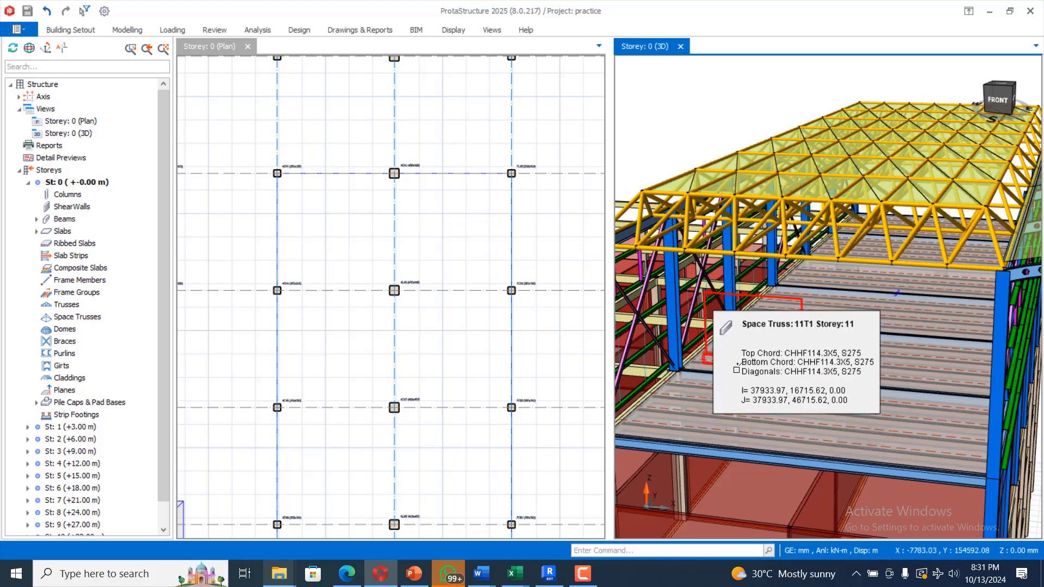
Examine the space truss roof and the curved cladded canopy with its cellular beams in the practice project's 3D model.
scroll(669, 326, "down", 5)
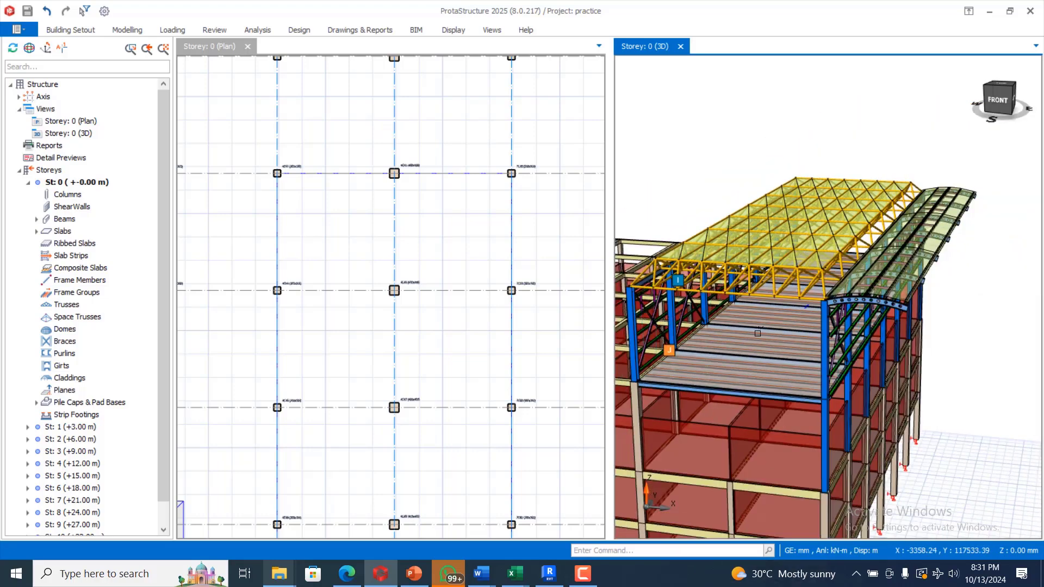
scroll(804, 313, "up", 8)
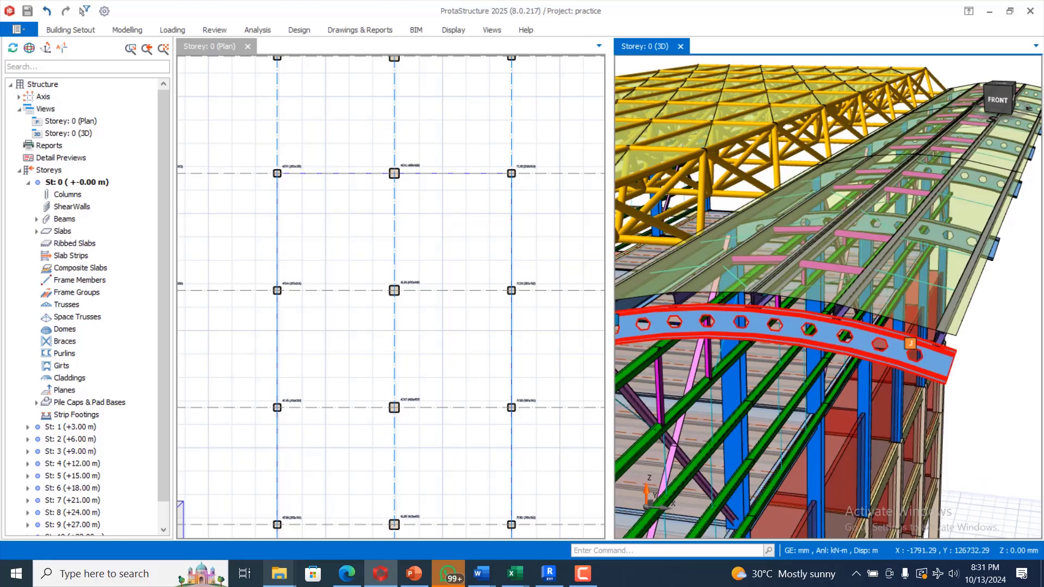
scroll(782, 330, "down", 4)
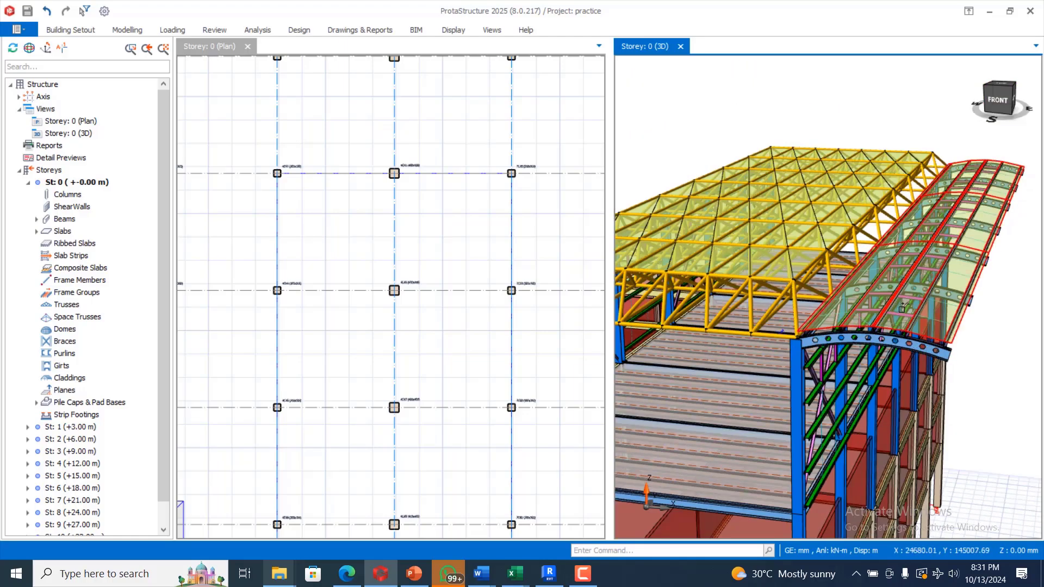
scroll(855, 335, "up", 8)
scroll(855, 335, "down", 8)
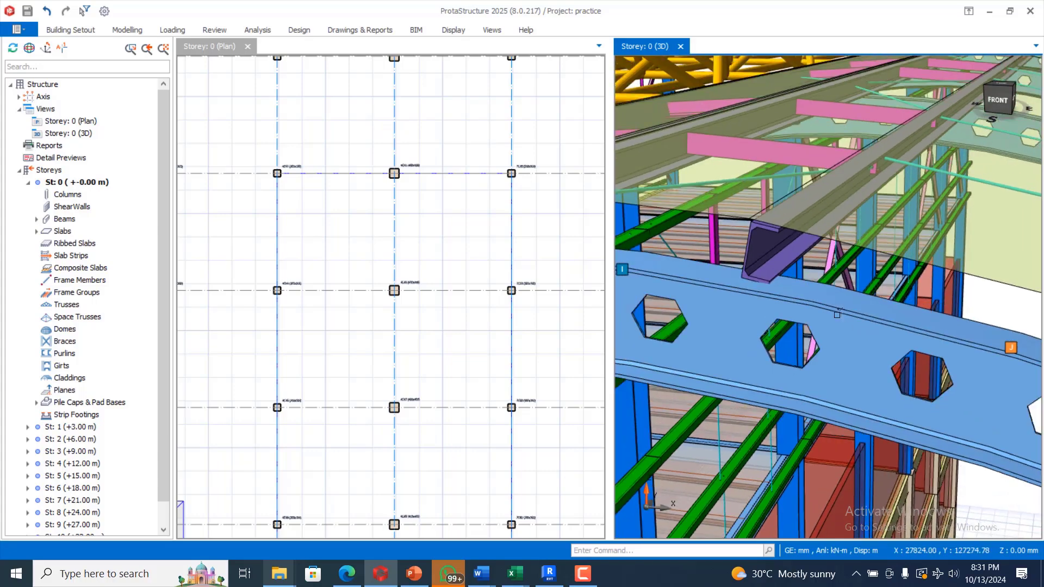
scroll(913, 294, "up", 6)
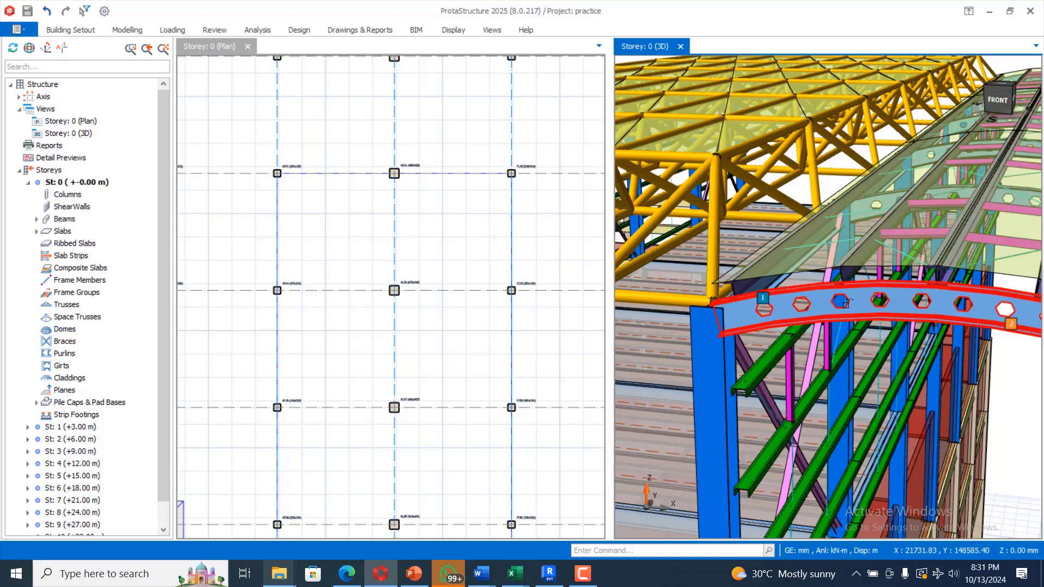
scroll(738, 305, "down", 5)
scroll(770, 322, "down", 5)
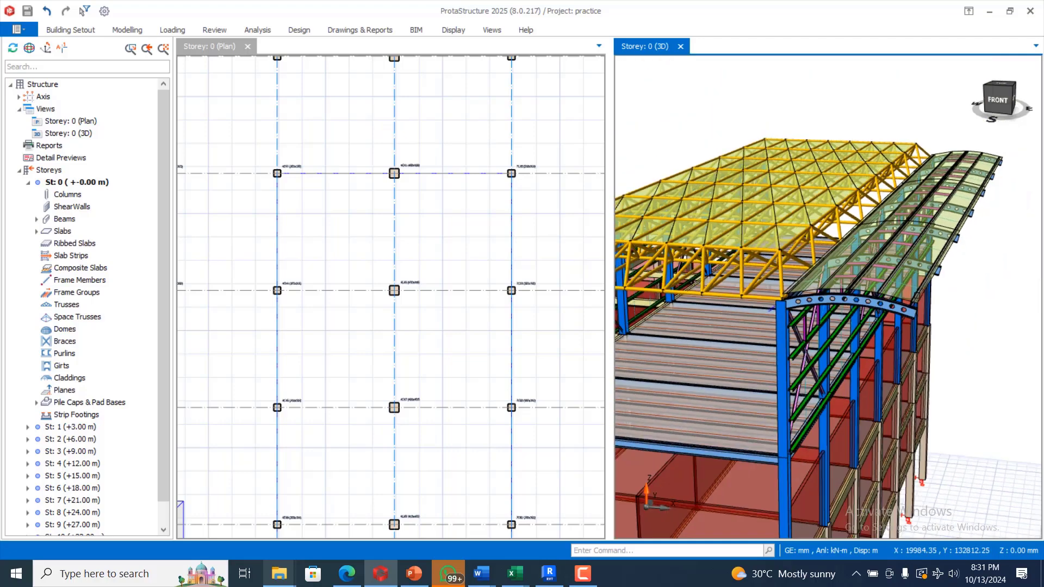
scroll(831, 302, "up", 4)
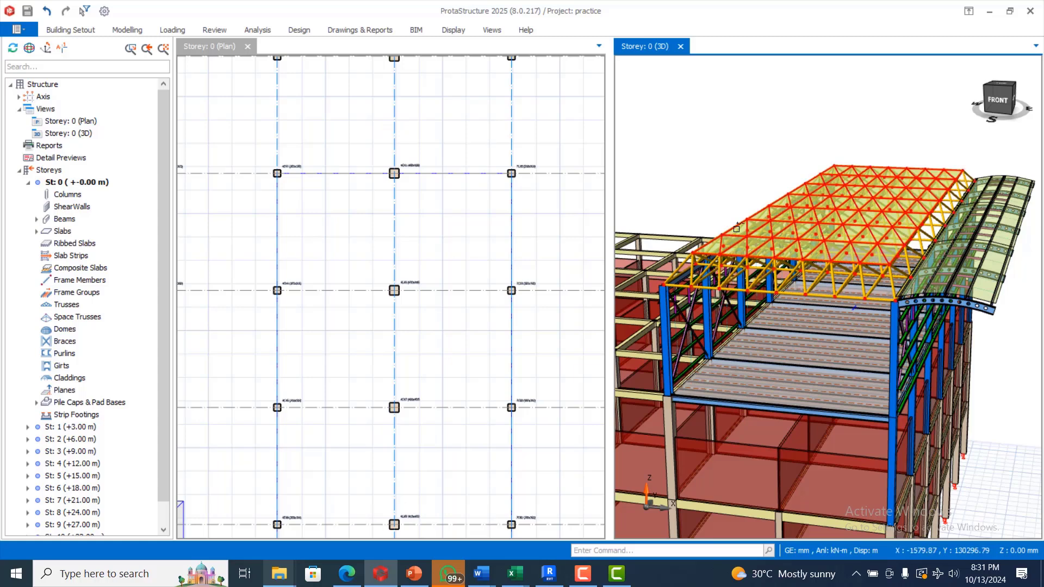
mouse_move(737, 227)
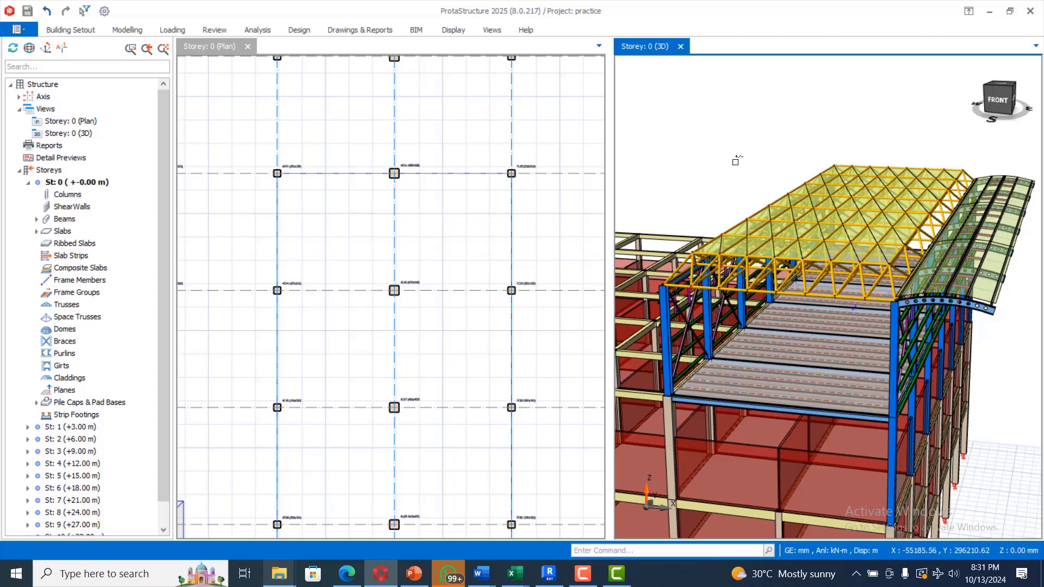
scroll(868, 151, "up", 3)
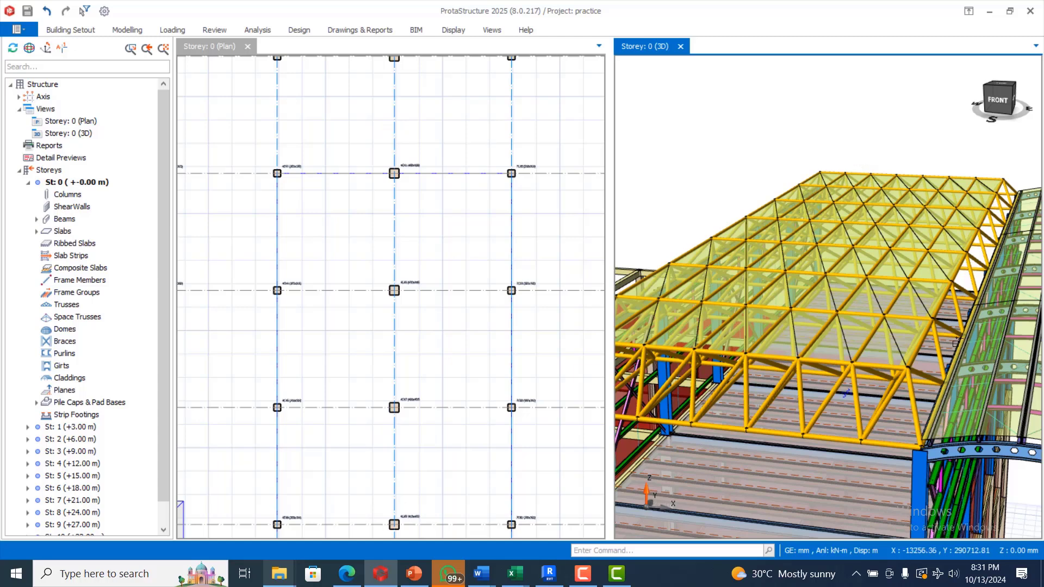
scroll(746, 397, "down", 1)
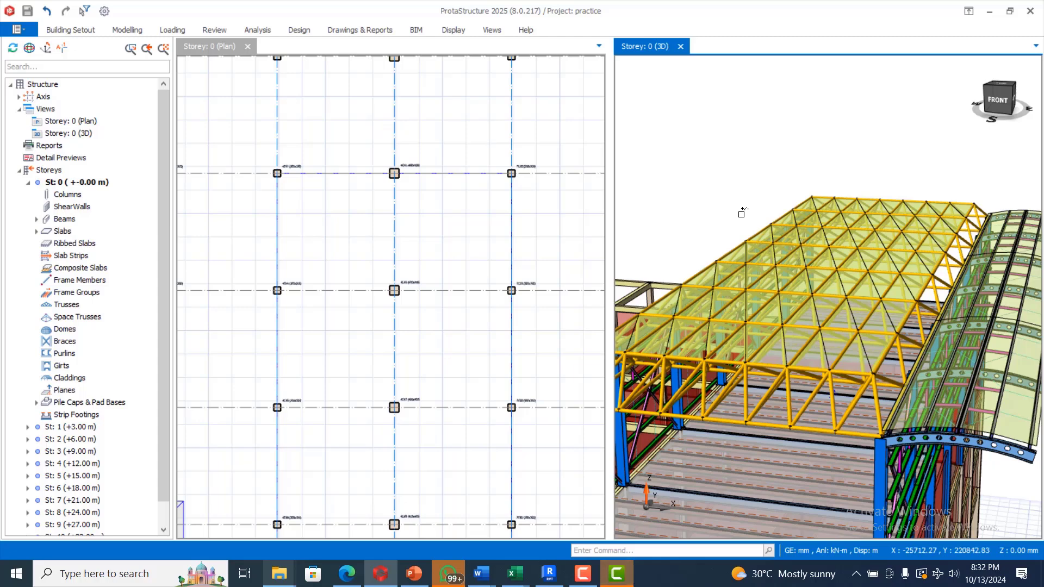
left_click(589, 583)
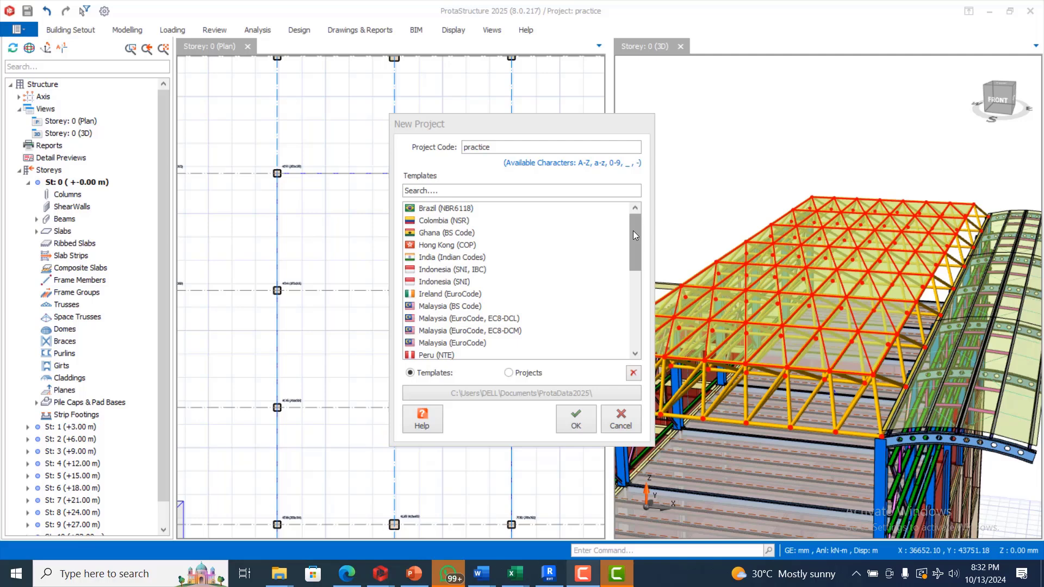
Create a new project with the code TRAINING_2025 from the United Kingdom (BS Code) template.
left_click_drag(633, 231, 628, 327)
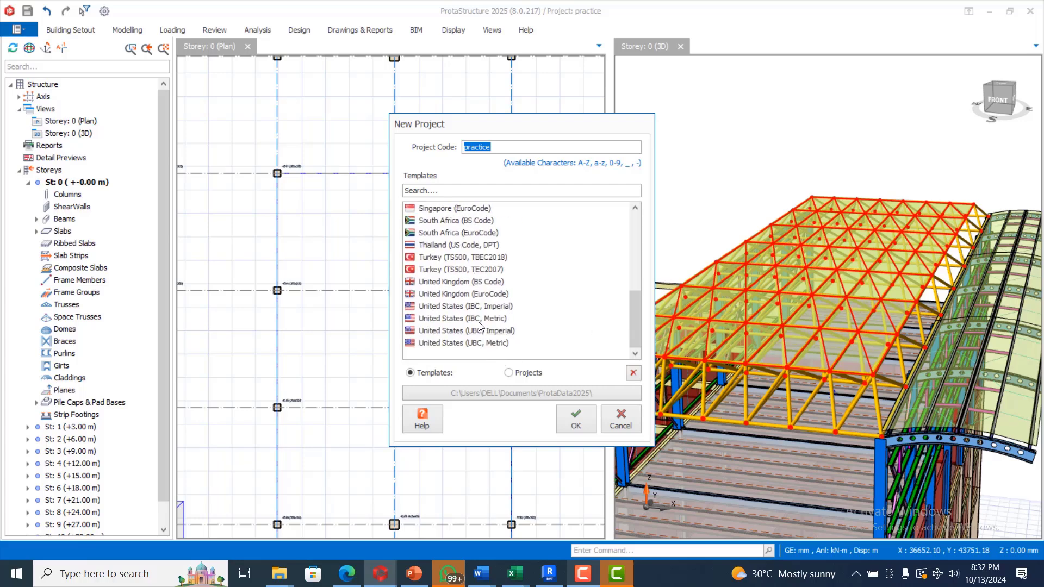
left_click(458, 282)
left_click_drag(505, 147, 461, 149)
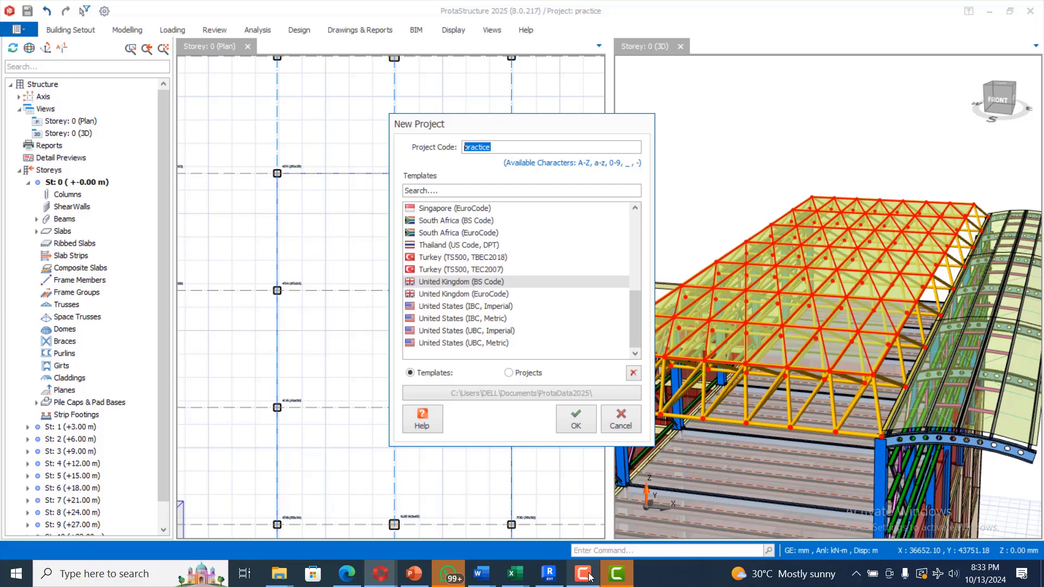
type("T")
type("RAINING_2025")
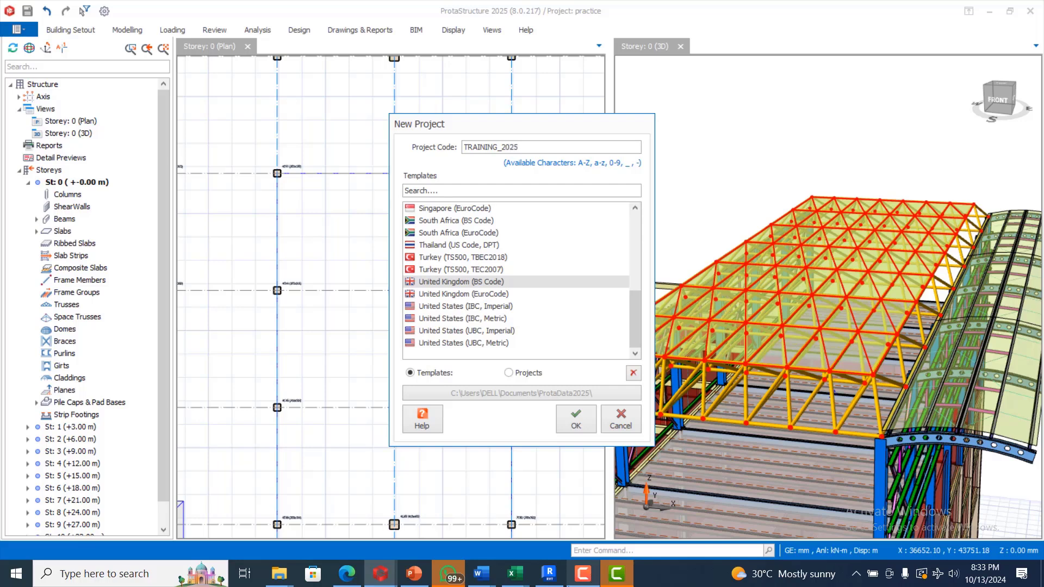
left_click(567, 435)
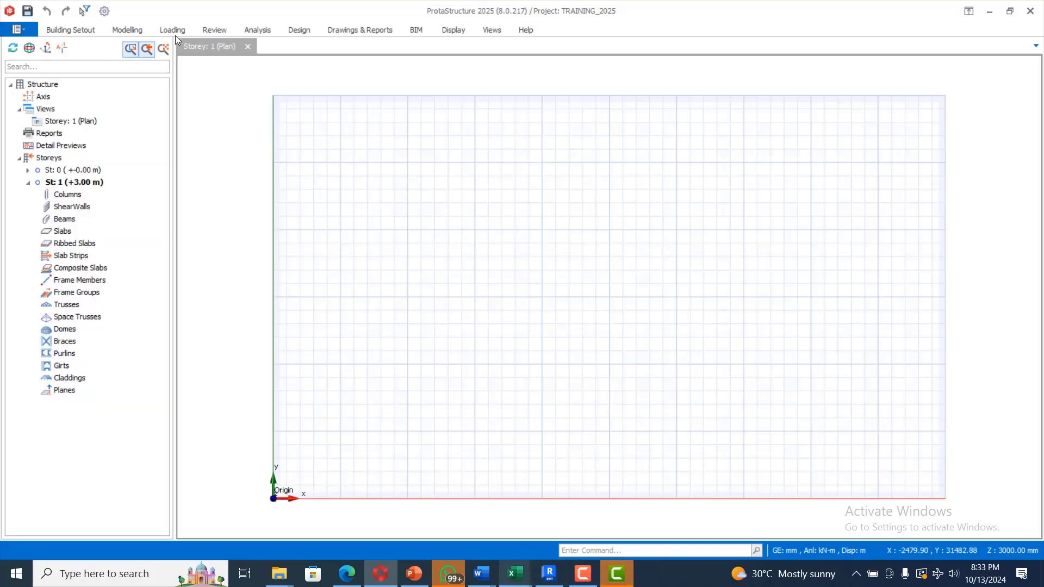
Generate an orthogonal grid of axes A–E and 1–5 with four 5000 mm spans in each direction.
left_click(117, 34)
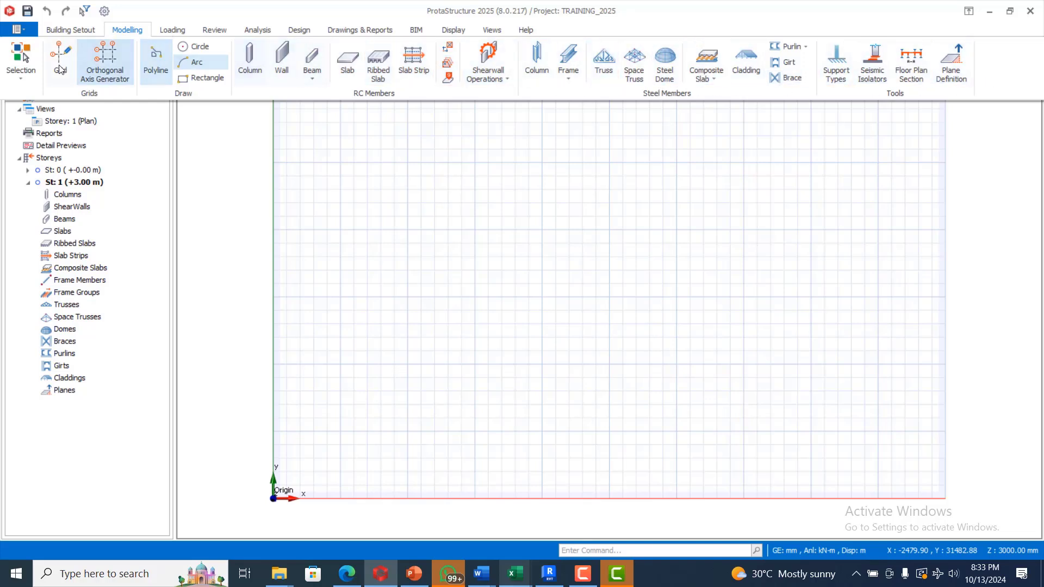
left_click(103, 59)
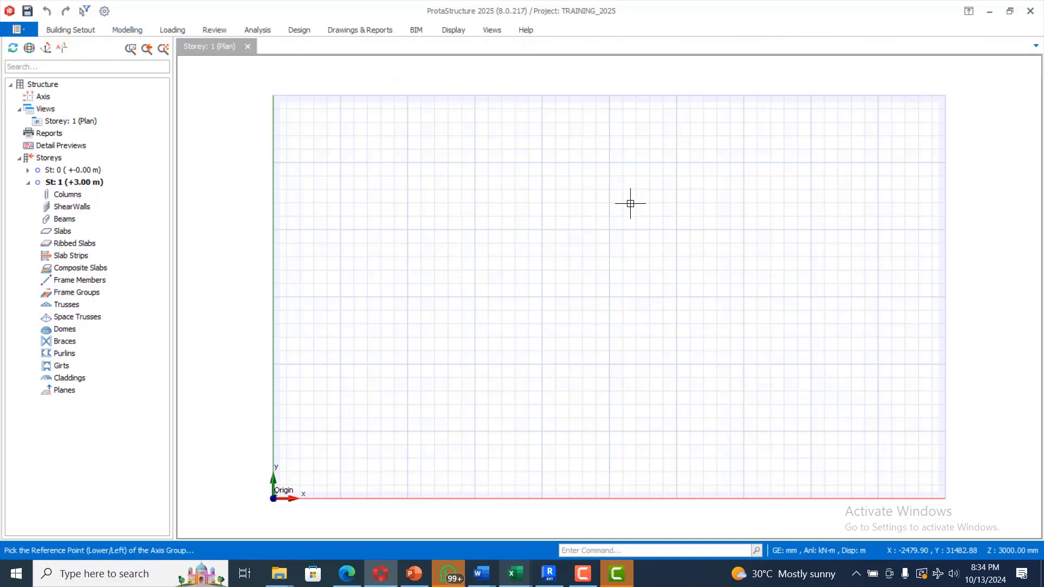
left_click(484, 247)
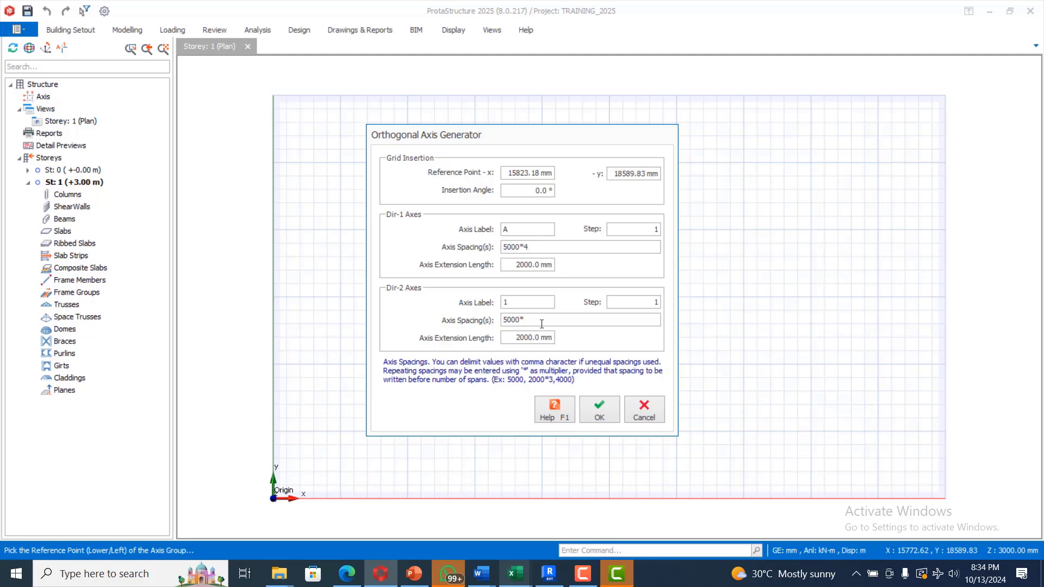
left_click(599, 410)
scroll(604, 391, "down", 3)
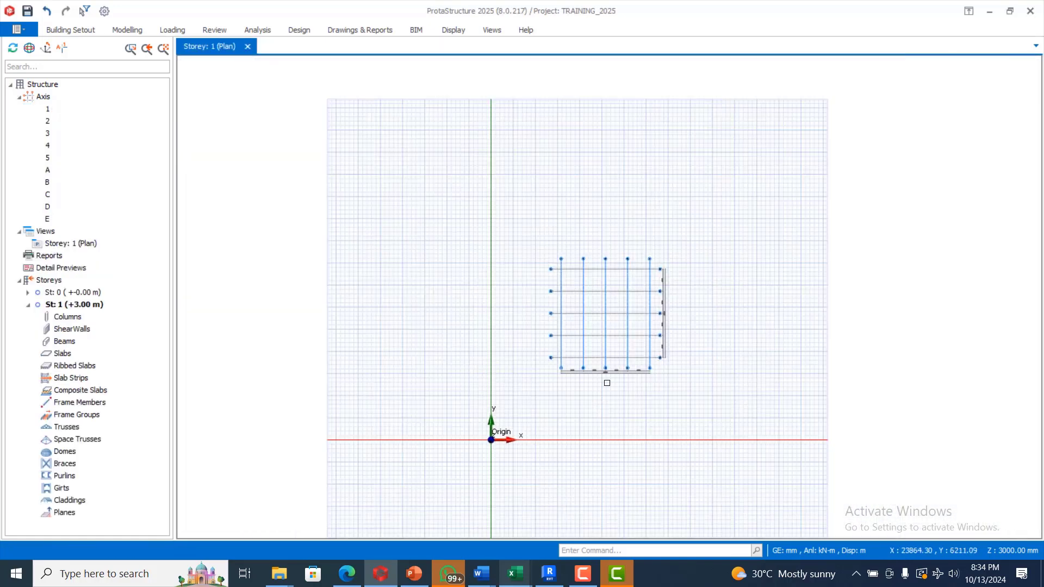
scroll(662, 318, "up", 3)
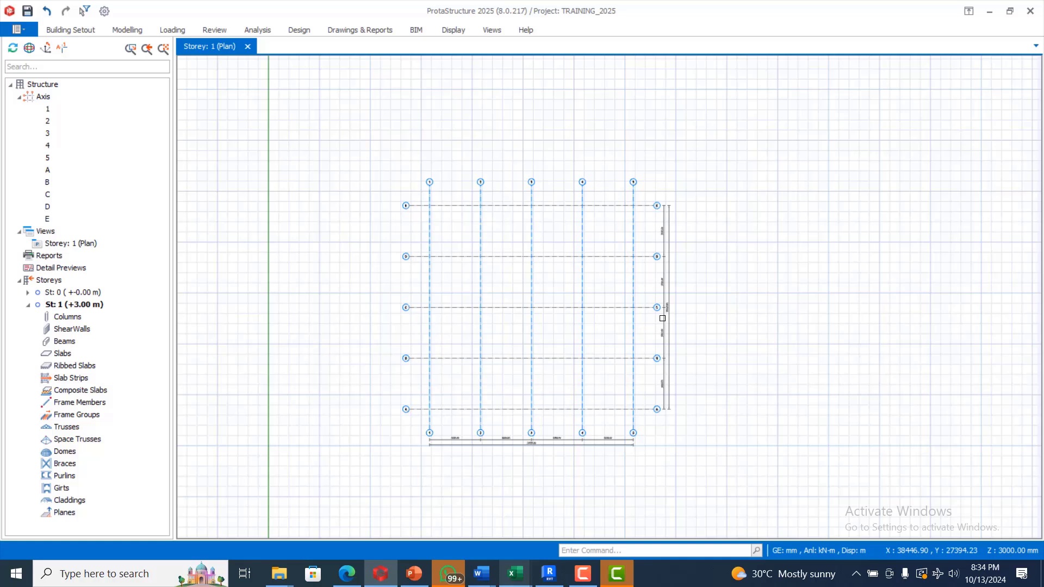
Start a reinforced concrete column with section dimensions b1 450 mm and b2 300 mm.
left_click(131, 30)
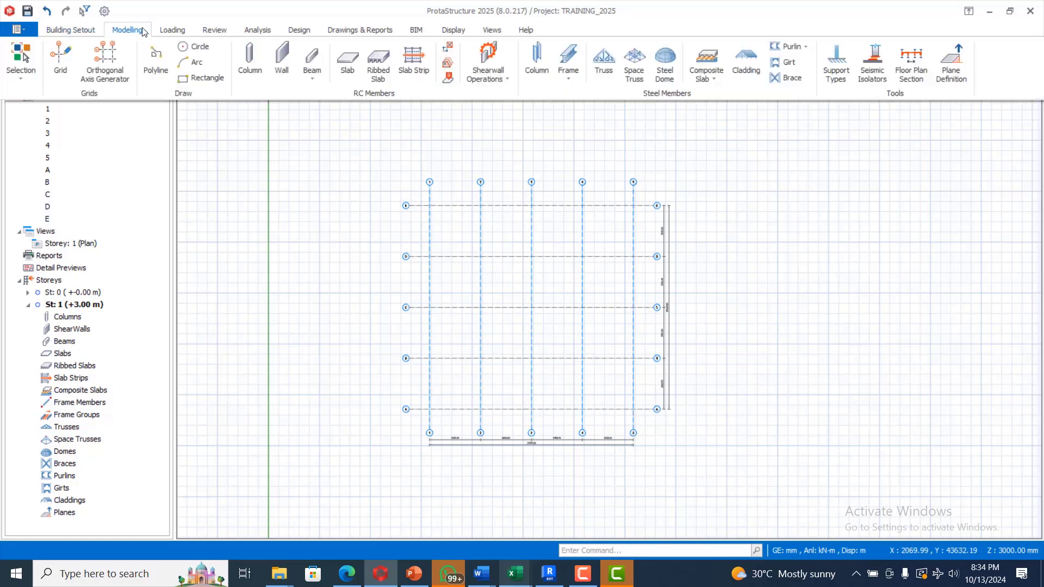
left_click(246, 58)
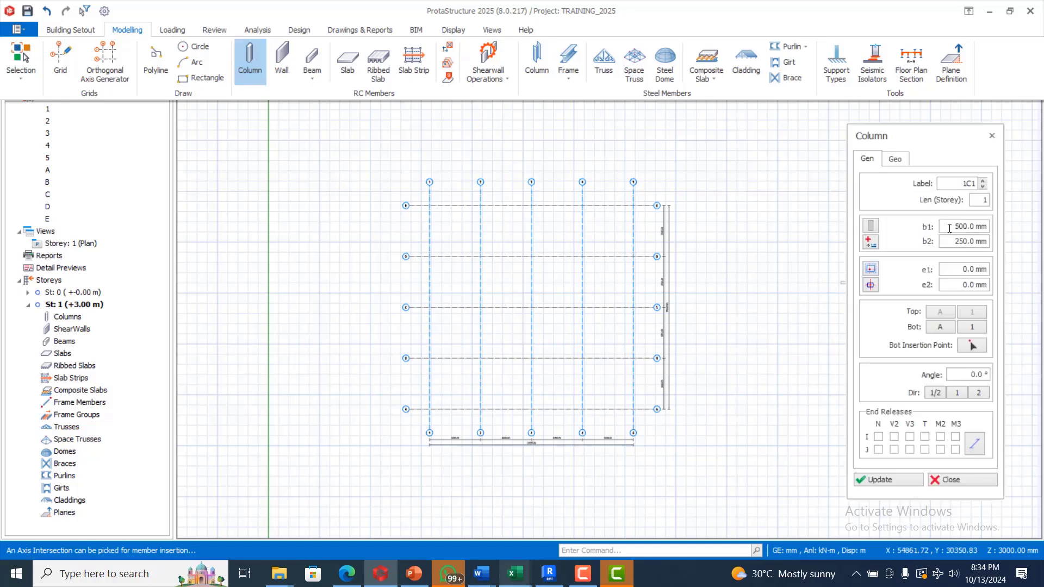
left_click_drag(949, 229, 968, 229)
type("45")
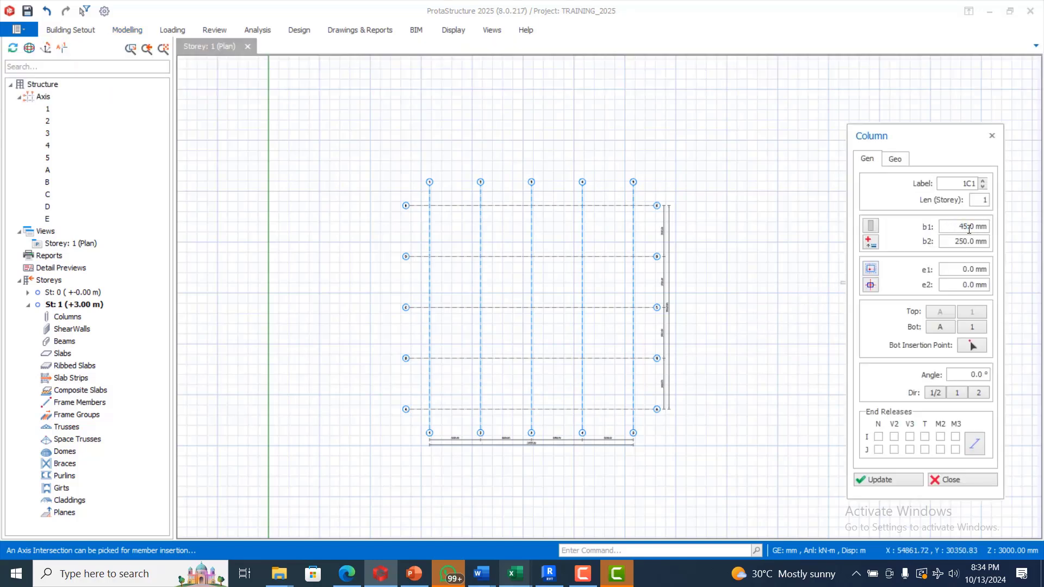
type("0")
left_click_drag(954, 244, 966, 244)
type("3")
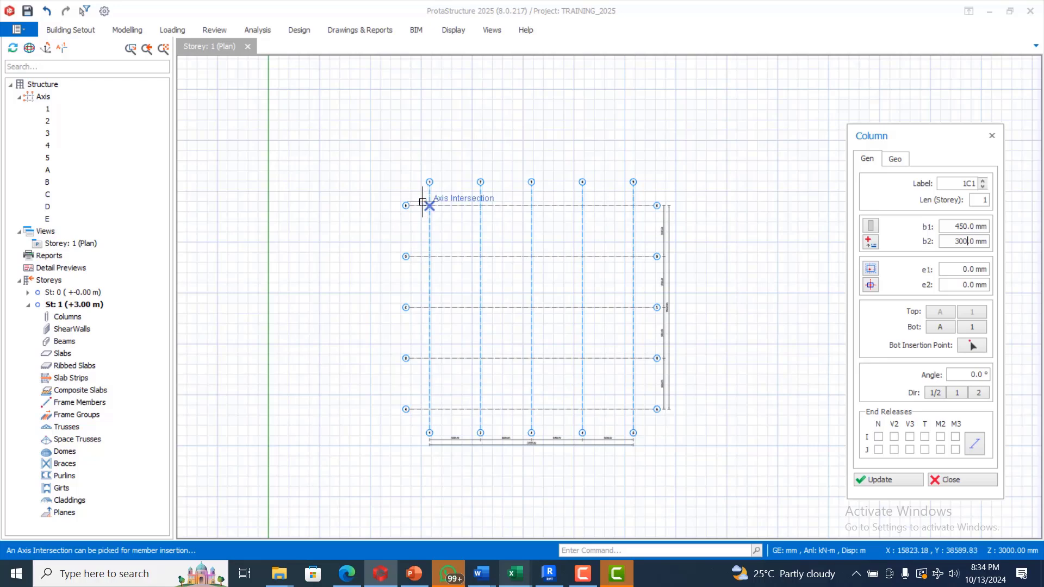
Insert columns at all intersections of axes 1, 2 and 3 with axes A to E.
scroll(420, 204, "up", 2)
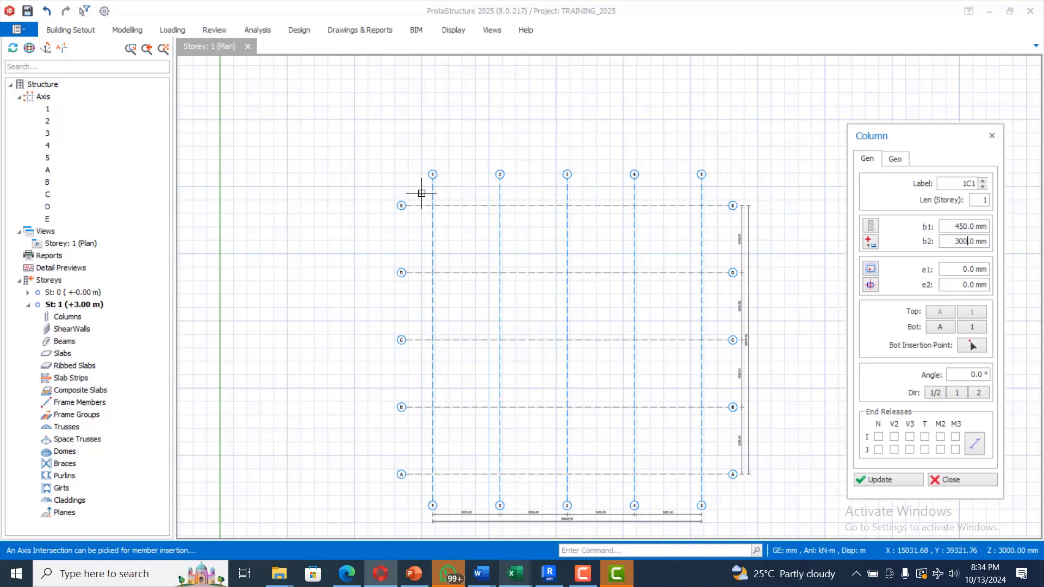
scroll(432, 206, "up", 1)
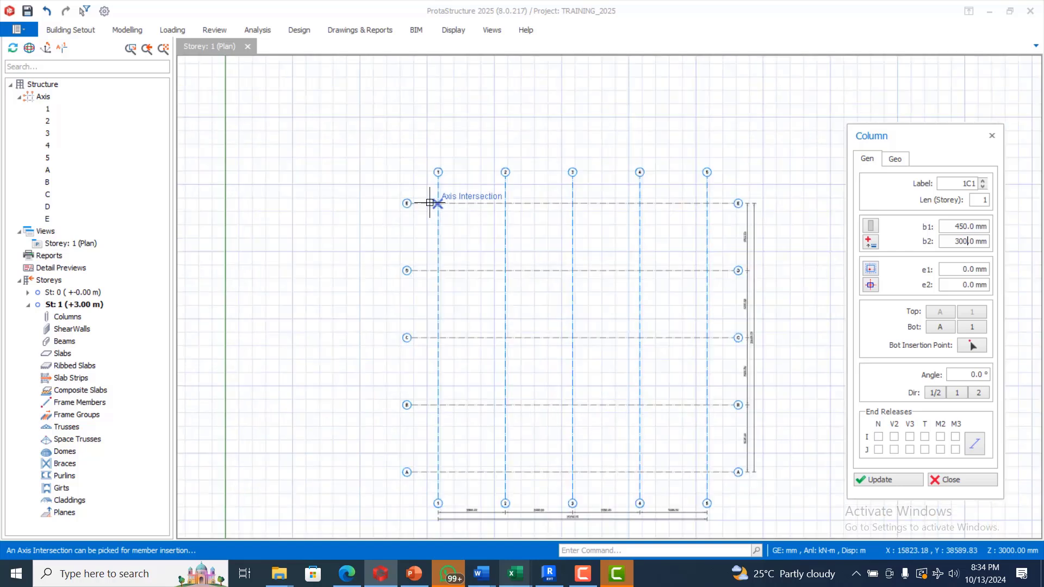
left_click_drag(428, 194, 610, 484)
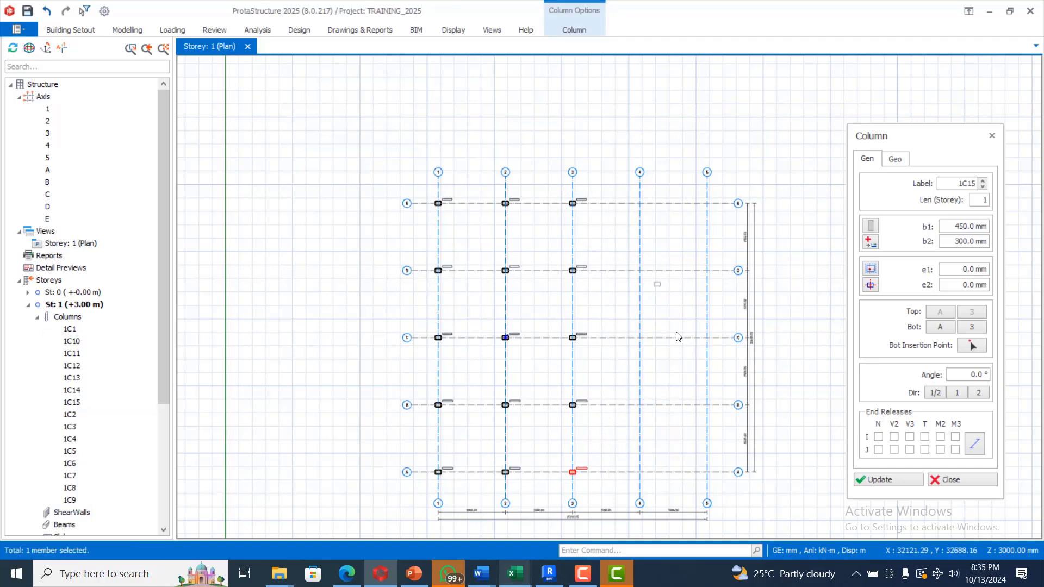
key("Escape")
Offset axis E outward by 5000 mm, beyond the existing grid, to add another parallel axis.
scroll(647, 347, "down", 1)
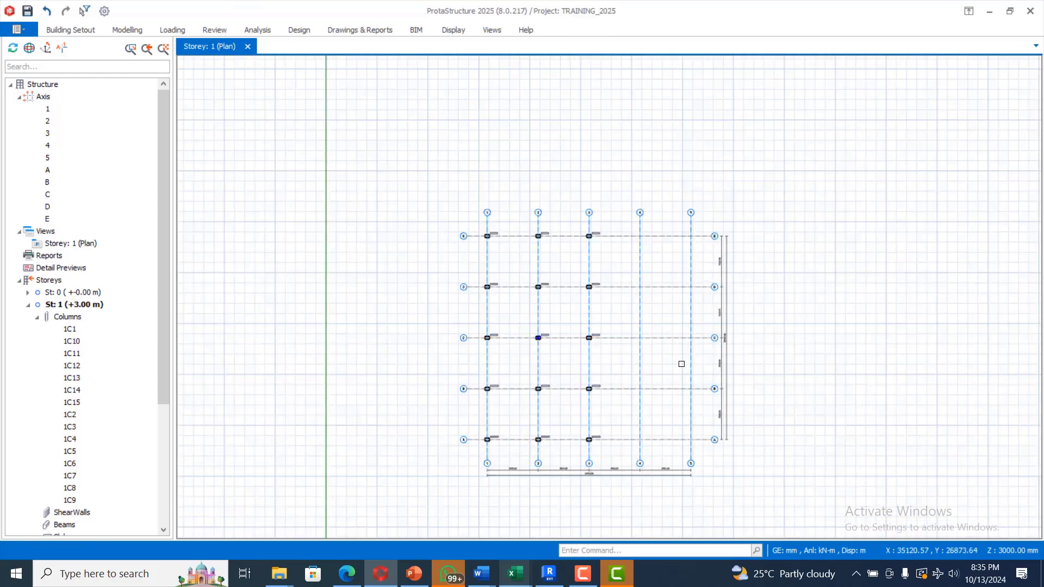
scroll(679, 353, "up", 1)
scroll(530, 348, "down", 1)
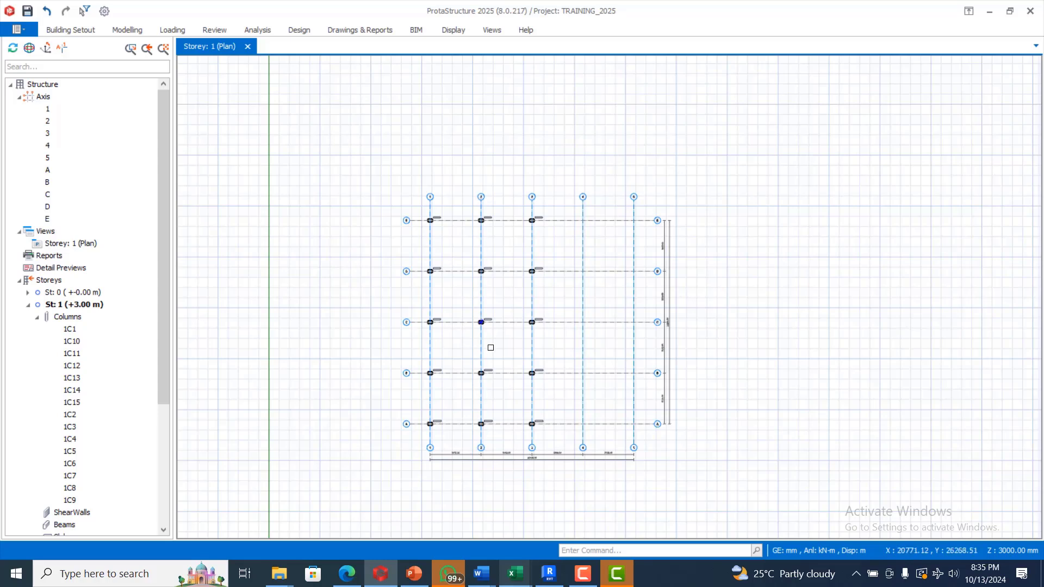
left_click(622, 320)
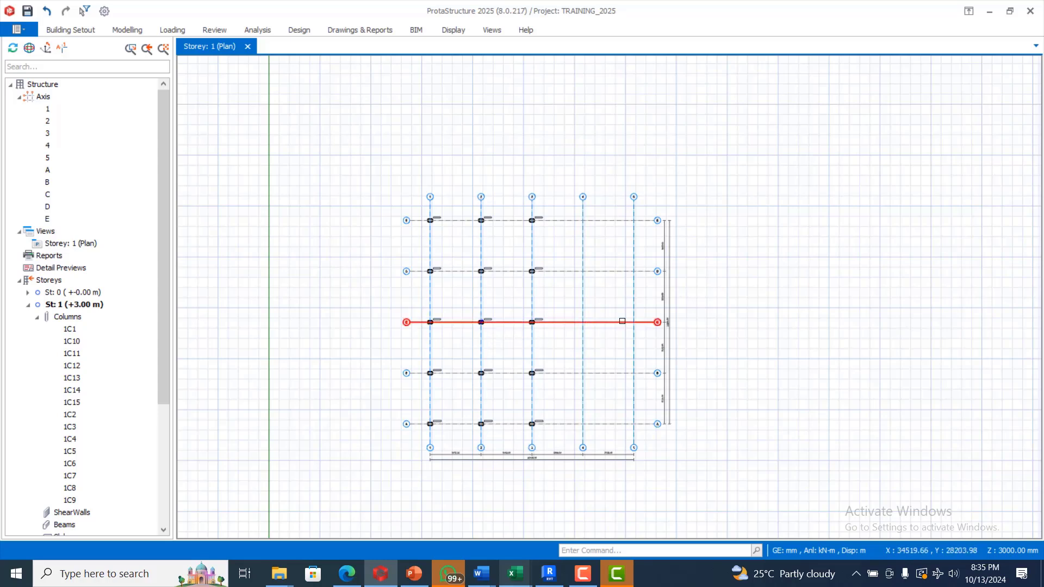
right_click(552, 222)
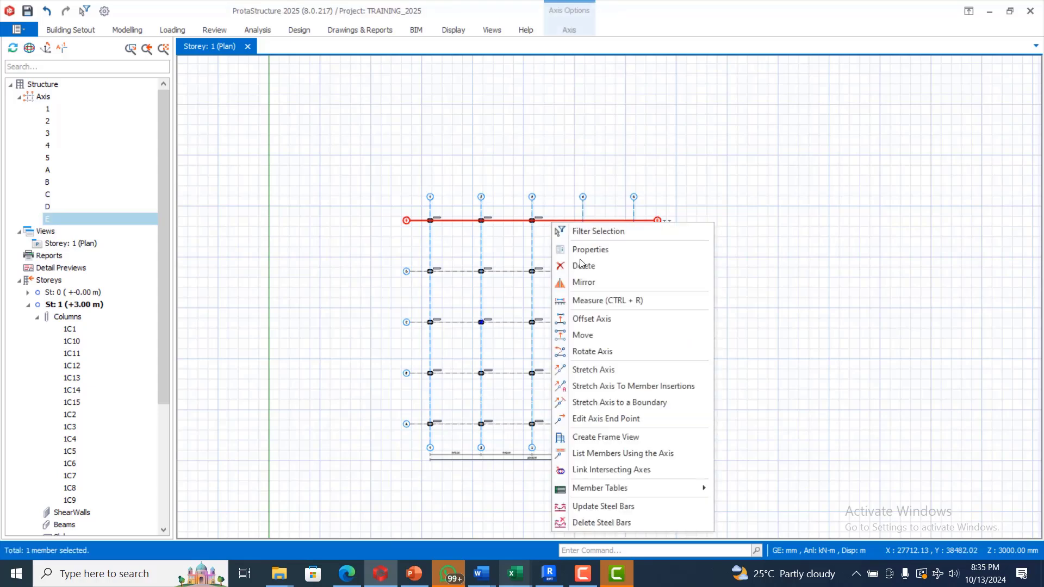
left_click(585, 317)
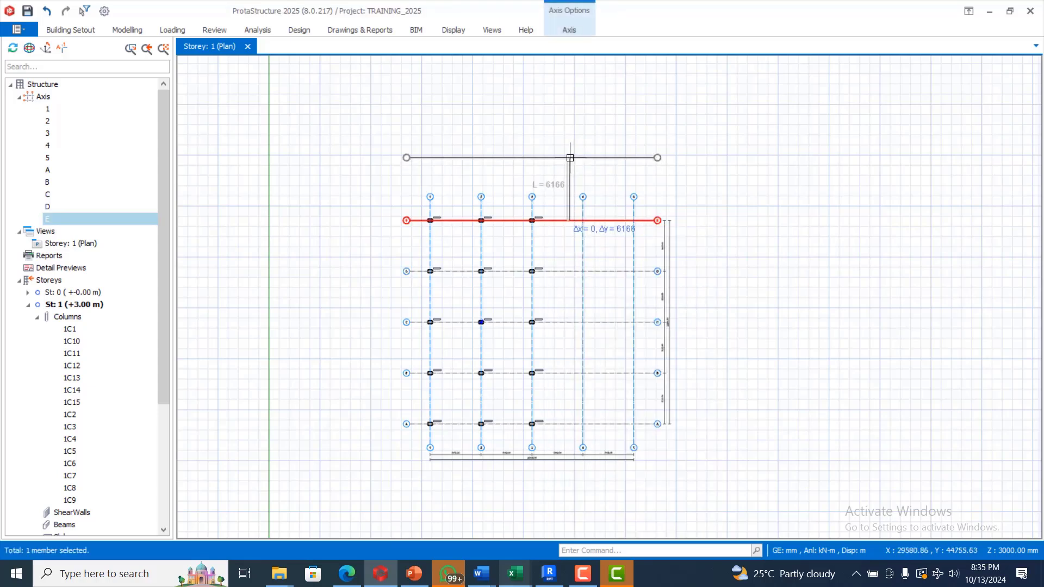
key("Tab")
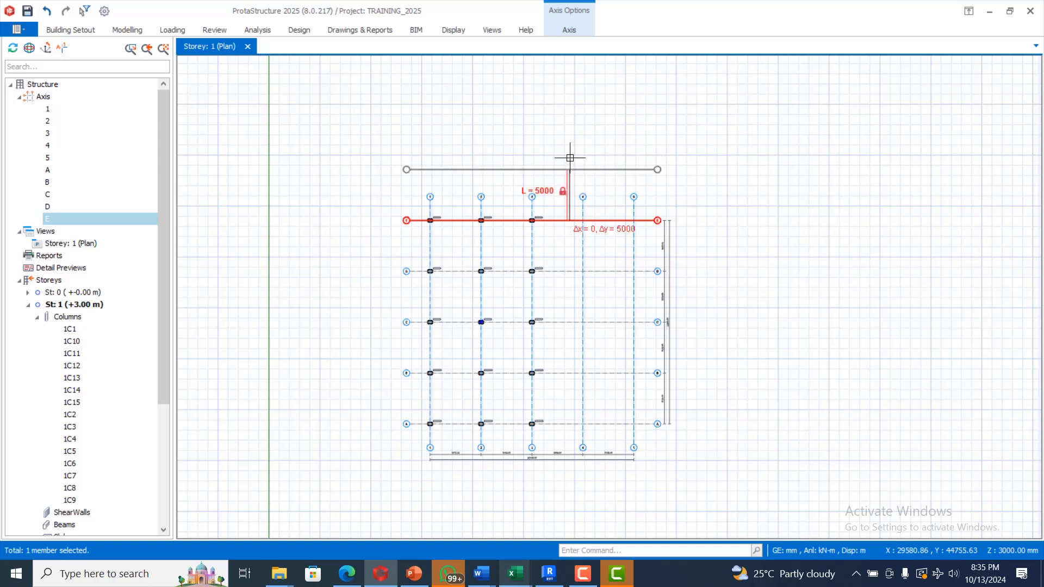
key("Return")
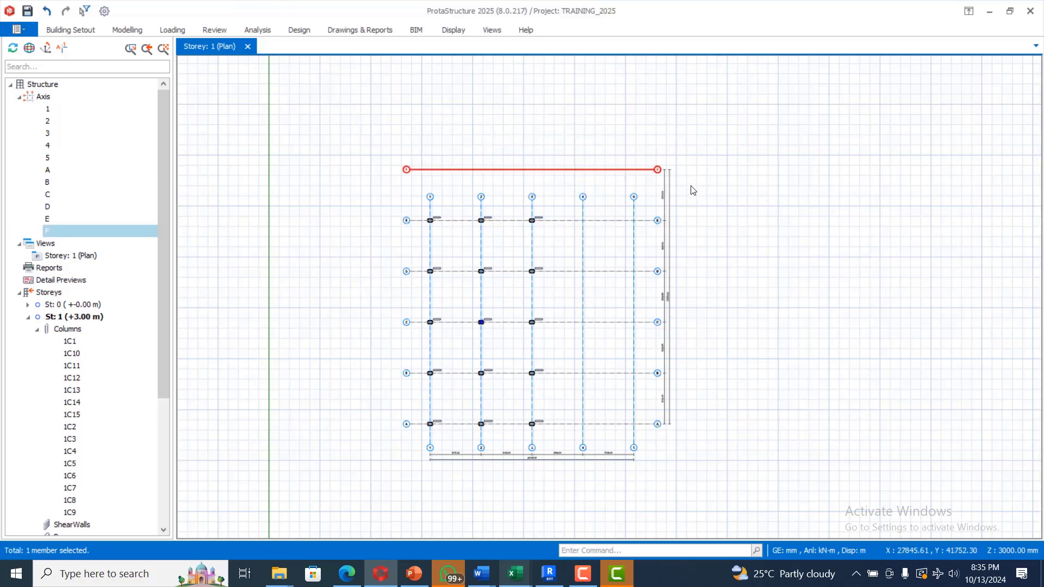
Stretch the ends of axes 1 to 5 together so that they extend past axis F.
left_click_drag(645, 189, 397, 202)
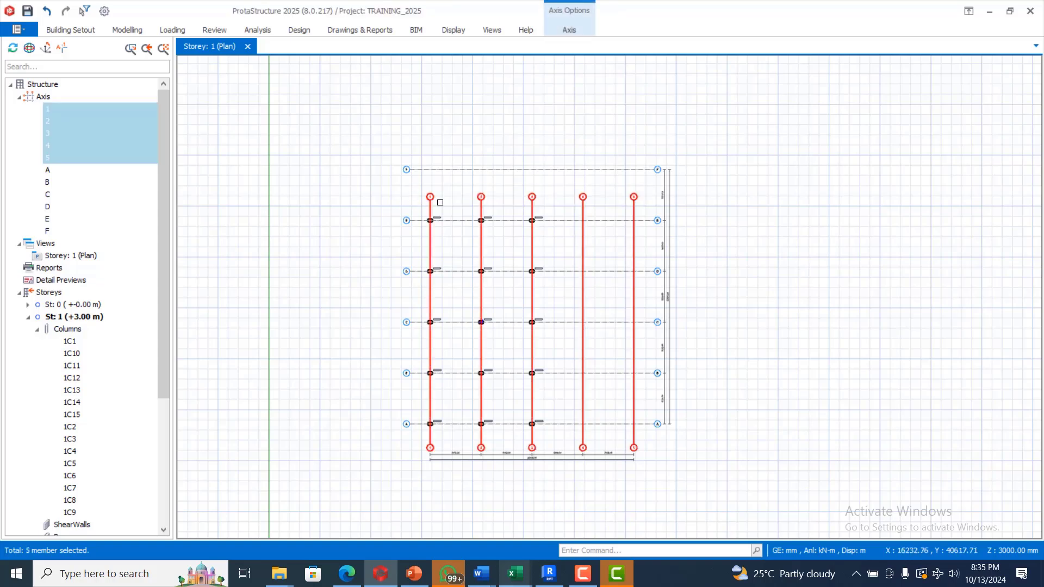
right_click(428, 198)
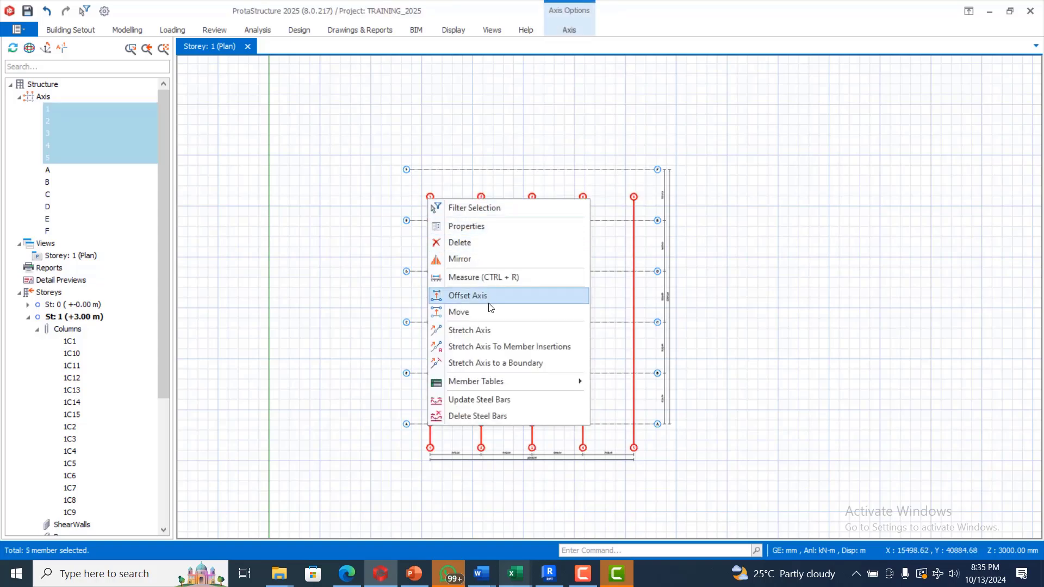
left_click(485, 332)
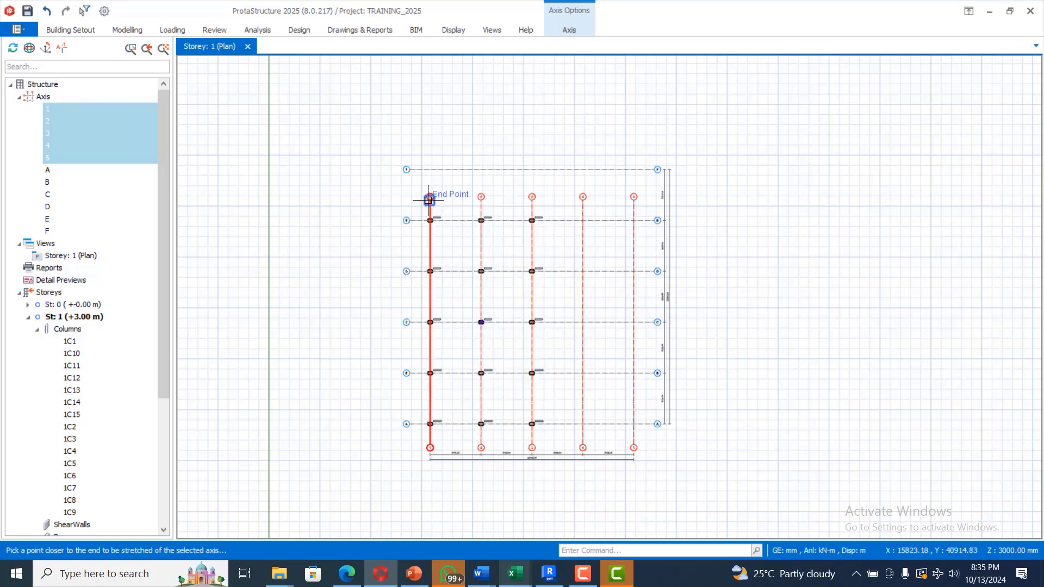
left_click(430, 198)
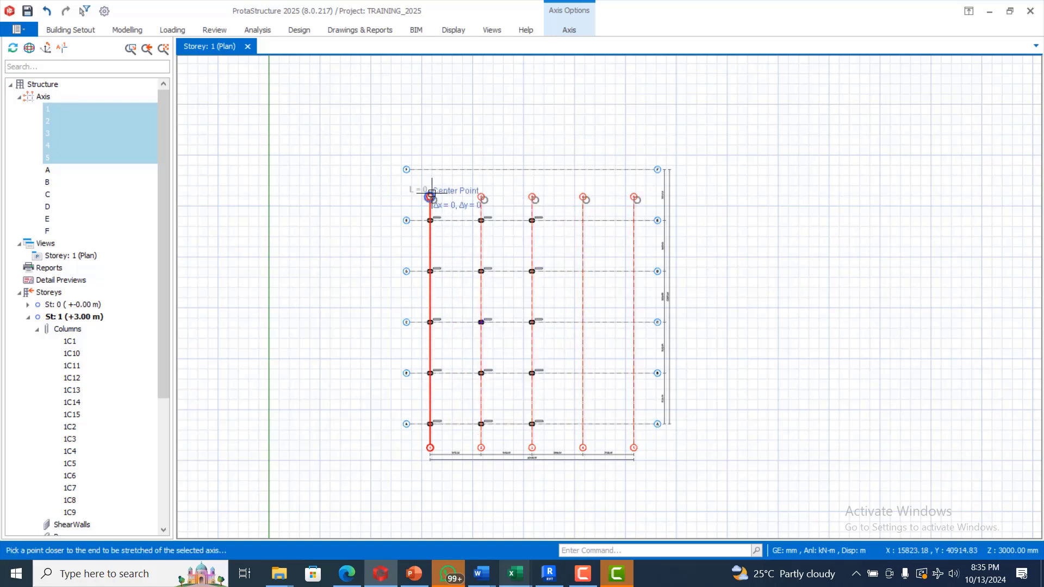
left_click(431, 156)
key("Escape")
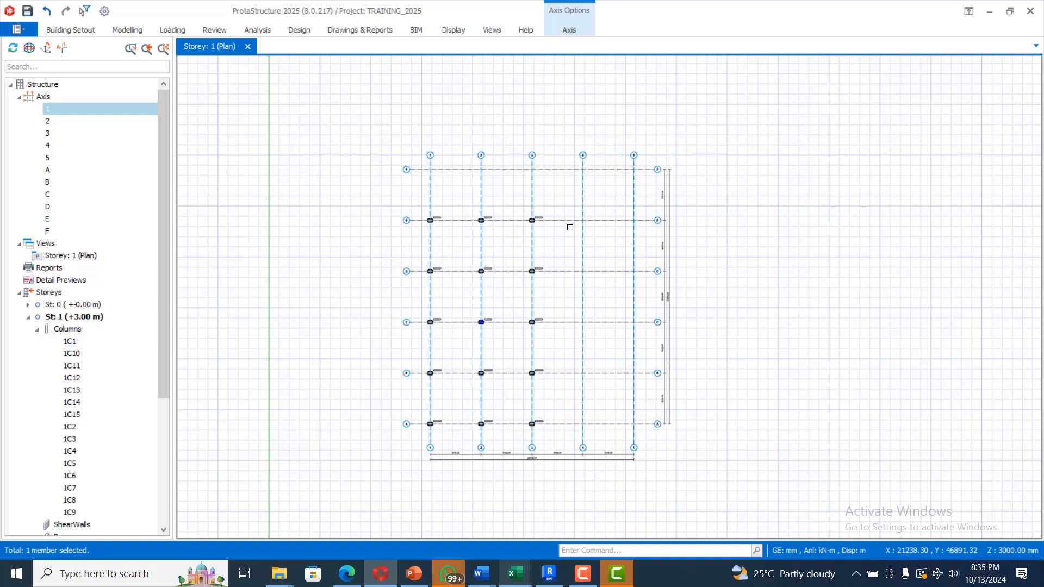
Insert 450 x 300 mm reinforced concrete columns at the intersections of axis F with axes 1, 2 and 3.
scroll(571, 226, "up", 1)
scroll(563, 202, "down", 1)
scroll(421, 195, "up", 1)
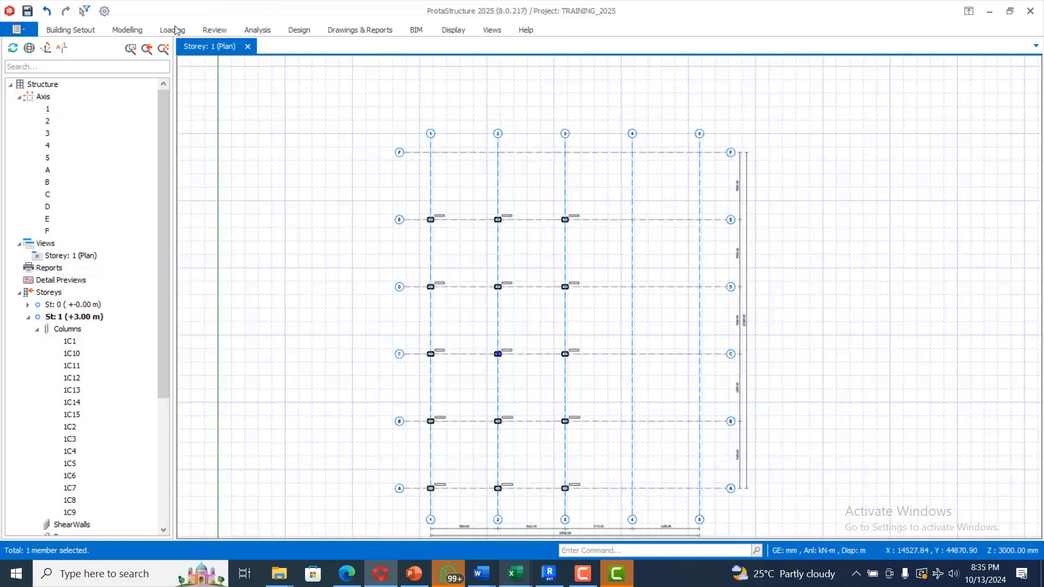
left_click(128, 31)
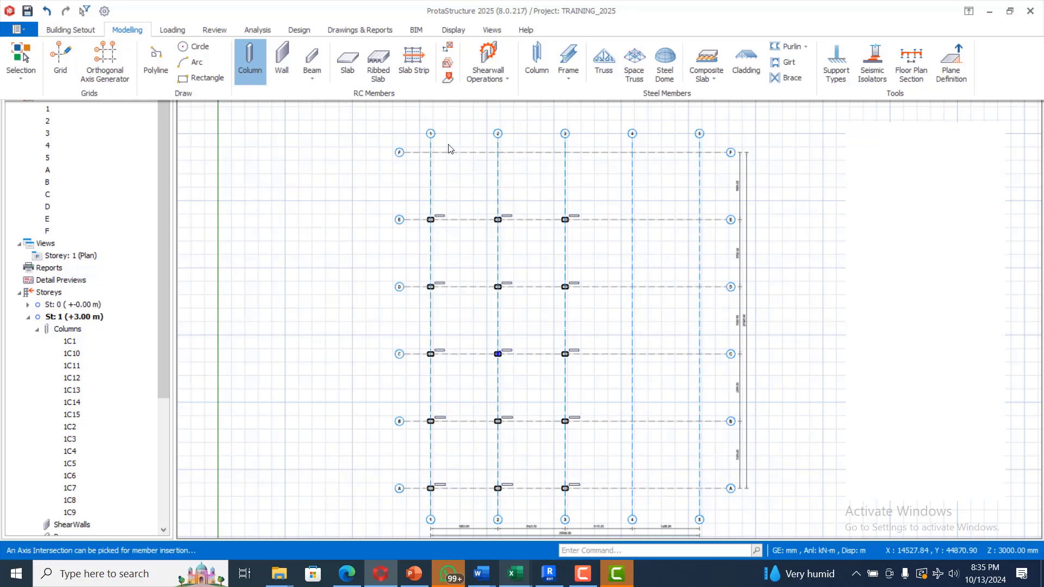
left_click_drag(416, 145, 602, 192)
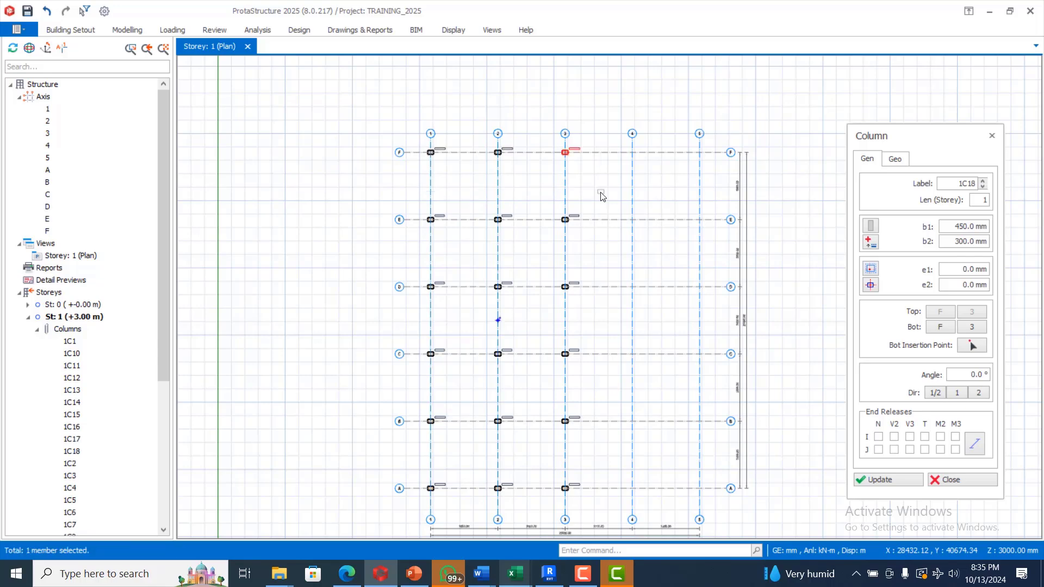
key("Escape")
scroll(459, 180, "down", 1)
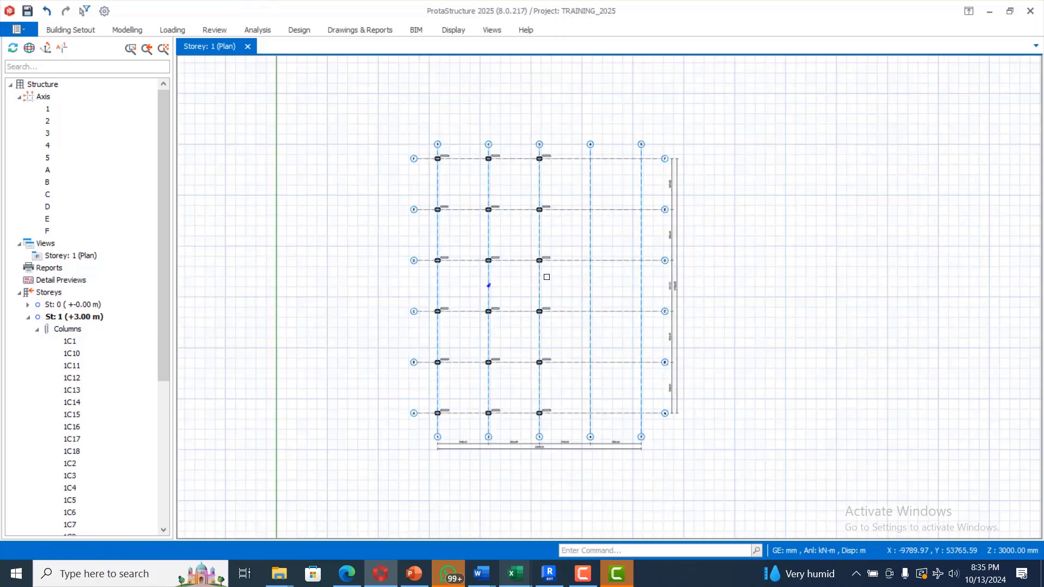
scroll(654, 345, "up", 2)
scroll(549, 298, "down", 1)
scroll(547, 300, "down", 1)
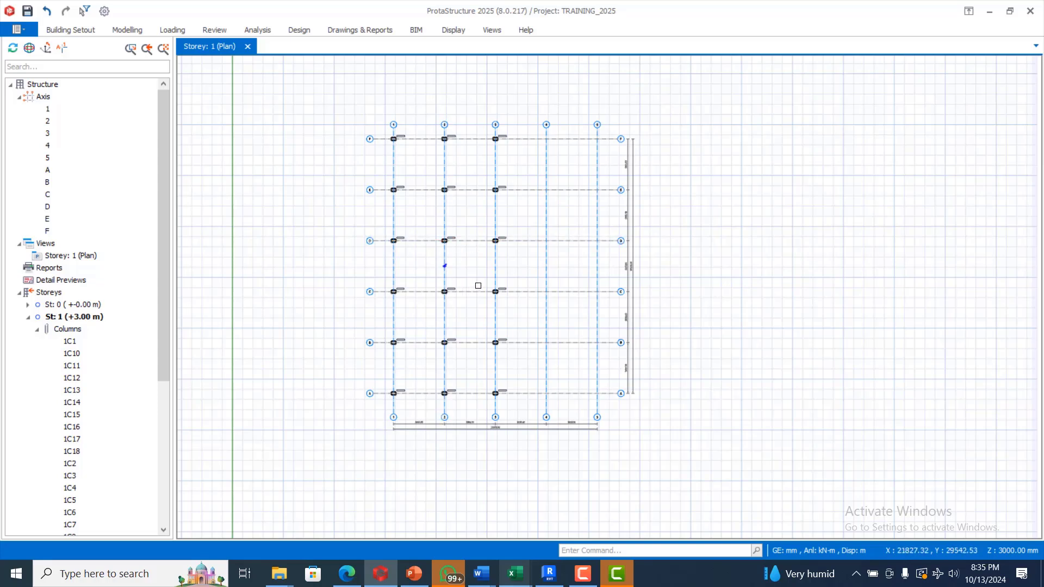
left_click(598, 267)
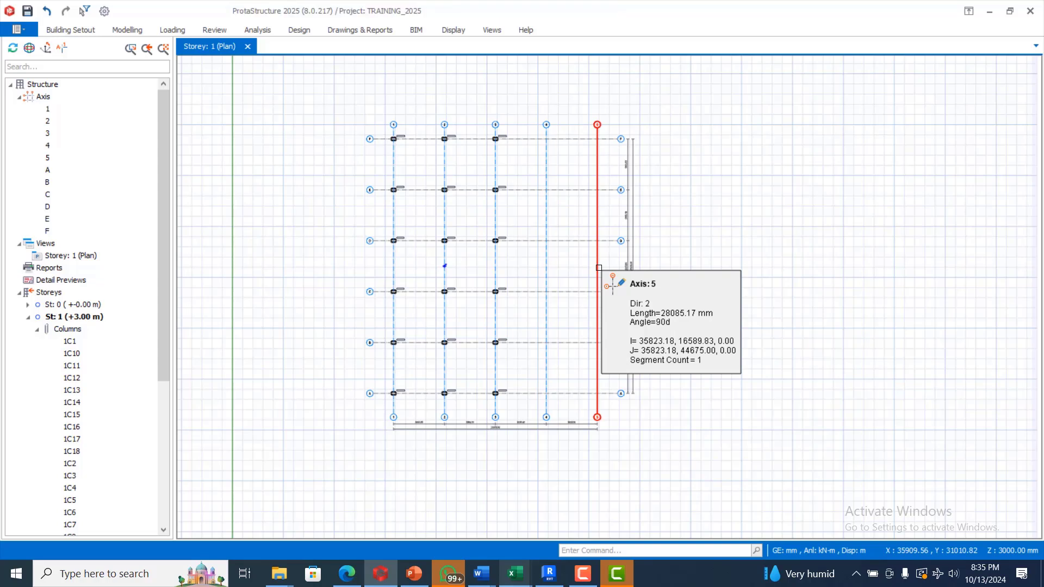
right_click(598, 267)
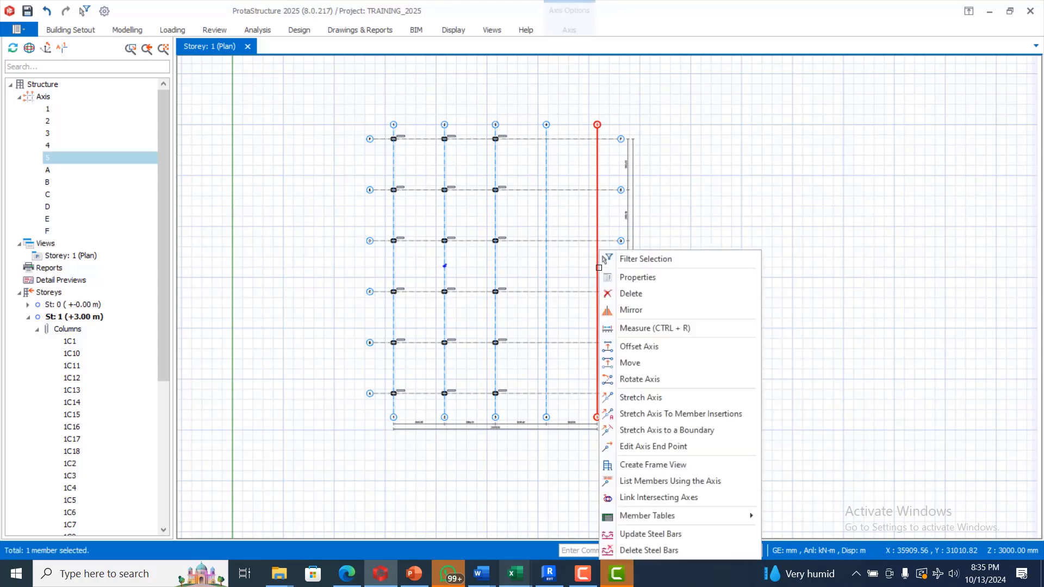
left_click(669, 347)
right_click(567, 257)
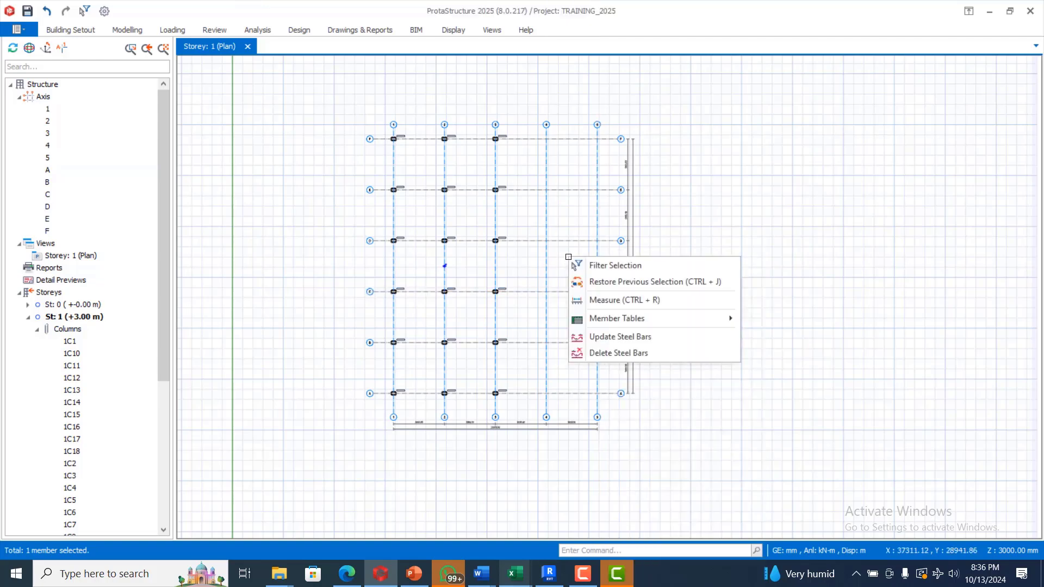
left_click(572, 247)
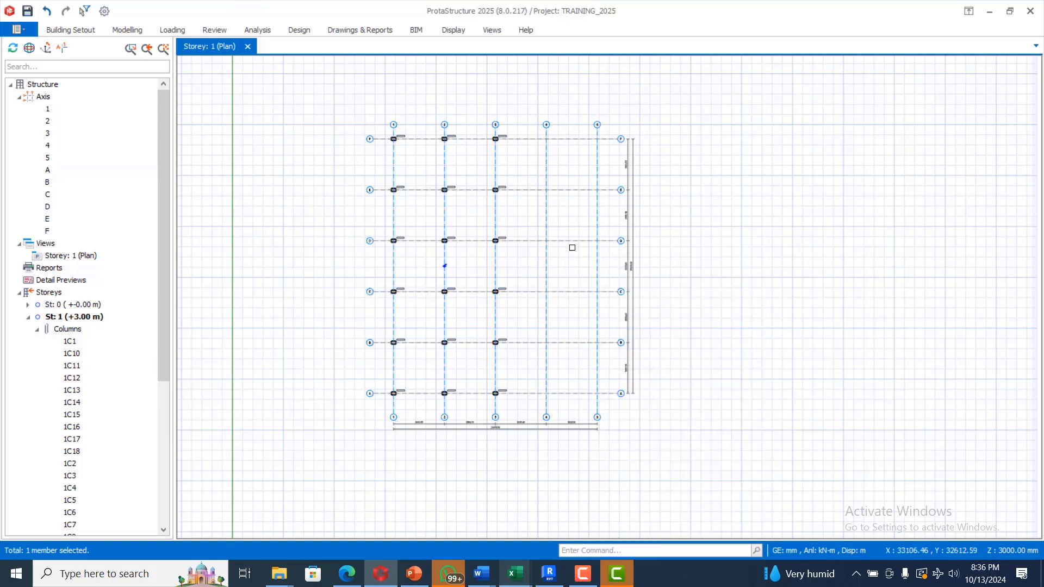
Offset axis 5 outward by 5000 mm twice in succession to add axes 6 and 7.
left_click(597, 264)
right_click(599, 251)
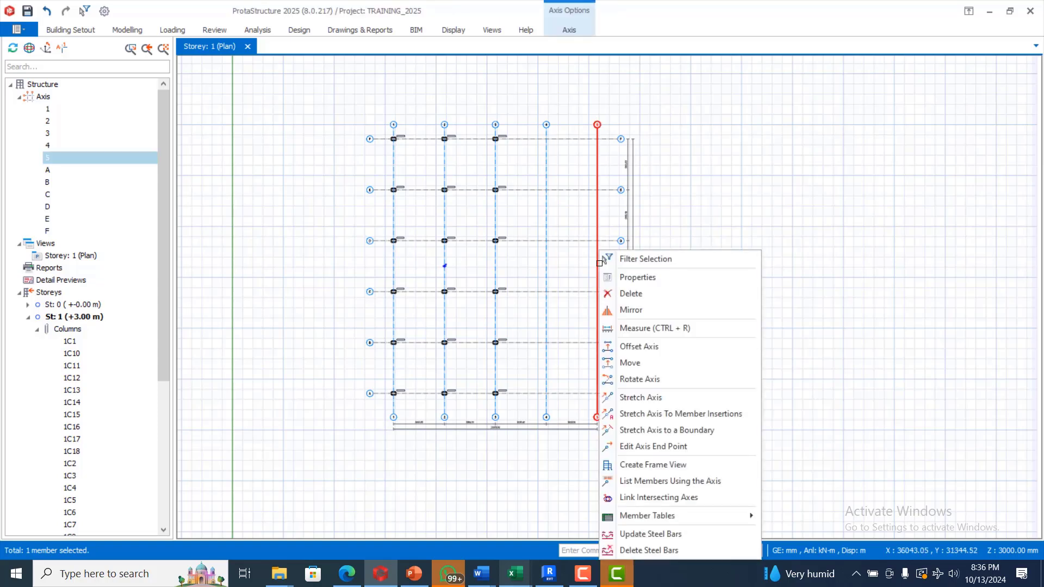
left_click(660, 346)
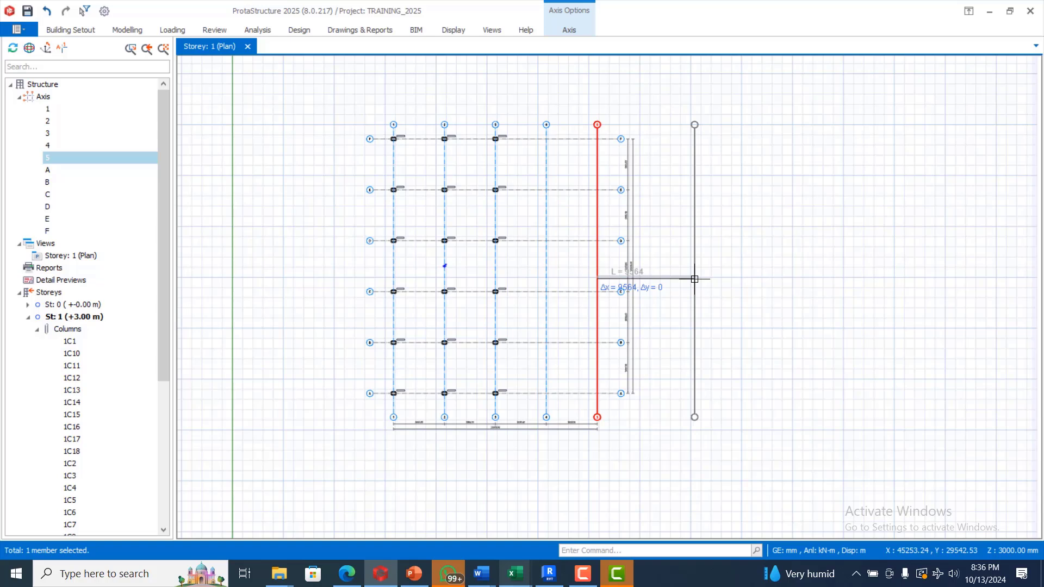
key("Tab")
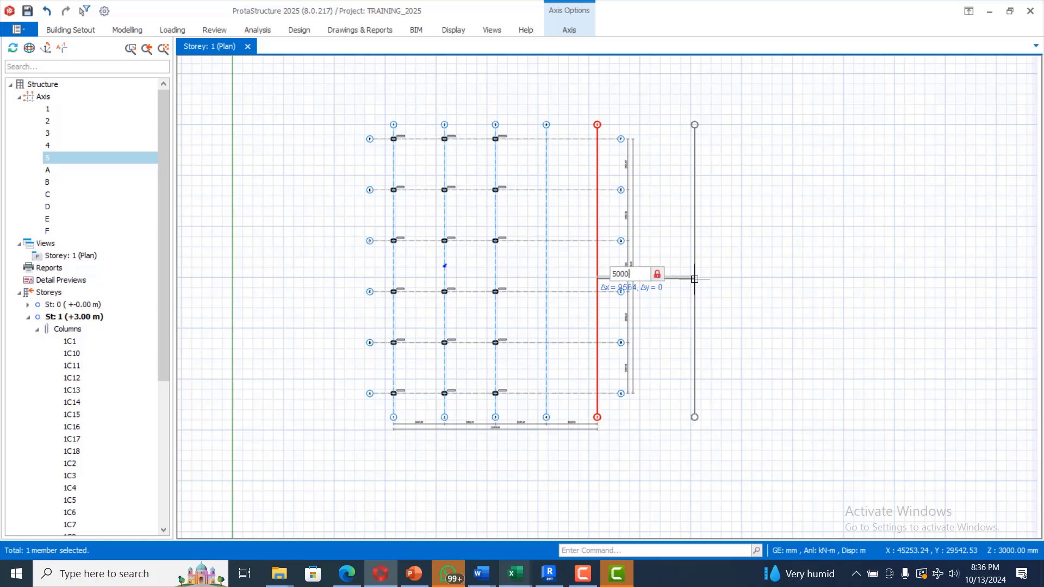
key("Return")
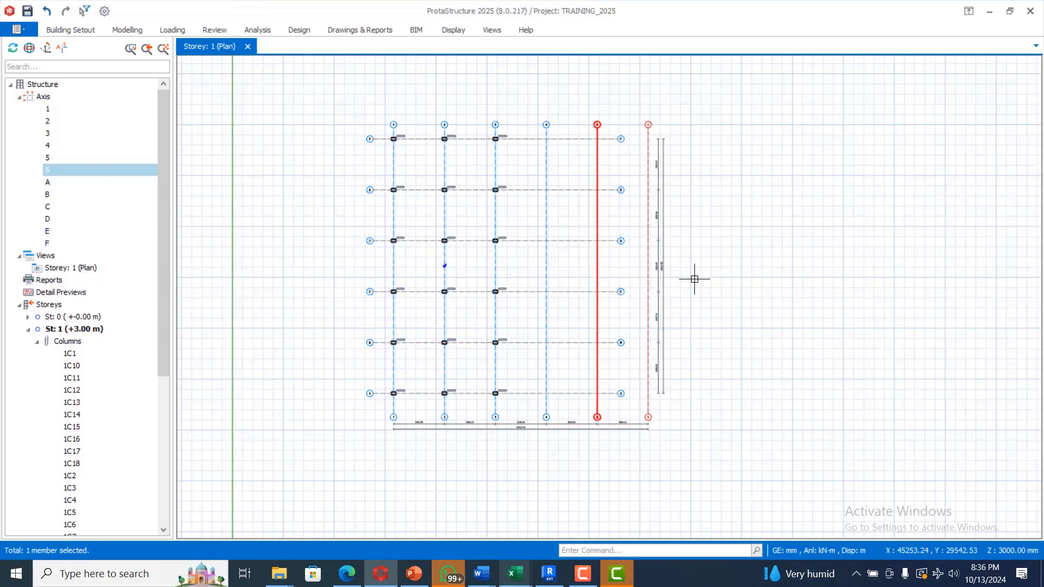
key("Return")
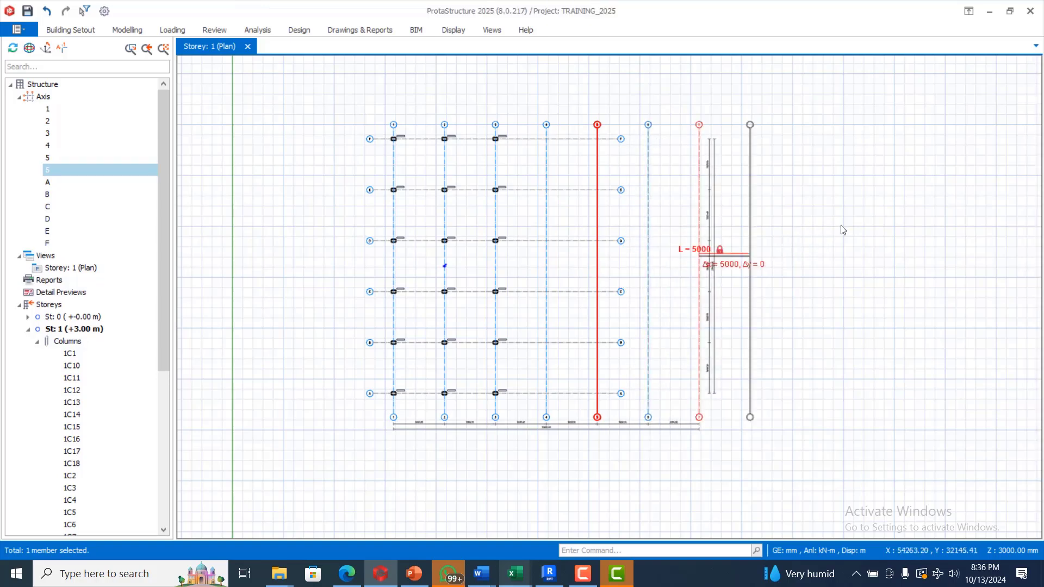
key("Escape")
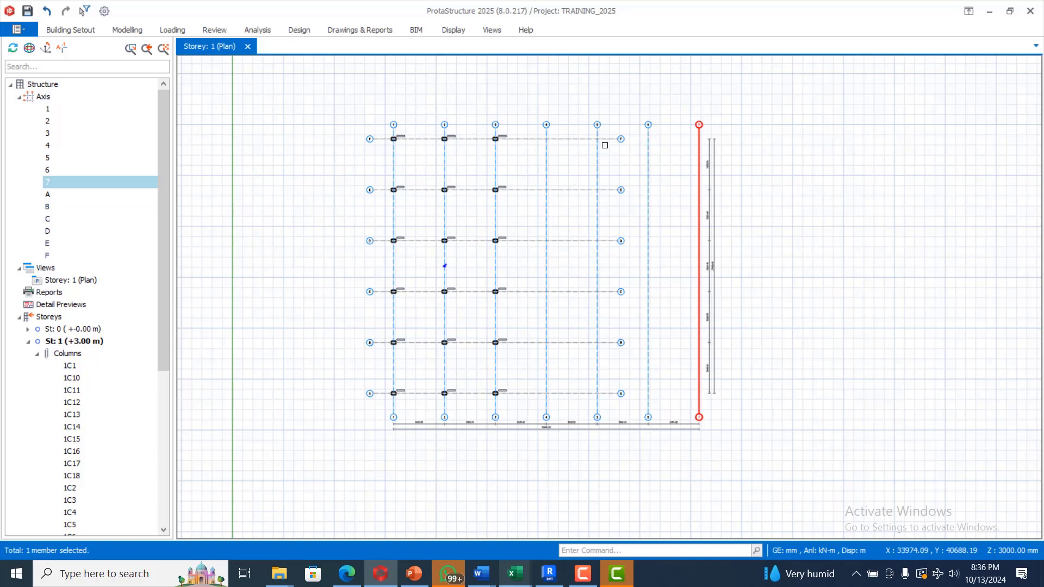
Stretch the ends of axes A to F together so that they extend past axis 7.
left_click_drag(631, 124, 615, 400)
right_click(616, 398)
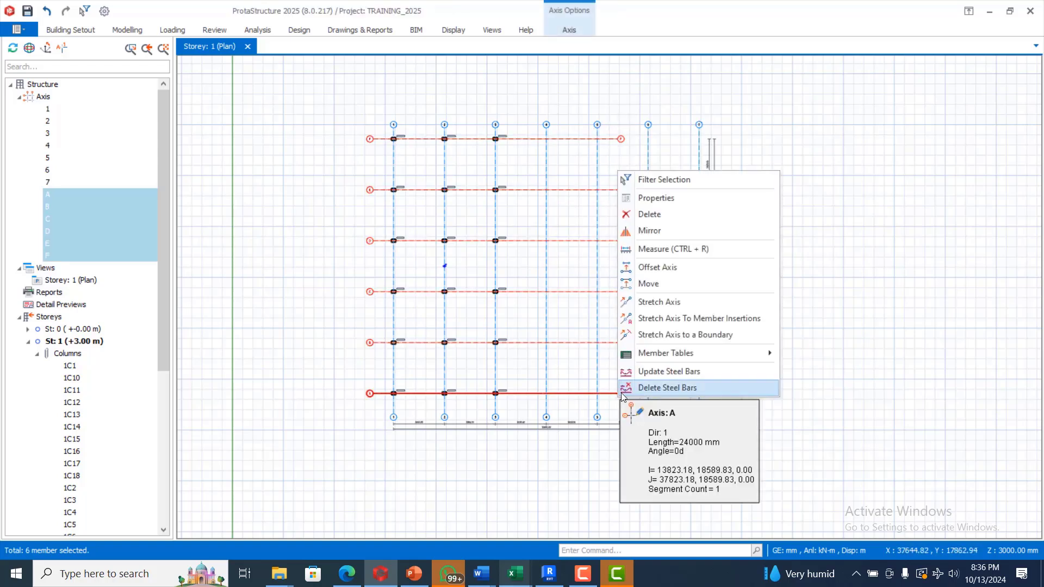
left_click(671, 301)
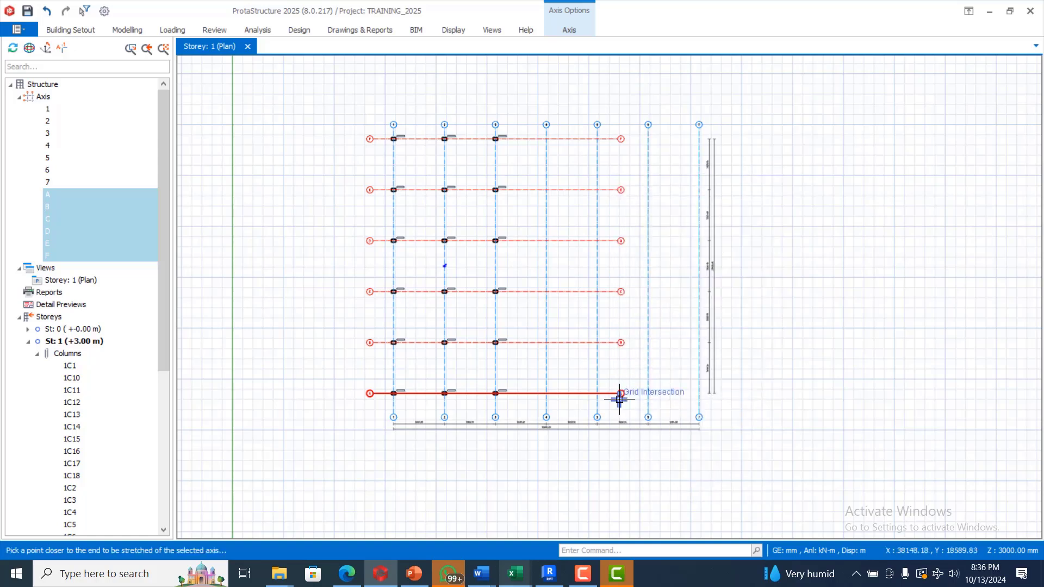
left_click(619, 393)
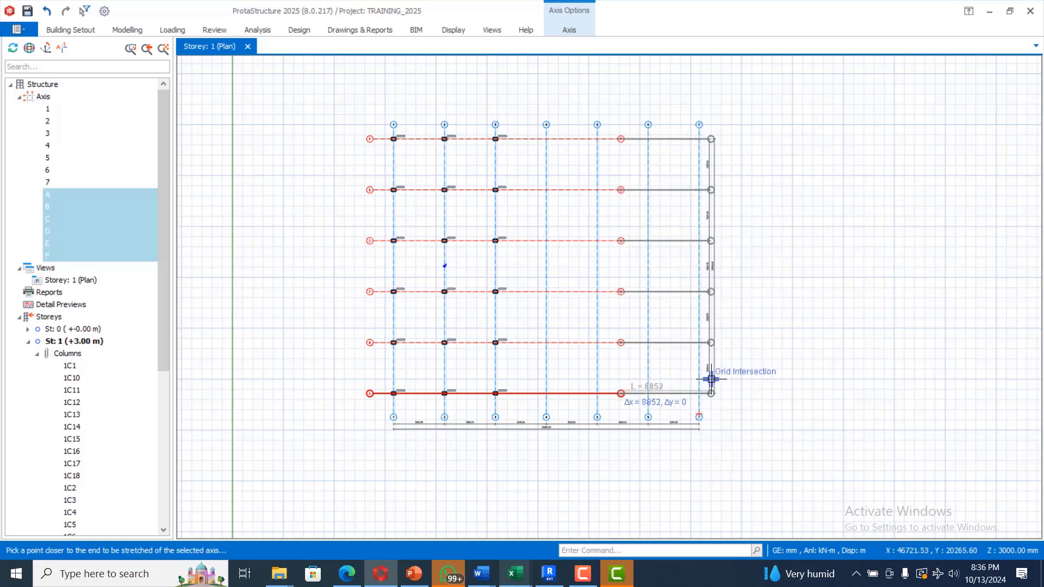
left_click(710, 375)
key("Escape")
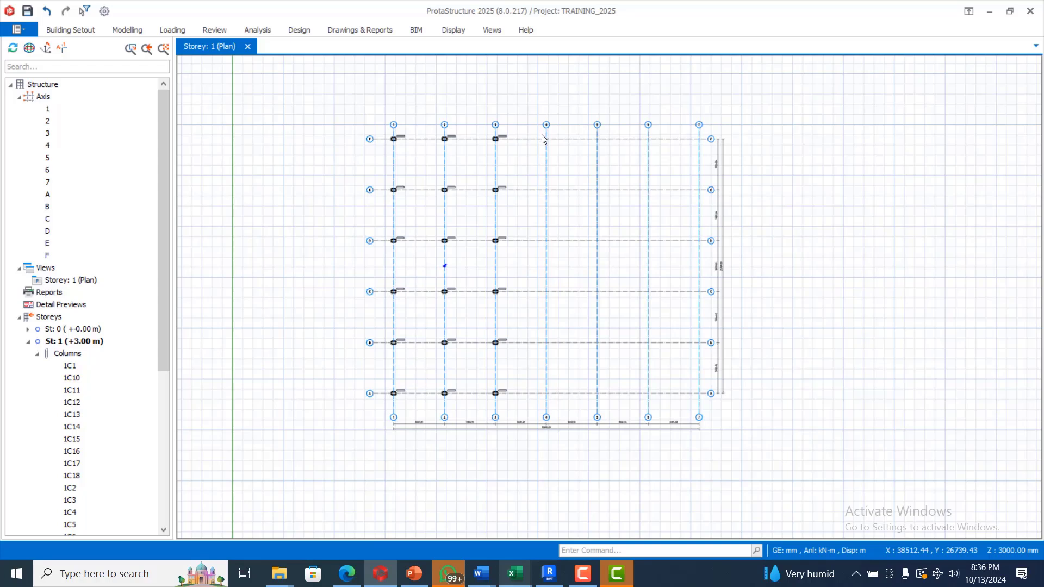
scroll(536, 155, "up", 3)
scroll(561, 217, "down", 3)
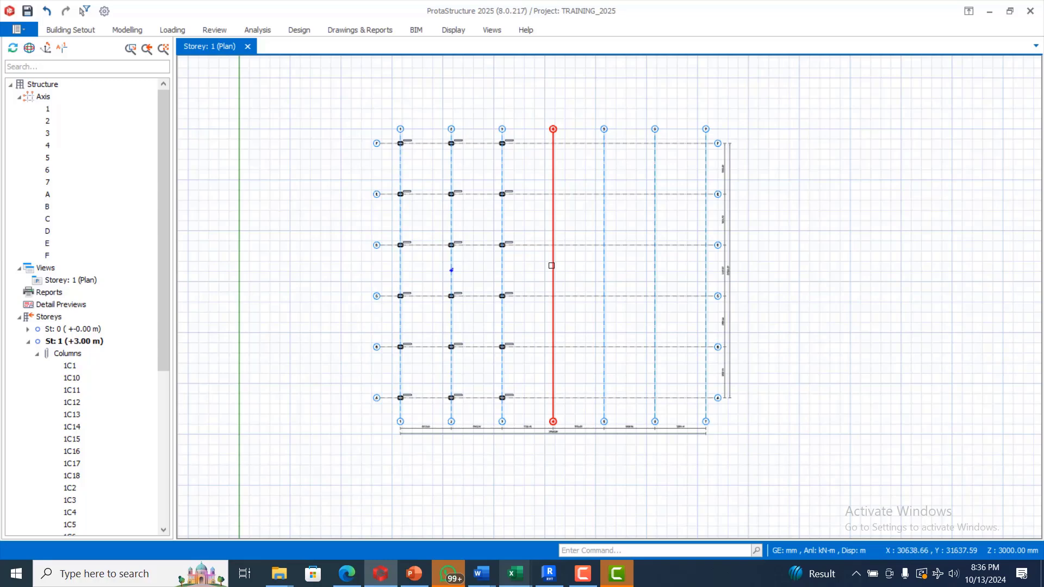
mouse_move(551, 265)
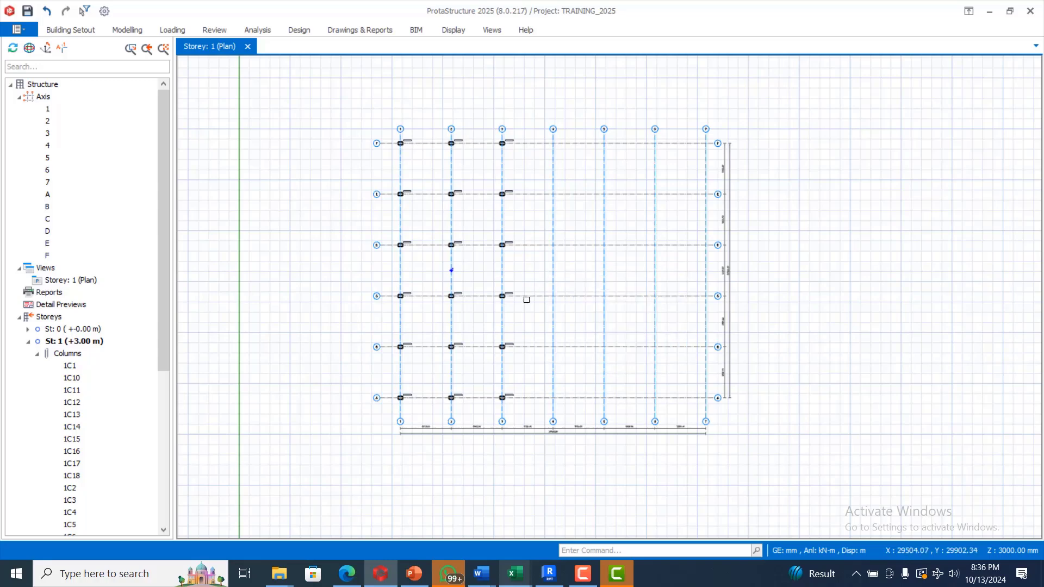
scroll(451, 212, "up", 3)
scroll(509, 258, "down", 3)
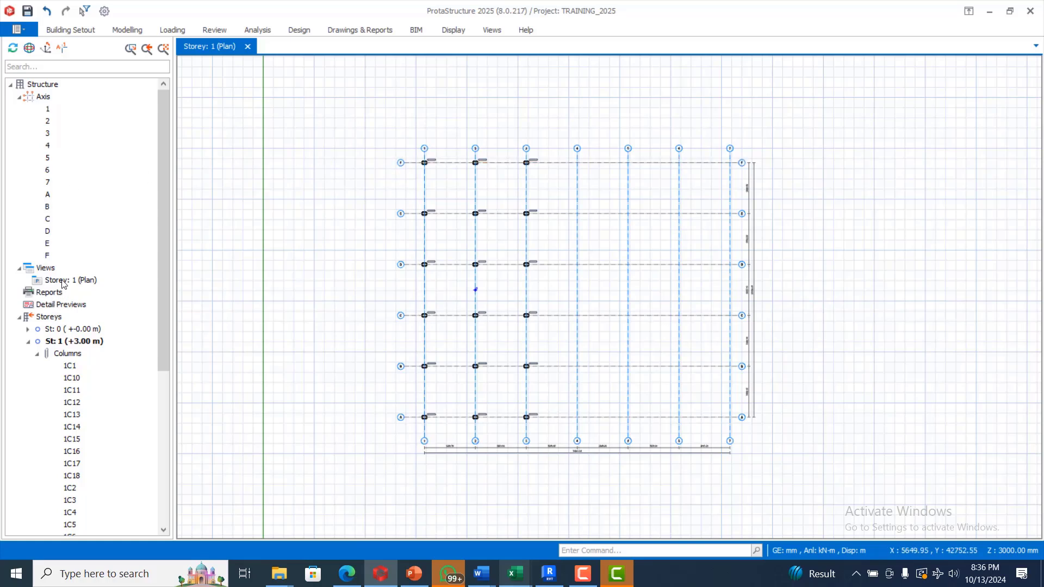
Insert storeys up to storey number 7 with a storey height of 3000 mm, without generating members.
right_click(54, 318)
left_click(97, 341)
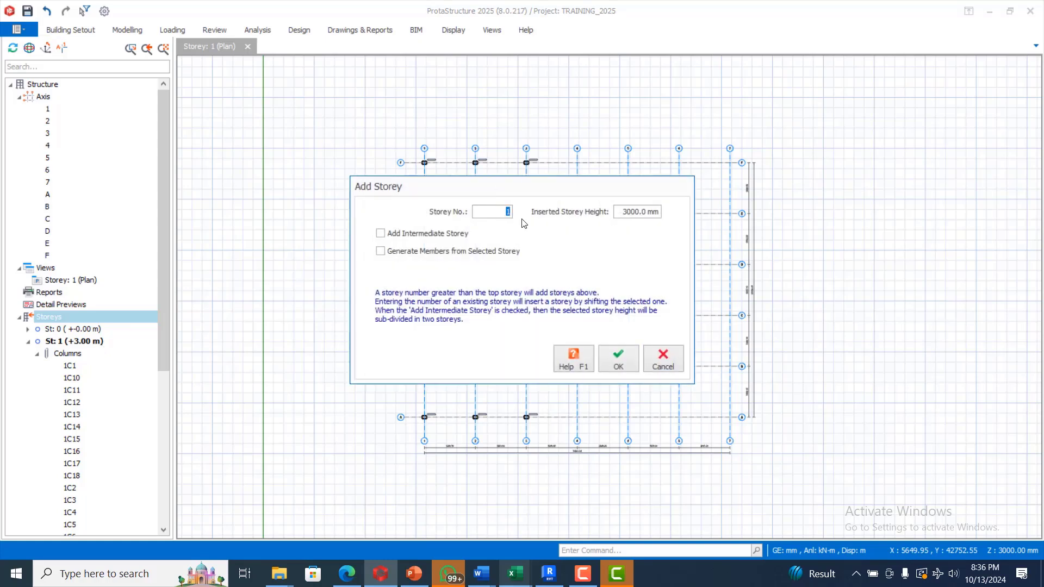
left_click(608, 357)
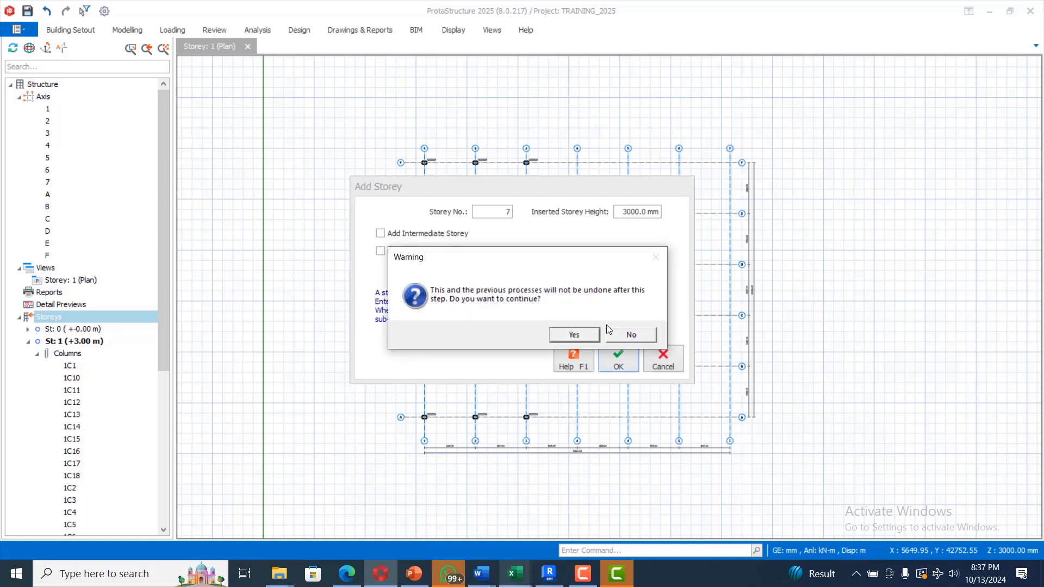
left_click(568, 338)
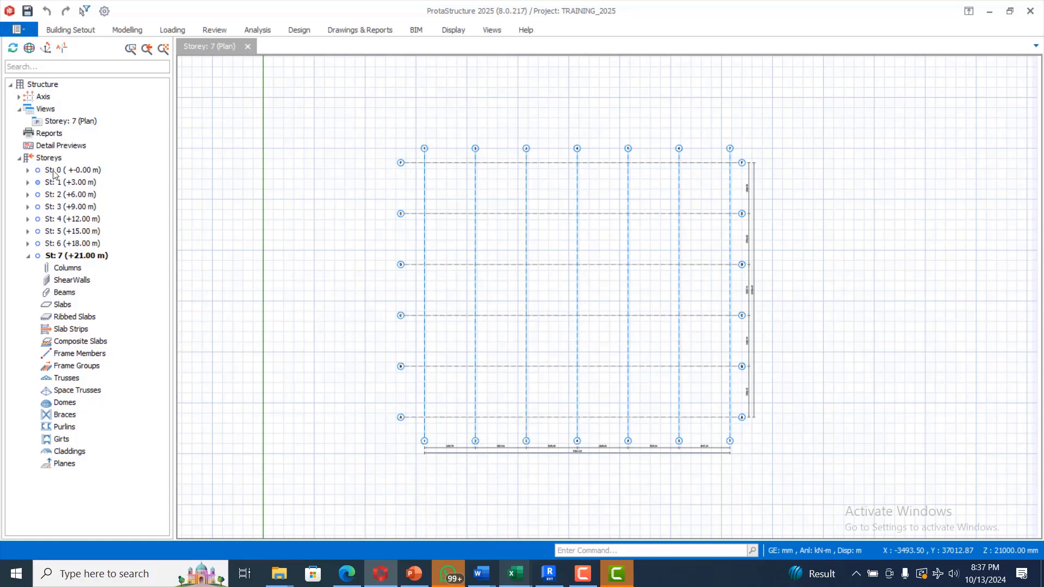
Set the height of storey 7 to 5000 mm and switch the plan view to storey 1.
left_click(50, 158)
right_click(50, 157)
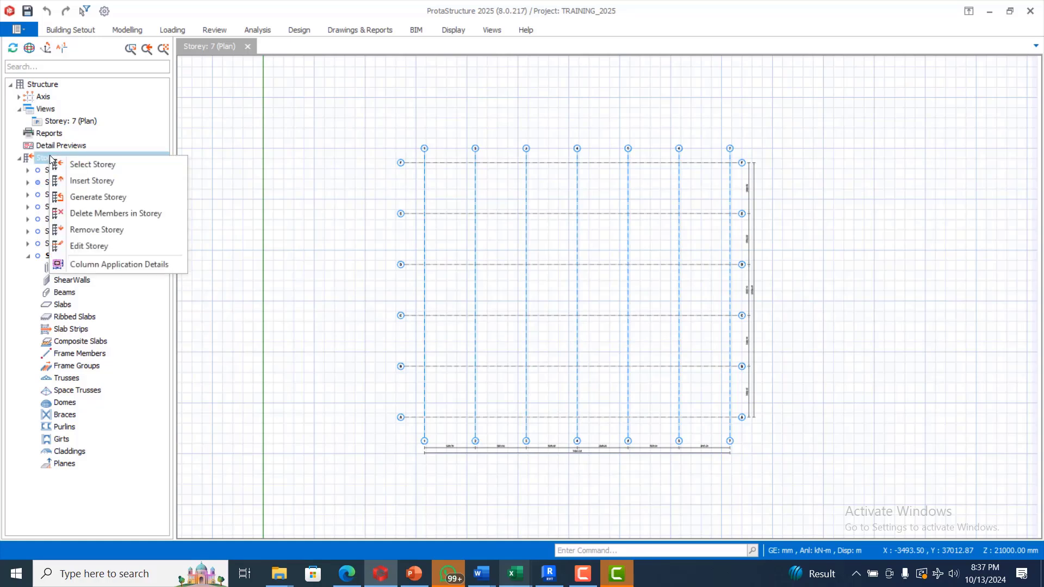
left_click(88, 247)
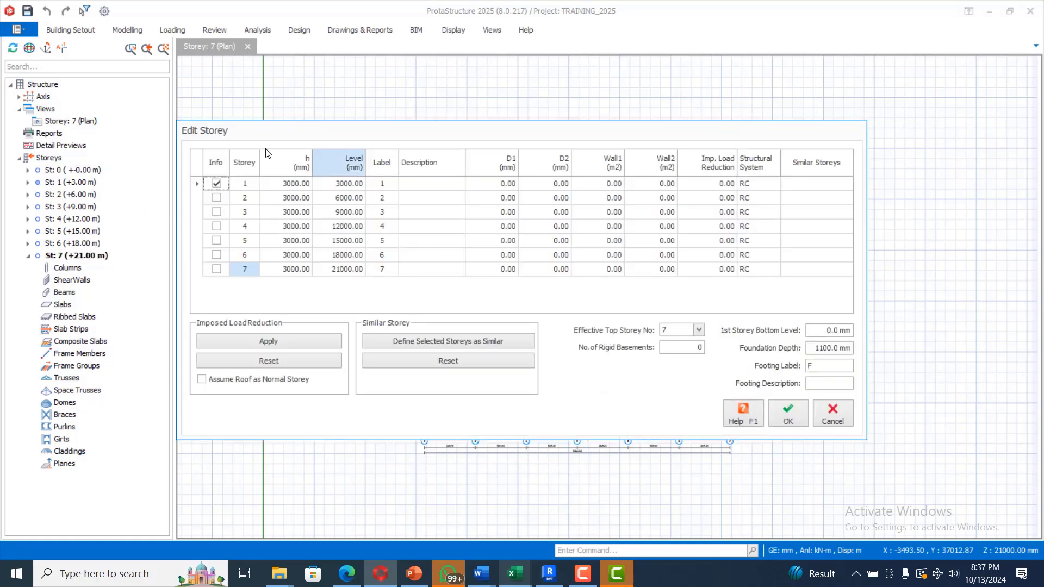
left_click(289, 272)
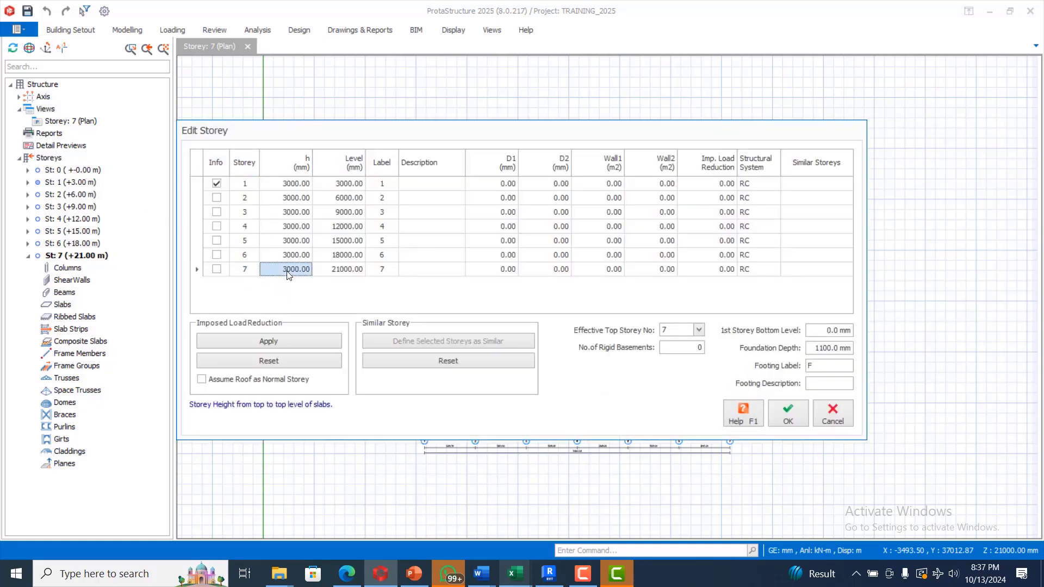
type("5")
left_click(806, 419)
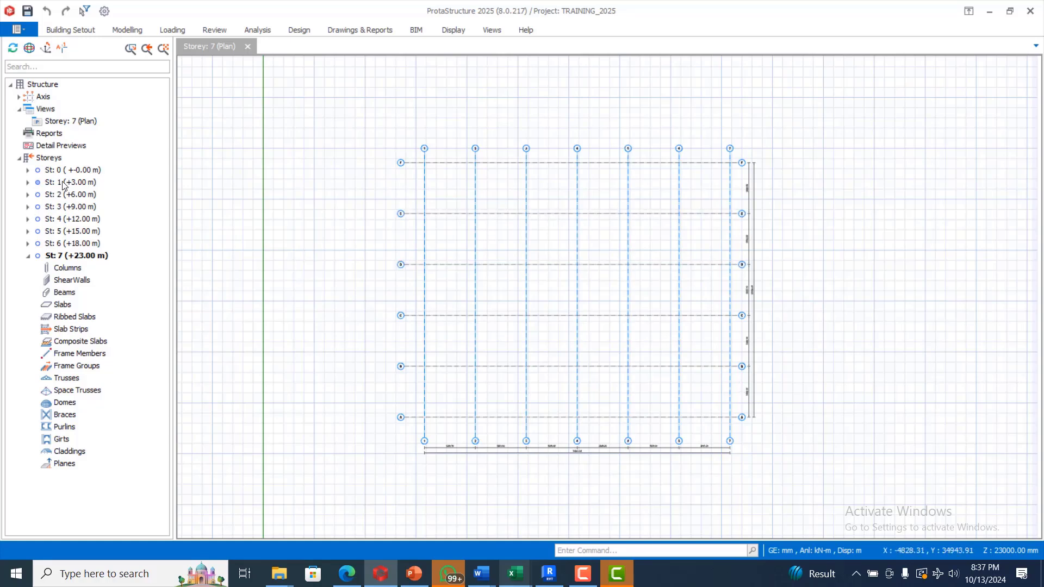
double_click(62, 183)
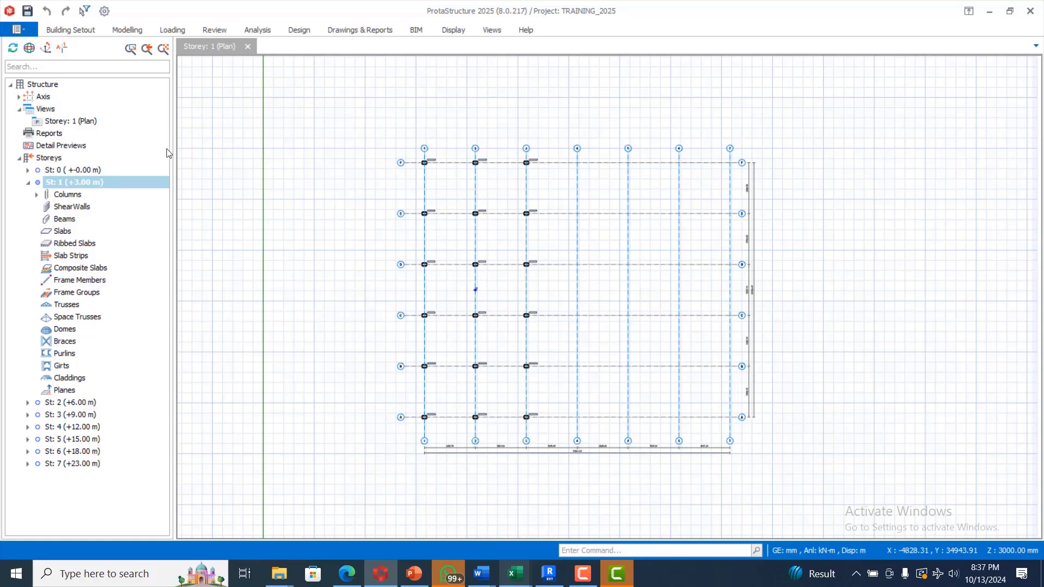
Create a 3D physical model view of storey 1 and tile it vertically beside the plan view.
left_click(48, 110)
right_click(48, 111)
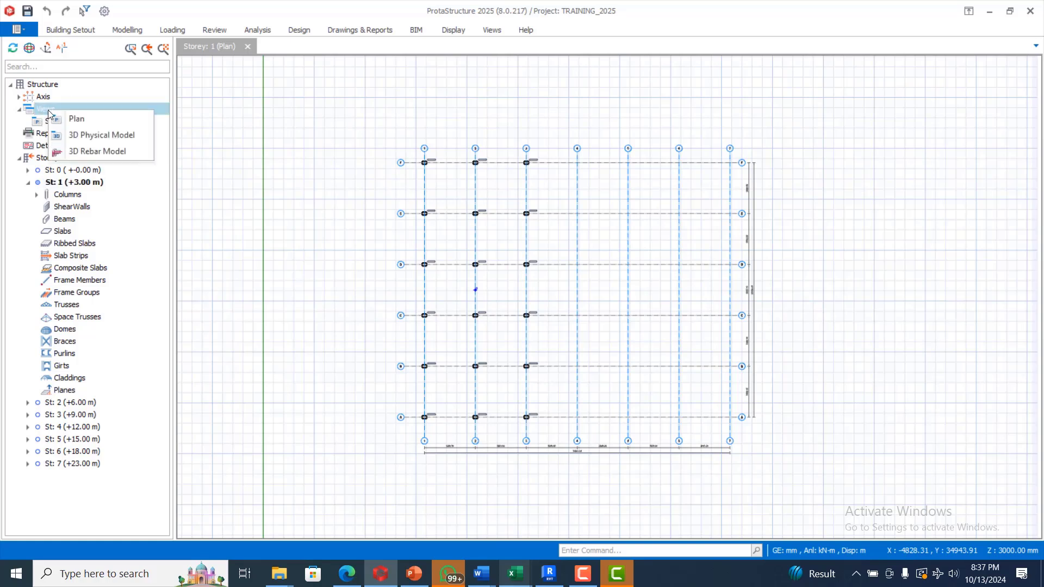
left_click(95, 135)
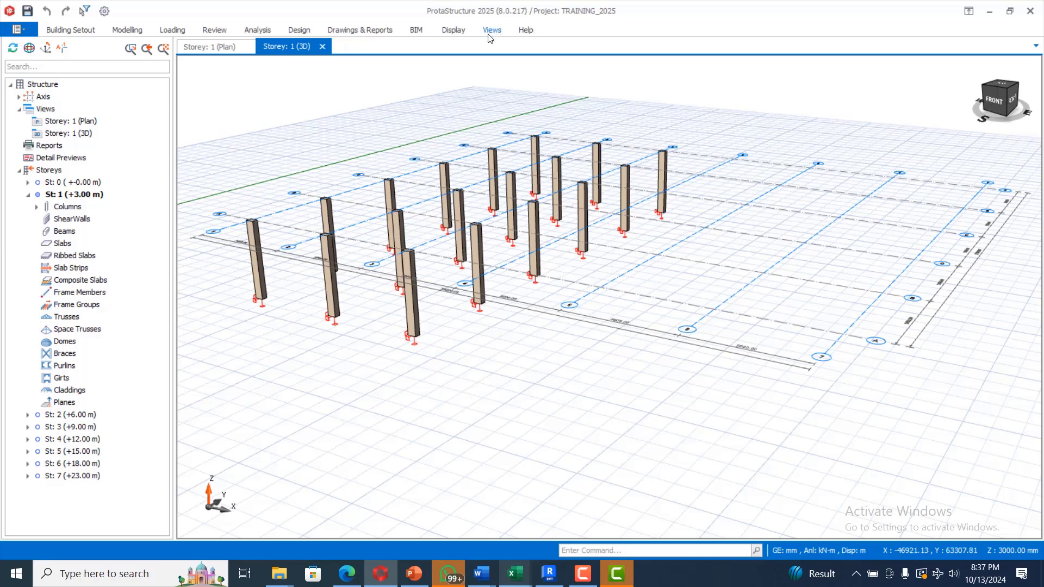
left_click(492, 30)
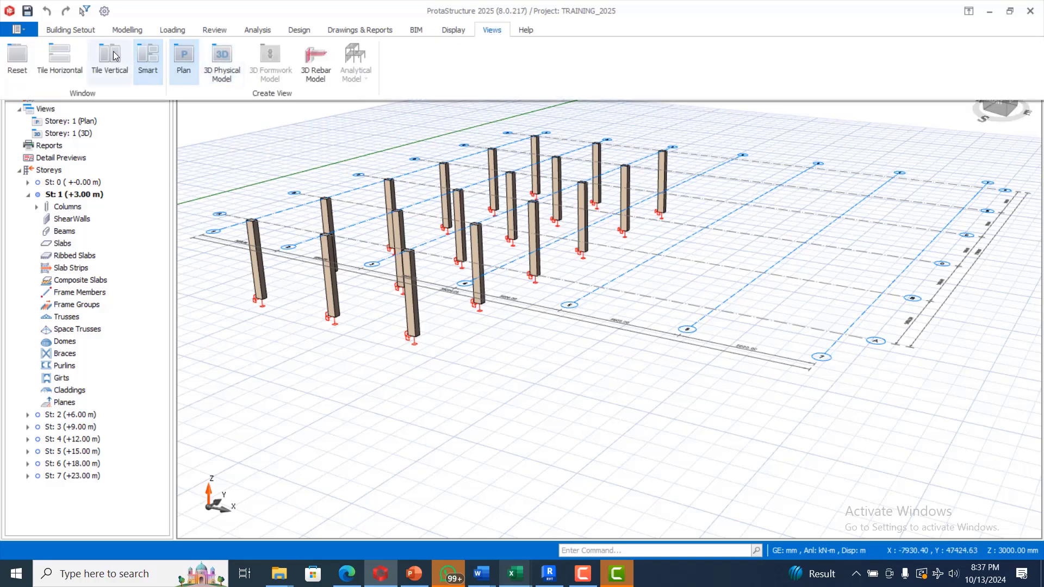
left_click(110, 60)
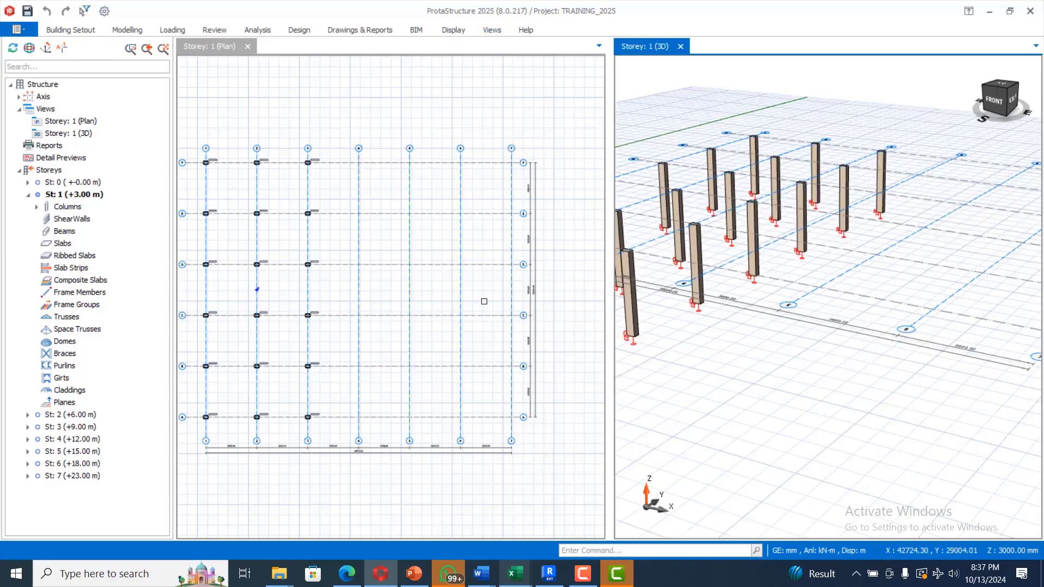
scroll(447, 246, "down", 4)
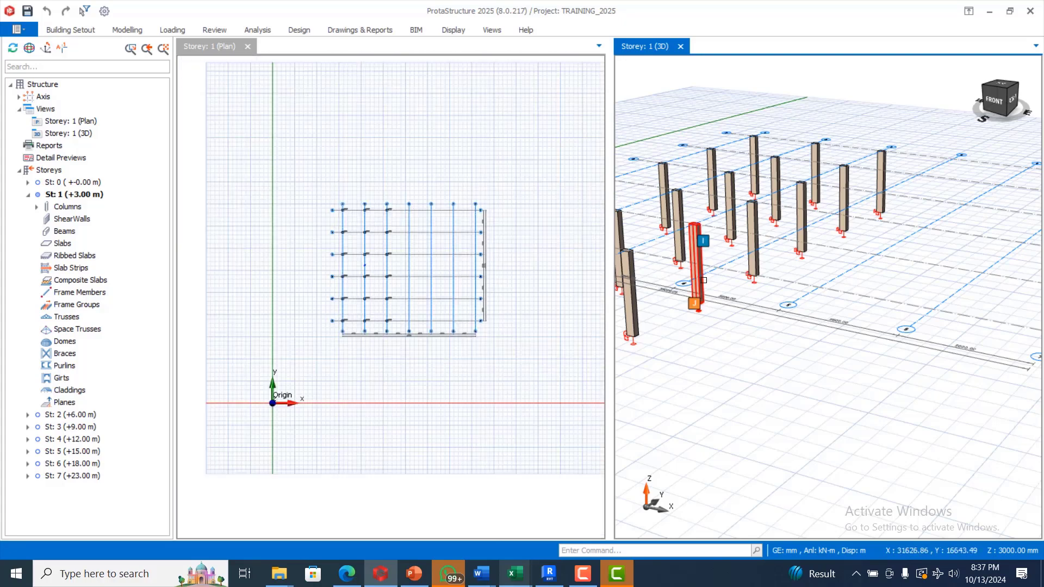
scroll(704, 283, "down", 4)
mouse_move(705, 320)
middle_mouse_down()
mouse_move(750, 354)
mouse_move(786, 331)
mouse_move(774, 331)
middle_mouse_up()
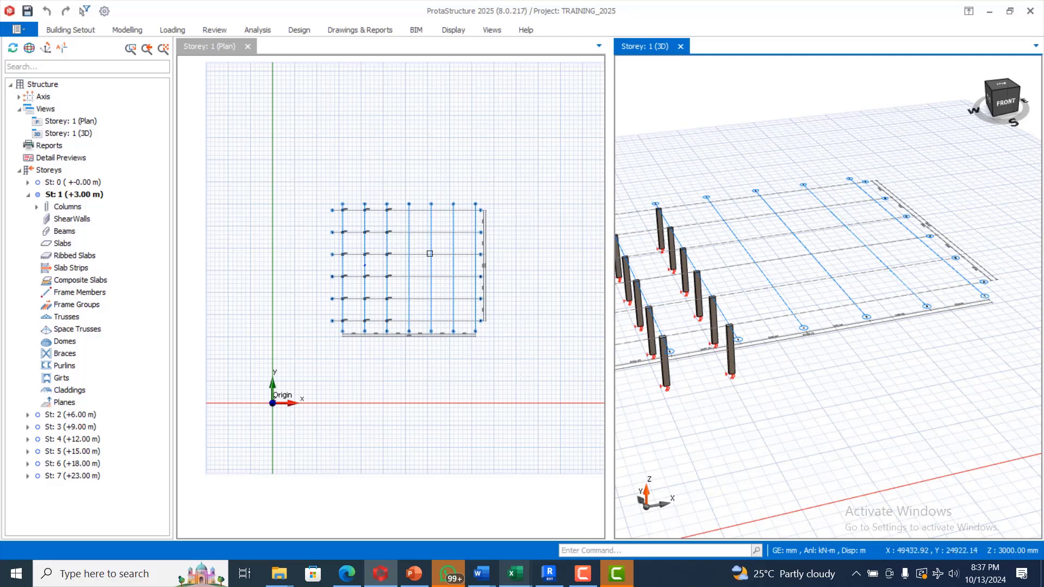
Delete the four columns where axes 2 and 3 cross axes C and D on storey 1.
scroll(404, 218, "up", 5)
scroll(301, 227, "down", 3)
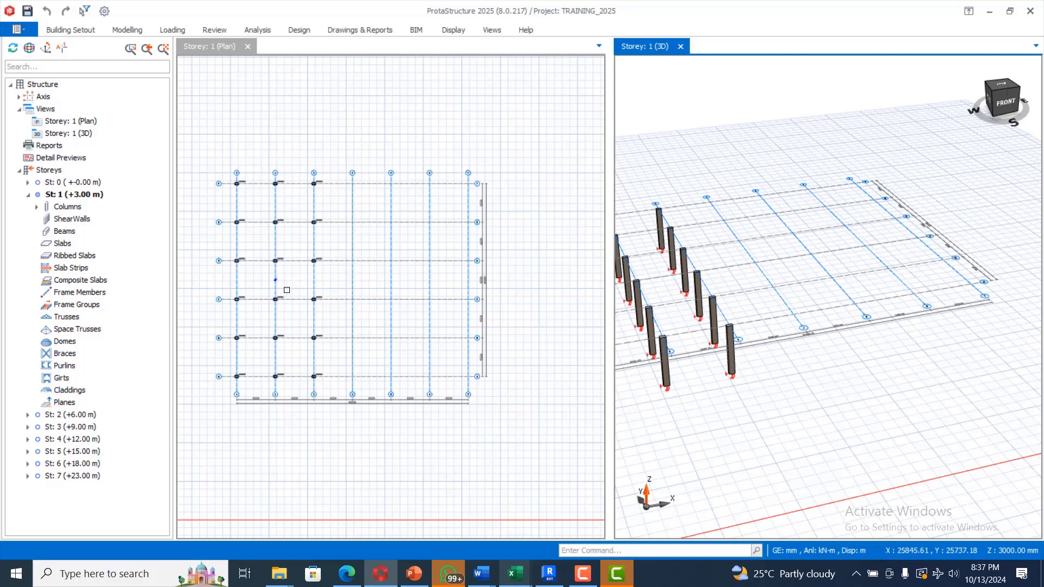
scroll(283, 287, "up", 3)
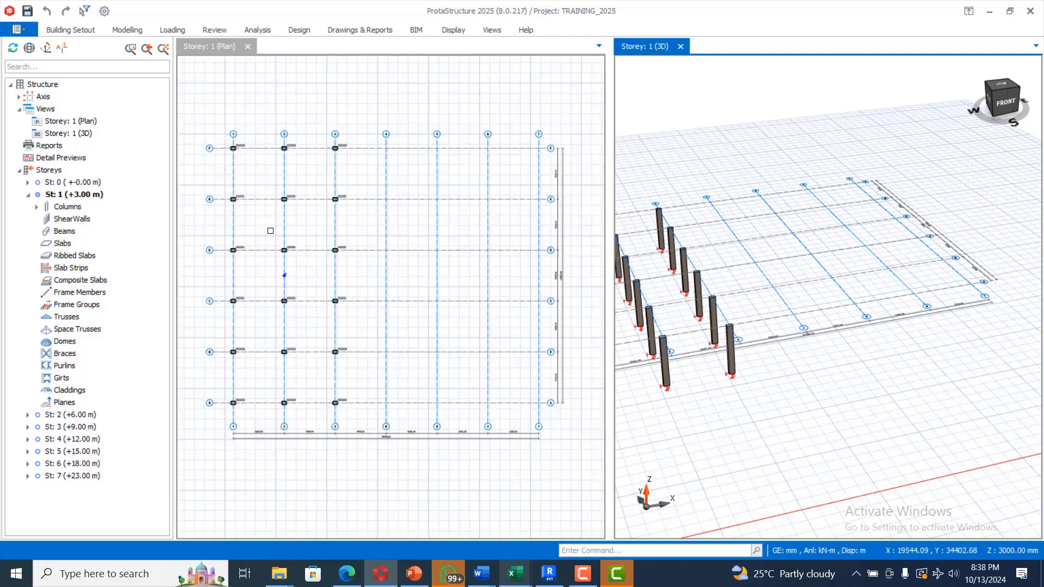
left_click_drag(267, 228, 361, 309)
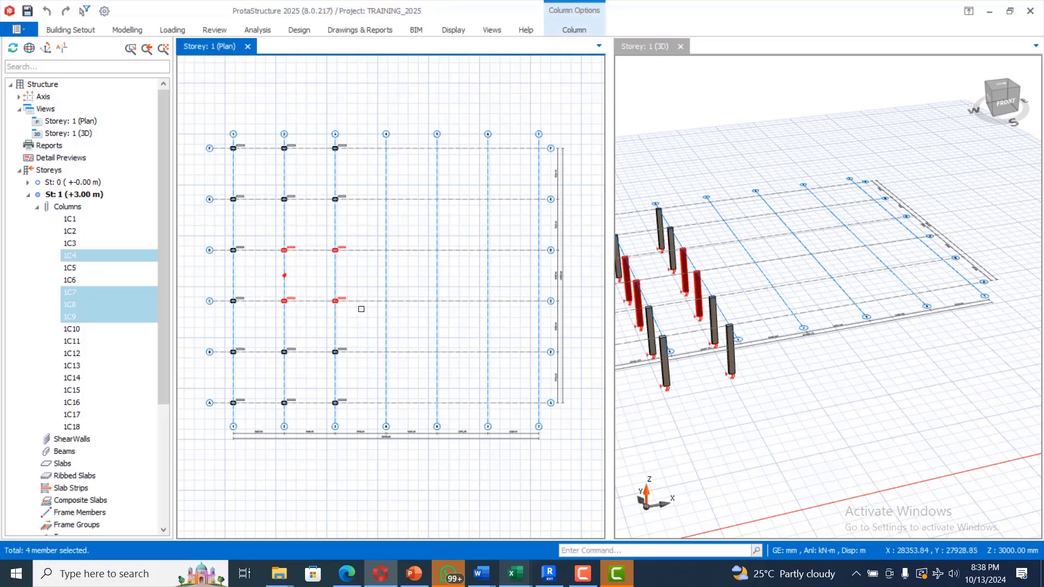
key("Delete")
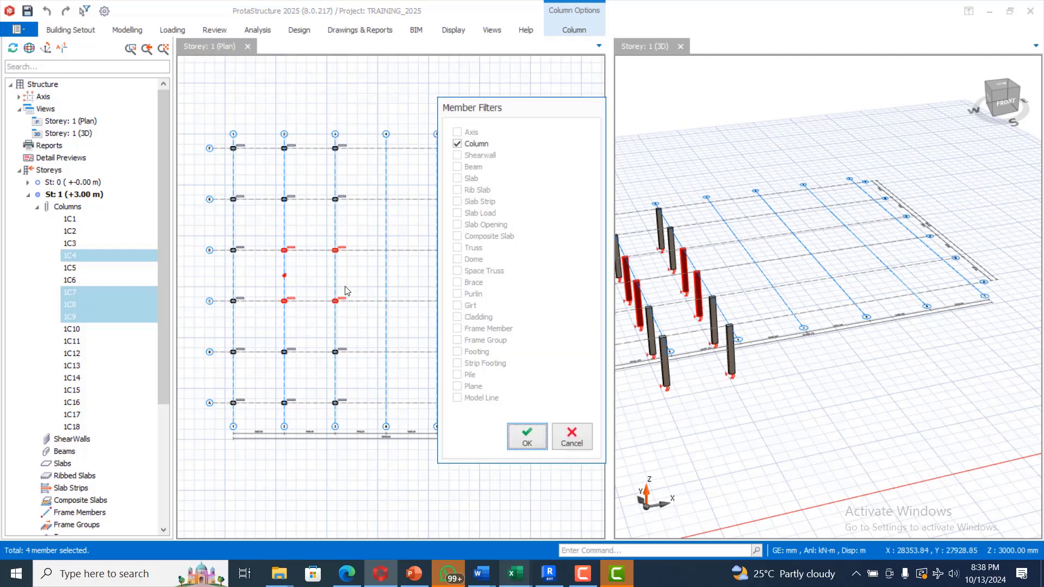
left_click(509, 437)
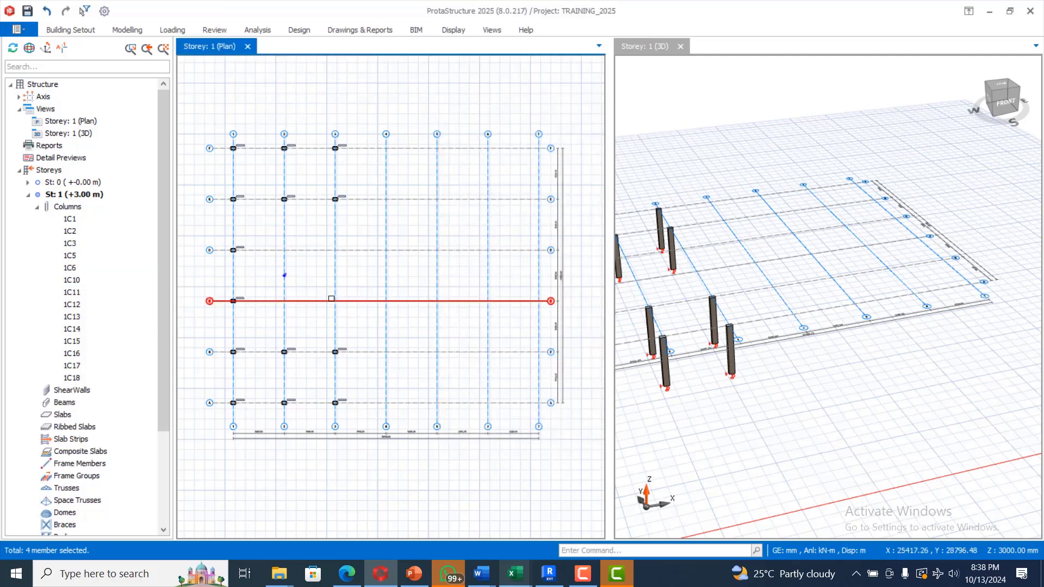
Insert a 250 mm thick reinforced concrete wall on axis D between axes 2 and 3, dismissing the Bentley sign-in window.
left_click(130, 33)
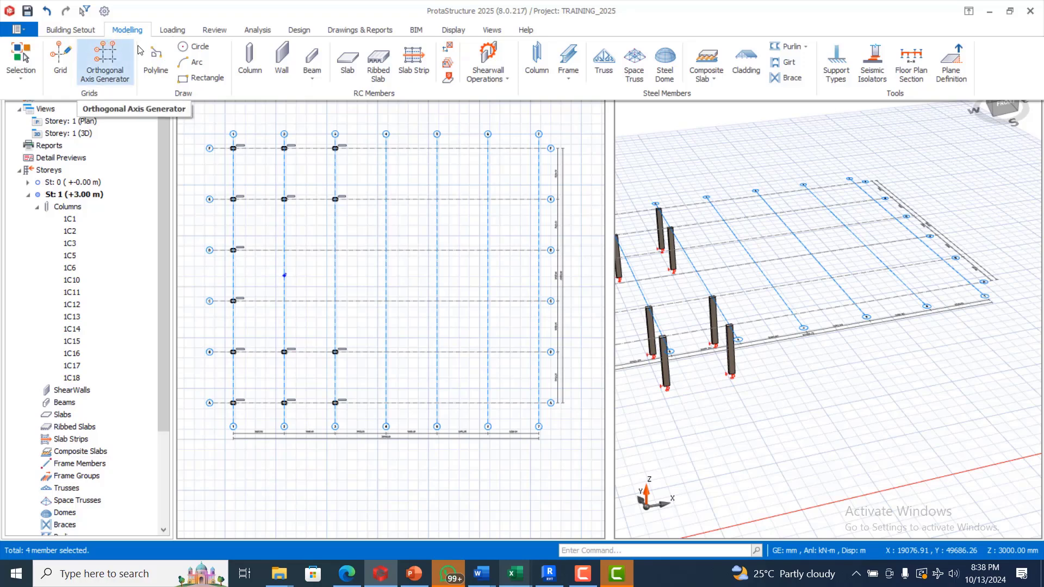
left_click(276, 72)
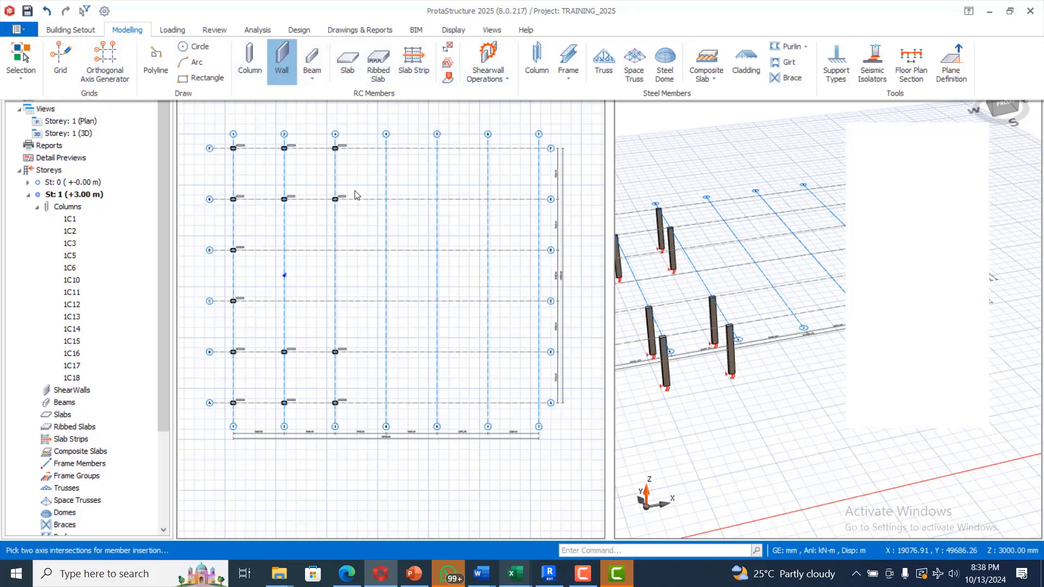
scroll(287, 253, "up", 1)
scroll(287, 254, "up", 1)
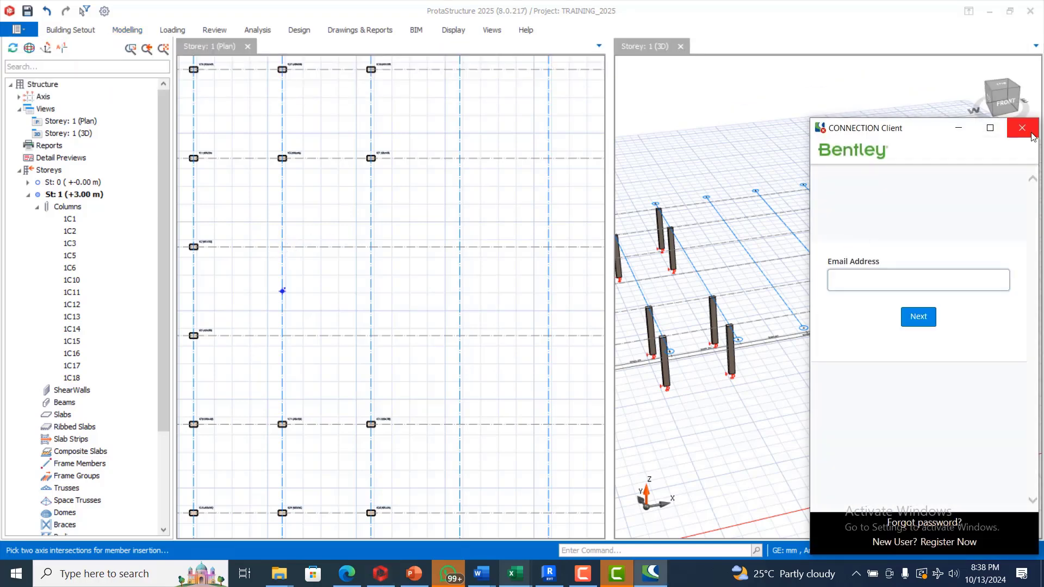
left_click(1022, 128)
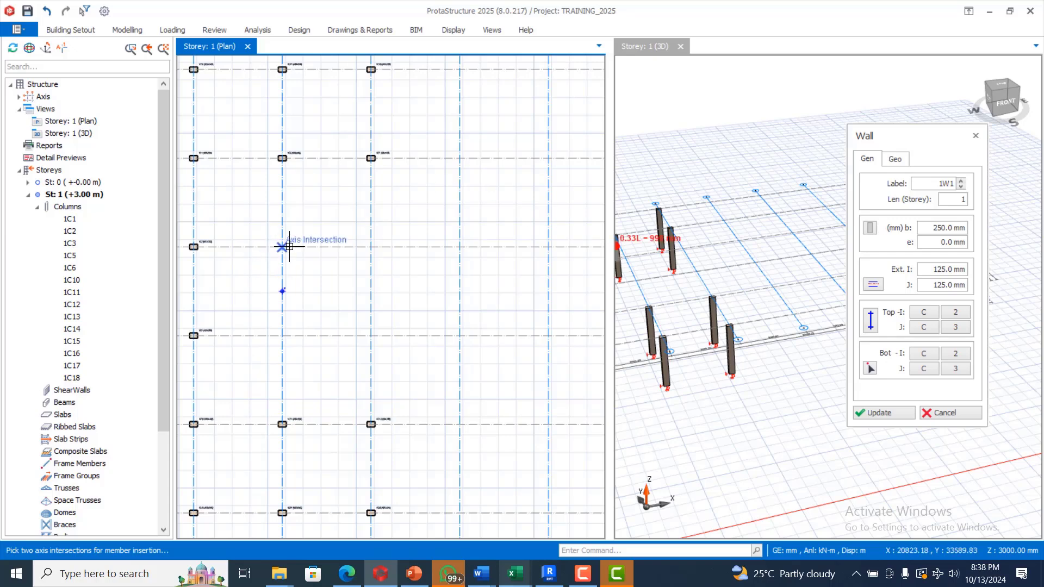
left_click(427, 233)
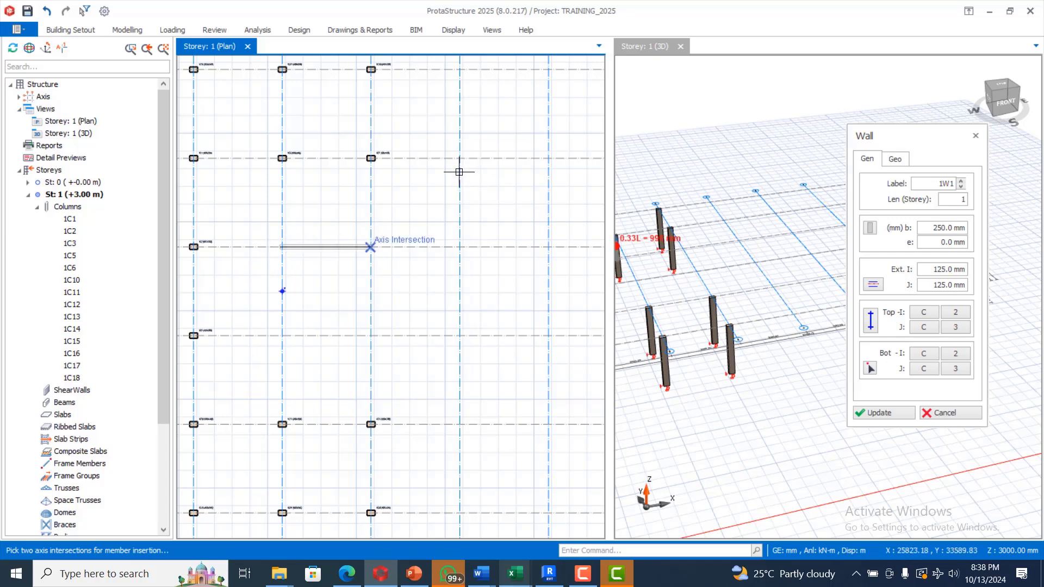
left_click(401, 232)
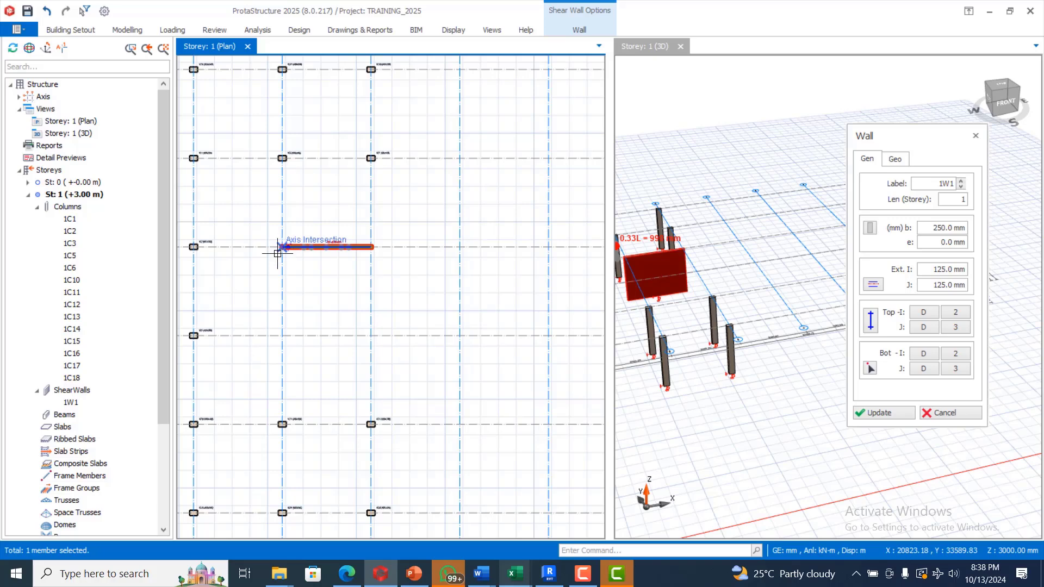
Continue the 250 mm wall along axis 2 from D to C and along axis C from 2 to 3.
scroll(277, 253, "up", 2)
left_click(287, 234)
scroll(329, 193, "down", 2)
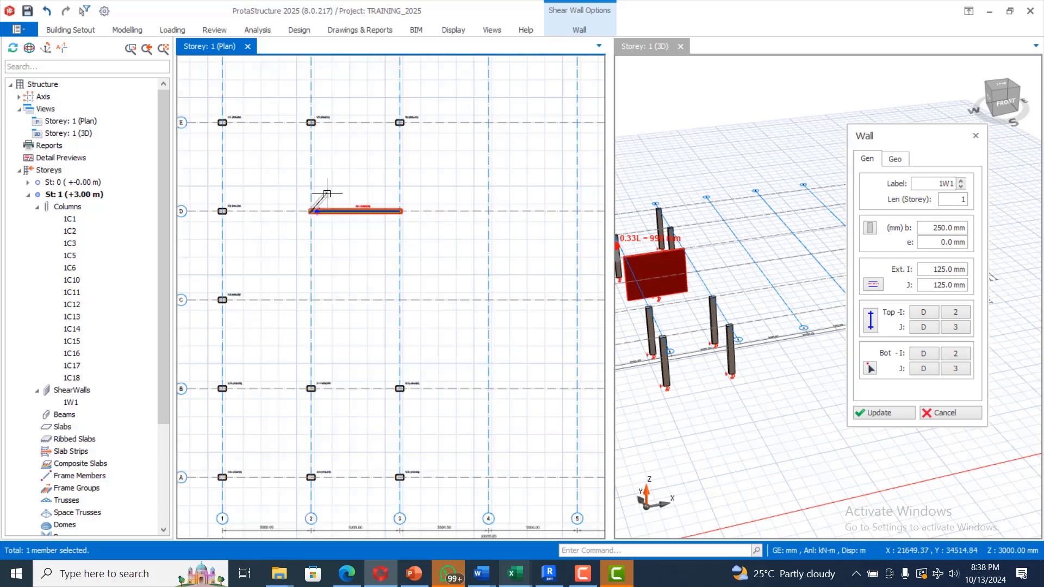
left_click(400, 299)
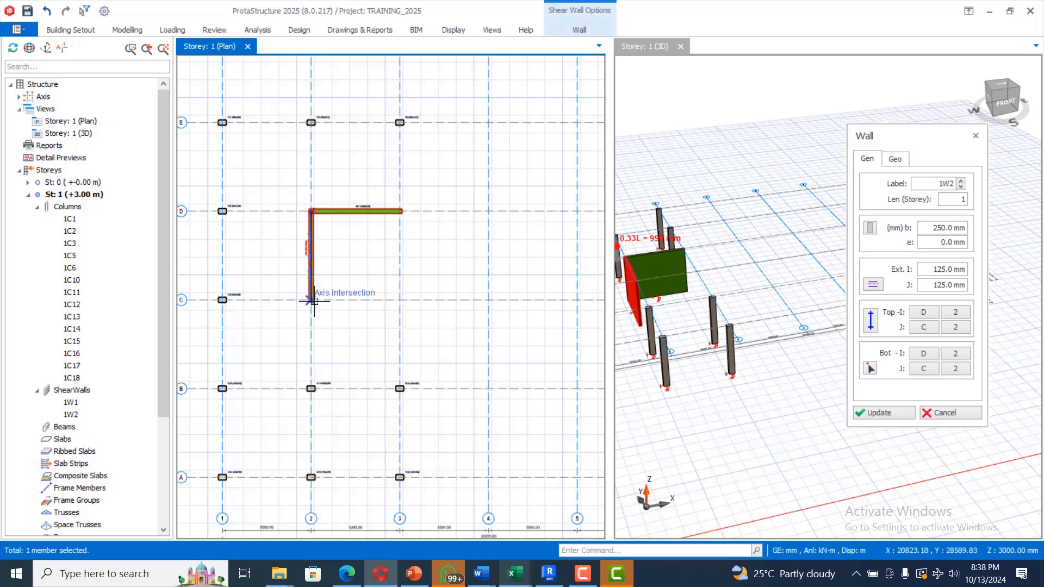
left_click(430, 264)
key("Escape")
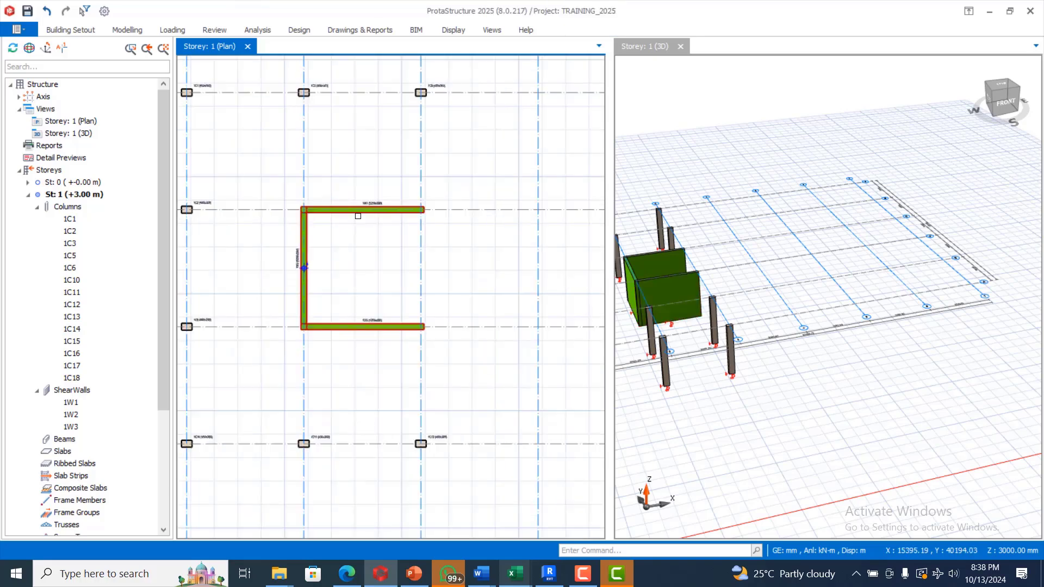
scroll(306, 227, "up", 3)
left_click(325, 235)
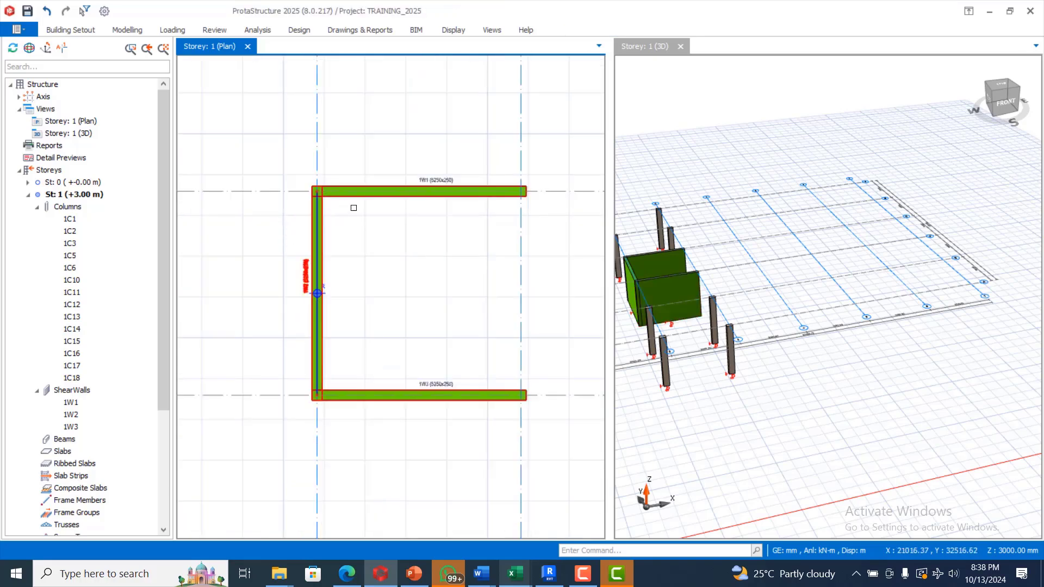
key("Escape")
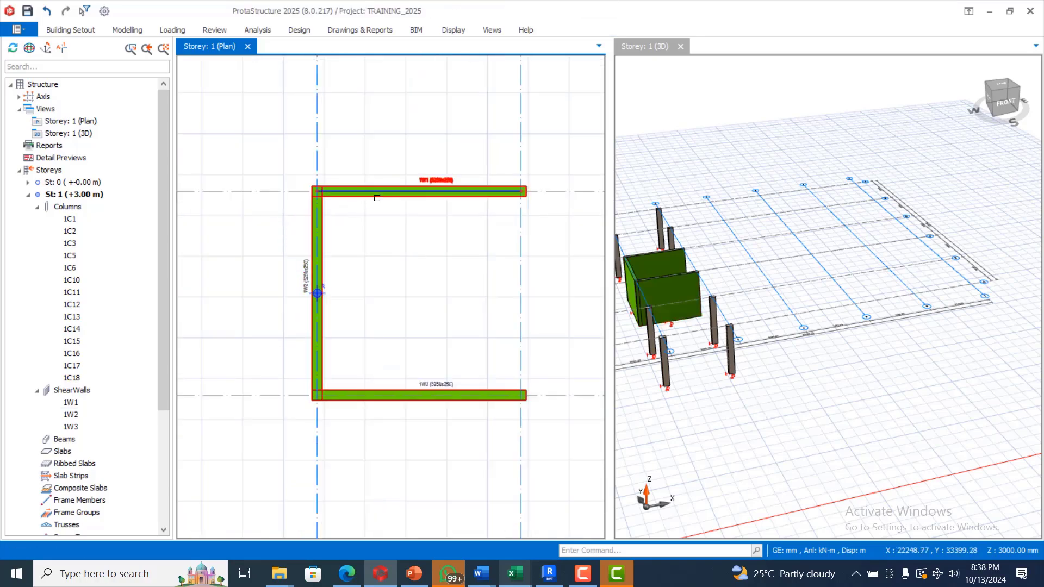
left_click(375, 199)
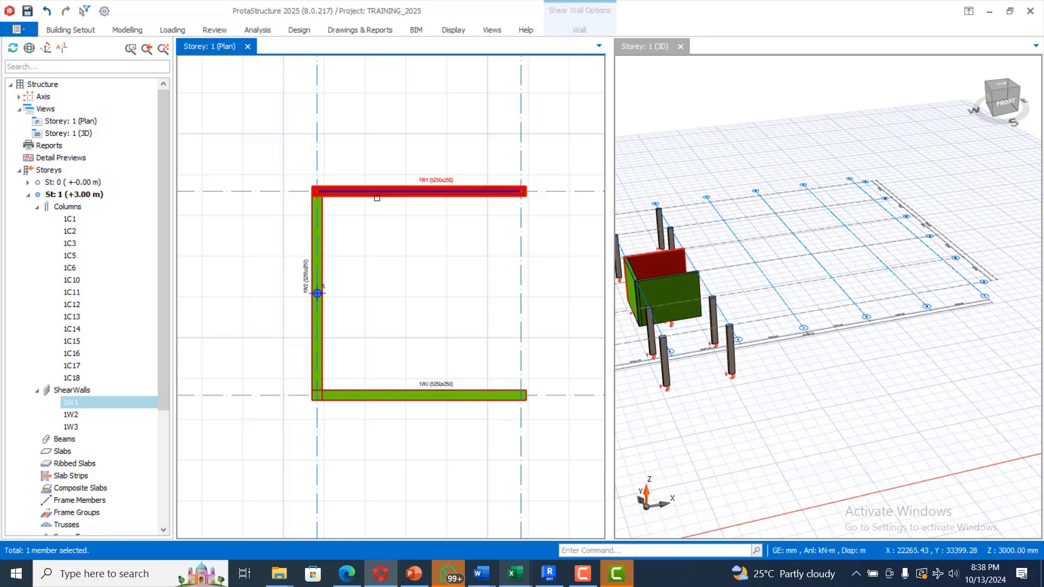
left_click(373, 392)
key("Escape")
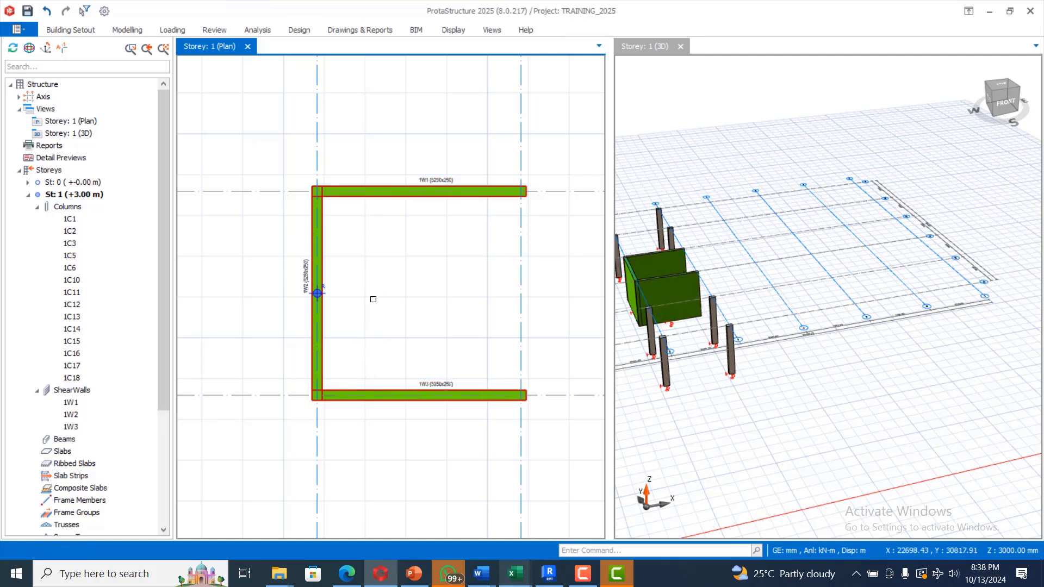
Select the three connected shear walls on axes D, 2 and C and merge them with Merge Vertical Members.
left_click(319, 268)
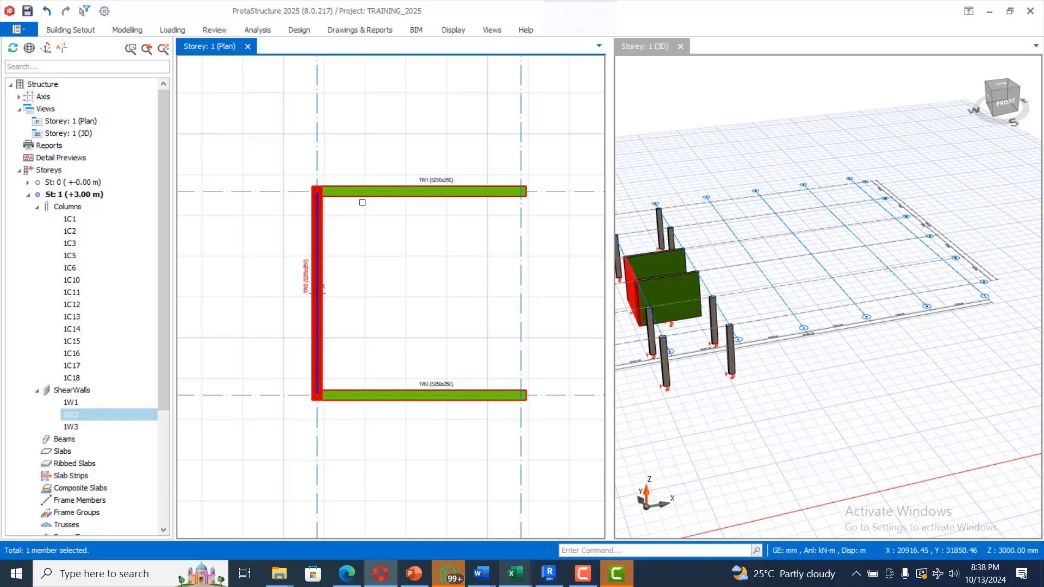
mouse_move(364, 198)
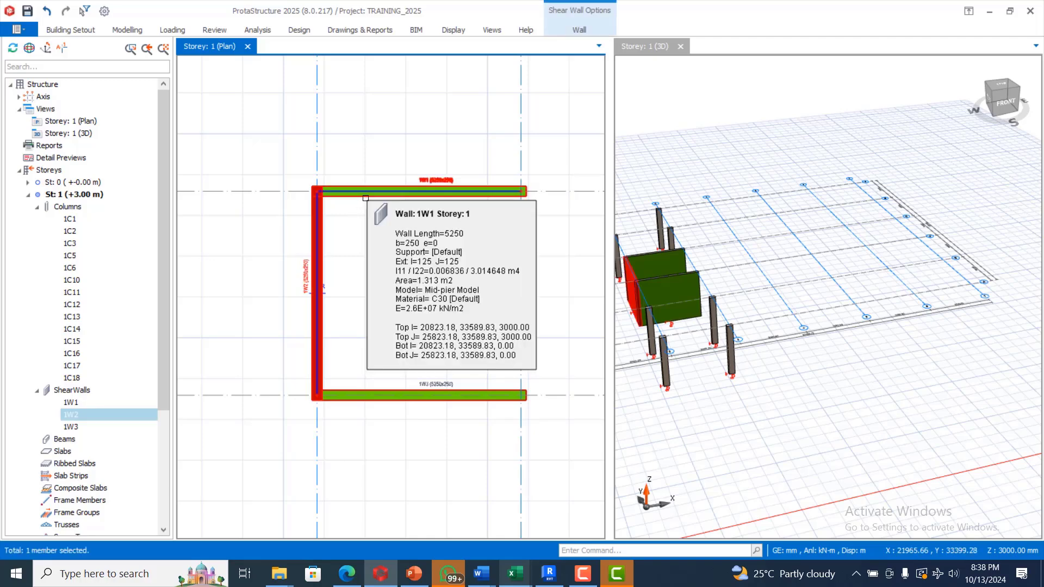
left_click(390, 348)
left_click(375, 385)
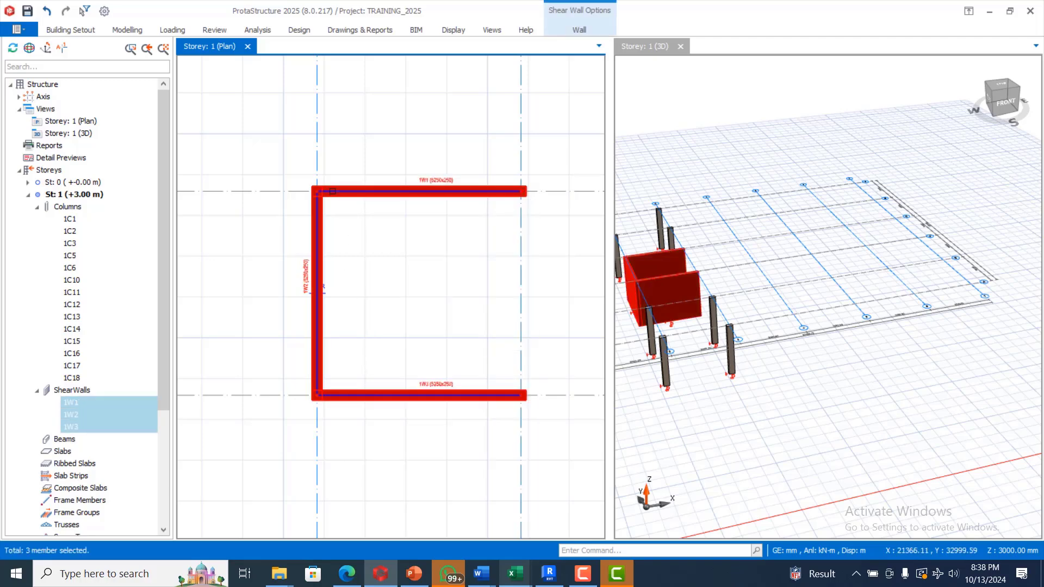
left_click(94, 34)
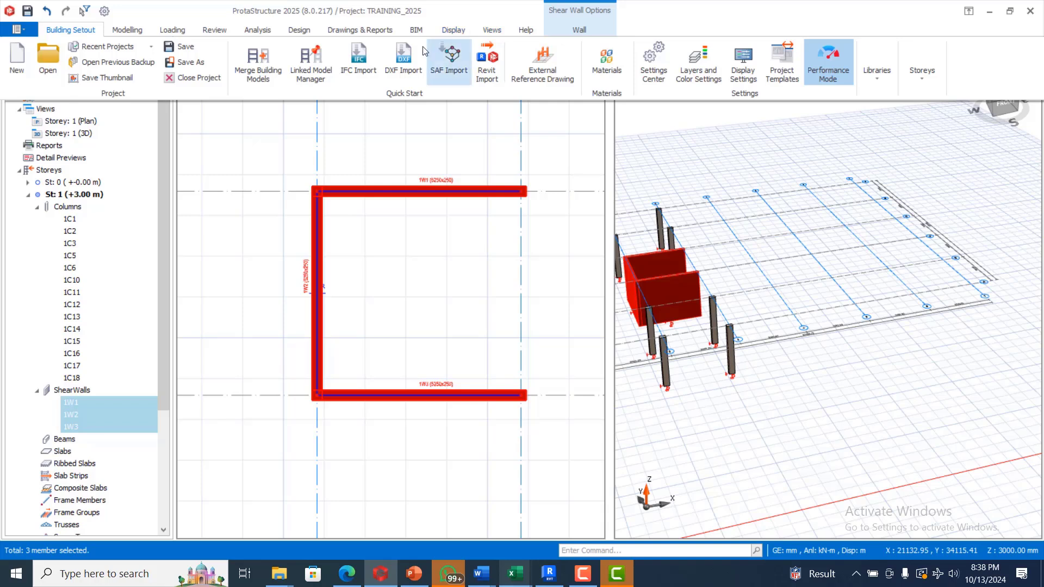
left_click(590, 574)
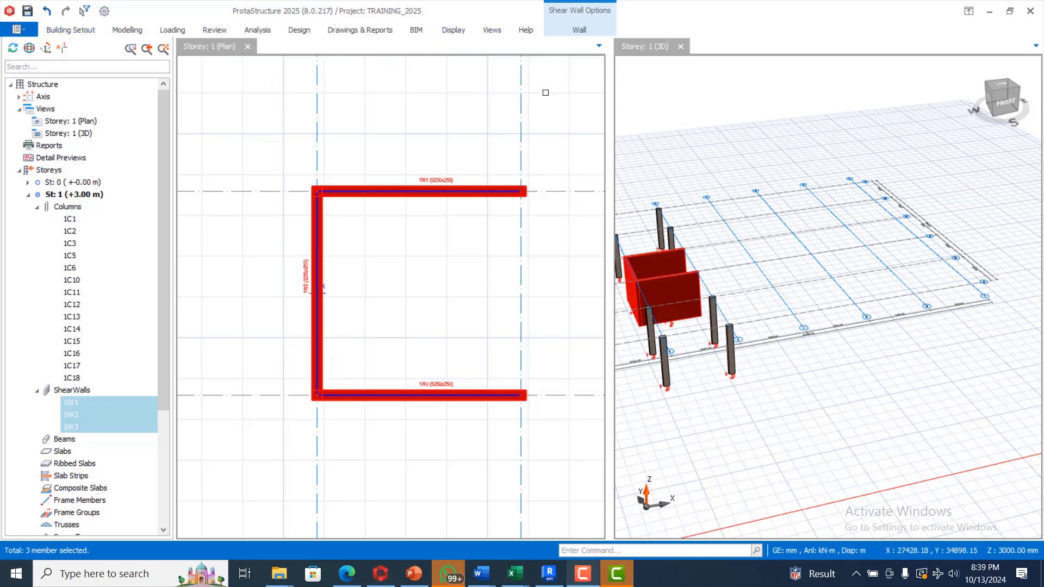
left_click(575, 30)
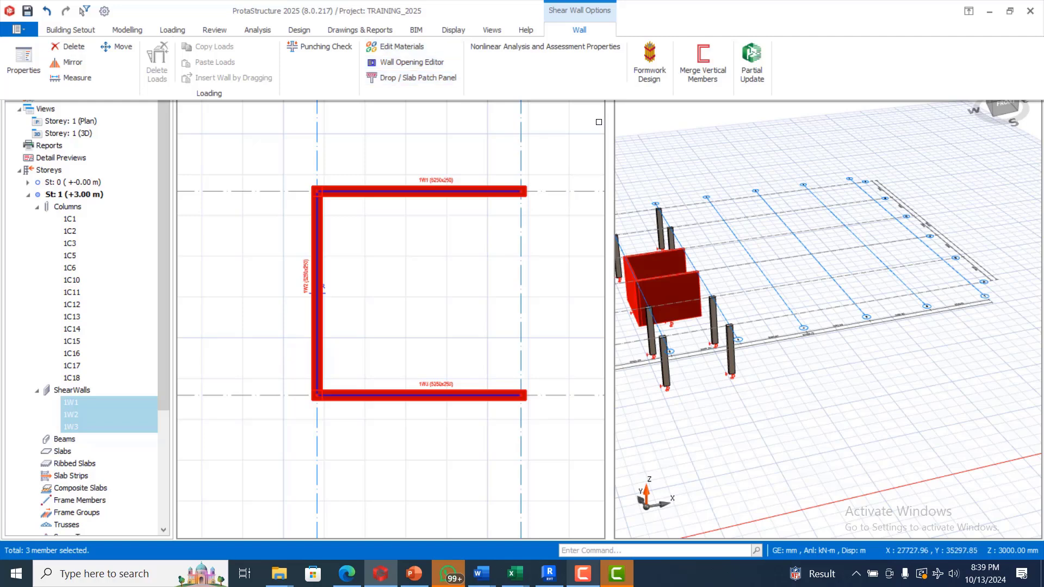
left_click(713, 60)
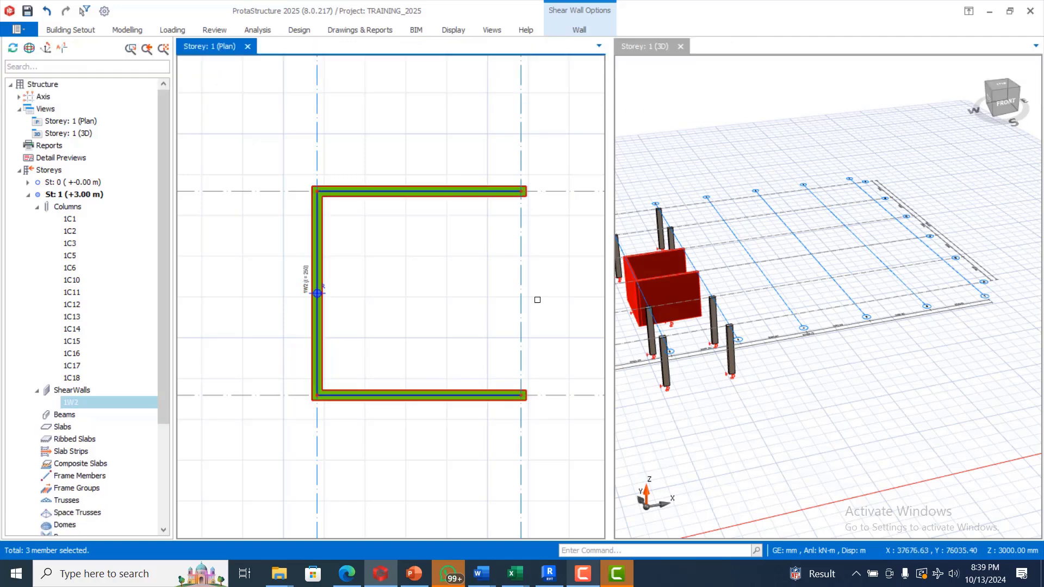
key("Escape")
scroll(461, 232, "down", 3)
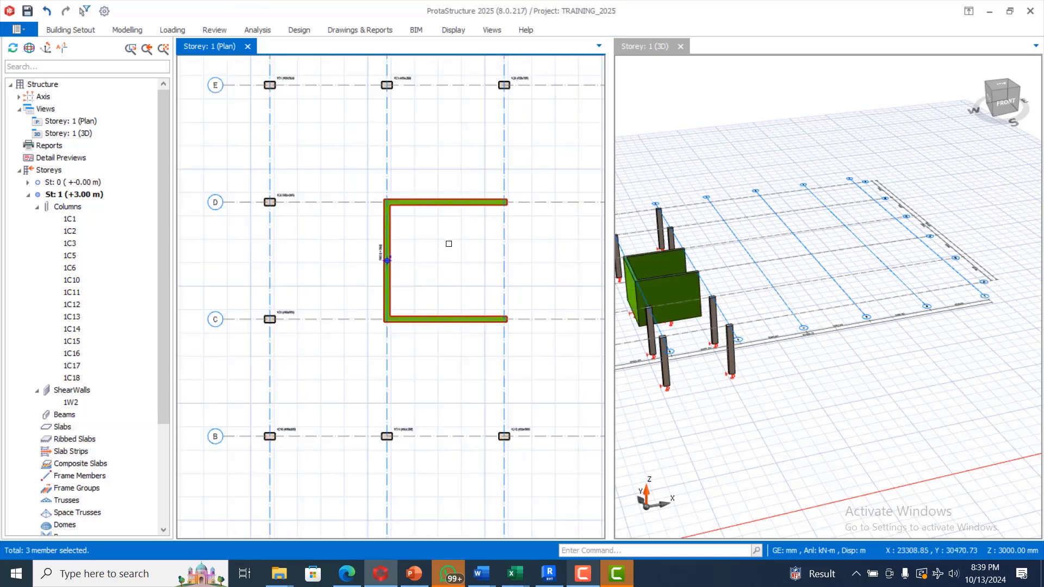
scroll(449, 243, "down", 5)
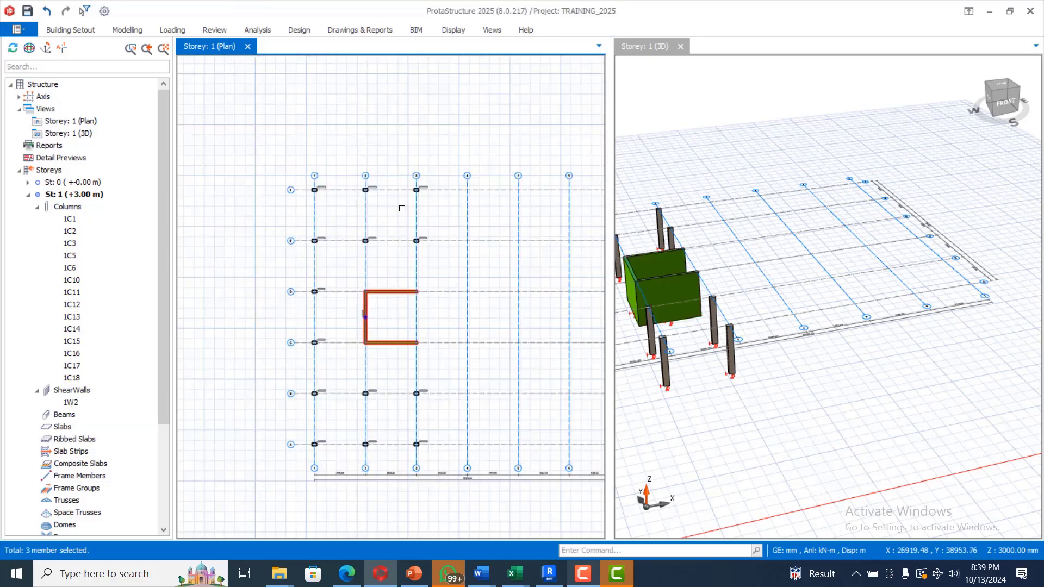
Insert normal 250 x 500 mm beams on axes E and F from 1 to 3, and on axes 1, 2 and 3 between E and F.
scroll(402, 208, "up", 4)
scroll(278, 188, "down", 3)
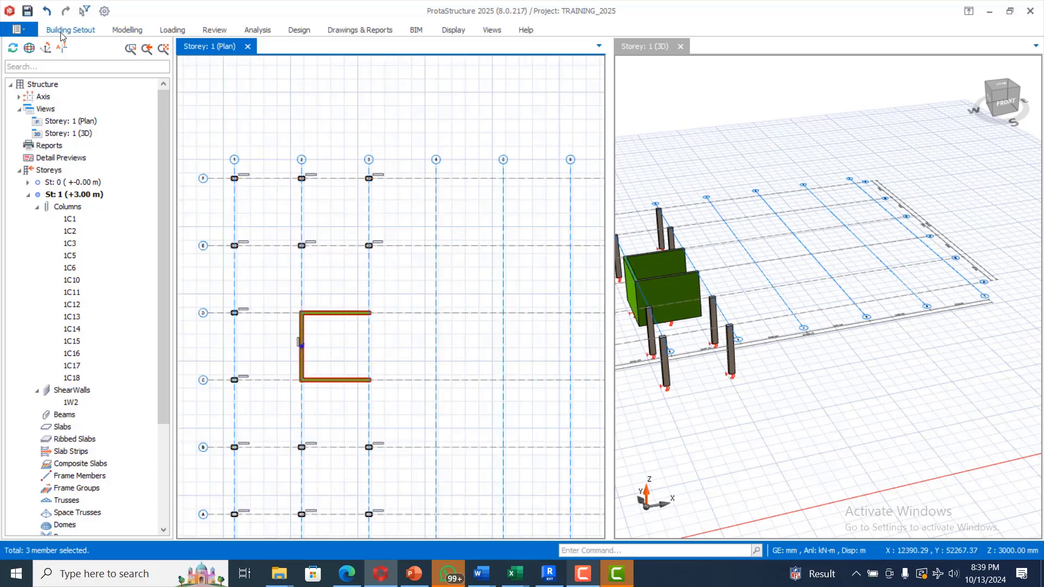
left_click(126, 30)
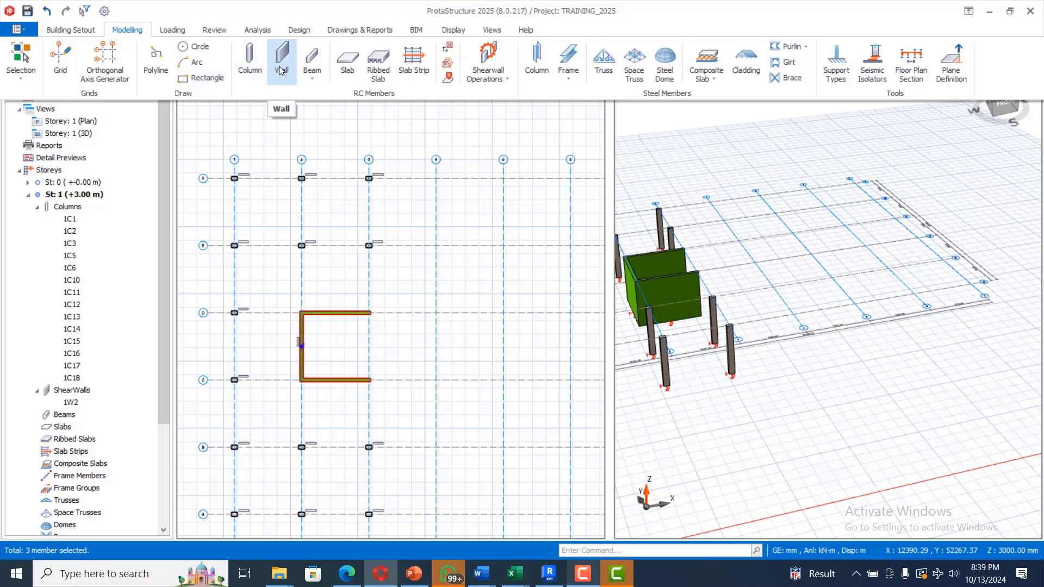
left_click(314, 77)
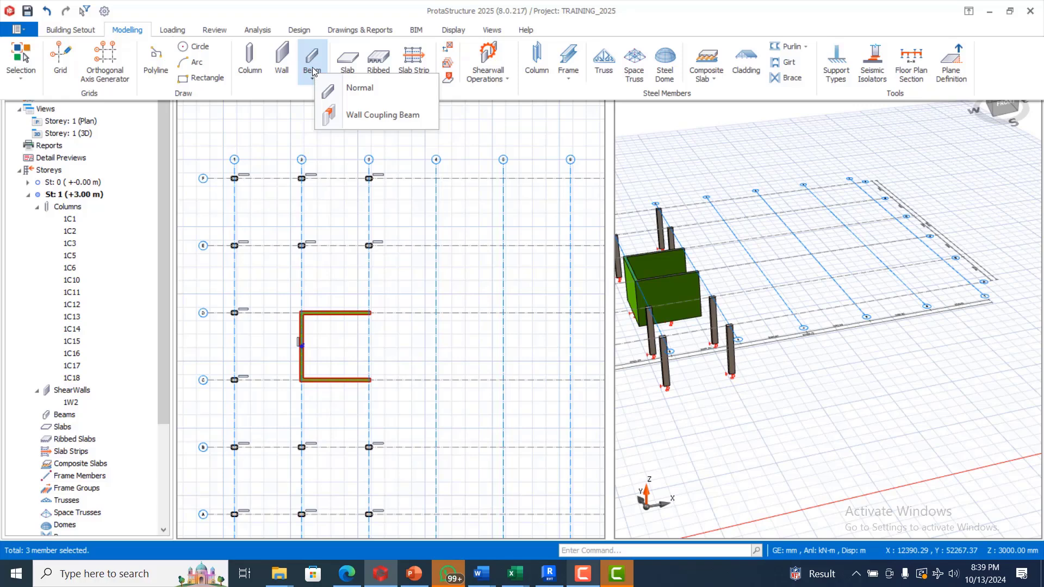
left_click(360, 92)
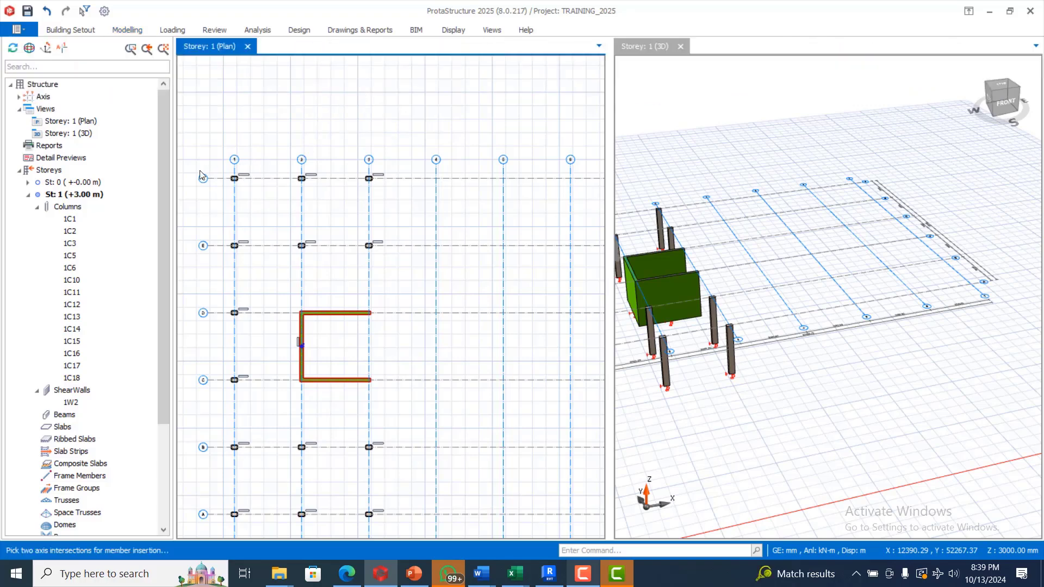
left_click_drag(221, 167, 427, 214)
scroll(452, 191, "down", 2)
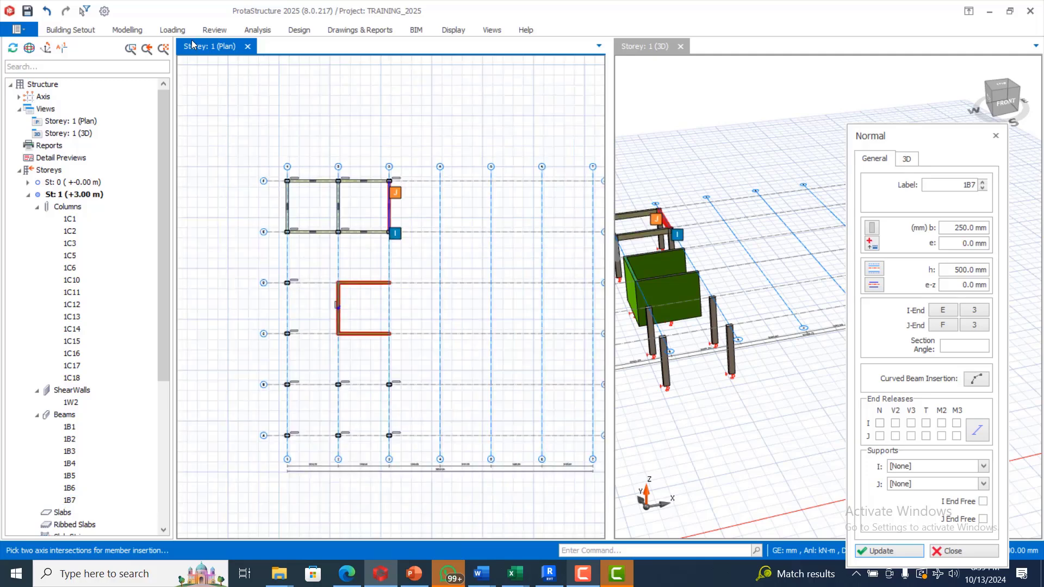
left_click(117, 31)
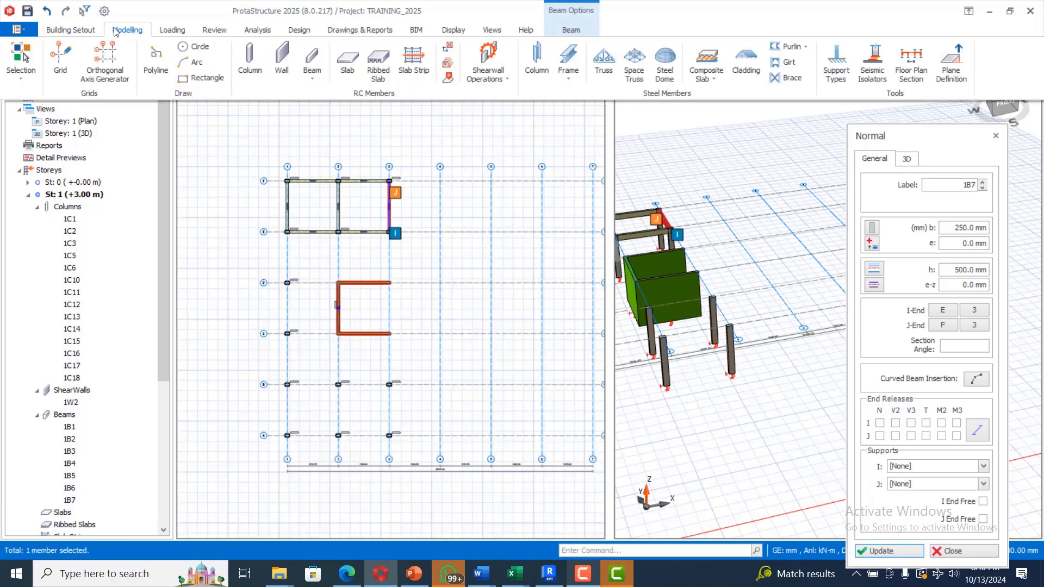
left_click(318, 62)
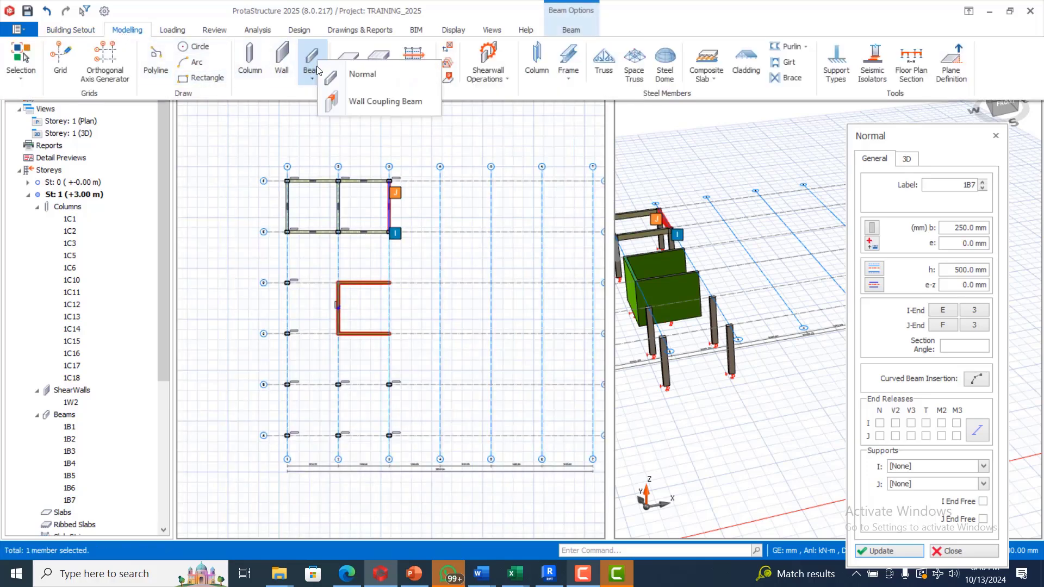
left_click(363, 74)
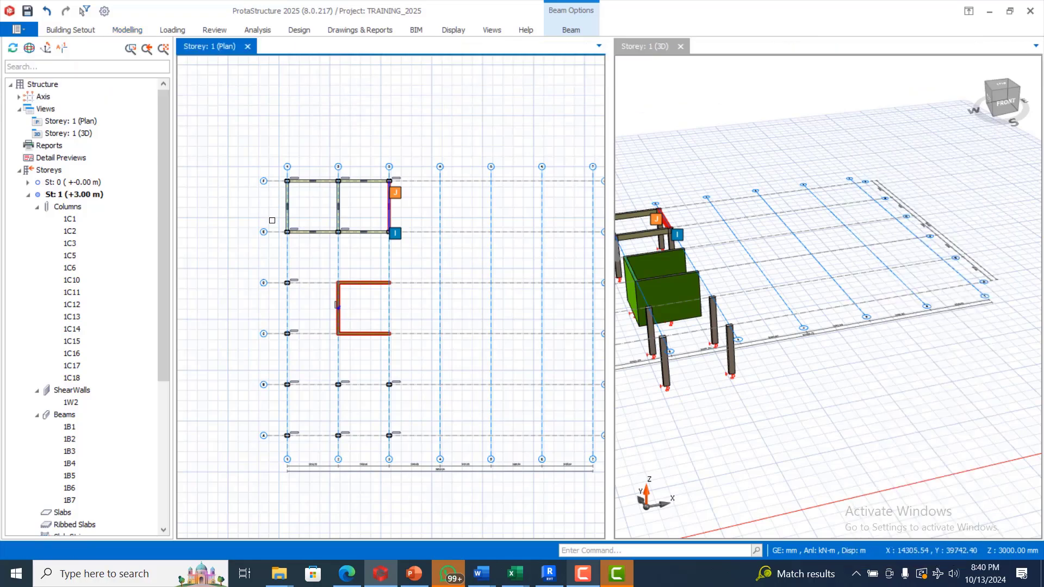
left_click_drag(271, 220, 310, 451)
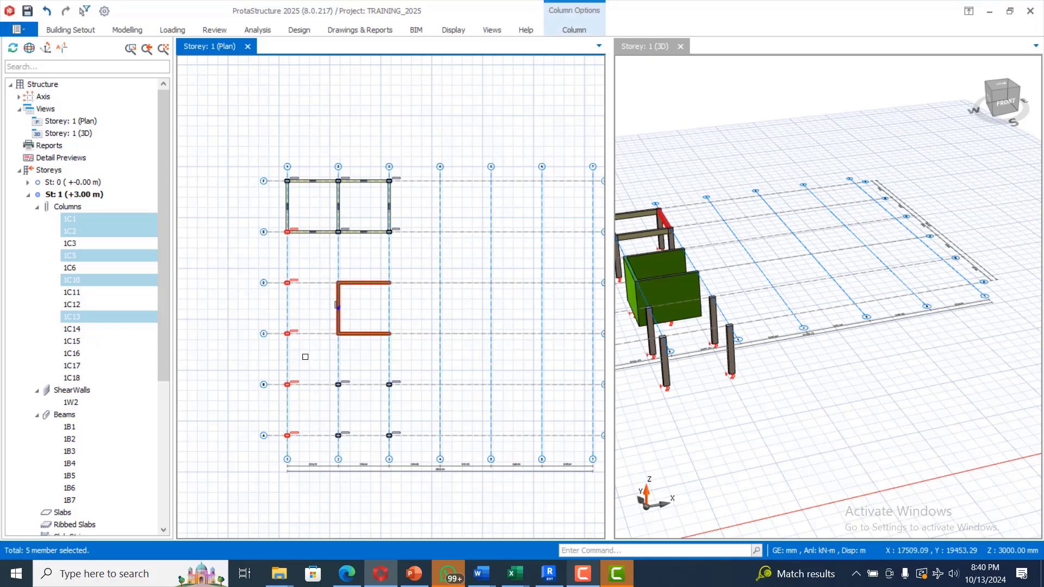
key("Escape")
Insert normal 250 x 500 mm beams along axis 1 from E to A, and along axes B and A from 1 to 3.
left_click(125, 31)
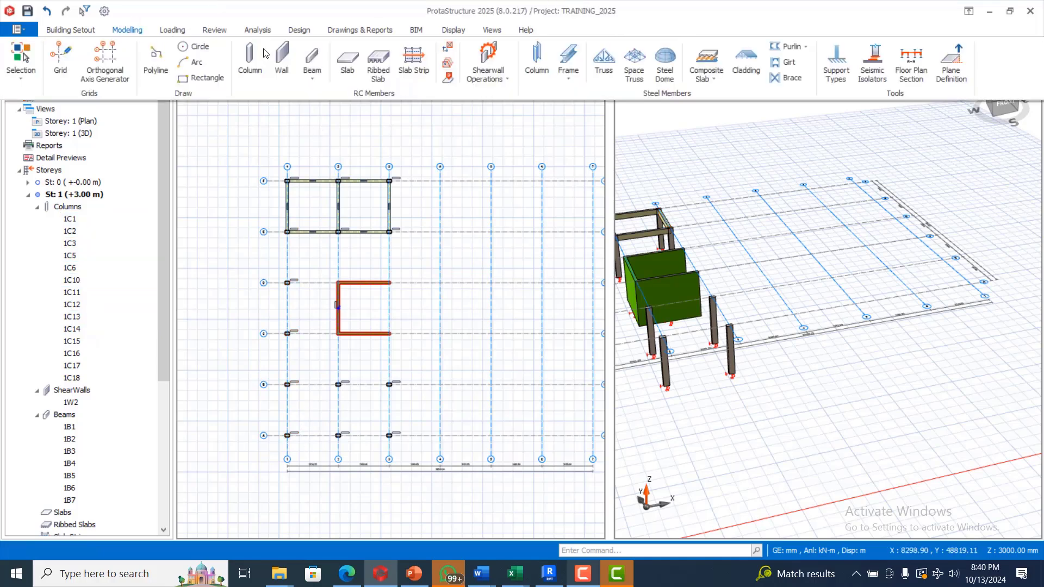
left_click(314, 69)
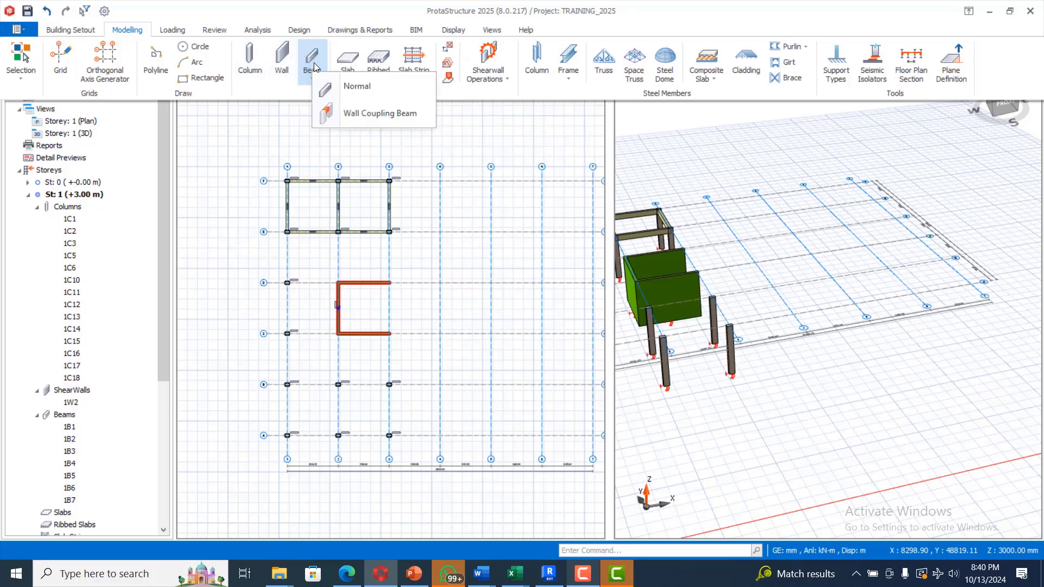
left_click(335, 88)
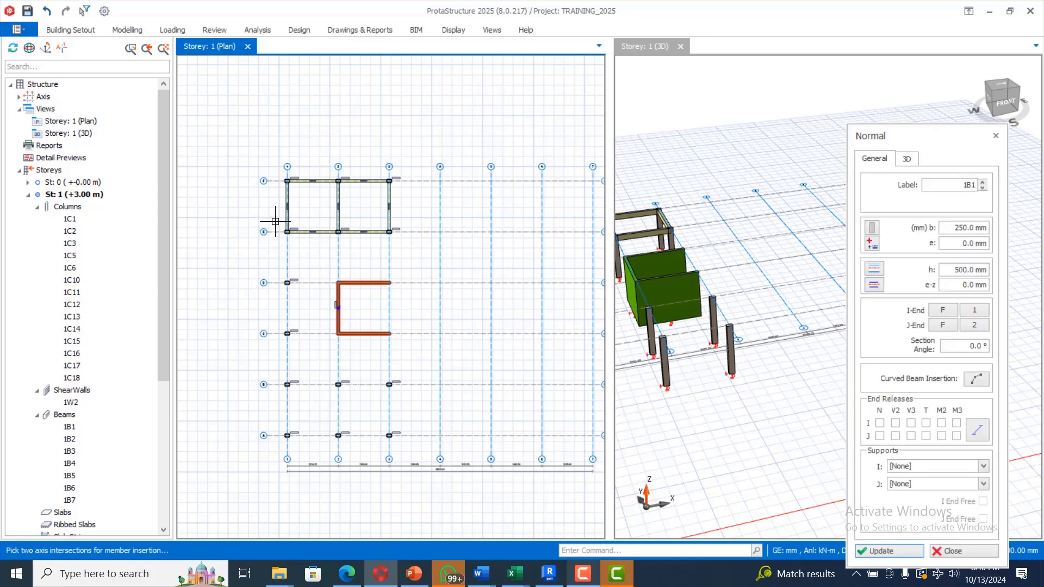
left_click_drag(275, 219, 316, 443)
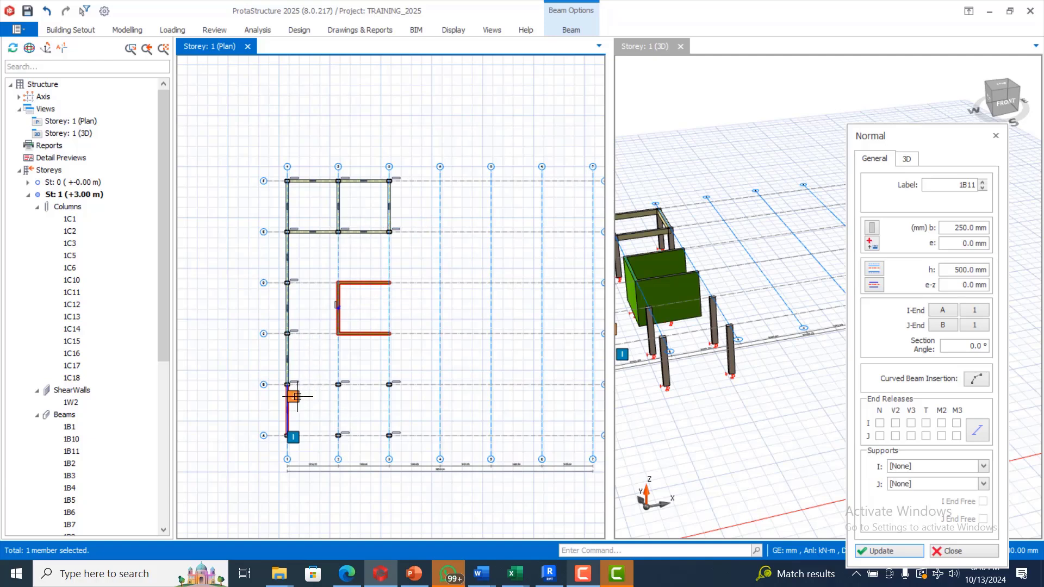
left_click_drag(275, 372, 430, 405)
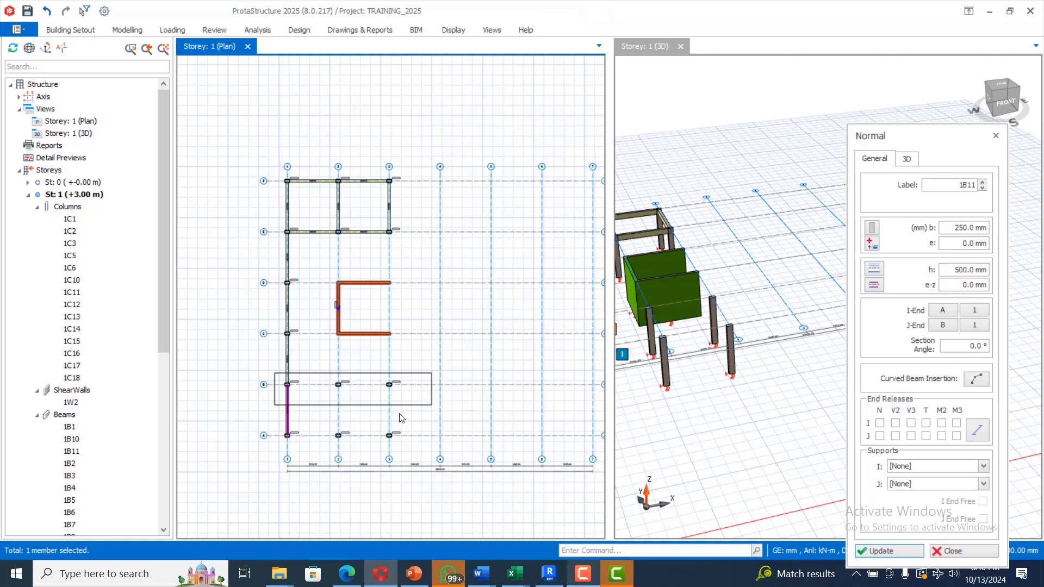
left_click_drag(275, 412, 417, 447)
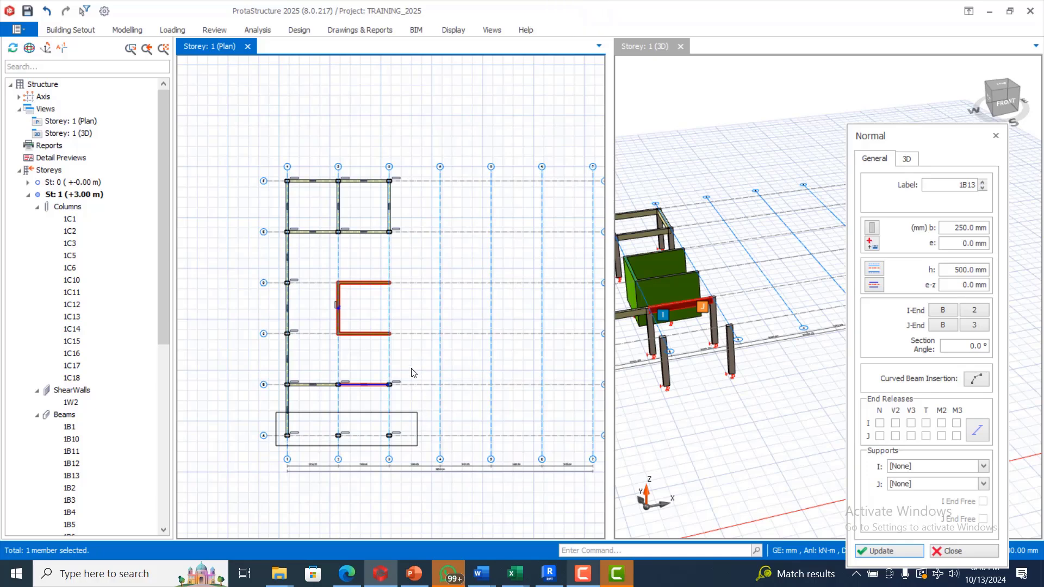
scroll(323, 232, "up", 2)
scroll(324, 232, "up", 3)
scroll(326, 239, "down", 4)
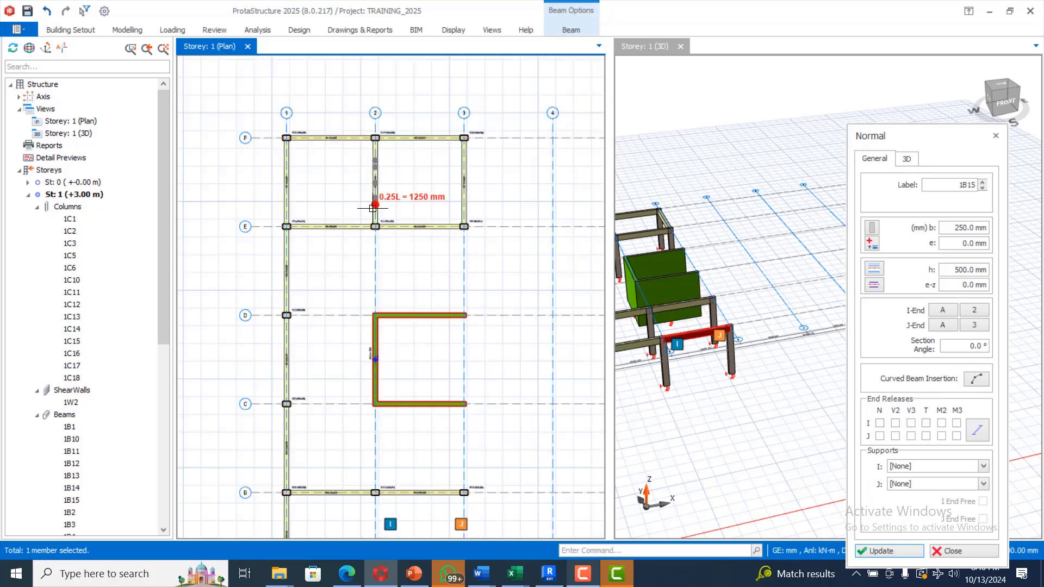
scroll(354, 249, "up", 3)
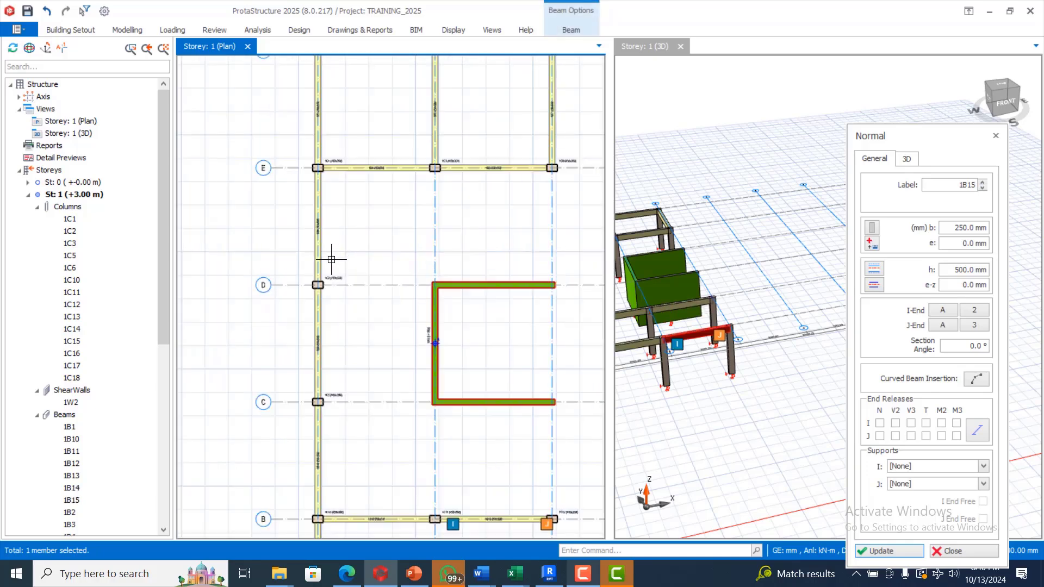
left_click(127, 30)
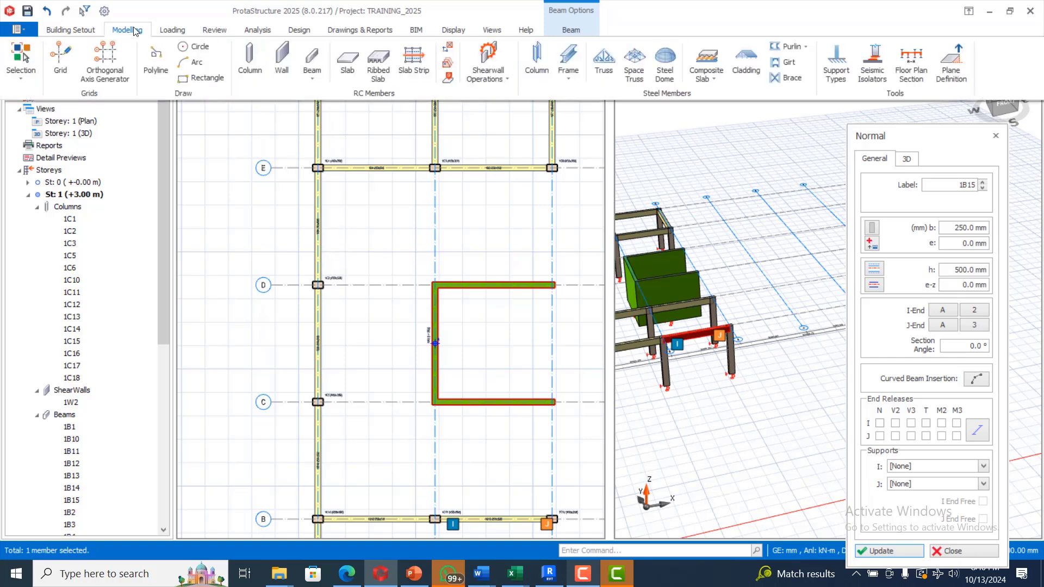
left_click(322, 77)
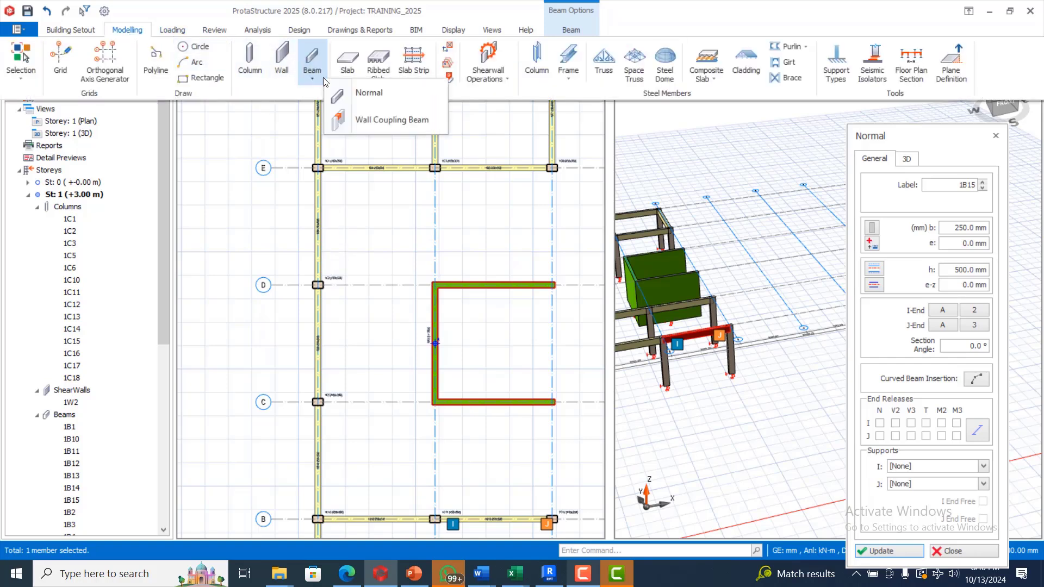
left_click(350, 119)
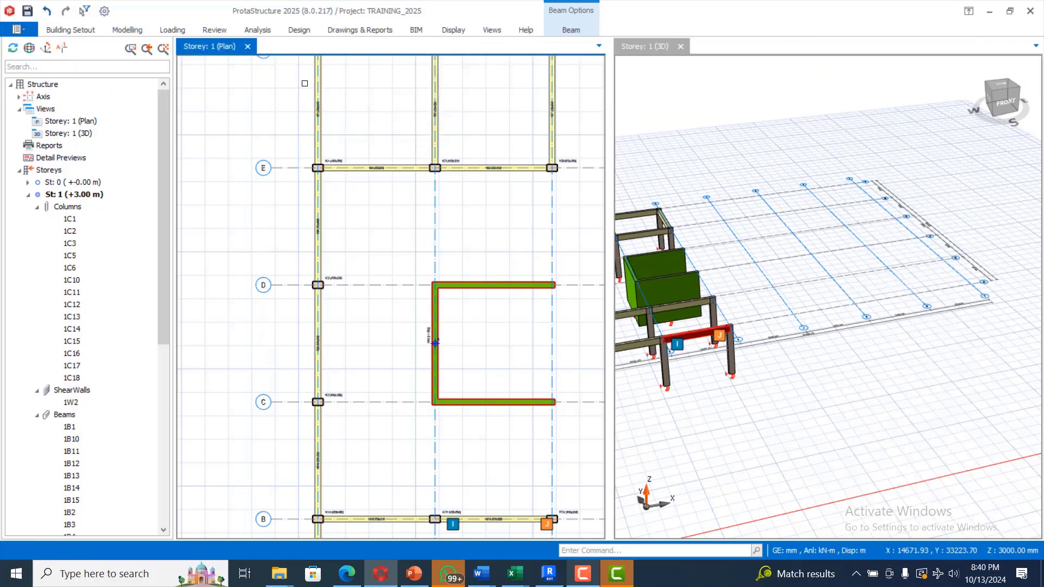
Insert wall coupling beams 230 mm wide and 450 mm deep on axes D and C between axes 1 and 2.
left_click(126, 31)
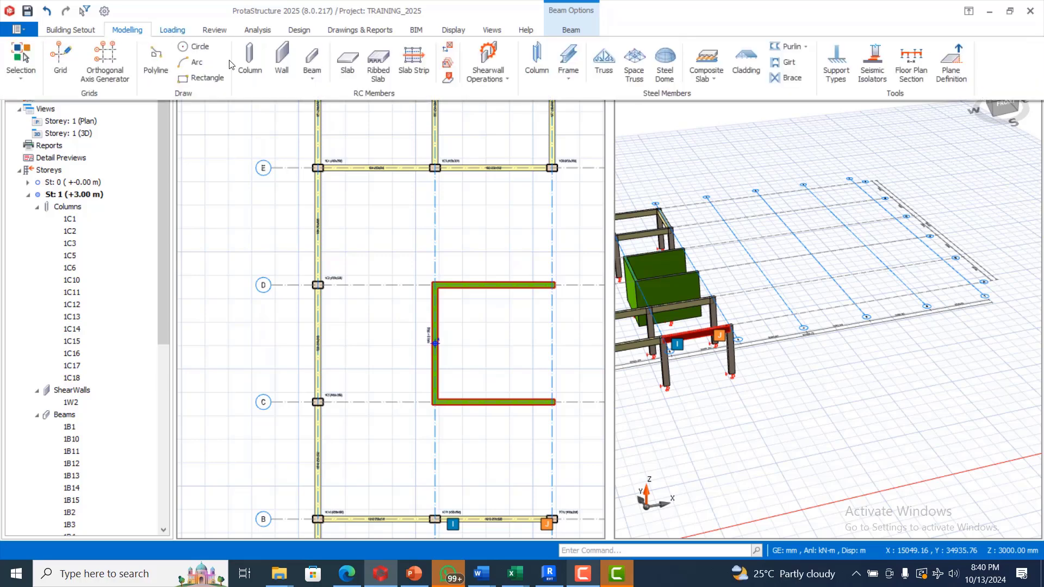
left_click(309, 78)
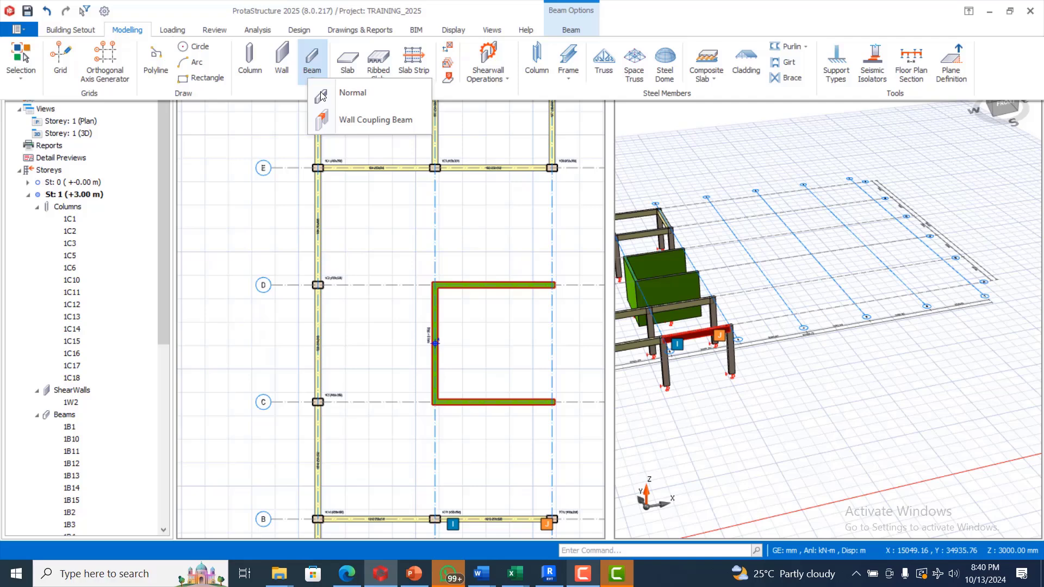
left_click(340, 119)
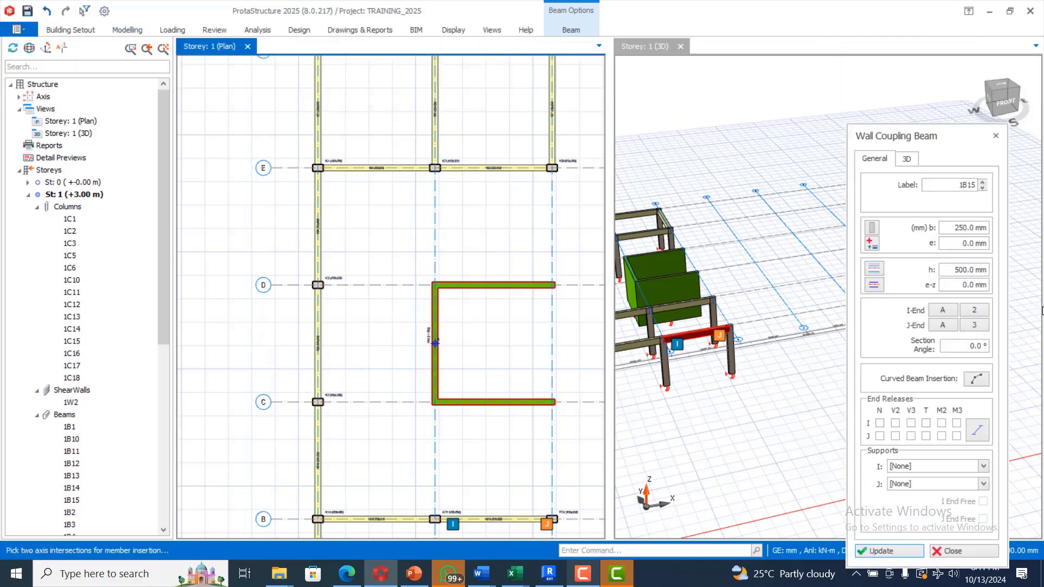
double_click(956, 228)
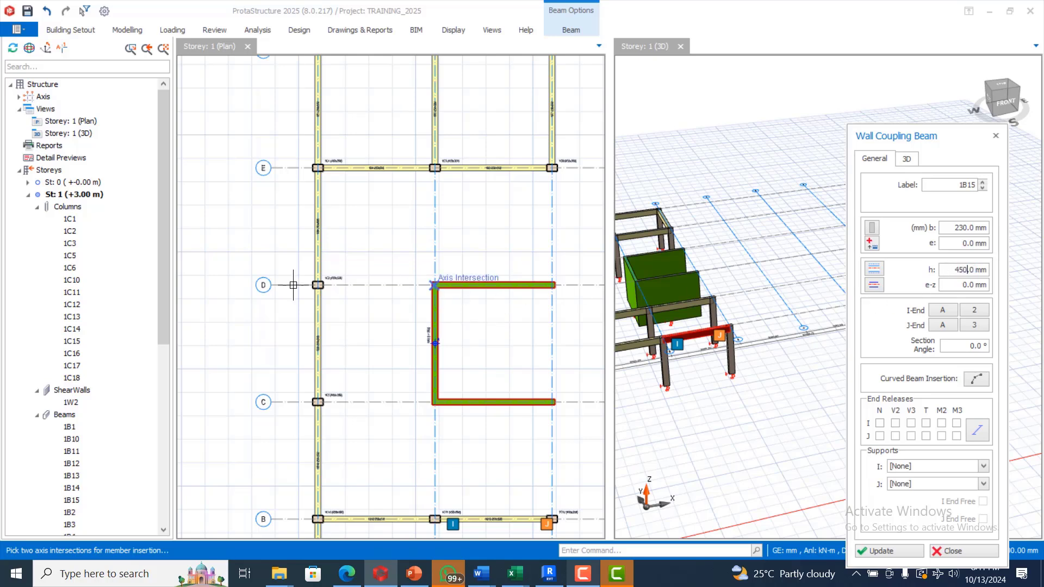
left_click_drag(288, 266, 481, 303)
left_click_drag(289, 368, 492, 413)
Add 230 x 450 mm wall coupling beams along axes 2 and 3, from D to E and from B to C.
left_click_drag(390, 126, 480, 316)
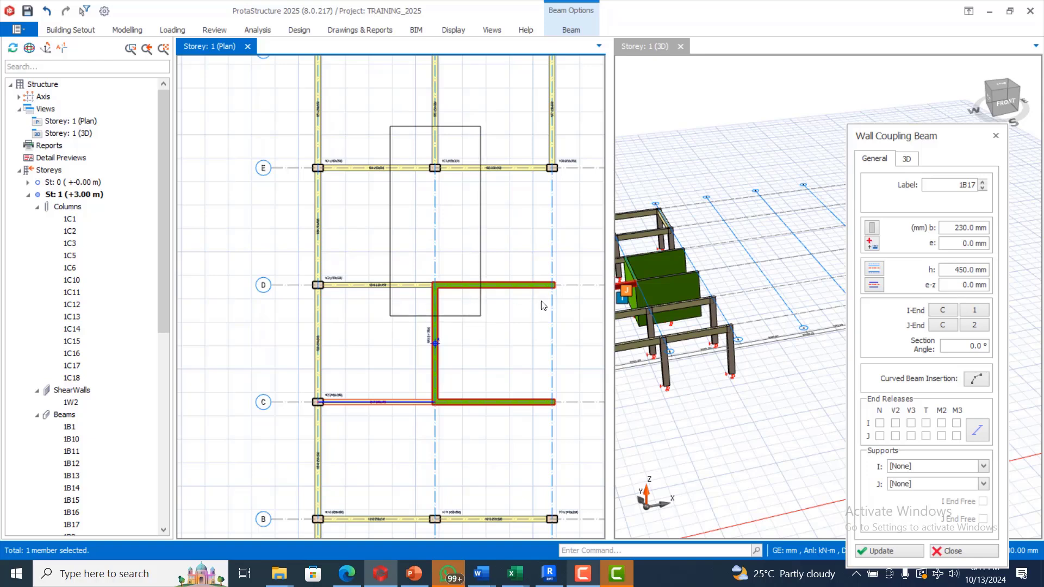
left_click_drag(530, 152, 579, 308)
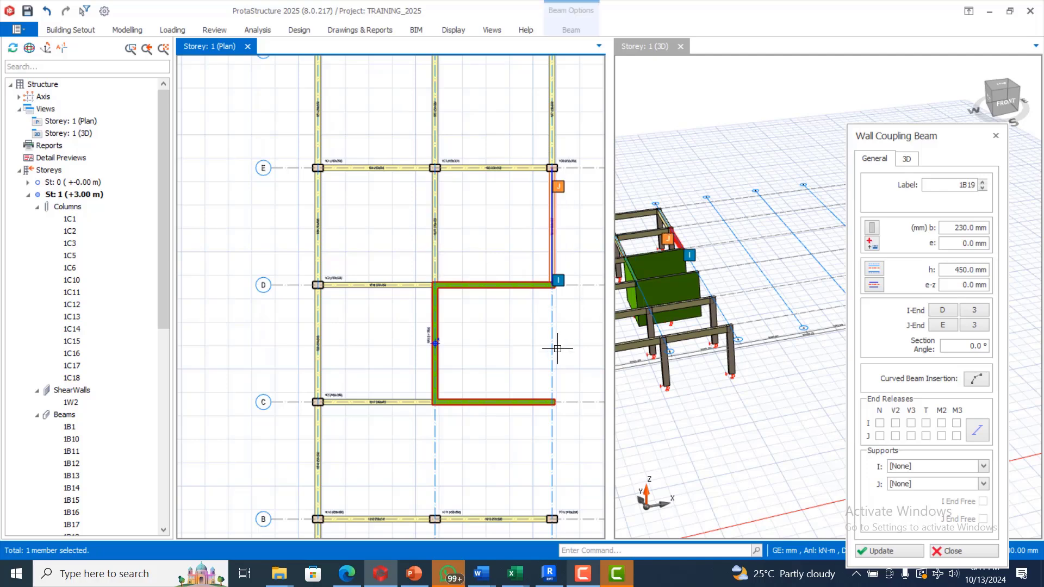
scroll(525, 312, "down", 2)
scroll(476, 444, "up", 2)
left_click_drag(451, 319, 517, 457)
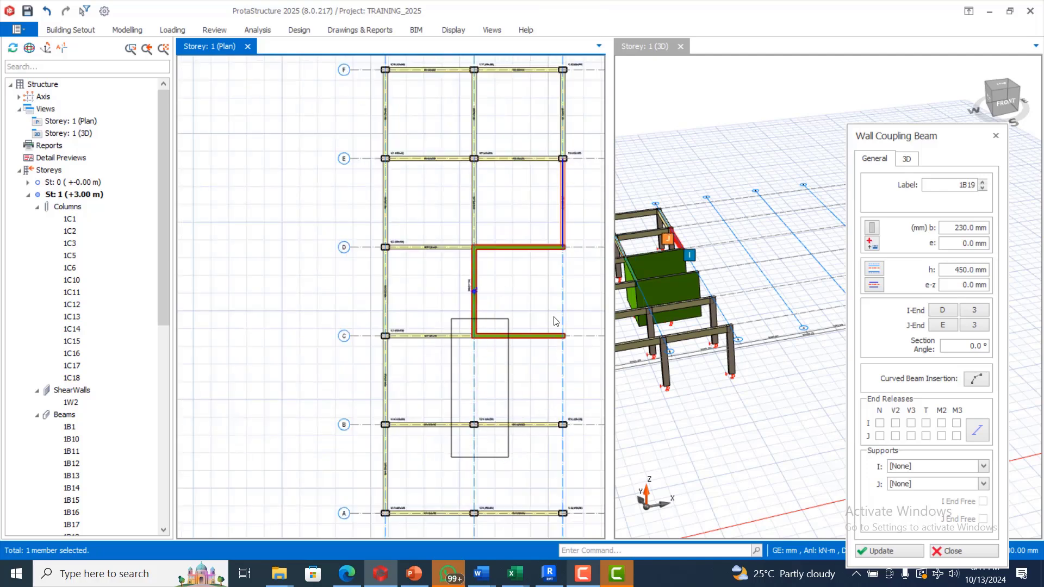
left_click_drag(548, 318, 588, 448)
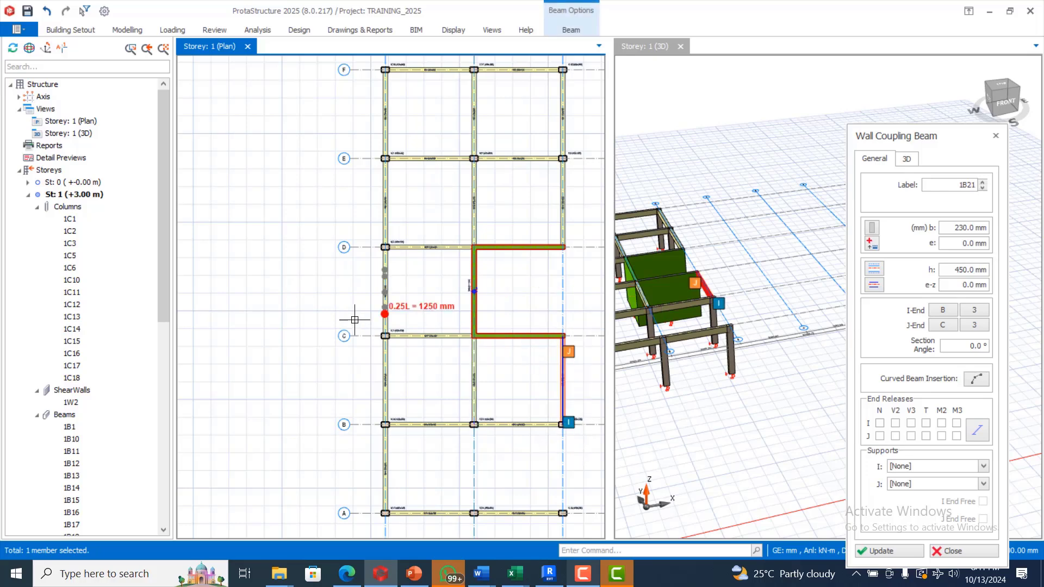
scroll(354, 316, "down", 2)
key("Escape")
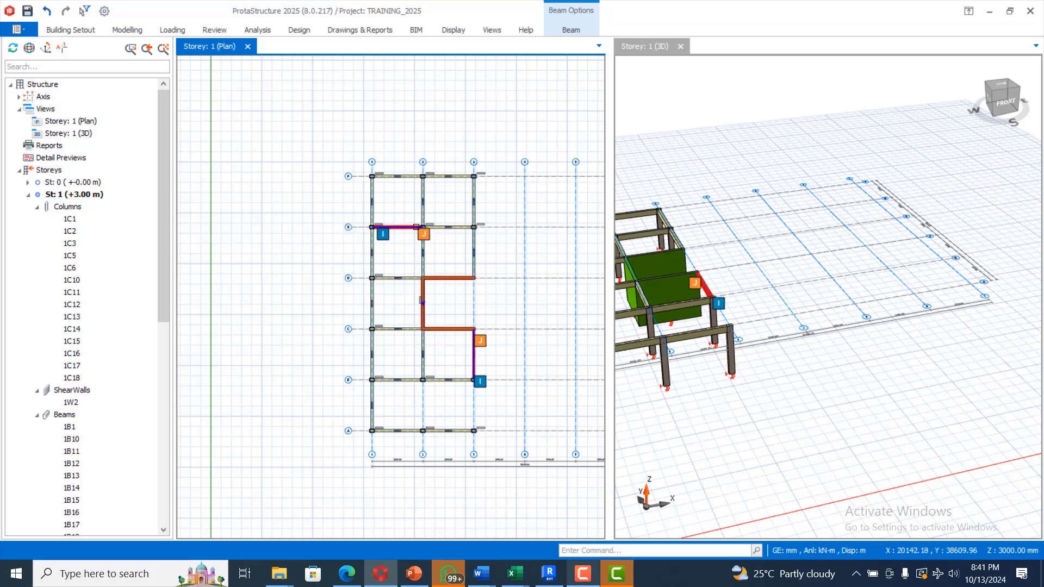
key("Escape")
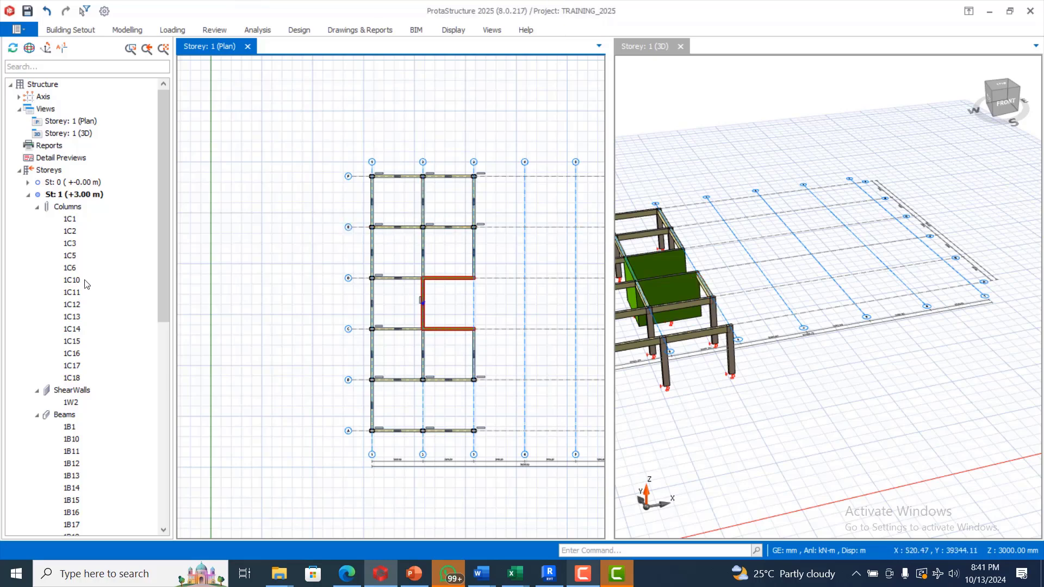
Select all Storey 1 beams and set their depth h to 450 mm in the properties summary table.
left_click(69, 429)
scroll(109, 370, "down", 7)
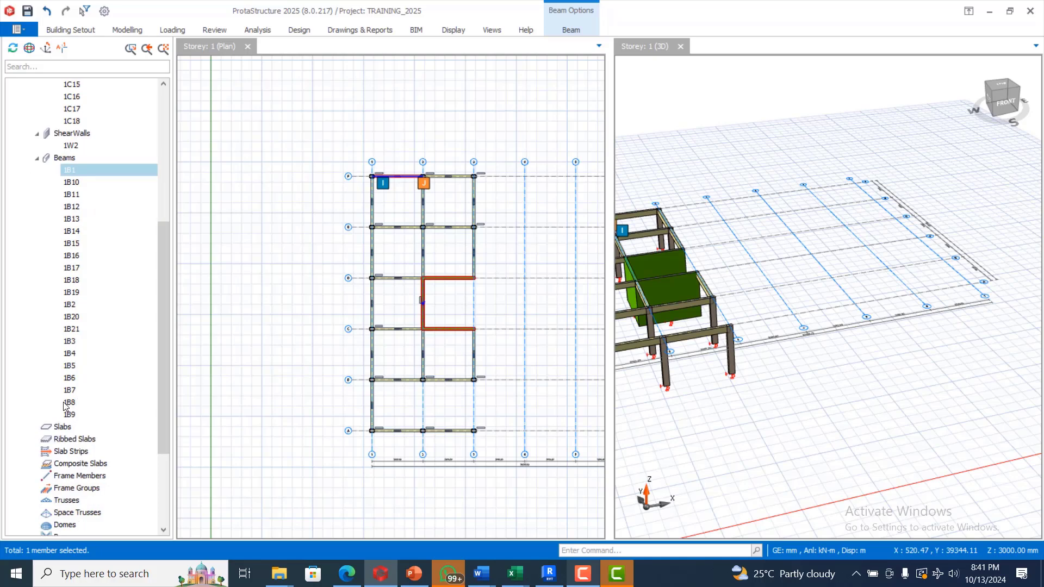
left_click(69, 415, "shift")
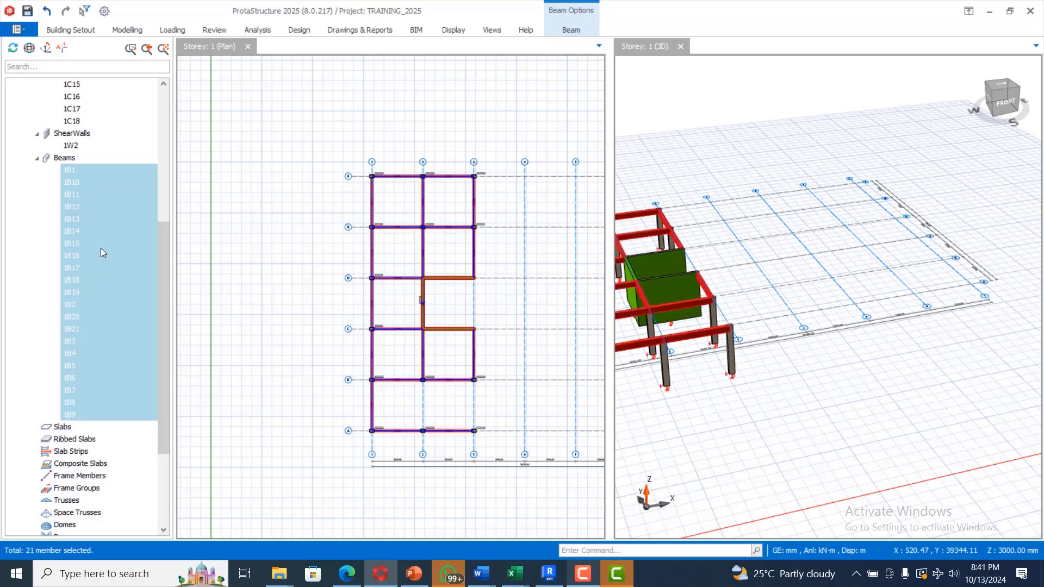
right_click(422, 210)
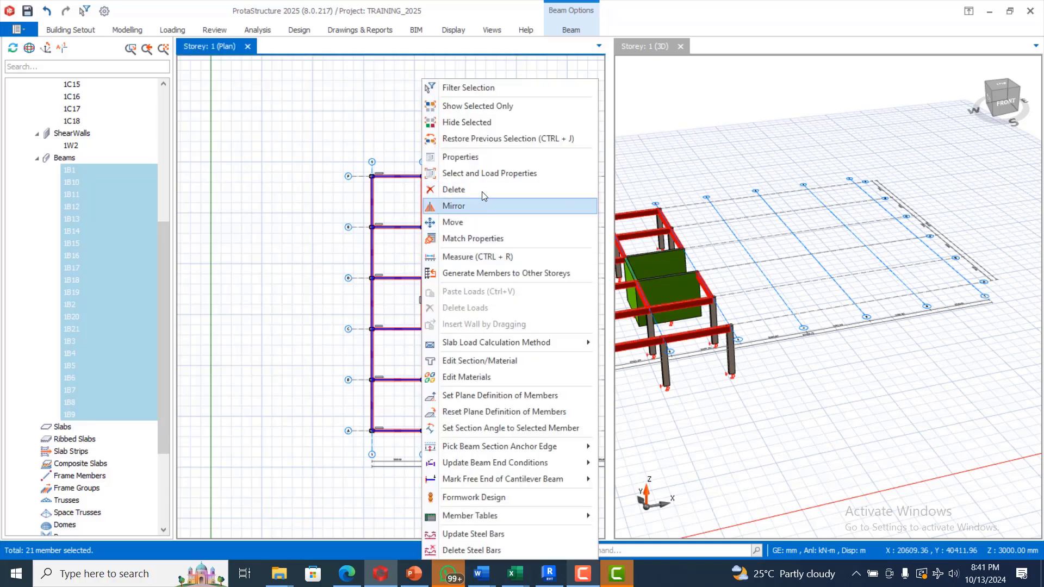
left_click(478, 155)
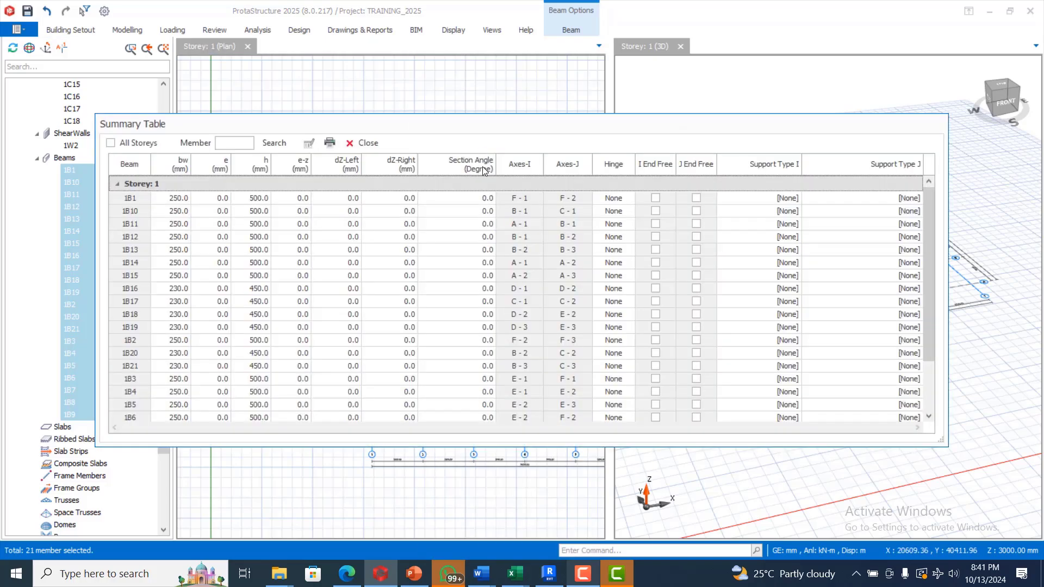
left_click(241, 167)
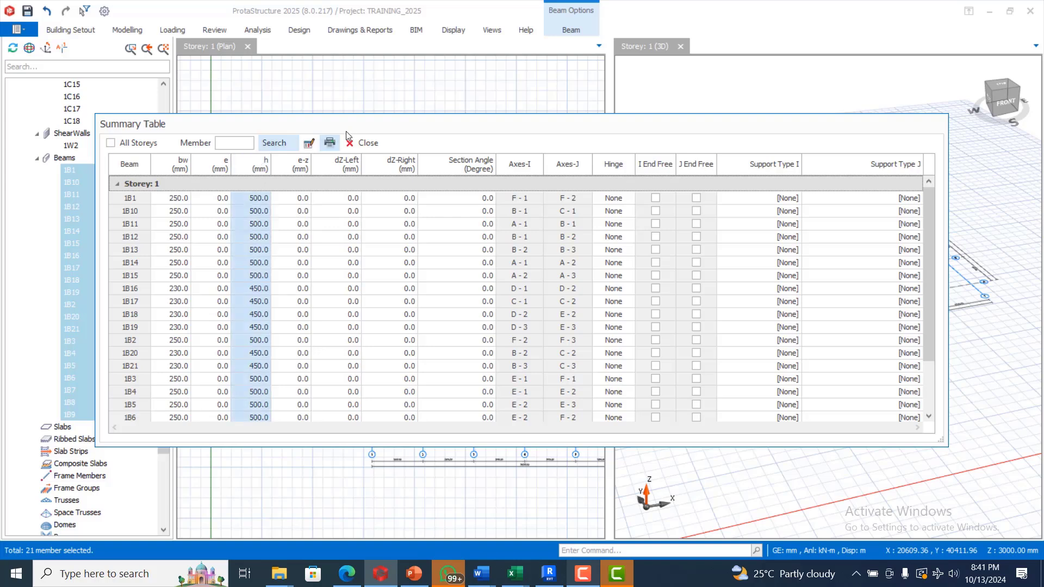
left_click(308, 143)
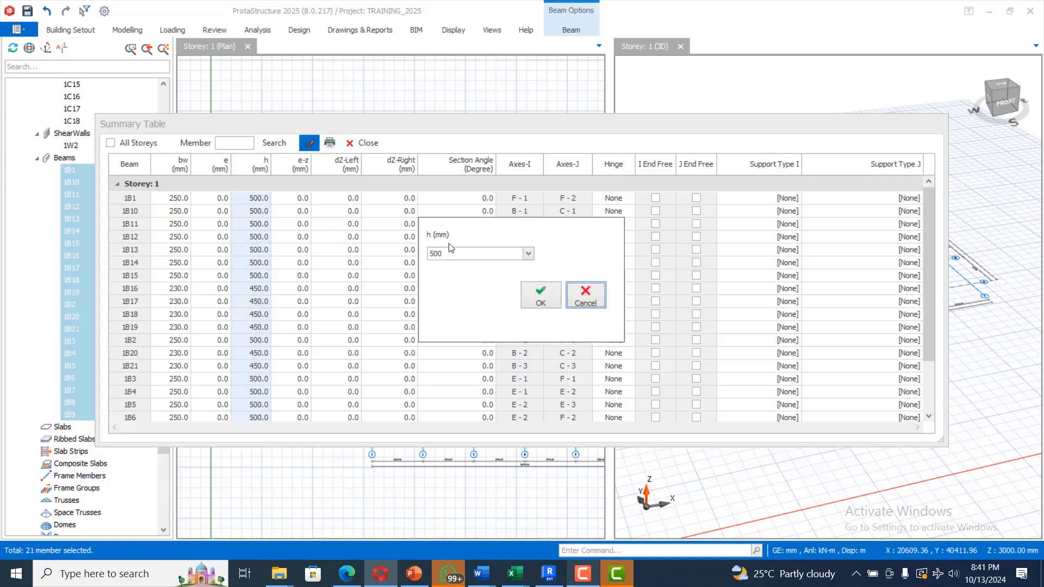
left_click(455, 255)
type("450")
left_click(540, 292)
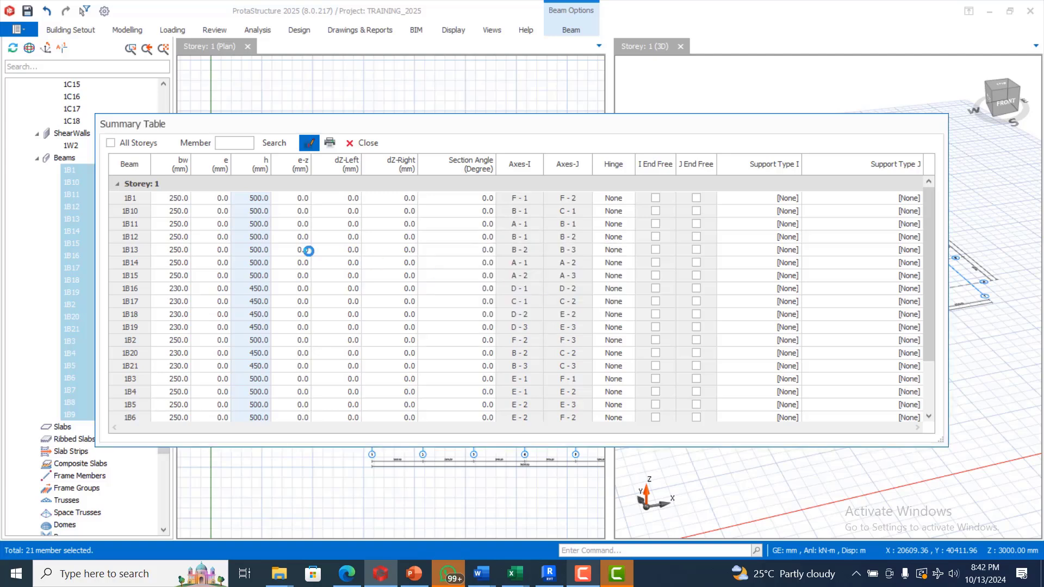
Set the width bw of all the selected beams to 230 mm, close the summary table and clear the selection.
left_click(182, 166)
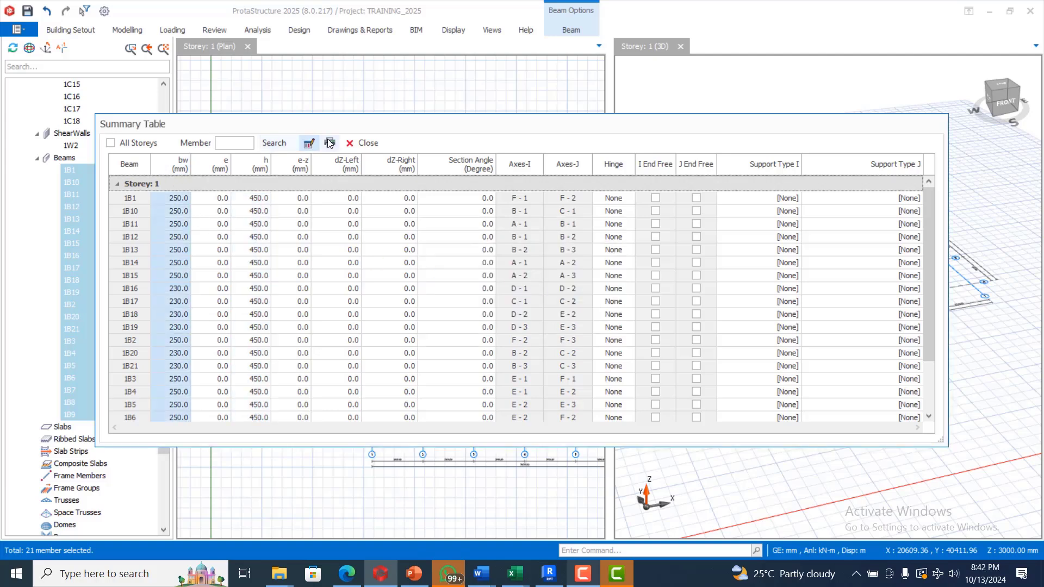
left_click(308, 143)
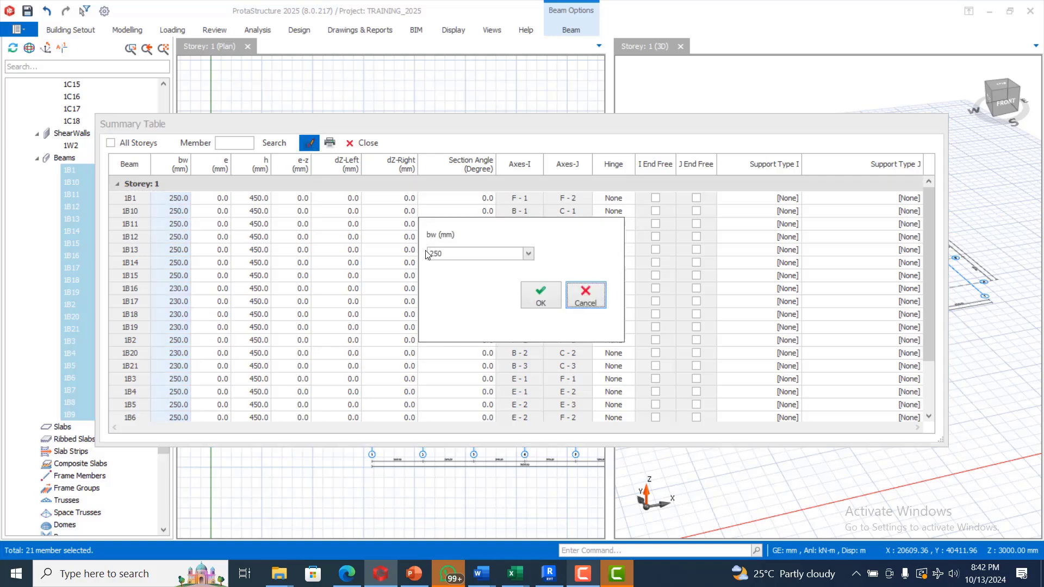
left_click(448, 255)
type("2")
left_click(530, 295)
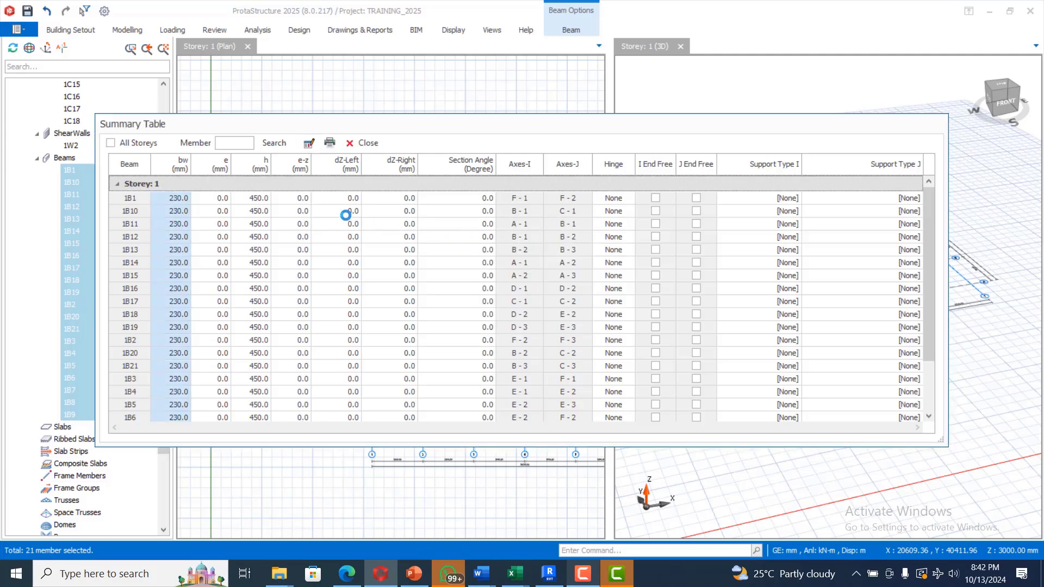
left_click(363, 144)
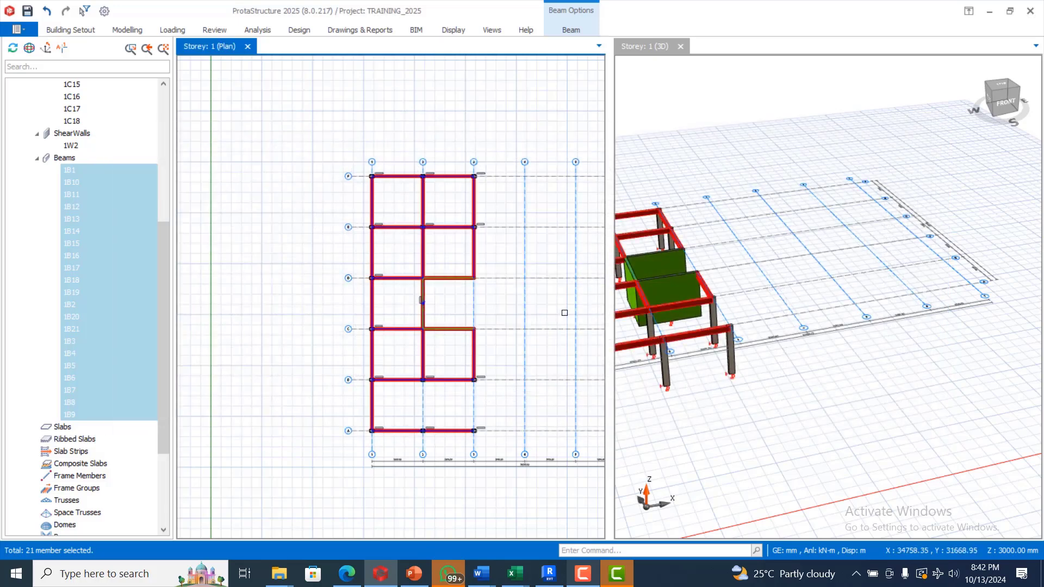
scroll(492, 247, "down", 2)
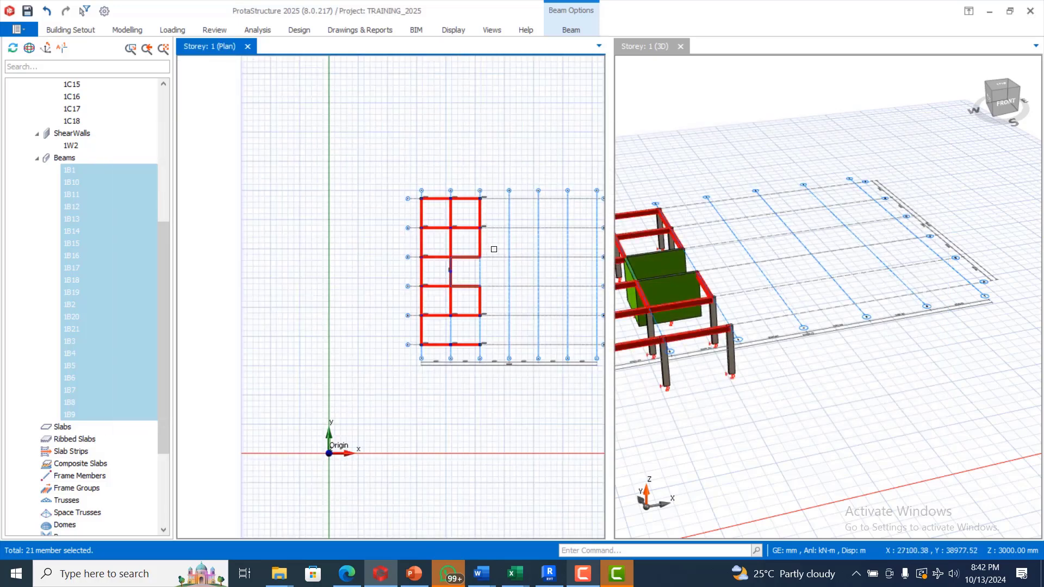
scroll(473, 321, "up", 4)
key("Escape")
Insert normal 230 x 450 mm beams on axes 2 and 3 between A and B, and end beam insertion.
scroll(514, 280, "up", 1)
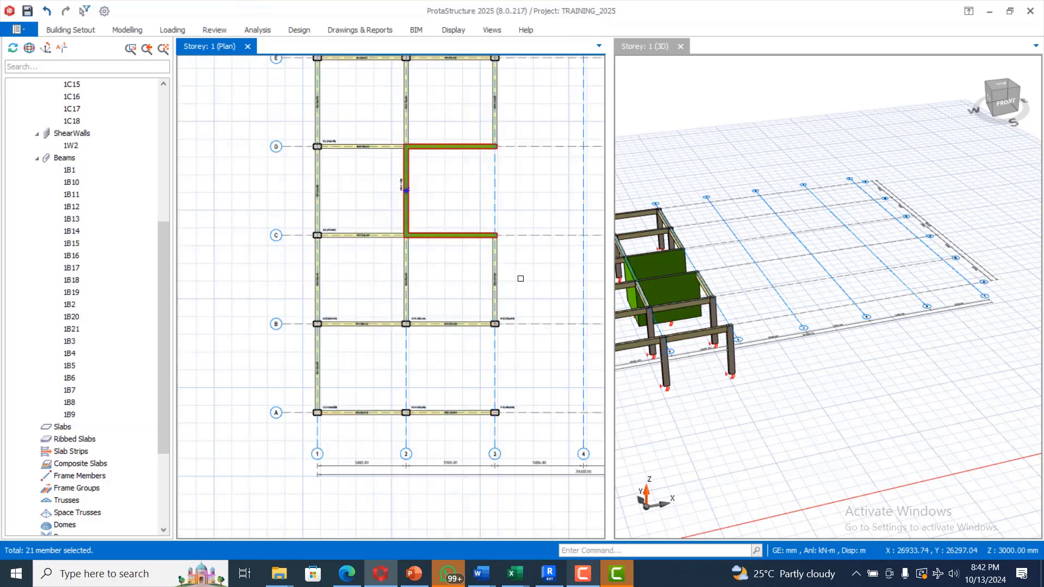
scroll(405, 332, "down", 1)
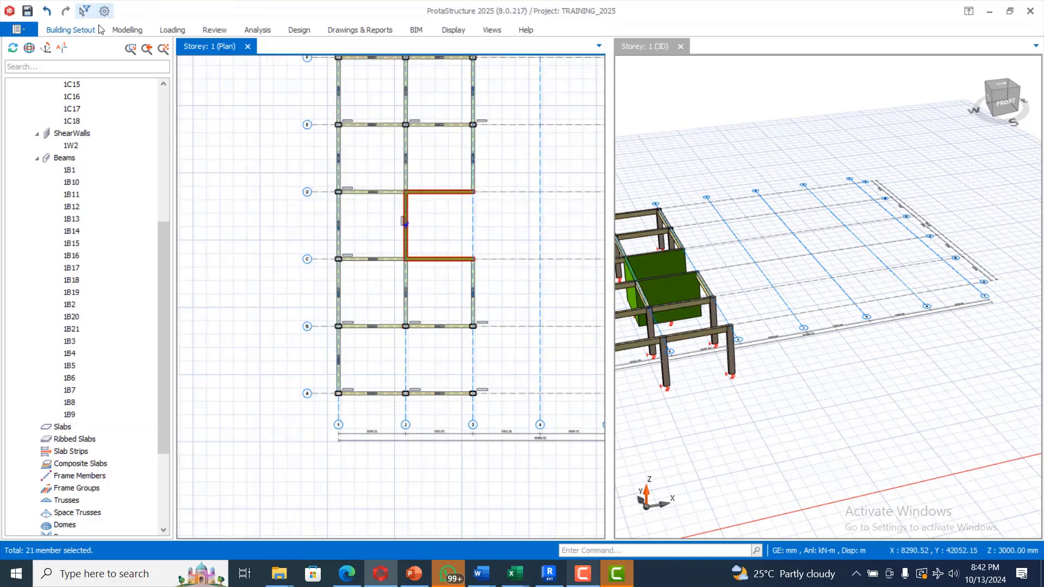
left_click(121, 32)
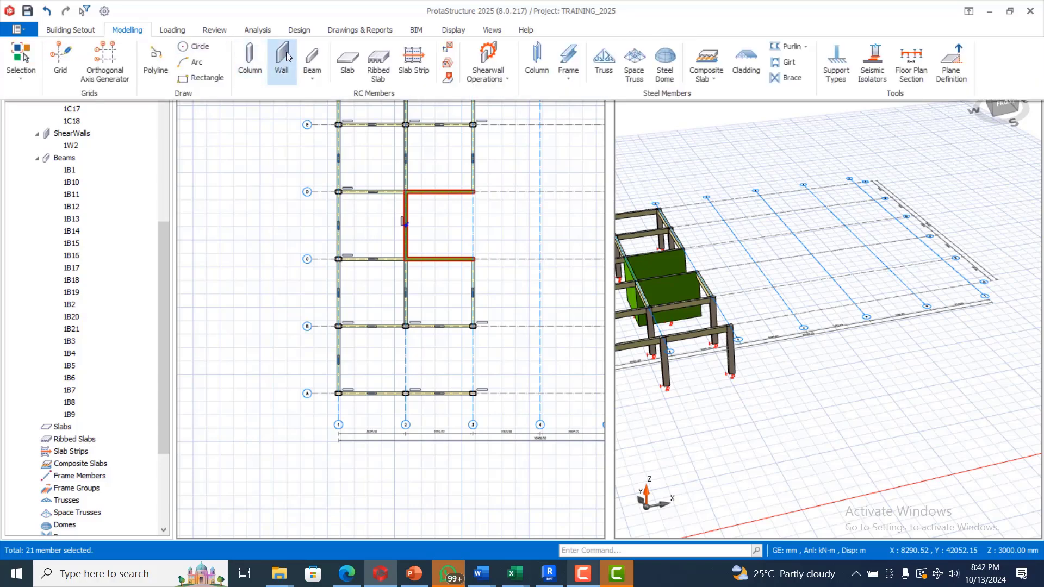
left_click(312, 70)
left_click(347, 73)
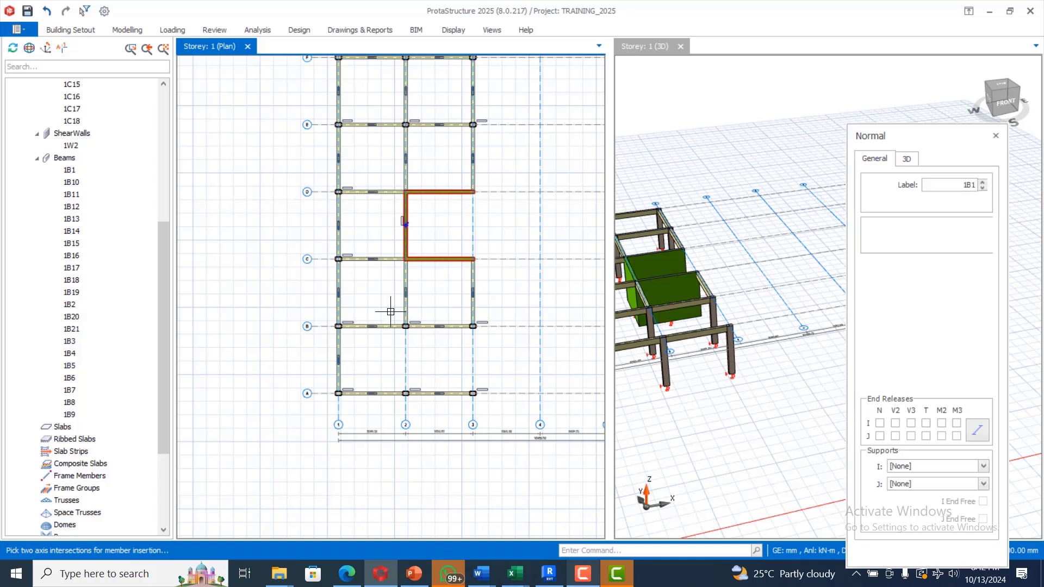
left_click_drag(391, 311, 427, 410)
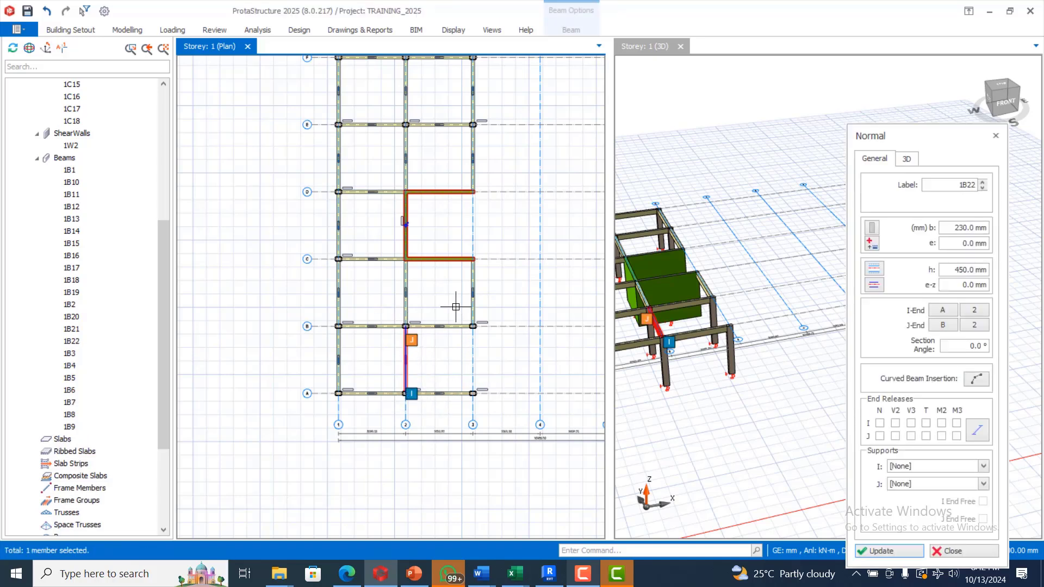
left_click_drag(455, 306, 487, 402)
scroll(426, 306, "down", 3)
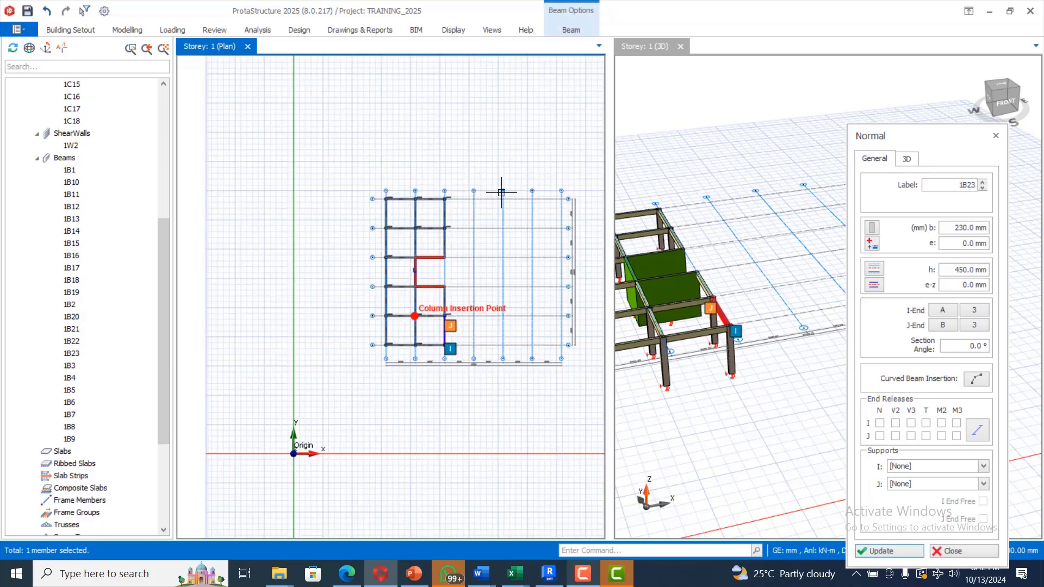
scroll(481, 201, "up", 2)
scroll(382, 204, "down", 1)
scroll(449, 299, "down", 1)
scroll(450, 284, "up", 1)
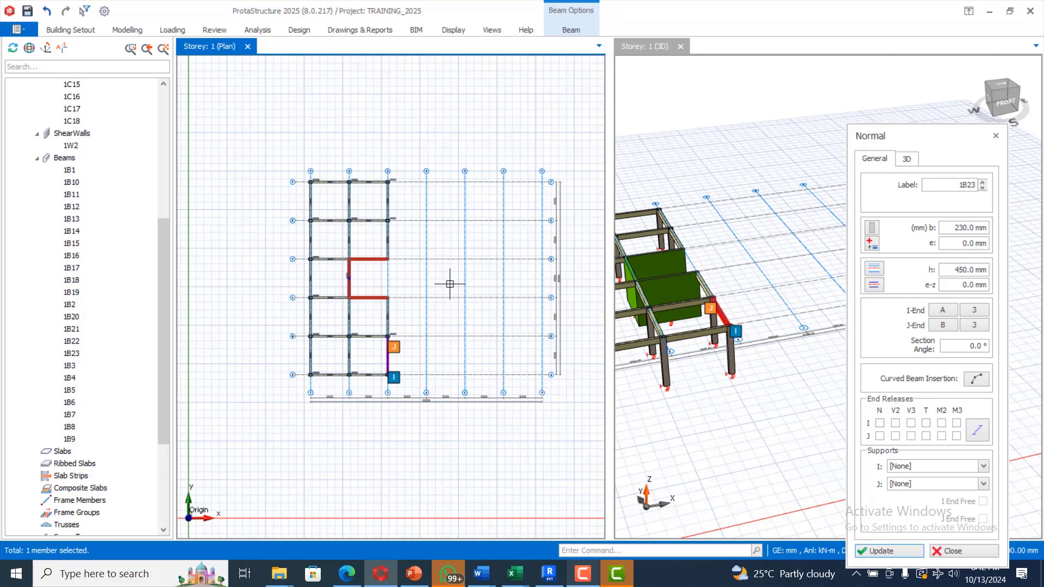
key("Escape")
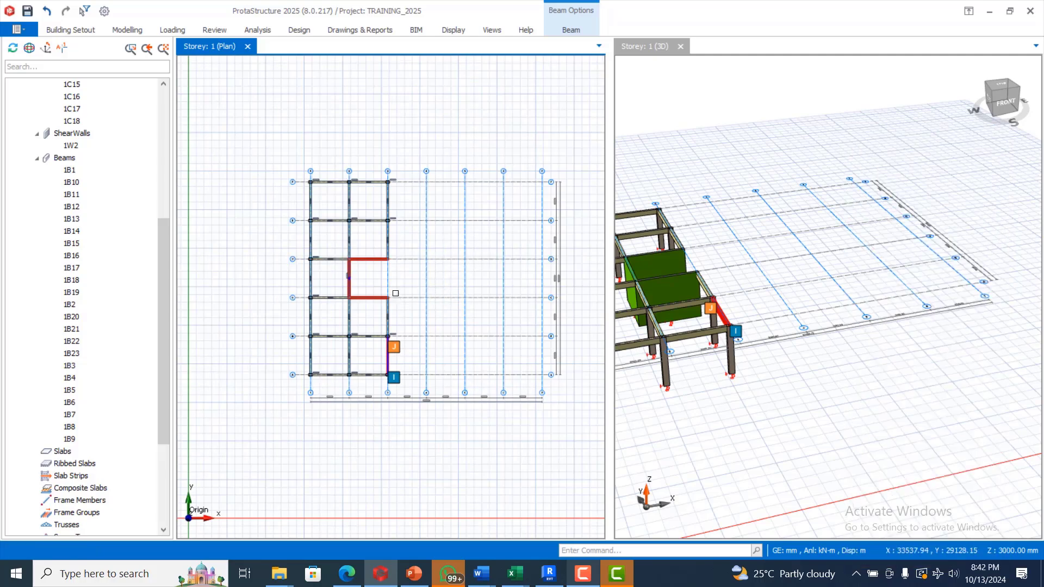
key("Escape")
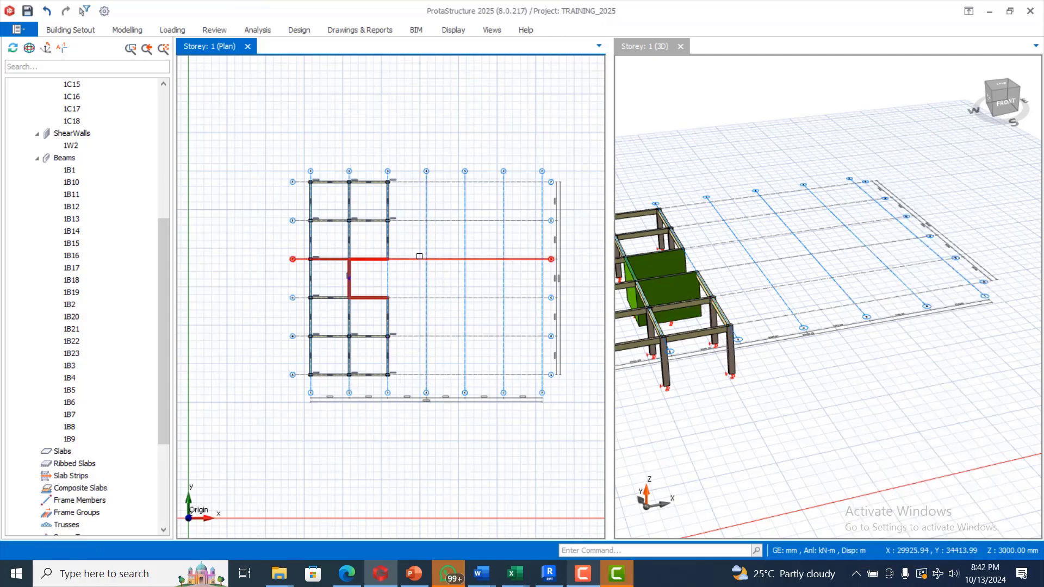
Start the Slab command, agree to define load cases, and generate vertical load combinations including combinations for steel members.
left_click(120, 32)
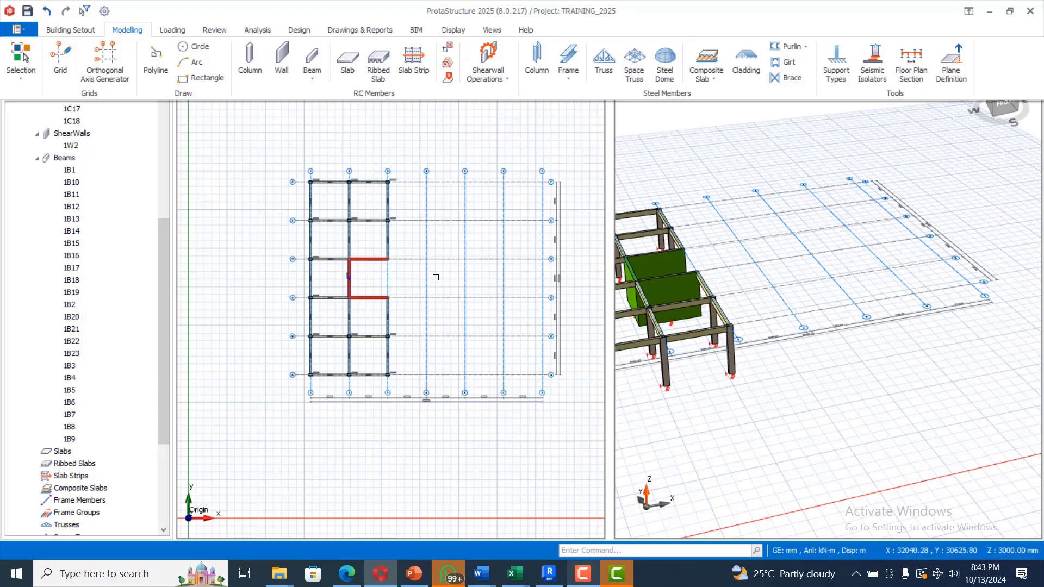
left_click(311, 60)
left_click(283, 60)
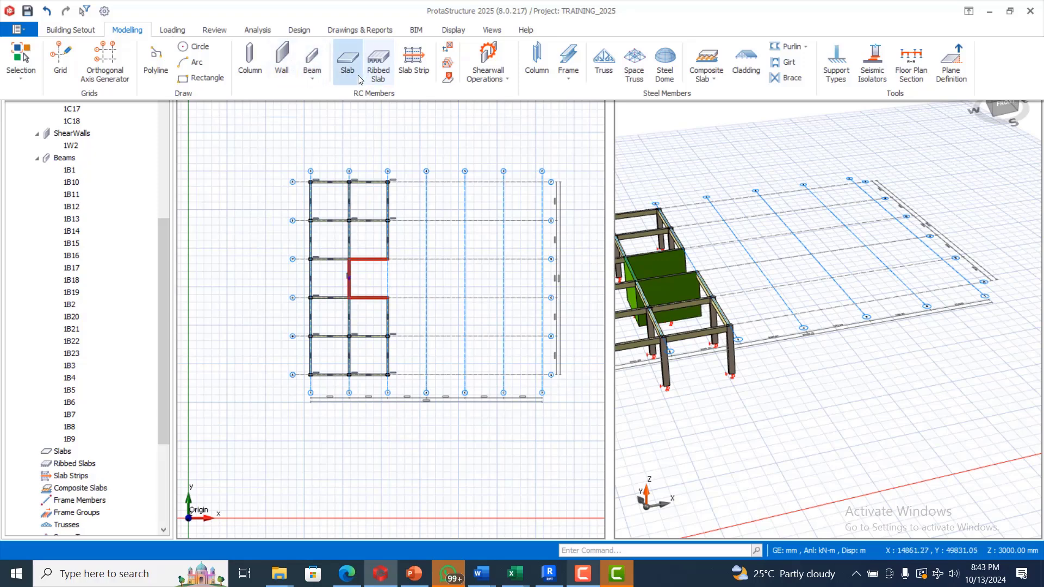
left_click(345, 62)
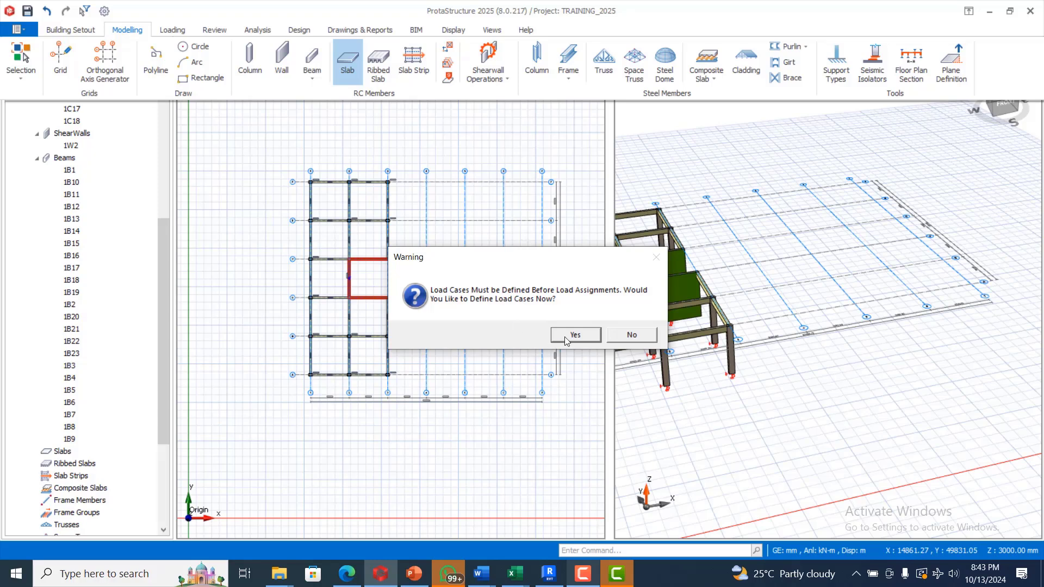
left_click(569, 333)
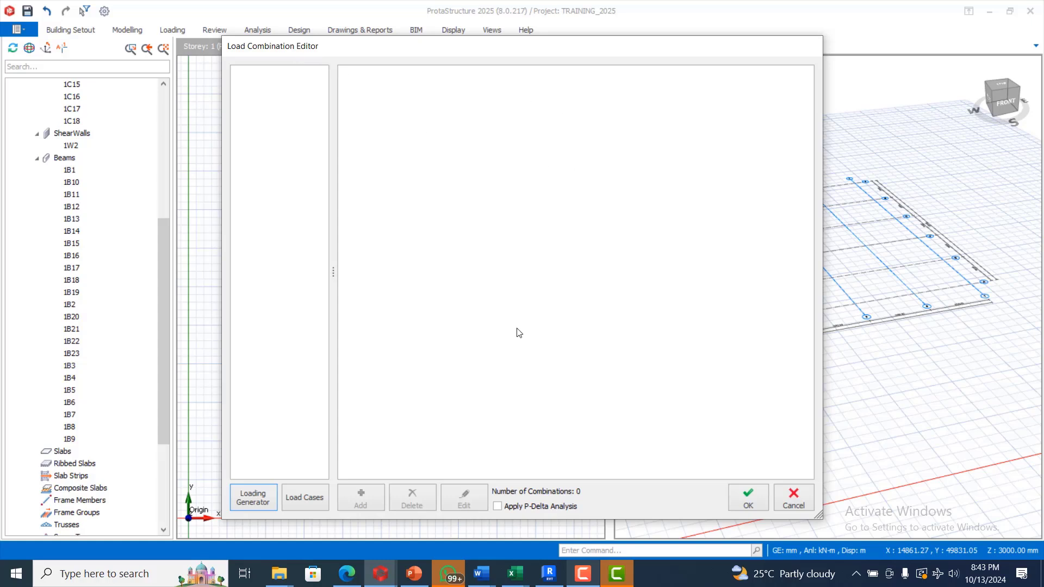
left_click(255, 499)
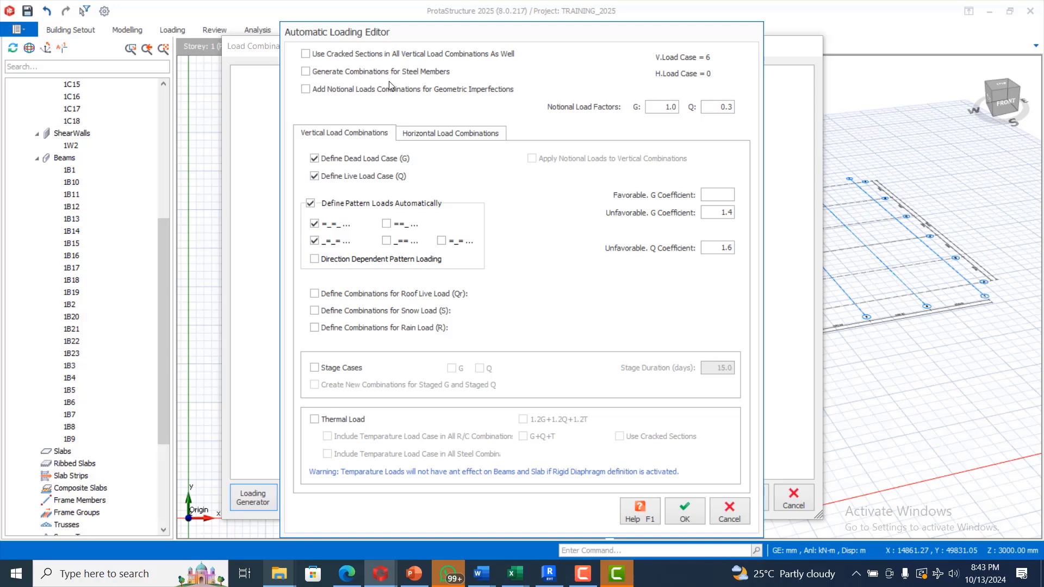
left_click(305, 71)
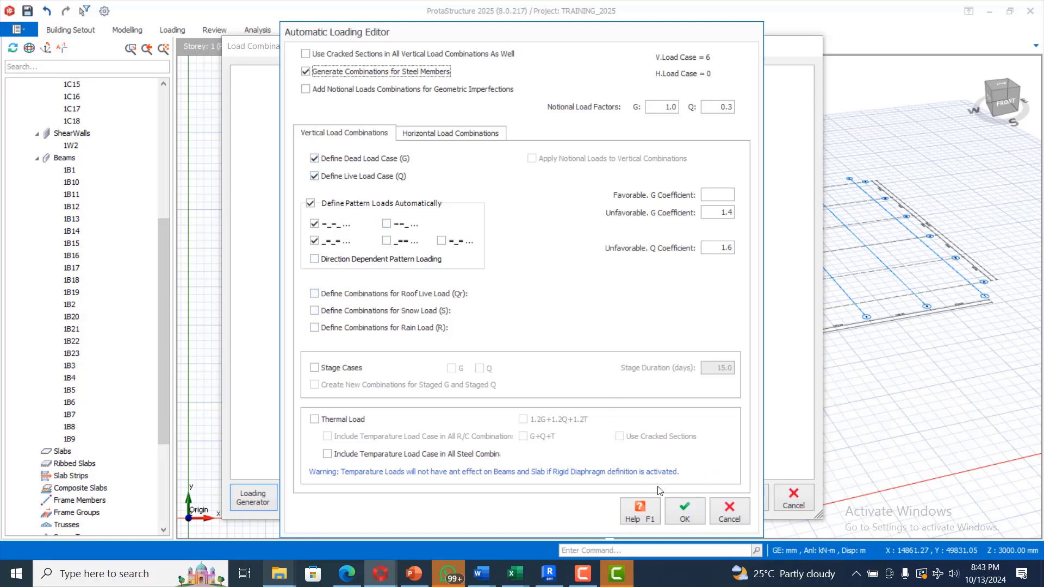
left_click(693, 511)
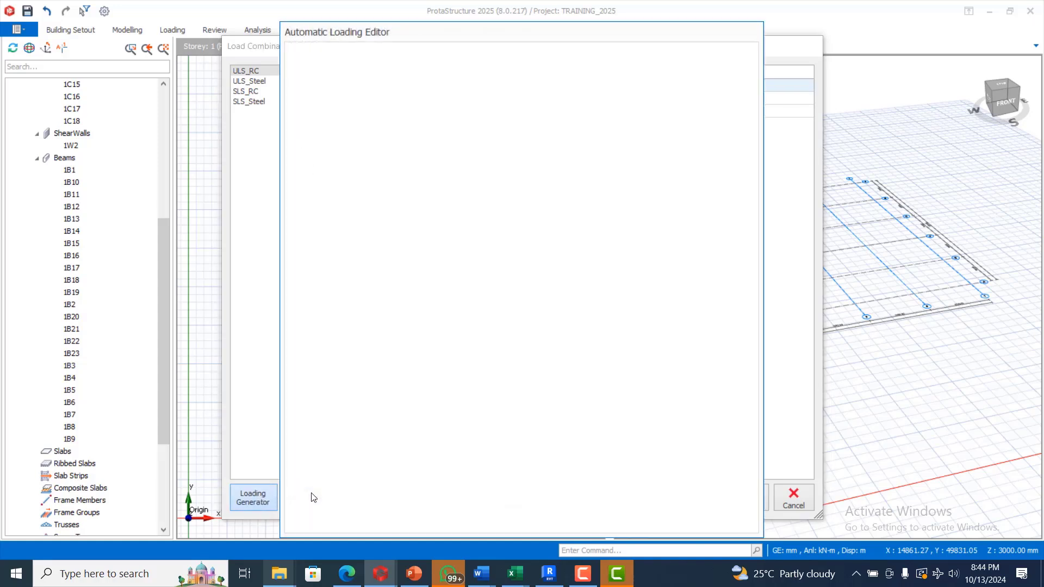
left_click(683, 511)
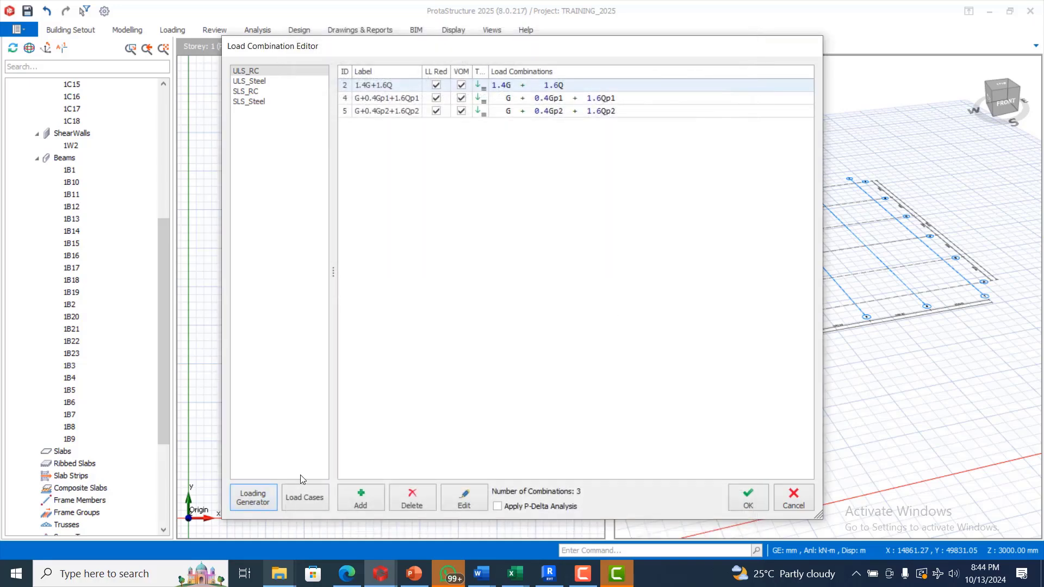
Review the generated load cases and accept the load combinations without P-Delta analysis.
left_click(298, 498)
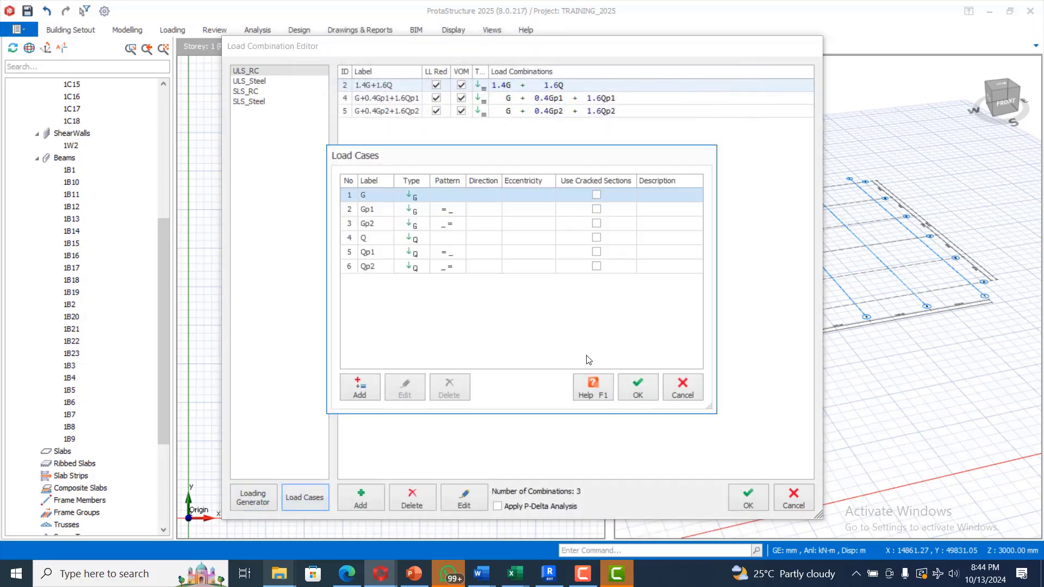
left_click(634, 388)
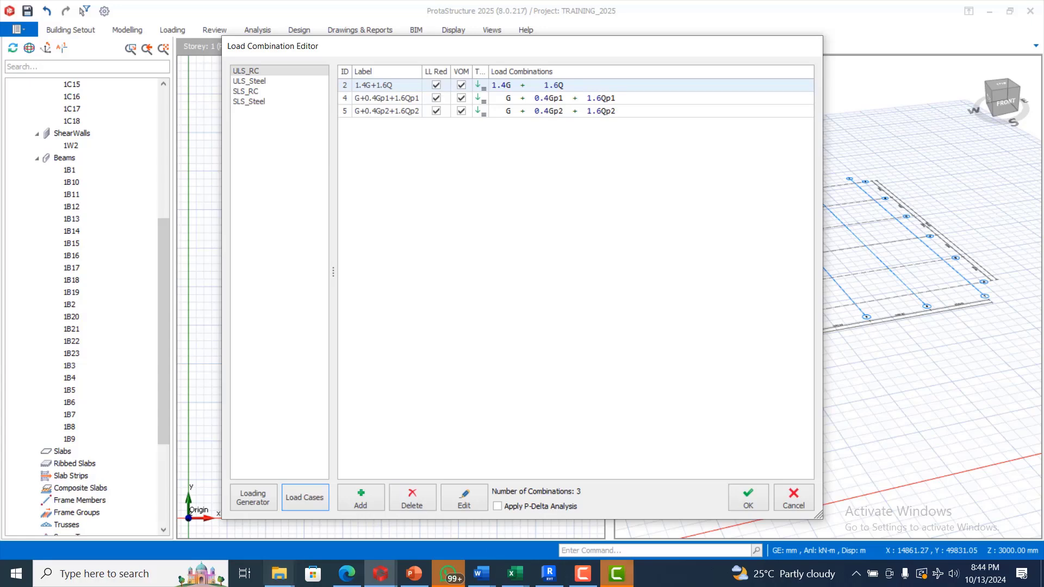
left_click(585, 575)
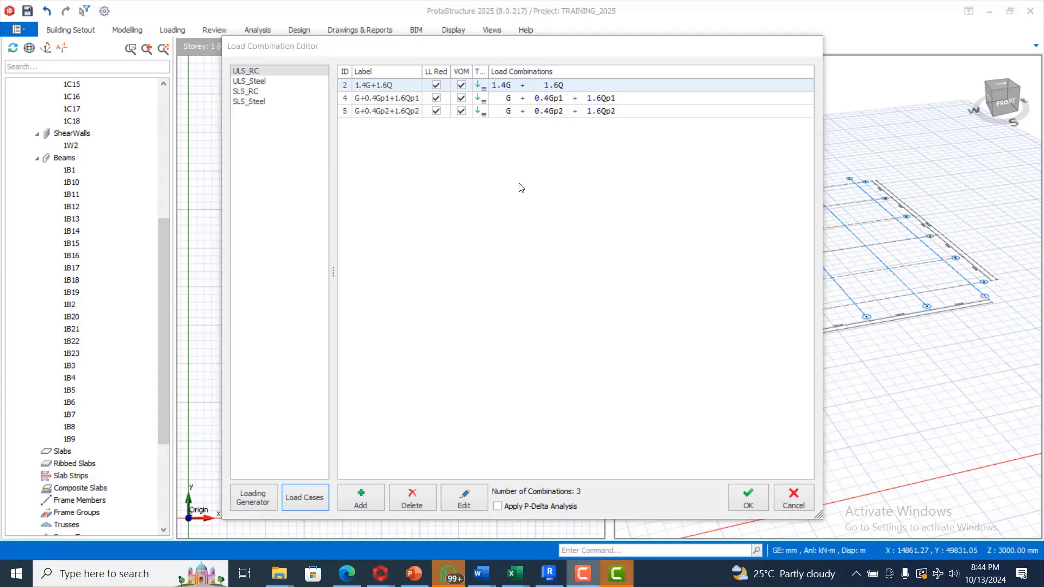
left_click(740, 494)
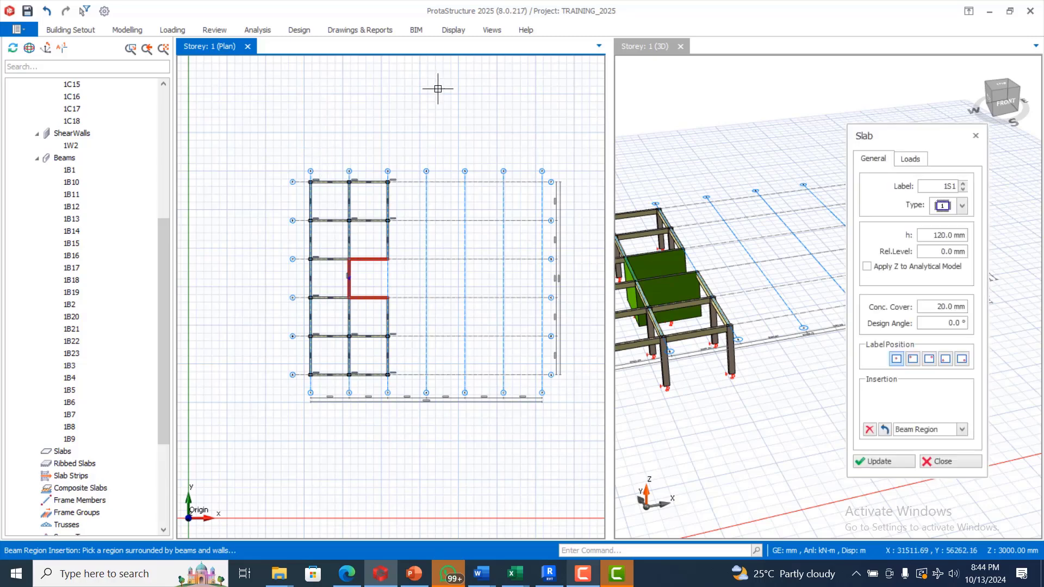
Set the thickness h of the new type 1 slab to 150 mm.
left_click(529, 304)
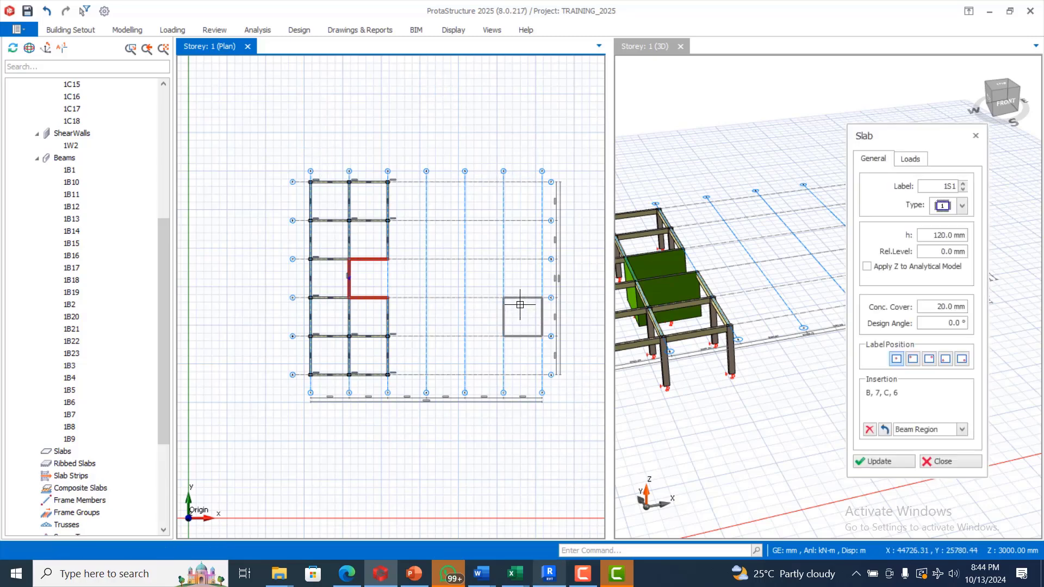
left_click(873, 166)
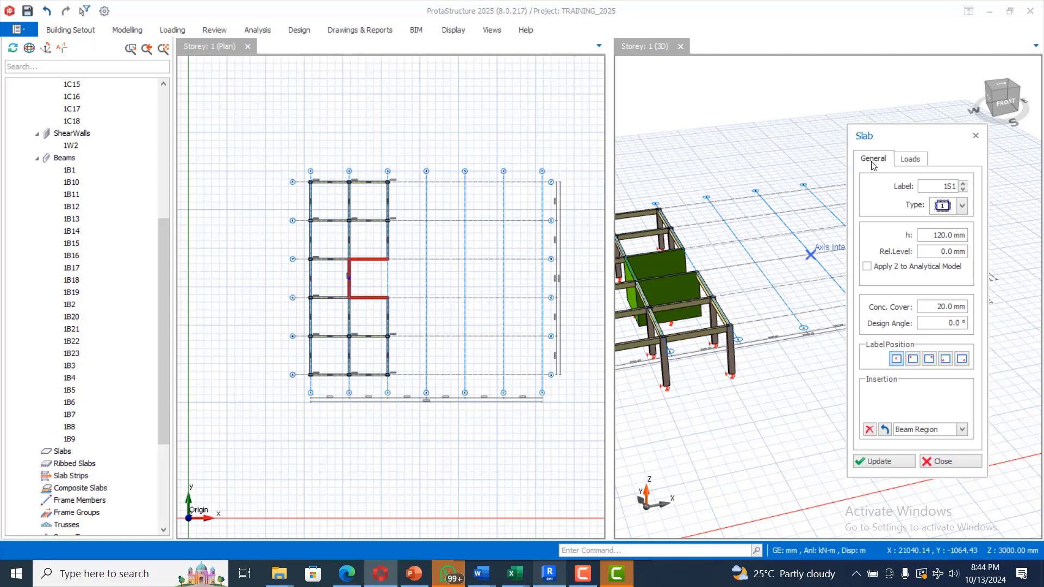
double_click(935, 234)
type("1")
Assign the Room dead load and the 1.50 Bedrooms And Dormitories imposed load to the new slab.
left_click(909, 158)
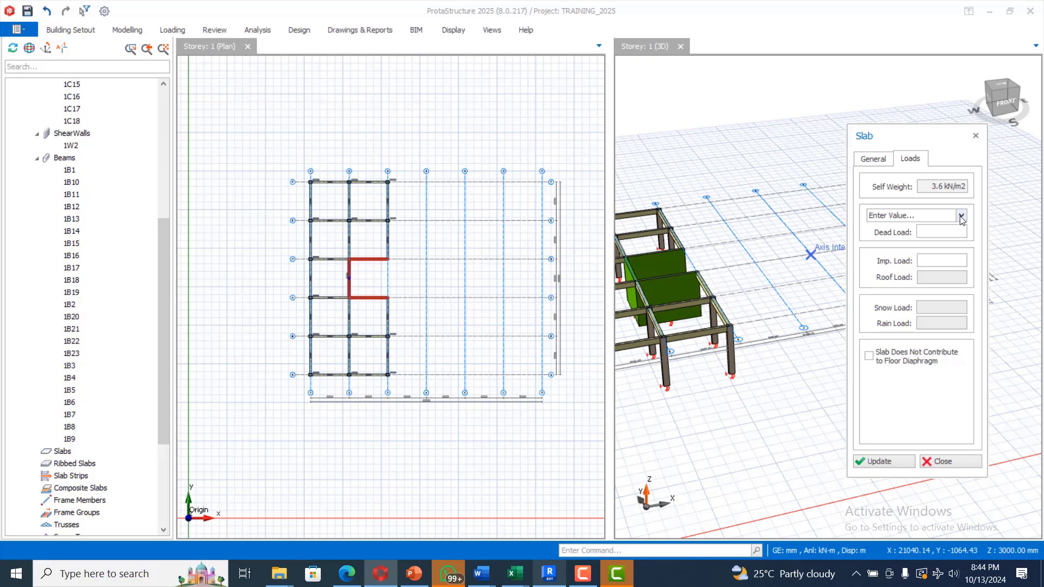
left_click(961, 216)
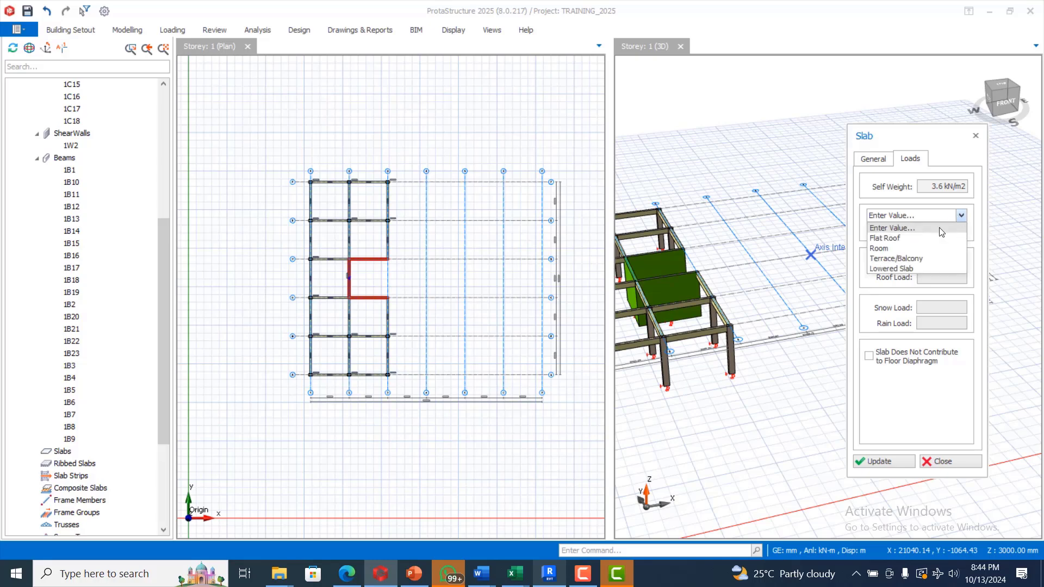
left_click(912, 248)
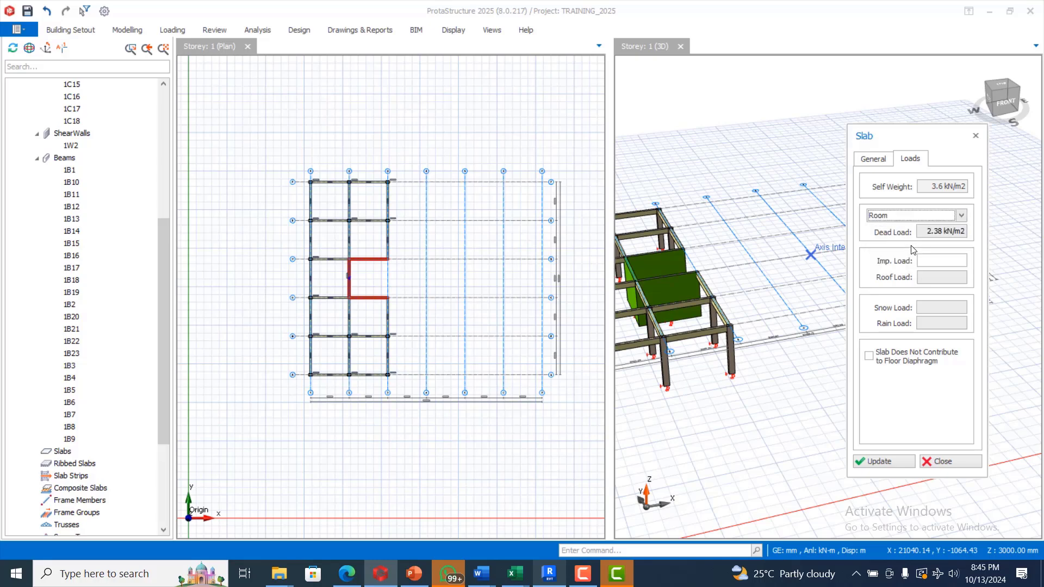
left_click(946, 264)
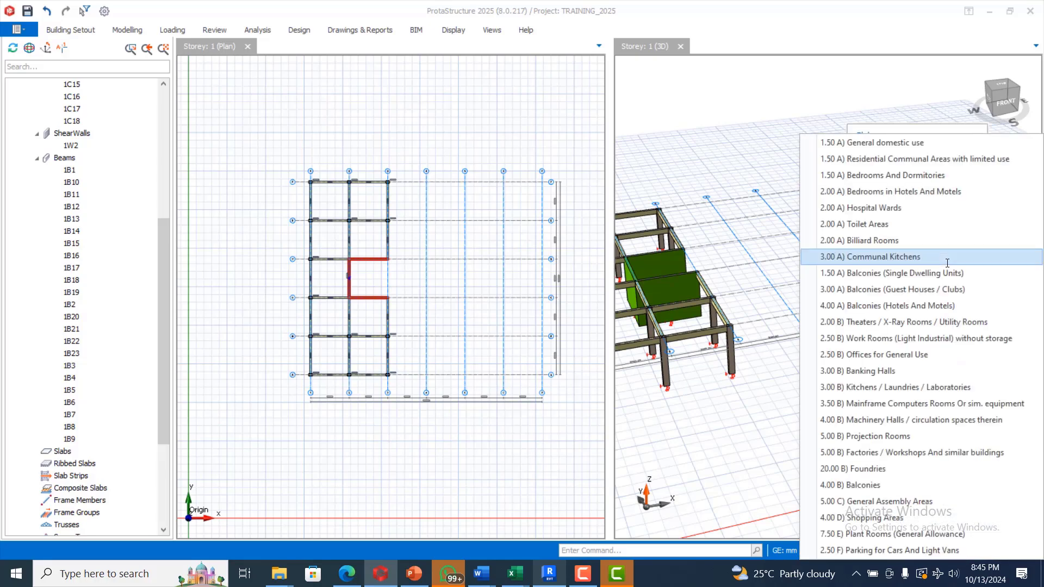
left_click(948, 179)
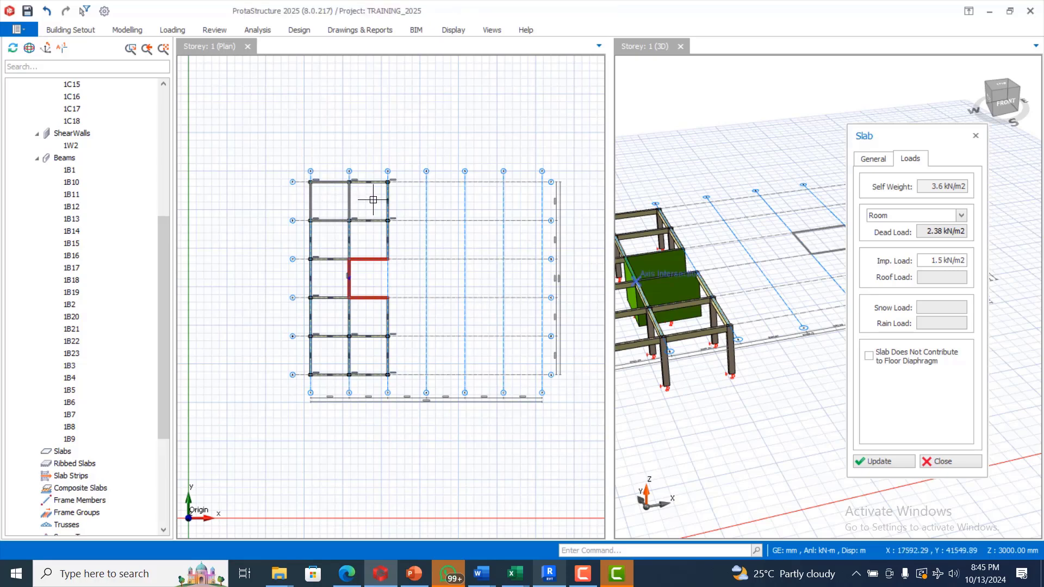
Insert the 150 mm slabs in all beam bays between axes 1 and 3, except the shear wall core, and end slab insertion.
left_click(329, 201)
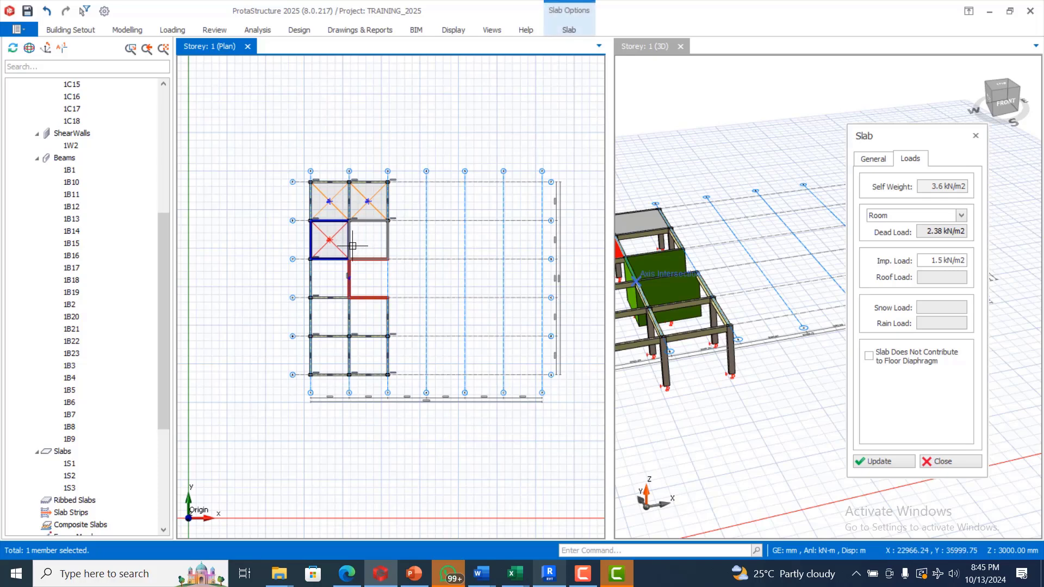
left_click(320, 292)
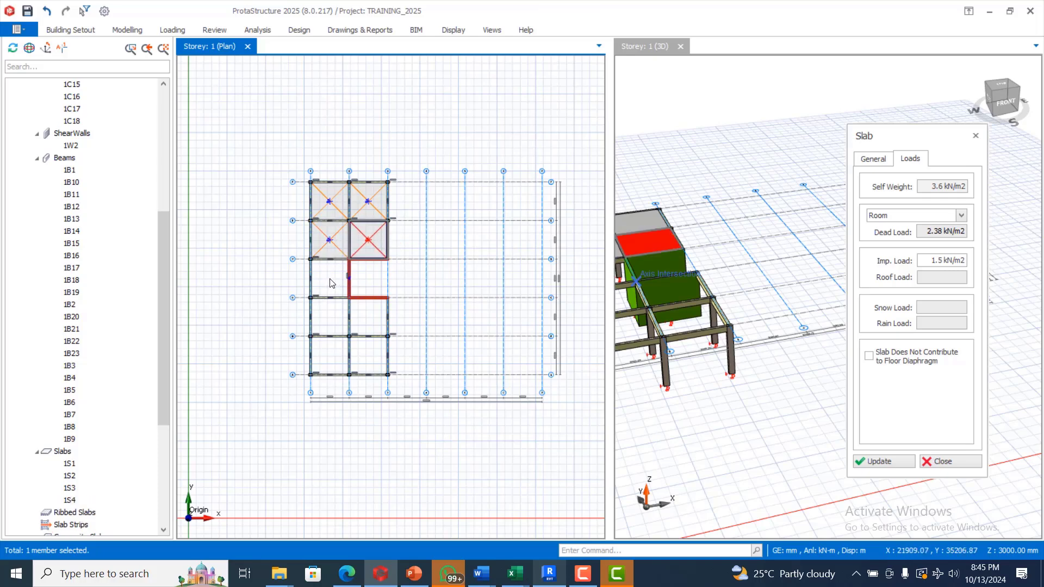
left_click(334, 320)
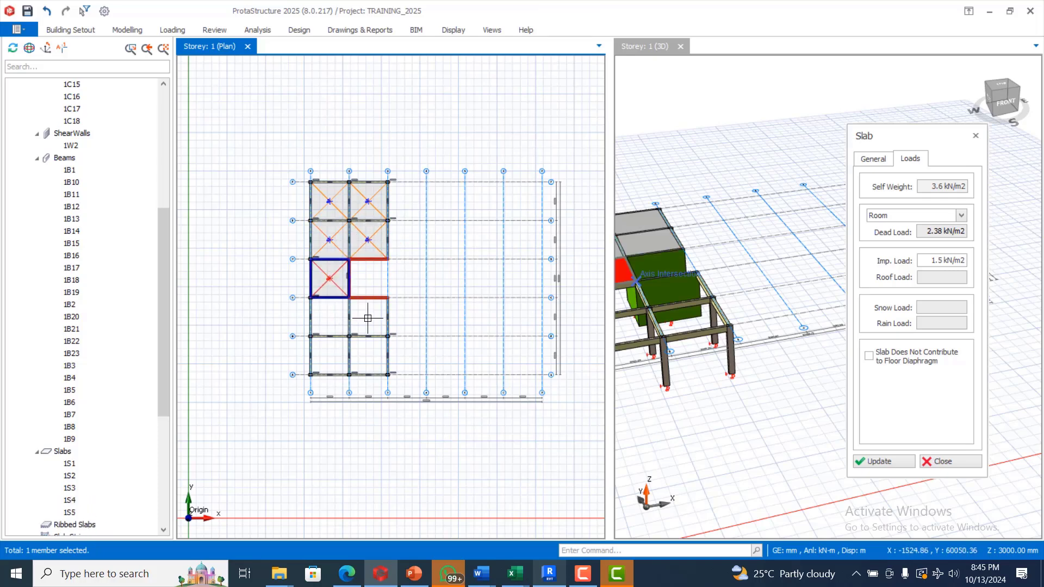
left_click(377, 320)
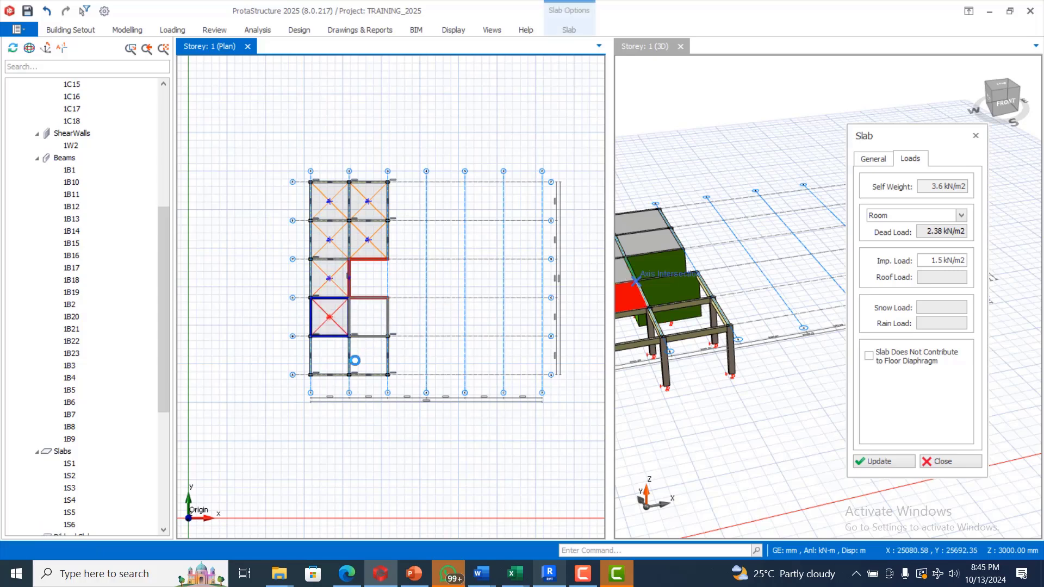
left_click(336, 358)
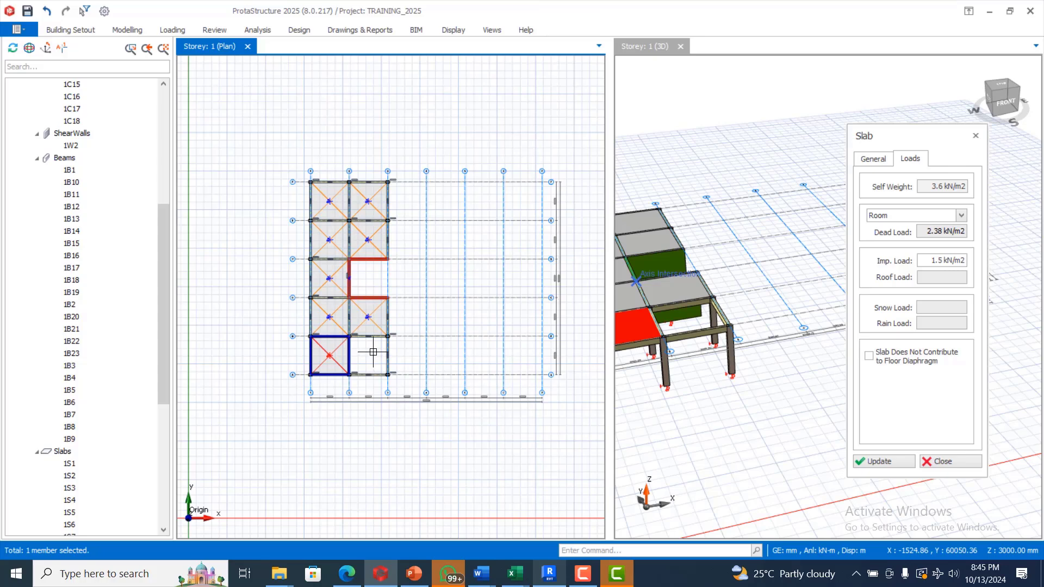
left_click(373, 353)
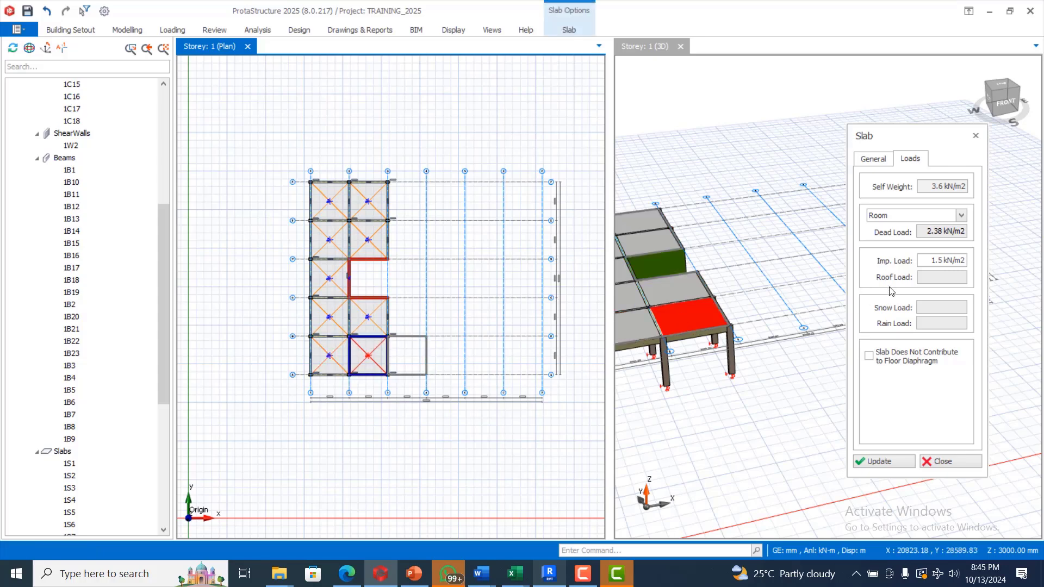
key("Escape")
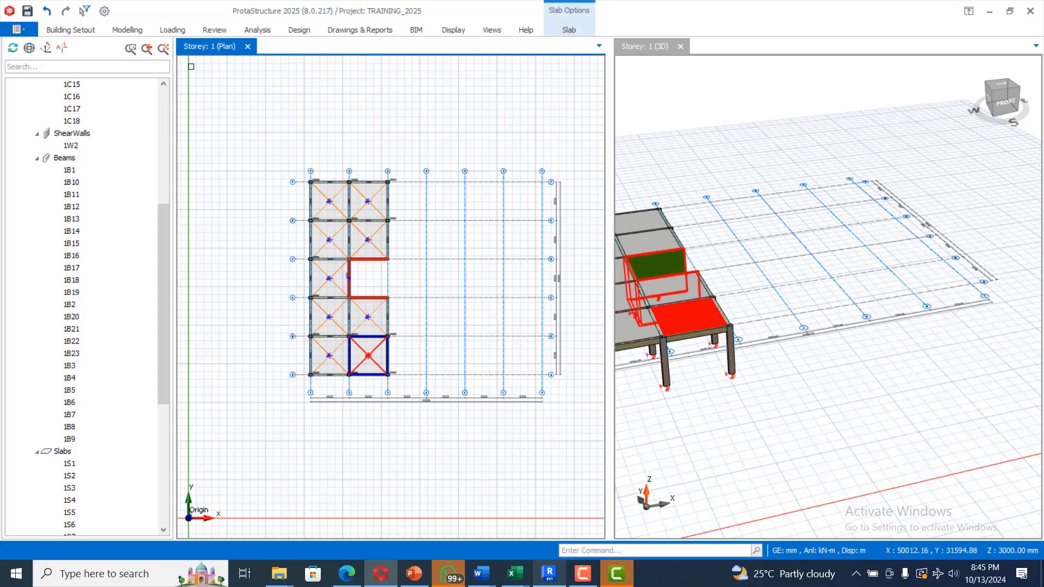
Start a new slab of cantilever type 12 and set its cantilever length L-Cant. to 1000 mm.
left_click(116, 33)
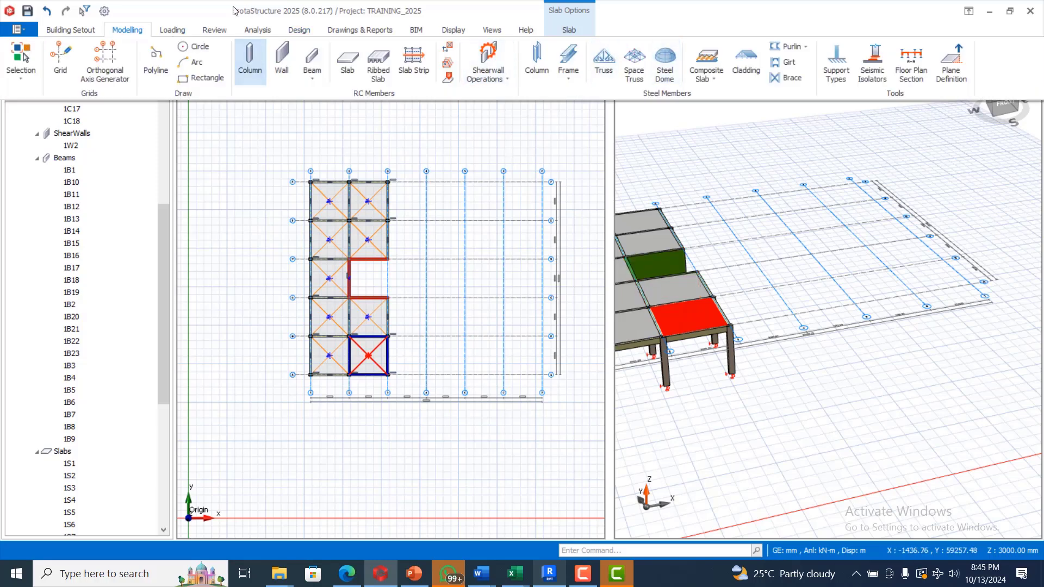
left_click(348, 61)
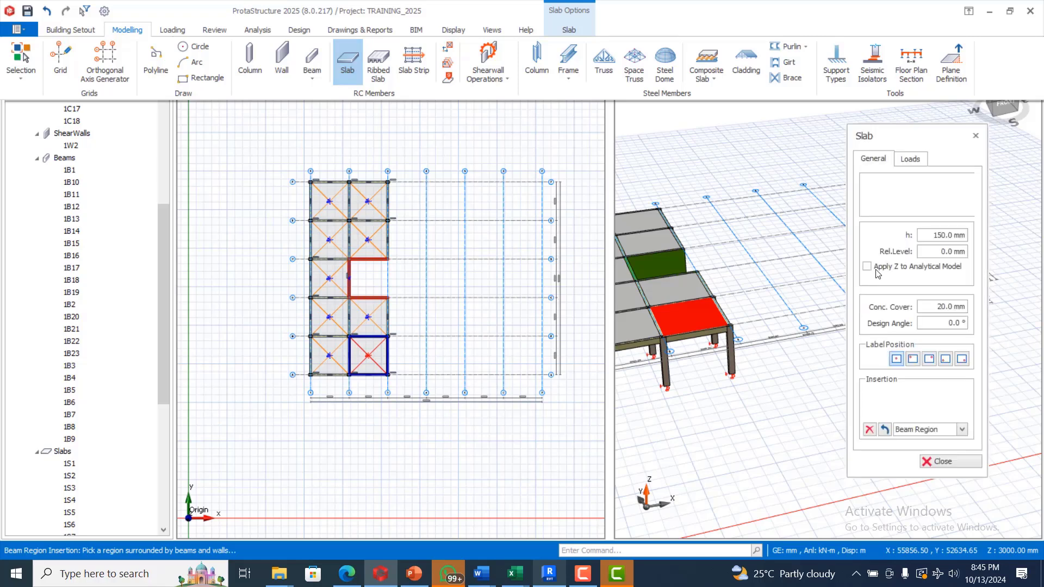
left_click(962, 206)
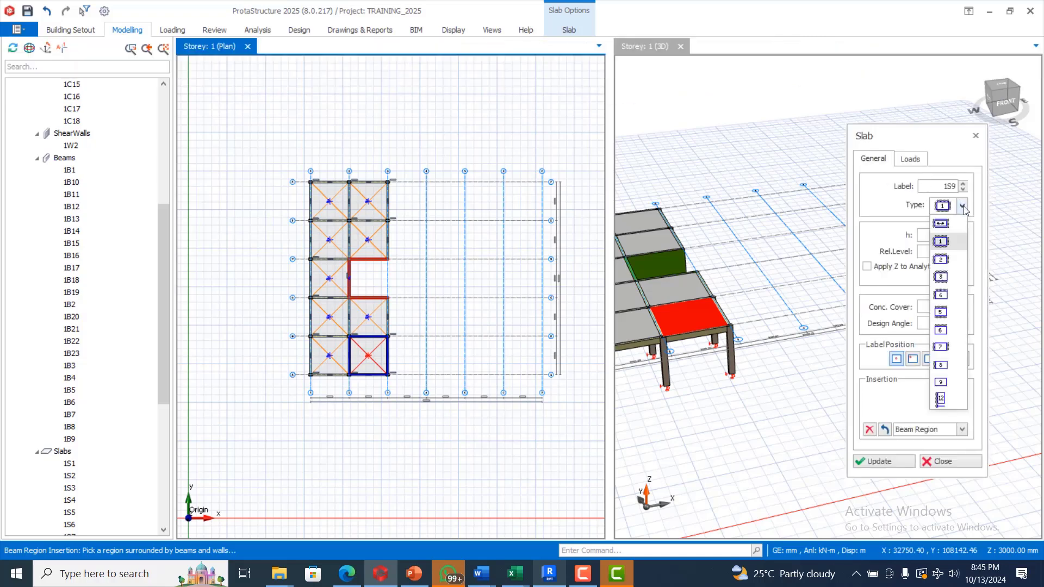
left_click(944, 402)
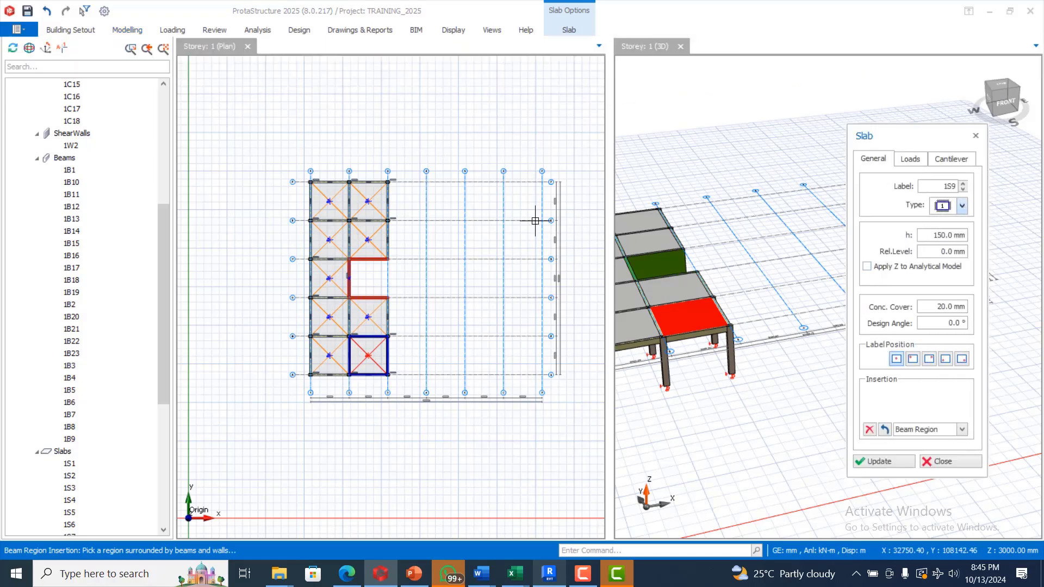
scroll(310, 182, "up", 5)
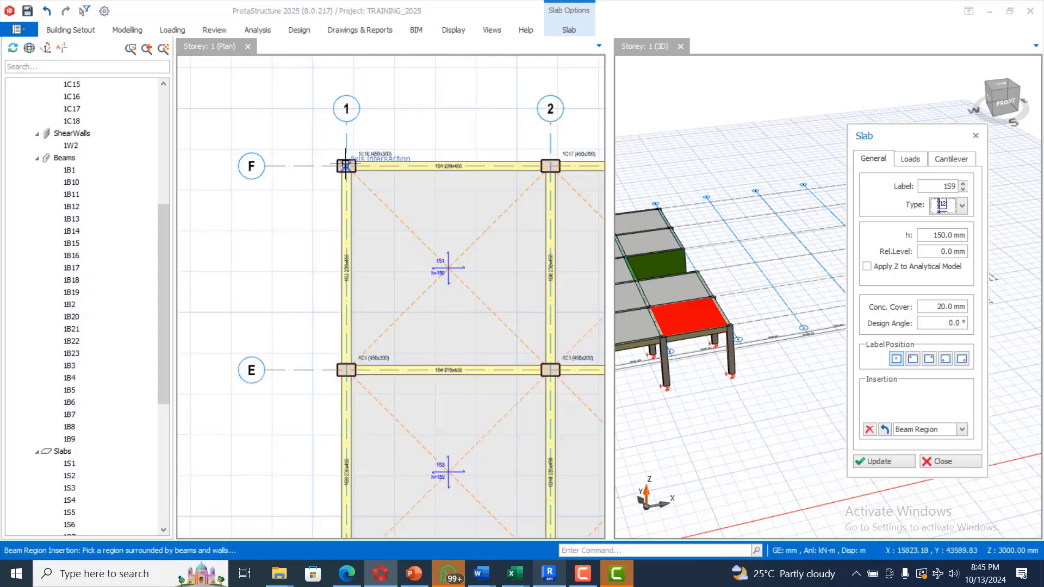
scroll(378, 197, "down", 5)
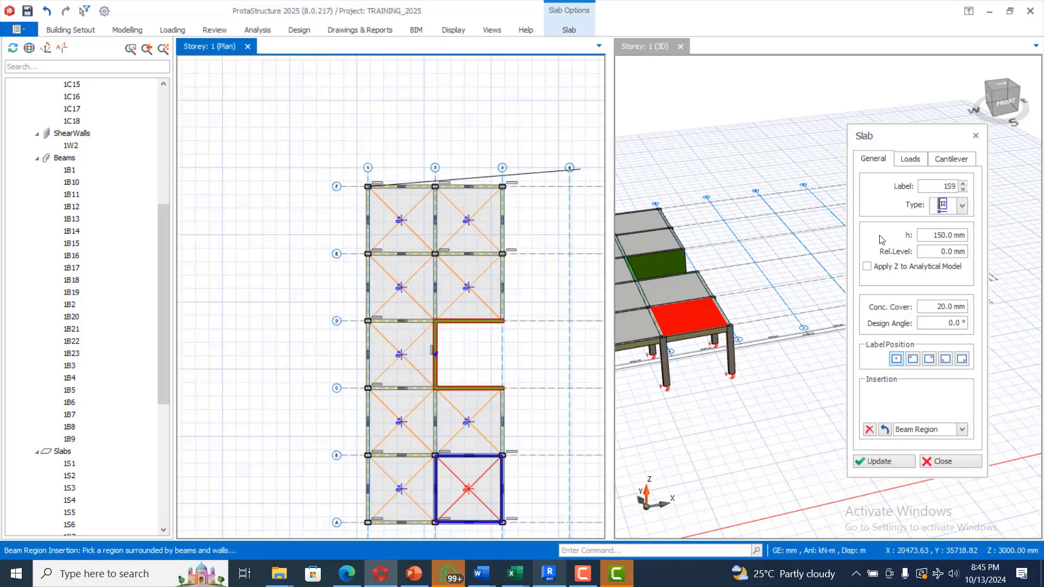
left_click(949, 160)
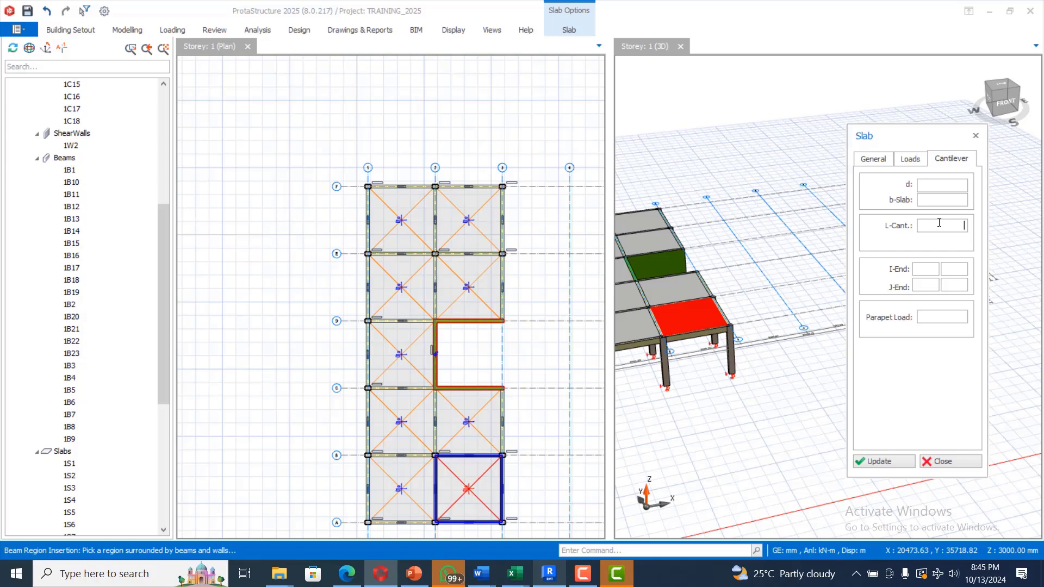
type("1000.0")
Review the cantilever slab's general, load and cantilever settings, and choose the 1.50 Balconies (Single Dwelling Units) imposed load.
left_click(873, 161)
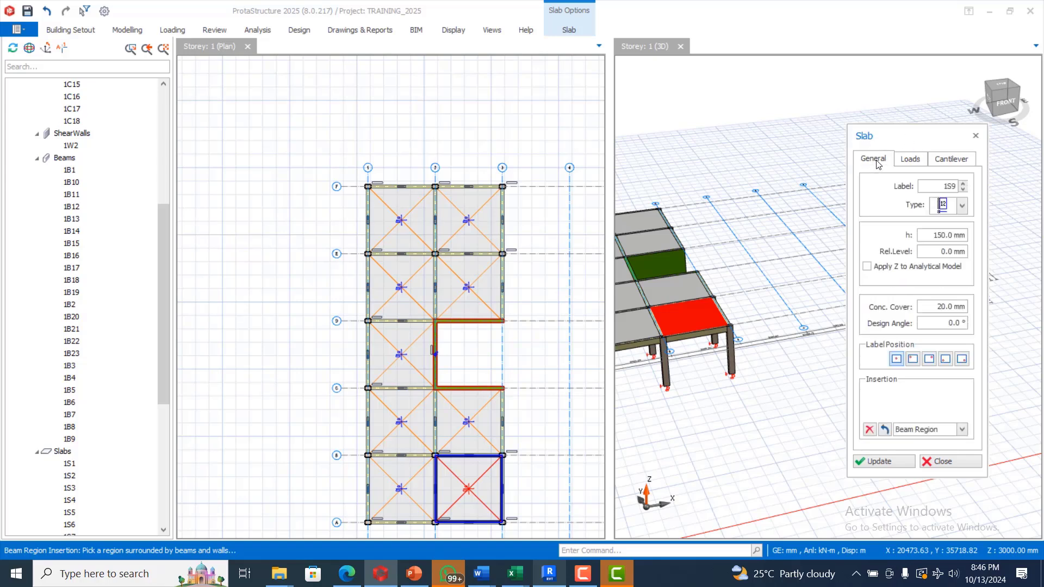
left_click(911, 160)
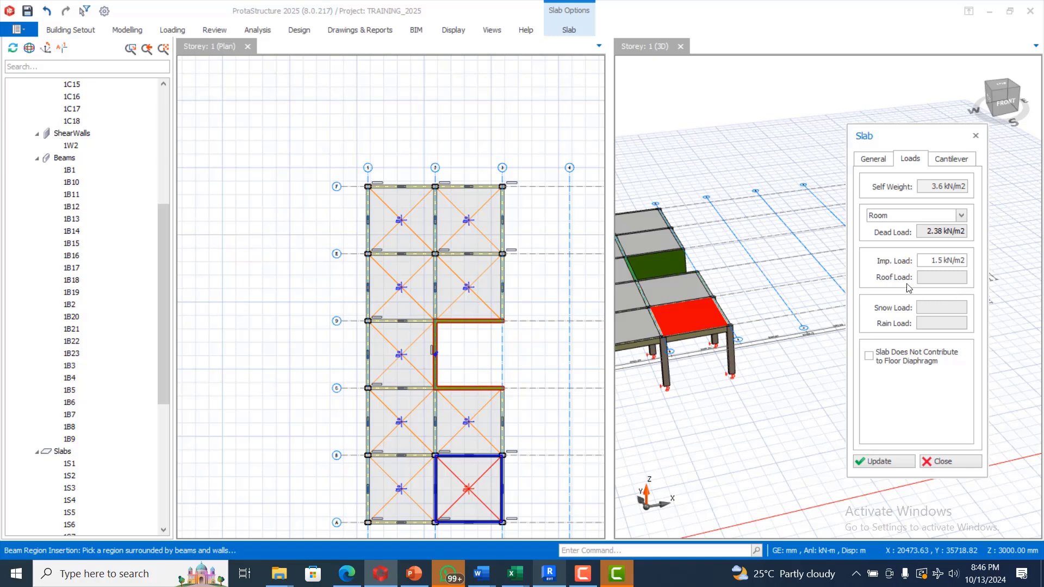
left_click(879, 163)
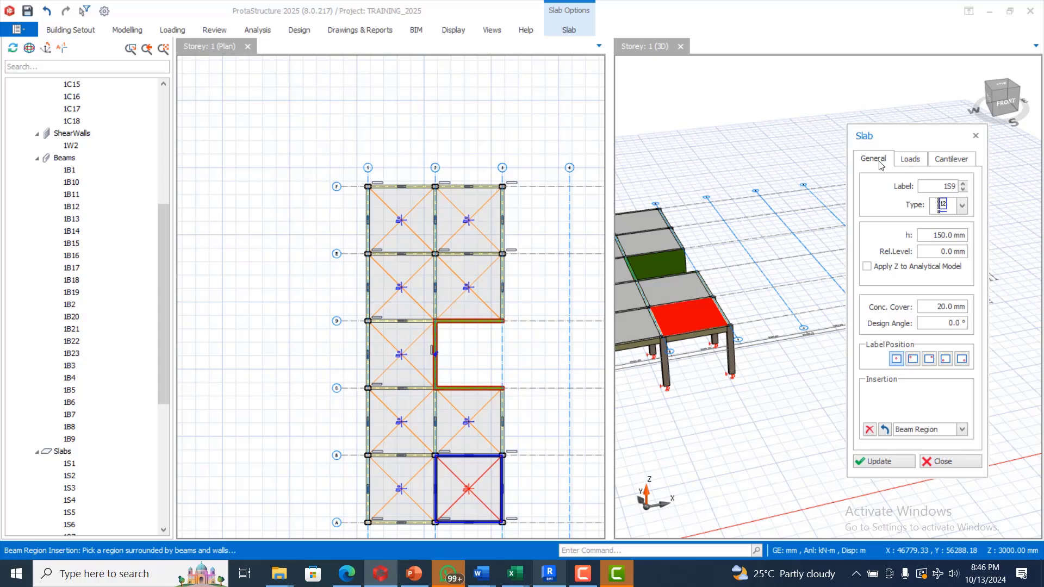
scroll(365, 187, "up", 3)
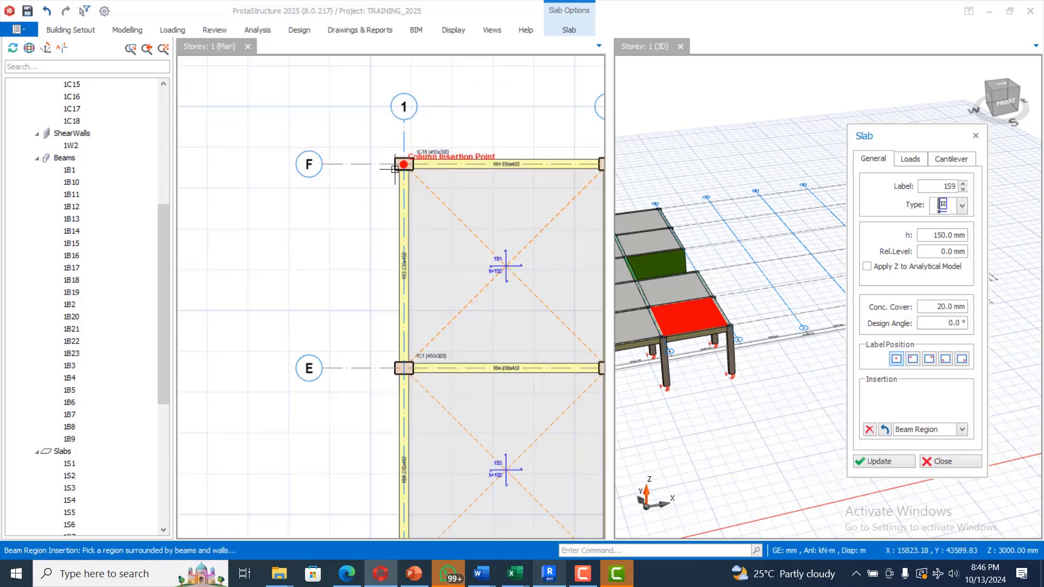
scroll(395, 169, "up", 1)
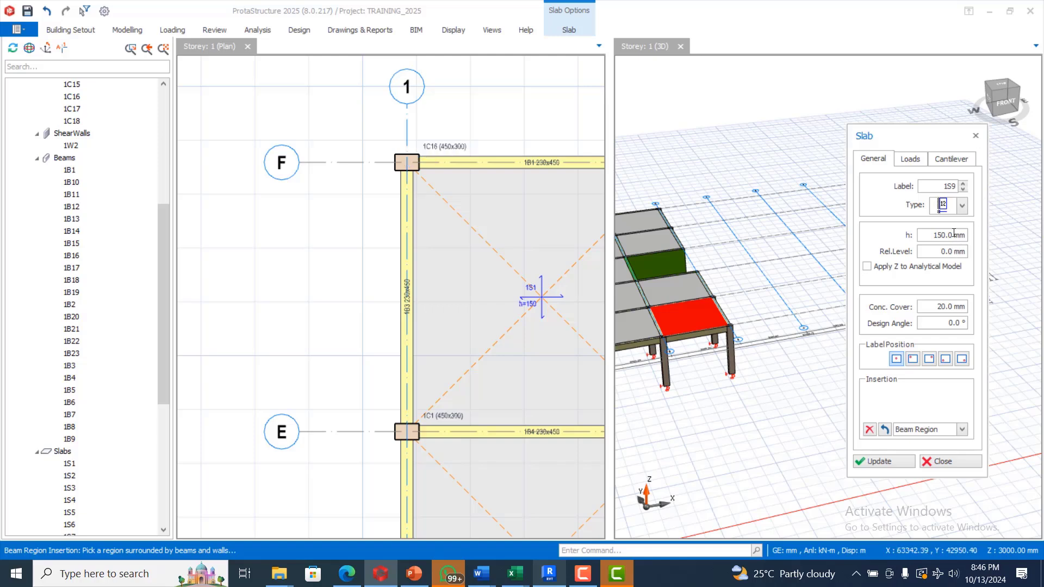
left_click(946, 158)
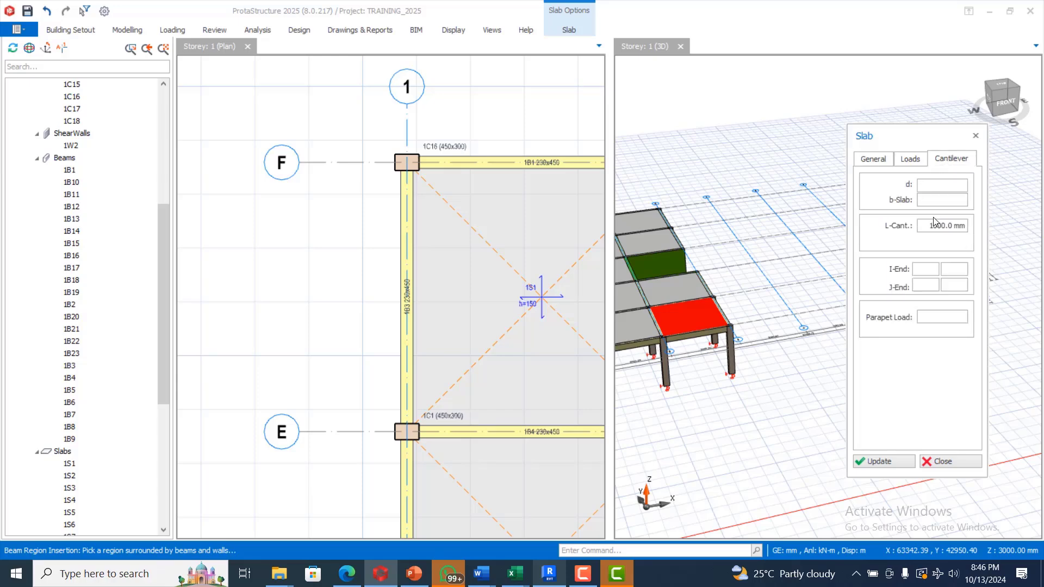
left_click(916, 169)
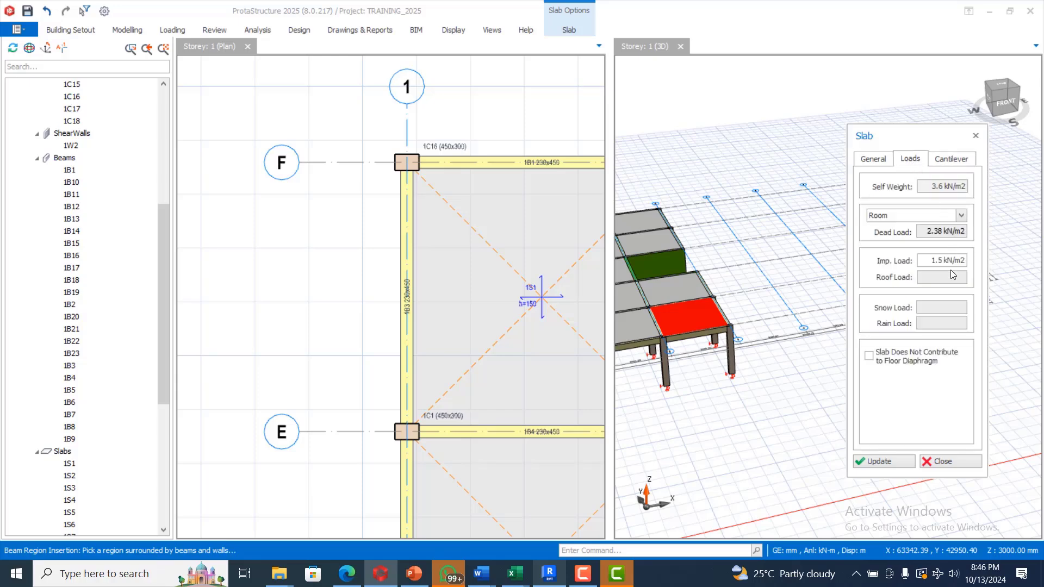
left_click(955, 262)
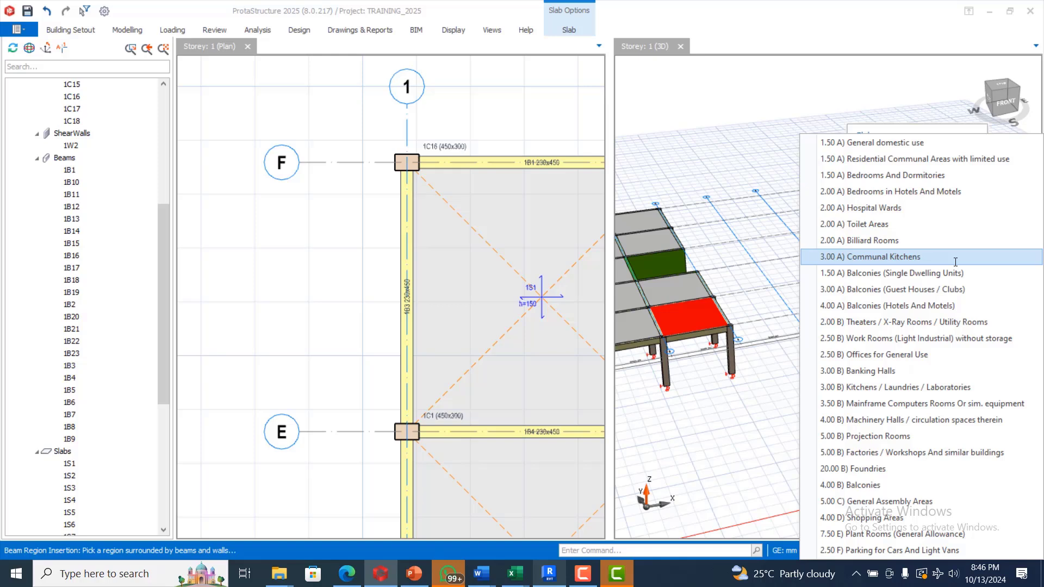
left_click(884, 274)
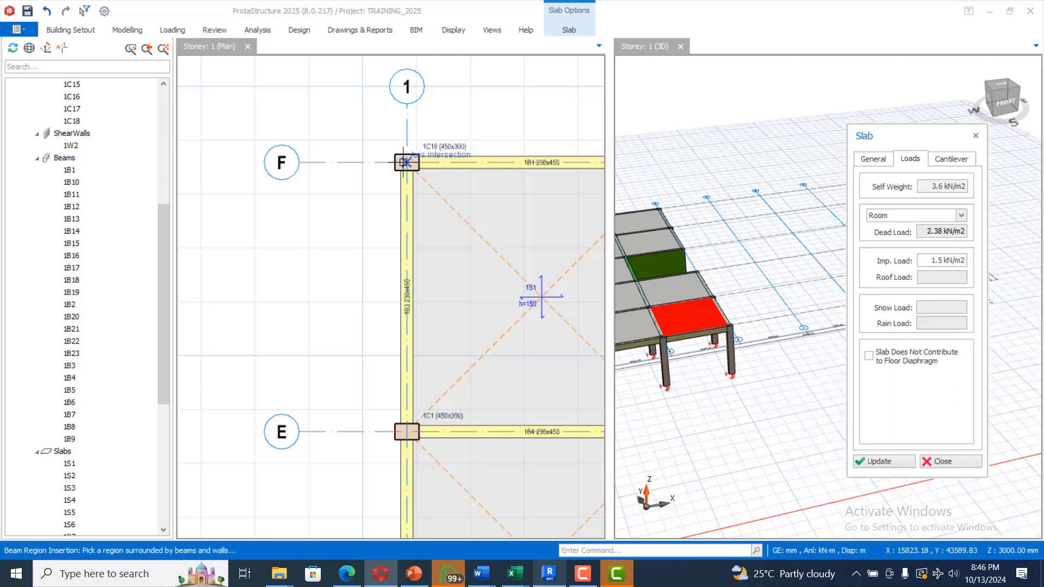
Insert the 1000 mm cantilever slab along axis 1 from F to A, on the outer side of the building.
scroll(435, 136, "down", 8)
scroll(467, 369, "up", 3)
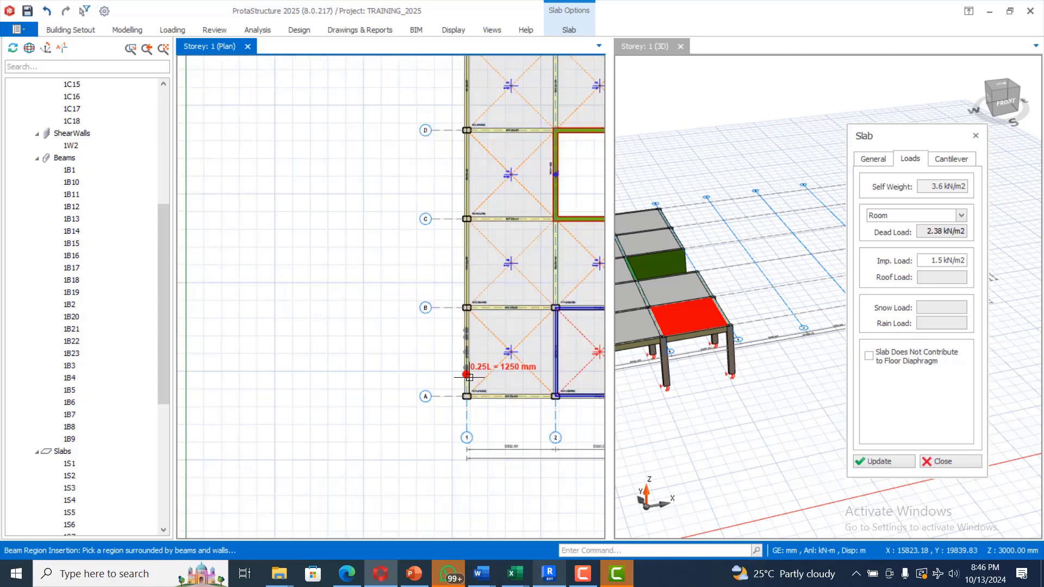
scroll(462, 404, "up", 2)
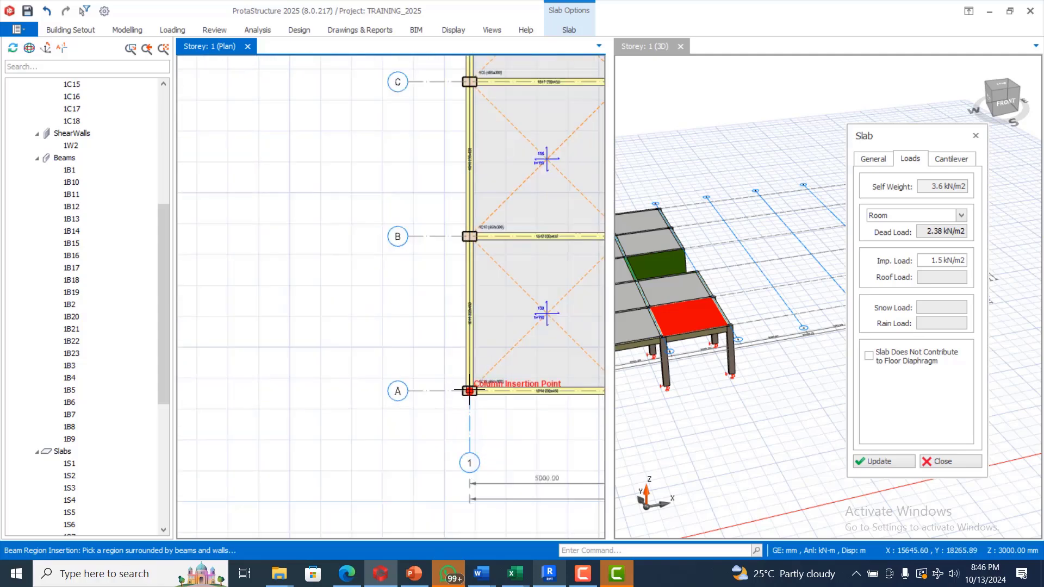
left_click(466, 397)
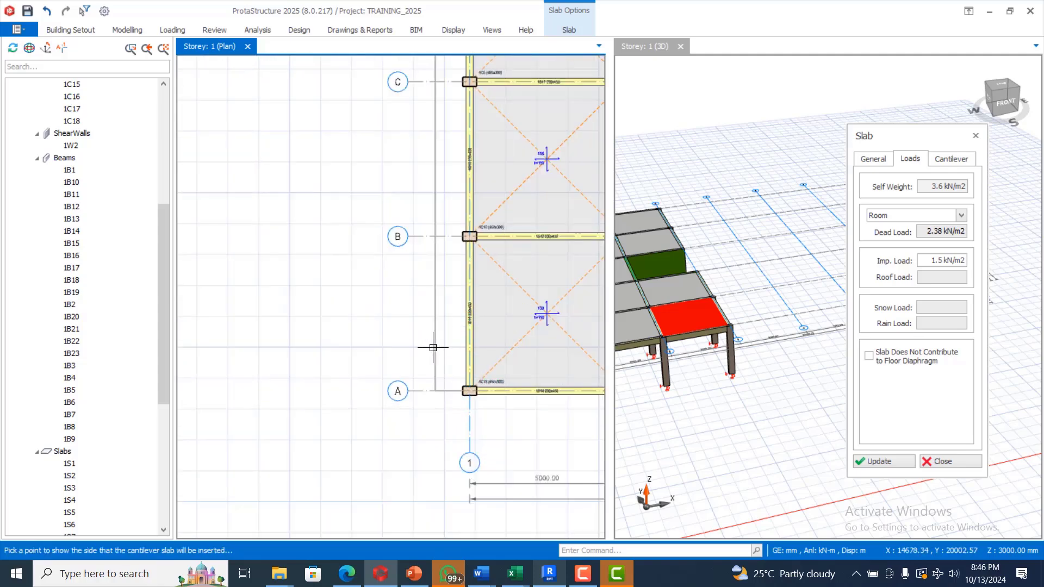
left_click(427, 296)
scroll(414, 270, "down", 5)
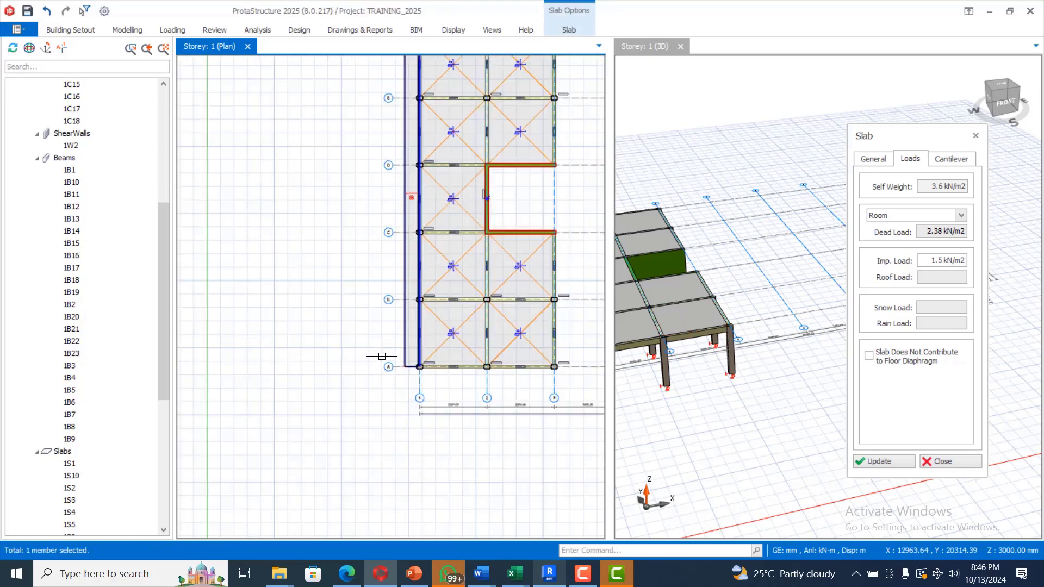
scroll(839, 290, "down", 2)
scroll(839, 289, "down", 1)
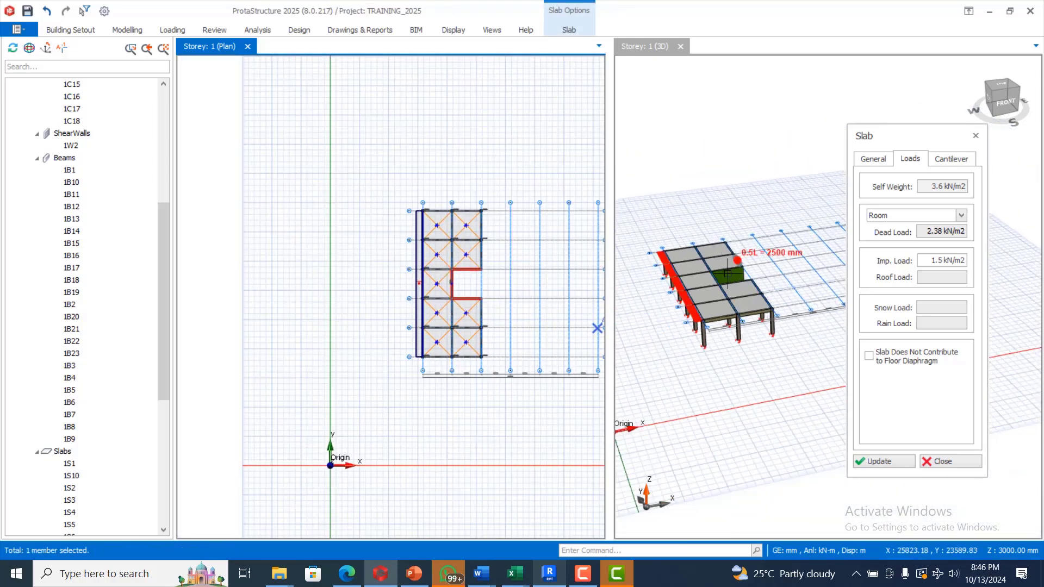
End the cantilever slab insertion and deselect the slab placed along axis 1.
scroll(738, 287, "up", 4)
key("Escape")
scroll(811, 334, "down", 2)
scroll(684, 345, "up", 1)
key("Escape")
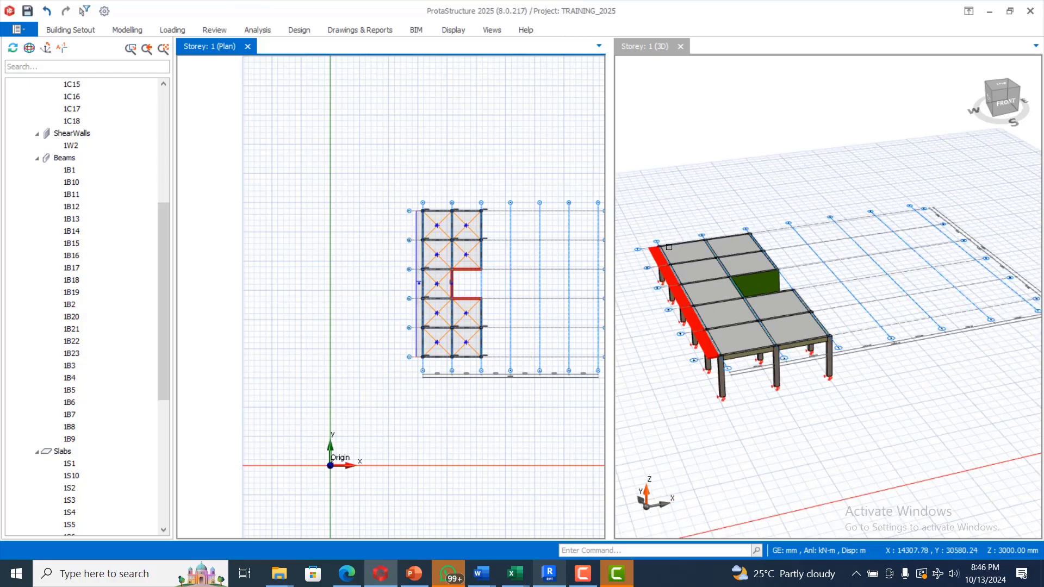
Examine storey 1 in the 3D and plan views, checking the slabs, the shear wall core and the axis 1 cantilever.
left_click(658, 203)
scroll(688, 327, "up", 1)
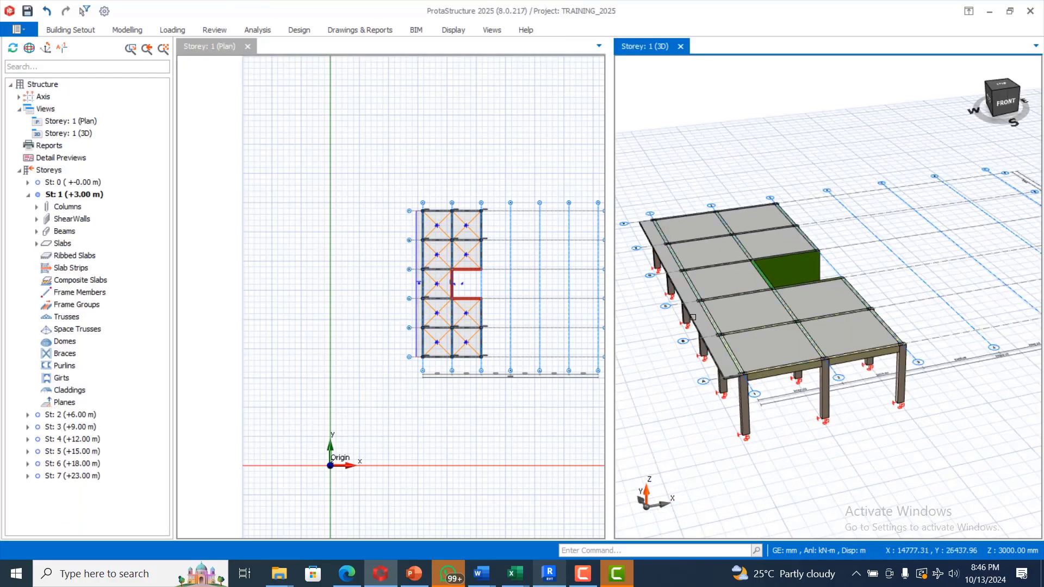
scroll(452, 239, "up", 2)
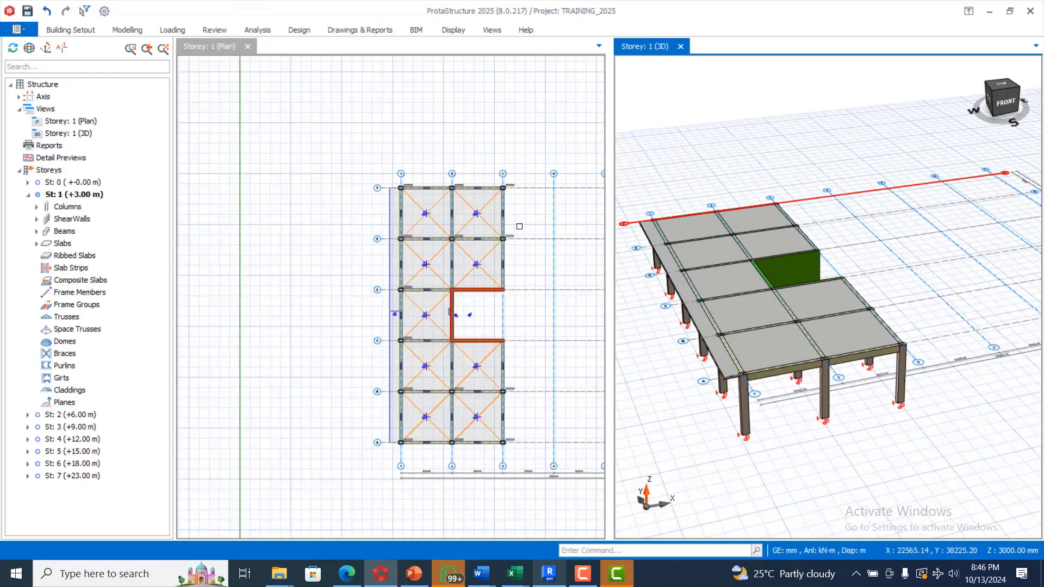
scroll(504, 274, "up", 1)
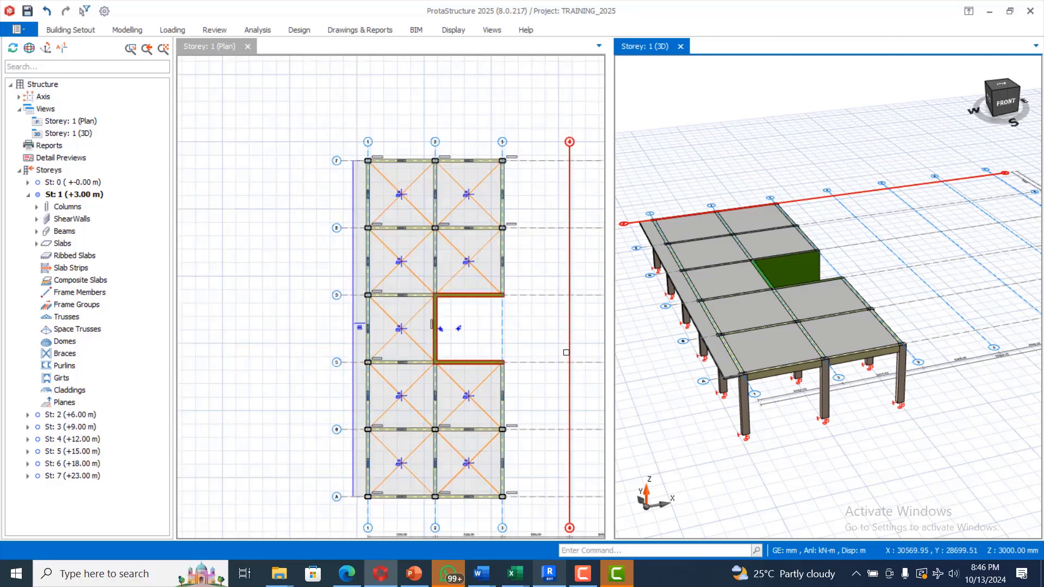
scroll(530, 281, "down", 2)
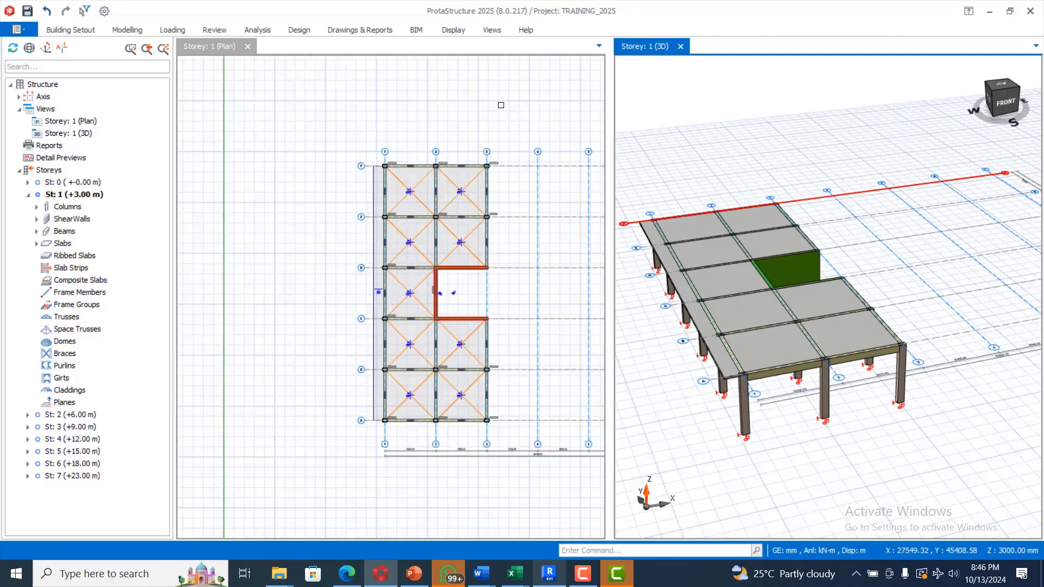
scroll(470, 264, "up", 2)
scroll(460, 196, "down", 5)
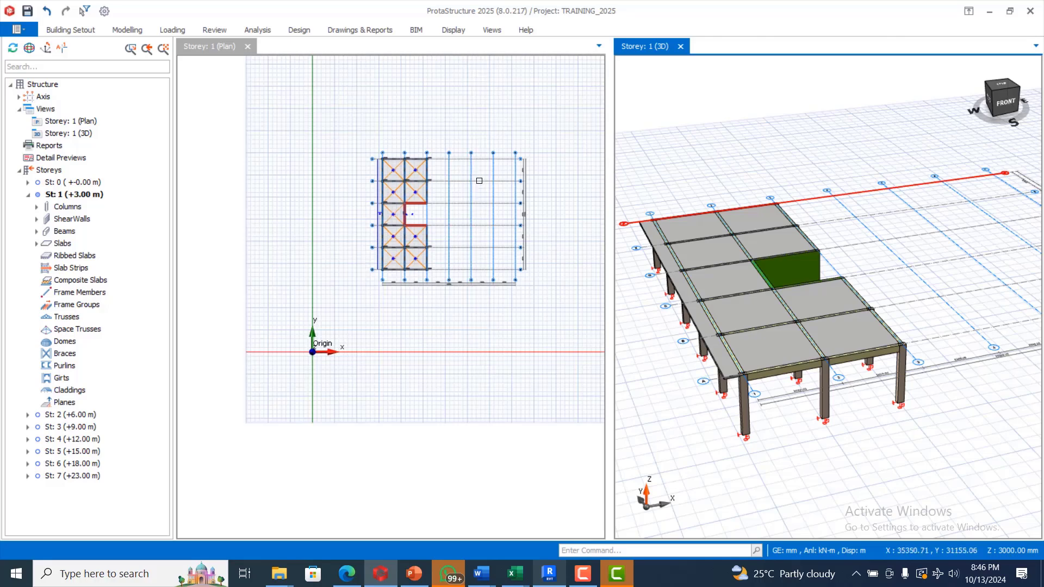
scroll(467, 173, "up", 5)
scroll(436, 155, "down", 3)
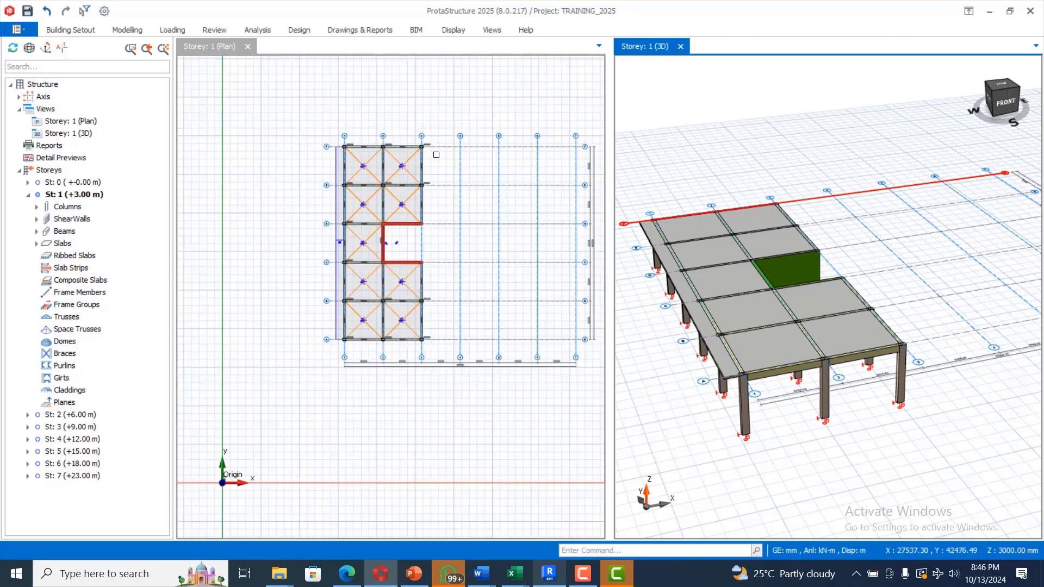
scroll(459, 172, "up", 2)
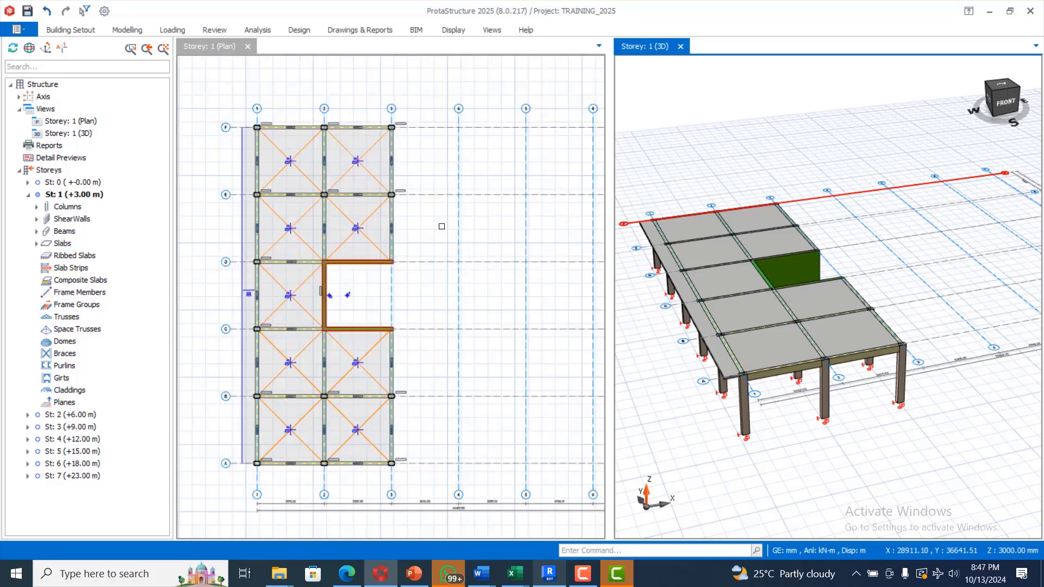
scroll(397, 180, "down", 1)
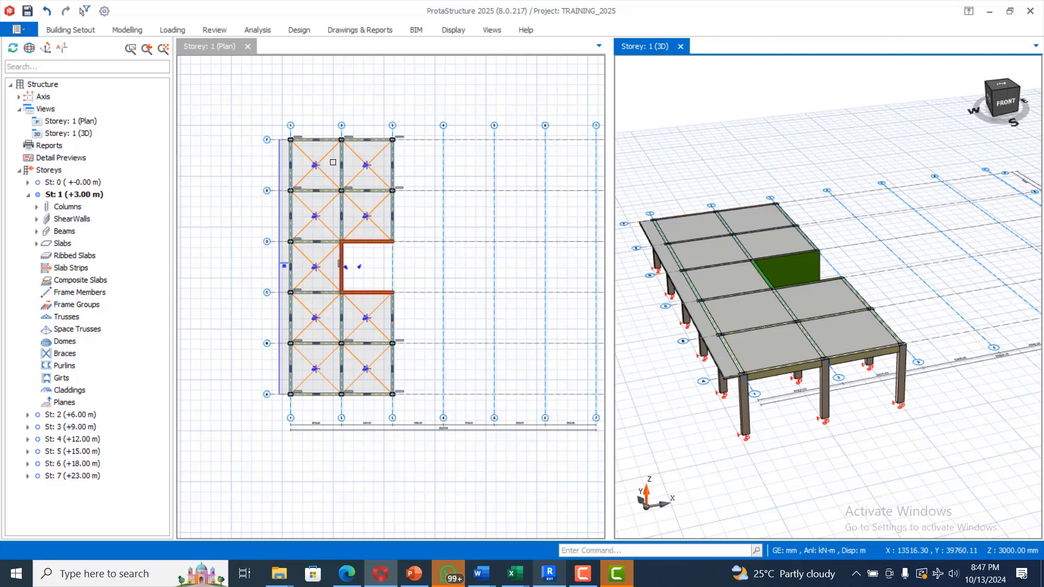
scroll(290, 136, "down", 1)
Select all storey 1 members and generate them to storeys 2 through 7, using selected members only.
left_click(383, 315)
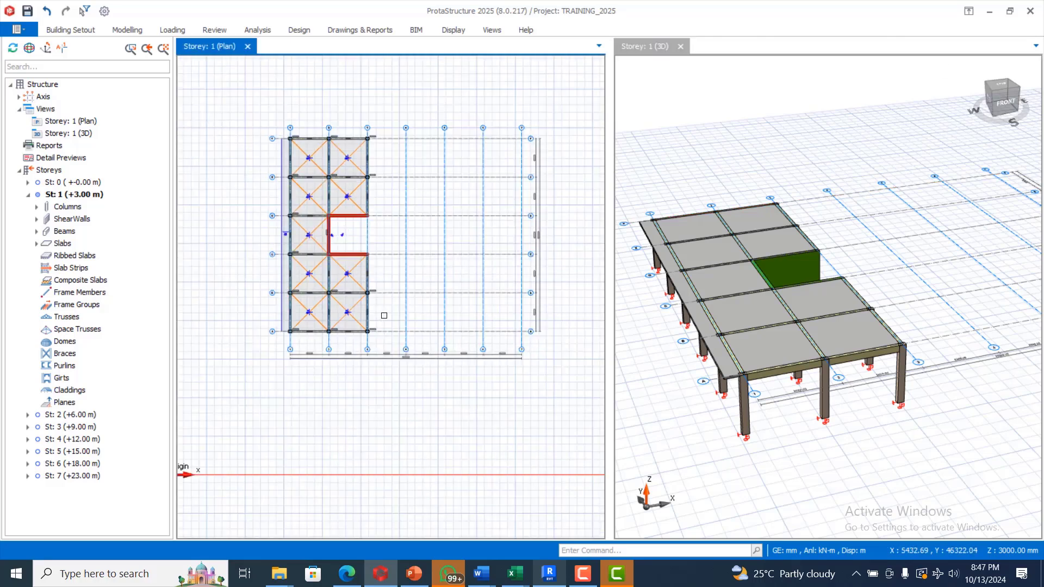
left_click_drag(384, 315, 392, 346)
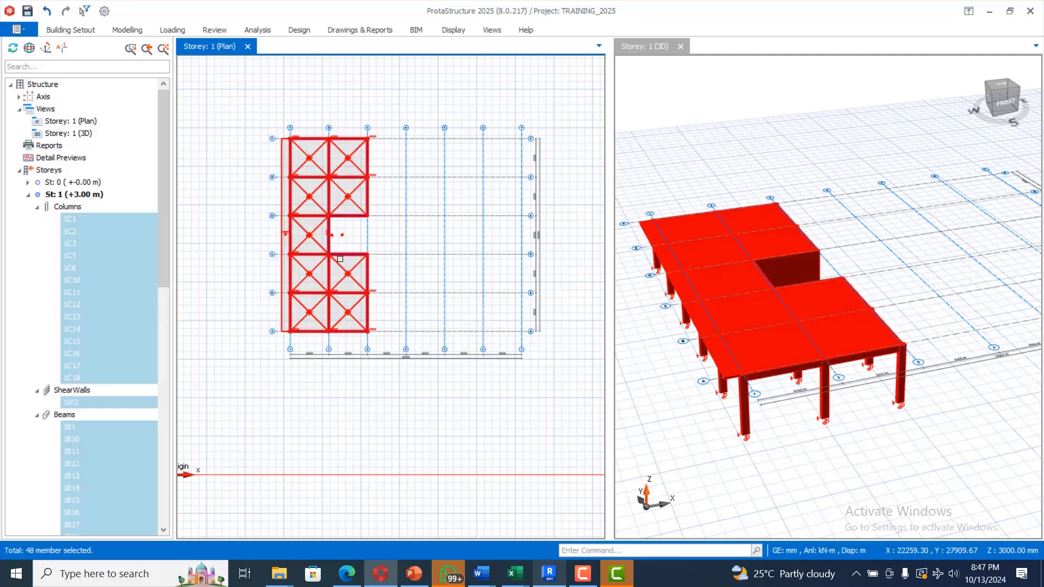
right_click(340, 259)
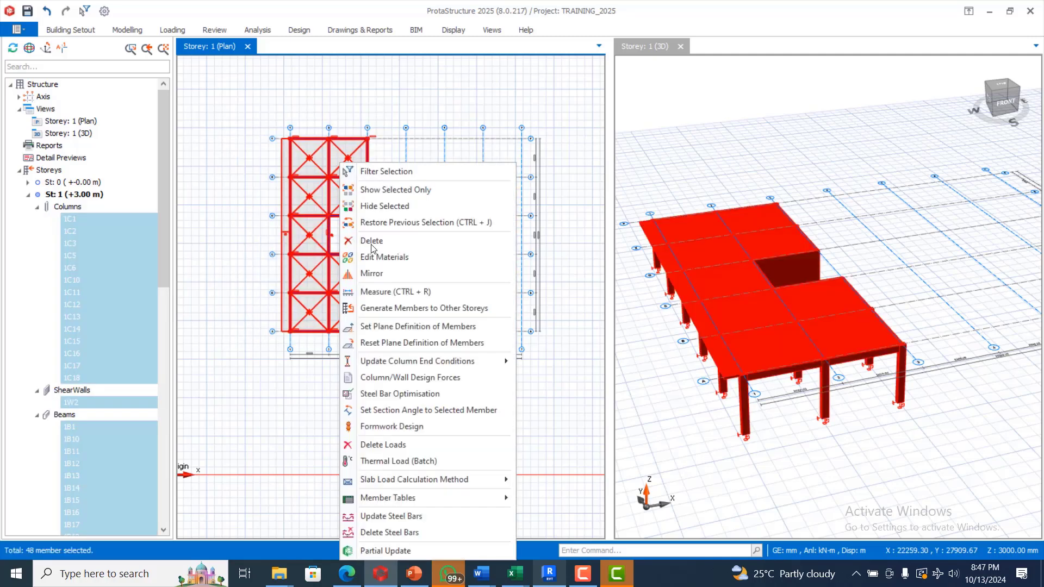
left_click(421, 308)
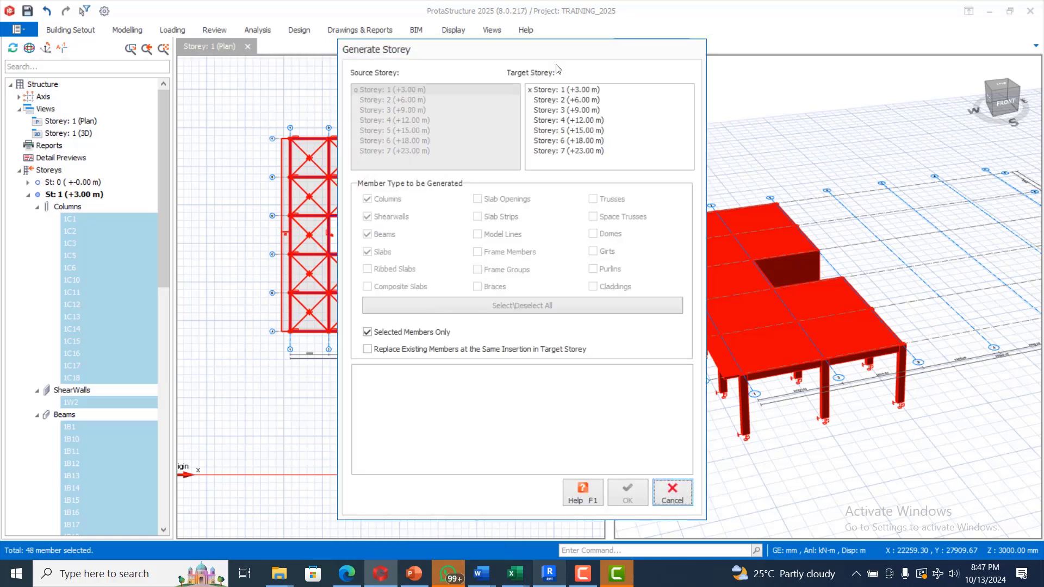
left_click(560, 102)
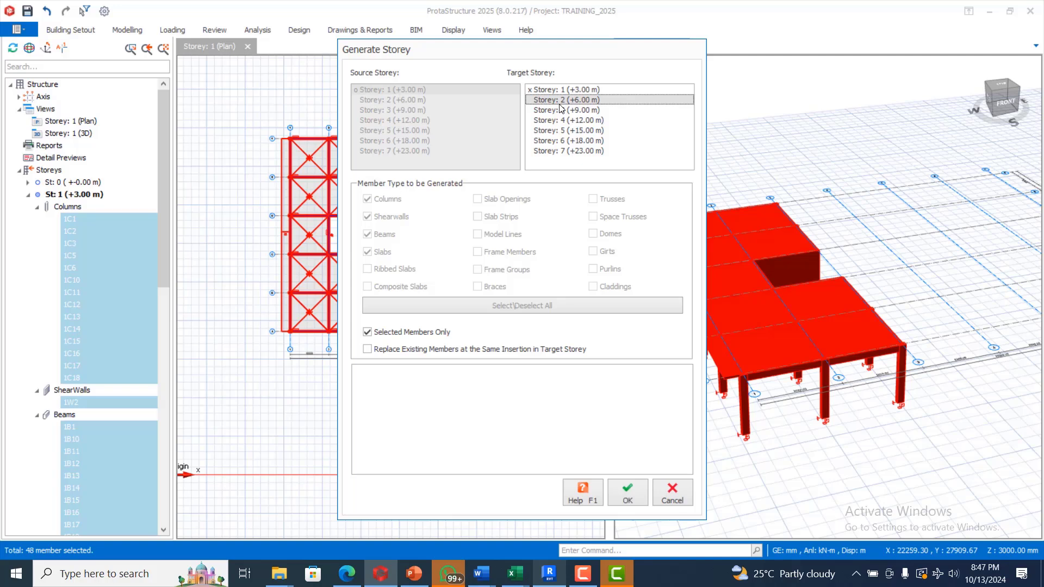
left_click(577, 152, "shift")
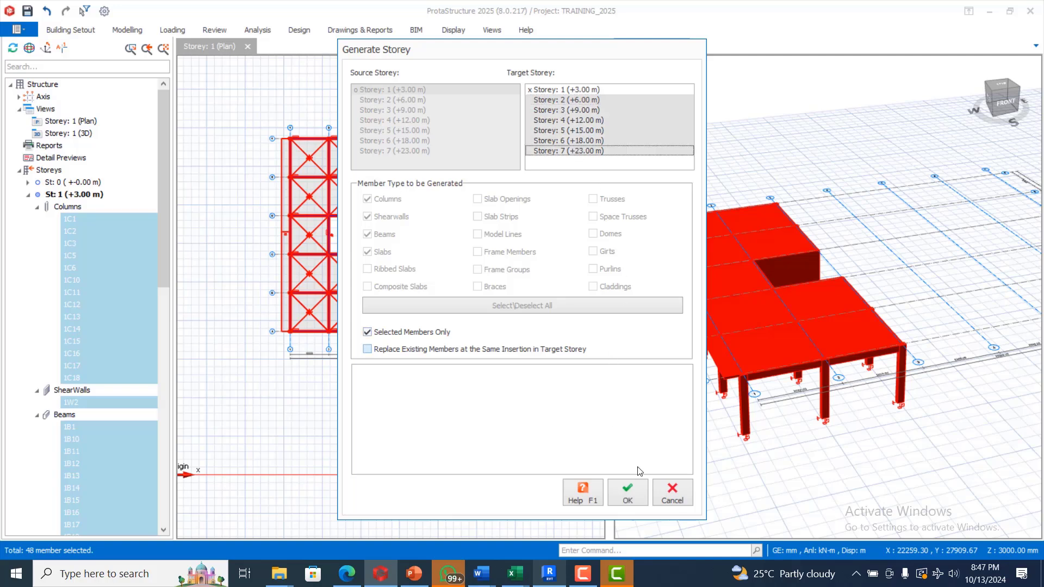
left_click(628, 493)
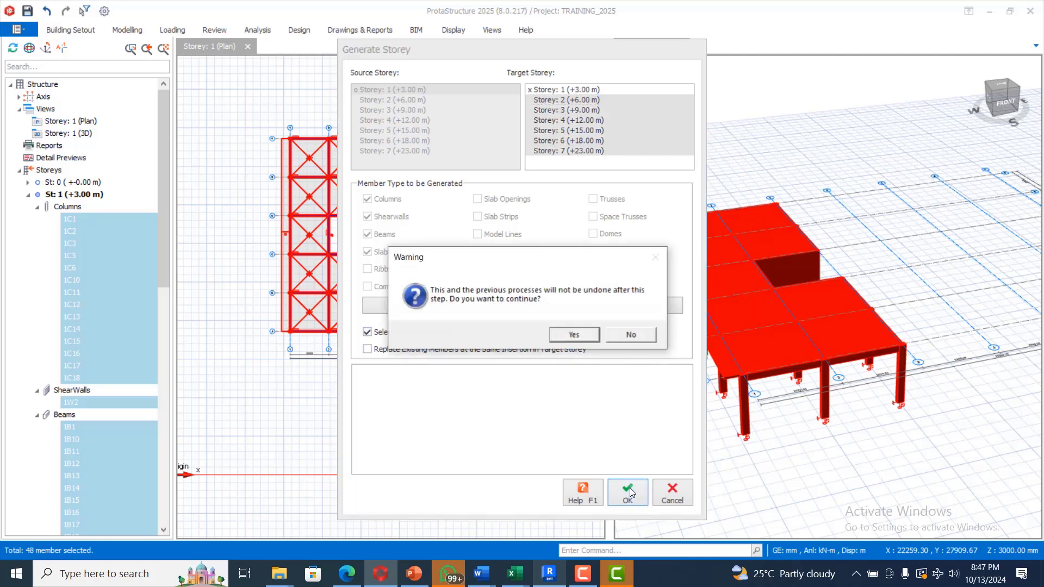
left_click(572, 339)
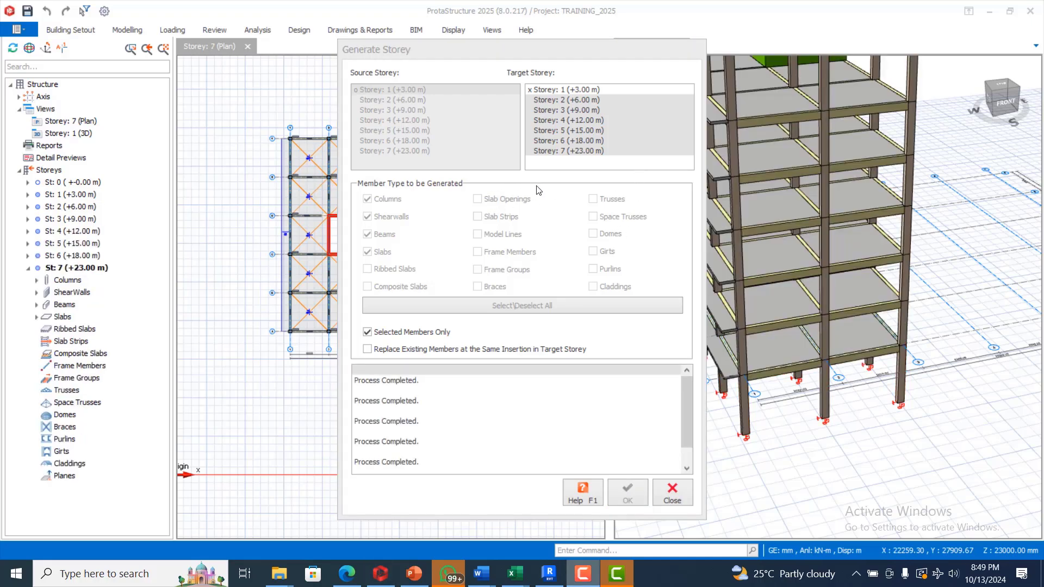
left_click(671, 494)
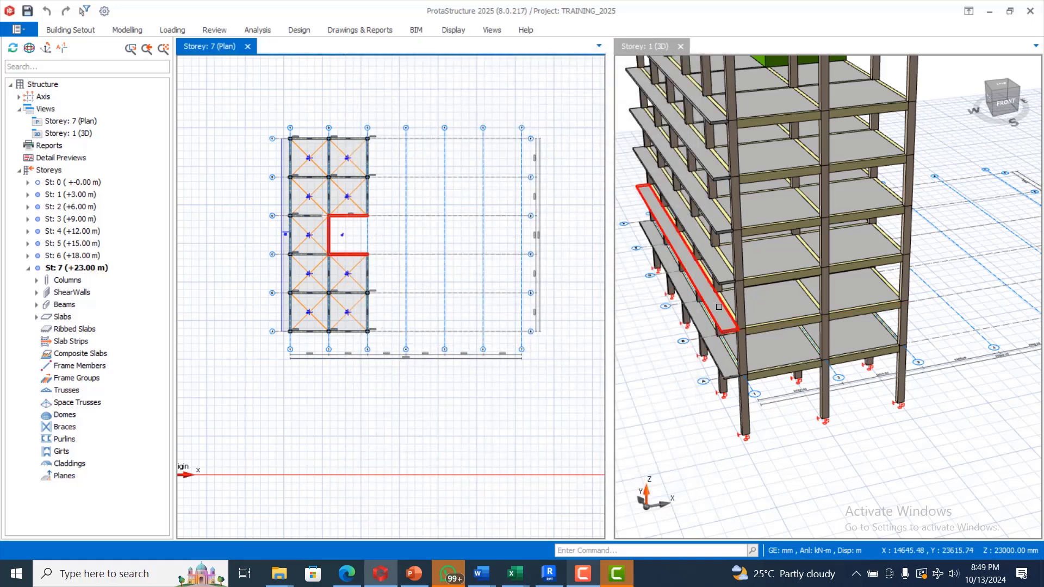
Examine the full multi-storey frame and its stacked cantilever balconies in the 3D view.
scroll(793, 350, "down", 1)
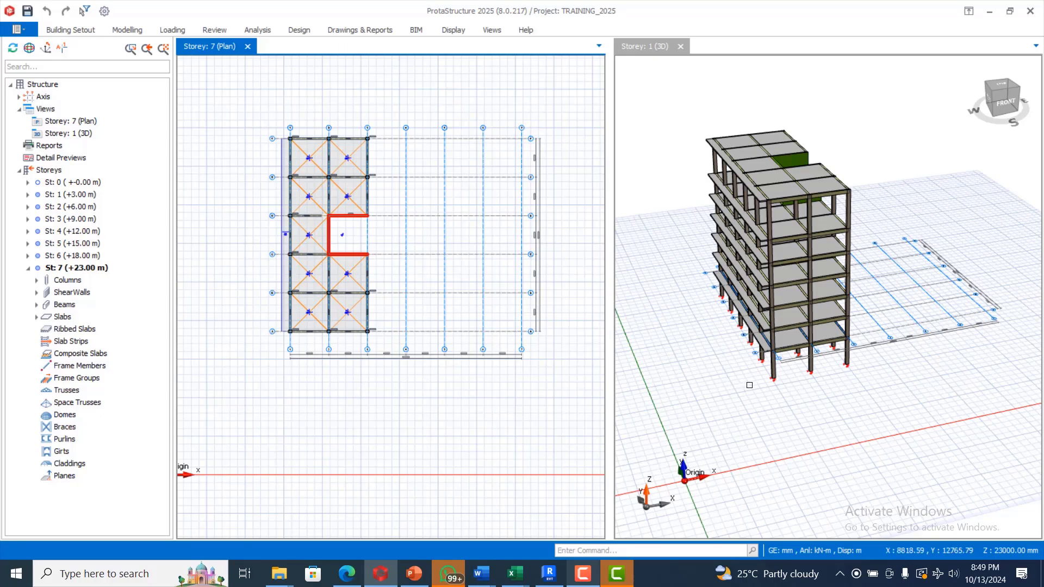
left_click(715, 363)
mouse_move(715, 363)
middle_mouse_down()
mouse_move(669, 337)
mouse_move(645, 352)
mouse_move(631, 311)
mouse_move(645, 378)
mouse_move(688, 278)
middle_mouse_up()
scroll(688, 277, "up", 2)
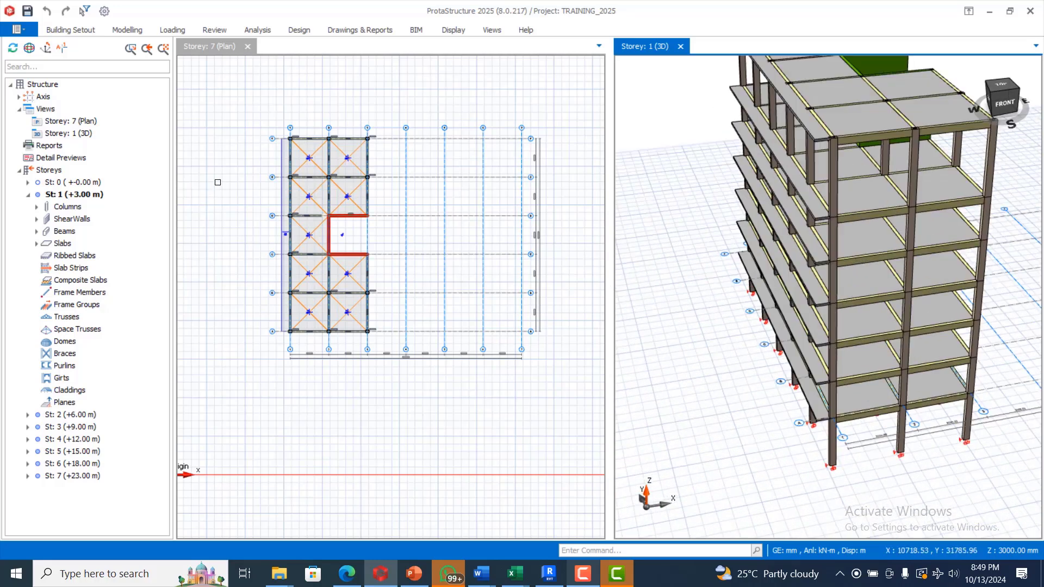
Review the wall load settings for the storey 7 beam on axis F between axes 1 and 2, without inserting a load.
scroll(320, 148, "up", 3)
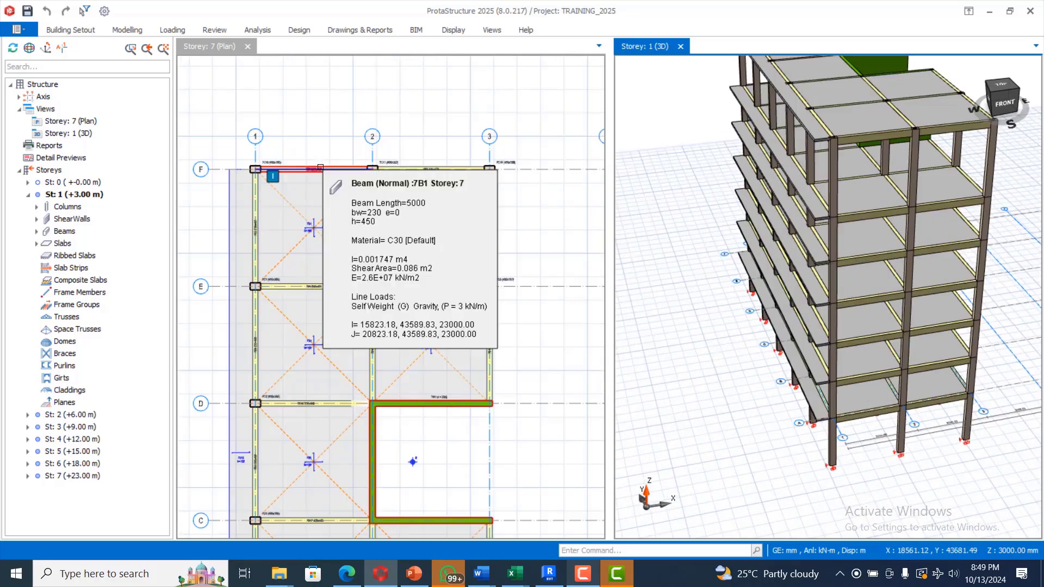
left_click(321, 168)
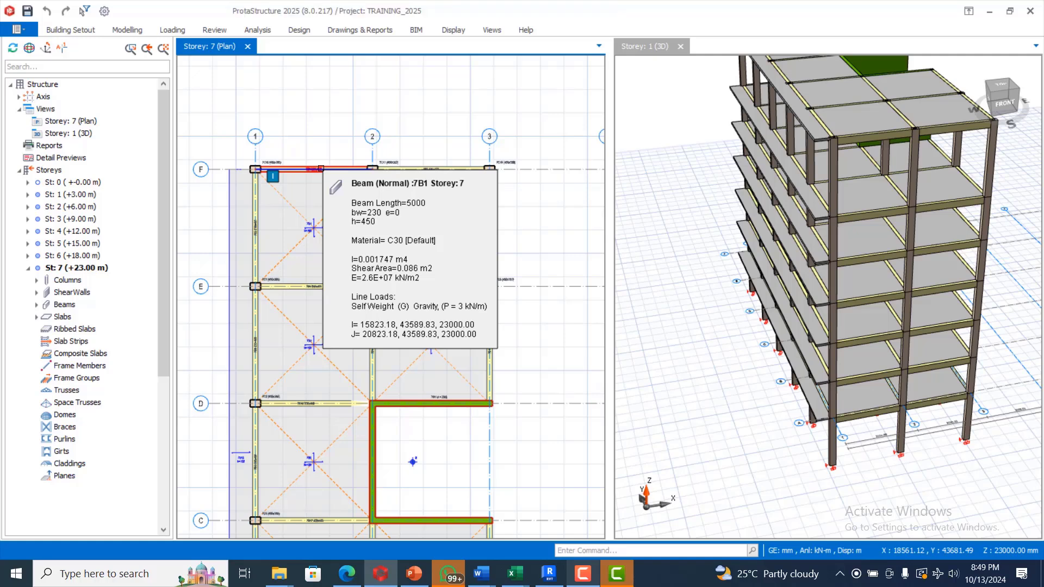
right_click(322, 168)
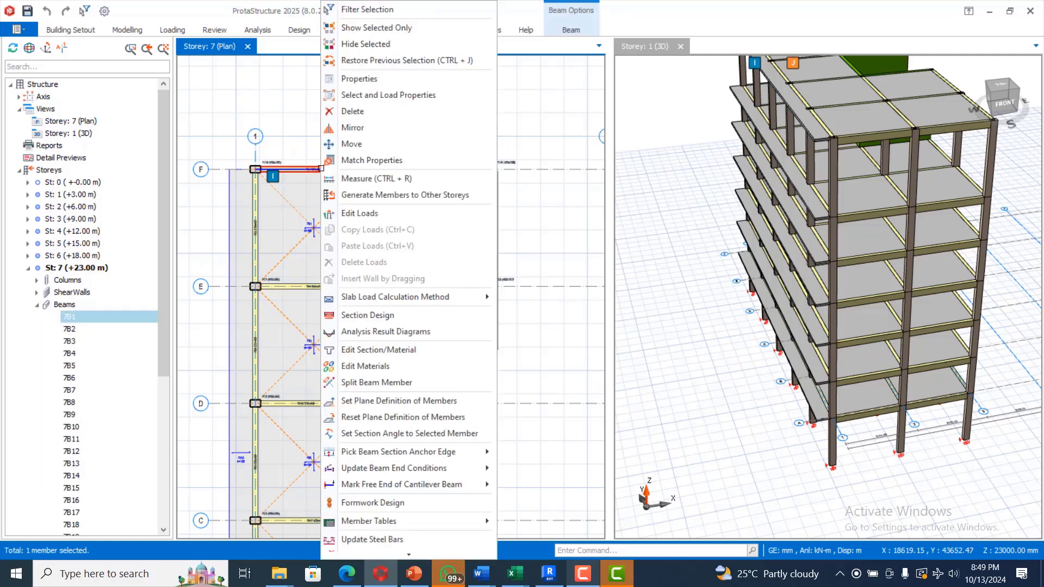
left_click(359, 214)
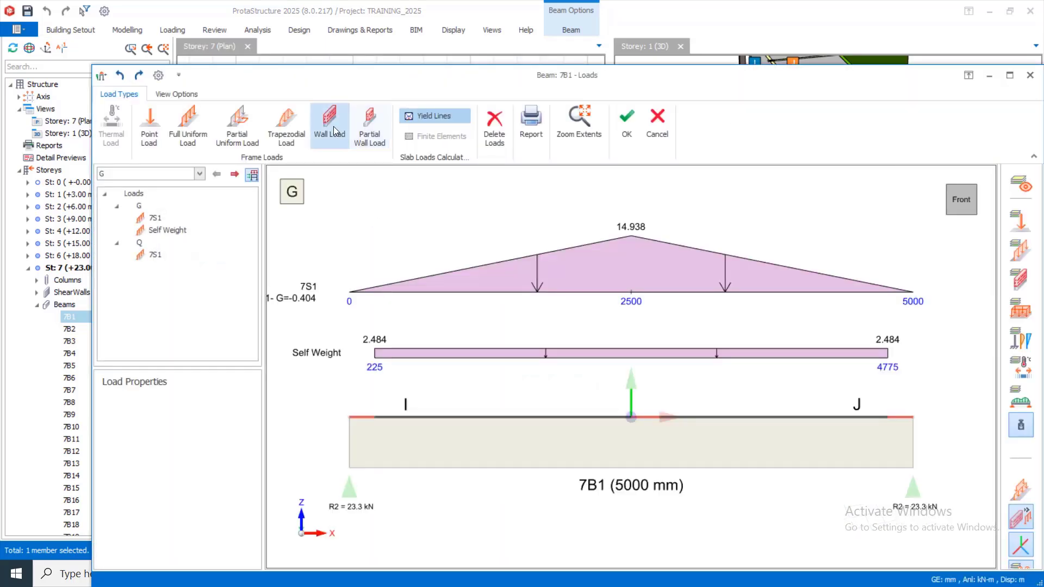
left_click(332, 131)
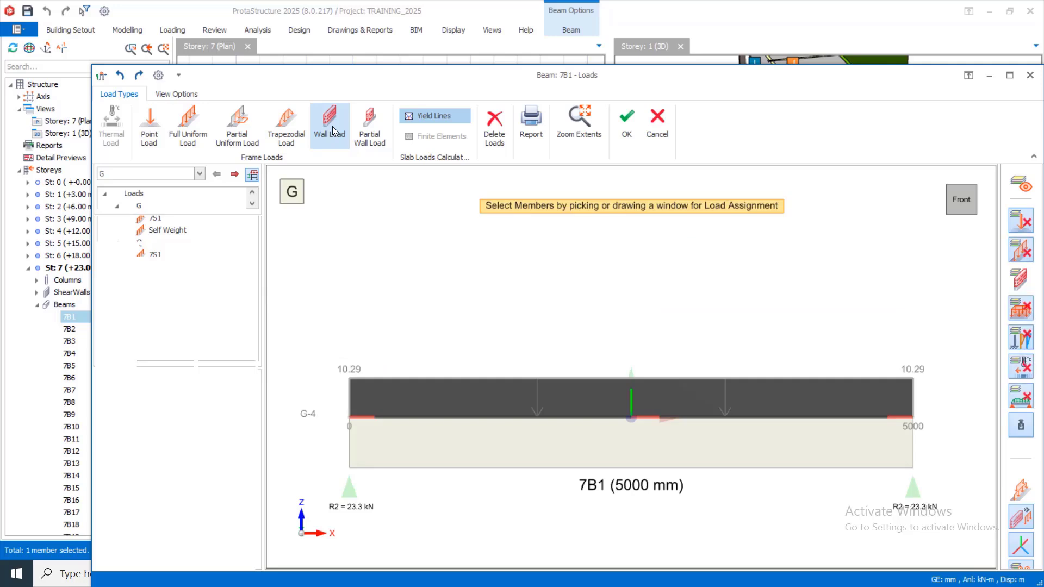
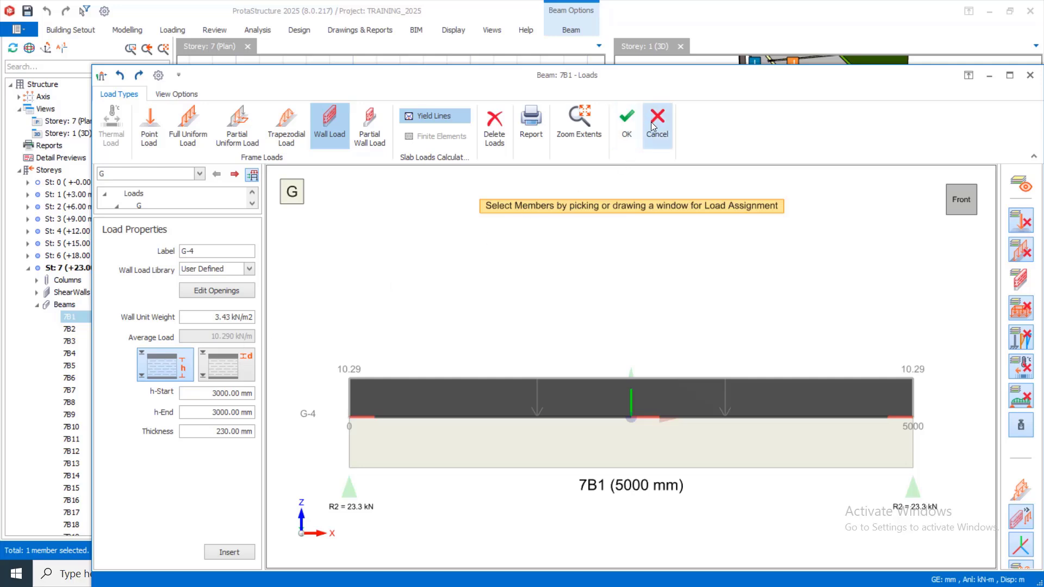
left_click(654, 127)
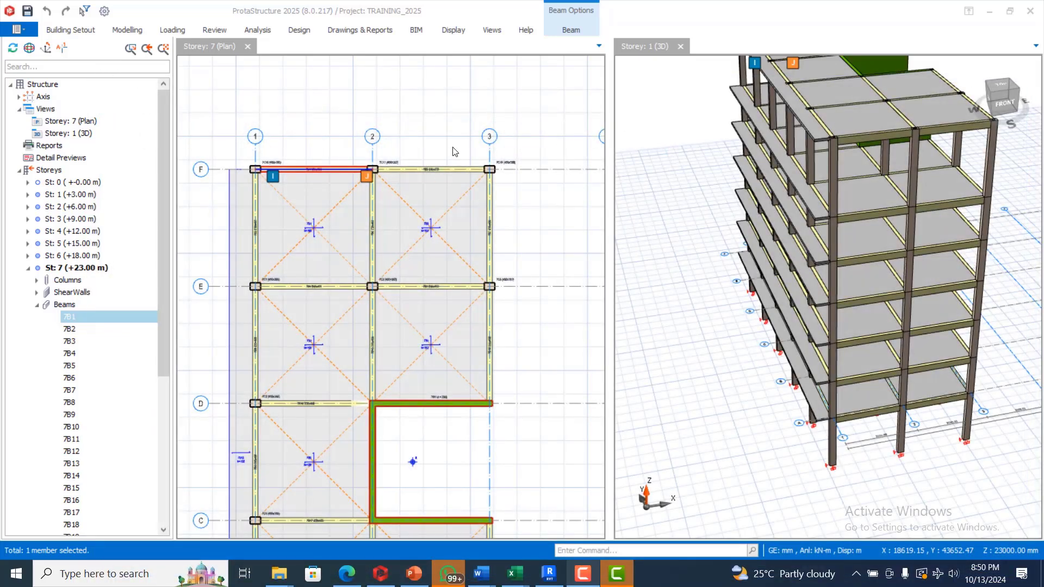
scroll(454, 151, "down", 2)
key("Escape")
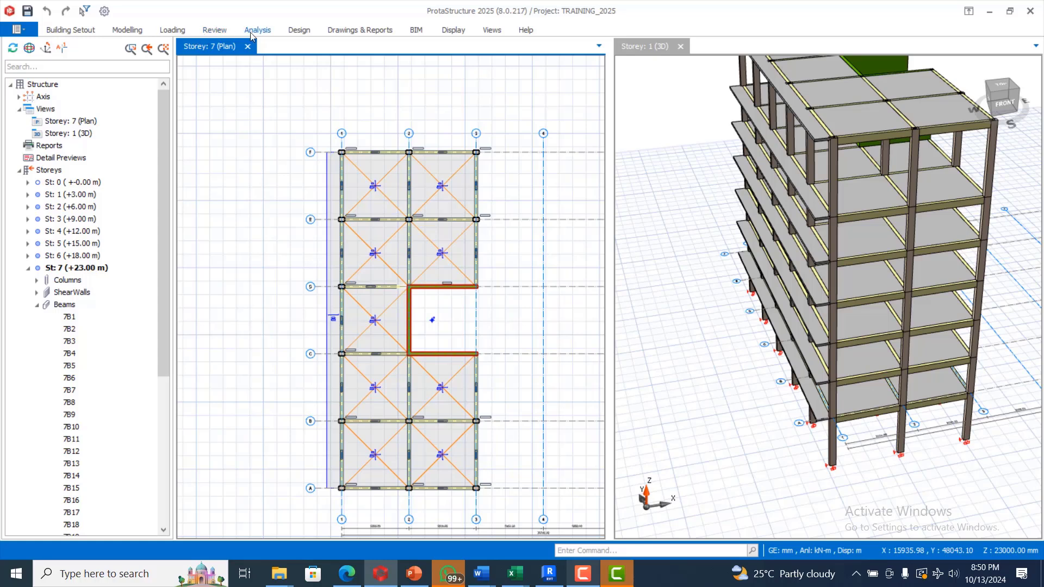
Open the load editor for storey 7 and look at its surface wall load and full uniform frame load tools.
left_click(138, 31)
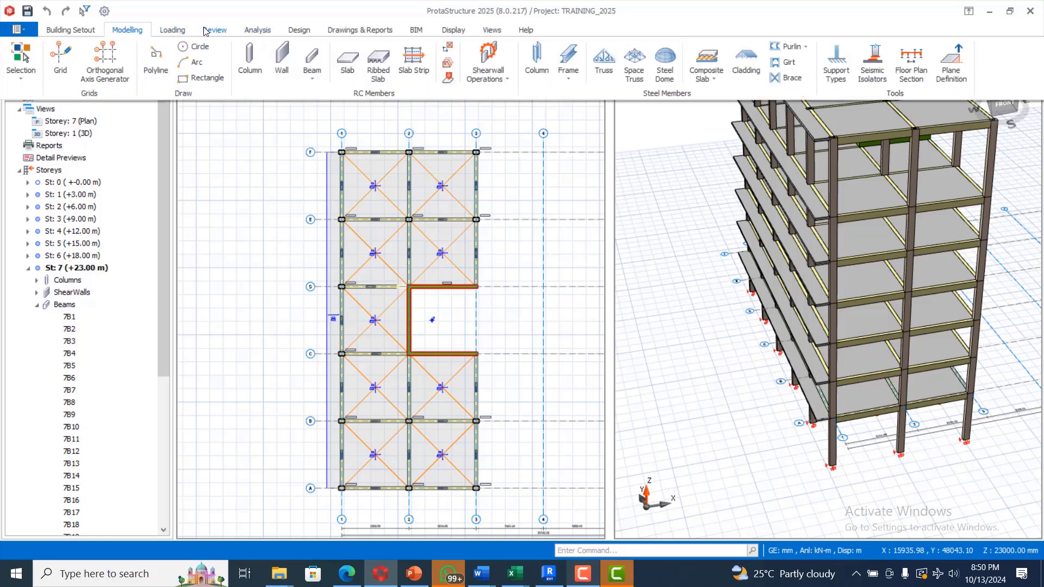
left_click(206, 31)
left_click(172, 31)
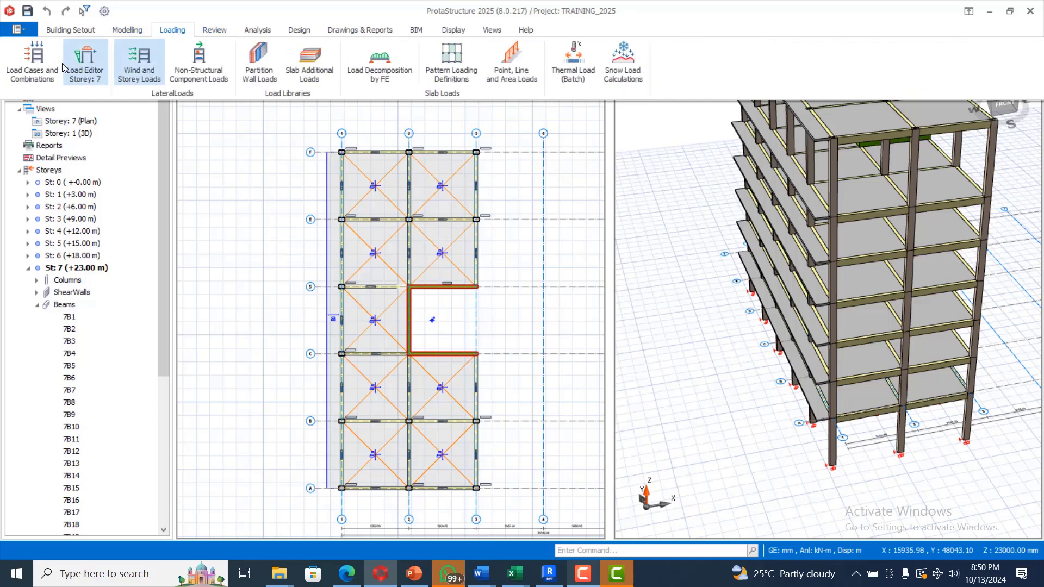
left_click(88, 61)
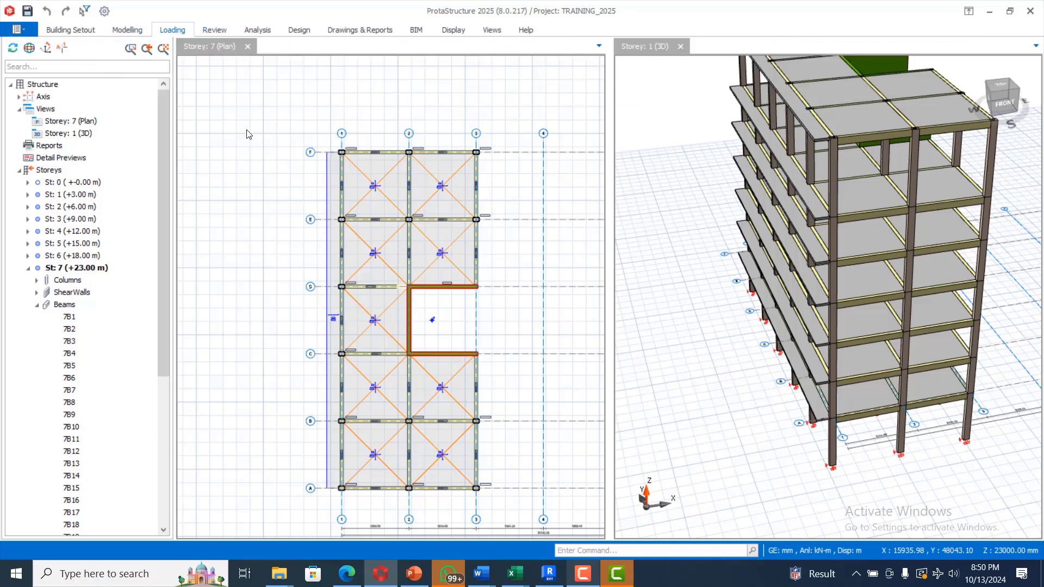
left_click(359, 234)
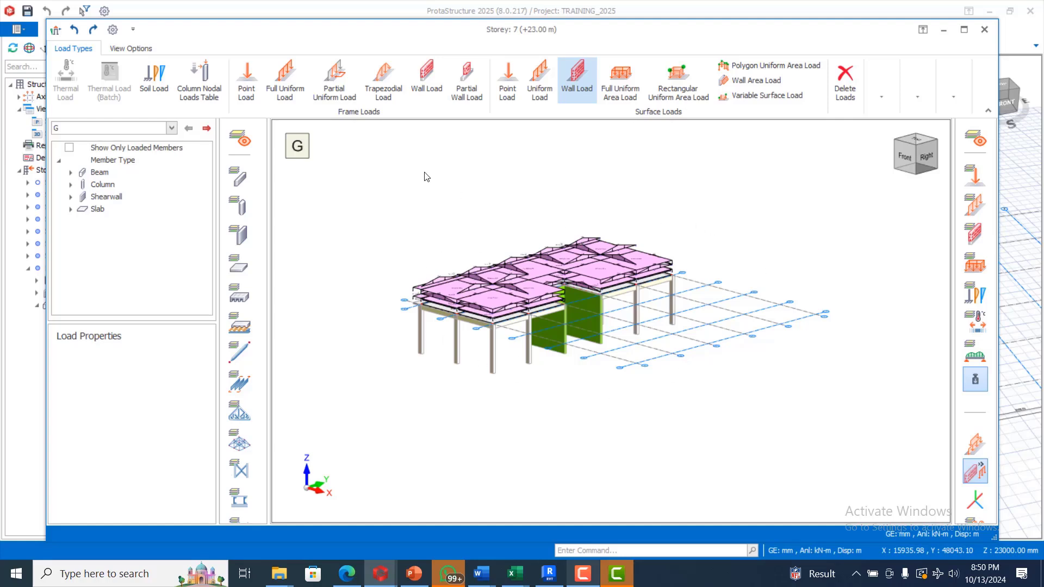
key("Escape")
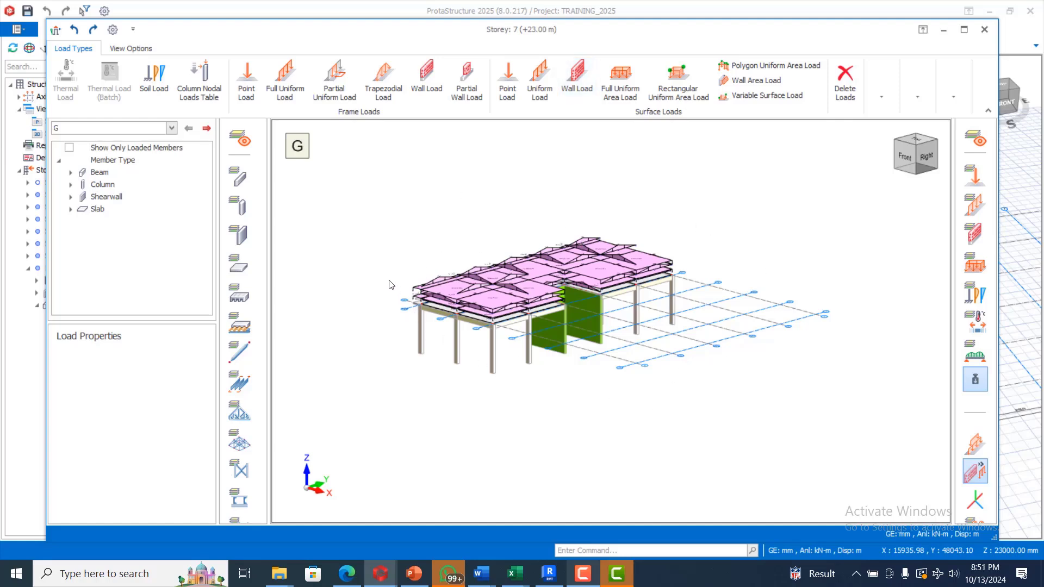
left_click(294, 95)
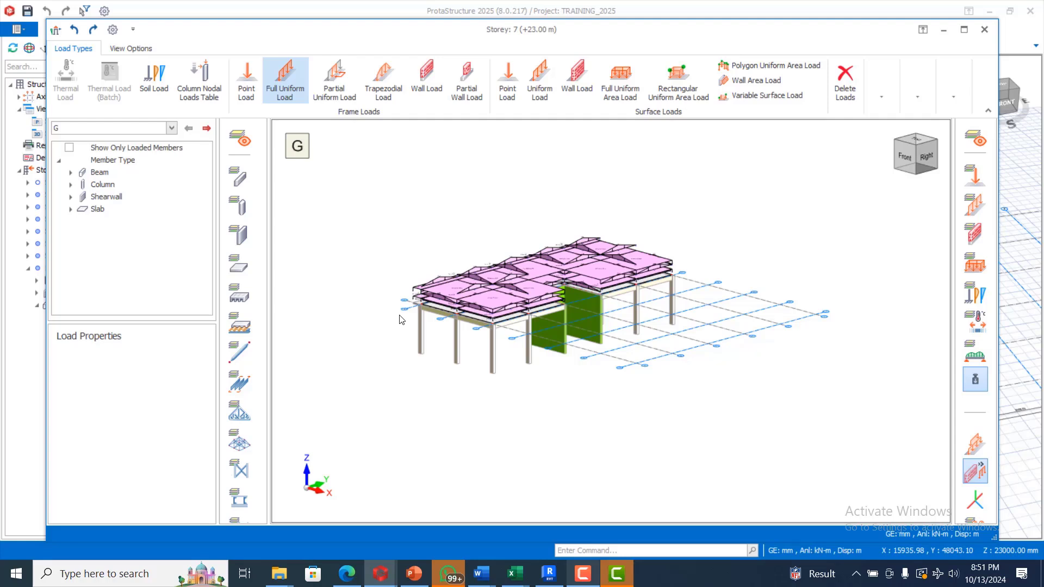
key("Escape")
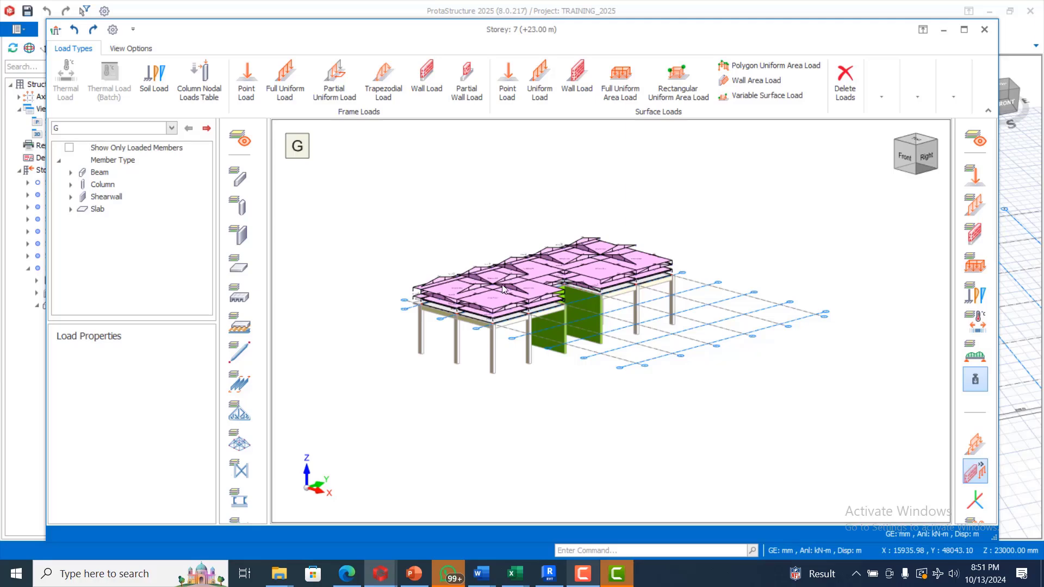
Try to assign a 3.43 kN/m2 wall load, 3000 mm high and 230 mm thick, to all storey 7 beams and save it.
scroll(505, 302, "up", 8)
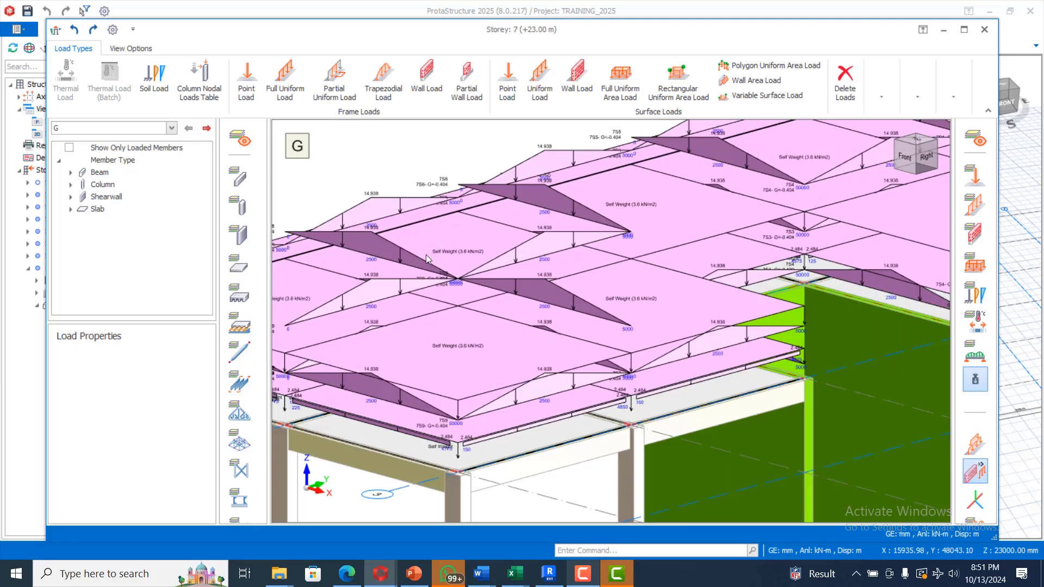
scroll(513, 208, "down", 6)
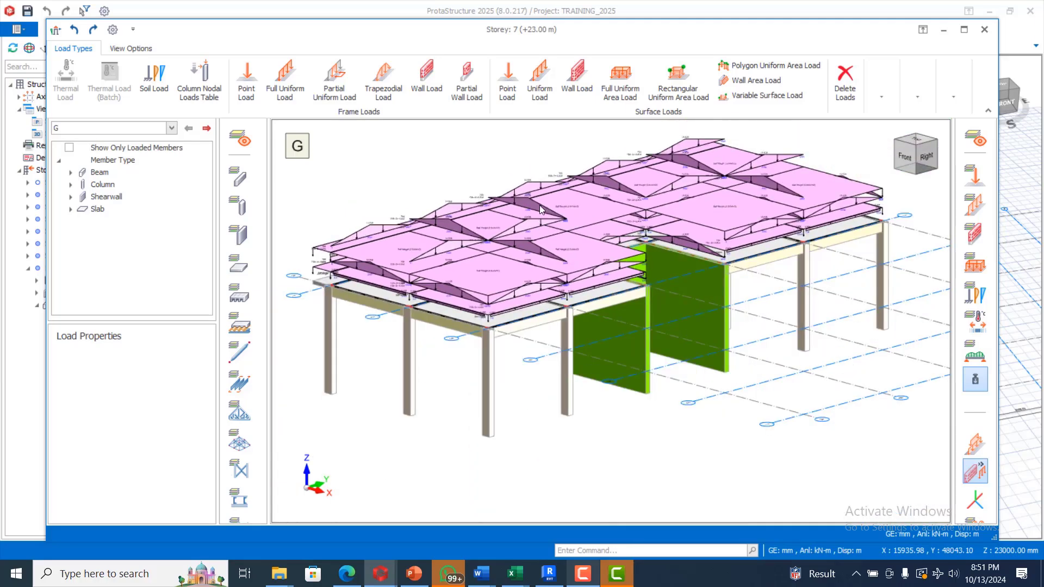
left_click(333, 80)
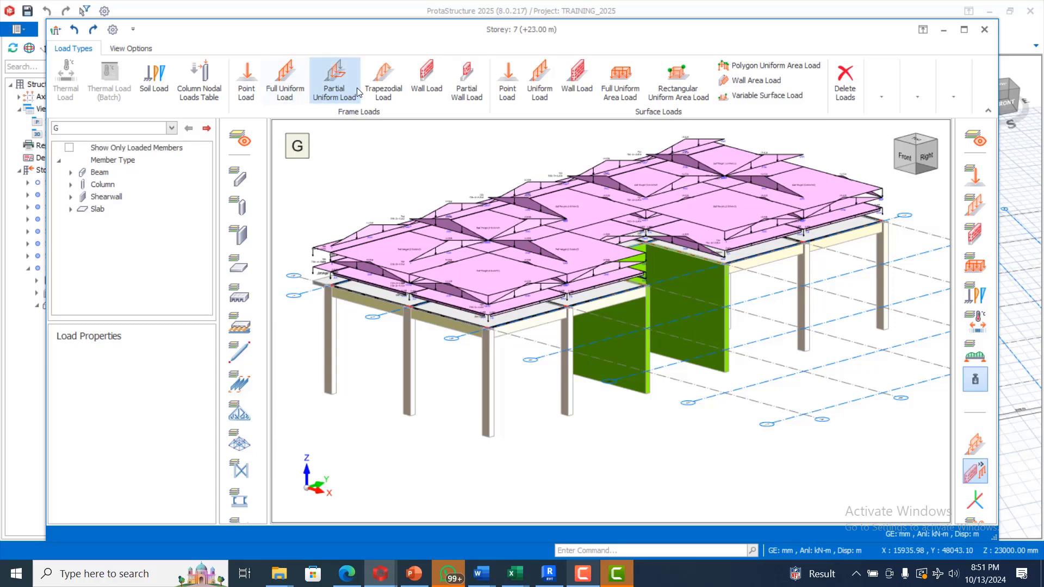
left_click(424, 80)
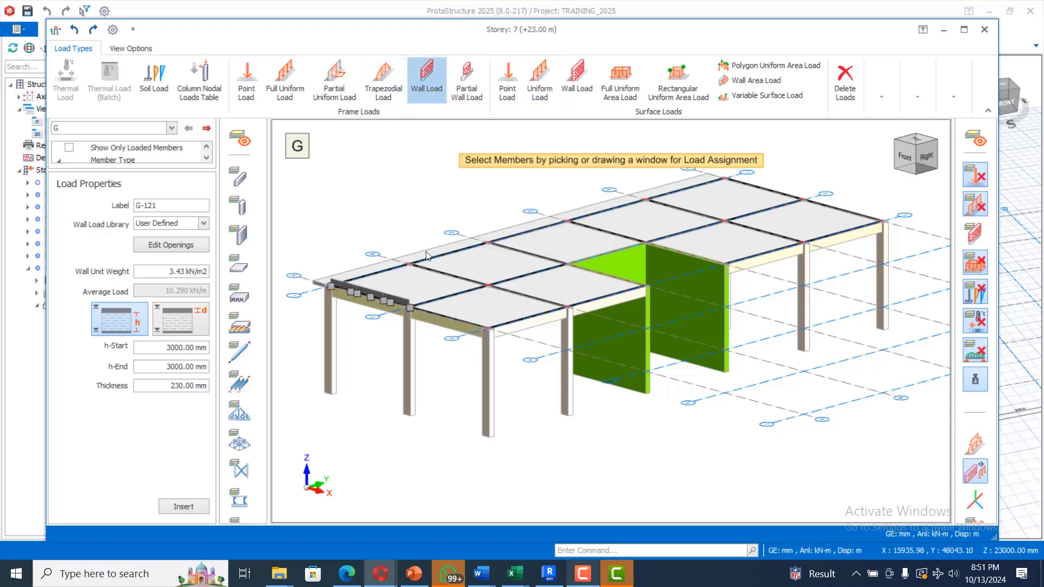
scroll(464, 237, "down", 5)
scroll(440, 250, "up", 2)
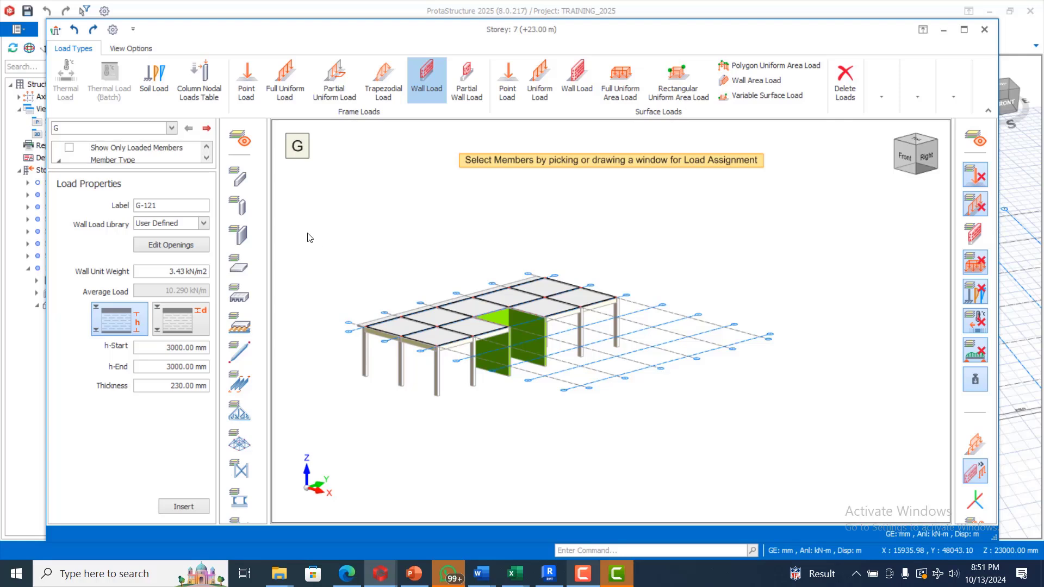
left_click_drag(303, 224, 687, 398)
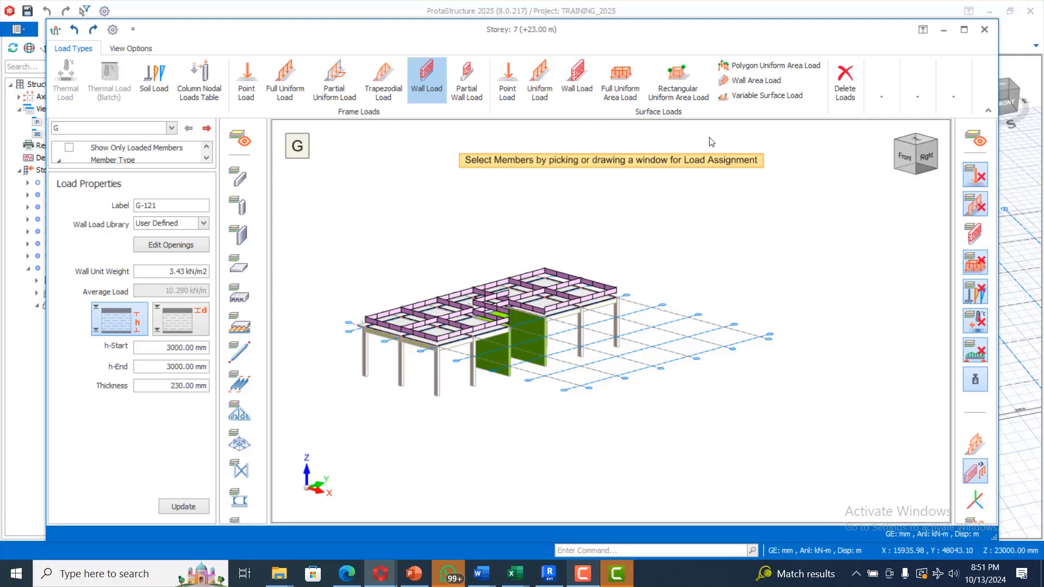
left_click(844, 82)
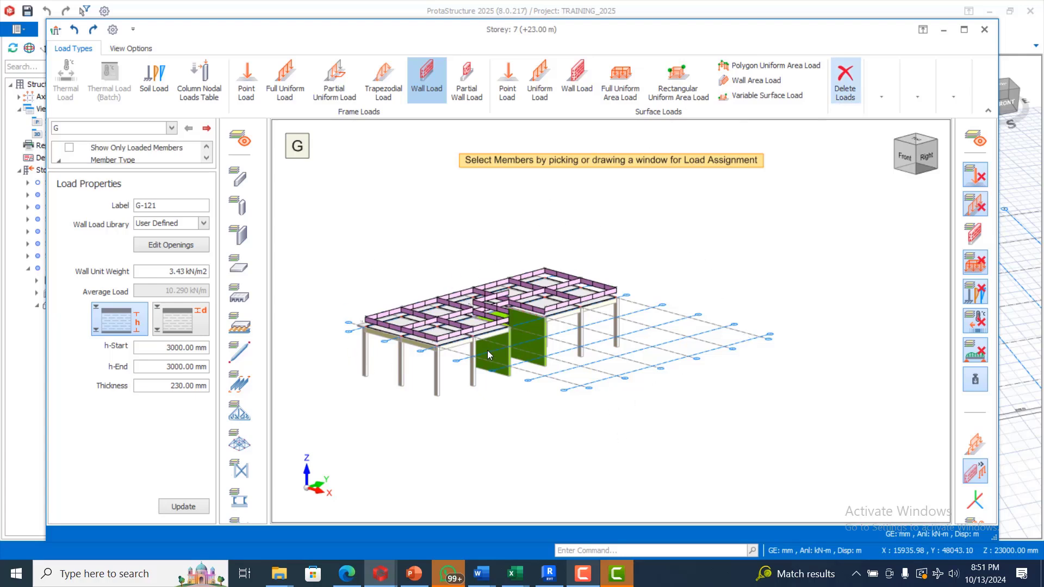
left_click(984, 31)
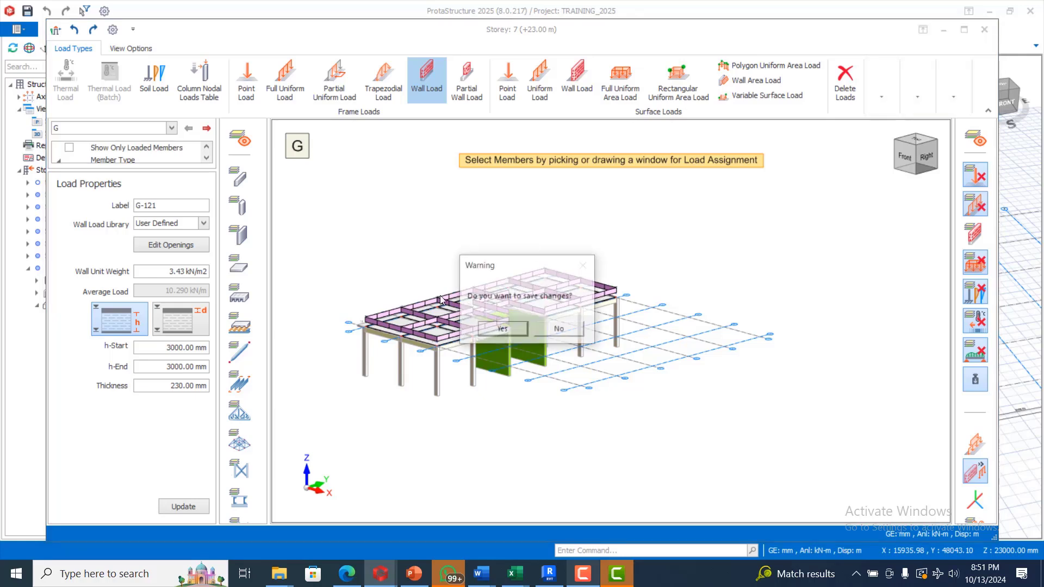
left_click(503, 330)
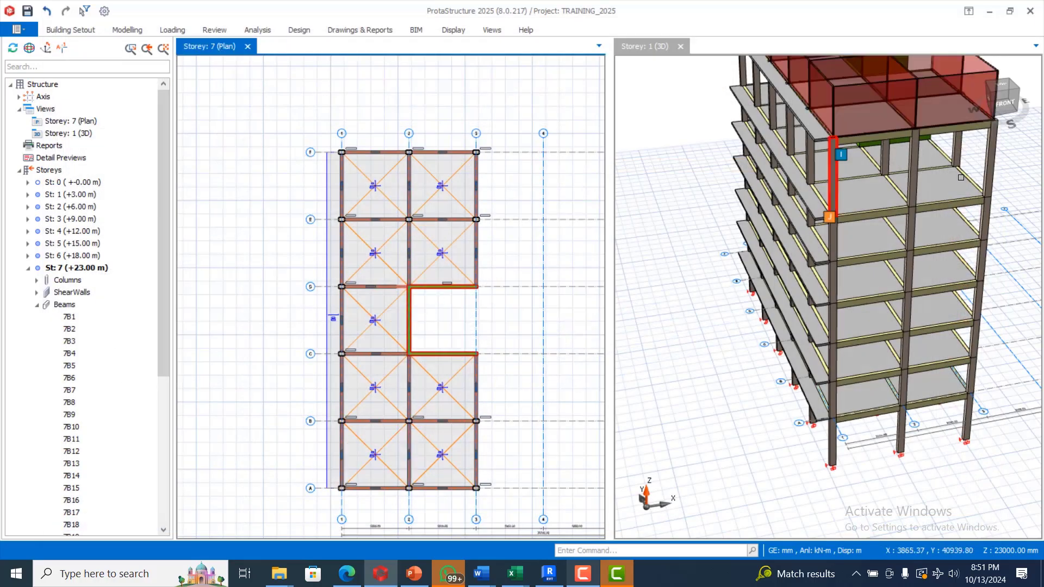
Check the storey 7 wall loads in the 3D view and undo their assignment.
scroll(960, 177, "down", 4)
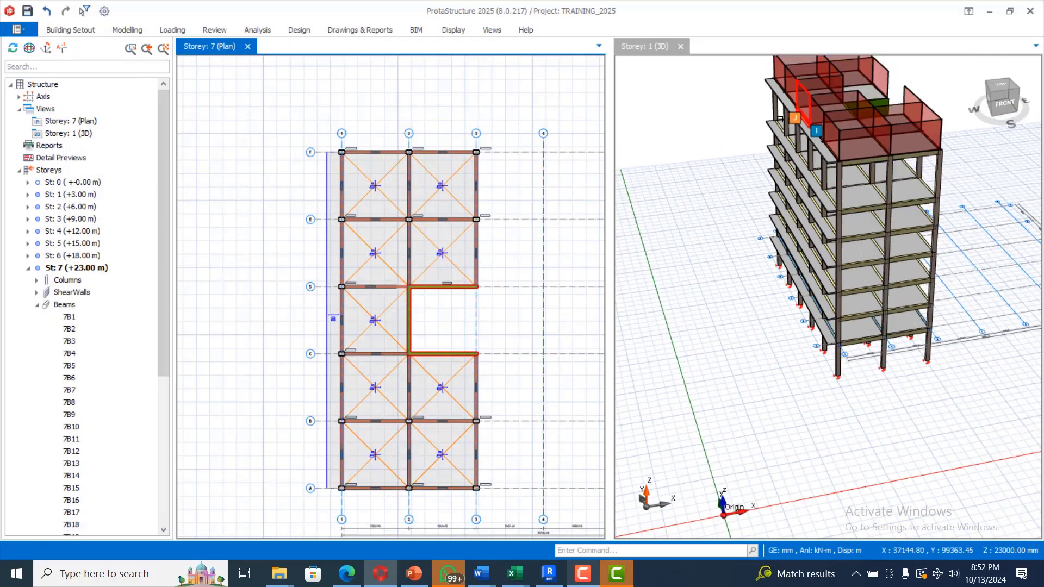
scroll(780, 118, "down", 2)
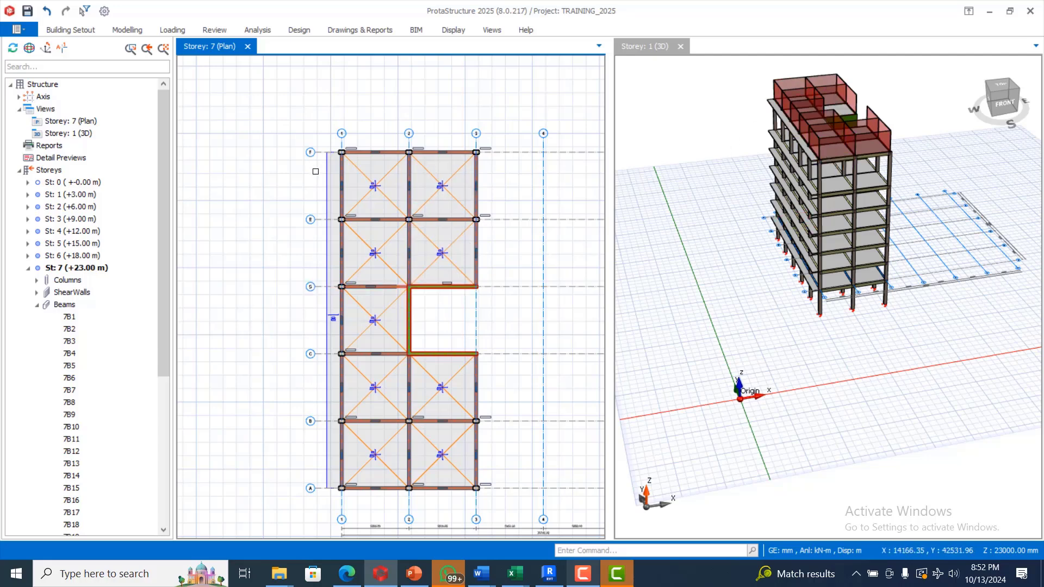
scroll(315, 171, "down", 1)
left_click_drag(326, 132, 361, 106)
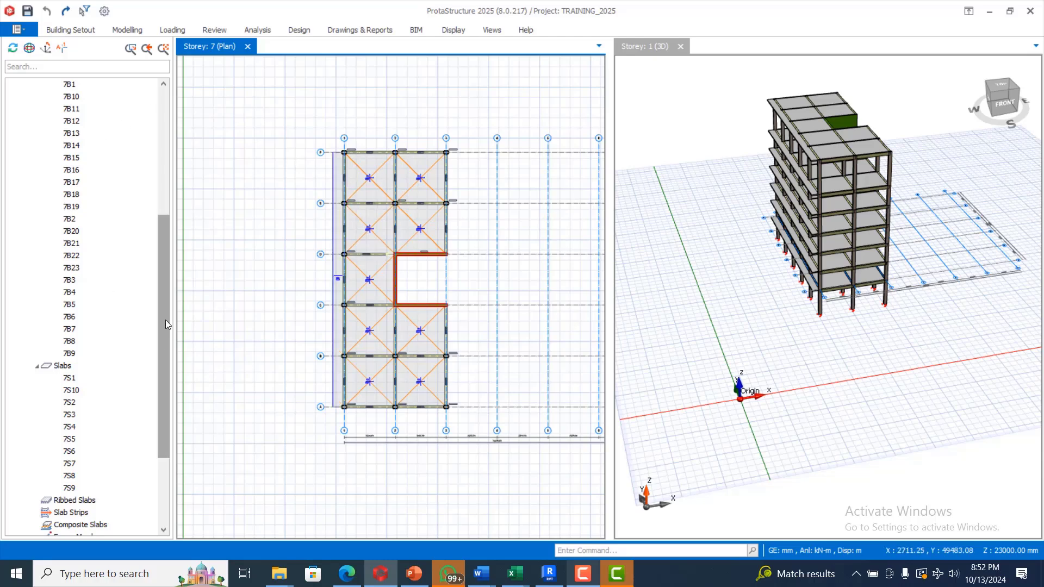
Make storey 1 the active storey and show its plan.
left_click_drag(165, 320, 165, 194)
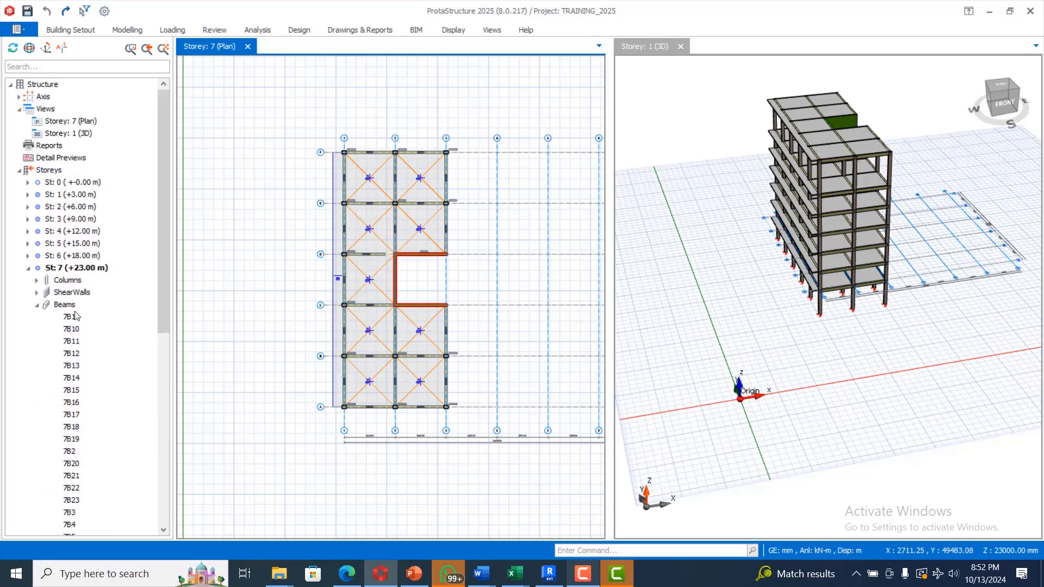
left_click(52, 195)
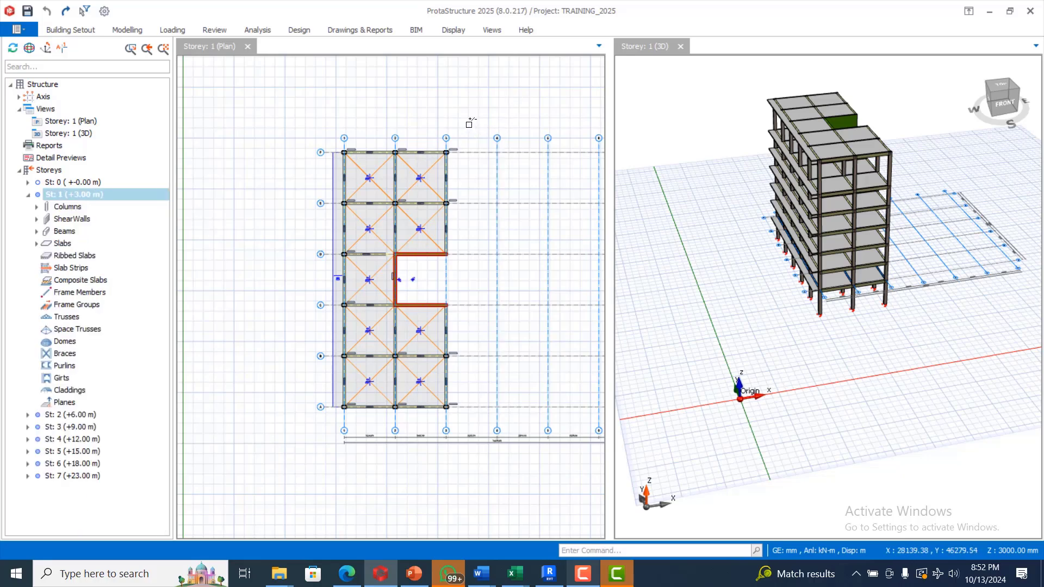
left_click(440, 164)
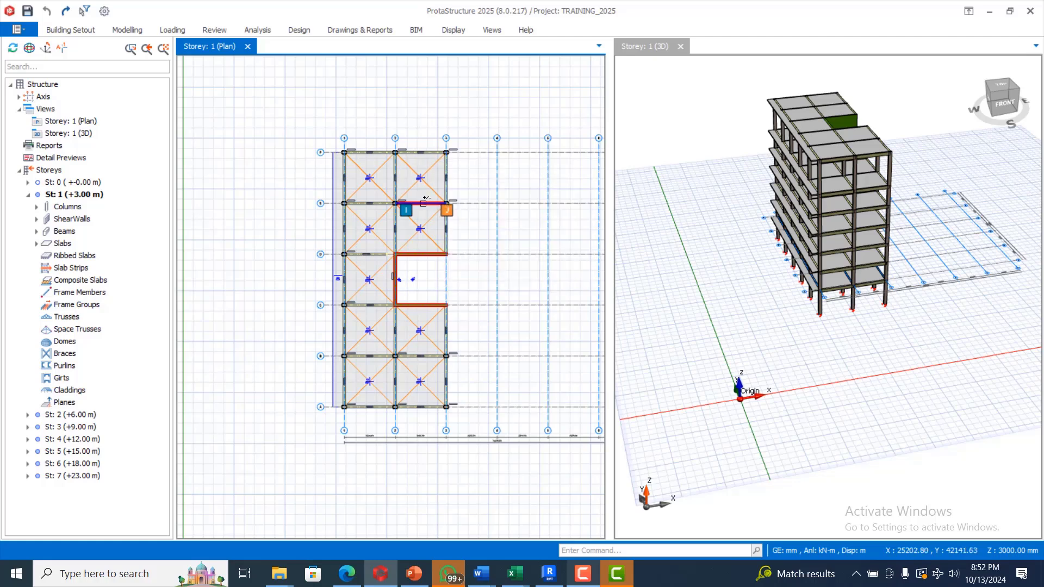
mouse_move(422, 201)
scroll(405, 194, "up", 2)
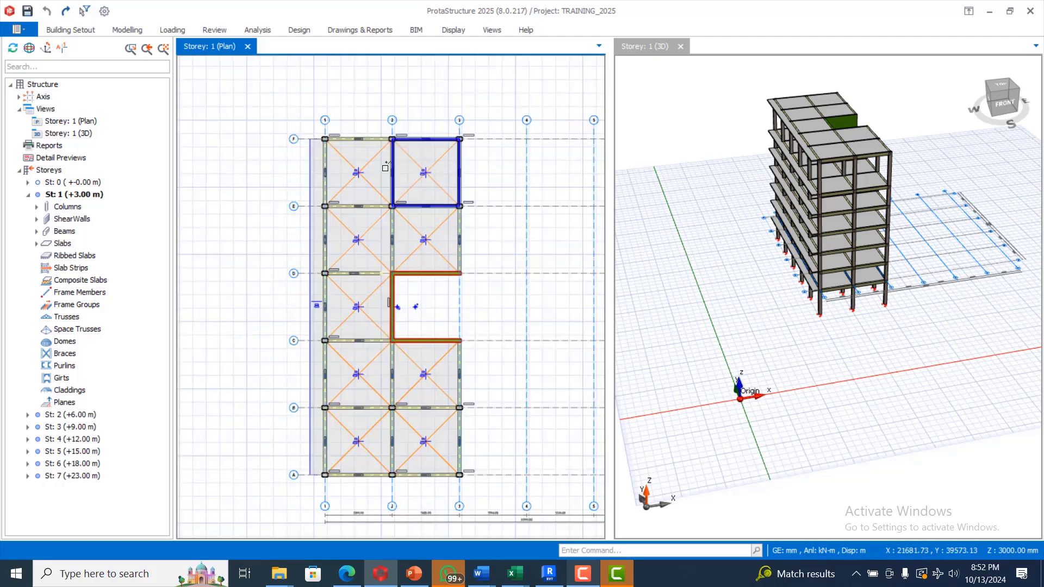
scroll(351, 131, "down", 1)
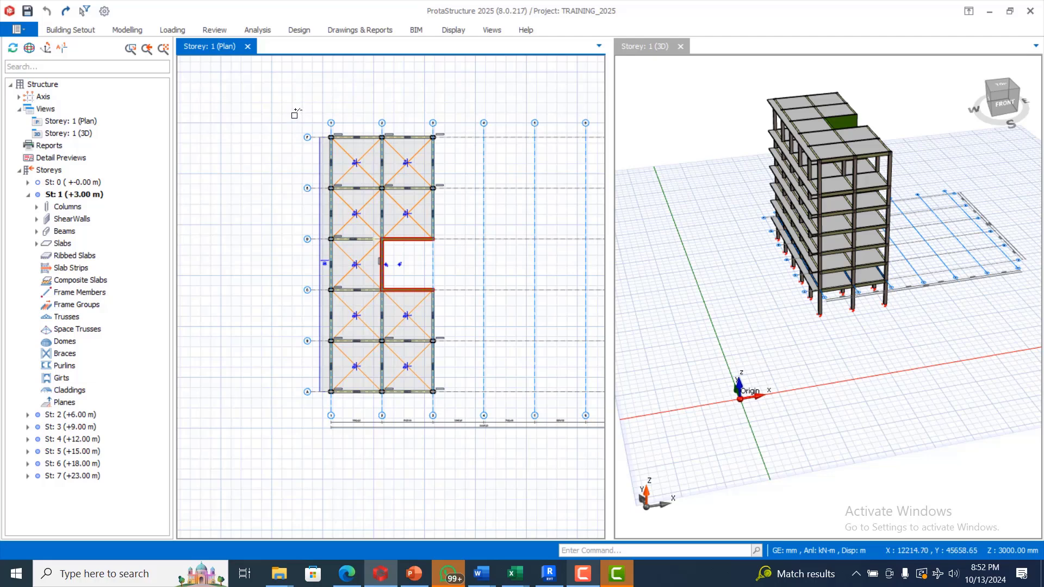
Assign a 3.43 kN/m2 wall load, 3000 mm high and 230 mm thick, to all storey 1 beams in the load editor and save the changes.
left_click(174, 30)
left_click(81, 73)
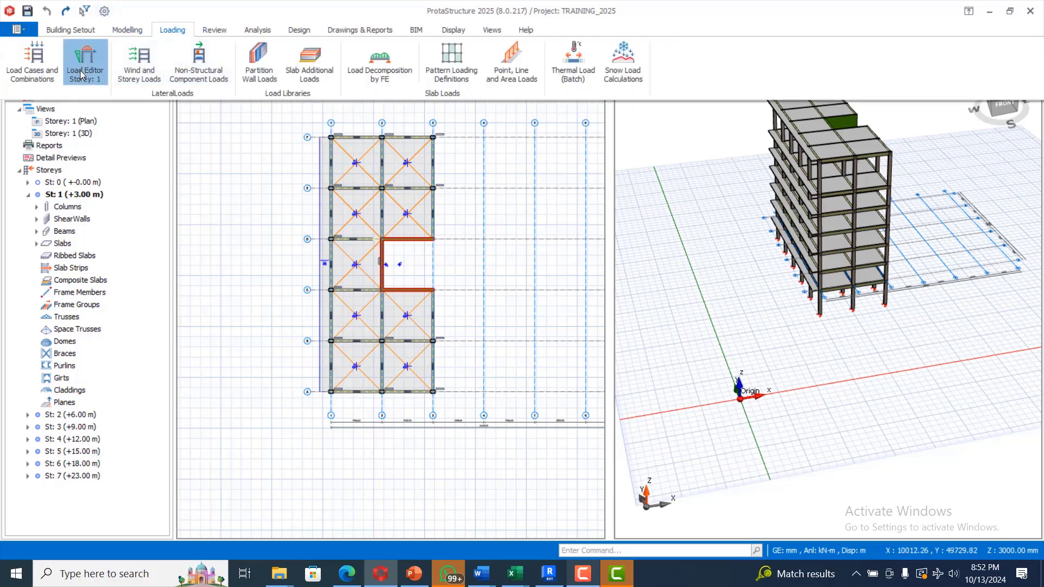
left_click(242, 120)
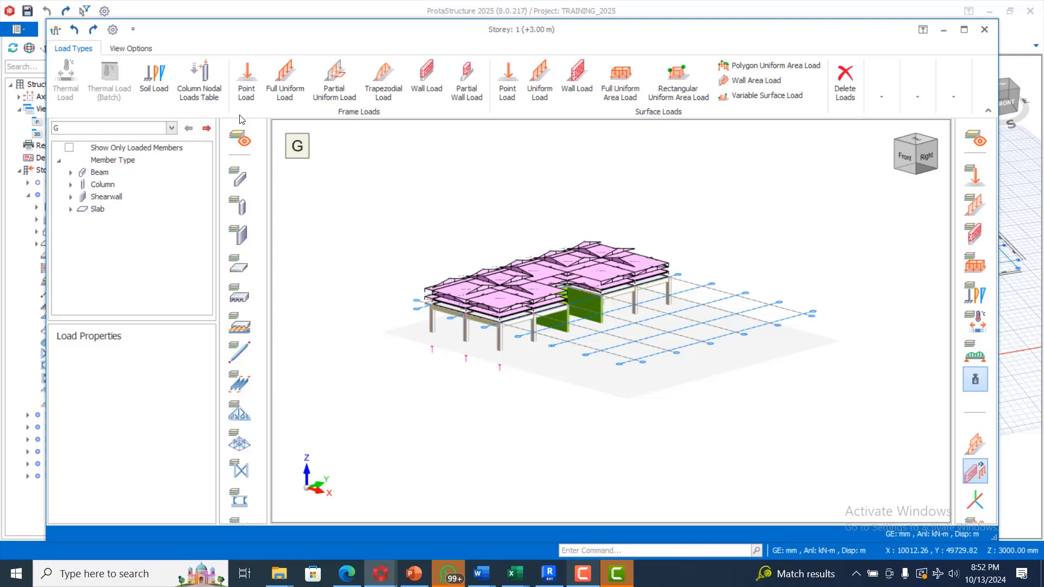
left_click(432, 74)
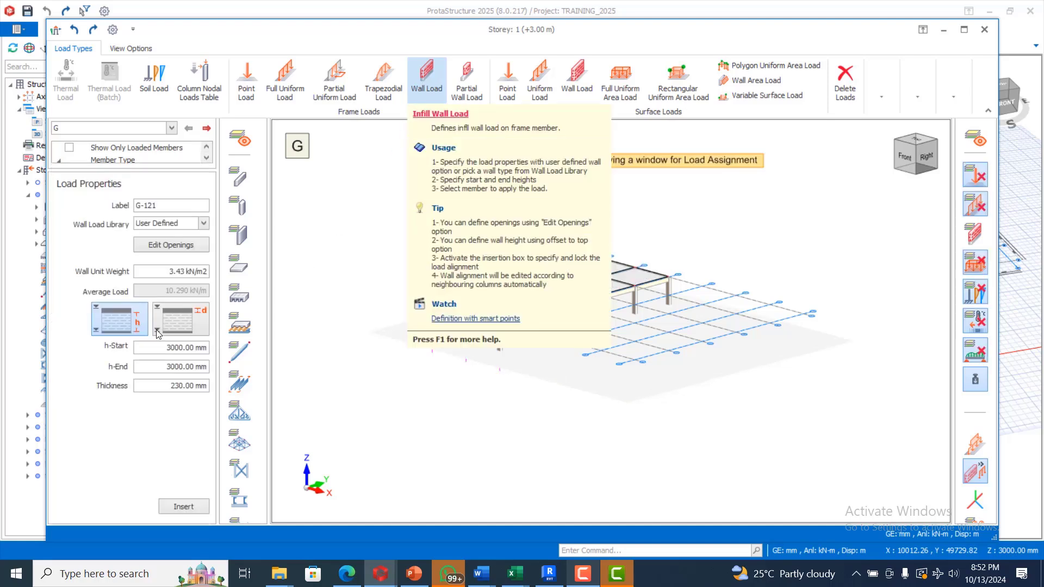
left_click_drag(383, 200, 720, 369)
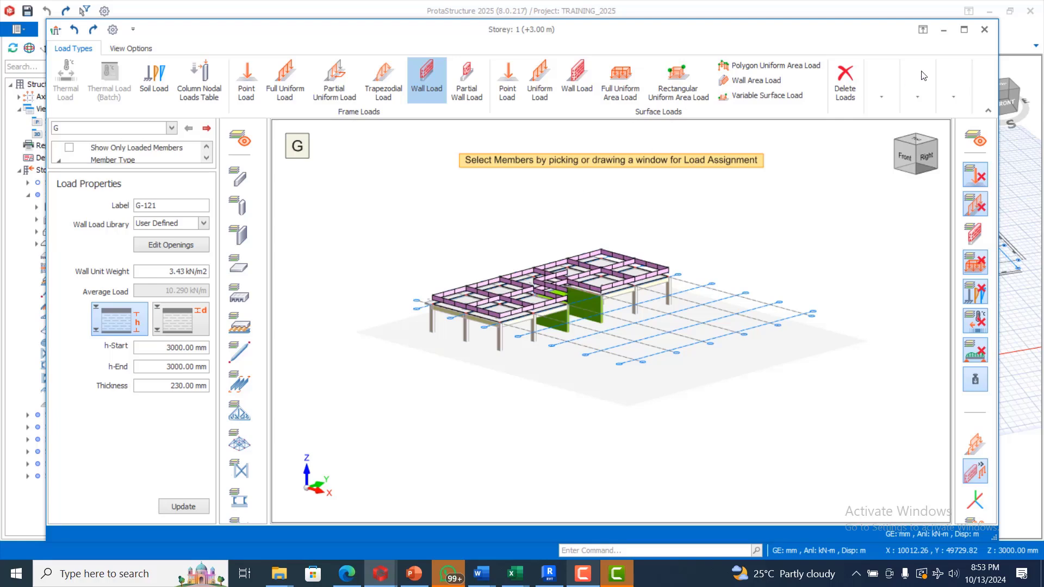
left_click(984, 29)
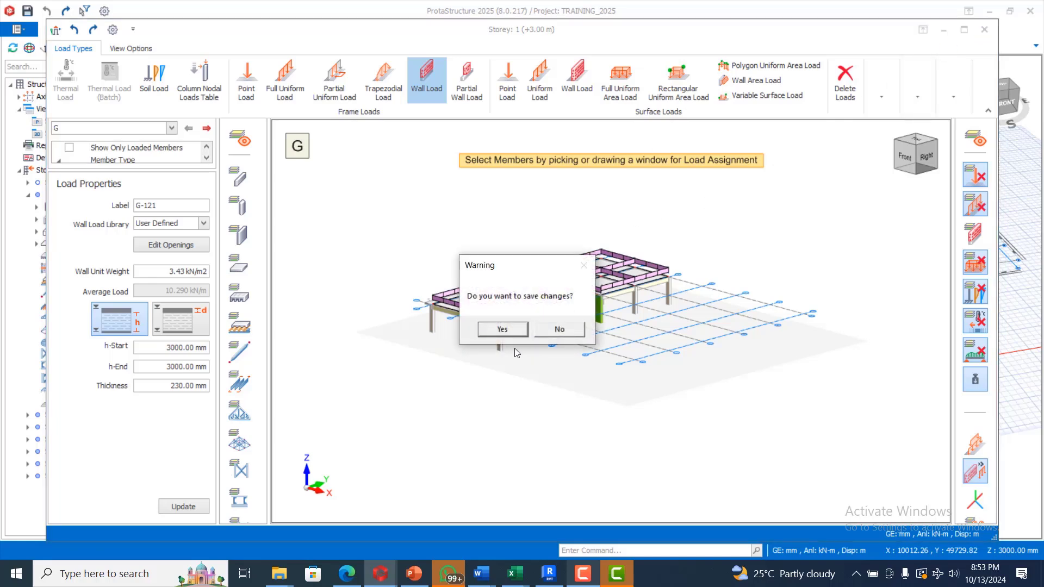
left_click(503, 329)
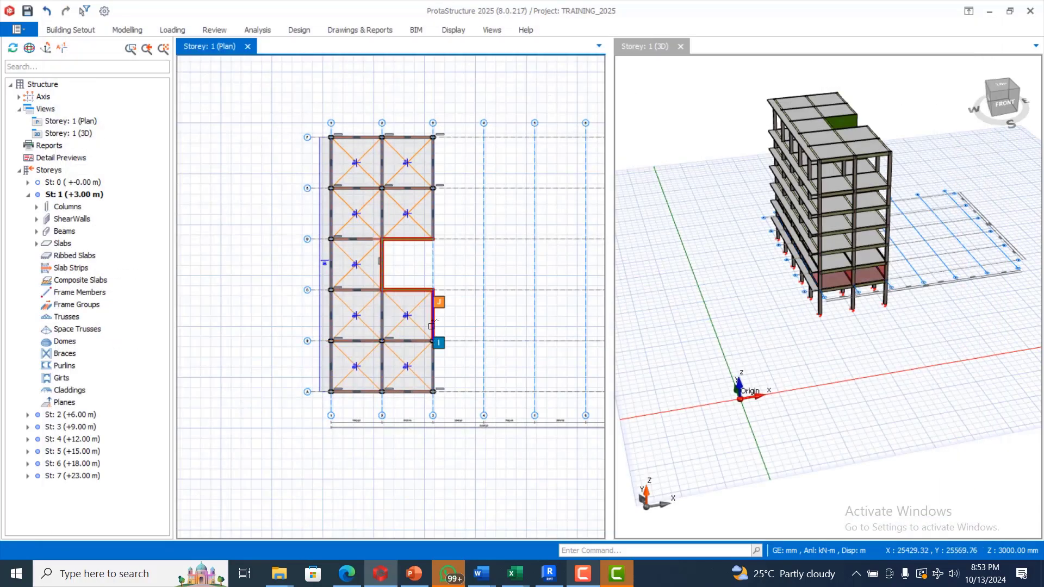
Examine the wall loads on the storey 1 beams in the 3D view and the plan.
scroll(835, 287, "up", 5)
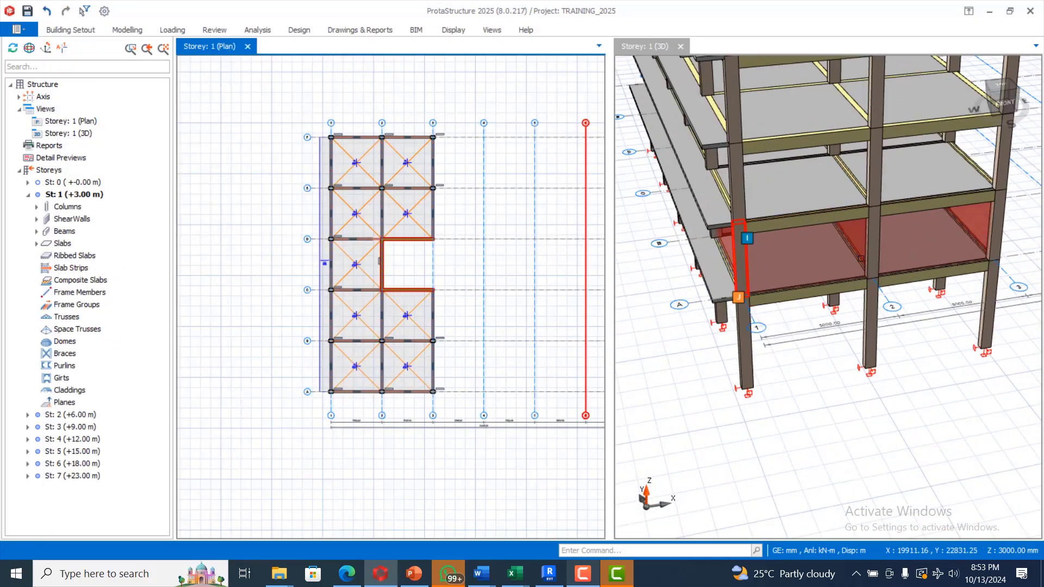
scroll(910, 243, "down", 4)
scroll(837, 324, "up", 2)
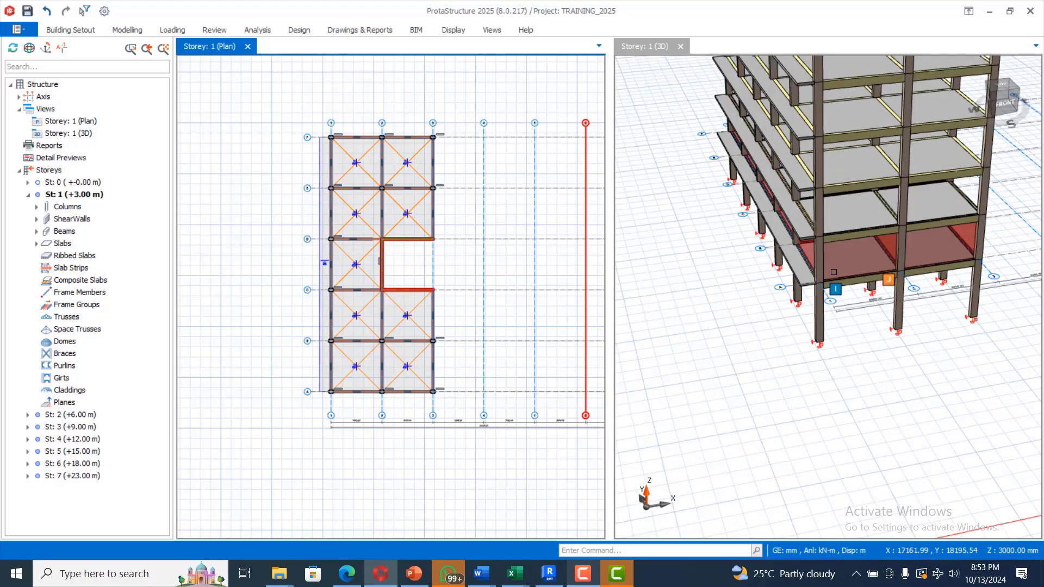
mouse_move(751, 358)
middle_mouse_down()
mouse_move(783, 345)
mouse_move(750, 348)
mouse_move(759, 335)
mouse_move(745, 319)
mouse_move(699, 334)
mouse_move(699, 344)
middle_mouse_up()
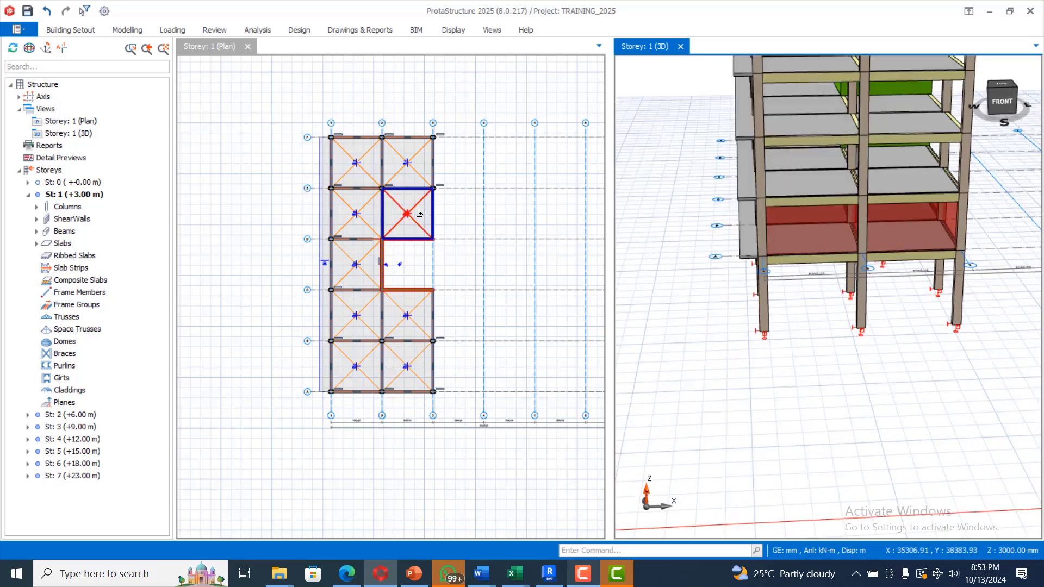
scroll(389, 100, "up", 3)
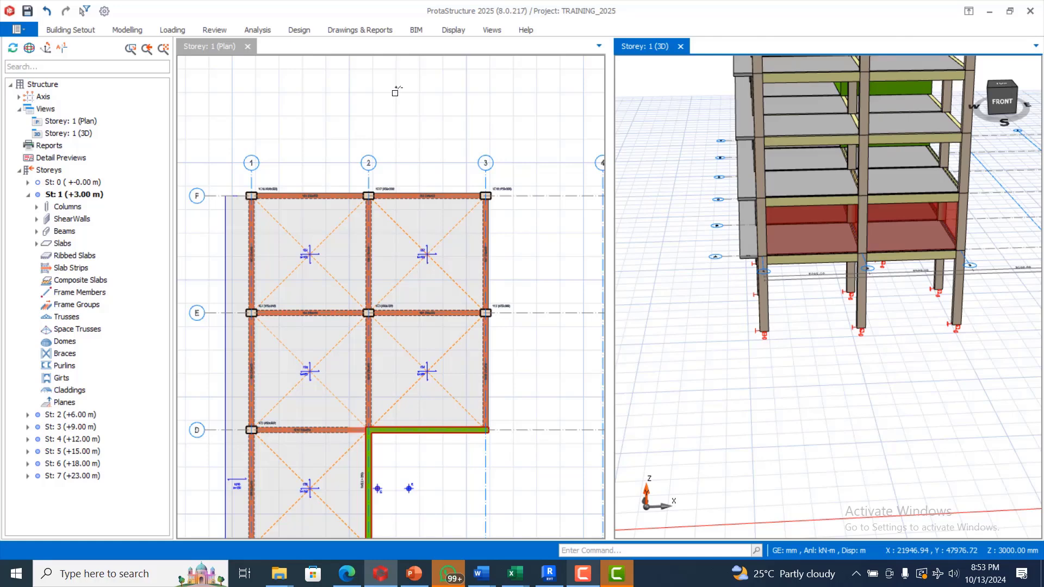
scroll(395, 91, "down", 3)
scroll(430, 85, "up", 1)
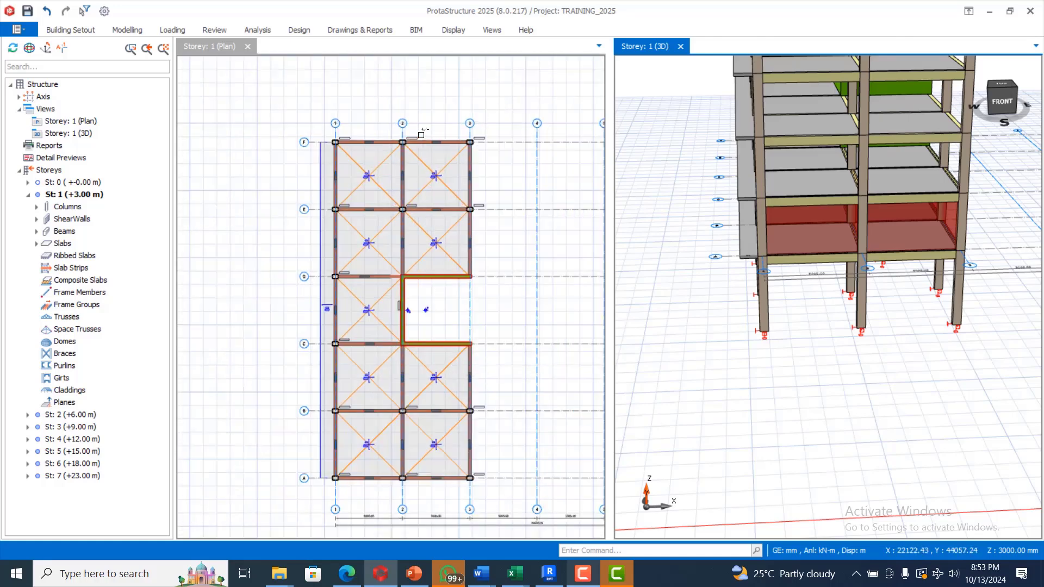
scroll(422, 132, "down", 4)
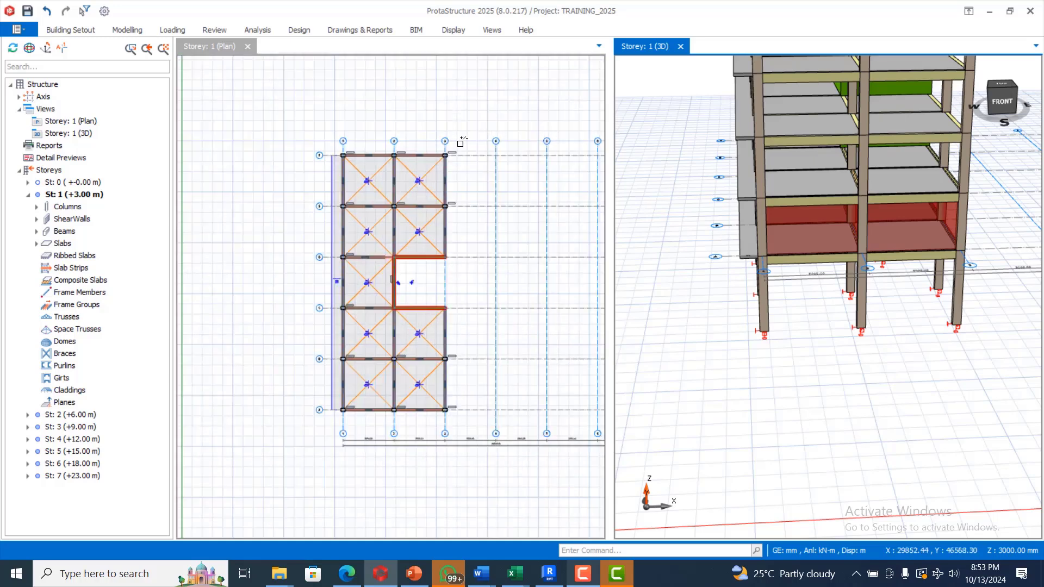
scroll(362, 139, "down", 1)
scroll(503, 183, "up", 1)
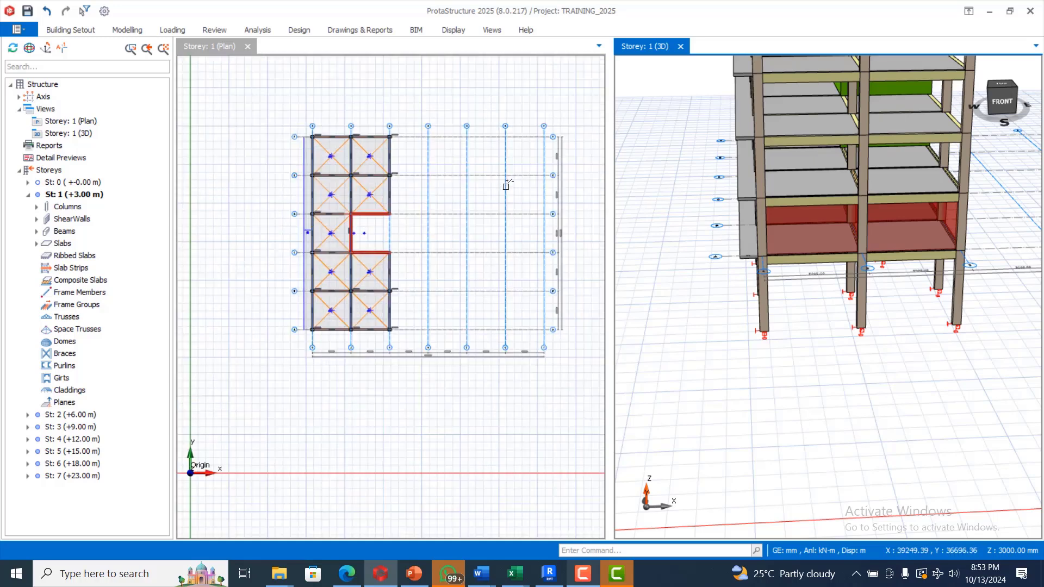
left_click(117, 29)
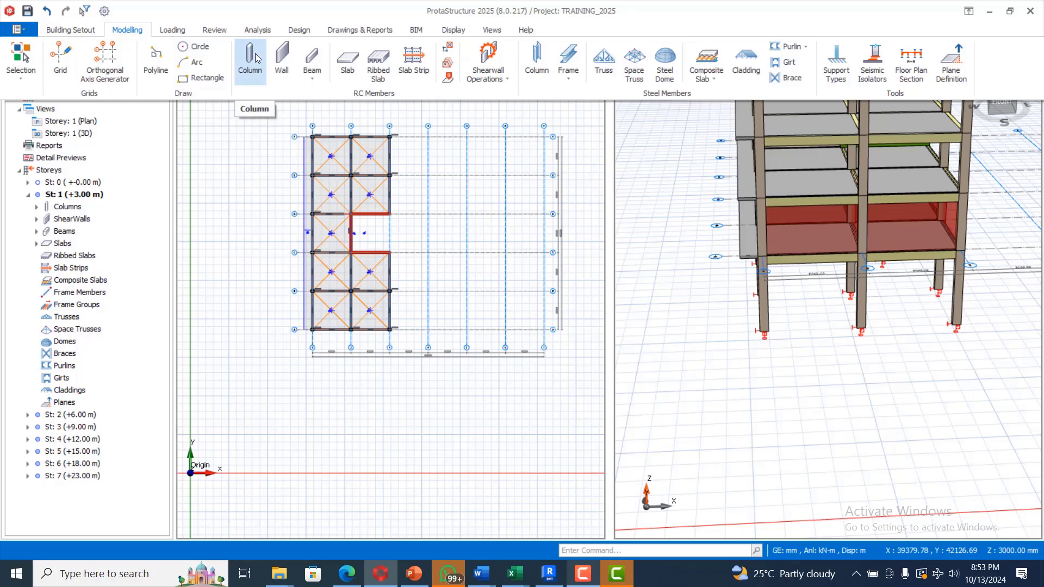
left_click(249, 65)
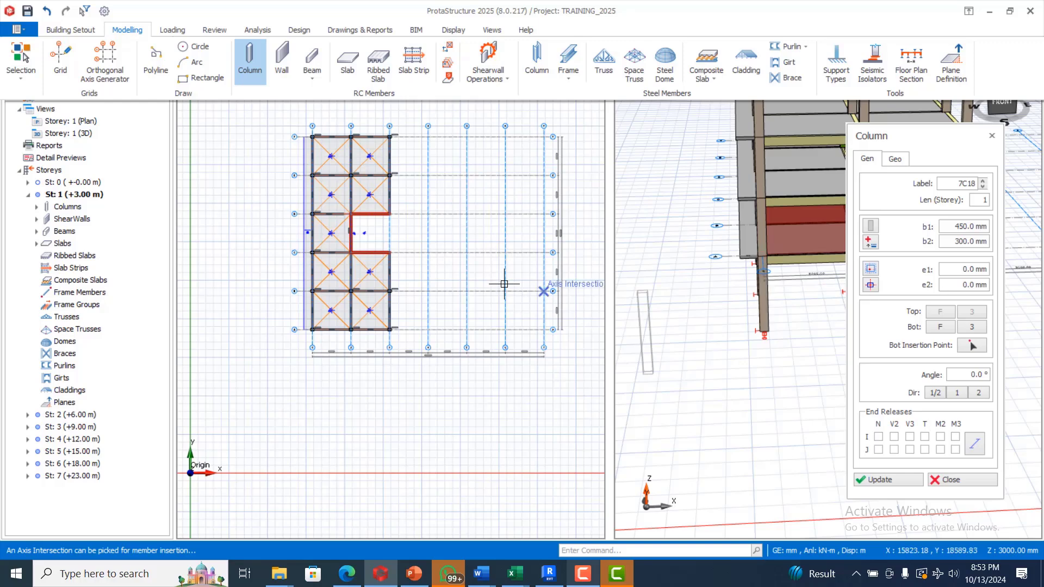
key("Escape")
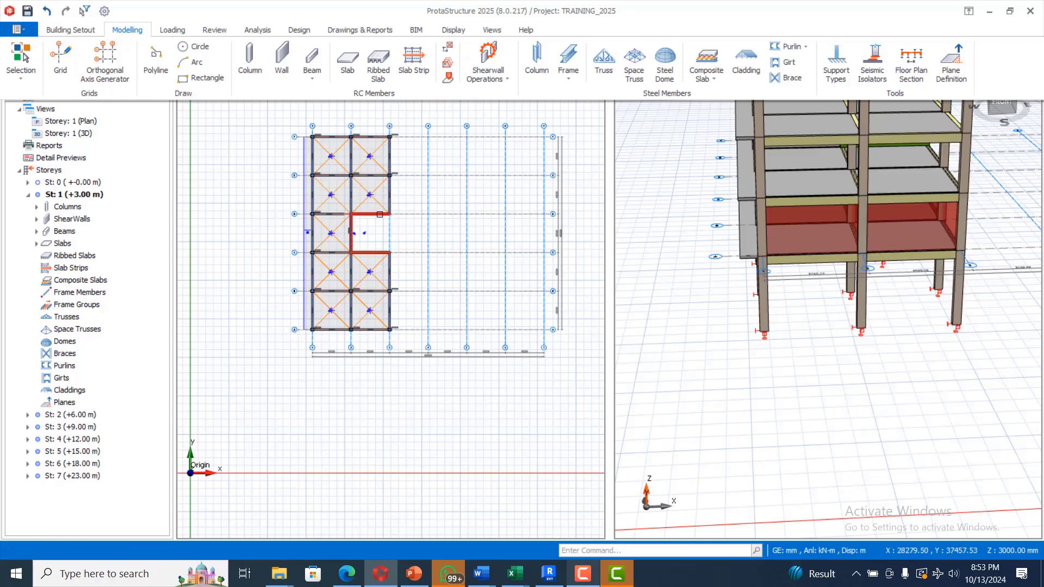
Set the 3D view to storey 3 and return to the storey 1 plan.
left_click(69, 425)
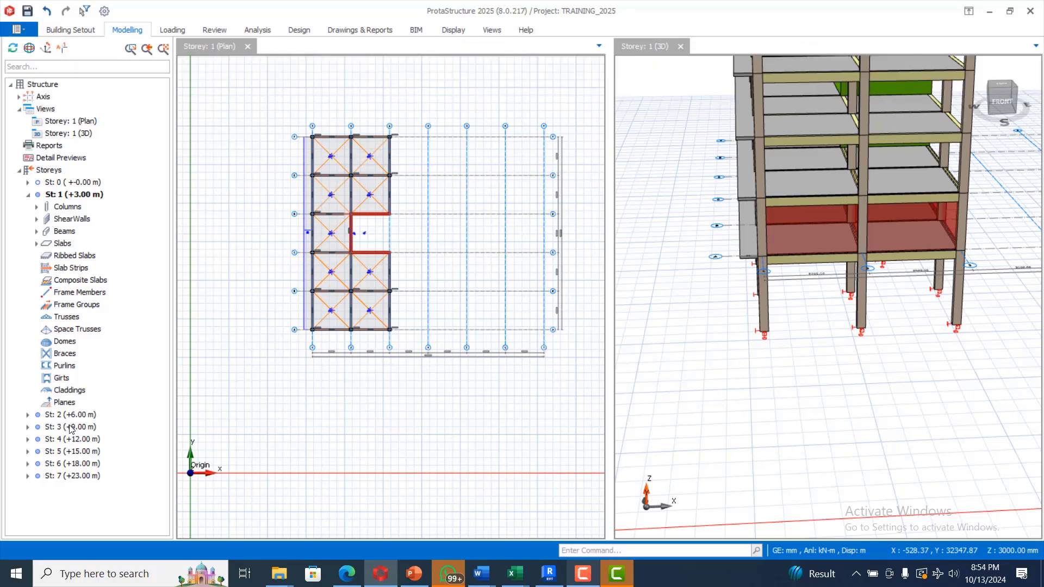
left_click(262, 220)
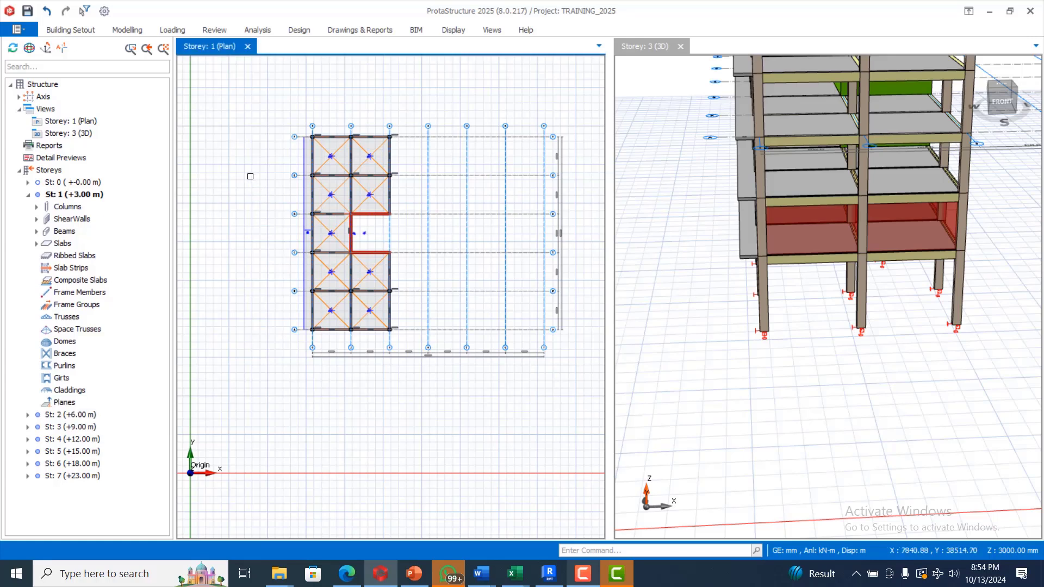
Make storey 3 the active storey and show its plan.
left_click(63, 430)
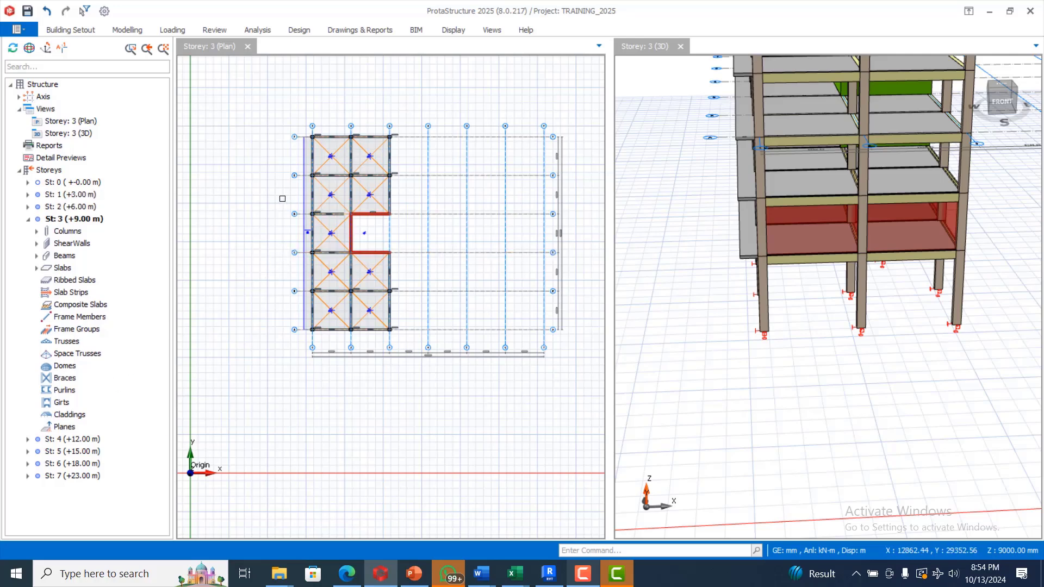
scroll(414, 197, "up", 2)
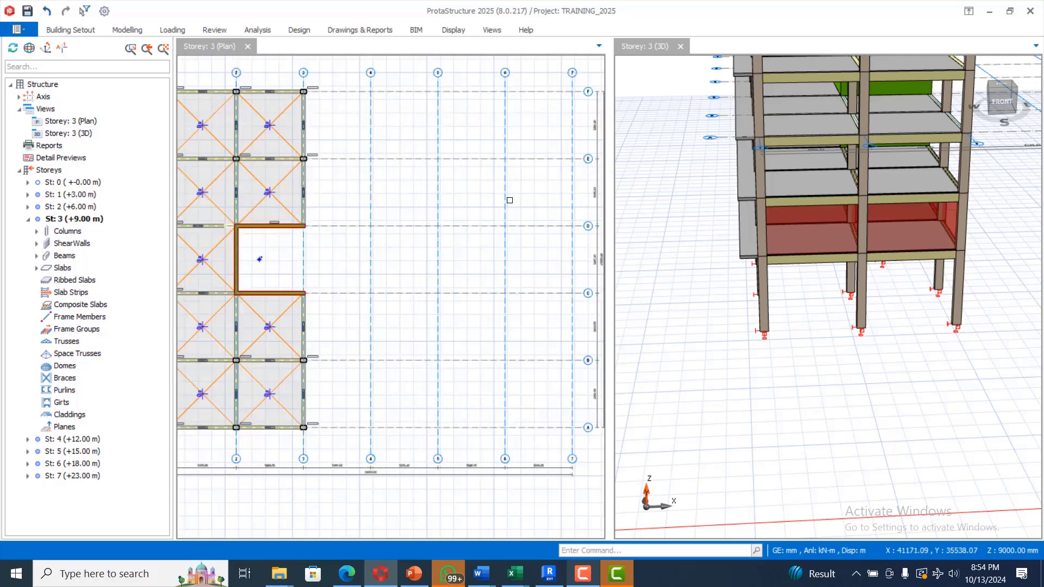
scroll(434, 135, "down", 1)
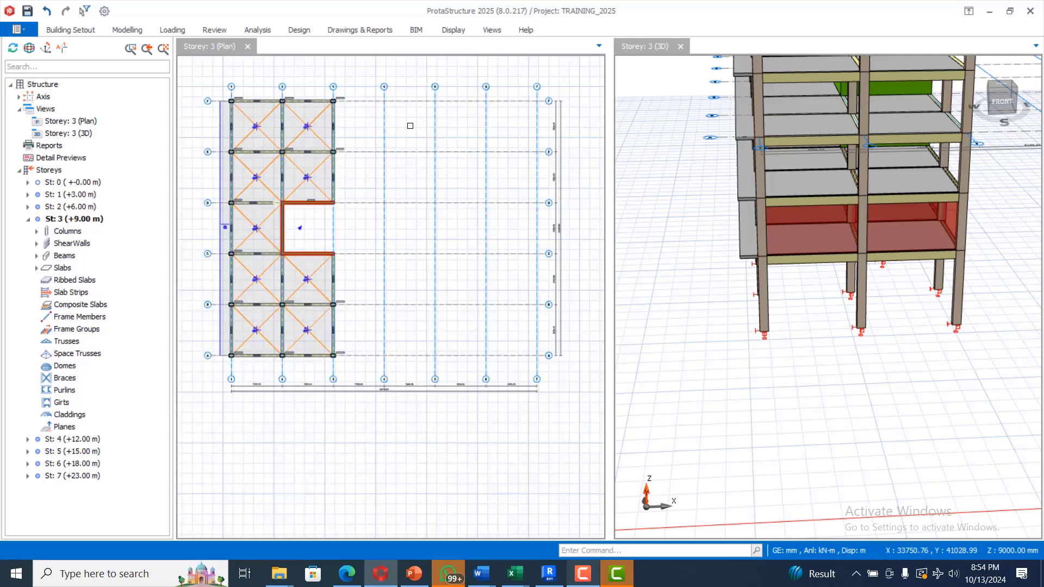
Insert 230 x 300 mm columns at every intersection of axes 4 and 5 with axes A to F on storey 3.
left_click(127, 30)
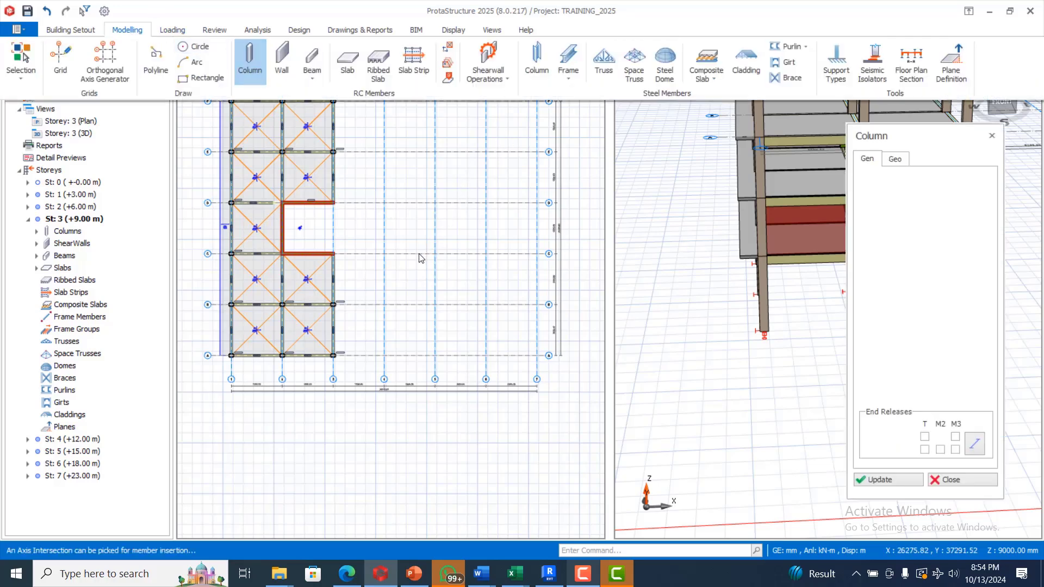
scroll(361, 302, "down", 2)
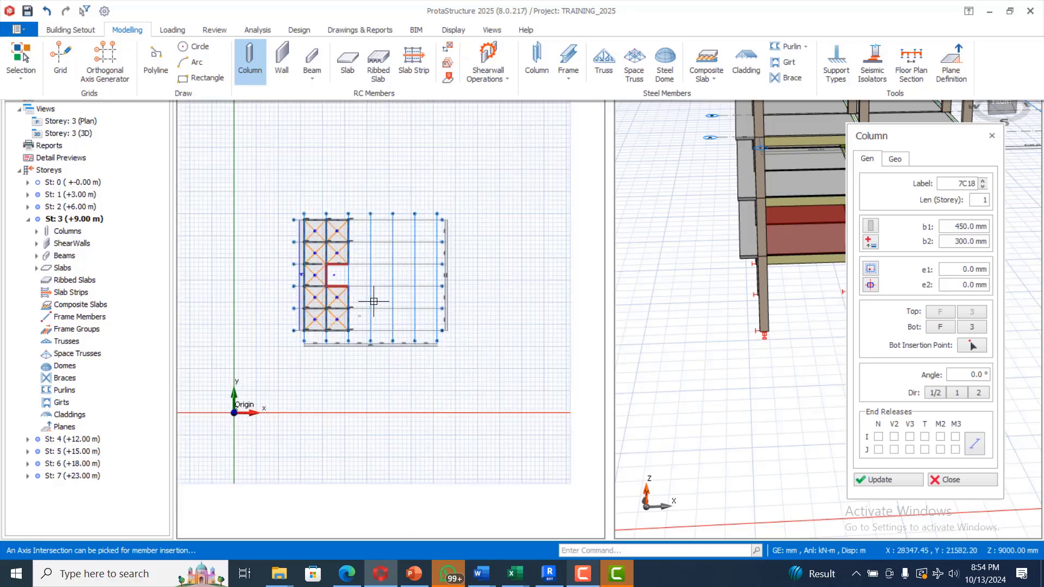
scroll(380, 288, "up", 2)
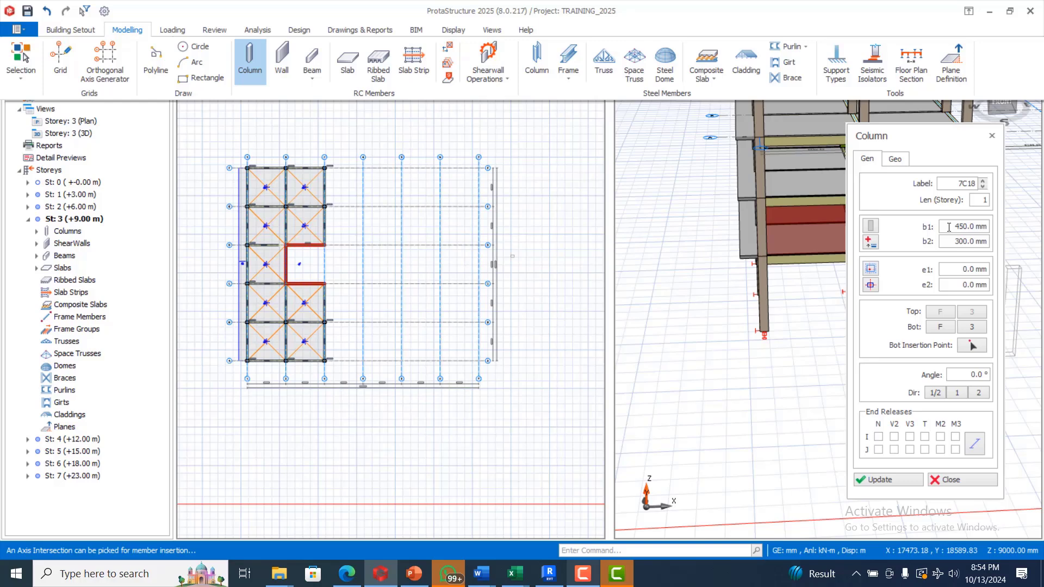
left_click_drag(949, 227, 963, 235)
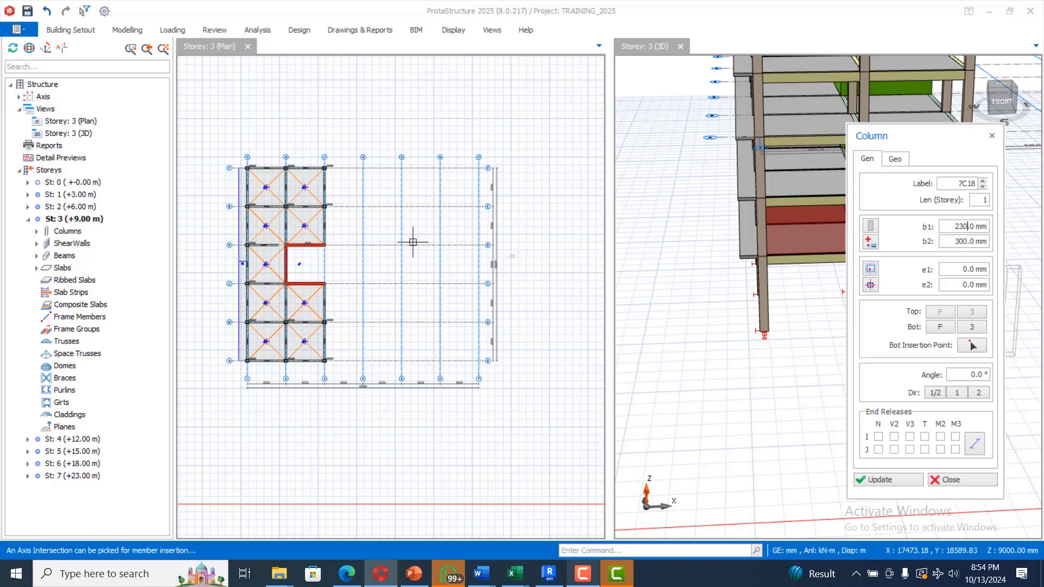
scroll(344, 214, "up", 1)
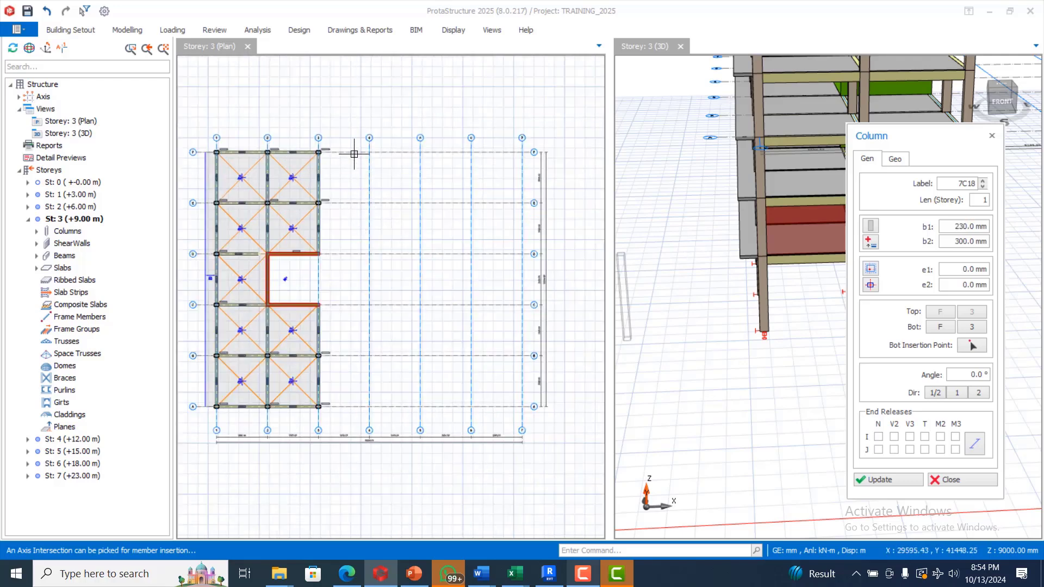
scroll(354, 152, "up", 1)
scroll(354, 145, "down", 1)
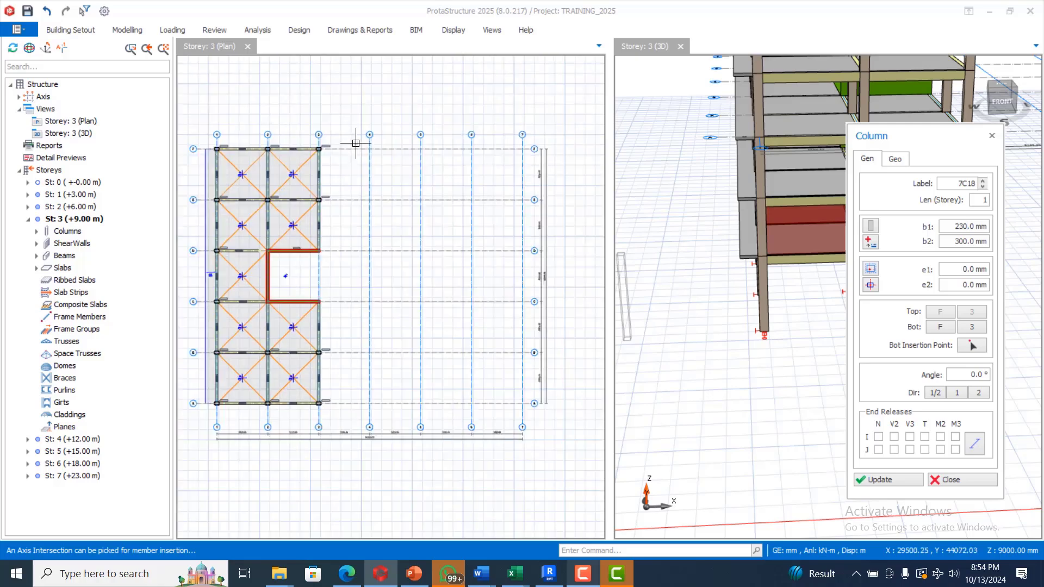
left_click_drag(355, 143, 442, 410)
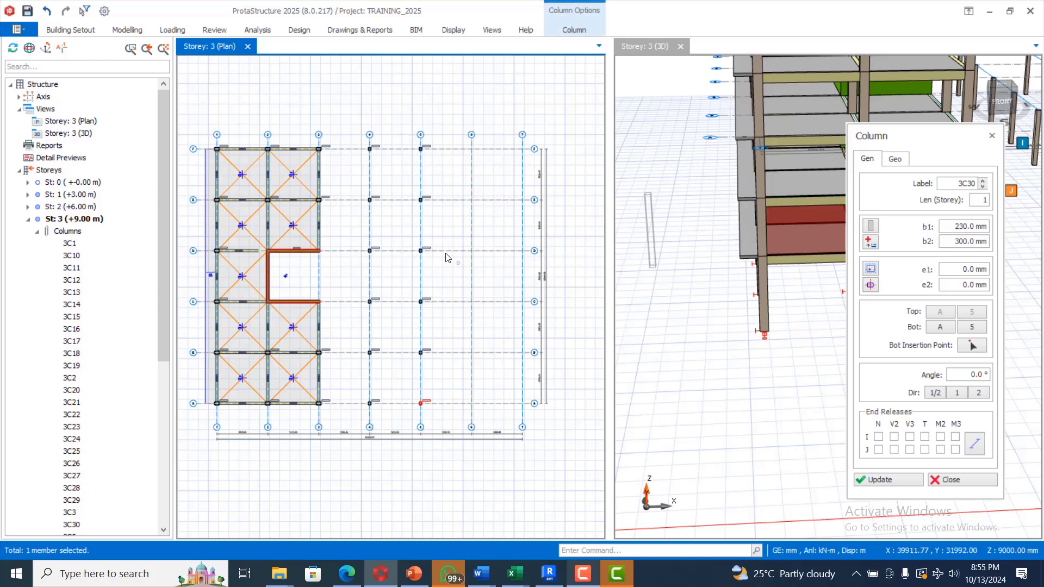
key("Escape")
scroll(682, 224, "down", 4)
scroll(725, 260, "down", 2)
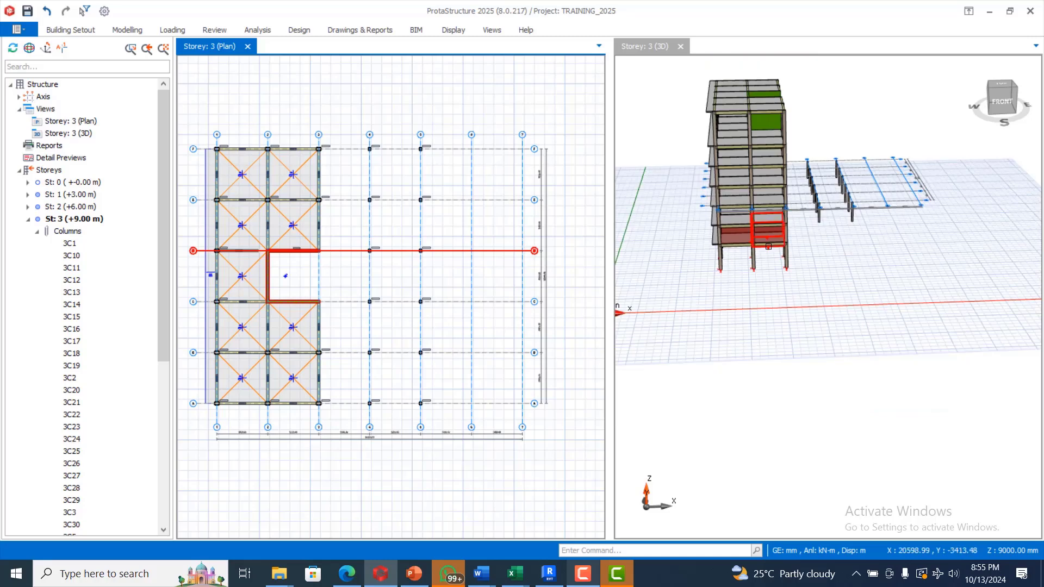
Insert 230 x 450 mm normal beams along axes F and E between axes 3 and 5 on storey 3.
scroll(396, 225, "up", 1)
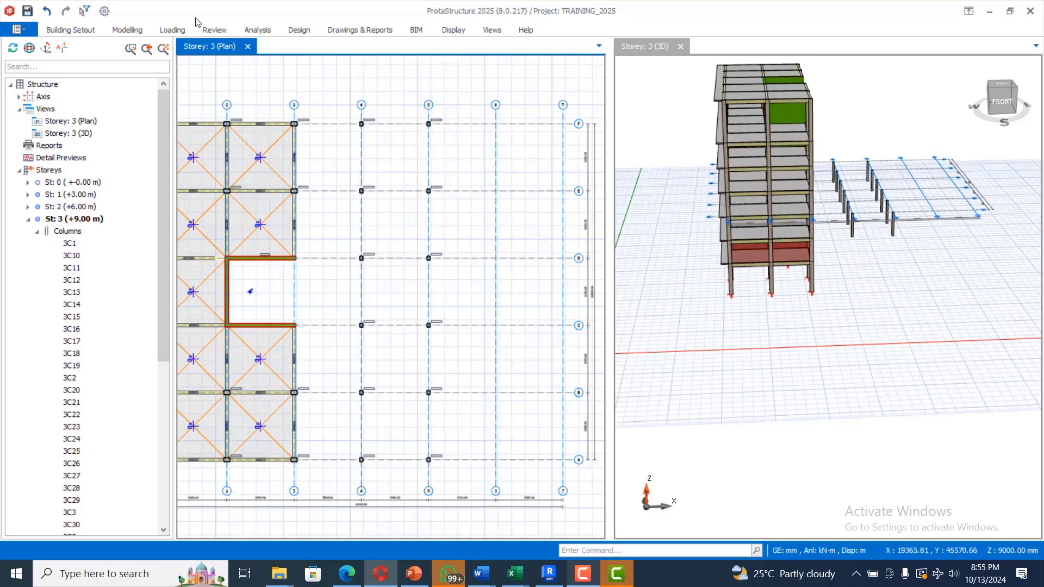
left_click(127, 30)
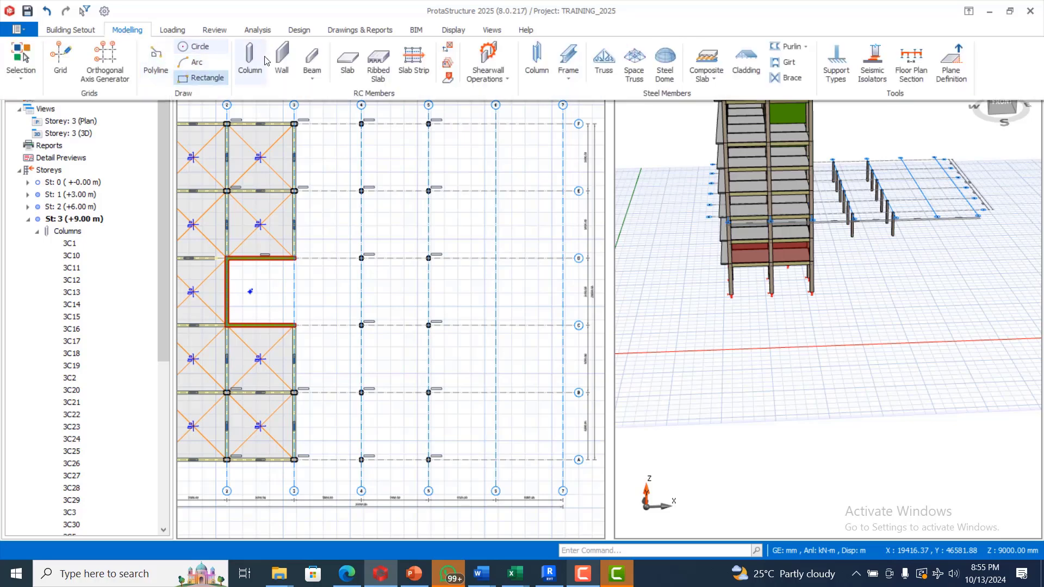
left_click(312, 68)
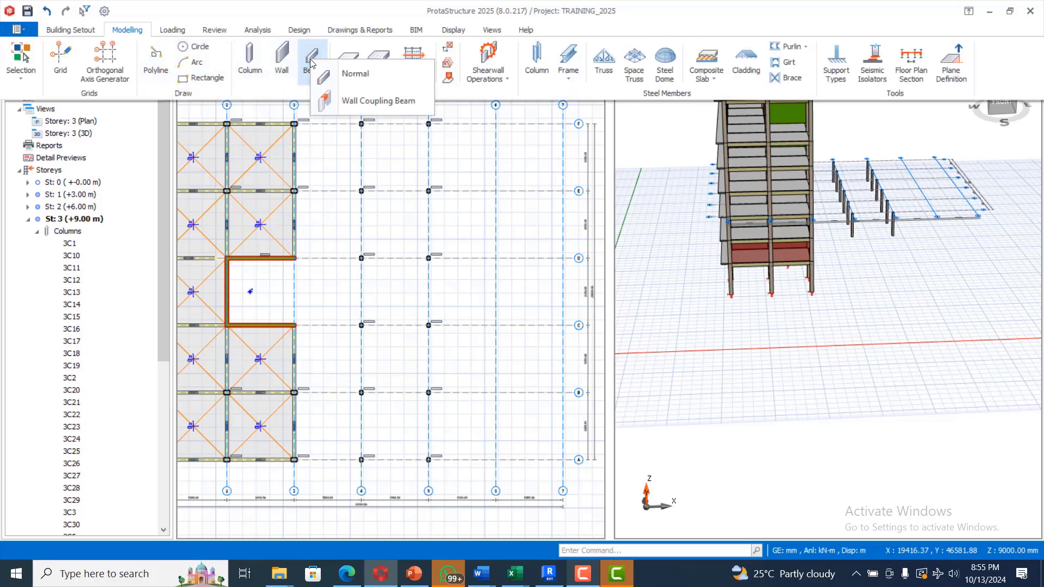
left_click(352, 78)
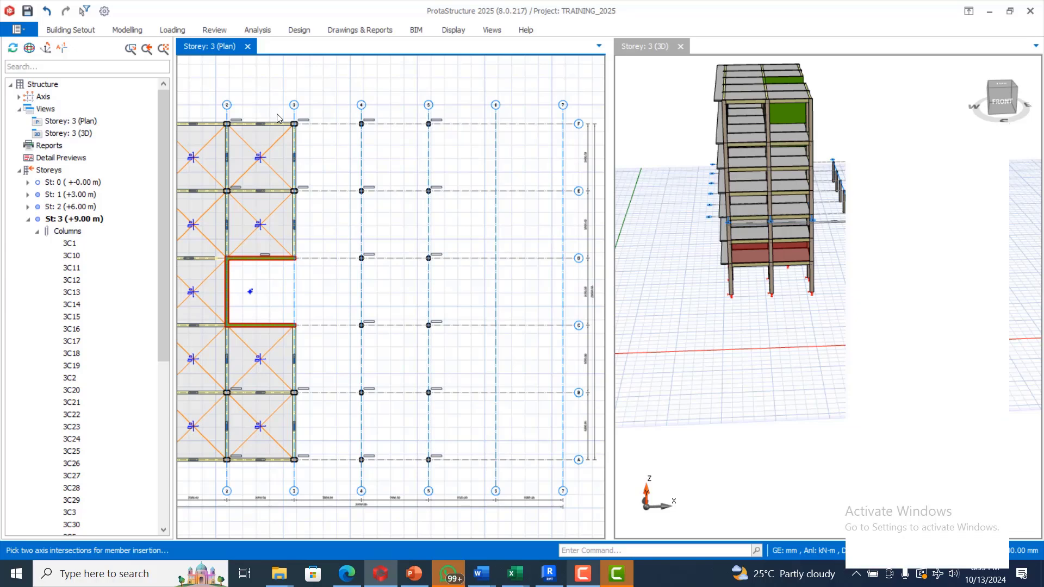
left_click_drag(281, 113, 448, 152)
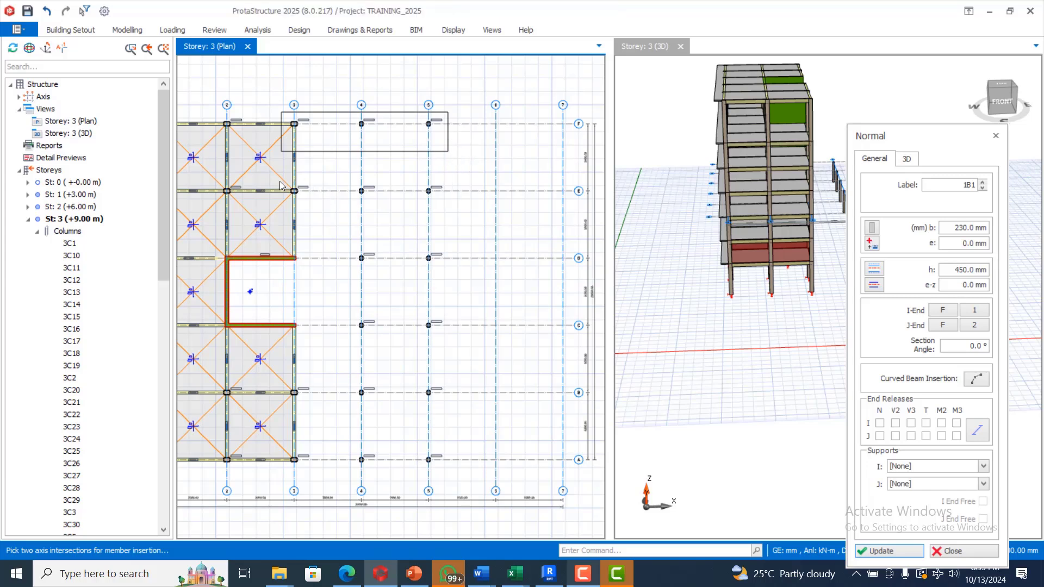
left_click_drag(318, 200, 451, 205)
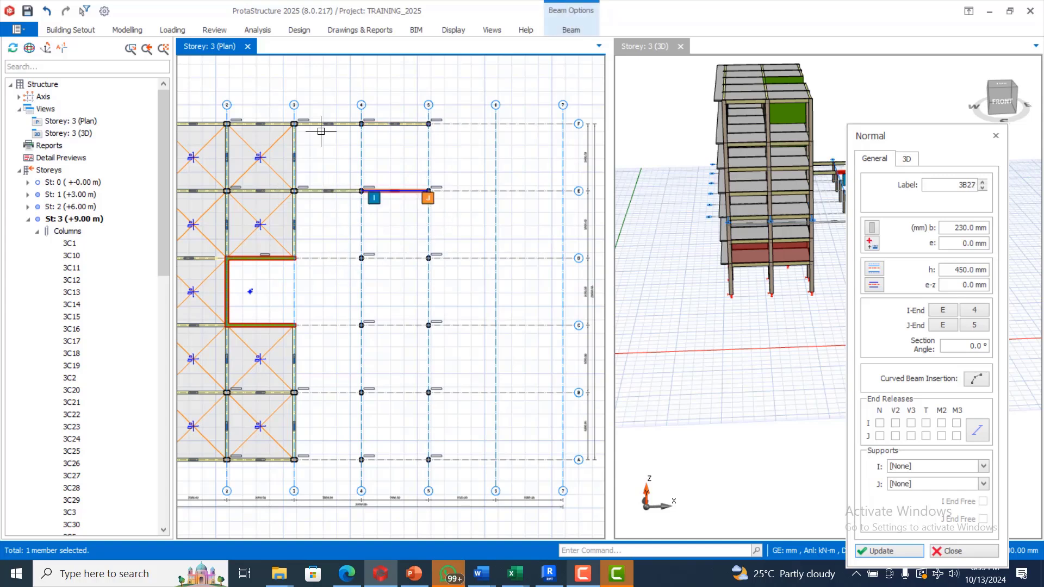
left_click(126, 32)
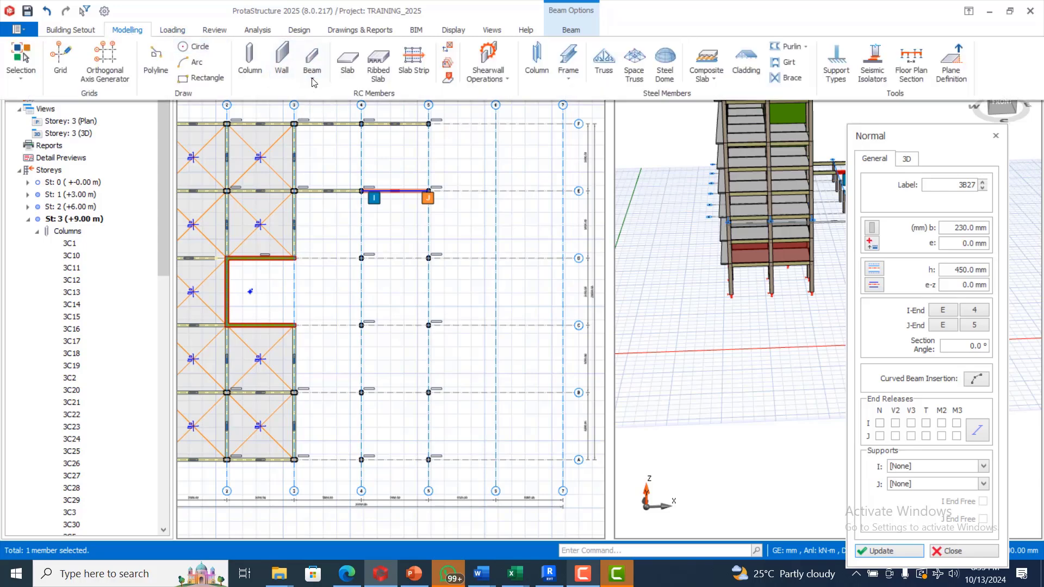
left_click(312, 78)
left_click(346, 125)
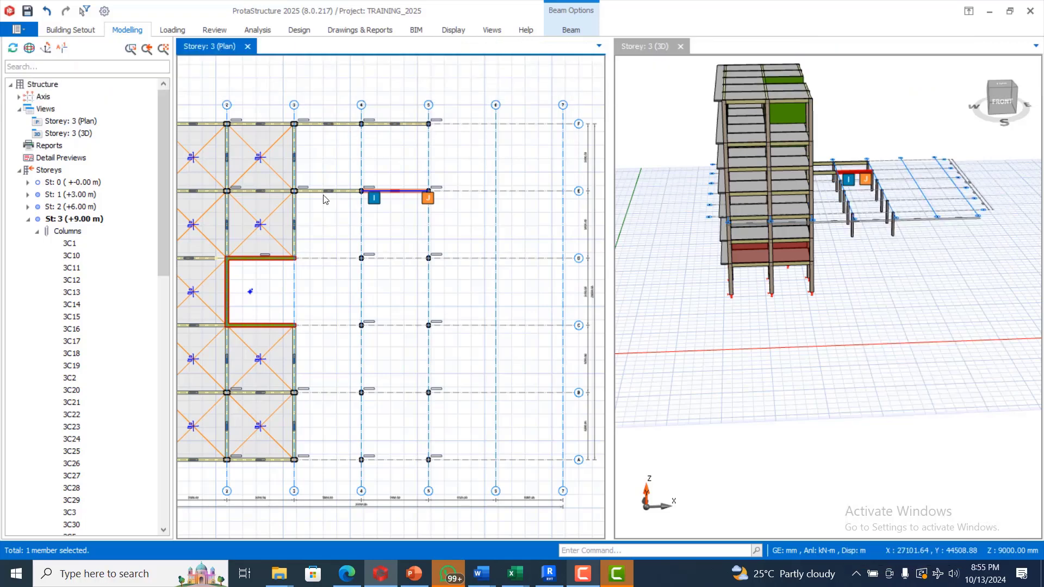
left_click_drag(279, 250, 466, 276)
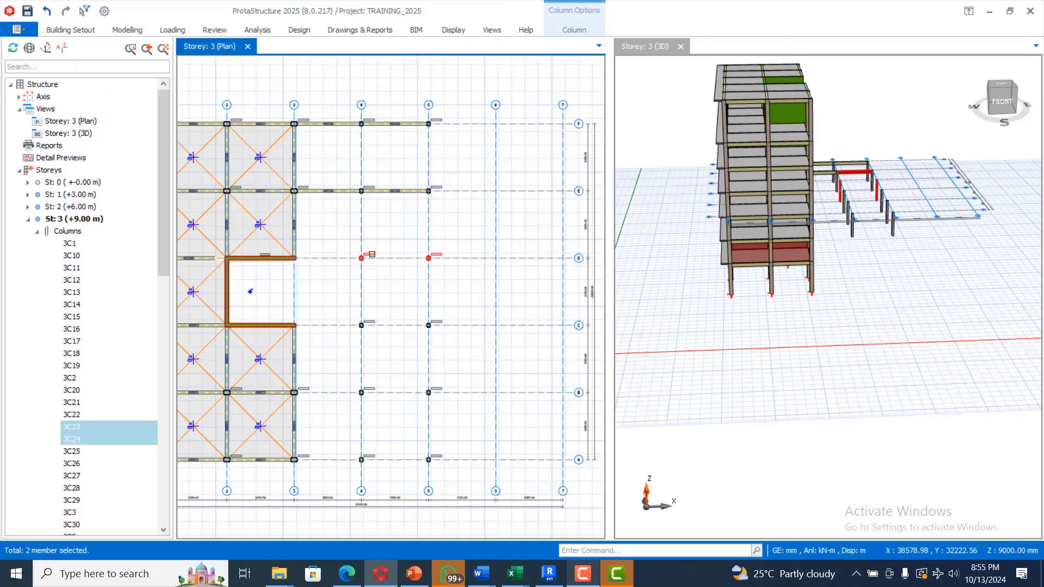
key("Escape")
Insert 250 x 500 mm wall coupling beams from the core walls along axes D and C, between axes 3 and 5.
left_click(134, 34)
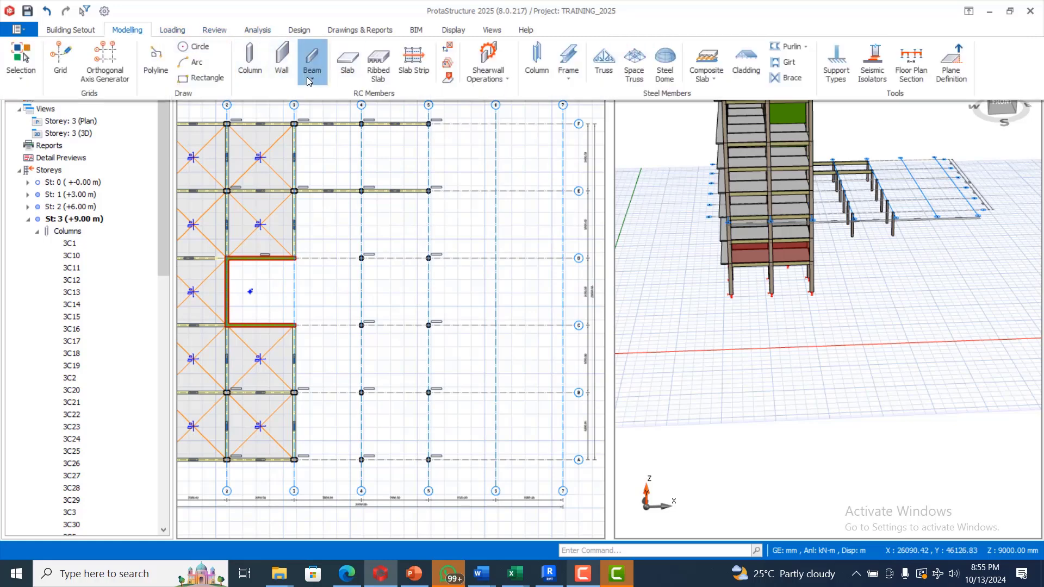
left_click(306, 77)
left_click(333, 117)
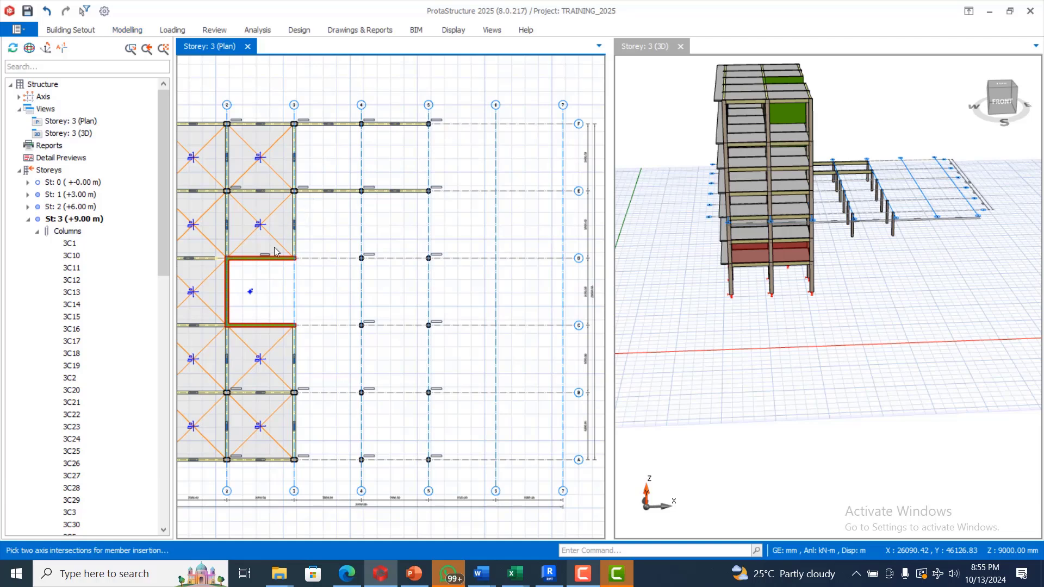
left_click_drag(412, 282, 466, 279)
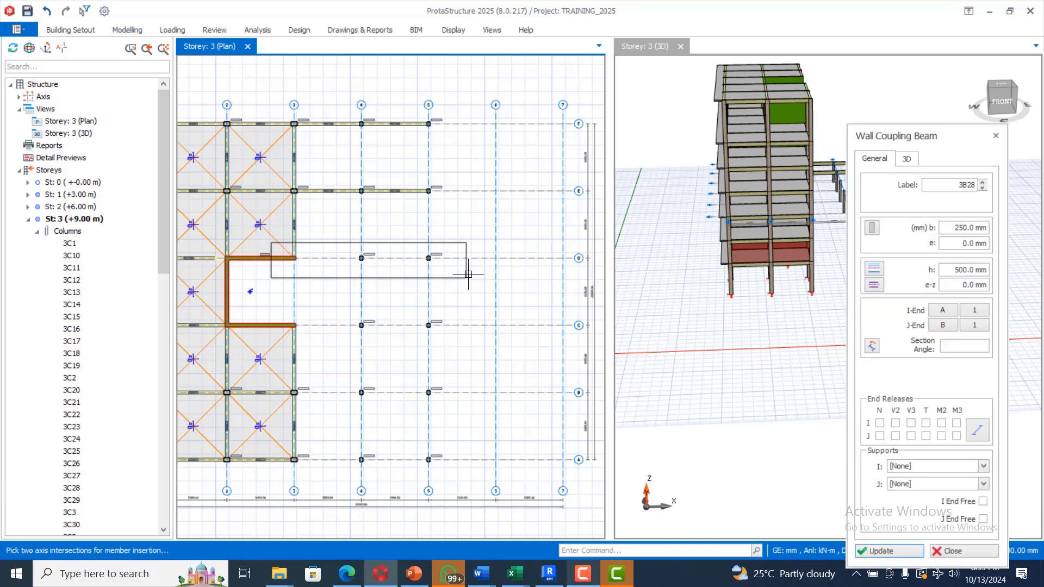
left_click_drag(469, 279, 467, 289)
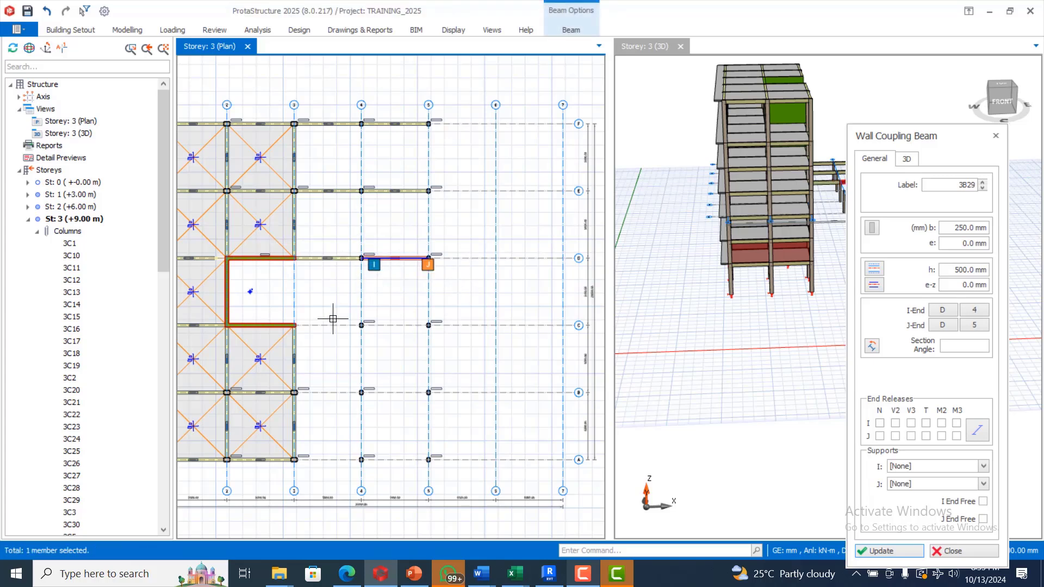
left_click_drag(284, 303, 451, 337)
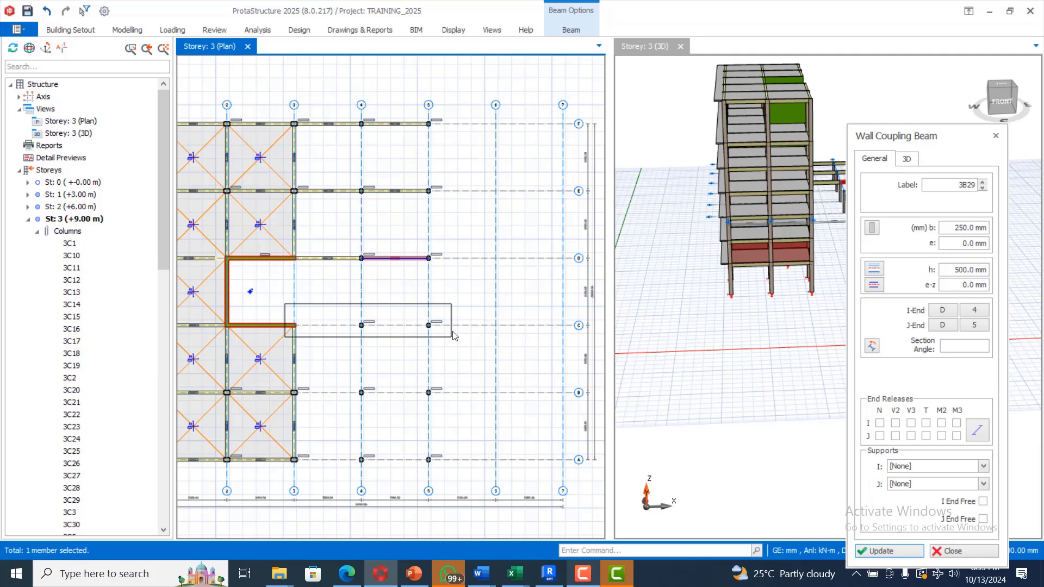
left_click_drag(454, 336, 454, 334)
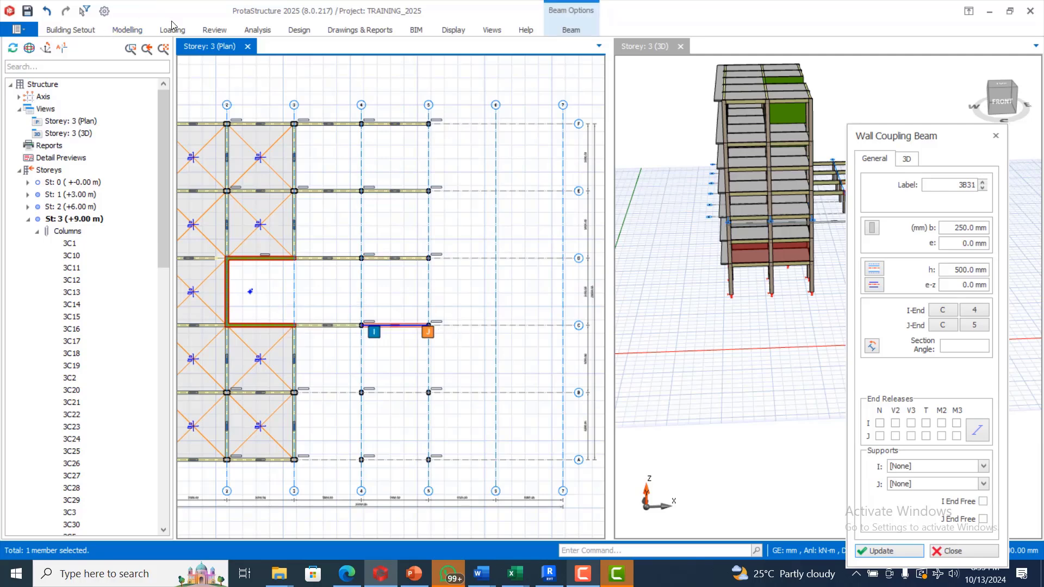
left_click(129, 30)
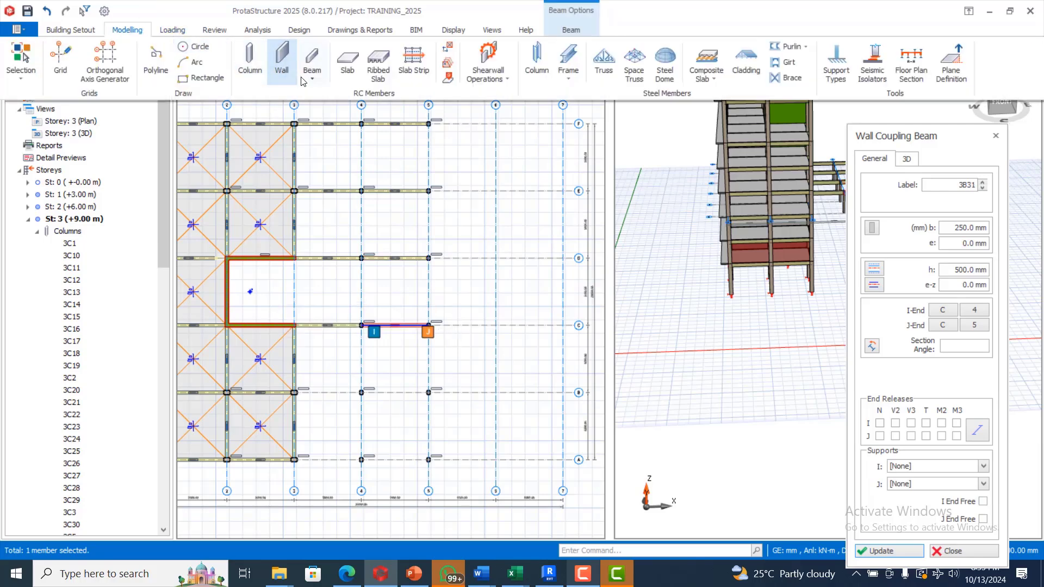
left_click(310, 79)
left_click(363, 90)
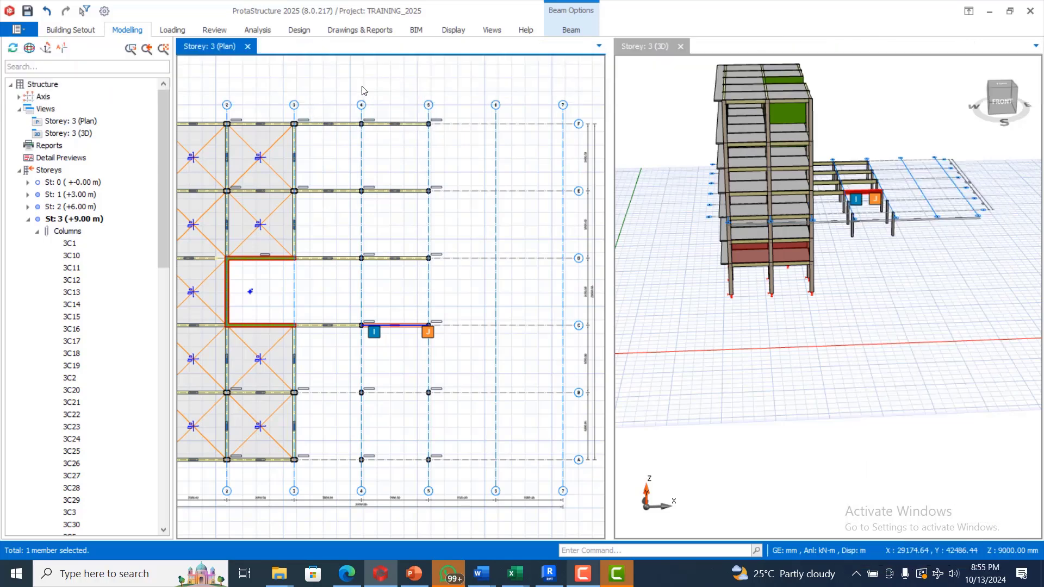
scroll(258, 315, "up", 2)
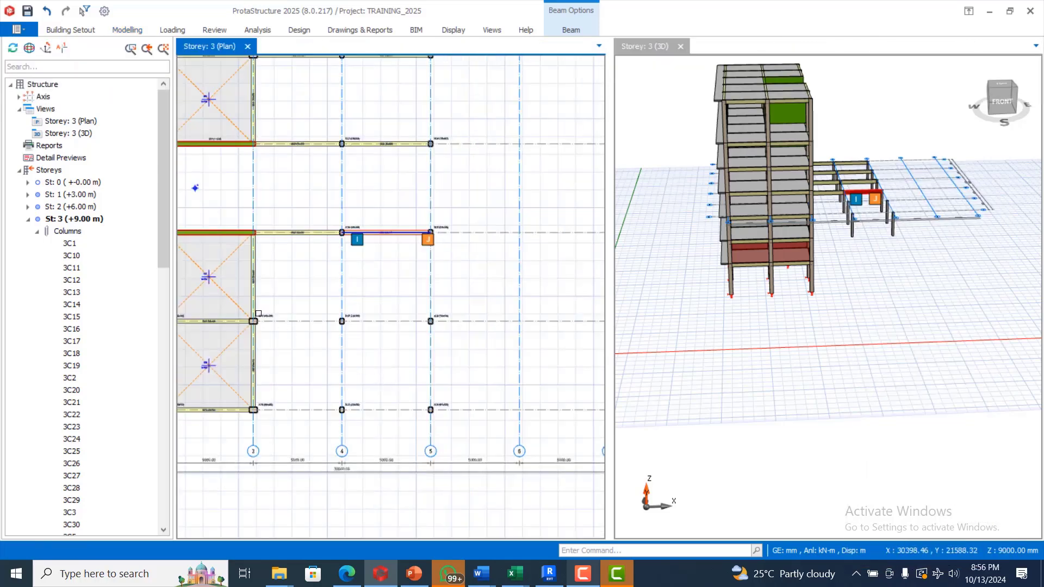
left_click_drag(229, 306, 477, 334)
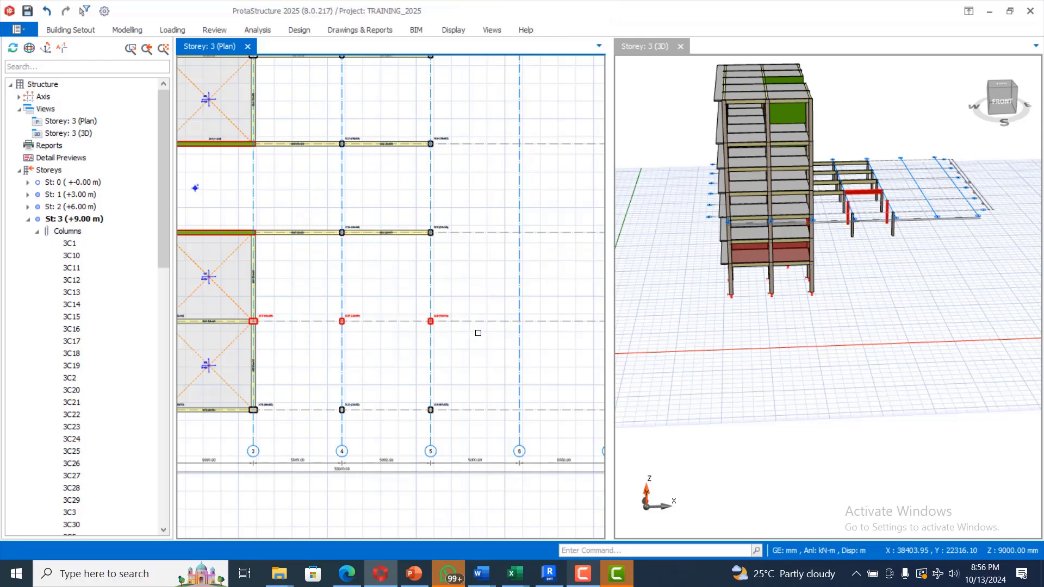
Insert 230 x 450 mm normal beams along axes B and A between axes 3 and 5 on storey 3.
left_click(118, 31)
left_click(312, 71)
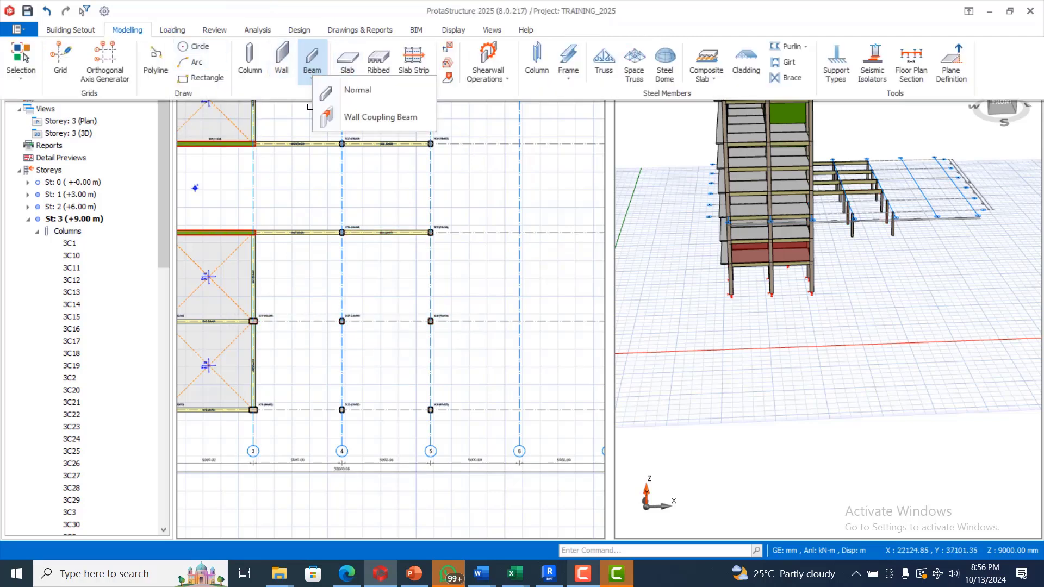
left_click(376, 89)
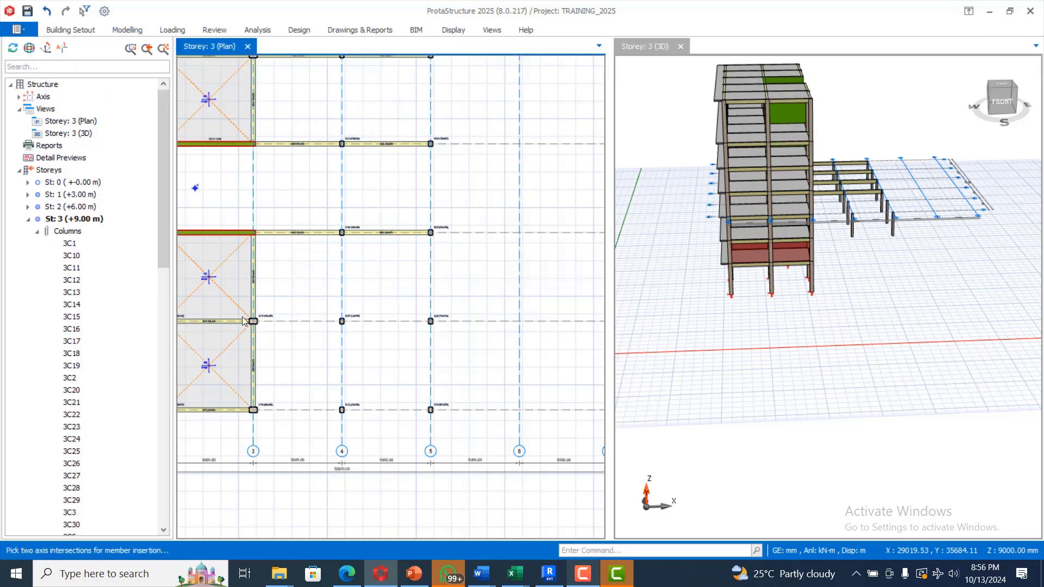
left_click_drag(236, 296, 460, 337)
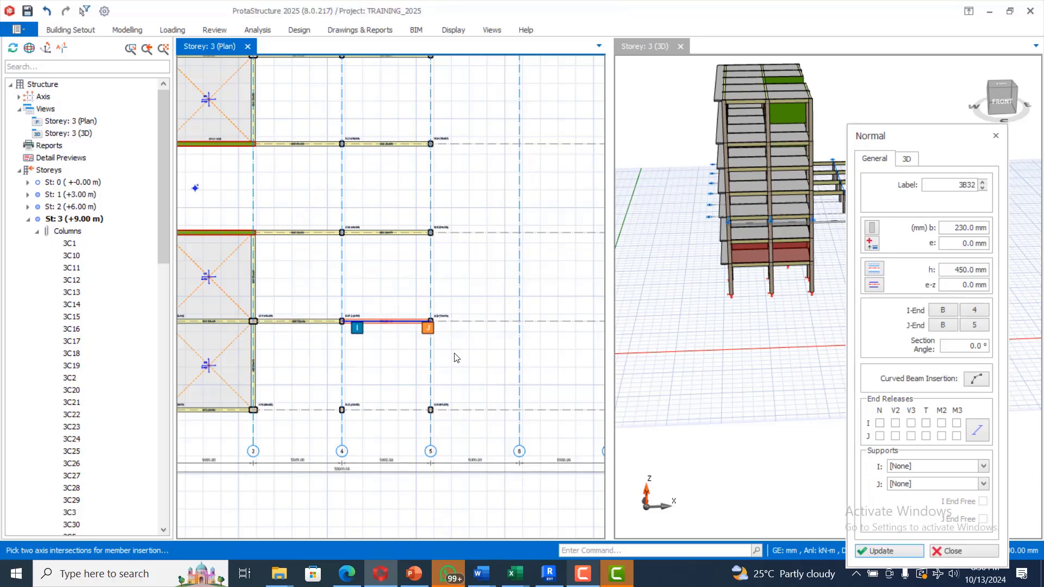
left_click_drag(227, 392, 466, 423)
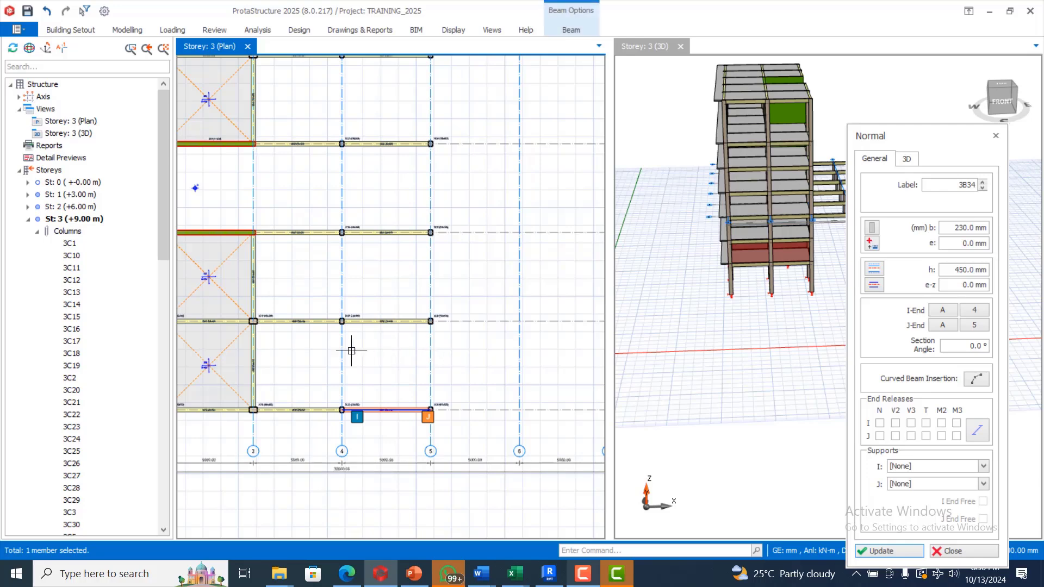
Insert 230 x 450 mm normal beams along axes 4 and 5 between axes A and F on storey 3.
scroll(352, 351, "down", 3)
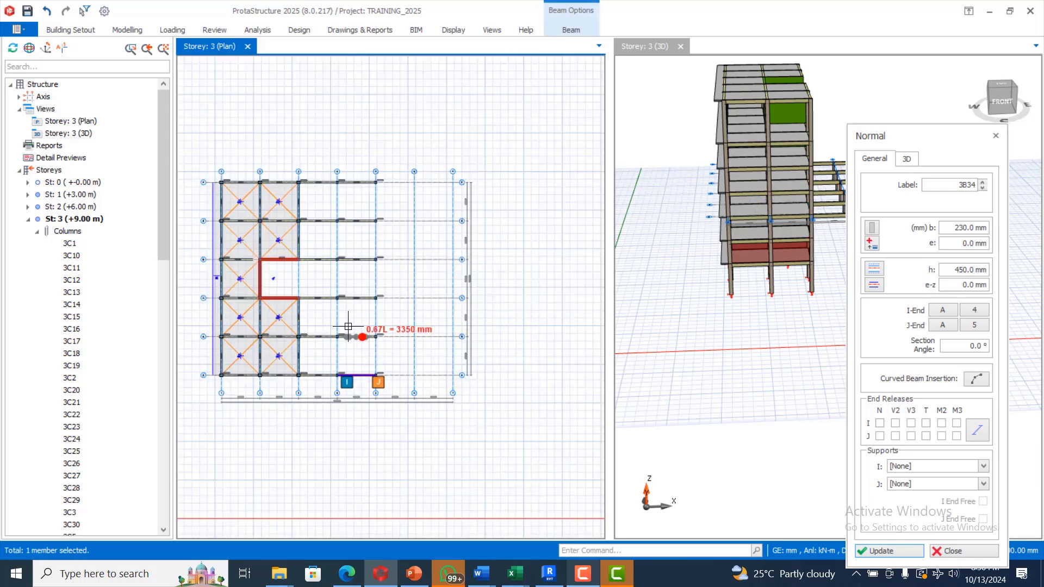
scroll(299, 288, "up", 2)
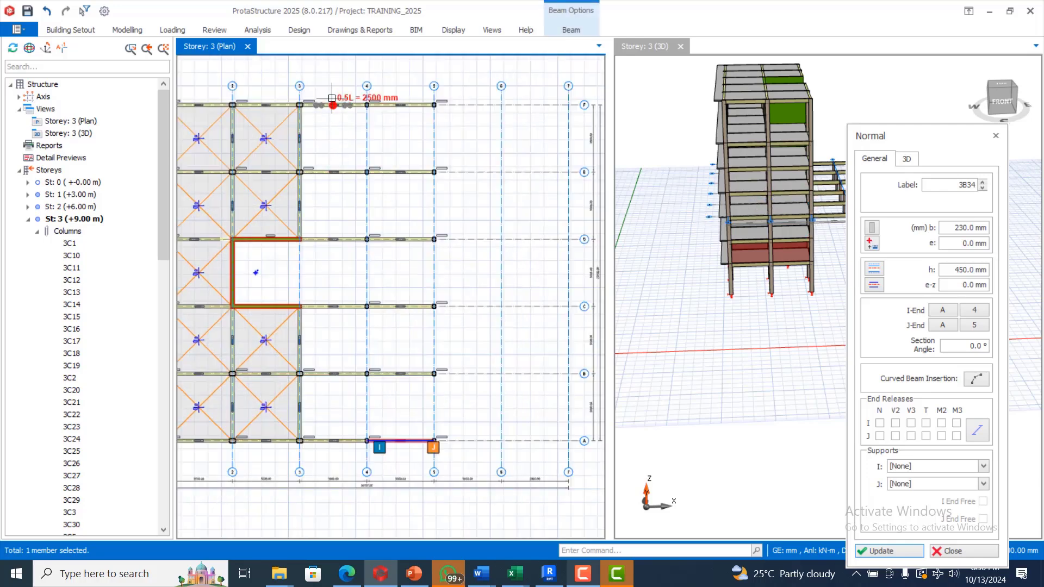
left_click_drag(342, 88, 388, 457)
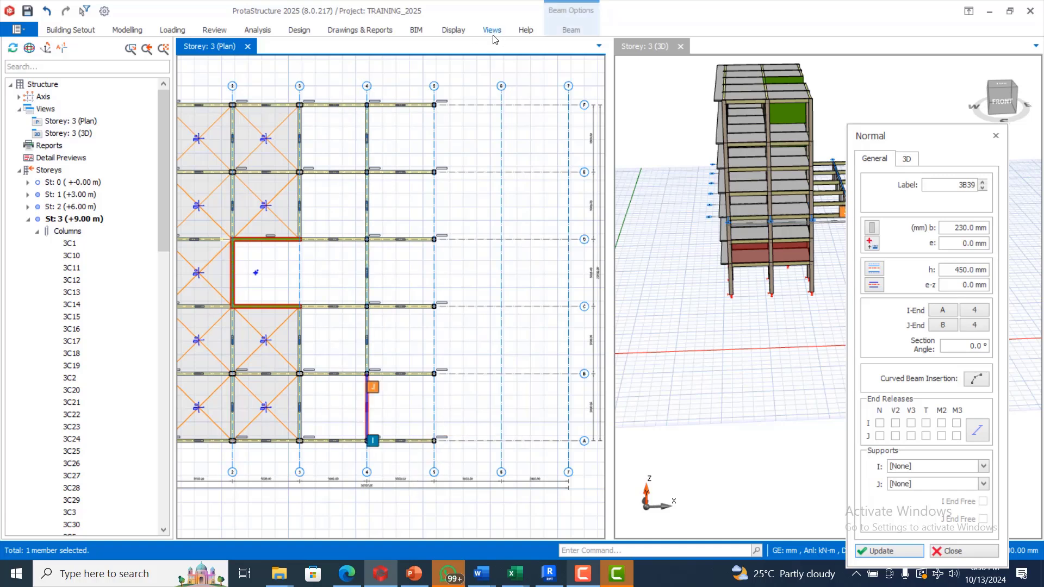
left_click_drag(410, 94, 453, 456)
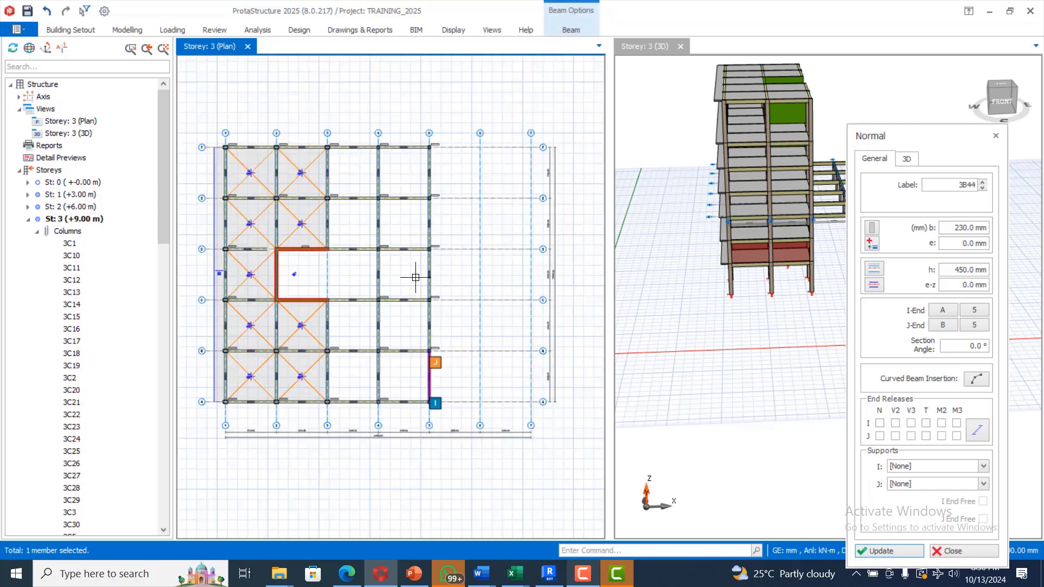
scroll(416, 279, "down", 3)
scroll(350, 214, "up", 4)
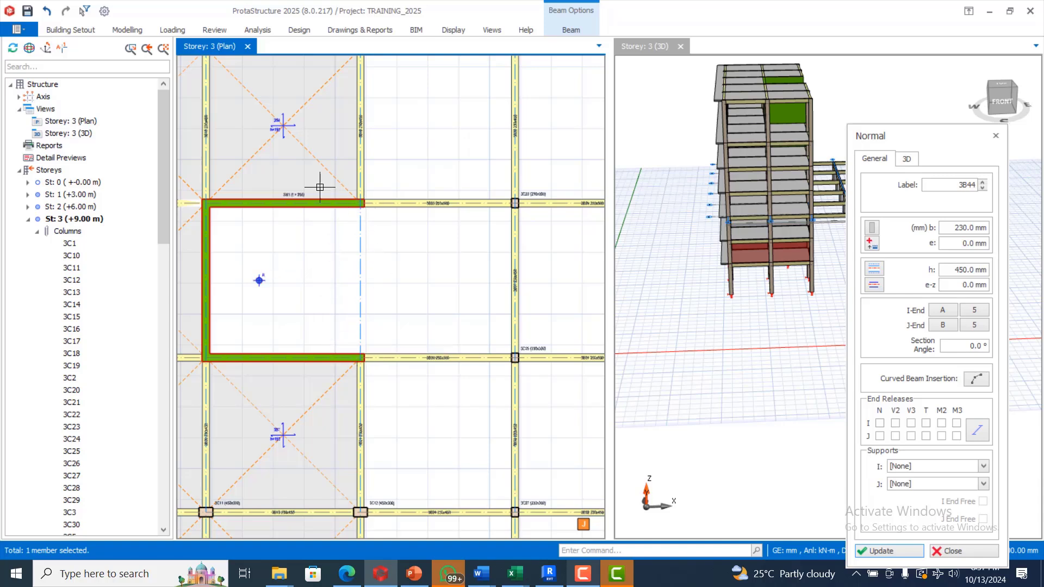
Insert a 230 × 450 mm wall coupling beam along axis 3 between axes D and C, closing the core's open side on storey 3.
left_click(126, 30)
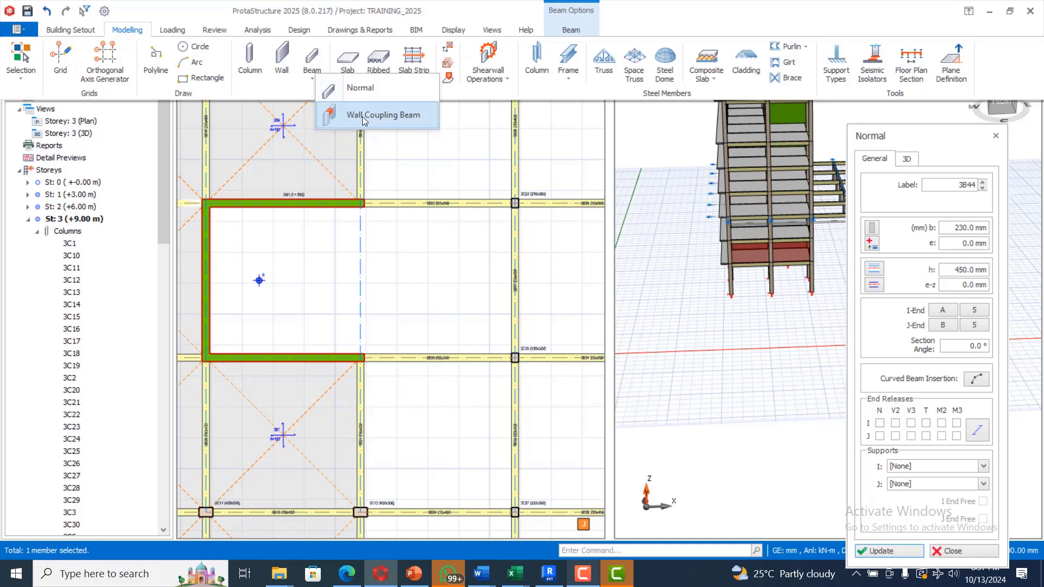
left_click(376, 116)
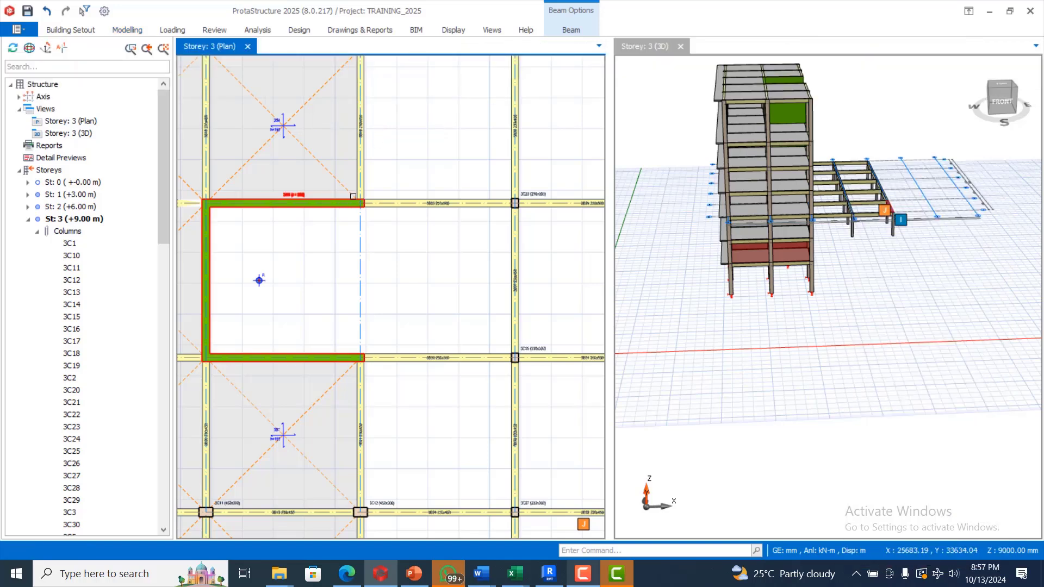
left_click(127, 30)
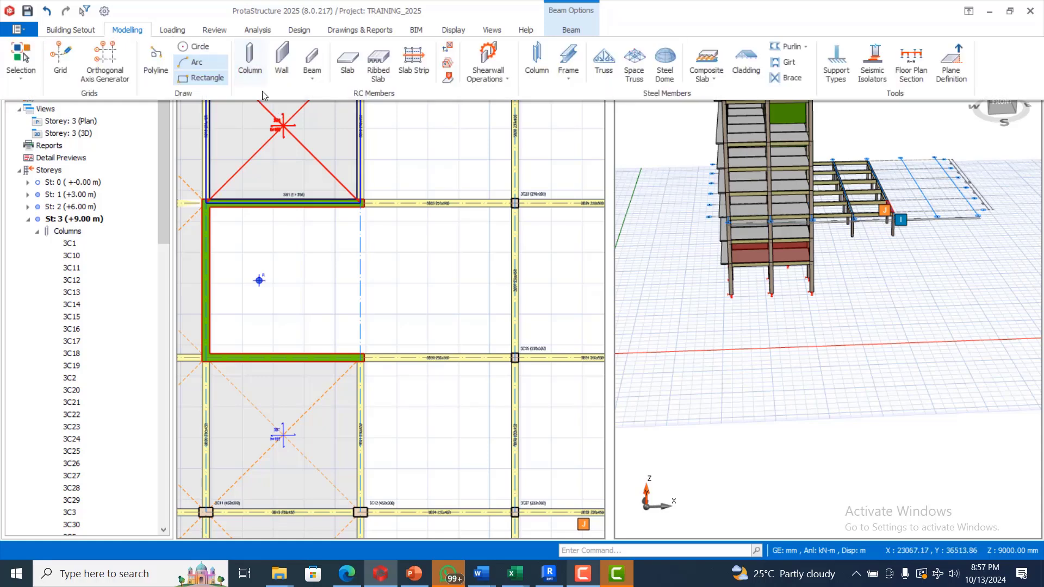
left_click(305, 75)
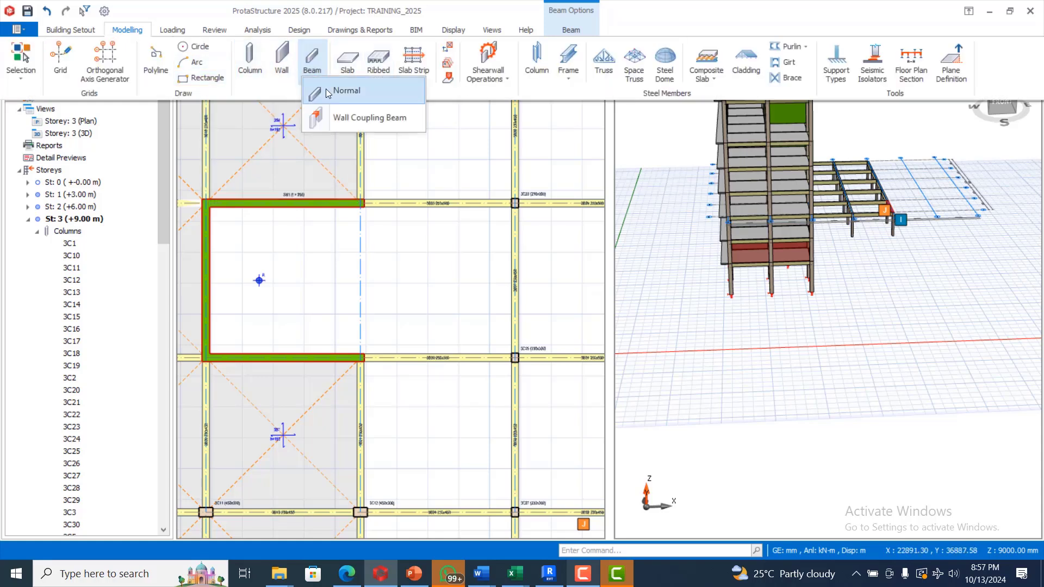
left_click(342, 119)
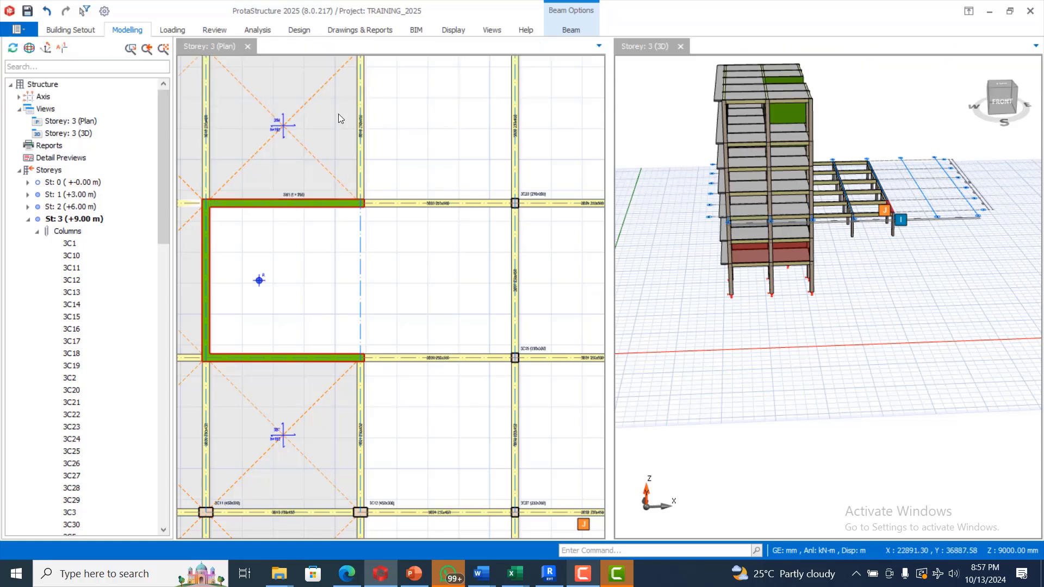
left_click(363, 207)
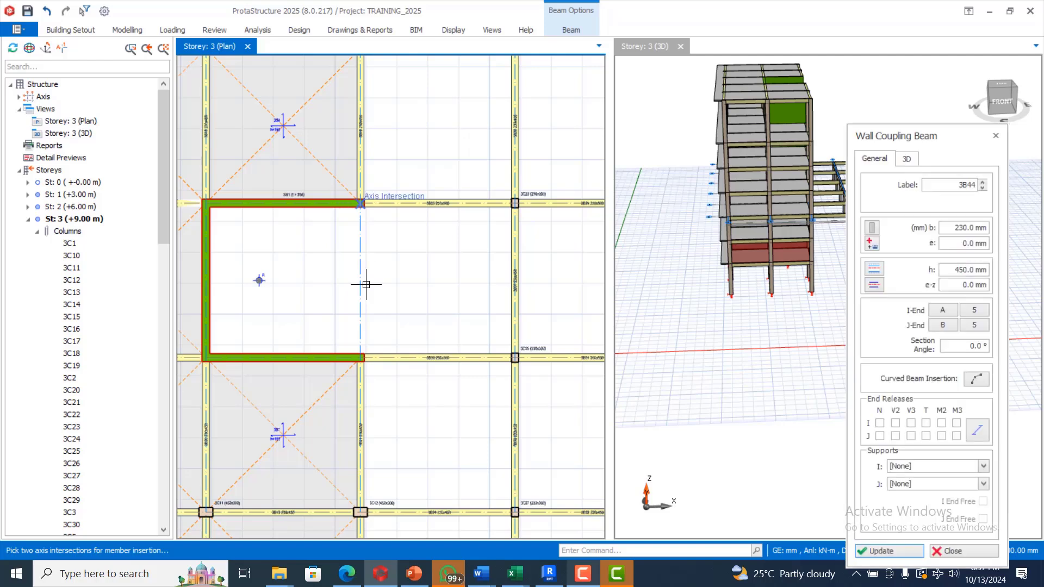
left_click(412, 292)
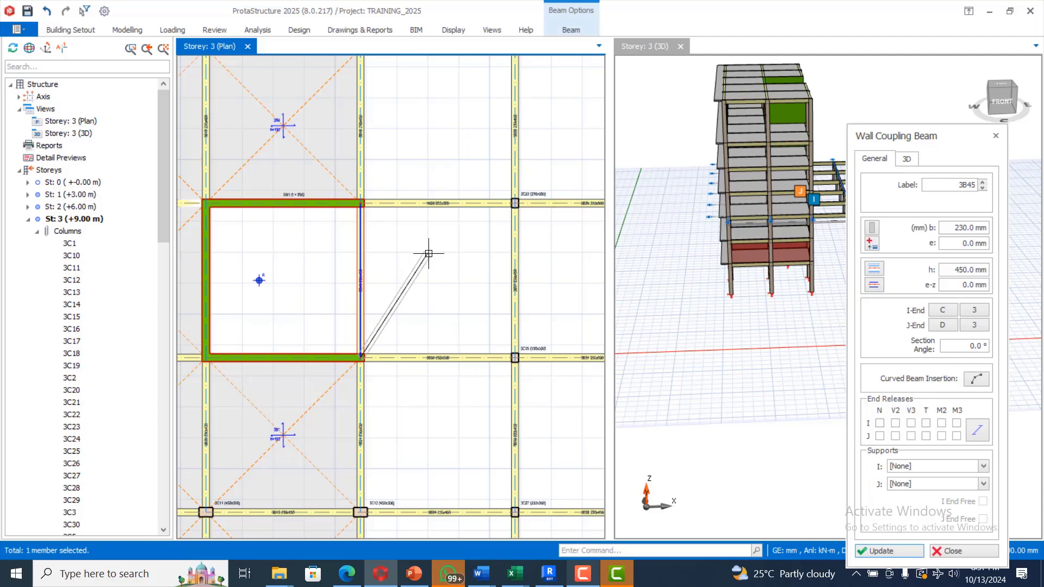
key("Escape")
scroll(350, 307, "down", 5)
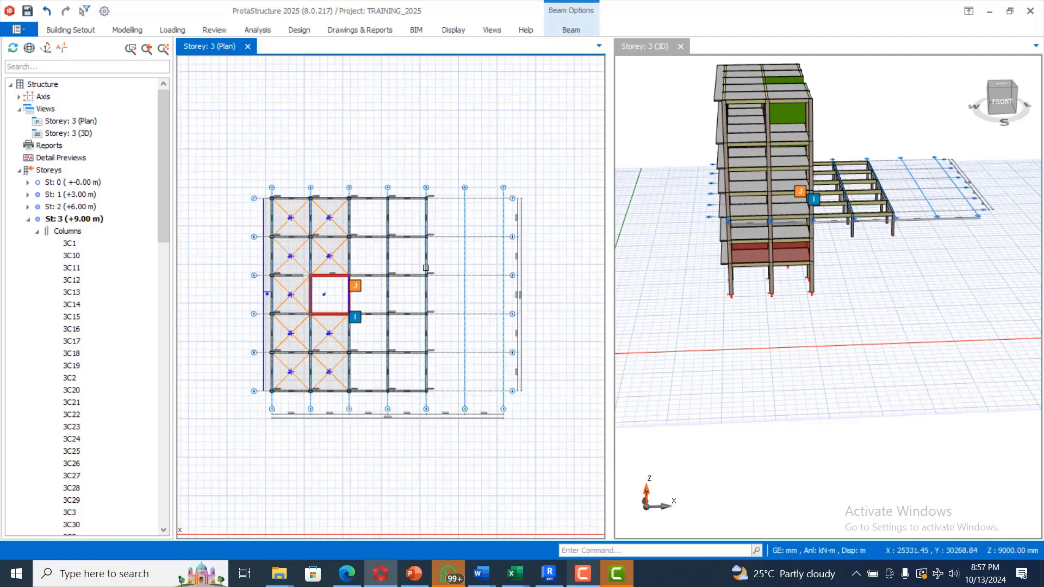
Insert 120 mm slabs by beam region in all ten storey 3 bays between axes 3 and 5, from axis F to axis A.
scroll(354, 356, "up", 3)
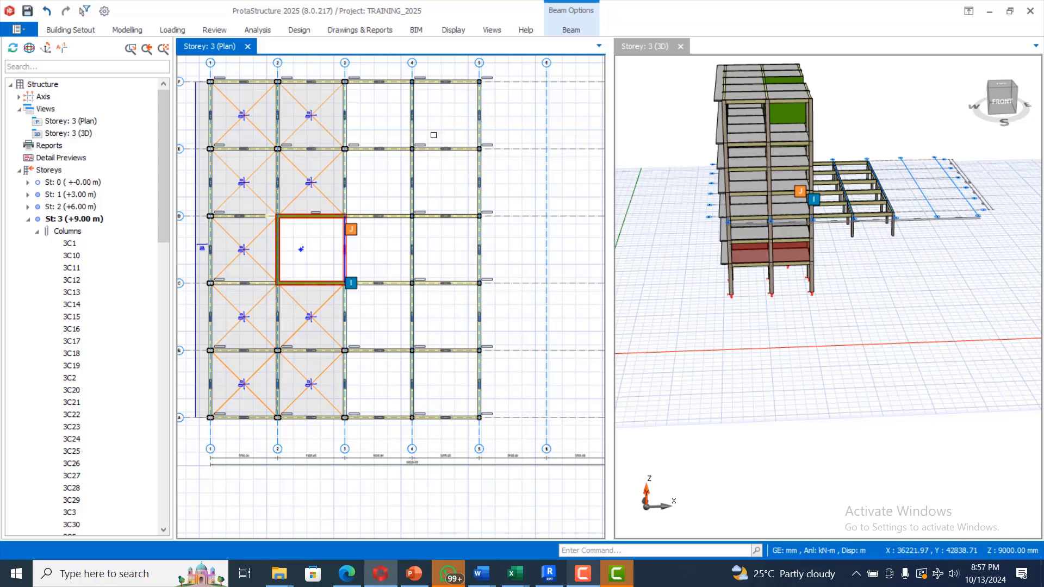
left_click(127, 29)
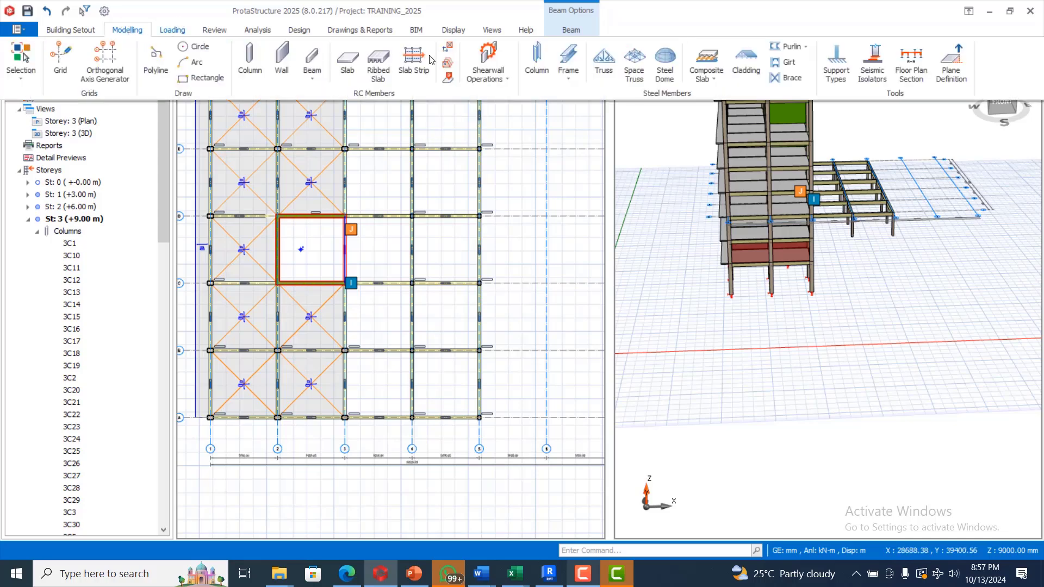
left_click(343, 64)
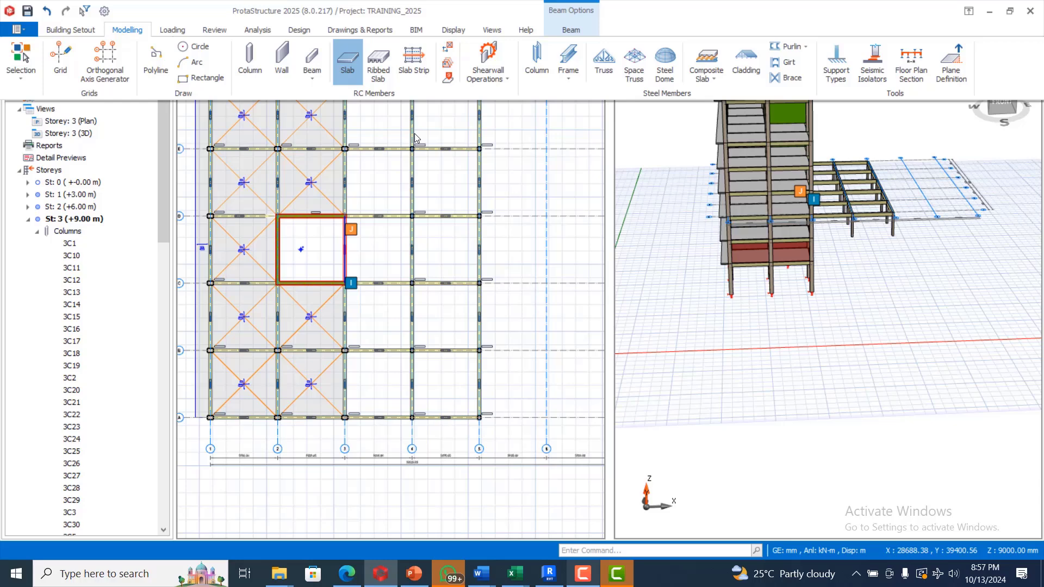
left_click(383, 127)
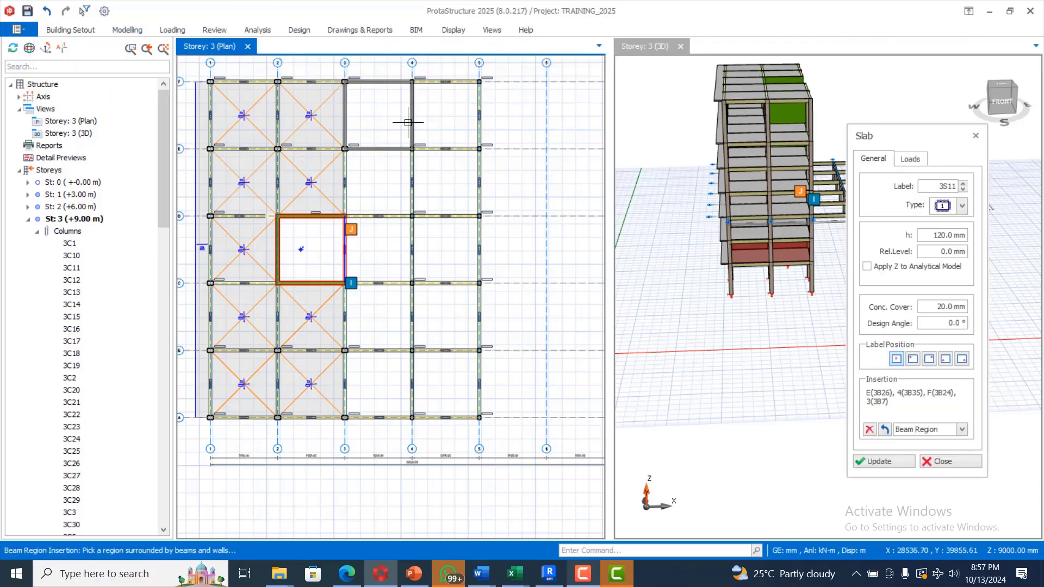
right_click(443, 114)
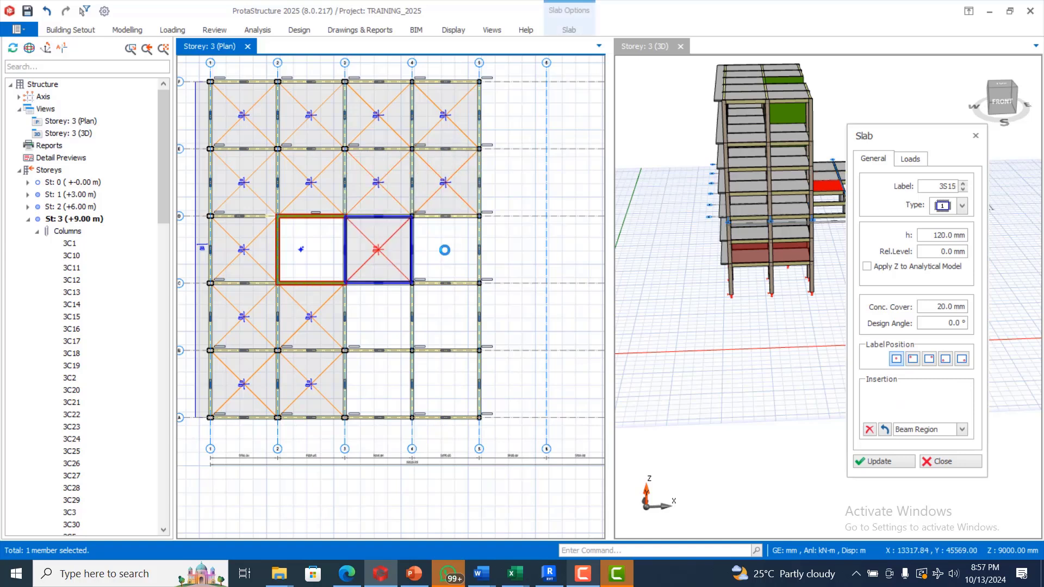
left_click(439, 253)
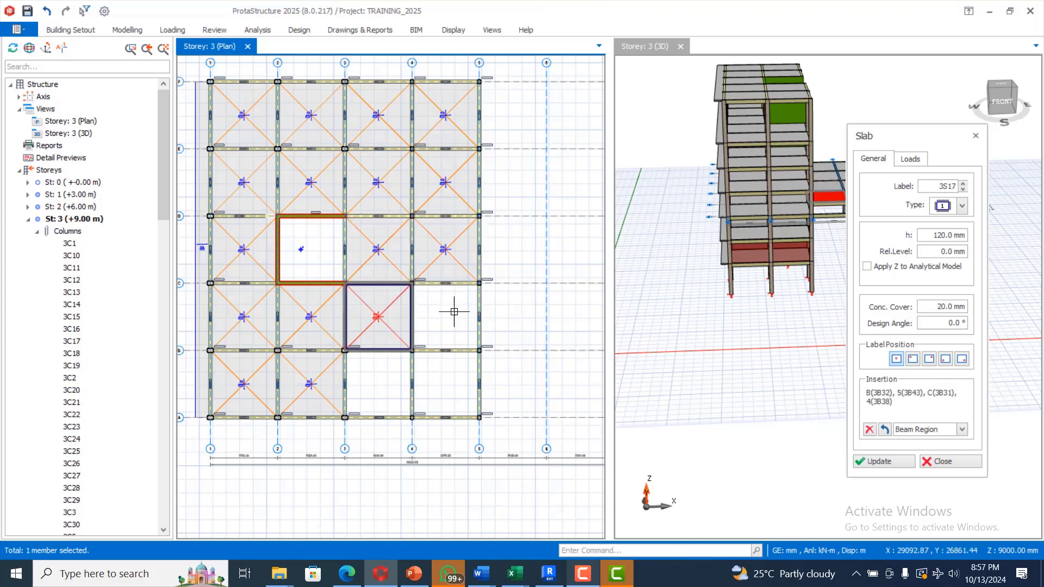
left_click(454, 311)
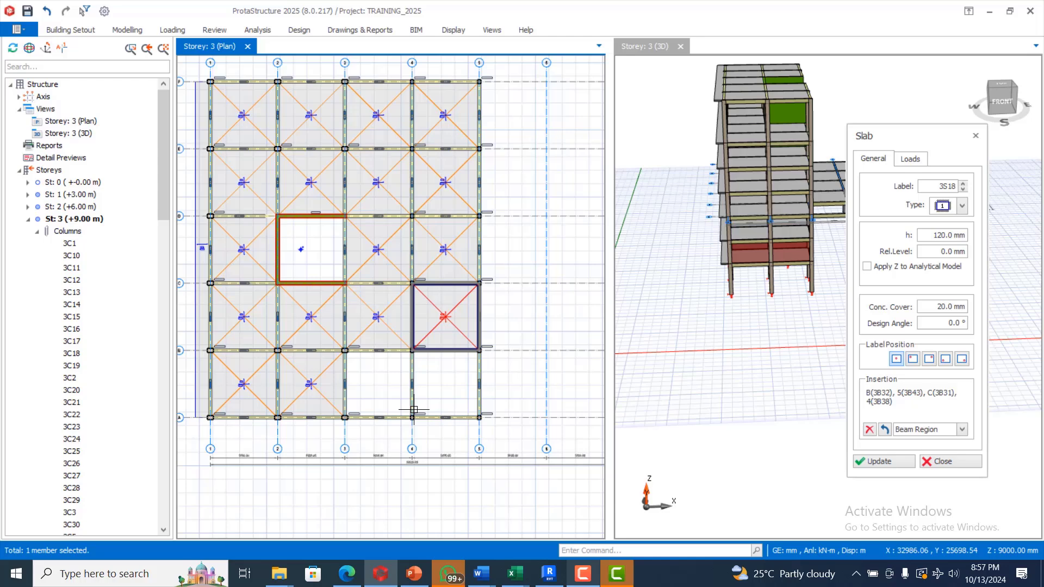
left_click(455, 381)
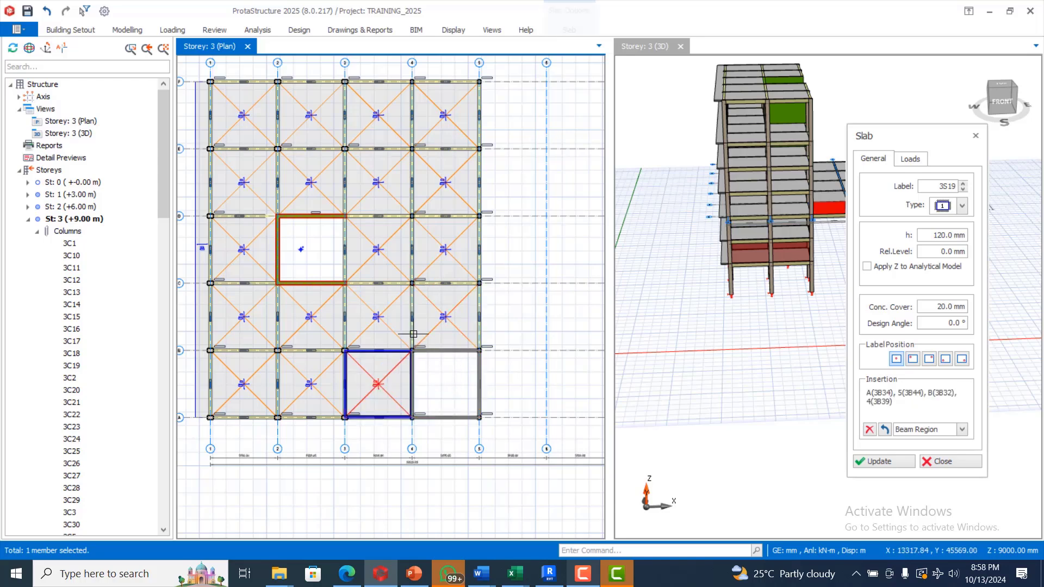
left_click(415, 353)
scroll(402, 329, "down", 3)
scroll(421, 328, "up", 1)
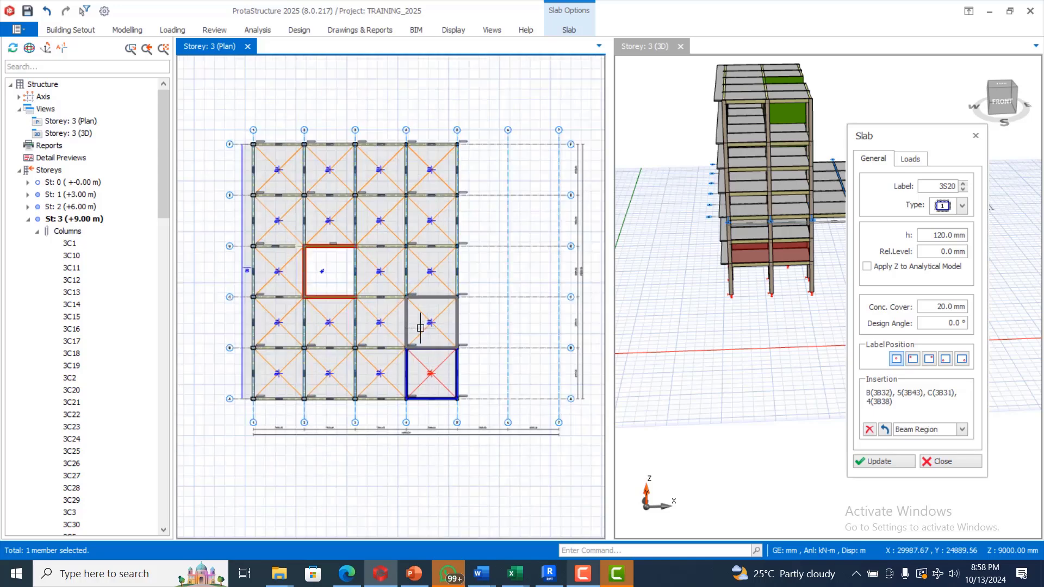
key("Escape")
scroll(476, 230, "up", 2)
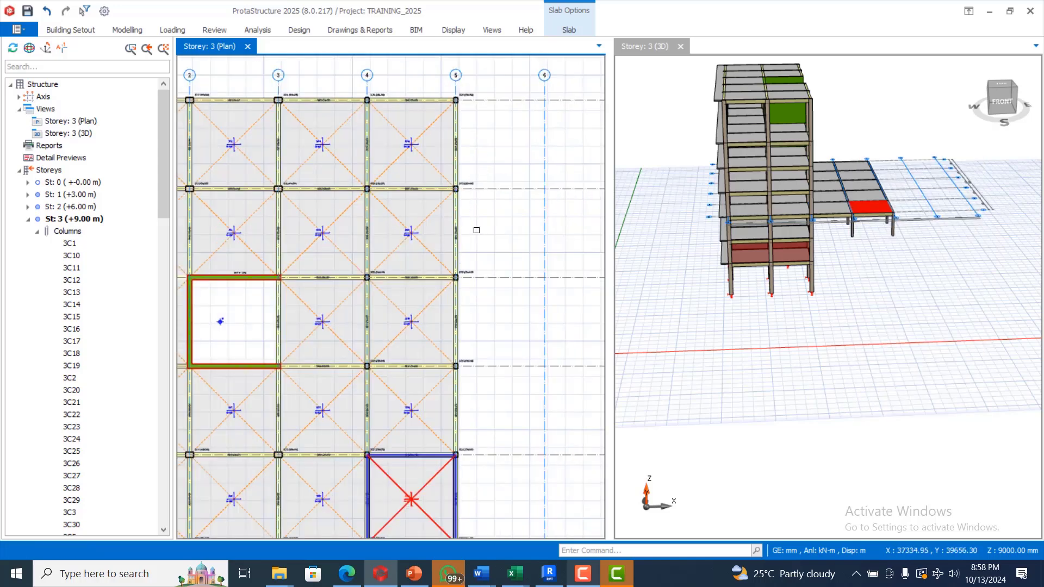
scroll(502, 216, "down", 1)
key("Escape")
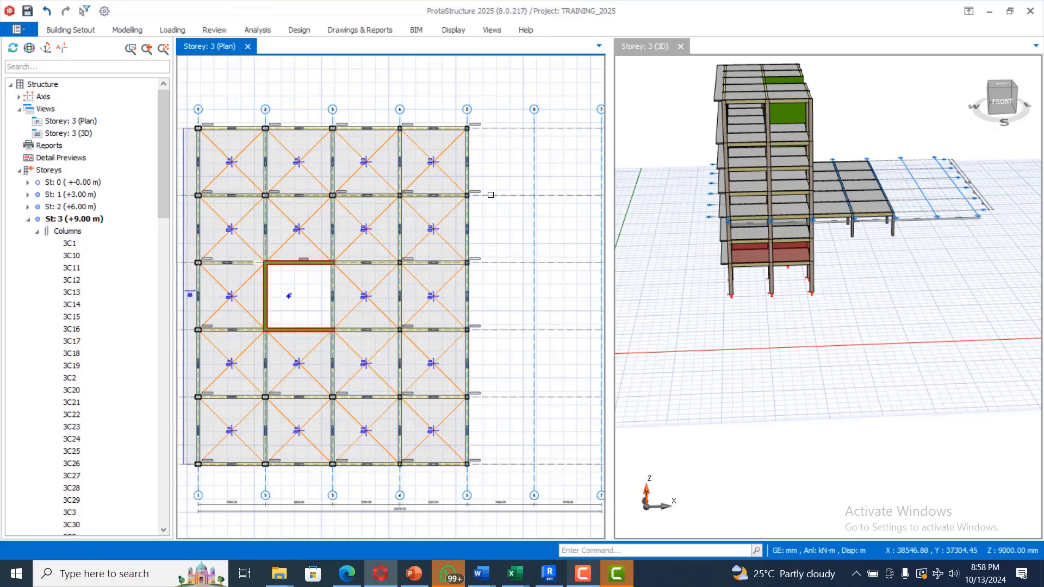
Select the storey 3 columns, beams and slabs extending from axis 3 to axis 5 and generate only those members on storeys 4, 5 and 6.
left_click_drag(486, 119, 349, 475)
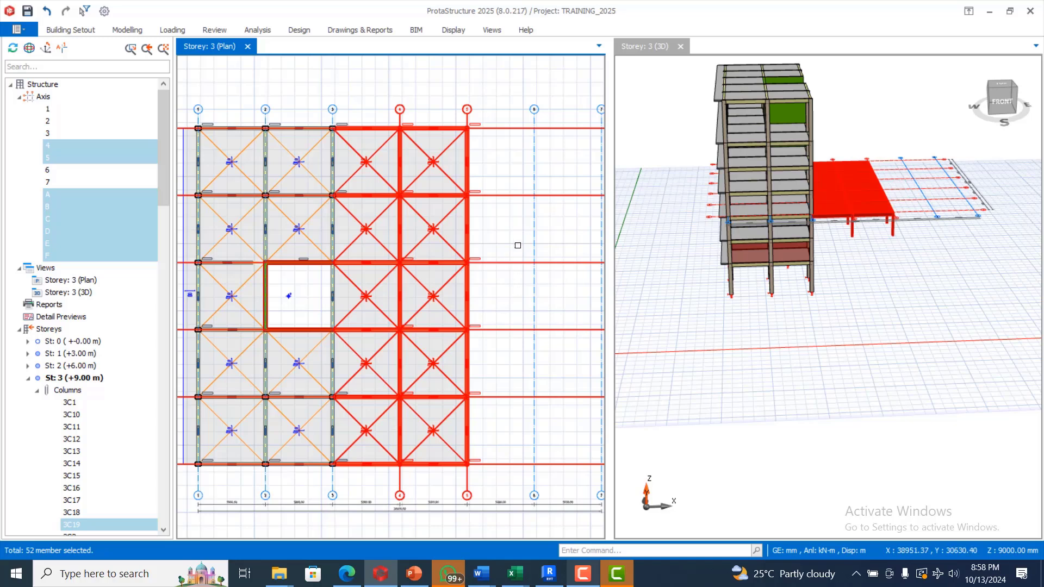
scroll(319, 342, "up", 2)
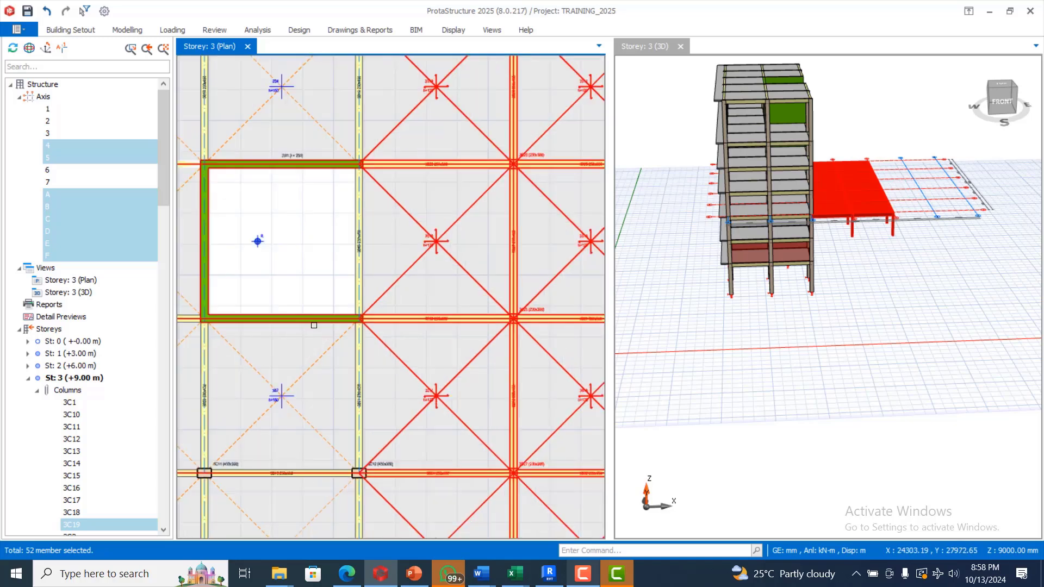
scroll(334, 310, "down", 1)
scroll(388, 272, "down", 2)
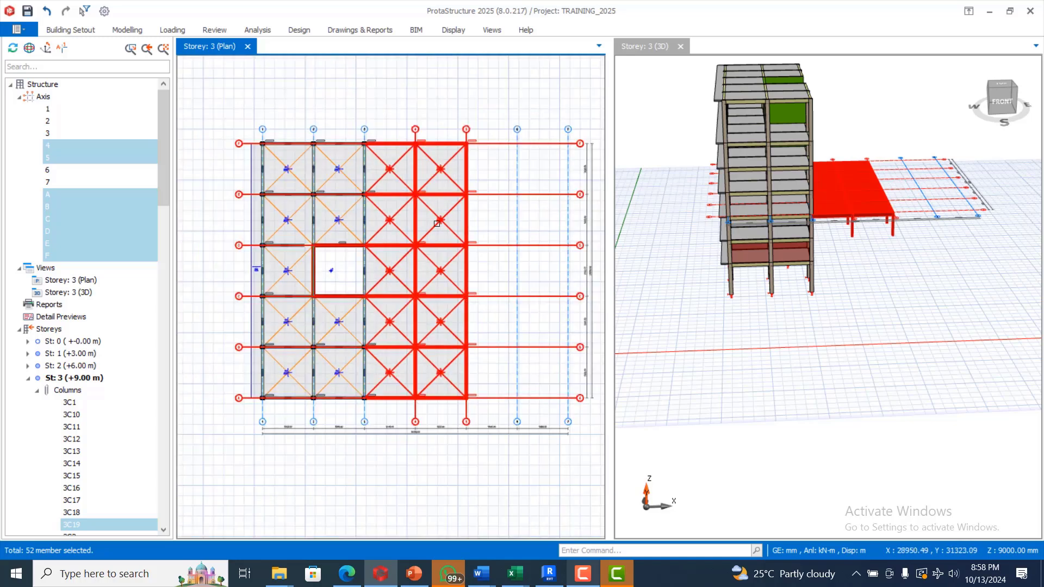
scroll(437, 222, "up", 1)
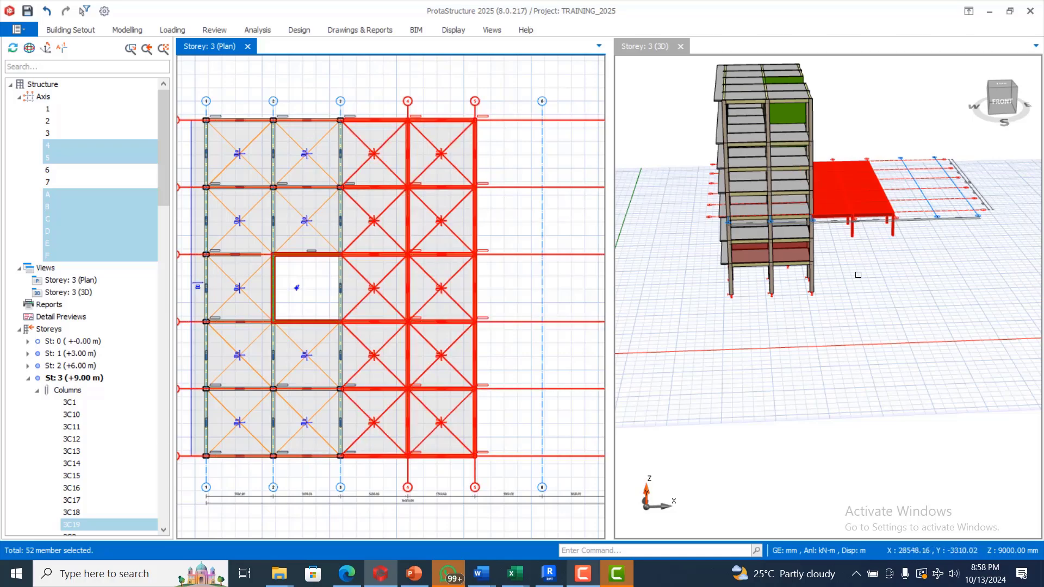
mouse_move(858, 275)
middle_mouse_down()
mouse_move(842, 273)
mouse_move(847, 242)
mouse_move(876, 317)
mouse_move(864, 326)
mouse_move(863, 234)
mouse_move(835, 310)
mouse_move(830, 267)
mouse_move(837, 300)
mouse_move(836, 288)
middle_mouse_up()
scroll(864, 235, "up", 5)
scroll(835, 288, "down", 3)
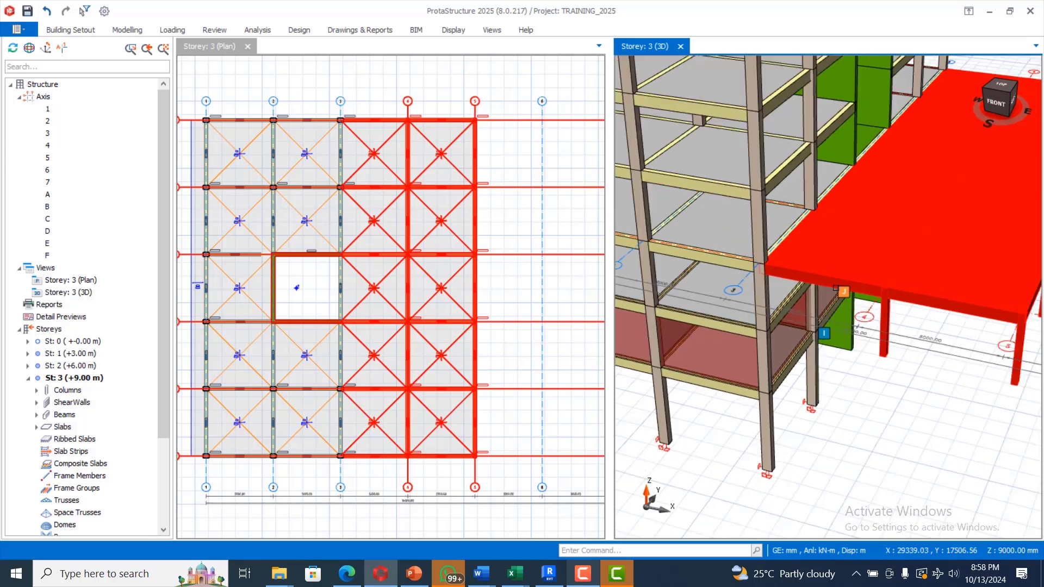
scroll(835, 288, "down", 3)
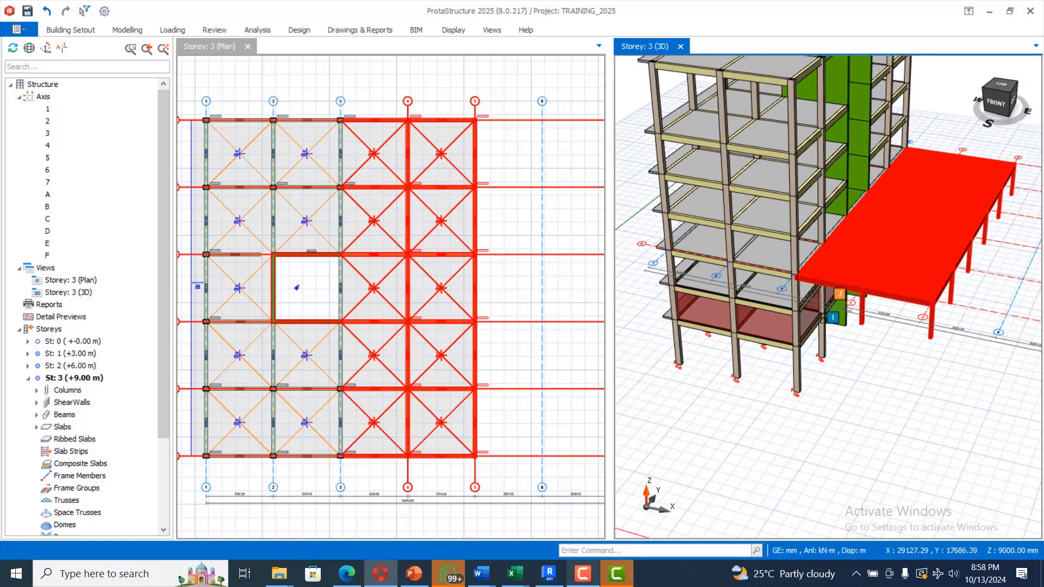
right_click(408, 228)
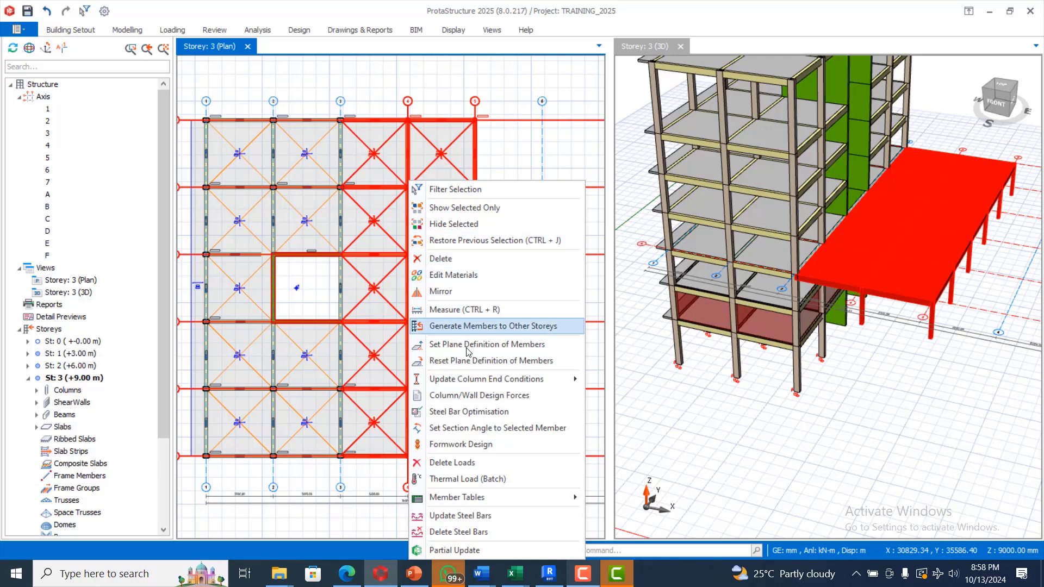
left_click(497, 326)
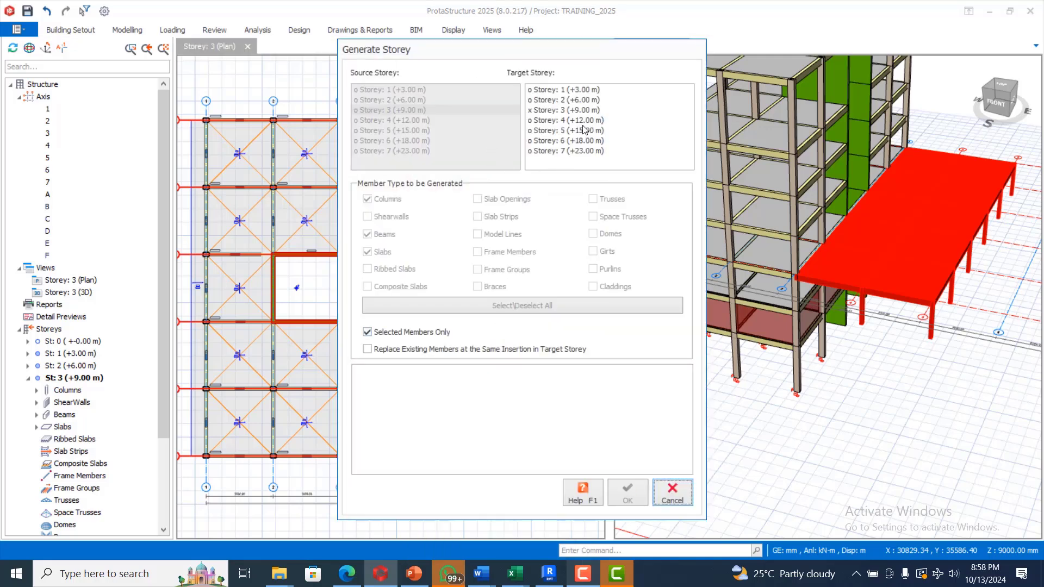
left_click(563, 121)
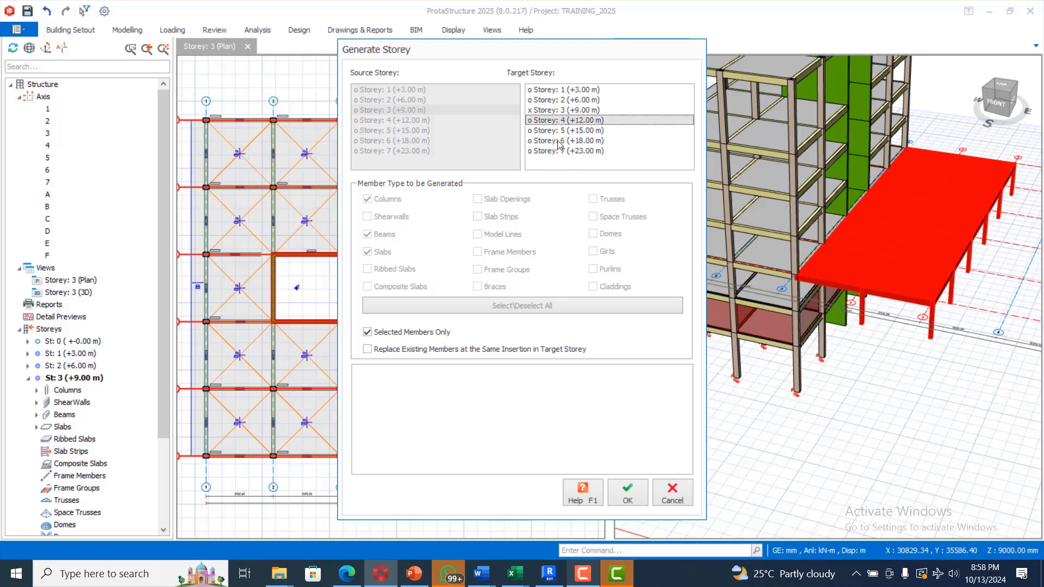
left_click(558, 141, "shift")
left_click(627, 499)
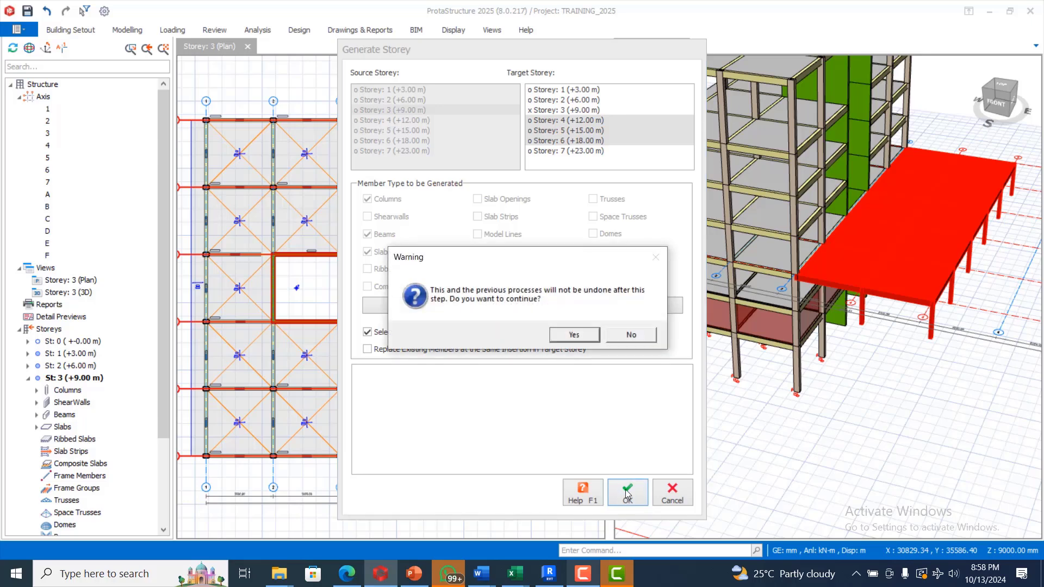
left_click(573, 335)
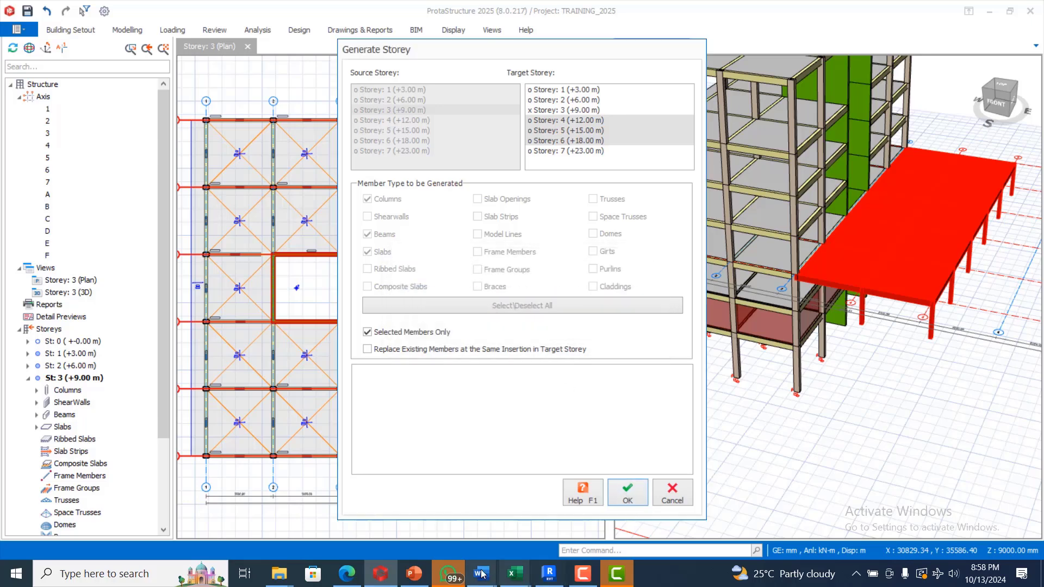
left_click(583, 577)
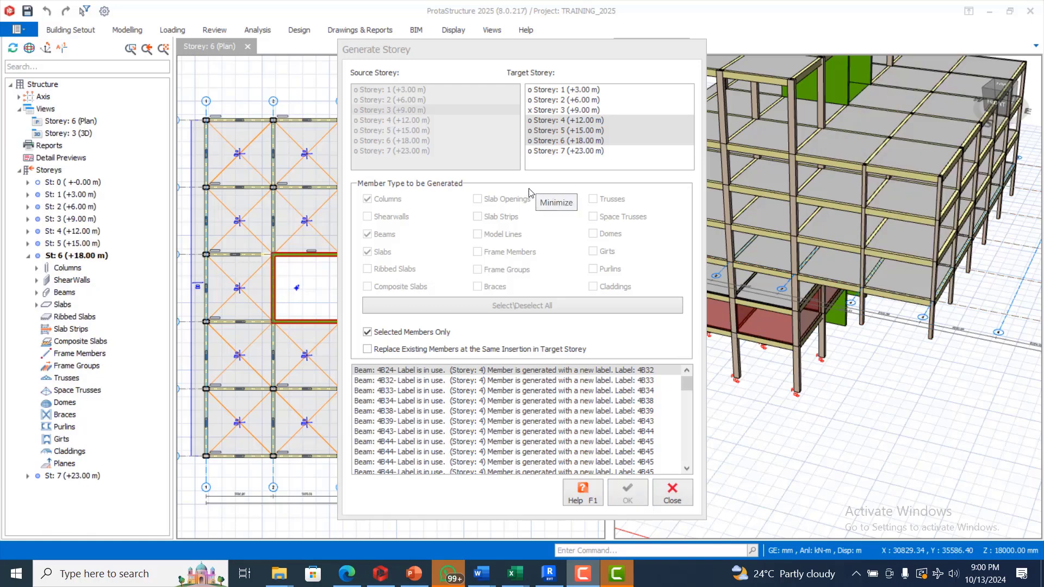
left_click(673, 499)
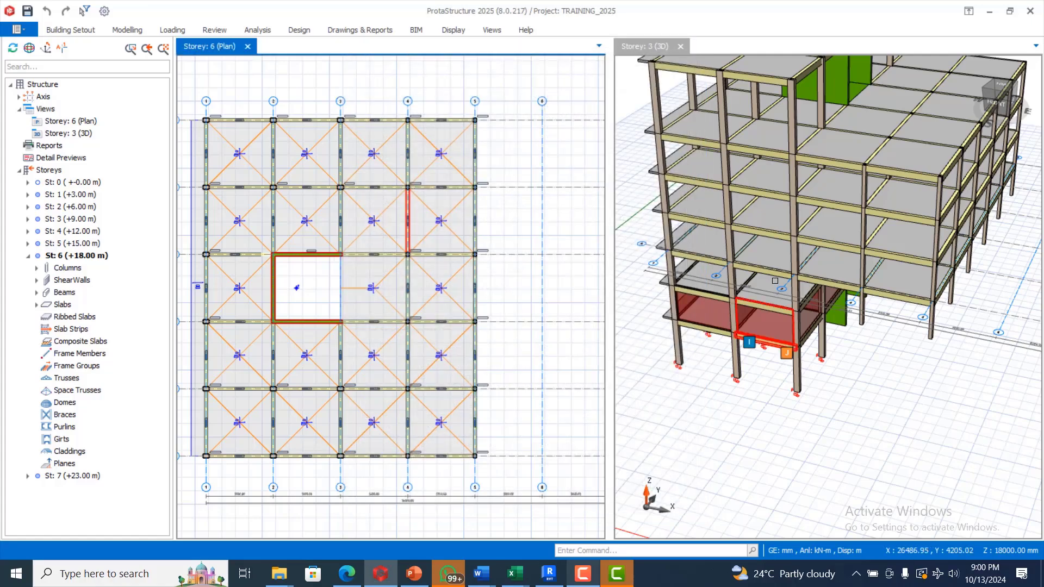
Examine the generated upper storeys of the extension in the 3D view and the storey 6 plan.
left_click(847, 322)
middle_click_drag(845, 328, 880, 353)
scroll(880, 354, "up", 5)
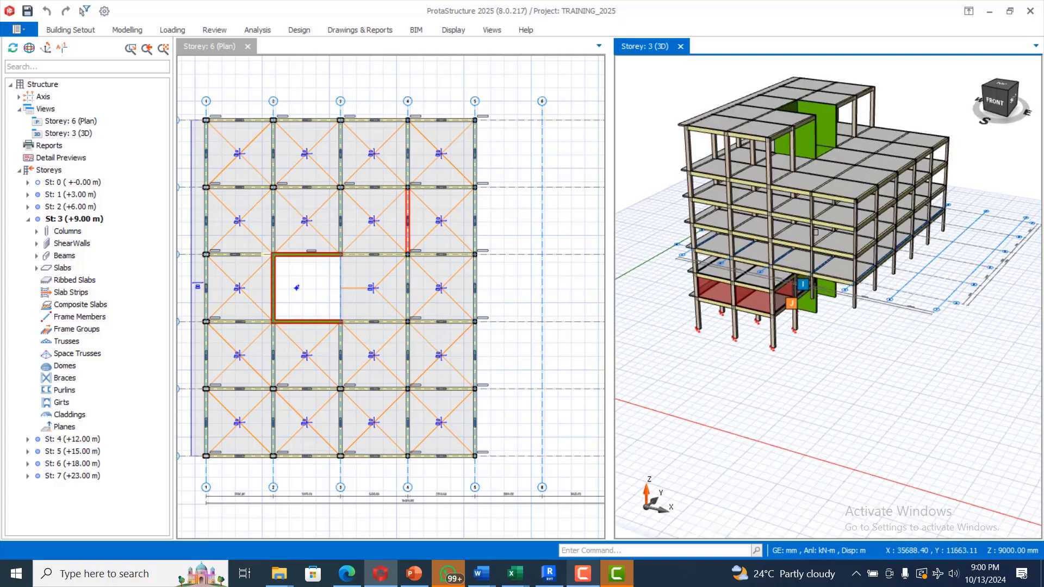
scroll(379, 242, "down", 4)
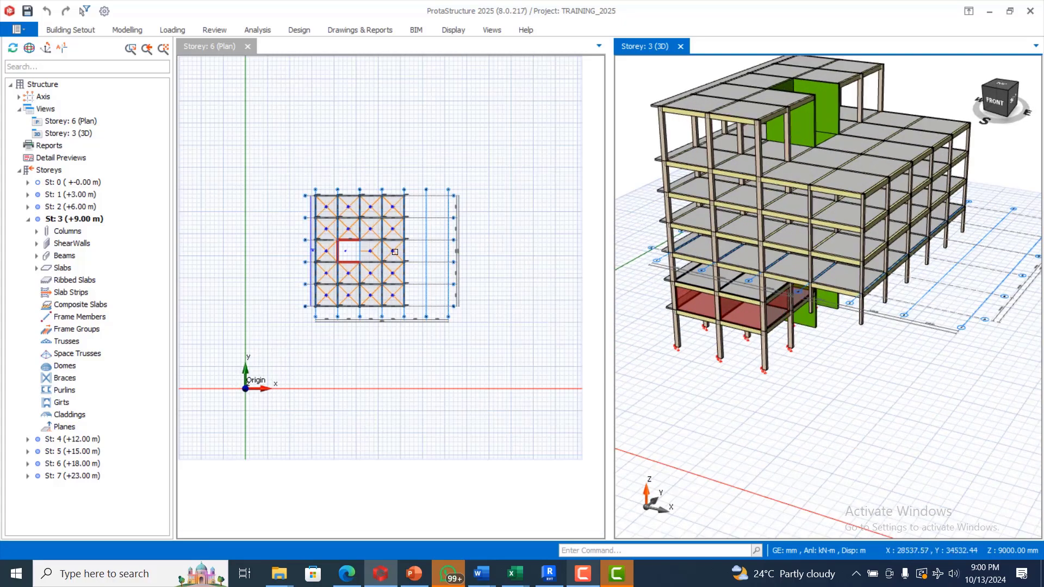
scroll(394, 250, "up", 4)
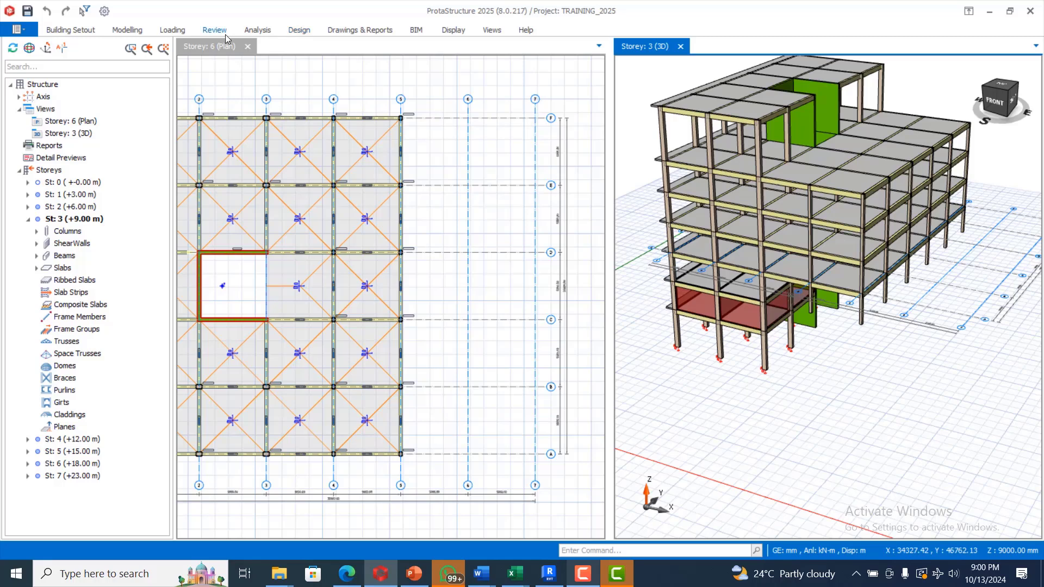
Make storey 5 (+15.00 m) the active storey in both the 3D view and the plan view.
left_click(58, 454)
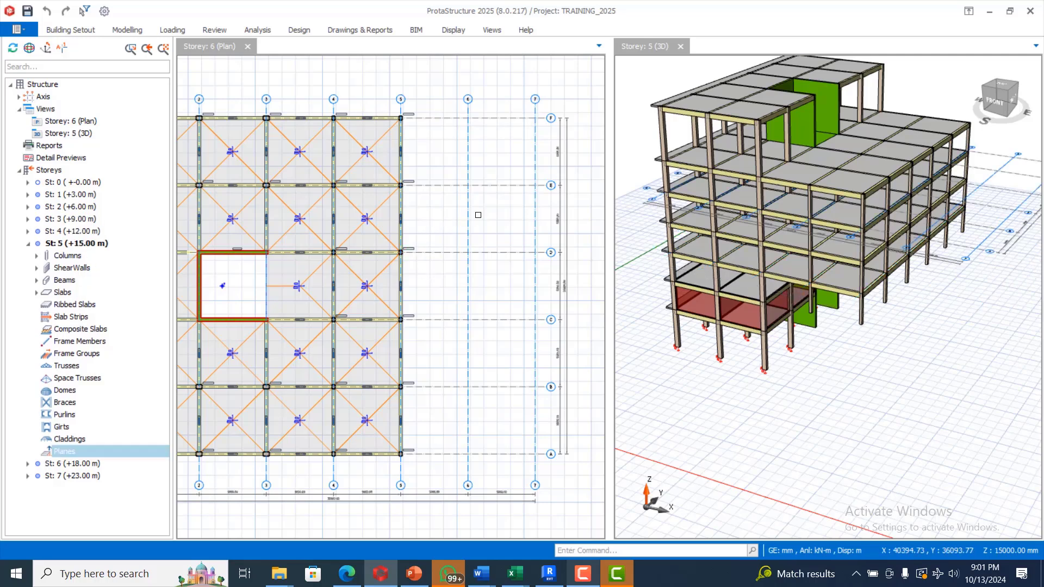
left_click(478, 215)
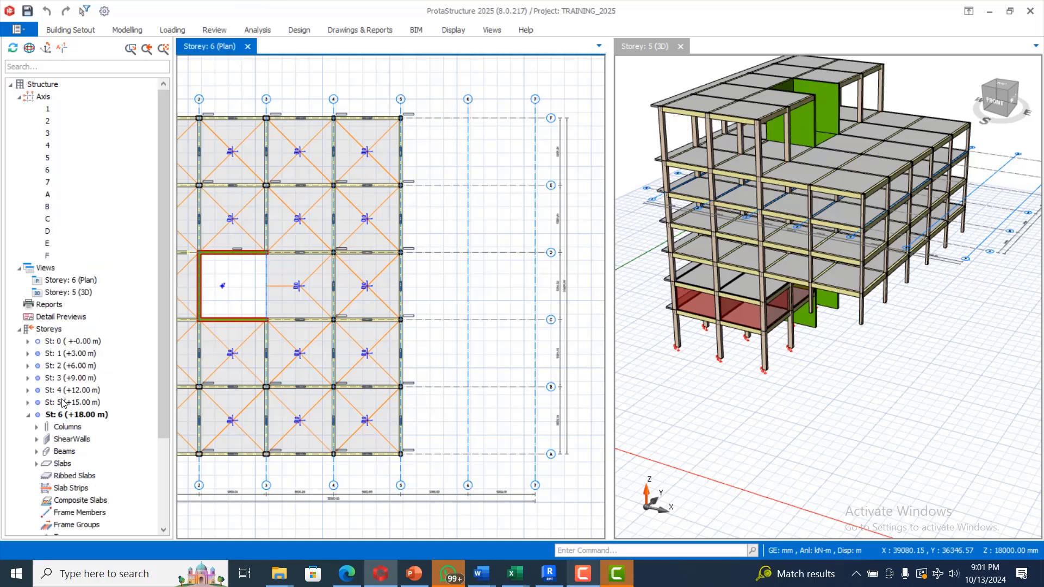
left_click(63, 403)
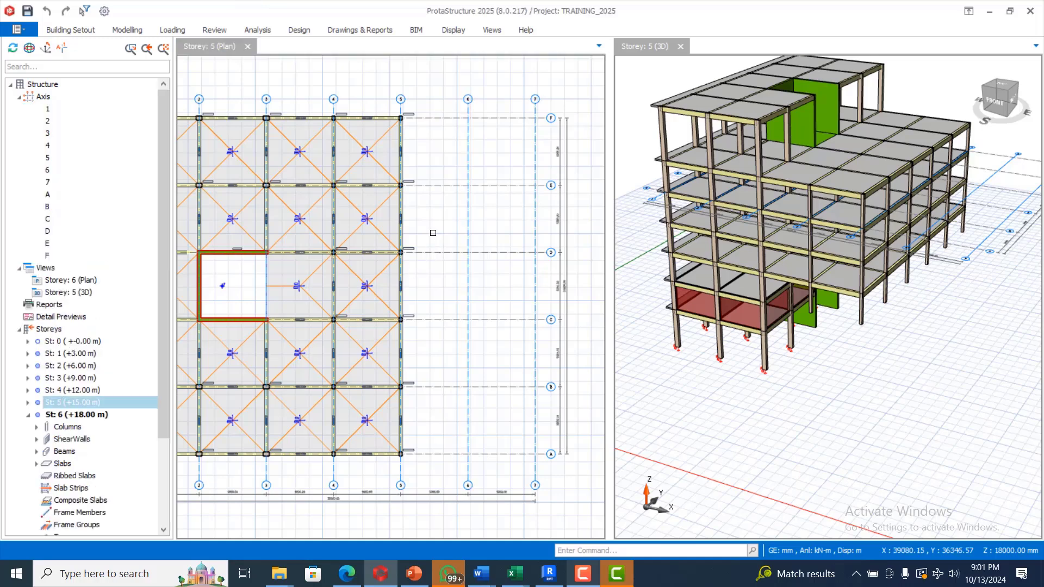
scroll(435, 194, "down", 3)
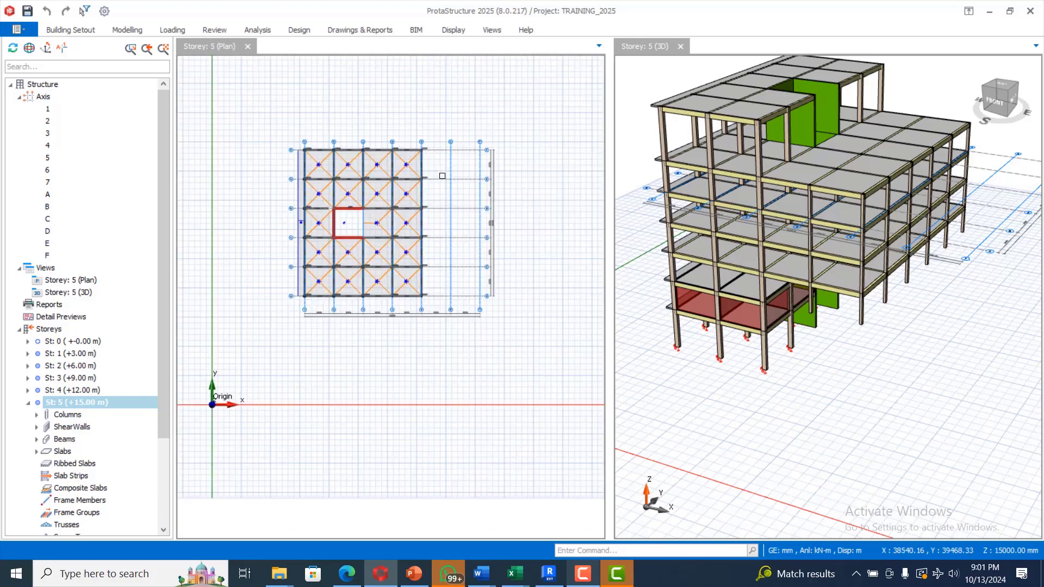
scroll(500, 215, "up", 2)
Examine the building's lower storeys and the overhanging extension from the front in the 3D view.
middle_click_drag(756, 270, 739, 359)
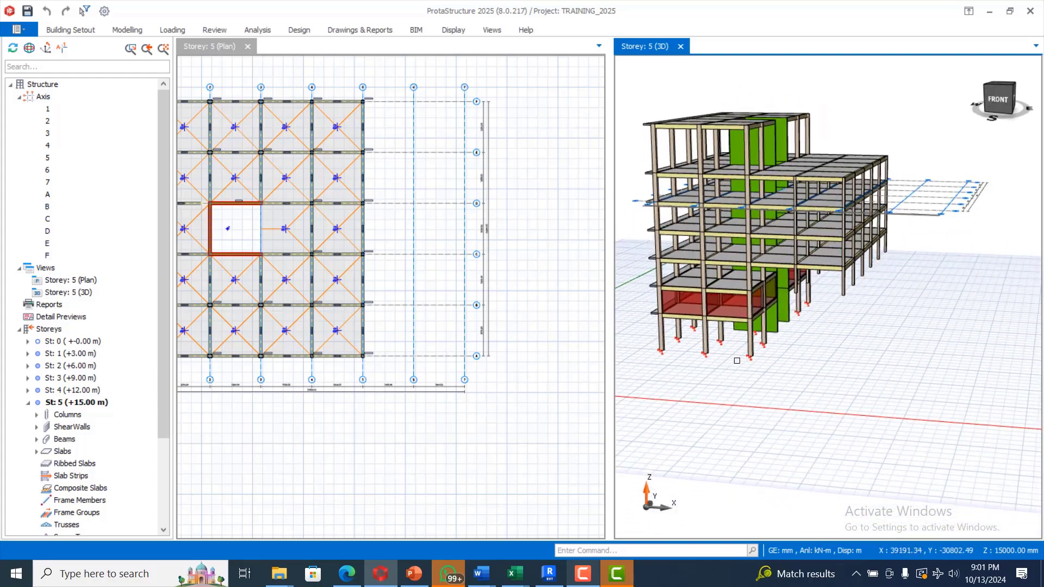
scroll(826, 235, "up", 1)
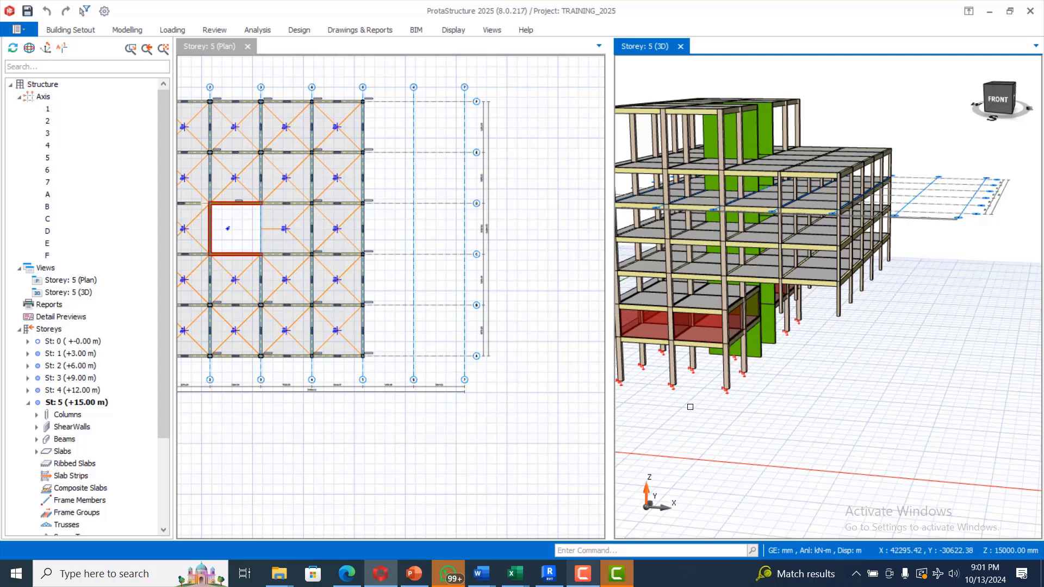
scroll(708, 320, "up", 2)
scroll(780, 362, "down", 2)
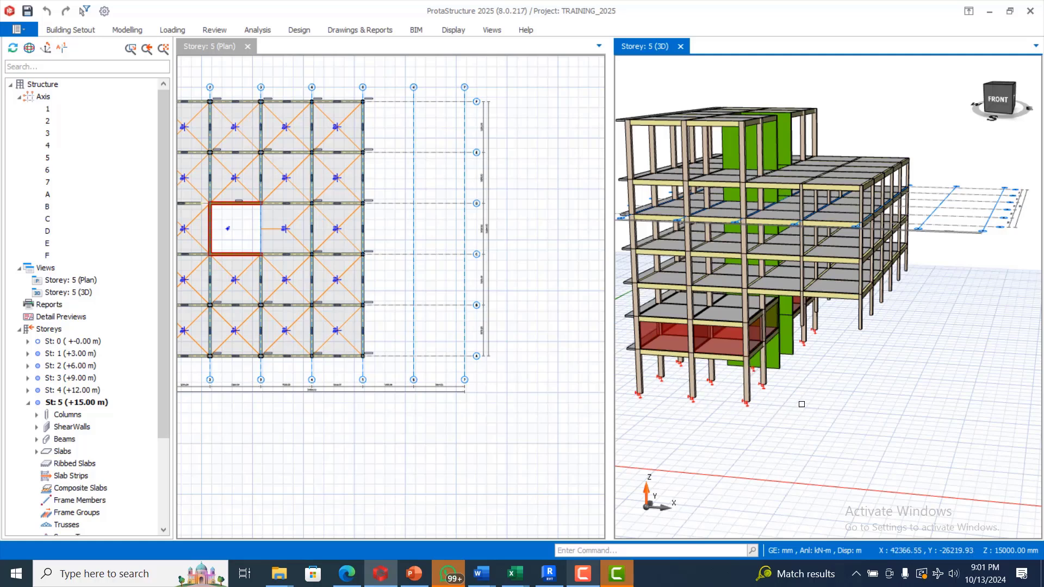
scroll(848, 312, "up", 2)
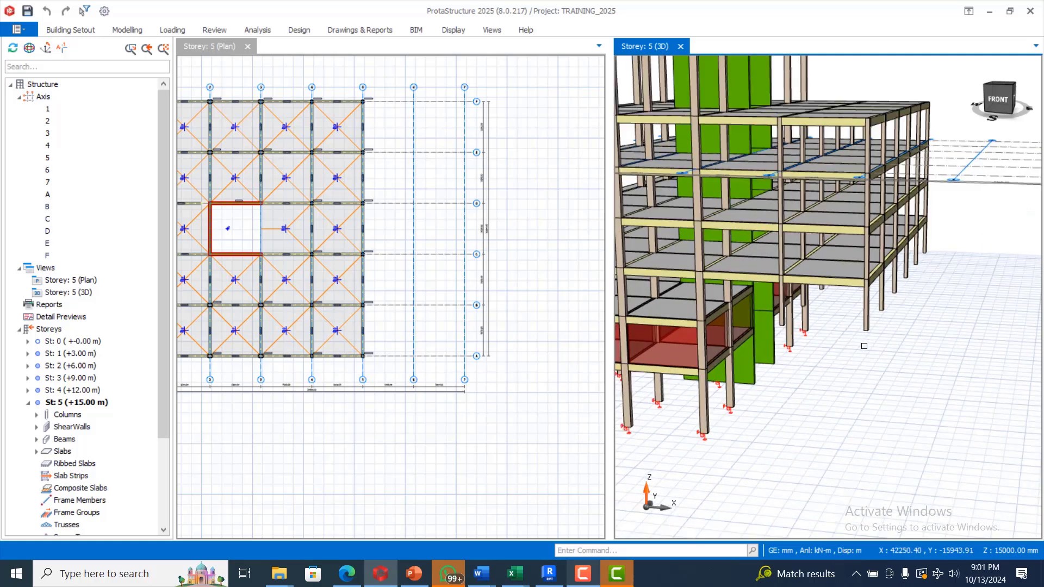
scroll(865, 347, "down", 2)
scroll(892, 333, "up", 2)
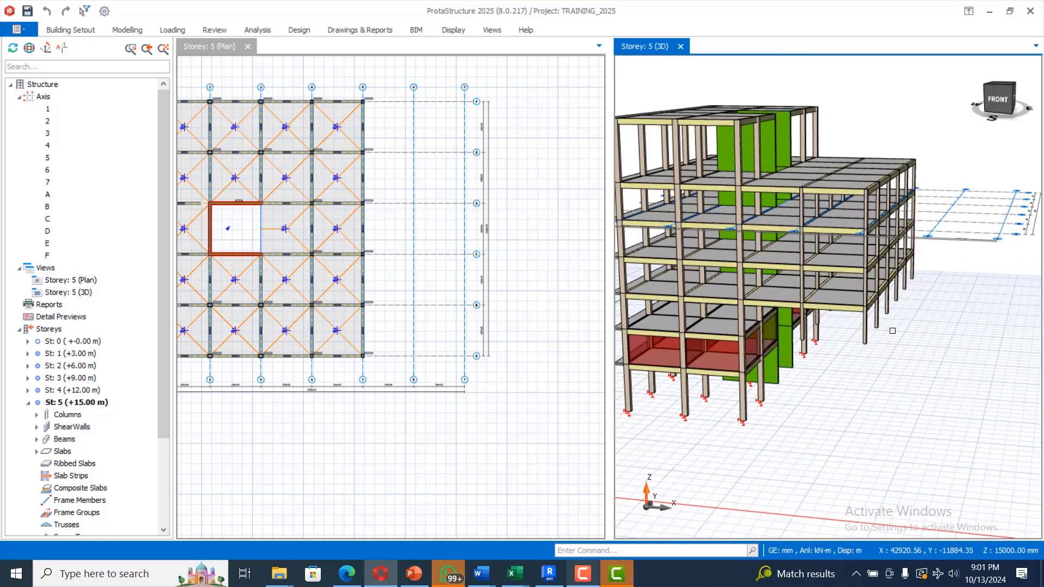
scroll(892, 333, "down", 2)
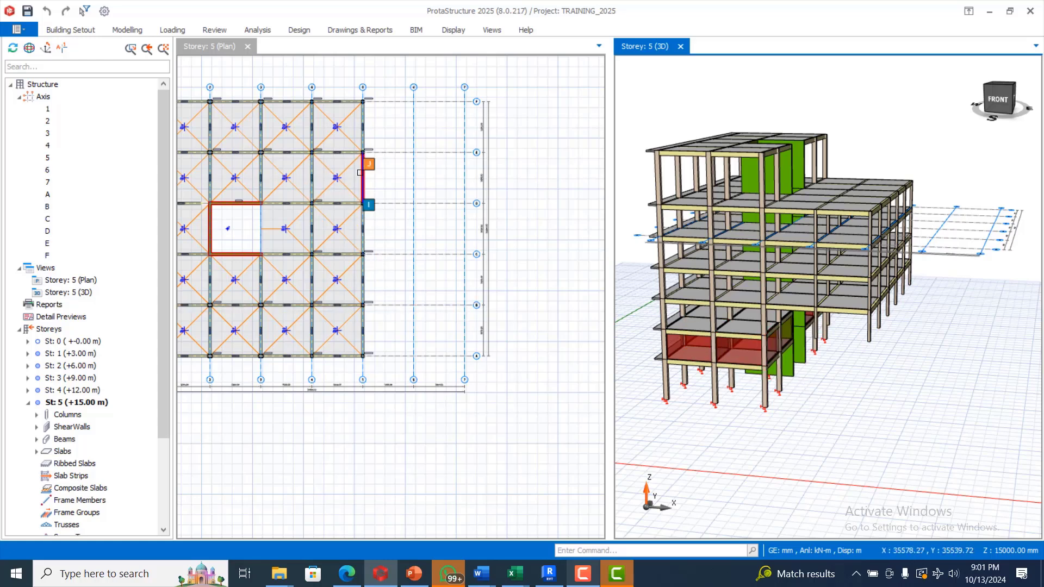
left_click(128, 31)
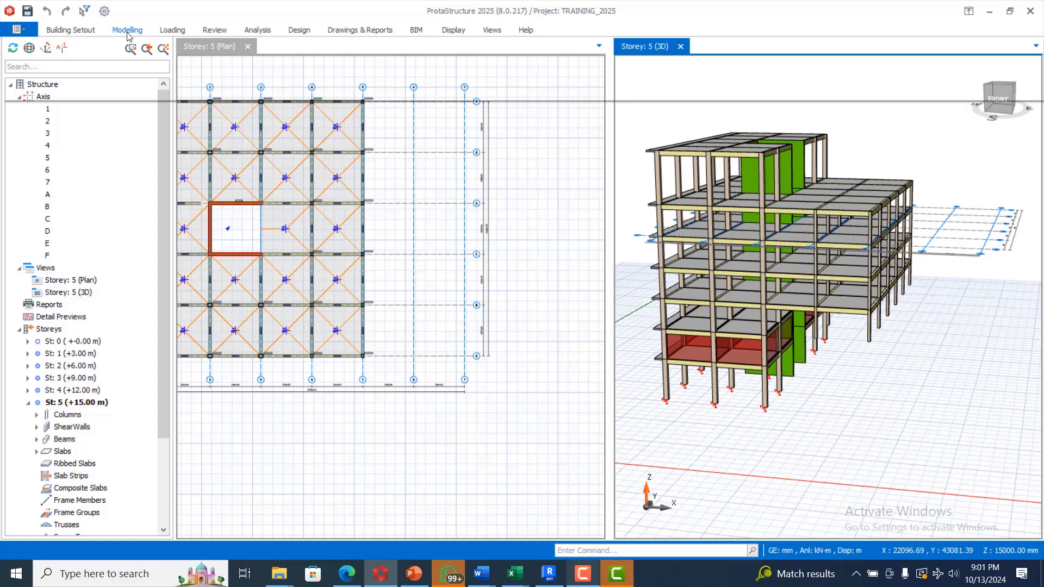
left_click(247, 59)
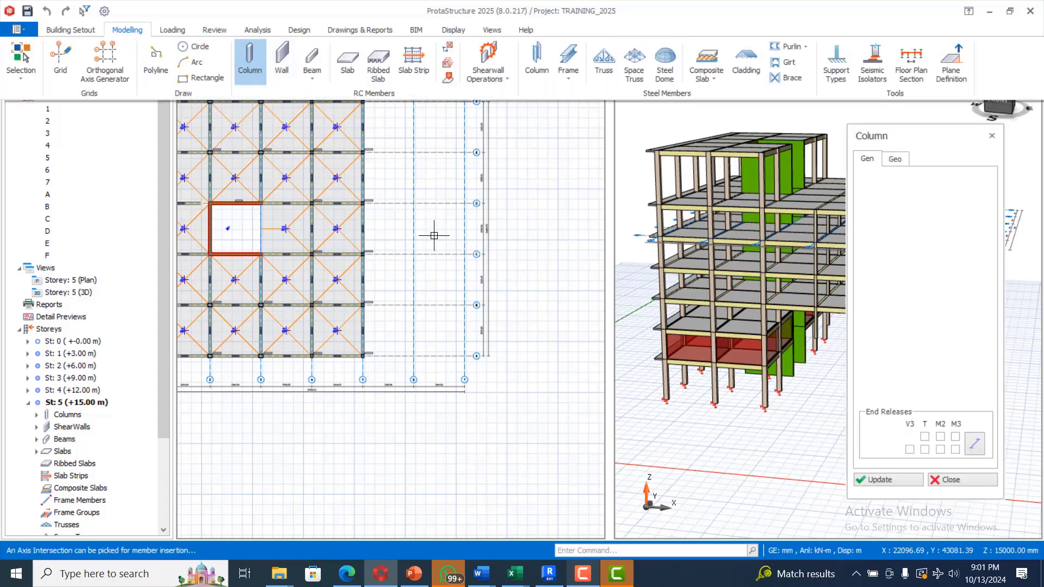
scroll(430, 233, "down", 2)
scroll(429, 171, "up", 2)
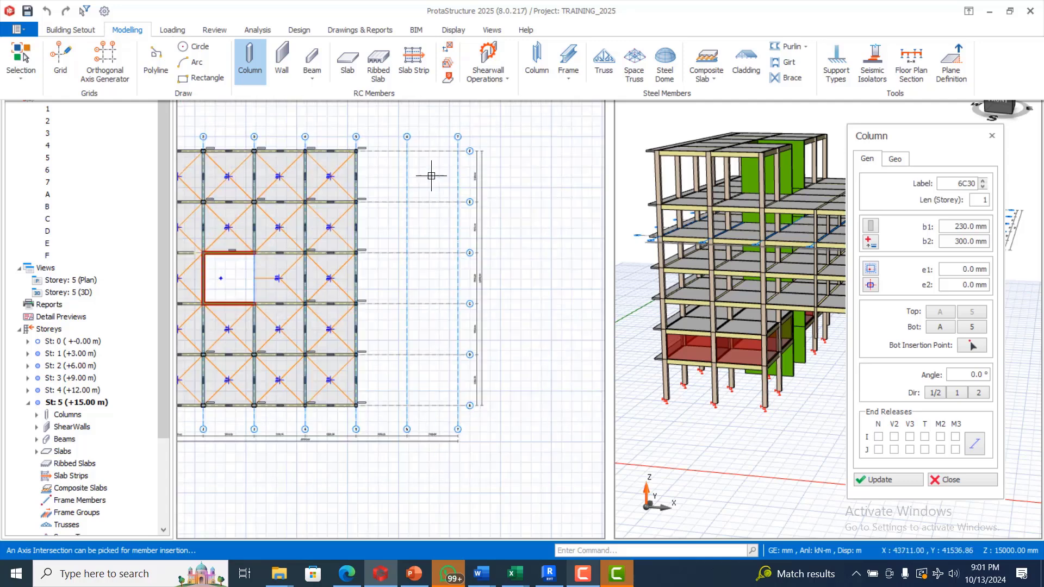
left_click(375, 141)
key("Escape")
left_click(456, 300)
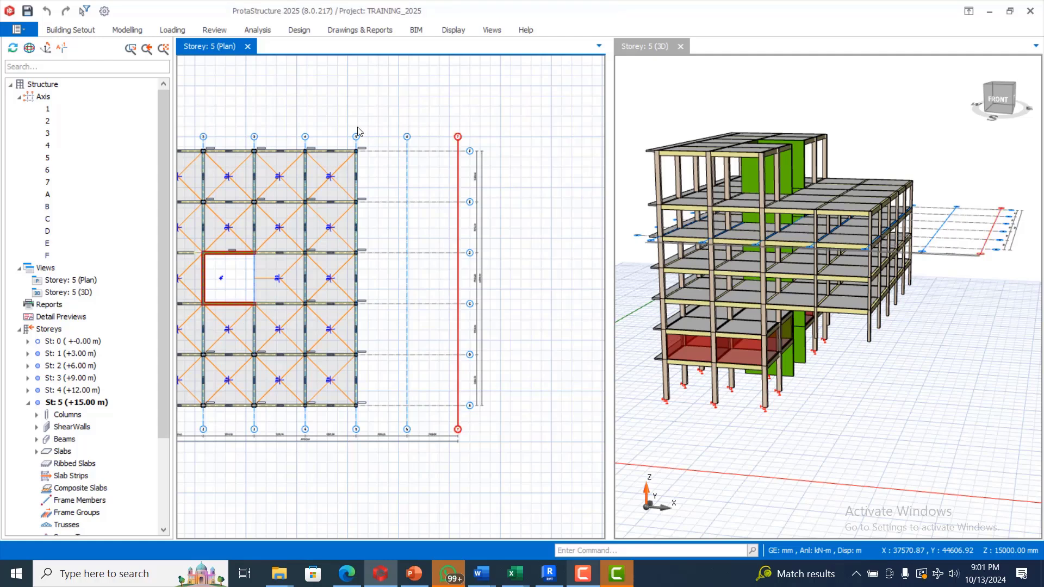
Insert 230 × 300 mm concrete columns on storey 5 at all intersections of axes 6 and 7 with axes A to F.
left_click(128, 30)
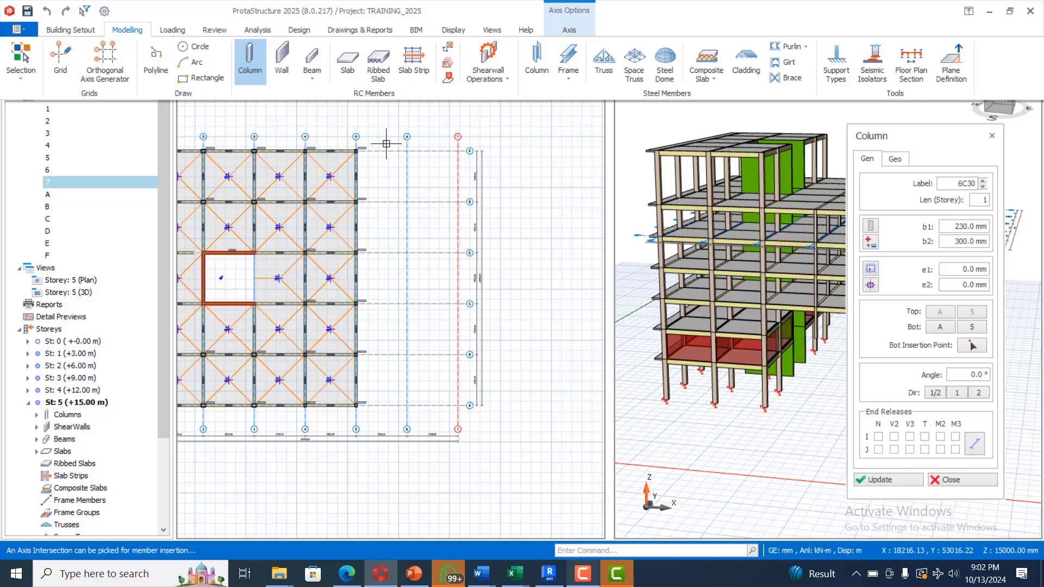
left_click_drag(385, 142, 463, 414)
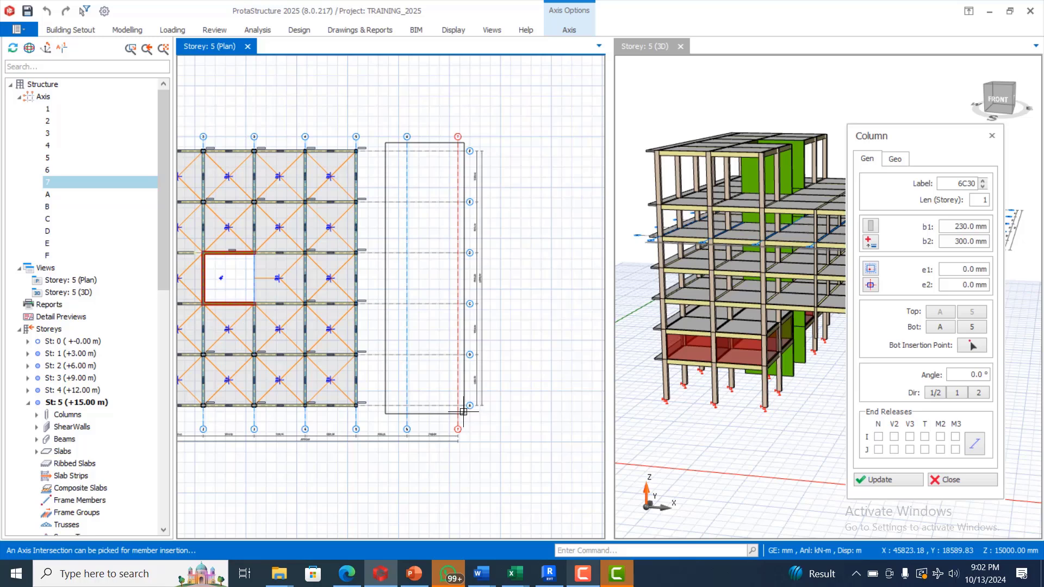
right_click(420, 343)
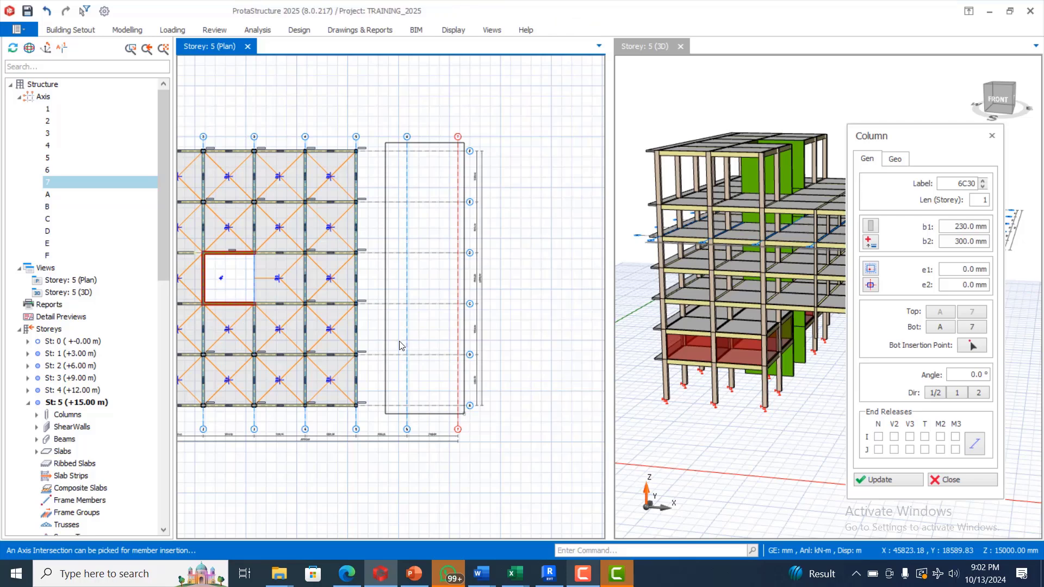
scroll(329, 300, "down", 3)
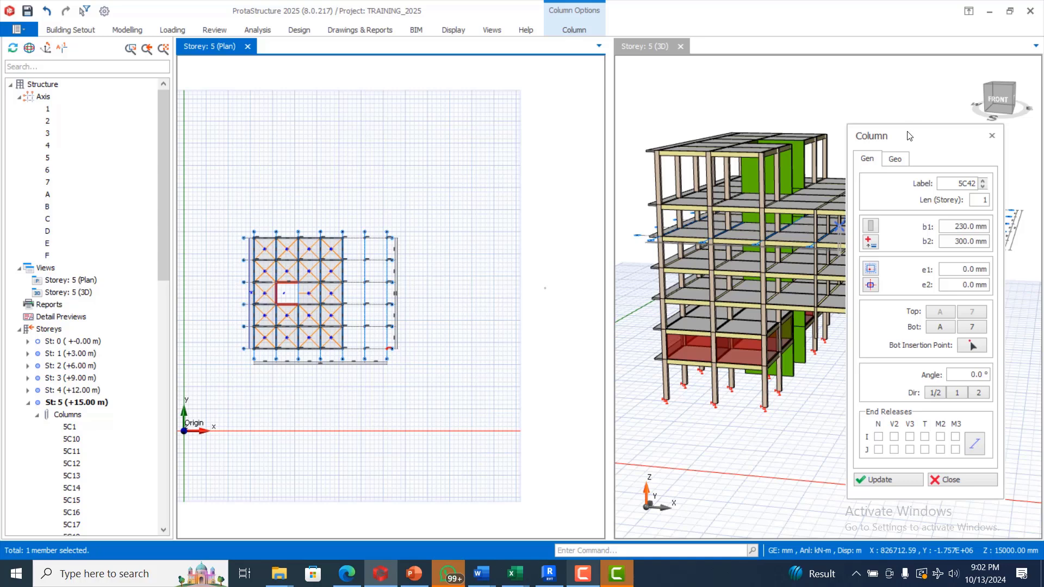
scroll(424, 256, "up", 2)
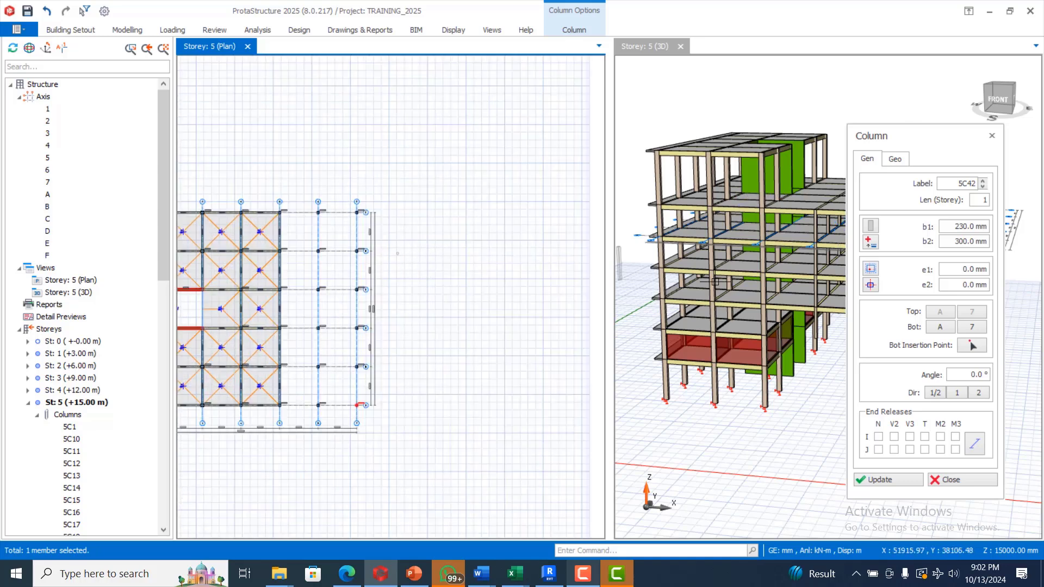
scroll(660, 249, "down", 1)
scroll(779, 366, "up", 3)
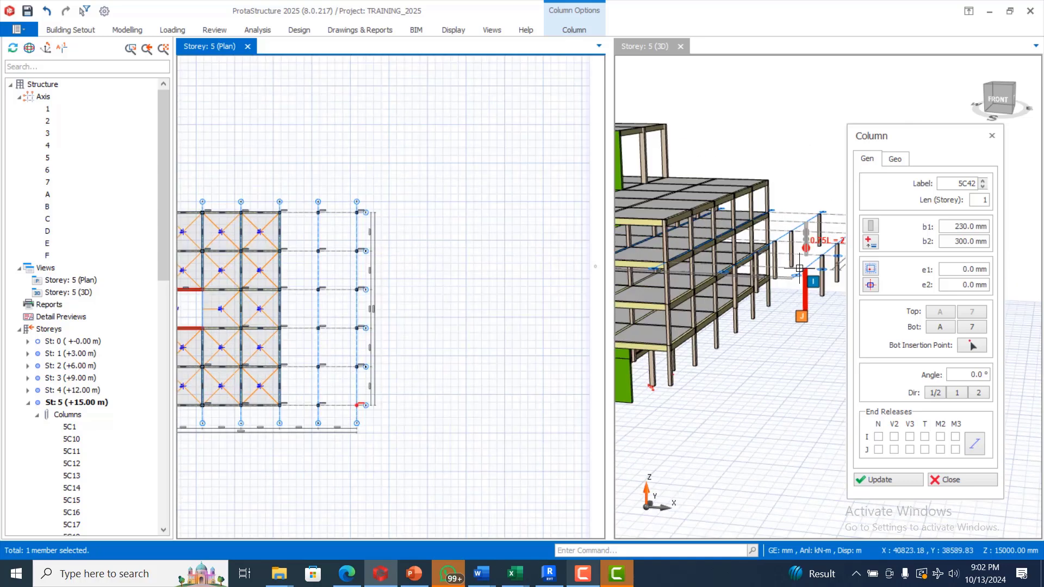
scroll(780, 366, "down", 3)
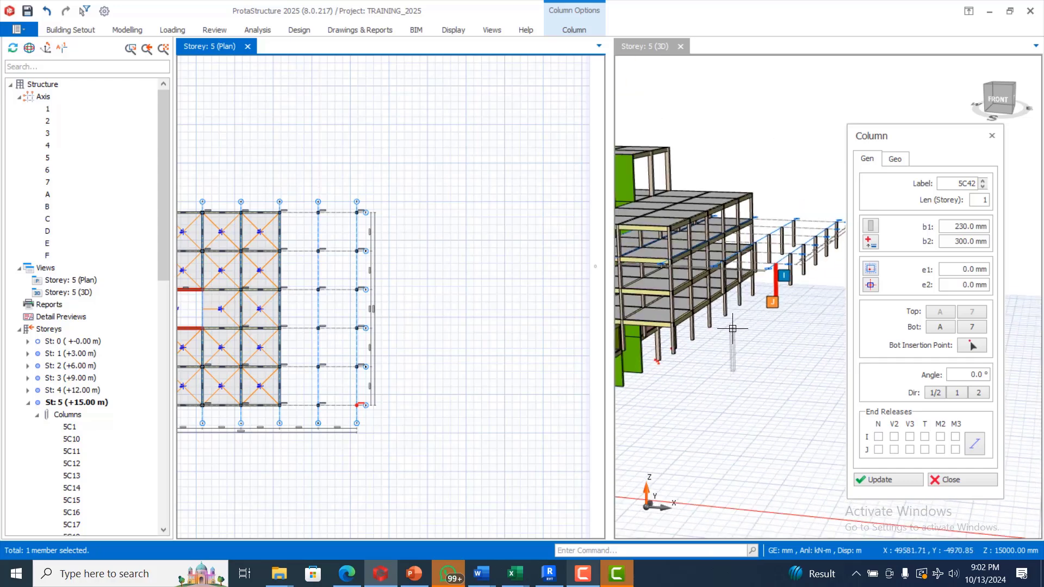
scroll(732, 328, "up", 2)
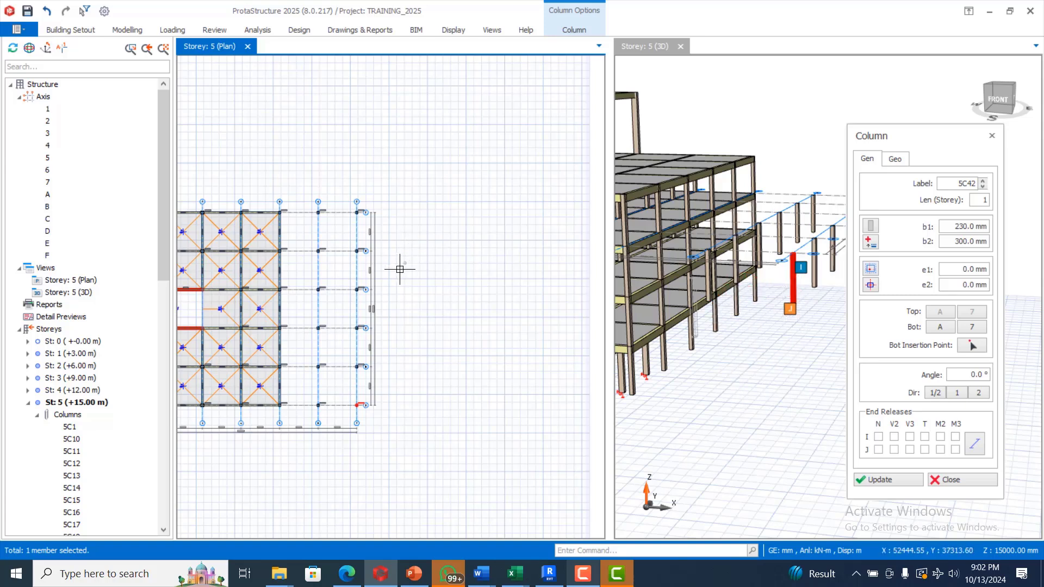
key("Escape")
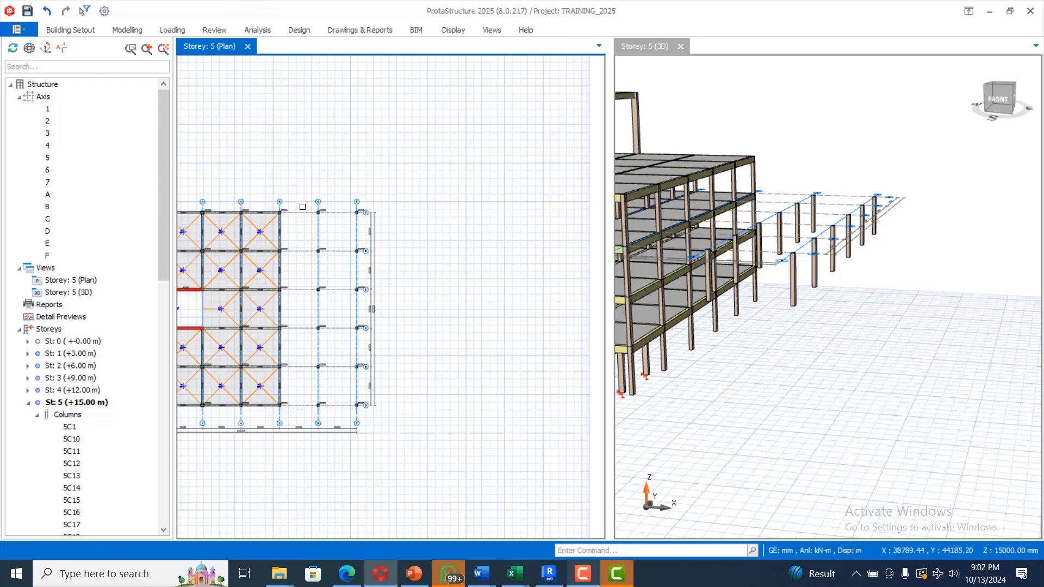
Select all storey 5 columns on axes 6 and 7 and set their b2 dimension to 400 mm in the column table.
left_click_drag(303, 206, 368, 413)
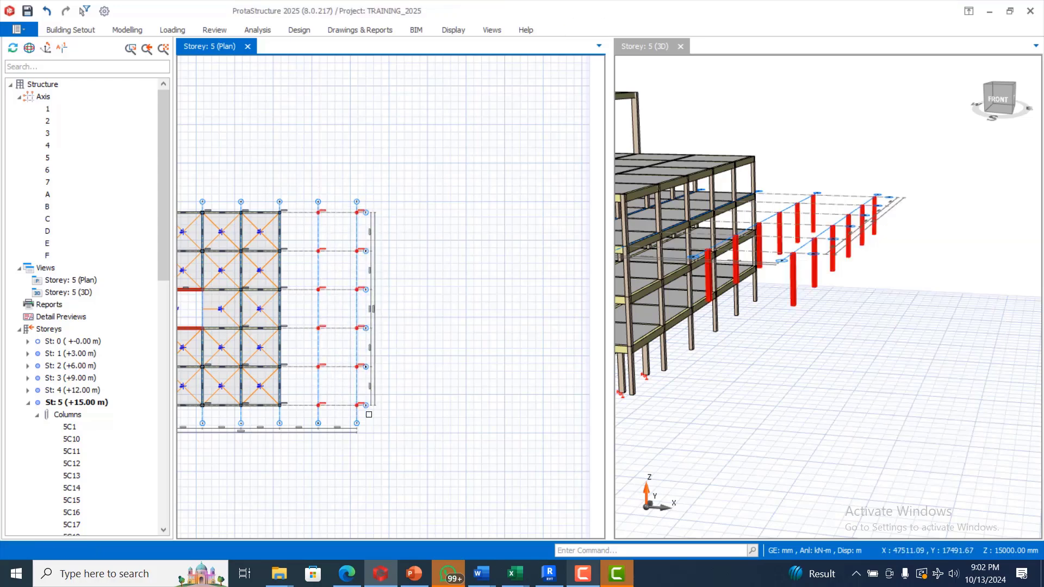
right_click(360, 366)
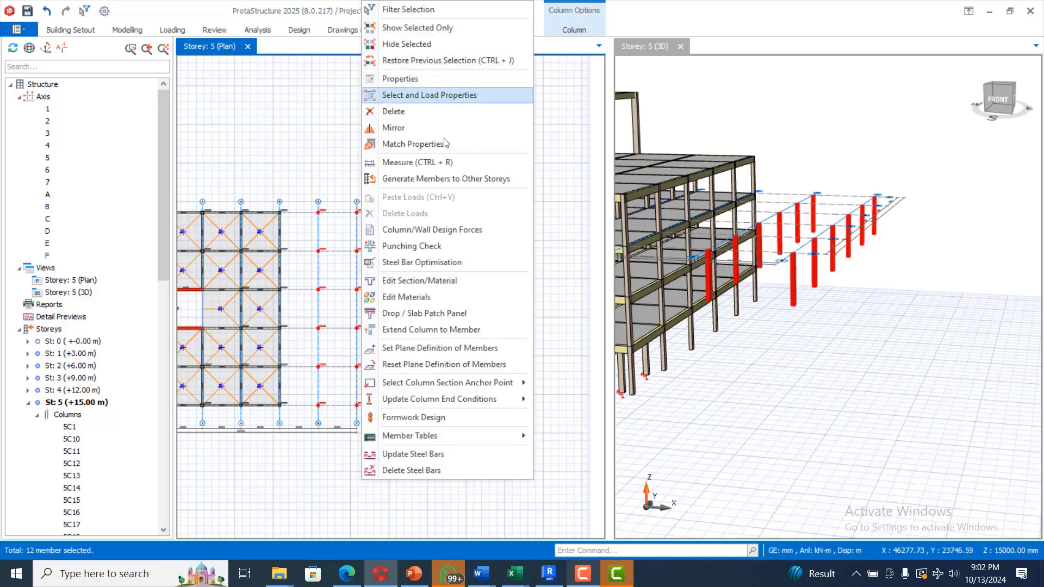
left_click(419, 80)
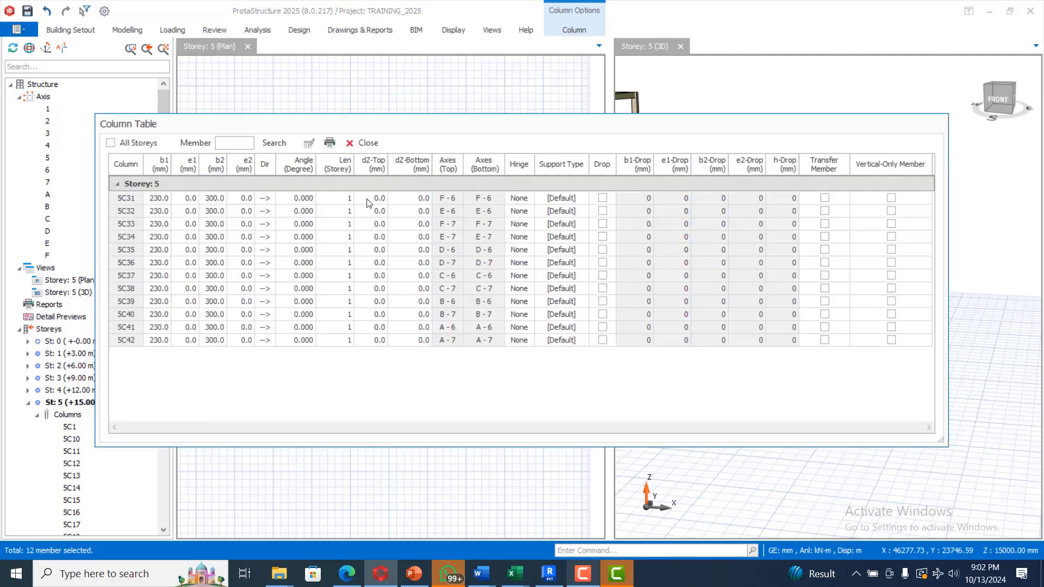
left_click(216, 165)
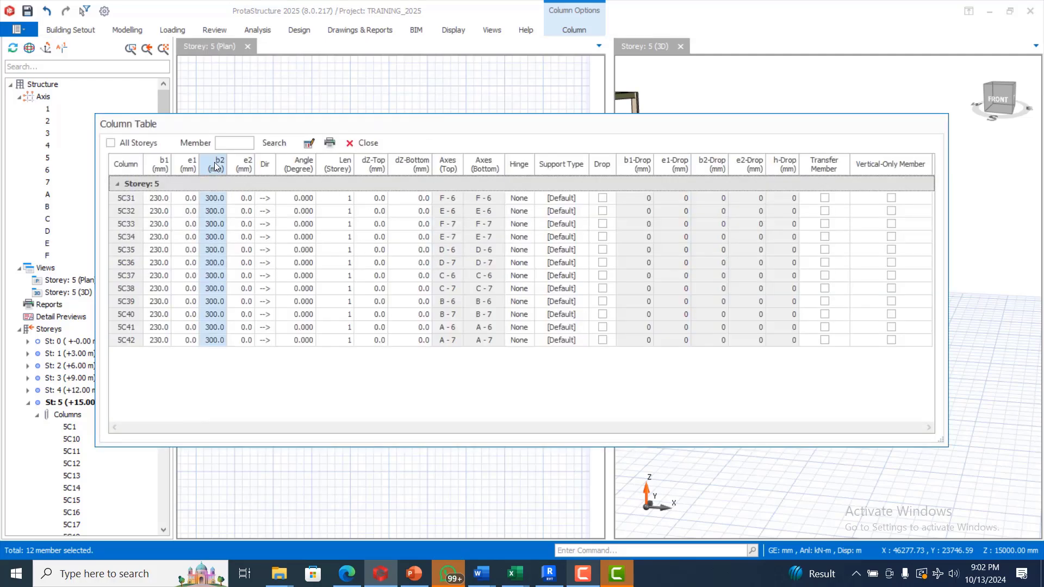
left_click(308, 143)
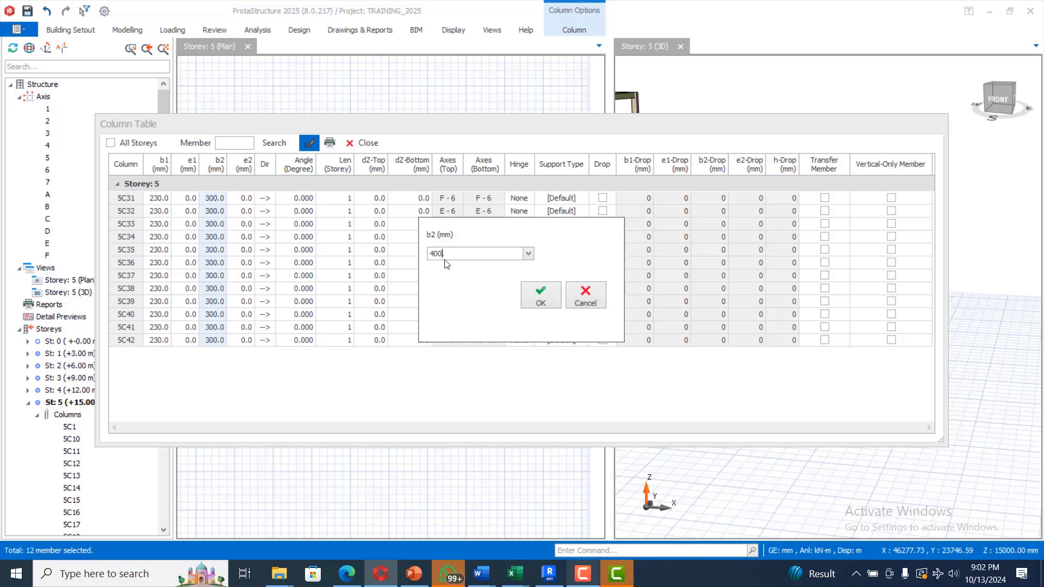
type("400")
left_click(554, 295)
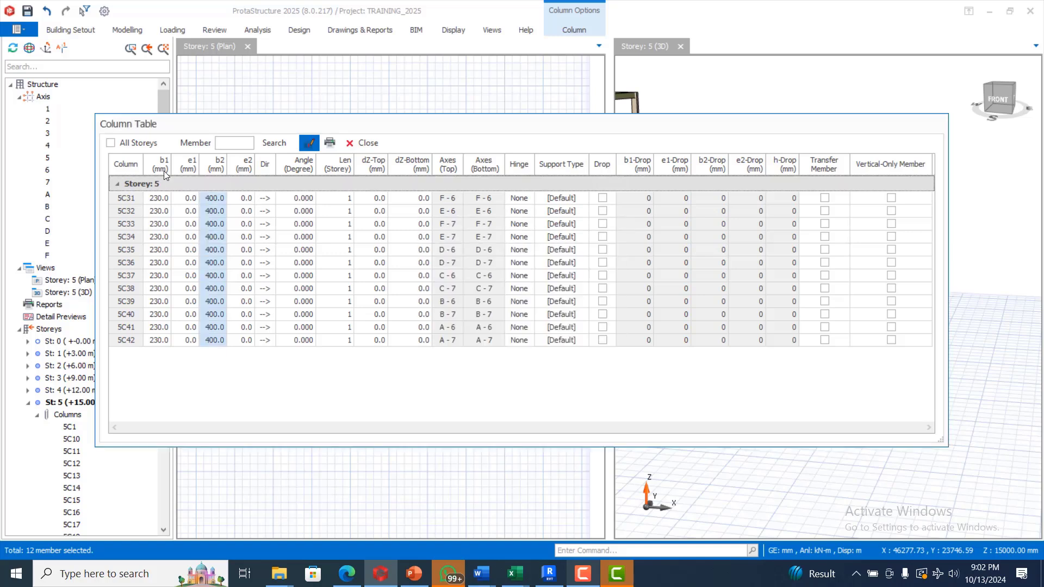
Set the b1 dimension of the selected axis 6 and 7 columns to 400 mm and close the column table.
left_click(159, 164)
left_click(308, 144)
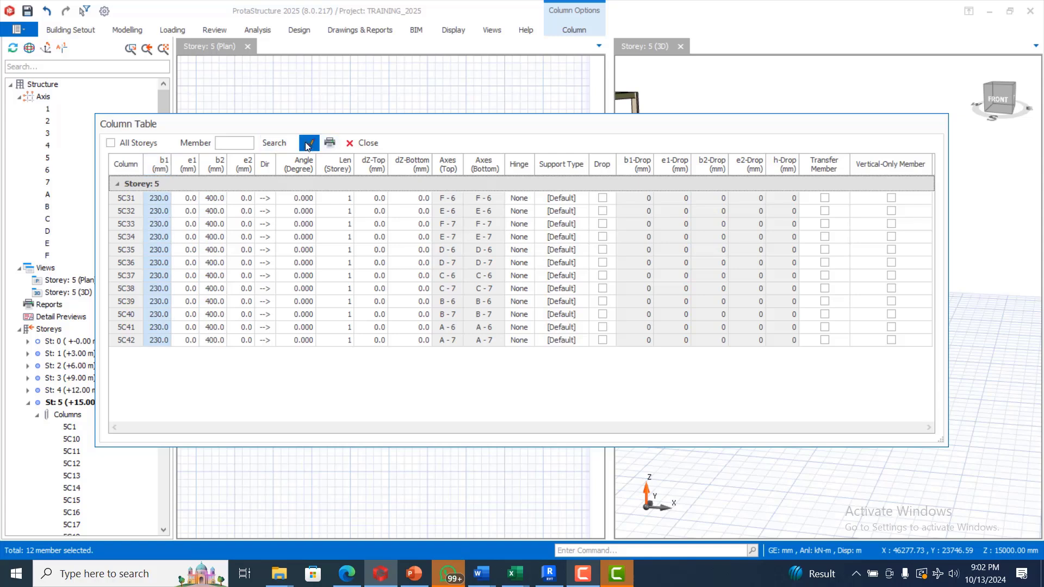
left_click(461, 251)
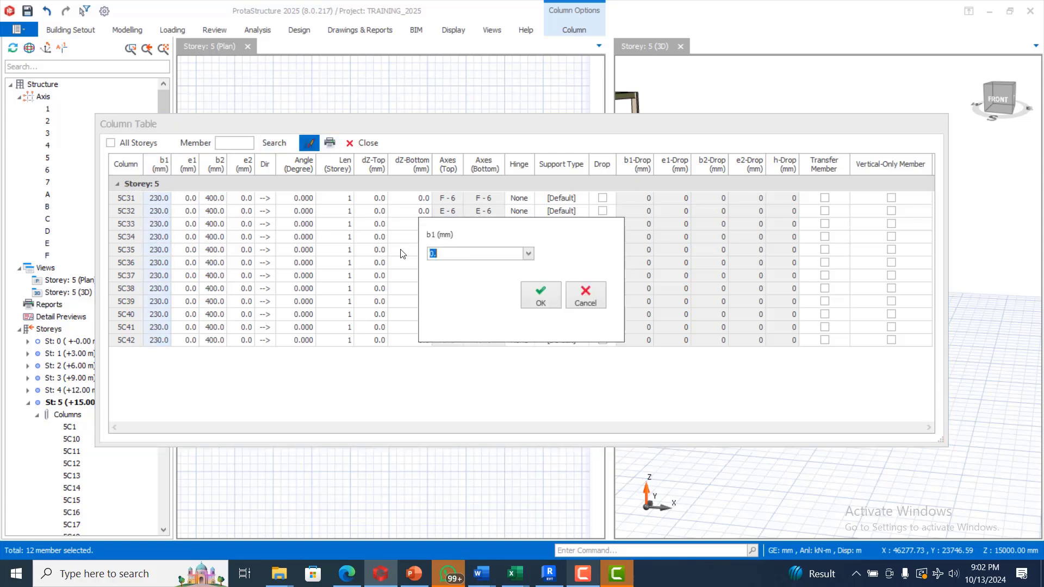
left_click(547, 298)
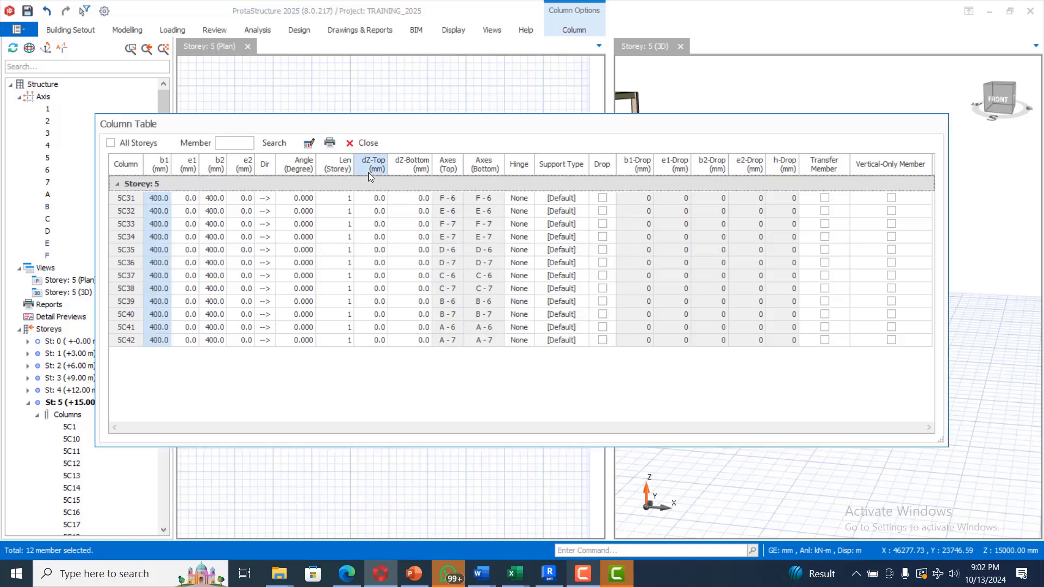
left_click(367, 143)
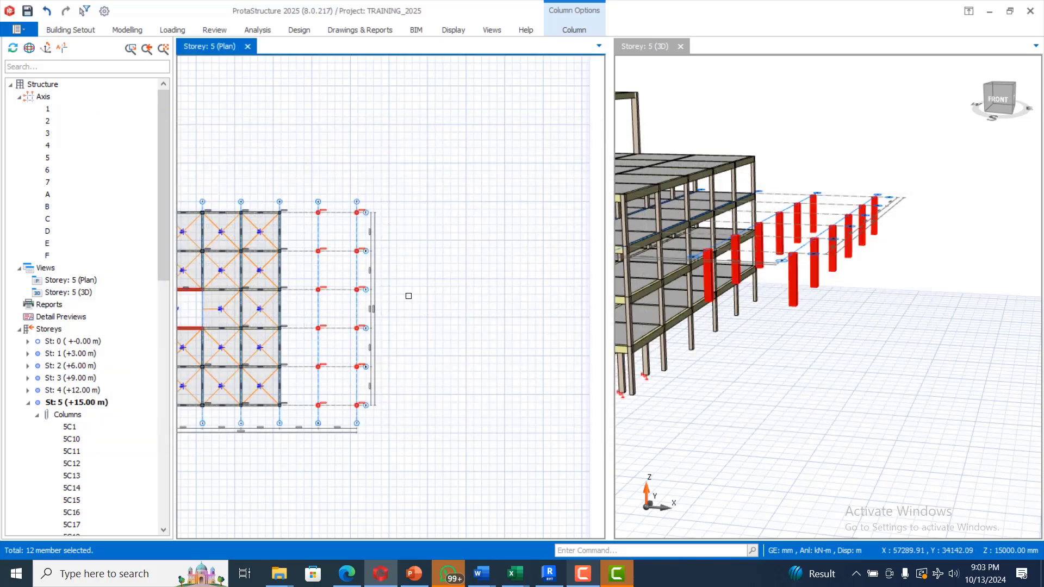
scroll(326, 255, "up", 3)
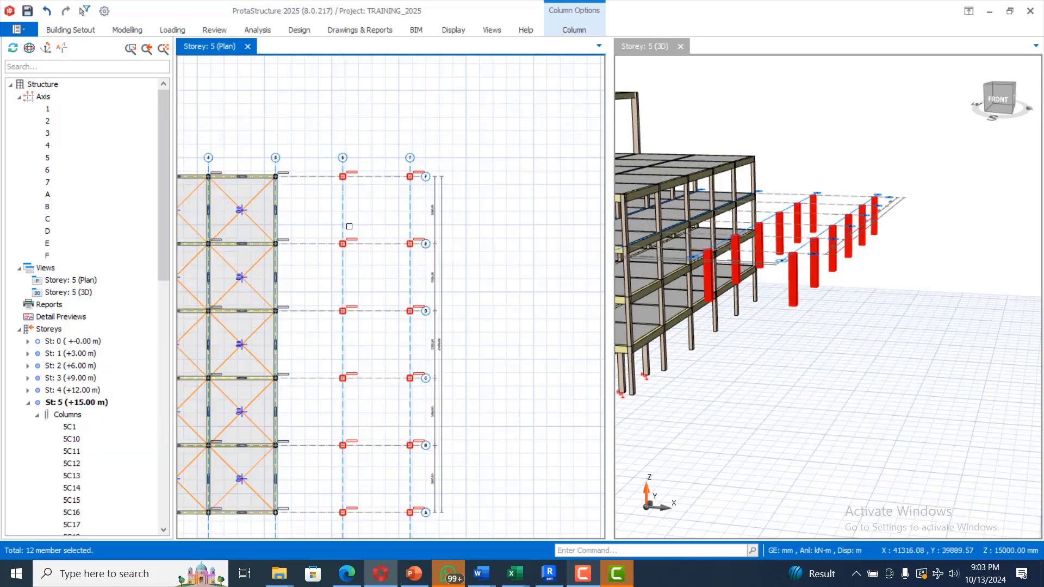
scroll(375, 187, "up", 2)
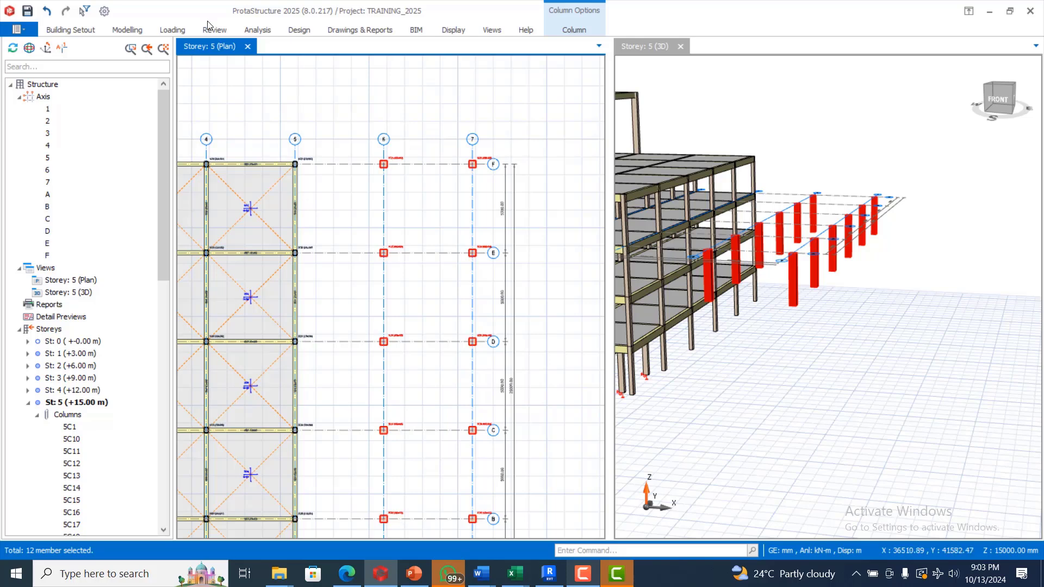
Insert 230 × 450 mm concrete beams on storey 5 along axes F, E and D between axes 5 and 7.
left_click(117, 32)
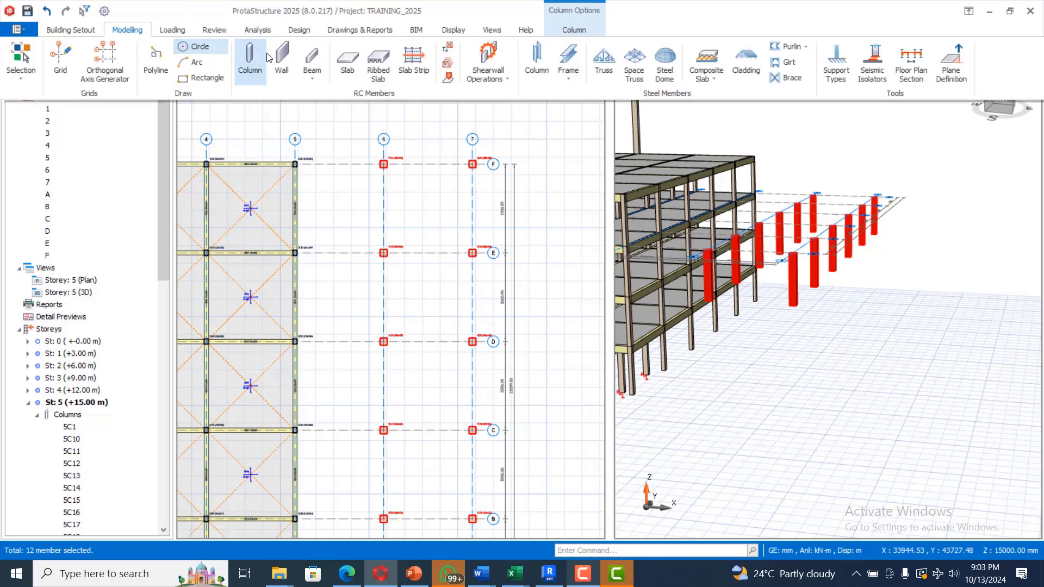
left_click(312, 58)
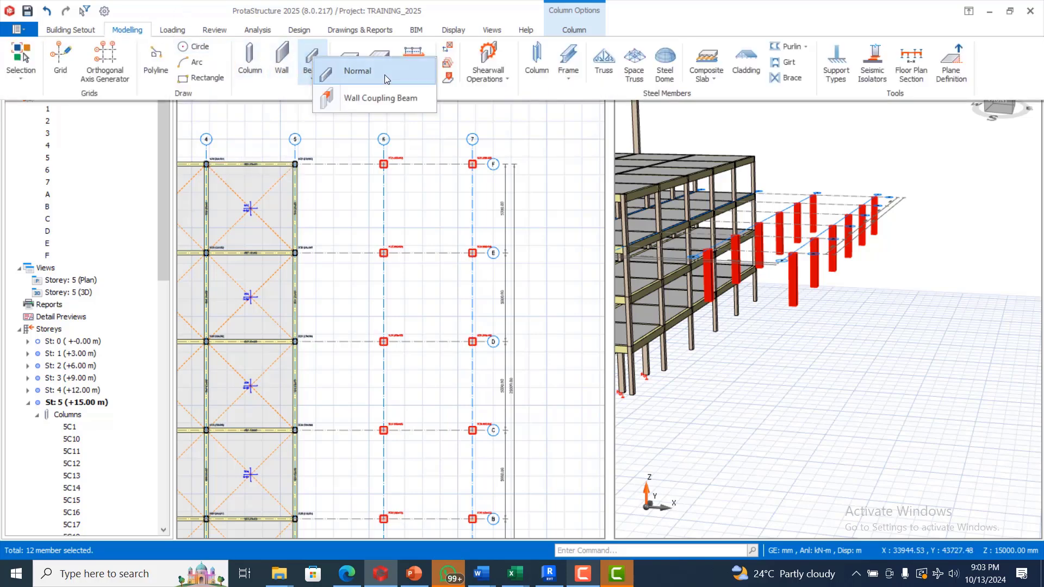
left_click(383, 74)
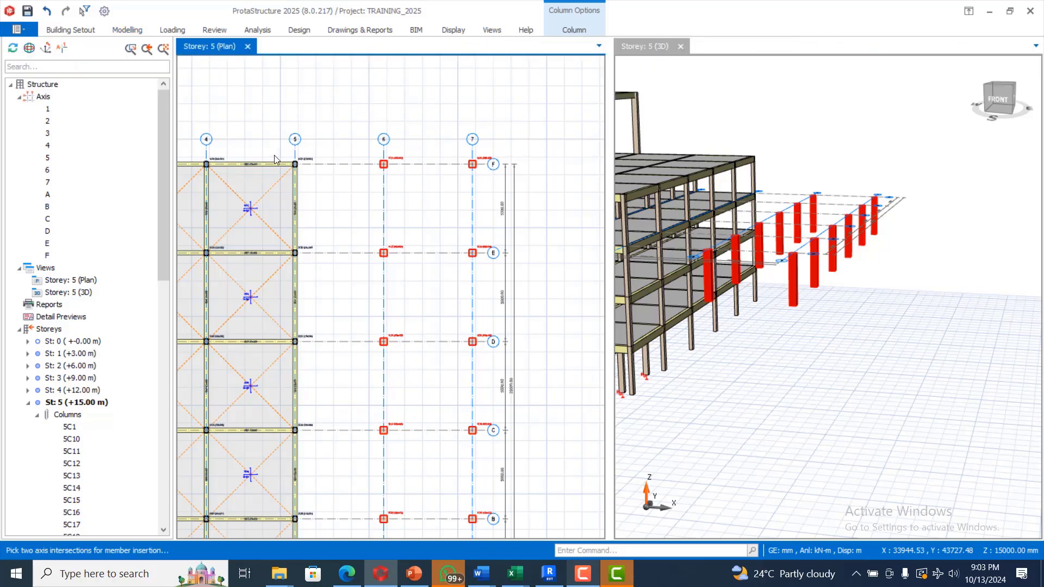
left_click_drag(274, 152, 487, 186)
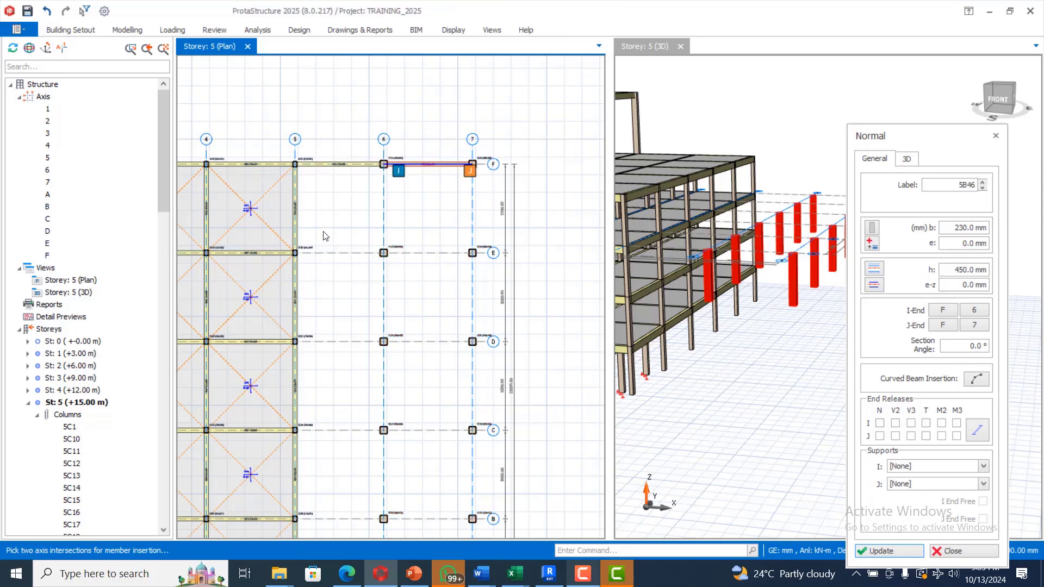
left_click_drag(266, 239, 487, 272)
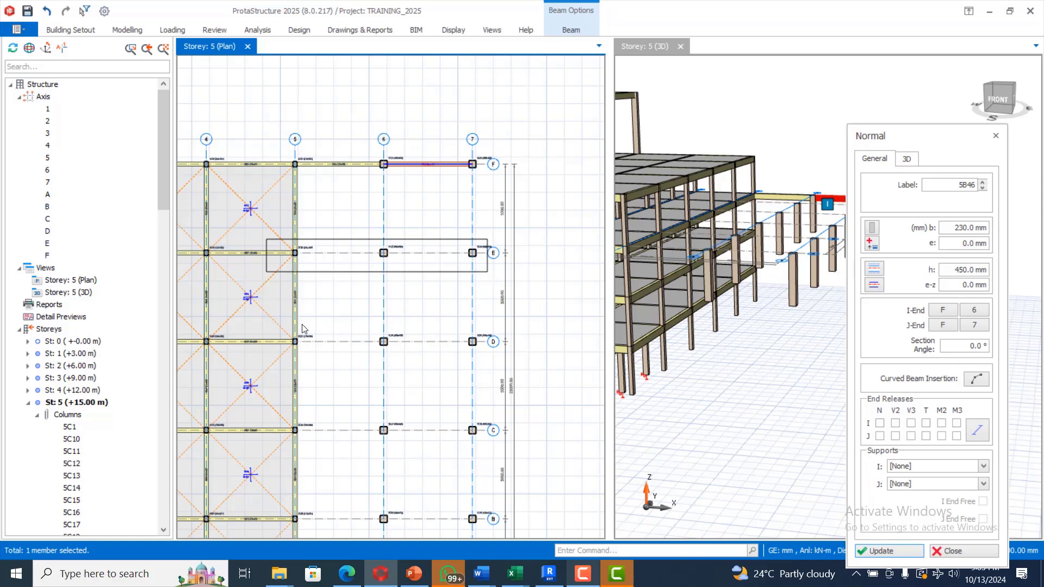
left_click_drag(259, 326, 486, 355)
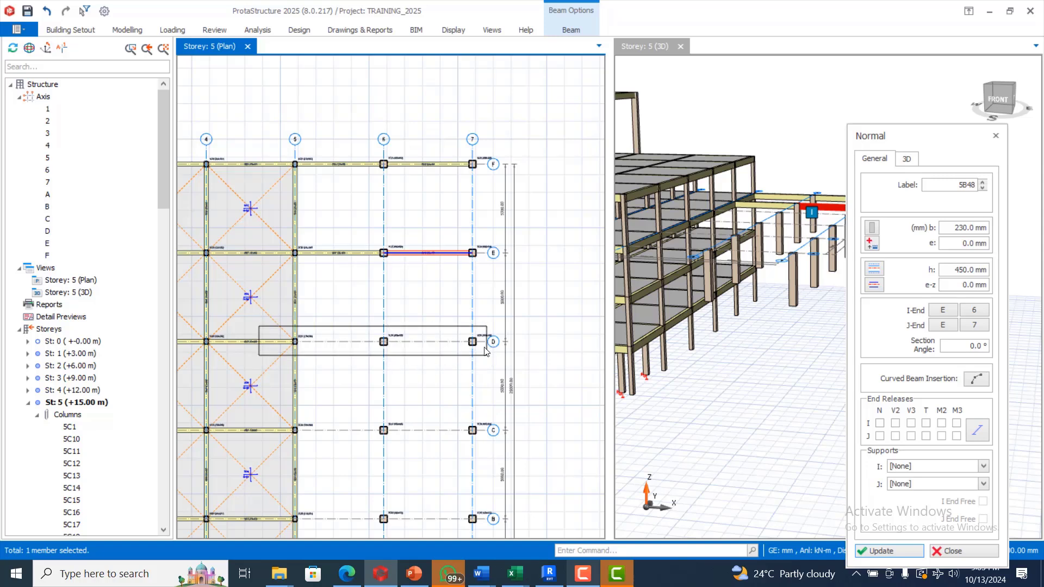
left_click_drag(485, 351, 484, 354)
Insert 230 × 450 mm beams on storey 5 along axes C, B and A between axes 5 and 7.
scroll(474, 285, "down", 5)
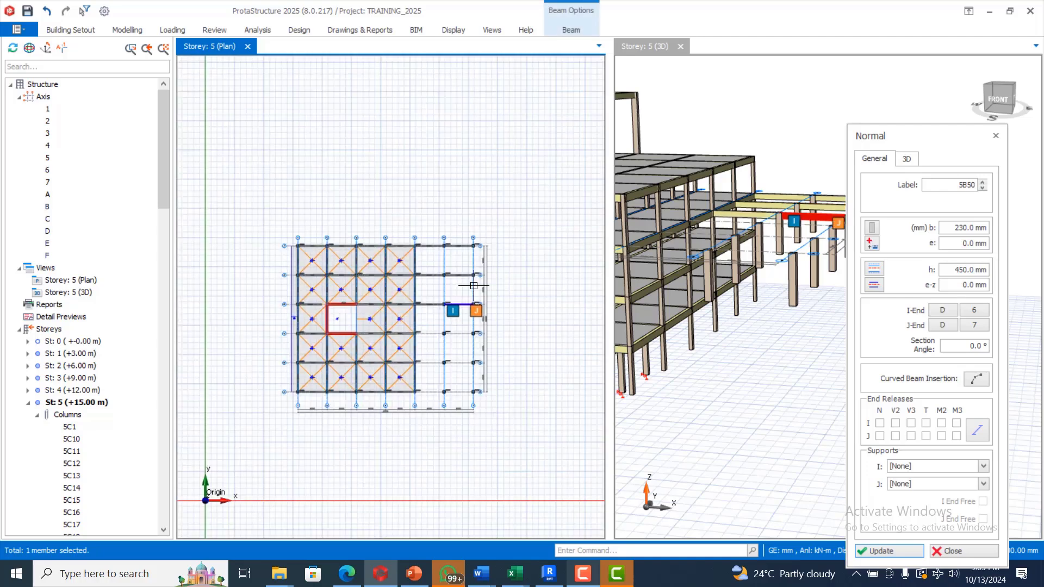
scroll(494, 354, "up", 3)
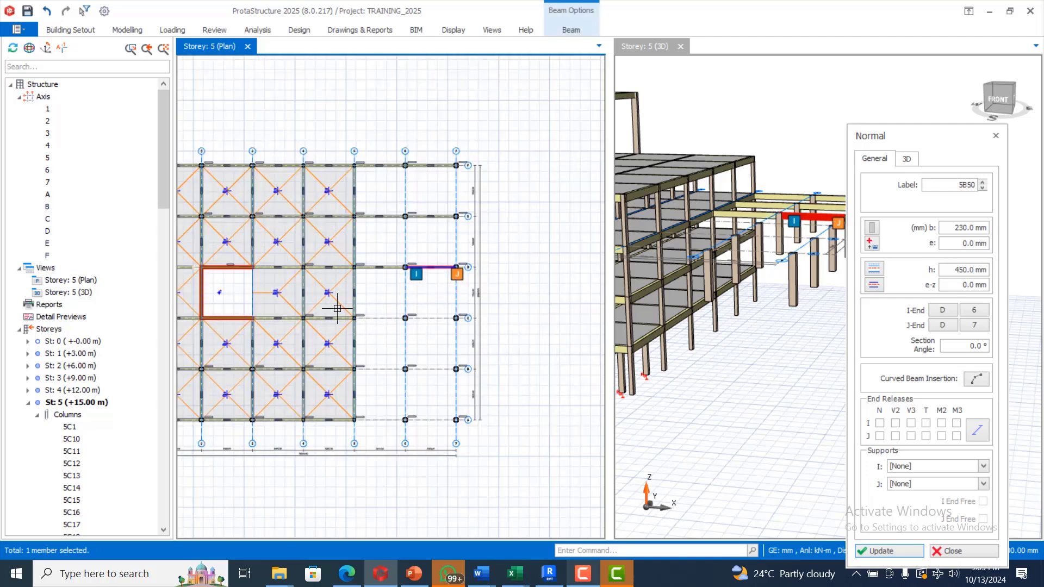
left_click_drag(337, 311, 466, 342)
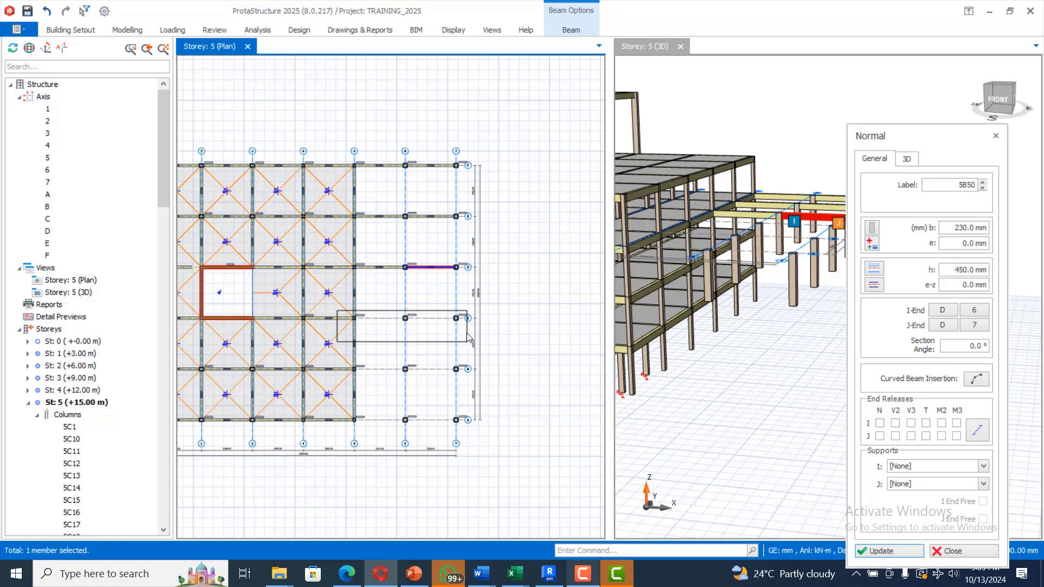
left_click_drag(466, 341, 457, 352)
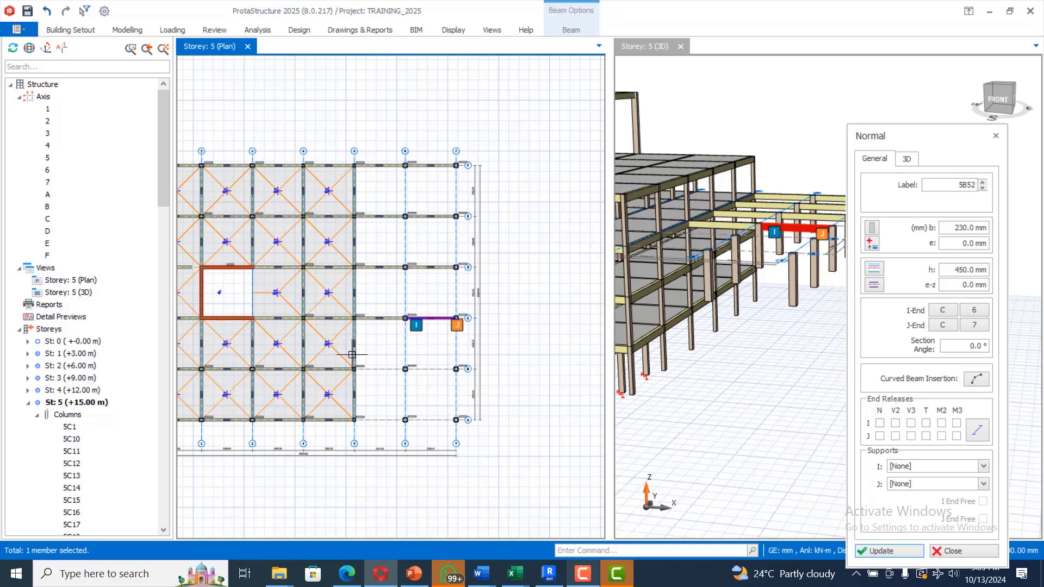
left_click_drag(335, 356, 467, 382)
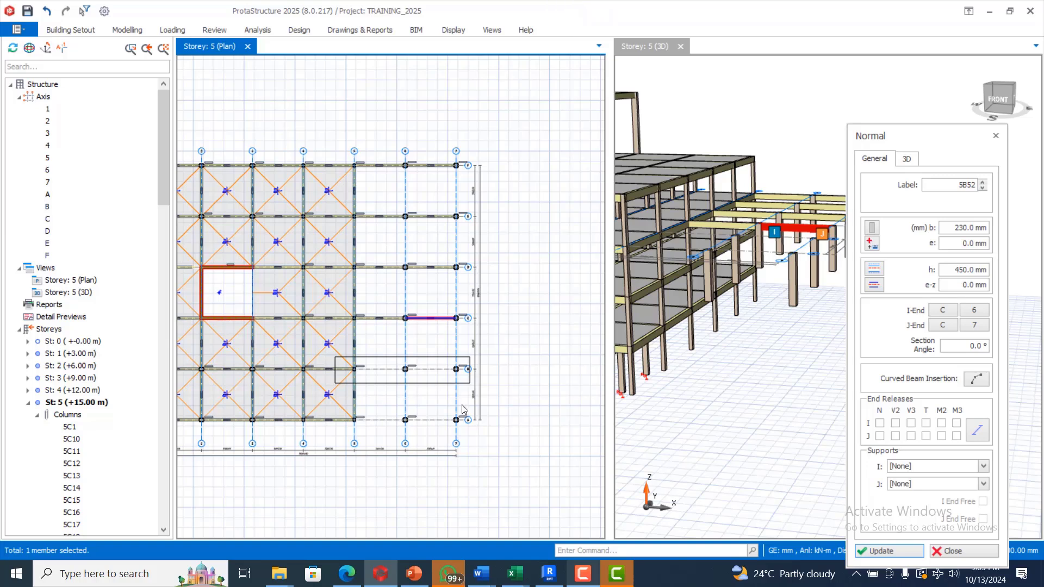
left_click_drag(331, 408, 467, 432)
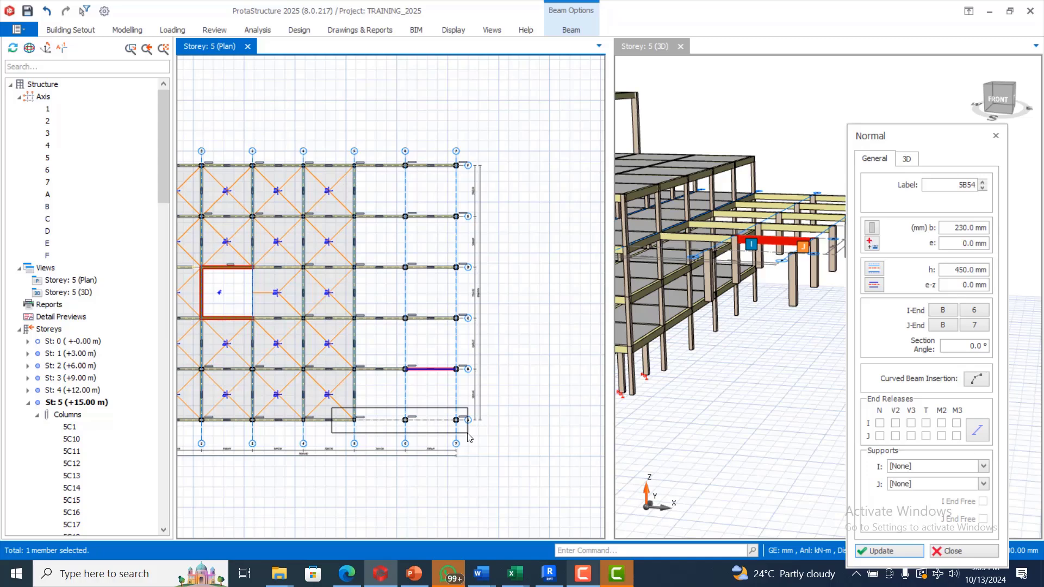
left_click_drag(468, 436, 467, 435)
Insert 230 × 450 mm beams on storey 5 along axes 6 and 7, spanning from axis F to axis A.
scroll(421, 361, "down", 2)
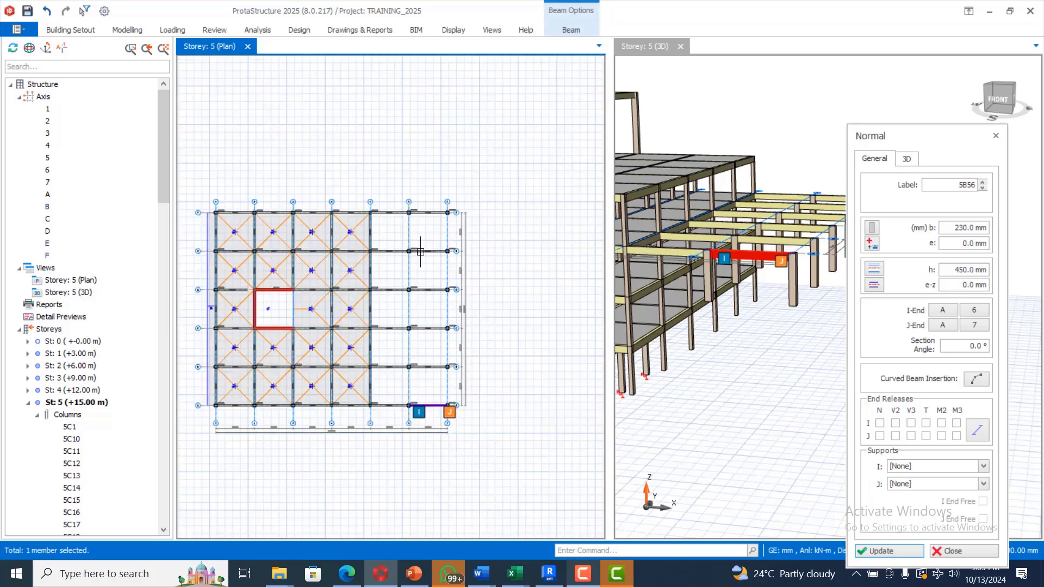
scroll(409, 212, "up", 1)
scroll(423, 296, "down", 1)
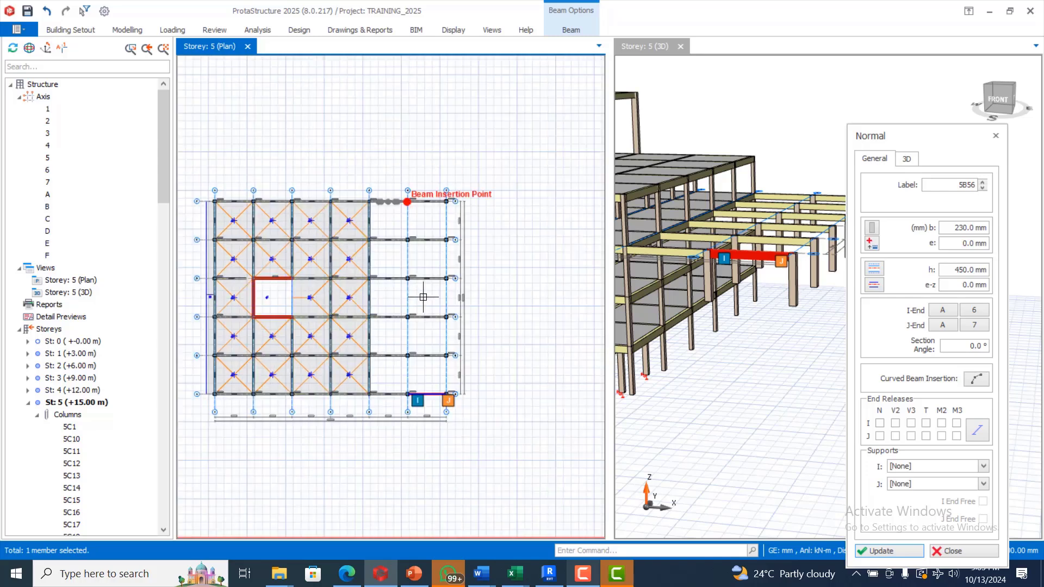
scroll(423, 297, "up", 2)
left_click_drag(386, 120, 418, 467)
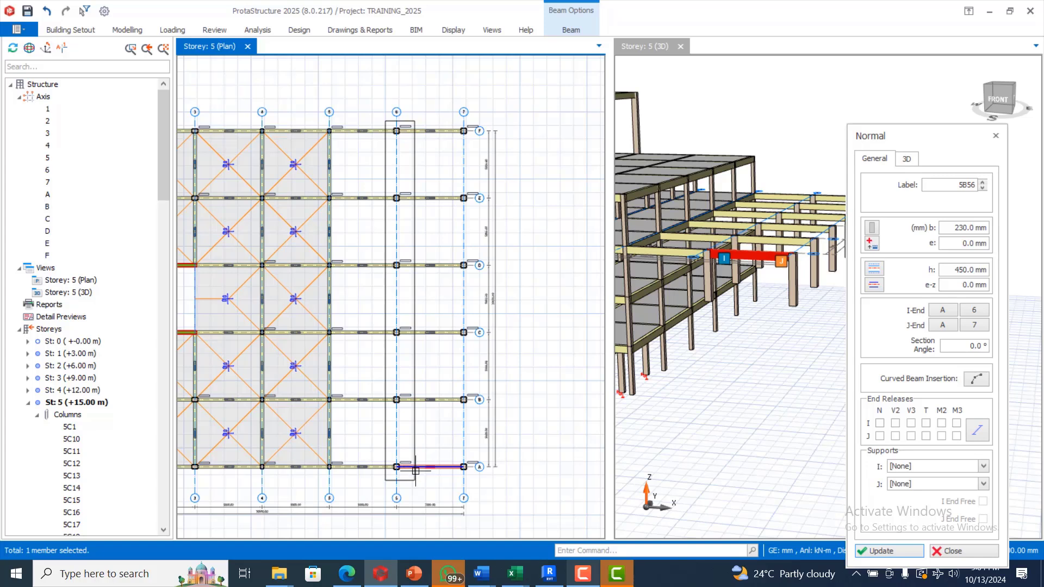
left_click_drag(416, 472, 416, 470)
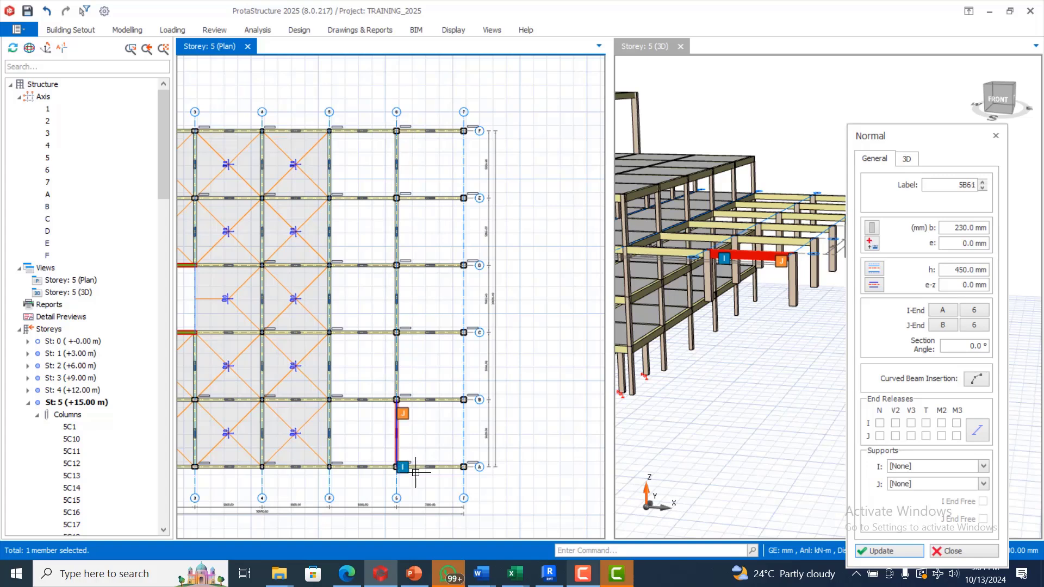
left_click(444, 117)
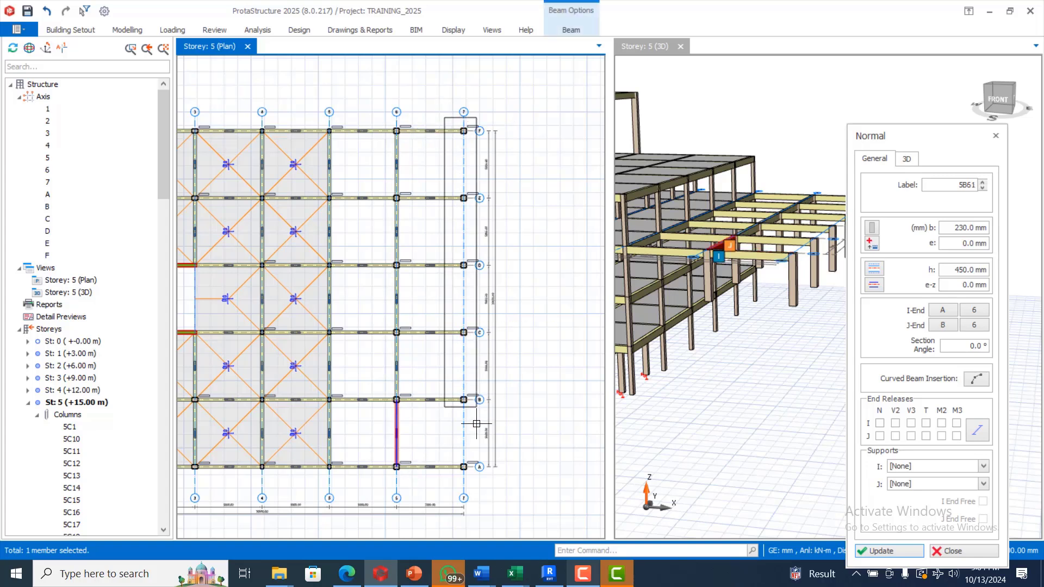
left_click(474, 483)
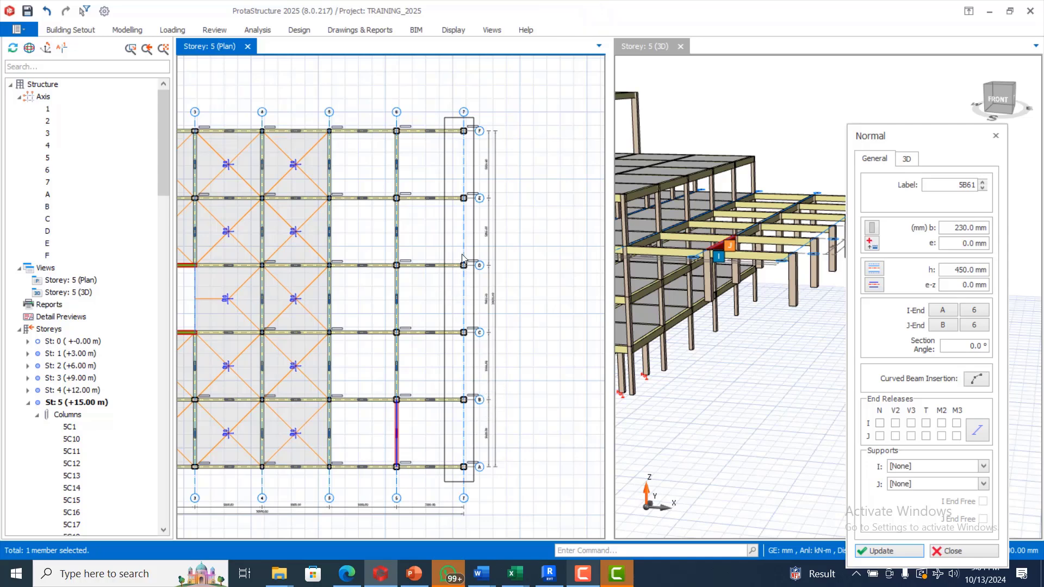
End beam insertion and examine the storey 5 extension's beam layout in the plan and 3D views.
scroll(366, 233, "down", 2)
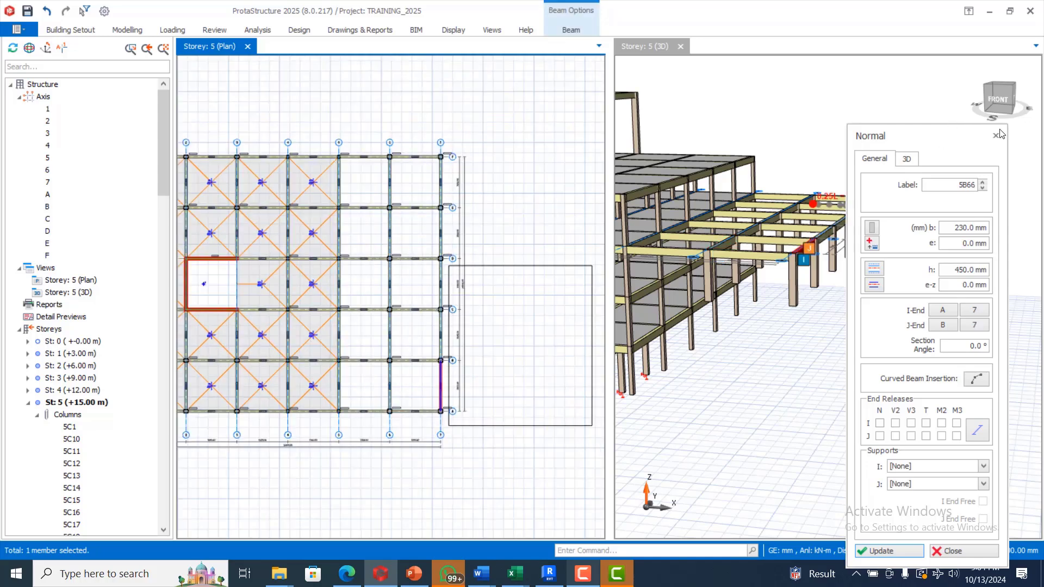
scroll(755, 190, "down", 2)
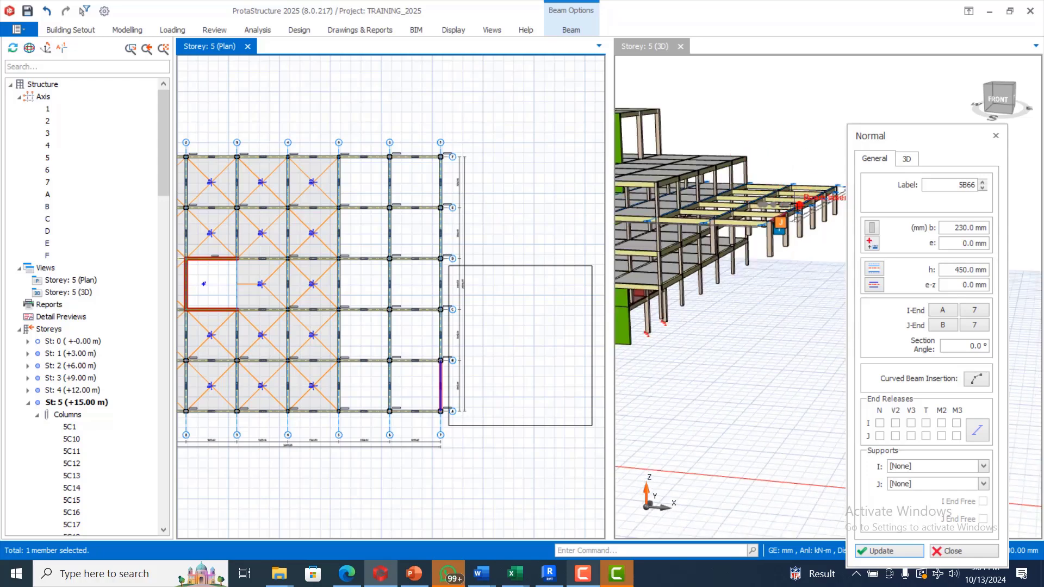
scroll(756, 198, "up", 1)
scroll(788, 240, "up", 1)
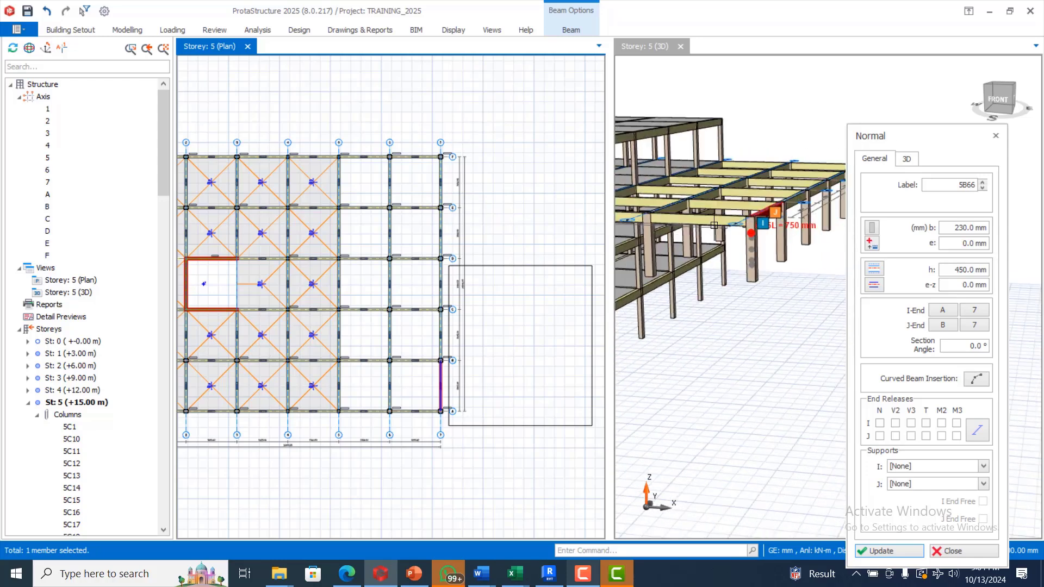
scroll(814, 193, "down", 2)
scroll(814, 193, "up", 2)
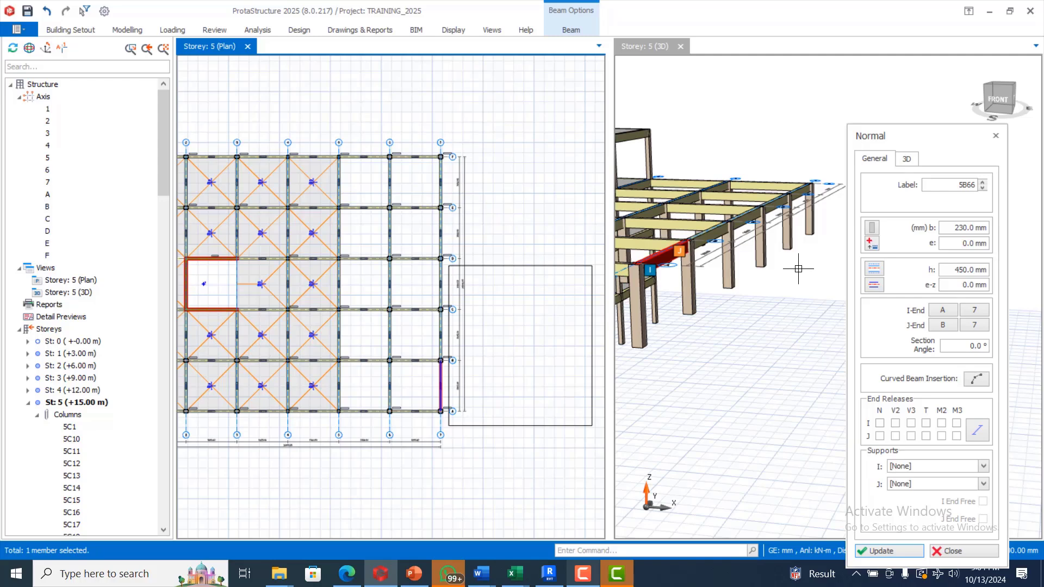
scroll(798, 269, "down", 1)
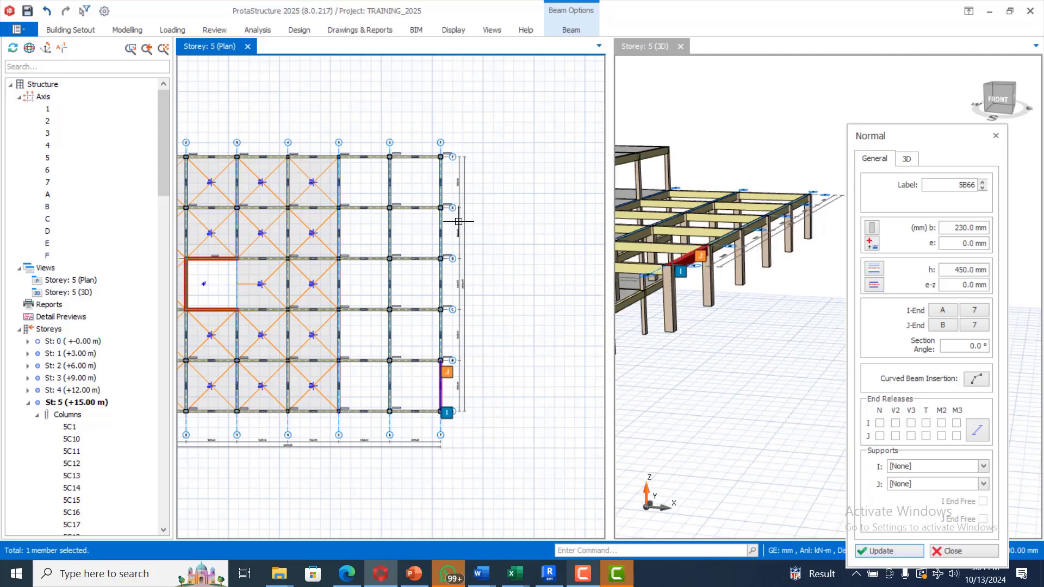
key("Escape")
scroll(417, 174, "down", 2)
scroll(435, 201, "up", 2)
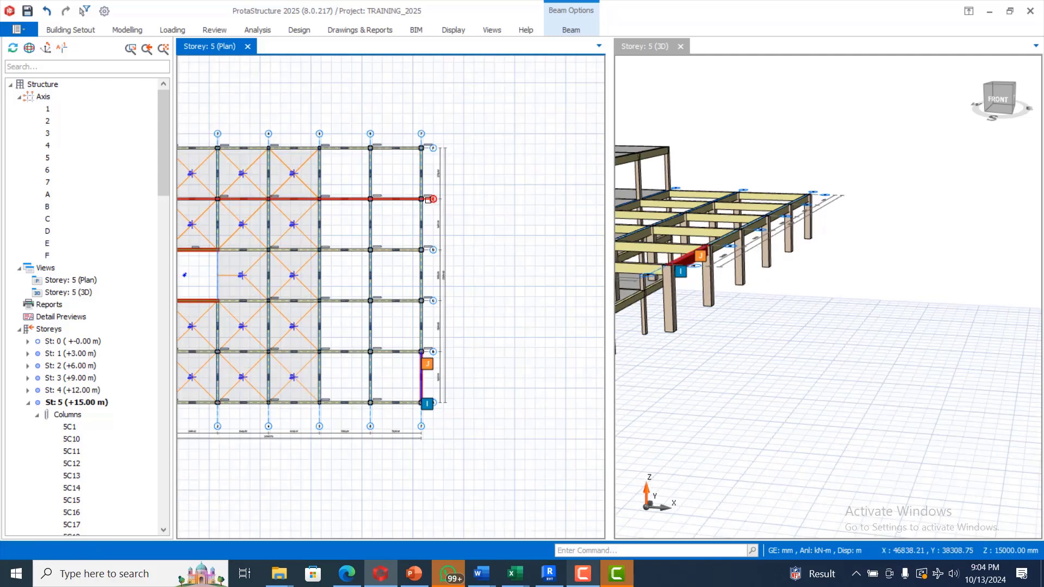
scroll(441, 189, "down", 2)
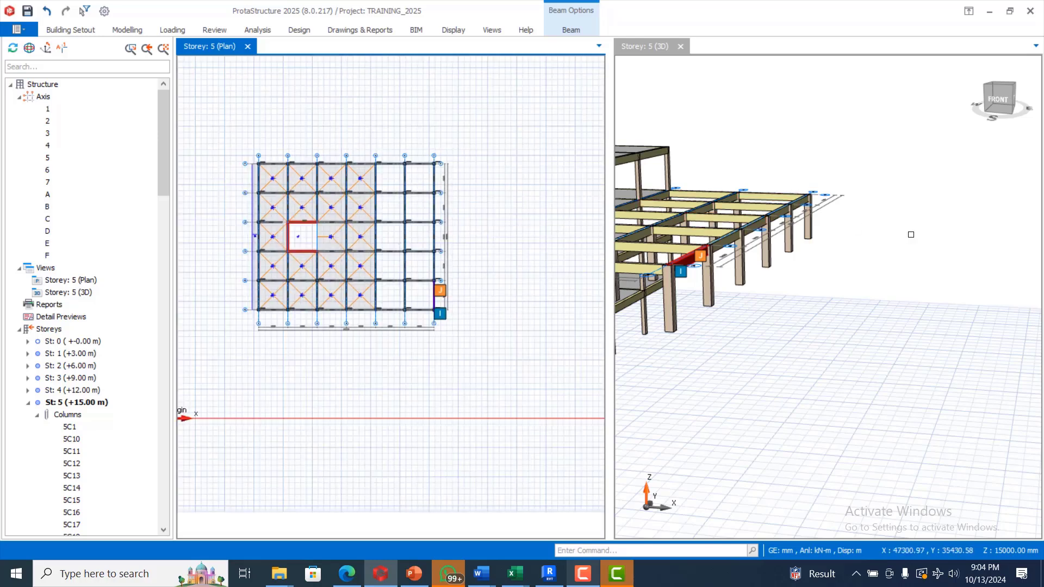
scroll(901, 237, "down", 2)
scroll(901, 236, "up", 3)
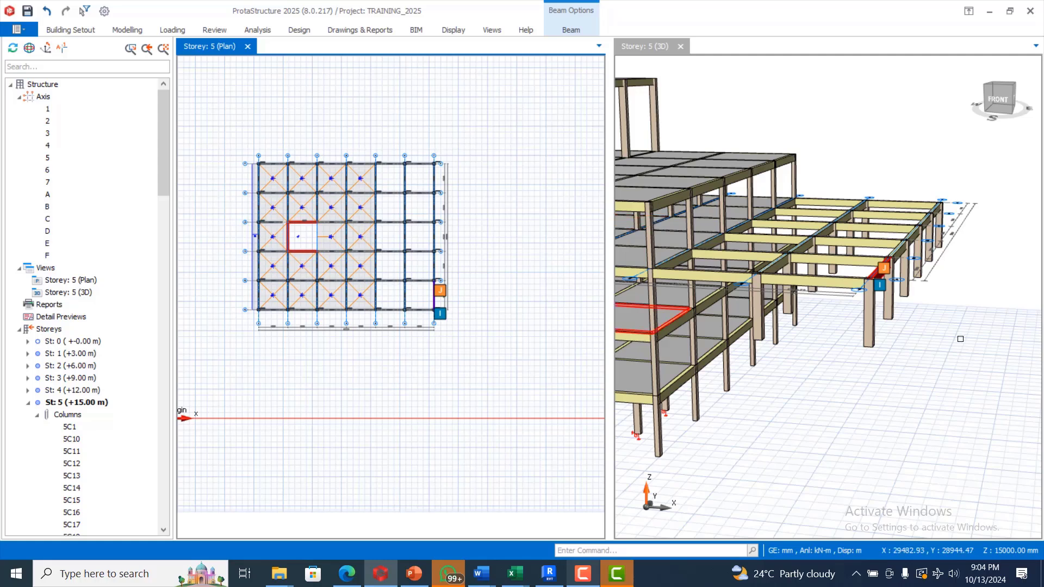
Set up a new storey 5 slab with 150 mm thickness, the Room dead load and the 1.50 Bedrooms And Dormitories imposed load.
left_click(130, 34)
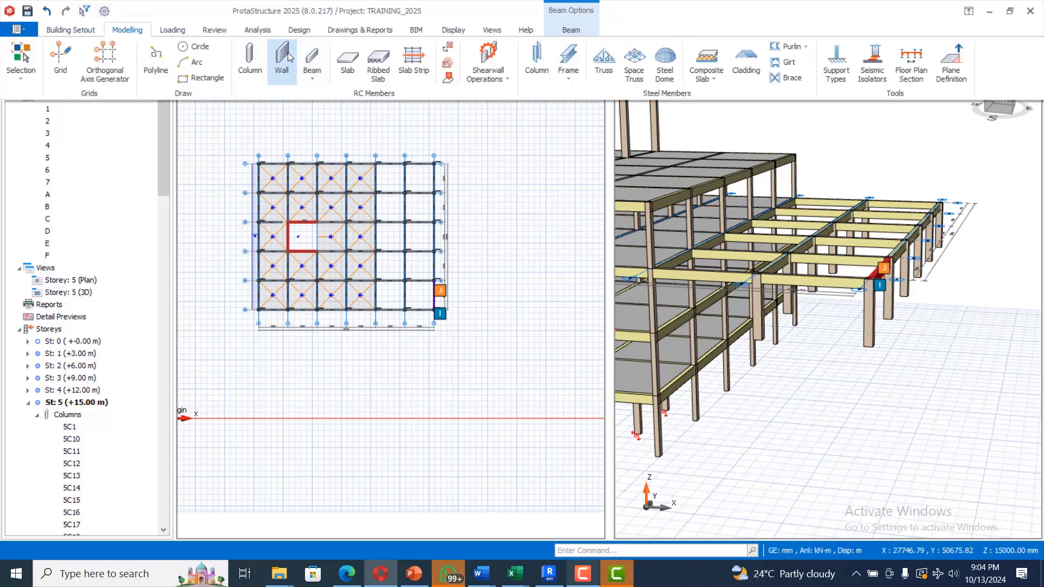
left_click(353, 55)
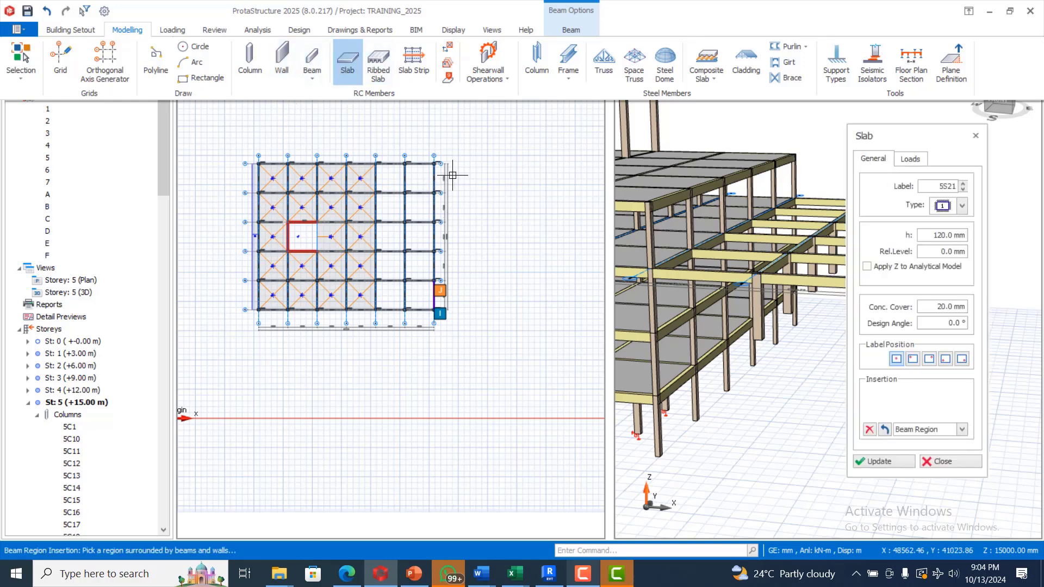
scroll(458, 190, "up", 1)
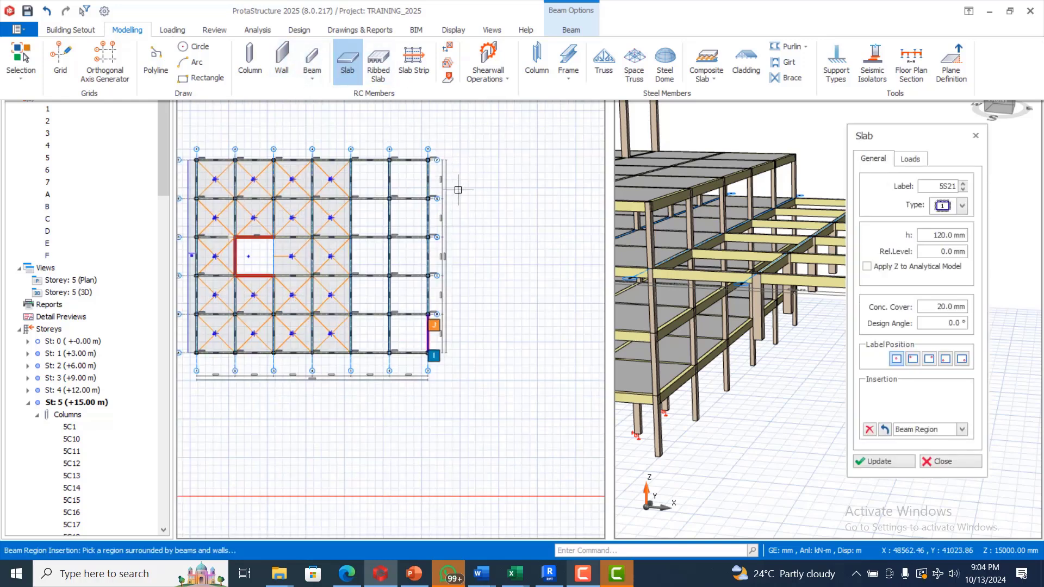
double_click(933, 235)
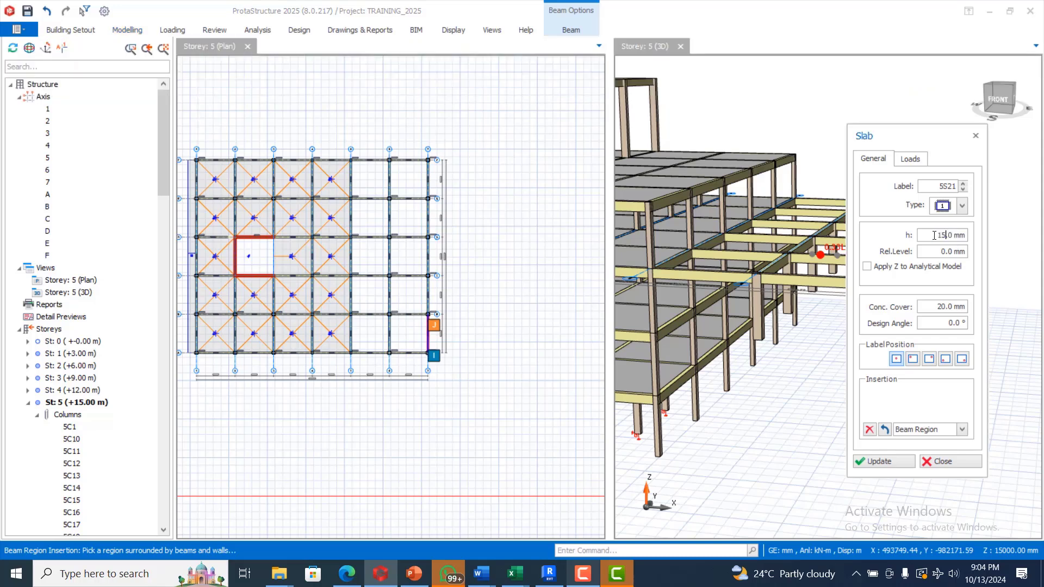
left_click(910, 161)
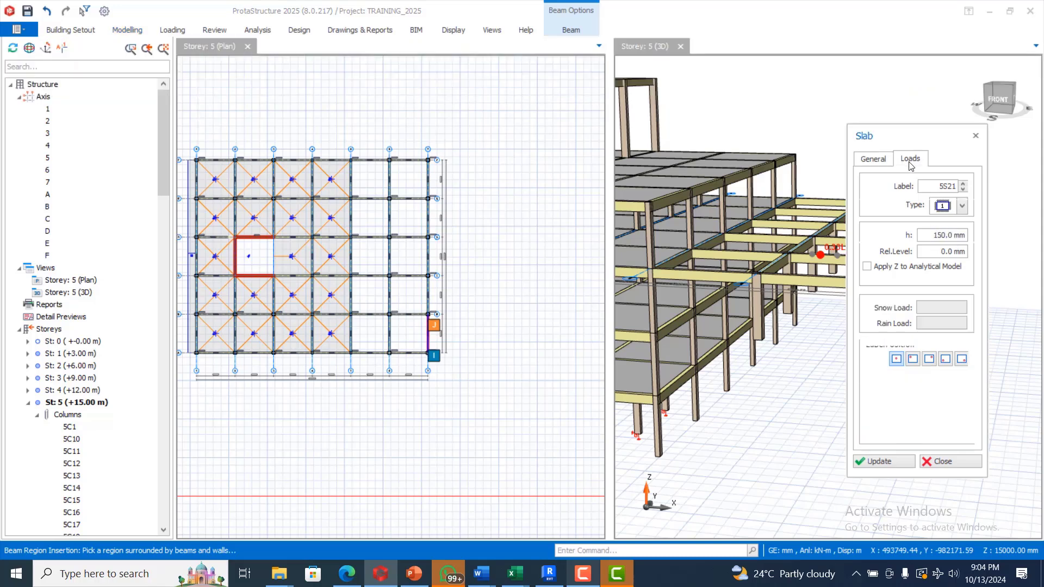
left_click(961, 216)
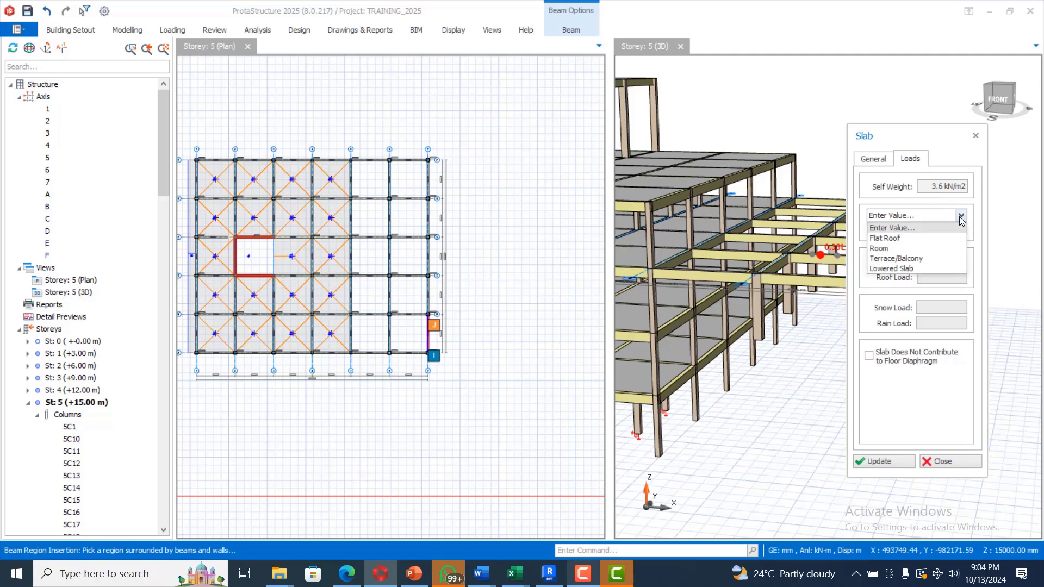
left_click(916, 247)
left_click(959, 259)
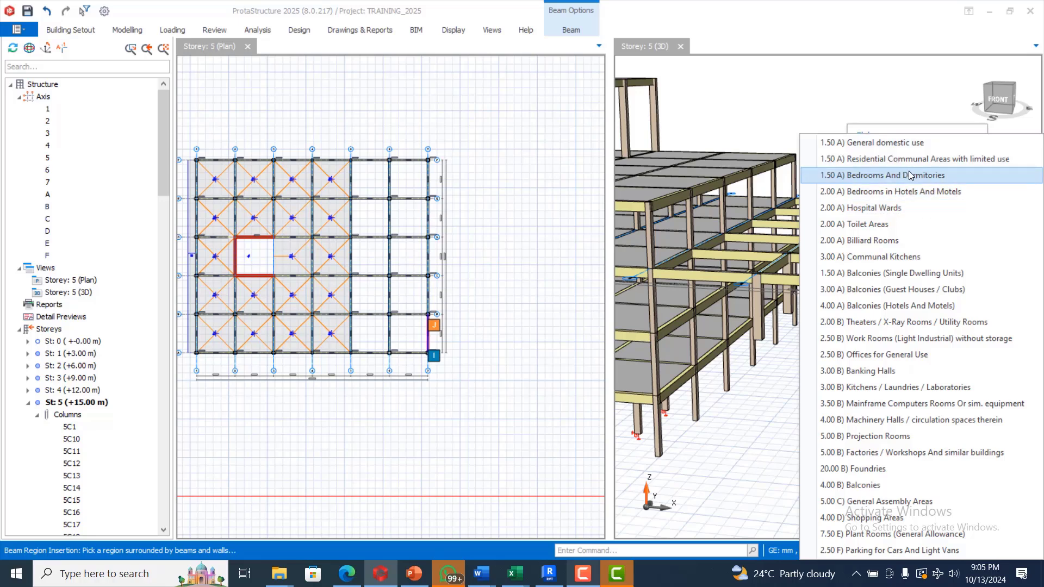
left_click(878, 176)
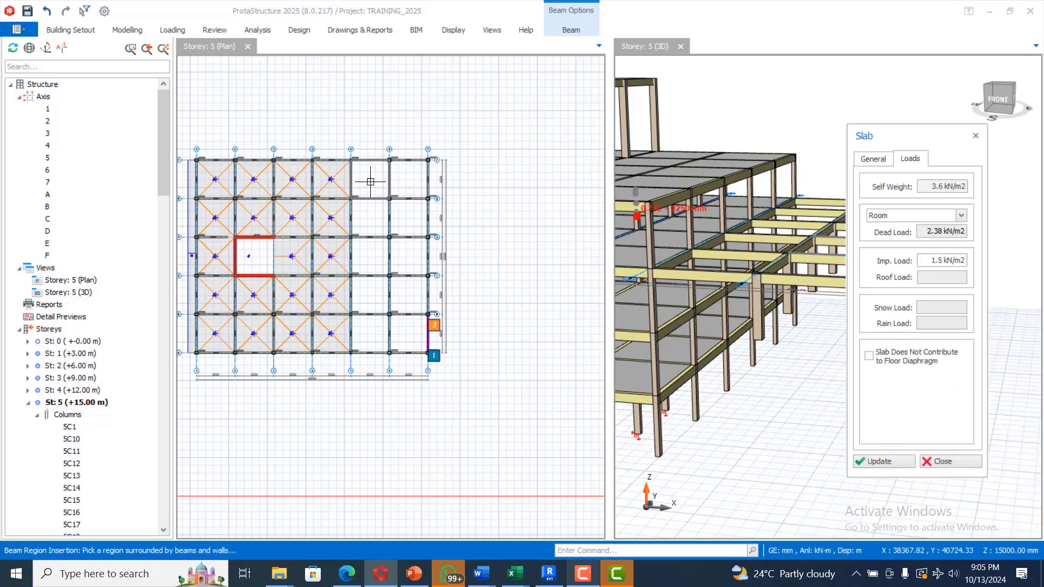
Insert 150 mm slabs in all the storey 5 bays between axes 5 and 7, from axis F to axis A.
left_click(411, 179)
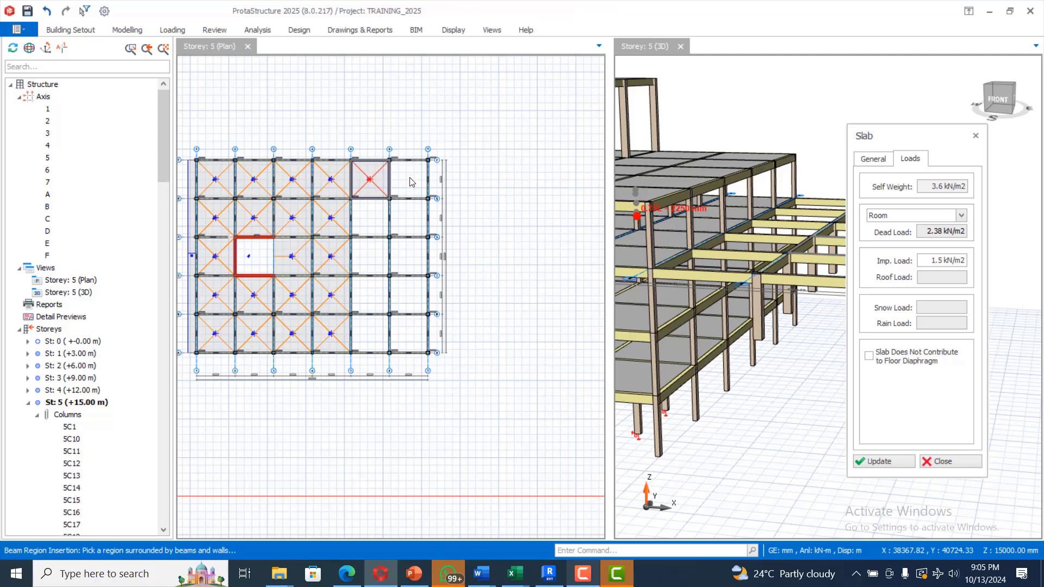
left_click(411, 181)
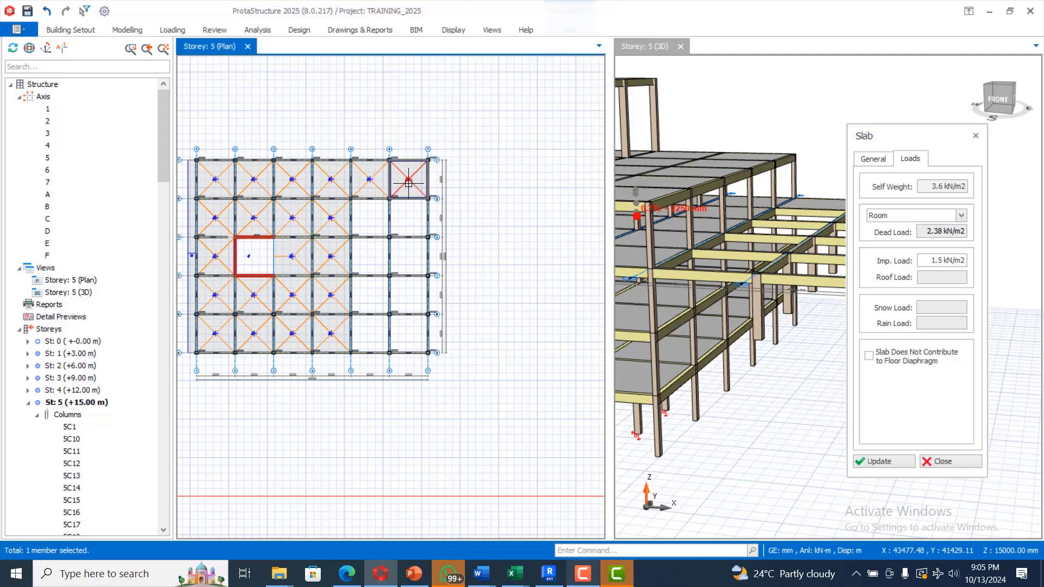
left_click(403, 218)
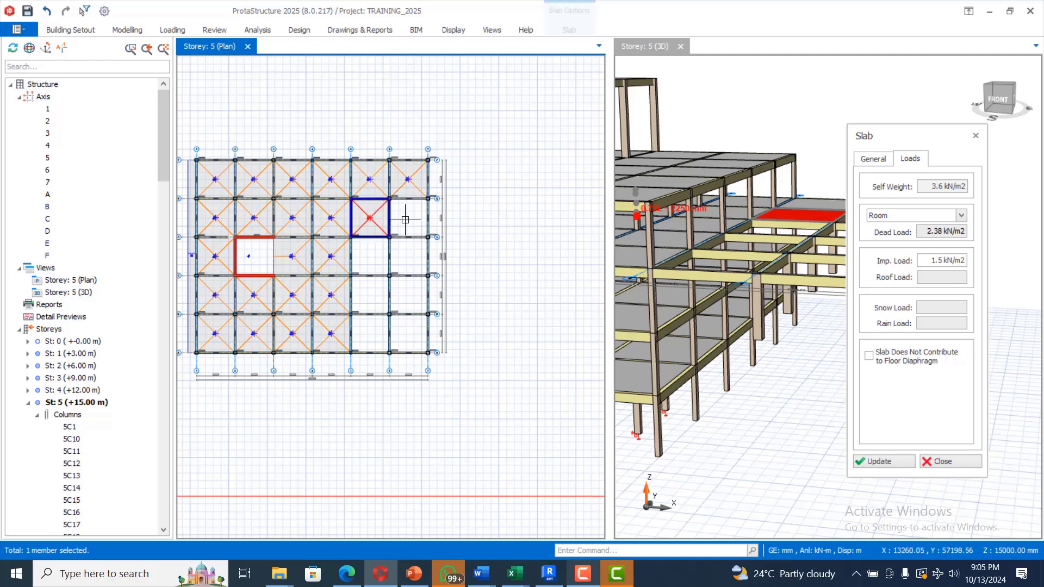
left_click(378, 261)
left_click(409, 254)
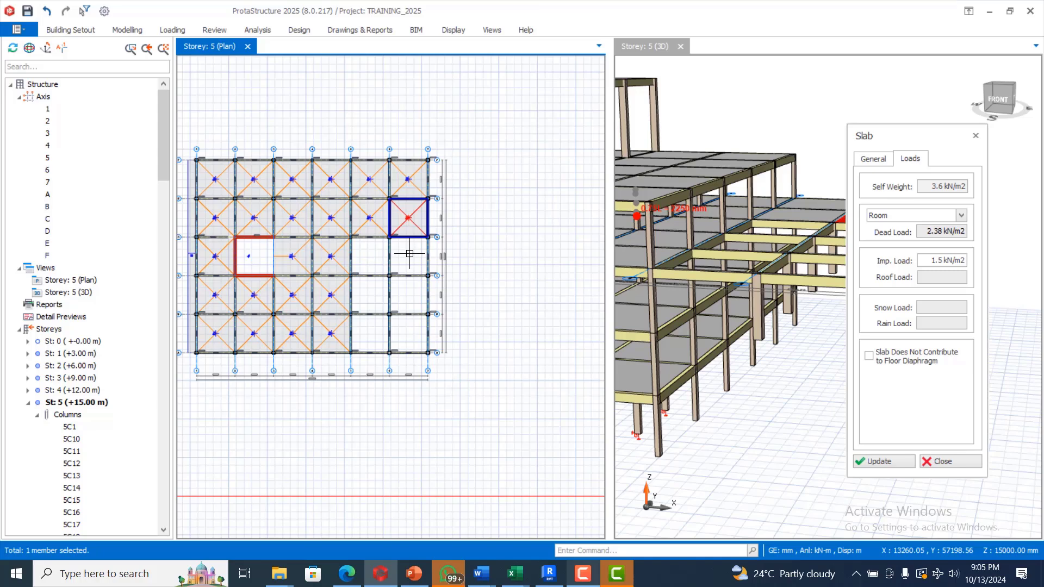
left_click(409, 253)
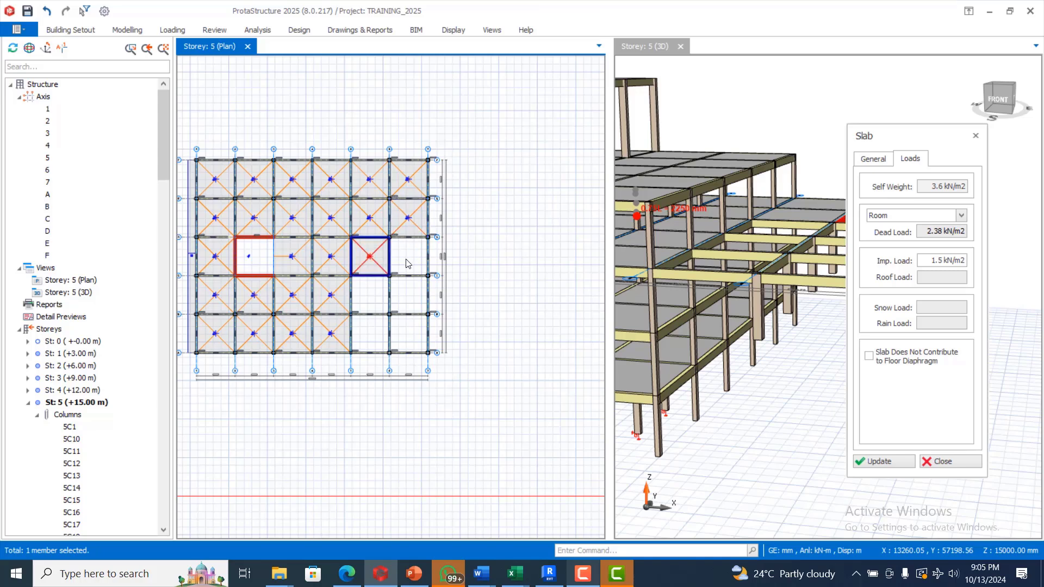
left_click(409, 264)
left_click(379, 294)
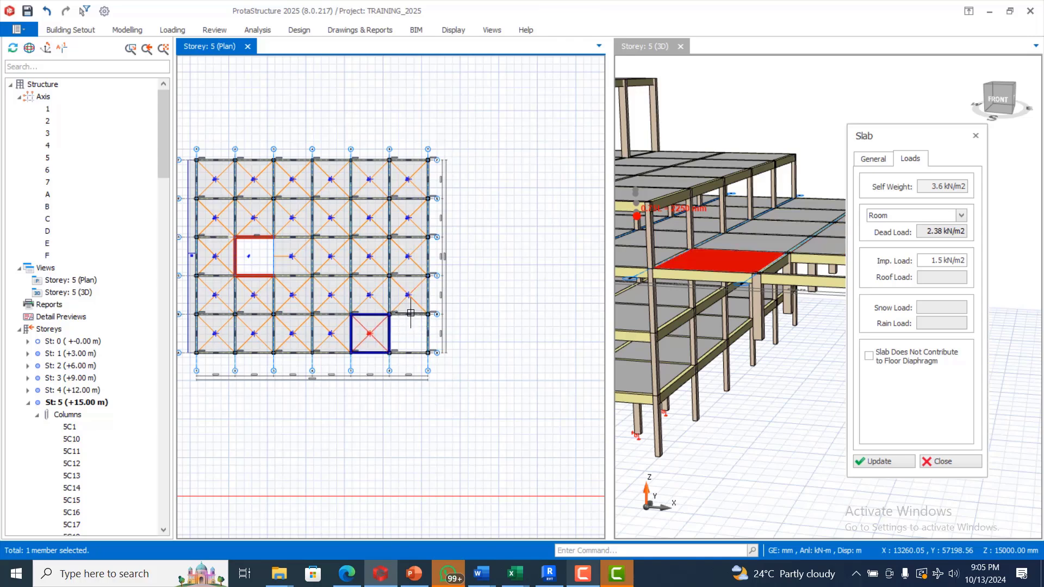
left_click(409, 326)
key("Escape")
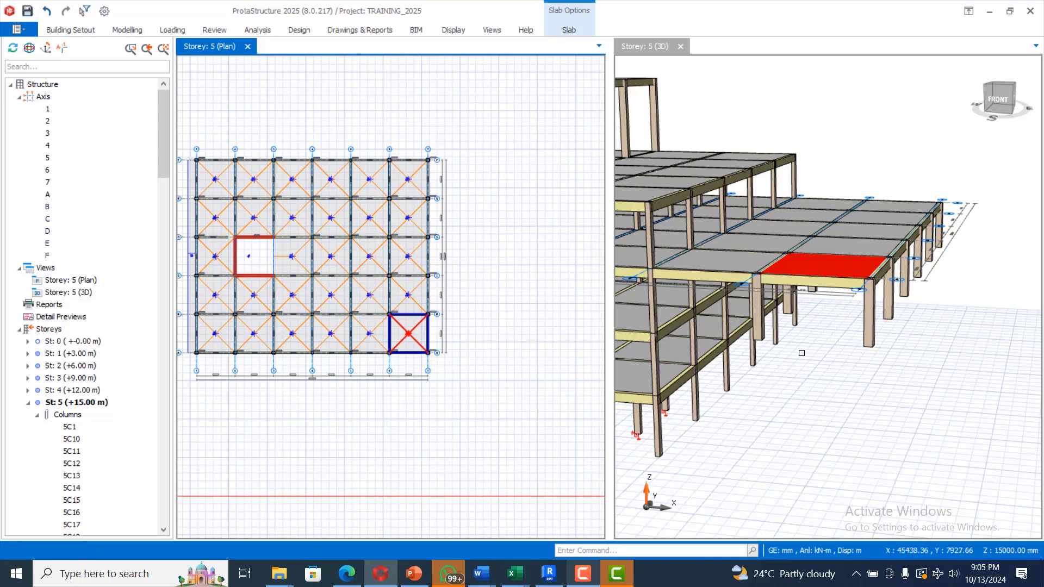
left_click(524, 288)
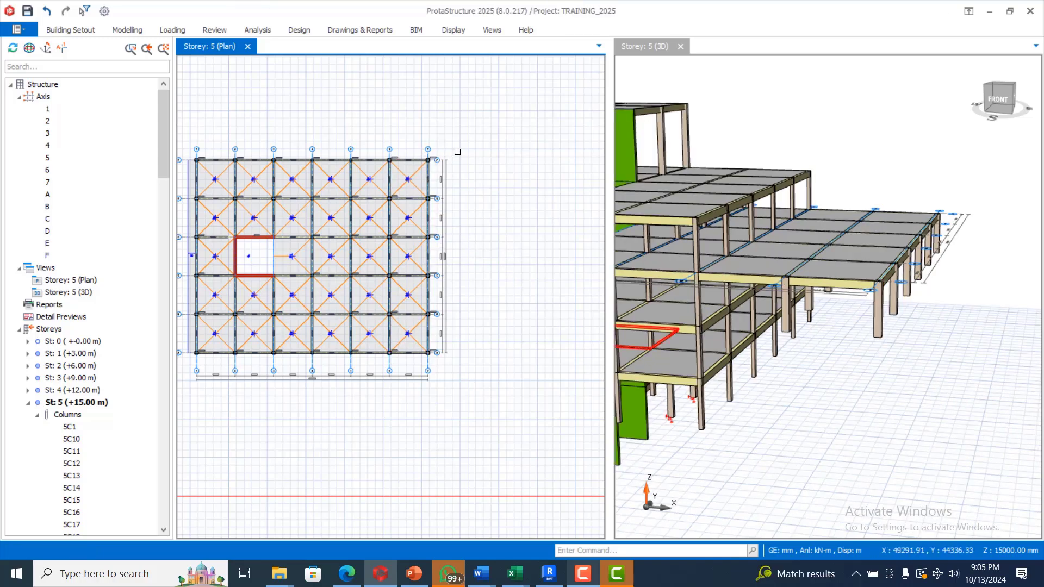
Generate the selected storey 5 extension columns, beams and slabs between axes 5 and 7 onto storey 6.
left_click_drag(457, 152, 363, 362)
scroll(377, 303, "up", 1)
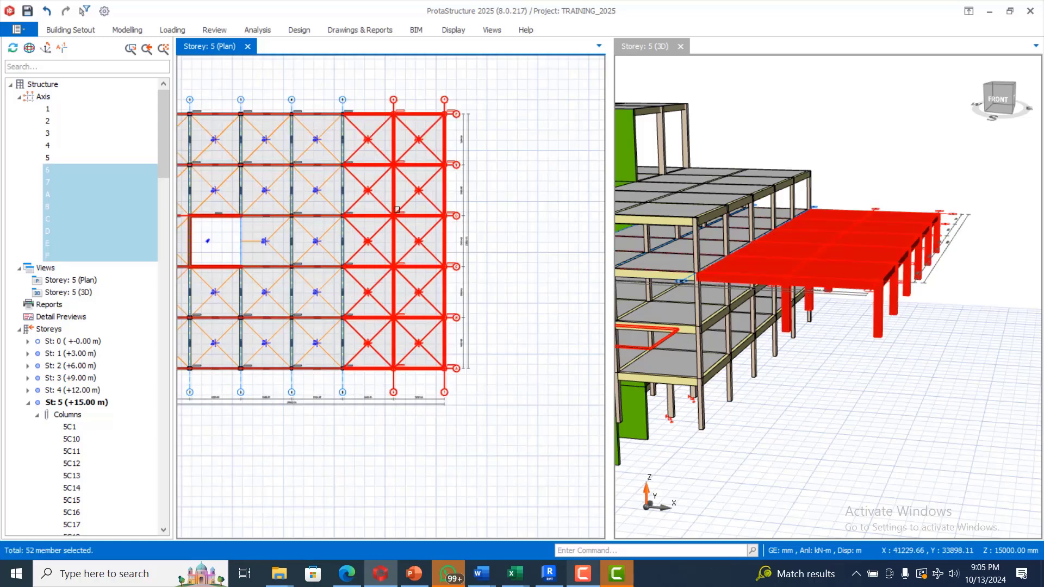
scroll(408, 140, "up", 1)
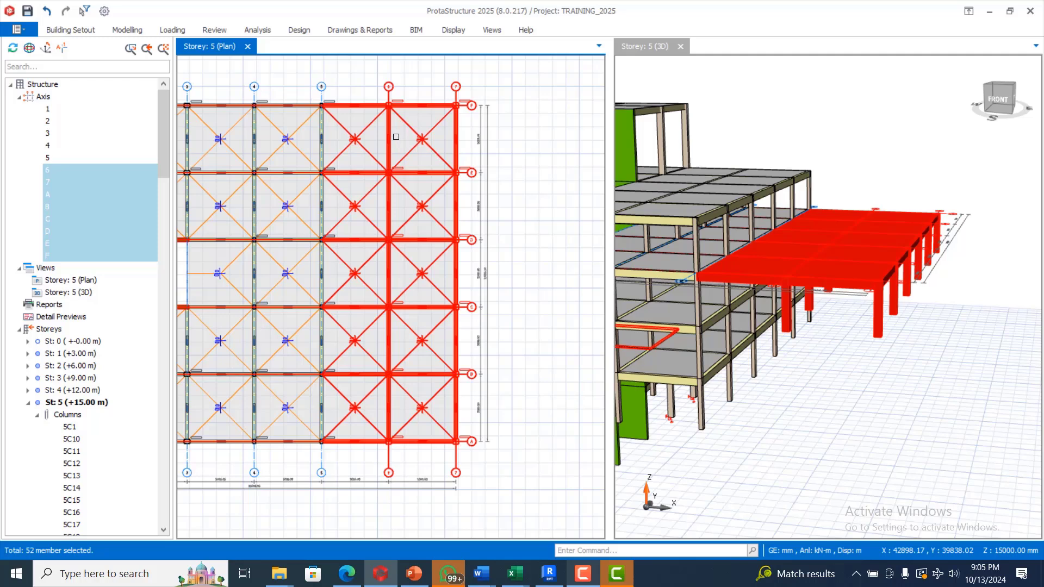
right_click(390, 130)
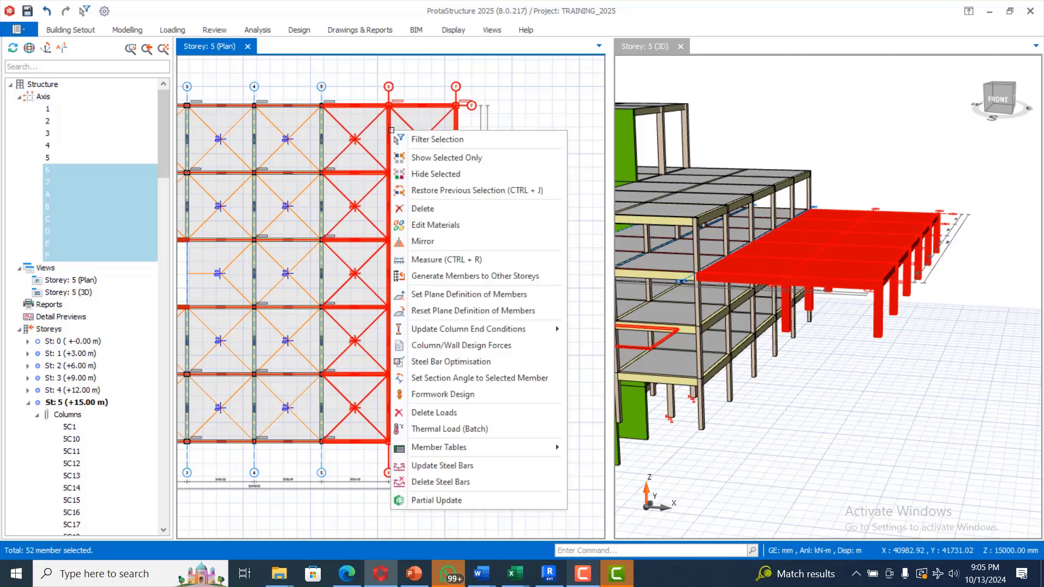
left_click(465, 276)
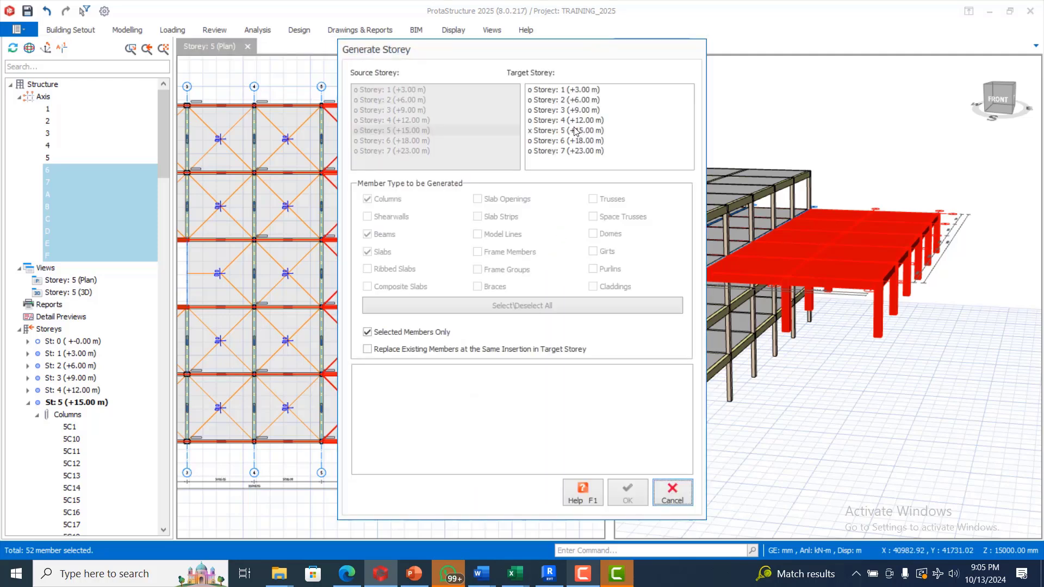
left_click(552, 142)
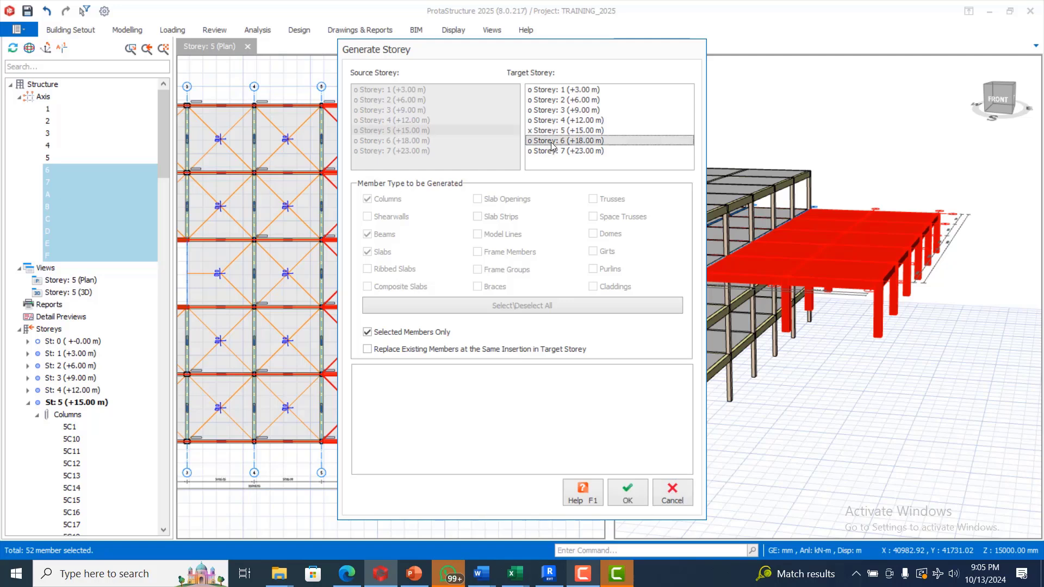
left_click(630, 497)
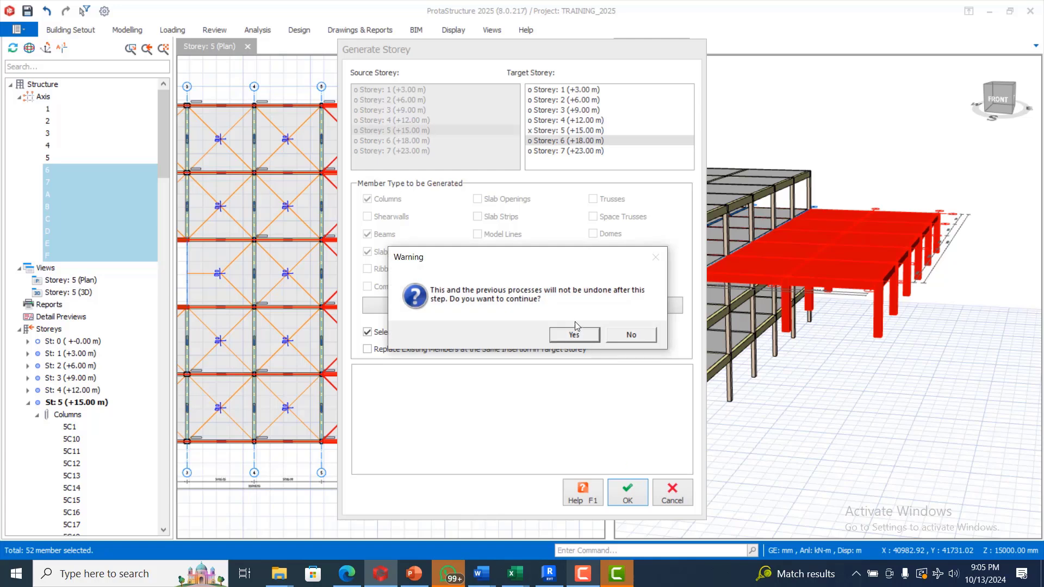
left_click(575, 334)
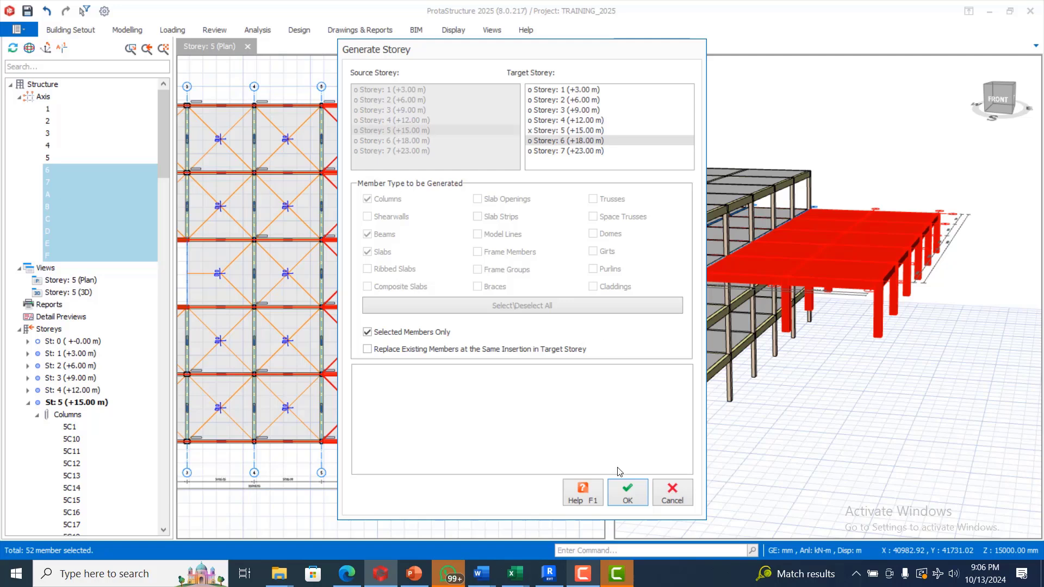
left_click(580, 575)
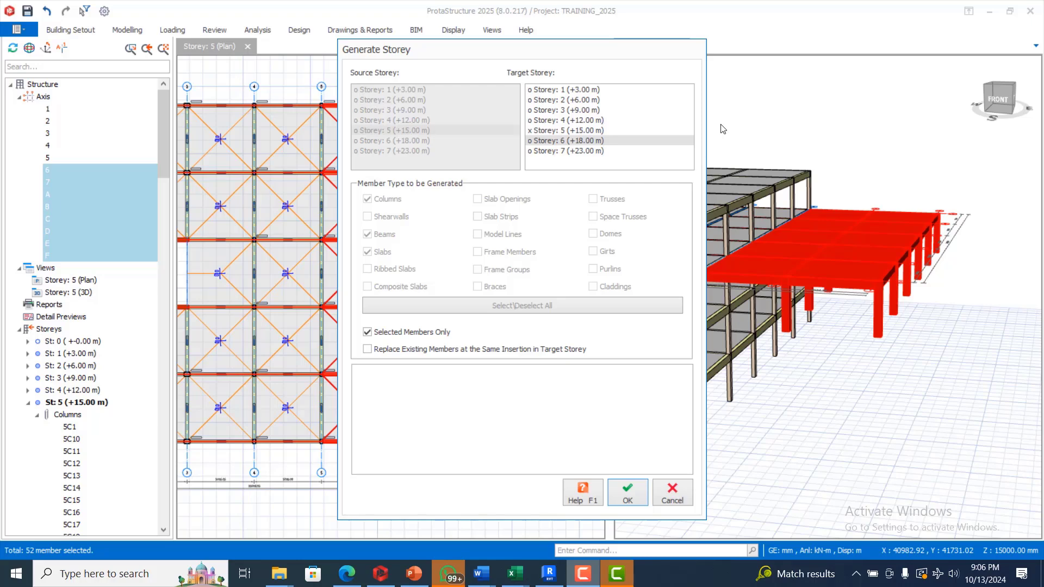
key("Return")
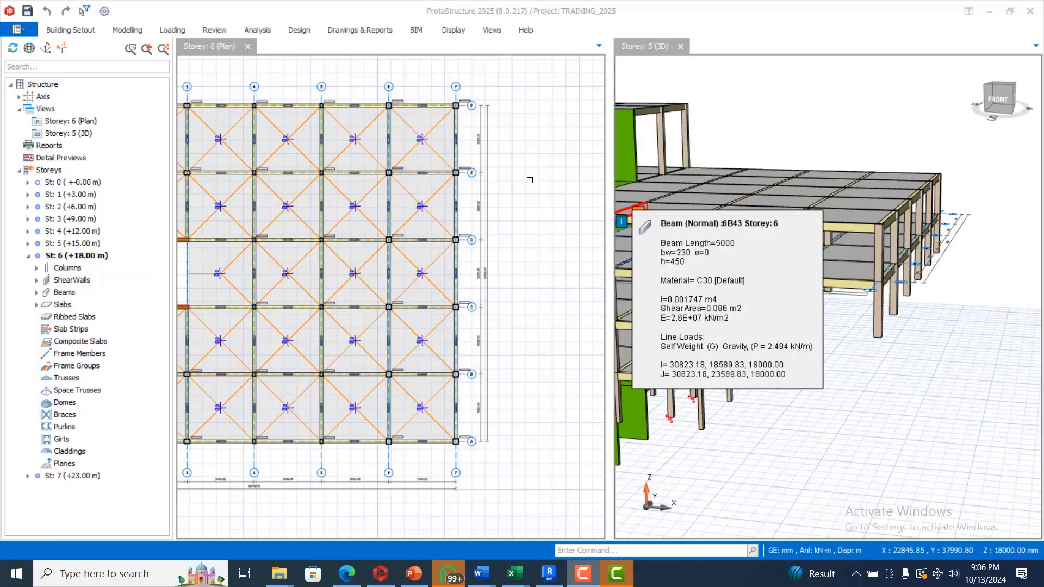
Examine the whole building in 3D, including the storey 5 and 6 extensions, and the storey 6 plan.
scroll(934, 305, "down", 5)
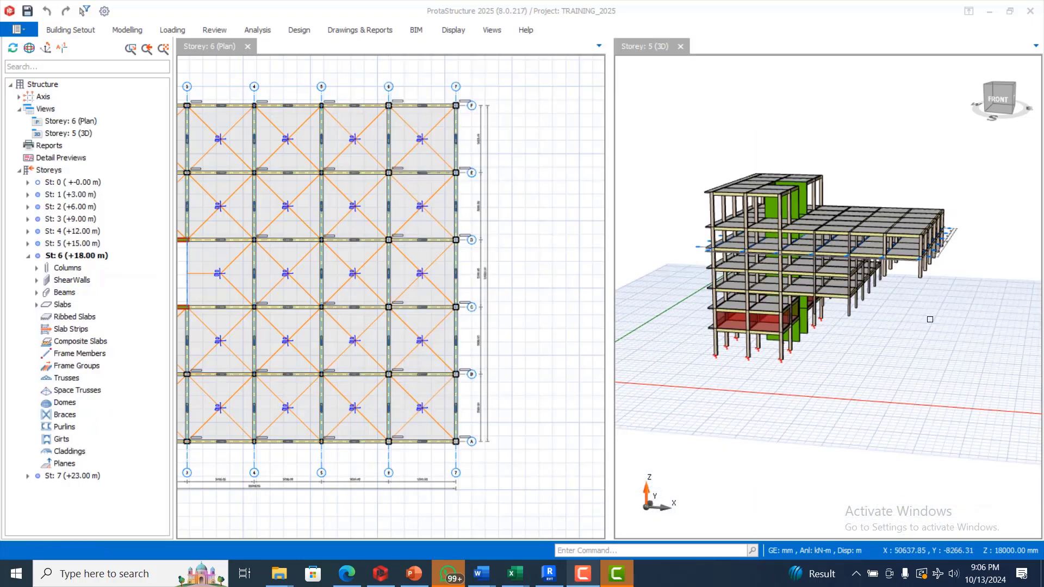
left_click(879, 322)
middle_click_drag(816, 324, 827, 357)
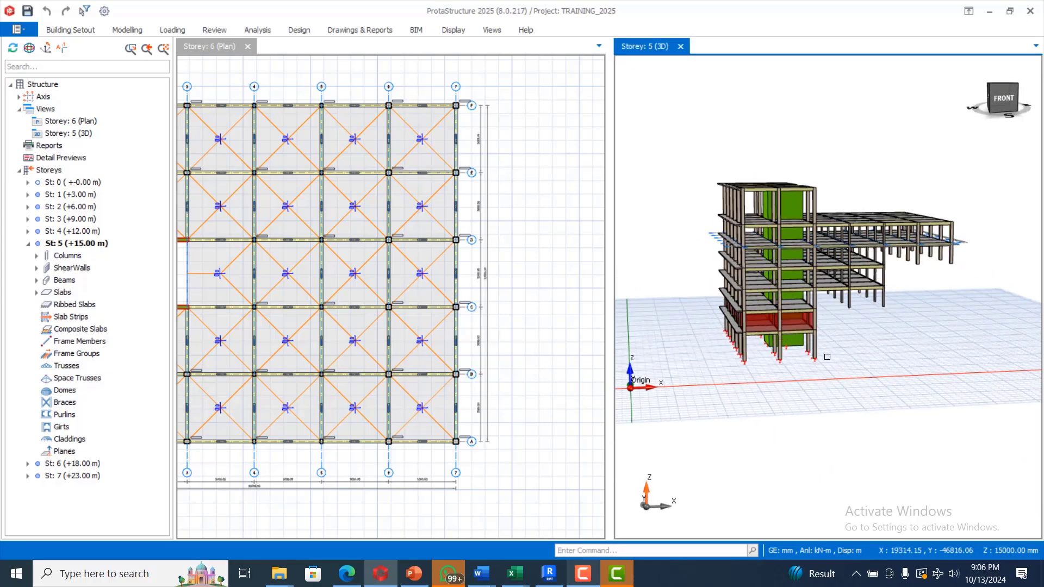
scroll(827, 357, "up", 3)
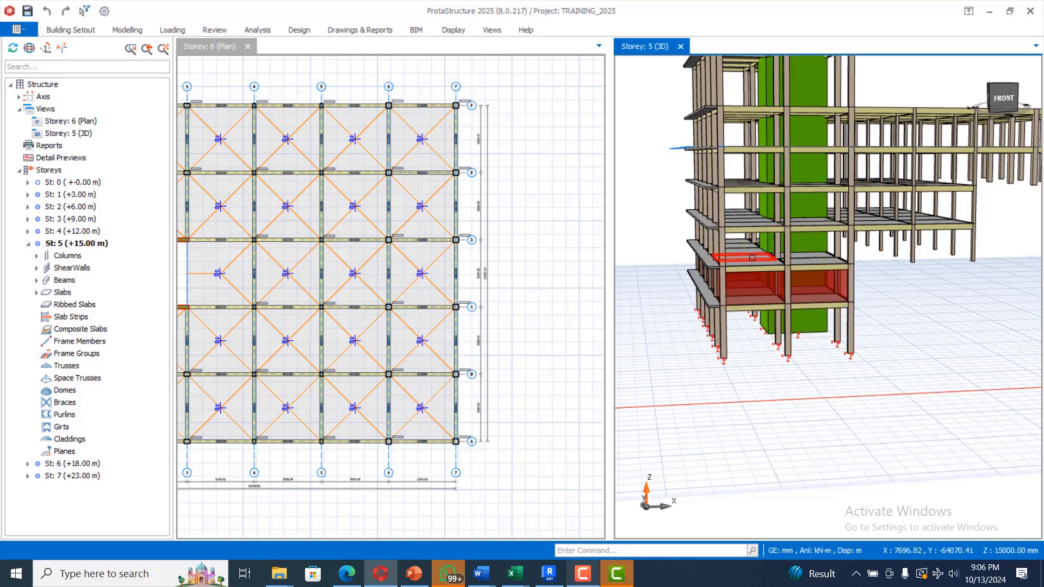
scroll(752, 258, "down", 2)
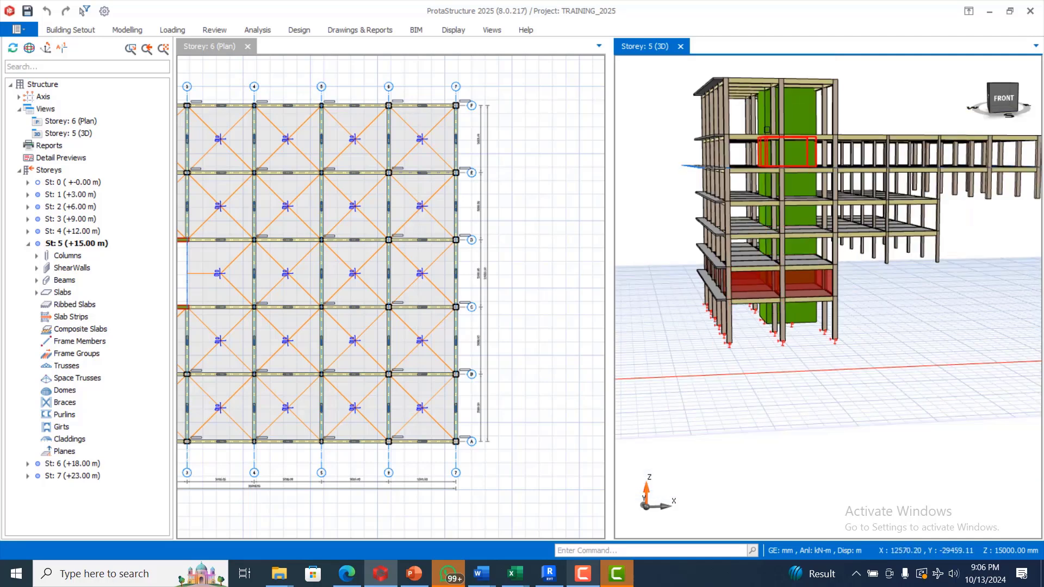
scroll(760, 93, "up", 2)
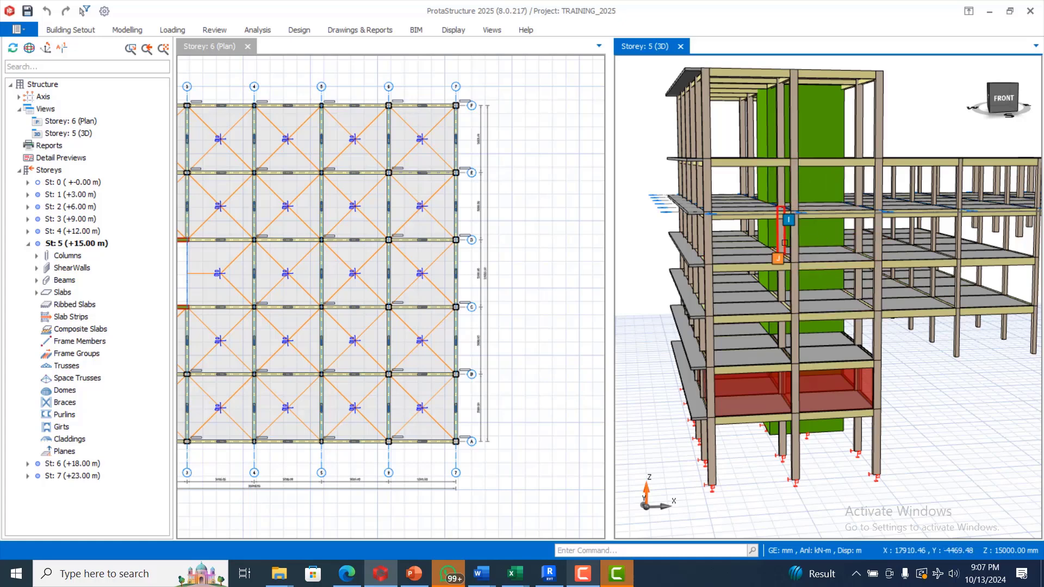
scroll(789, 265, "down", 1)
scroll(789, 265, "down", 1)
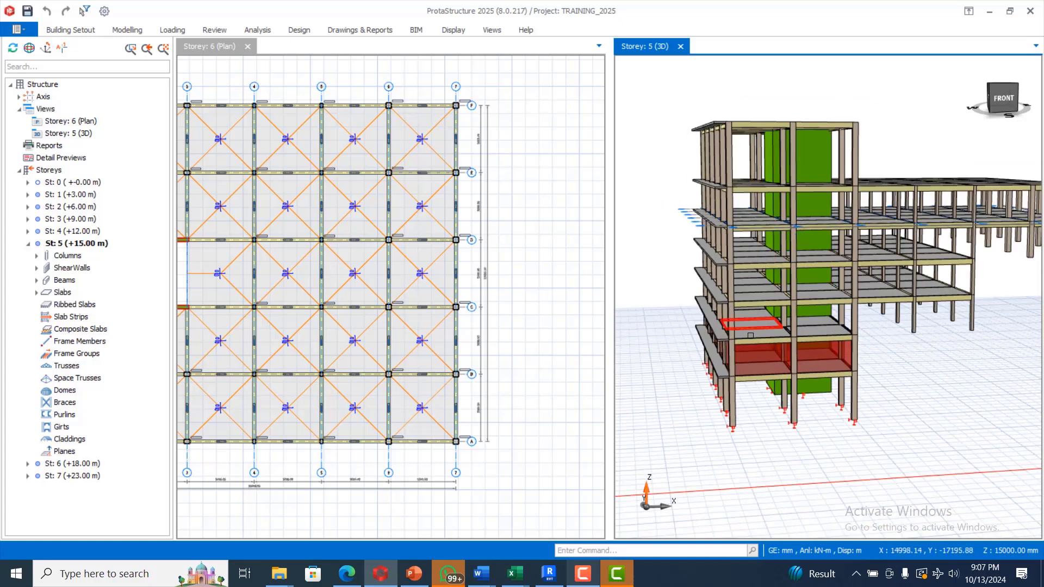
scroll(532, 285, "down", 2)
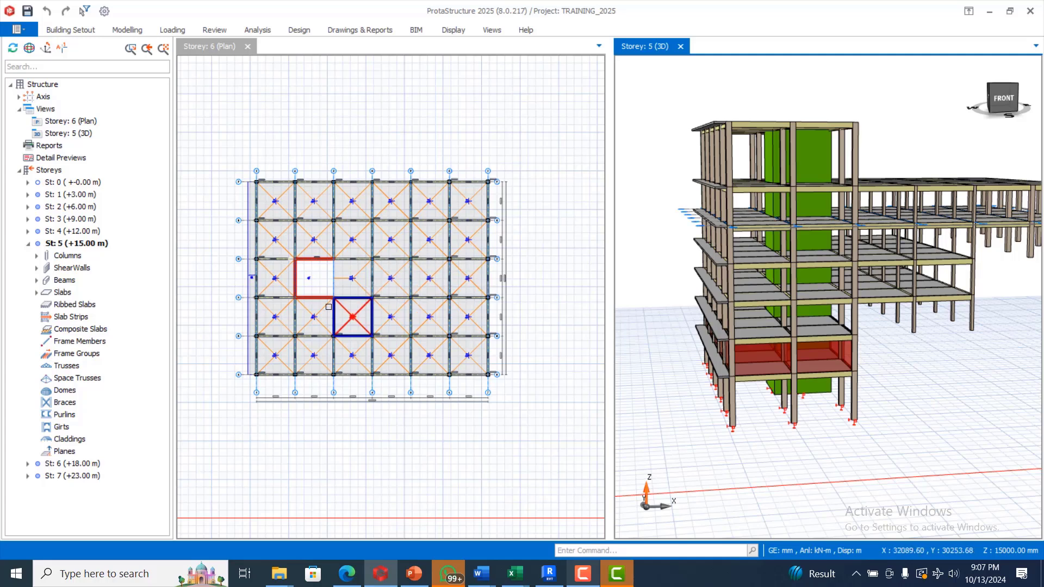
scroll(359, 315, "up", 1)
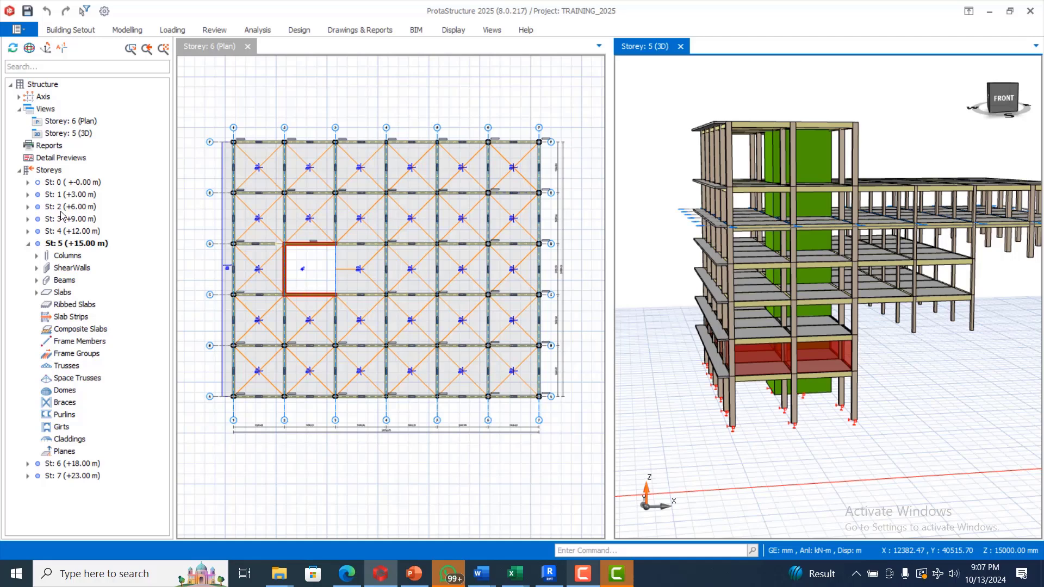
Switch both the 3D view and the plan view to storey 2.
left_click(63, 207)
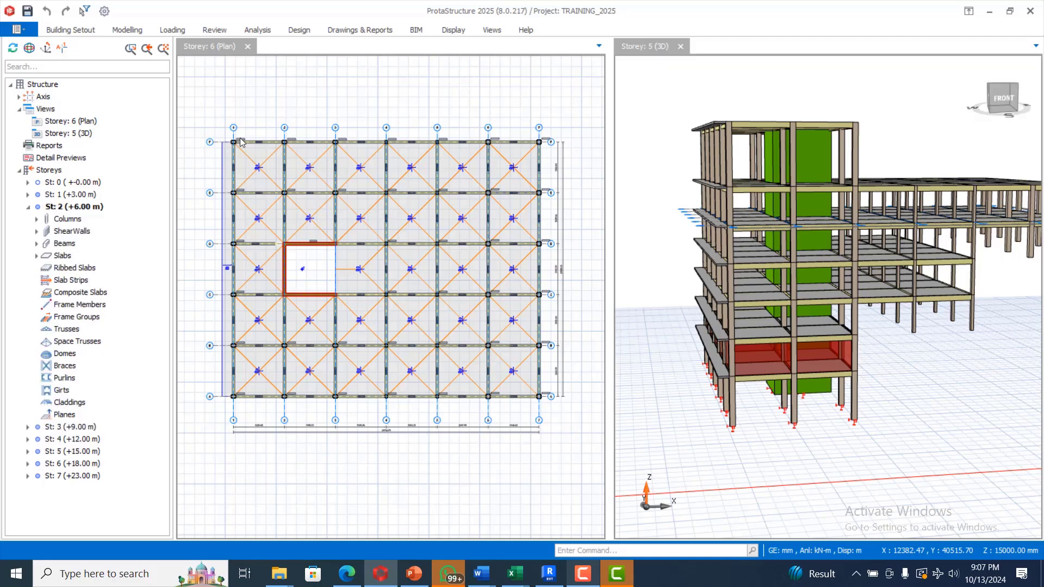
left_click(270, 119)
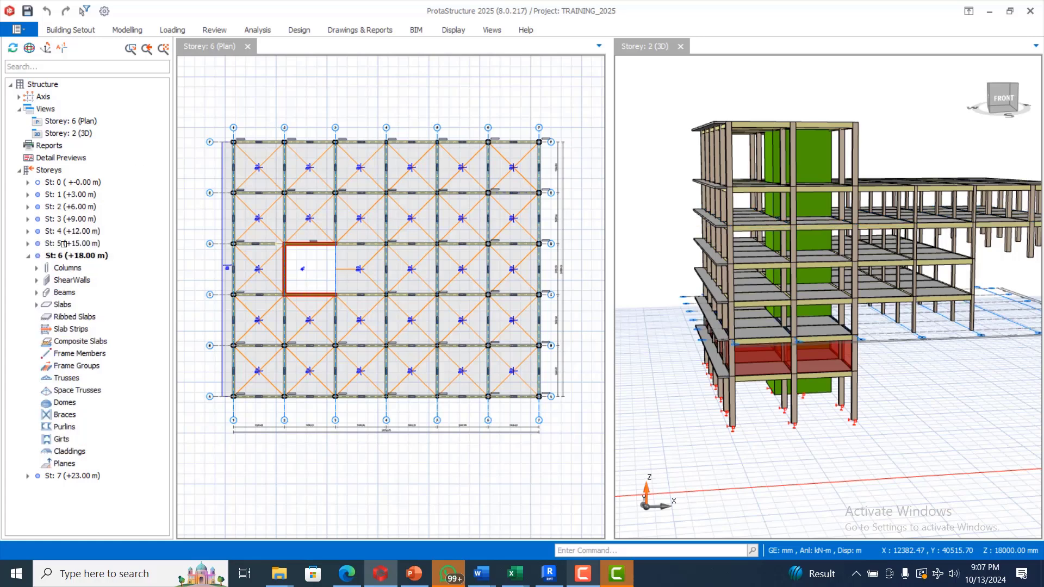
left_click(62, 207)
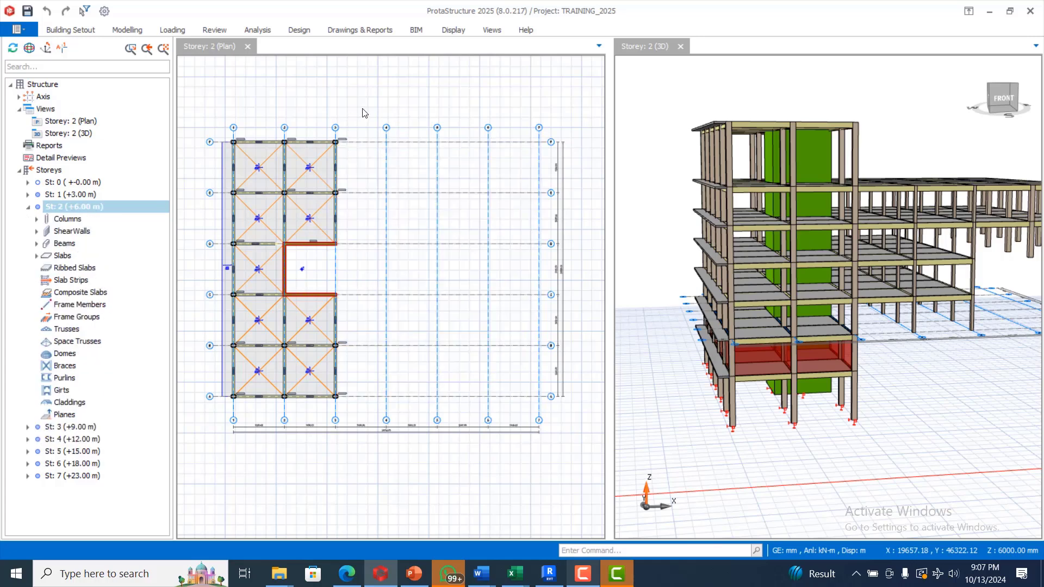
scroll(223, 256, "up", 1)
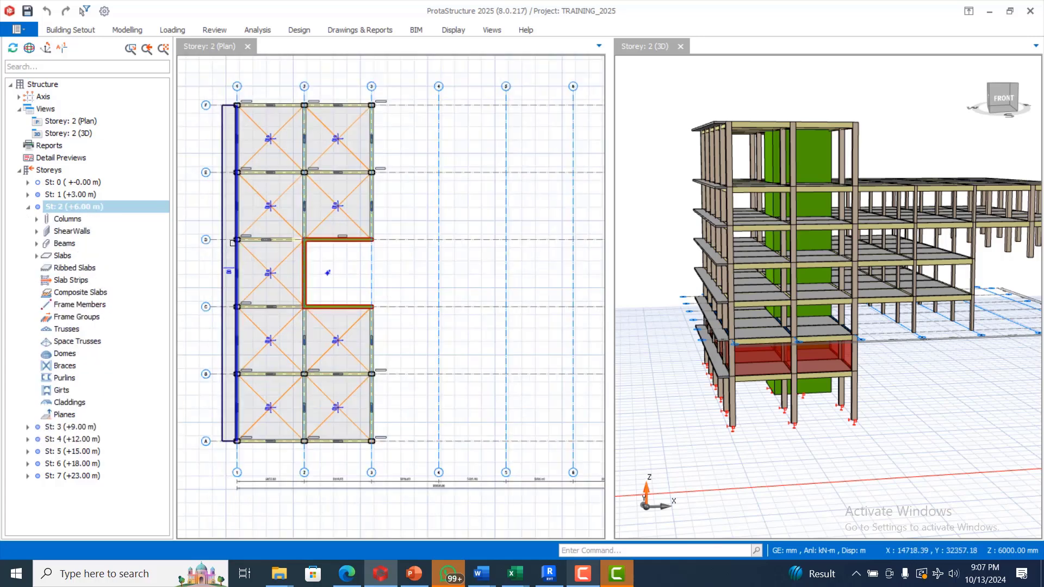
scroll(447, 200, "down", 2)
scroll(378, 182, "up", 2)
scroll(289, 131, "down", 1)
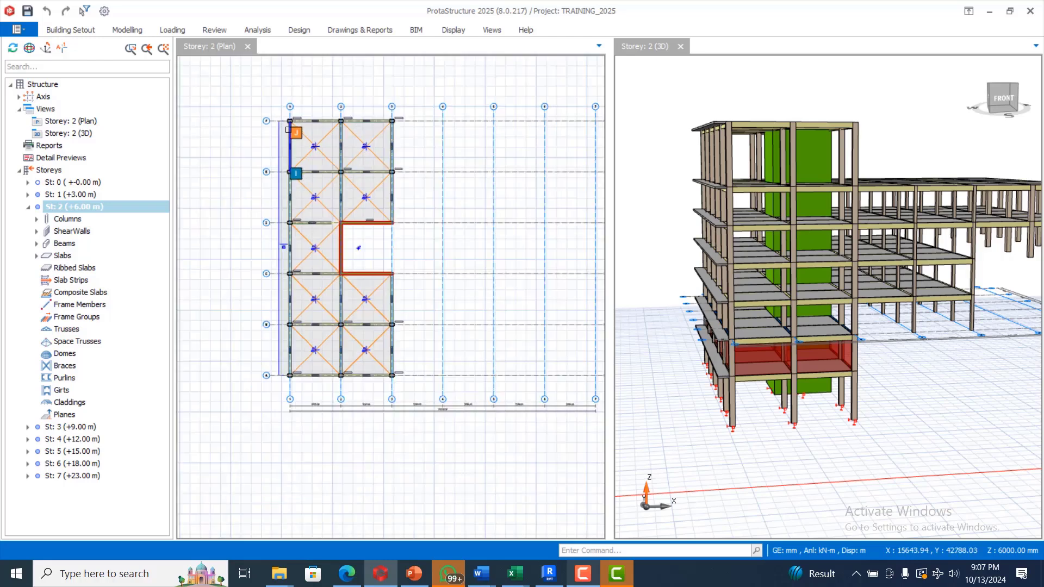
Open the load editor for storey 2 and start a frame wall load assignment.
left_click(139, 31)
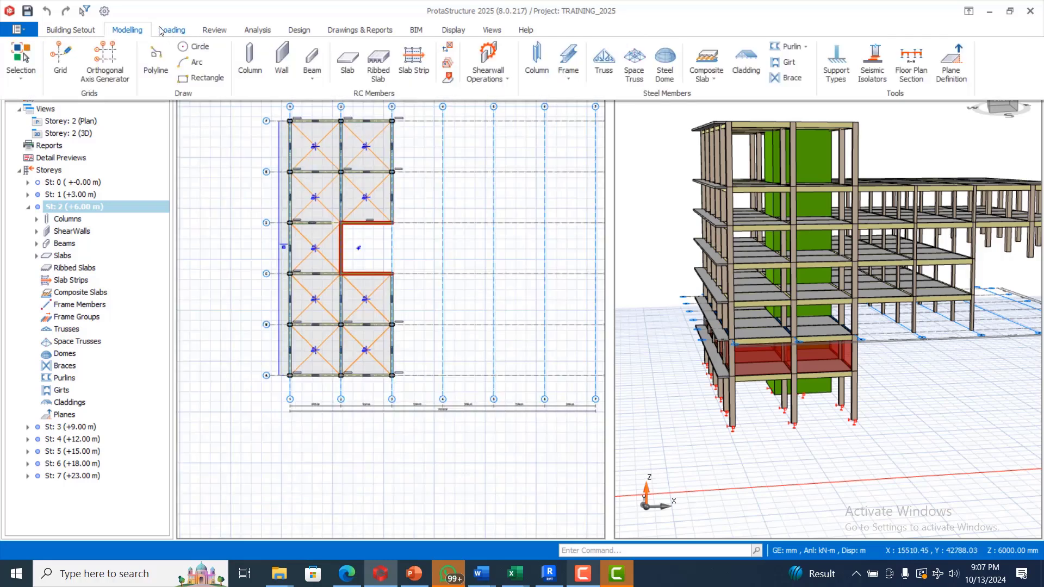
left_click(172, 30)
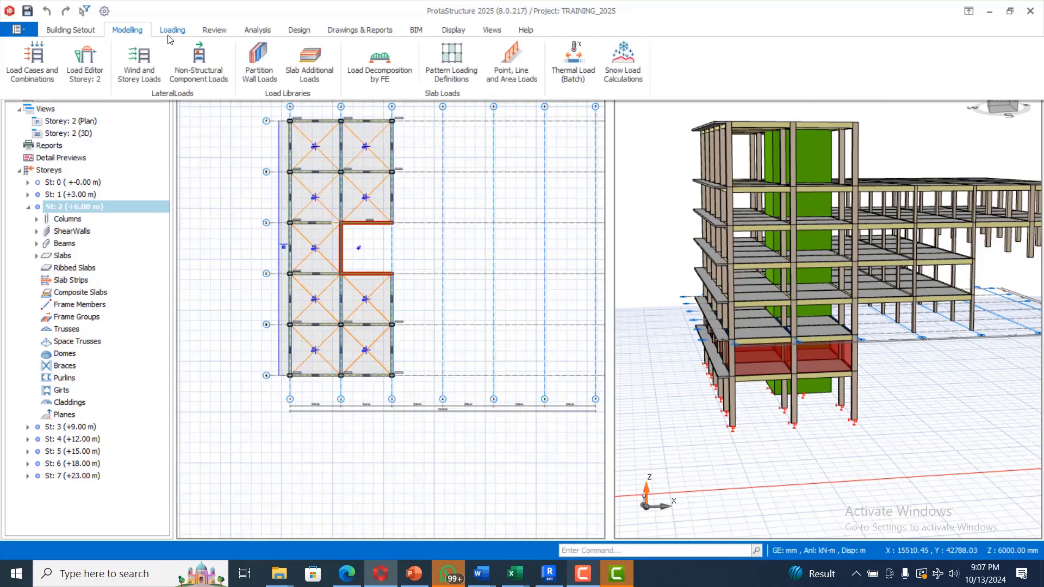
left_click(100, 56)
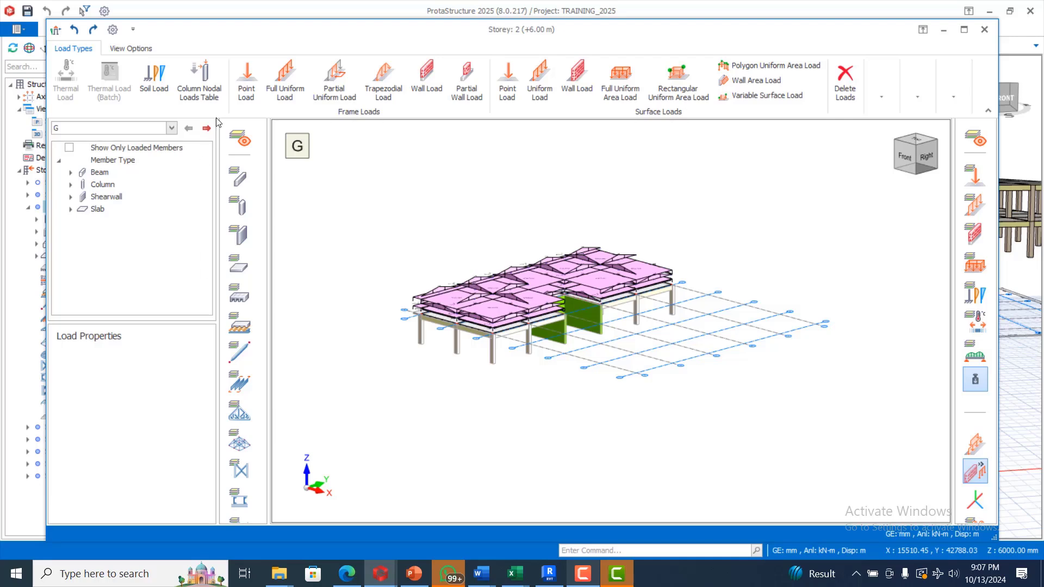
left_click(425, 76)
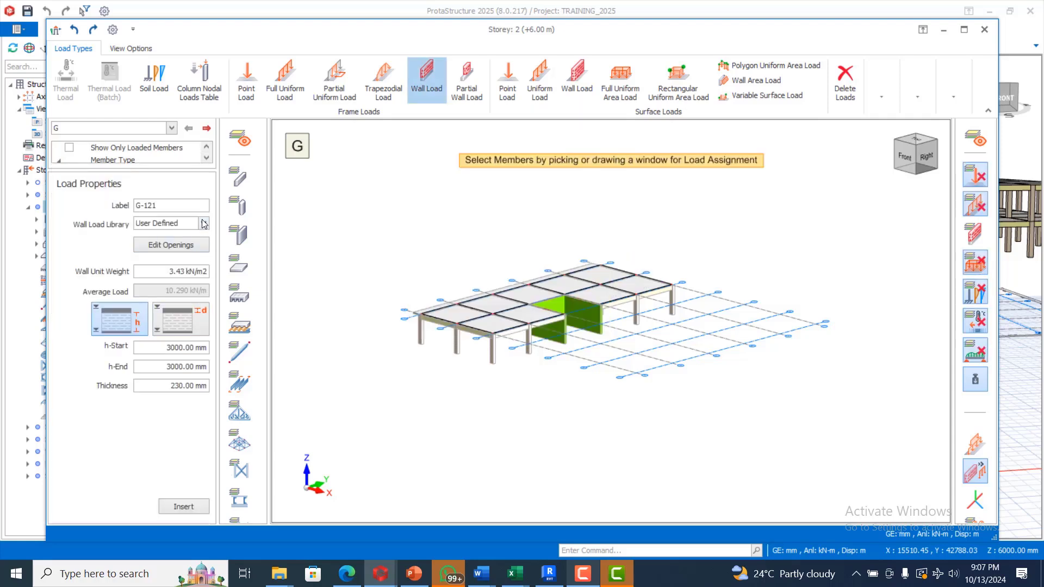
Assign the Tempered Glass Panel library wall load to all storey 2 beams and save the load changes.
left_click(203, 224)
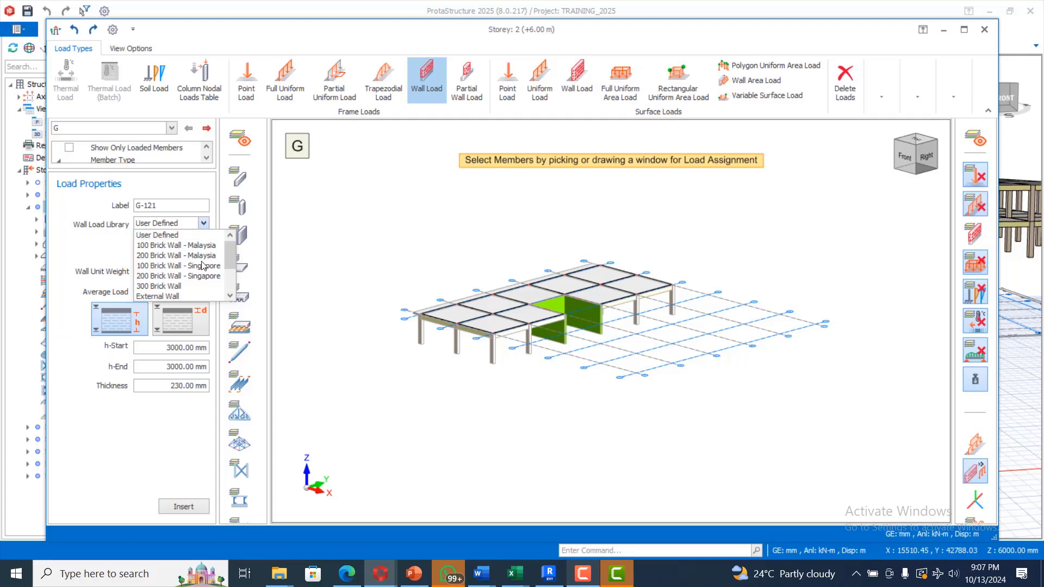
scroll(197, 269, "down", 2)
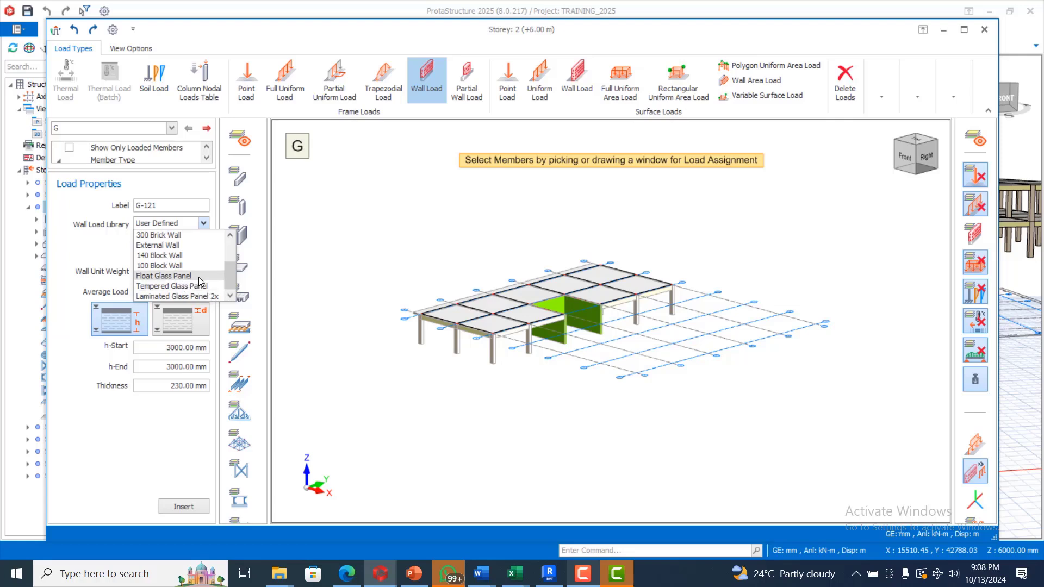
scroll(199, 279, "up", 2)
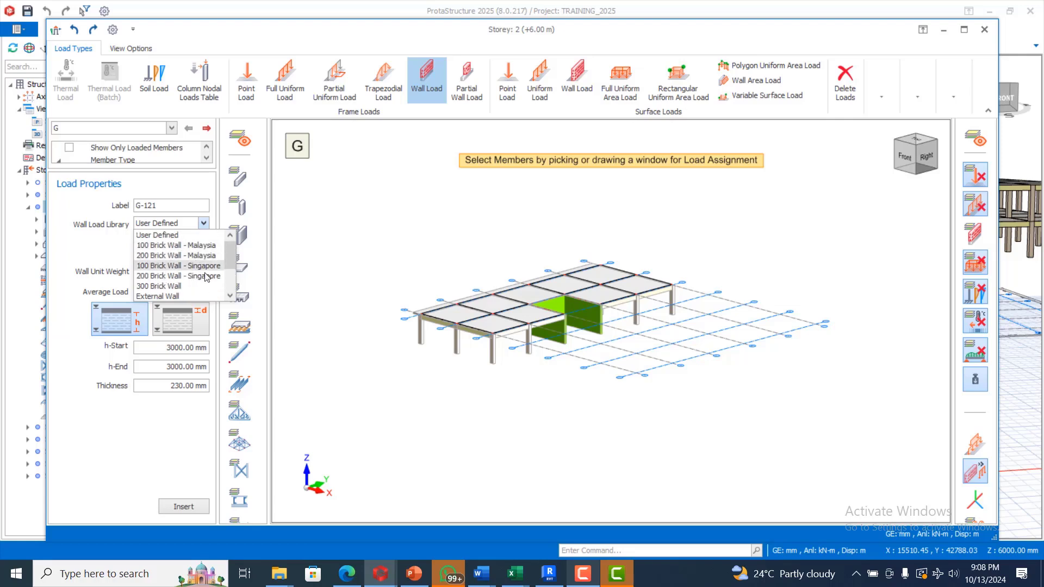
left_click(587, 576)
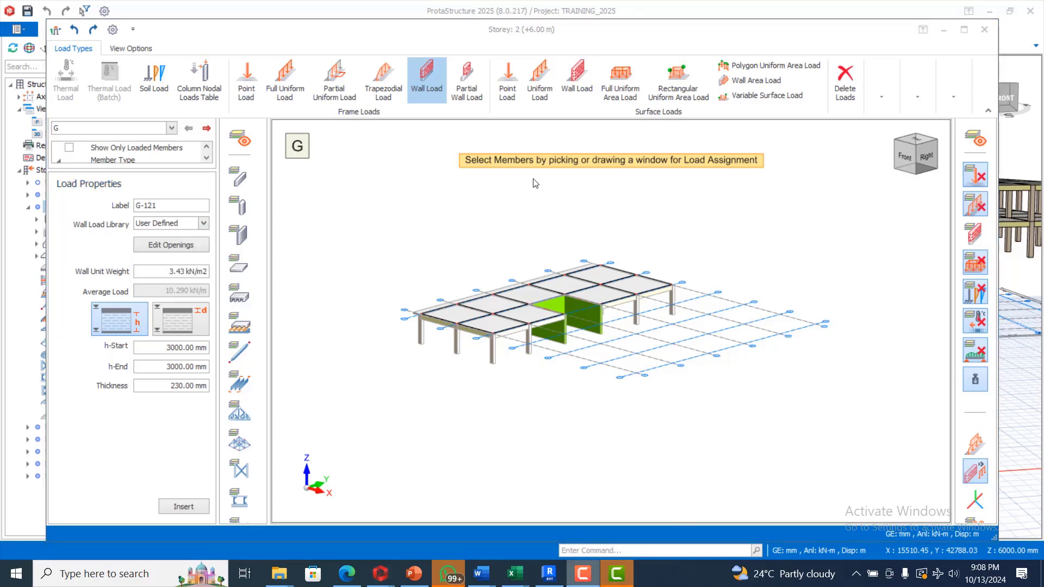
left_click(204, 226)
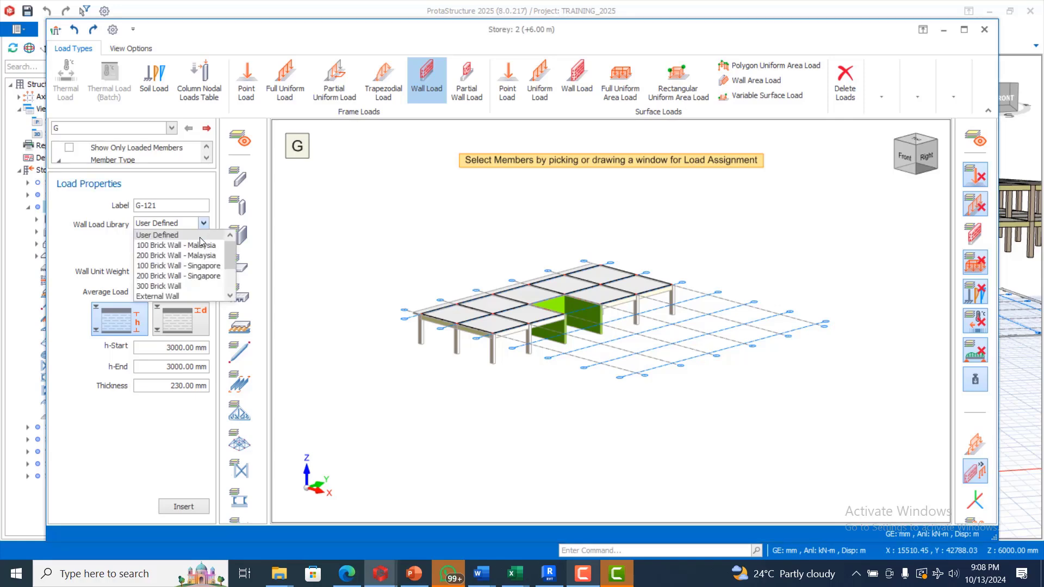
scroll(197, 268, "down", 2)
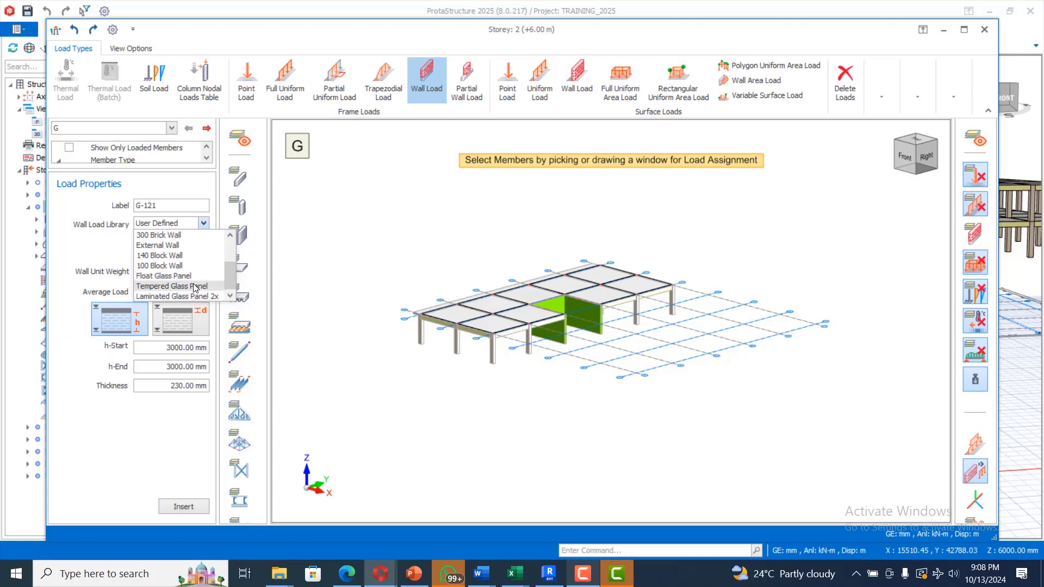
left_click(195, 287)
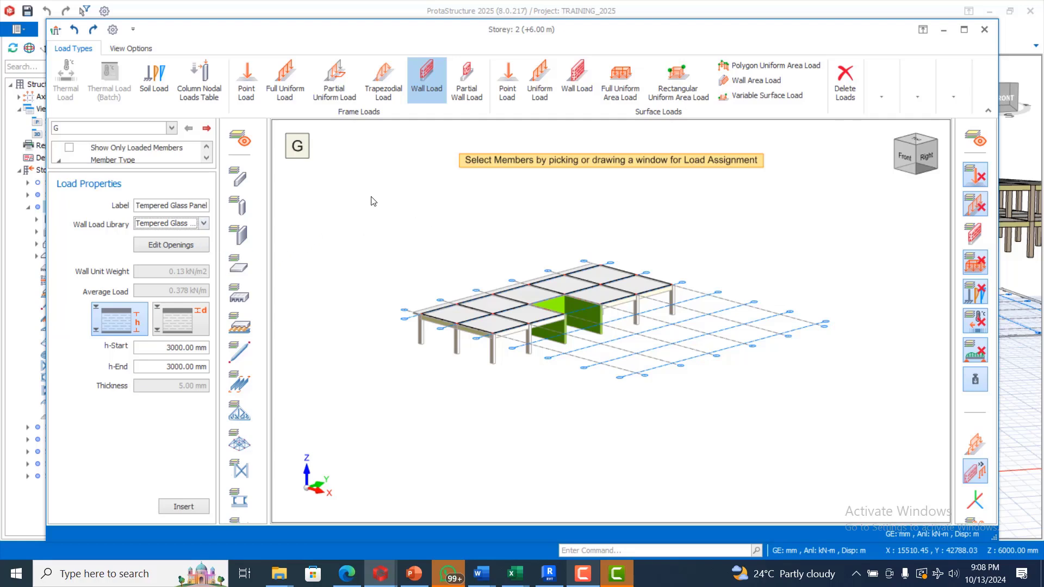
mouse_move(370, 197)
left_mouse_down()
mouse_move(659, 337)
mouse_move(749, 394)
left_mouse_up()
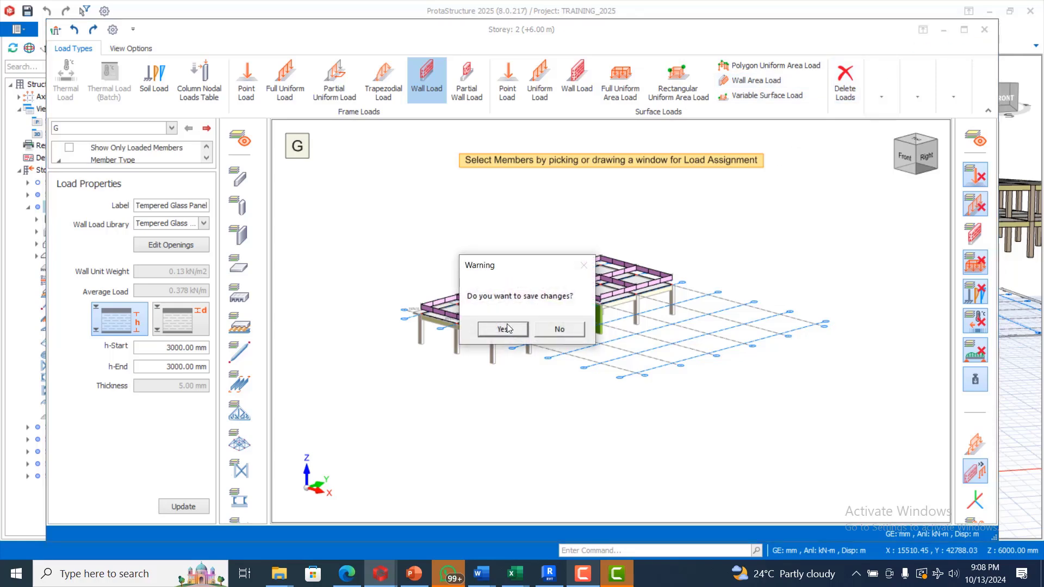
left_click(503, 329)
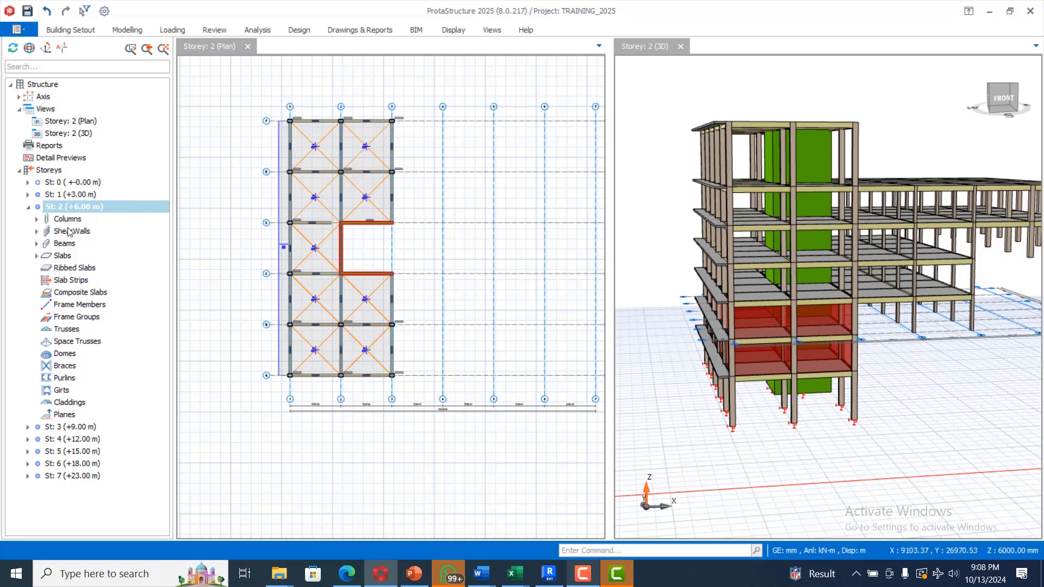
Assign the Tempered Glass Panel wall load to all storey 3 beams and save the load changes.
left_click(70, 427)
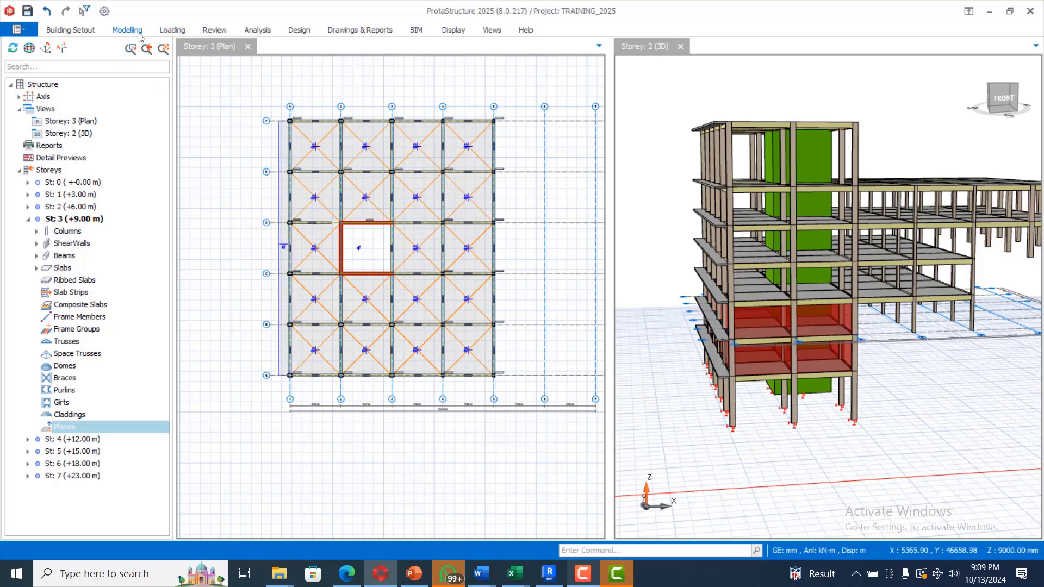
left_click(171, 31)
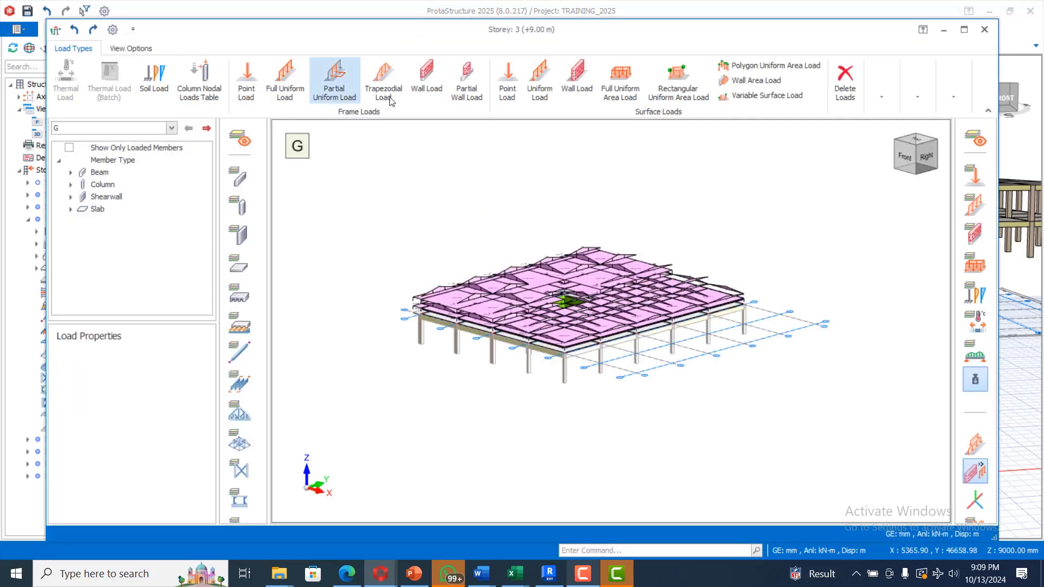
left_click(426, 81)
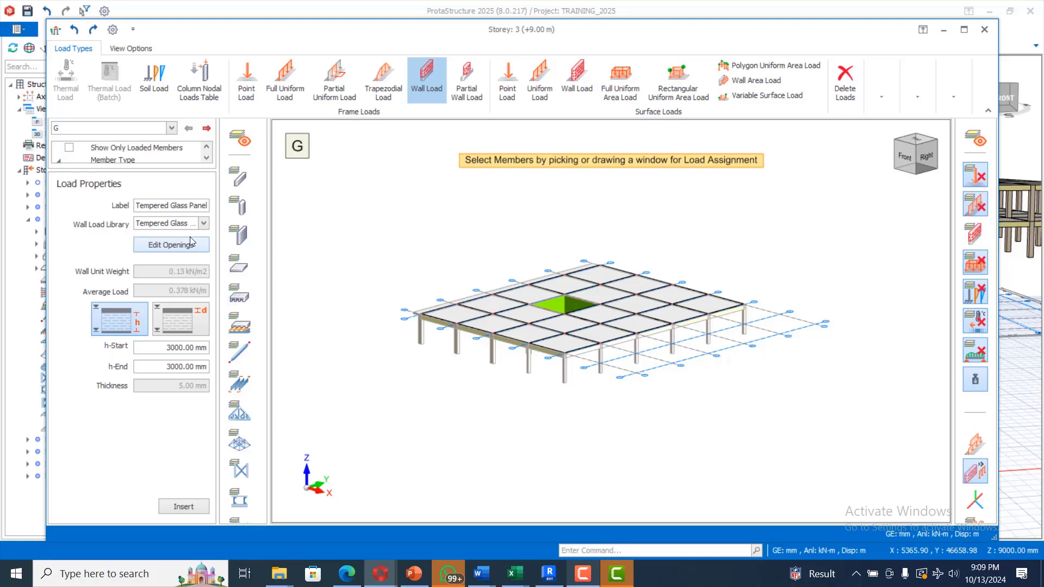
left_click_drag(368, 198, 784, 375)
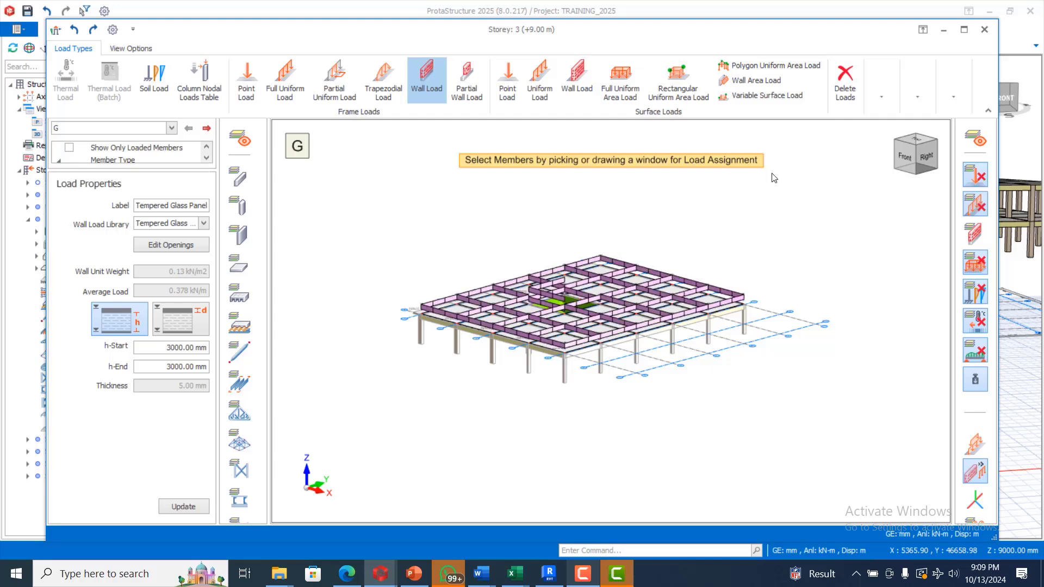
left_click(988, 32)
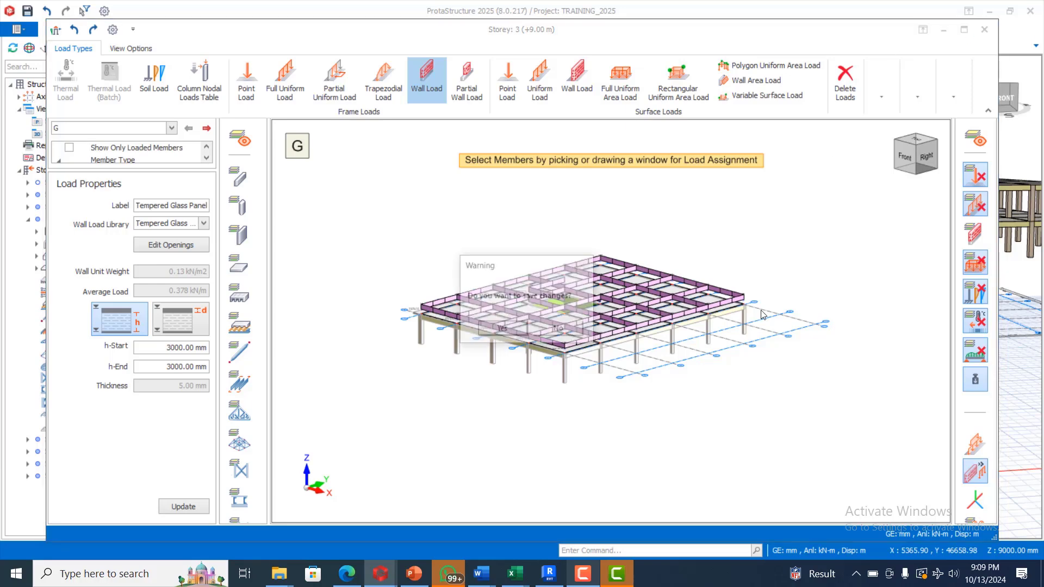
left_click(497, 333)
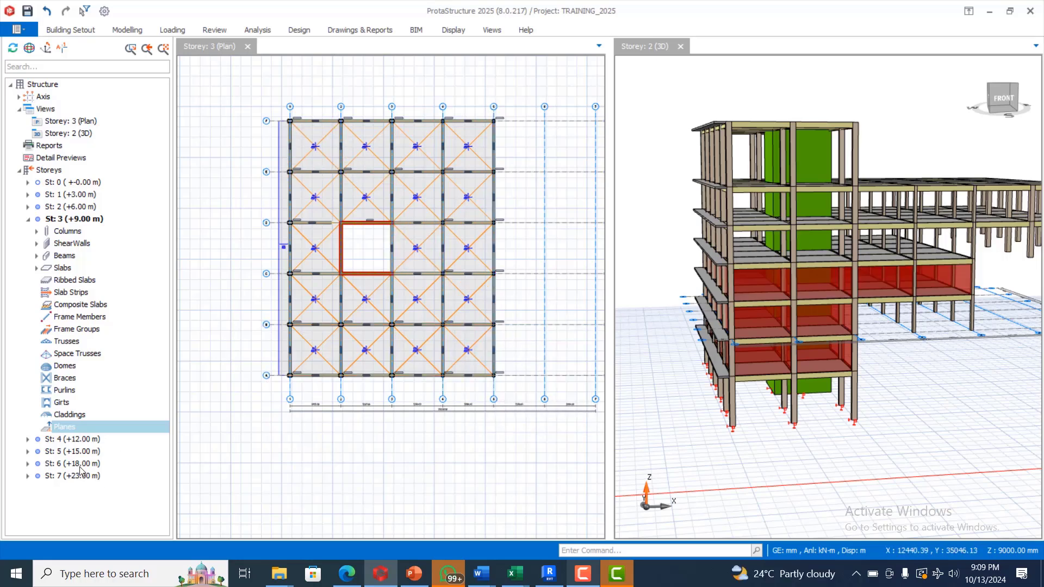
Assign the Tempered Glass Panel wall load to all storey 4 beams and save the load changes.
left_click(78, 442)
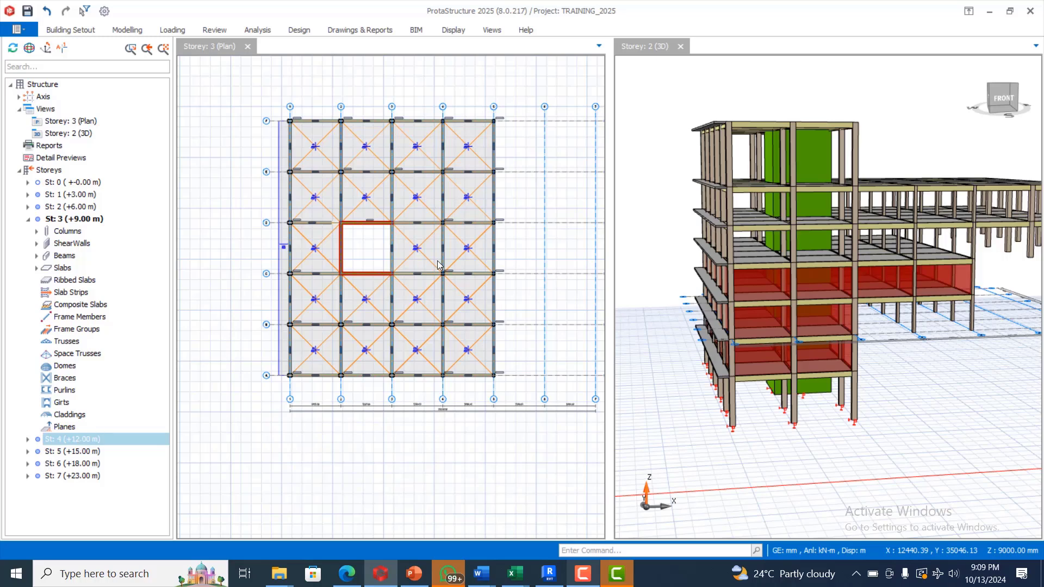
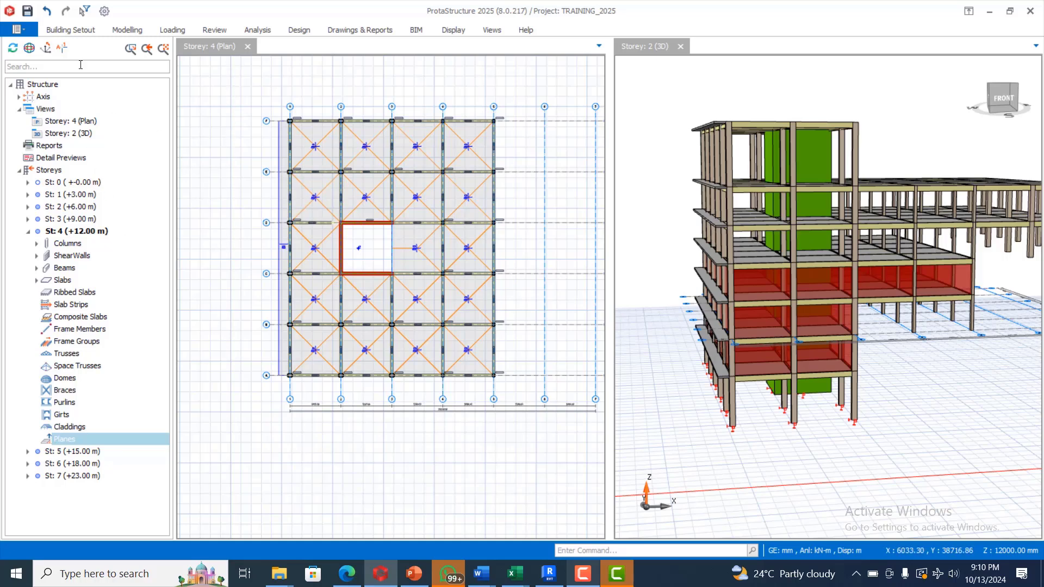
left_click(172, 31)
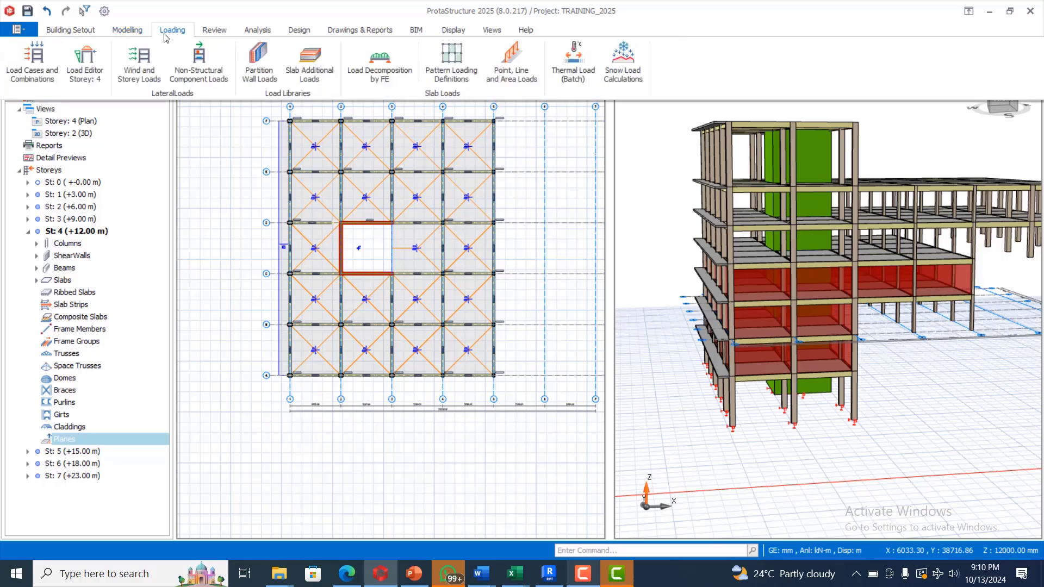
left_click(318, 266)
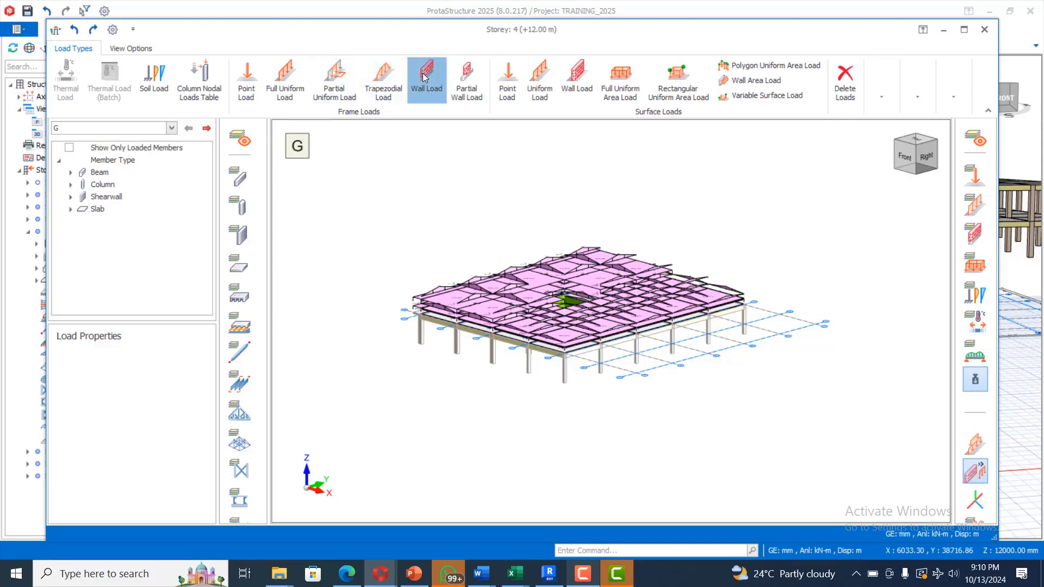
left_click(424, 77)
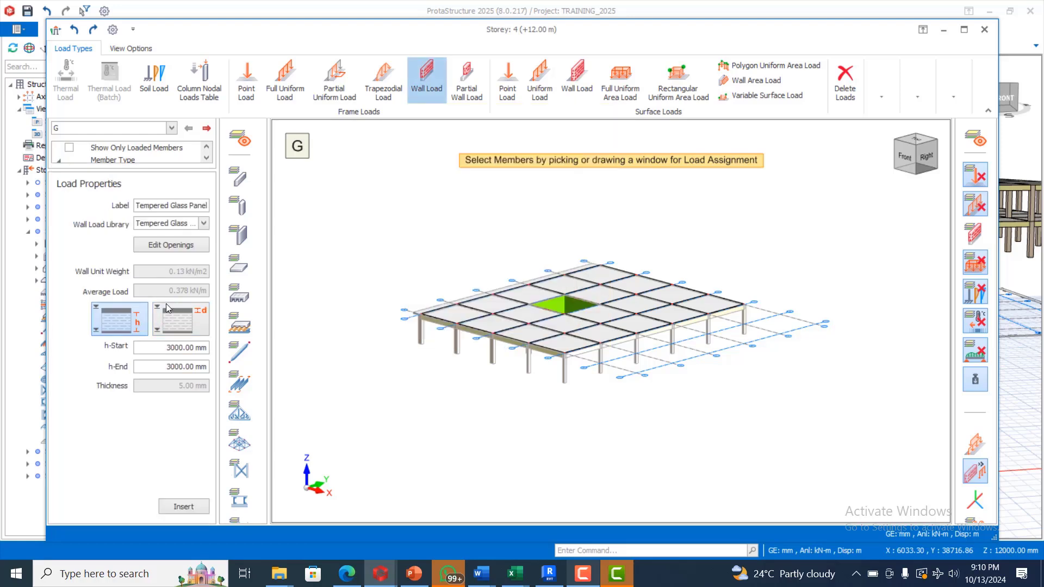
left_click_drag(393, 202, 788, 392)
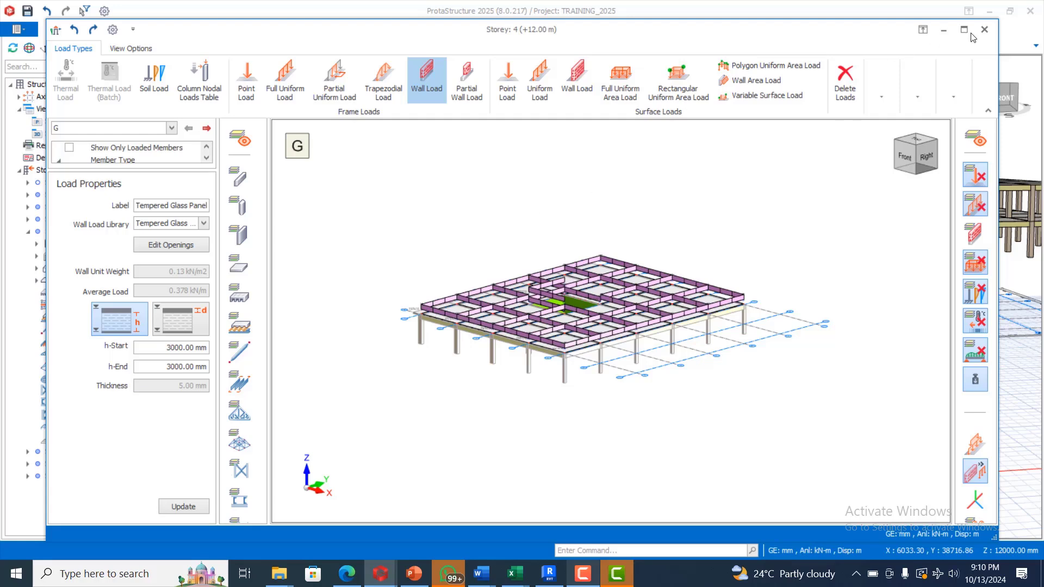
left_click(984, 31)
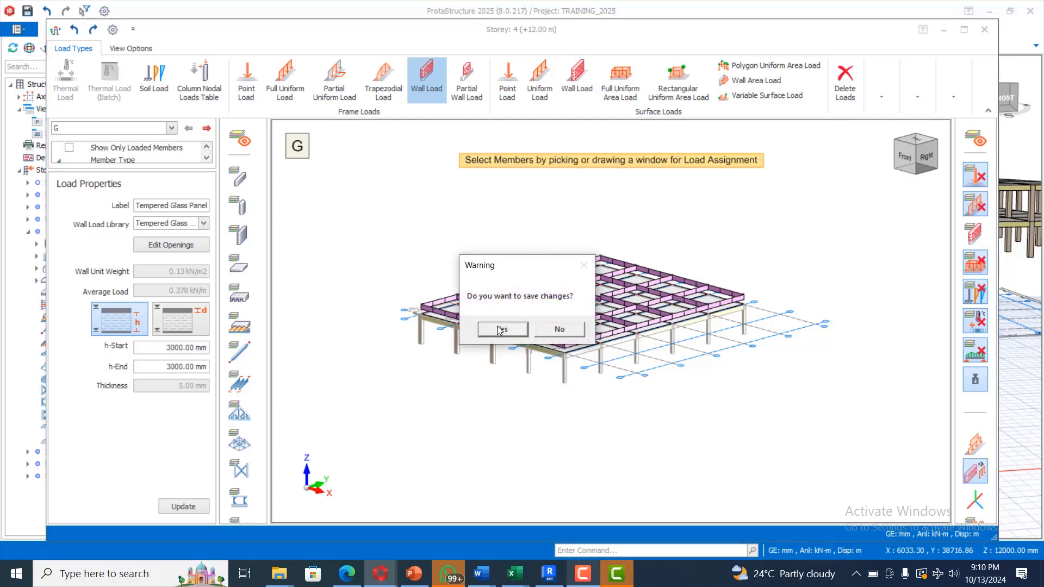
left_click(499, 328)
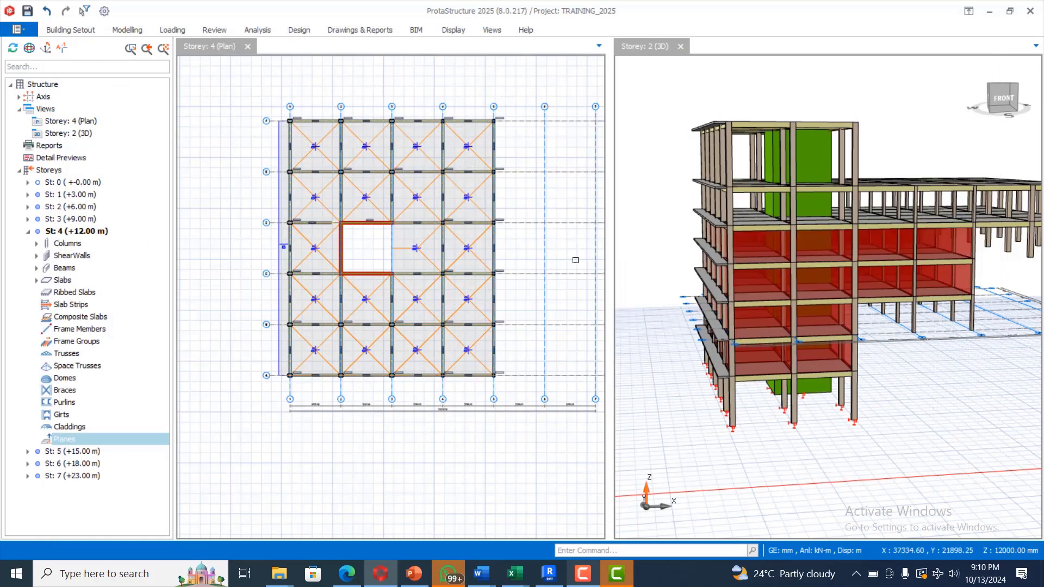
Switch the plan view to storey 5, showing its full extent with no members selected.
left_click(63, 454)
double_click(72, 449)
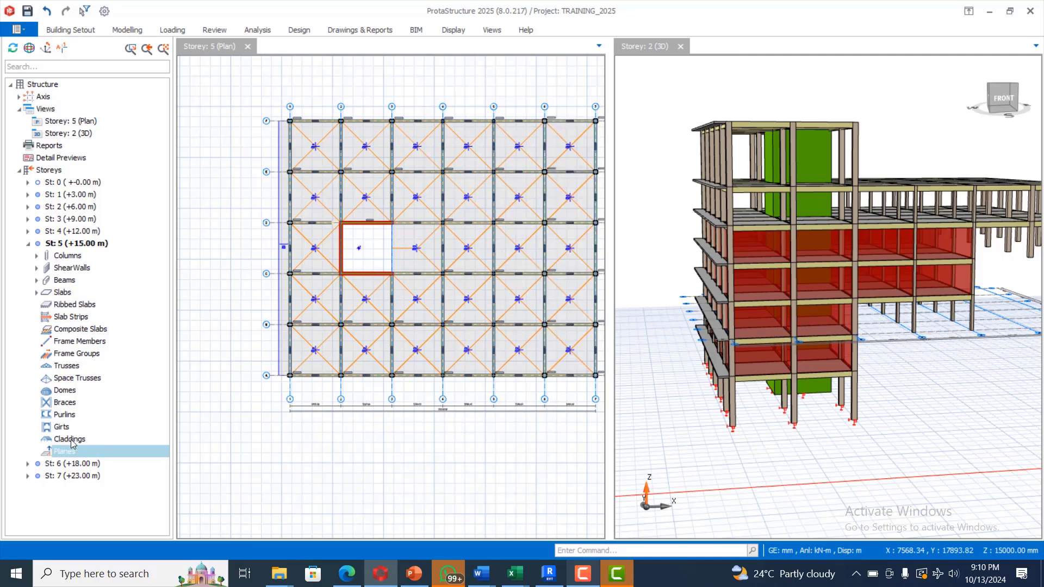
scroll(276, 207, "down", 2)
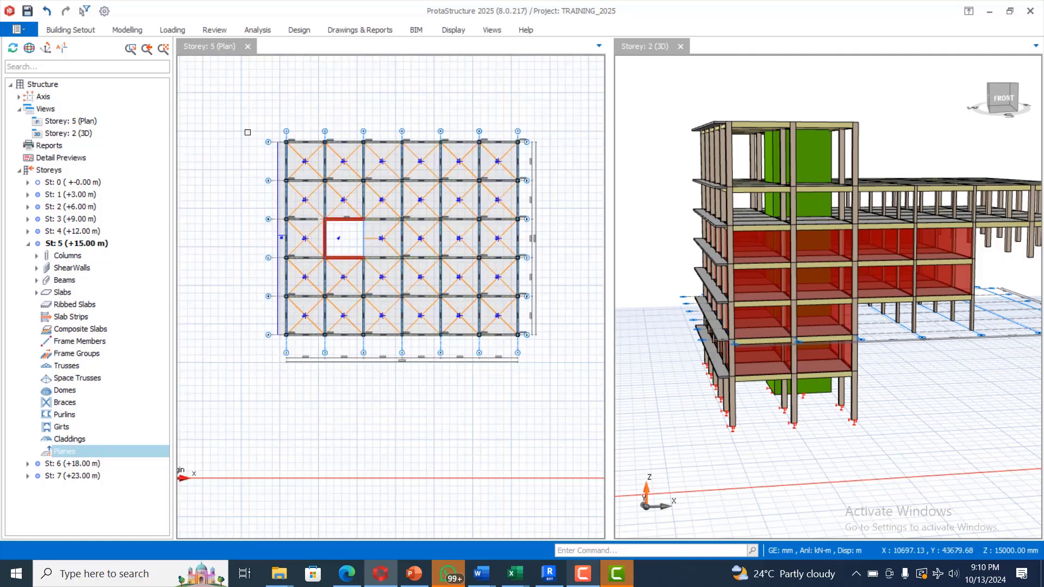
left_click_drag(248, 131, 572, 349)
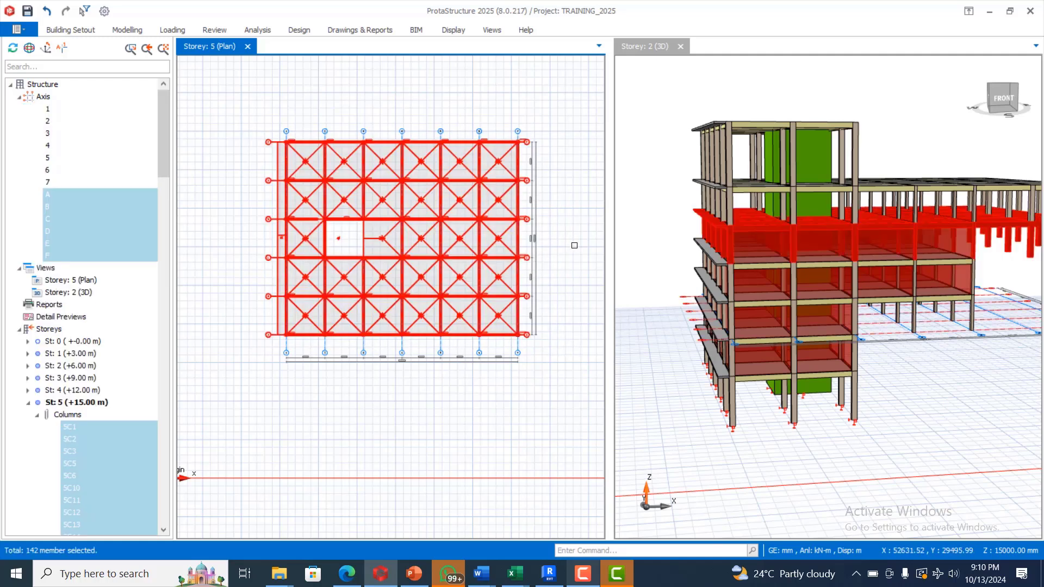
key("Escape")
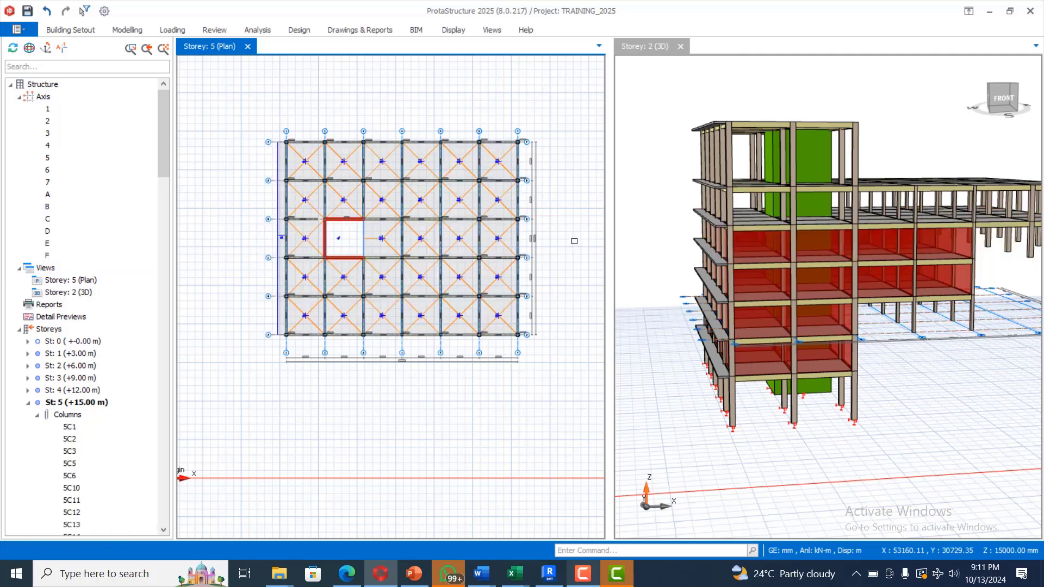
Assign the Tempered Glass Panel wall load to all storey 5 beams and save the load changes.
left_click(171, 29)
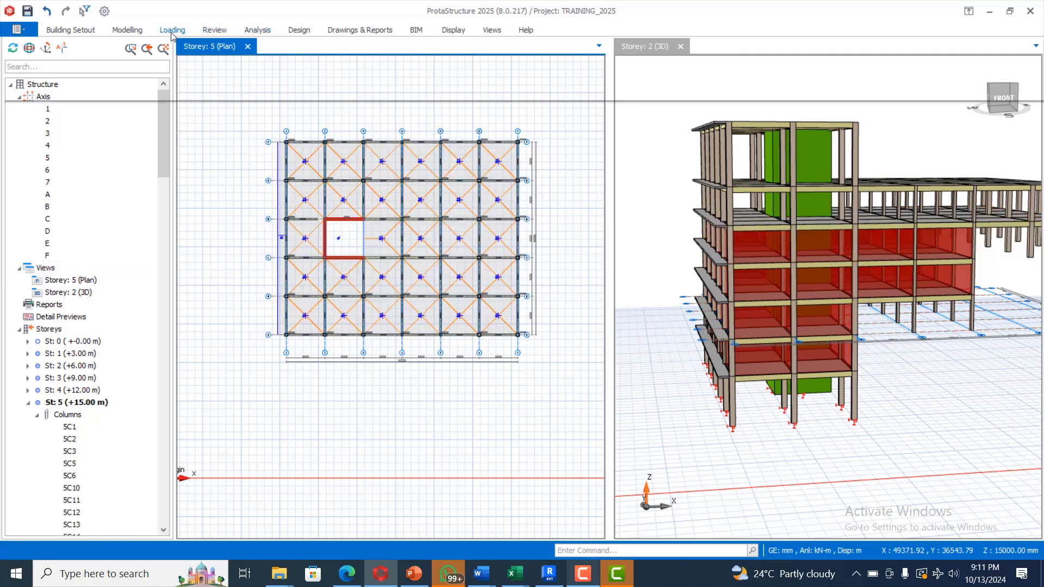
left_click(460, 113)
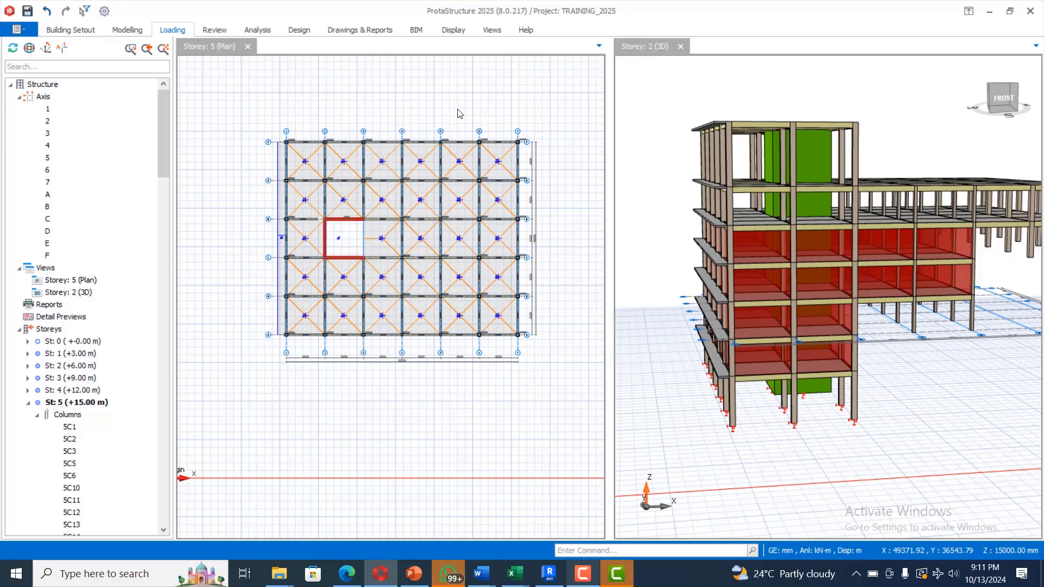
left_click(459, 201)
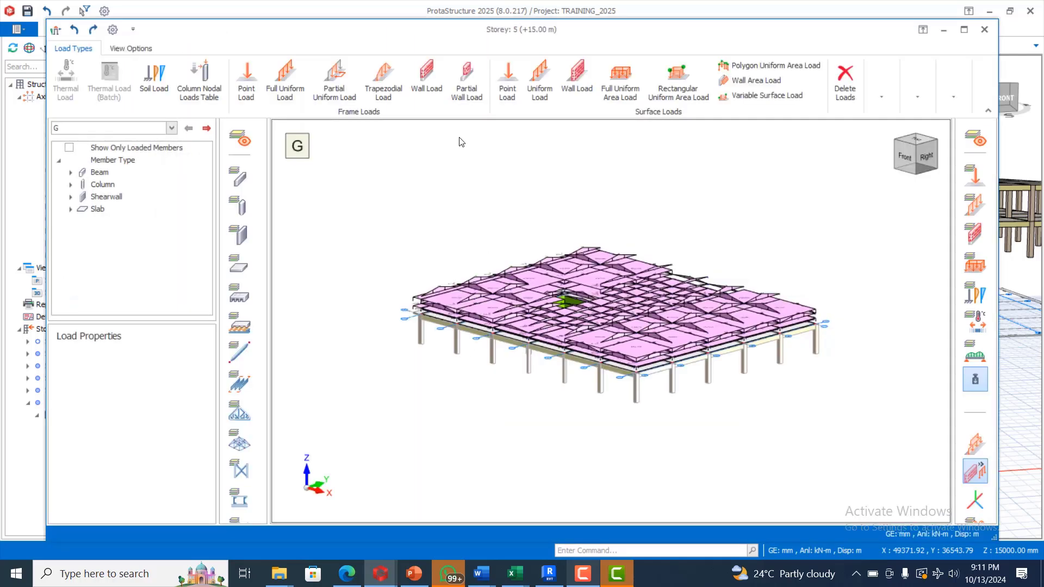
left_click(422, 78)
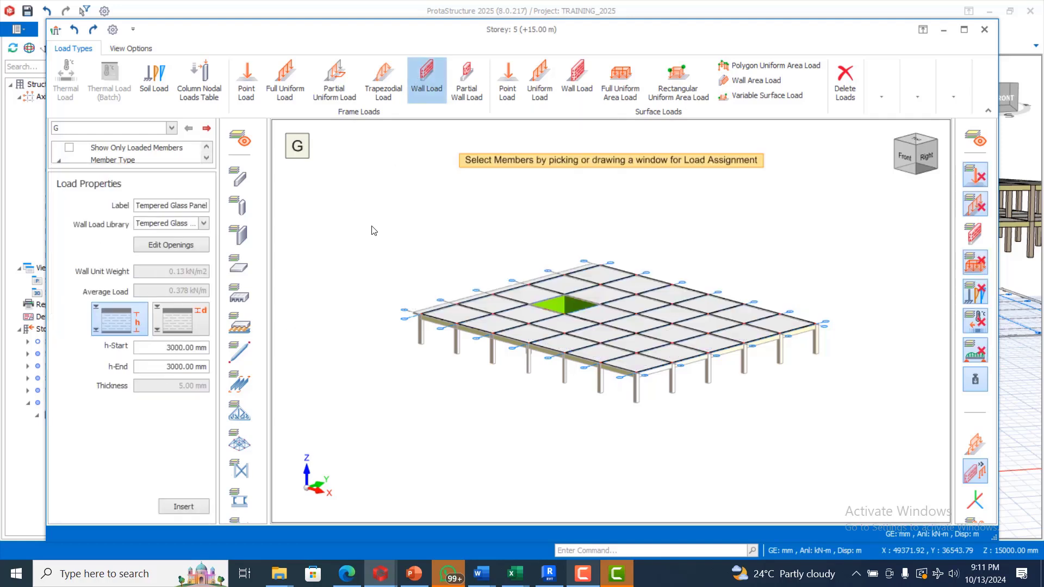
left_click_drag(373, 227, 832, 397)
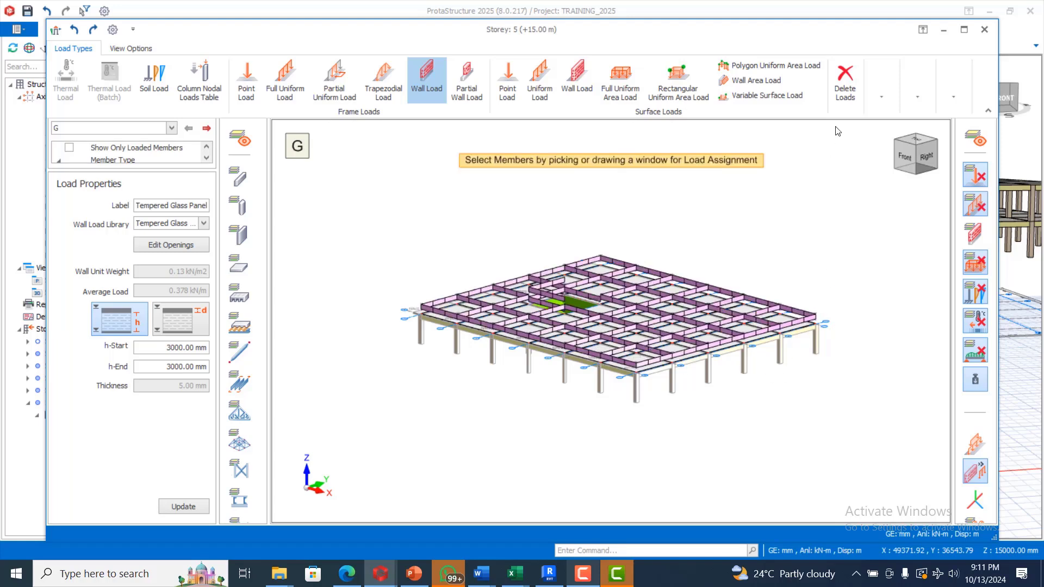
left_click(983, 29)
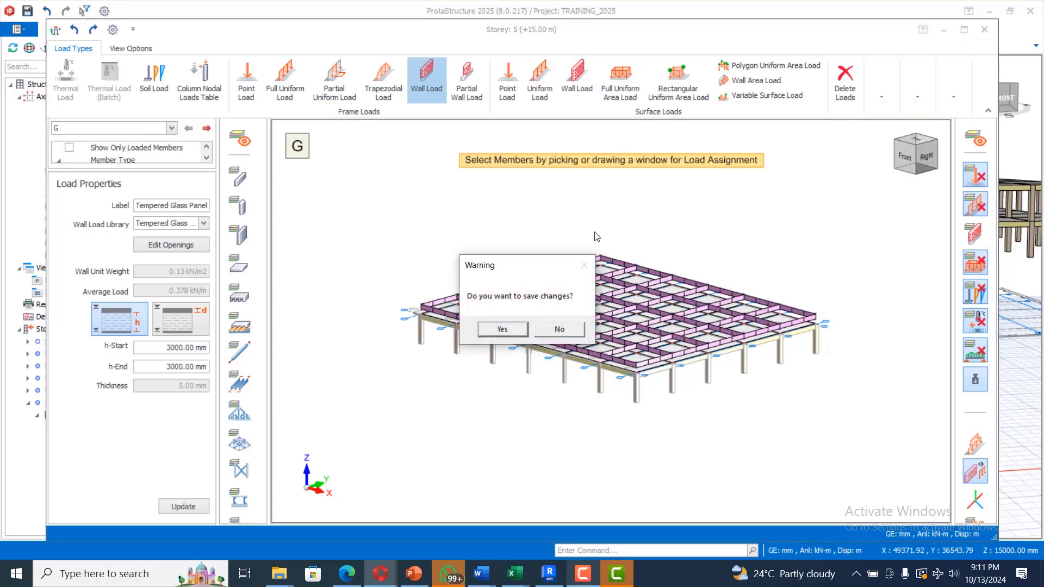
left_click(502, 329)
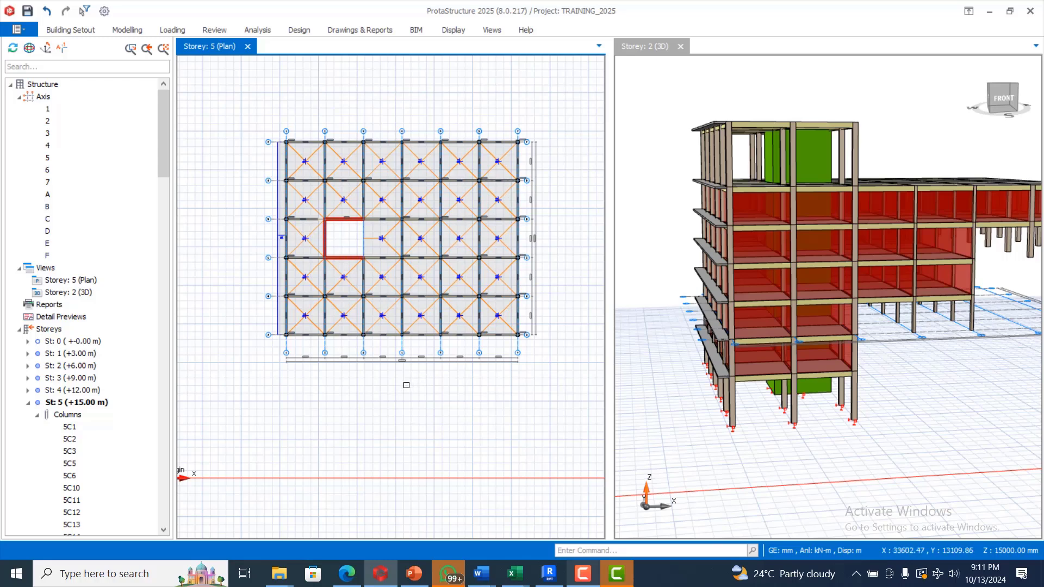
Examine the 3D building model, checking the wall panels on storeys 1 to 5 and the cantilevered part towards axis 7.
scroll(396, 370, "down", 3)
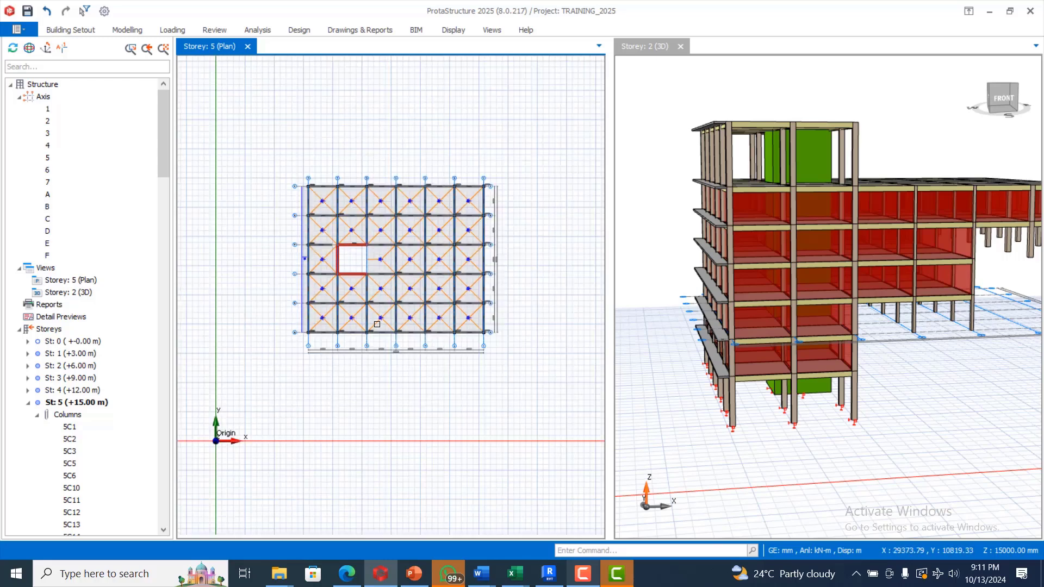
scroll(858, 378, "down", 2)
scroll(881, 358, "down", 2)
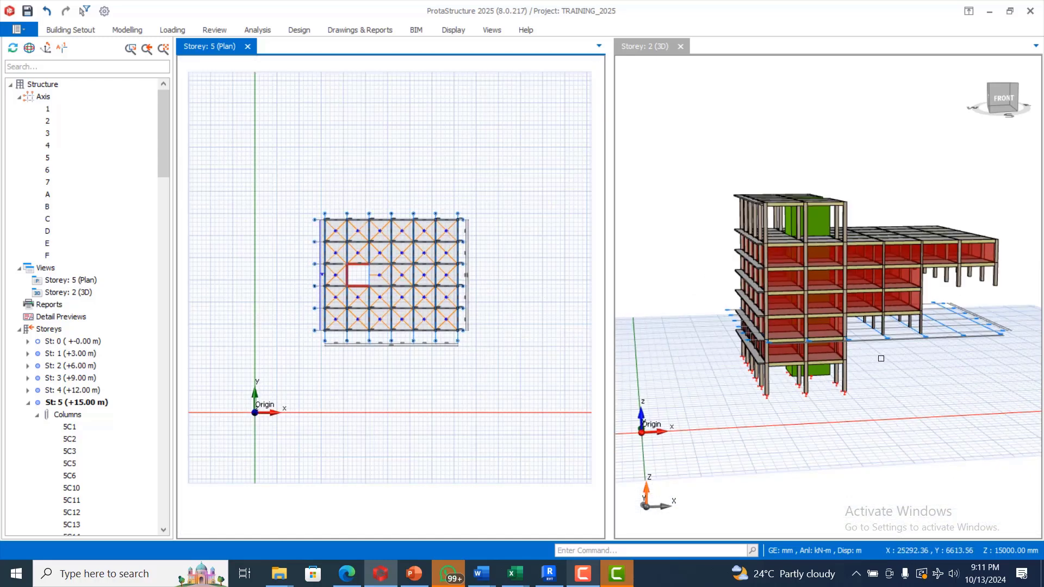
middle_click_drag(920, 384, 1011, 414)
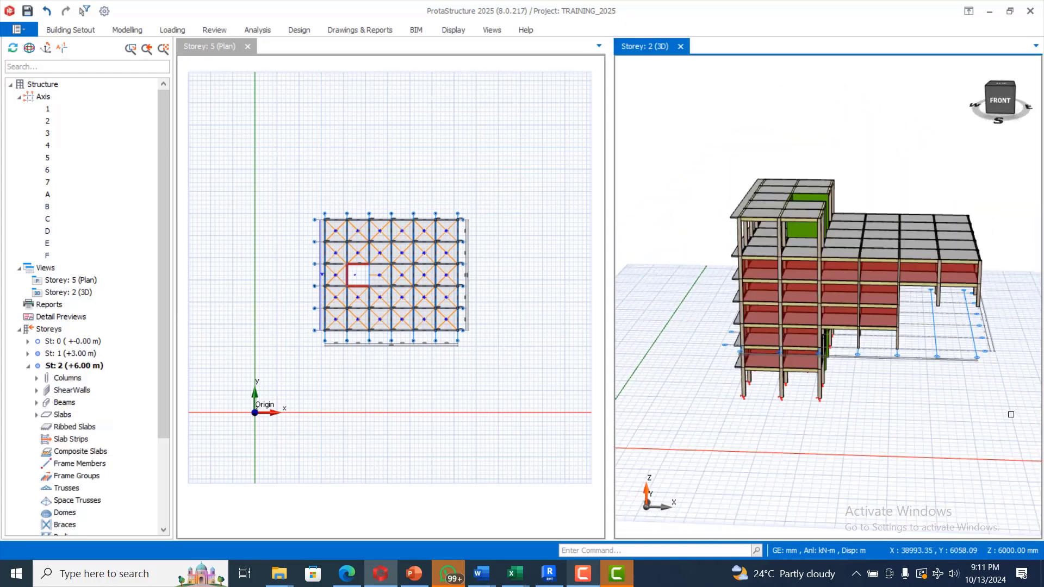
scroll(973, 228, "up", 6)
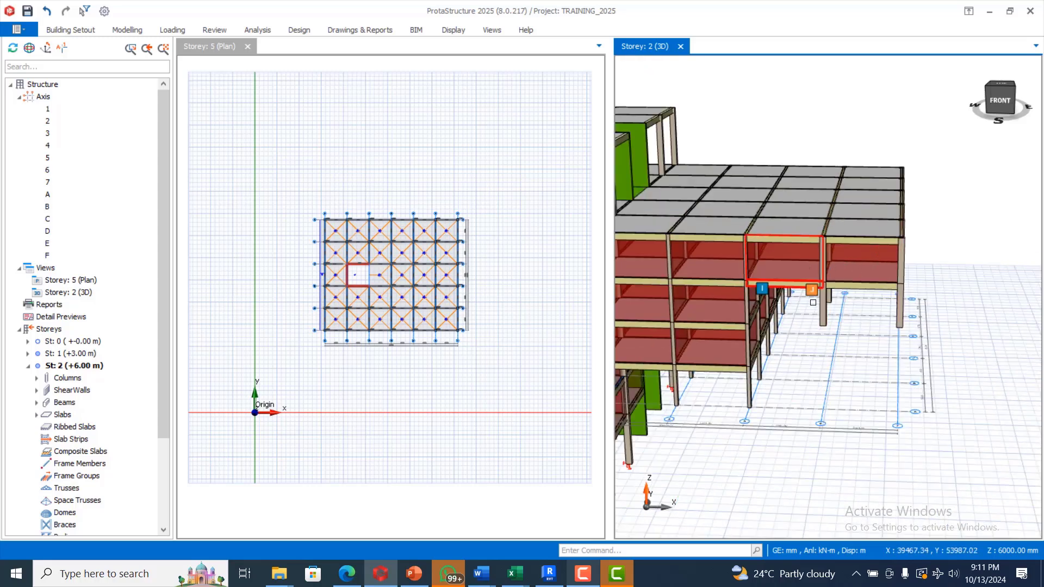
scroll(817, 311, "up", 2)
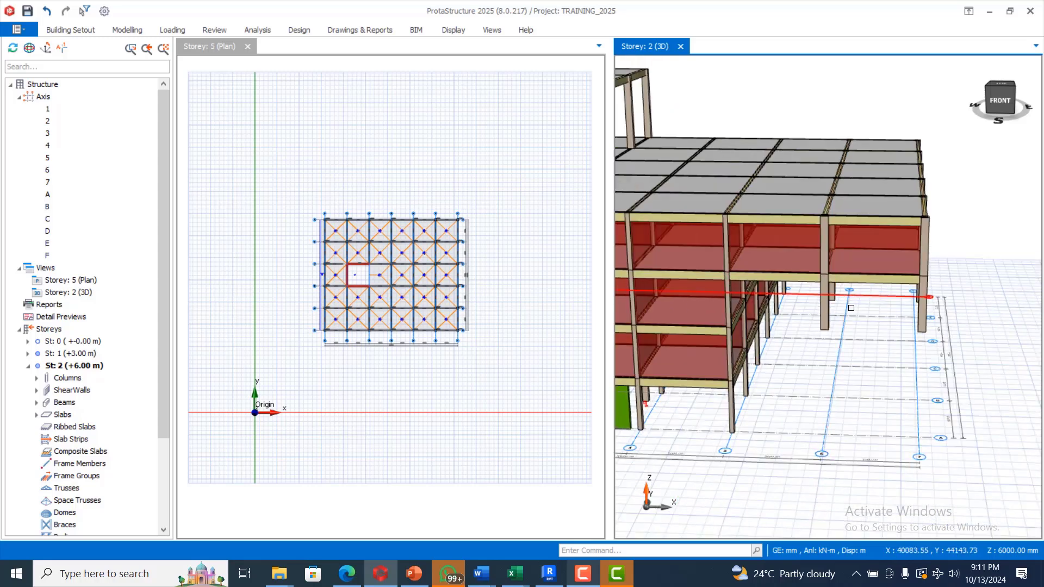
scroll(851, 308, "down", 4)
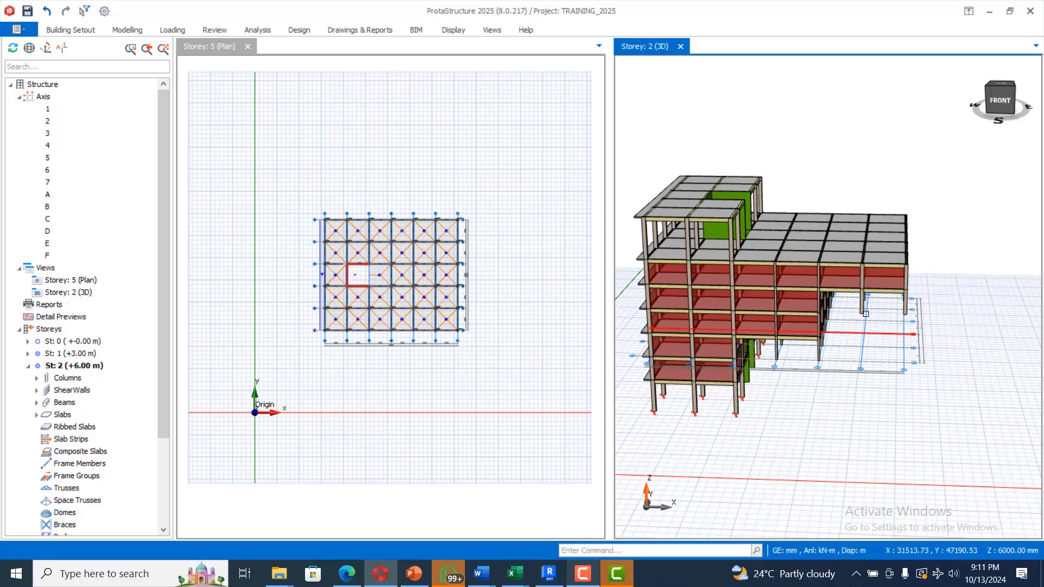
scroll(866, 315, "up", 1)
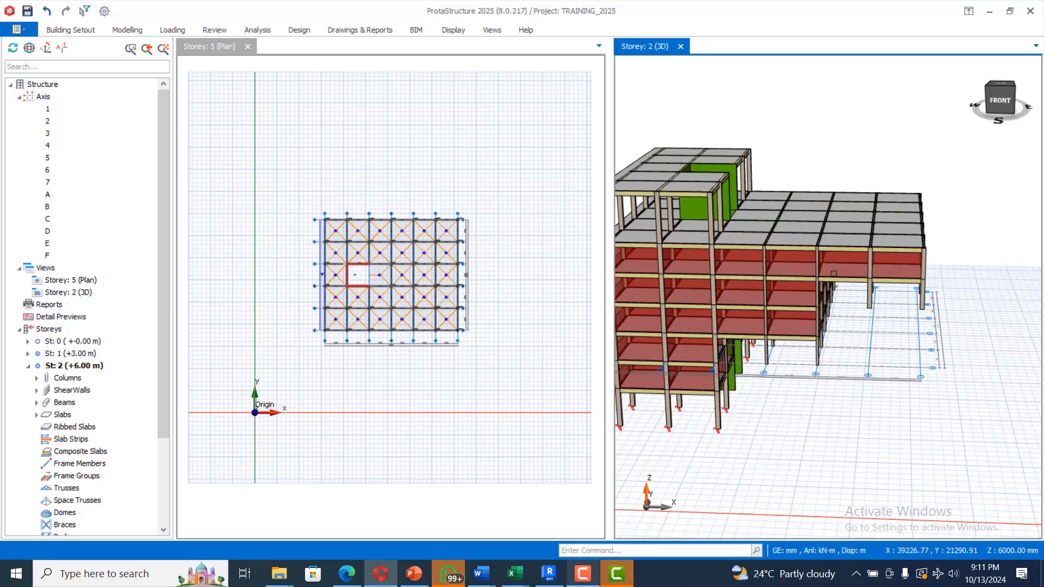
scroll(827, 217, "up", 1)
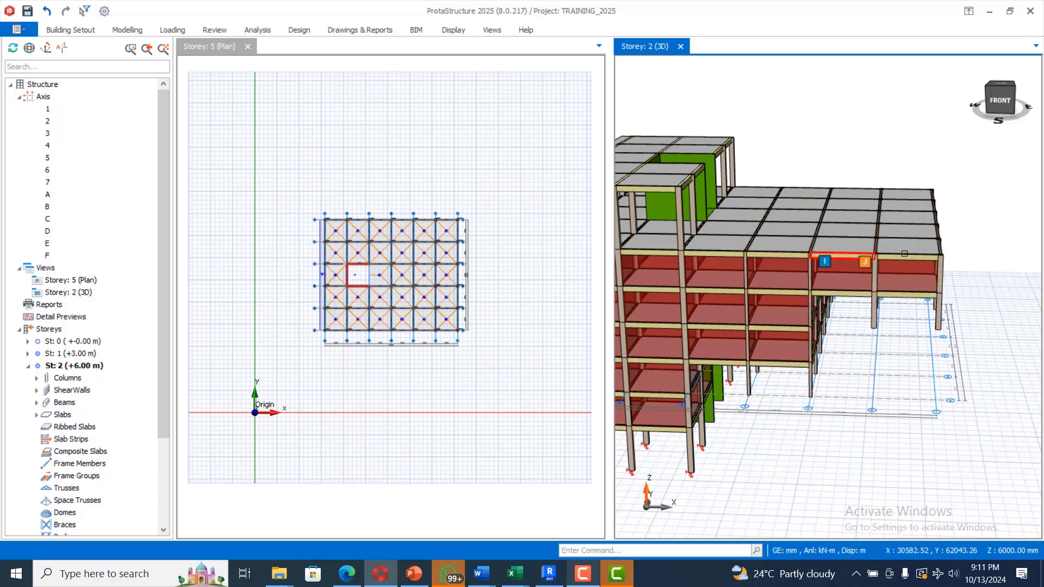
scroll(904, 253, "down", 1)
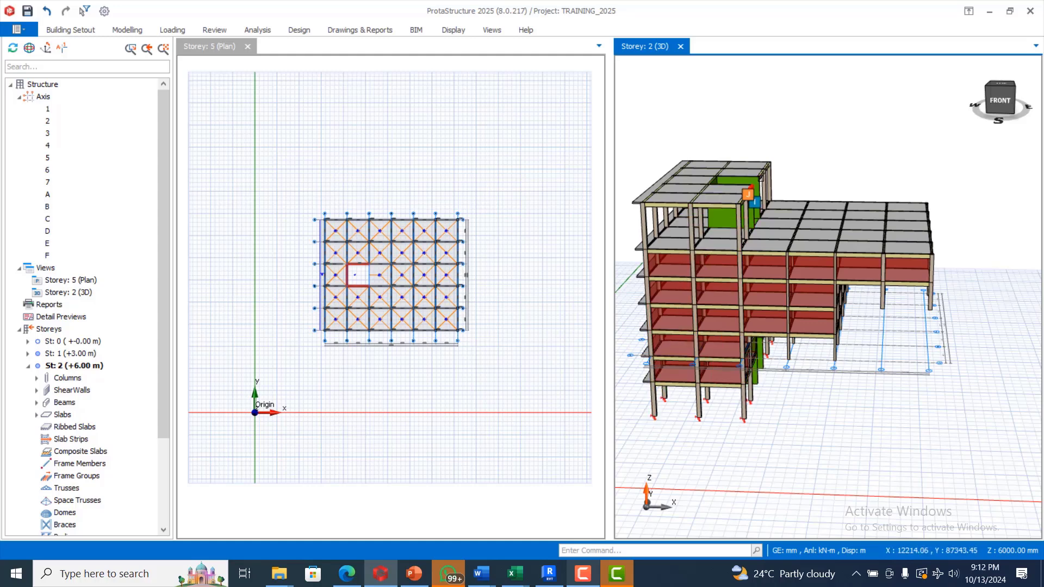
scroll(761, 178, "up", 1)
scroll(772, 185, "down", 2)
scroll(868, 328, "up", 2)
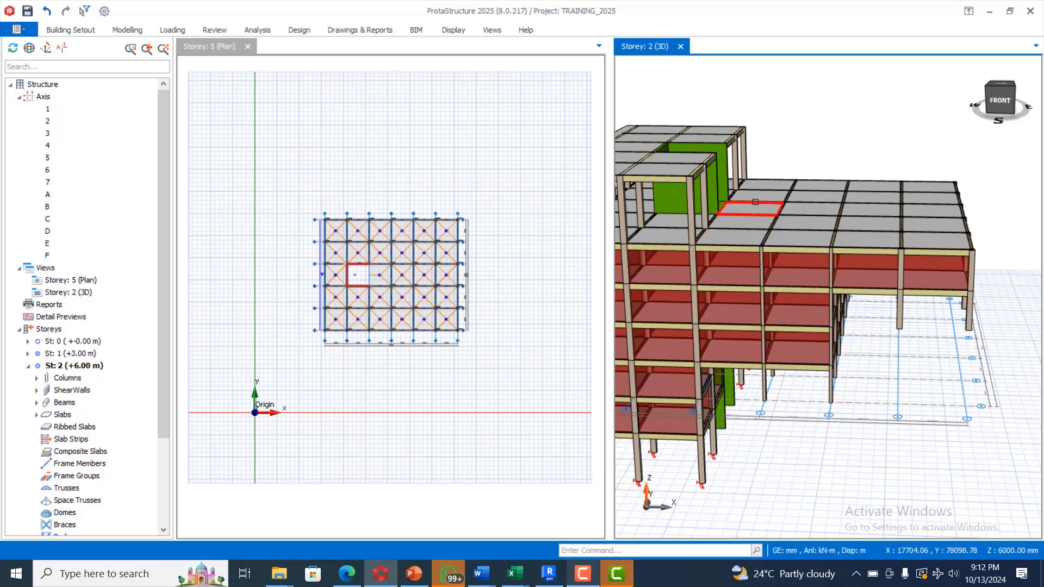
mouse_move(755, 201)
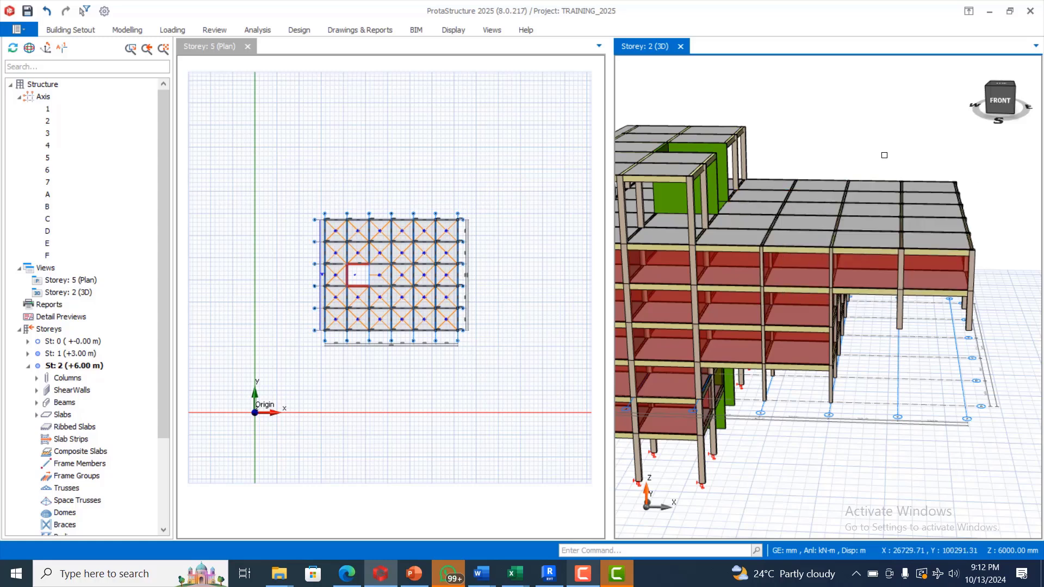
scroll(884, 155, "up", 2)
scroll(881, 184, "down", 2)
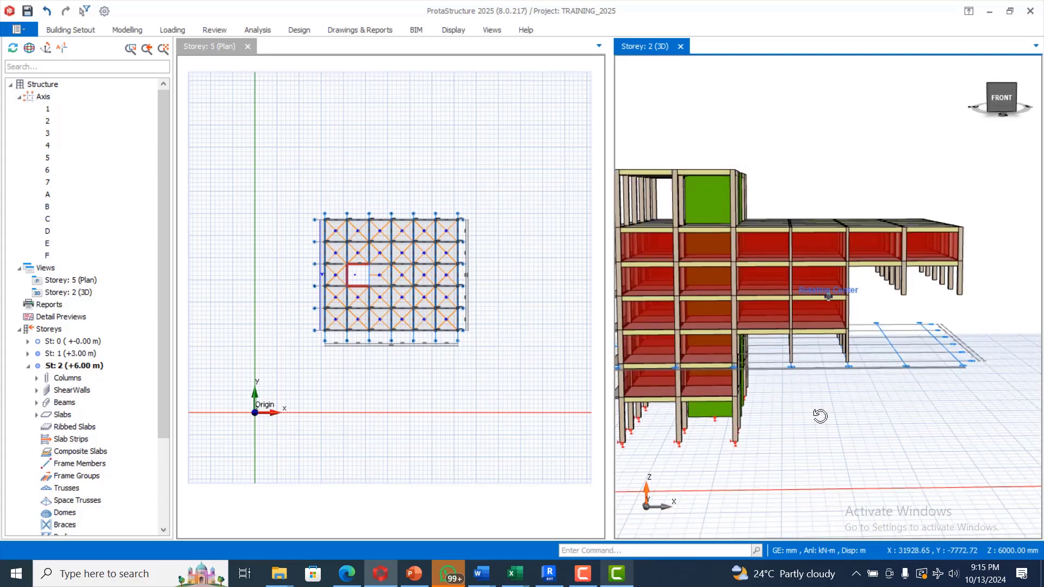
Select the row of storey 3 columns along axis 5 in the 3D view.
mouse_move(816, 415)
middle_mouse_down()
mouse_move(820, 396)
mouse_move(820, 410)
mouse_move(794, 416)
mouse_move(818, 411)
middle_mouse_up()
right_click(815, 412)
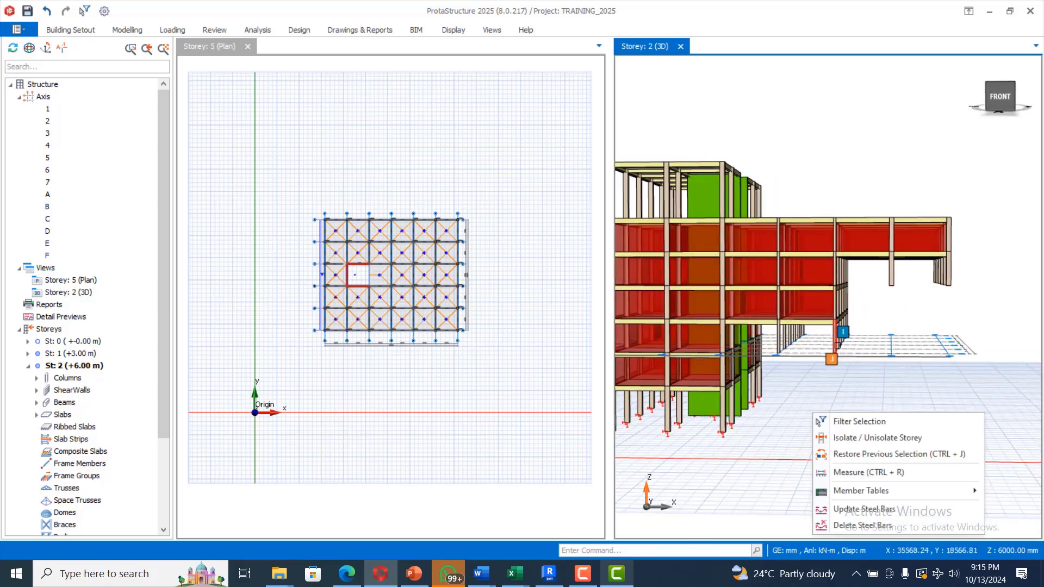
mouse_move(826, 358)
middle_mouse_down()
mouse_move(829, 378)
mouse_move(869, 410)
middle_mouse_up()
scroll(945, 302, "up", 4)
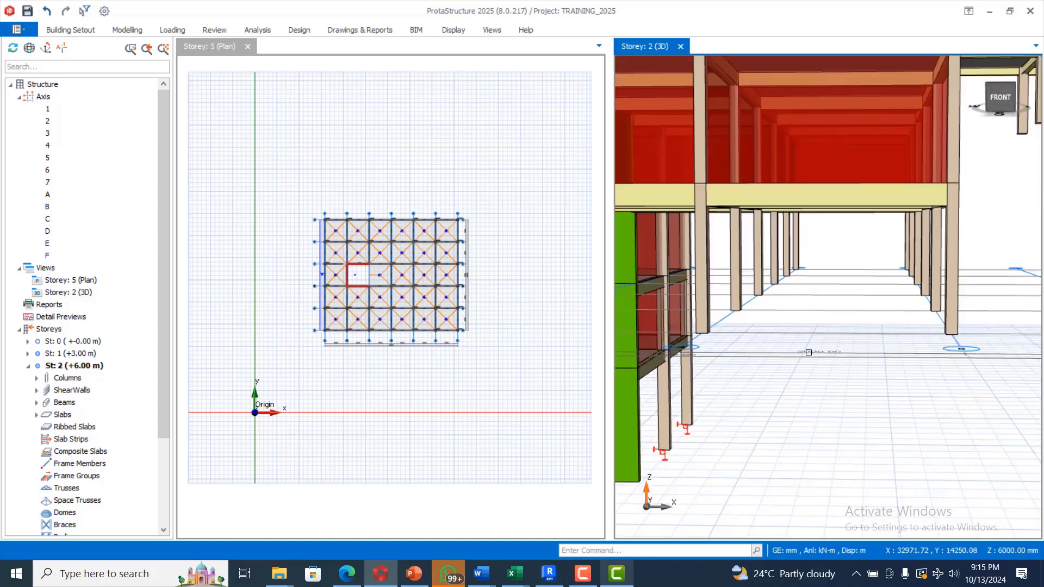
left_click_drag(997, 239, 847, 271)
Add the six storey 4 columns along axis 5 to the current selection.
scroll(834, 308, "down", 3)
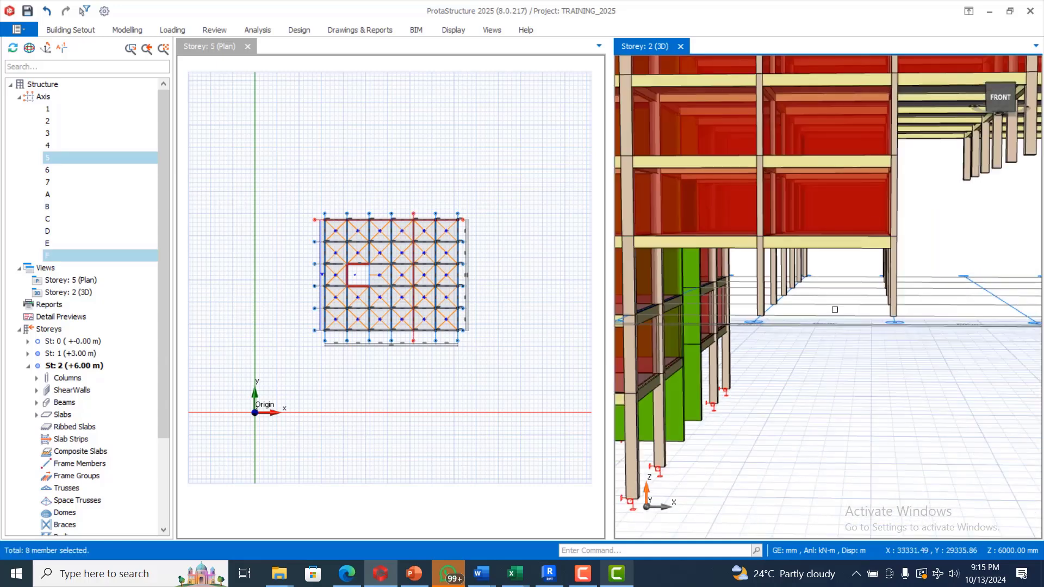
scroll(891, 222, "up", 2)
scroll(910, 227, "down", 2)
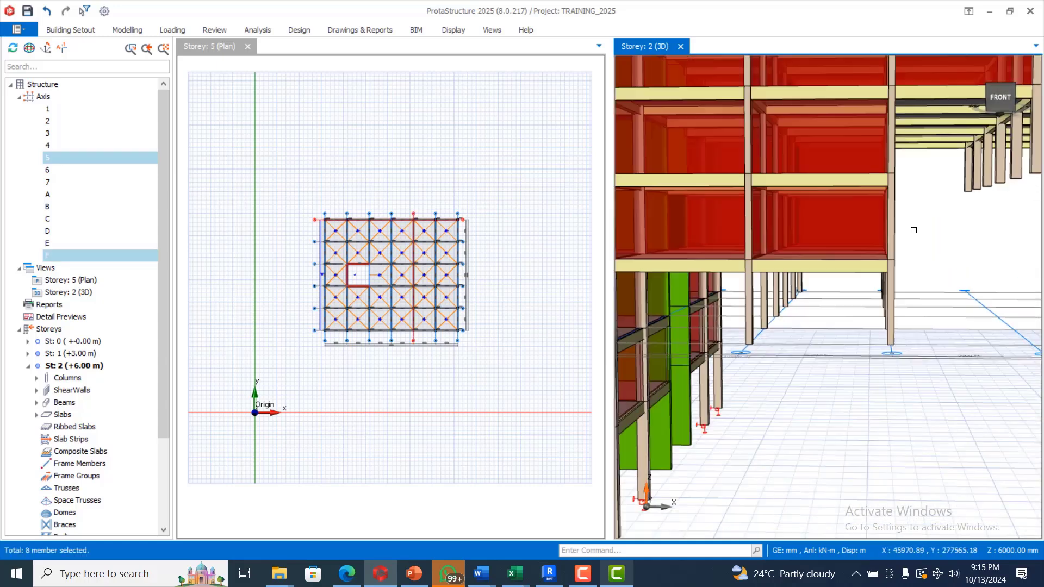
middle_click_drag(933, 240, 815, 248)
scroll(816, 249, "up", 2)
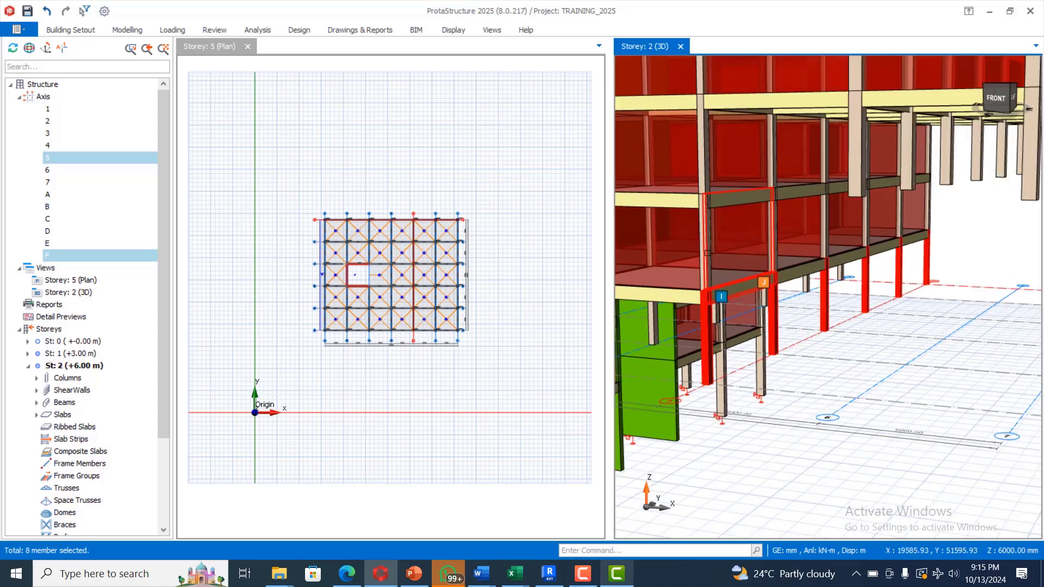
left_click(773, 236)
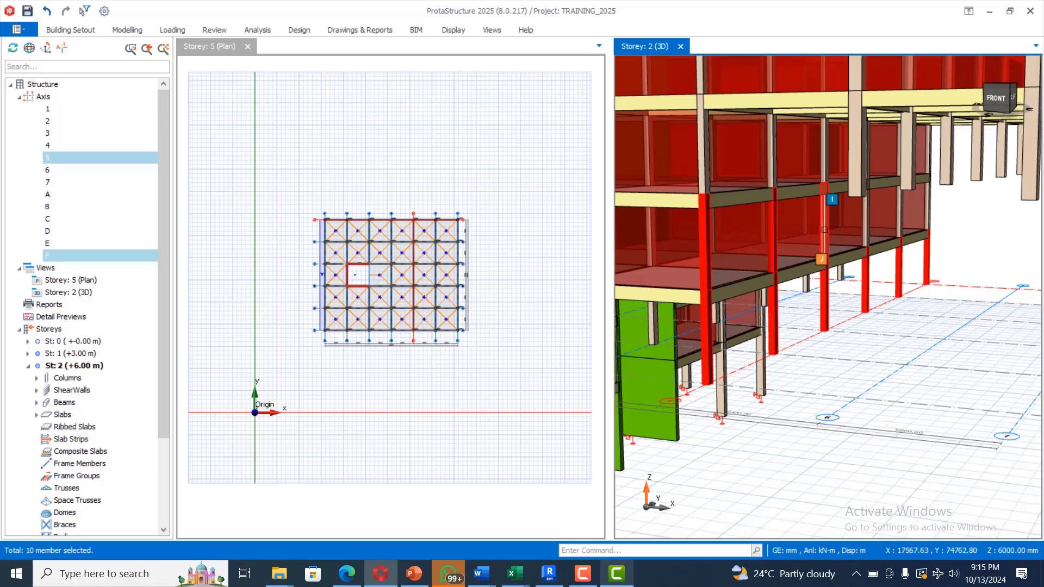
left_click(824, 229)
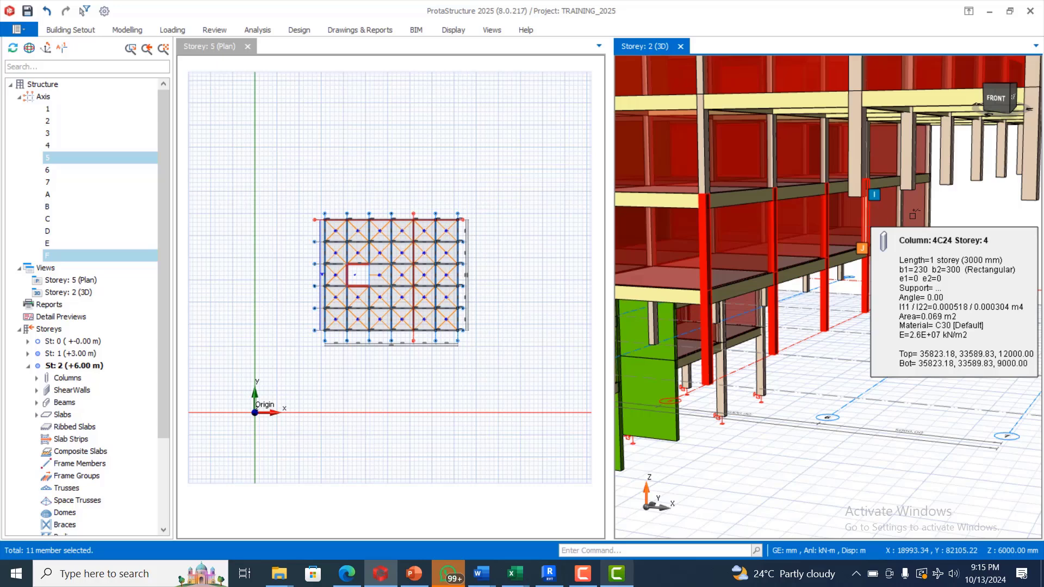
scroll(911, 216, "up", 3)
left_click(891, 207)
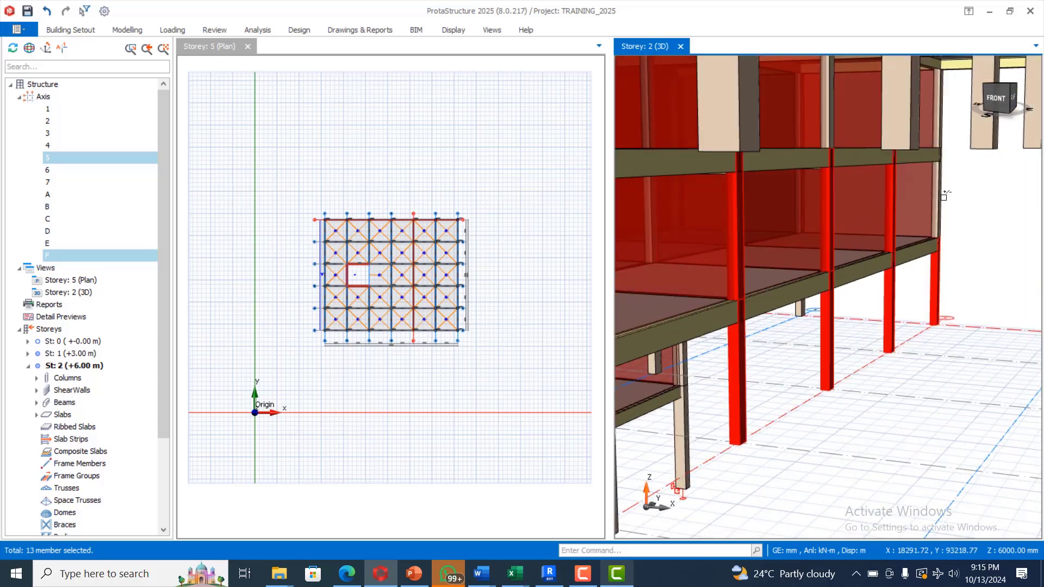
mouse_move(940, 194)
scroll(957, 205, "down", 3)
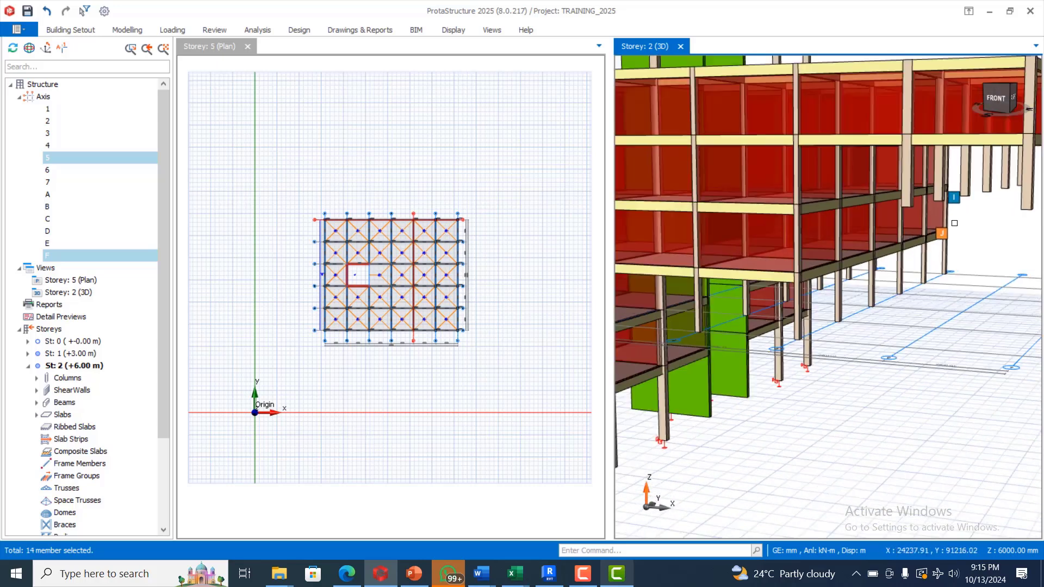
Add the six storey 5 columns along axis 5 to the current selection.
left_click(797, 214)
mouse_move(803, 175)
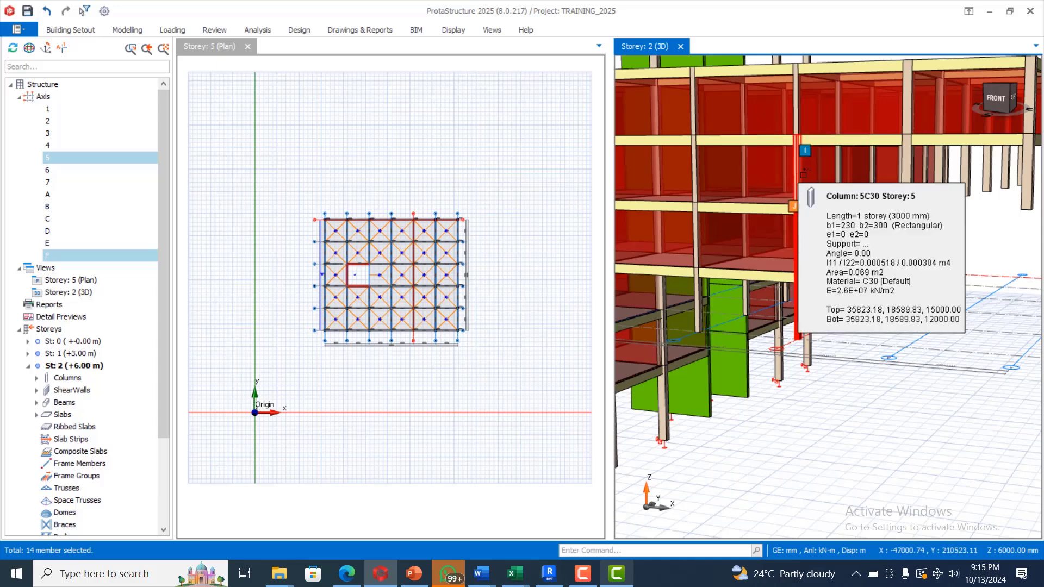
left_click(840, 170)
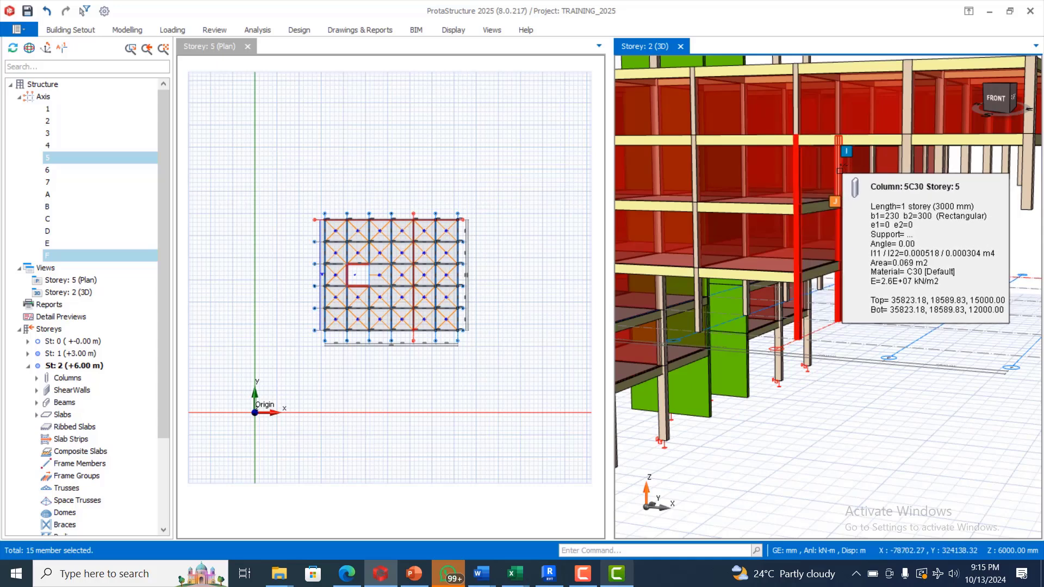
scroll(892, 179, "up", 3)
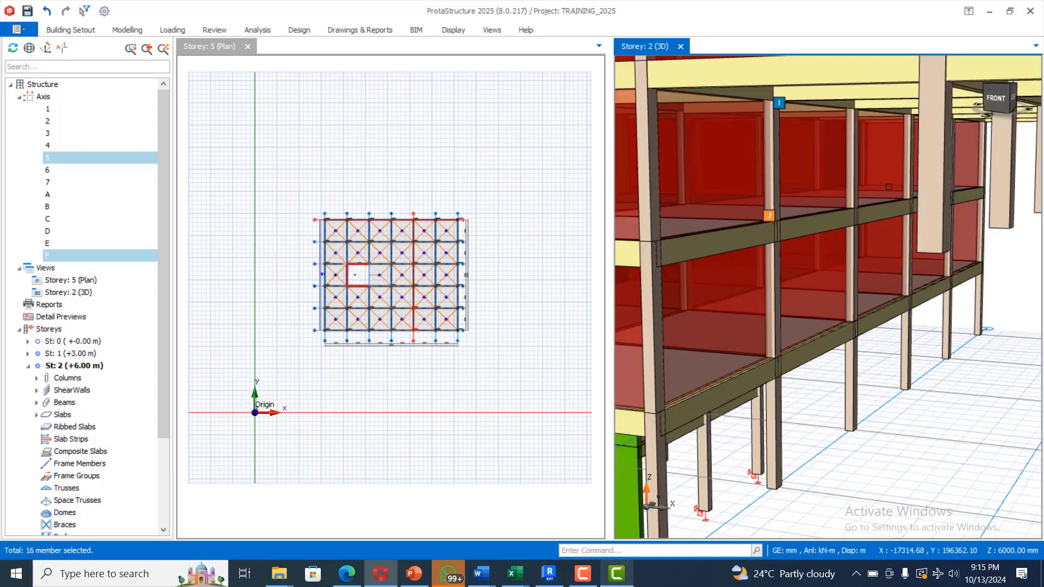
left_click(851, 174)
left_click(851, 174)
scroll(851, 173, "down", 4)
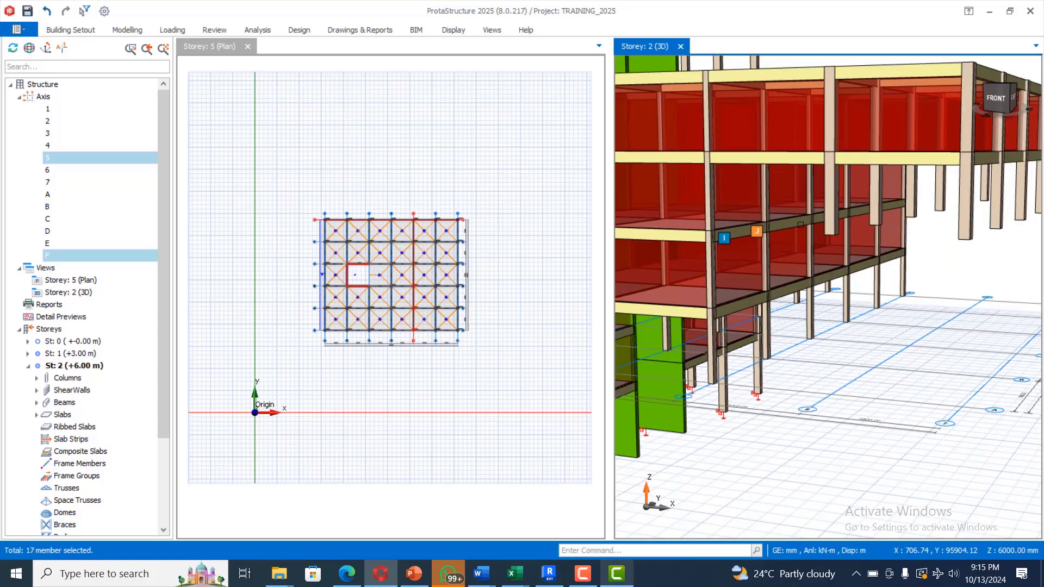
scroll(858, 197, "up", 3)
scroll(857, 197, "up", 2)
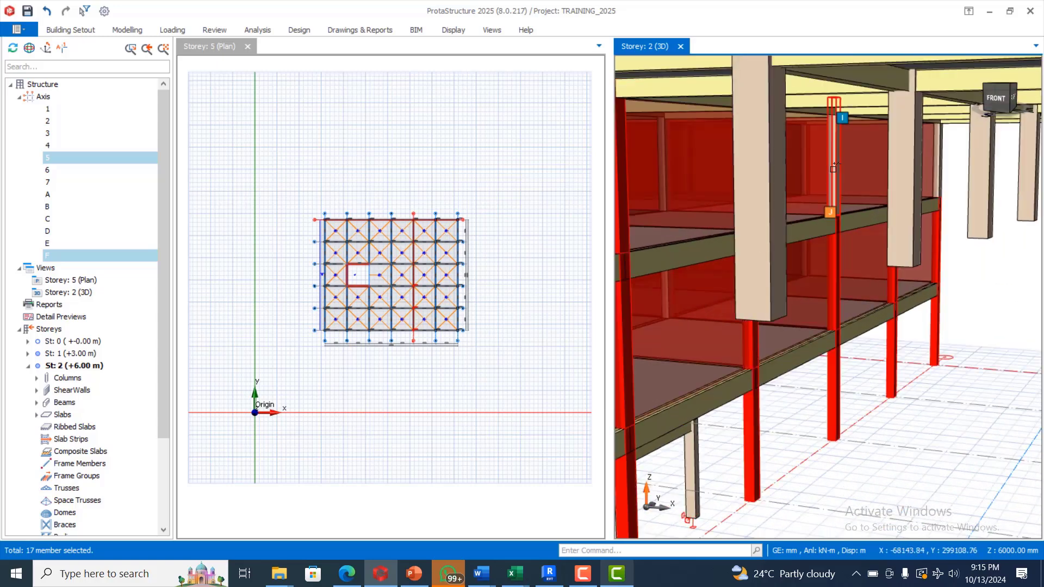
left_click(835, 166)
middle_click_drag(834, 166, 925, 296)
mouse_move(929, 275)
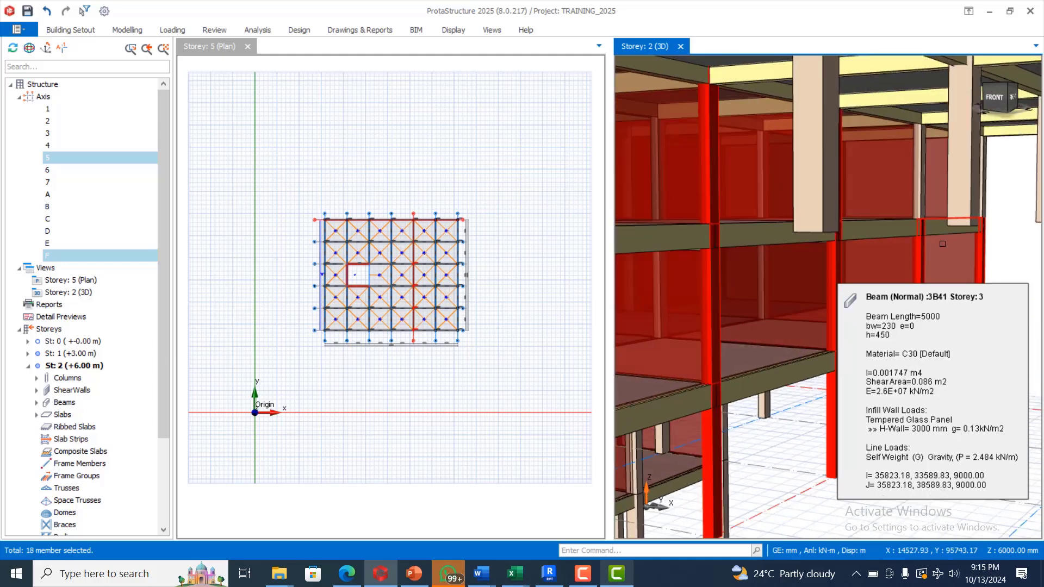
left_click(919, 168)
scroll(897, 326, "up", 5)
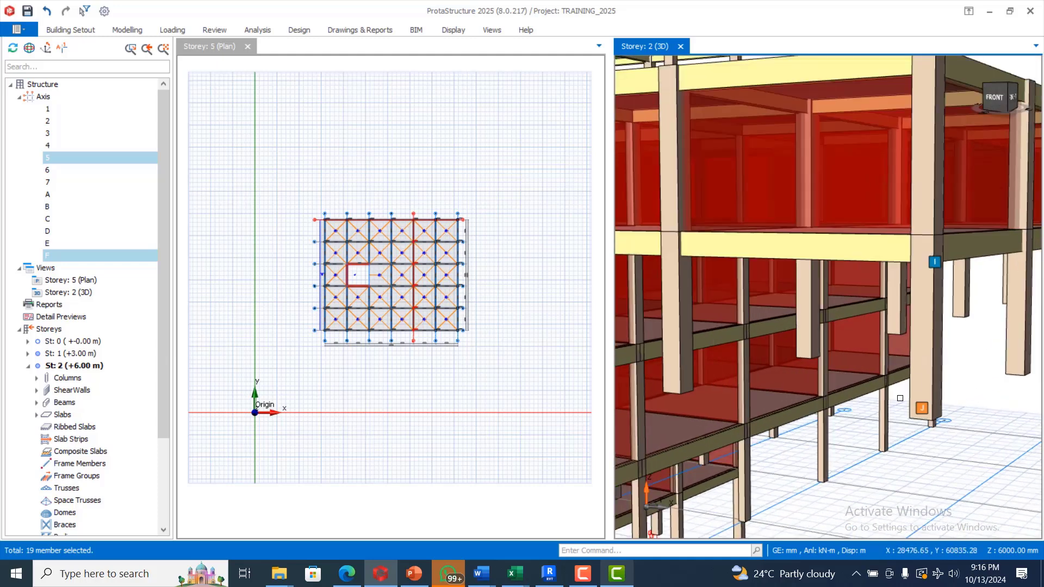
scroll(886, 405, "down", 3)
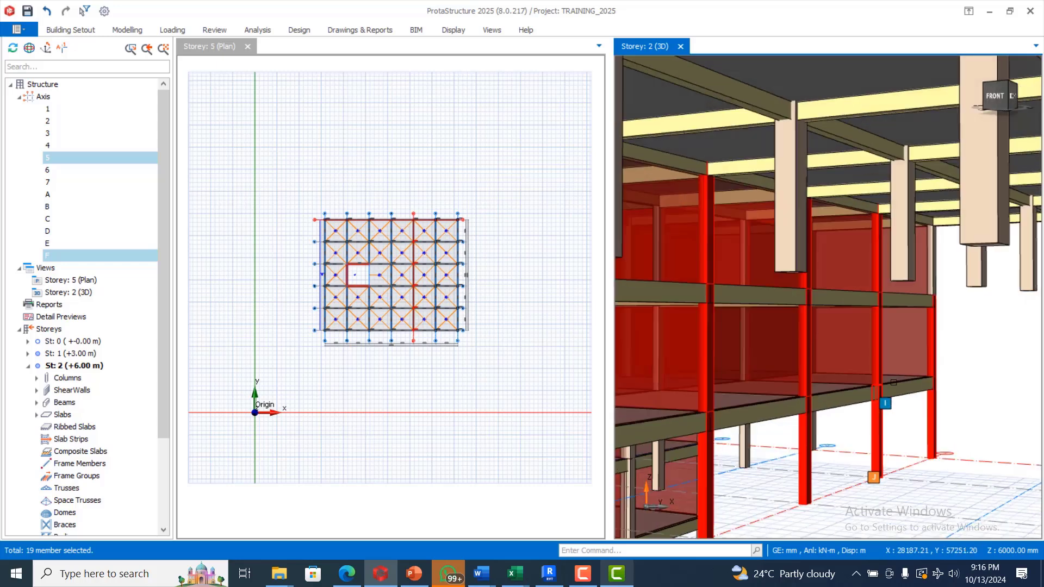
left_click(934, 273)
Add the two storey 6 columns at the A-5 and F-5 axis intersections to the selection.
scroll(934, 278, "down", 5)
middle_click_drag(869, 327, 919, 402)
scroll(884, 258, "up", 4)
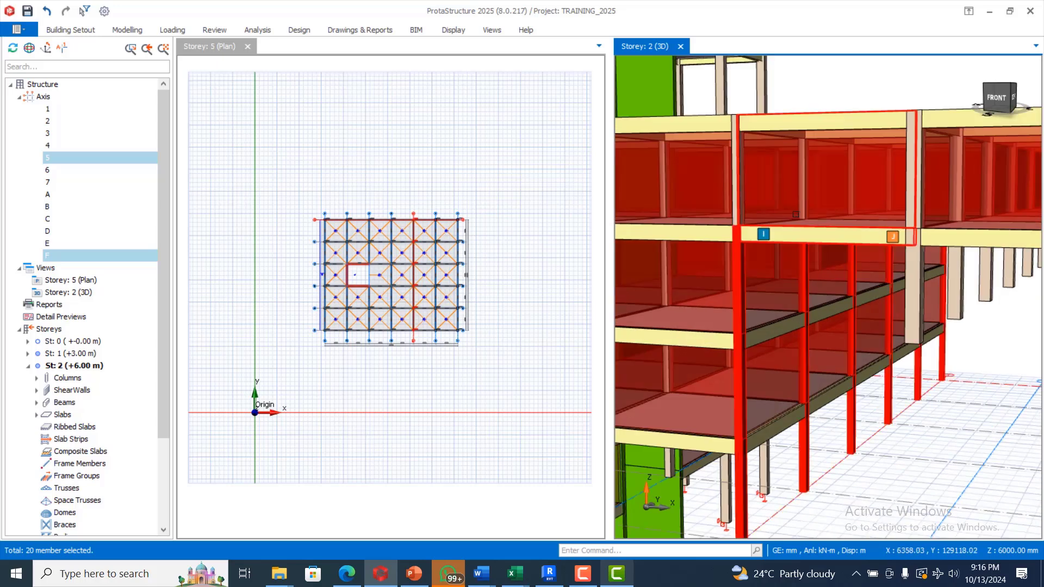
mouse_move(723, 186)
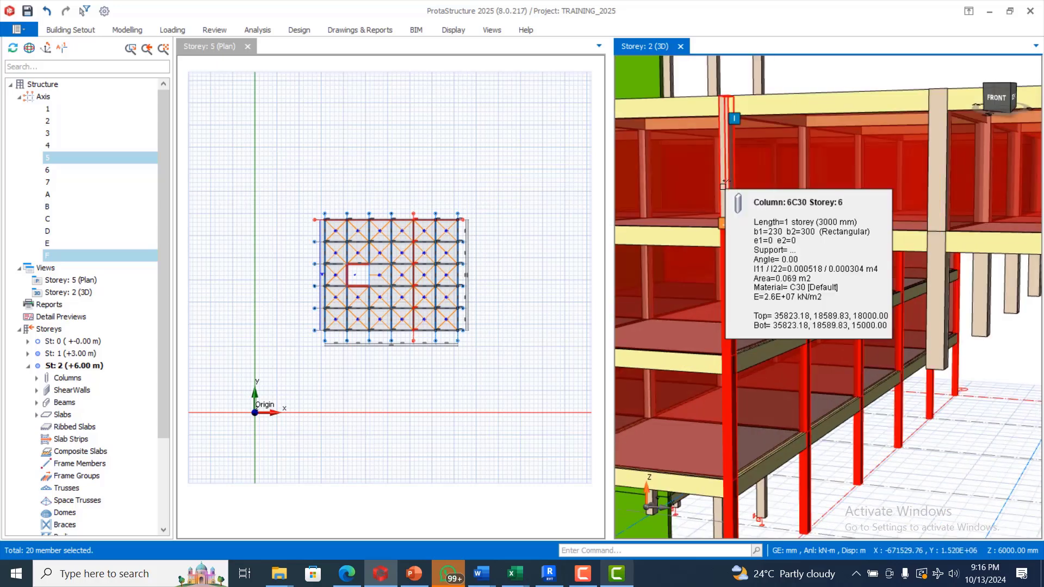
left_click(772, 186)
scroll(807, 183, "down", 4)
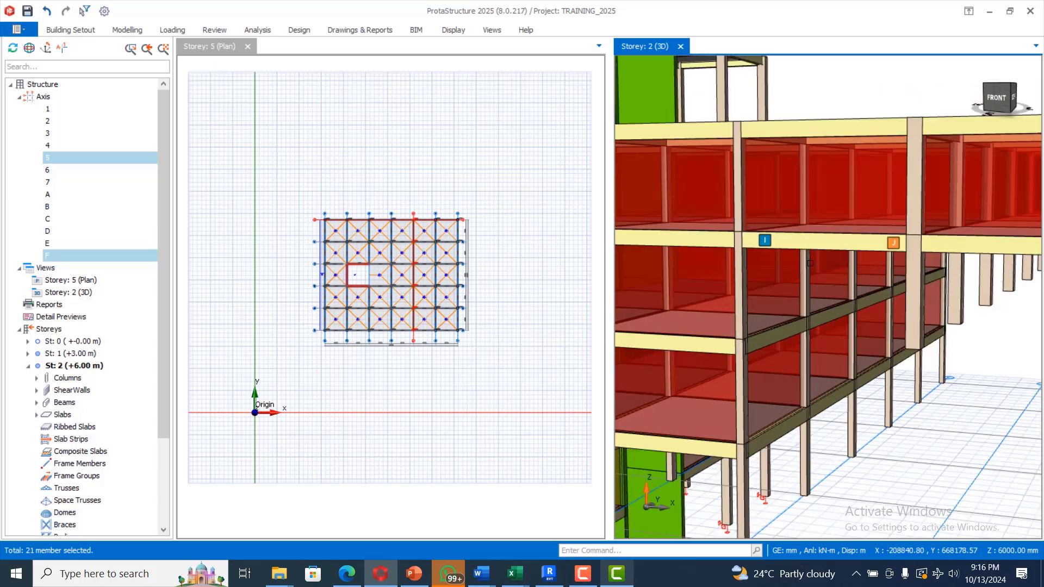
middle_click_drag(840, 366, 637, 371)
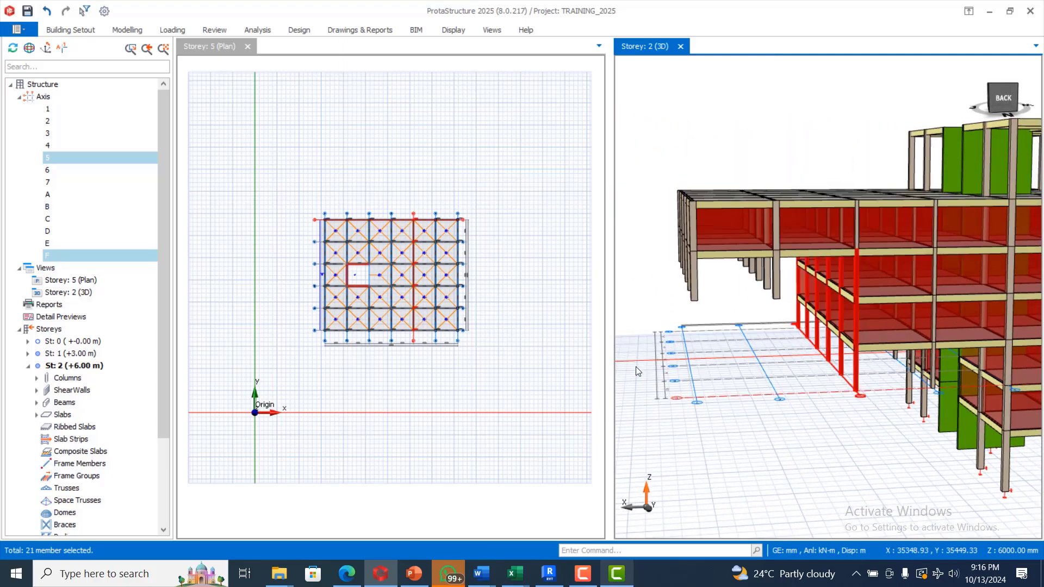
middle_click_drag(776, 401, 756, 397)
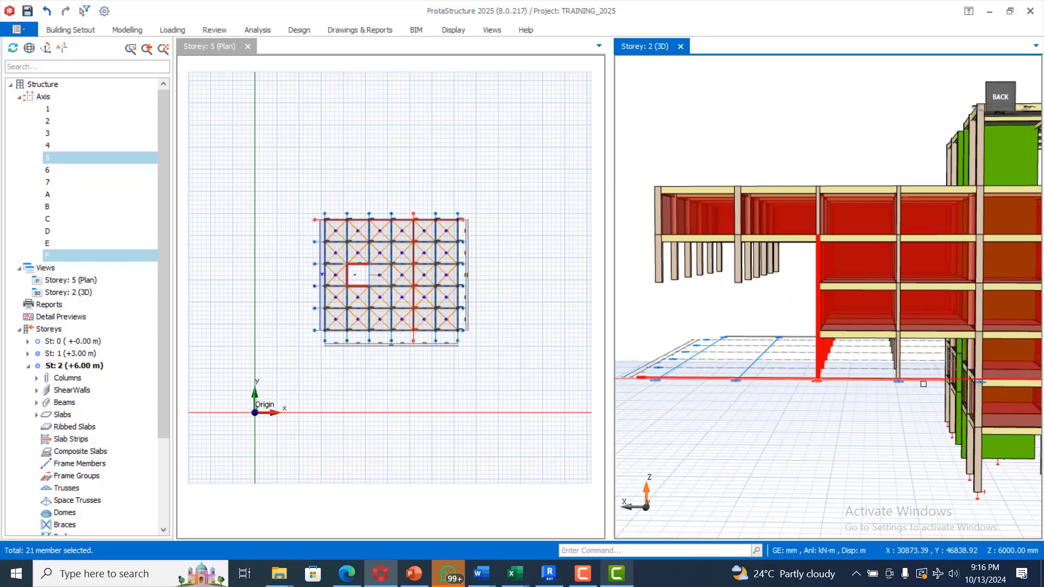
scroll(922, 384, "up", 2)
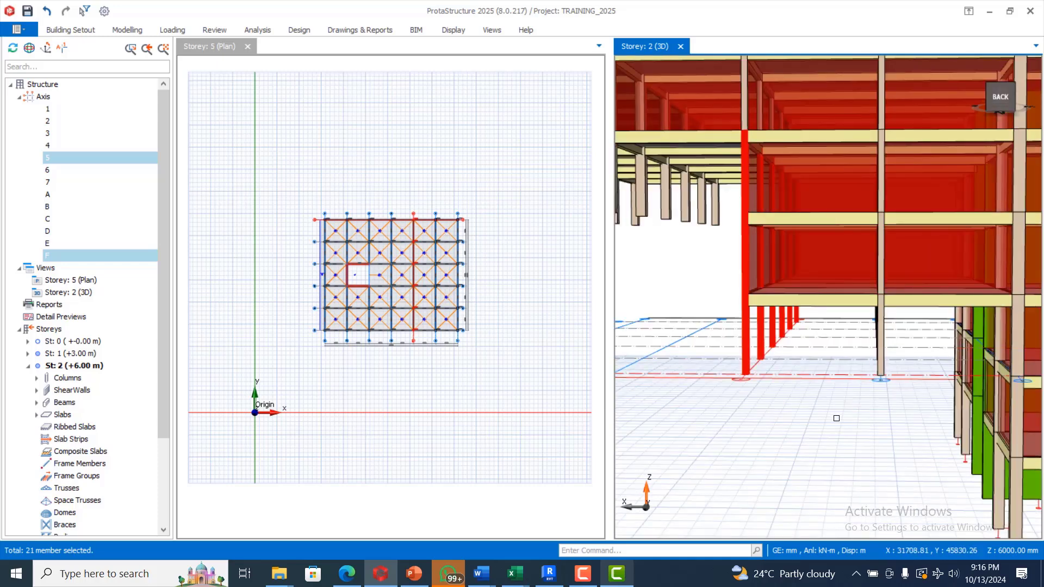
middle_click_drag(836, 418, 853, 422)
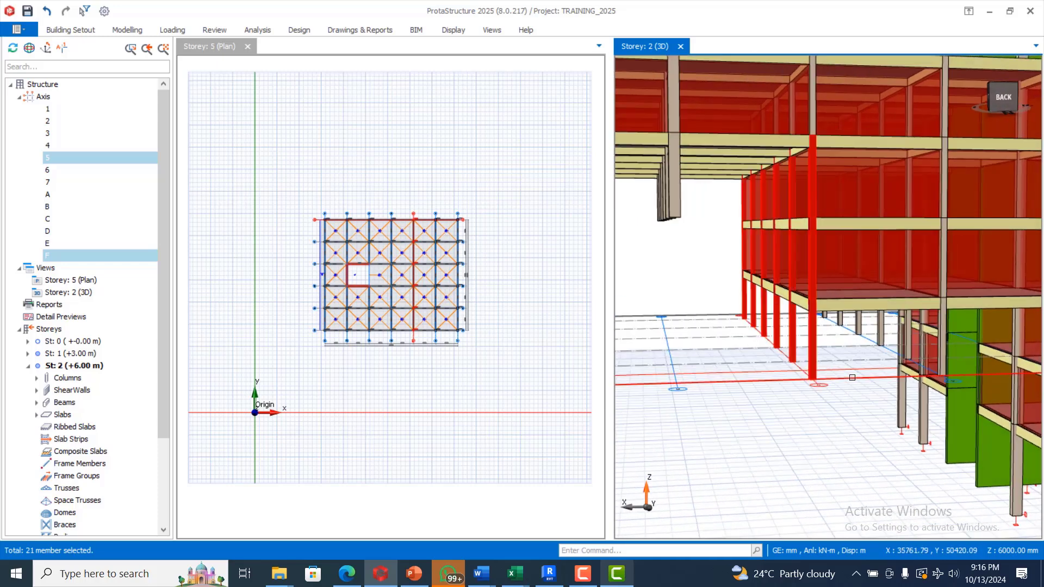
middle_click_drag(852, 377, 785, 206)
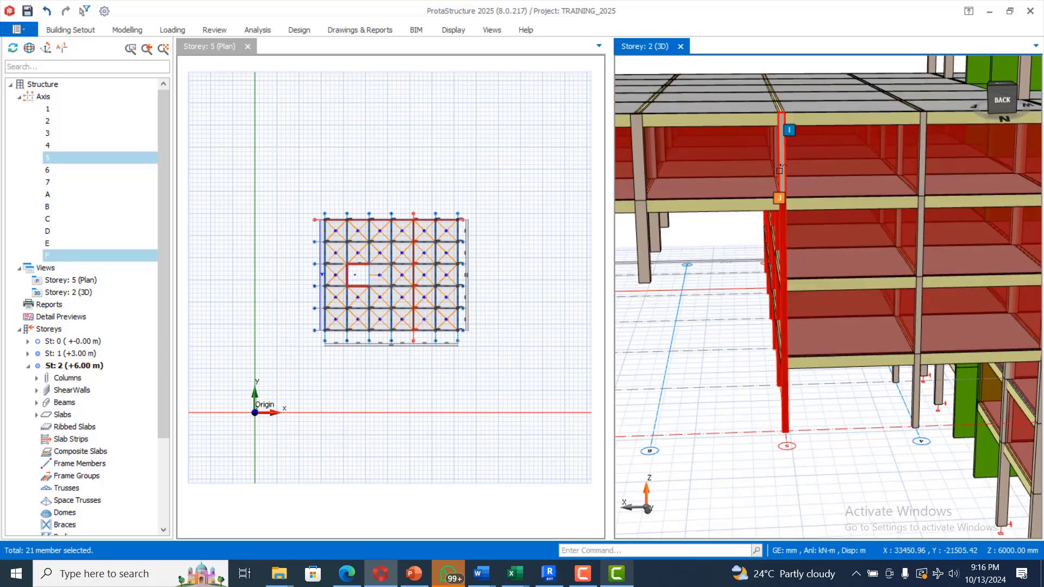
mouse_move(779, 170)
left_click(755, 277)
Examine the axis 5 column row in the storey 5 plan and from behind in the 3D view.
middle_click_drag(755, 277, 748, 369)
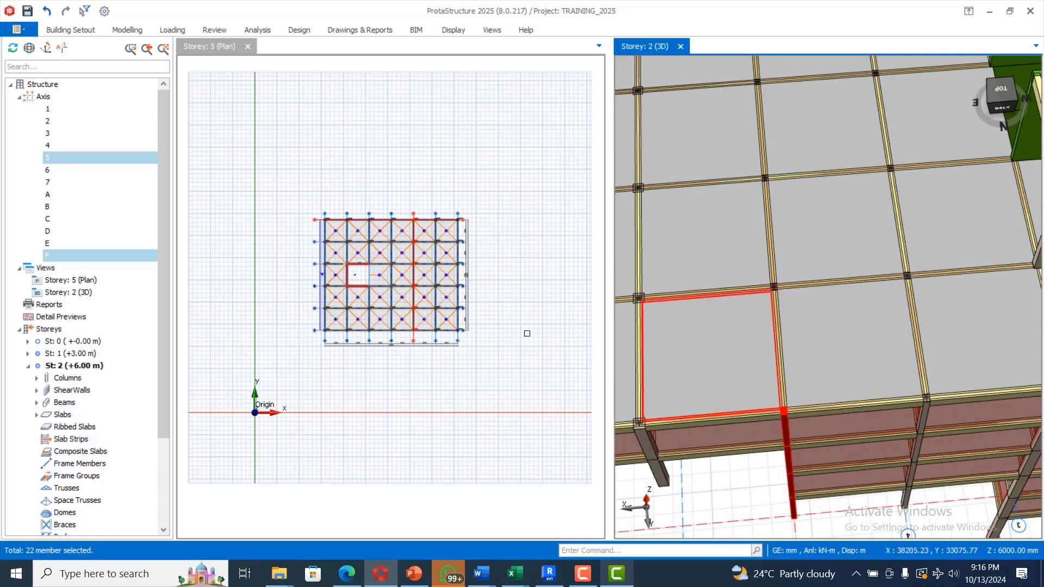
scroll(504, 226, "up", 3)
scroll(442, 157, "up", 1)
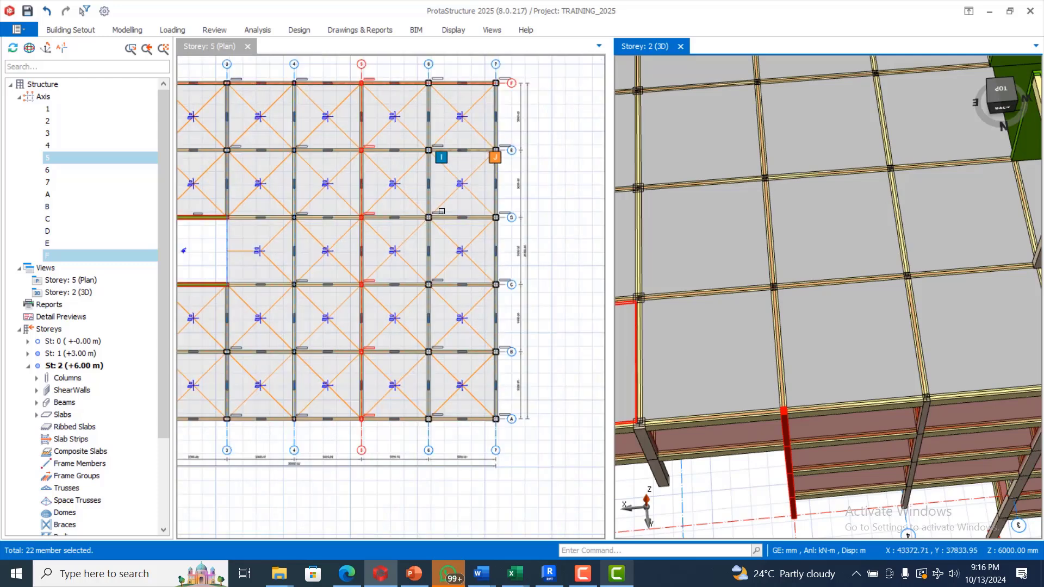
scroll(441, 245, "down", 3)
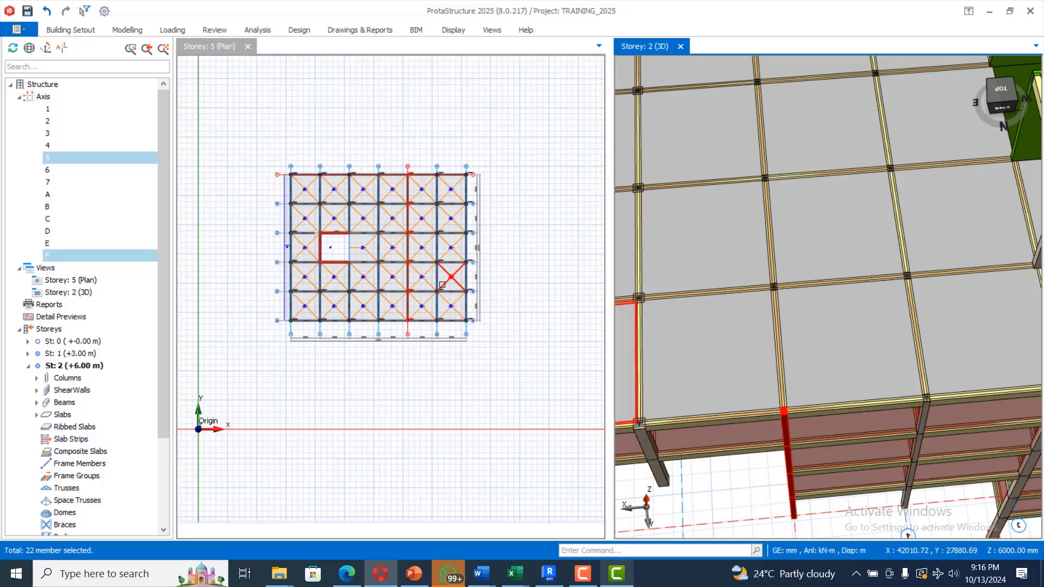
scroll(442, 285, "up", 1)
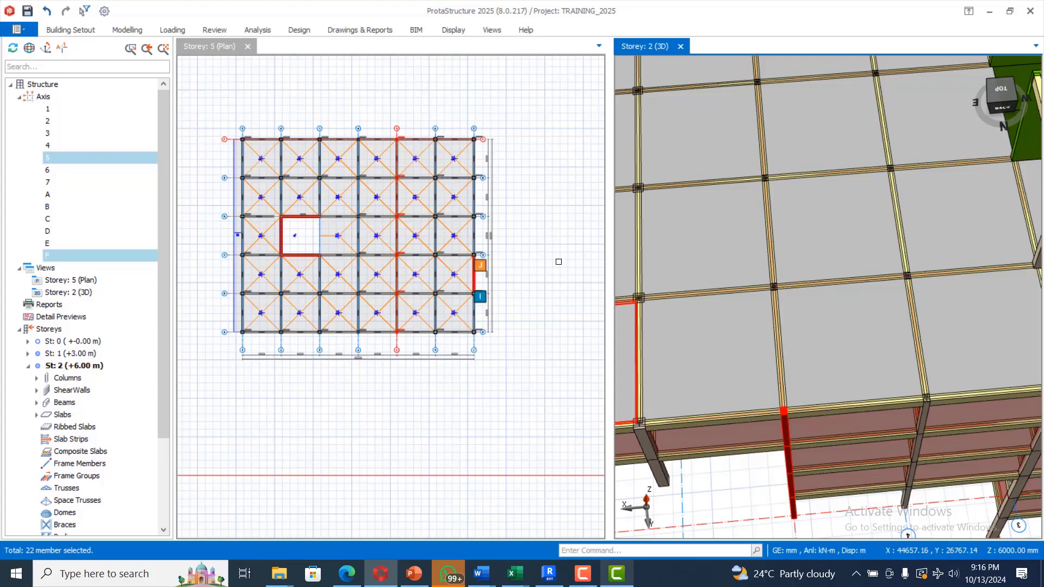
mouse_move(729, 226)
middle_mouse_down()
mouse_move(746, 366)
mouse_move(757, 372)
mouse_move(759, 356)
mouse_move(766, 371)
mouse_move(753, 380)
mouse_move(765, 386)
middle_mouse_up()
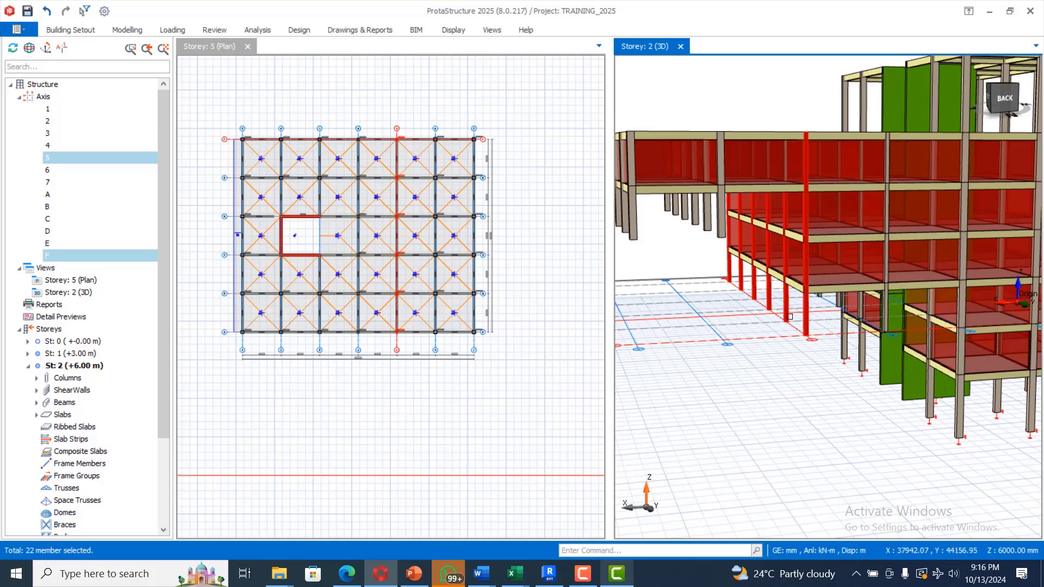
Check the commands available for the selected columns and clear the whole selection of columns and axes.
right_click(783, 300)
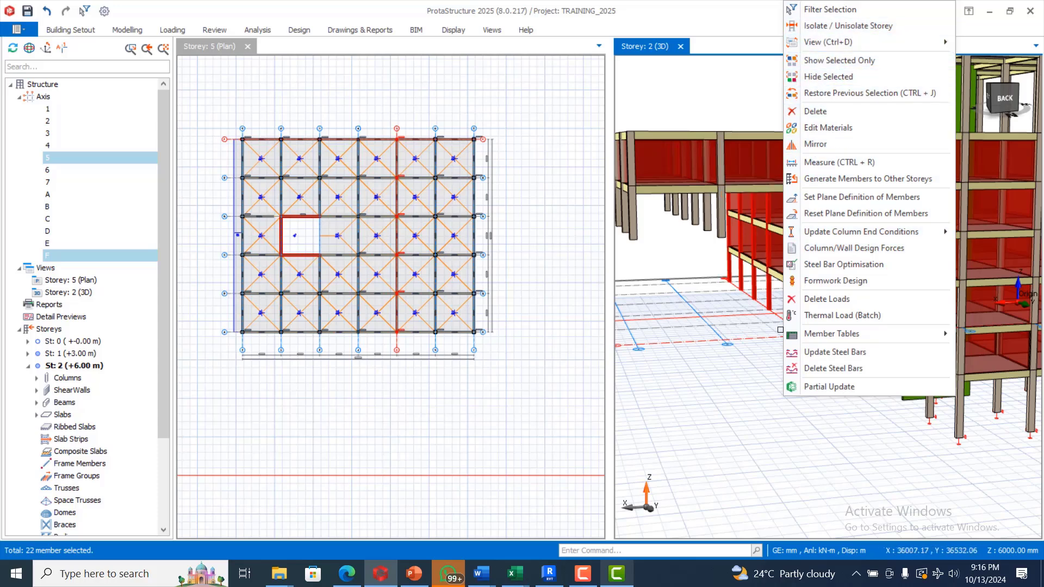
left_click(756, 373)
scroll(799, 350, "up", 2)
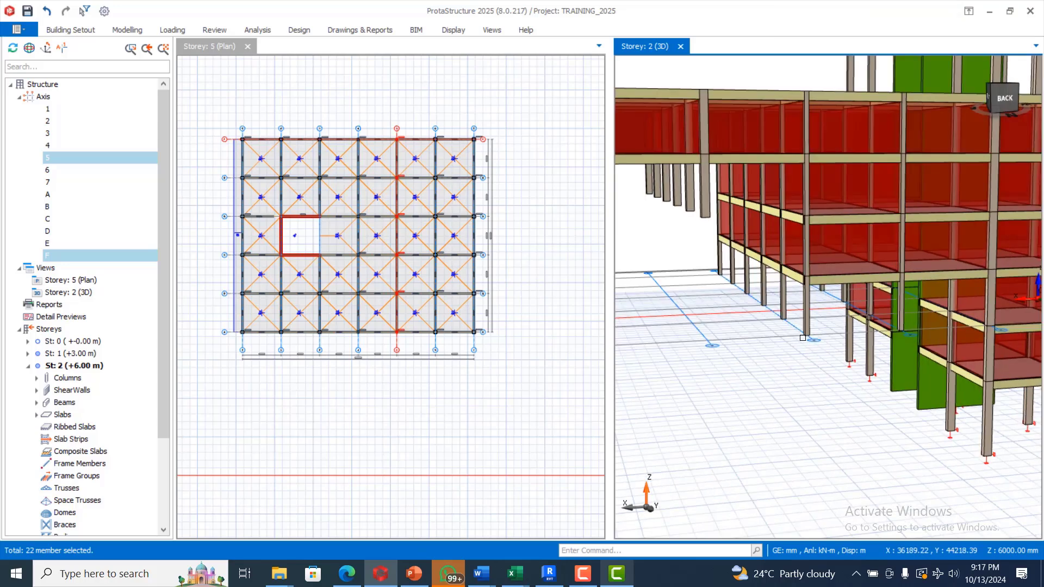
scroll(809, 383, "up", 2)
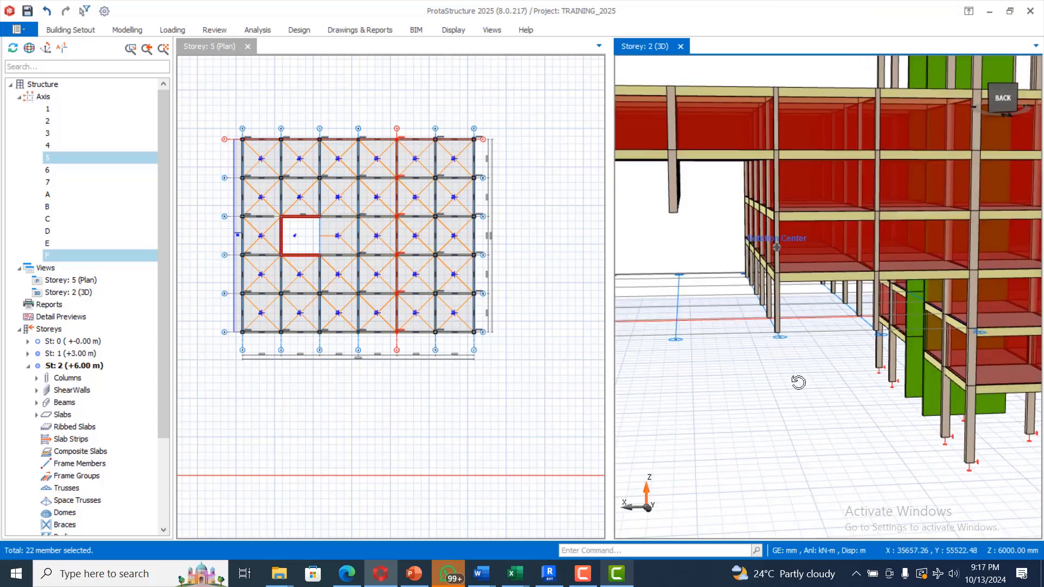
left_click(541, 379)
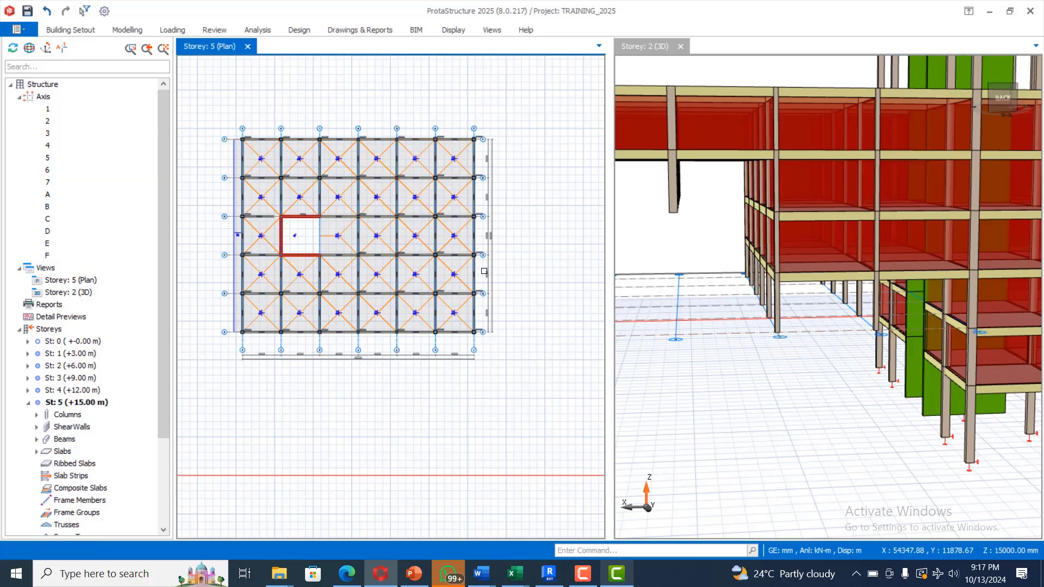
Select only the six storey 3 columns along axis 5 with a selection window in the 3D view.
scroll(392, 128, "up", 3)
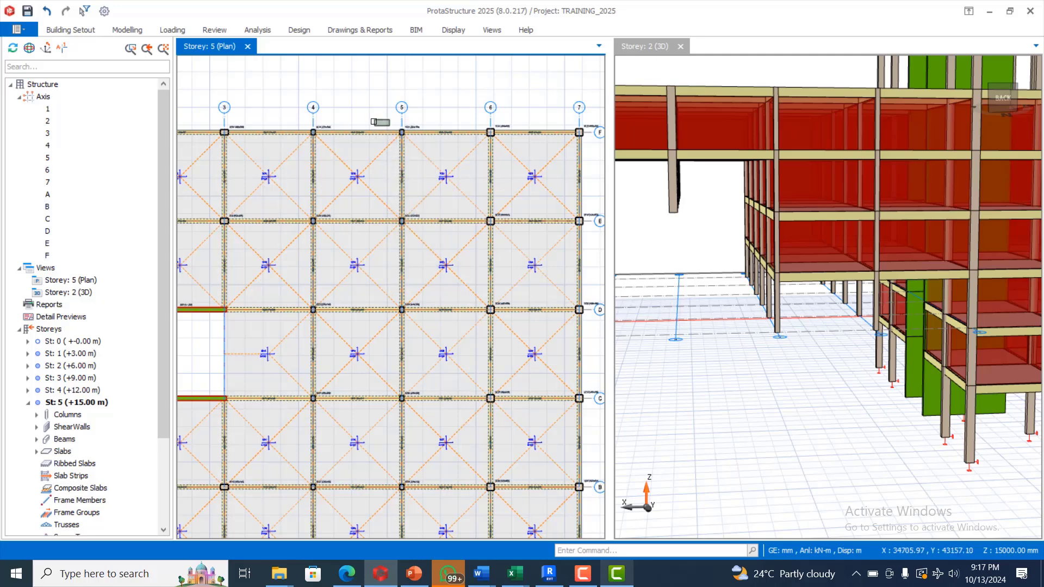
scroll(430, 105, "down", 3)
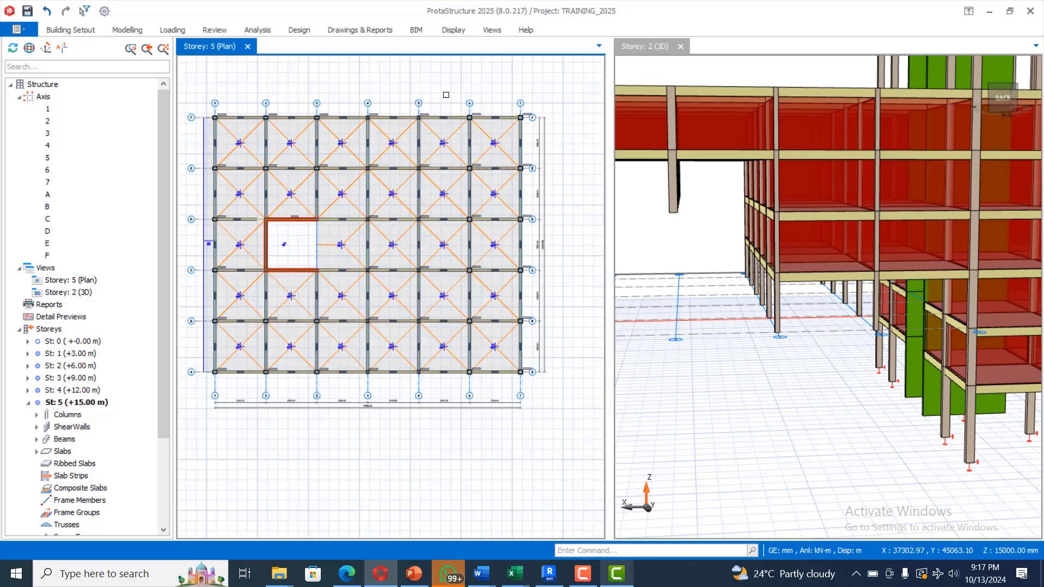
scroll(756, 299, "down", 1)
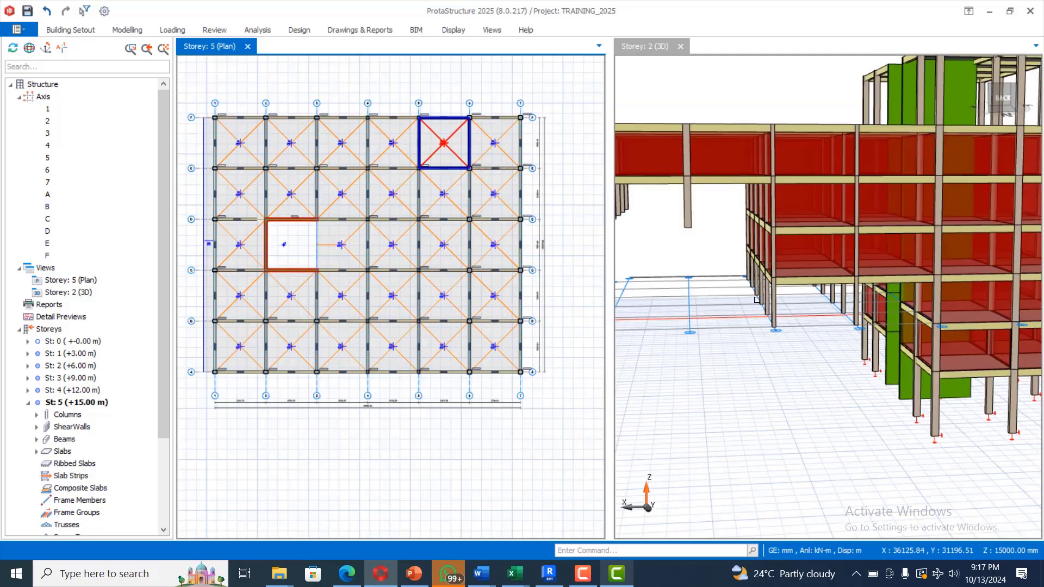
left_click_drag(795, 368, 782, 364)
scroll(770, 366, "up", 2)
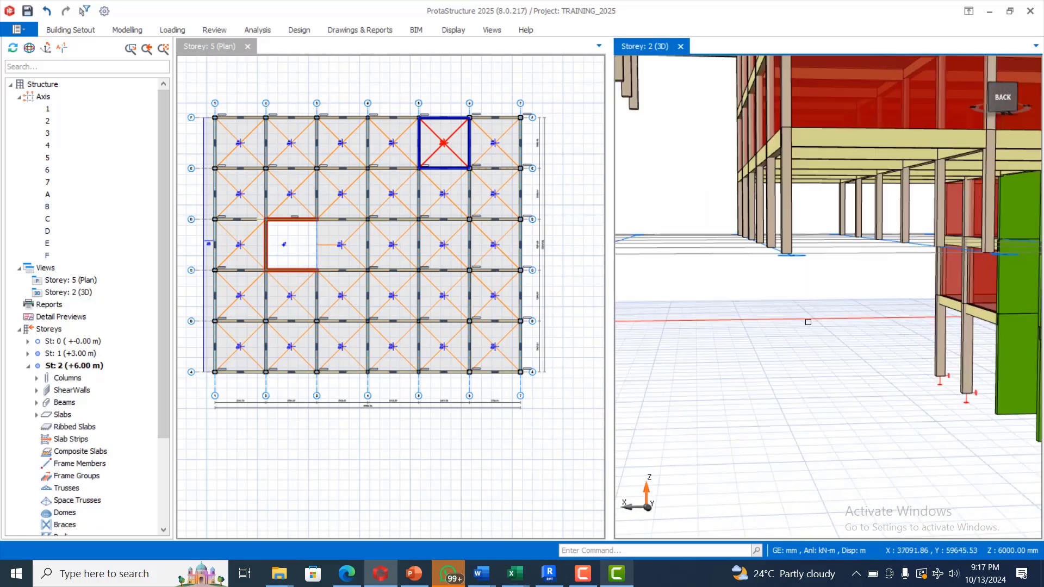
left_click_drag(746, 213, 710, 218)
Open the properties table of the selected storey 3 columns and set b2 to 400 mm for all six.
right_click(737, 200)
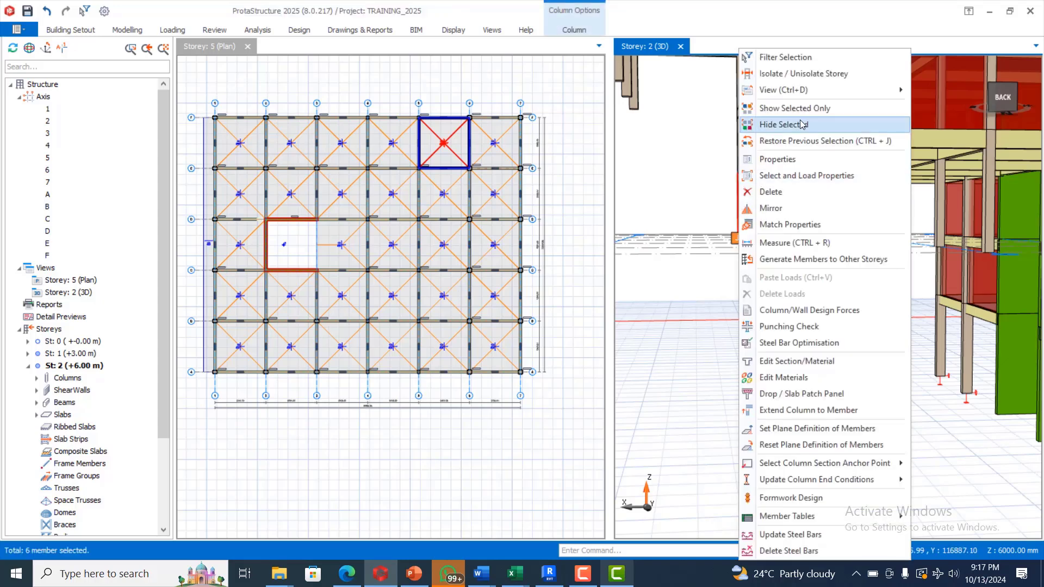
left_click(793, 158)
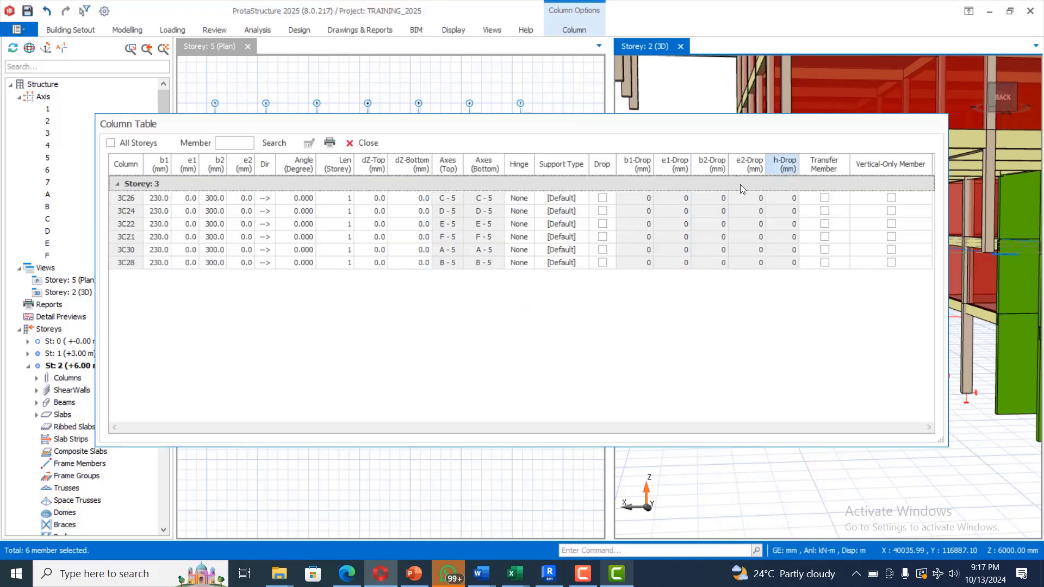
left_click(220, 165)
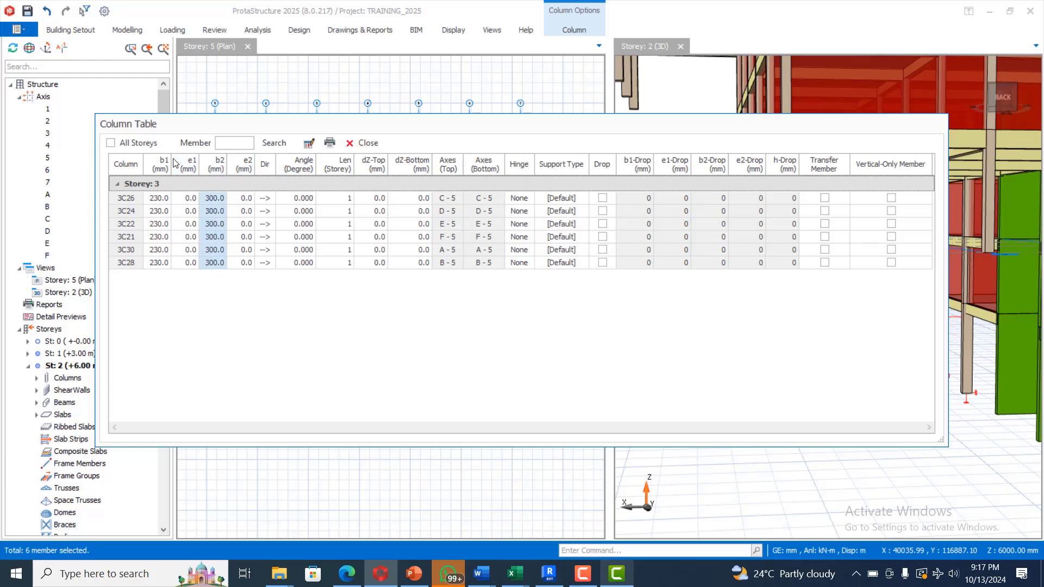
left_click(308, 144)
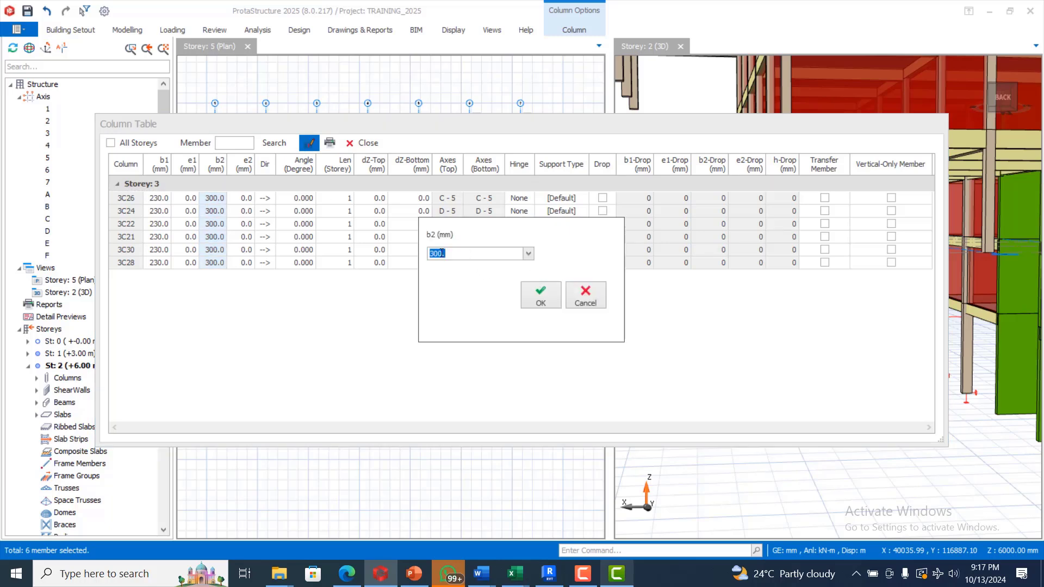
left_click(540, 296)
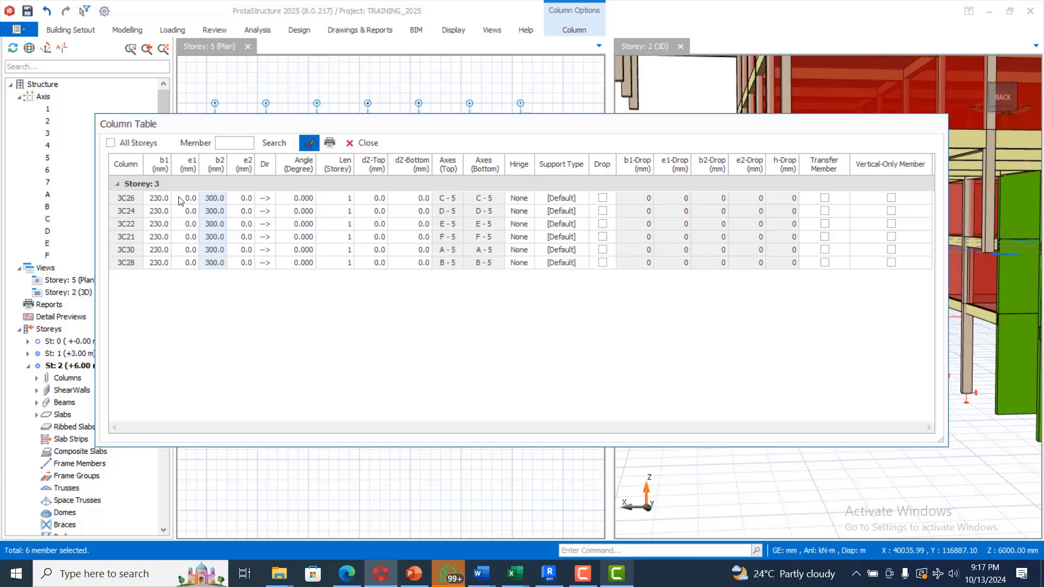
Set b1 to 400 mm for all six storey 3 columns and close the column table.
left_click(161, 164)
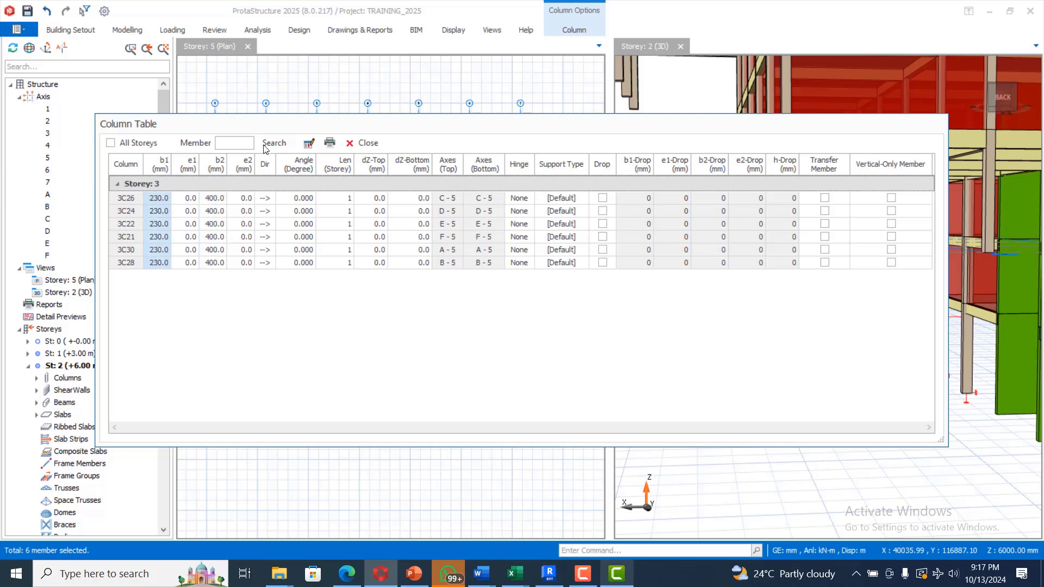
left_click(330, 145)
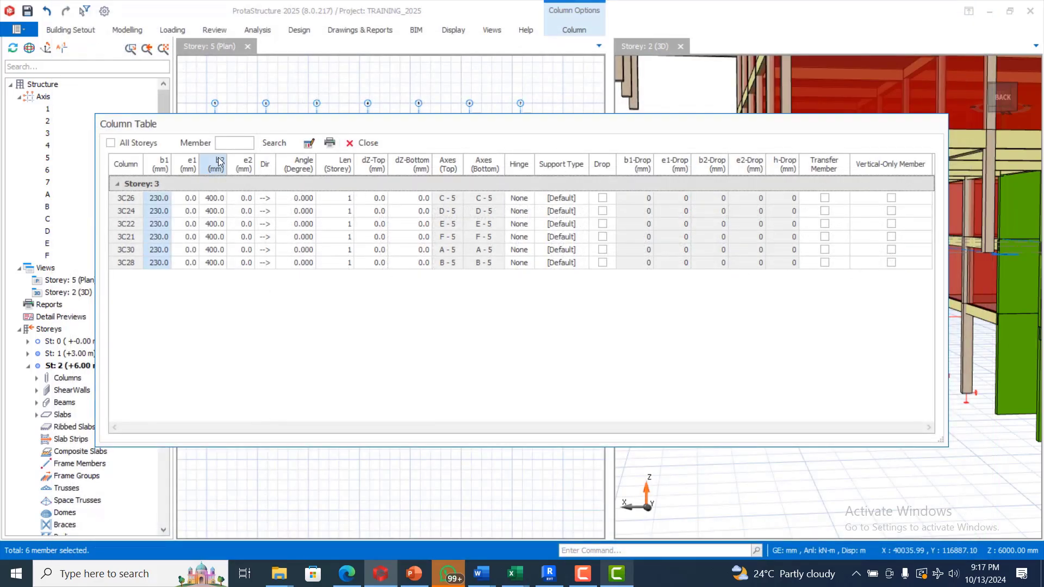
left_click(307, 144)
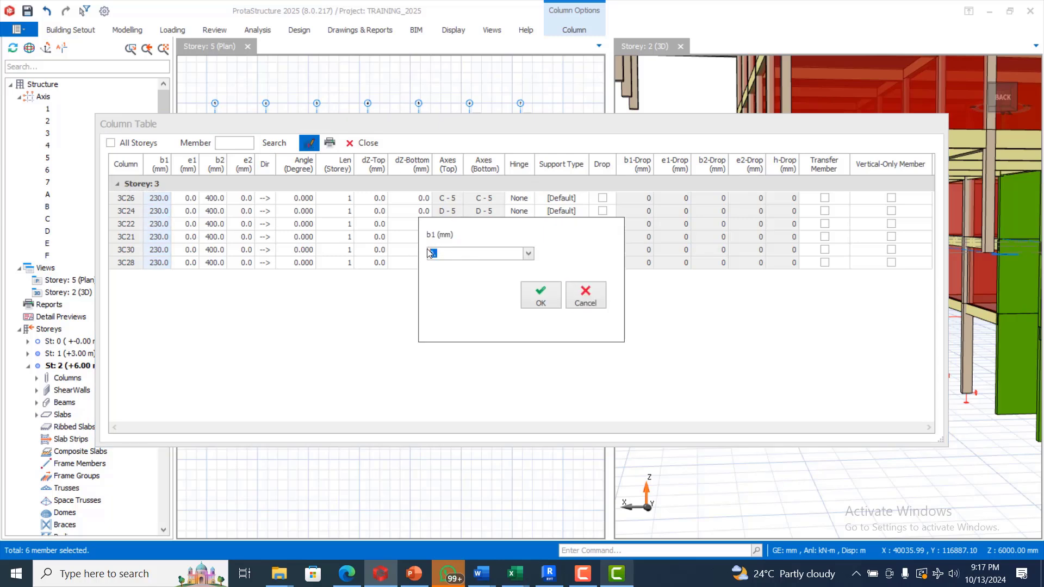
type("400")
left_click(535, 297)
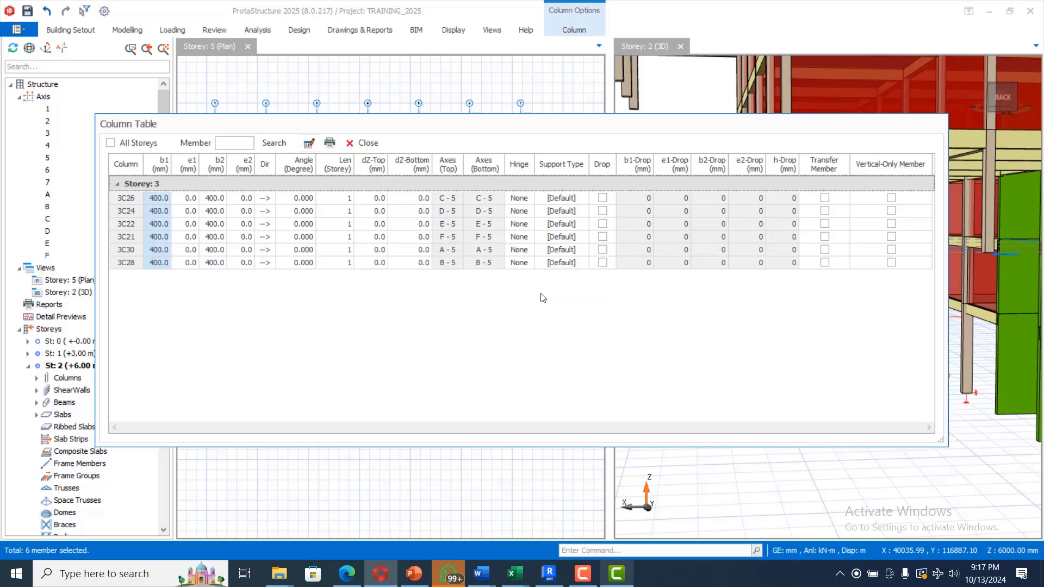
left_click(364, 143)
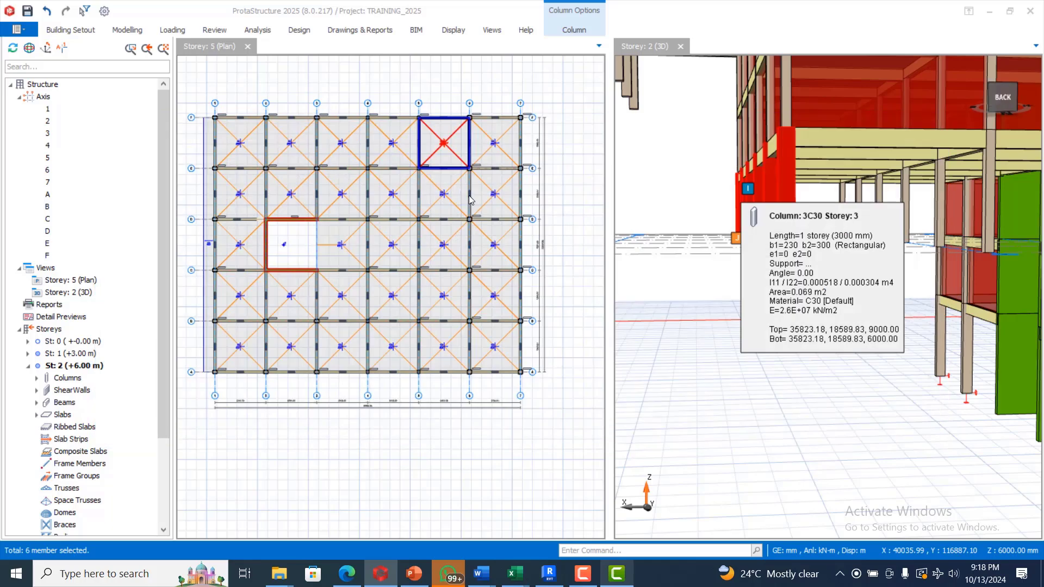
Add the six storey 4 columns along axis 5 to the current storey 3 column selection in the 3D view.
left_click(716, 302)
scroll(716, 302, "down", 2)
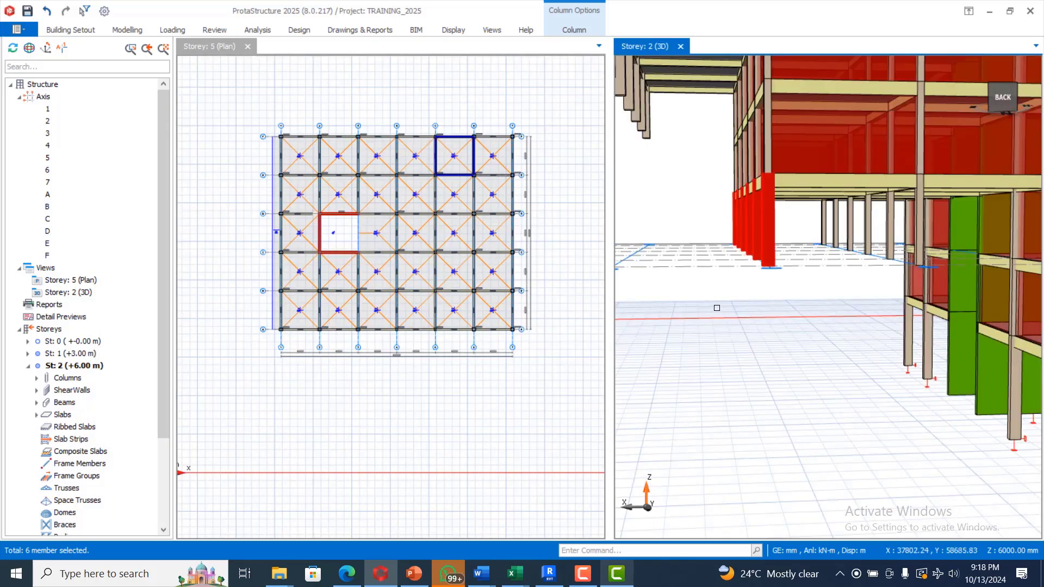
scroll(716, 308, "up", 3)
right_click(710, 324)
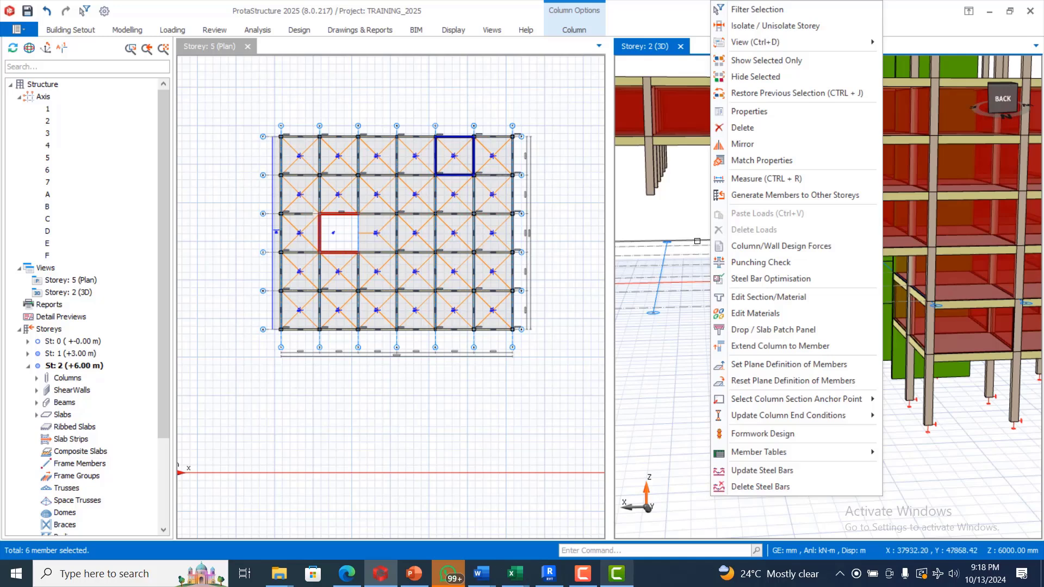
right_click_drag(683, 295, 679, 345)
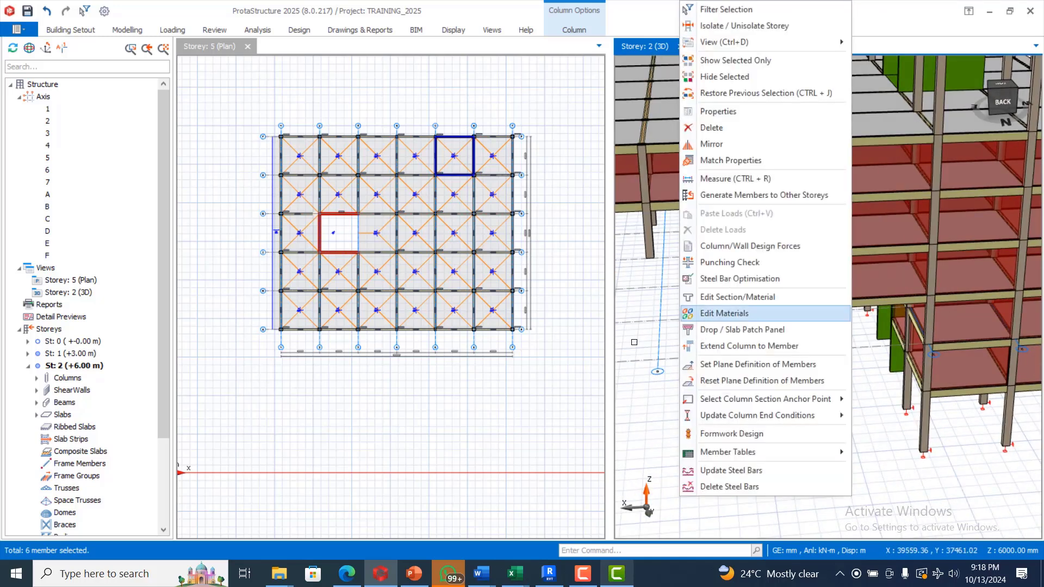
left_click(648, 332)
scroll(680, 374, "down", 1)
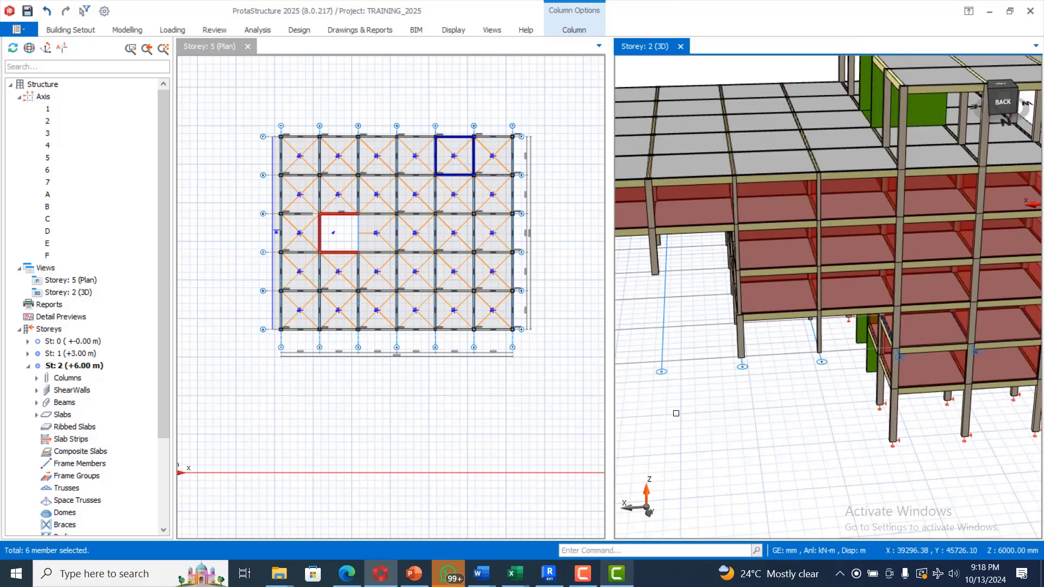
right_click_drag(675, 413, 699, 399)
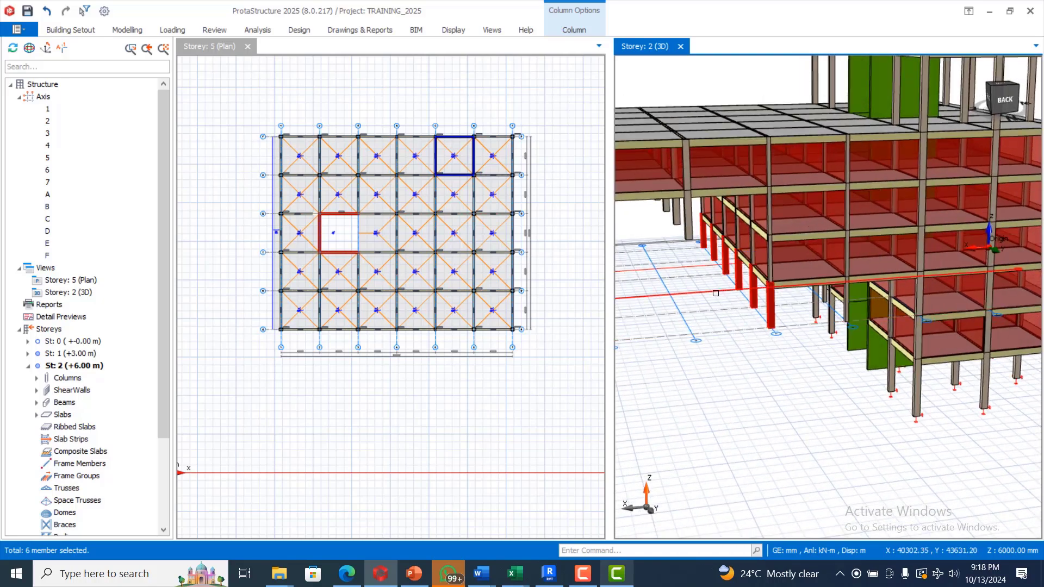
scroll(715, 294, "up", 2)
left_click(798, 243, "ctrl")
scroll(762, 222, "up", 2)
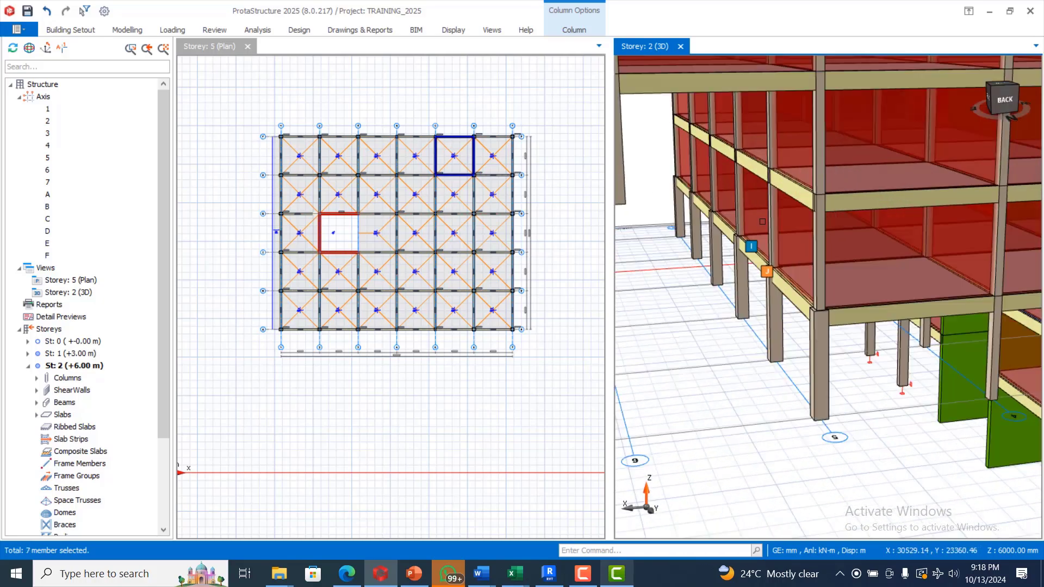
left_click(737, 183, "ctrl")
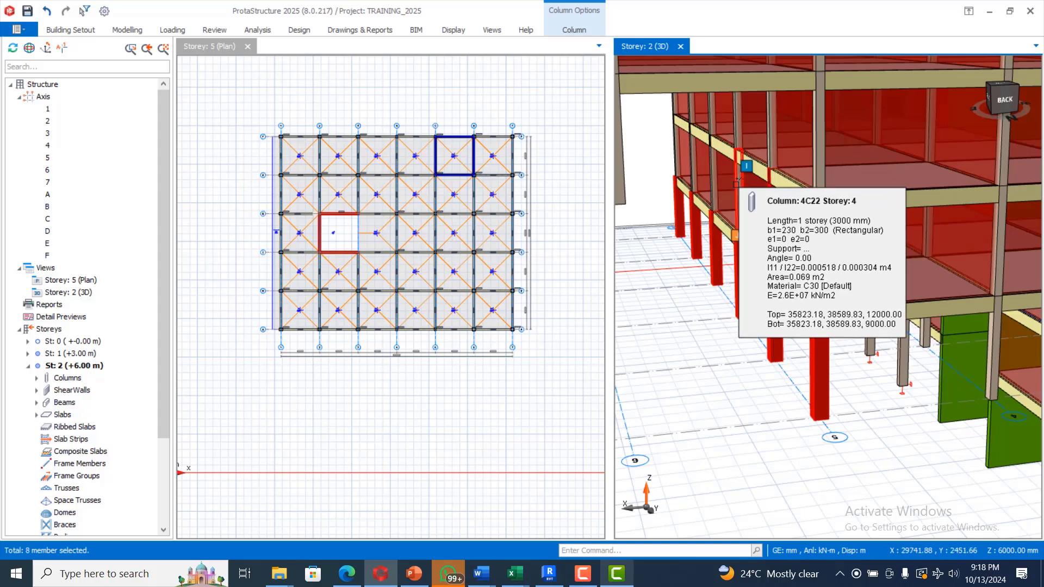
left_click(712, 169, "ctrl")
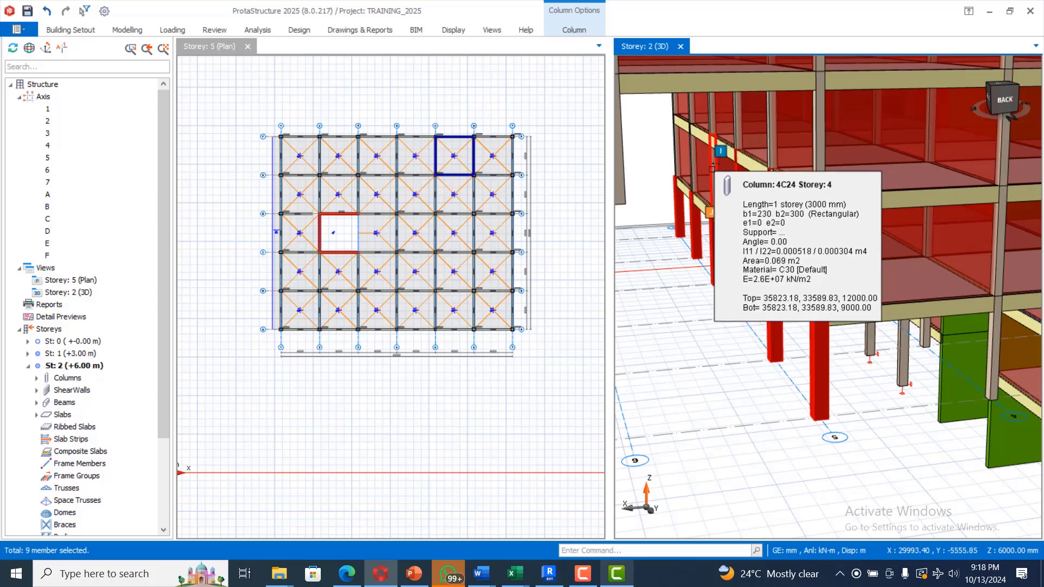
left_click(691, 151, "ctrl")
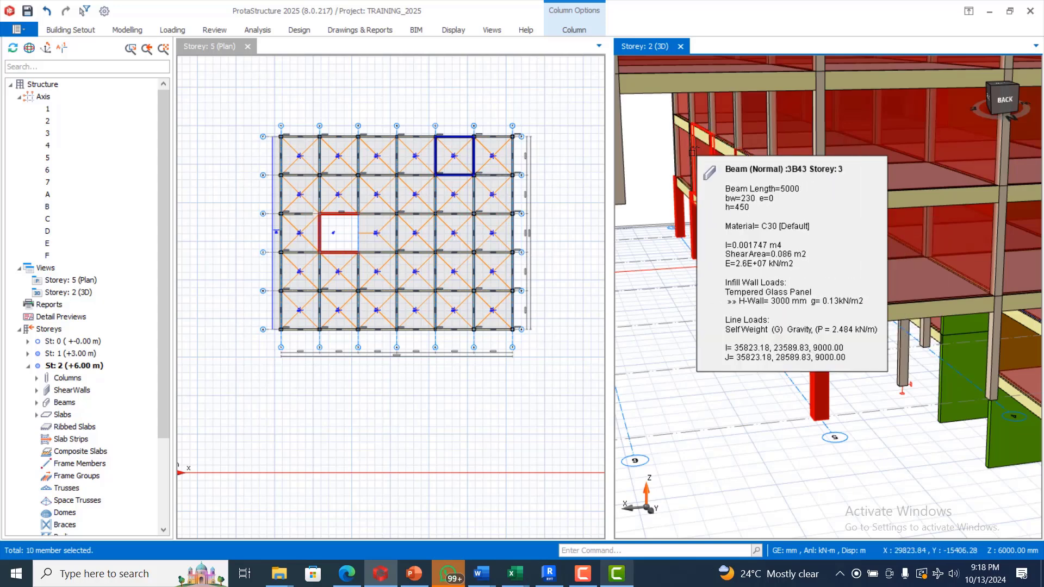
left_click(674, 144, "ctrl")
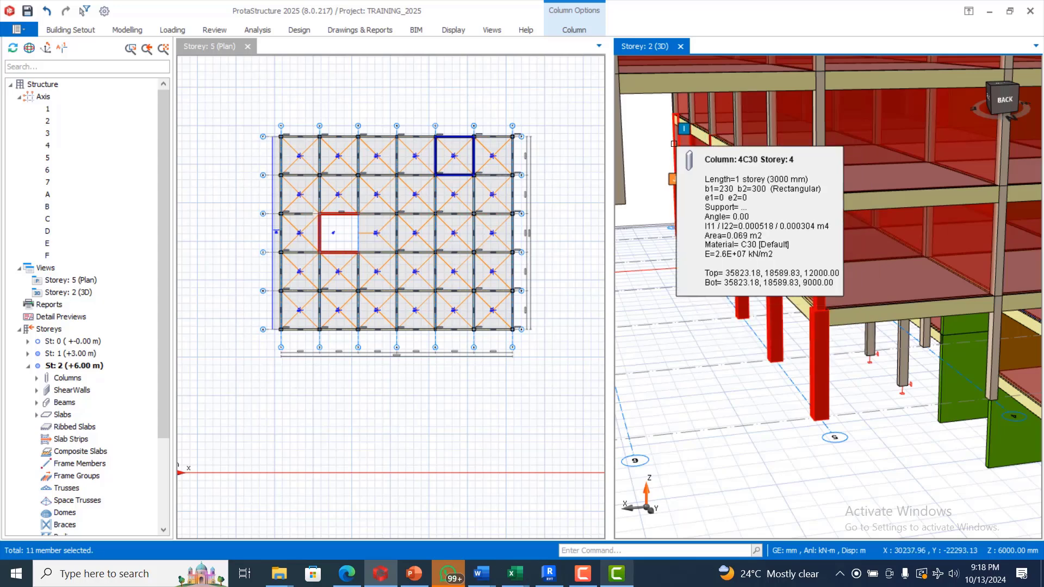
Extend the selection with the six storey 5 columns along axis 5 in the 3D view.
left_click(672, 108, "ctrl")
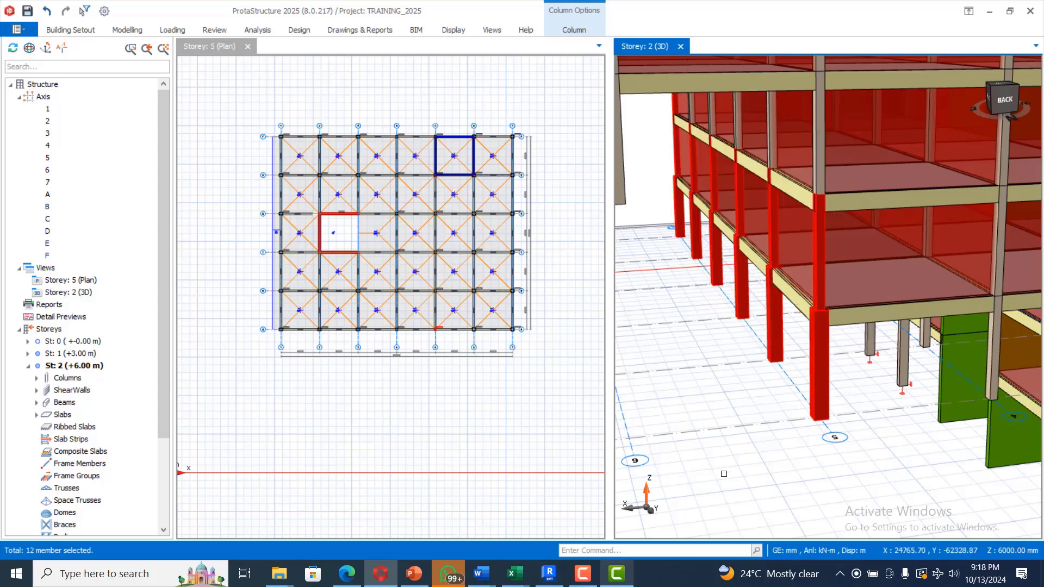
left_click(689, 107, "ctrl")
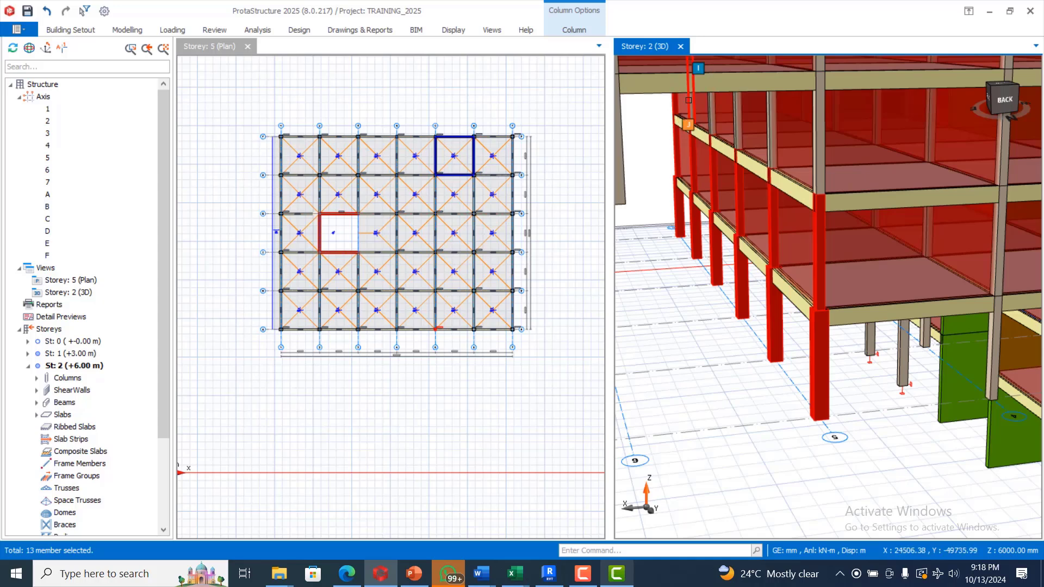
scroll(689, 111, "up", 2)
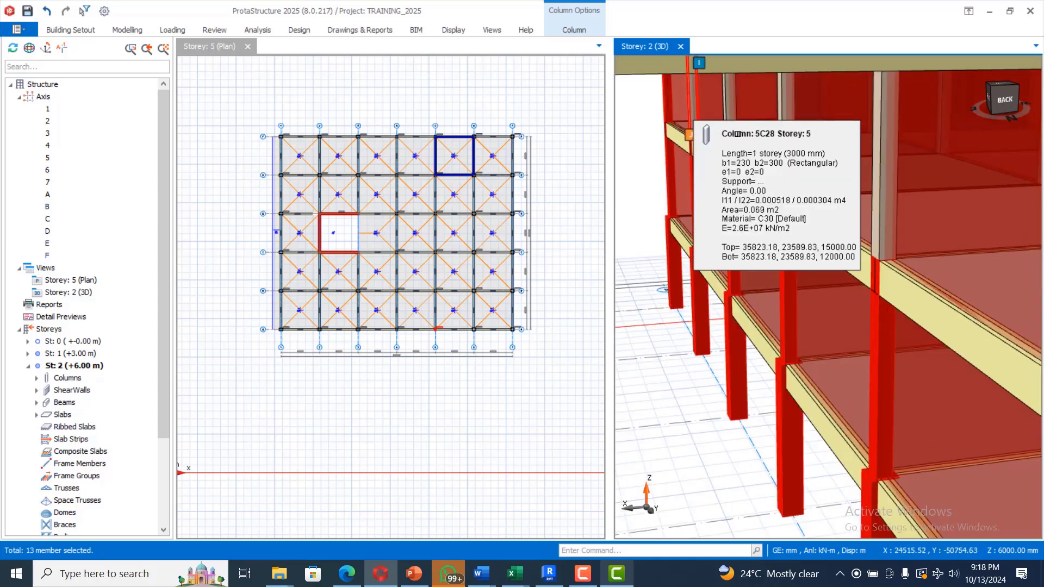
left_click(729, 105, "ctrl")
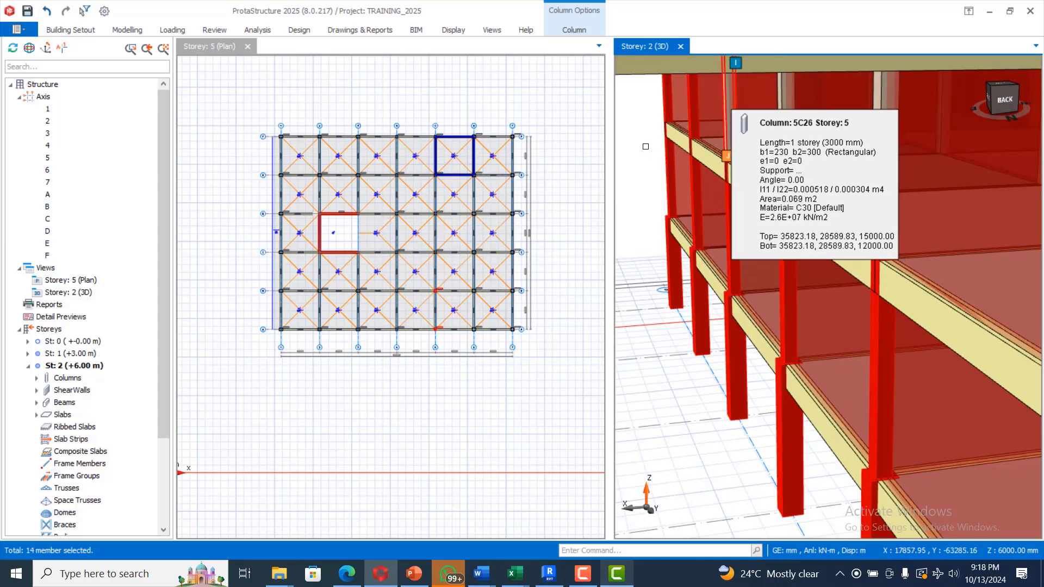
scroll(645, 146, "down", 2)
left_click(691, 140, "ctrl")
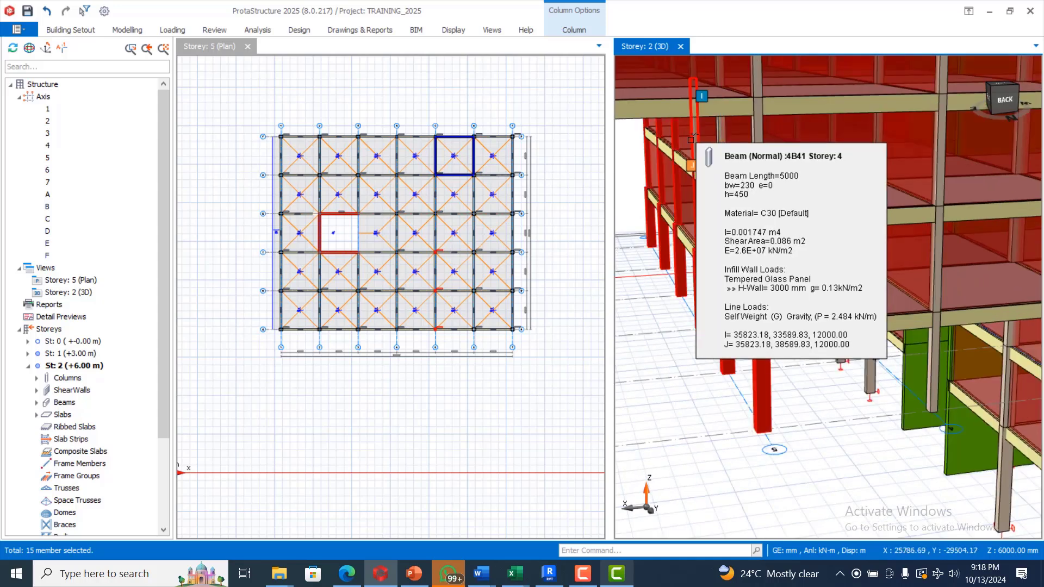
left_click(720, 191, "ctrl")
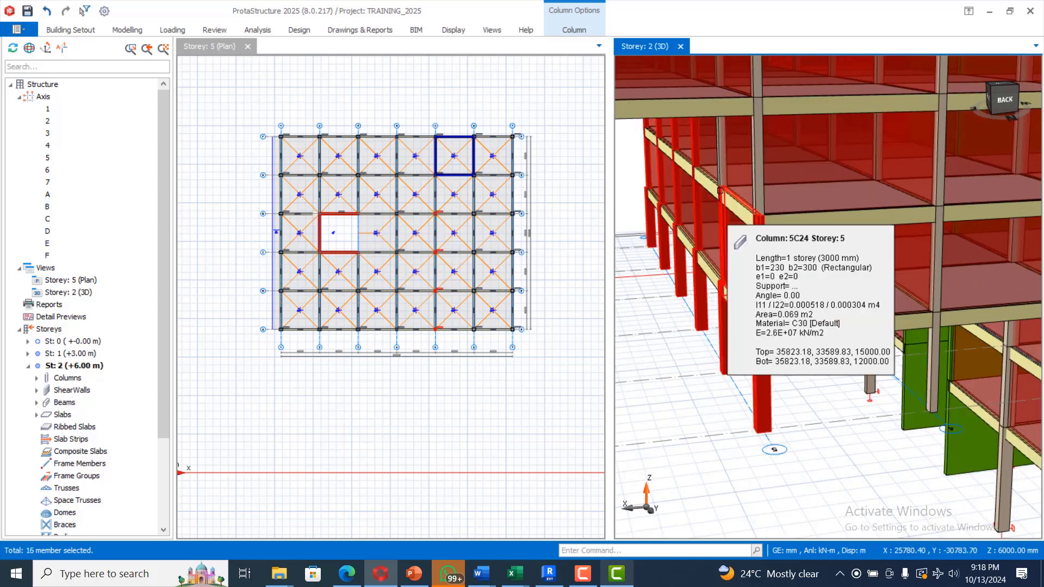
left_click(756, 144, "ctrl")
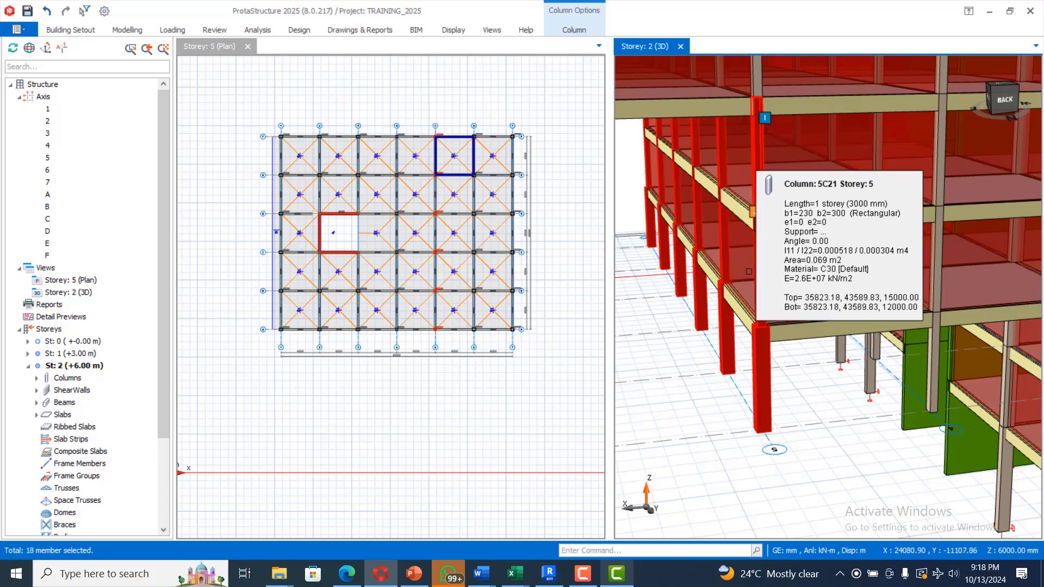
left_click(766, 228, "ctrl")
middle_click_drag(766, 228, 755, 246)
Open the properties table of the selected storey 3, 4 and 5 columns, set b2 to 400 mm for all, and close it.
right_click(750, 254)
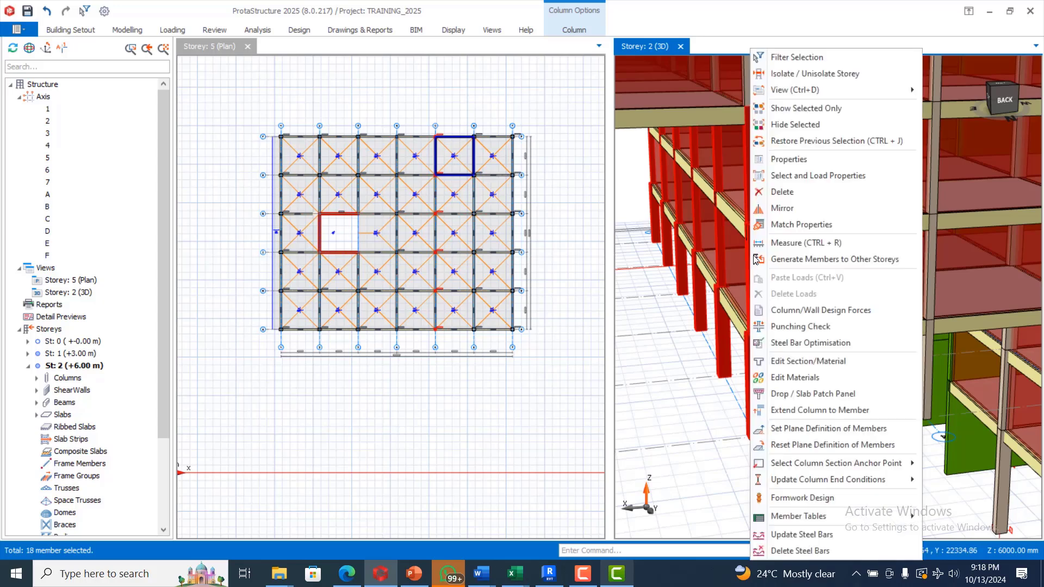
left_click(801, 163)
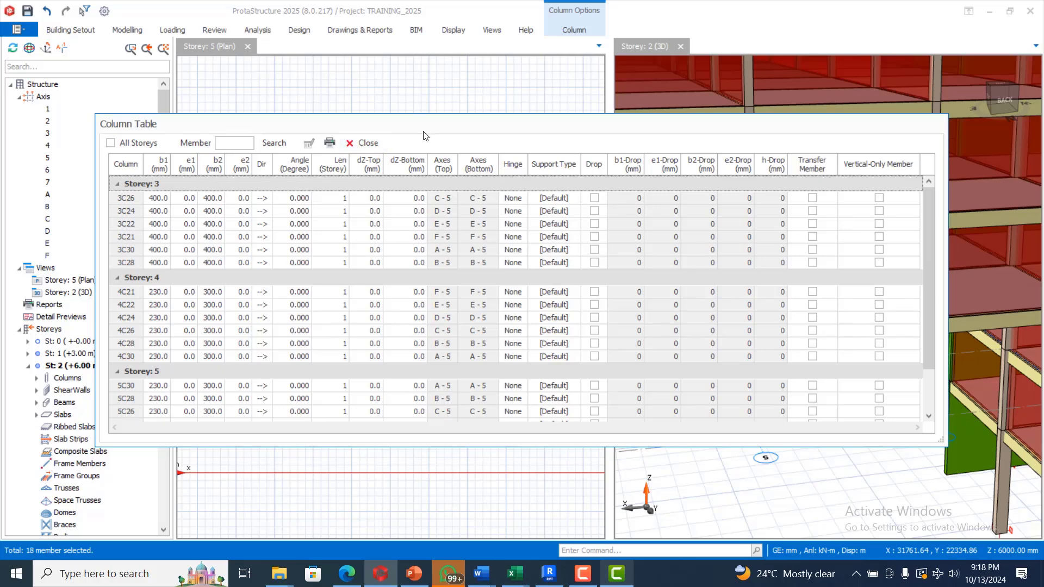
left_click_drag(425, 135, 540, 119)
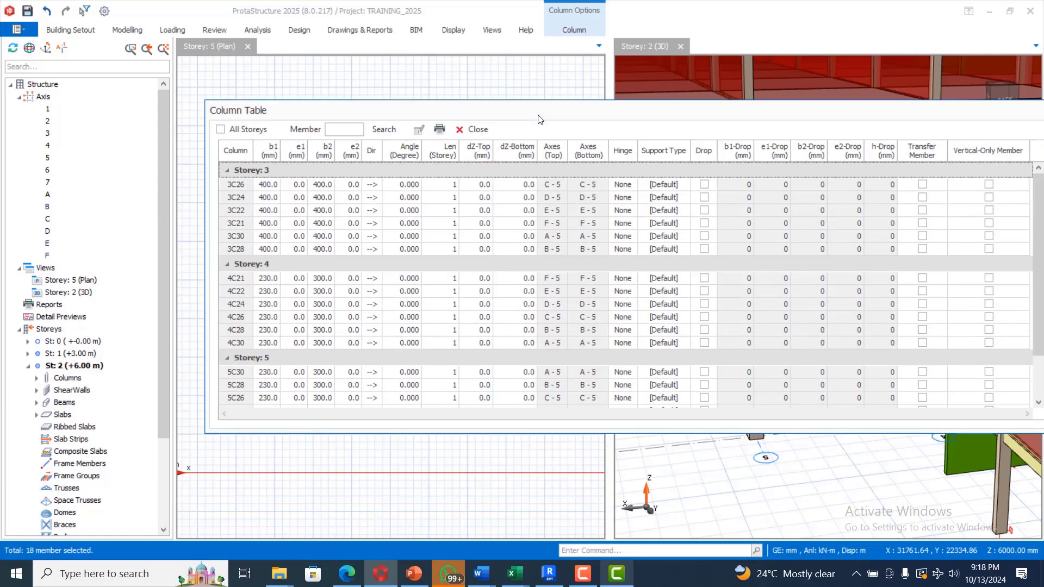
left_click(325, 155)
left_click(422, 129)
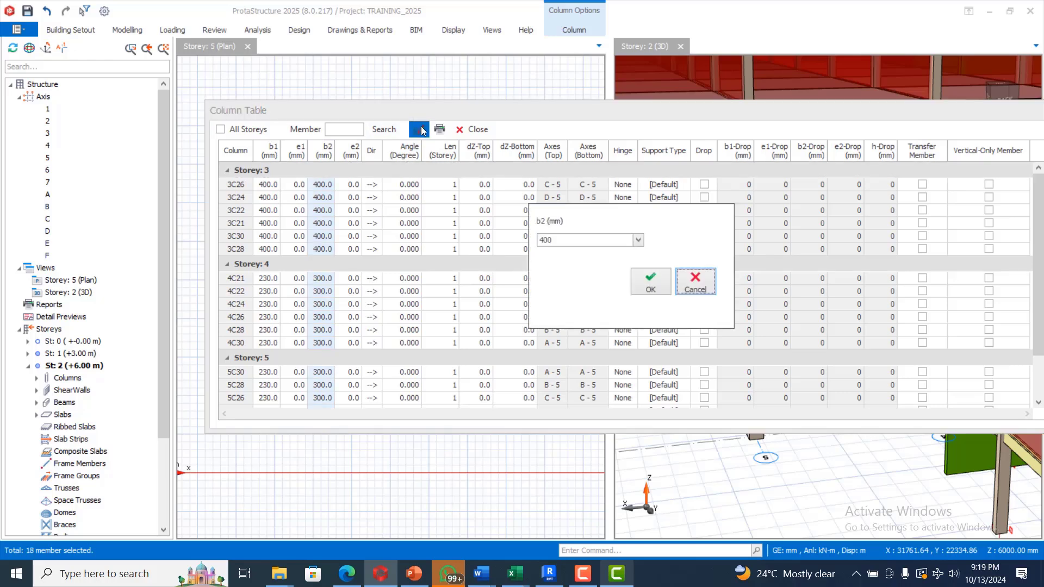
left_click(667, 288)
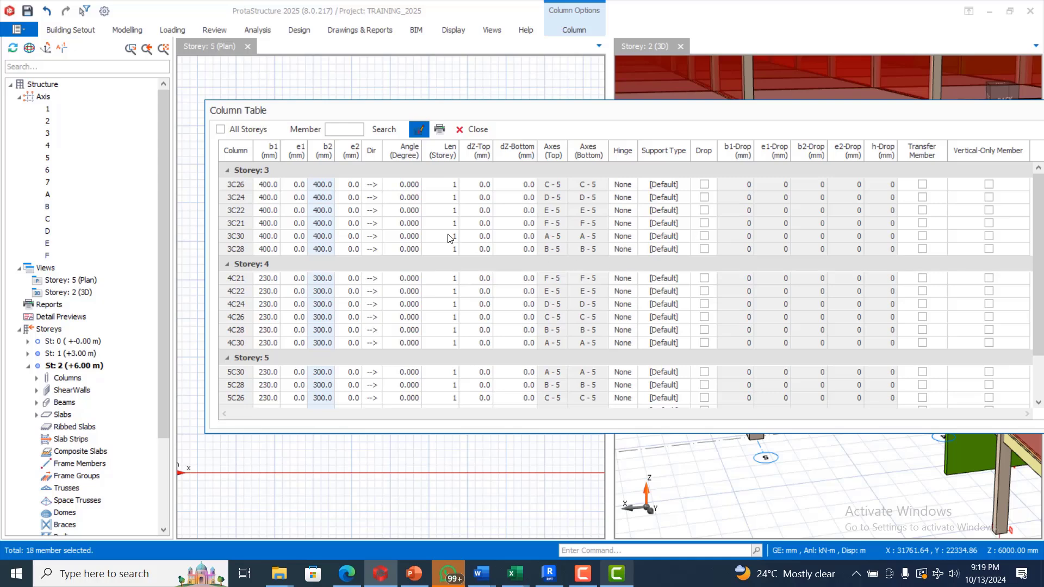
left_click(474, 133)
Clear the selection of the axis 5 columns on storeys 3 to 5.
left_click(701, 173)
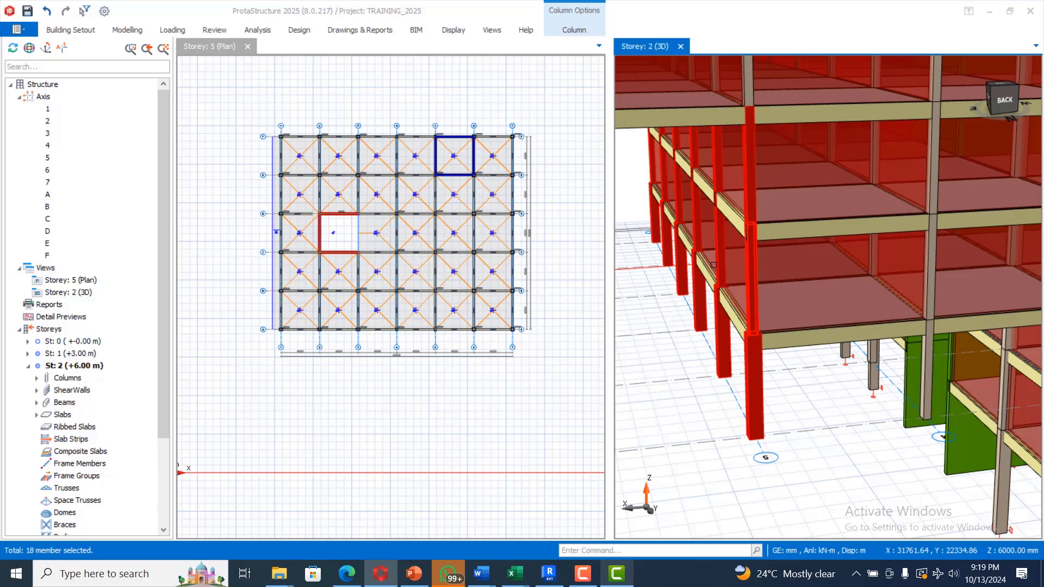
scroll(710, 267, "down", 2)
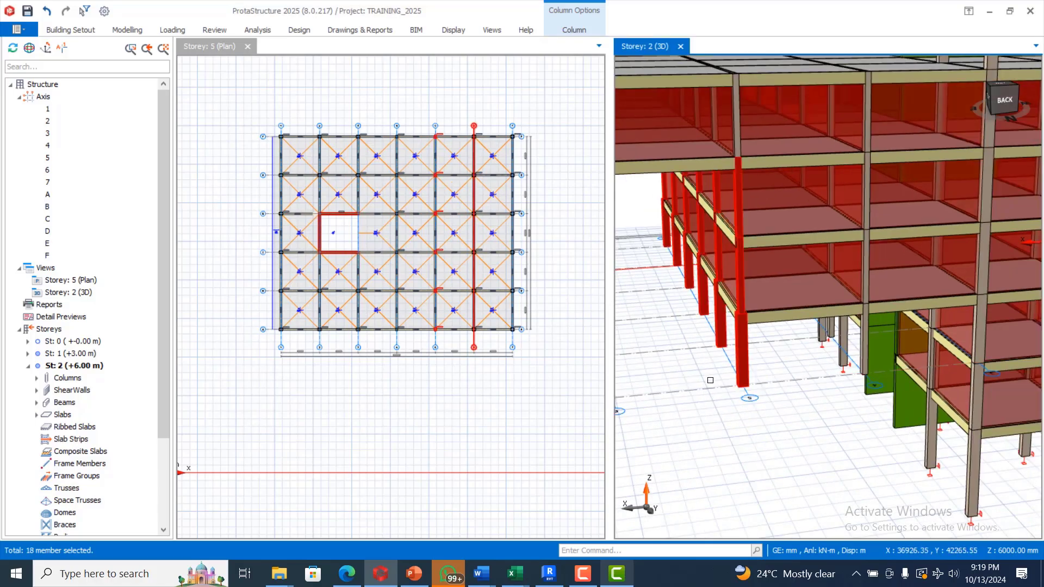
mouse_move(709, 380)
middle_mouse_down()
mouse_move(736, 366)
mouse_move(925, 366)
mouse_move(968, 377)
mouse_move(959, 380)
middle_mouse_up()
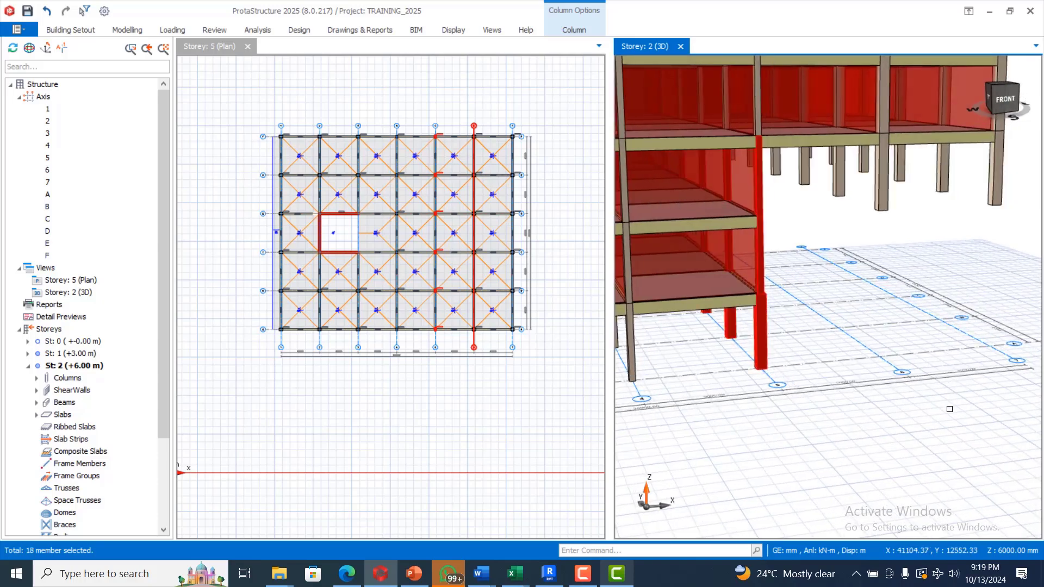
key("Escape")
middle_click_drag(947, 409, 896, 410)
Select the storey 4 columns along axis 5 in the 3D view.
scroll(896, 410, "up", 5)
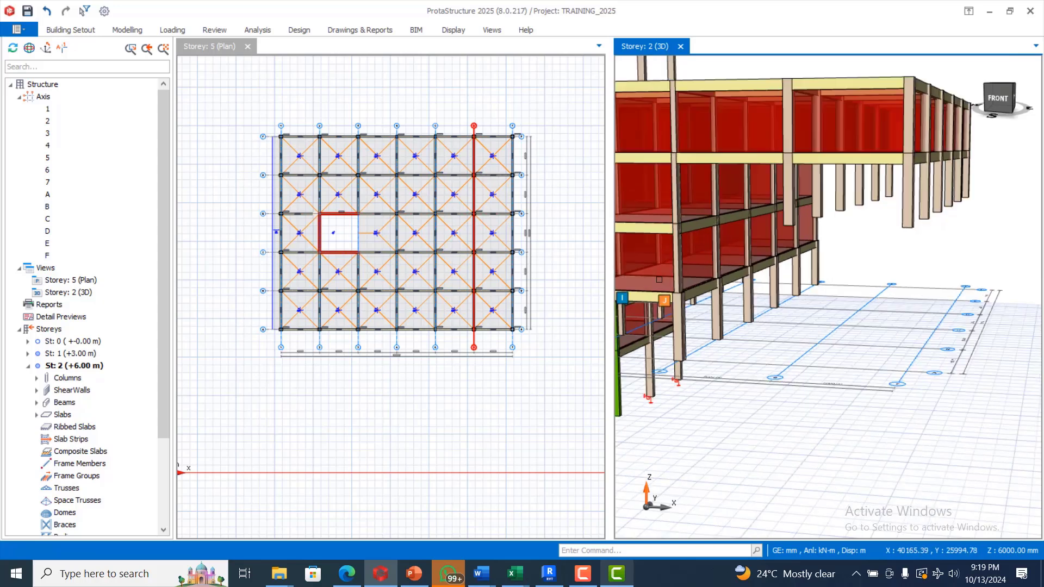
mouse_move(693, 255)
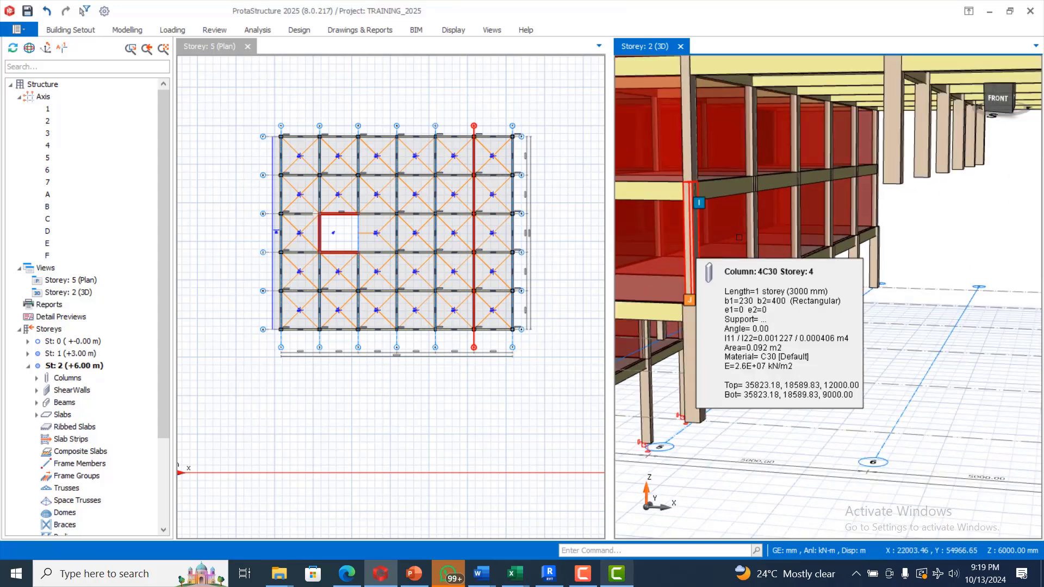
left_click(750, 235)
left_click(800, 224)
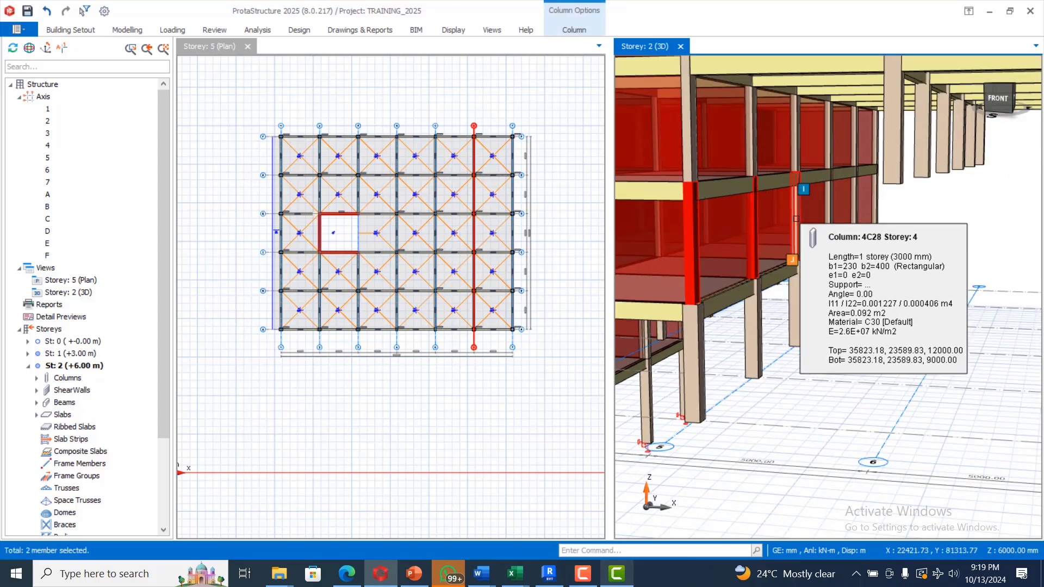
left_click(831, 210)
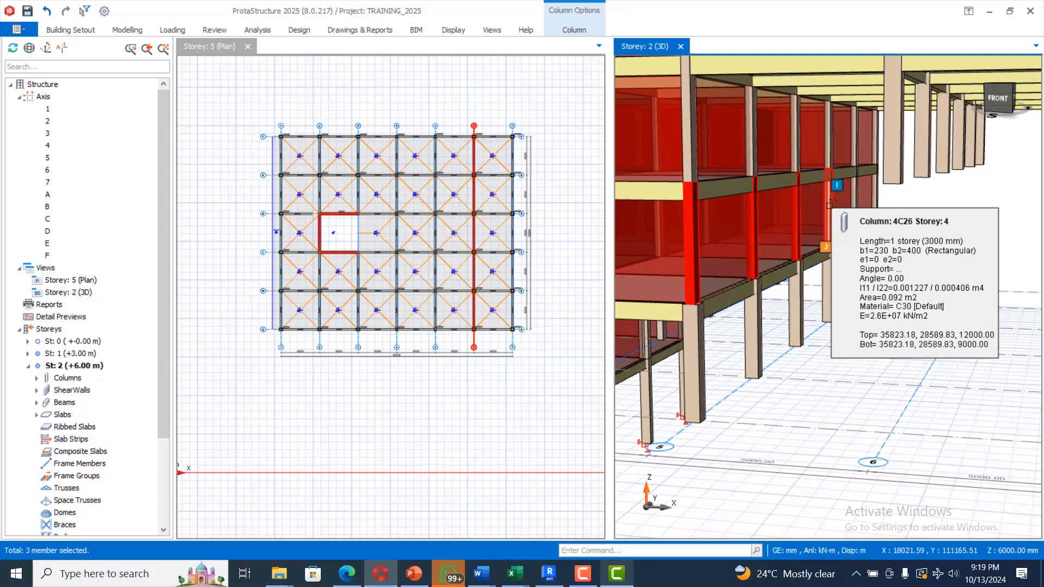
left_click(857, 196)
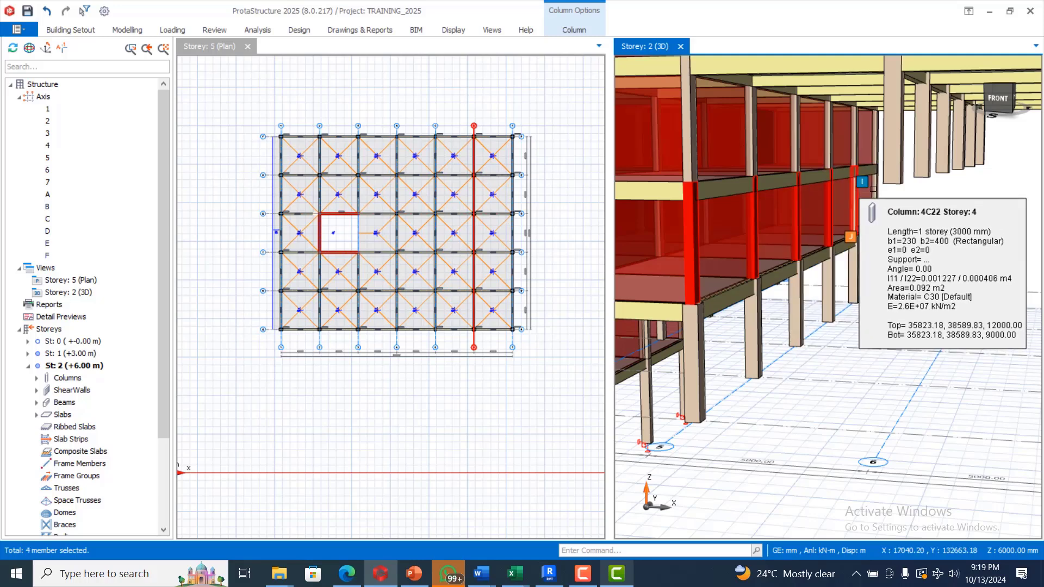
left_click(873, 188)
left_click(855, 188)
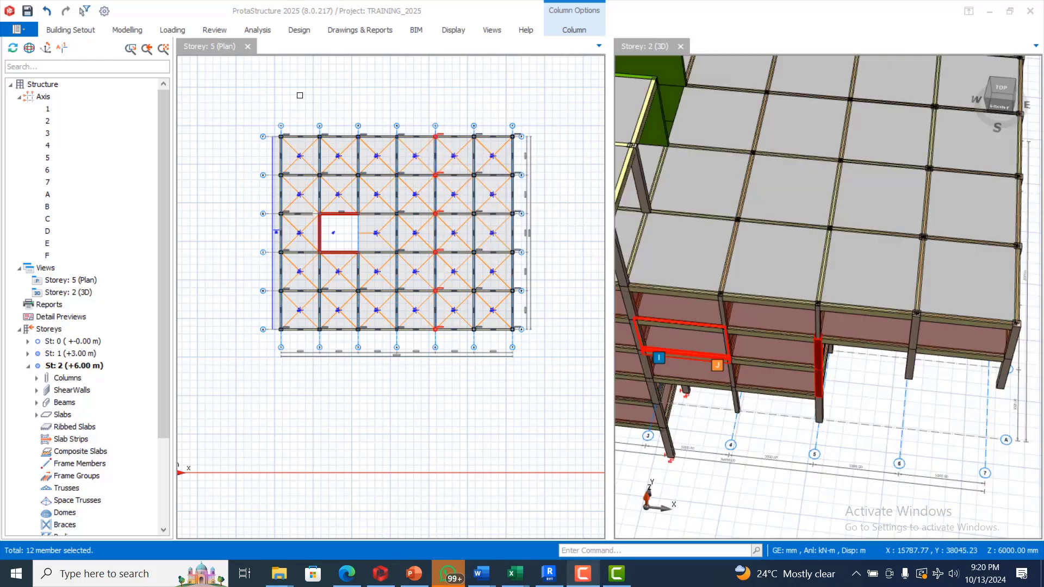
Clear the column selection and switch the plan view to storey 6 (+18.00 m).
left_click(310, 106)
key("Escape")
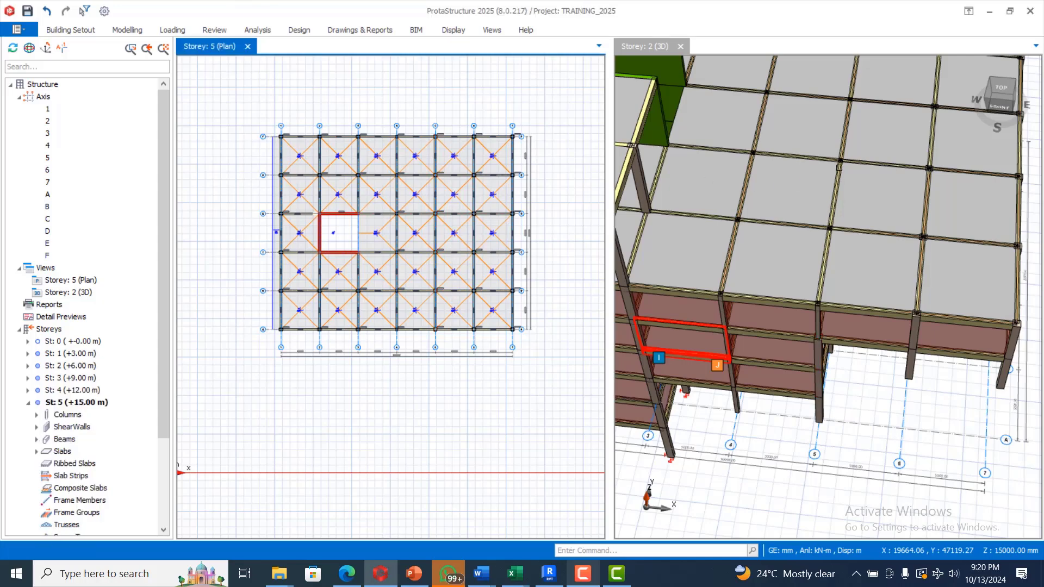
scroll(828, 194, "down", 1)
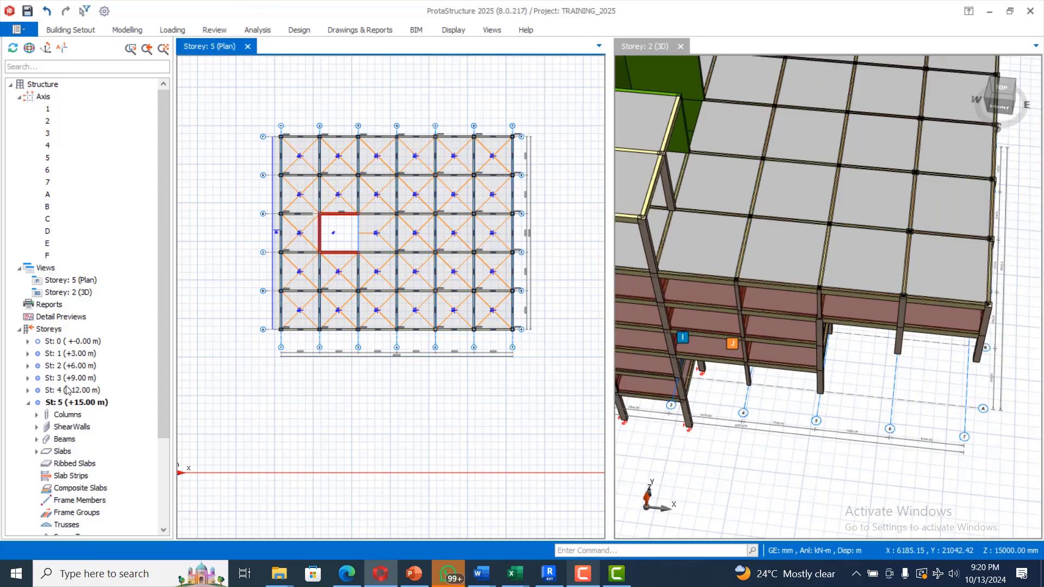
scroll(60, 504, "down", 3)
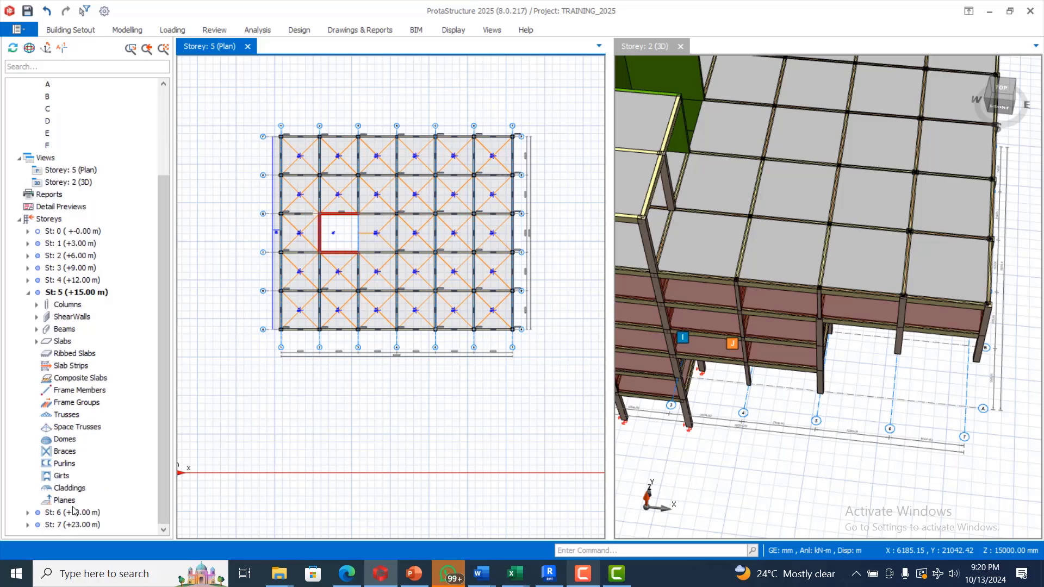
double_click(70, 514)
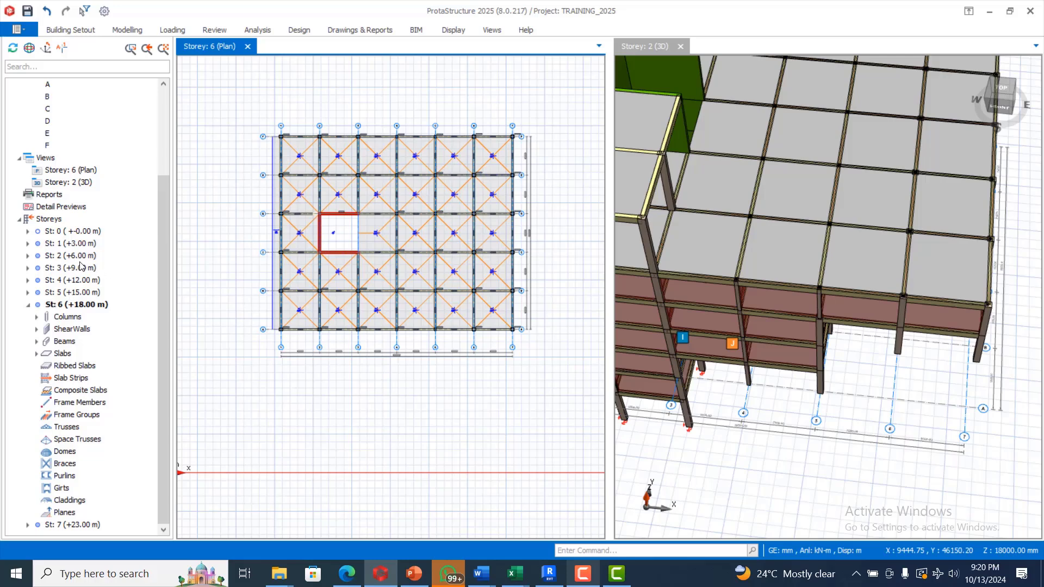
left_click(37, 342)
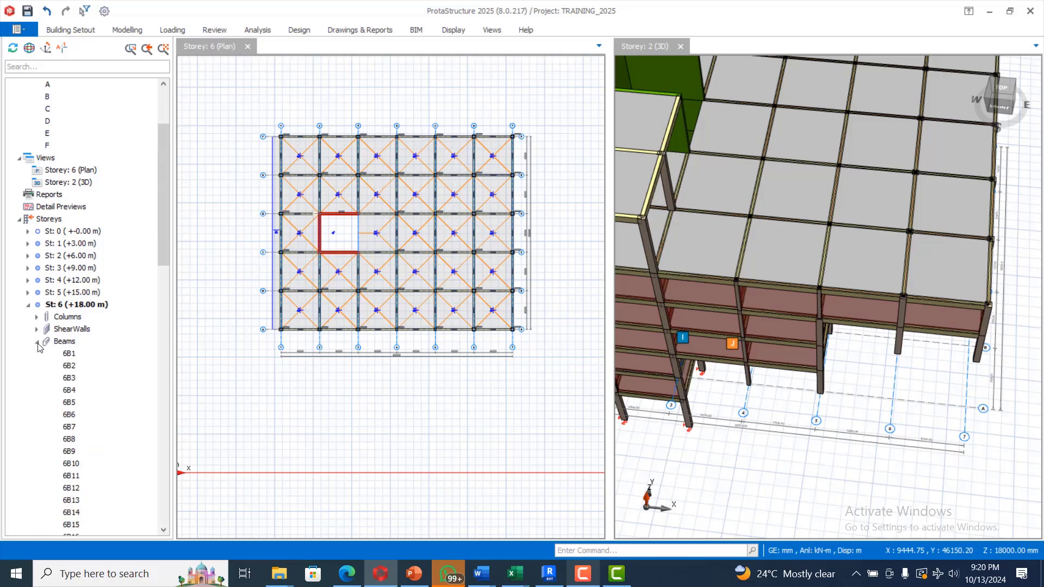
left_click(37, 342)
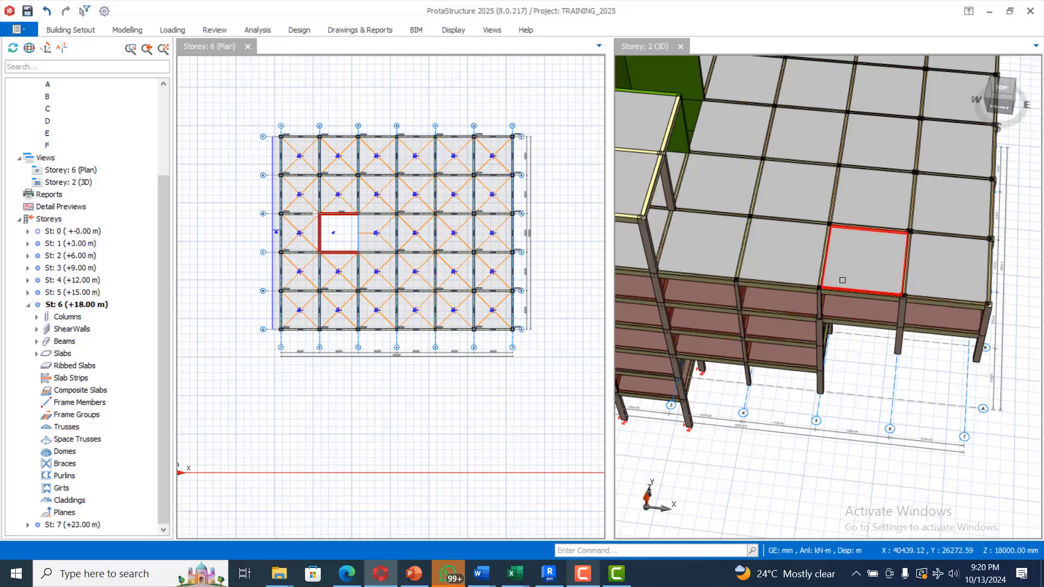
Select the six storey 6 columns along axis 5, from axis F to axis A, in the plan view.
scroll(451, 130, "up", 3)
left_click(431, 136)
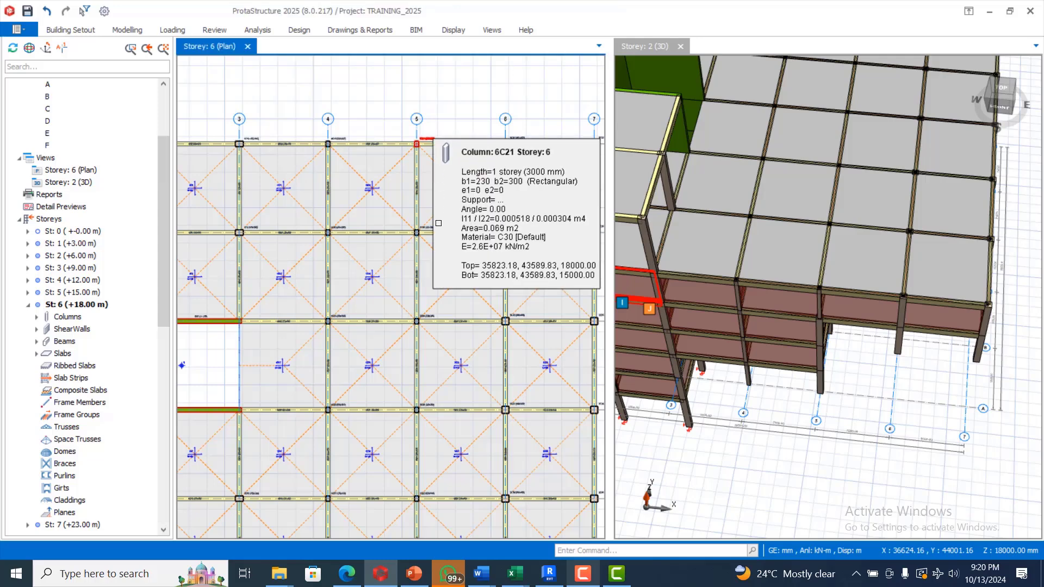
scroll(435, 163, "up", 2)
left_click(442, 192)
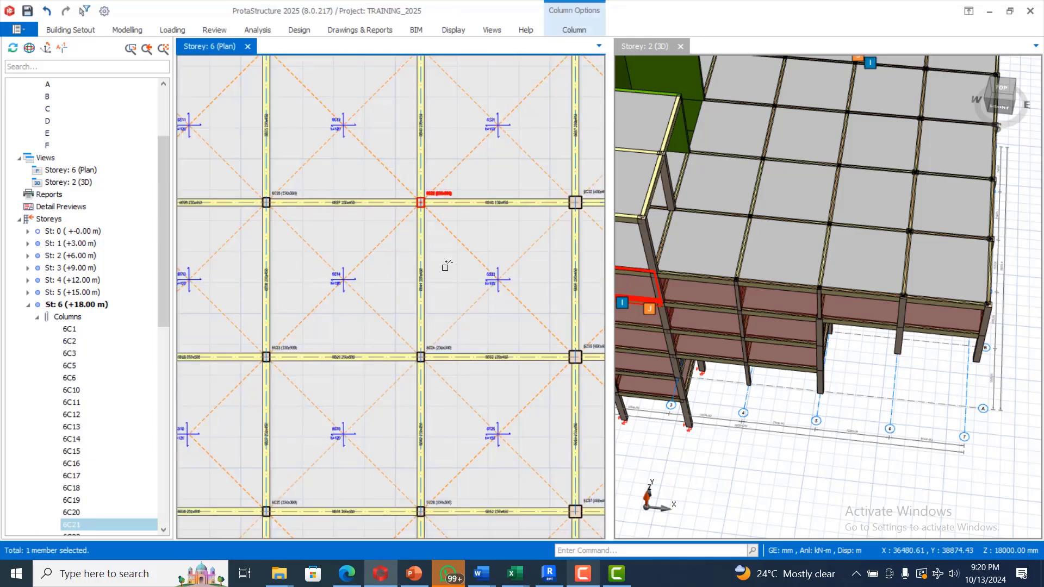
left_click(445, 347)
scroll(466, 247, "down", 3)
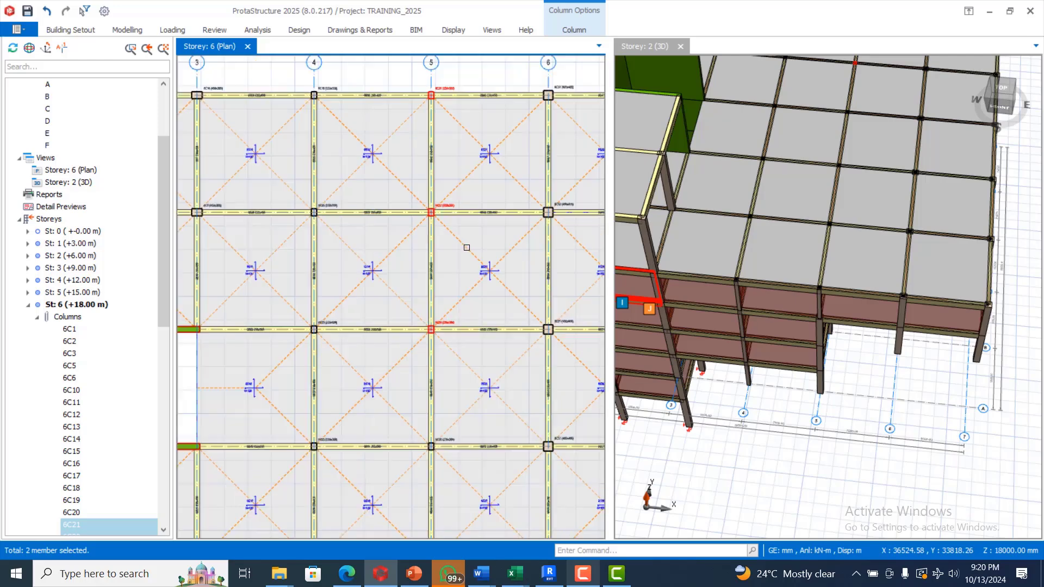
scroll(465, 330, "up", 3)
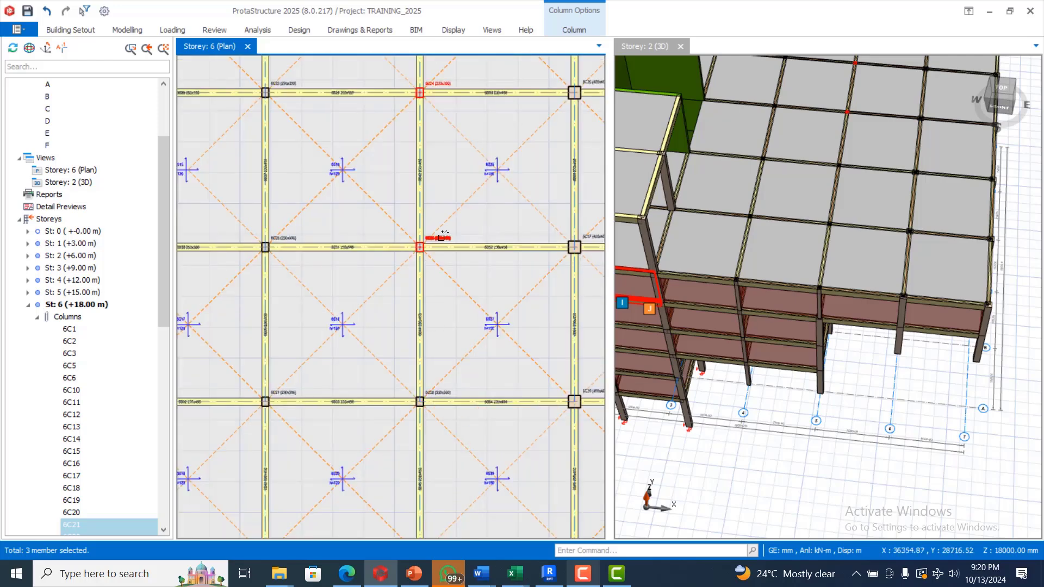
left_click(442, 393)
scroll(463, 228, "down", 6)
scroll(492, 298, "up", 6)
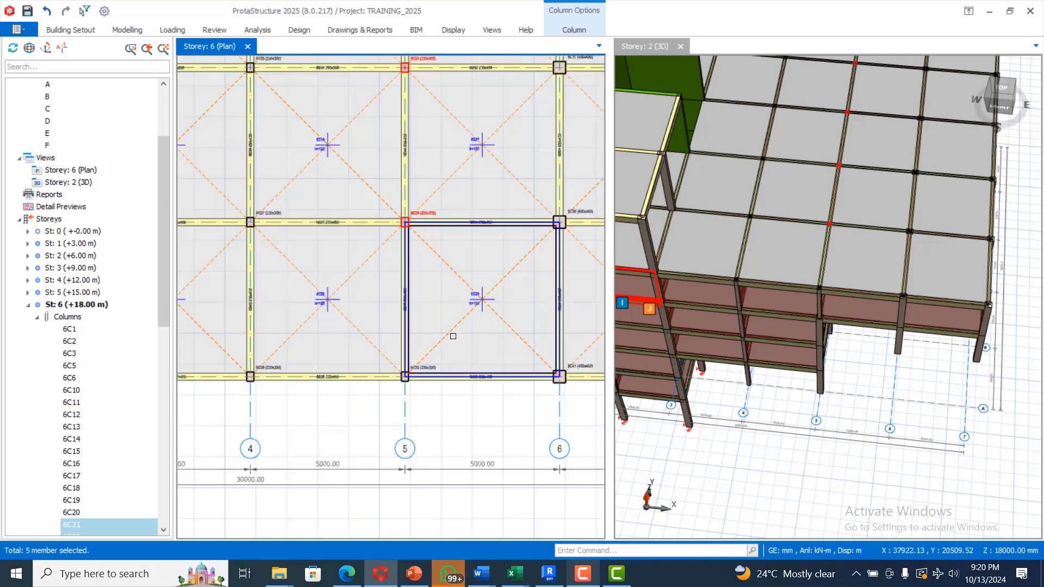
left_click(430, 366)
left_click(430, 374)
scroll(430, 375, "down", 4)
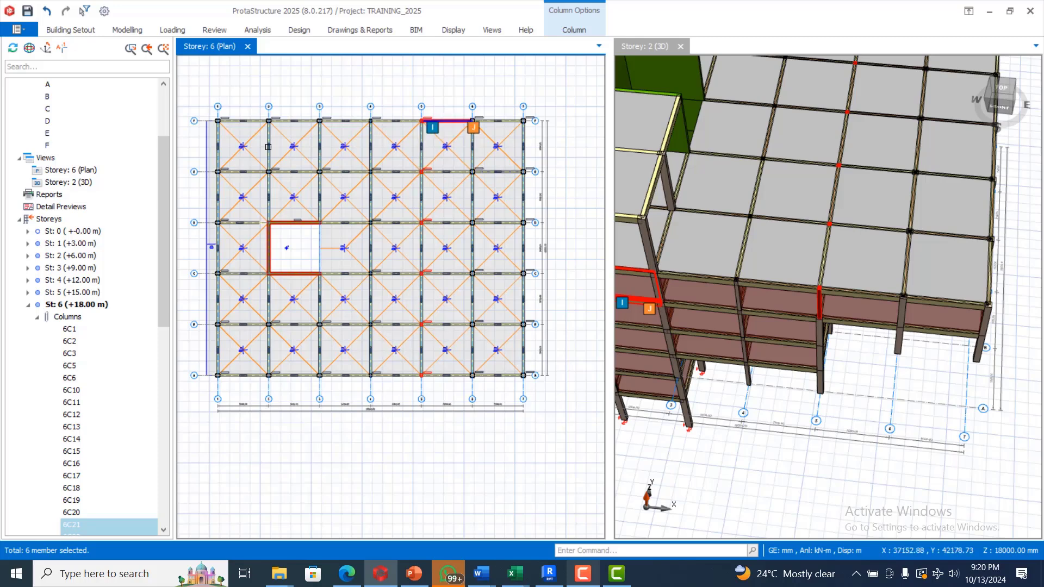
Open the properties table of the selected storey 6 columns and set b2 to 400 mm for all of them.
scroll(428, 134, "up", 5)
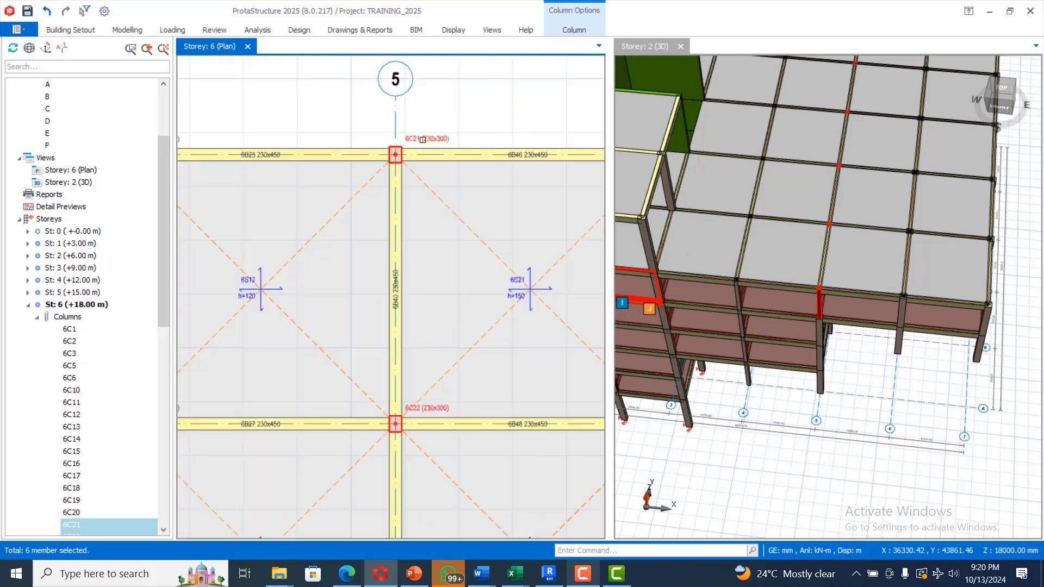
right_click(422, 139)
left_click(489, 163)
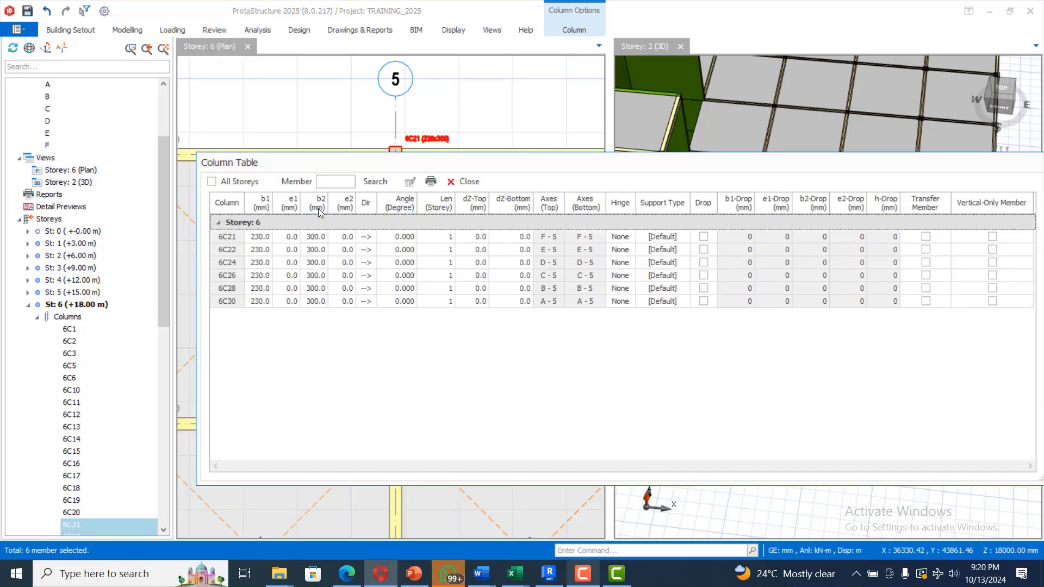
left_click(318, 205)
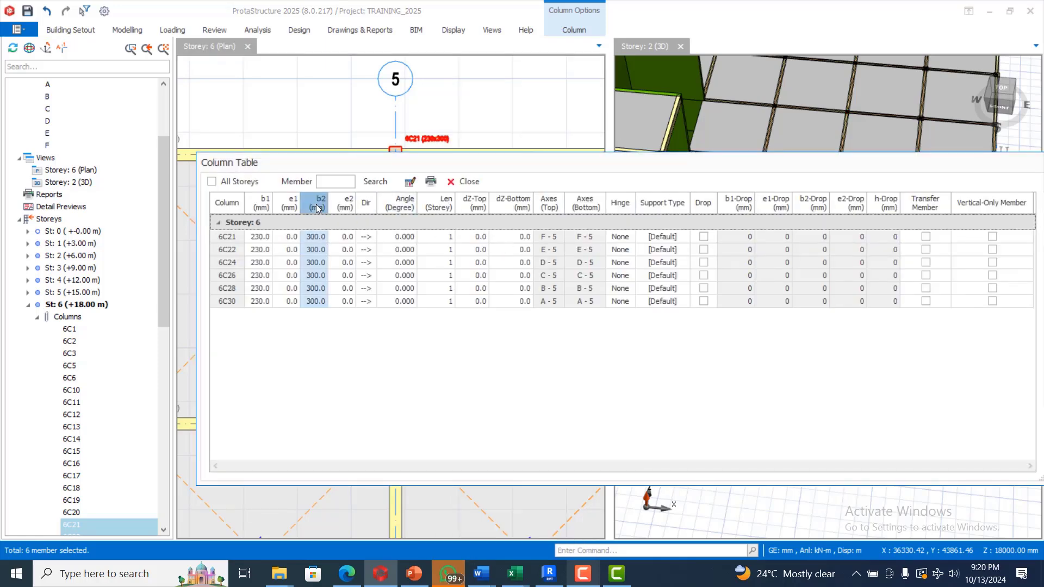
left_click(411, 183)
left_click(575, 293)
type(".")
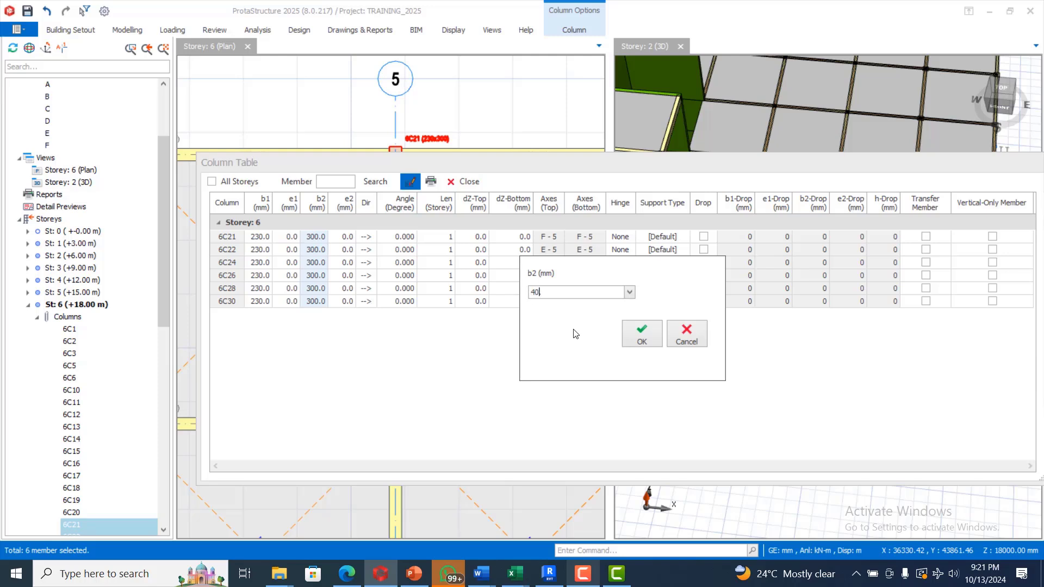
left_click(645, 339)
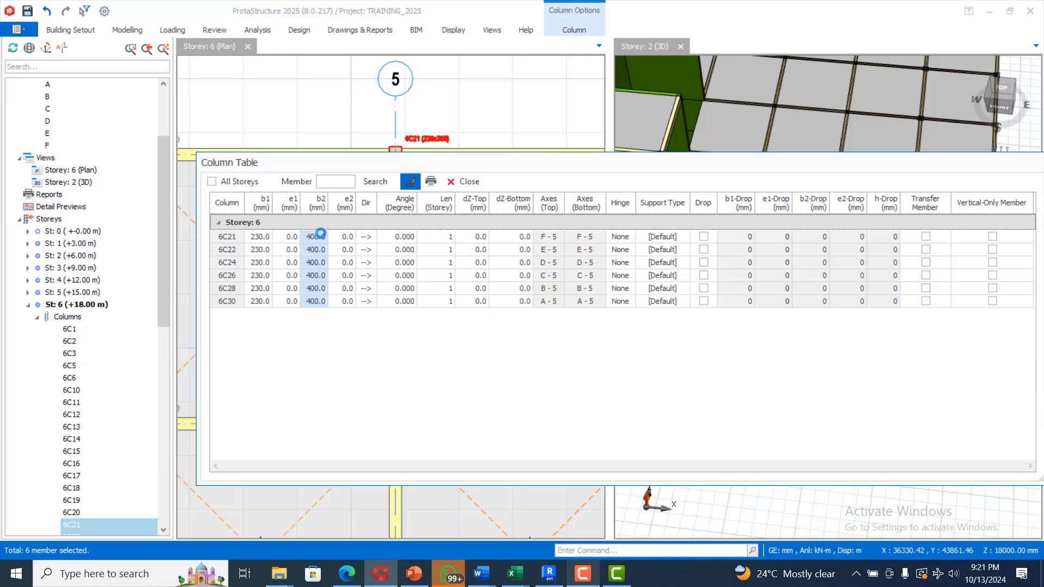
Set b1 to 400 mm for all six storey 6 columns and close the column table.
left_click(265, 200)
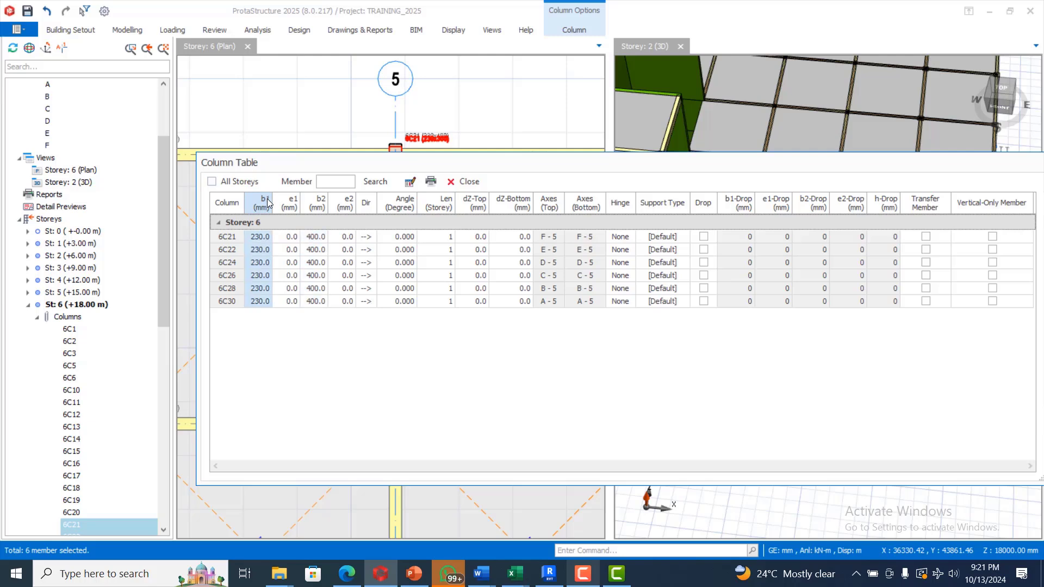
left_click(410, 183)
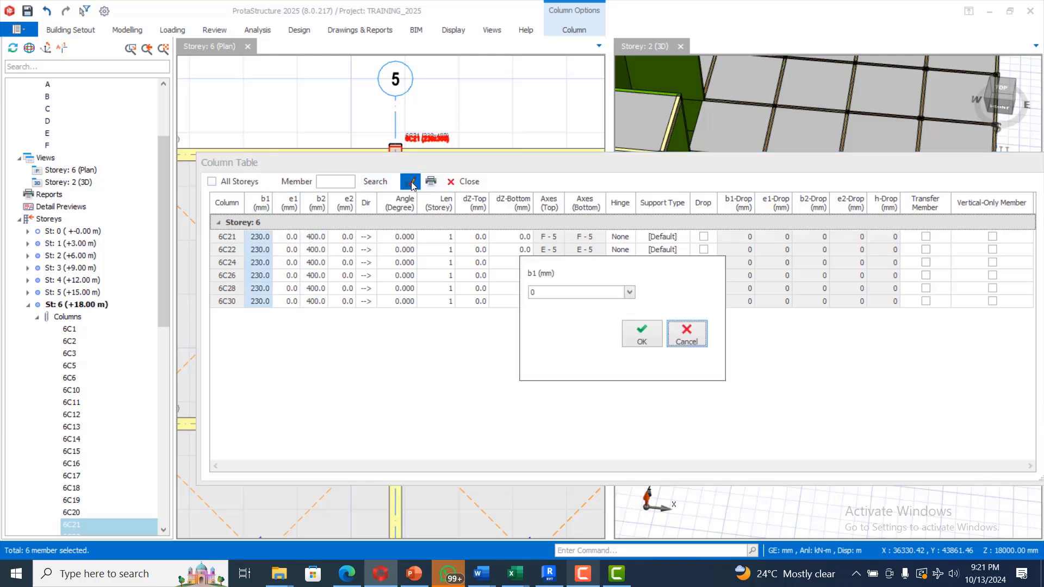
left_click(538, 291)
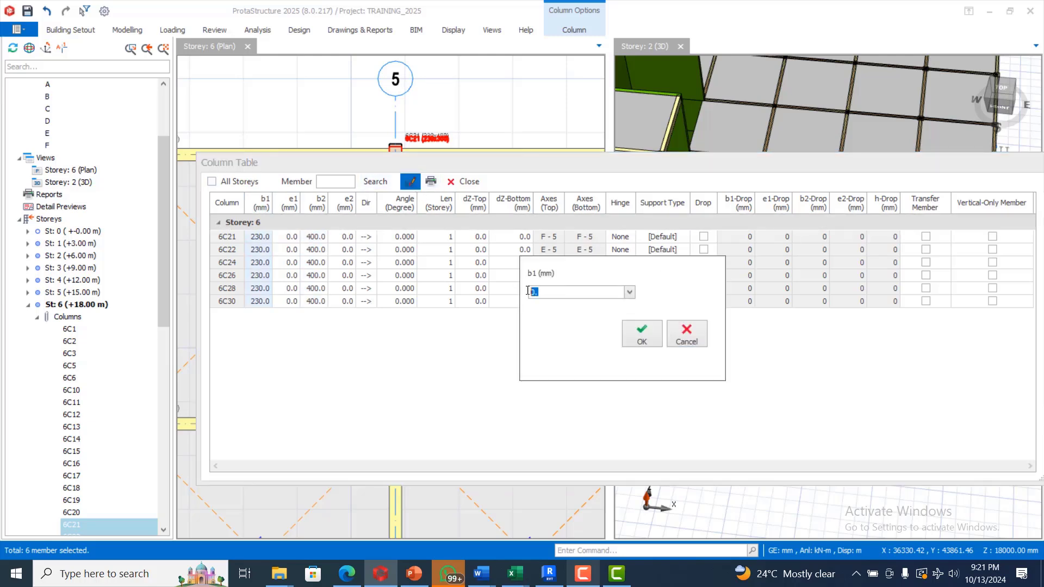
type("40")
left_click(639, 341)
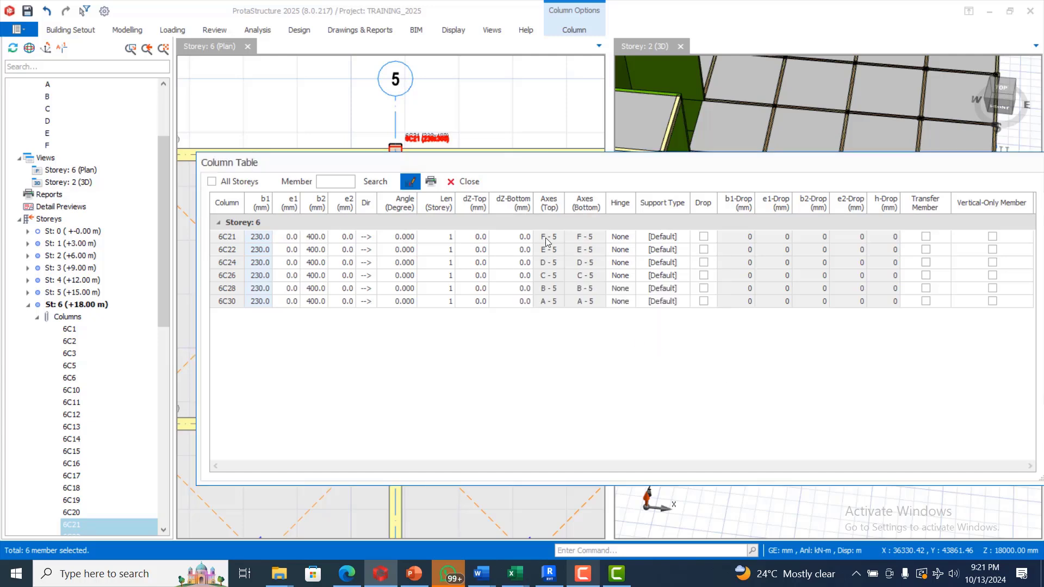
left_click(471, 185)
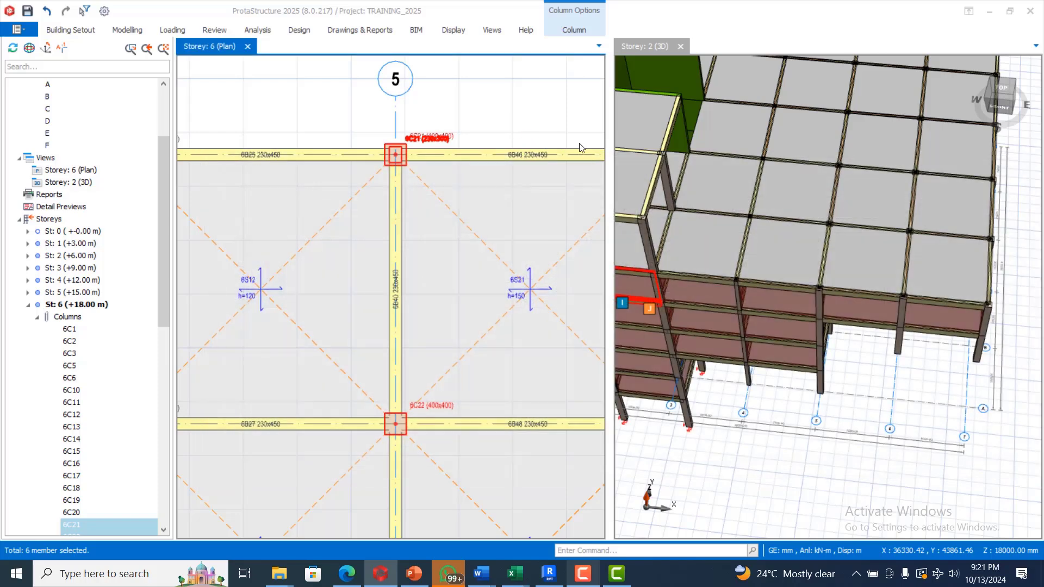
Examine the axis 5 columns and the floors they carry in the 3D view, and the whole storey 6 plan.
scroll(825, 221, "down", 1)
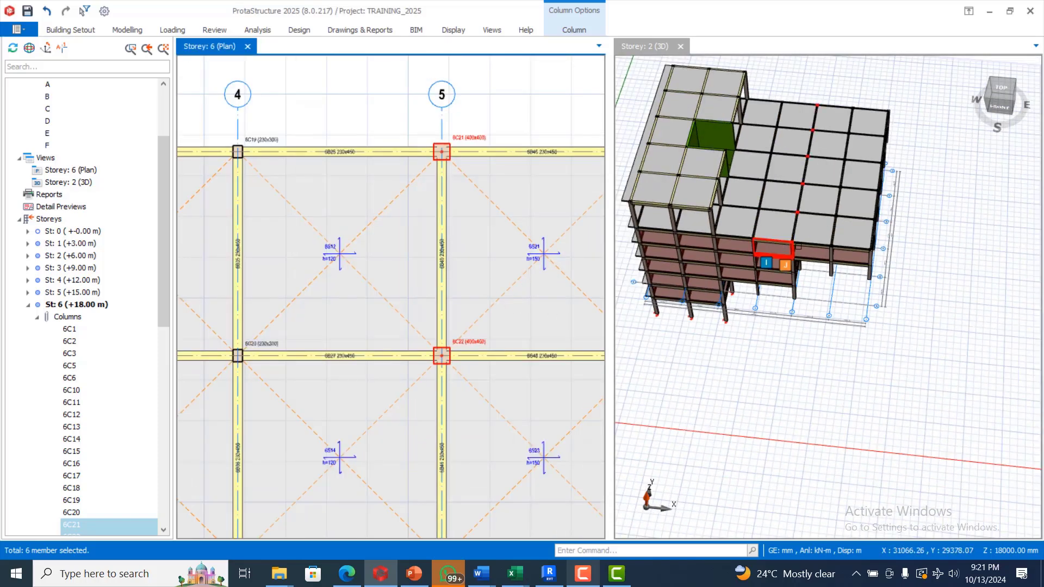
scroll(777, 258, "down", 1)
mouse_move(851, 319)
left_mouse_down()
mouse_move(826, 333)
mouse_move(838, 333)
left_mouse_up()
scroll(837, 334, "up", 3)
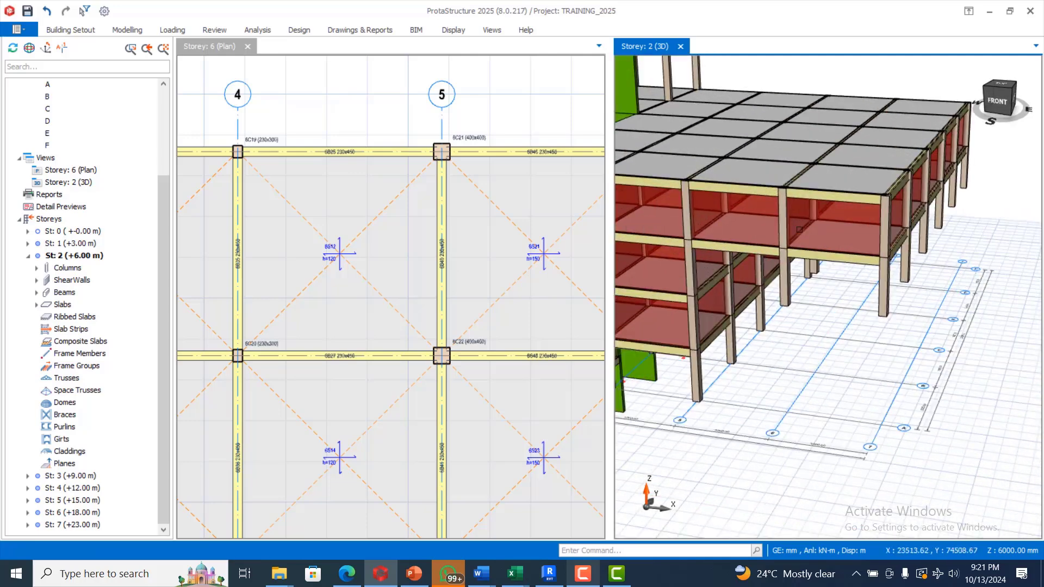
scroll(736, 383, "up", 2)
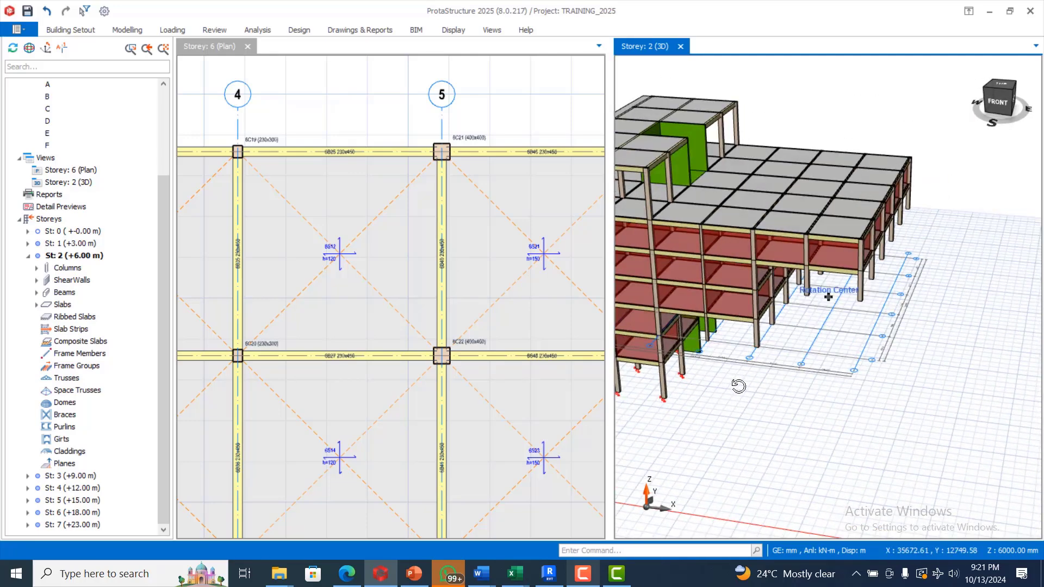
scroll(831, 198, "up", 1)
scroll(736, 197, "up", 1)
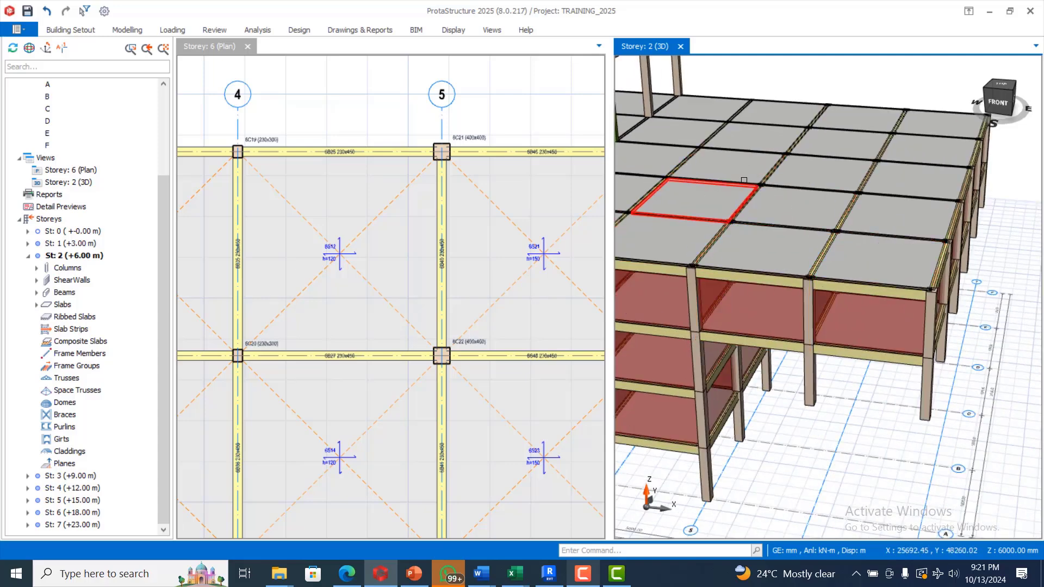
scroll(769, 237, "down", 1)
scroll(732, 231, "up", 1)
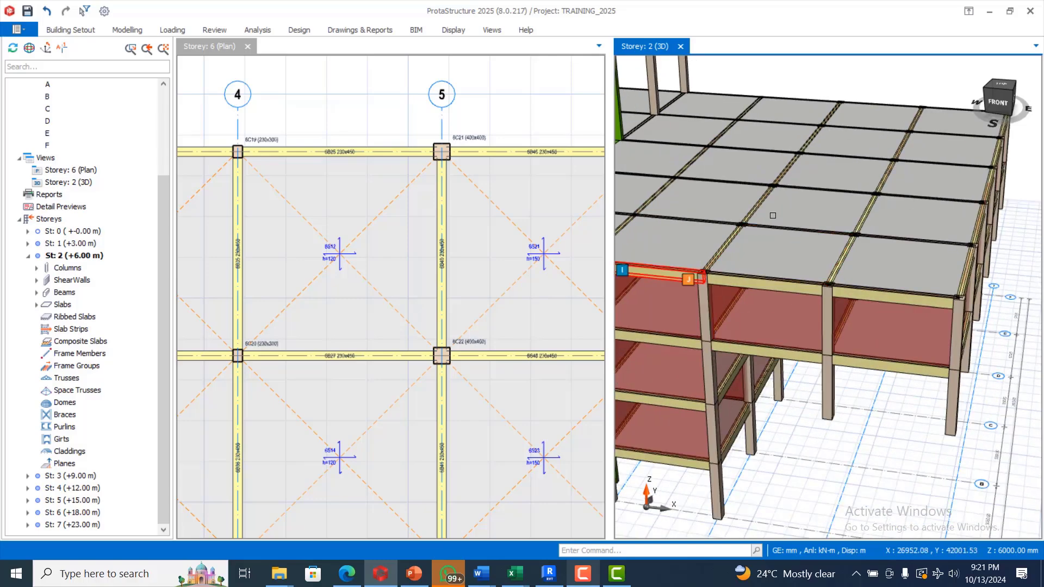
scroll(821, 185, "down", 1)
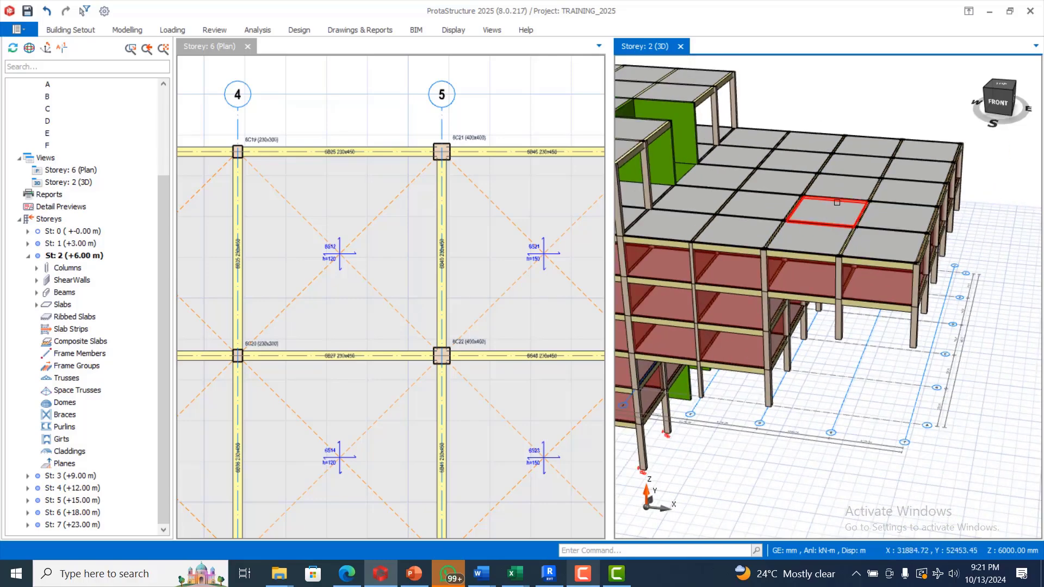
scroll(818, 222, "up", 1)
scroll(429, 112, "down", 3)
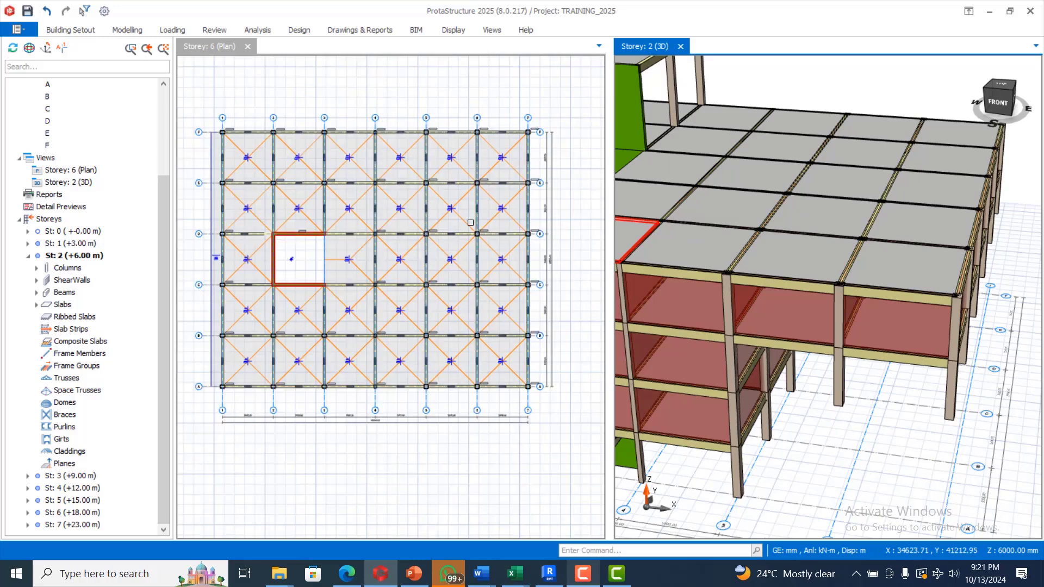
Make storey 7 the current storey in both the plan and the 3D view.
scroll(548, 287, "down", 1)
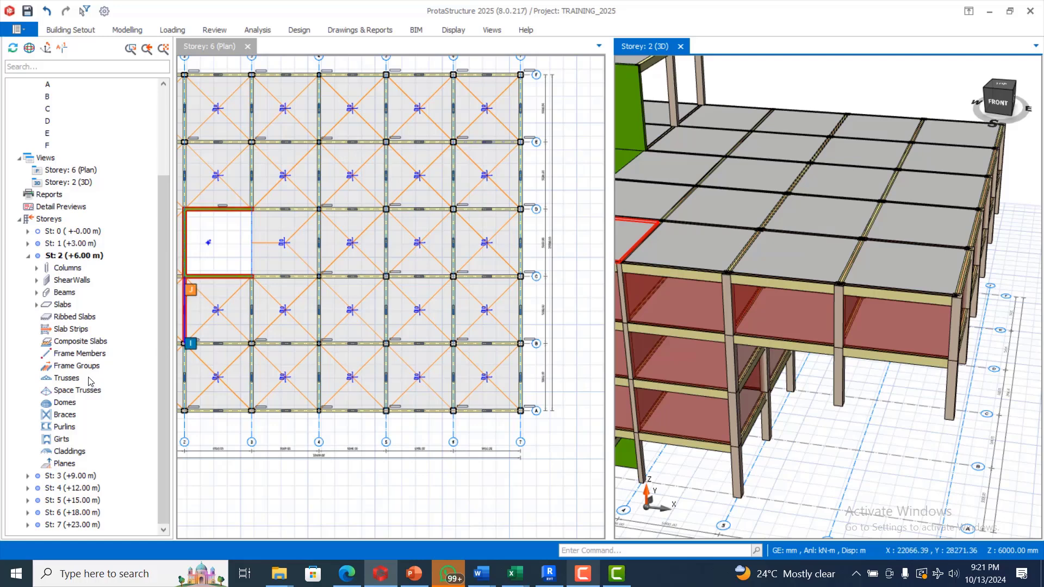
double_click(73, 524)
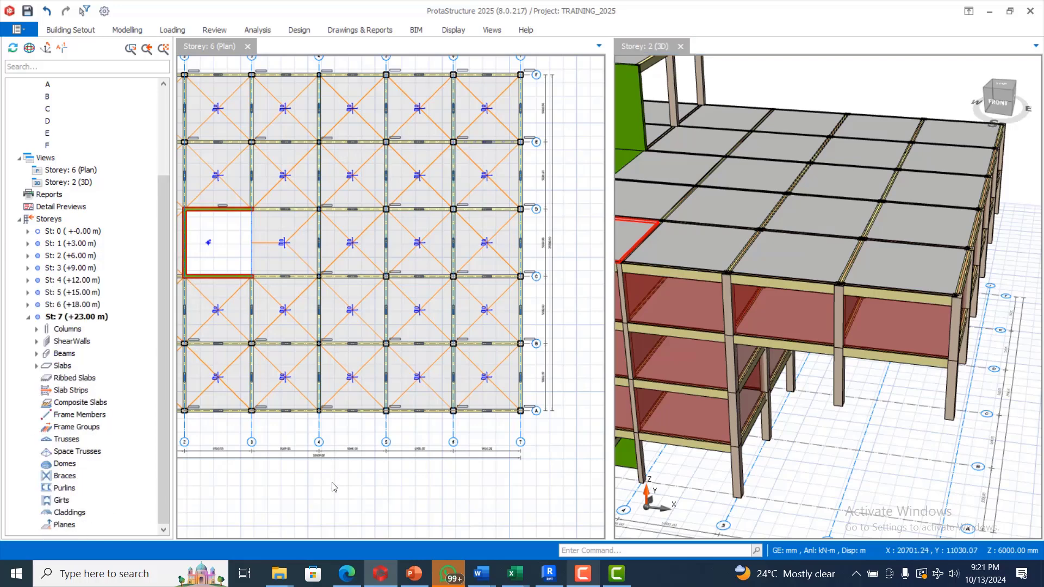
double_click(74, 304)
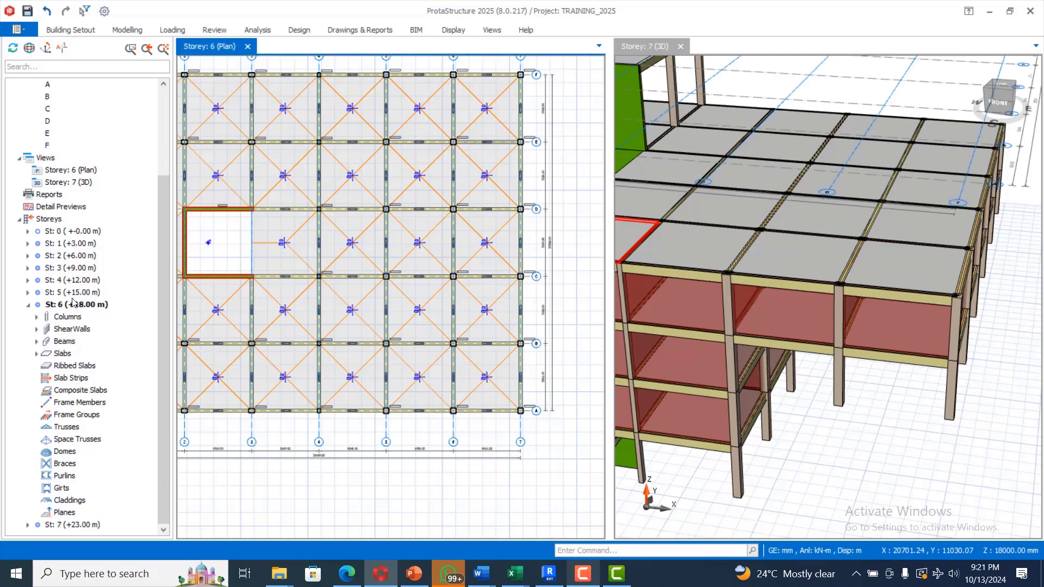
double_click(73, 527)
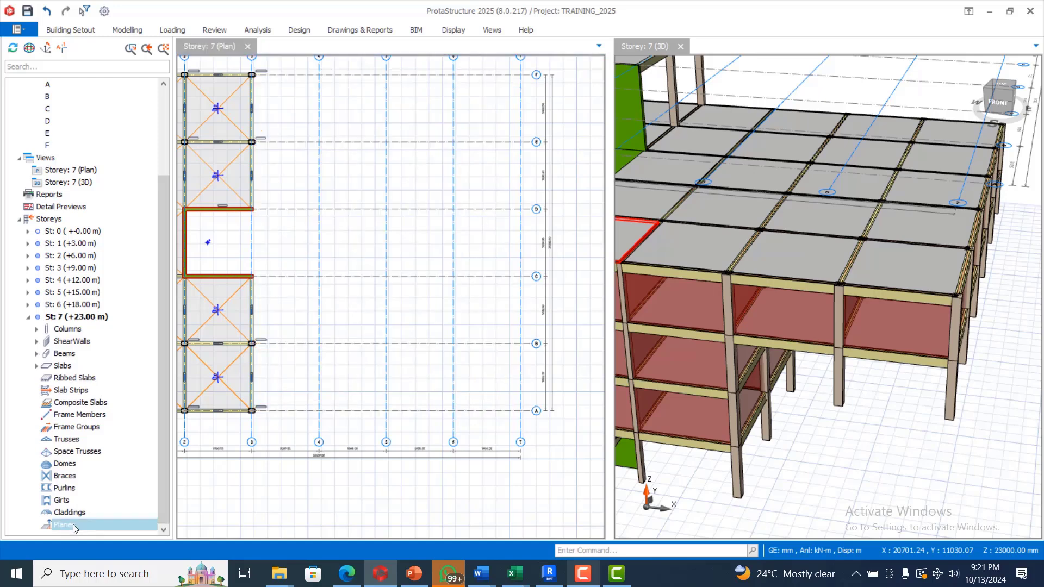
scroll(417, 264, "down", 3)
scroll(433, 228, "up", 1)
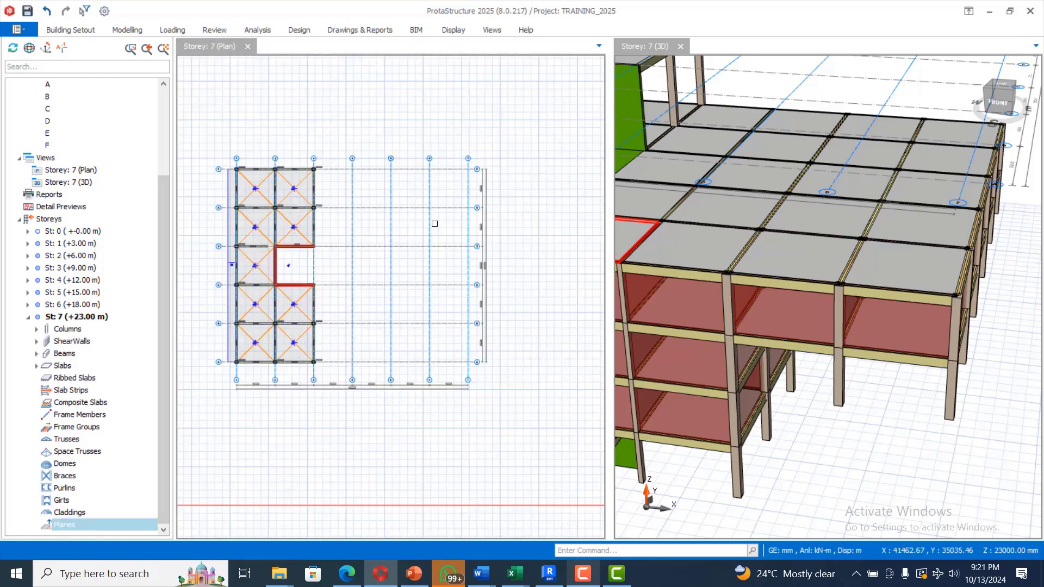
Insert six steel columns on storey 7 along axis 5, at its intersections with axes F to A.
scroll(815, 272, "down", 3)
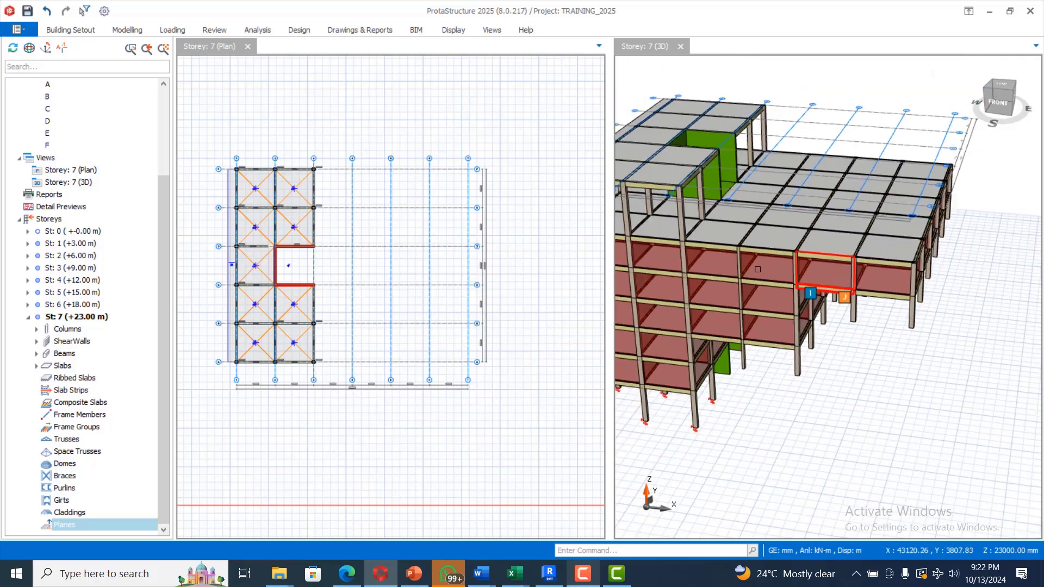
scroll(731, 255, "up", 1)
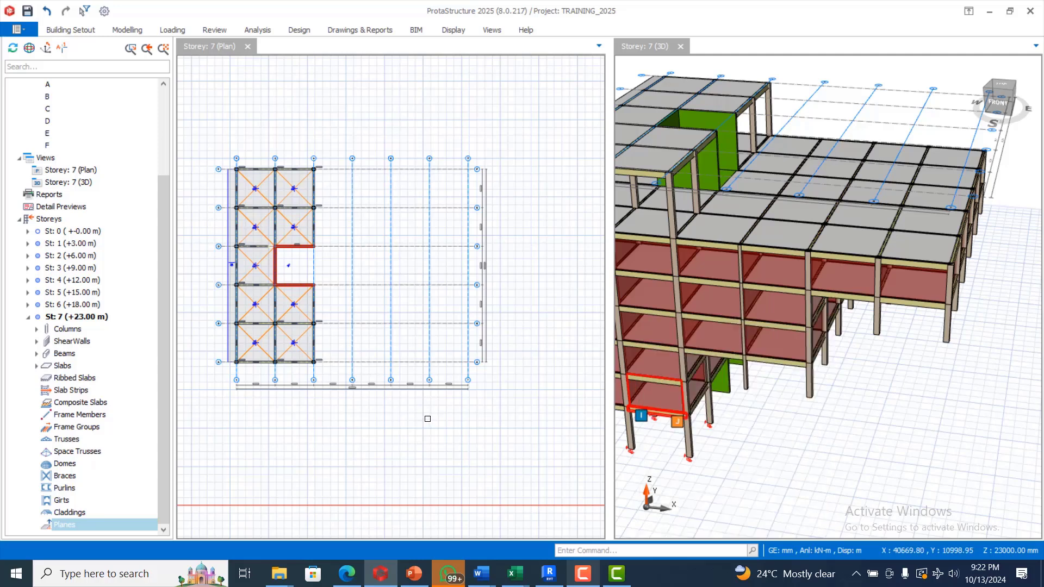
scroll(431, 331, "up", 2)
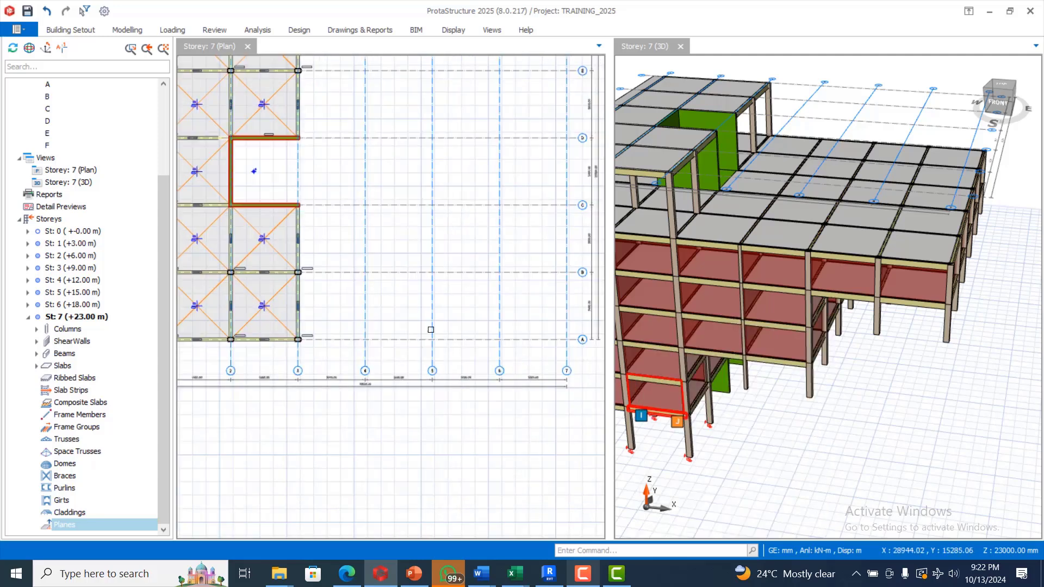
scroll(438, 333, "down", 1)
scroll(512, 268, "up", 1)
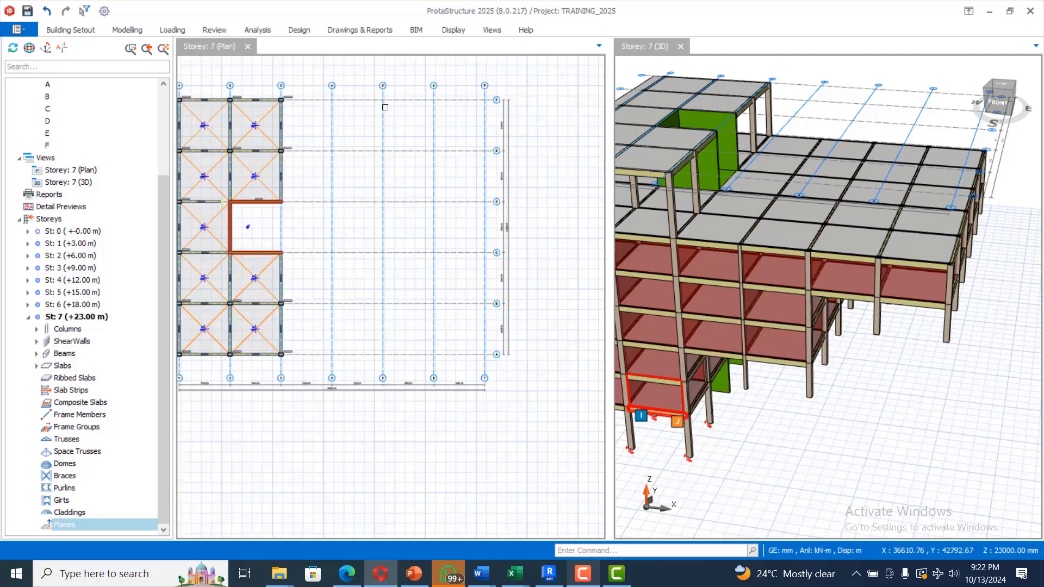
left_click(129, 32)
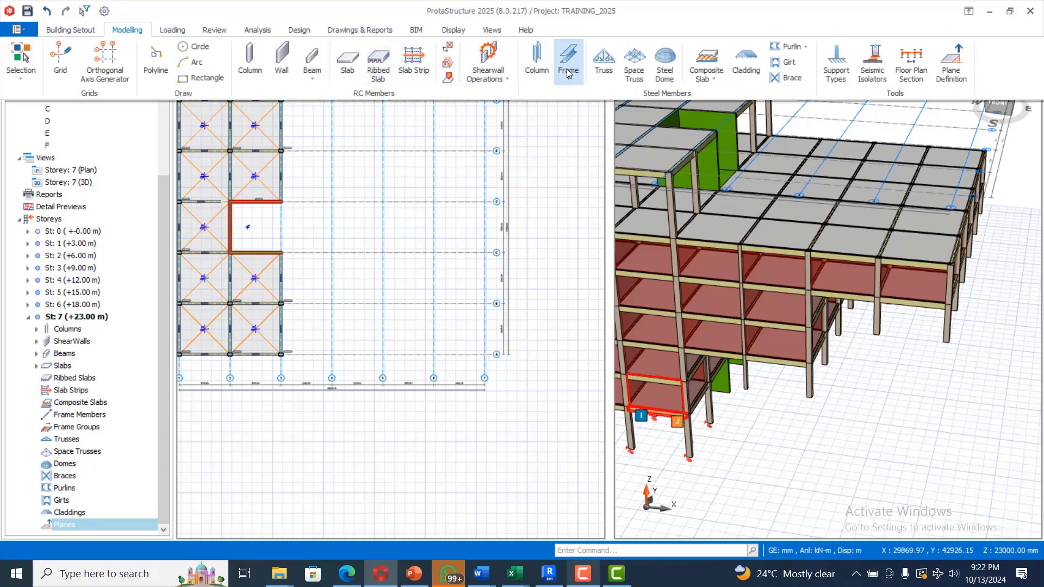
left_click(535, 61)
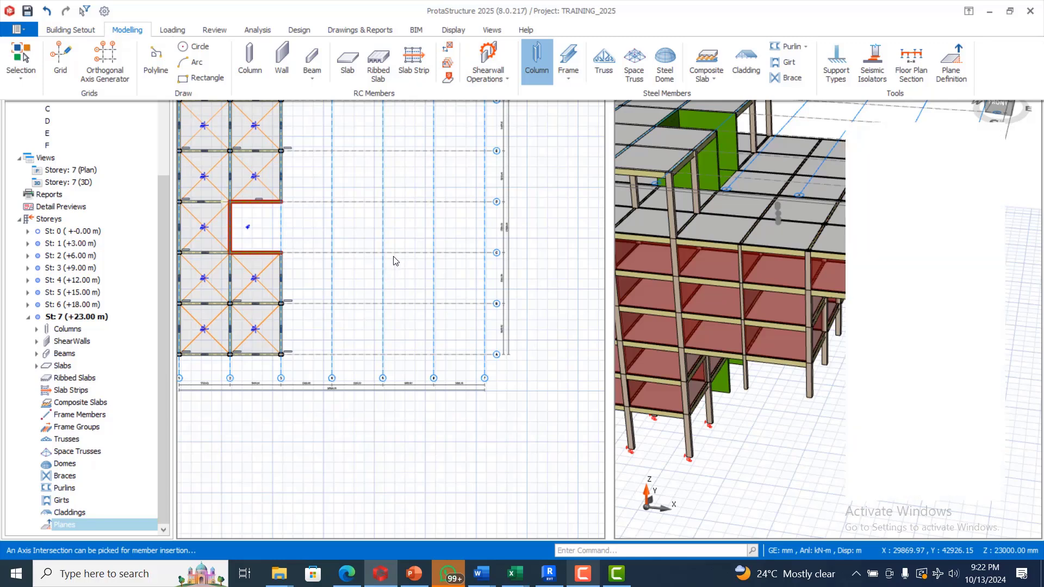
scroll(402, 294, "down", 3)
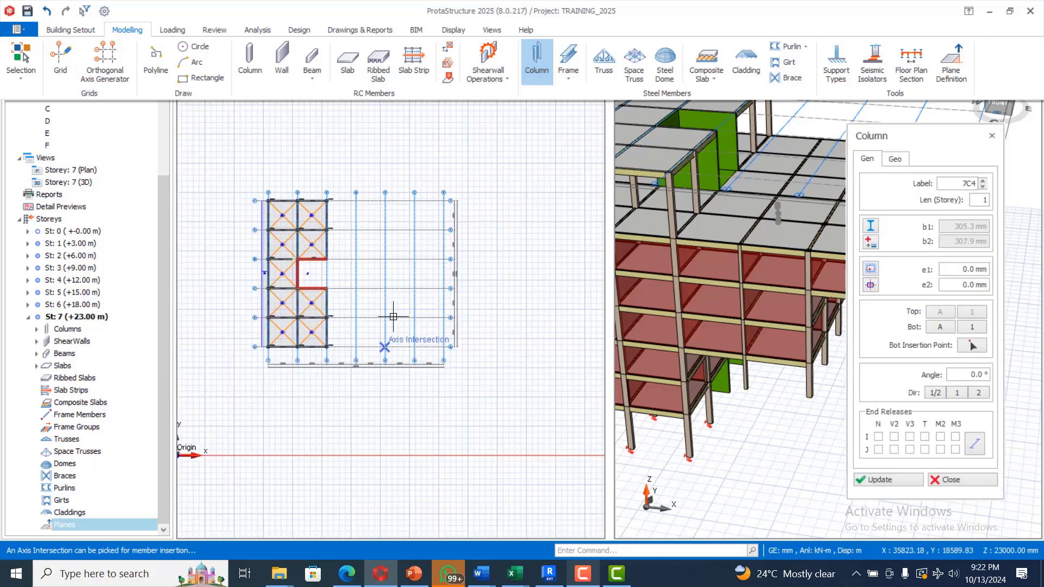
scroll(360, 150, "up", 2)
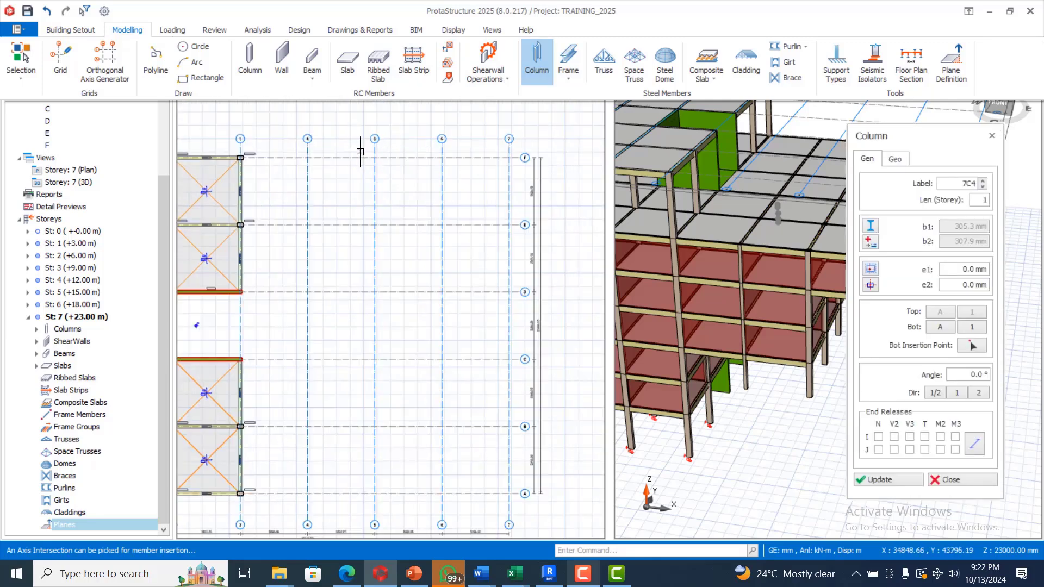
left_click_drag(360, 151, 393, 427)
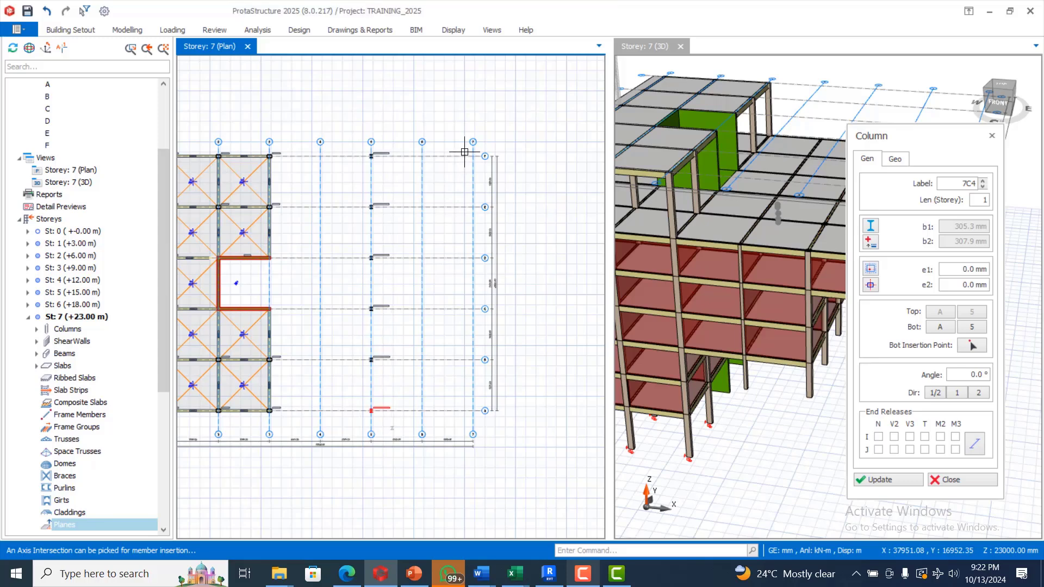
Insert six more steel columns on storey 7 along axis 7, at its intersections with axes F to A.
left_click(473, 165)
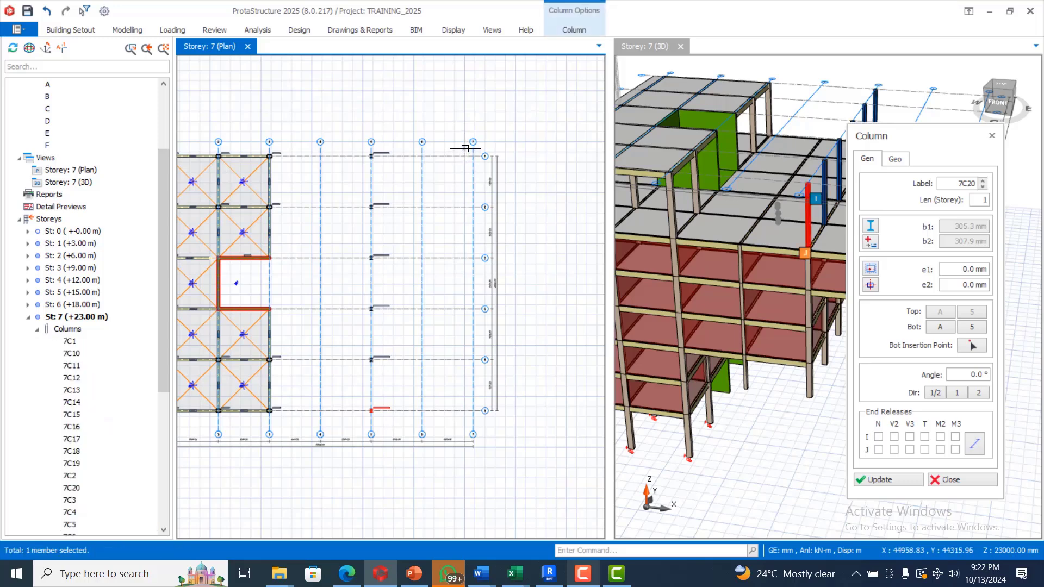
left_click_drag(481, 340, 482, 423)
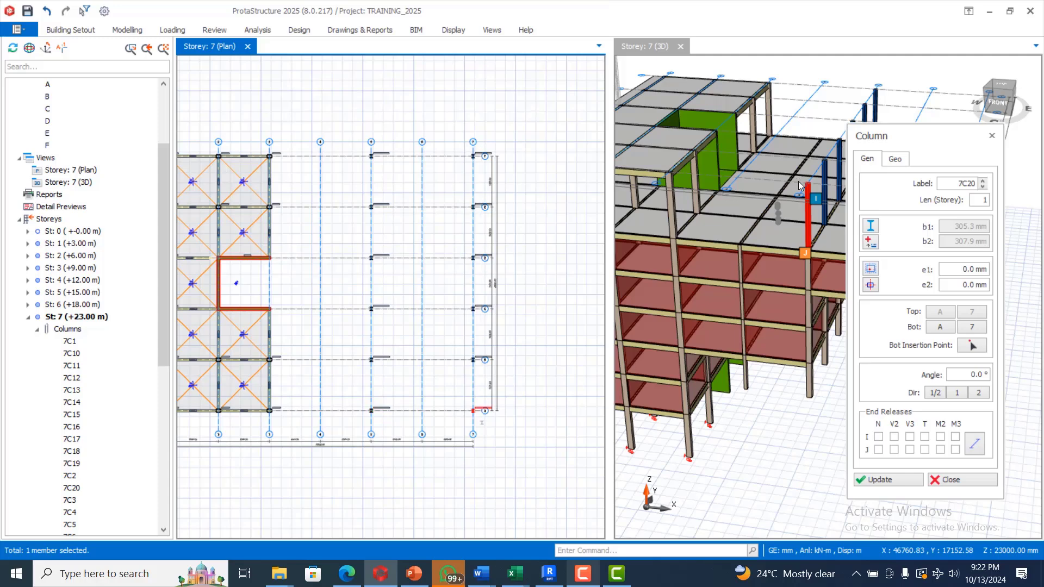
scroll(727, 148, "down", 5)
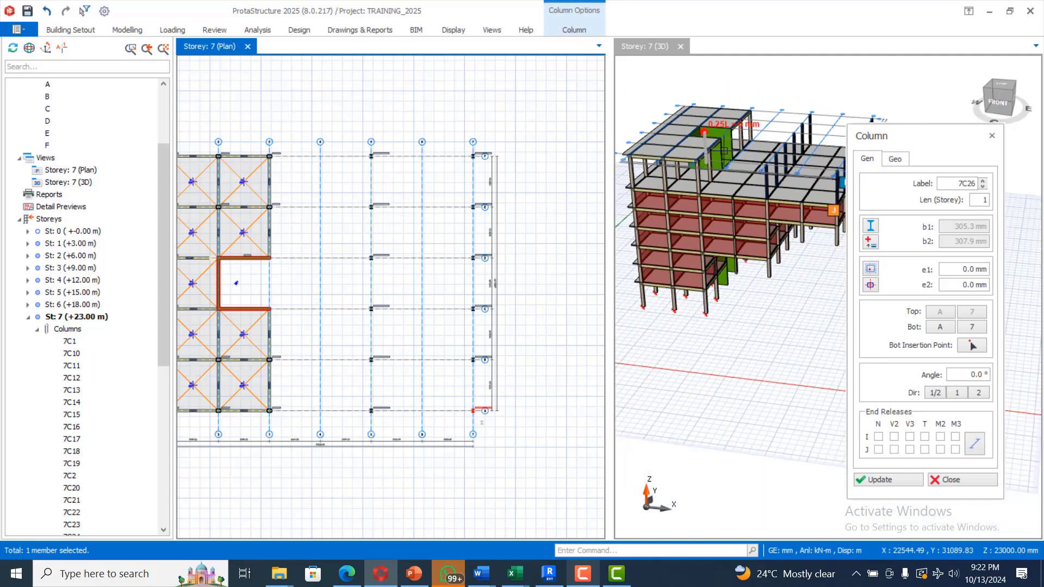
Inspect the steel columns on storey 7 in the 3D view and leave the column command.
scroll(828, 147, "up", 3)
scroll(828, 147, "down", 2)
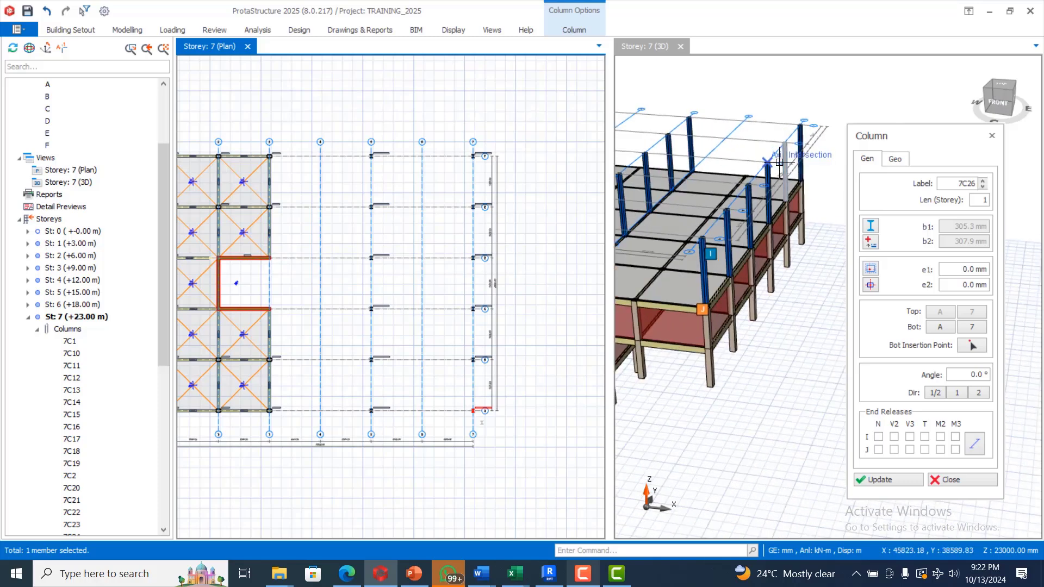
scroll(783, 158, "down", 3)
scroll(780, 158, "up", 5)
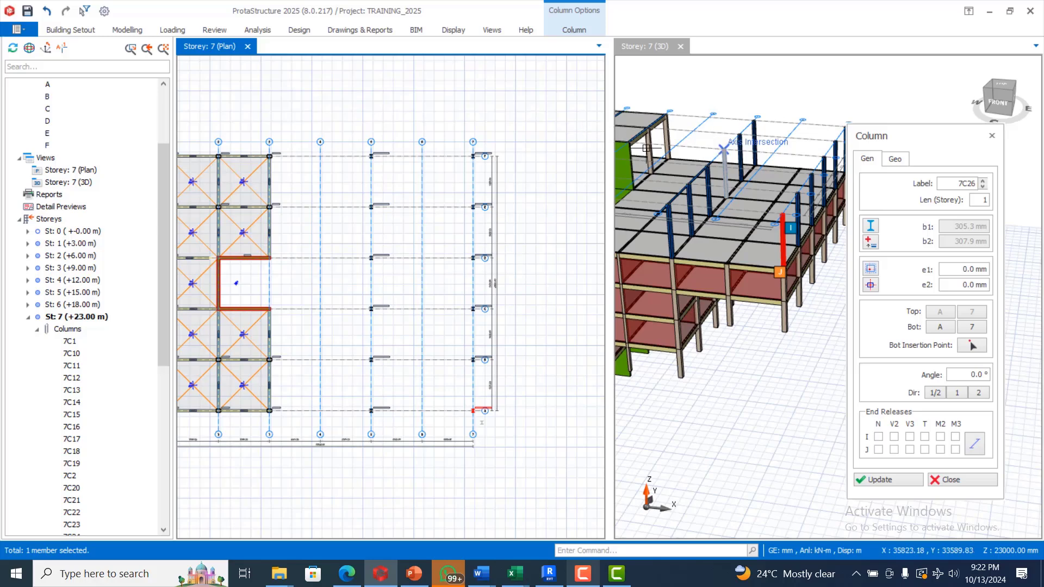
left_click(692, 145)
key("Escape")
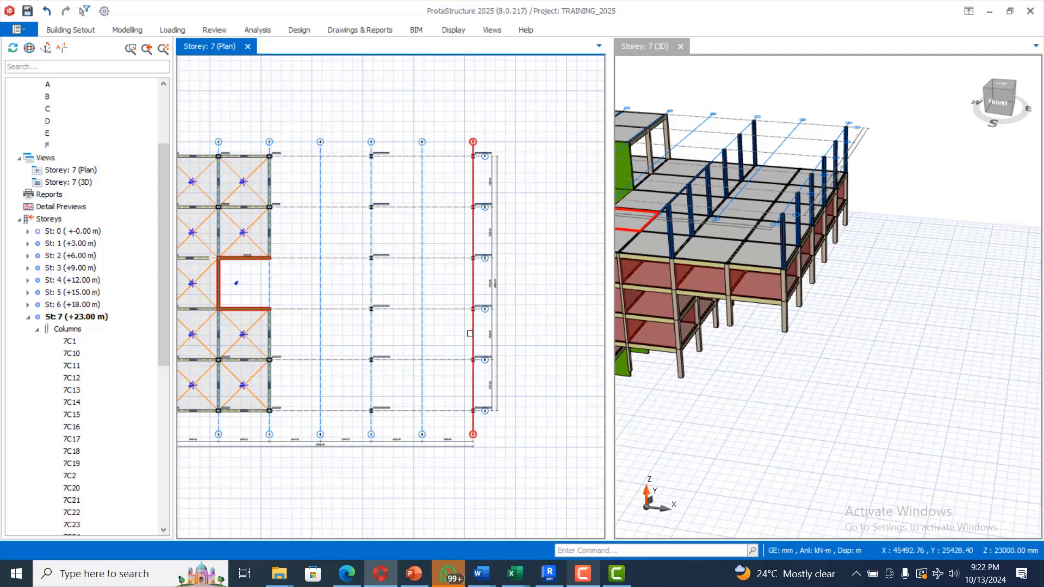
Insert UKB305X165X40 steel beams through all columns on the outermost right-hand vertical grid line of the storey 7 plan, splitting them at the supporting spans.
left_click(128, 31)
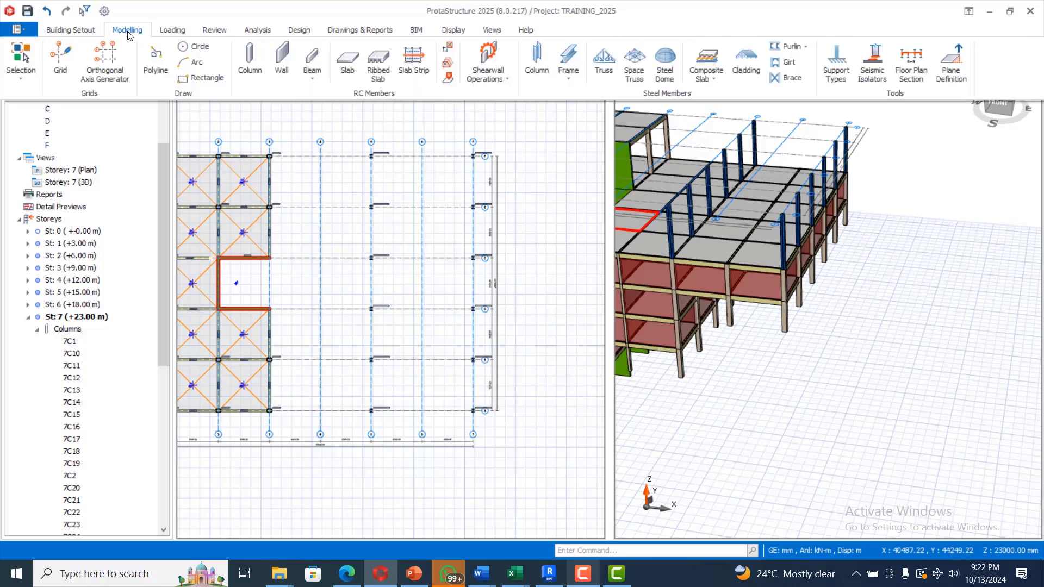
left_click(569, 80)
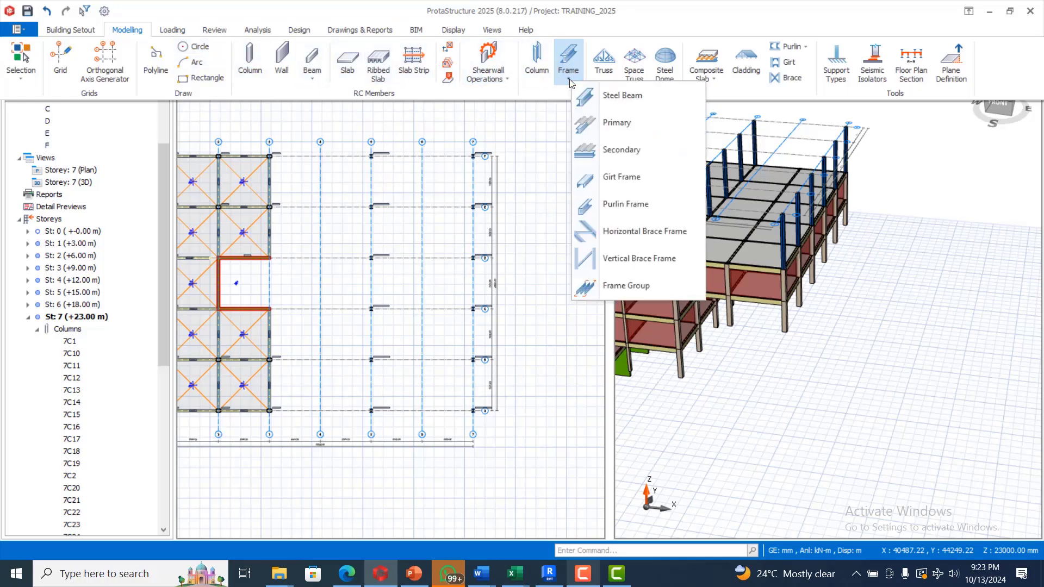
left_click(615, 98)
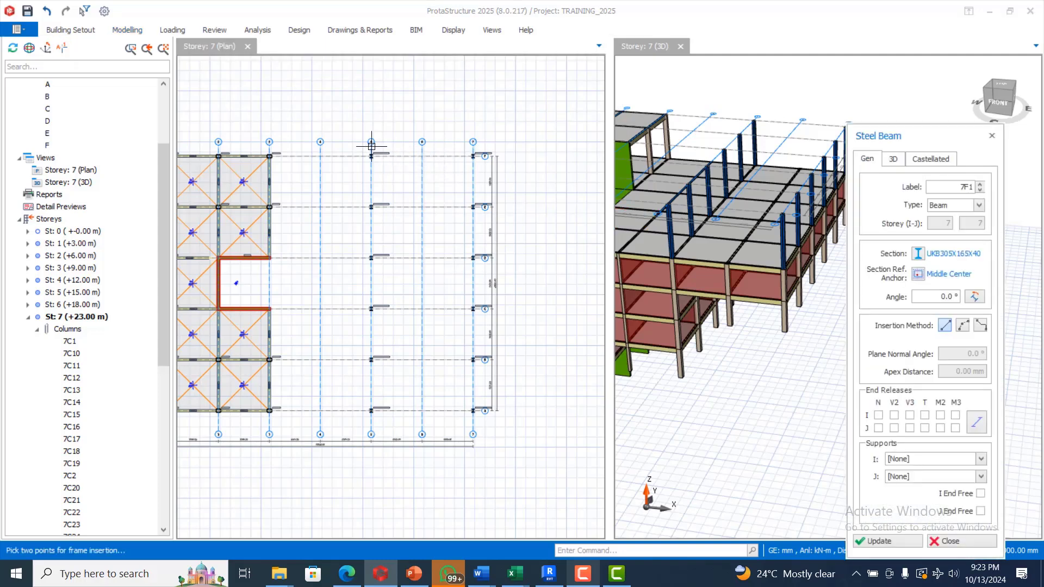
left_click(471, 156)
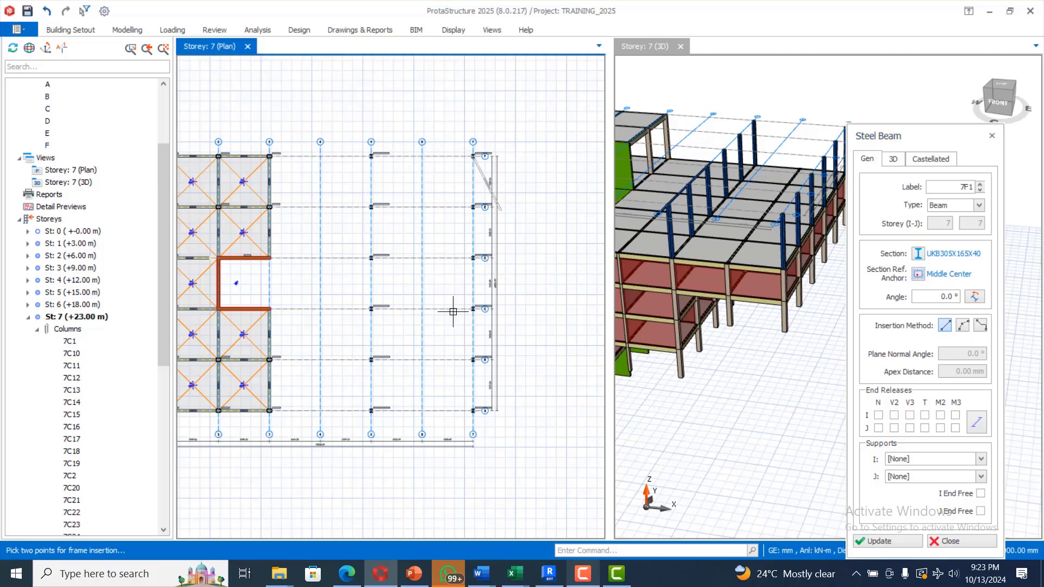
left_click(472, 411)
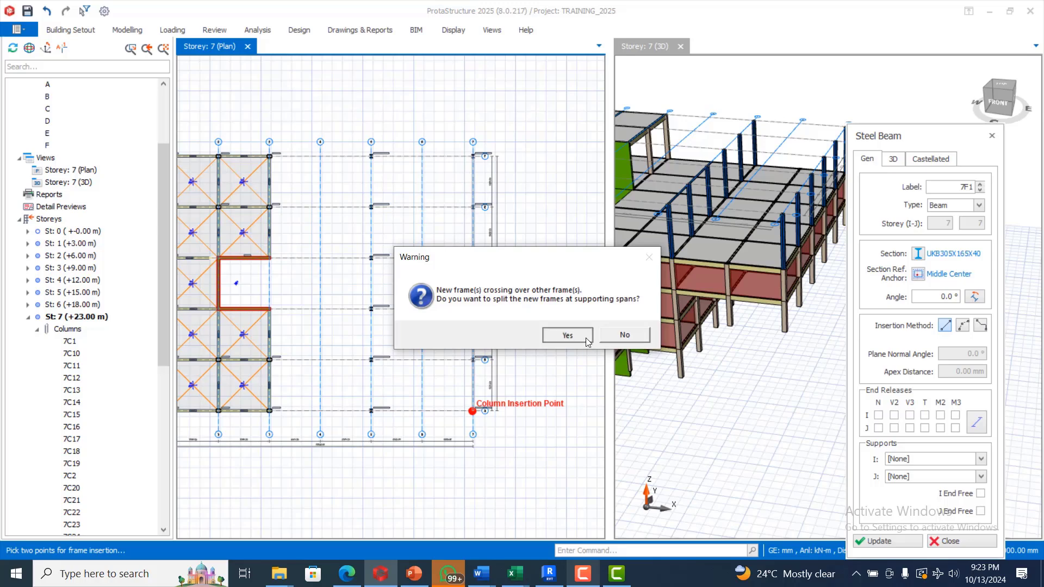
left_click(566, 337)
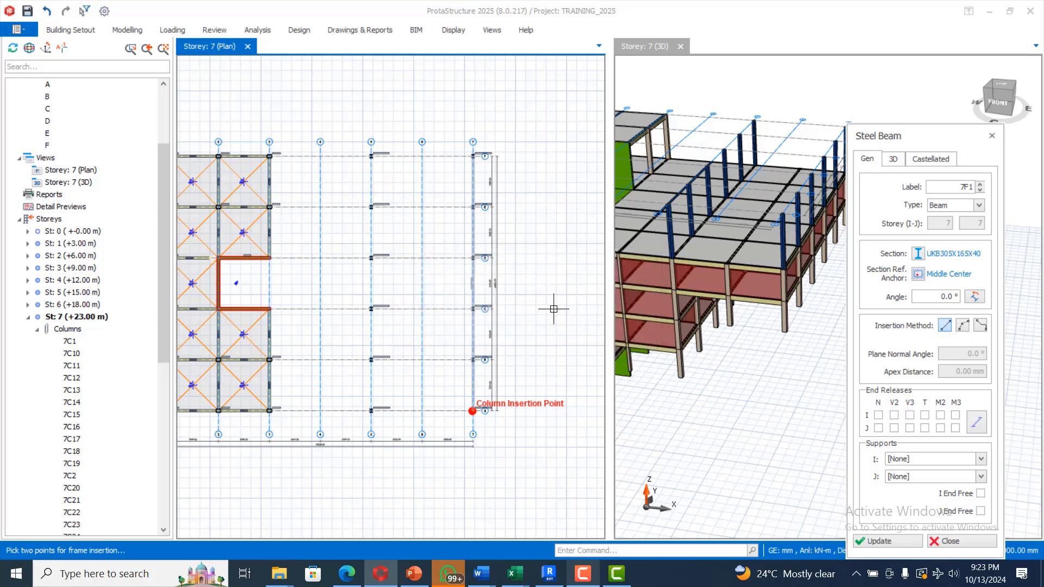
Insert UKB305X165X40 steel beams through the inner line of steel columns, splitting them at the supporting spans, and finish beam insertion.
left_click(371, 156)
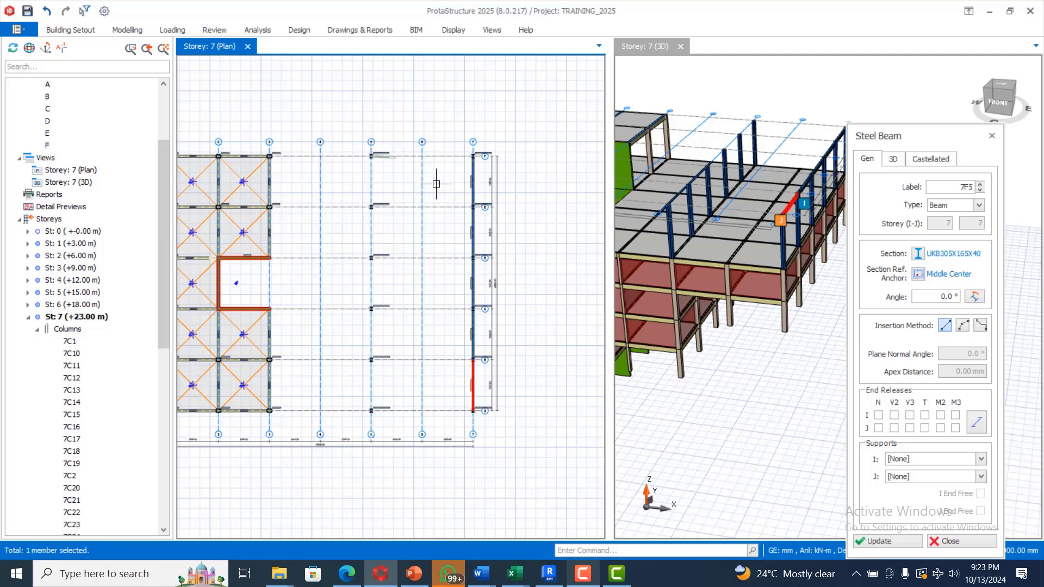
left_click(372, 411)
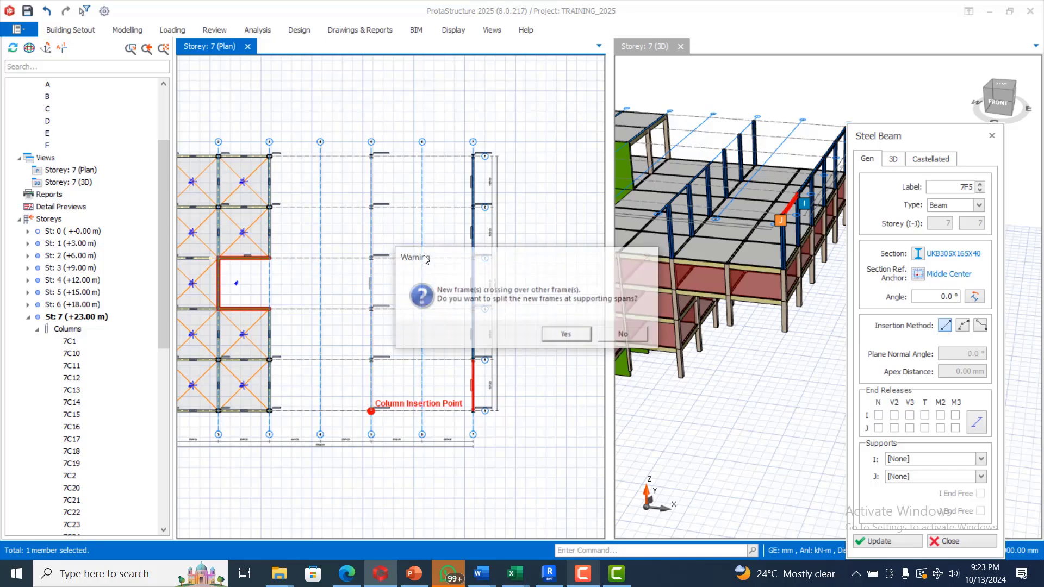
left_click(559, 336)
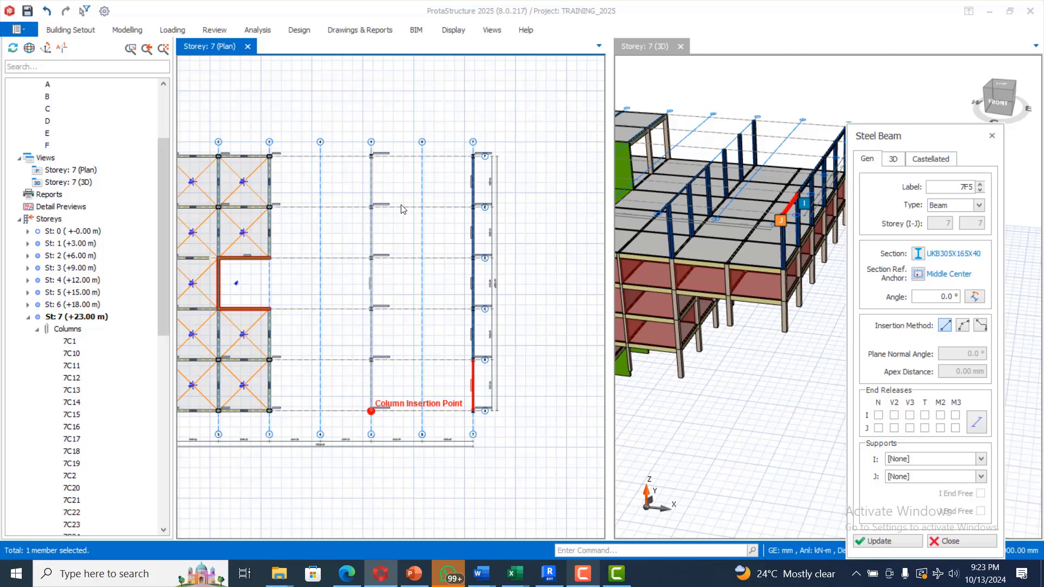
left_click(391, 172)
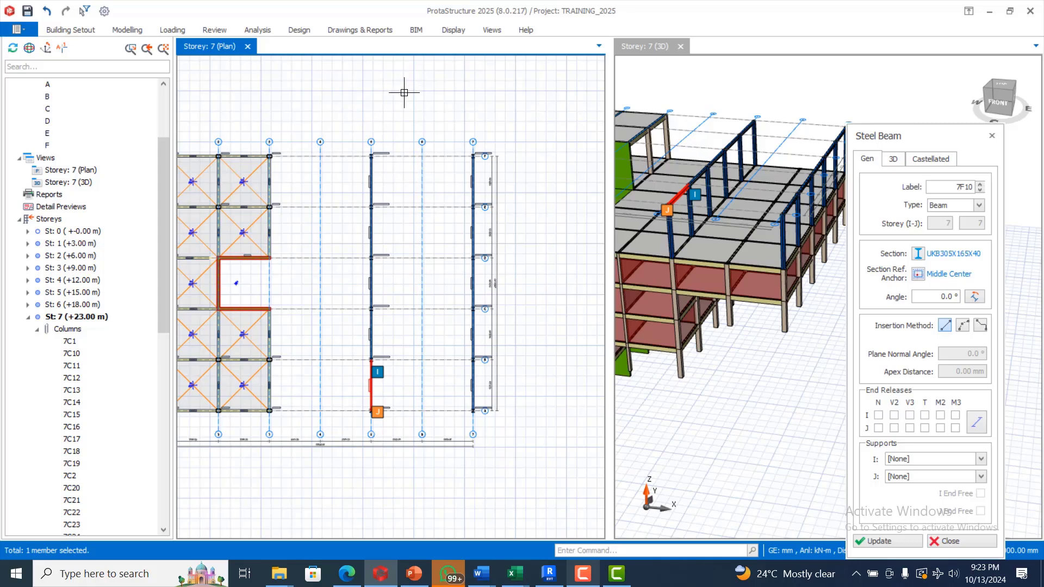
key("Escape")
Start a space truss over the bay between the two steel beam lines, picking its diagonal corners from the inner line's top column.
left_click(130, 30)
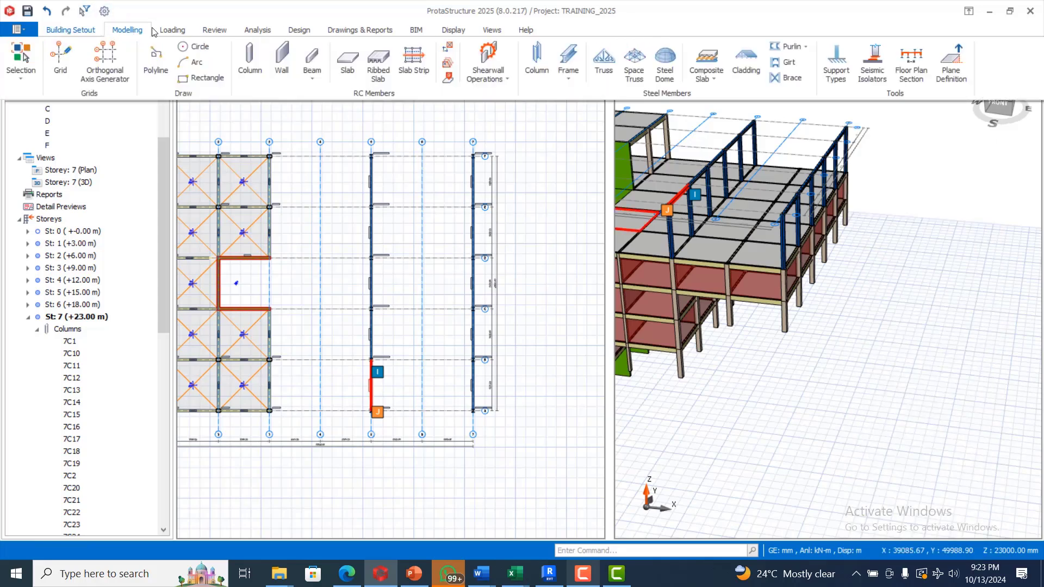
left_click(637, 68)
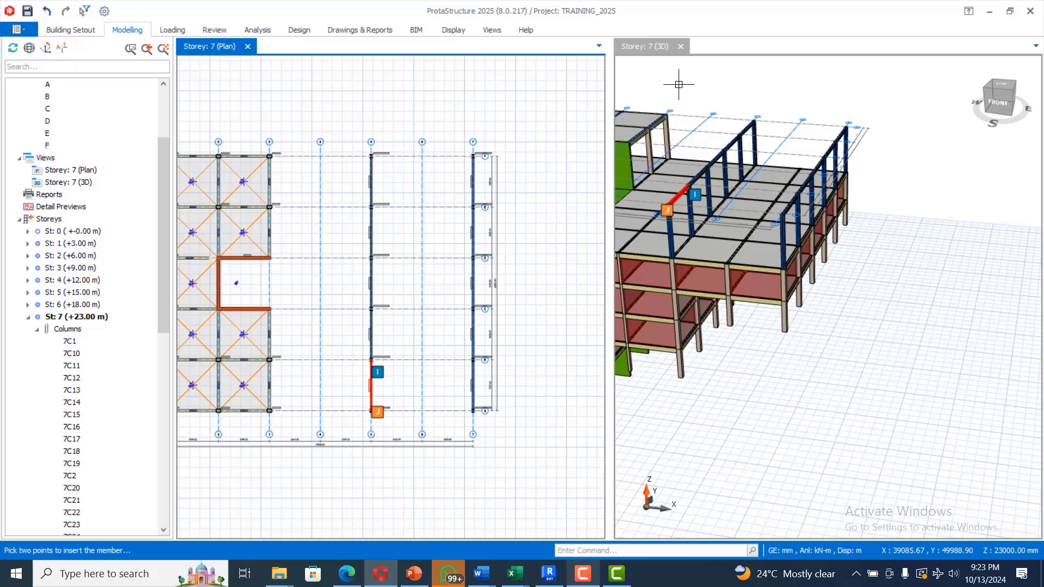
left_click(371, 157)
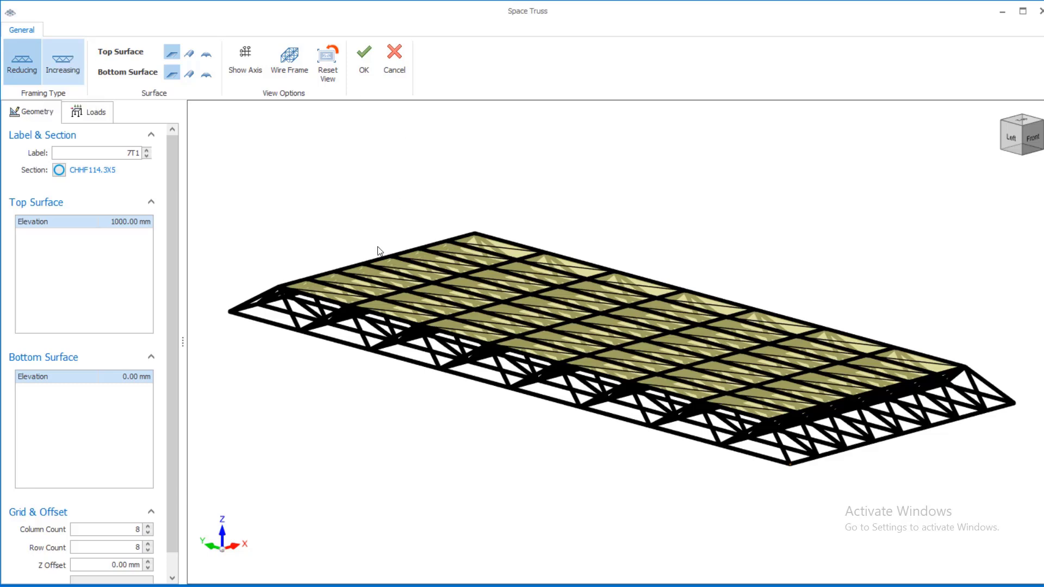
Set the space truss framing type to Increasing and accept CHHF114.3X5 as the member section.
scroll(427, 264, "down", 4)
scroll(570, 286, "up", 3)
scroll(704, 219, "up", 5)
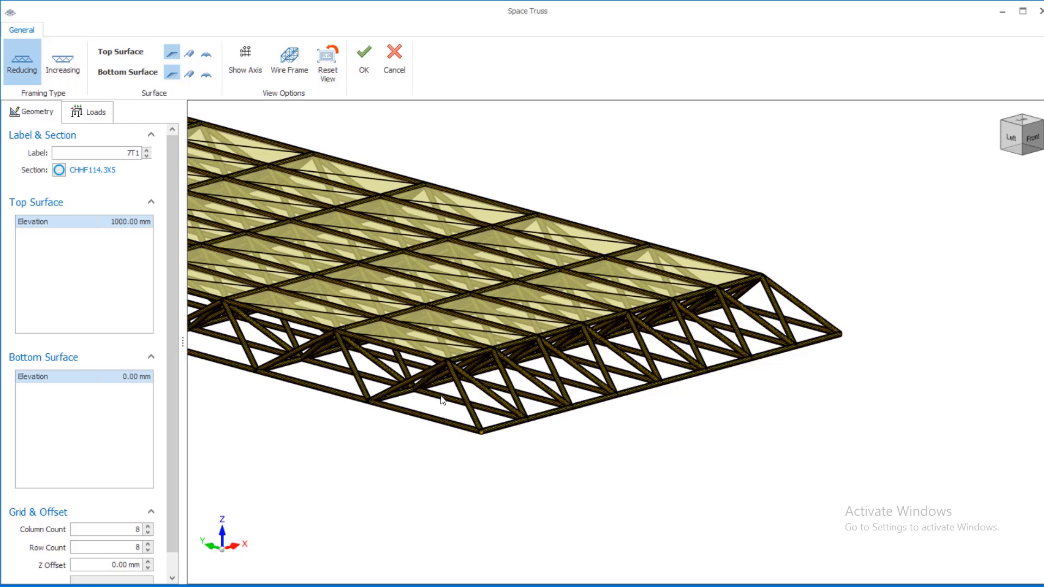
scroll(440, 398, "up", 2)
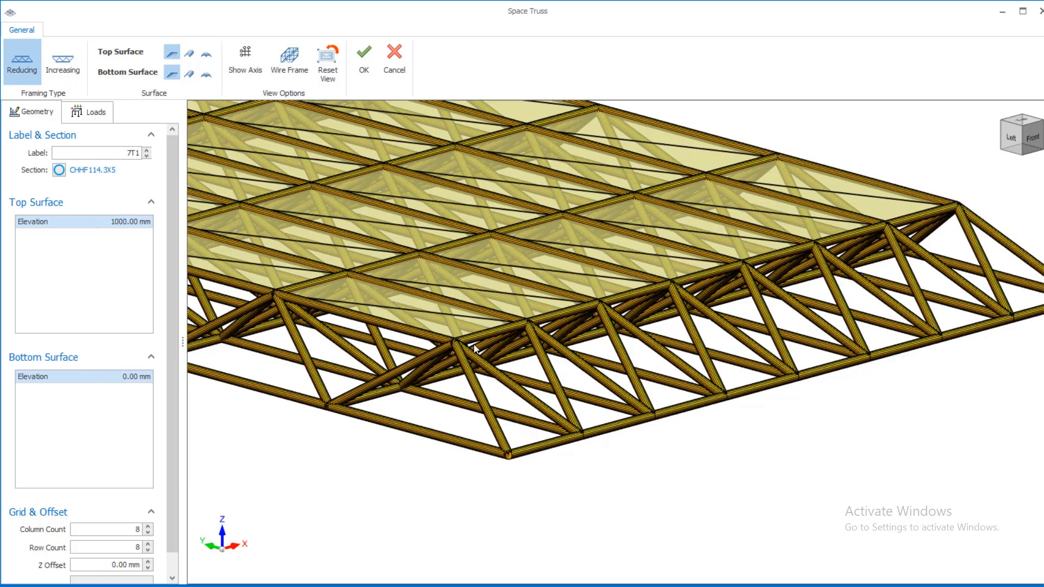
scroll(553, 368, "down", 3)
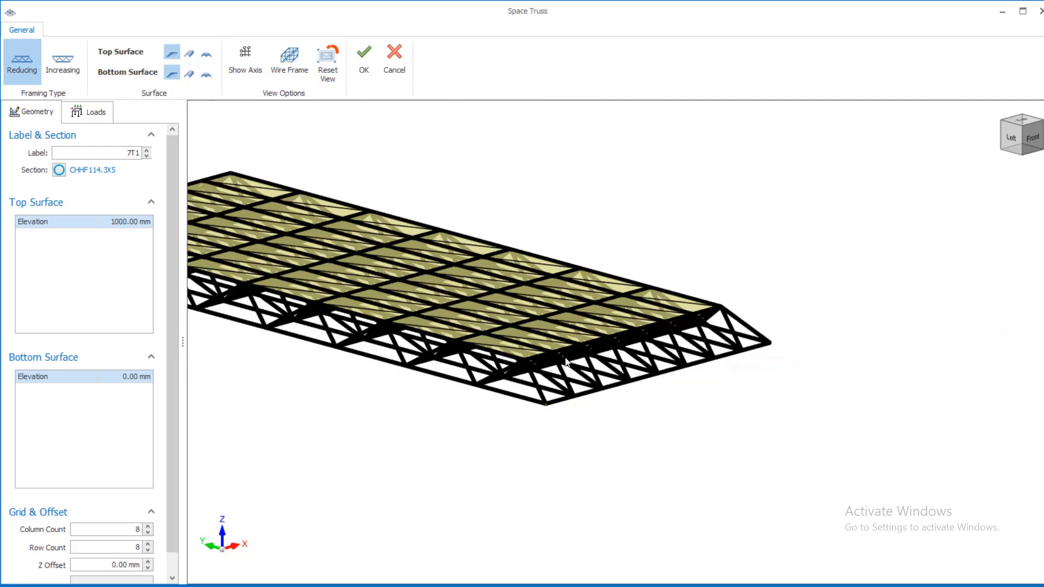
scroll(547, 355, "up", 3)
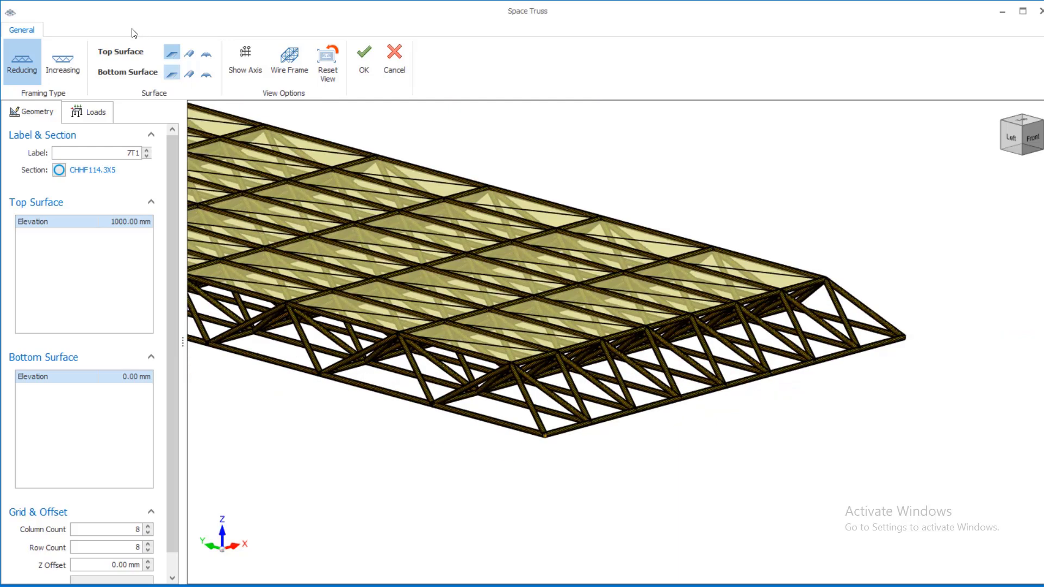
left_click(59, 60)
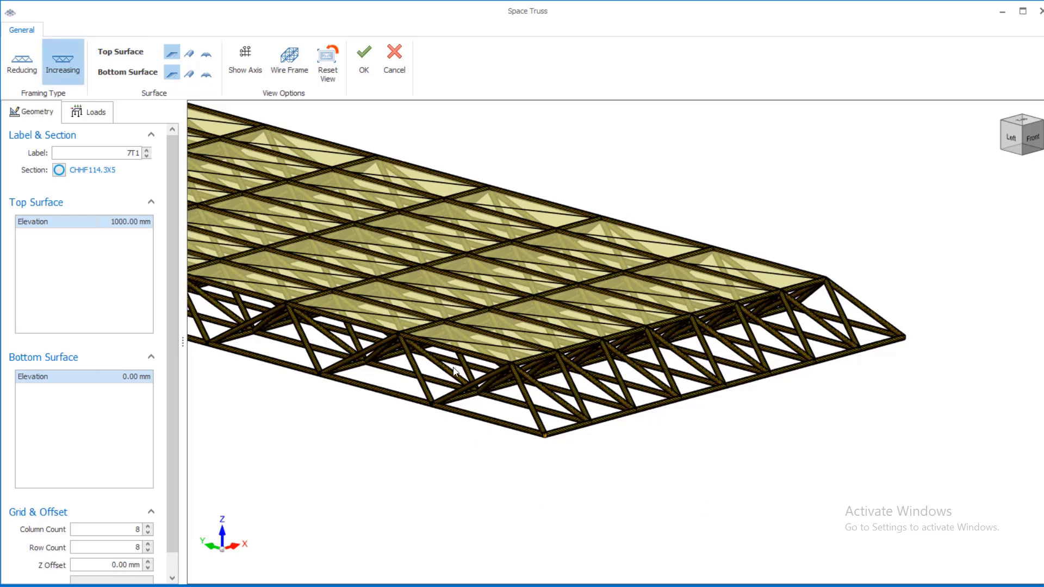
scroll(577, 388, "down", 5)
scroll(599, 364, "up", 6)
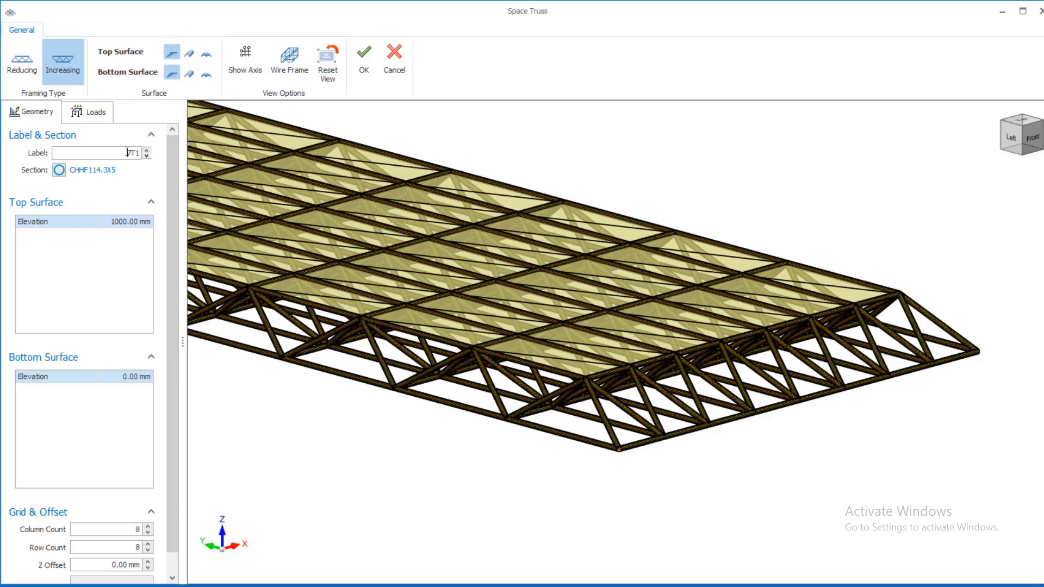
left_click(59, 170)
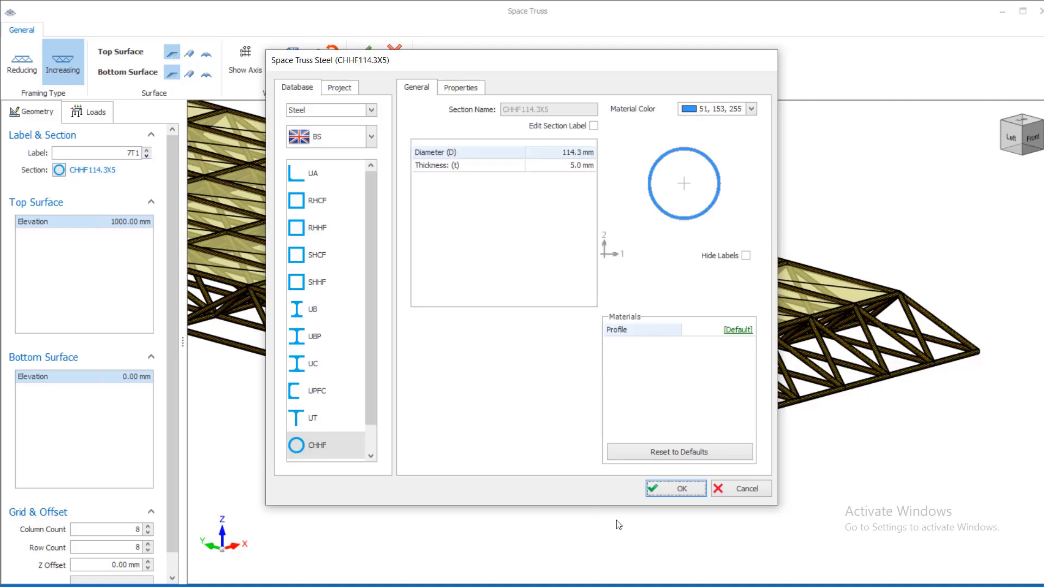
left_click(681, 489)
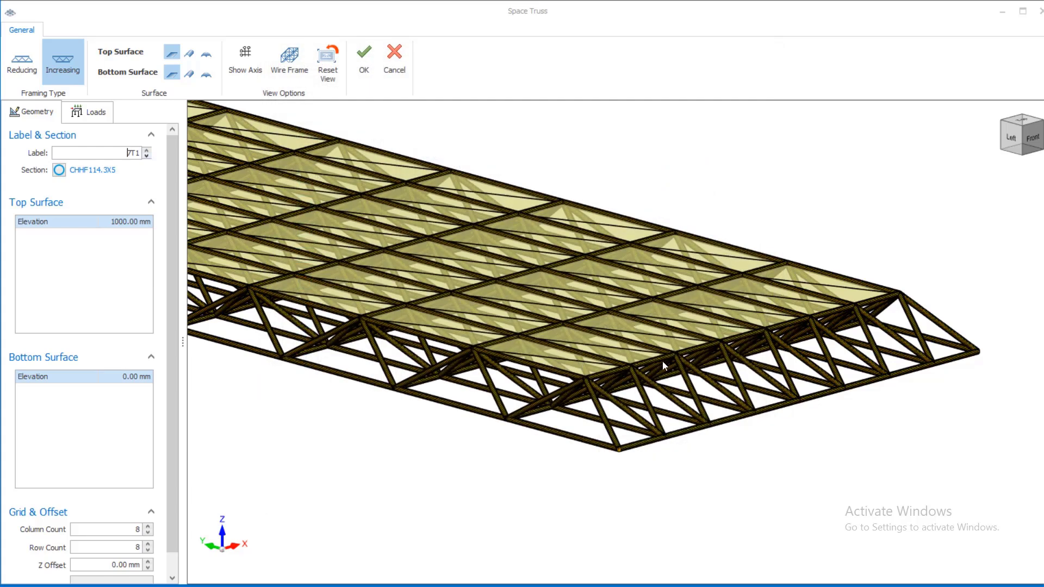
Assign the space truss self weight from the 3 Ribs EPS Roof Panel 40mm preset.
left_click(77, 114)
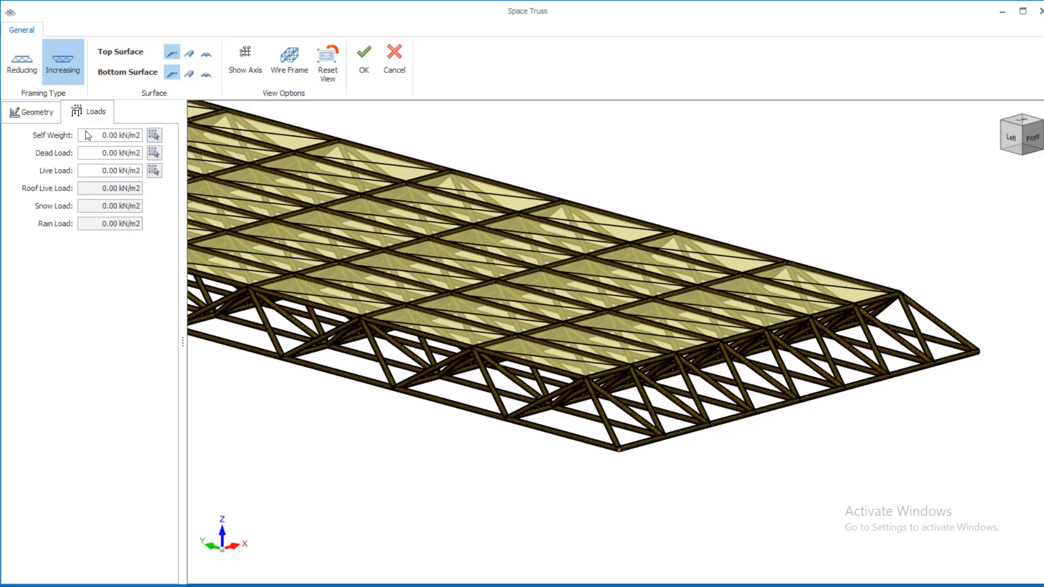
left_click(156, 138)
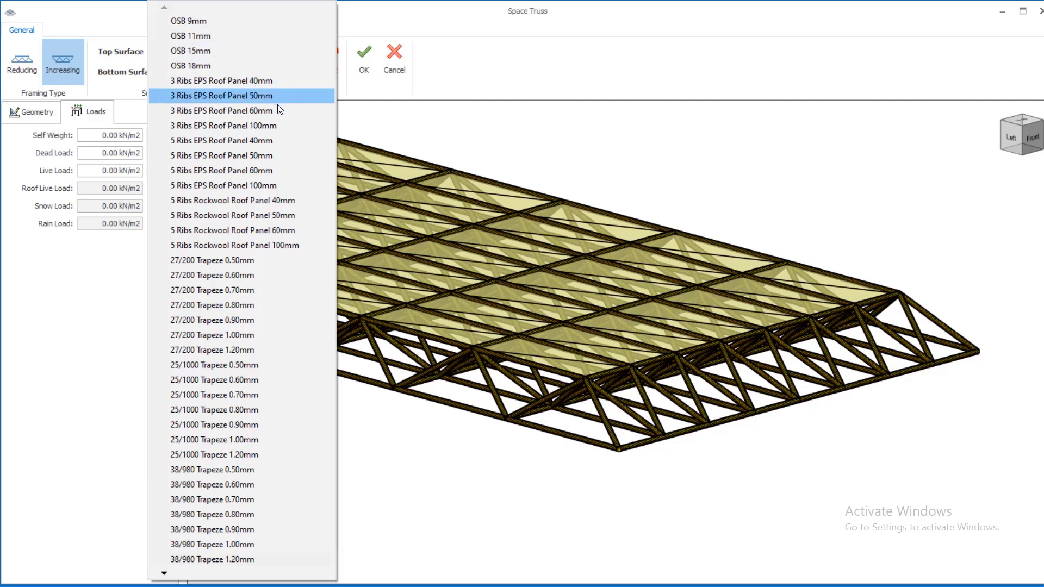
left_click(278, 86)
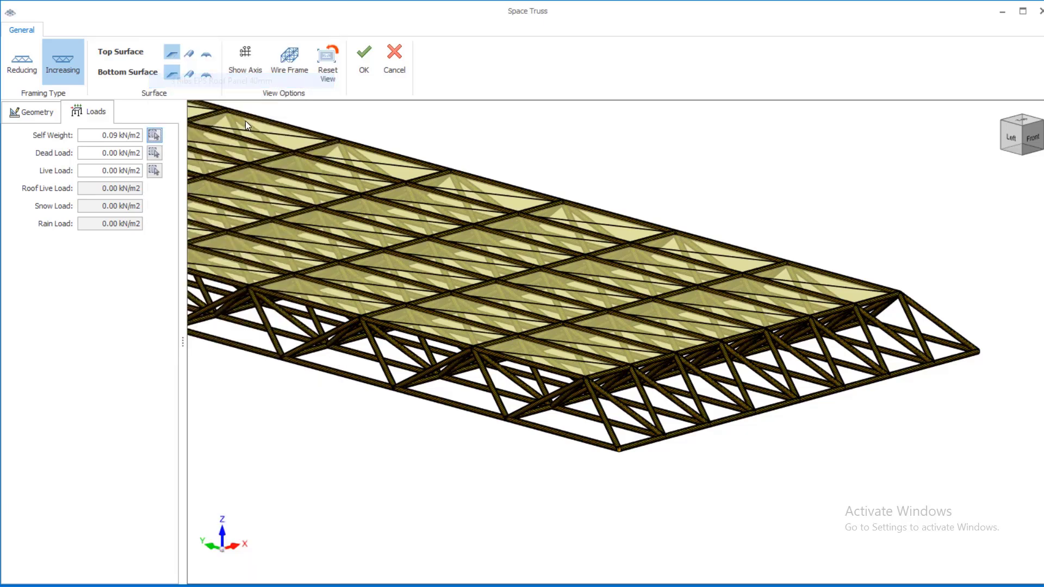
Assign the Flat Roof dead load of 2.38 kN/m2 and the Bedrooms And Dormitories live load of 1.50 kN/m2 to the truss.
left_click(153, 154)
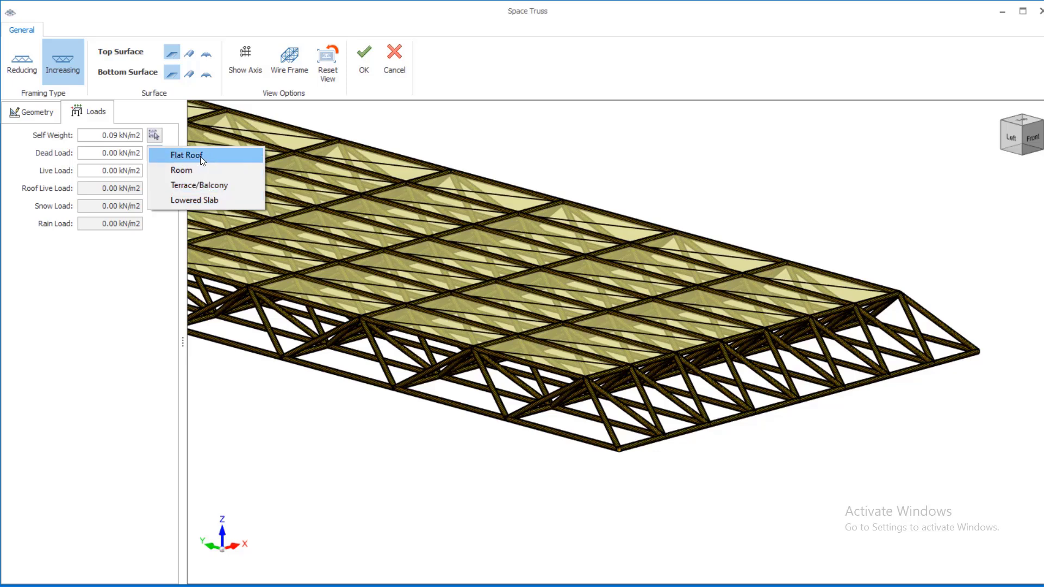
left_click(171, 164)
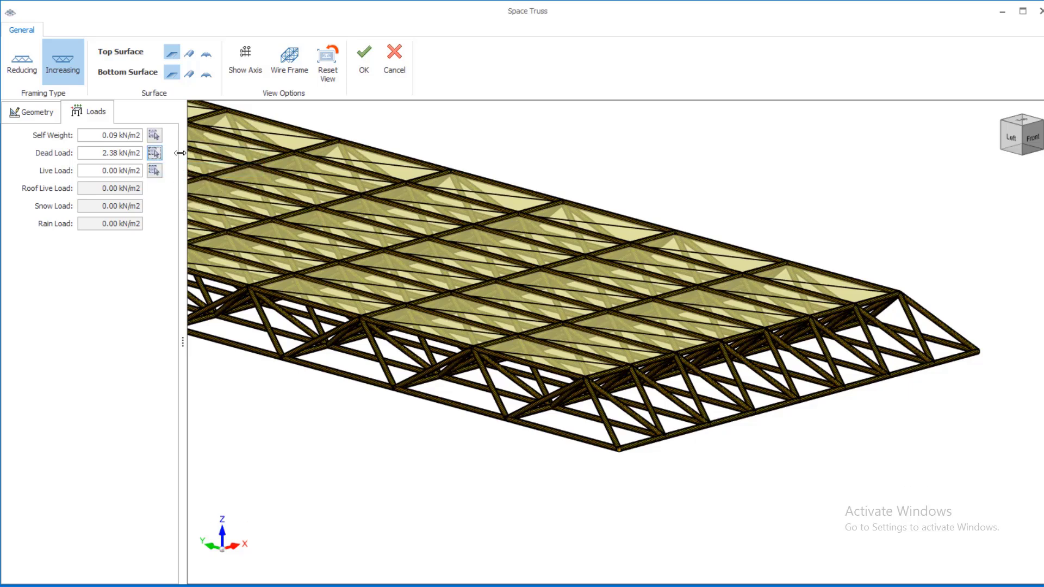
left_click(154, 171)
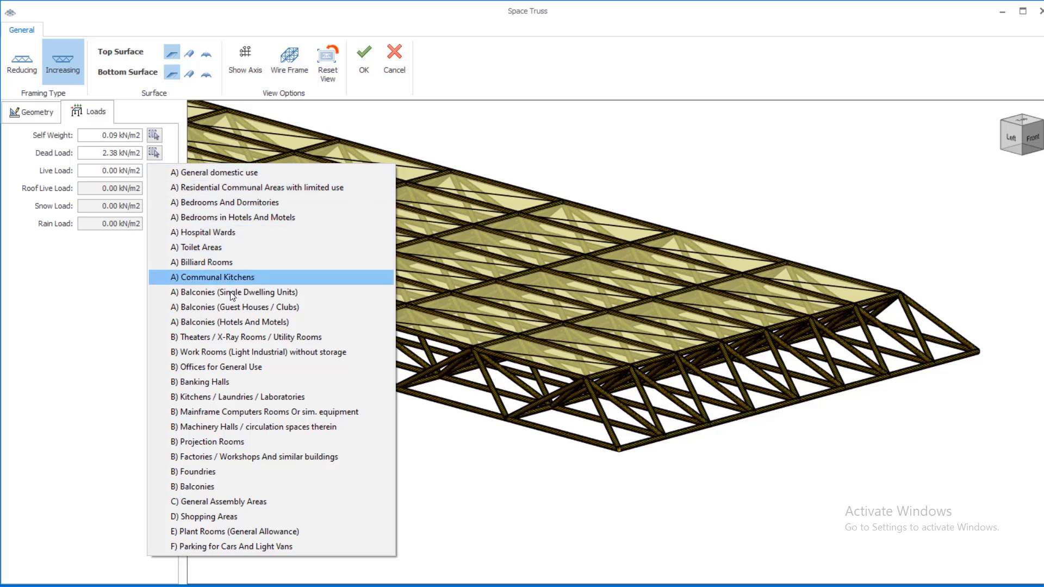
left_click(253, 207)
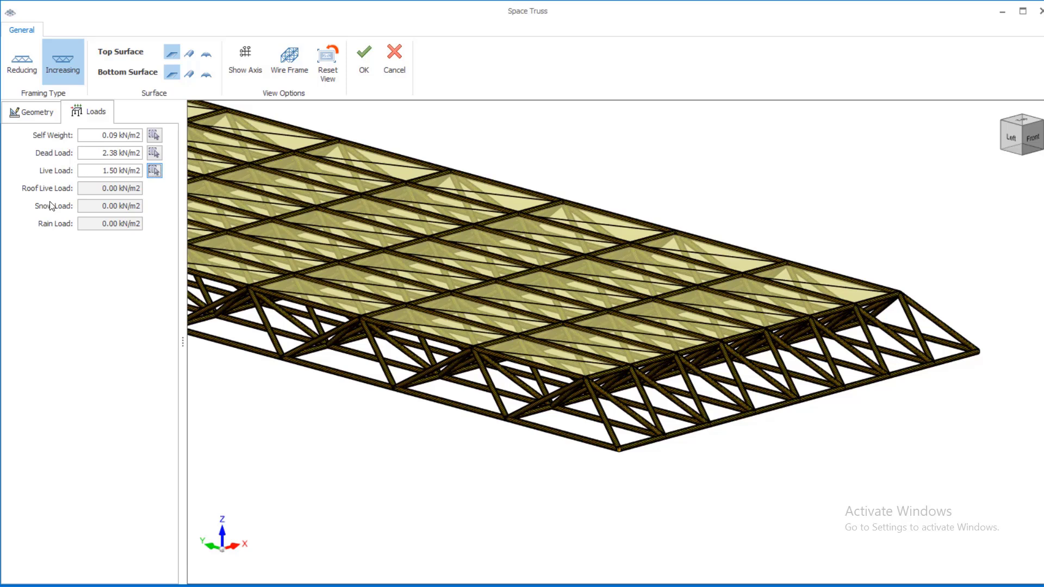
Change the truss's bottom surface to the curved type with start and end radii, and its top surface to Spherical.
left_click(44, 115)
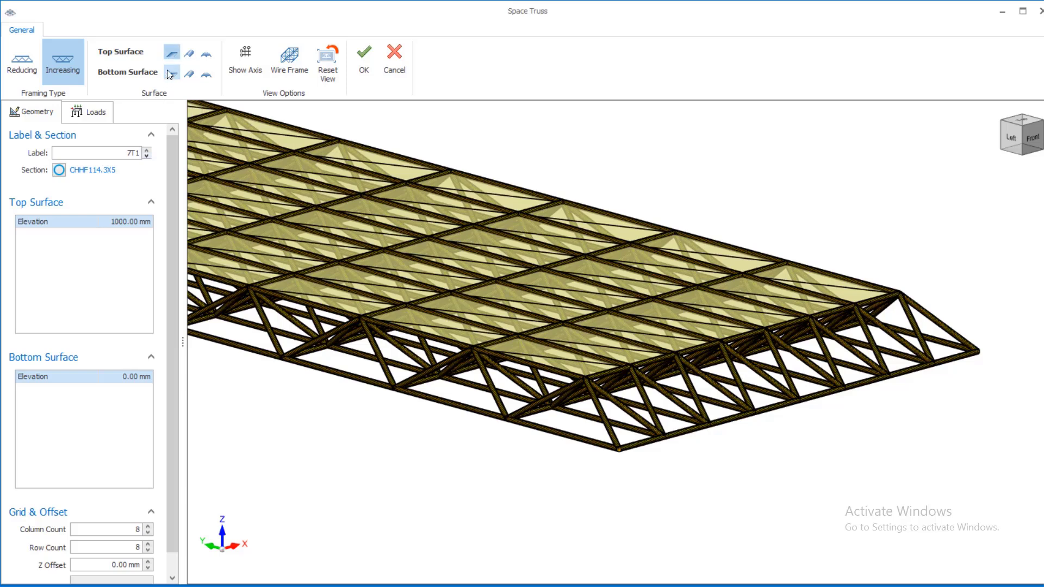
left_click(189, 54)
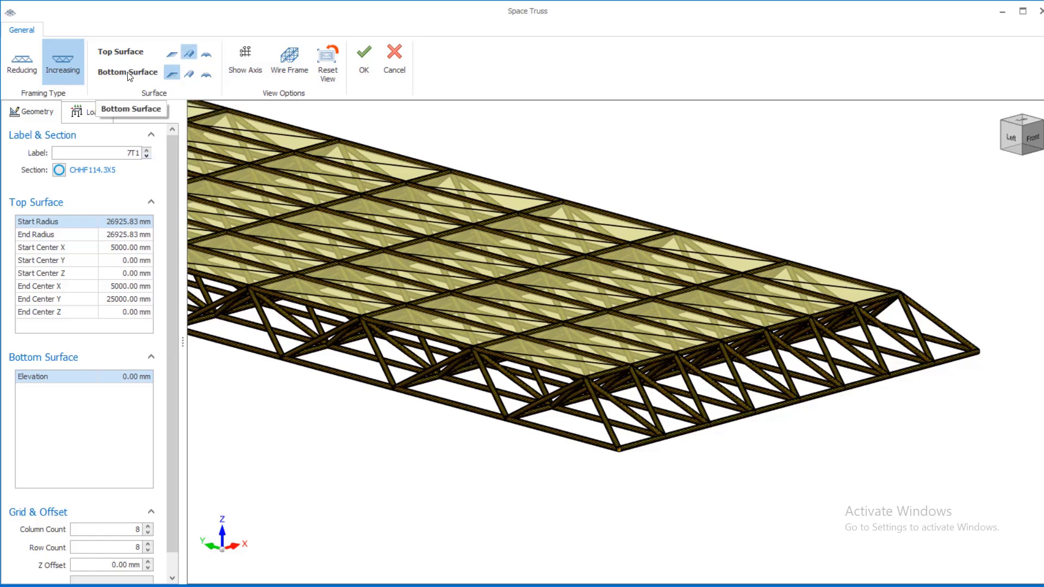
left_click(190, 74)
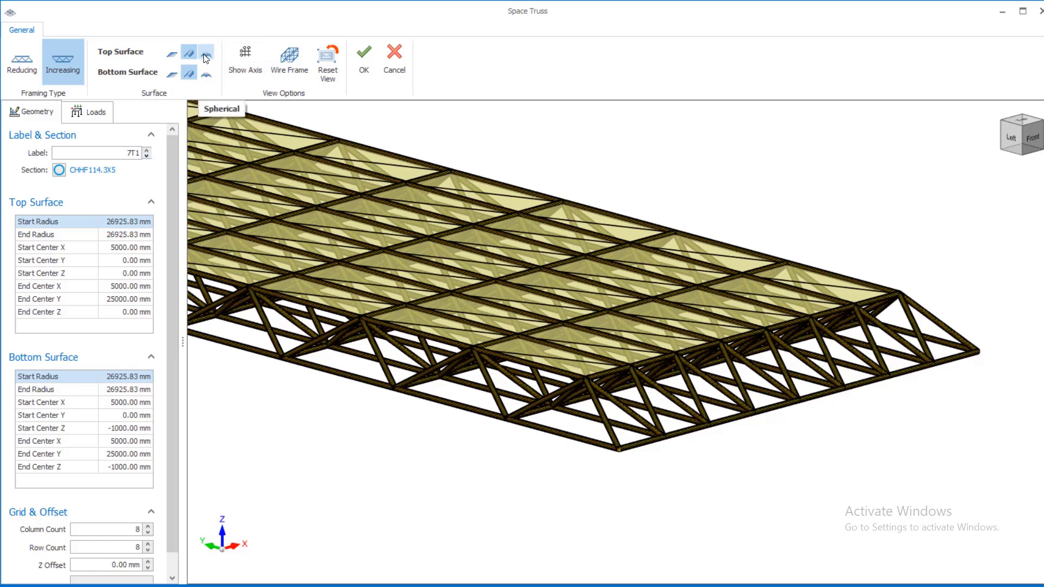
left_click(206, 57)
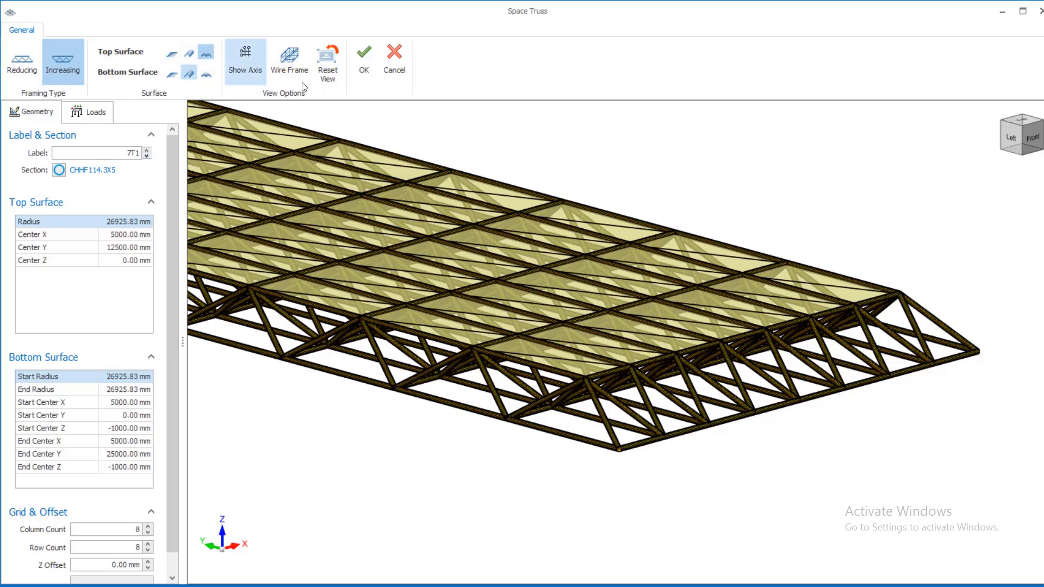
Accept the truss settings and insert the space truss between opposite corners of the 10000 by 25000 mm steel-column bay on storey 7.
left_click(360, 62)
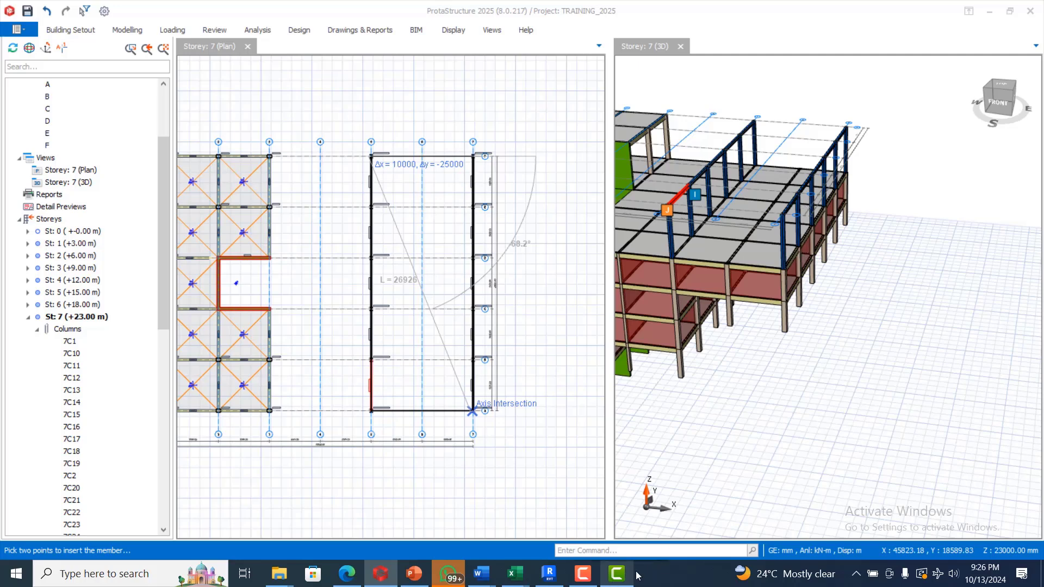
left_click(616, 573)
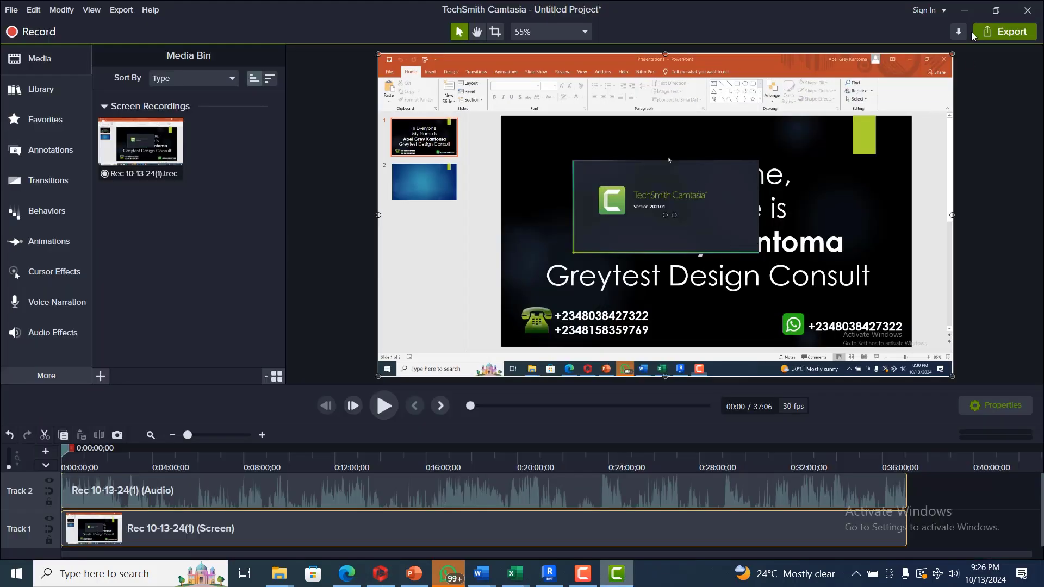
left_click(965, 10)
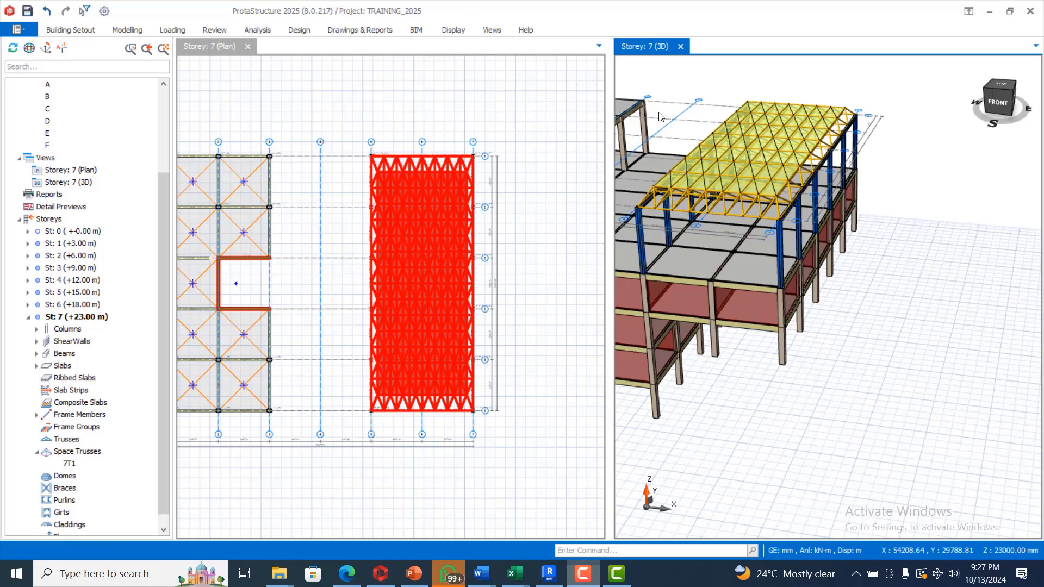
right_click(846, 124)
left_click(891, 157)
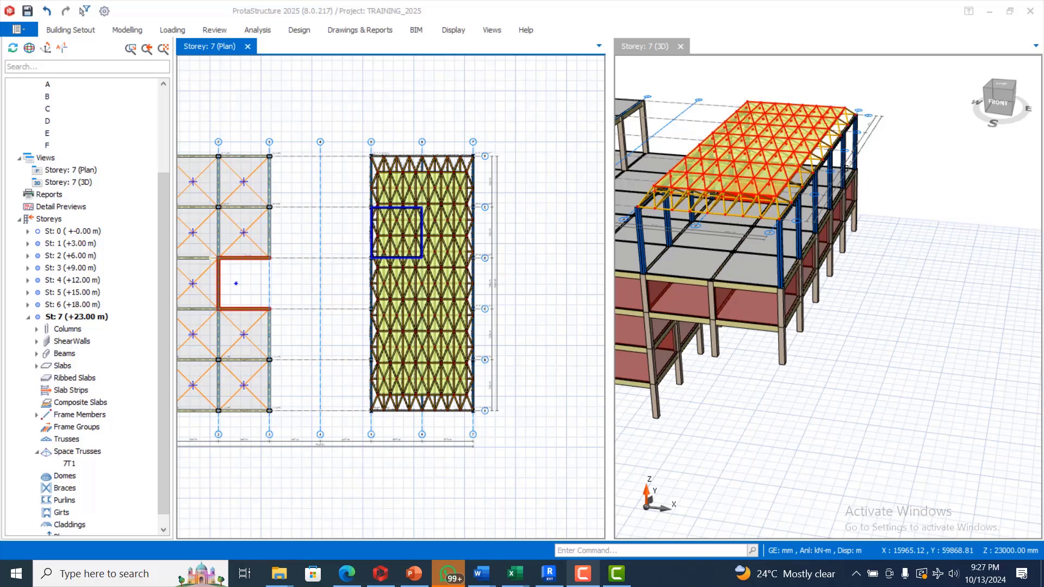
left_click(877, 164)
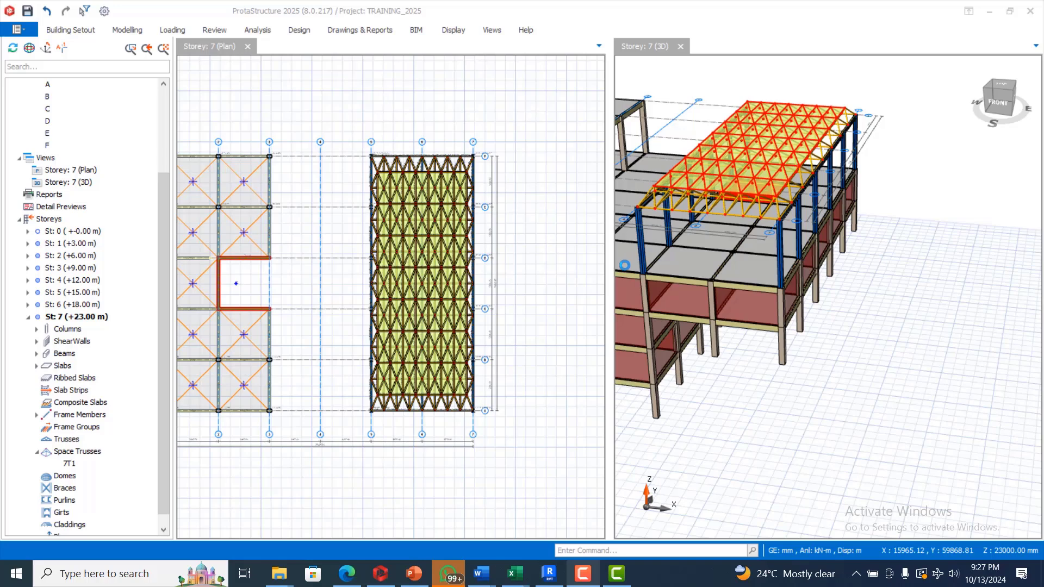
scroll(730, 218, "up", 2)
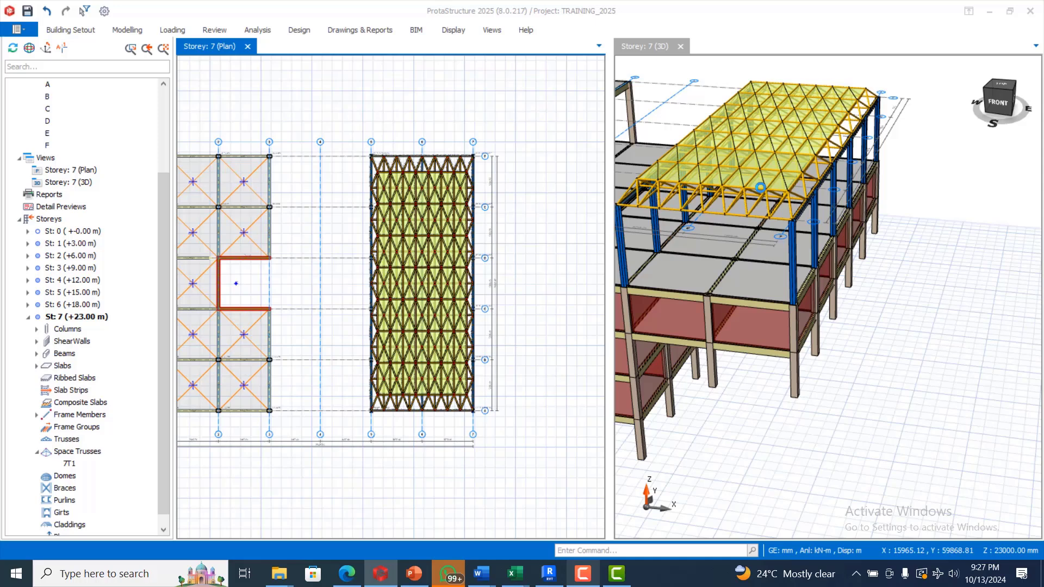
scroll(720, 317, "up", 2)
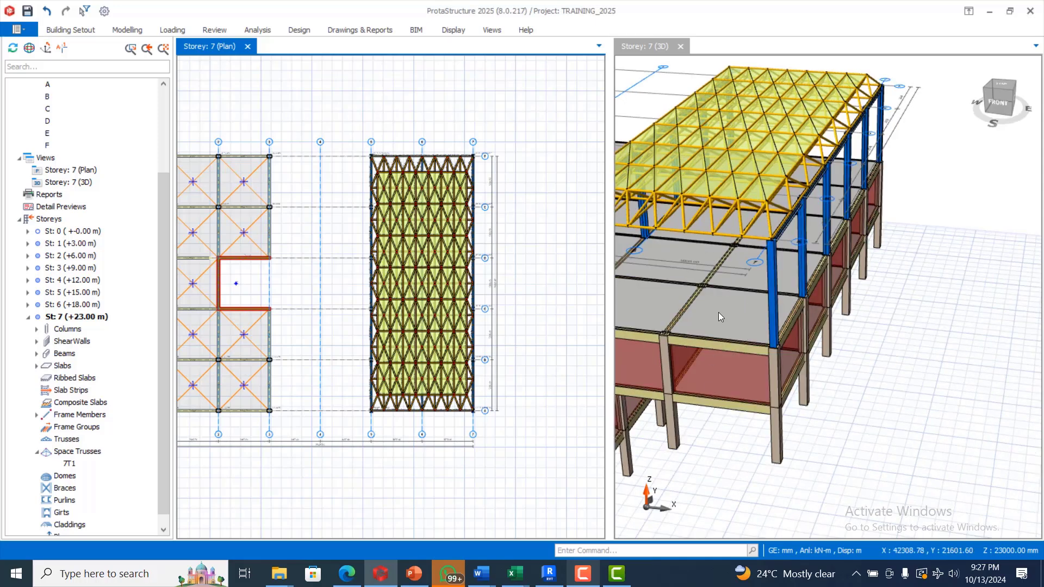
left_click(742, 200)
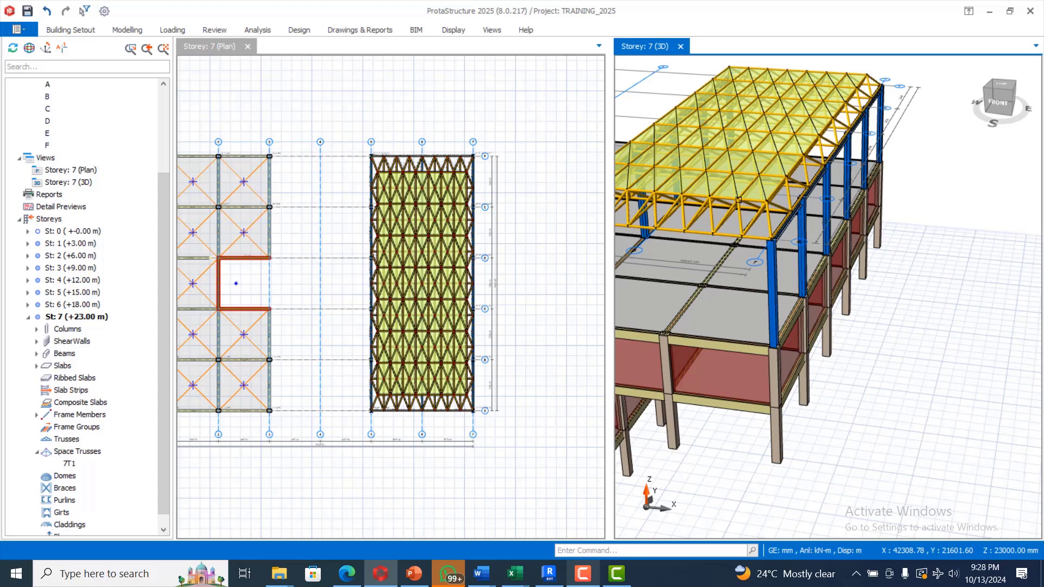
left_click(621, 580)
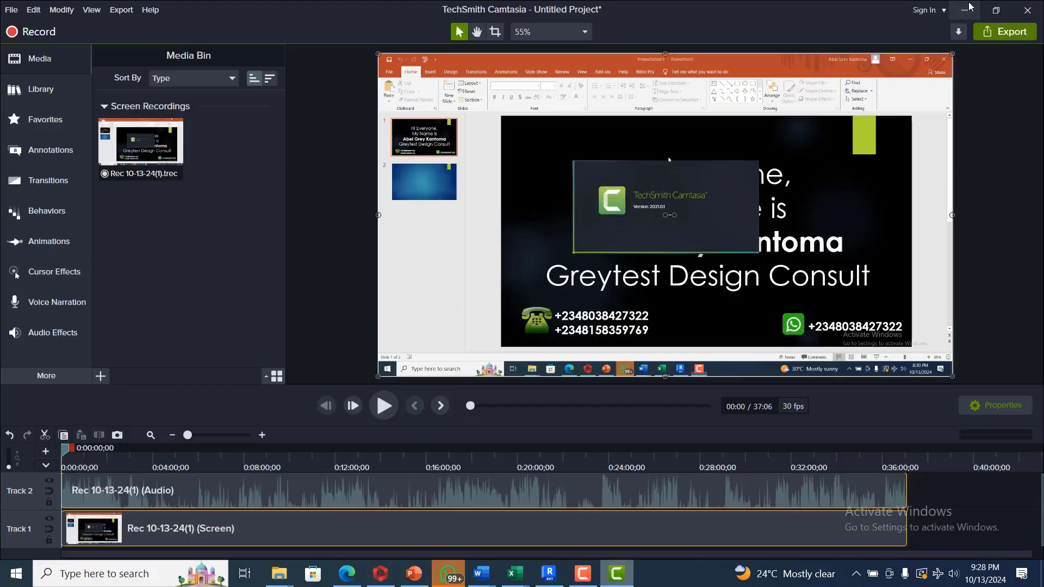
left_click(965, 9)
Reopen the placed space truss, regenerate its geometry from the curved bottom and spherical top surfaces, and accept the update.
scroll(718, 208, "up", 2)
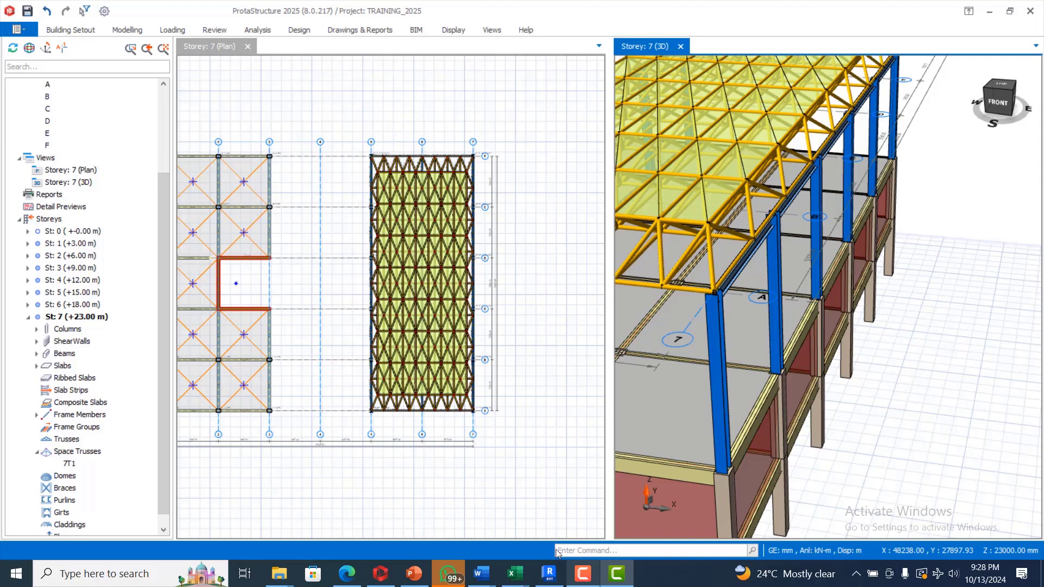
double_click(638, 117)
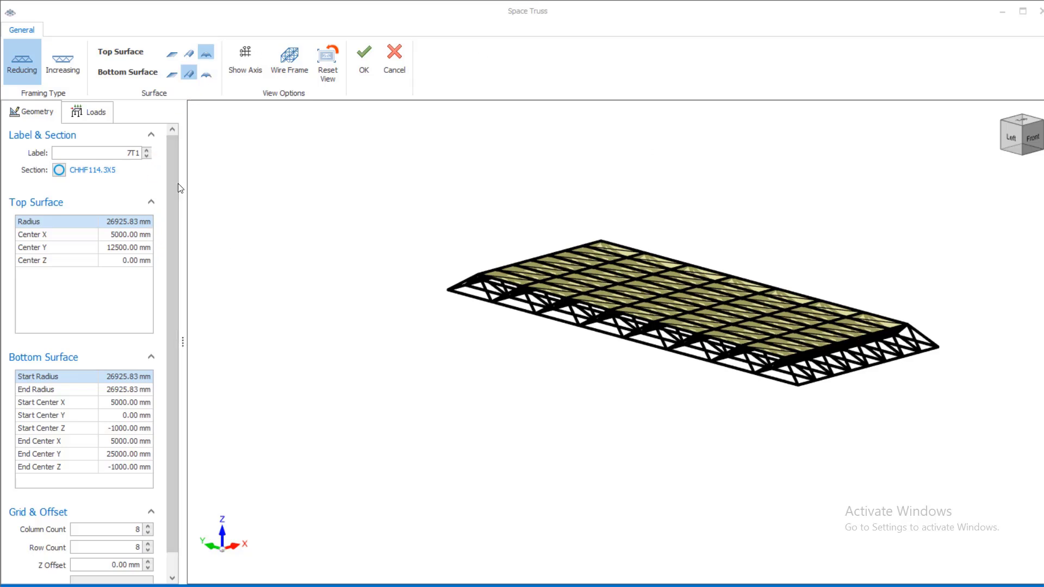
left_click_drag(175, 185, 153, 334)
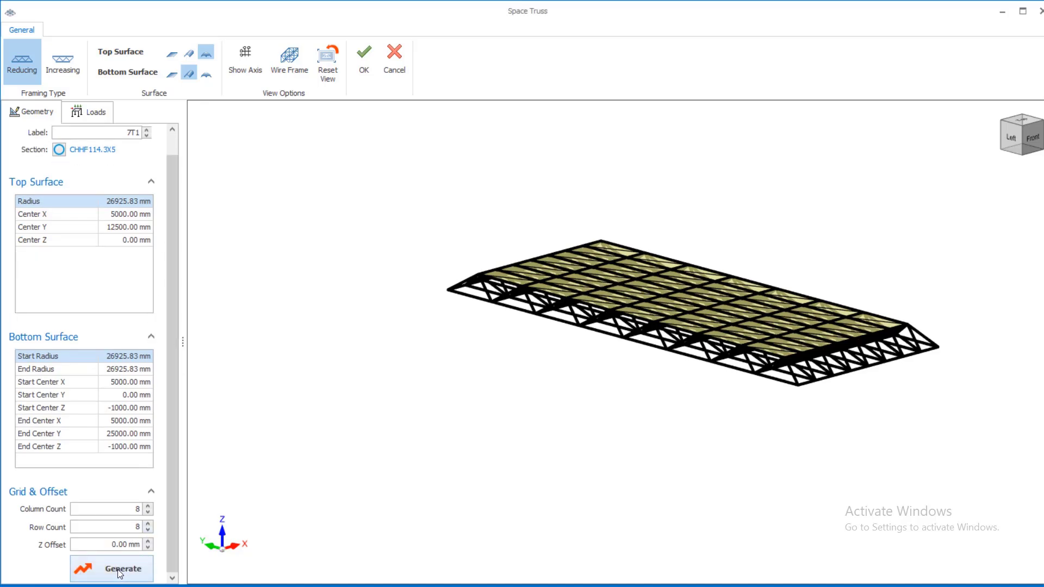
left_click(120, 570)
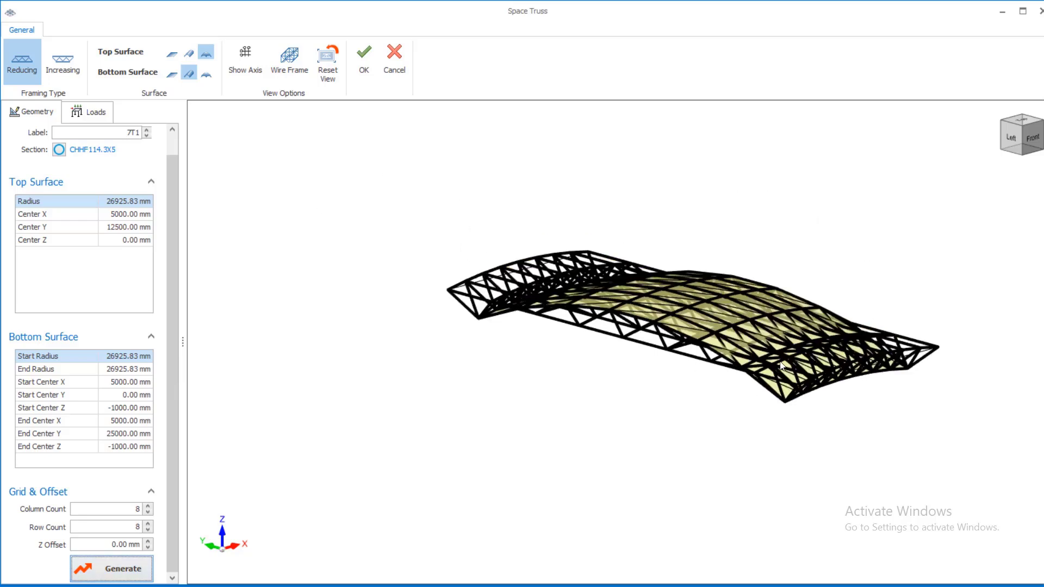
scroll(725, 372, "up", 5)
scroll(758, 351, "down", 3)
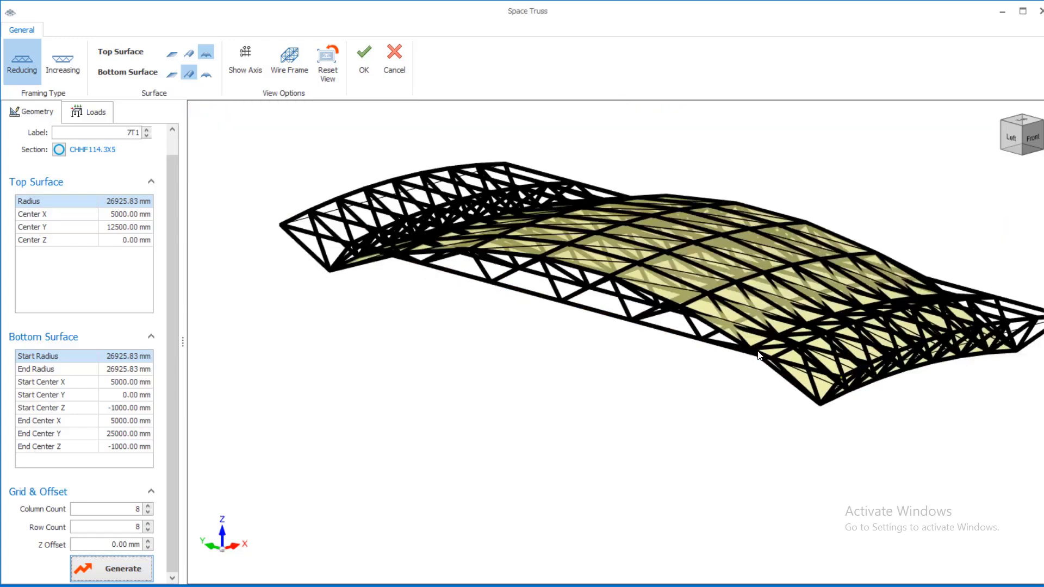
scroll(687, 326, "up", 3)
scroll(686, 326, "down", 8)
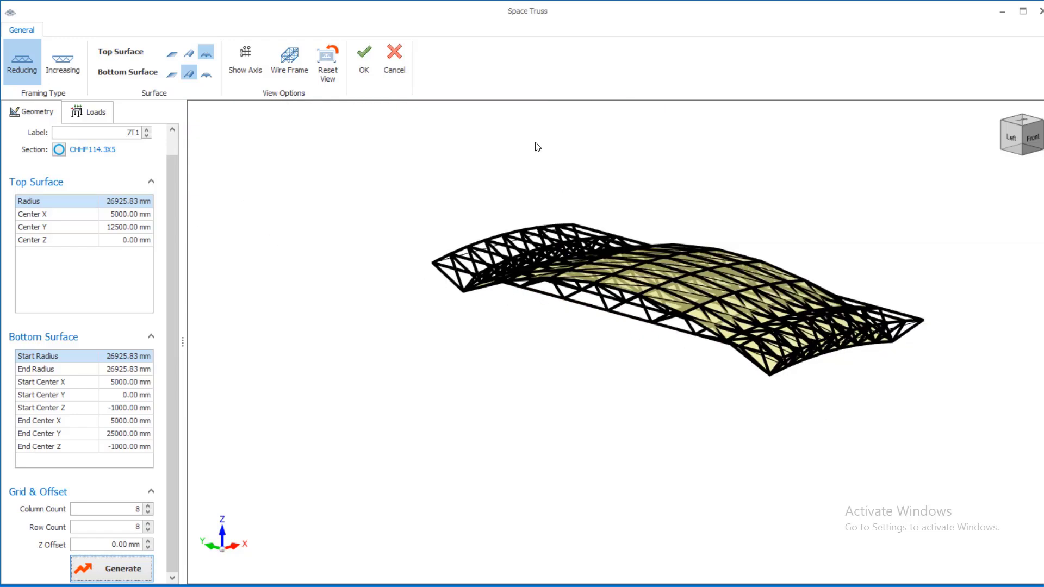
left_click(362, 57)
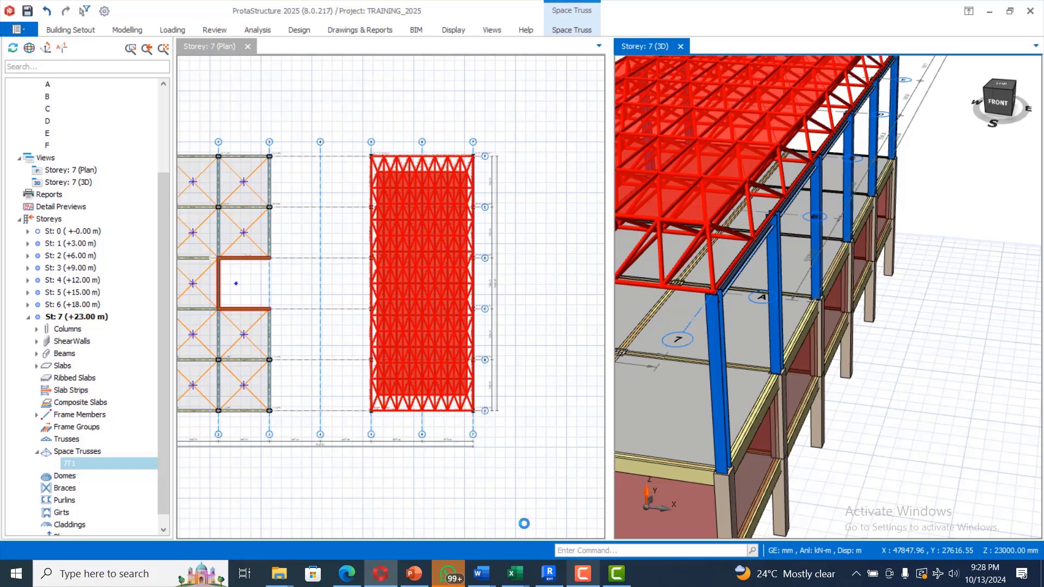
Deselect the regenerated space truss and examine its shape and its seating on the steel columns and edge beams in 3D.
mouse_move(584, 573)
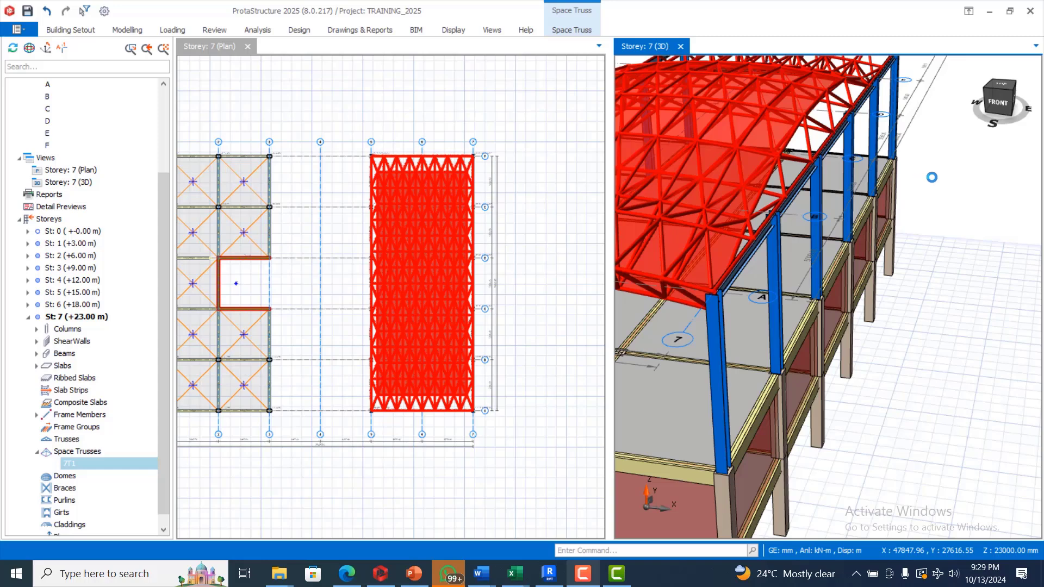
scroll(939, 176, "down", 4)
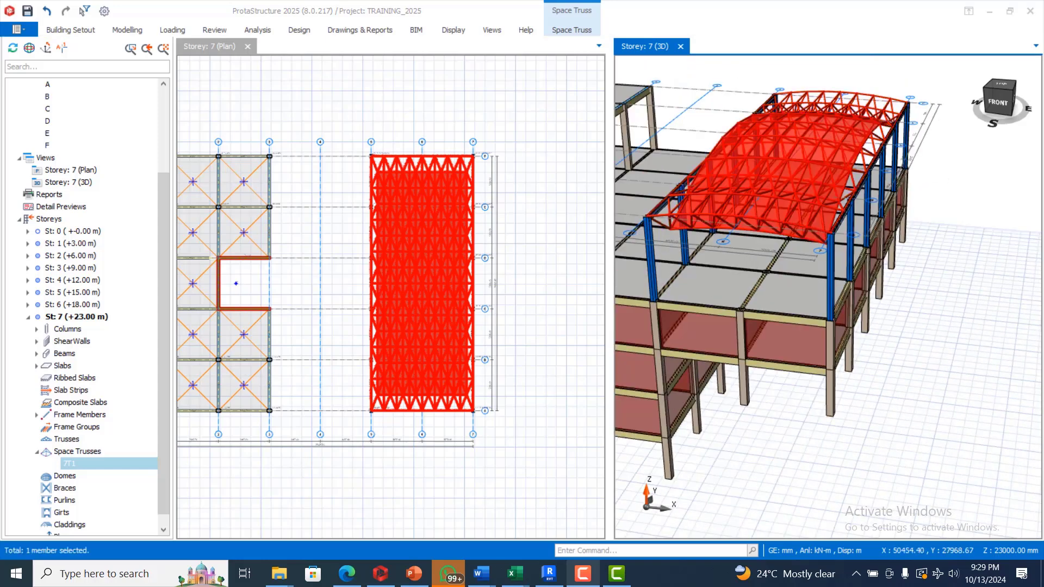
scroll(727, 298, "up", 2)
scroll(904, 310, "up", 2)
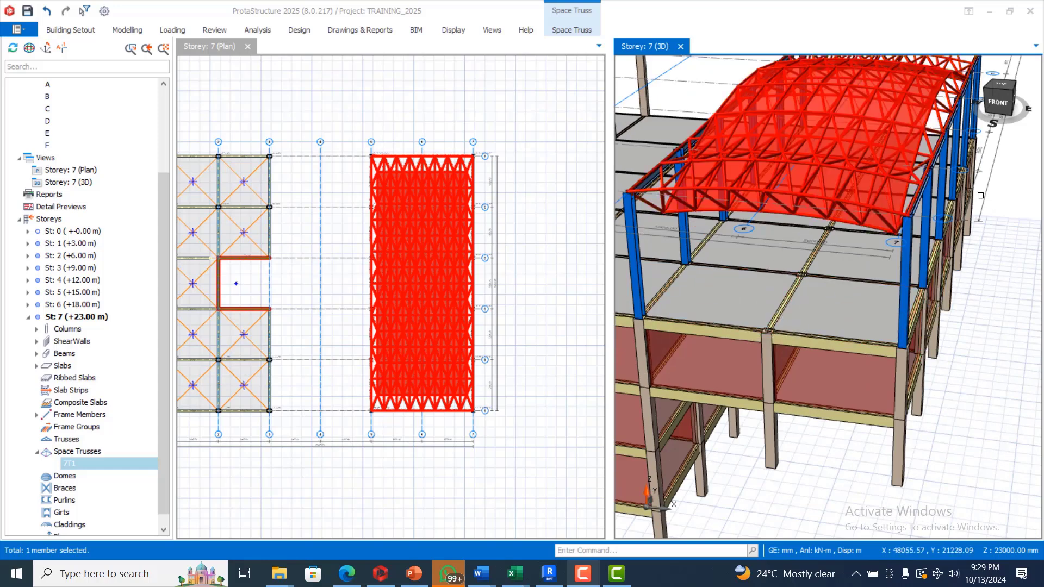
scroll(997, 180, "down", 2)
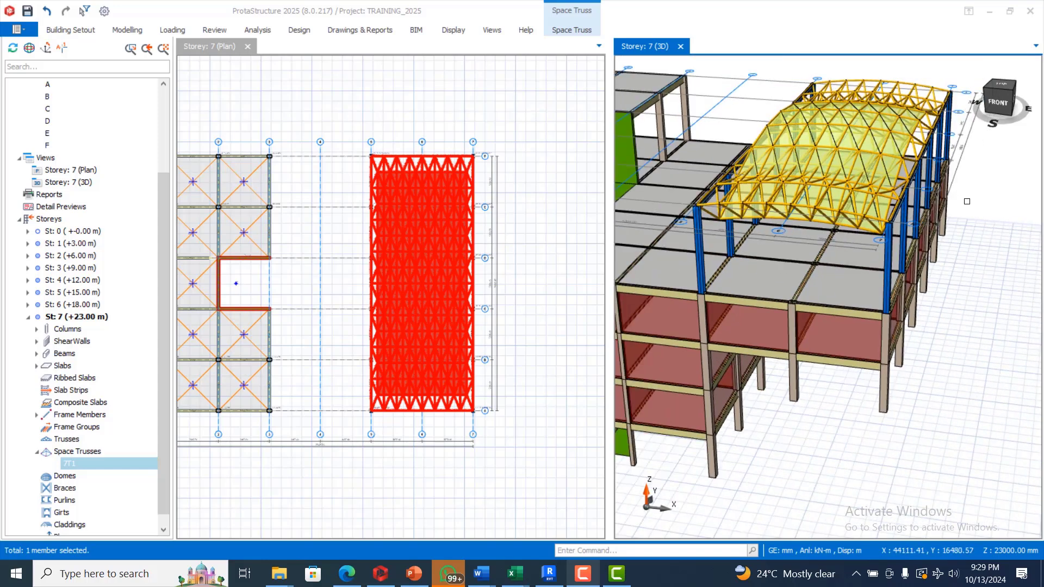
left_click(998, 180)
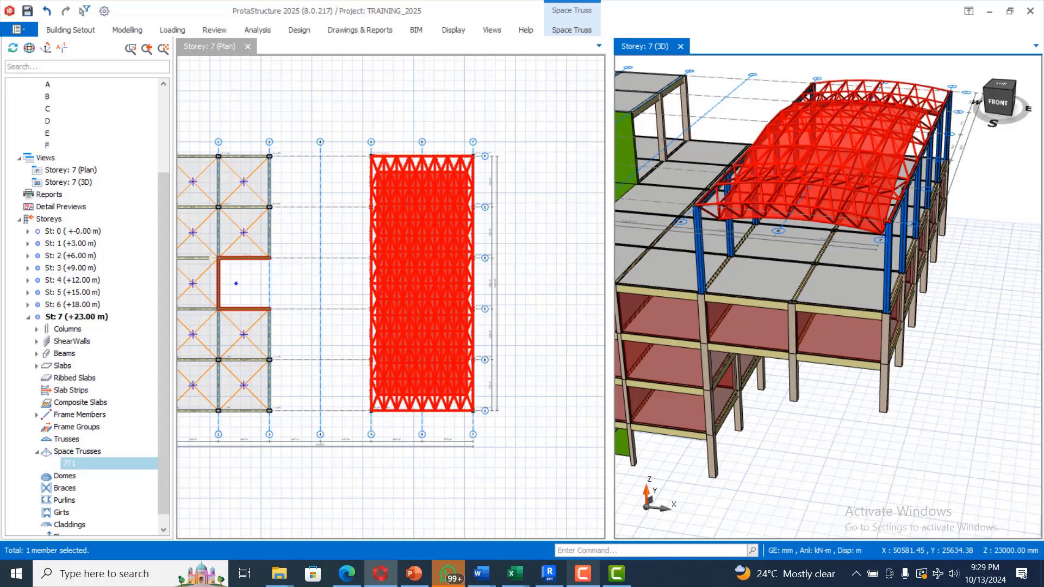
key("Escape")
middle_click_drag(847, 186, 805, 174)
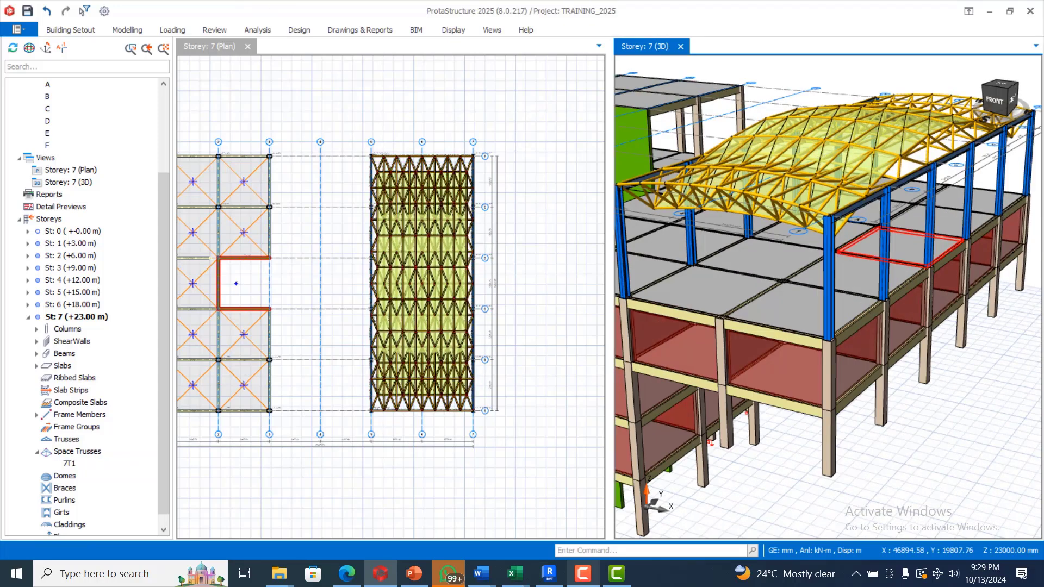
scroll(872, 241, "down", 1)
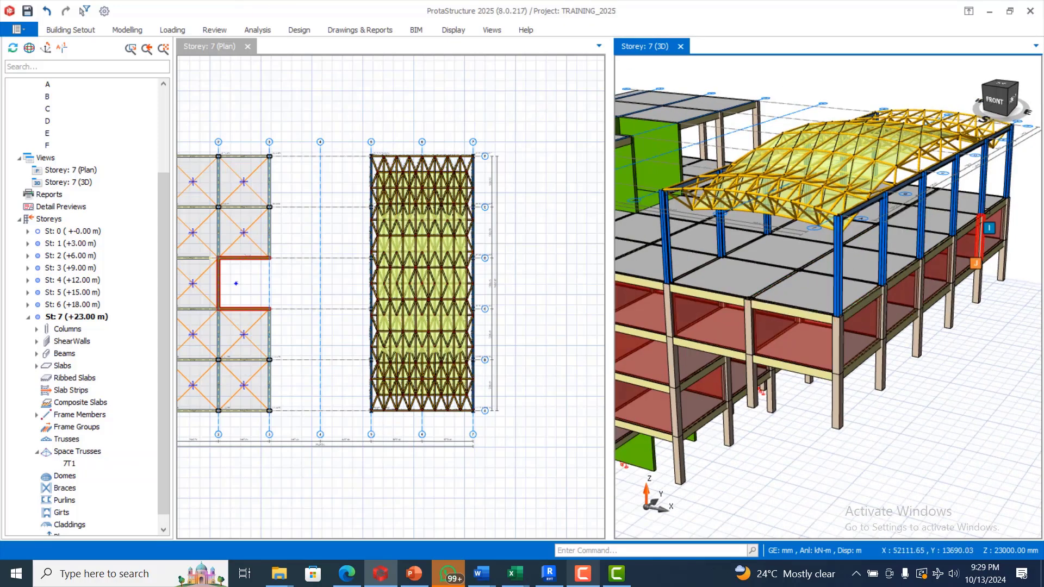
mouse_move(1018, 175)
middle_mouse_down()
mouse_move(1037, 171)
mouse_move(1037, 150)
mouse_move(1022, 185)
mouse_move(940, 212)
middle_mouse_up()
scroll(914, 223, "up", 10)
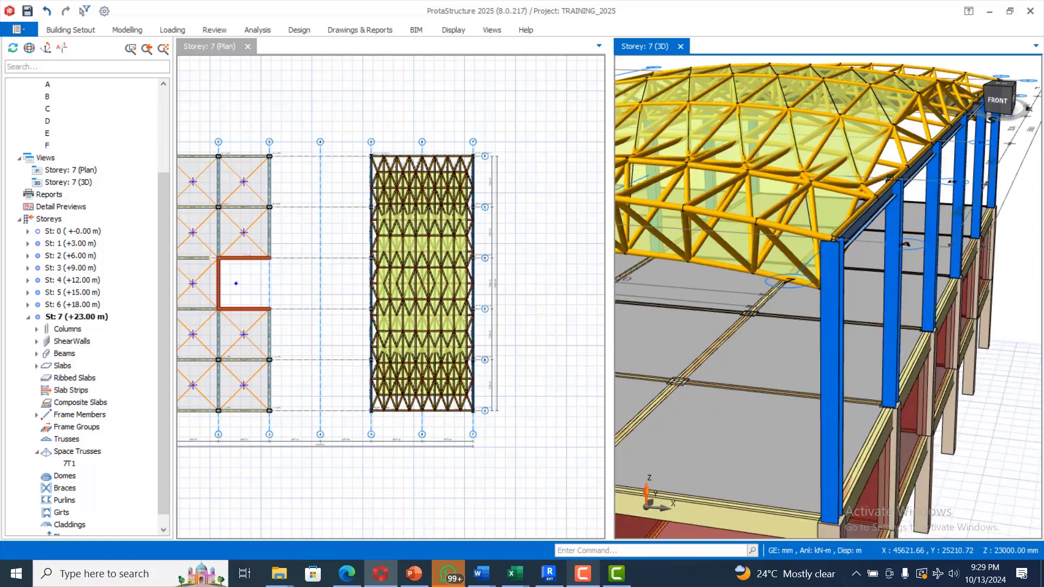
scroll(792, 223, "down", 10)
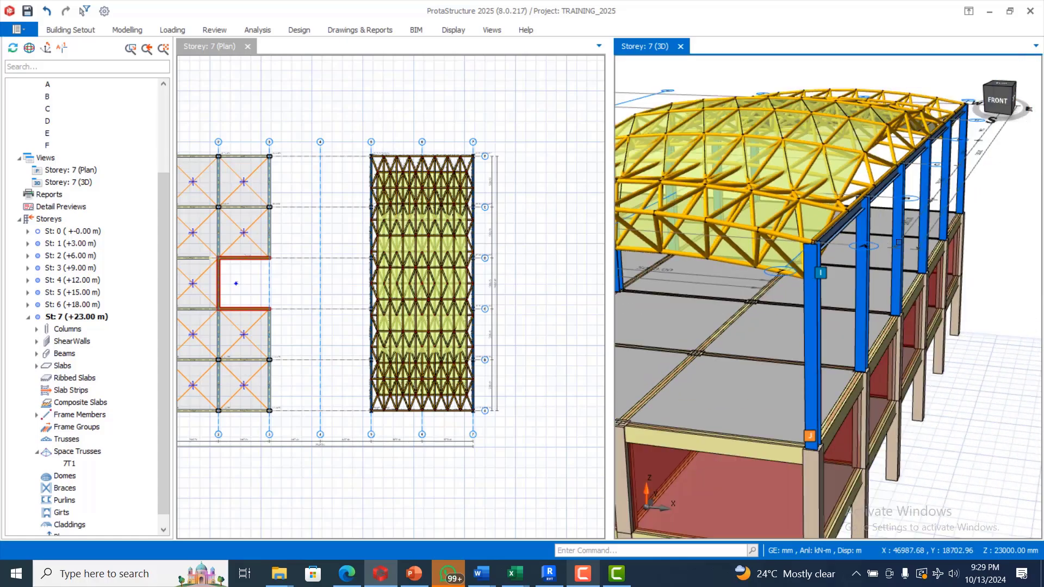
scroll(969, 243, "up", 3)
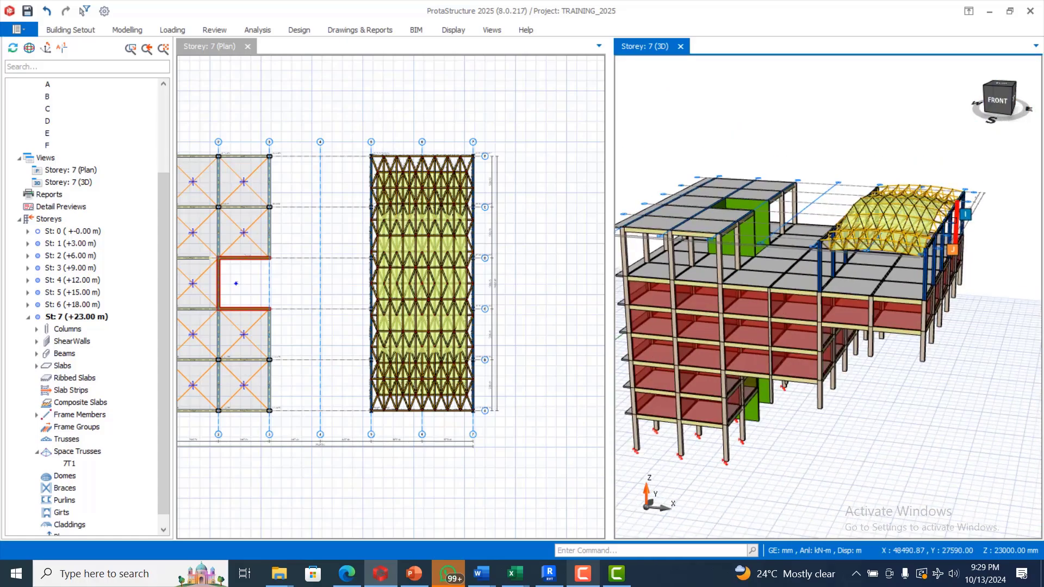
scroll(996, 196, "up", 4)
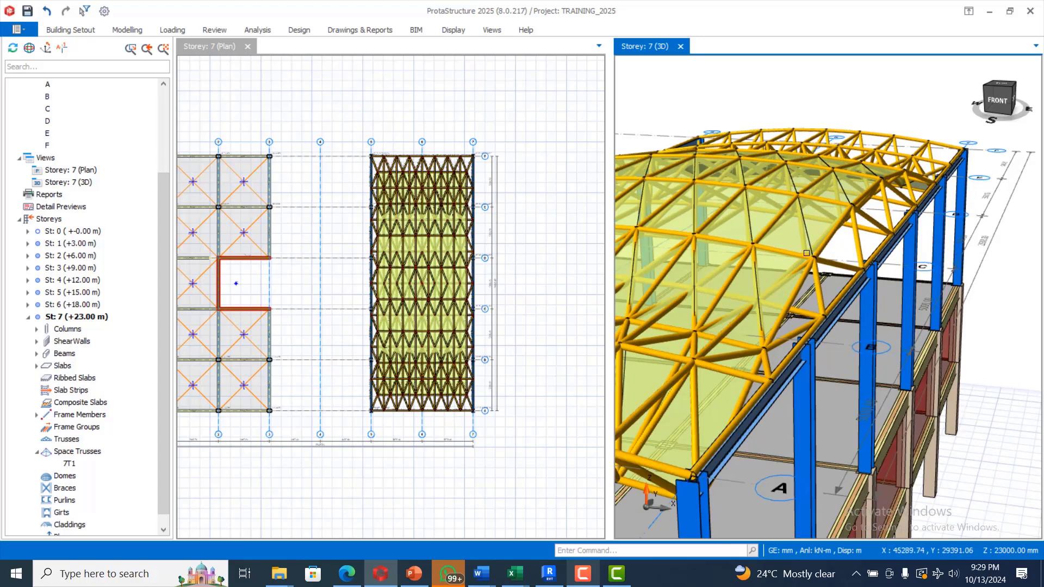
scroll(911, 241, "up", 2)
scroll(910, 240, "down", 3)
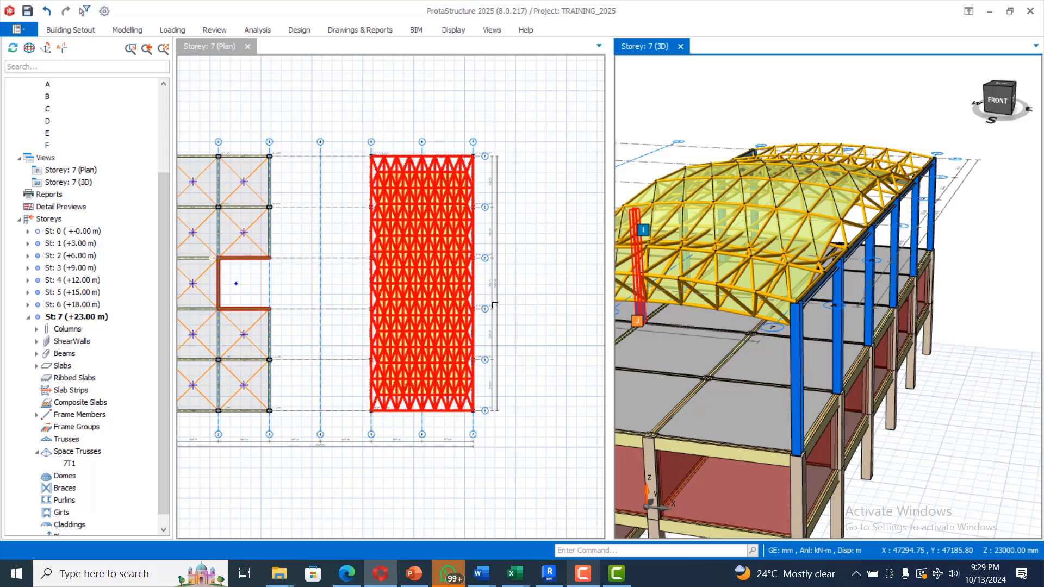
Offset axis 7 outward by 5000 mm in the positive X direction to create a new grid axis beyond the truss bay.
scroll(483, 278, "up", 2)
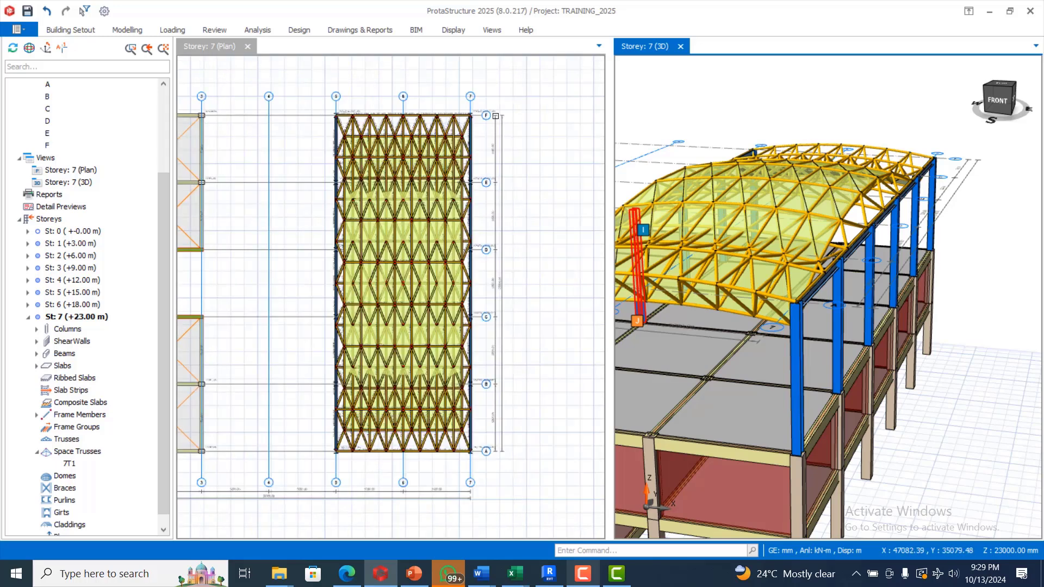
left_click(471, 102)
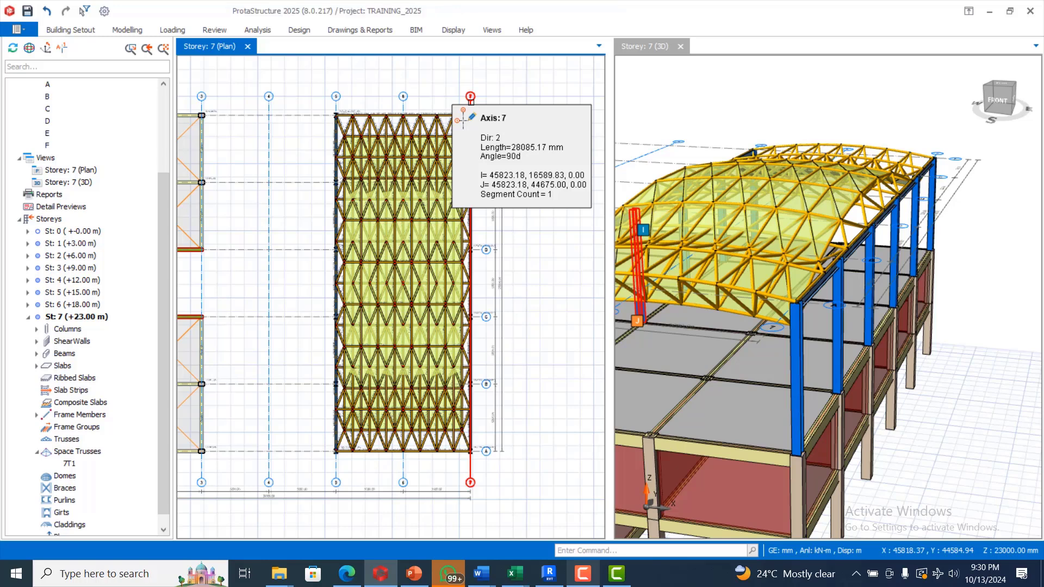
right_click(470, 102)
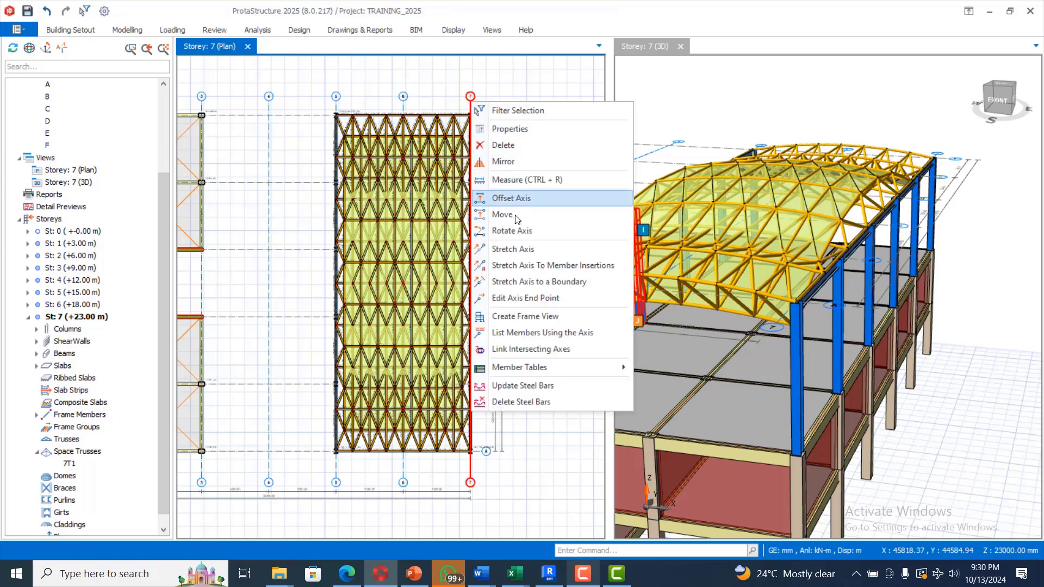
left_click(520, 197)
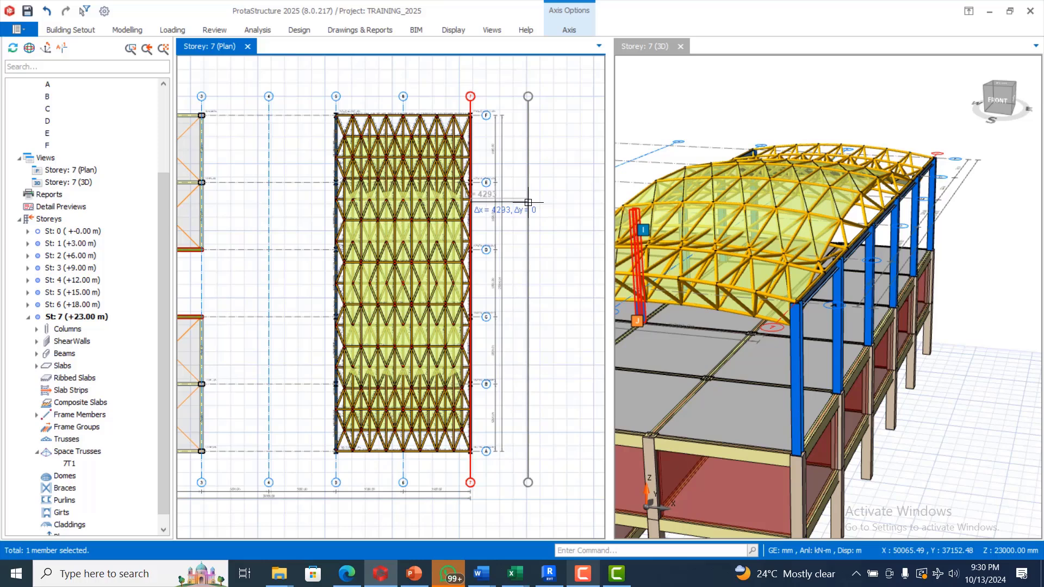
key("Tab")
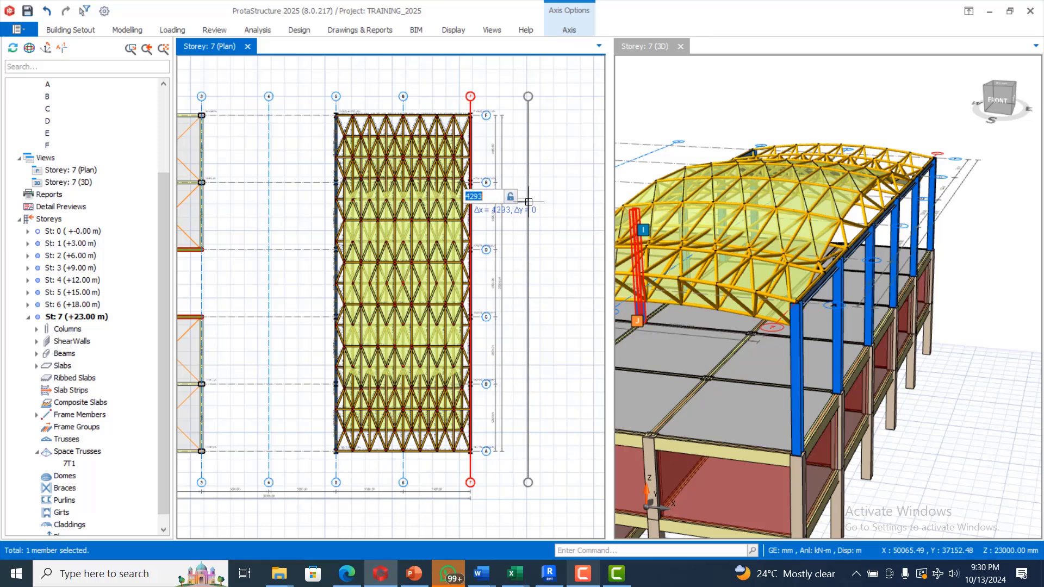
type("5000")
key("Return")
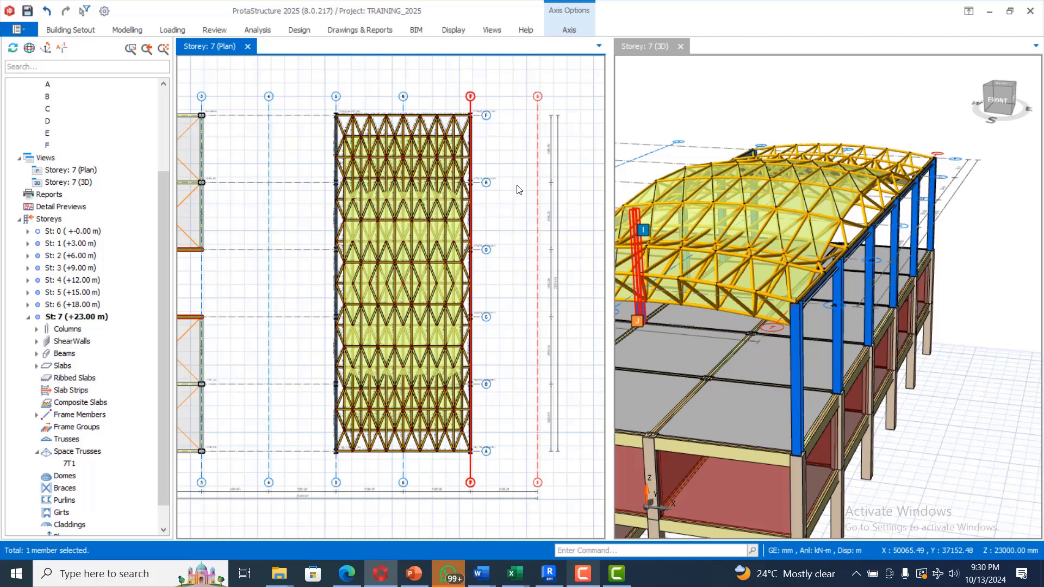
left_click(519, 189)
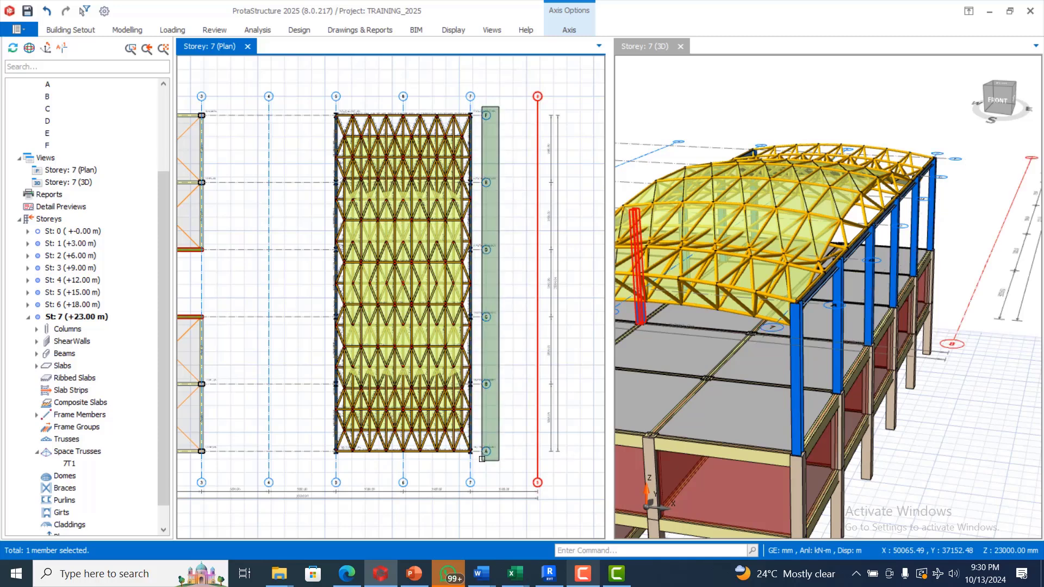
left_click(481, 458)
left_click(481, 456)
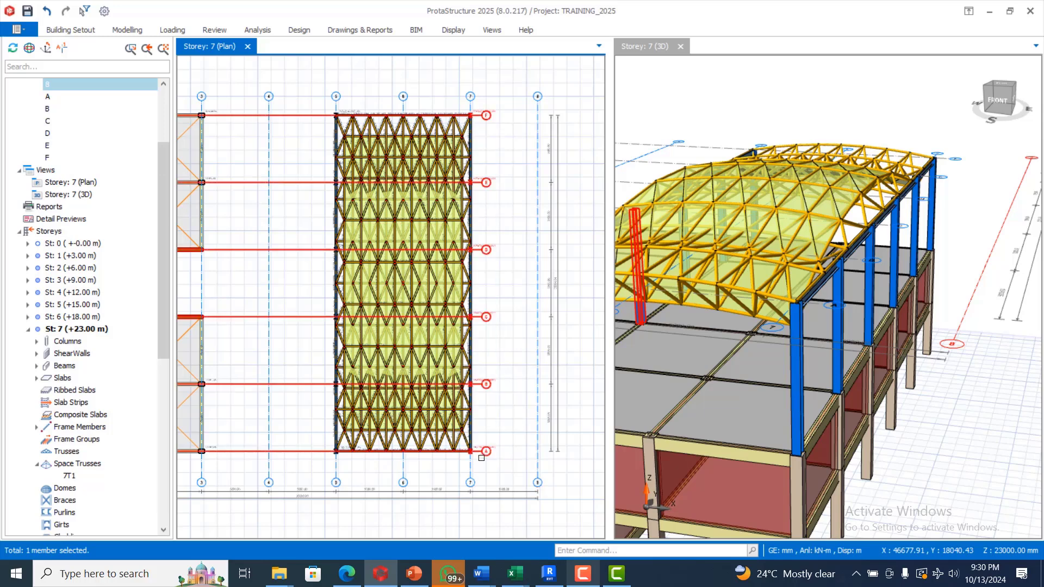
right_click(483, 454)
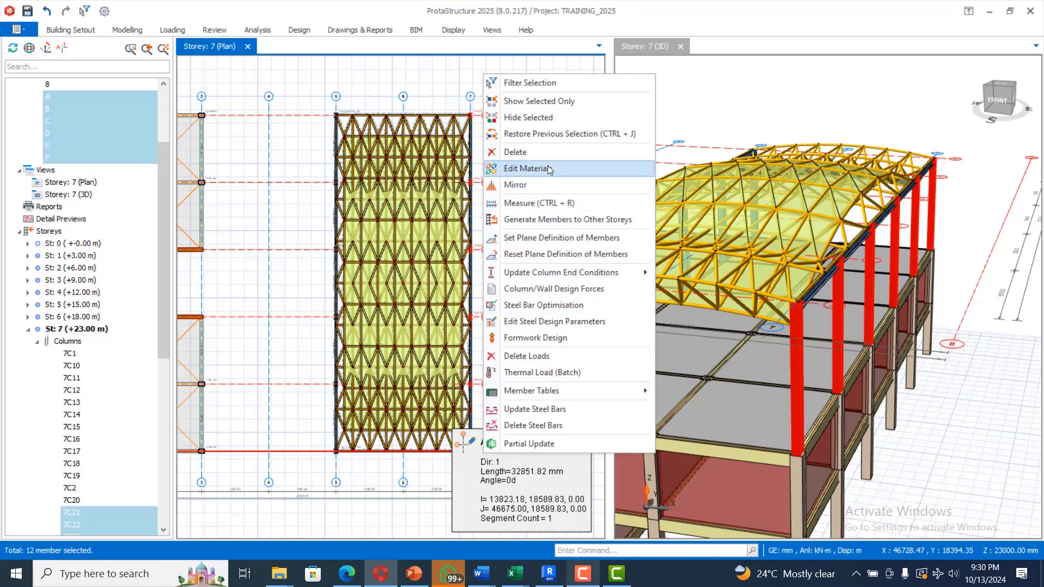
left_click(525, 218)
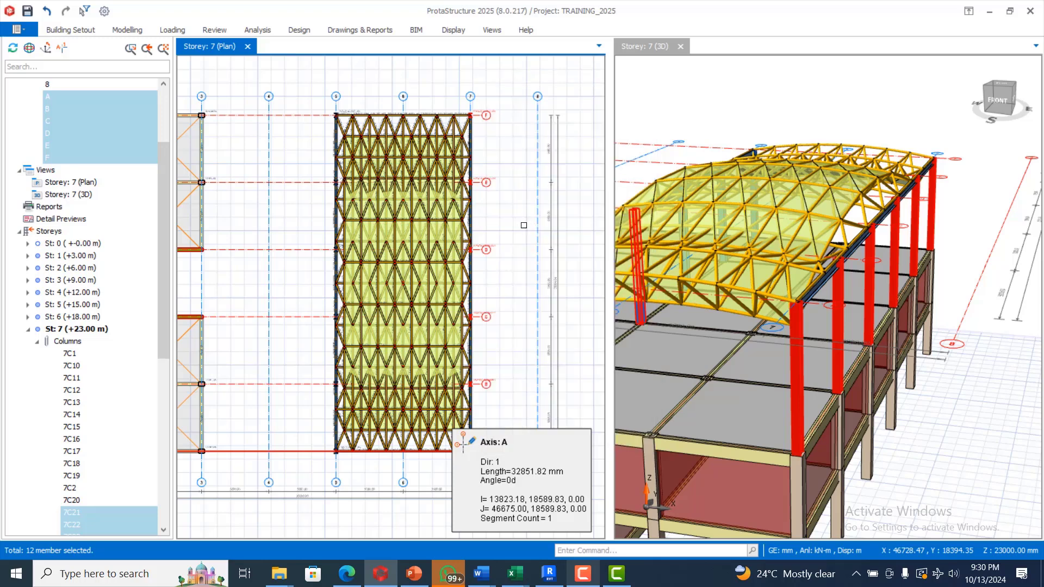
right_click(487, 382)
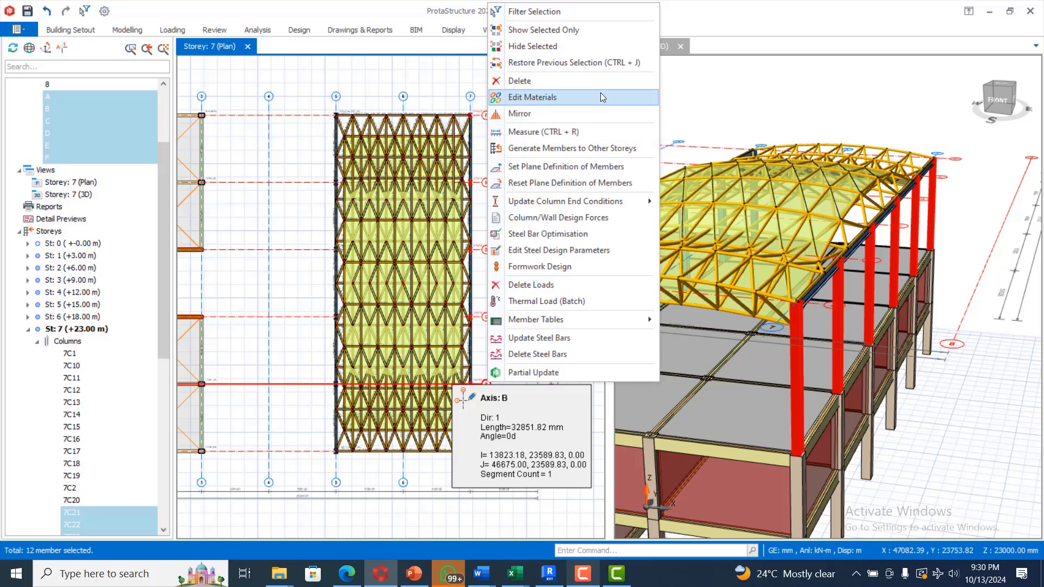
left_click(584, 136)
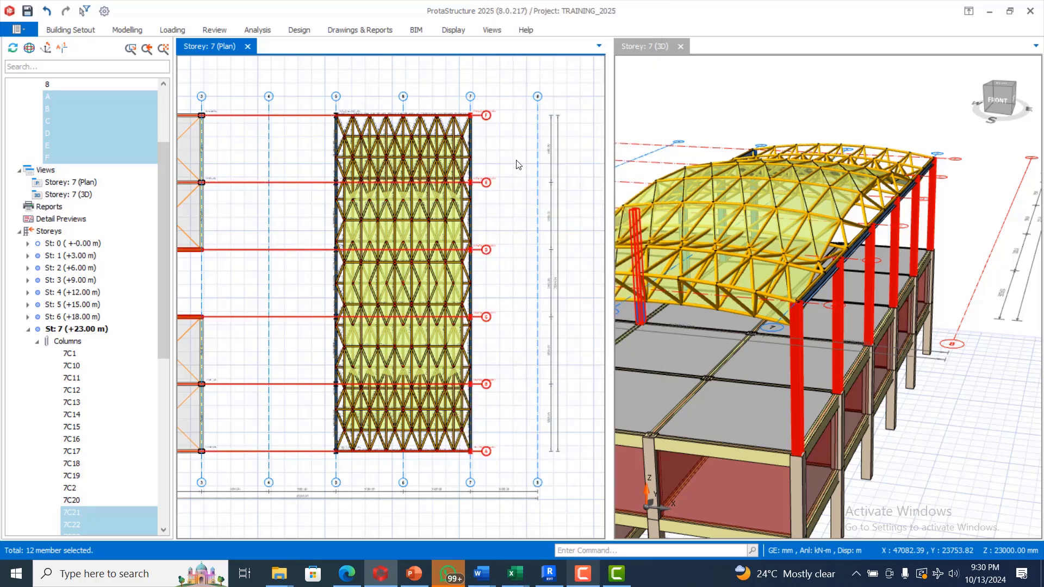
key("Escape")
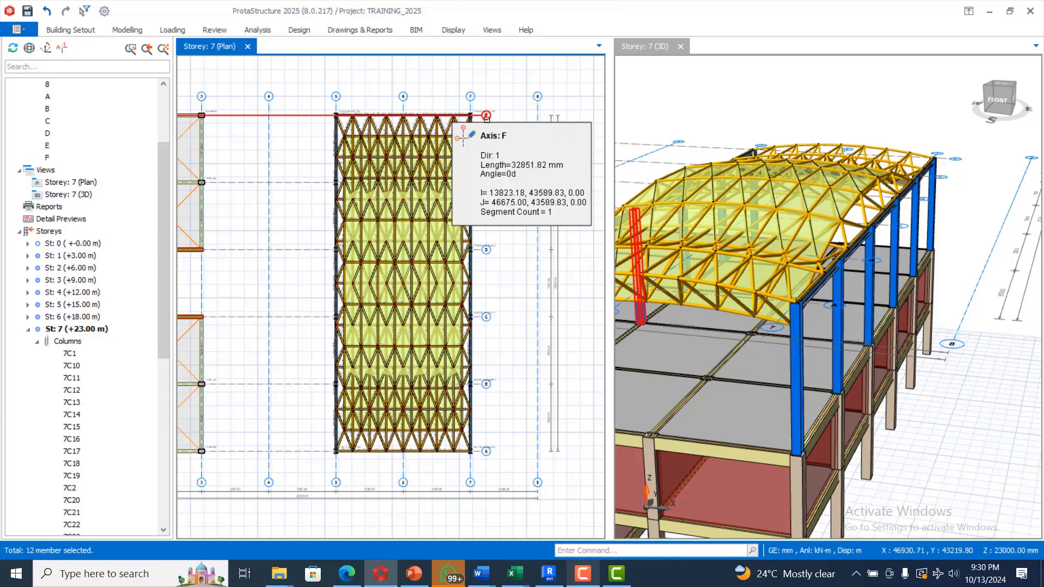
Select axes A to F and stretch their ends about 5450 mm in the positive X direction, past axis 8.
left_click(486, 117)
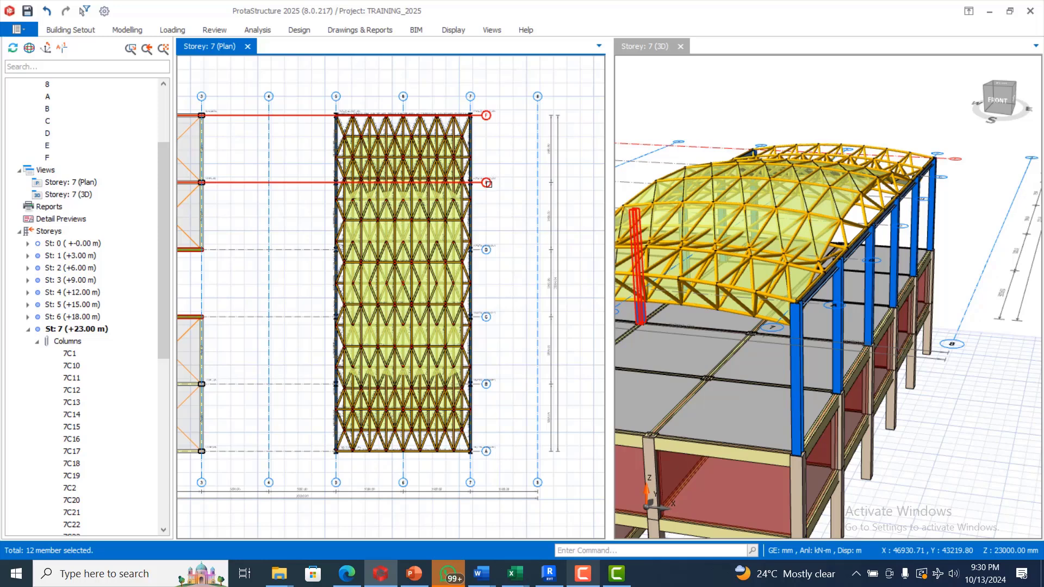
right_click(486, 183)
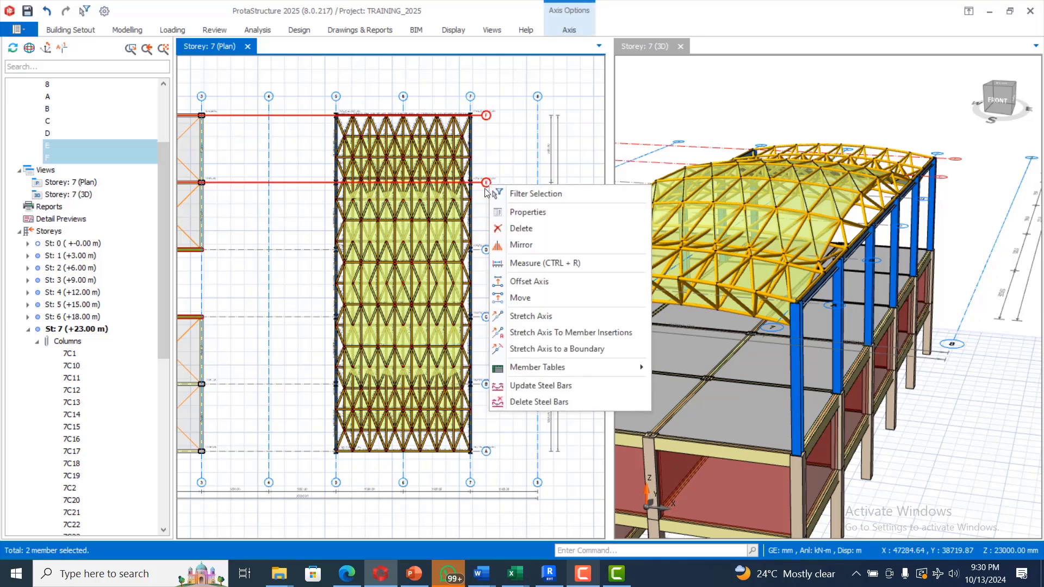
left_click(483, 251, "ctrl")
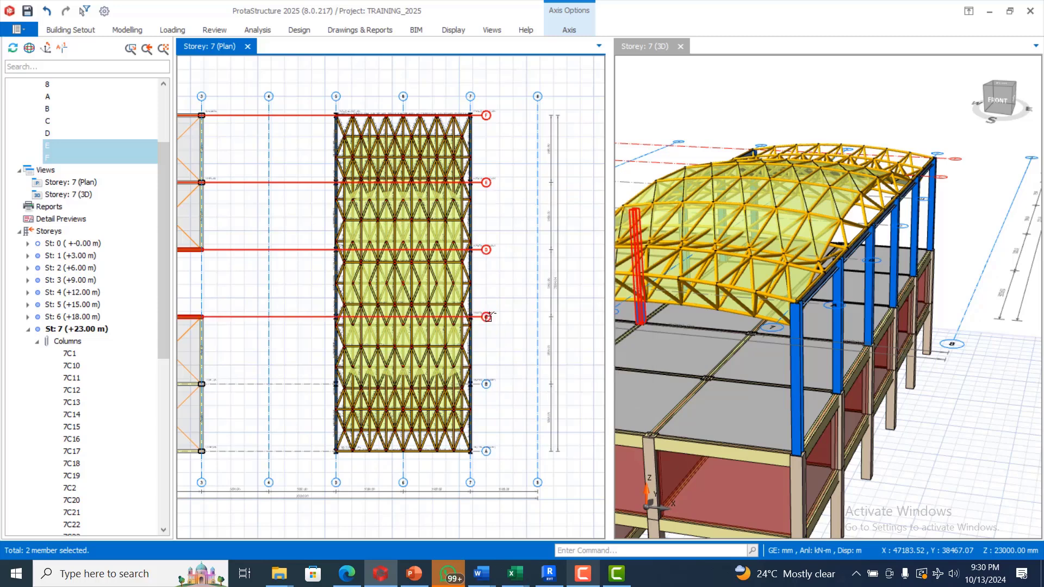
left_click(486, 318, "ctrl")
left_click(486, 384, "ctrl")
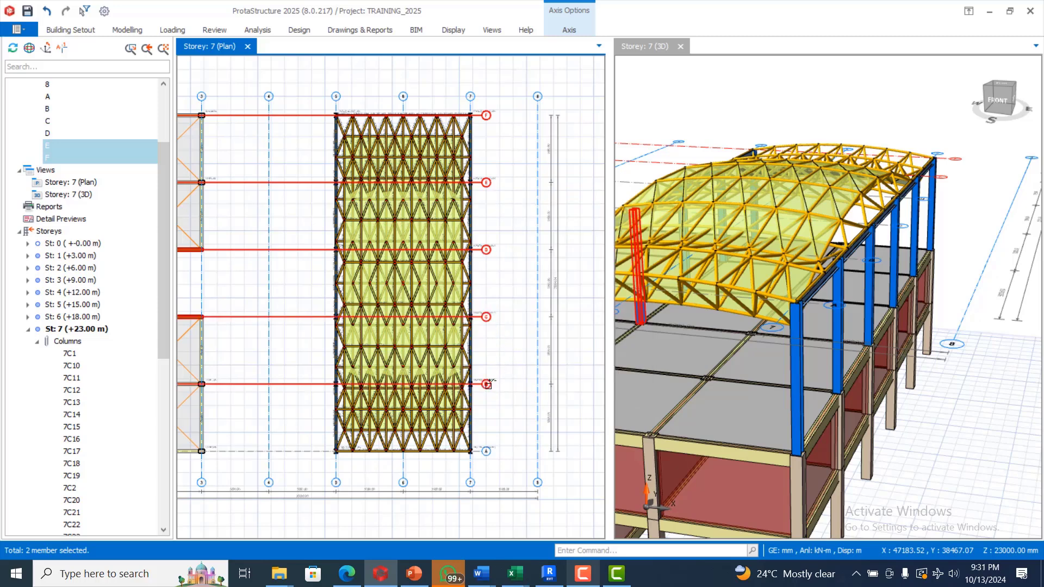
left_click(486, 452, "ctrl")
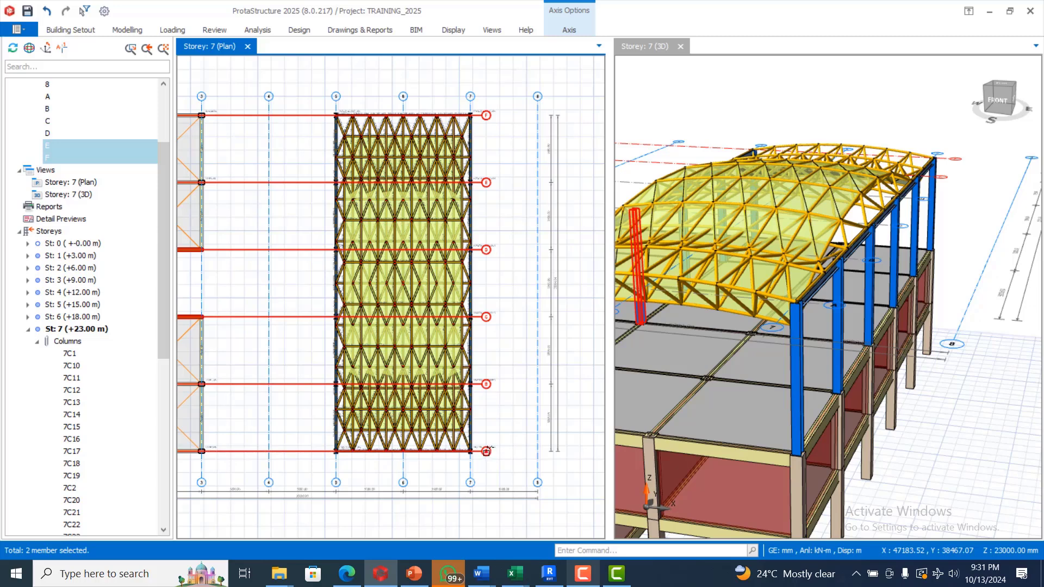
right_click(487, 450)
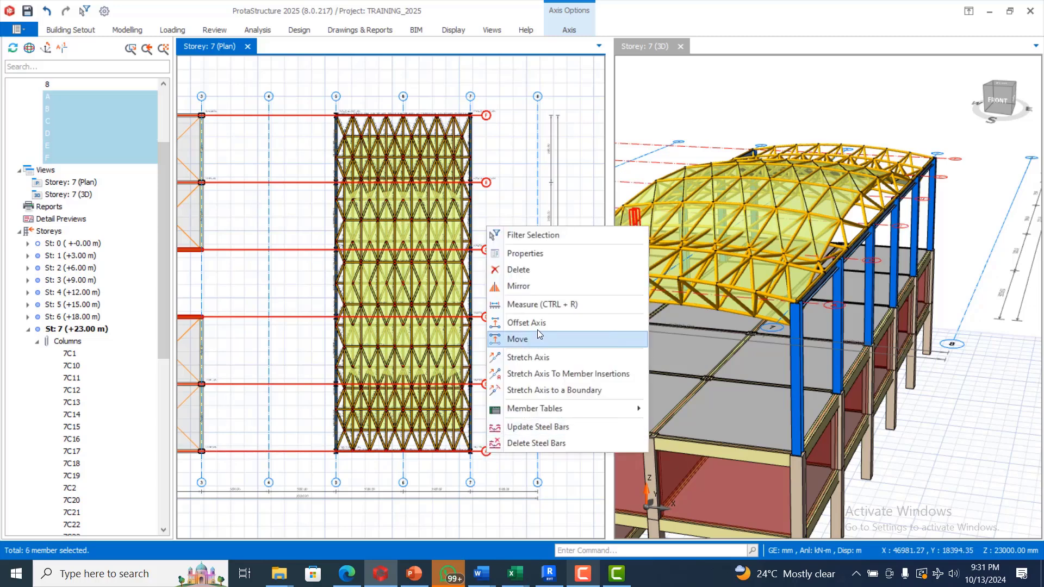
left_click(537, 356)
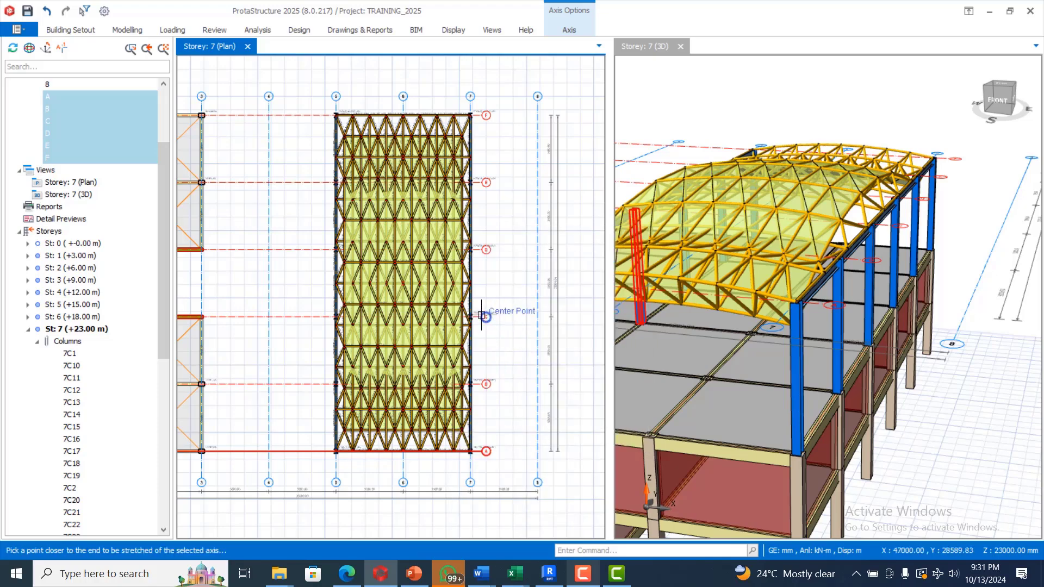
scroll(480, 312, "up", 3)
scroll(478, 311, "down", 3)
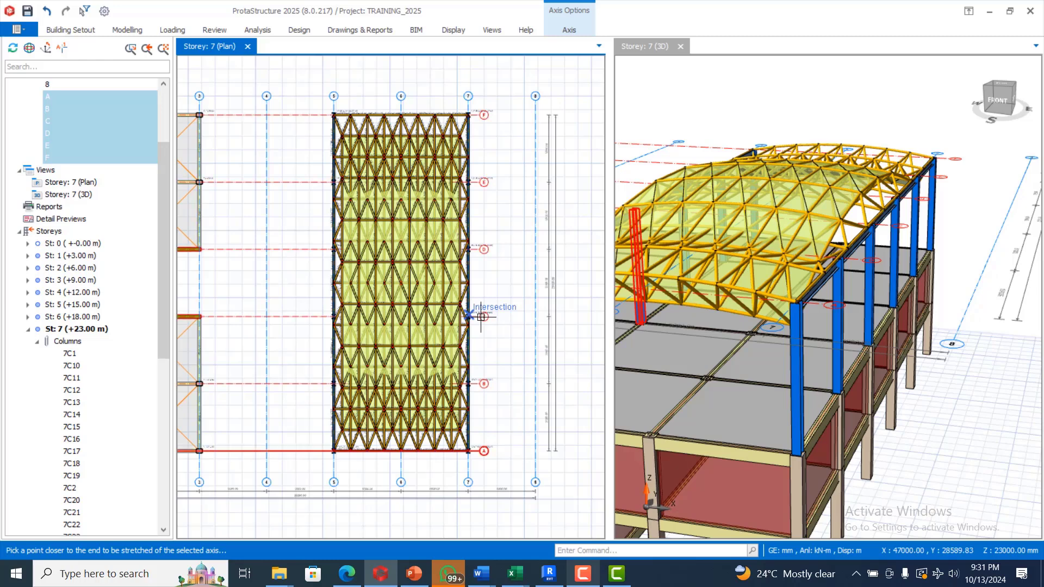
left_click(481, 317)
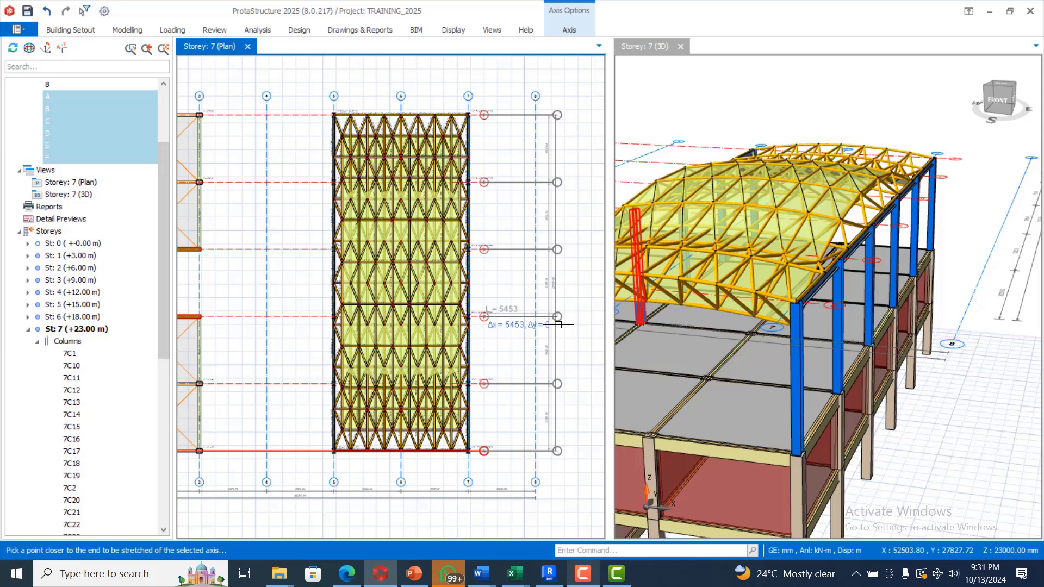
left_click(558, 324)
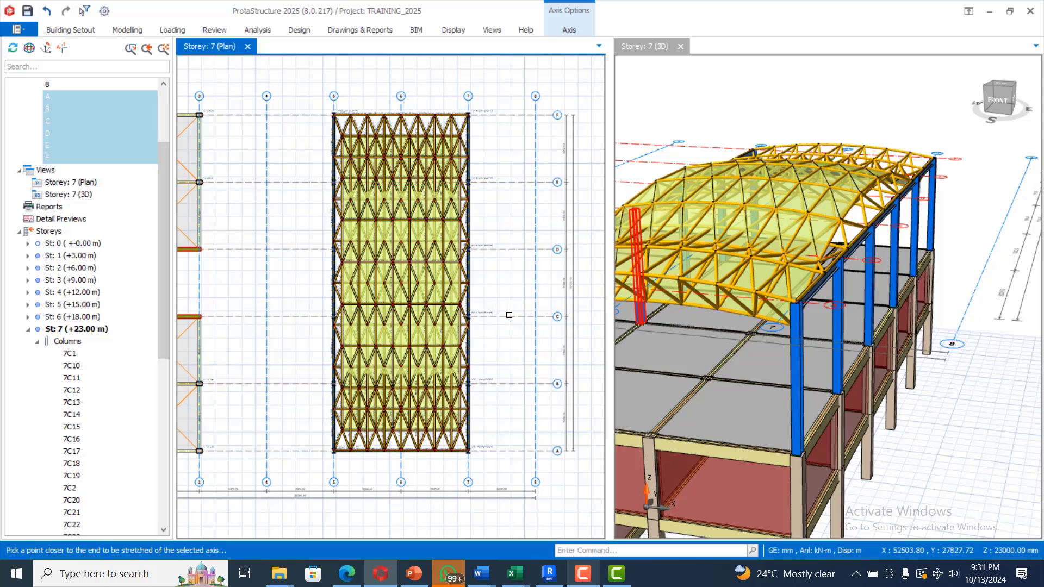
scroll(508, 315, "down", 3)
key("Escape")
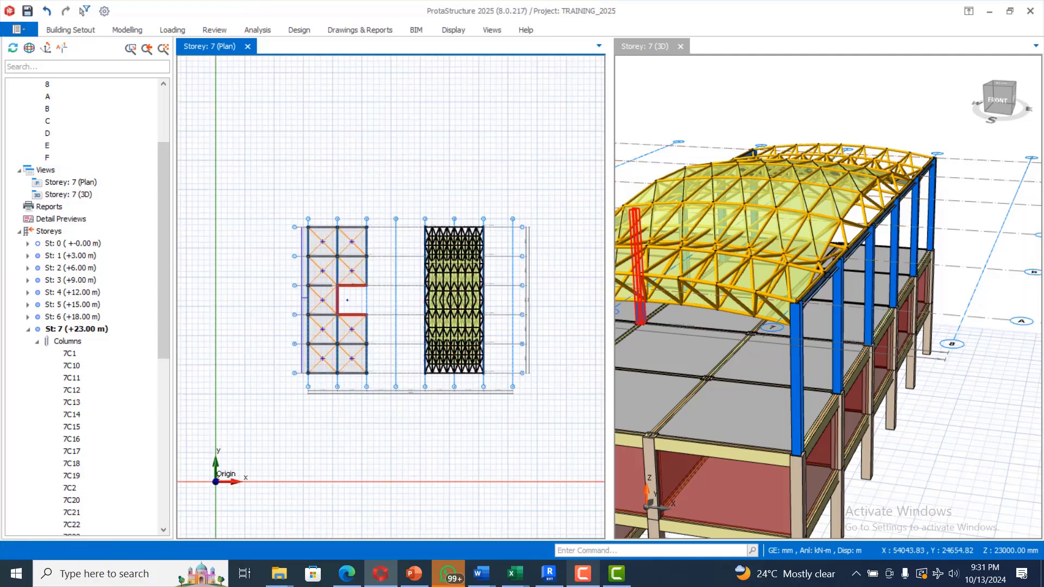
Insert a UKB305X165X40 steel beam along axis A, from the steel column at axis 7 out to axis 8.
scroll(508, 312, "up", 2)
left_click(129, 32)
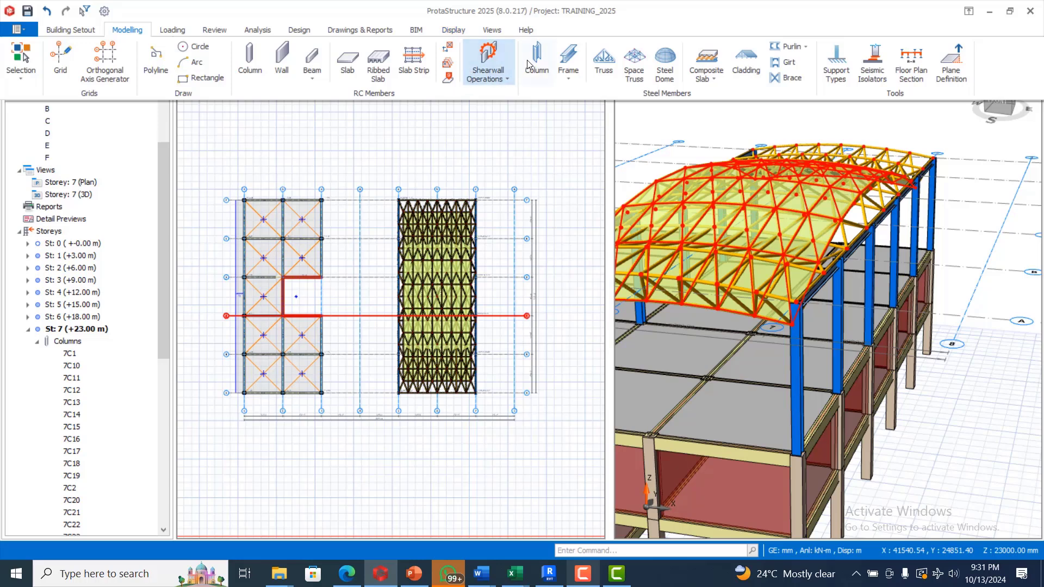
left_click(568, 62)
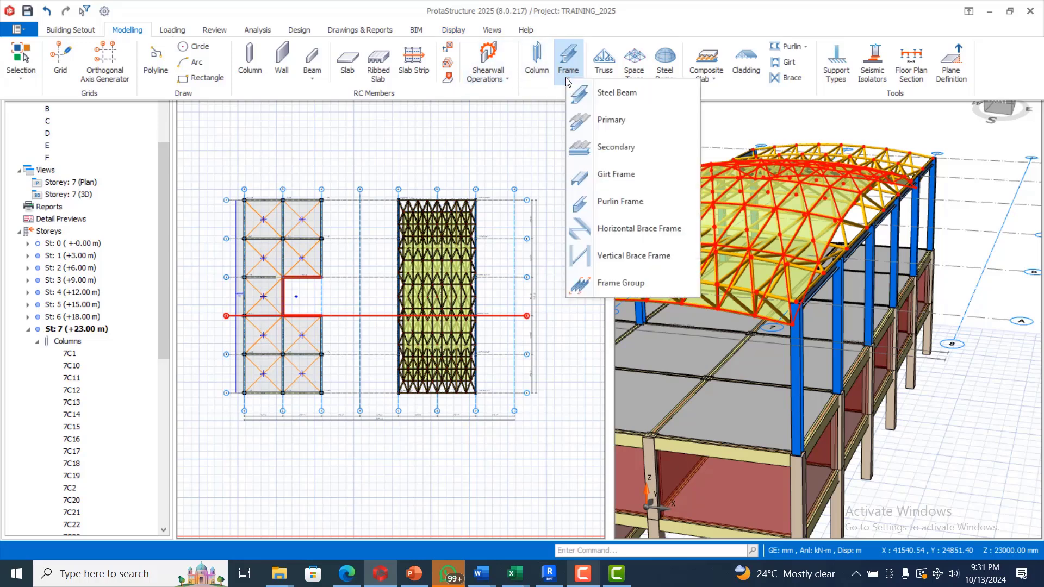
left_click(651, 93)
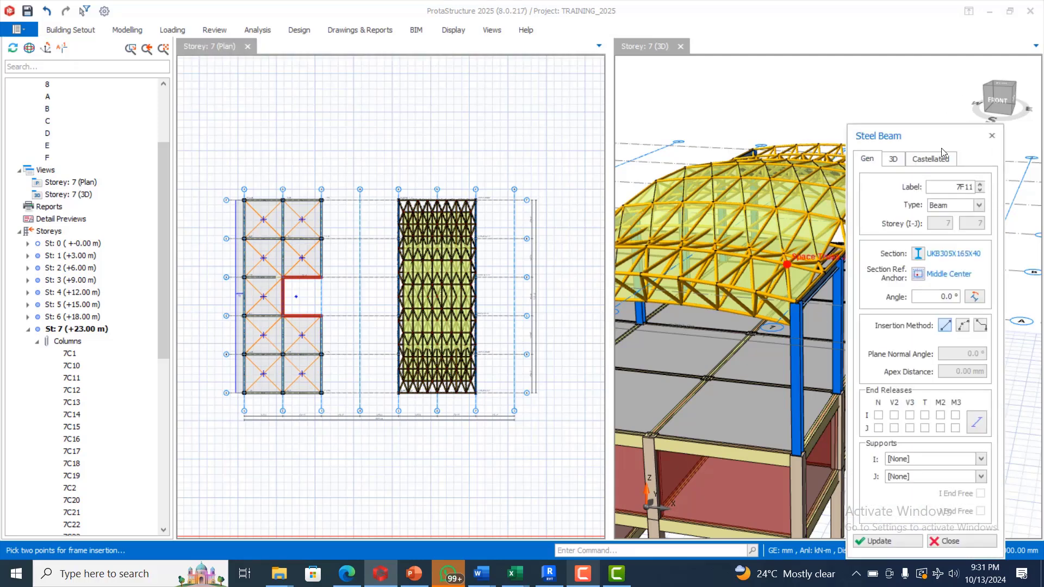
scroll(705, 216, "down", 3)
scroll(791, 275, "up", 2)
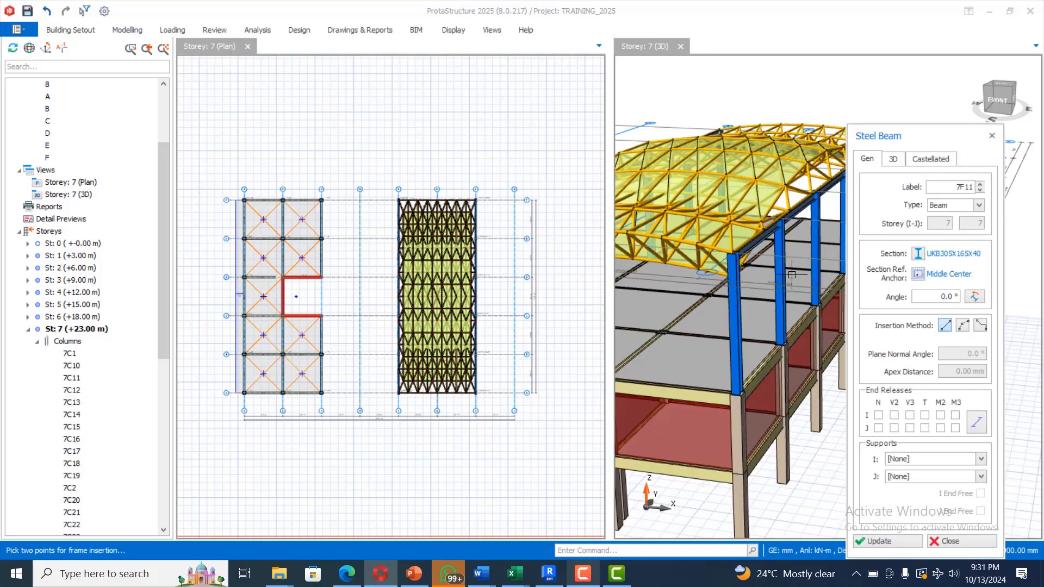
scroll(791, 275, "up", 2)
scroll(511, 405, "up", 3)
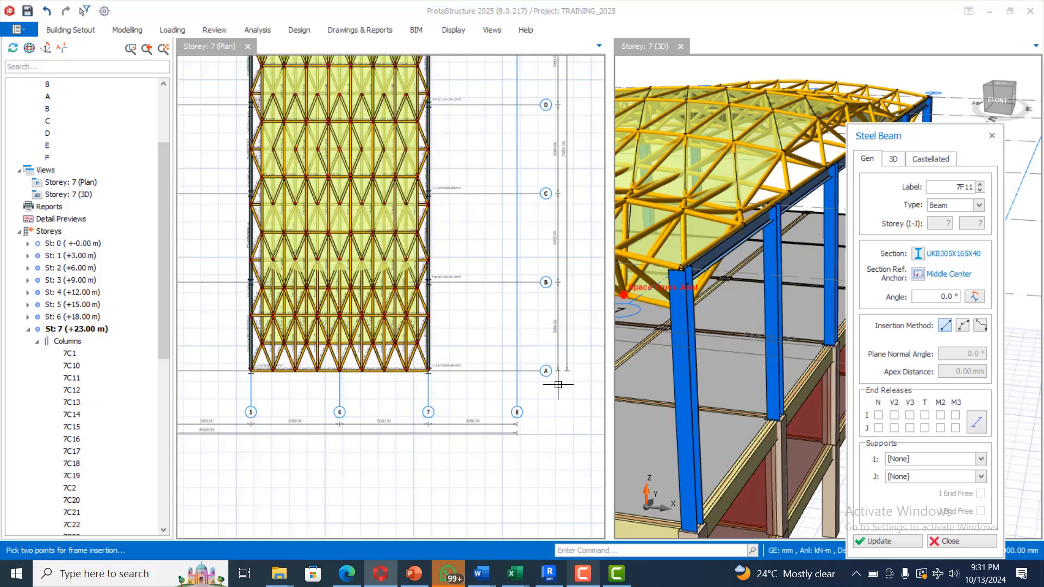
scroll(558, 384, "up", 1)
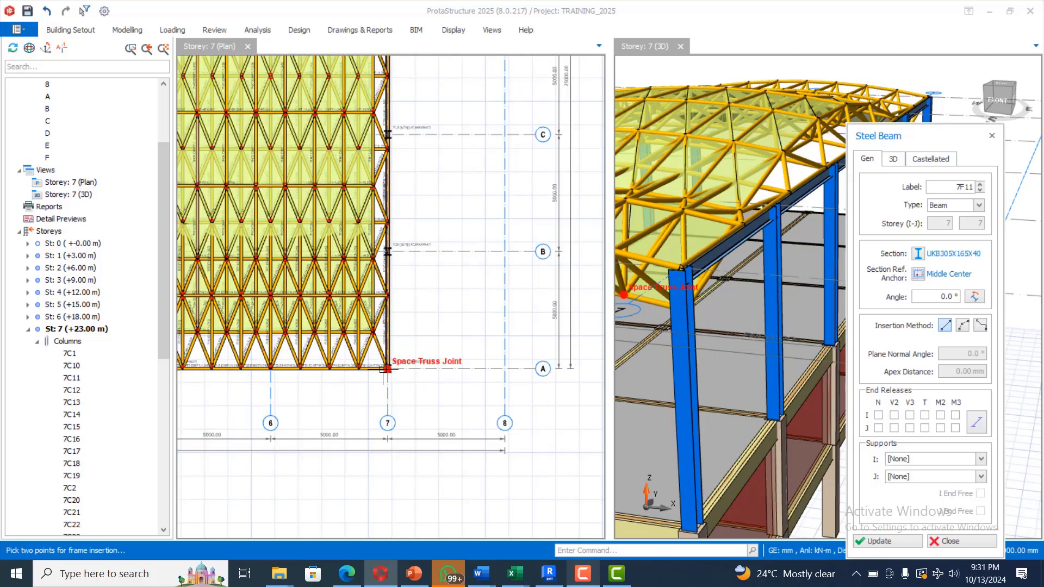
left_click(386, 369)
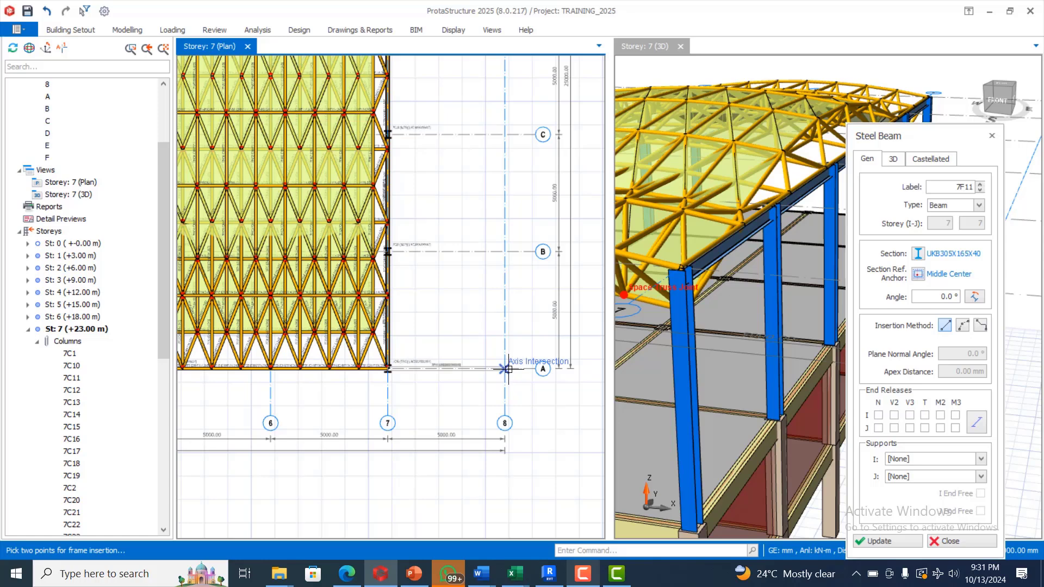
left_click(508, 369)
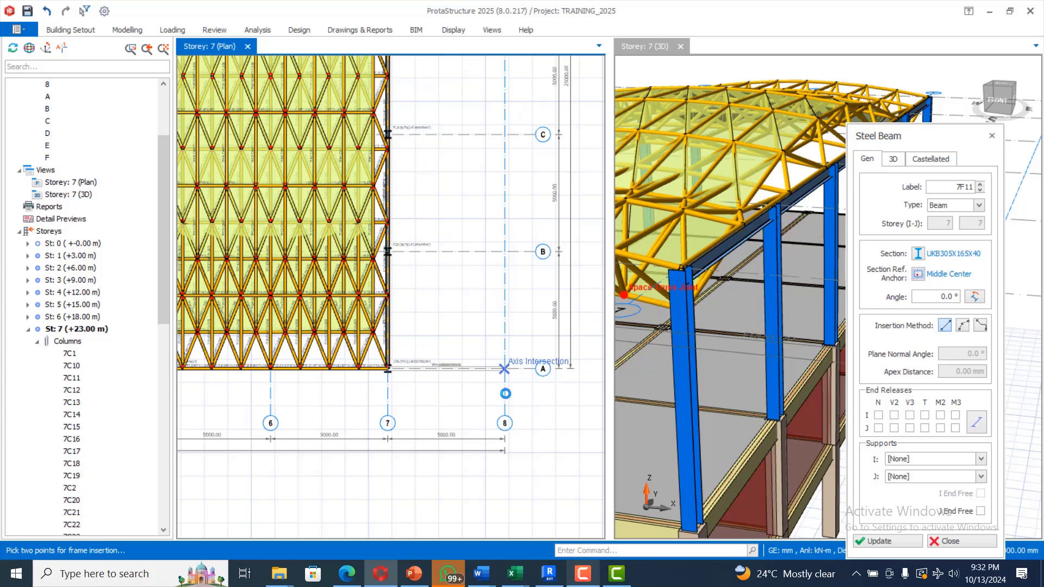
left_click(555, 351)
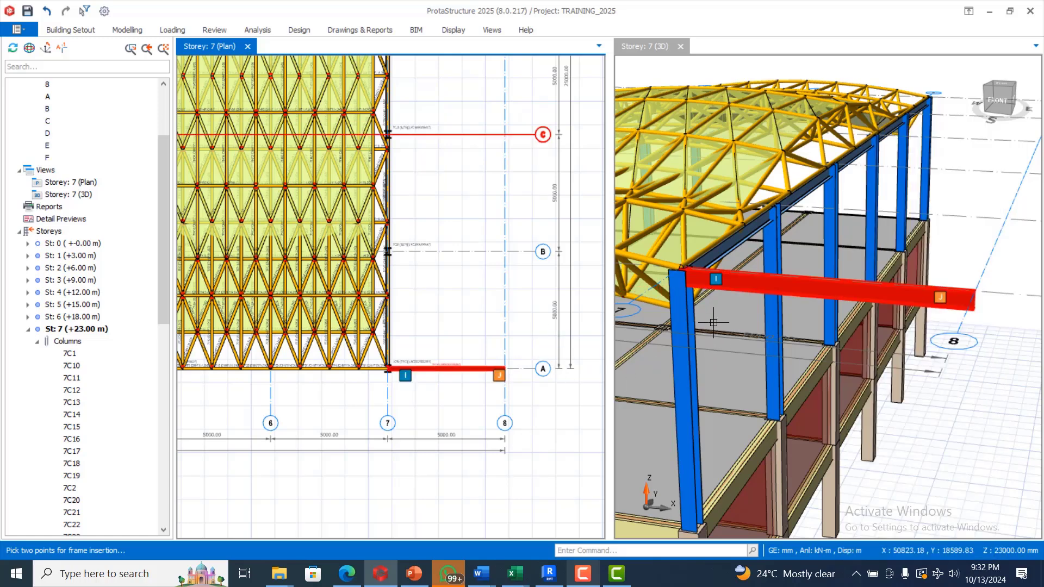
key("Escape")
Reopen the settings of the new steel beam on axis A and set its castellated opening shape to Hexagonal.
left_click(903, 286)
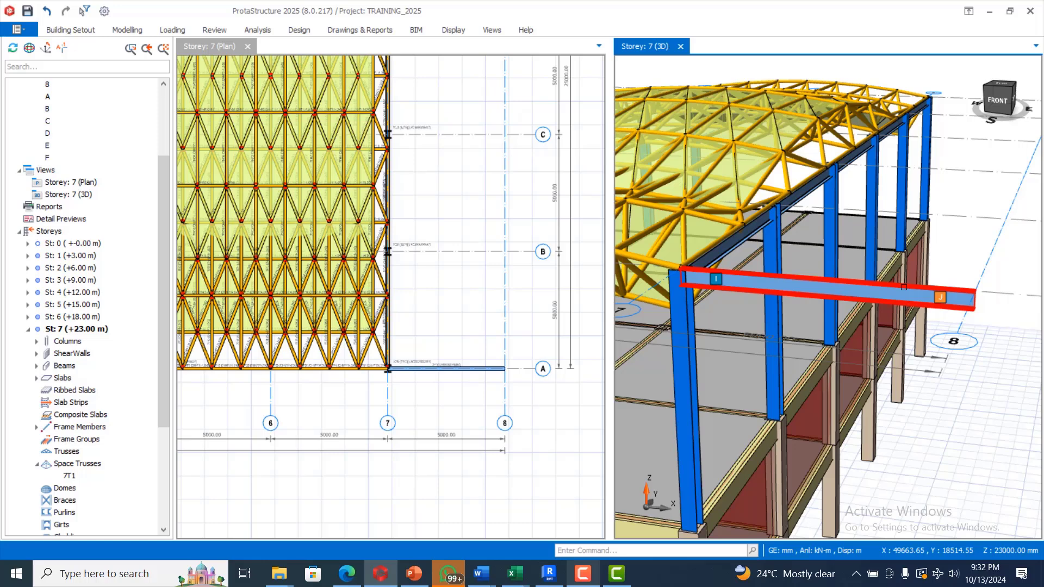
double_click(903, 287)
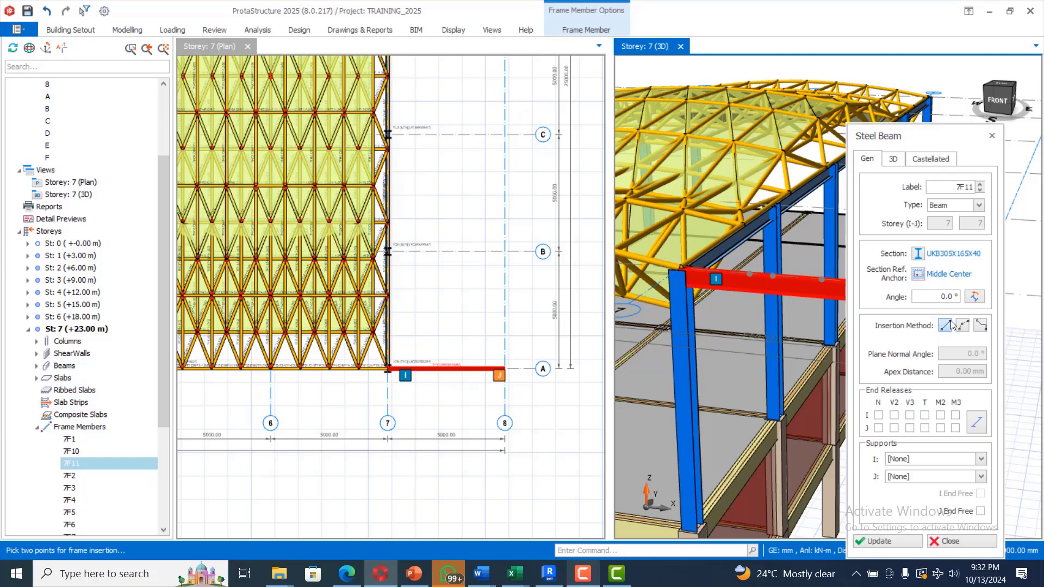
left_click(933, 160)
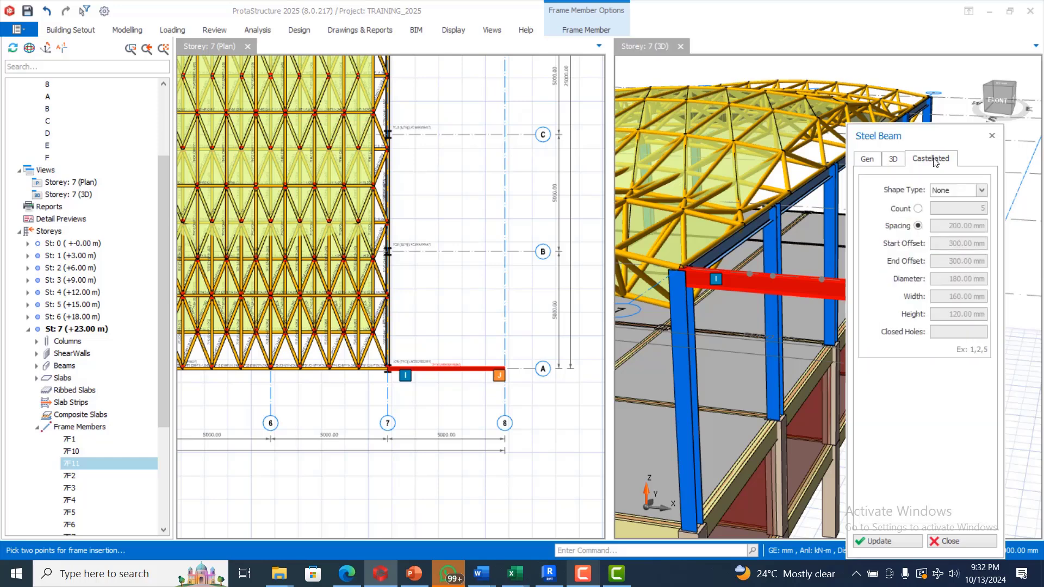
left_click(873, 160)
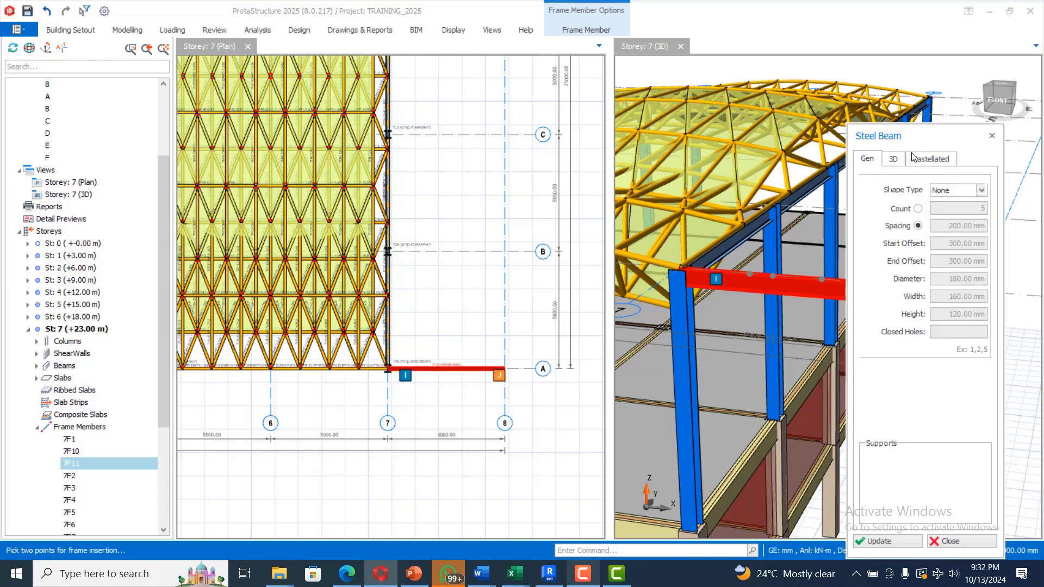
left_click(933, 161)
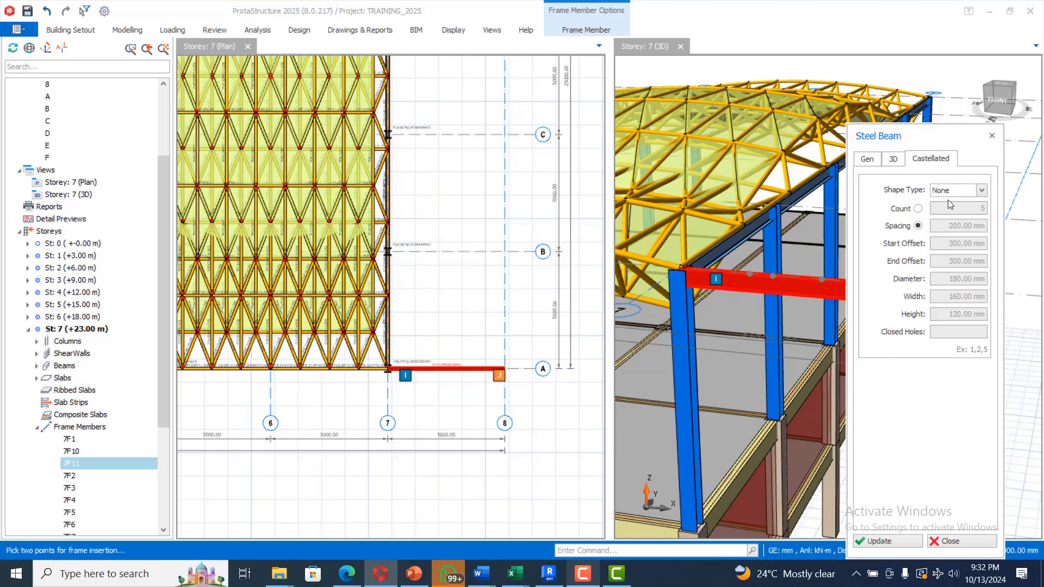
left_click(960, 191)
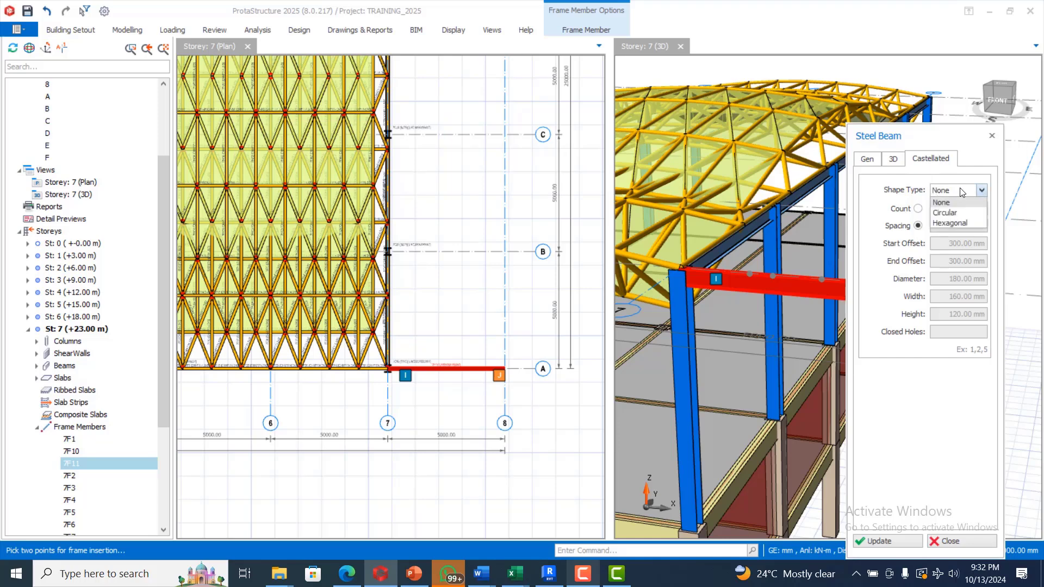
left_click(957, 224)
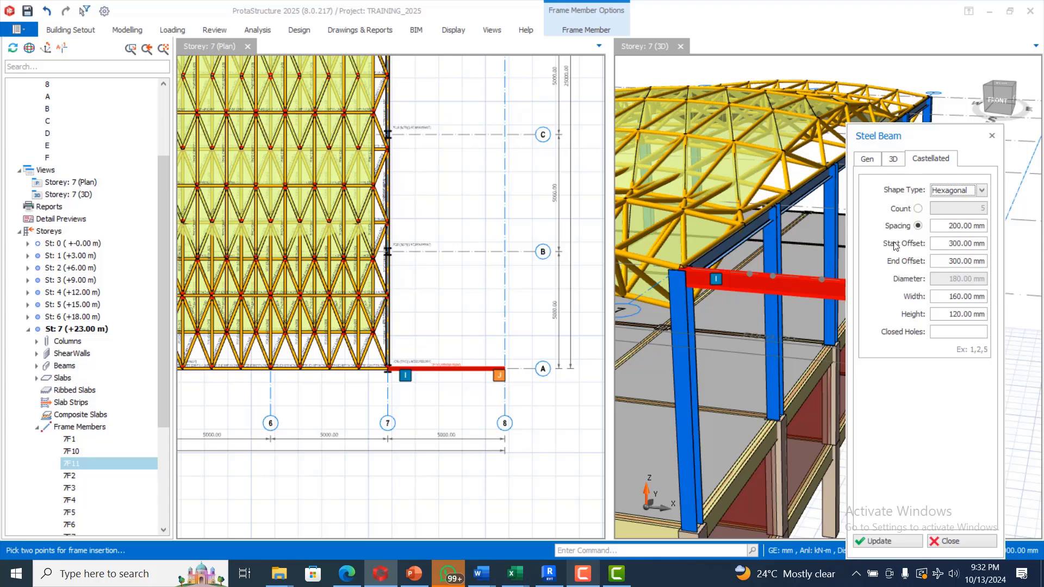
Change the axis A steel beam to the curved insertion method with a 90° plane normal angle and a 500 mm apex distance.
left_click(868, 159)
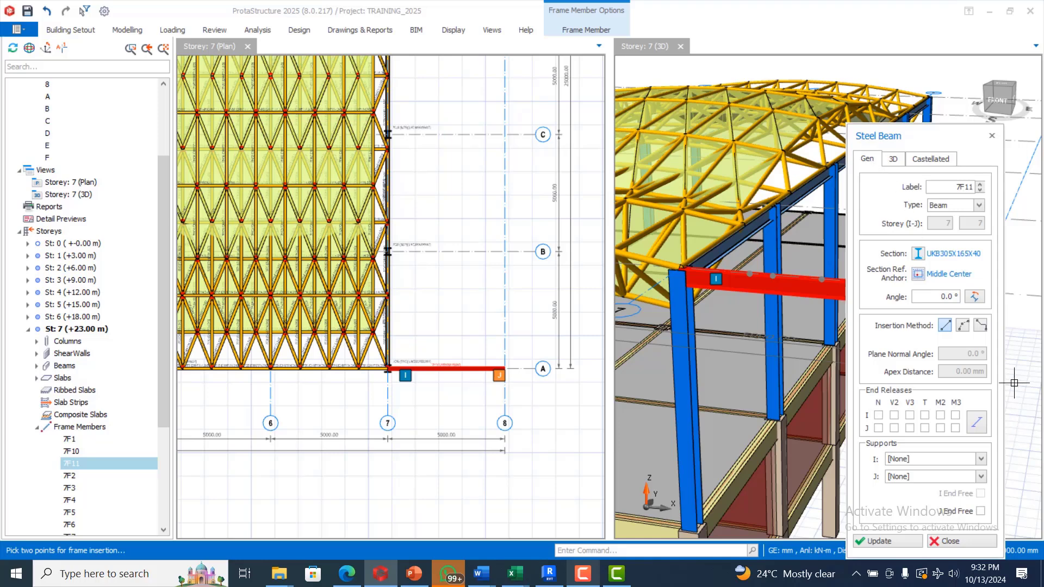
left_click(964, 327)
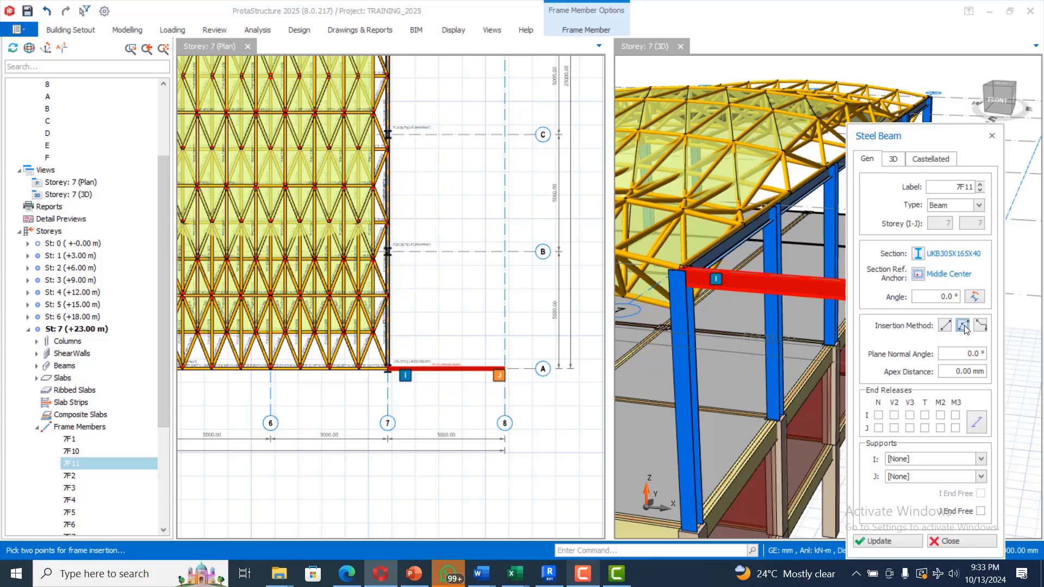
double_click(966, 355)
type("90")
double_click(950, 370)
type("500")
left_click_drag(950, 371, 958, 371)
type("5")
left_click(895, 542)
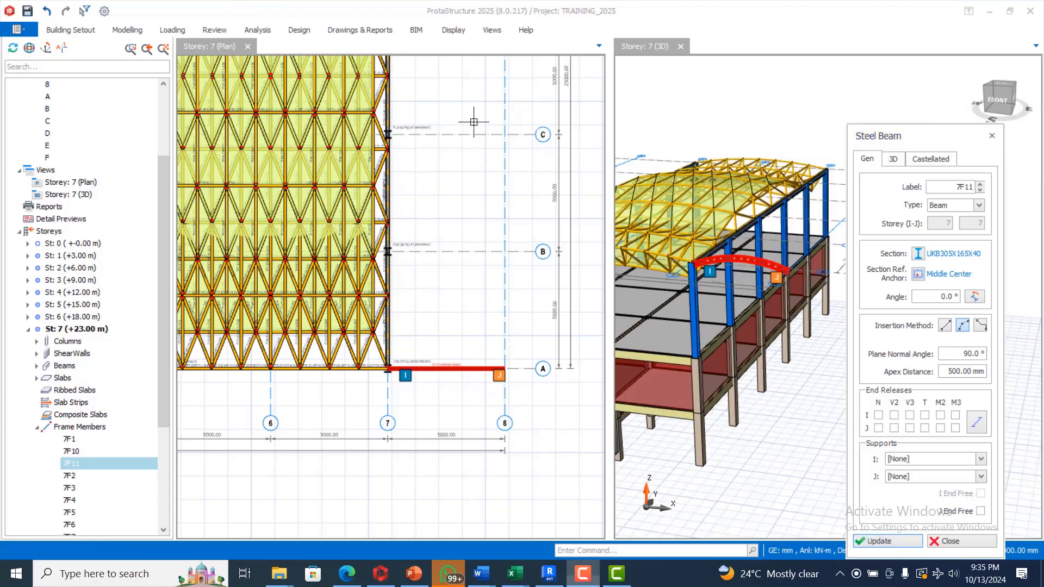
scroll(734, 256, "up", 3)
scroll(734, 256, "down", 2)
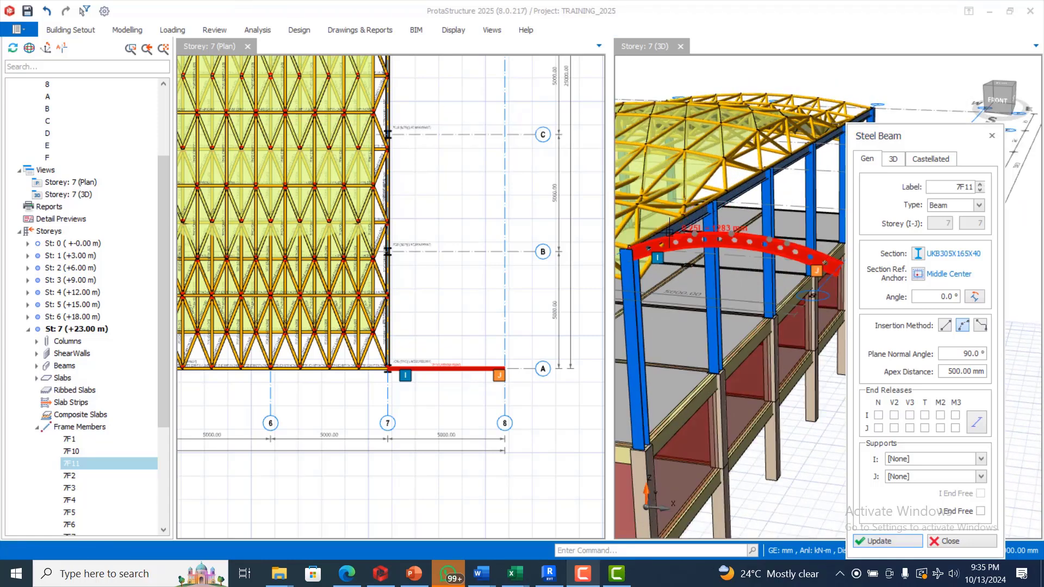
scroll(757, 223, "down", 3)
scroll(783, 222, "up", 4)
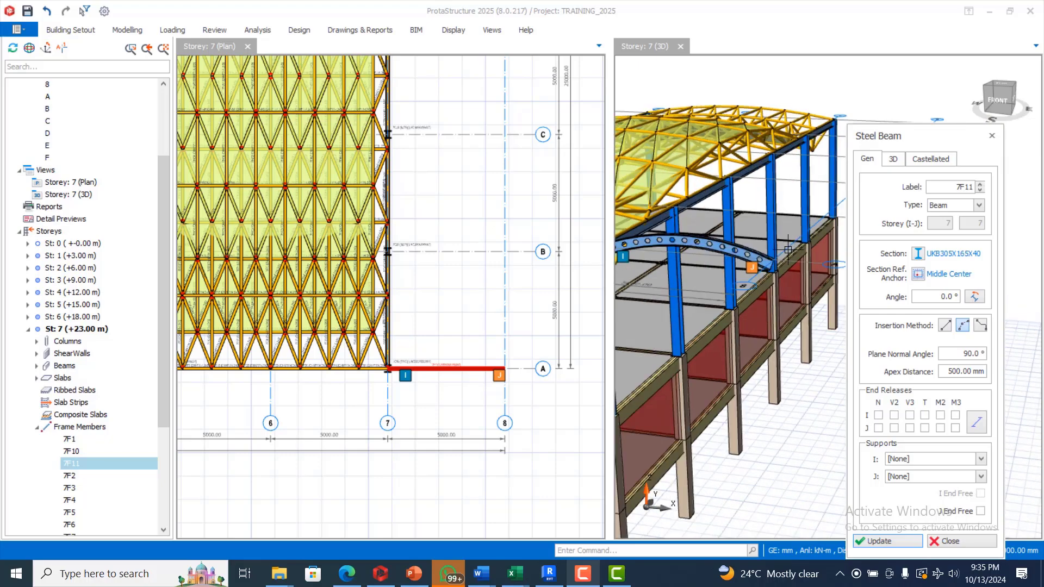
scroll(790, 295, "down", 2)
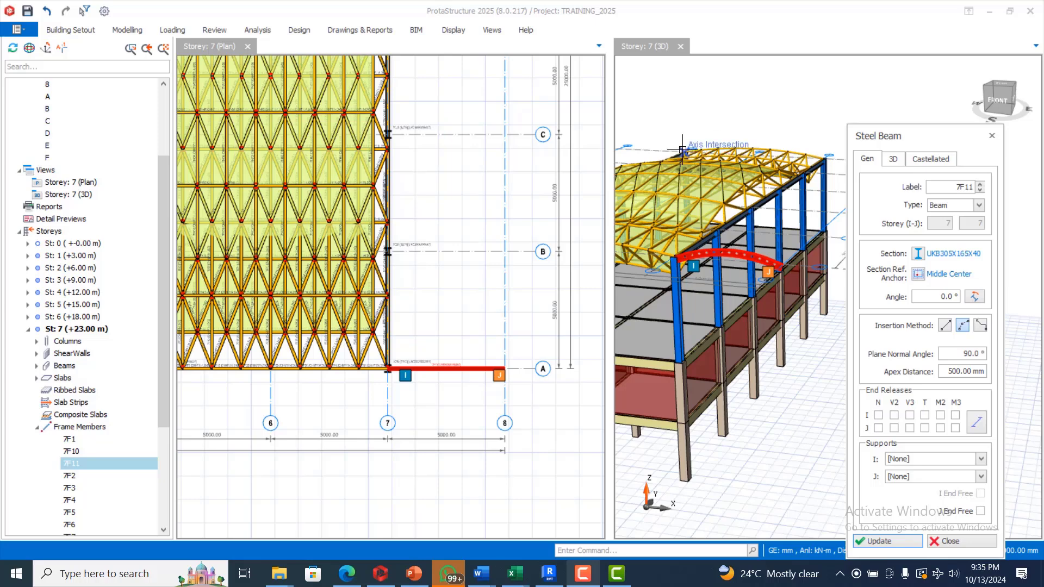
left_click(951, 541)
left_click(811, 117)
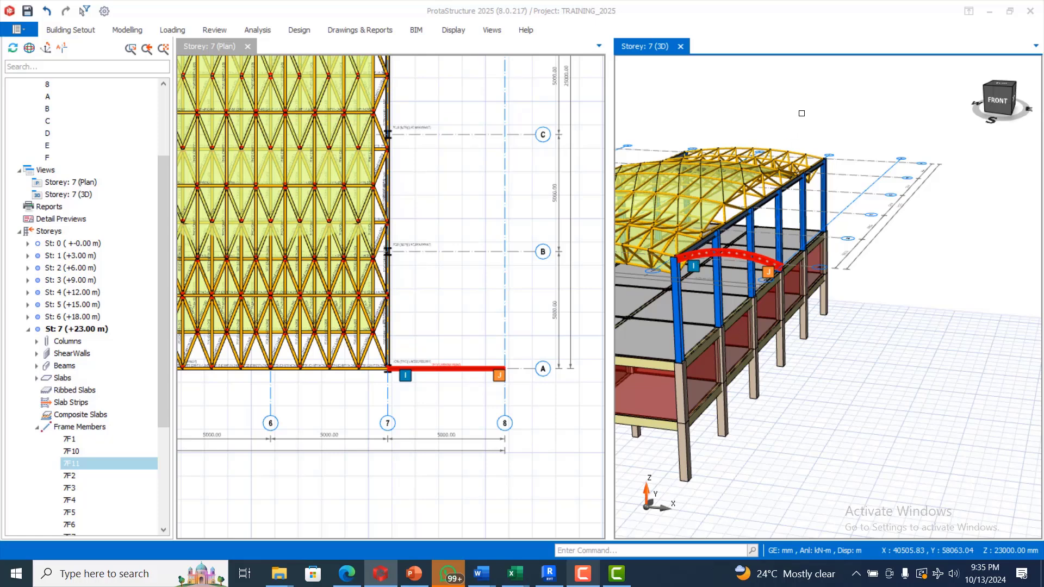
Try to copy the curved castellated beam from axis A along axis 7, using space truss joints as reference points.
scroll(813, 129, "up", 3)
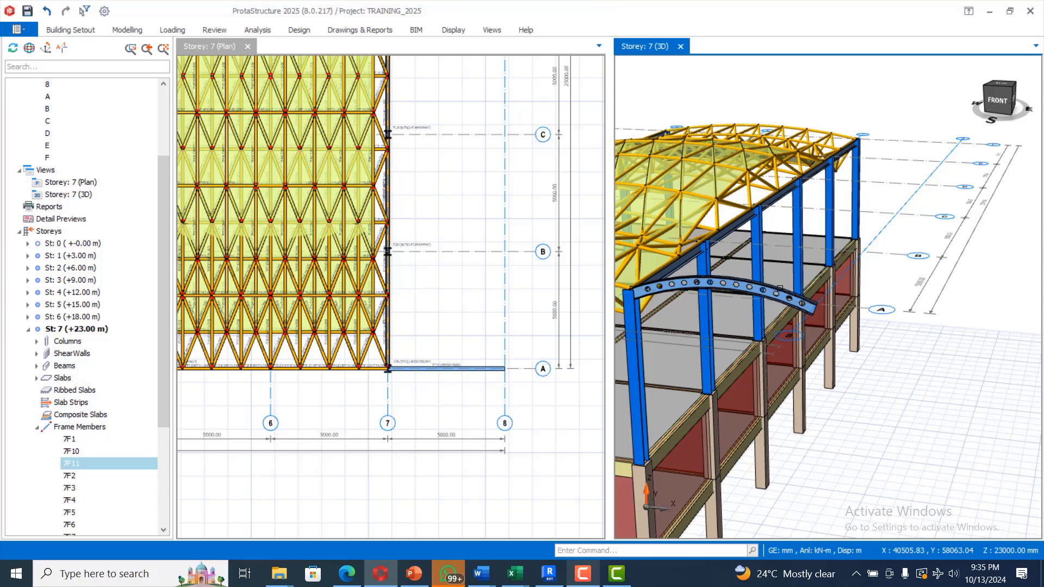
left_click(780, 288)
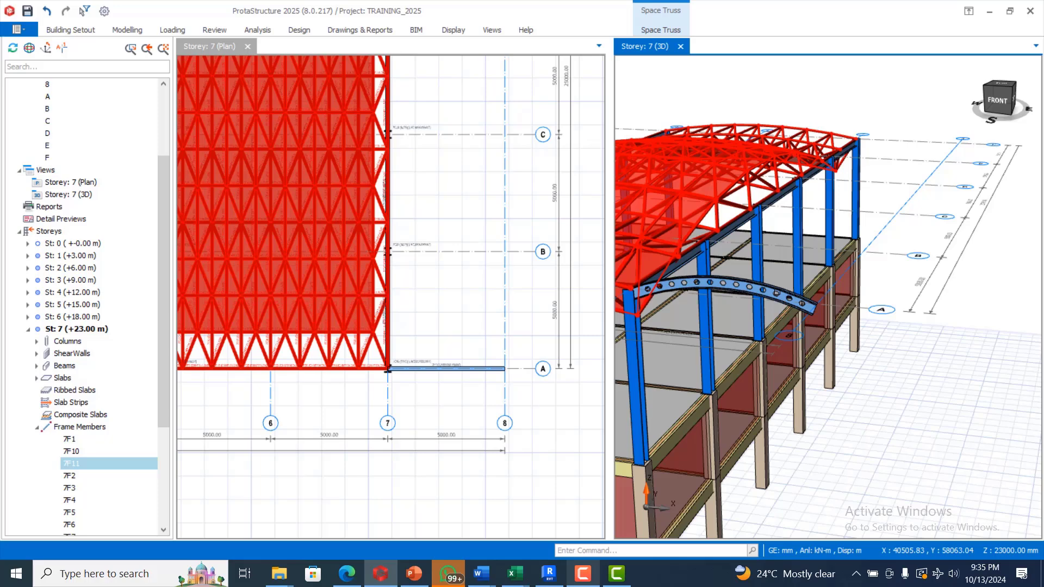
left_click(776, 293)
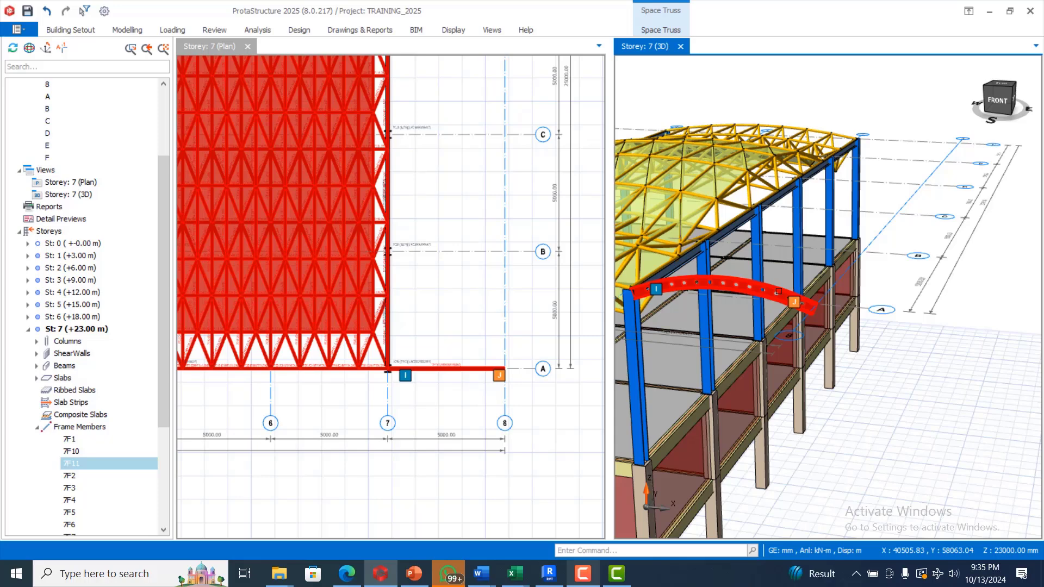
right_click(776, 297)
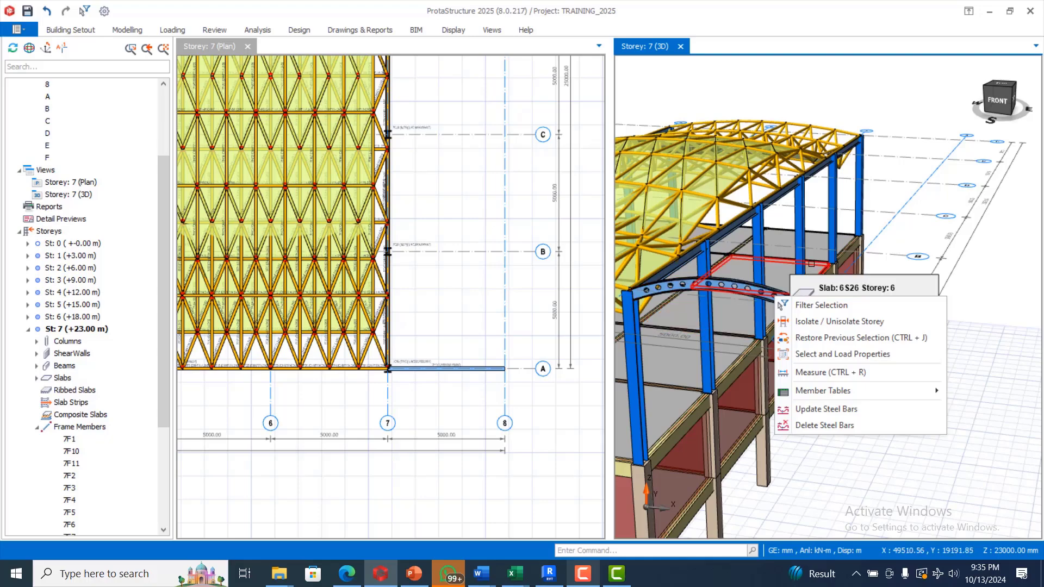
left_click(713, 327)
middle_click_drag(713, 327, 821, 316)
left_click(821, 317)
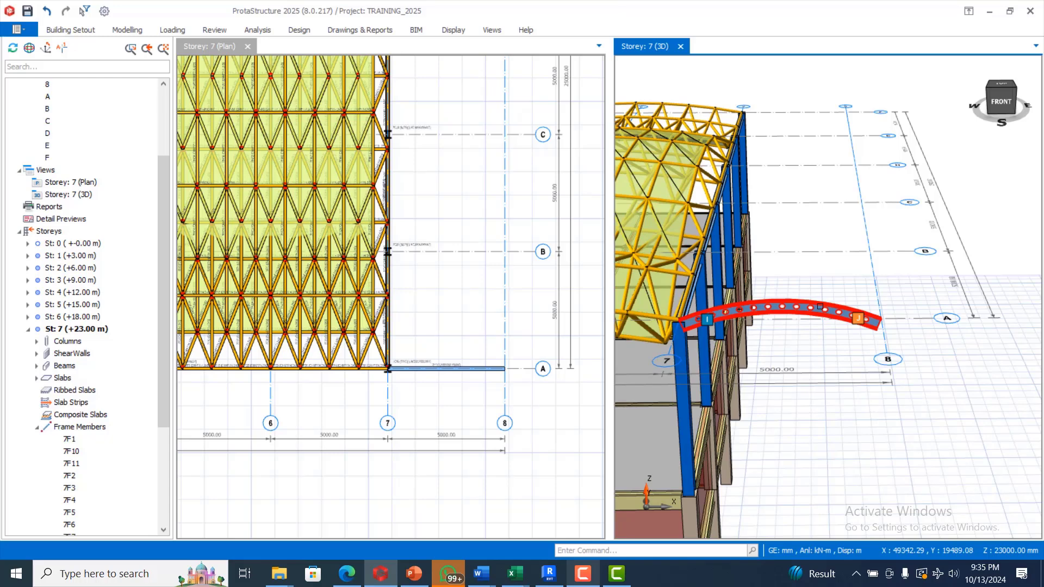
right_click(820, 306)
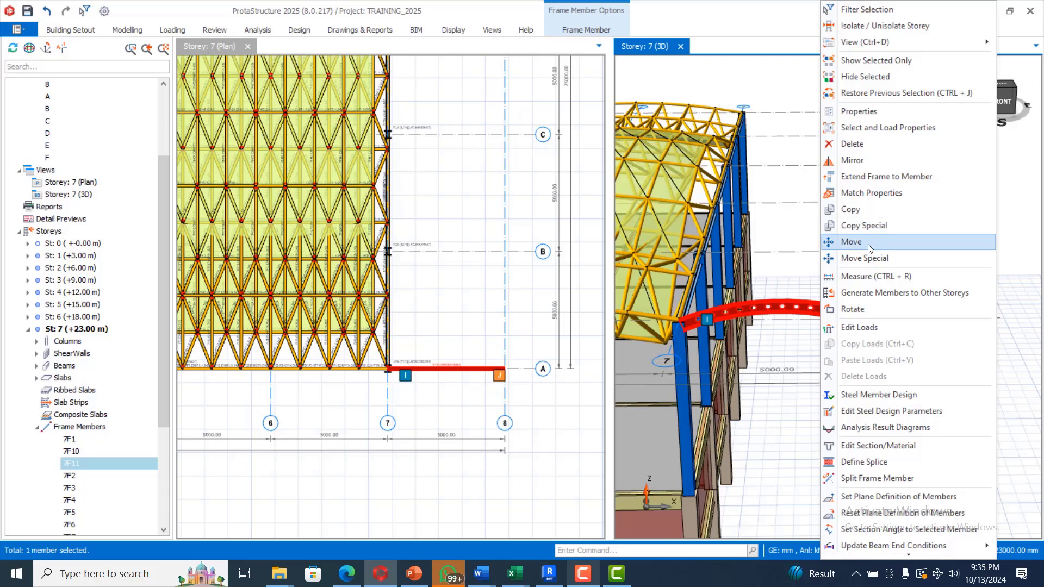
left_click(883, 210)
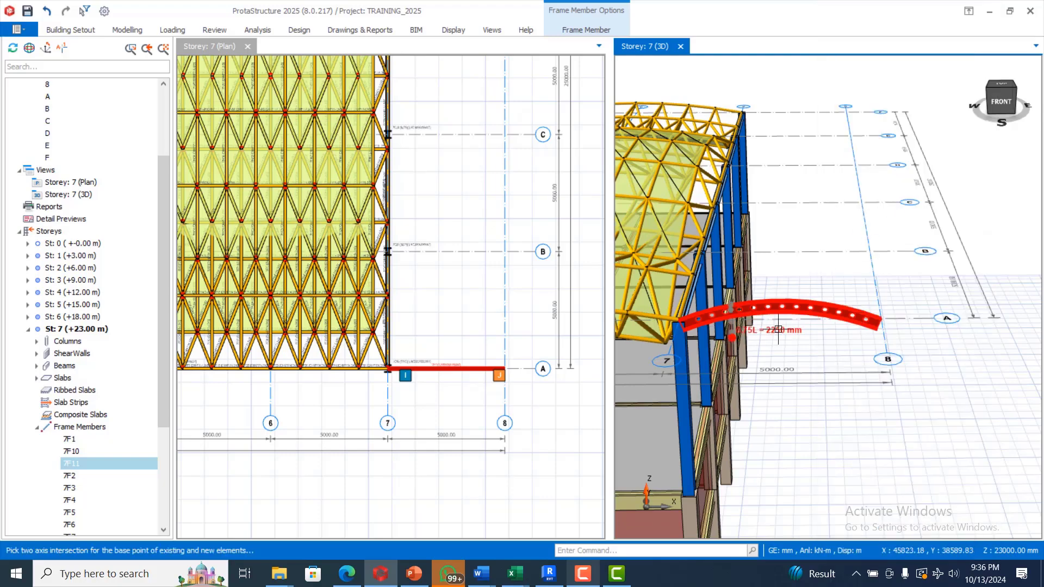
scroll(827, 336, "up", 5)
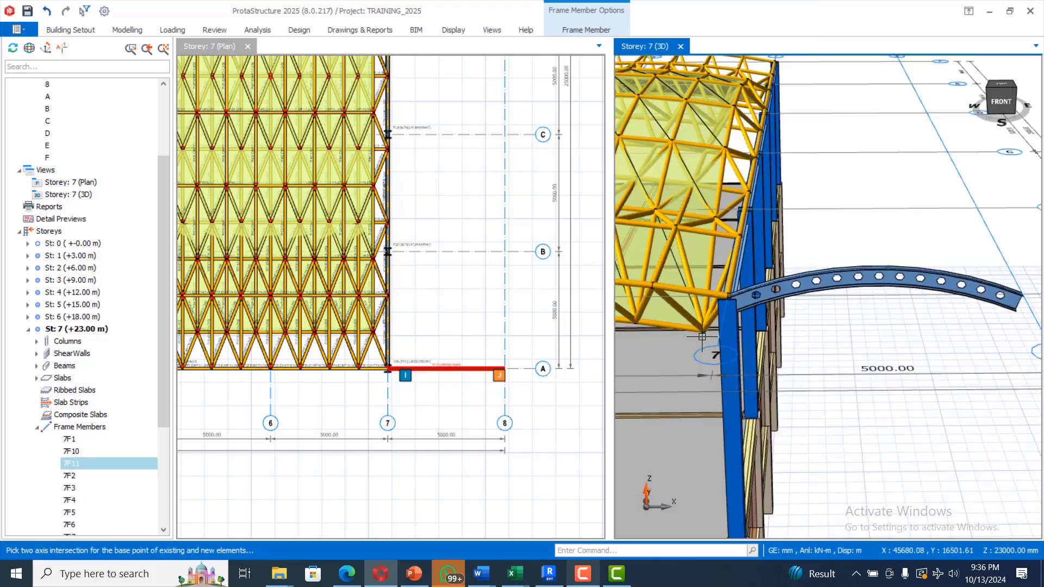
scroll(913, 297, "down", 5)
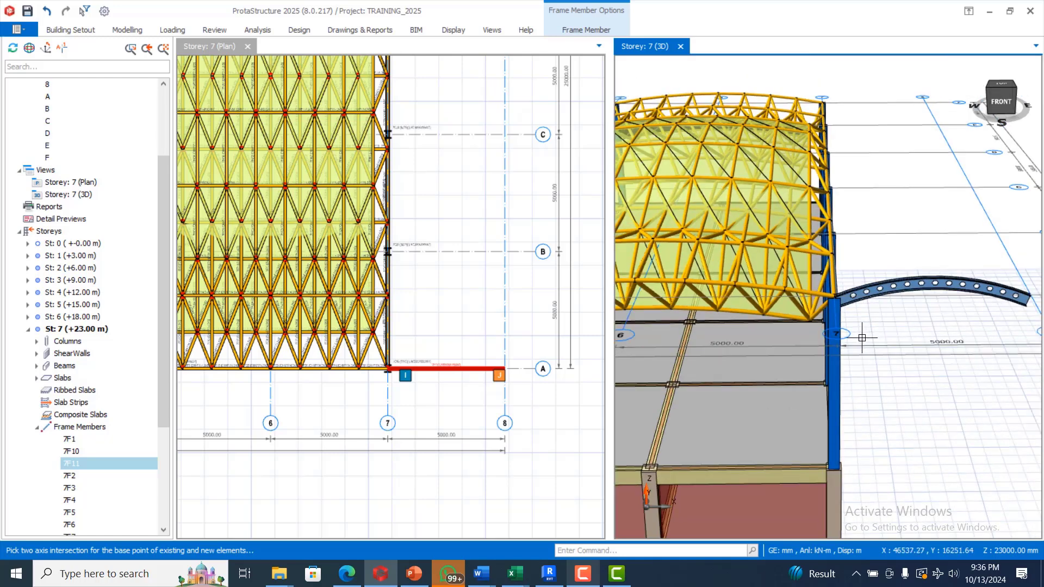
scroll(919, 197, "up", 3)
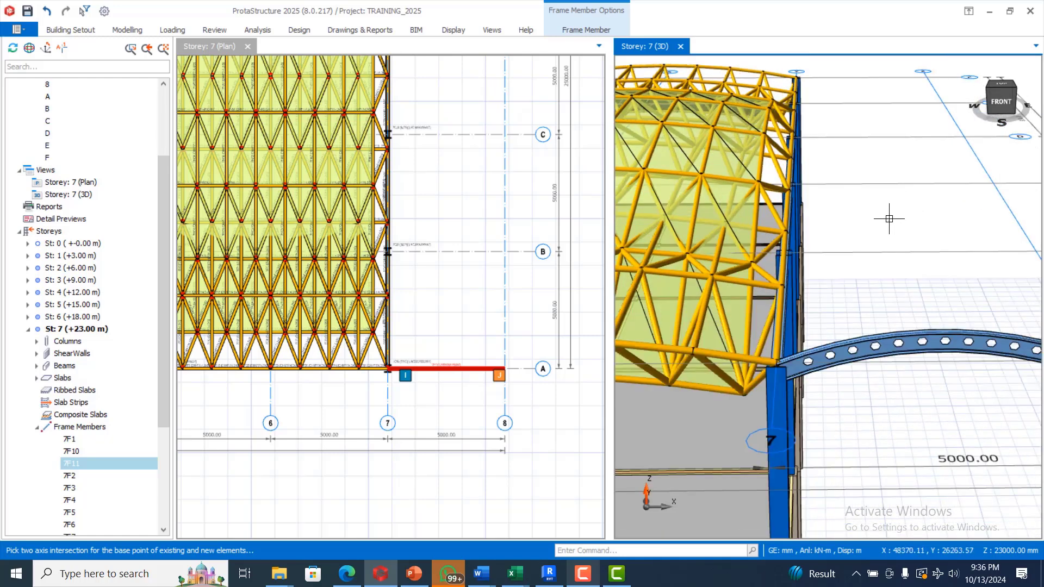
left_click(698, 347)
left_click(712, 276)
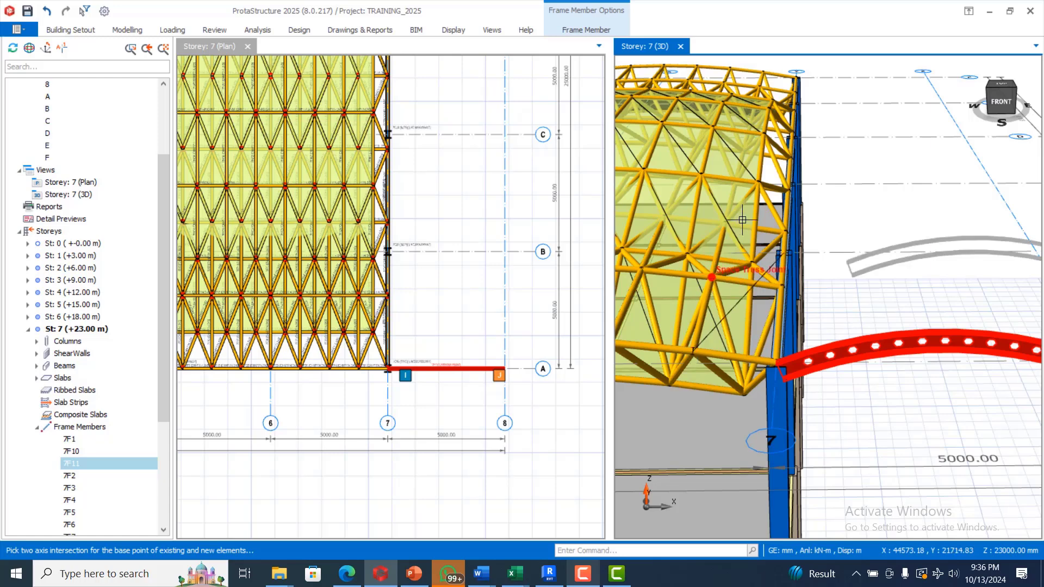
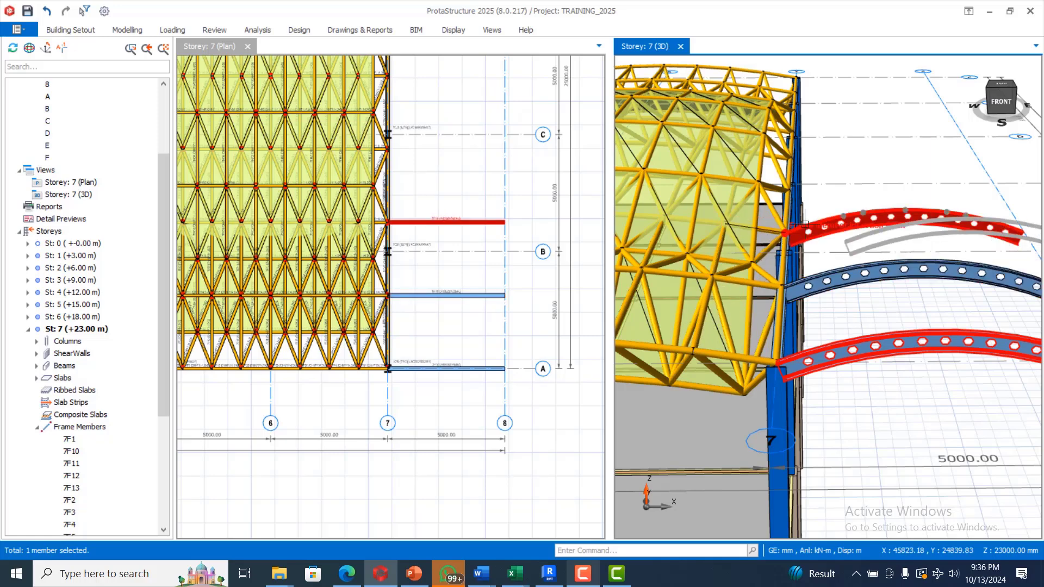
scroll(727, 230, "down", 3)
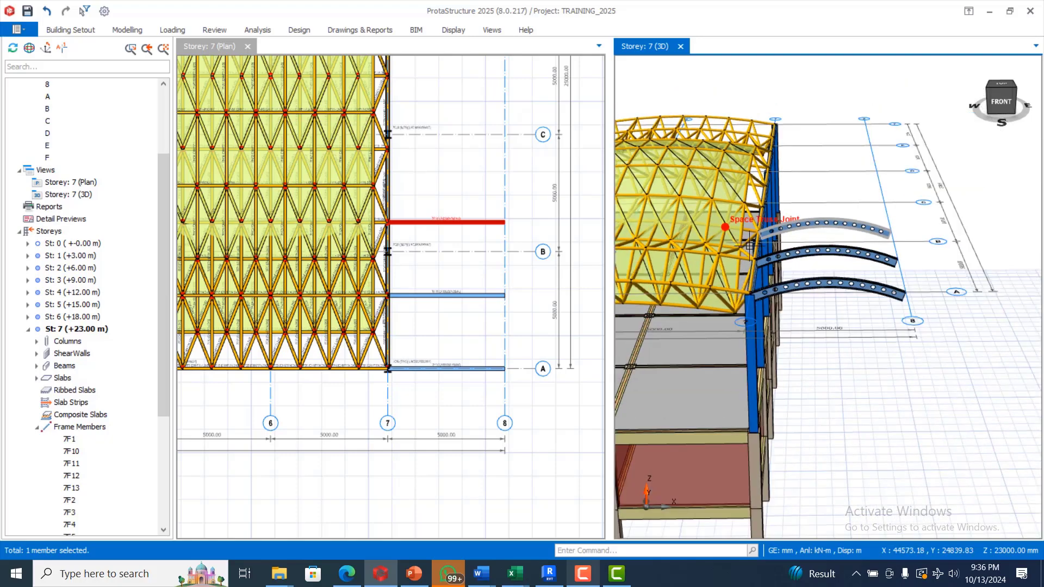
scroll(876, 229, "up", 3)
scroll(738, 202, "up", 4)
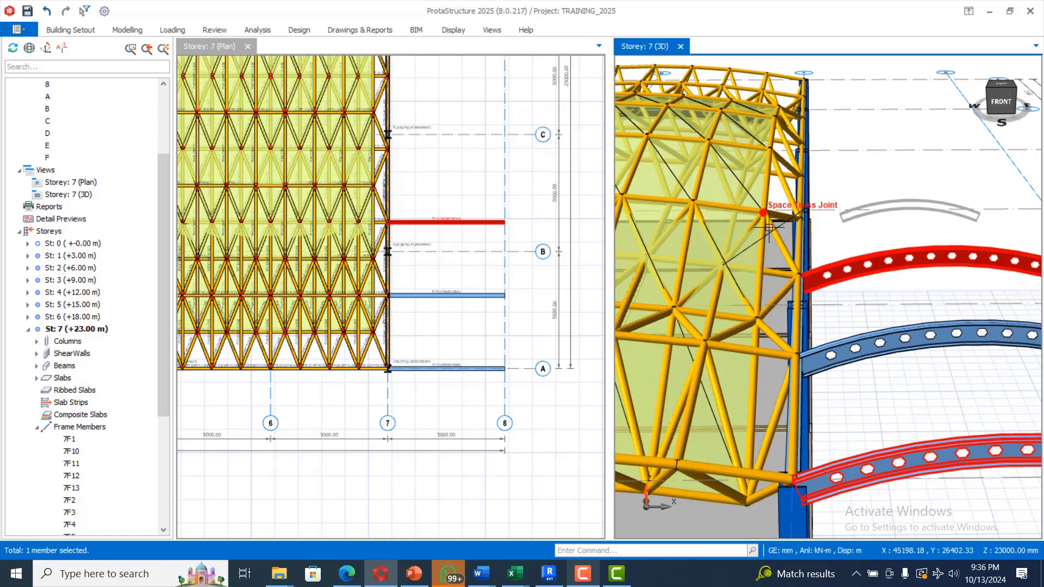
scroll(761, 234, "down", 3)
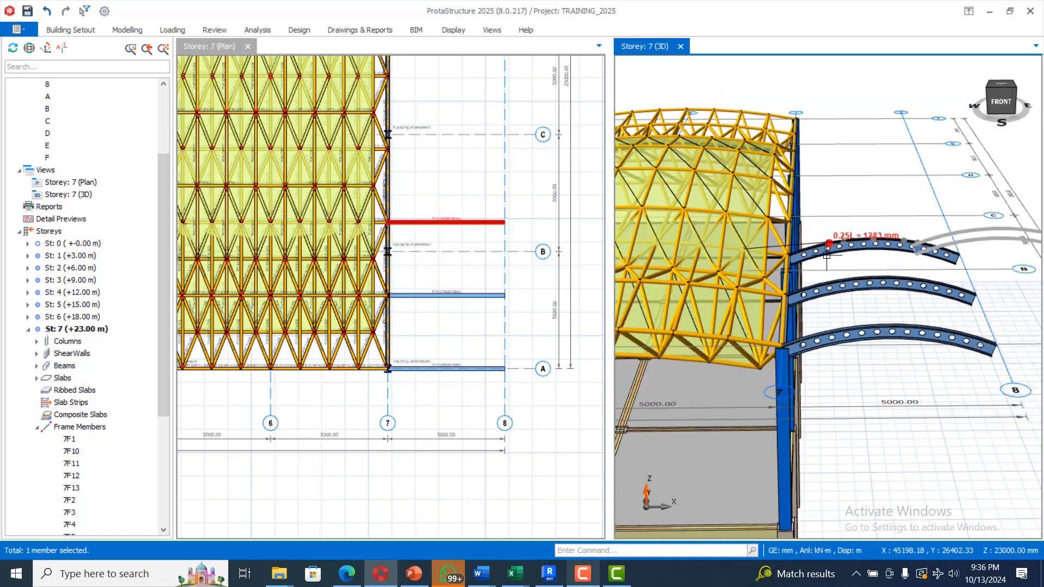
Delete the two copied curved beams on either side of axis B, keeping only the original on axis A.
left_click(879, 288)
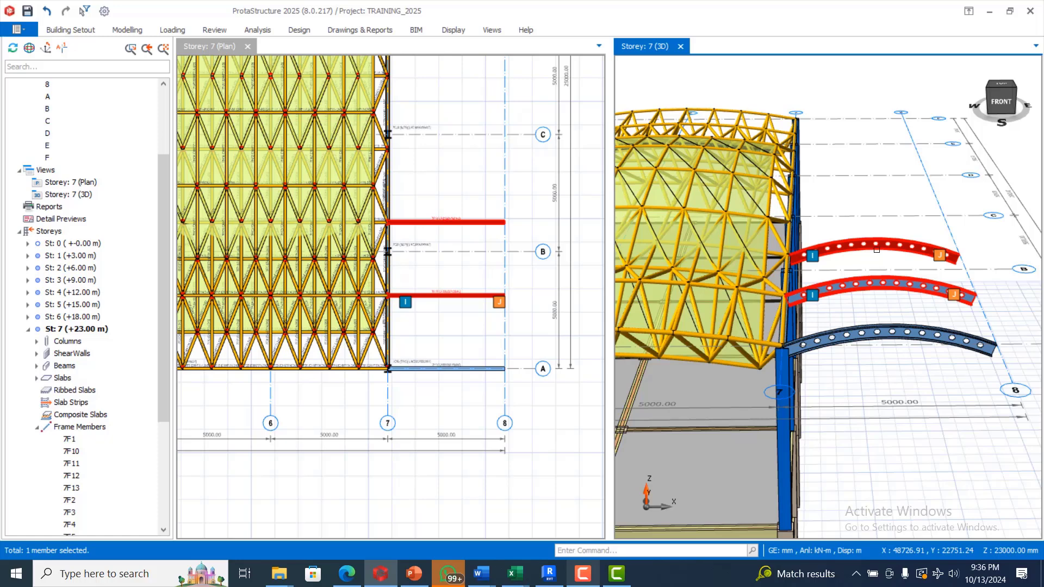
key("Escape")
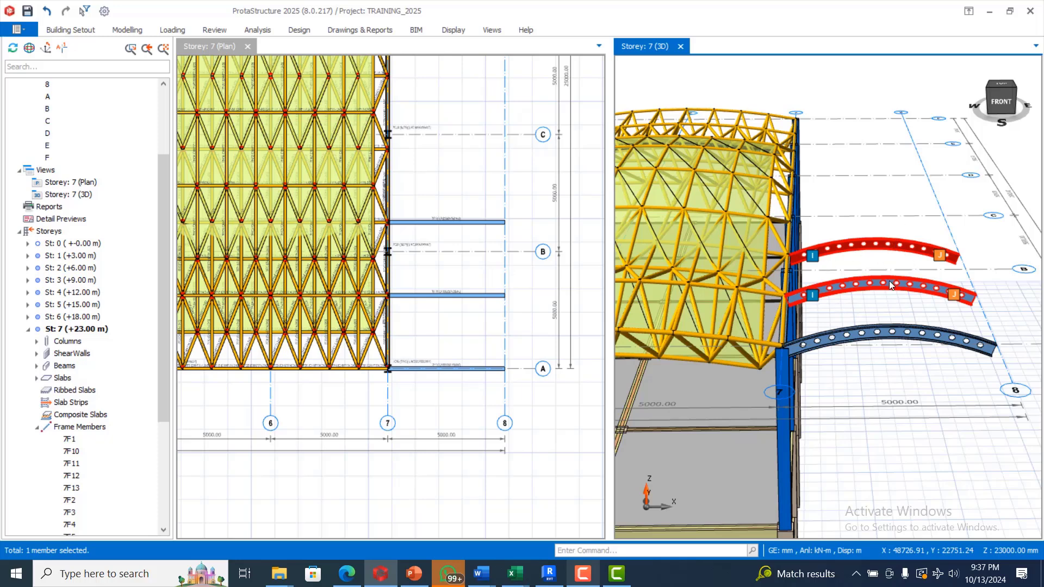
key("Delete")
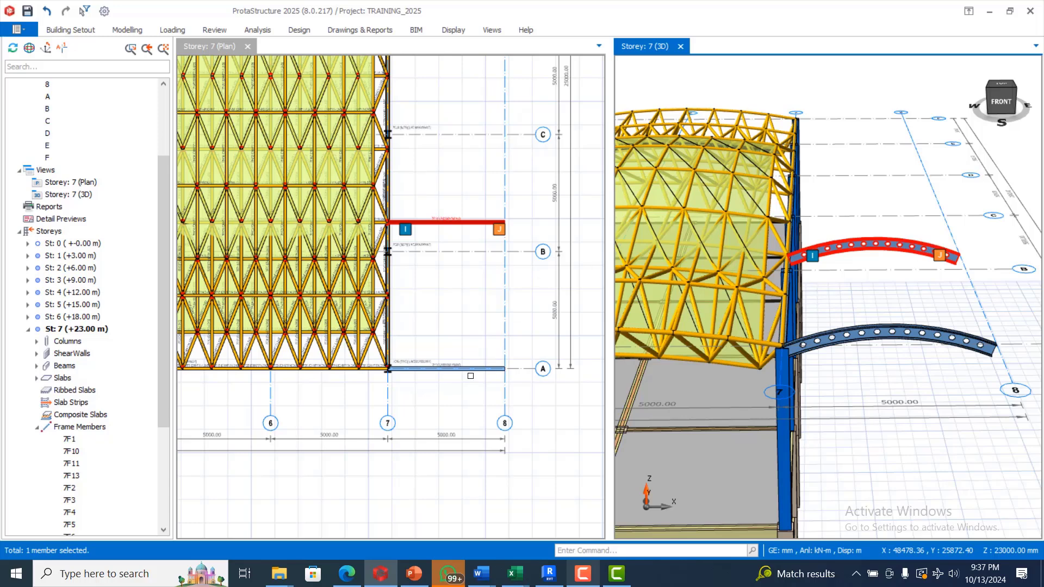
key("Delete")
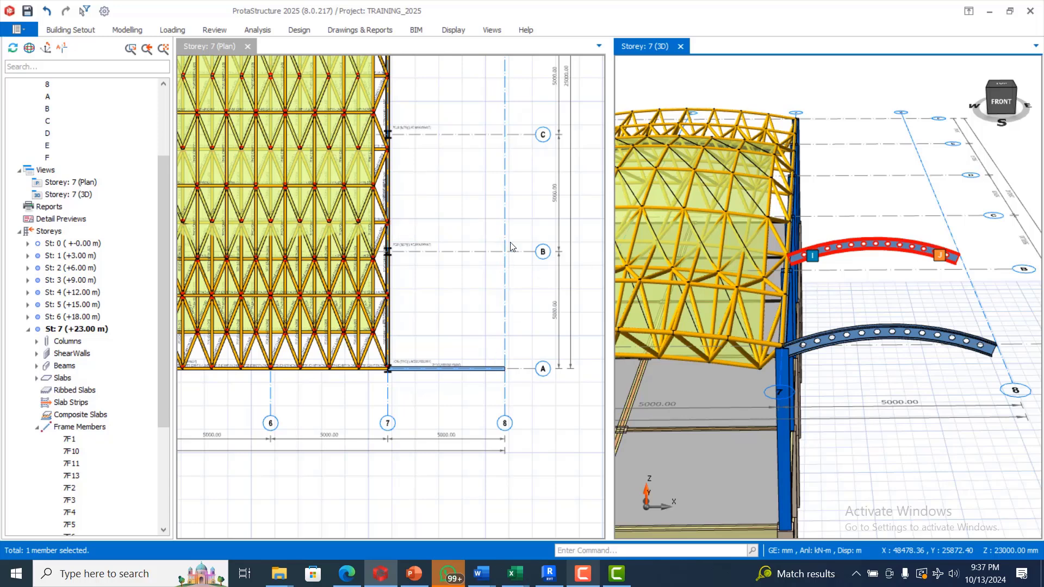
Copy the curved beam on axis A with Copy Special, making five copies at 5000 mm spacing in positive Y, onto axes B to F.
scroll(500, 244, "down", 3)
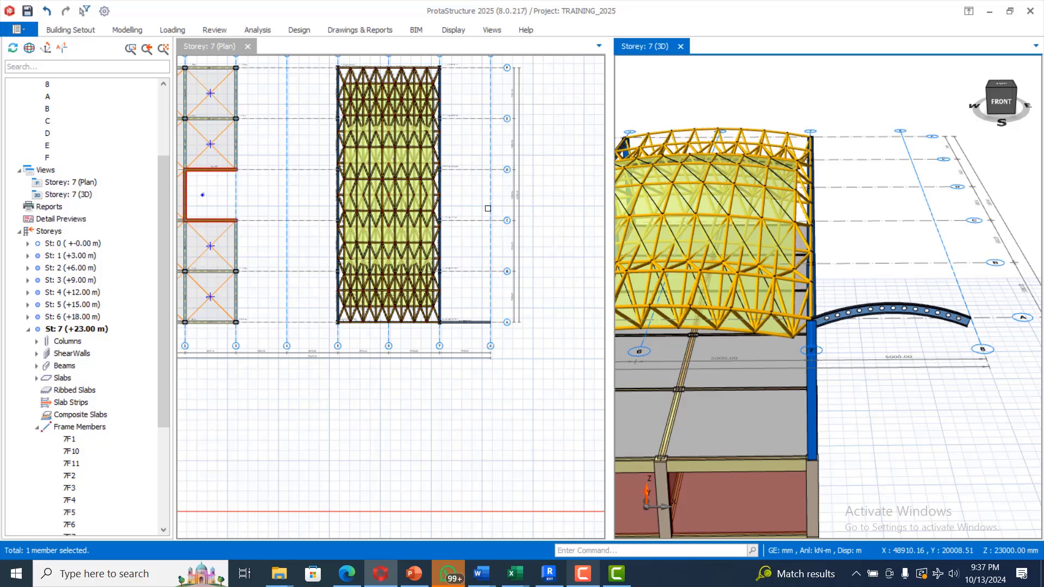
scroll(486, 222, "down", 2)
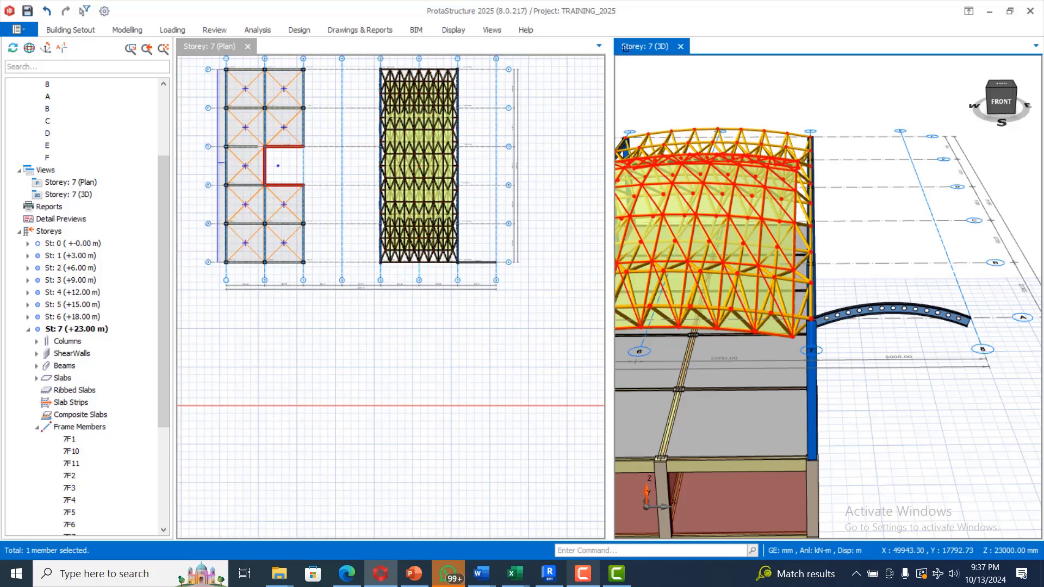
left_click(914, 308)
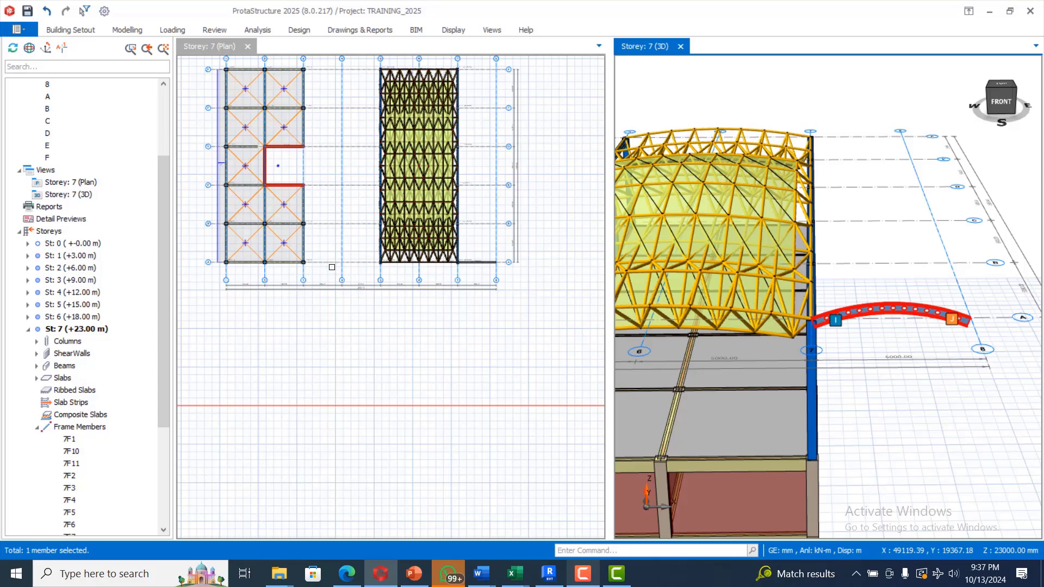
left_click(503, 267)
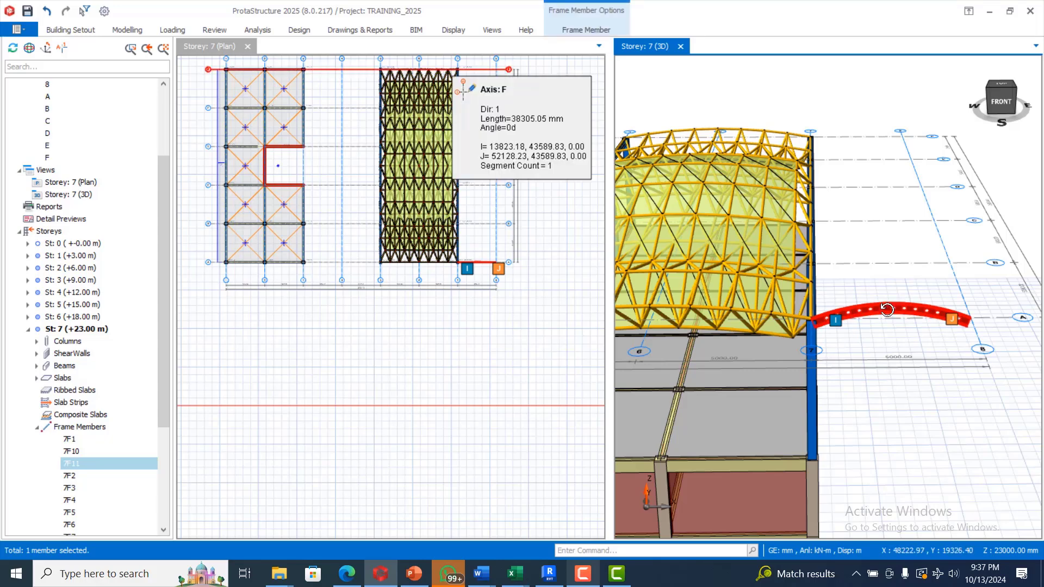
right_click(868, 311)
left_click(895, 226)
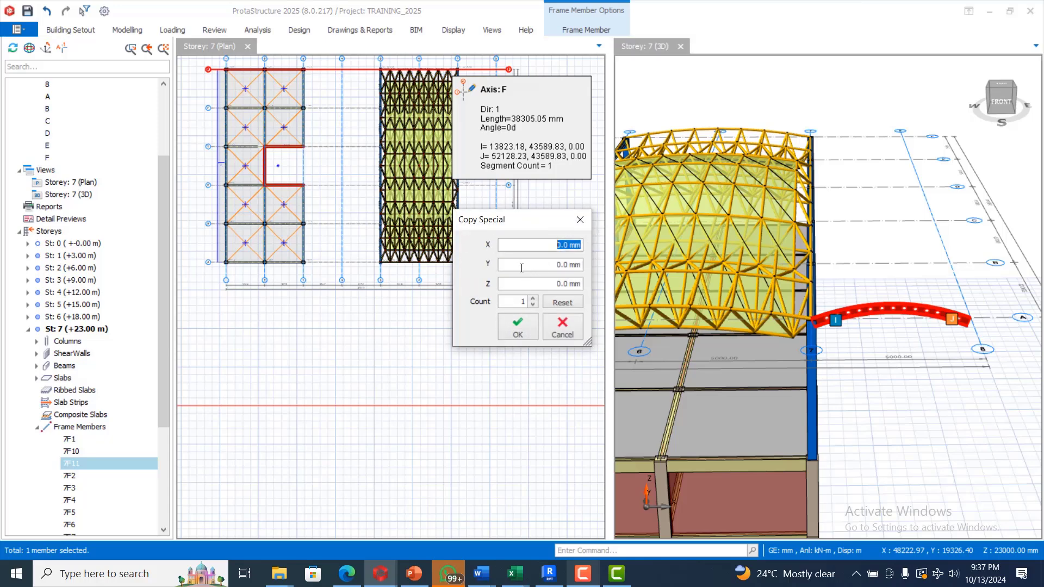
double_click(531, 263)
type("500")
double_click(520, 303)
left_click(550, 284)
left_click_drag(512, 304, 525, 306)
left_click(523, 332)
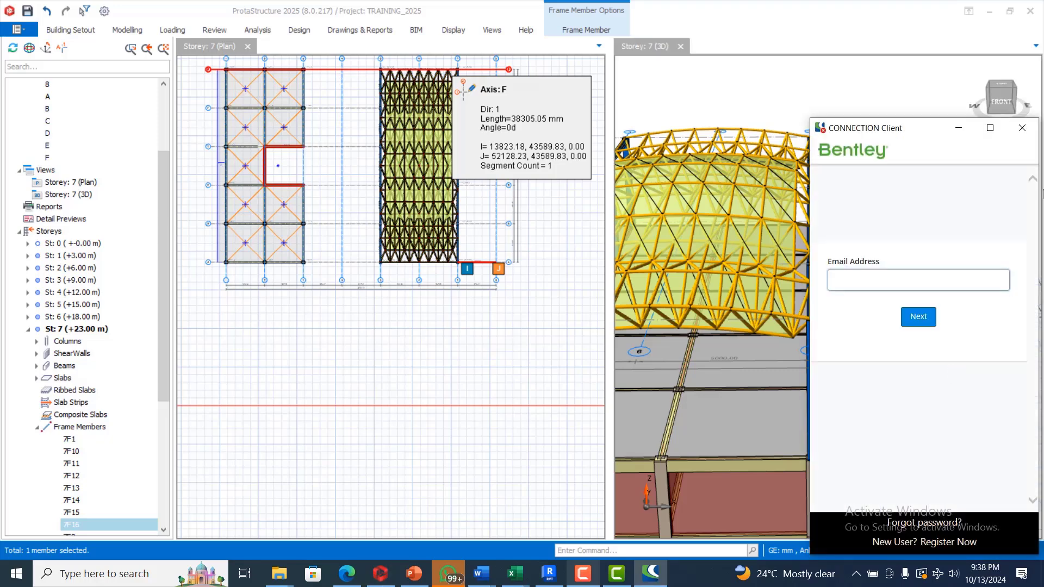
left_click(1022, 128)
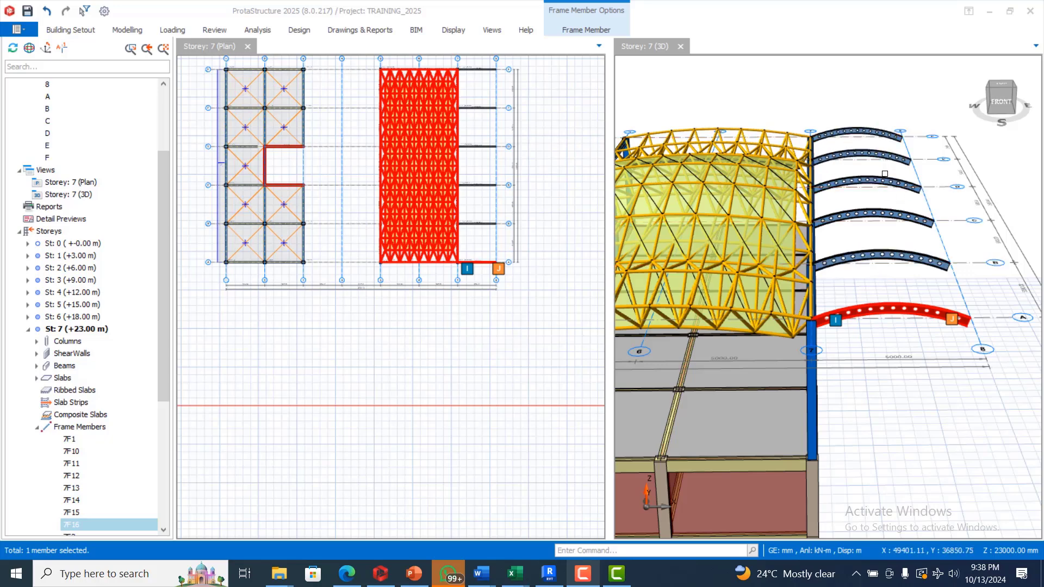
scroll(885, 174, "down", 3)
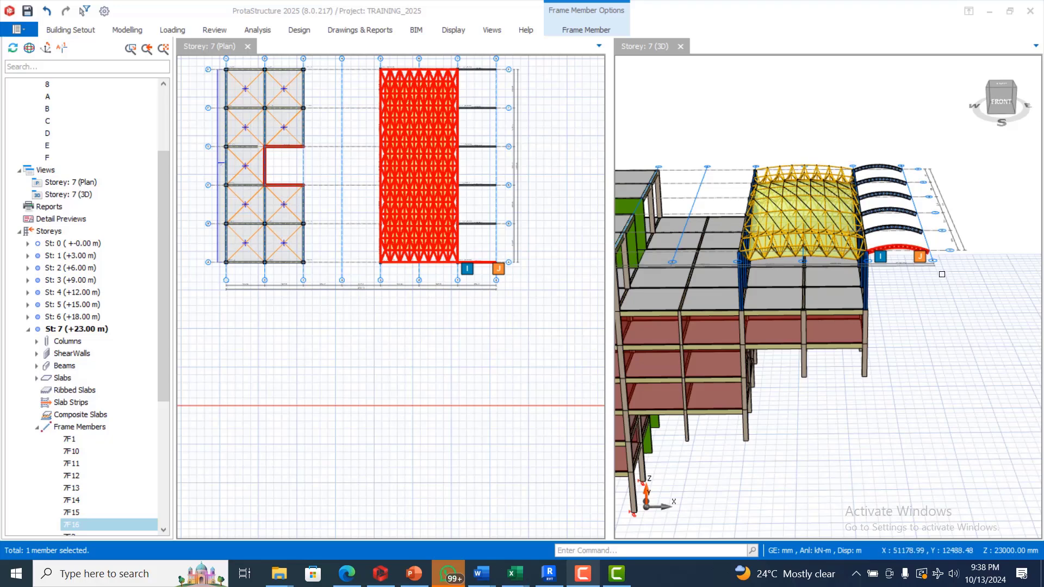
left_click(973, 185)
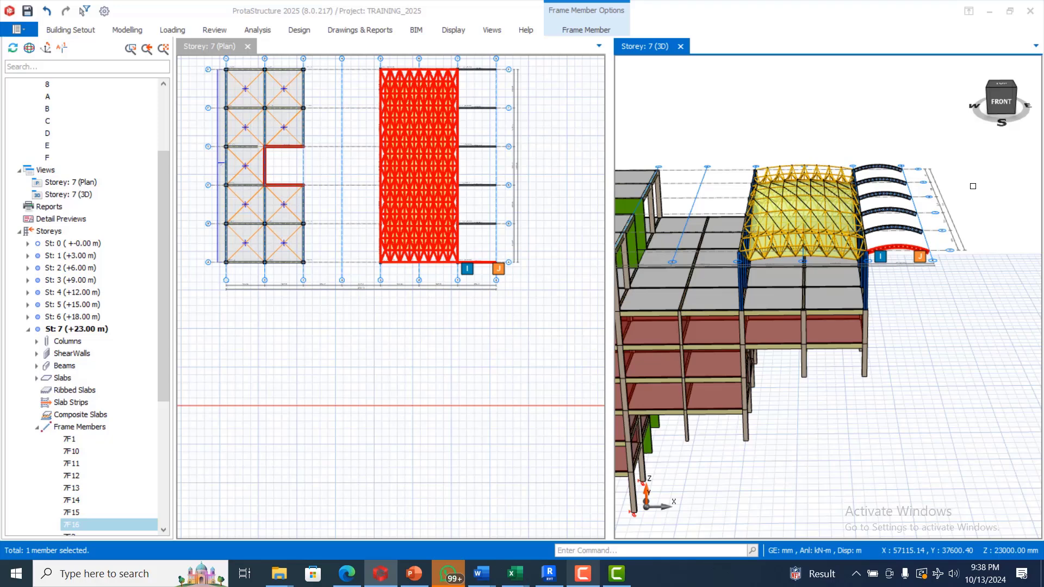
Clear the beam selection and examine the copied curved castellated beams and their connection to the space truss columns in 3D.
key("Escape")
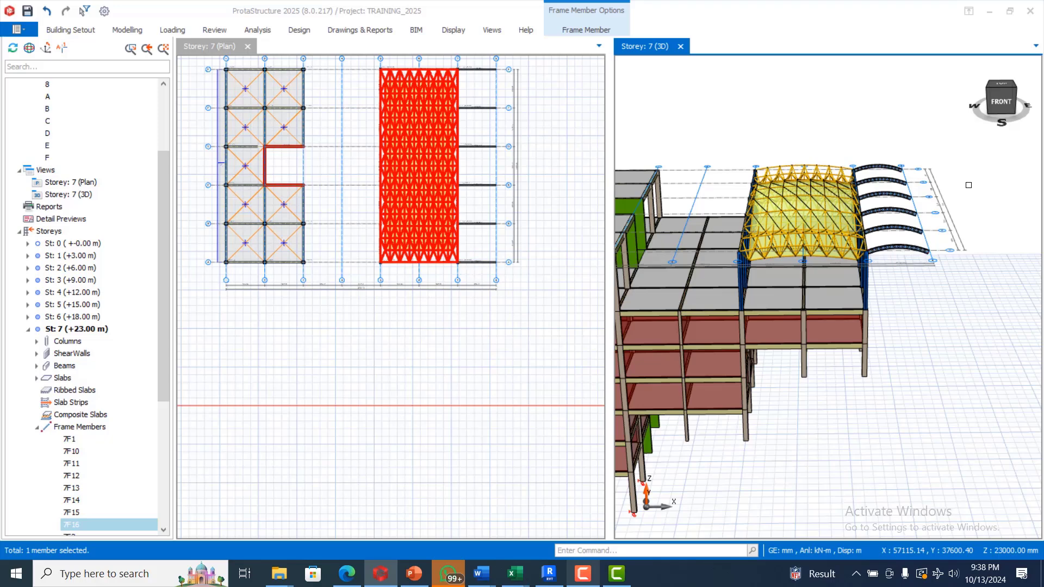
scroll(968, 185, "up", 4)
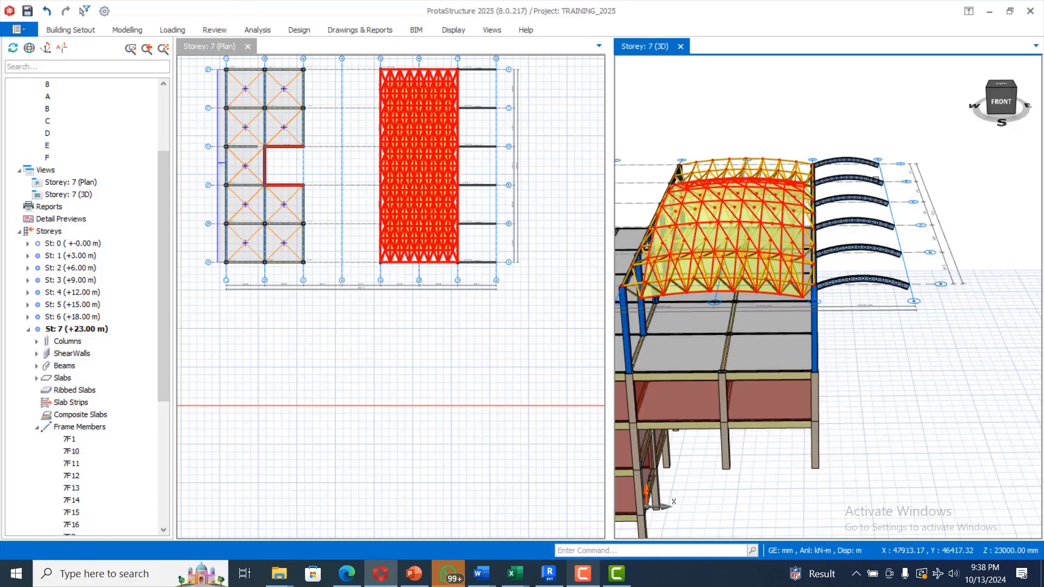
scroll(858, 312, "up", 3)
scroll(872, 233, "down", 4)
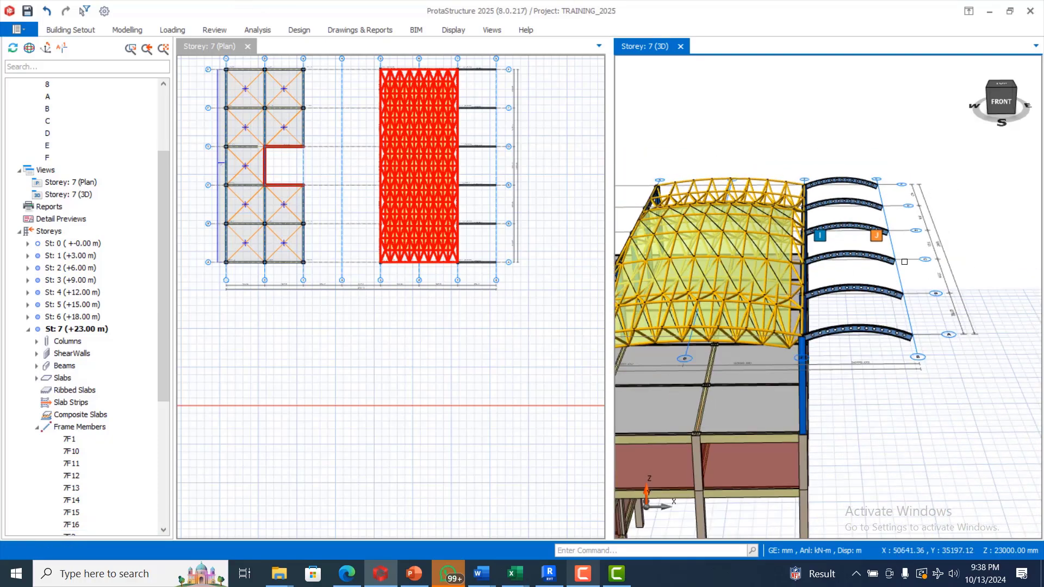
mouse_move(997, 238)
middle_mouse_down()
mouse_move(965, 212)
mouse_move(973, 212)
mouse_move(922, 300)
middle_mouse_up()
scroll(921, 300, "up", 4)
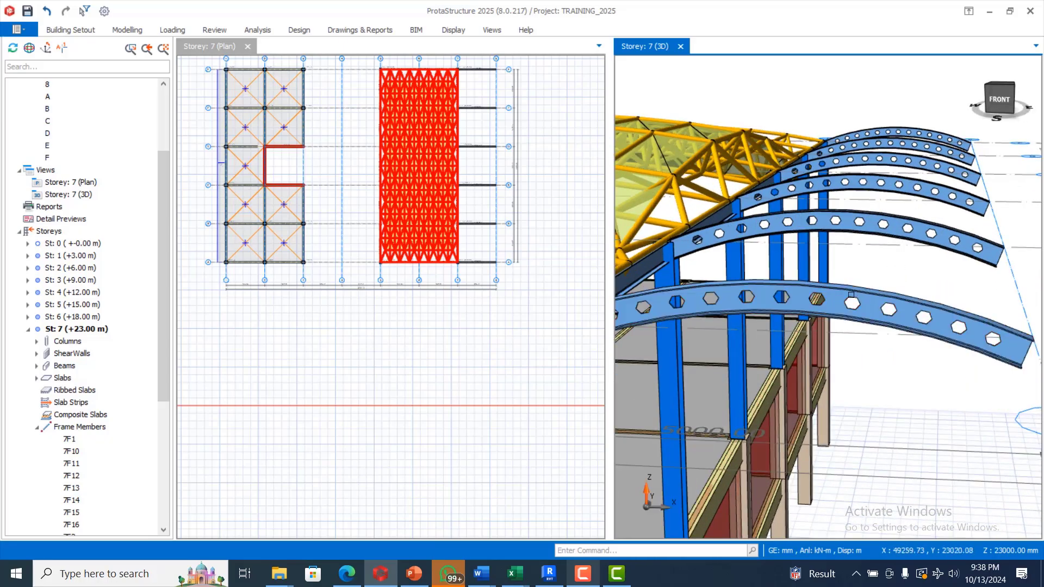
scroll(911, 298, "down", 4)
scroll(908, 244, "down", 4)
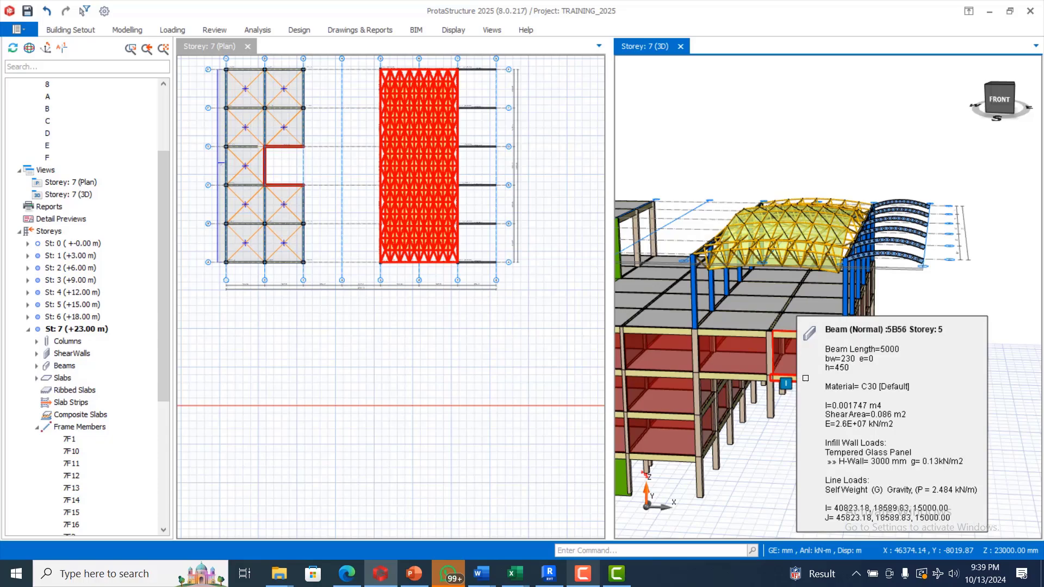
Examine the open area on storey 7 between the concrete roof at axis 3 and the space truss at axis 5.
scroll(816, 337, "down", 2)
scroll(664, 284, "up", 3)
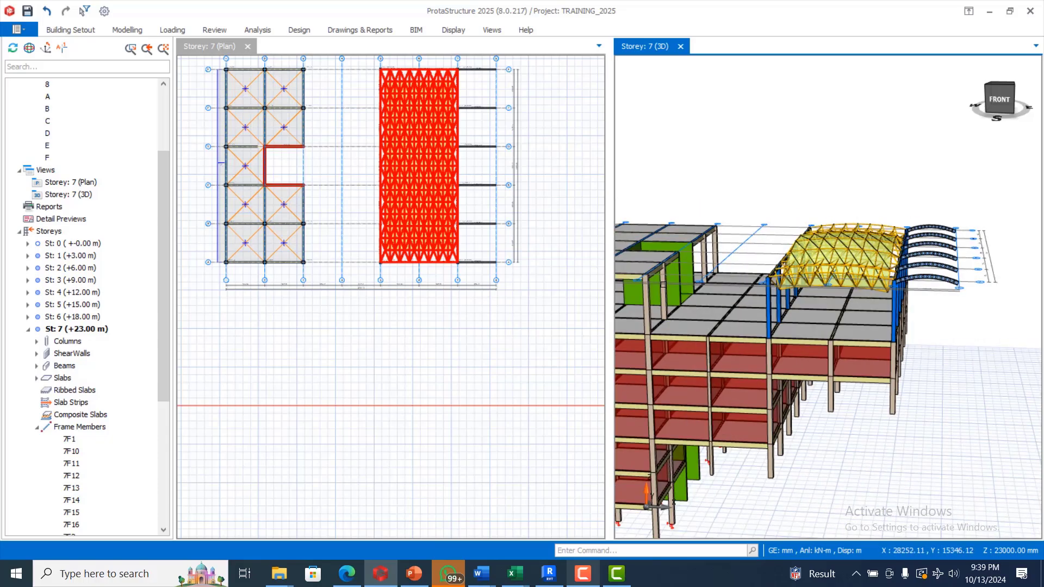
scroll(850, 291, "down", 2)
scroll(764, 335, "up", 1)
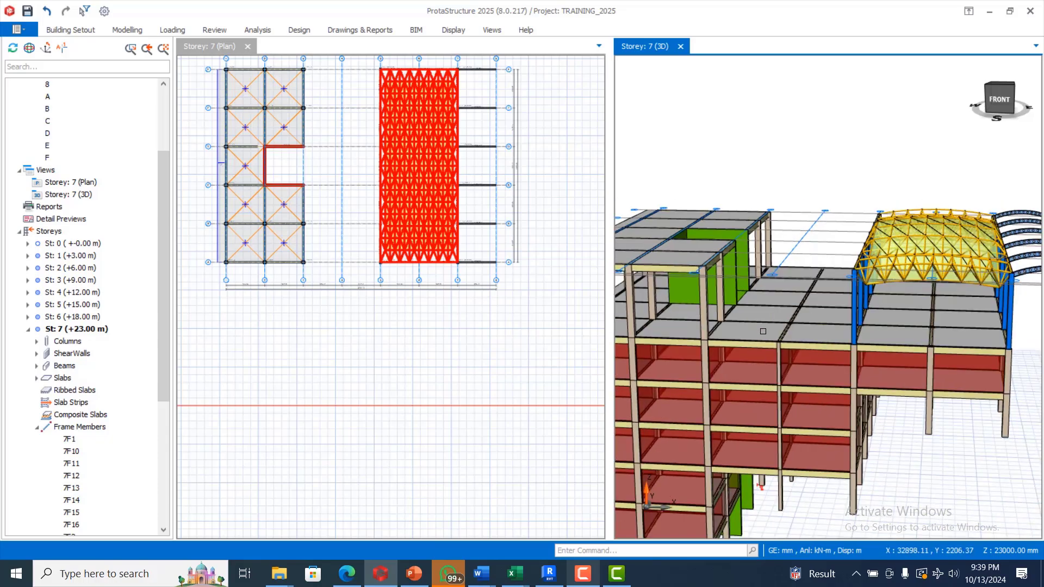
mouse_move(761, 331)
middle_mouse_down()
mouse_move(785, 319)
mouse_move(781, 332)
middle_mouse_up()
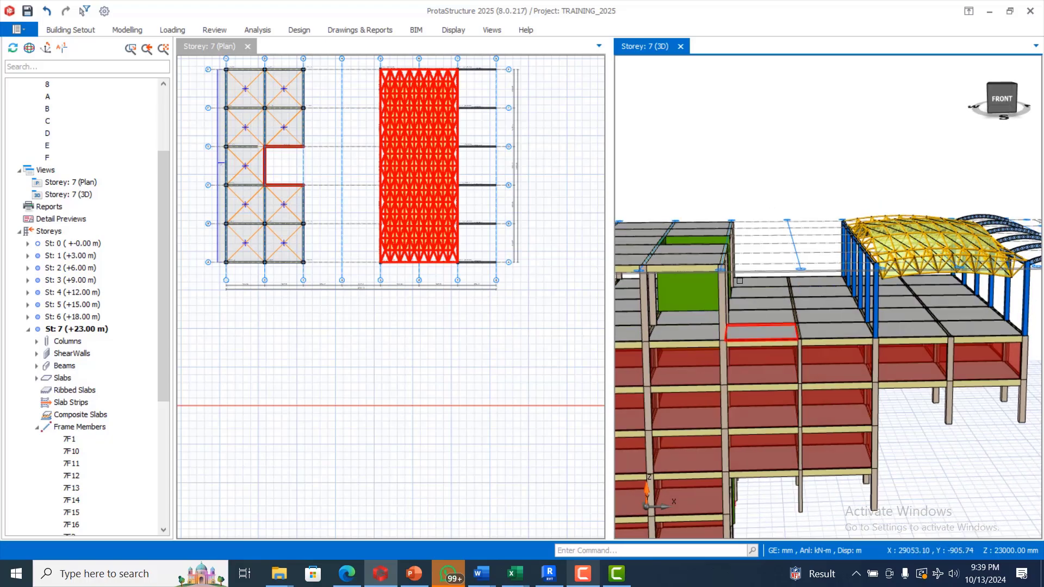
scroll(724, 273, "up", 3)
scroll(734, 282, "down", 1)
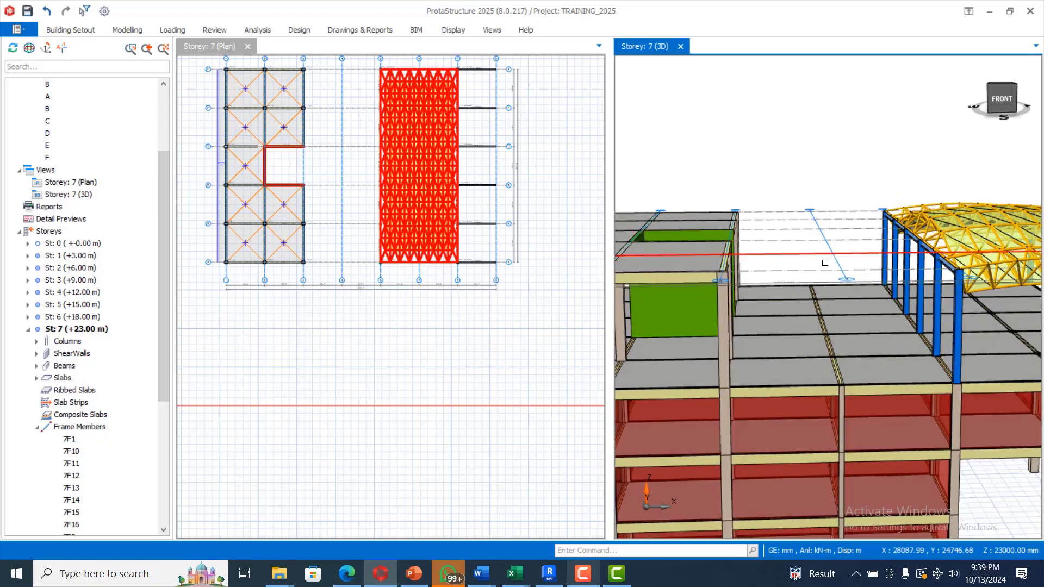
scroll(432, 314, "down", 2)
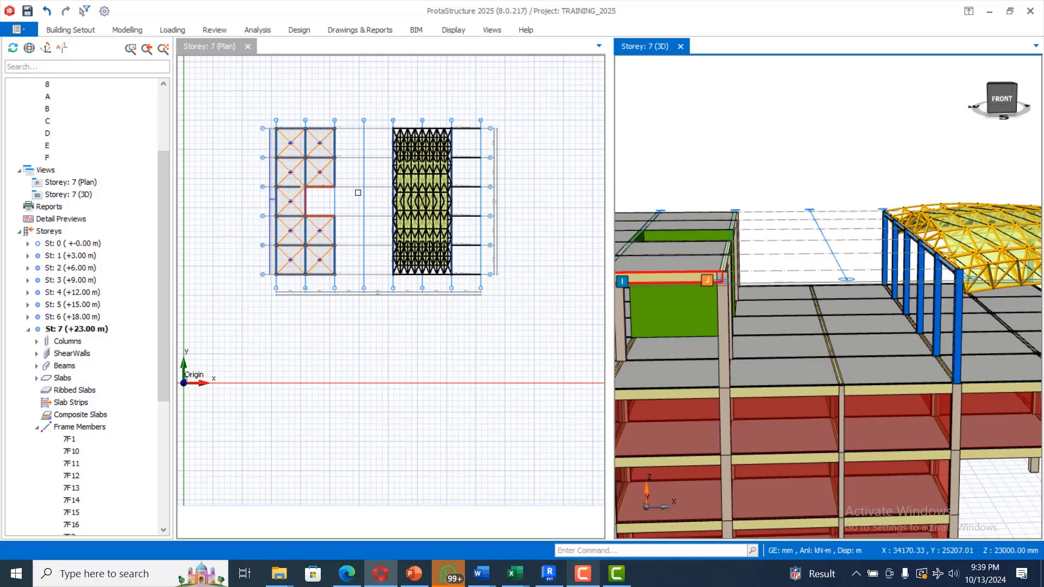
scroll(358, 192, "up", 1)
left_click(310, 169)
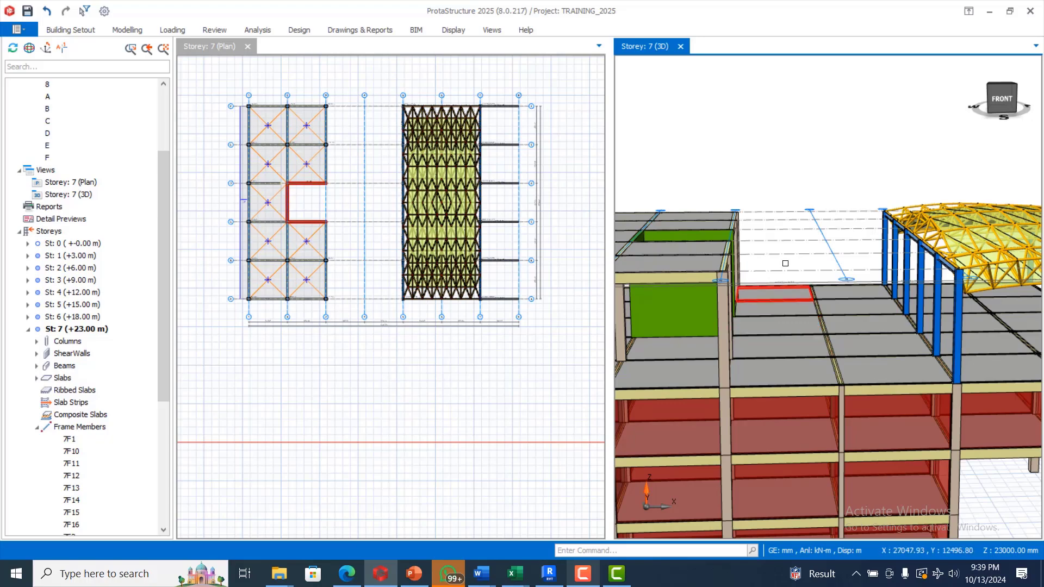
mouse_move(785, 263)
middle_mouse_down()
mouse_move(816, 187)
mouse_move(799, 200)
mouse_move(738, 194)
mouse_move(752, 222)
mouse_move(791, 226)
middle_mouse_up()
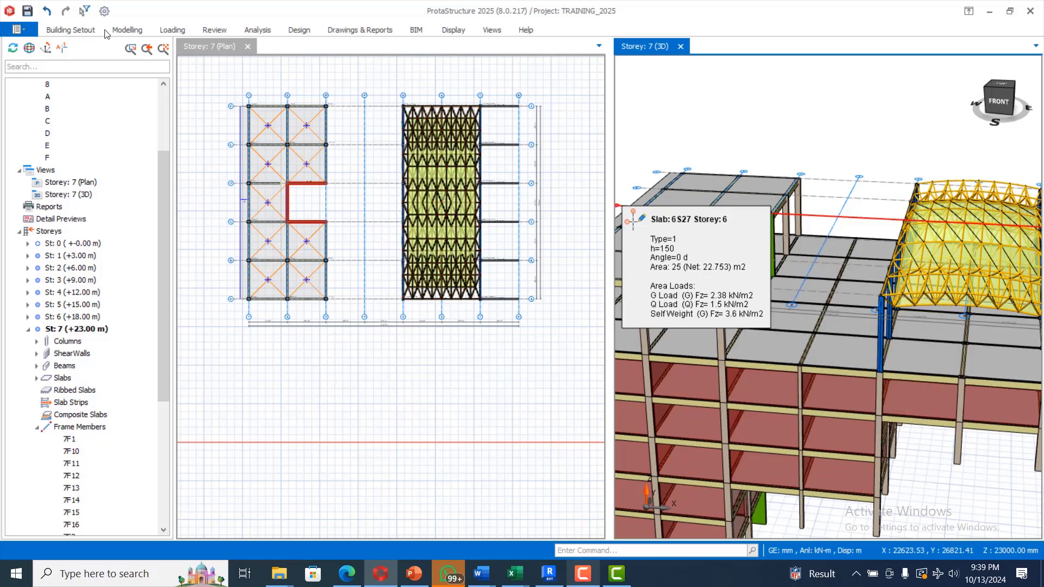
left_click(124, 30)
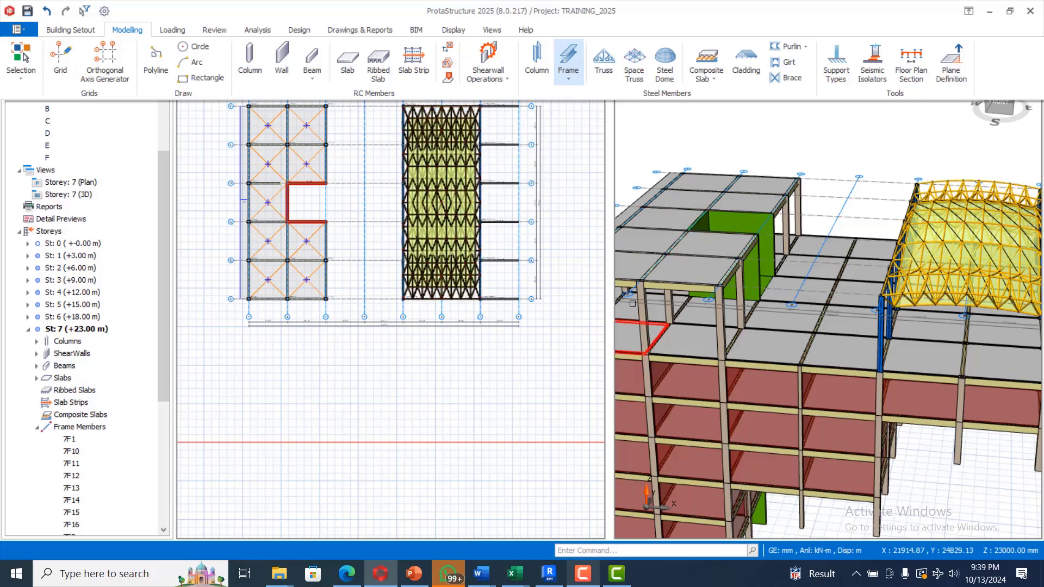
scroll(727, 328, "up", 2)
scroll(726, 329, "up", 2)
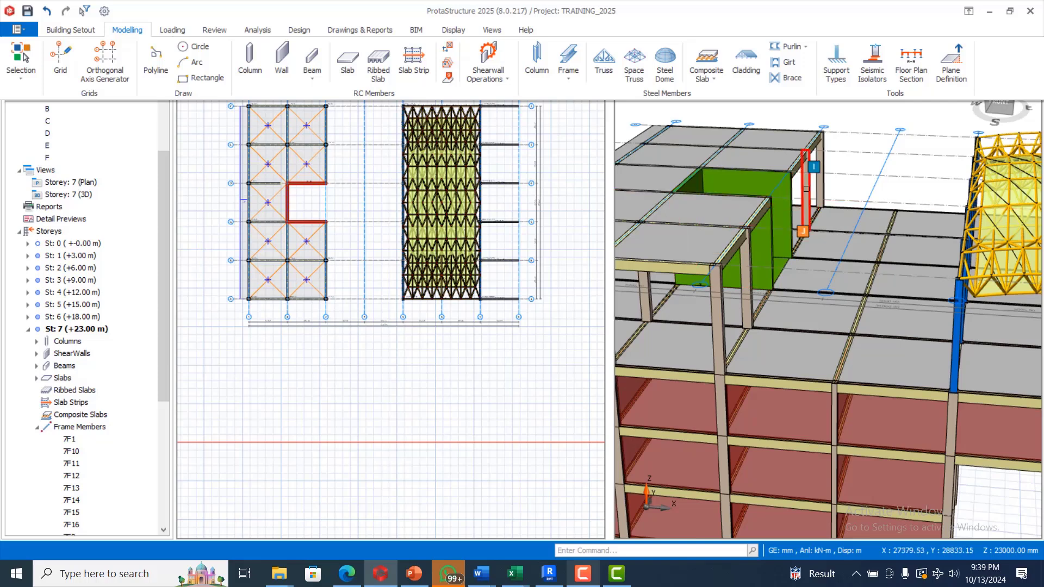
mouse_move(748, 265)
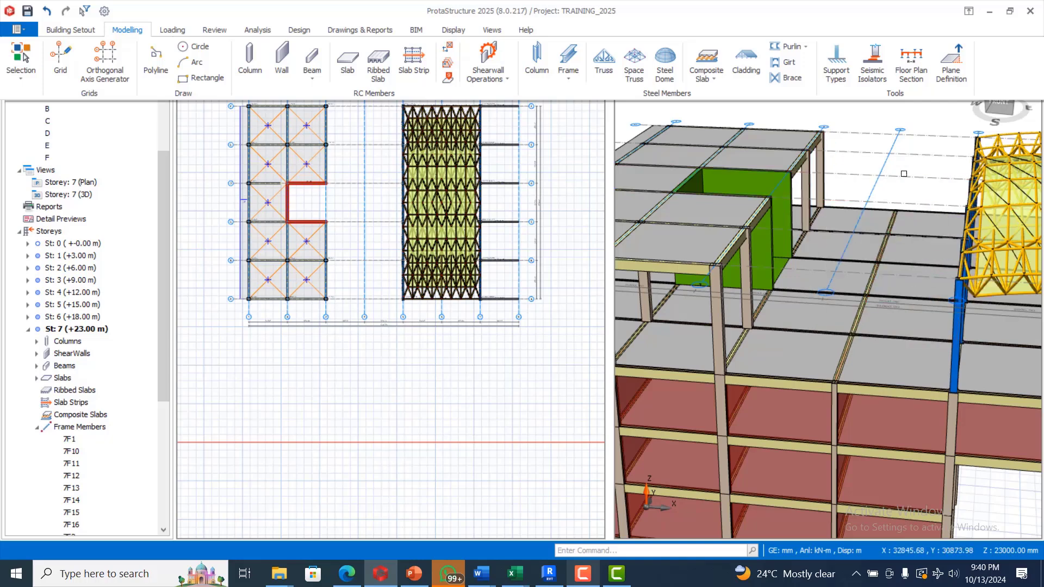
left_click(888, 158)
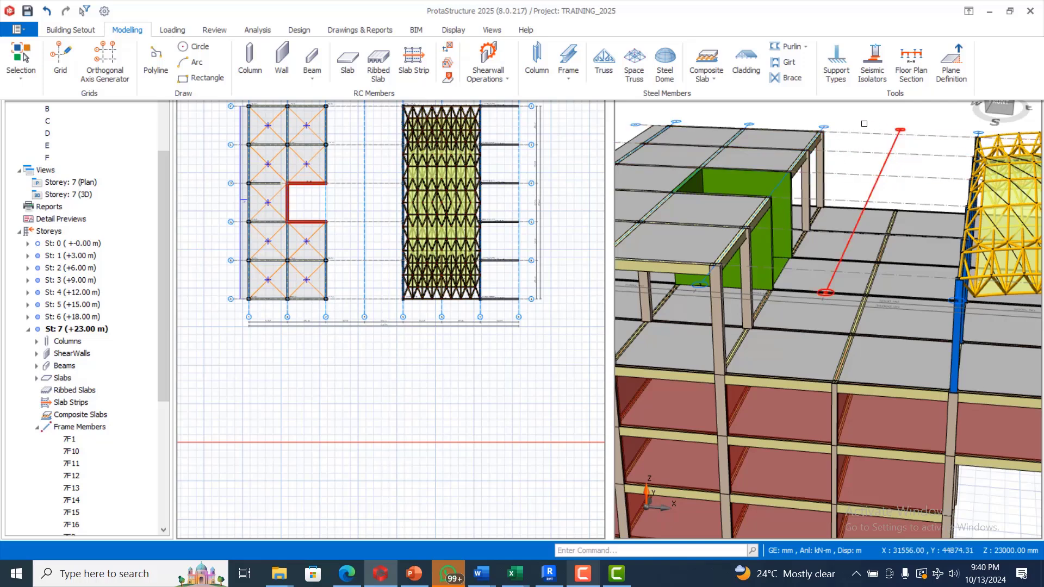
left_click(571, 76)
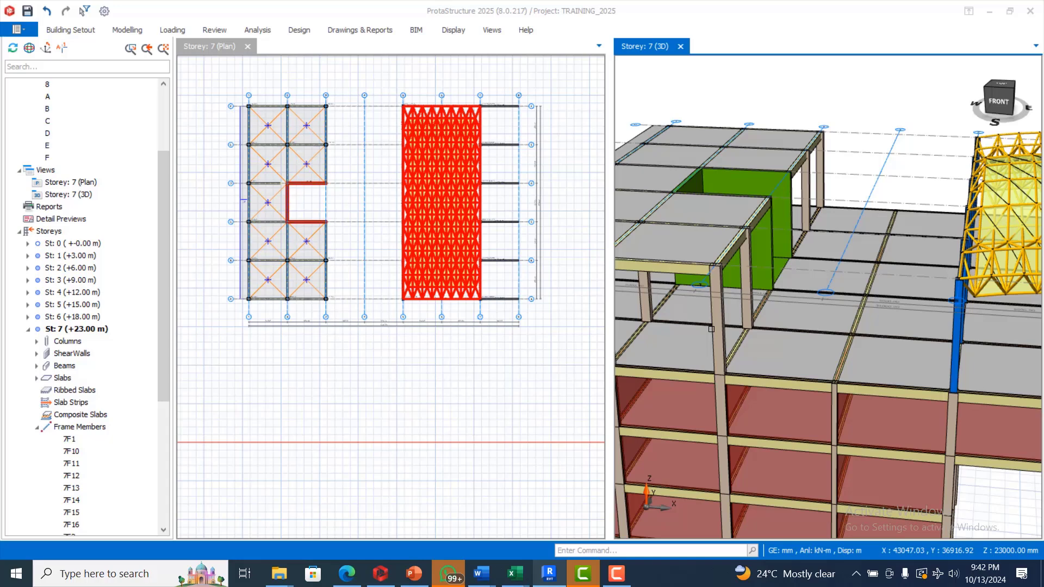
Delete the two storey 7 concrete columns on axis 3 at axes A and B.
scroll(792, 295, "up", 3)
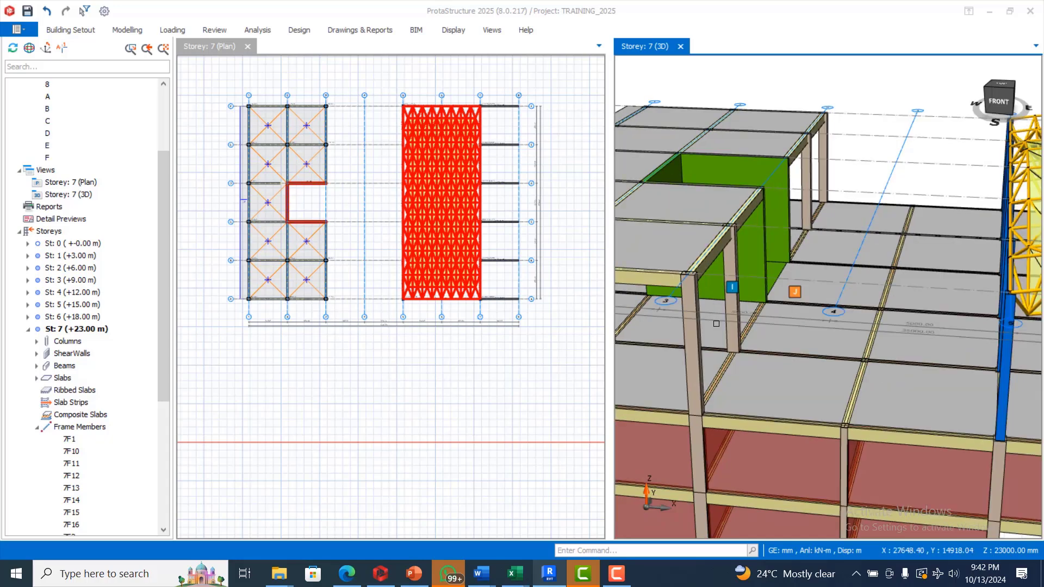
left_click(689, 326)
left_click(688, 316)
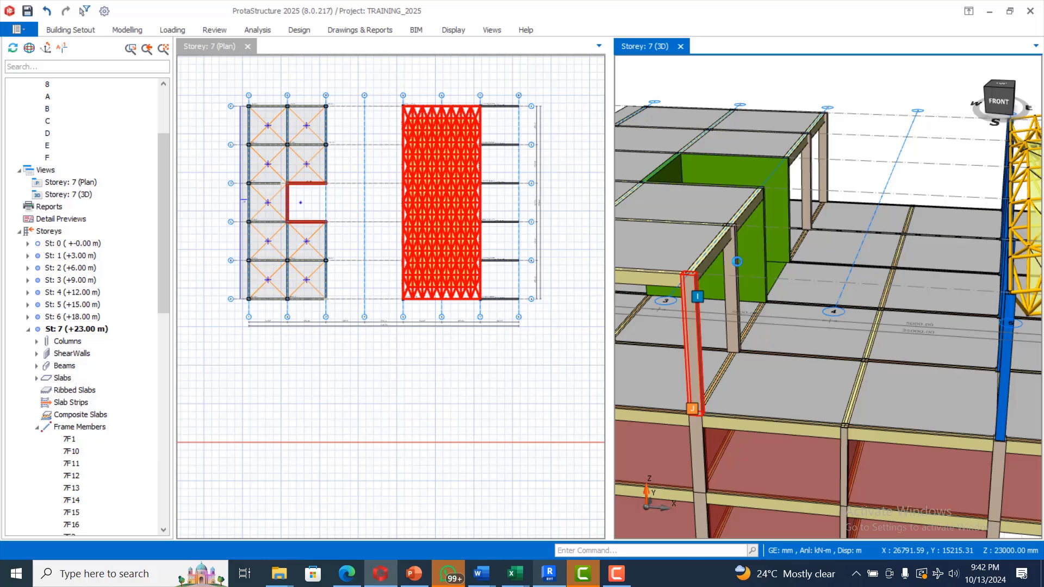
left_click(731, 259)
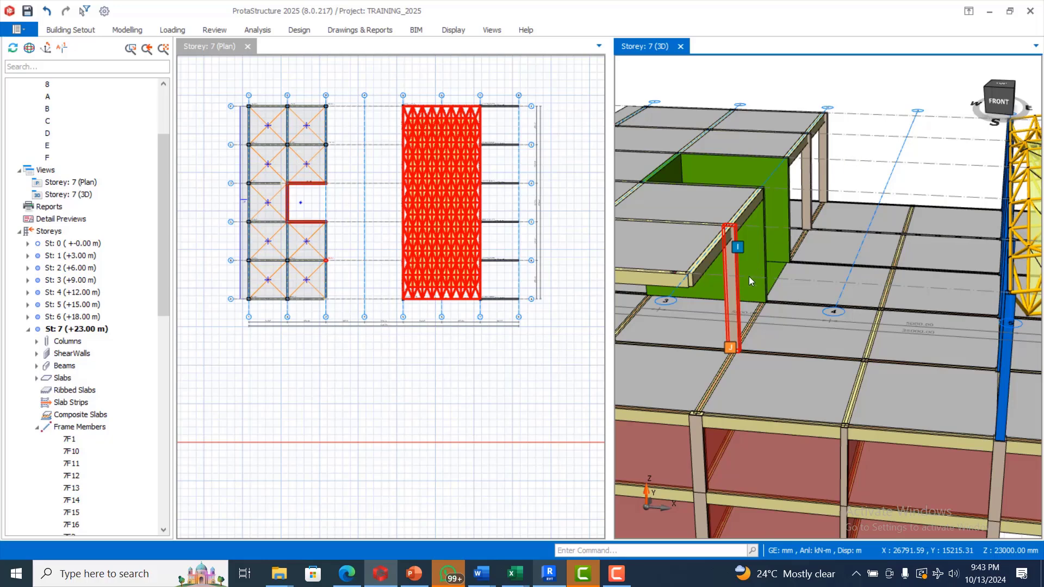
key("Delete")
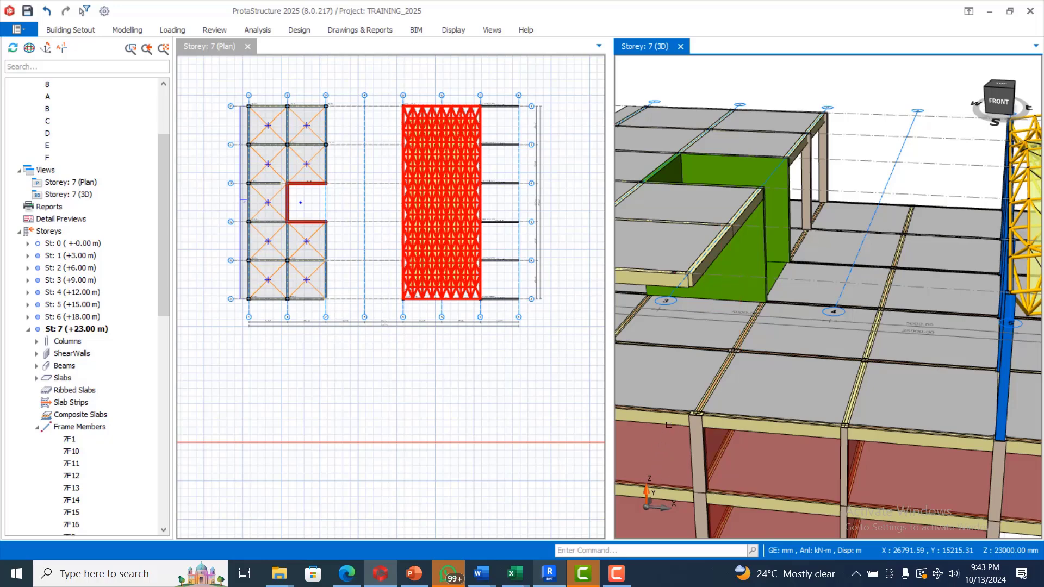
left_click(637, 486)
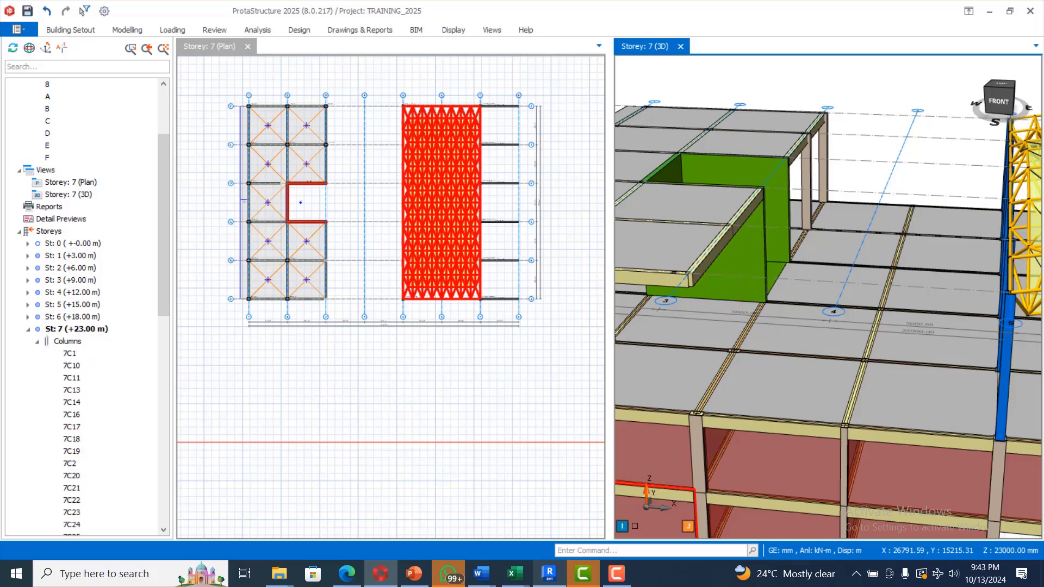
left_click(550, 573)
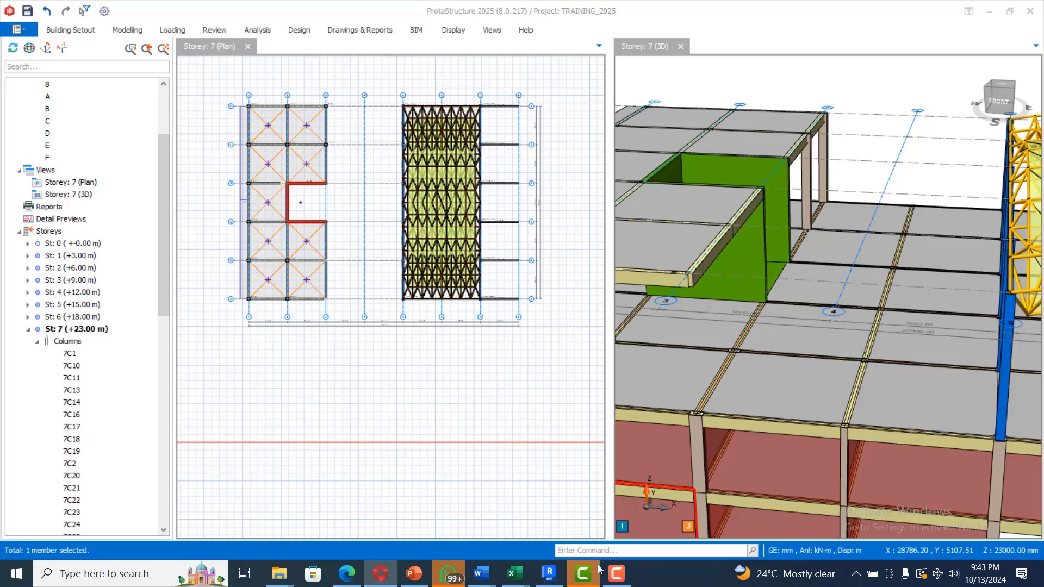
left_click(546, 130)
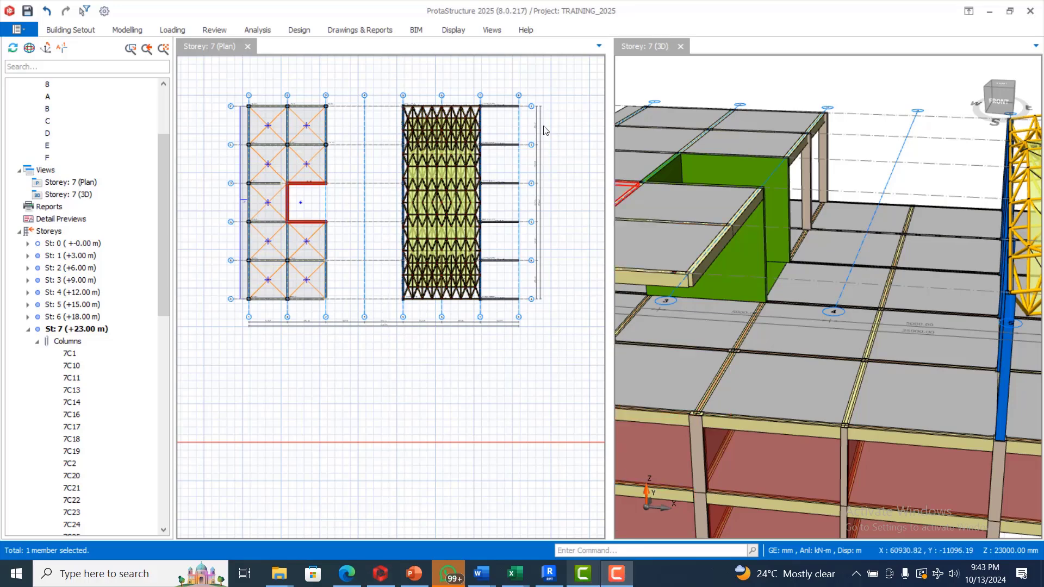
Delete the two storey 7 concrete columns on axis 3 at axes E and F.
left_click(809, 177)
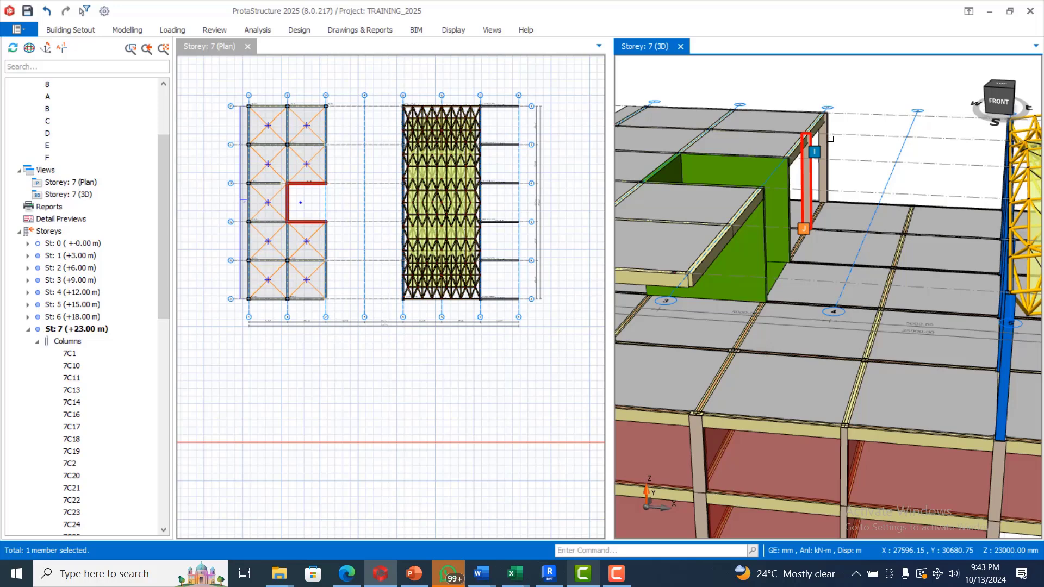
key("Delete")
left_click(827, 142)
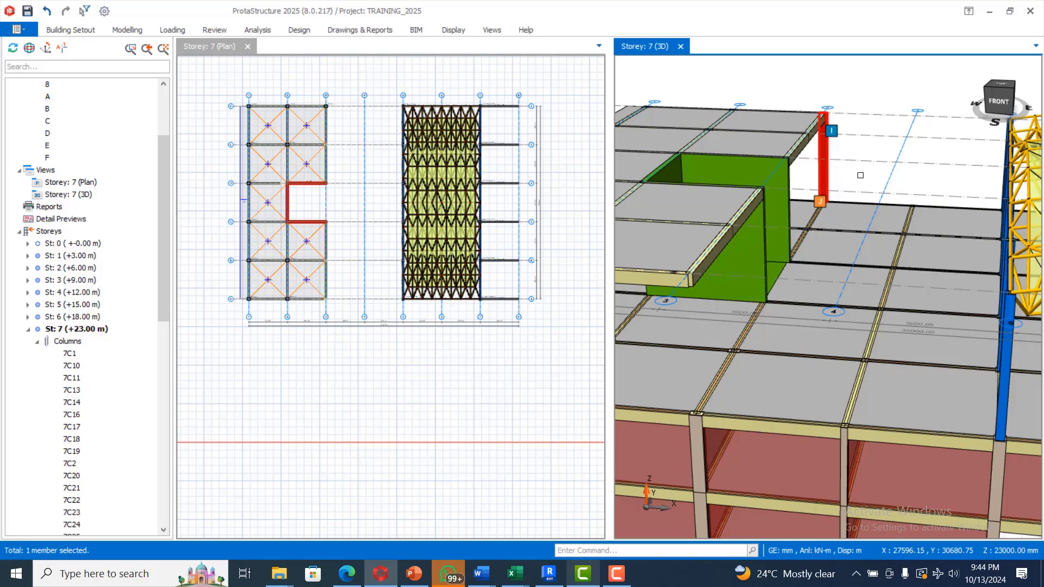
Delete the storey 7 concrete edge beams along axis 3, between axes A and C and between axes D and F.
scroll(860, 175, "down", 5)
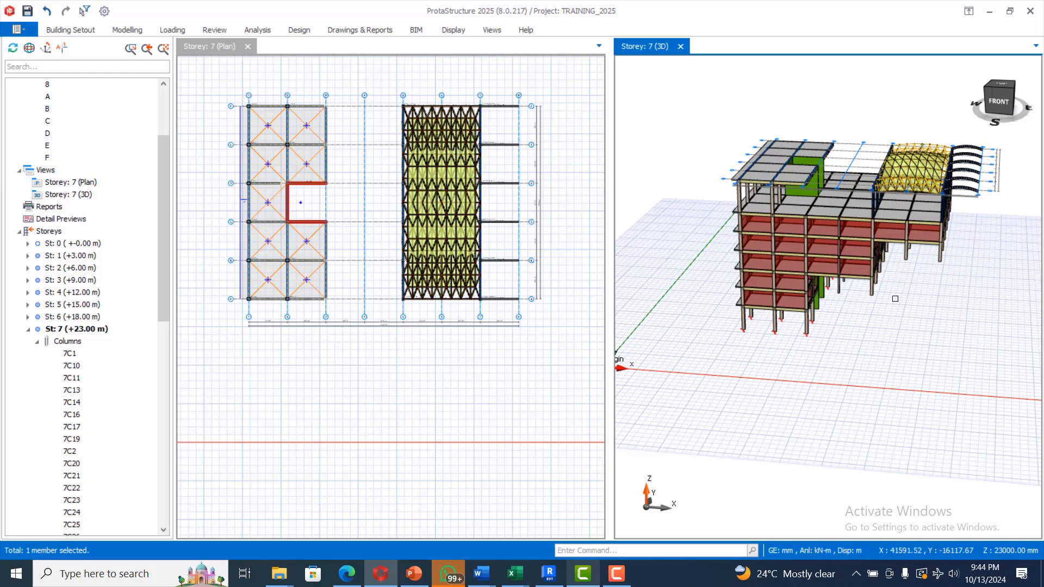
scroll(899, 299, "up", 2)
mouse_move(903, 302)
middle_mouse_down()
mouse_move(918, 315)
mouse_move(924, 303)
mouse_move(893, 322)
mouse_move(887, 343)
mouse_move(905, 326)
mouse_move(910, 292)
middle_mouse_up()
scroll(910, 293, "up", 4)
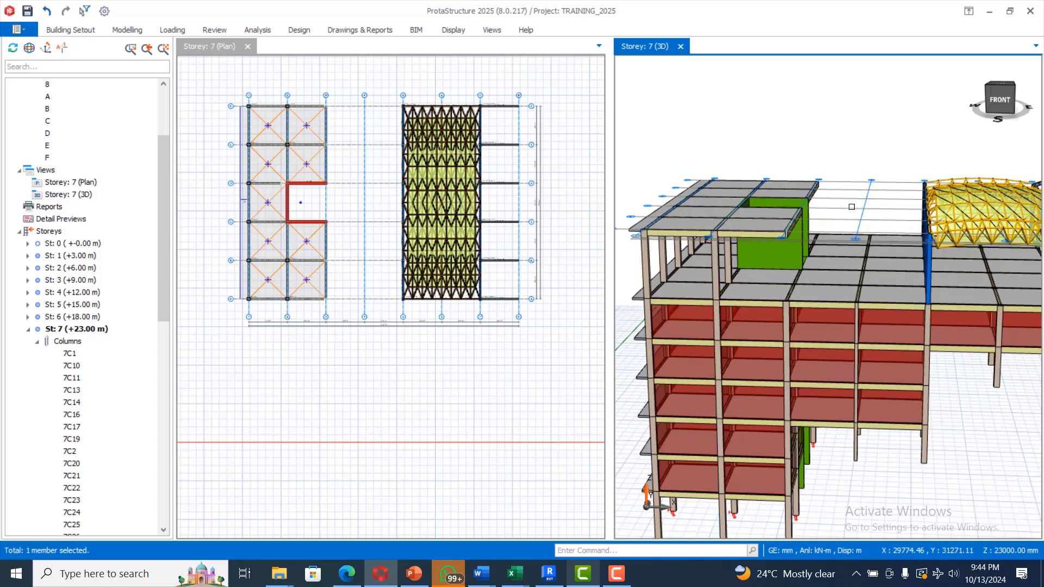
scroll(847, 227, "up", 5)
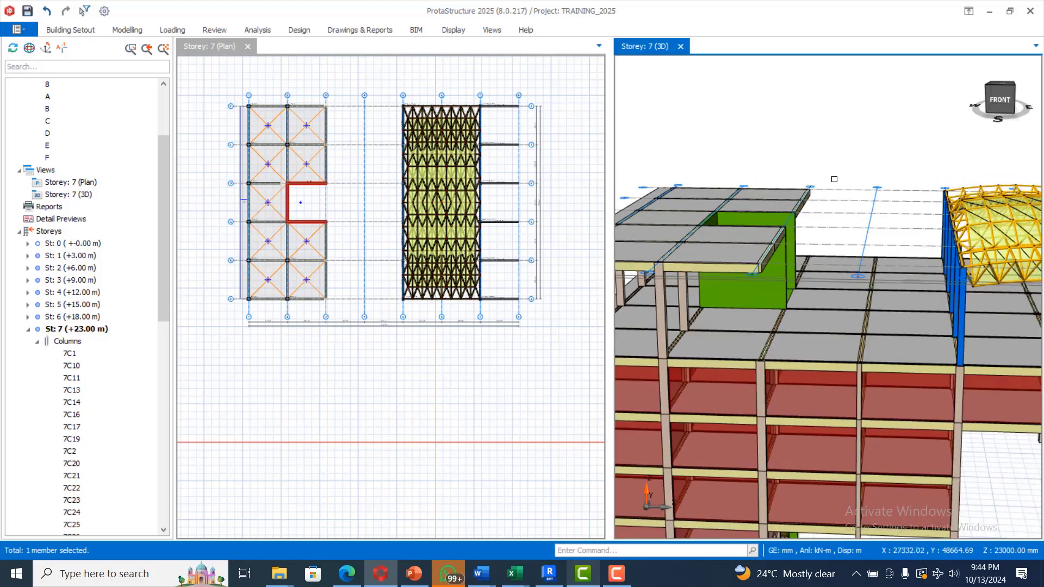
scroll(796, 213, "down", 3)
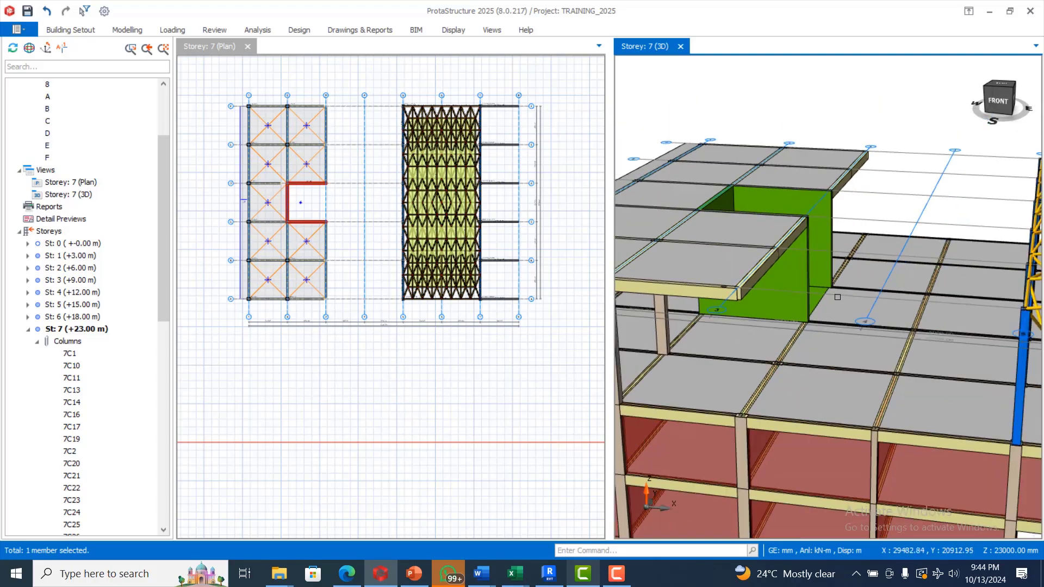
left_click(326, 267)
scroll(326, 276, "up", 2)
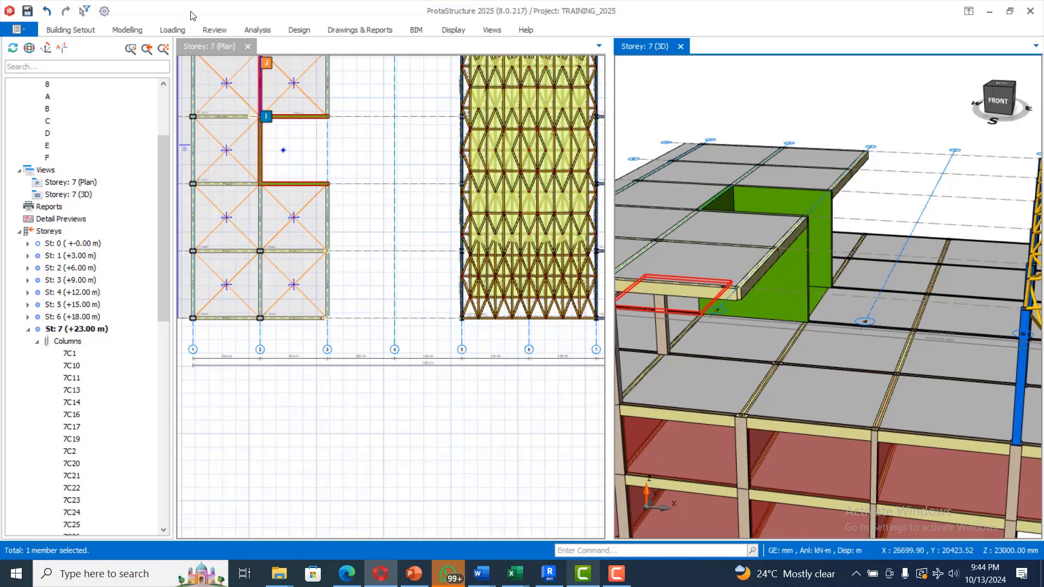
mouse_move(331, 282)
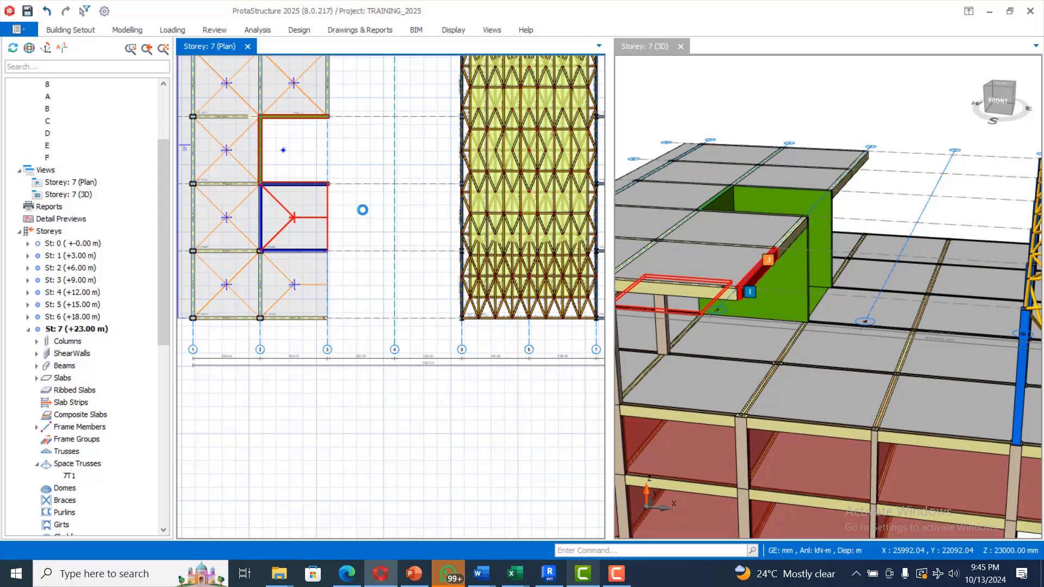
left_click(582, 573)
left_click(964, 10)
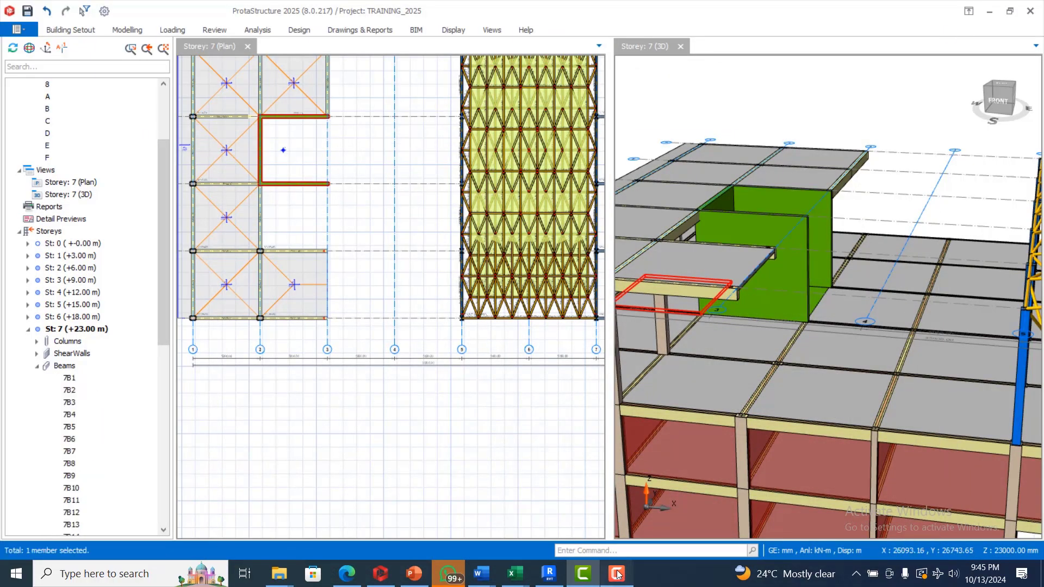
left_click(616, 574)
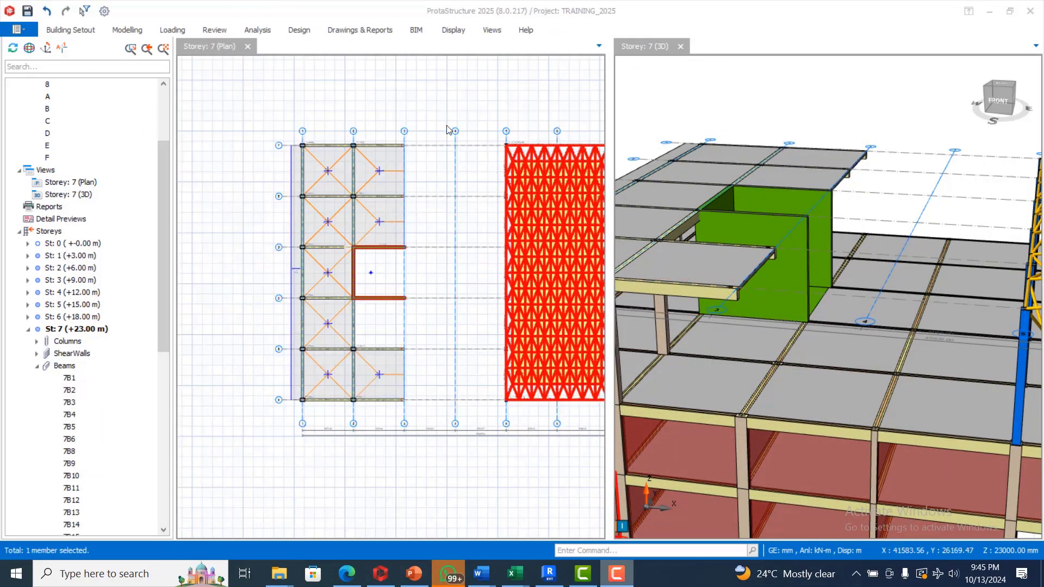
left_click(449, 131)
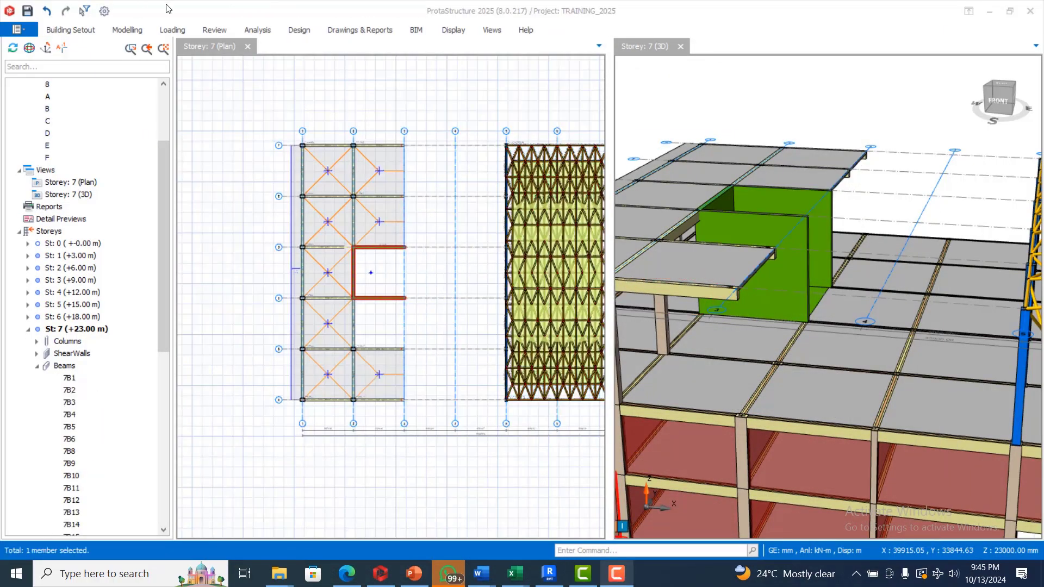
Place storey 7 steel columns on axis 3 at its intersections with axes F, E and D.
left_click(125, 31)
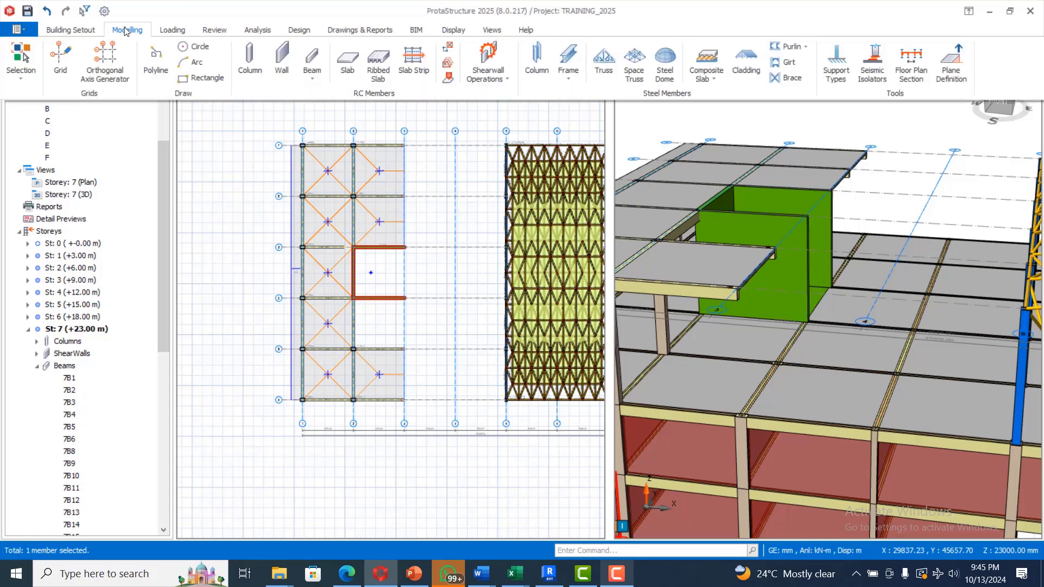
left_click(536, 60)
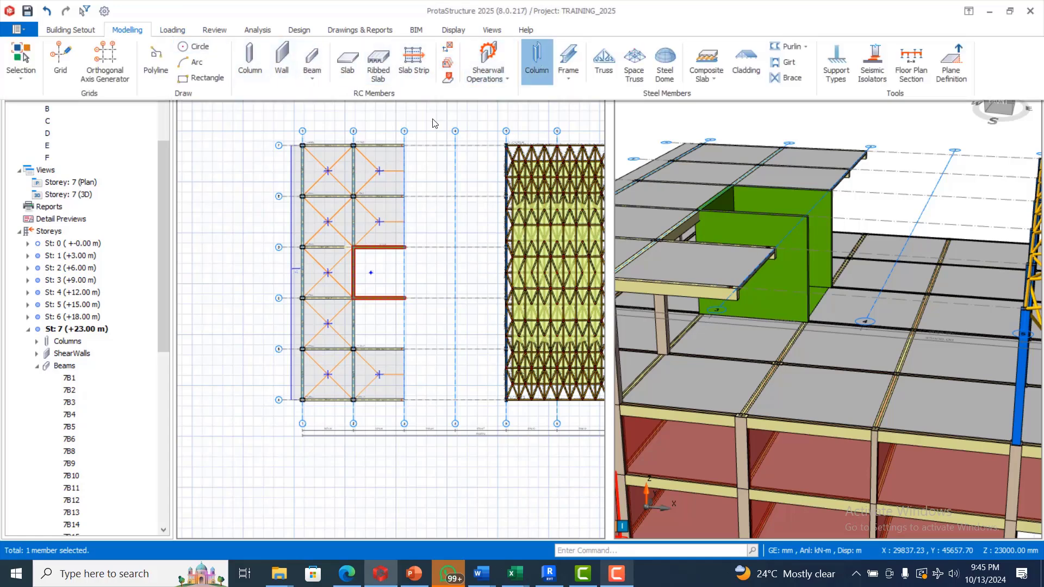
left_click(405, 145)
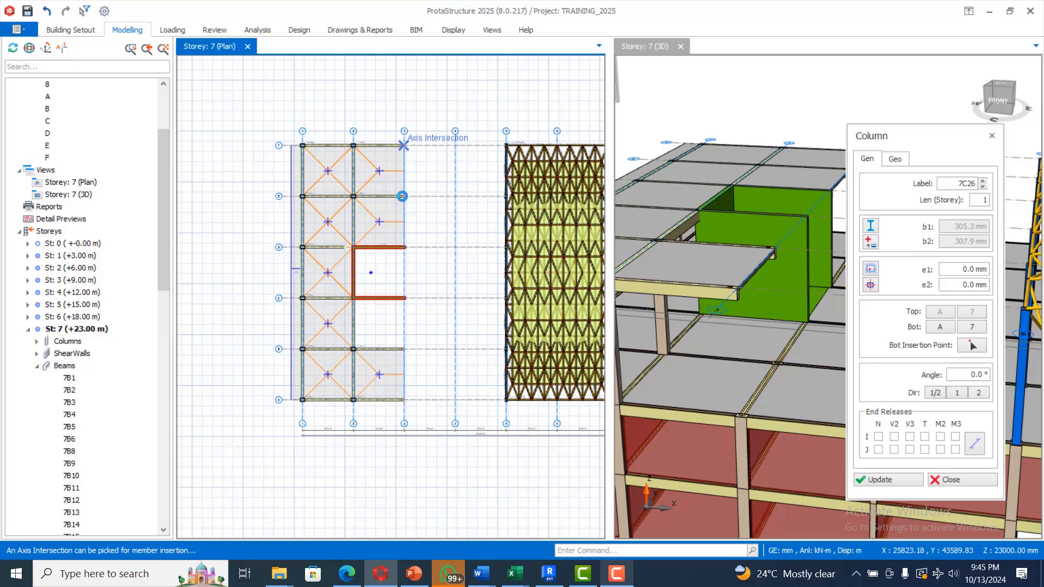
left_click(402, 196)
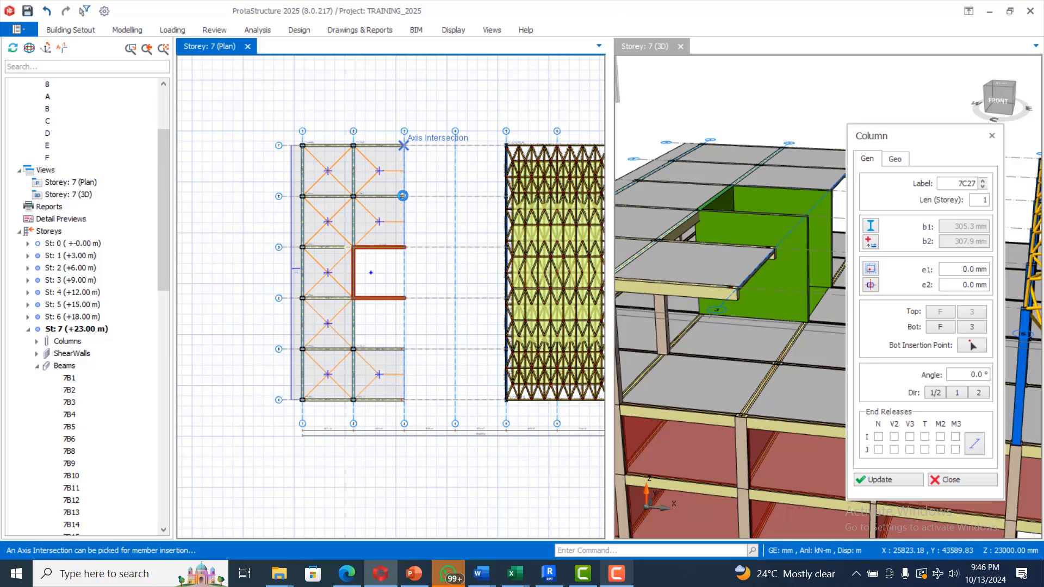
left_click(402, 145)
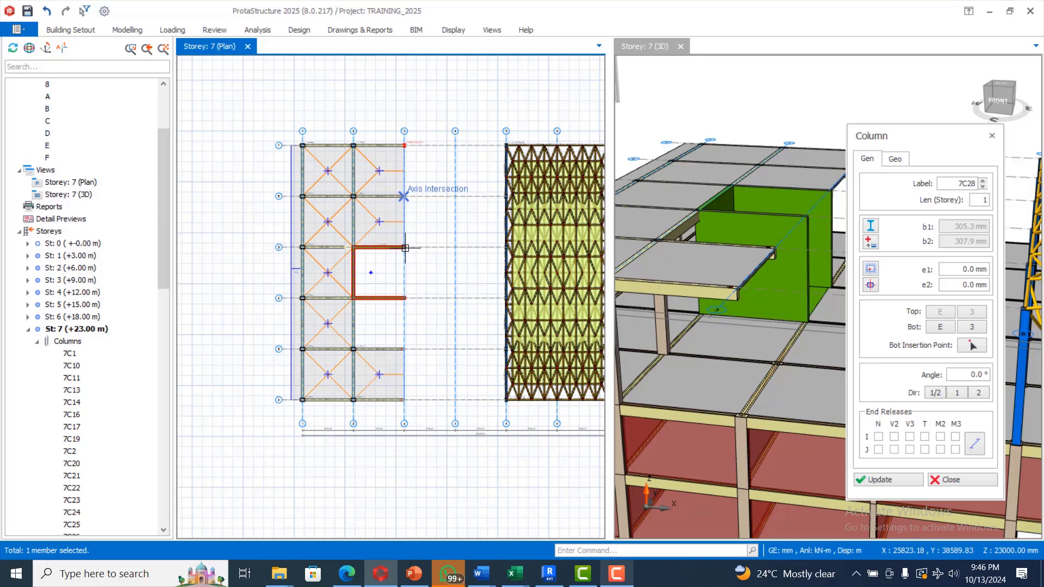
left_click(404, 247)
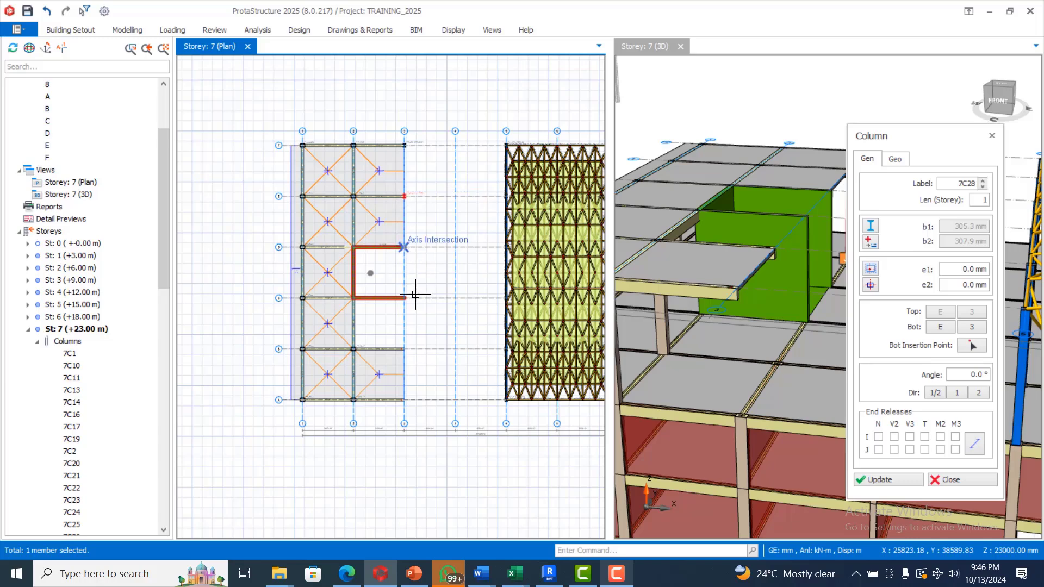
Place storey 7 steel columns on axis 3 at its intersections with axes B, A and C.
left_click(402, 349)
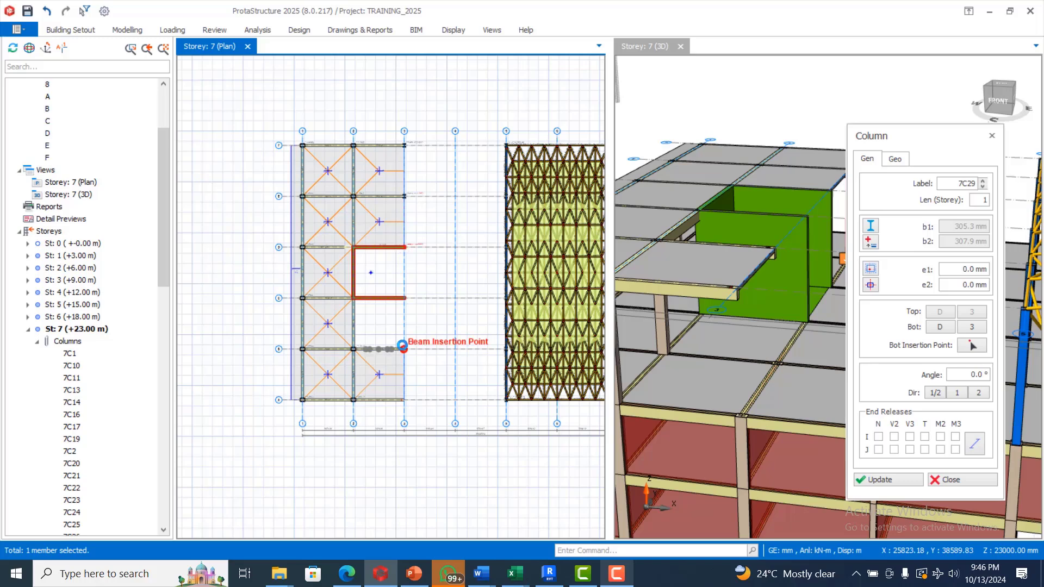
left_click(403, 349)
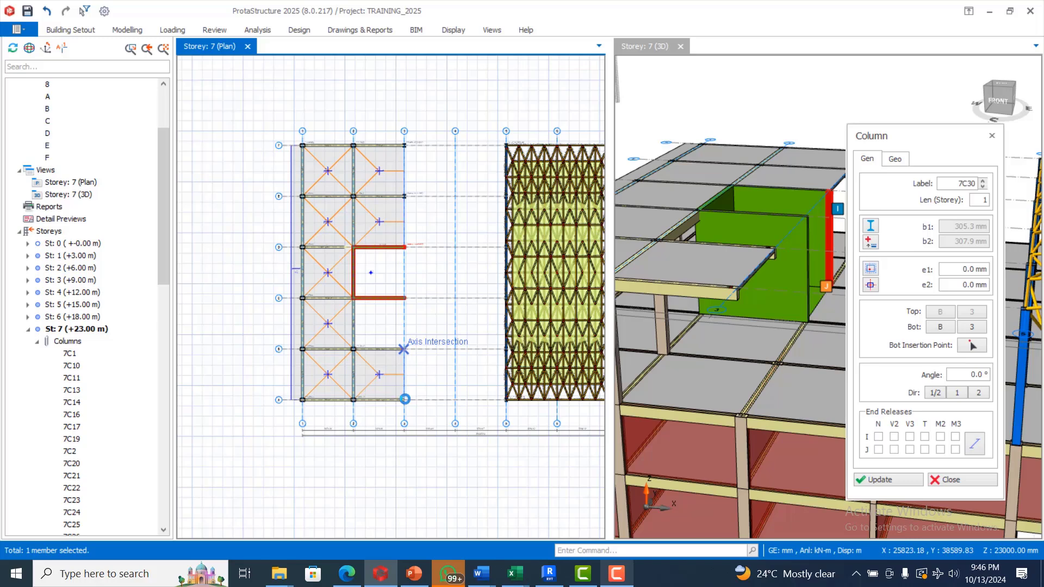
left_click(404, 399)
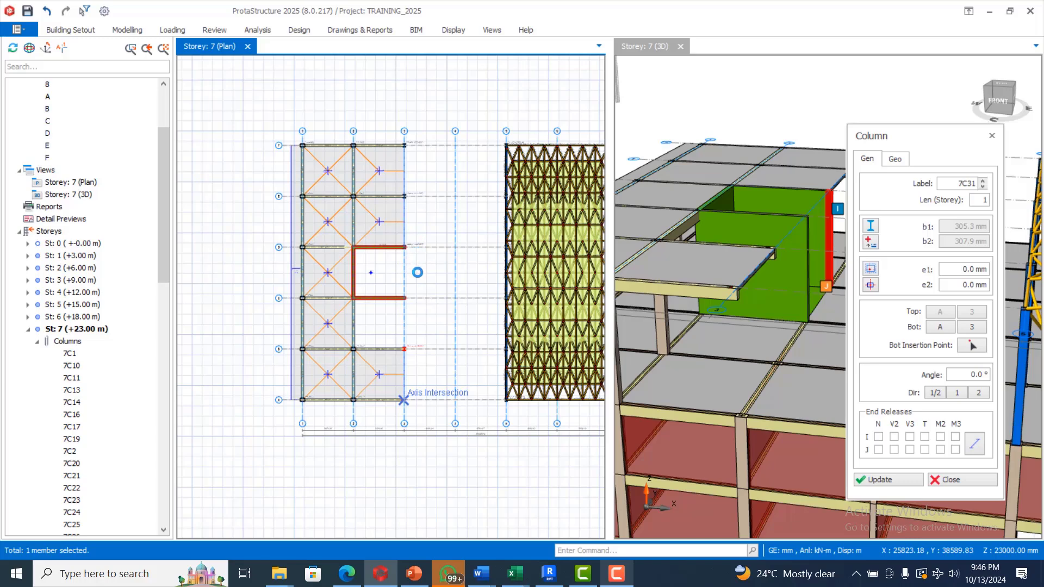
scroll(413, 285, "up", 2)
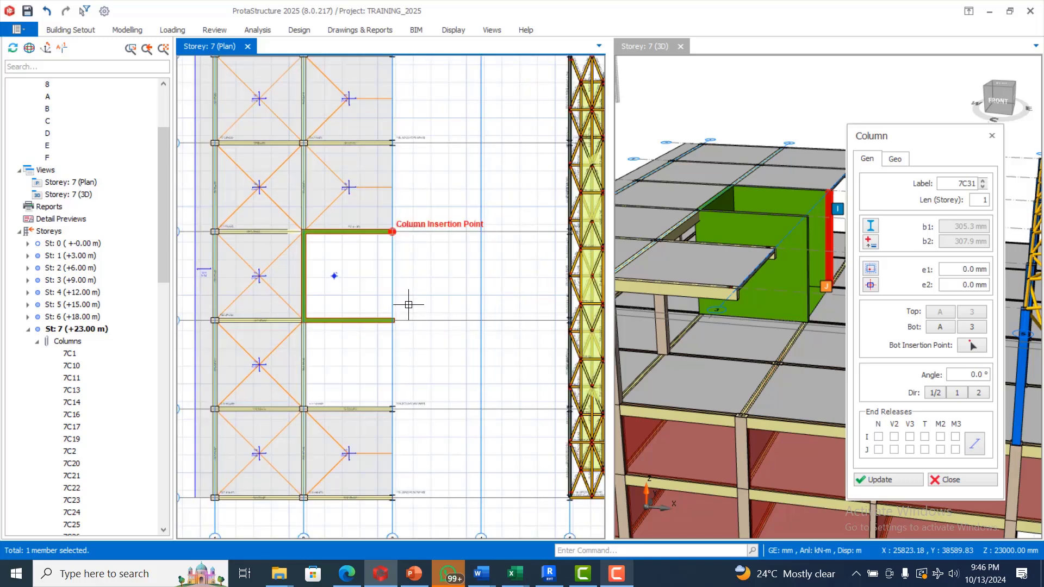
left_click(392, 329)
scroll(396, 312, "up", 1)
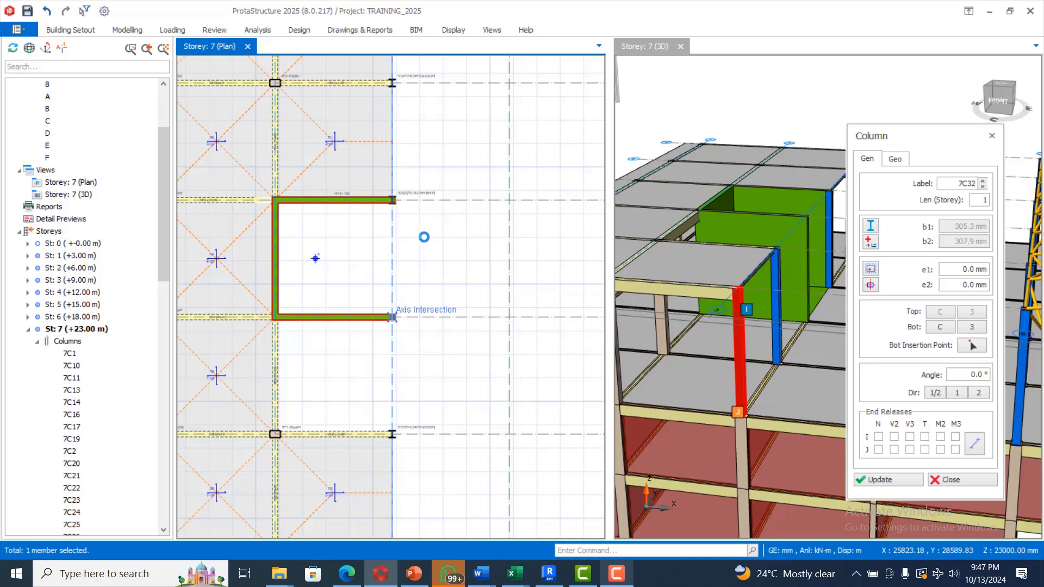
Insert a UKB305X165X40 primary beam along axis F between the steel columns on axes 5 and 3.
scroll(424, 237, "down", 3)
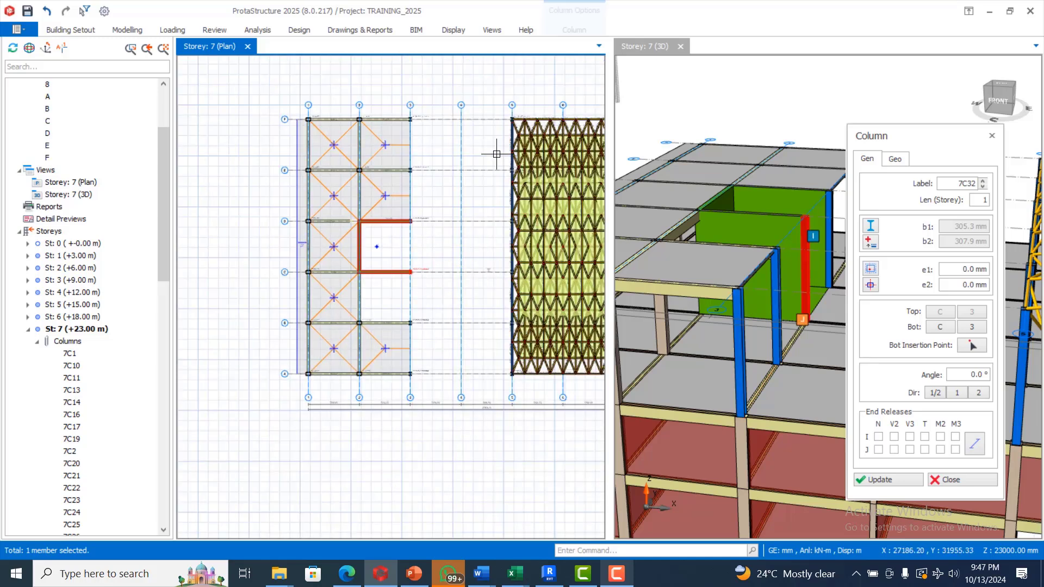
left_click(128, 30)
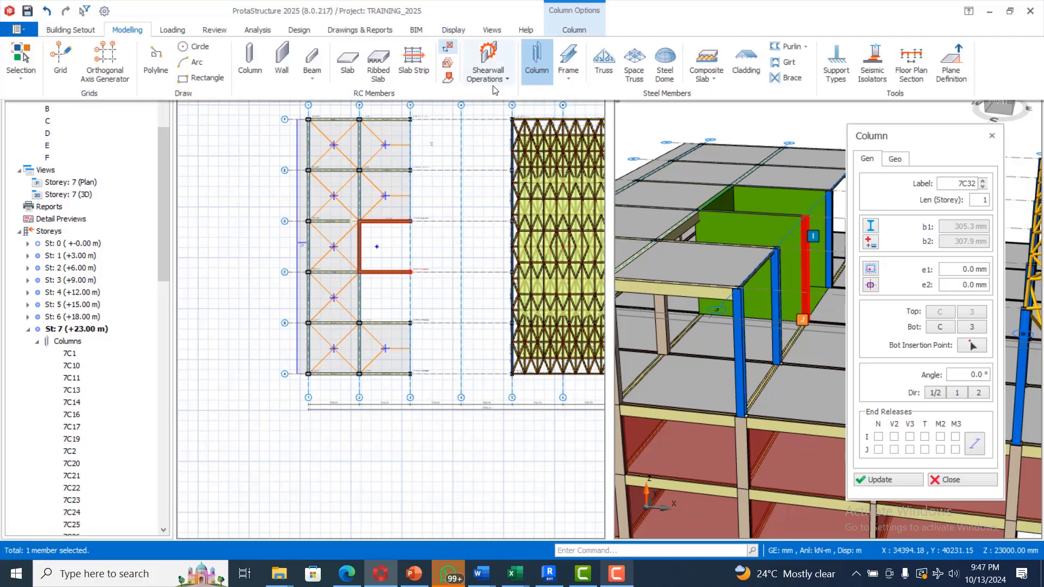
left_click(571, 78)
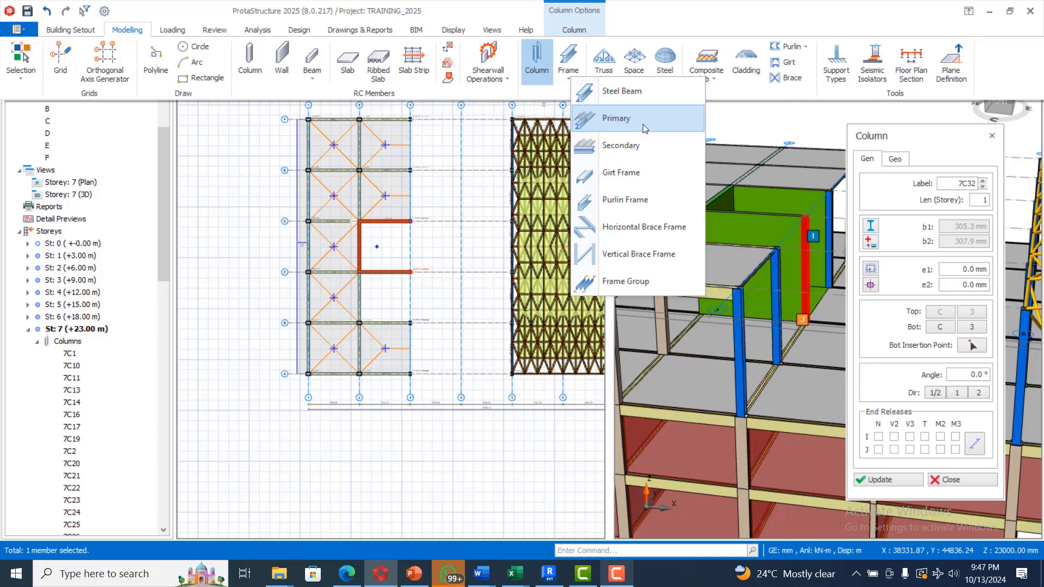
left_click(643, 124)
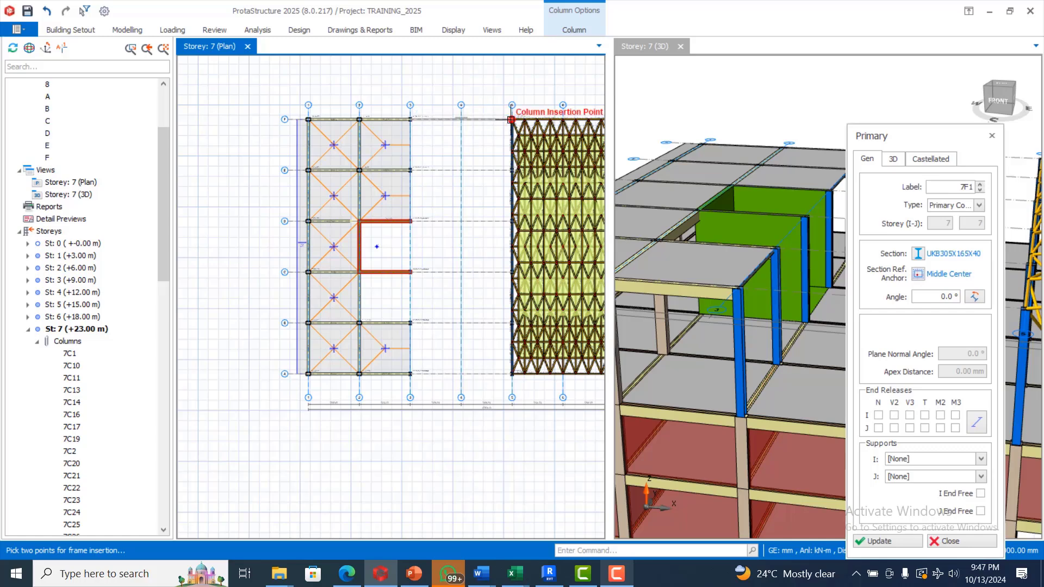
left_click(511, 119)
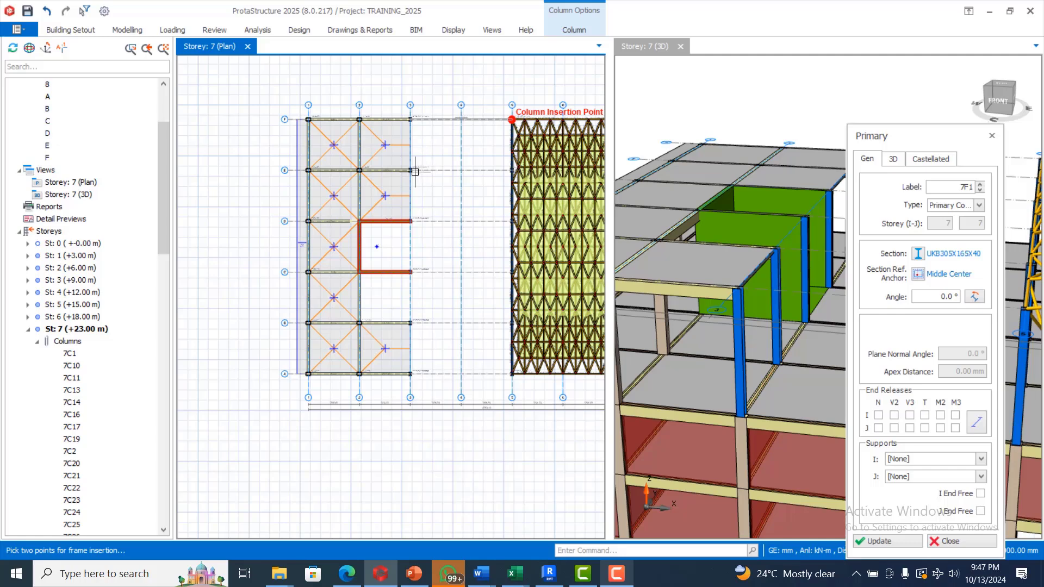
left_click(412, 172)
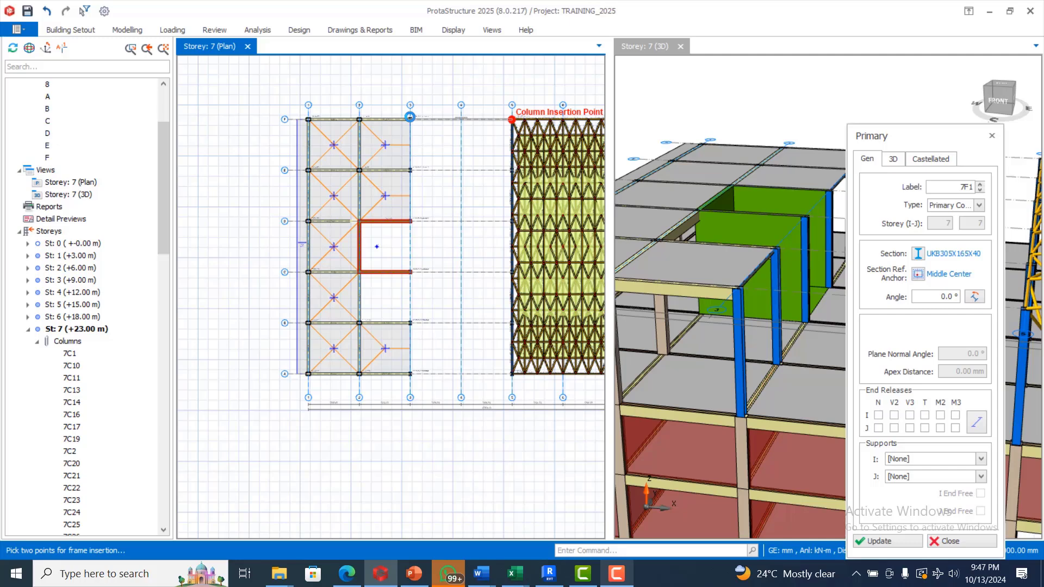
left_click(410, 117)
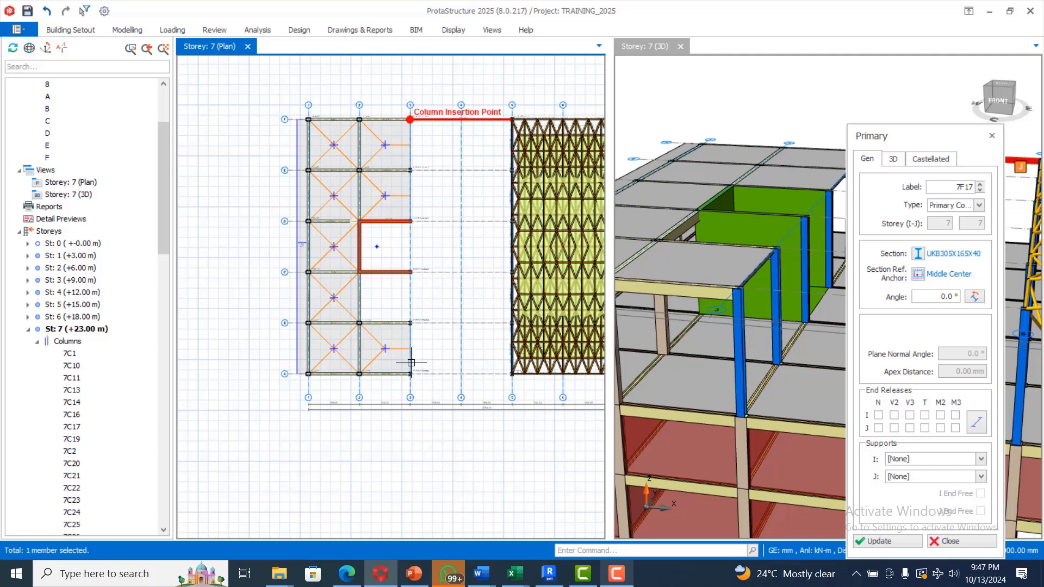
Insert UKB305X165X40 primary beams along axis 3 from axis F to axis A, splitting them at supporting spans.
left_click(434, 333)
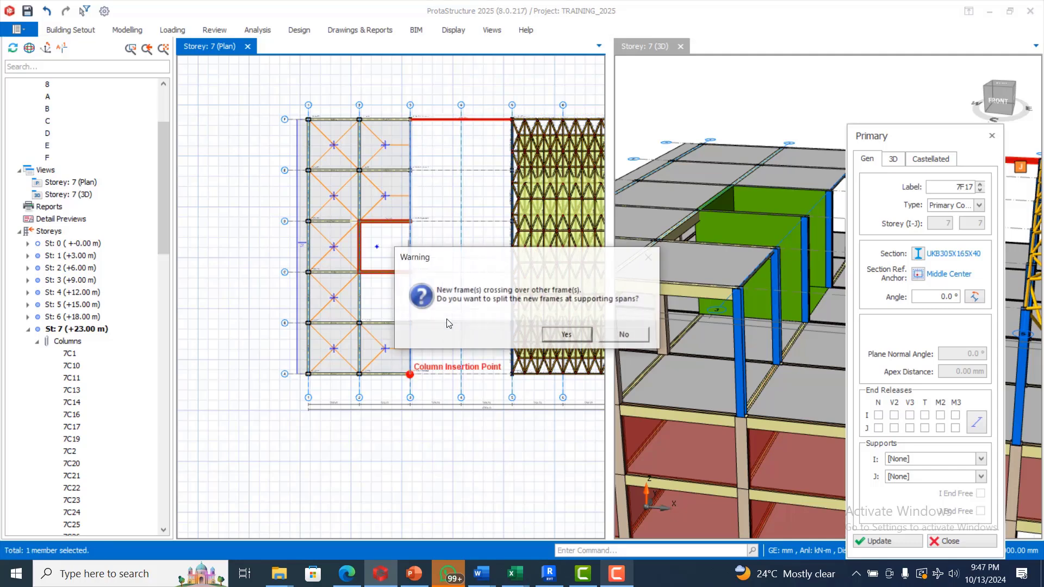
left_click(567, 334)
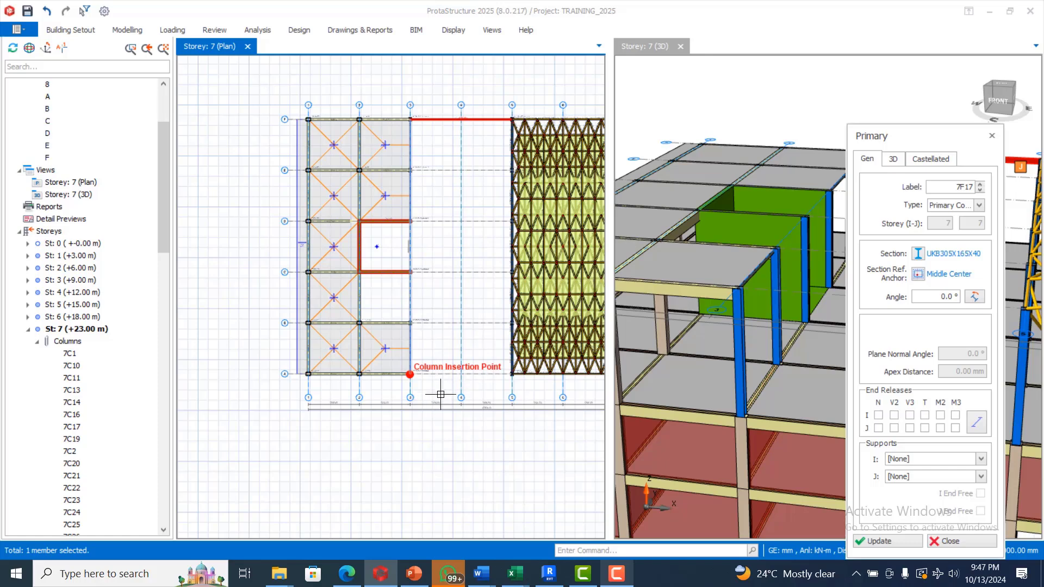
left_click(410, 375)
left_click(577, 576)
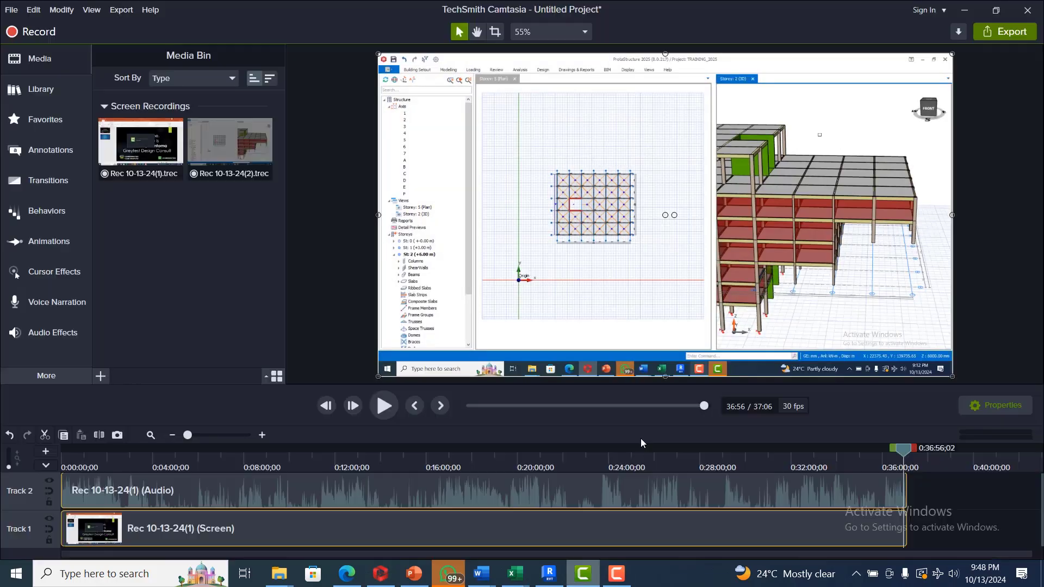
left_click(614, 573)
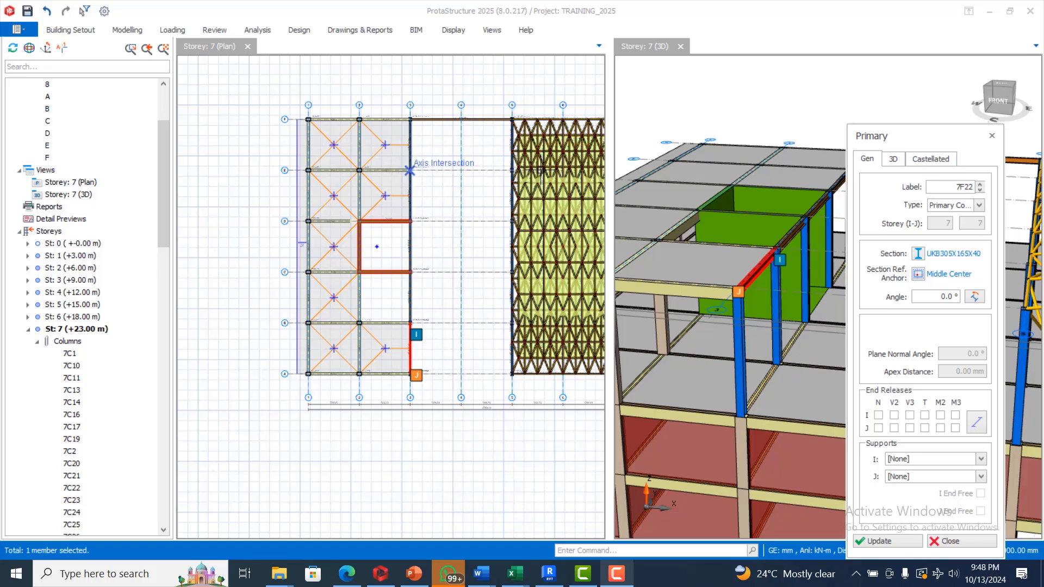
Insert UKB305X165X40 primary beams along axes E, D and C, each spanning between axes 3 and 5.
left_click(410, 170)
left_click(512, 169)
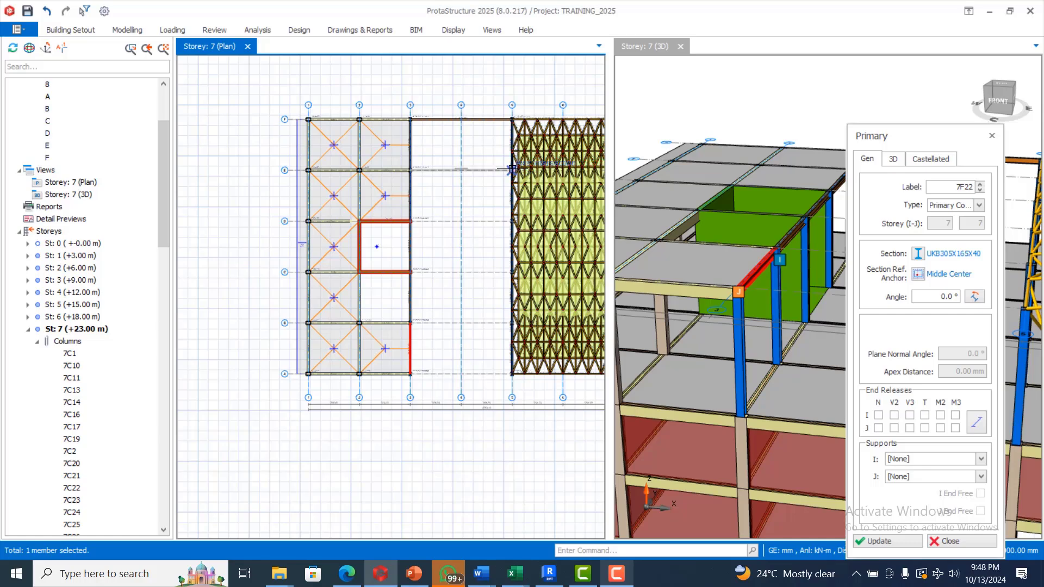
scroll(512, 169, "up", 3)
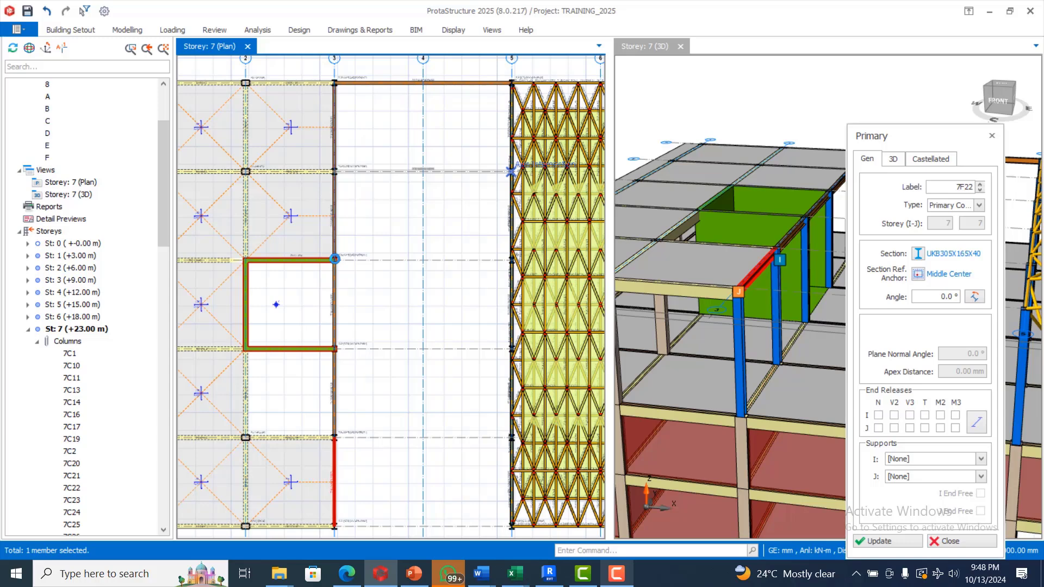
left_click(511, 172)
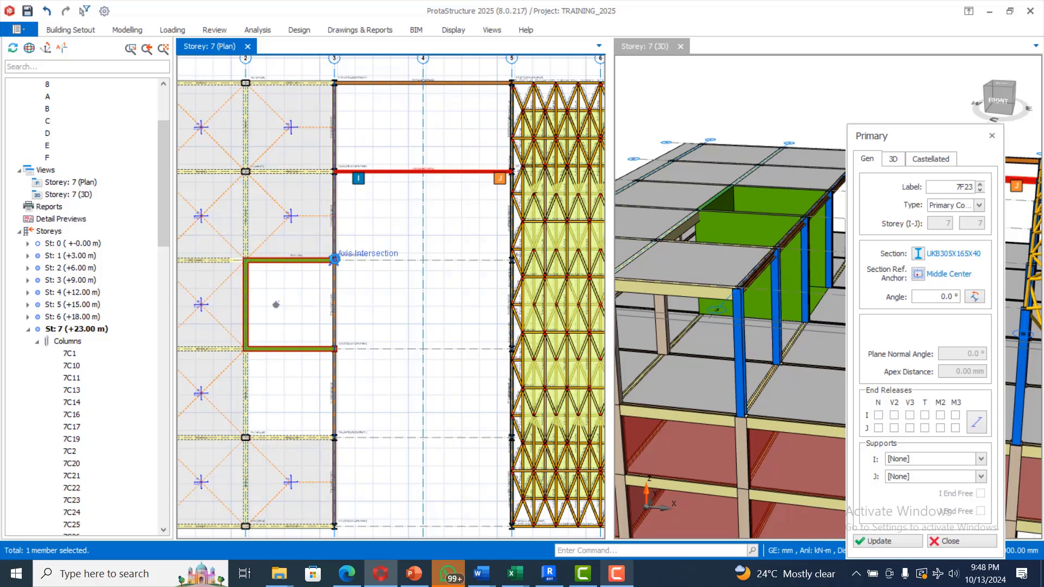
left_click(379, 247)
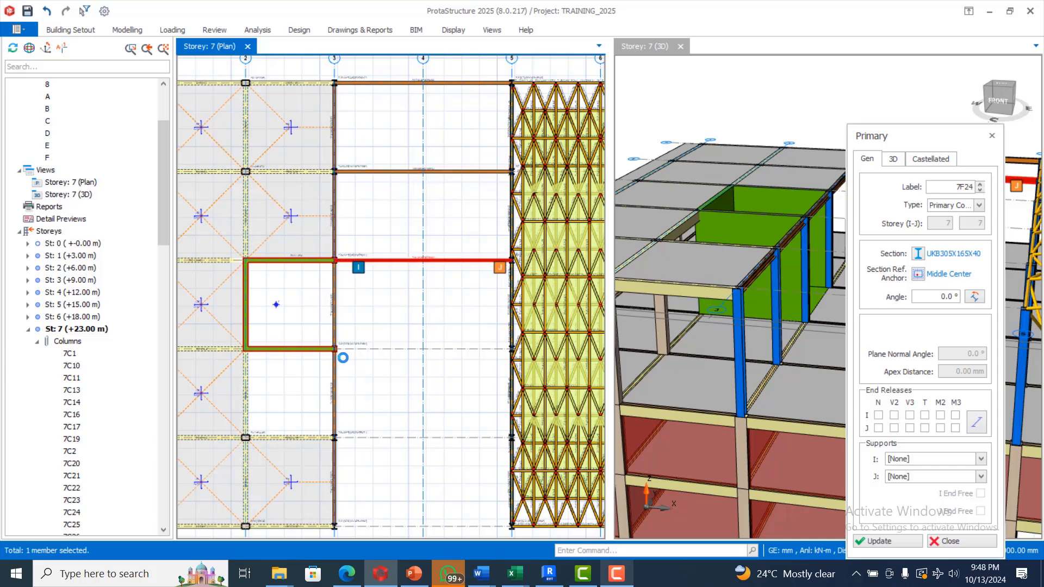
left_click(334, 348)
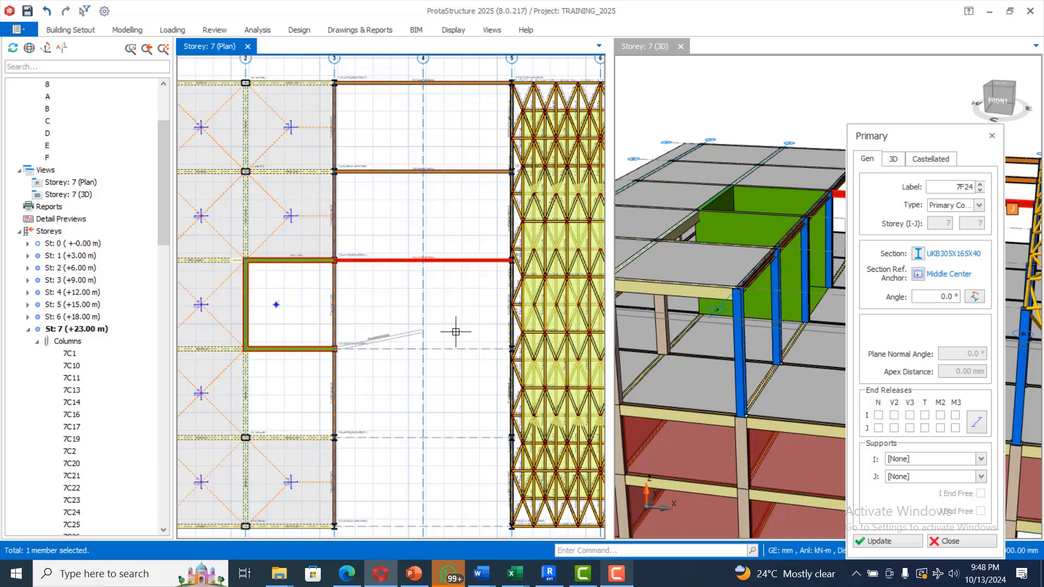
scroll(458, 331, "down", 2)
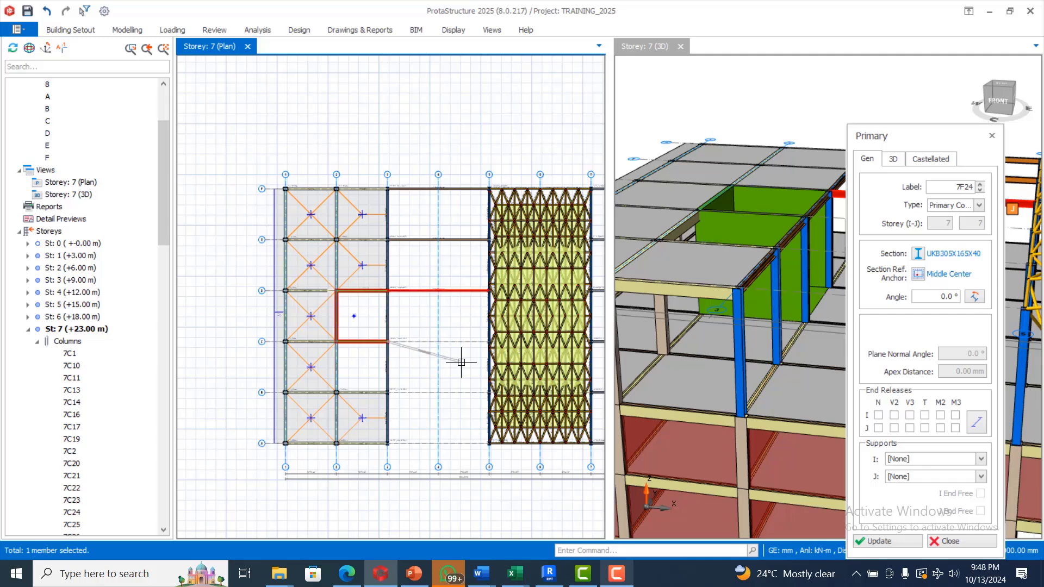
scroll(461, 361, "up", 2)
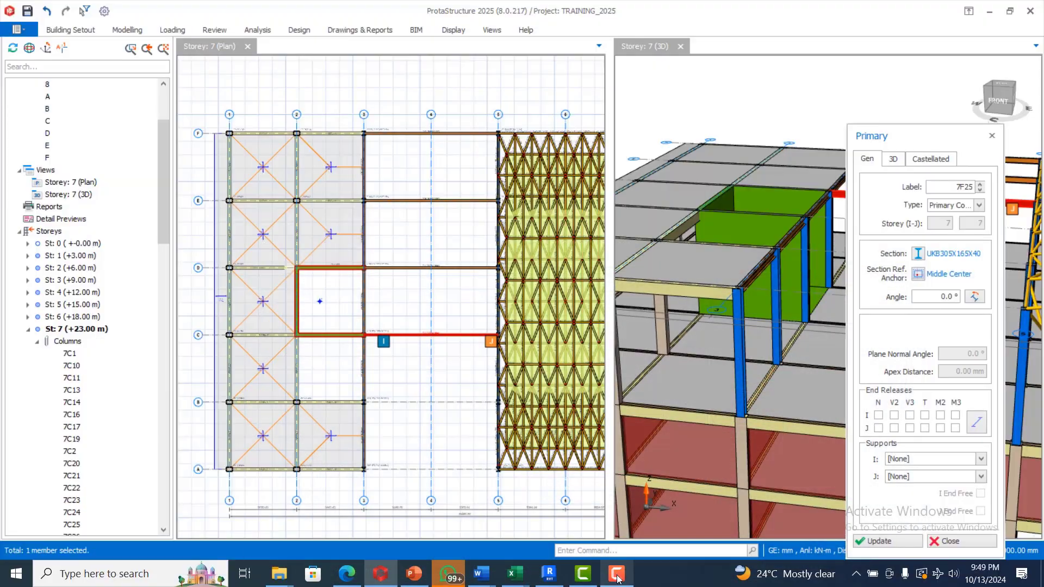
left_click(616, 578)
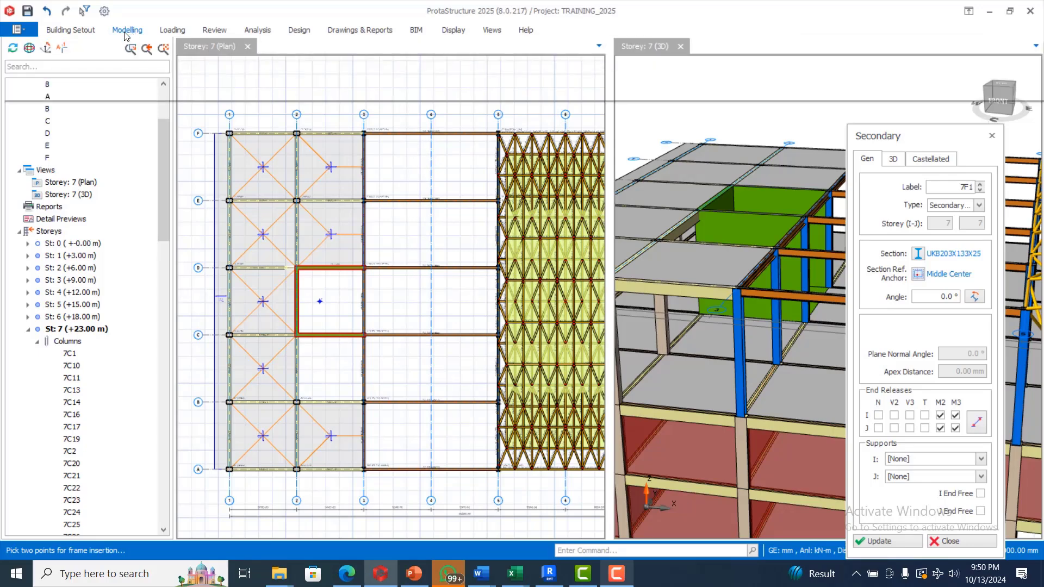
Insert UKB203X133X25 secondary beams along axis 4 from axis A to axis F, splitting them at supporting spans.
left_click(125, 32)
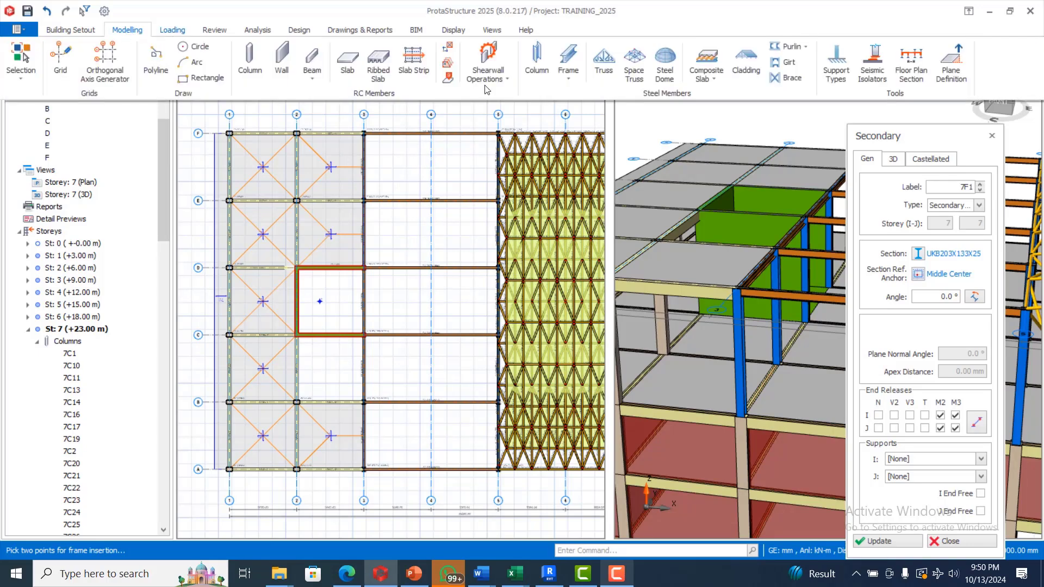
left_click(569, 78)
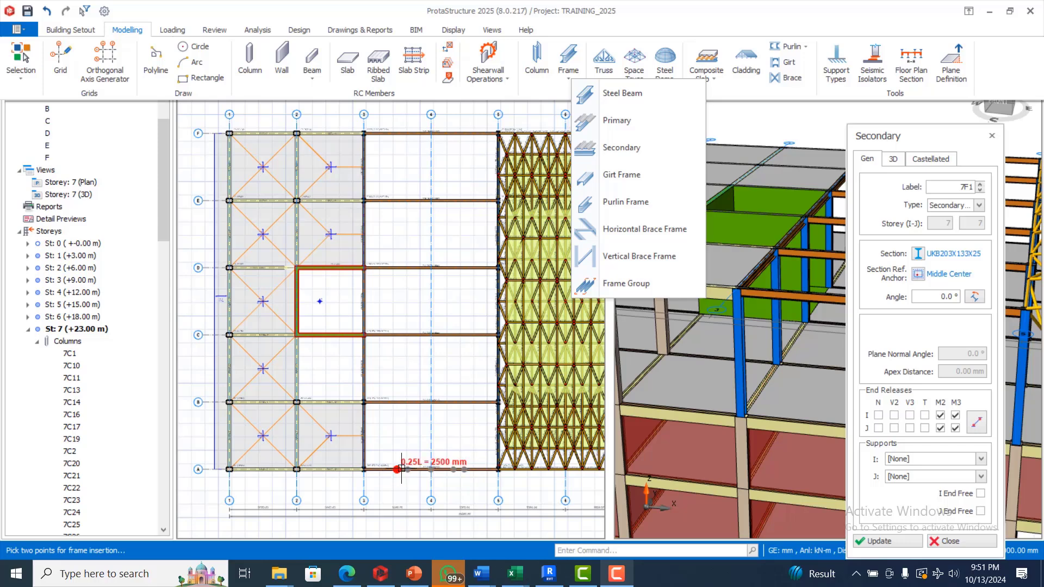
left_click(433, 466)
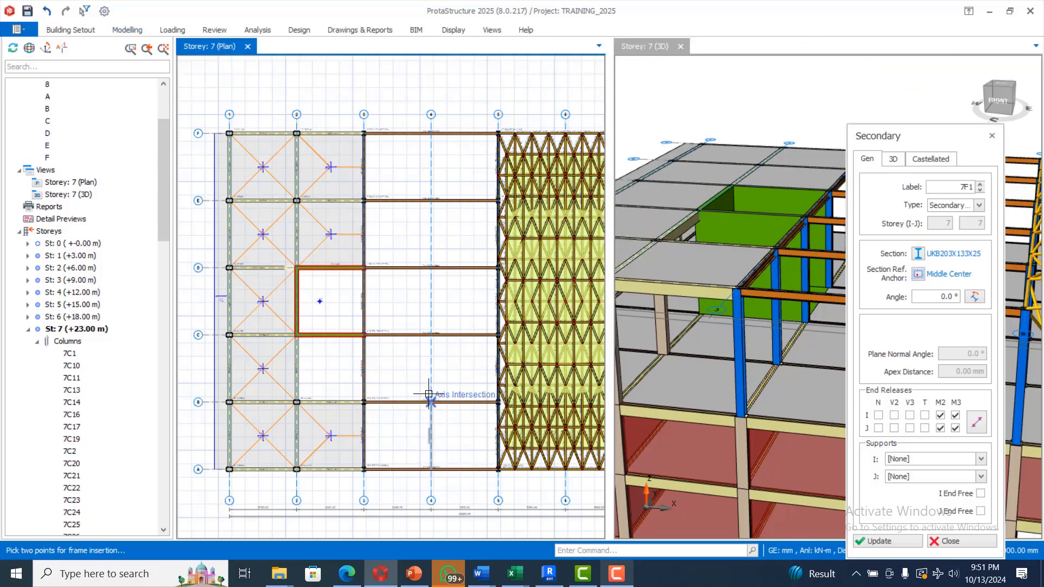
left_click(431, 132)
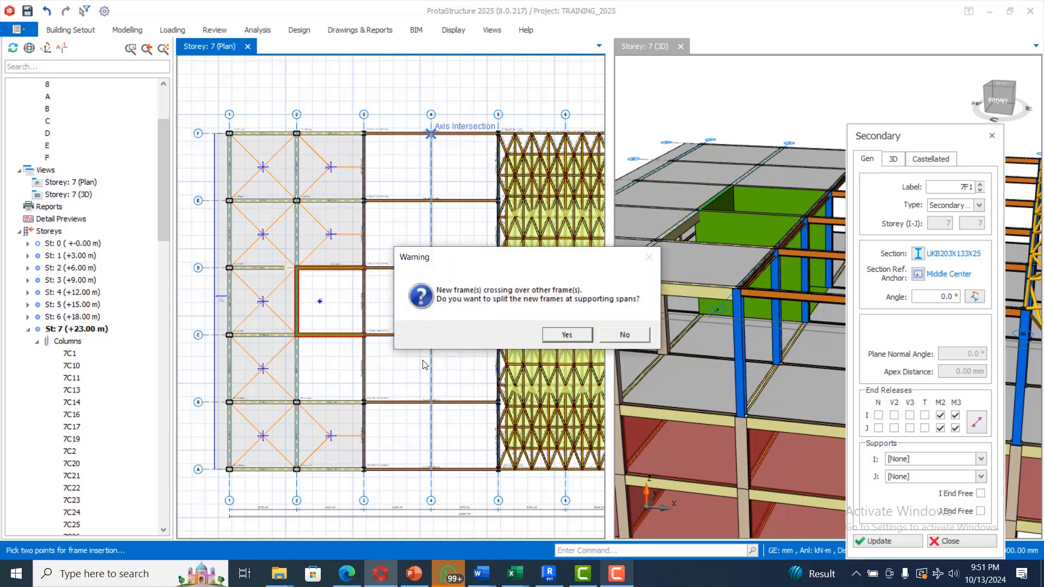
left_click(561, 335)
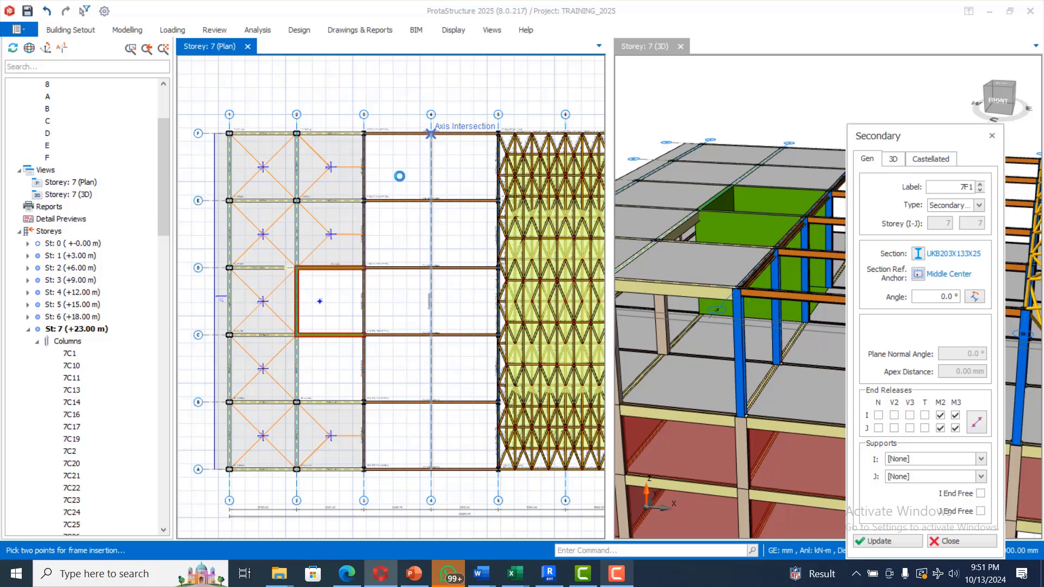
Generate a Frame Group of UKB203X133X25 secondary beams between the axis 3 and 5 beams in bay A-B, quantity 6, removing first and last members.
left_click(610, 579)
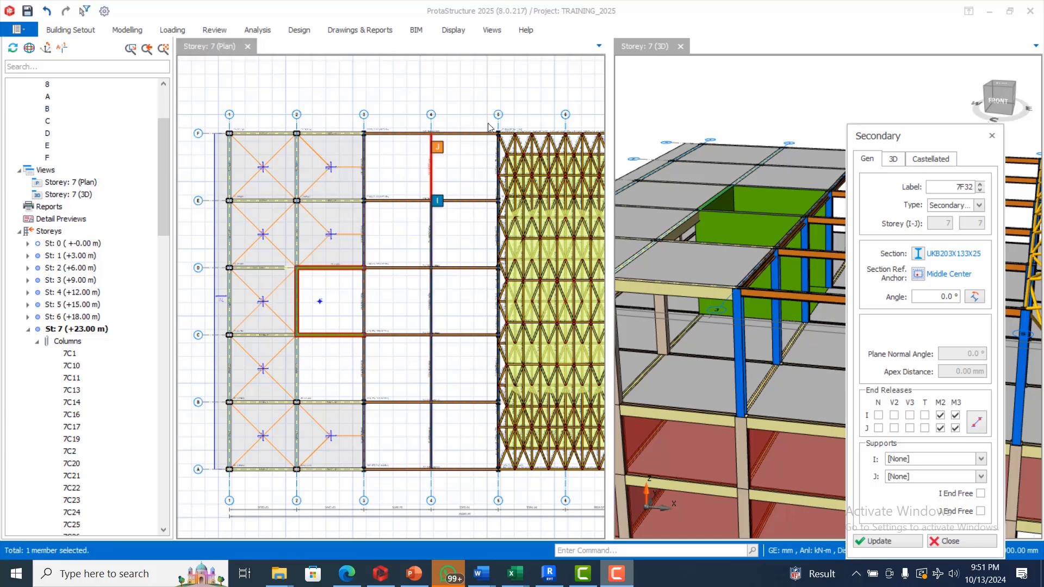
left_click(122, 31)
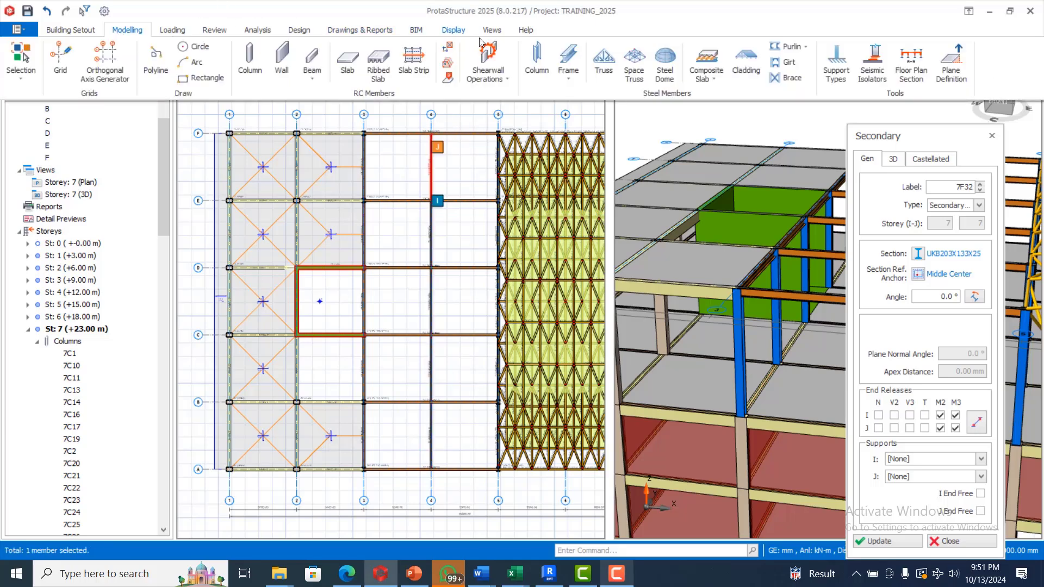
left_click(569, 80)
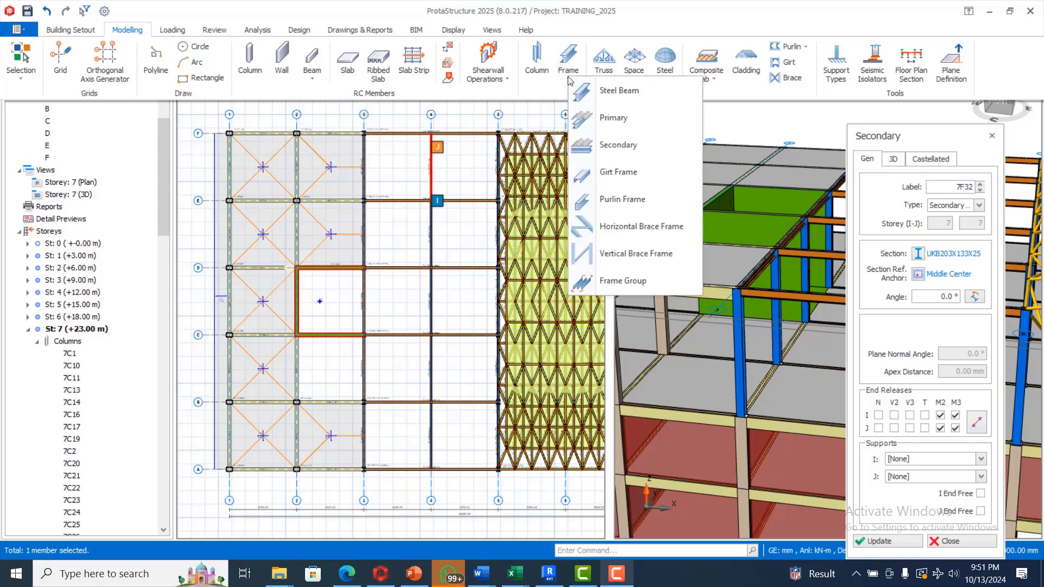
left_click(648, 285)
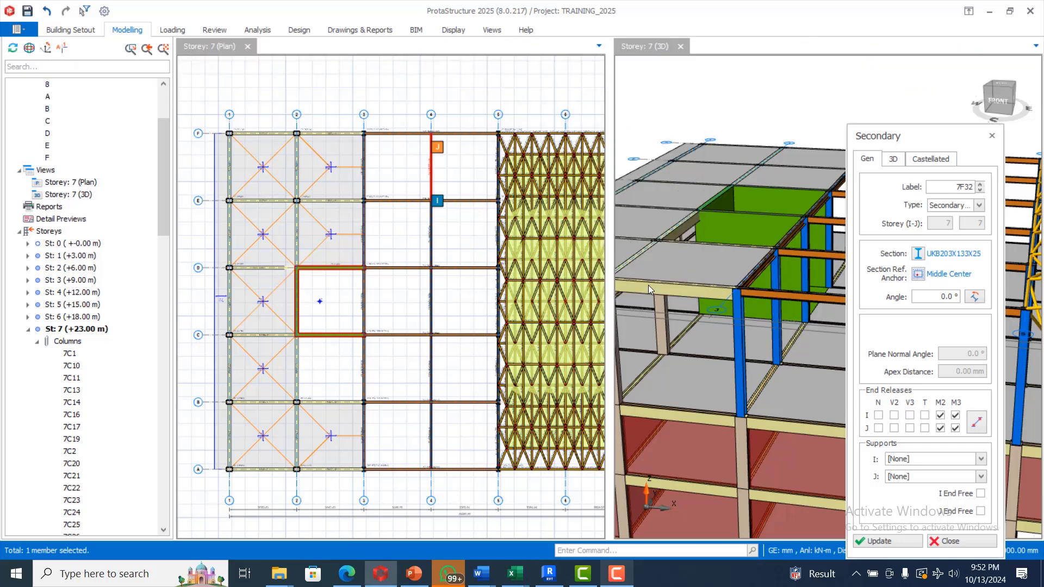
left_click(503, 386)
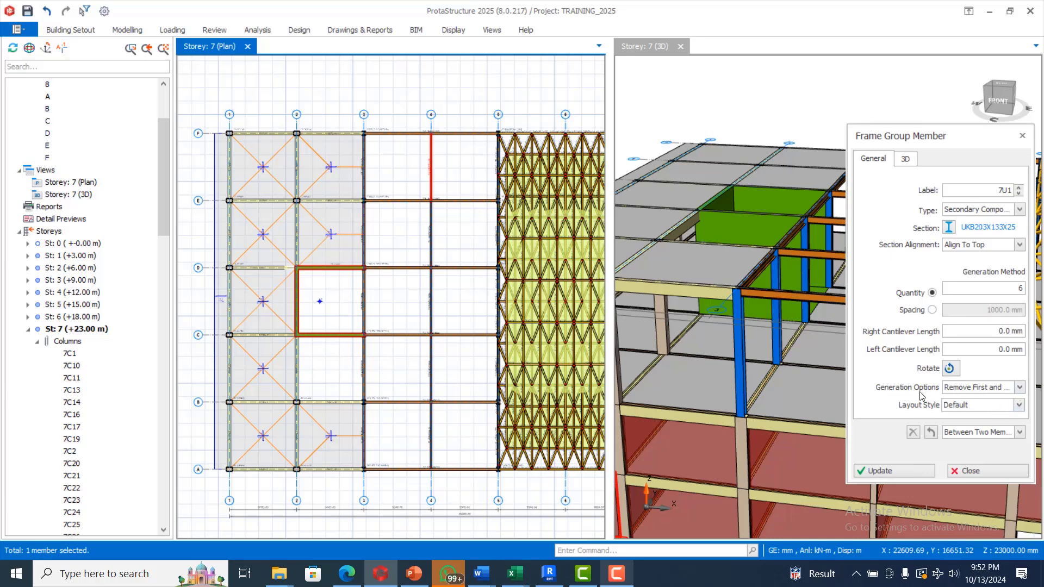
left_click(1020, 388)
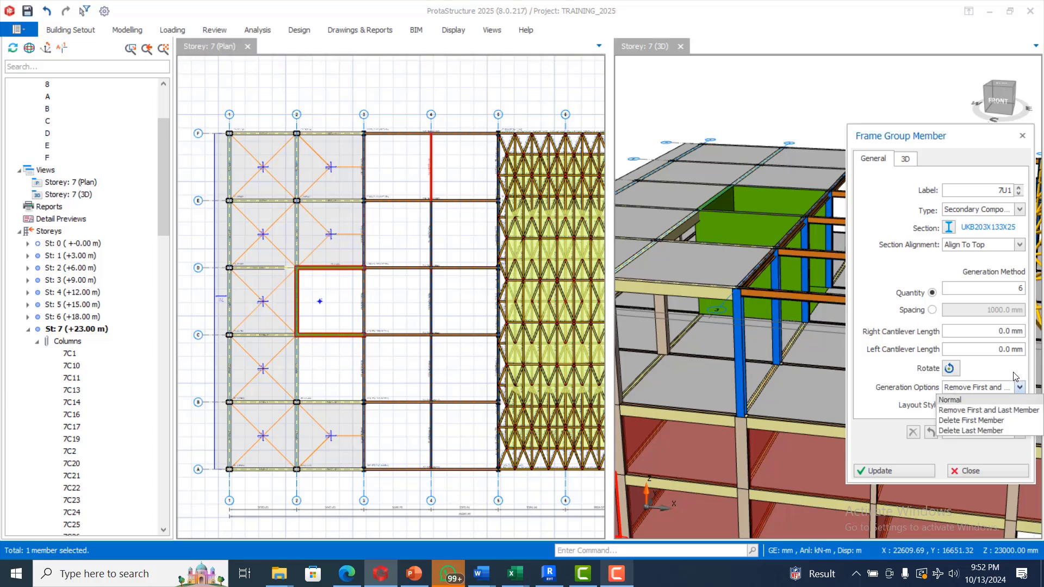
left_click(1014, 376)
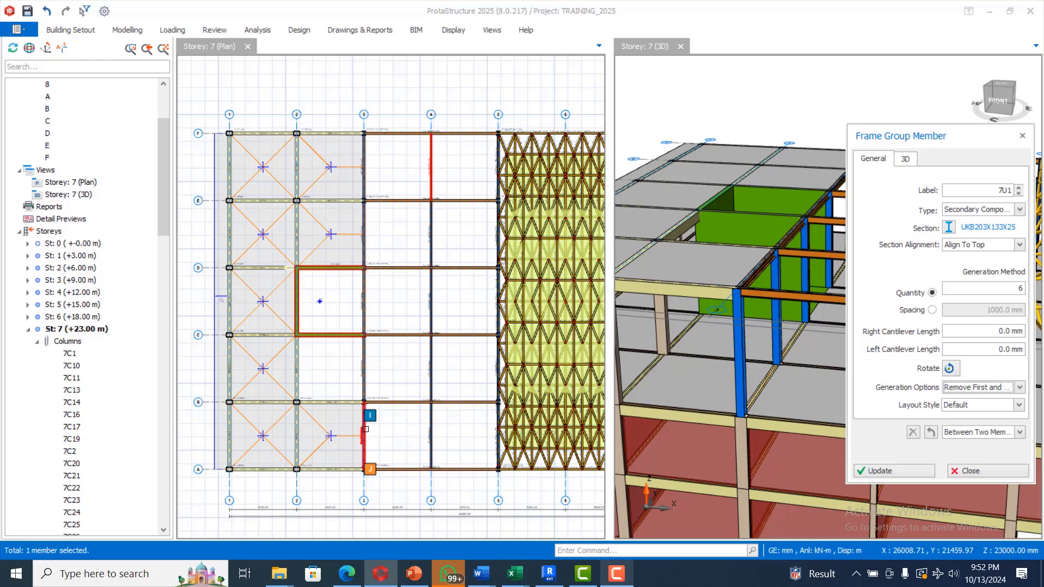
left_click(404, 402)
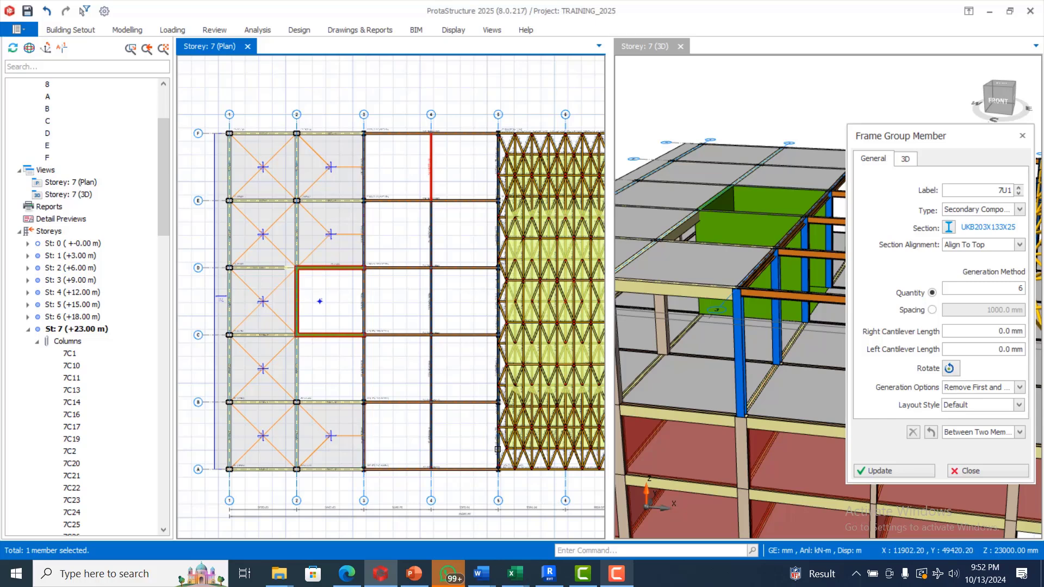
scroll(497, 454, "up", 2)
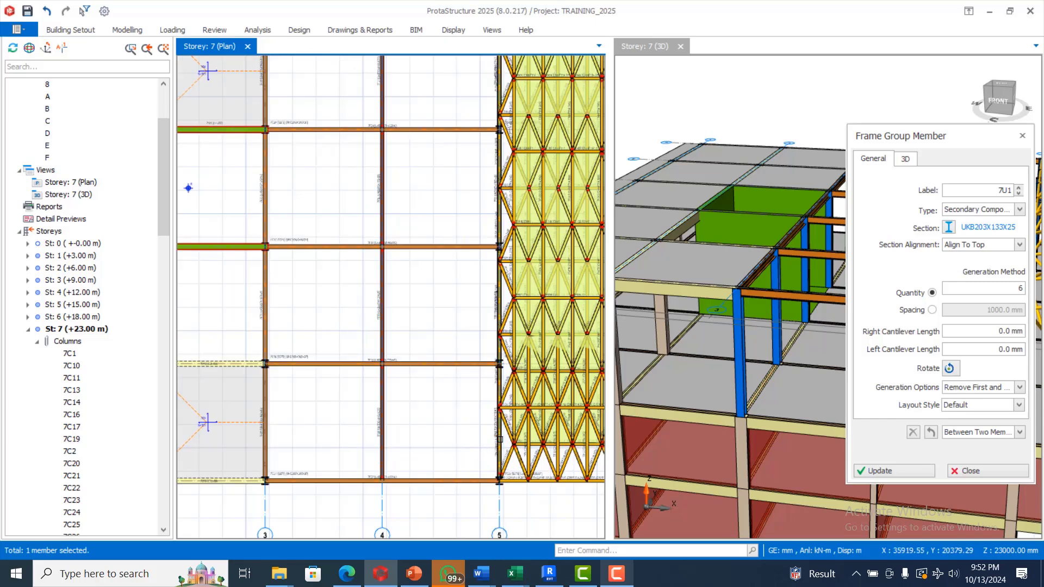
left_click(500, 384)
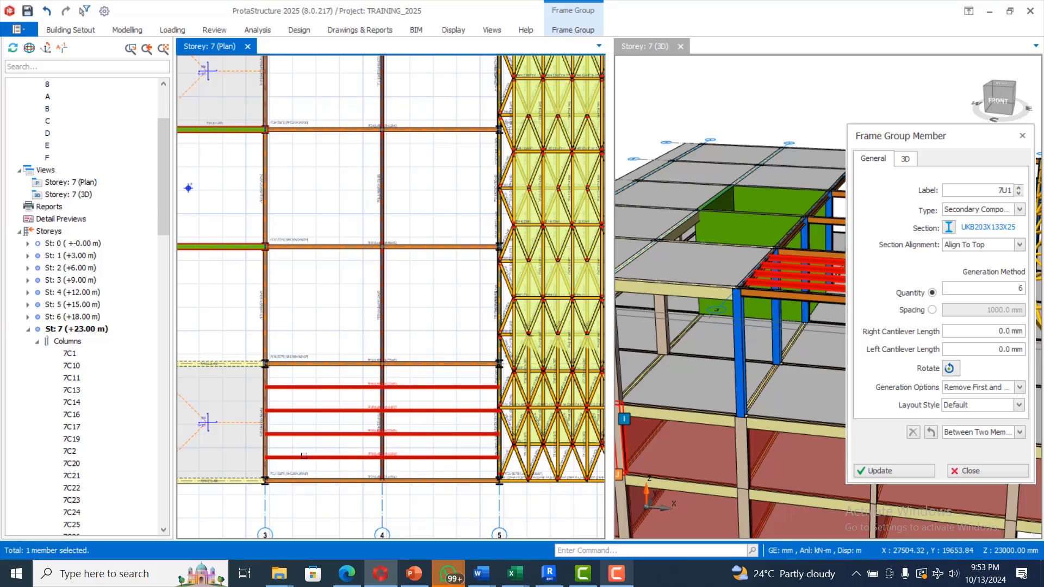
Review the frame group's quantity and generation options against the secondary beams generated in bay A-B.
left_click(1020, 388)
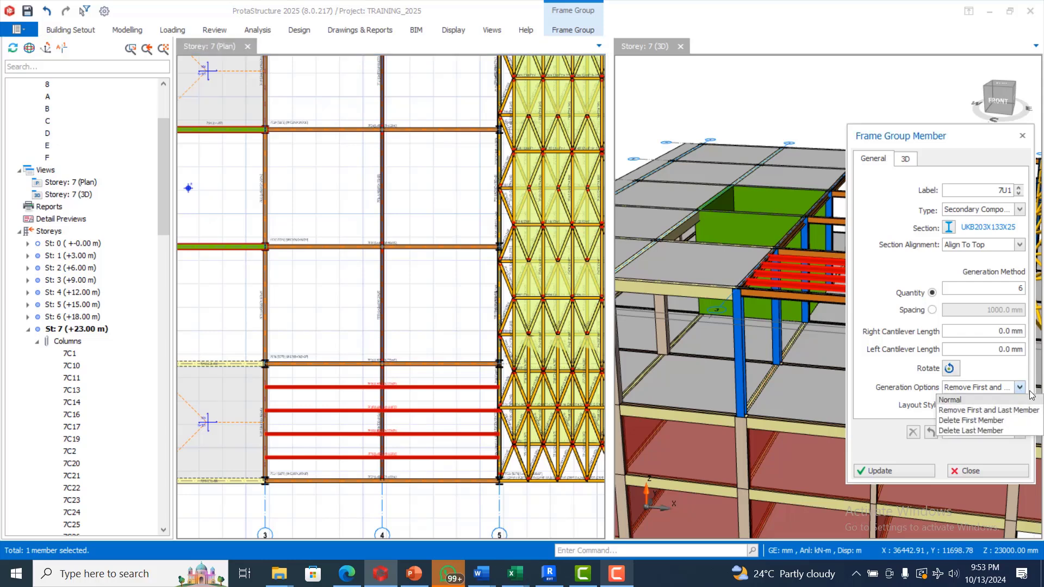
left_click(1020, 388)
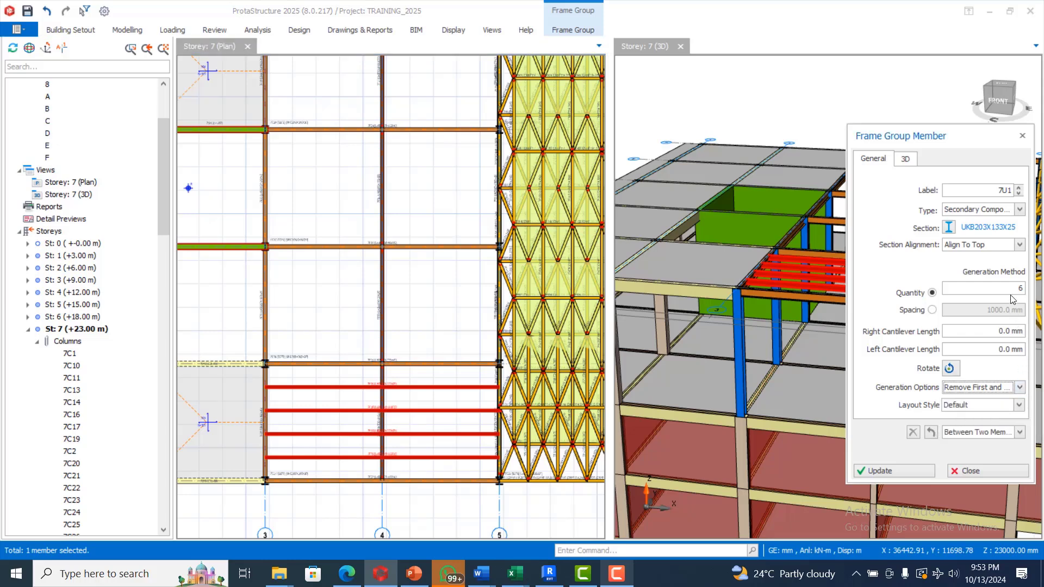
type("6")
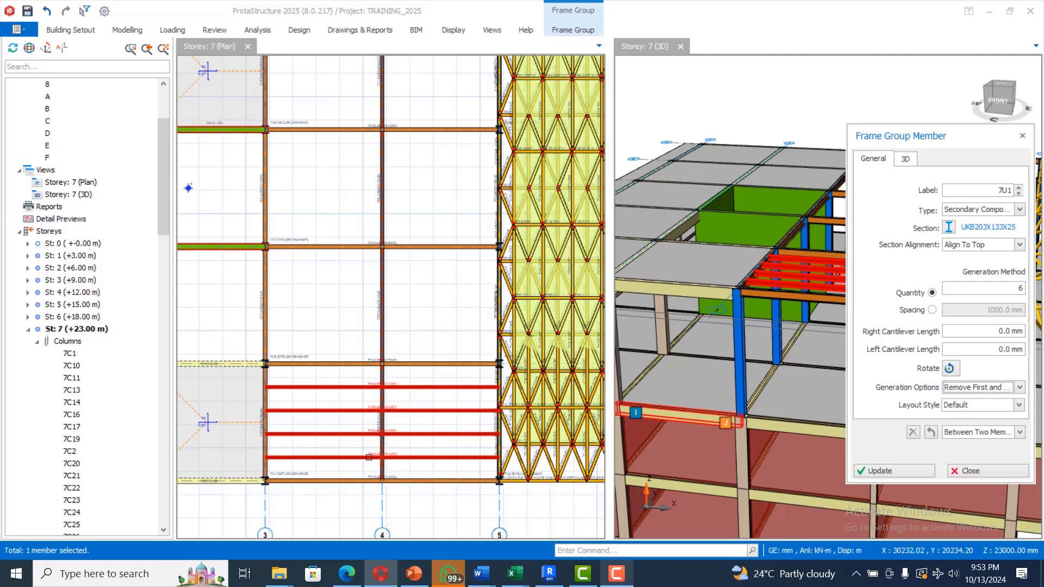
left_click(992, 287)
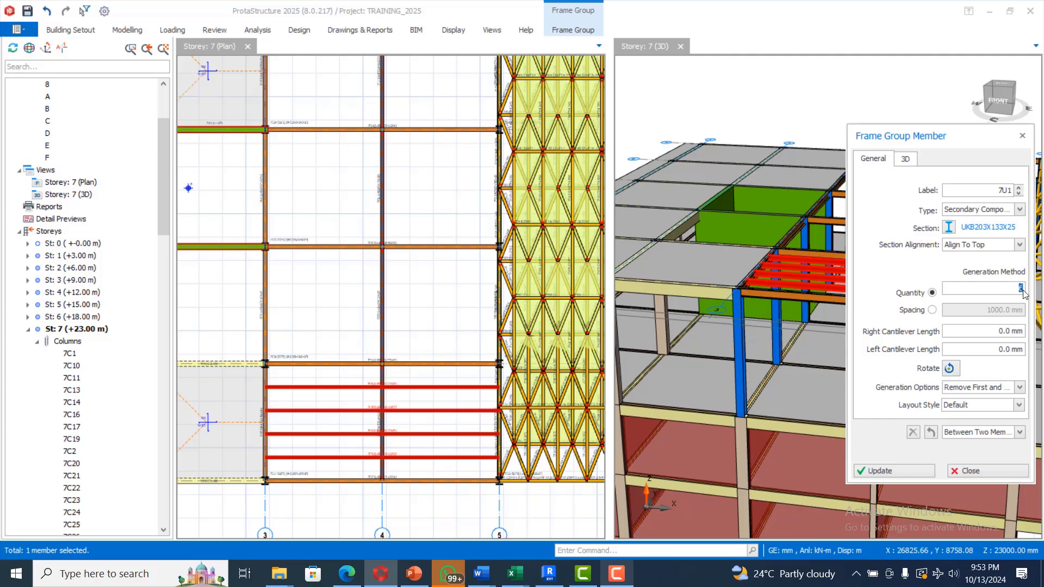
scroll(306, 454, "up", 2)
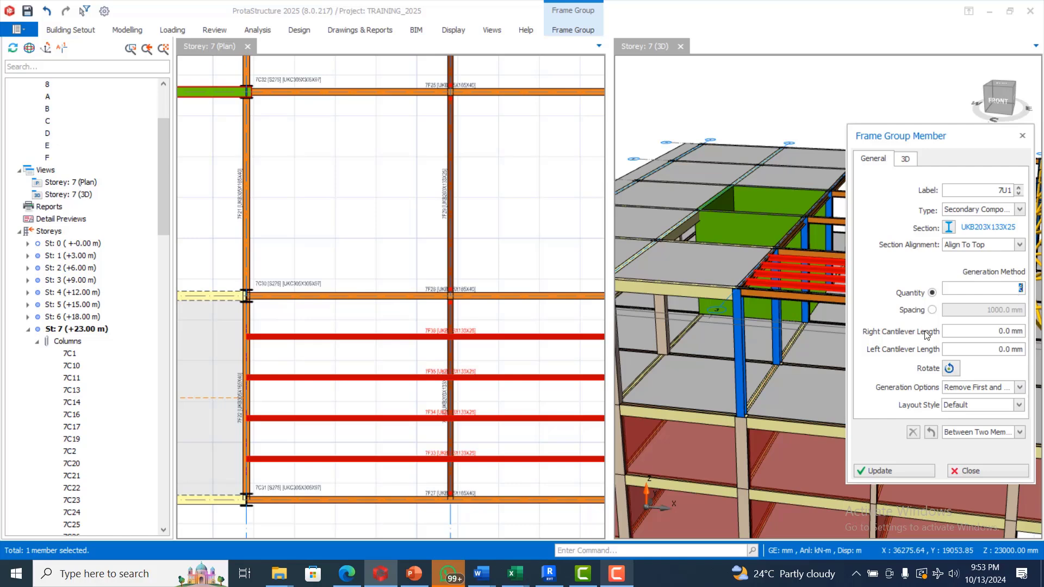
scroll(443, 352, "down", 3)
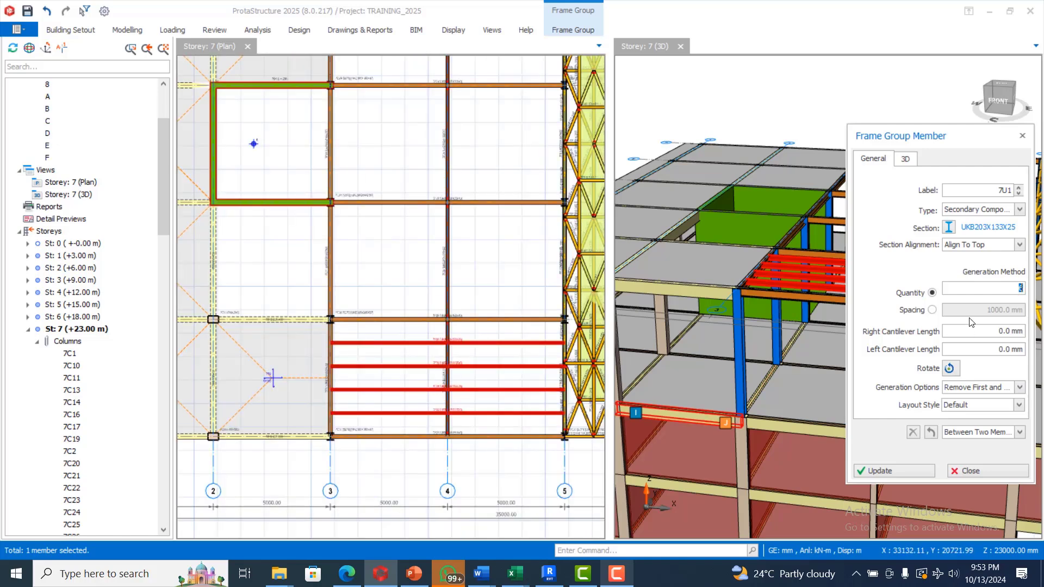
type("5")
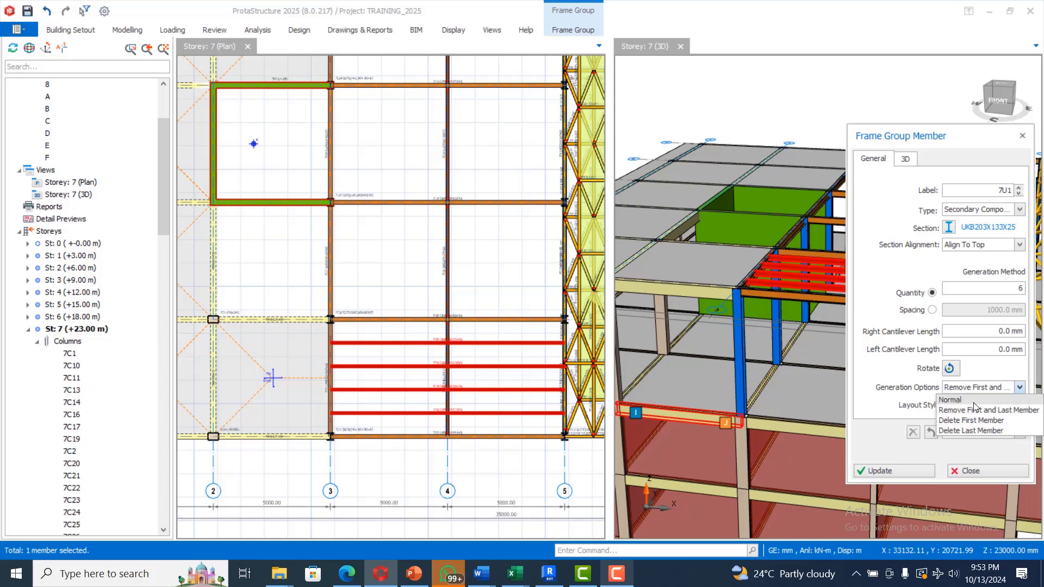
left_click(1018, 389)
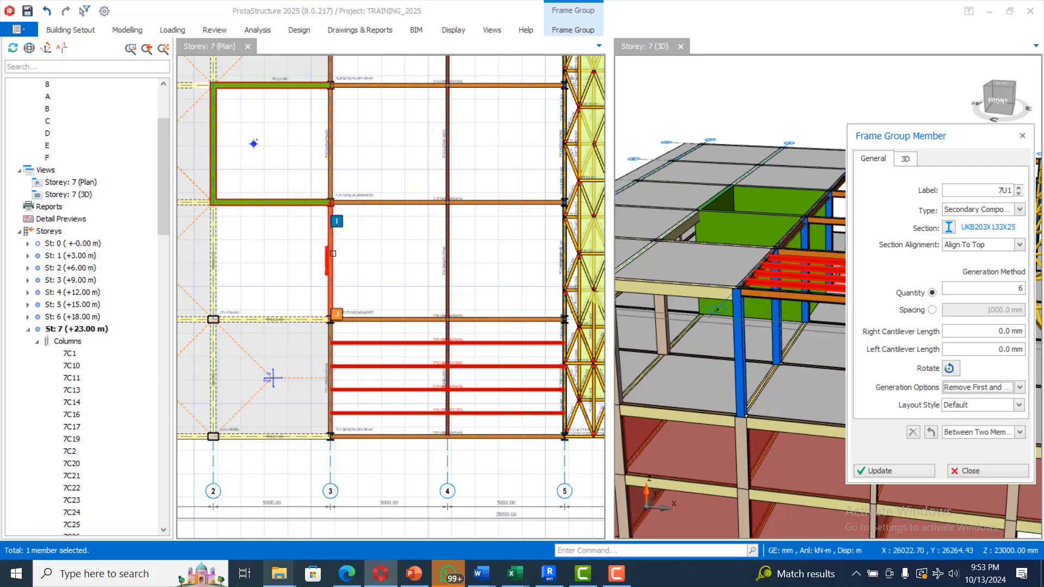
Generate a matching secondary beam group between the axis 3 and axis 5 beams in bay B-C.
scroll(361, 355, "down", 1)
scroll(361, 354, "down", 1)
scroll(382, 350, "down", 1)
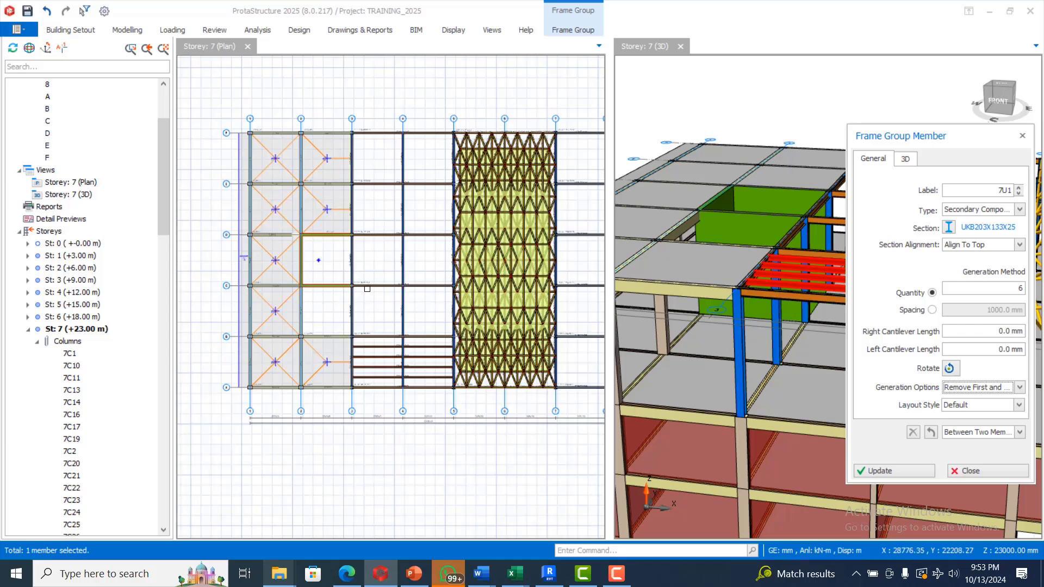
scroll(360, 282, "up", 1)
scroll(357, 283, "up", 1)
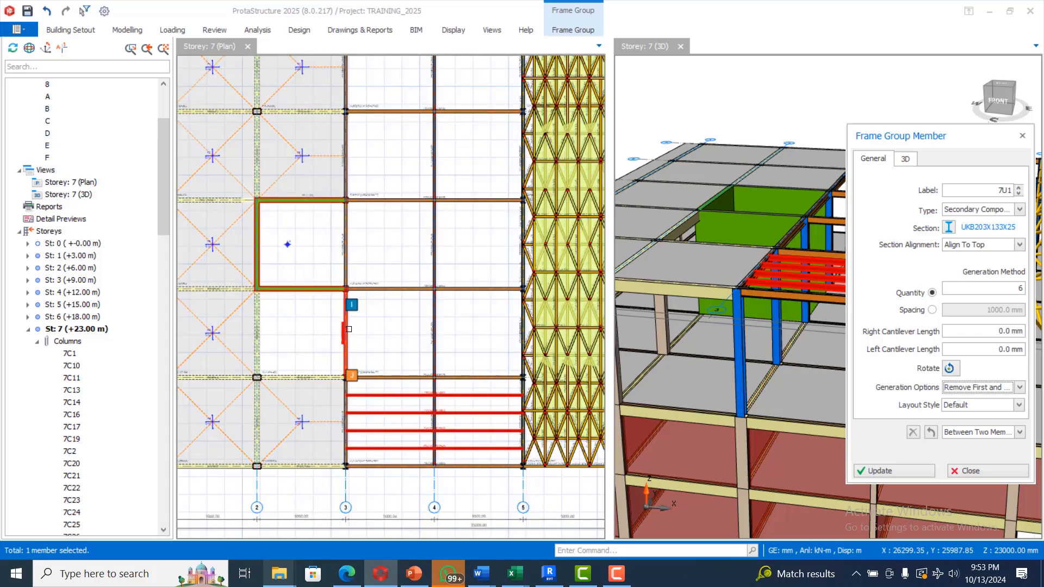
left_click(348, 329)
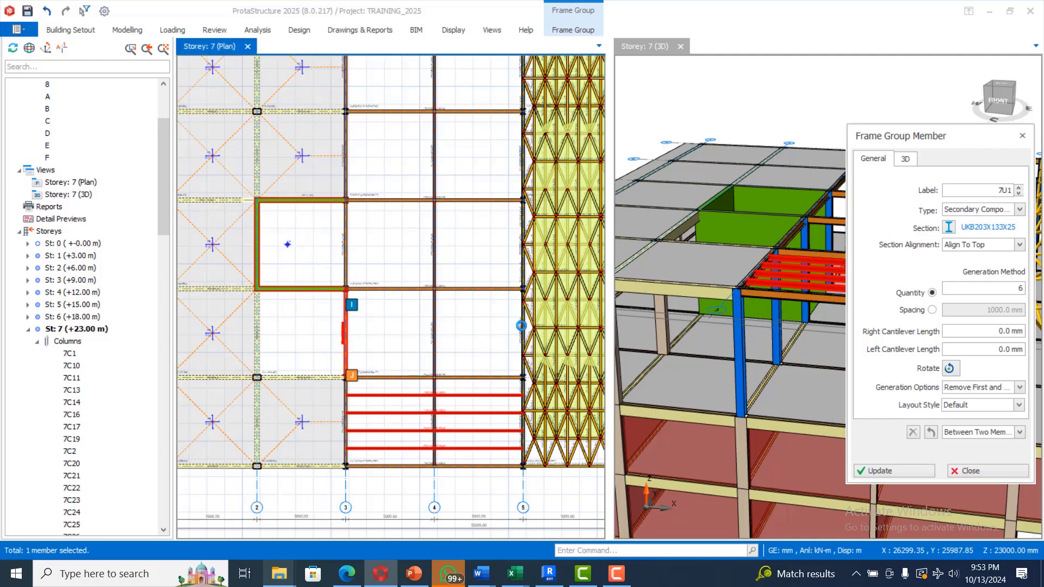
left_click(523, 323)
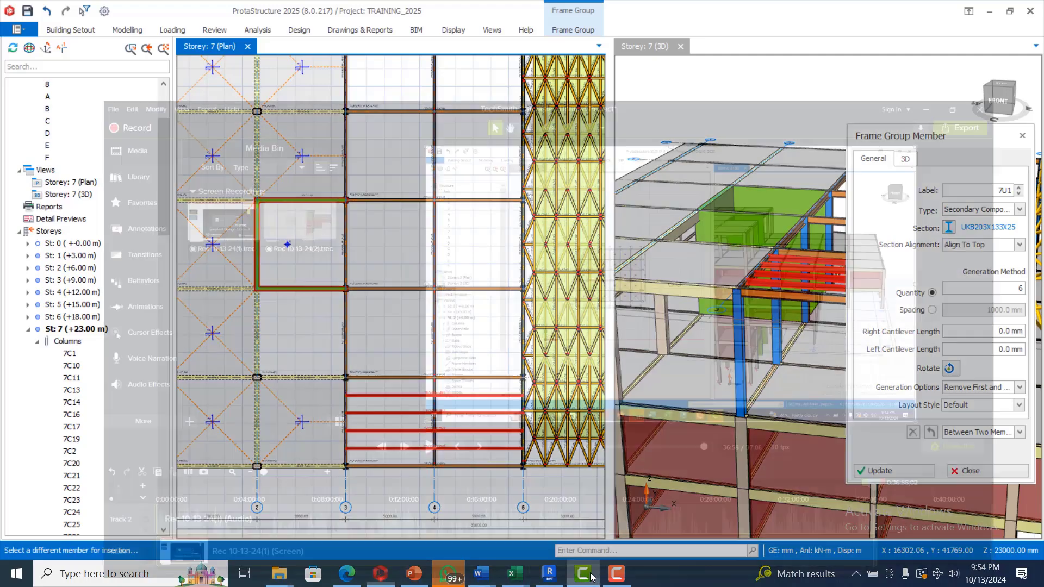
left_click(590, 578)
left_click(590, 578)
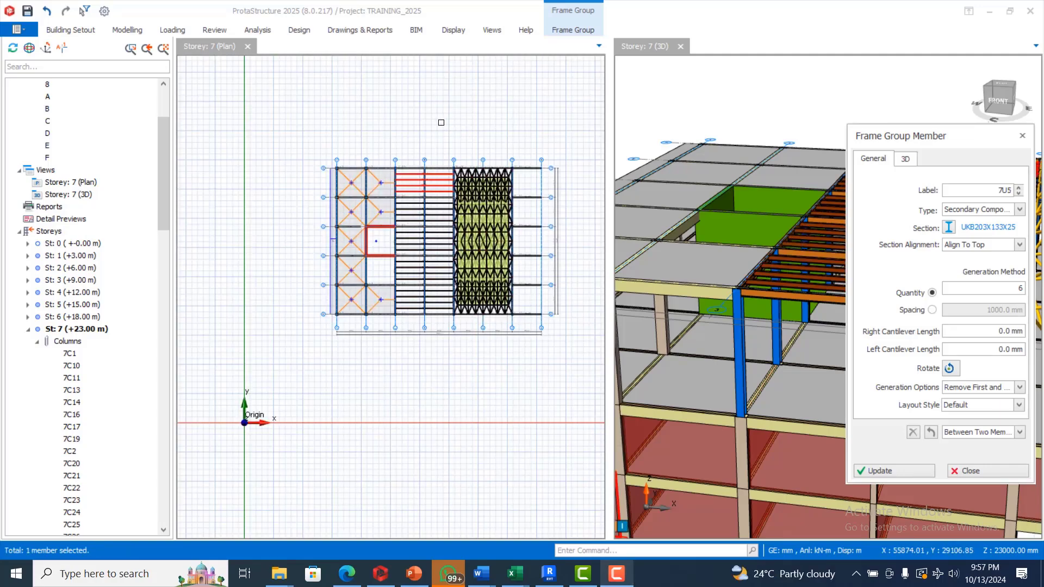
Inspect the layout of the secondary beam groups between axes 3 and 5 from axis F to axis A, and the available frame types.
scroll(441, 122, "up", 5)
scroll(443, 163, "up", 4)
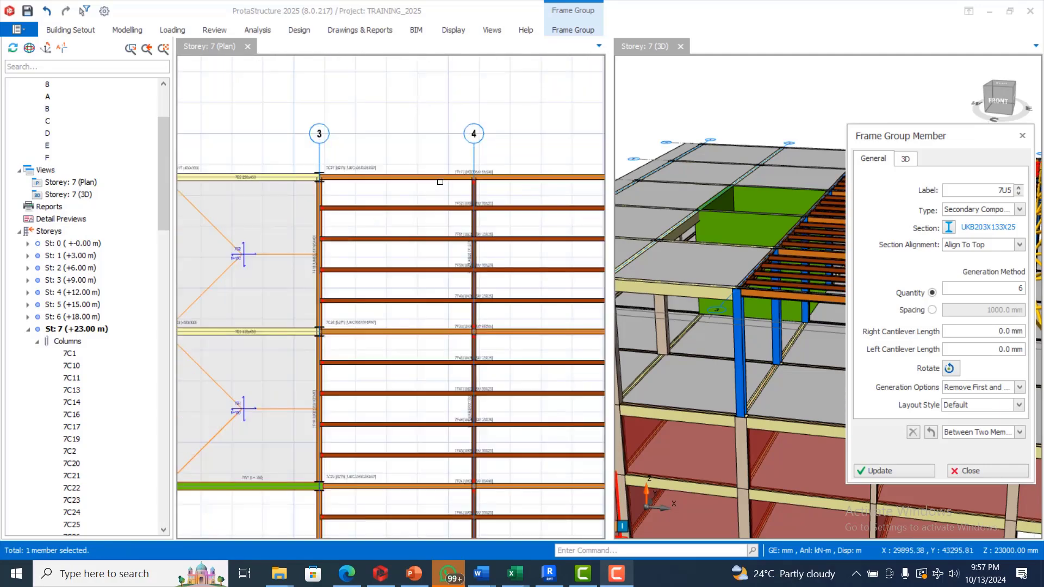
scroll(422, 147, "down", 4)
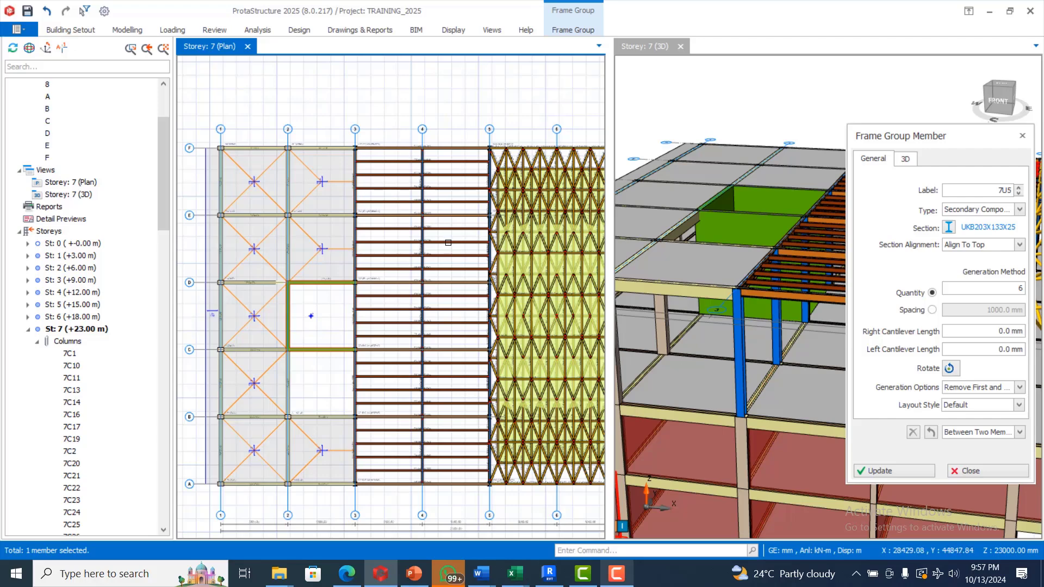
scroll(395, 232, "down", 2)
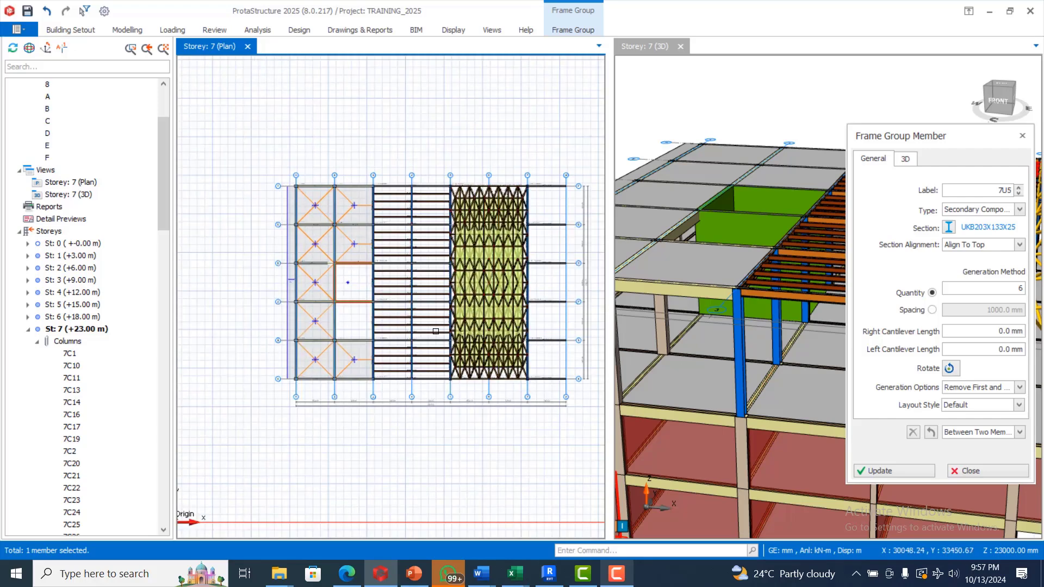
scroll(410, 177, "up", 2)
scroll(410, 177, "up", 1)
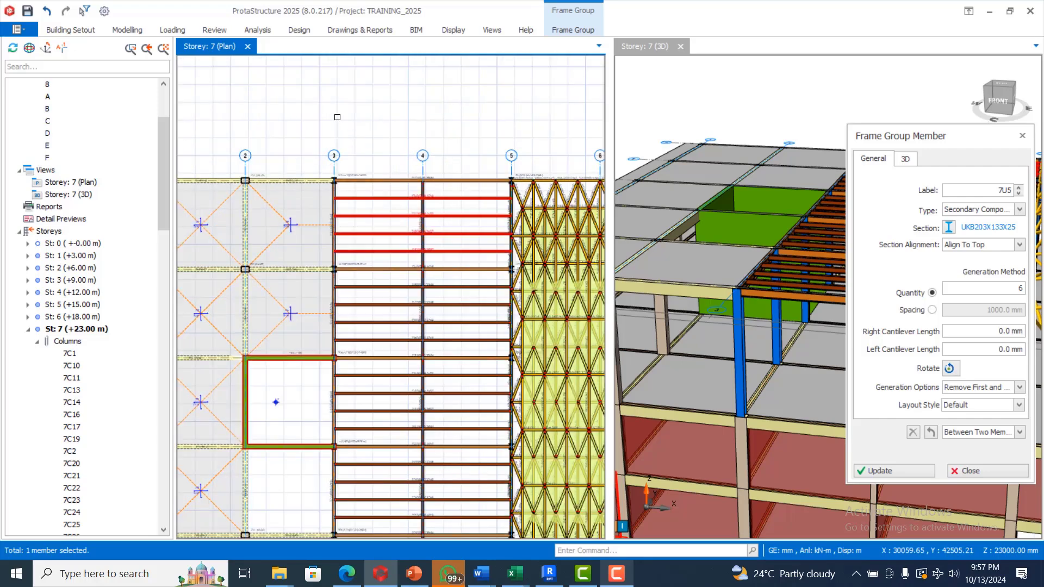
left_click(124, 32)
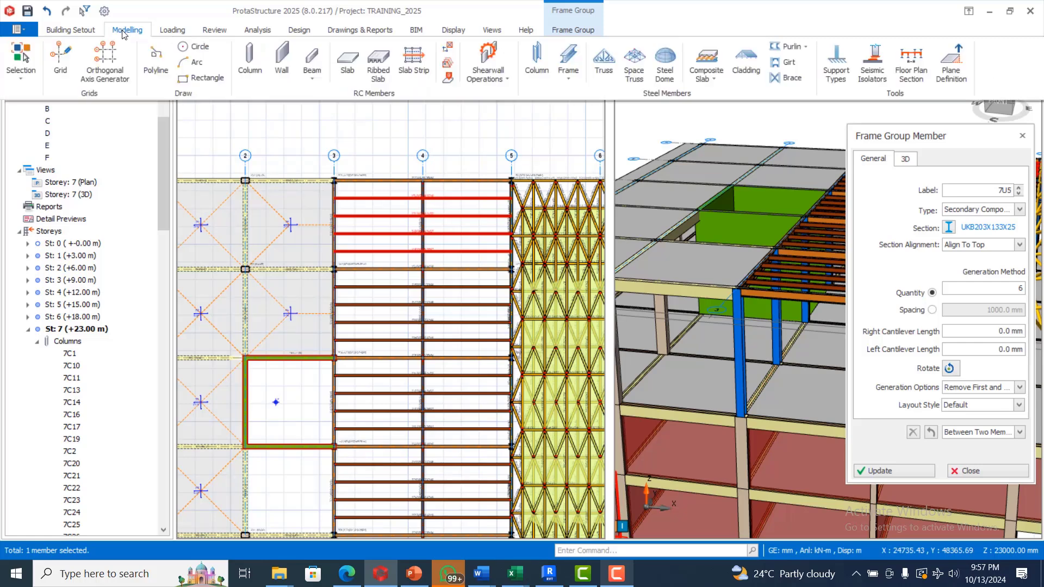
left_click(570, 76)
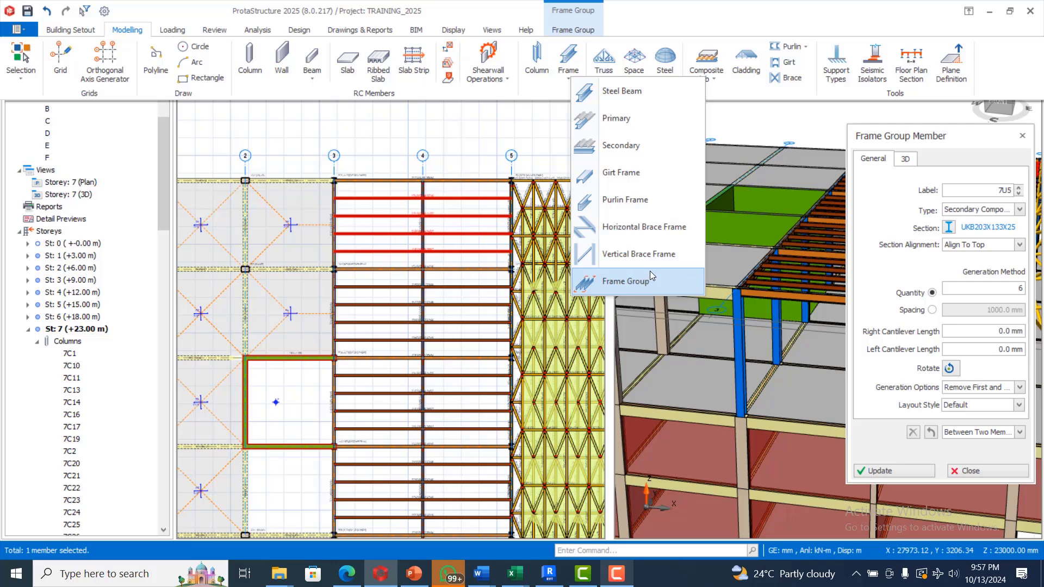
left_click(742, 98)
Outline a composite slab using two diagonal points, from the intersection of axes 3 and F to the intersection of axes 5 and A.
left_click(710, 80)
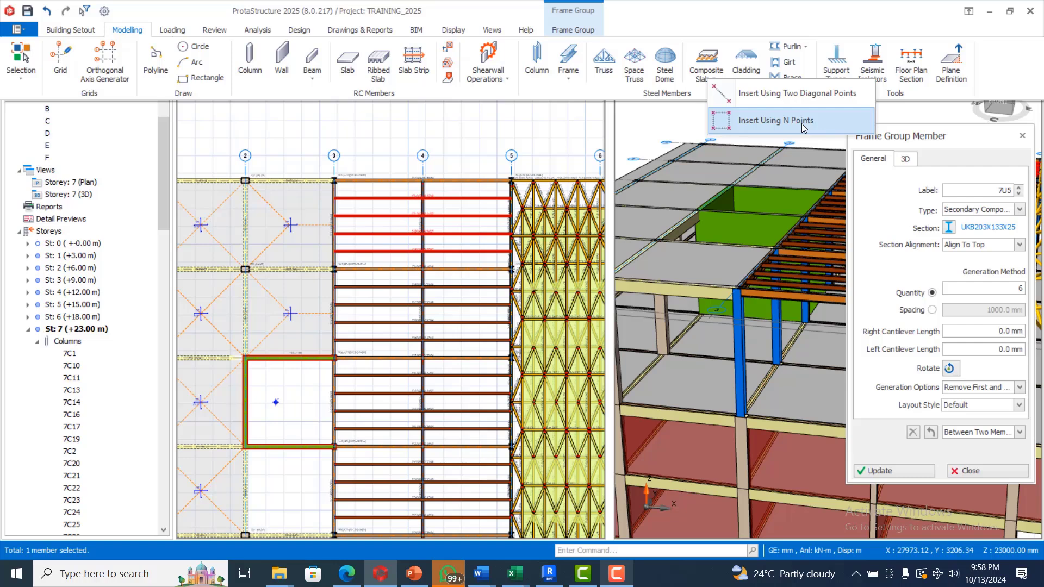
left_click(737, 95)
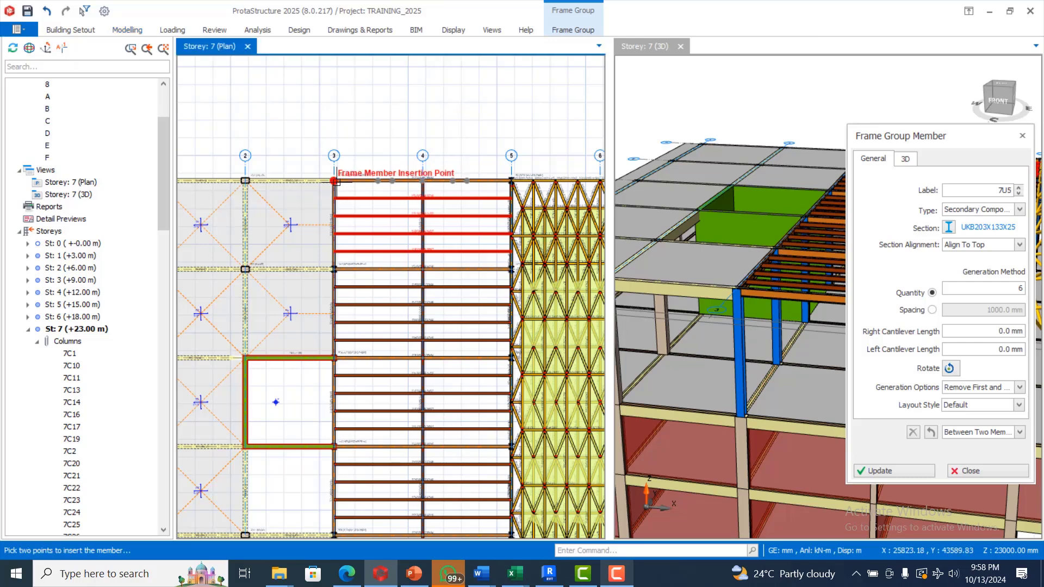
left_click(334, 181)
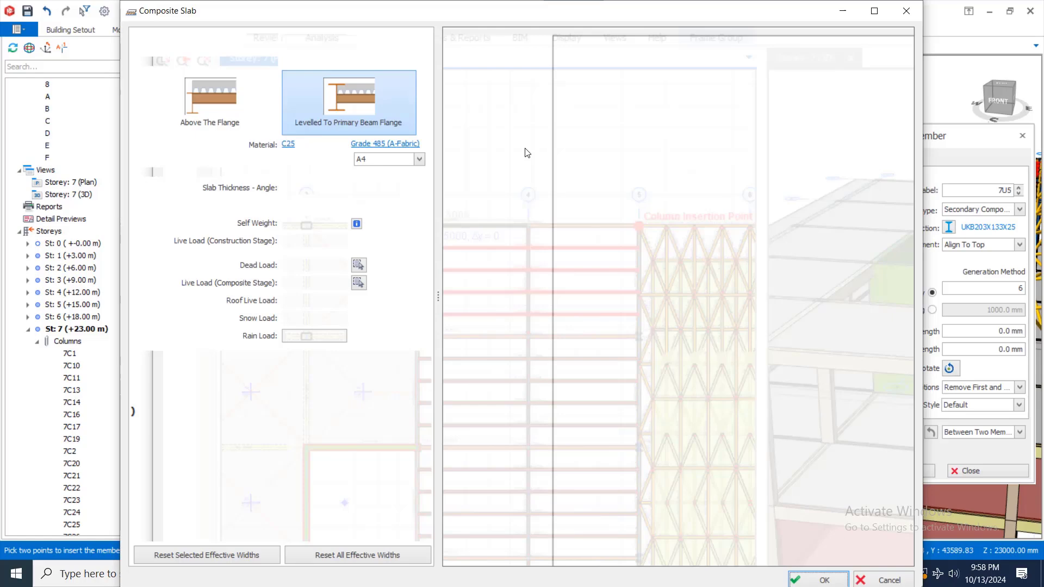
left_click(906, 11)
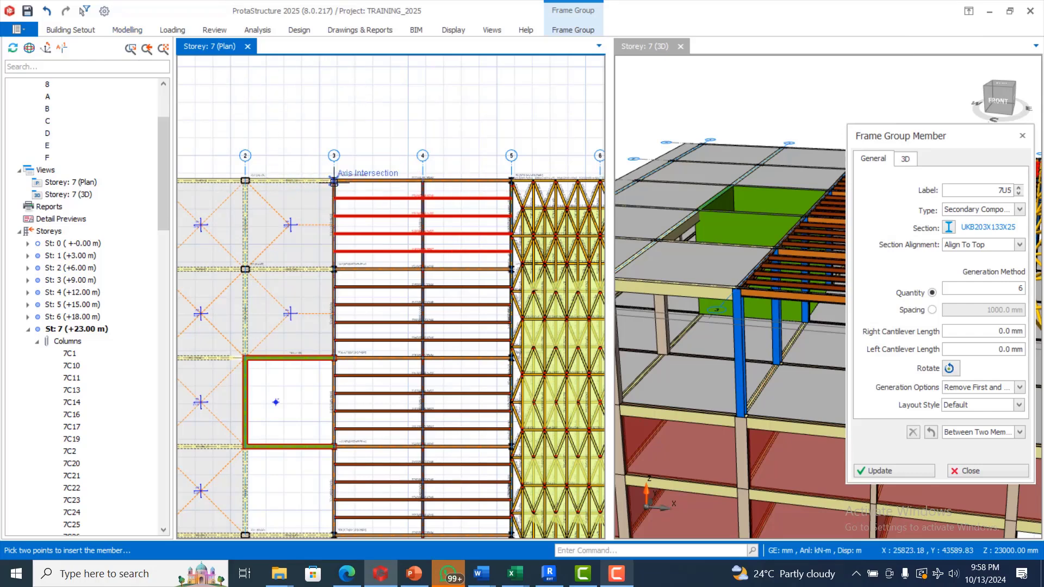
scroll(433, 155, "down", 3)
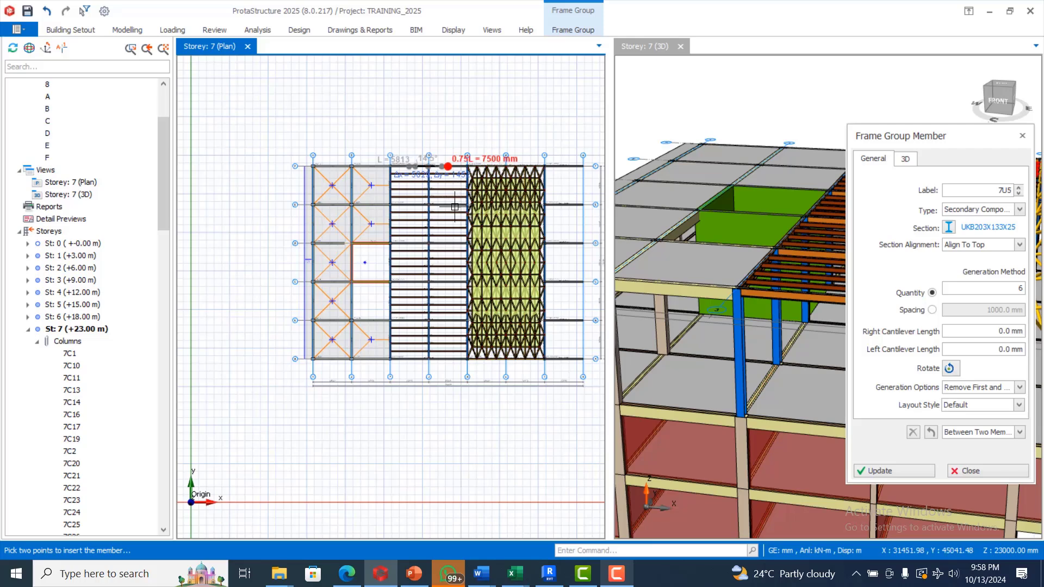
scroll(458, 205, "up", 1)
scroll(458, 264, "up", 2)
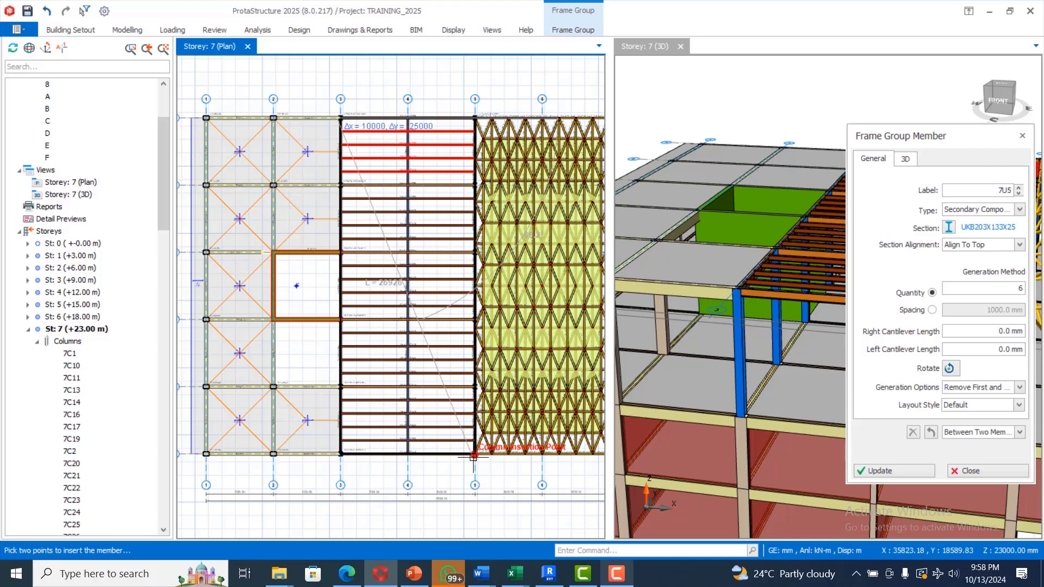
double_click(456, 243)
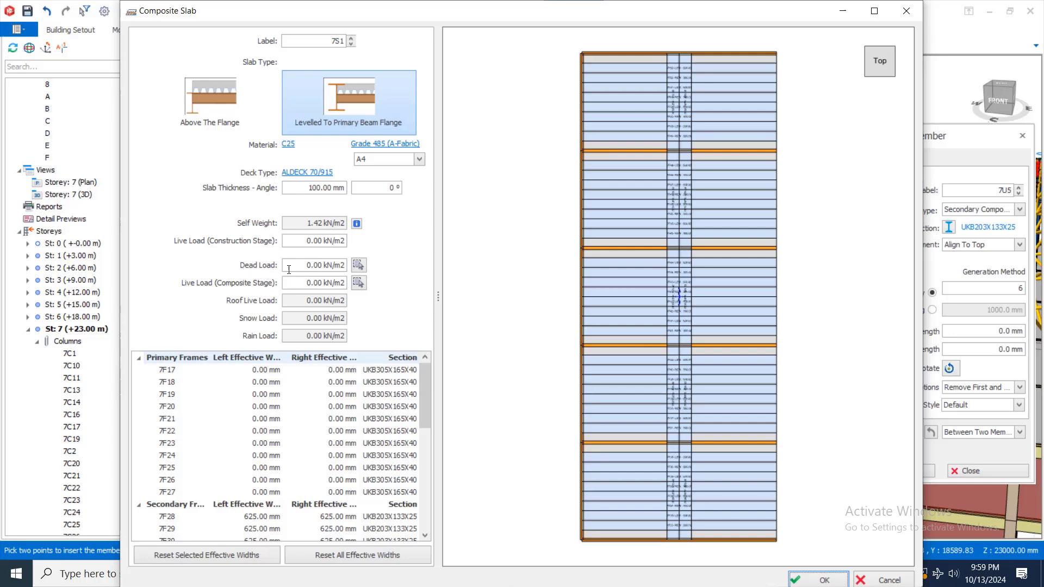
Assign the Terrace/Balcony dead load of 3.18 kN/m2 and the Balconies (Guest Houses / Clubs) live load of 3.00 kN/m2, and create the composite slab.
left_click(358, 264)
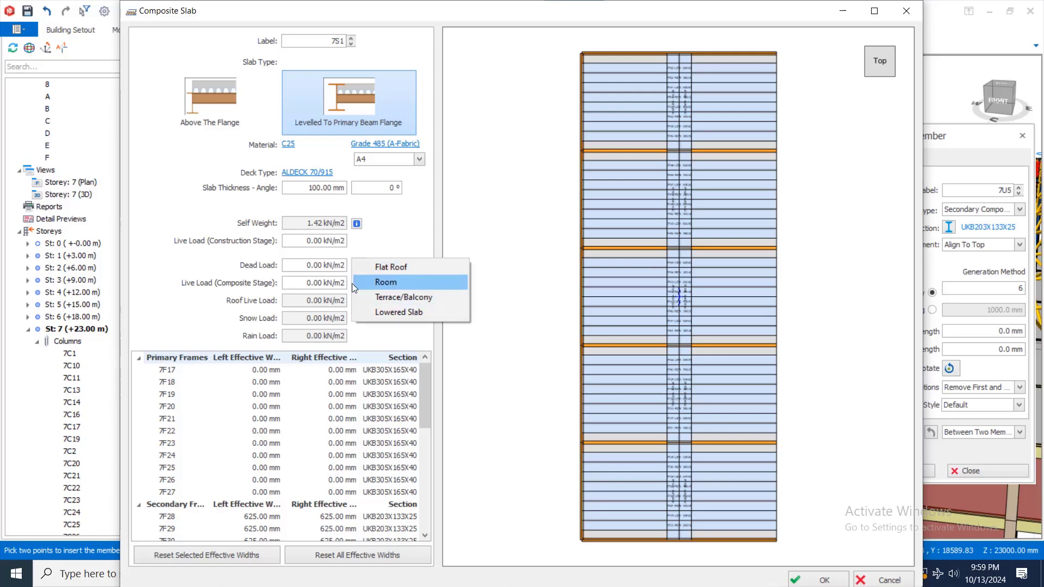
left_click(437, 301)
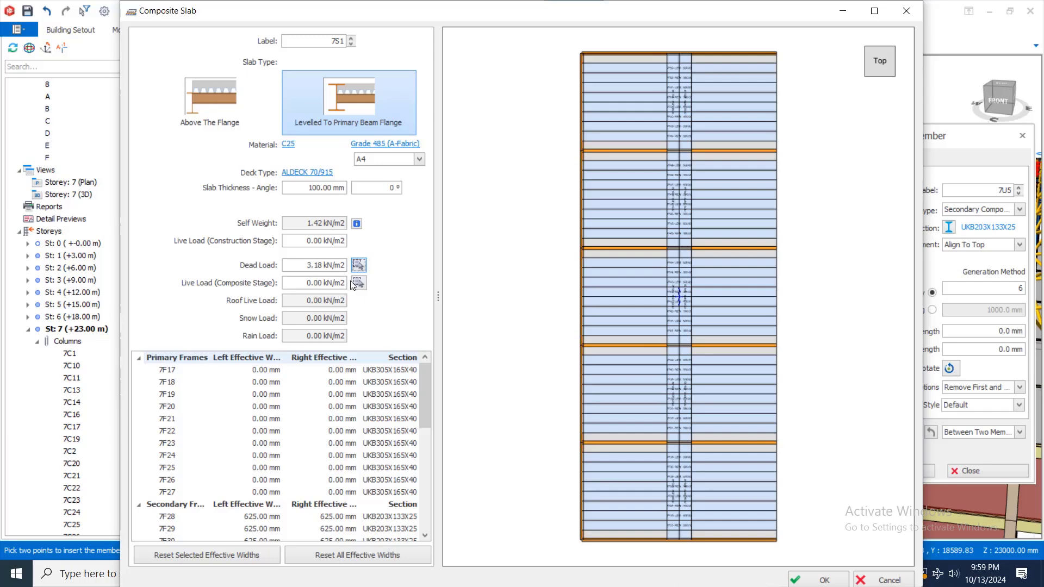
left_click(358, 282)
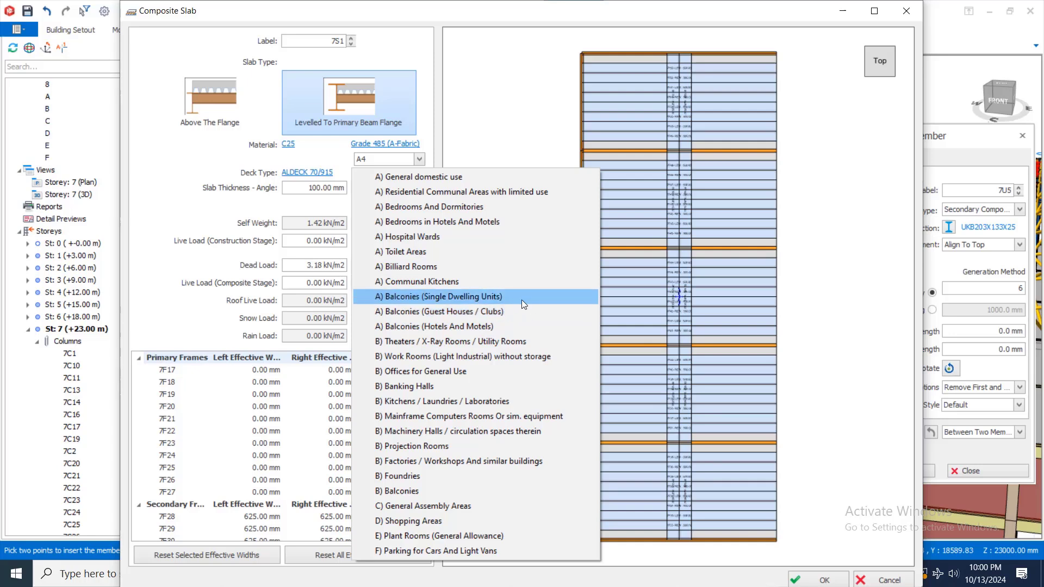
left_click(492, 311)
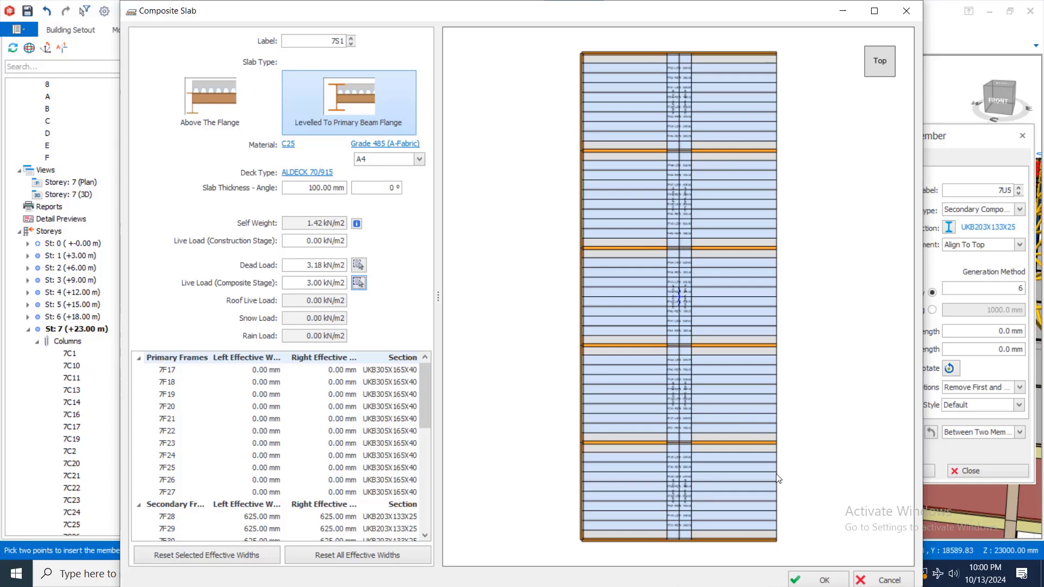
left_click(801, 580)
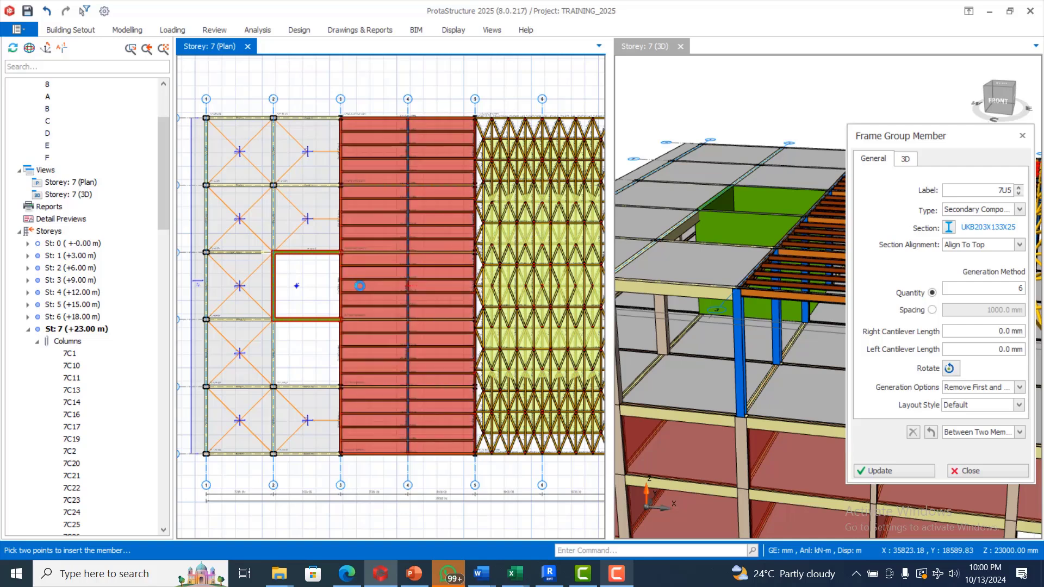
Close the frame group settings and examine the composite slab between axes 3 and 5 in the plan and 3D views.
scroll(331, 238, "down", 3)
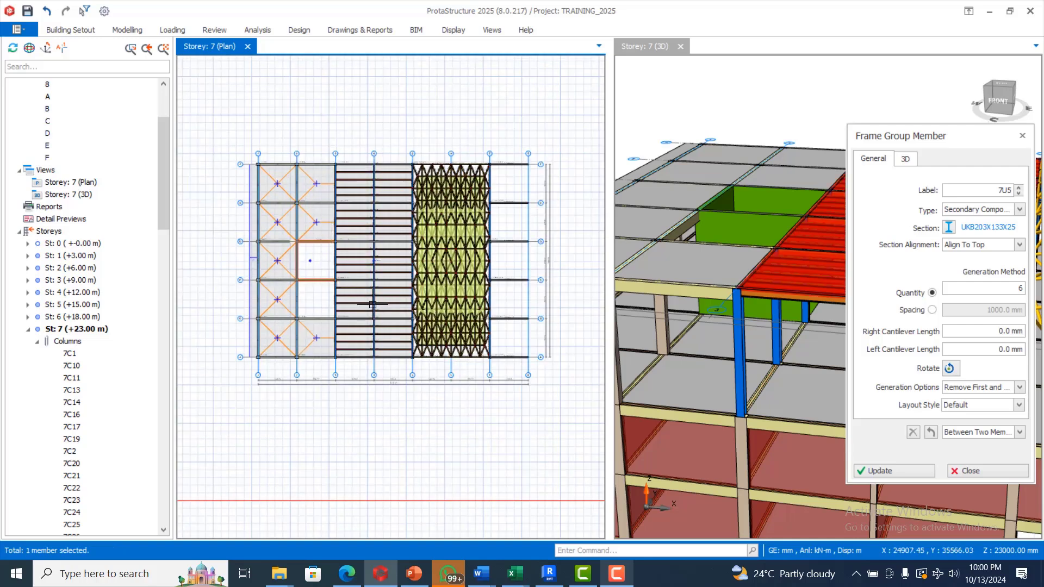
scroll(413, 206, "up", 2)
scroll(244, 236, "down", 2)
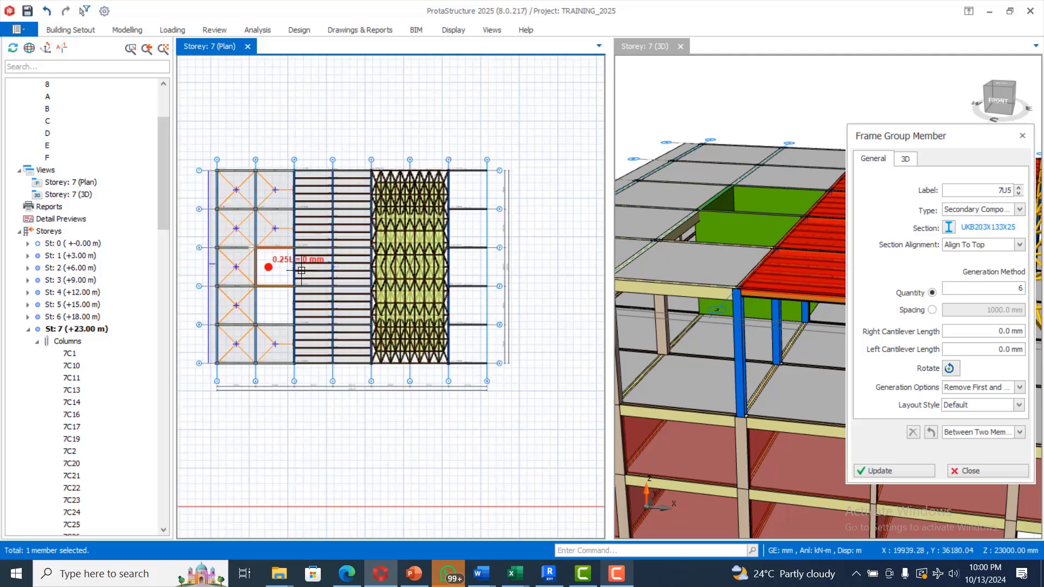
key("Escape")
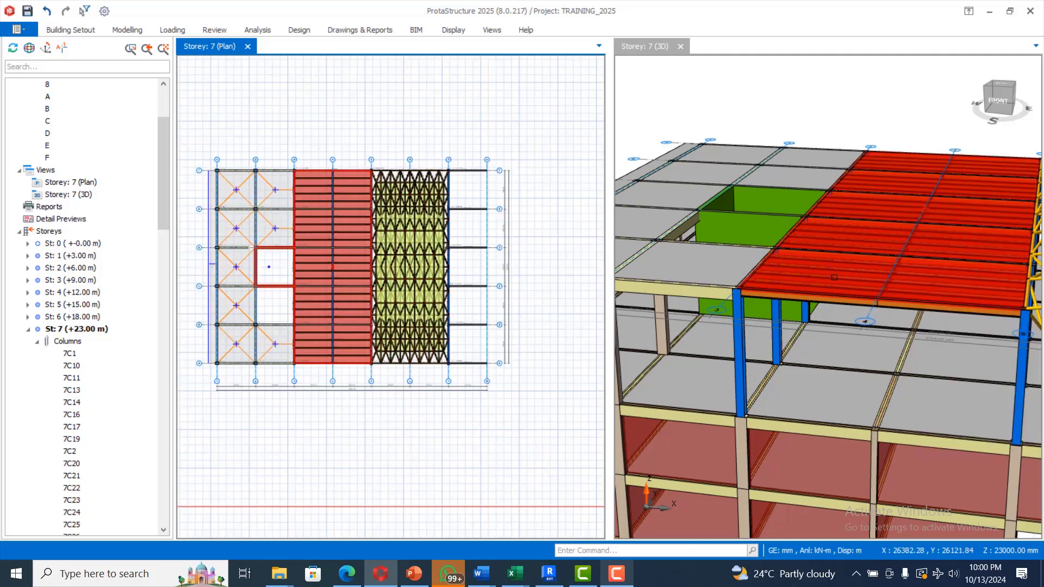
scroll(786, 315, "down", 2)
scroll(873, 272, "up", 1)
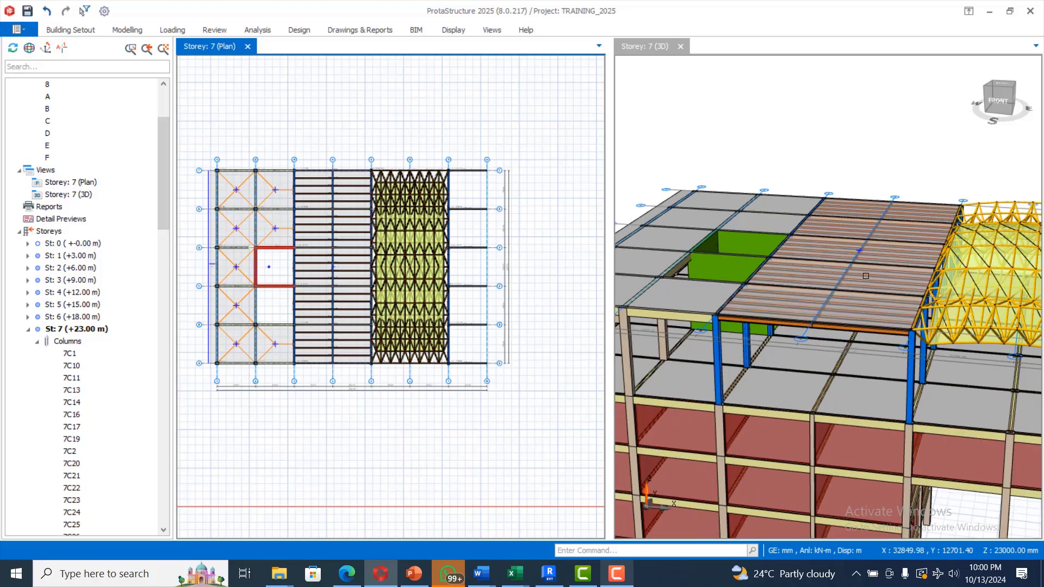
scroll(849, 274, "down", 3)
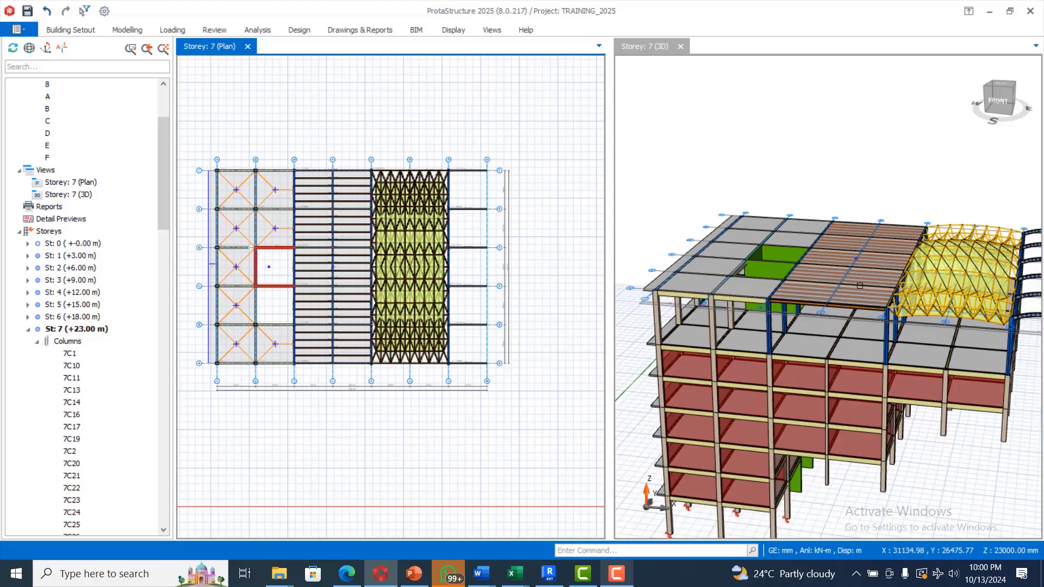
scroll(888, 278, "up", 6)
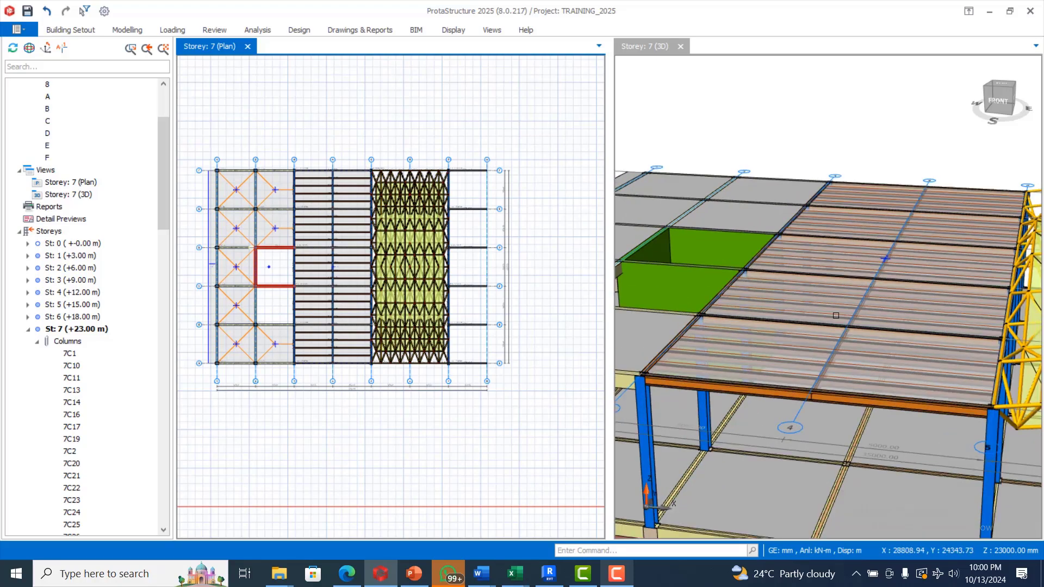
scroll(891, 239, "down", 3)
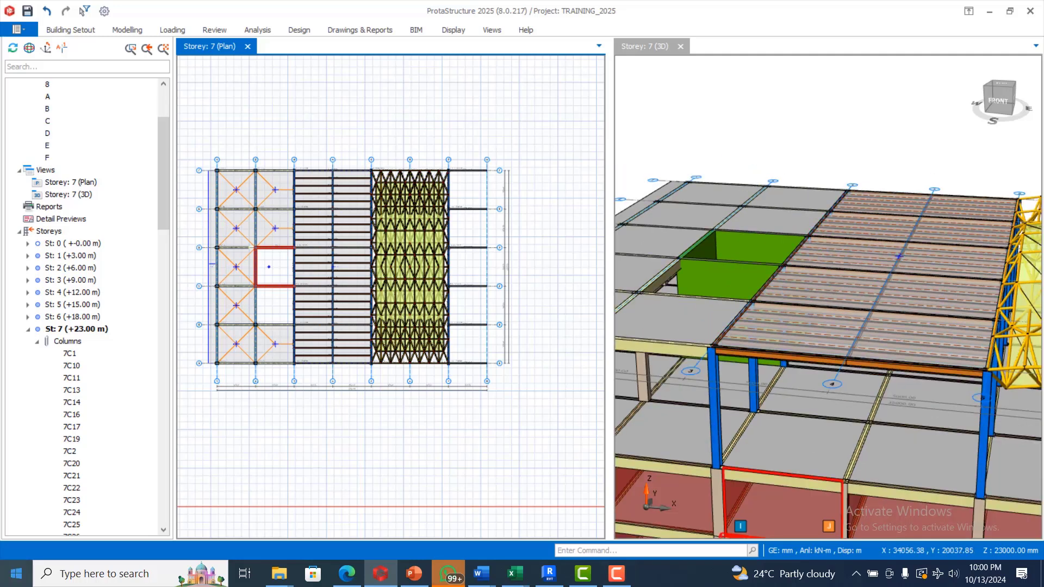
scroll(891, 255, "down", 2)
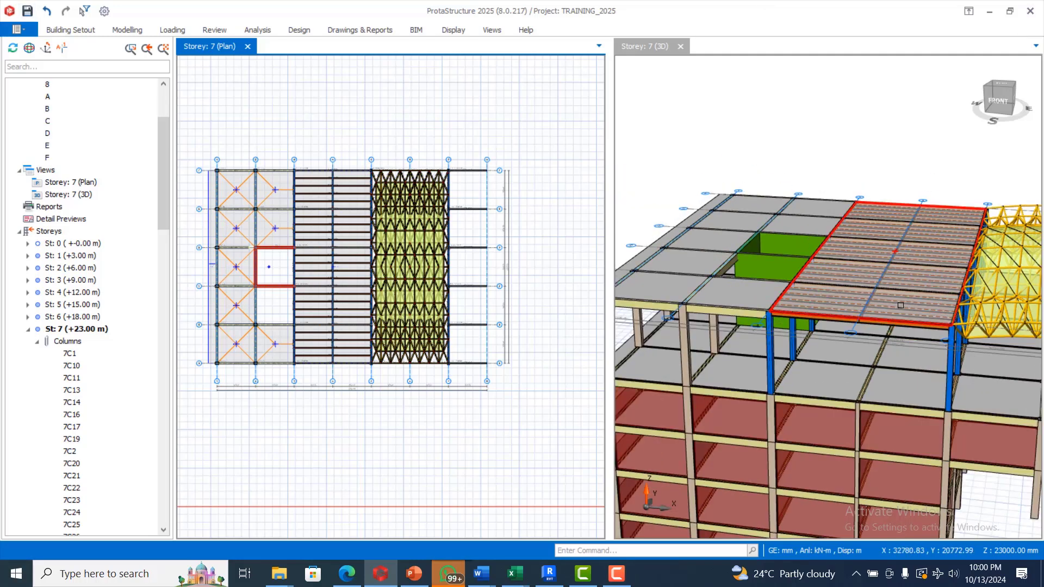
scroll(820, 300, "down", 1)
scroll(826, 298, "down", 3)
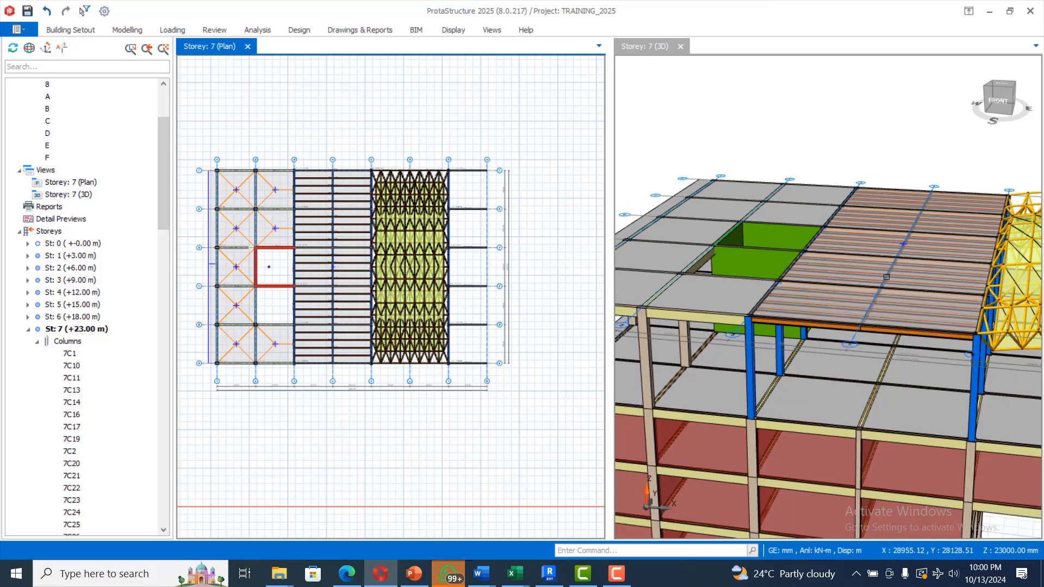
scroll(847, 293, "down", 3)
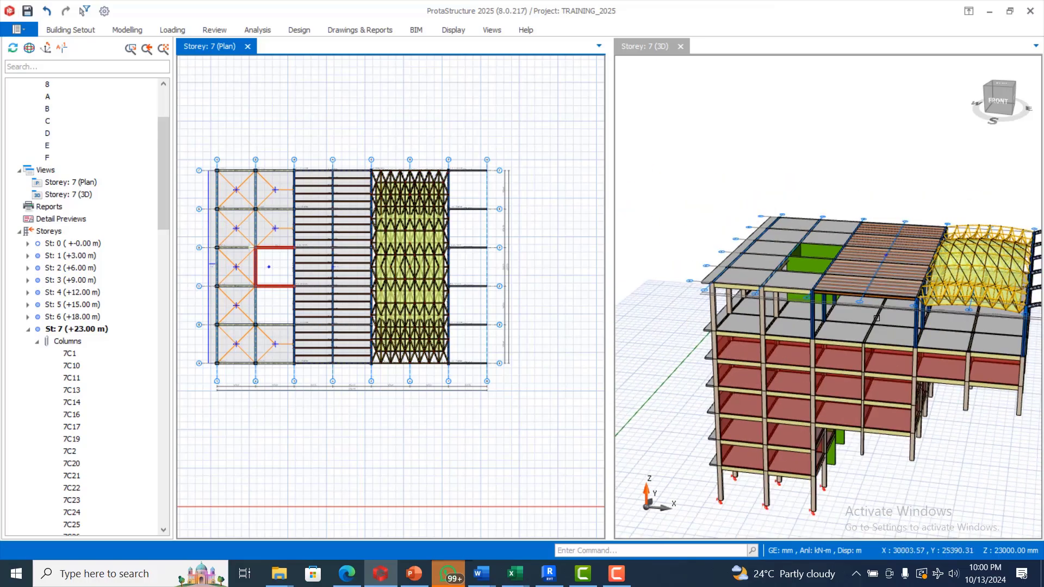
scroll(924, 331, "up", 4)
scroll(979, 294, "down", 5)
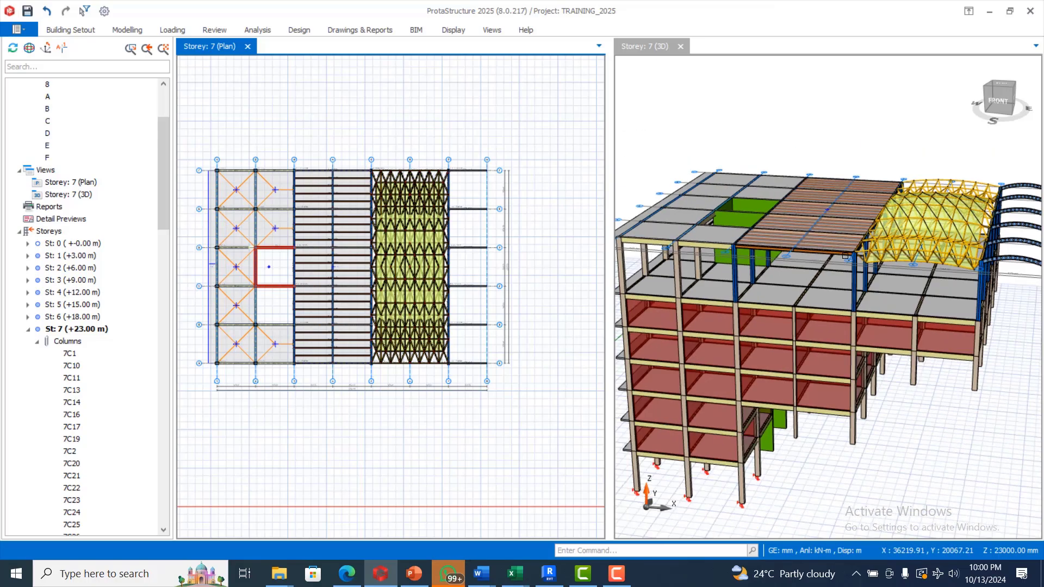
Try to insert purlins using multiple members, picking the curved beams on axes A and B between axes 7 and 8.
scroll(997, 257, "up", 5)
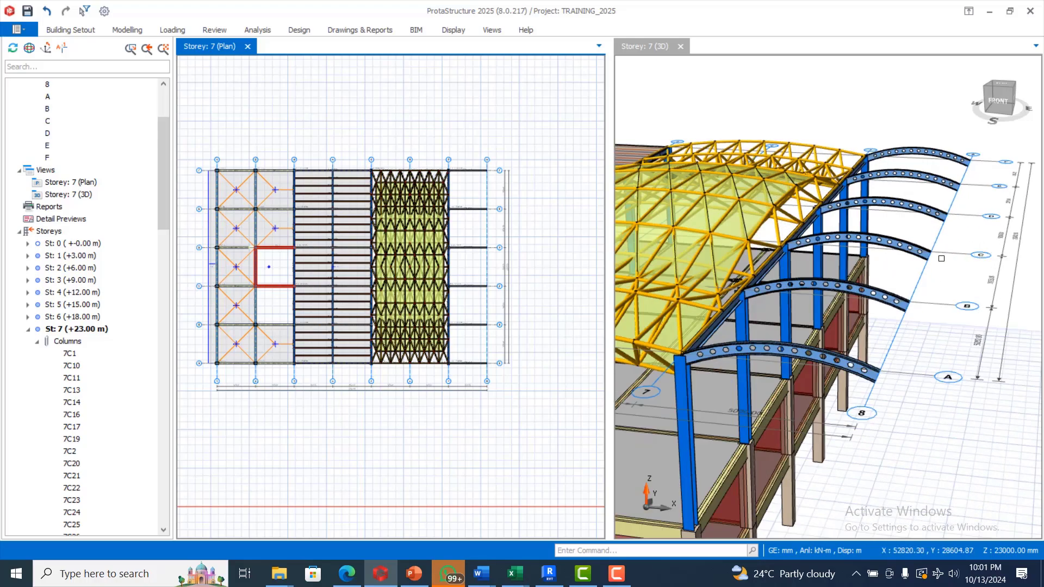
scroll(885, 297, "up", 2)
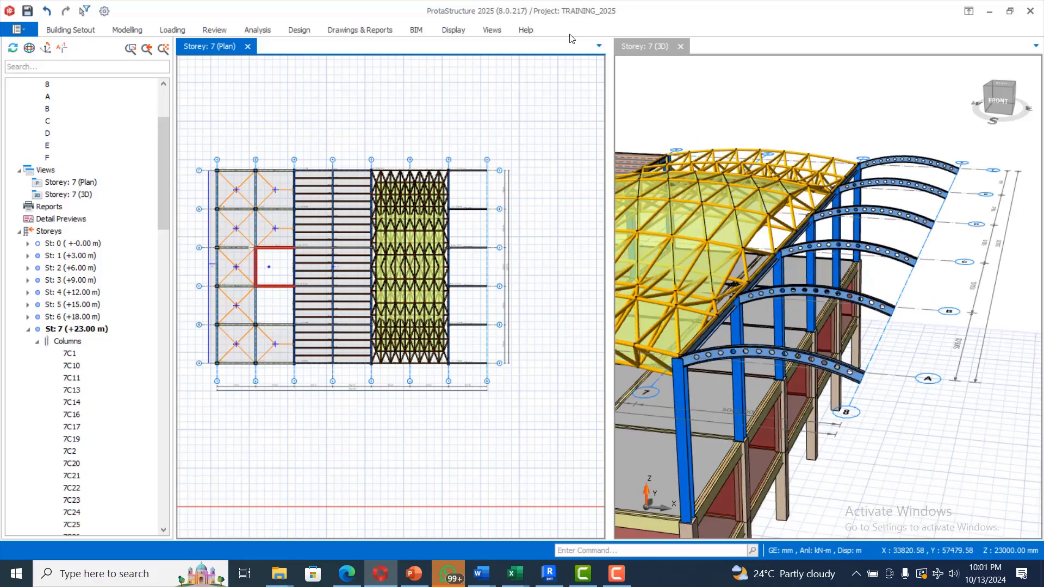
left_click(124, 31)
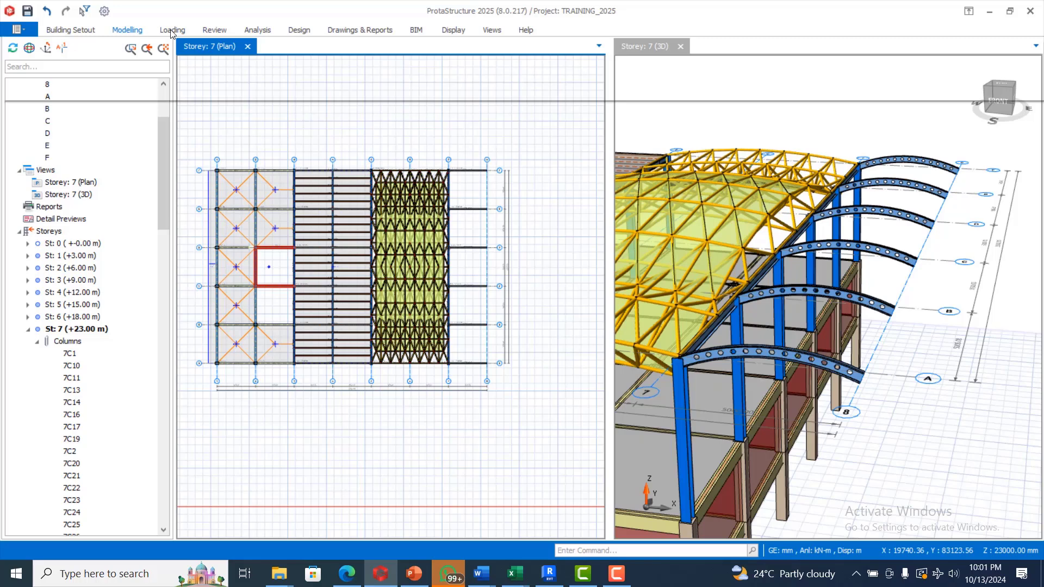
left_click(262, 32)
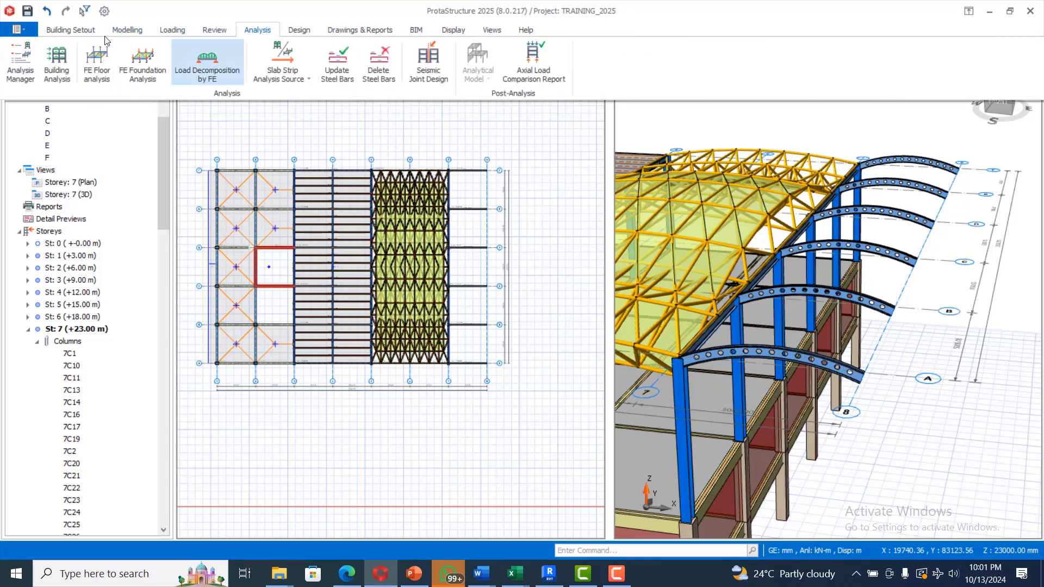
left_click(131, 31)
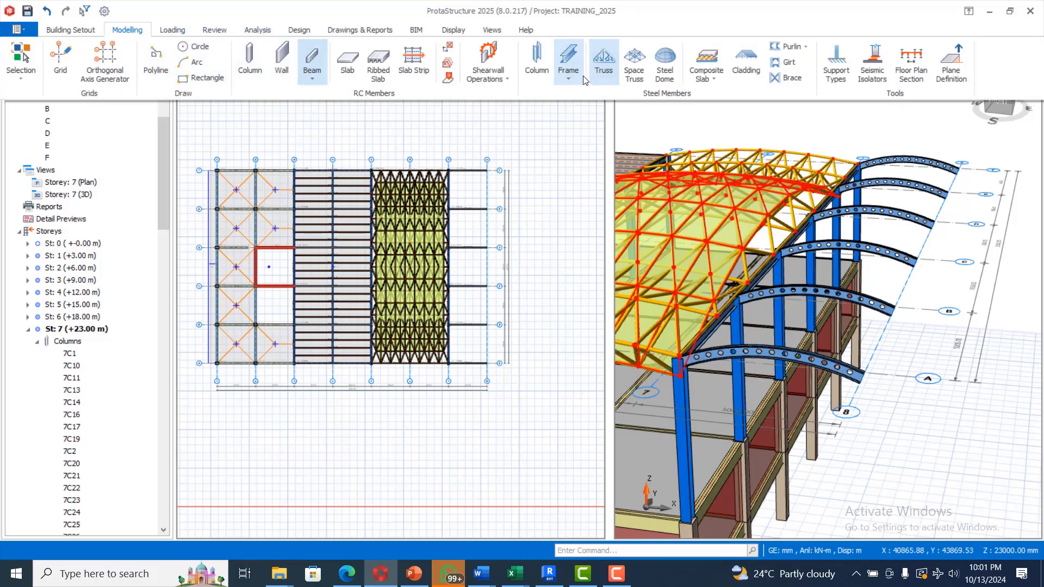
left_click(784, 50)
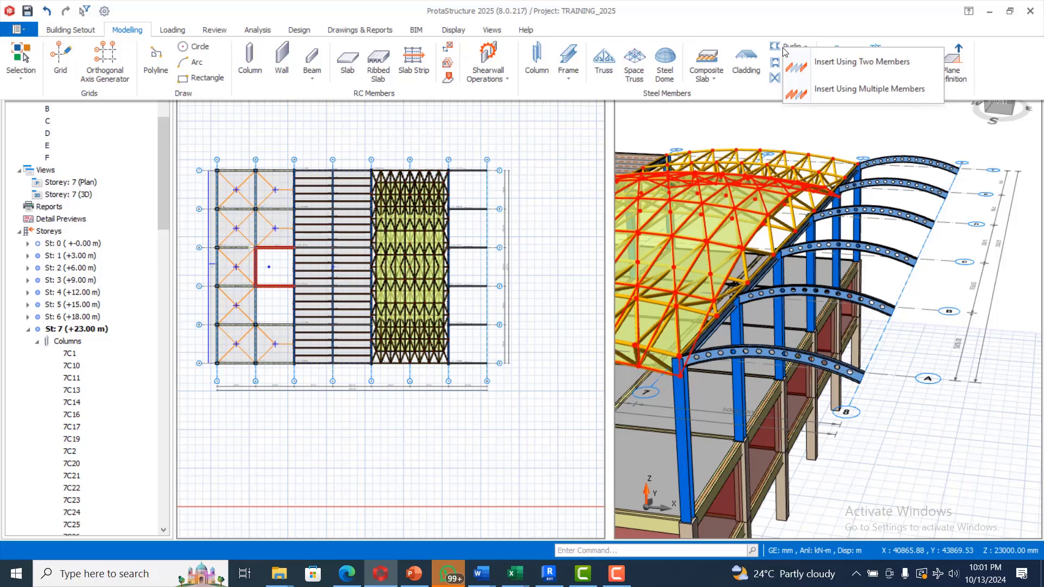
left_click(850, 95)
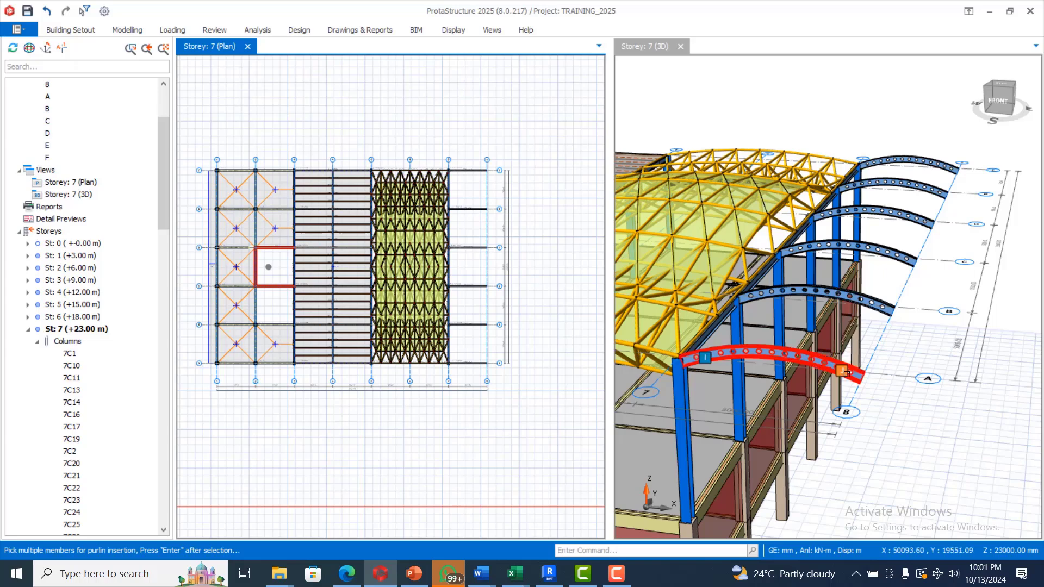
left_click(876, 354)
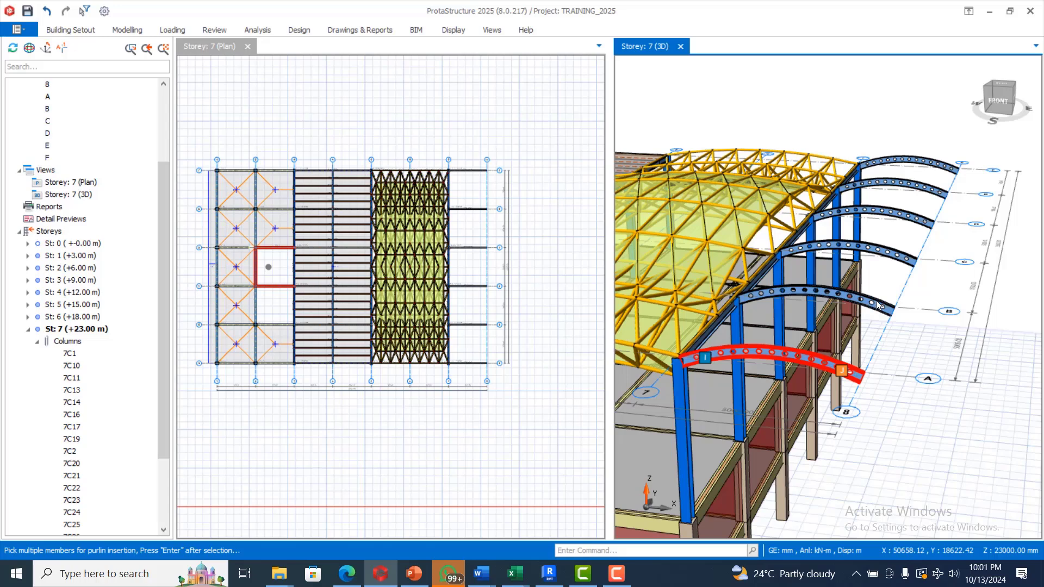
key("Return")
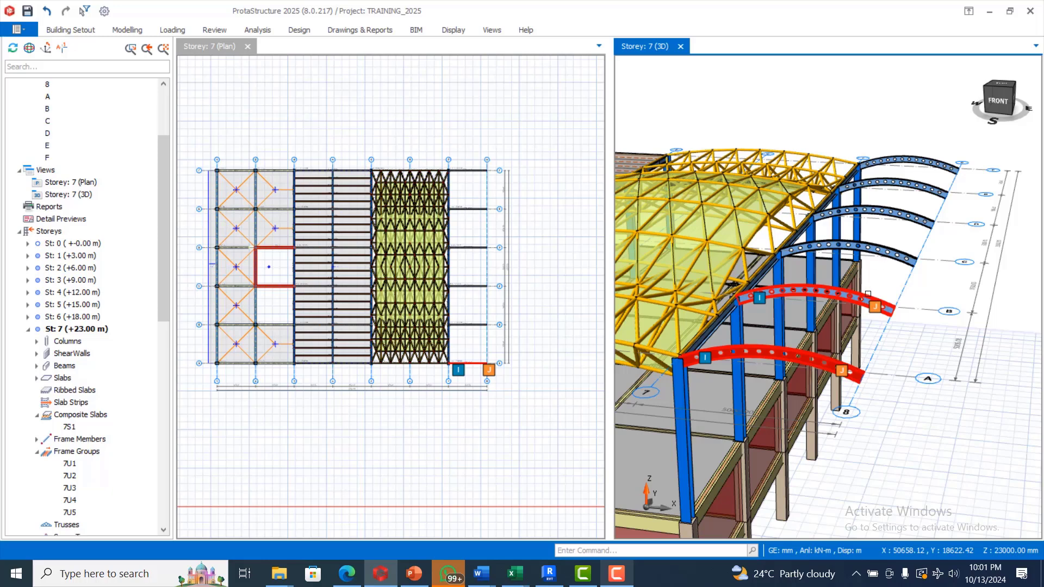
Try to insert purlins using multiple members, selecting all six curved beams on axes A to F between axes 7 and 8.
left_click(870, 295)
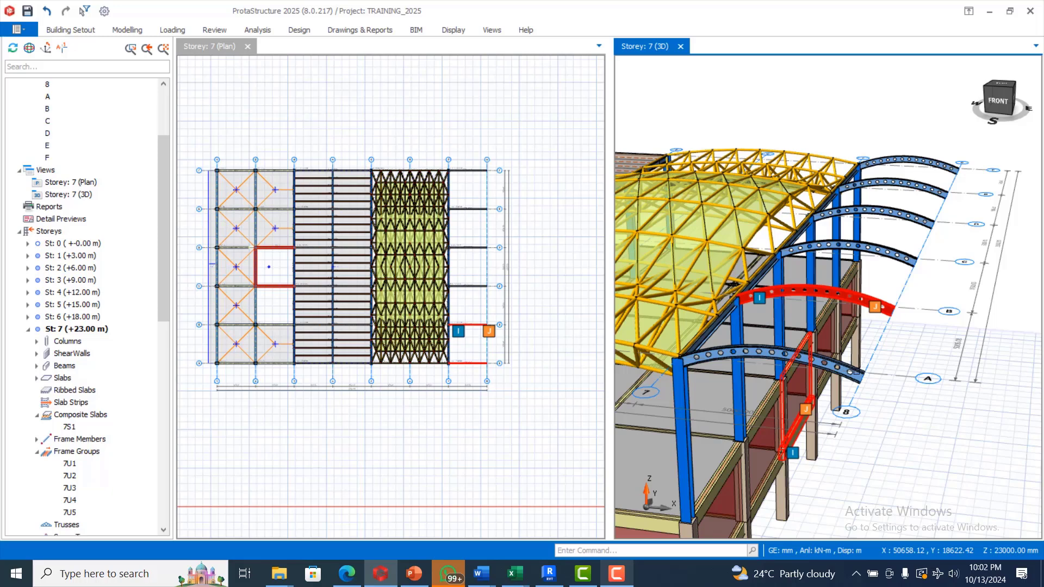
left_click(858, 350)
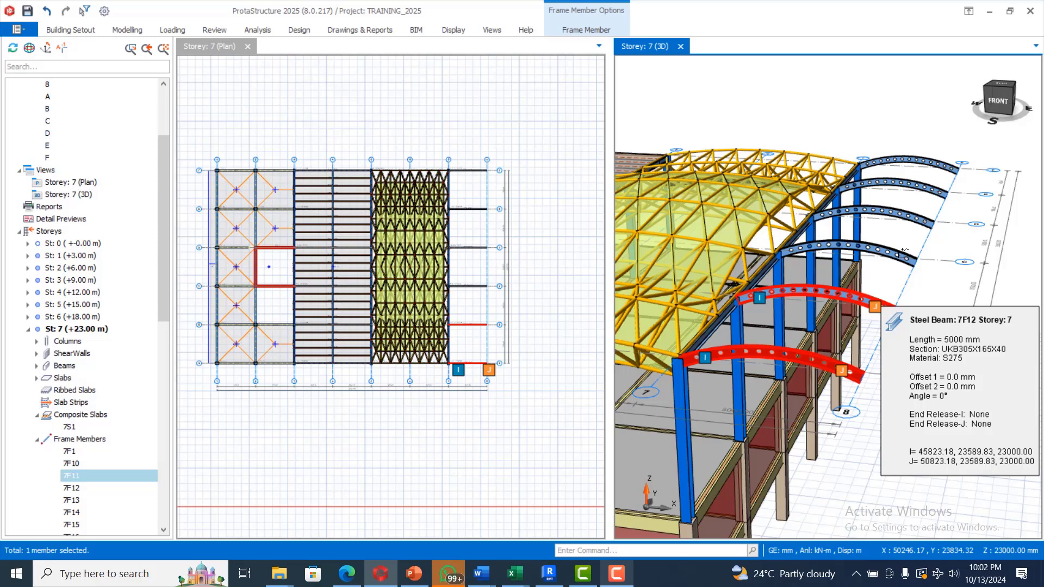
left_click(903, 251)
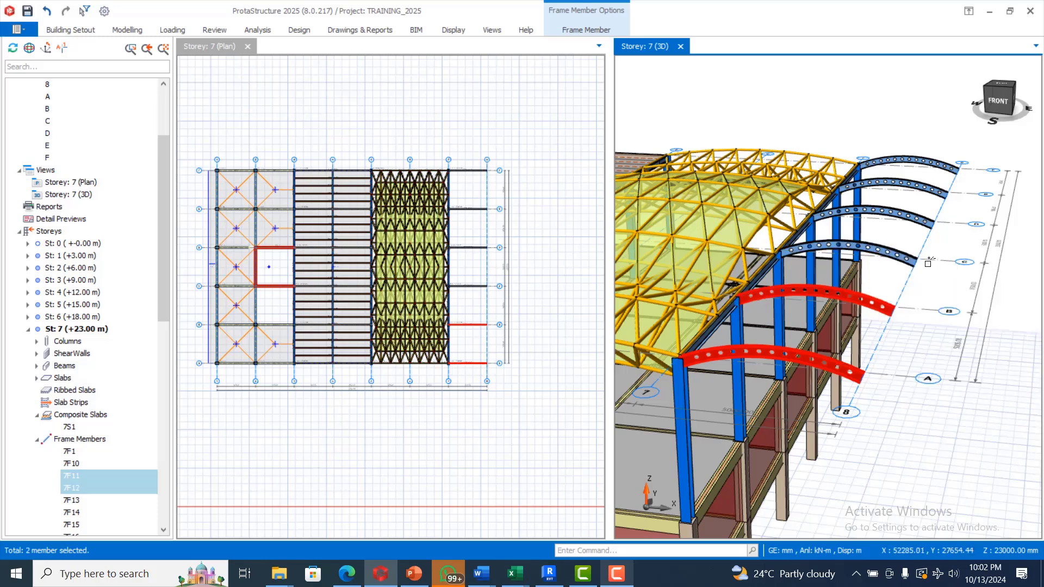
left_click(906, 213)
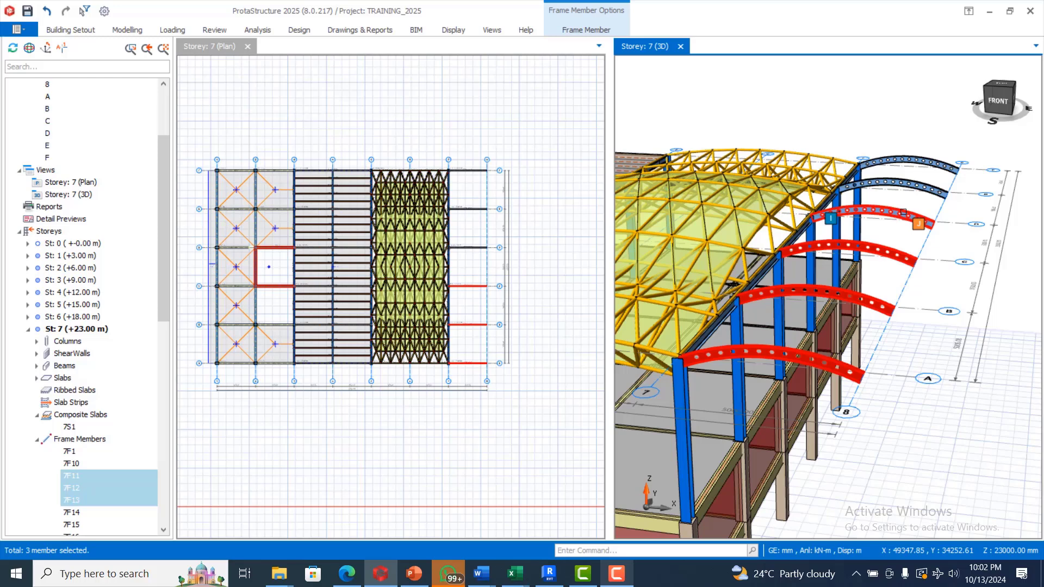
left_click(929, 181)
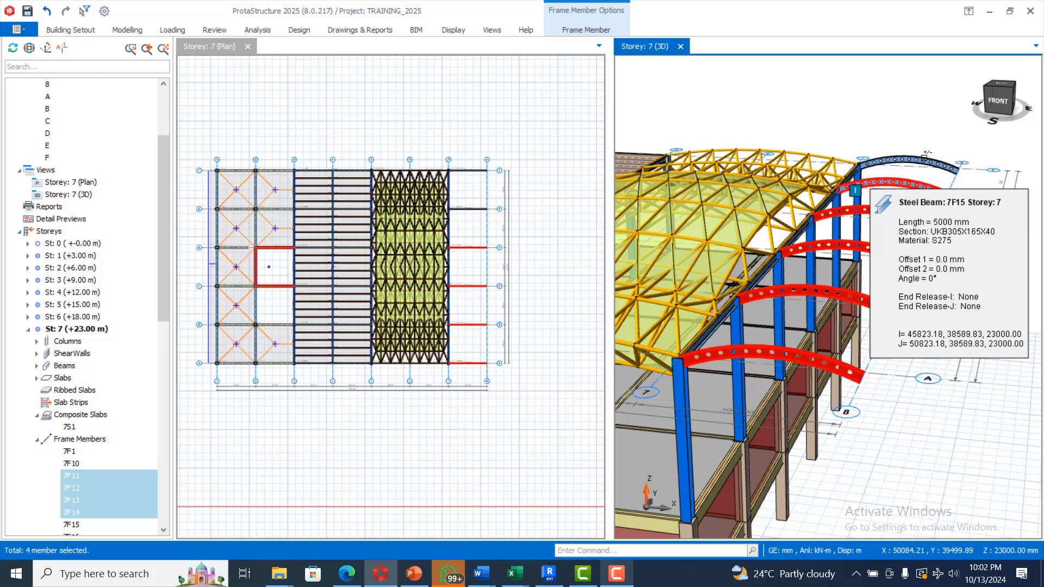
left_click(924, 158)
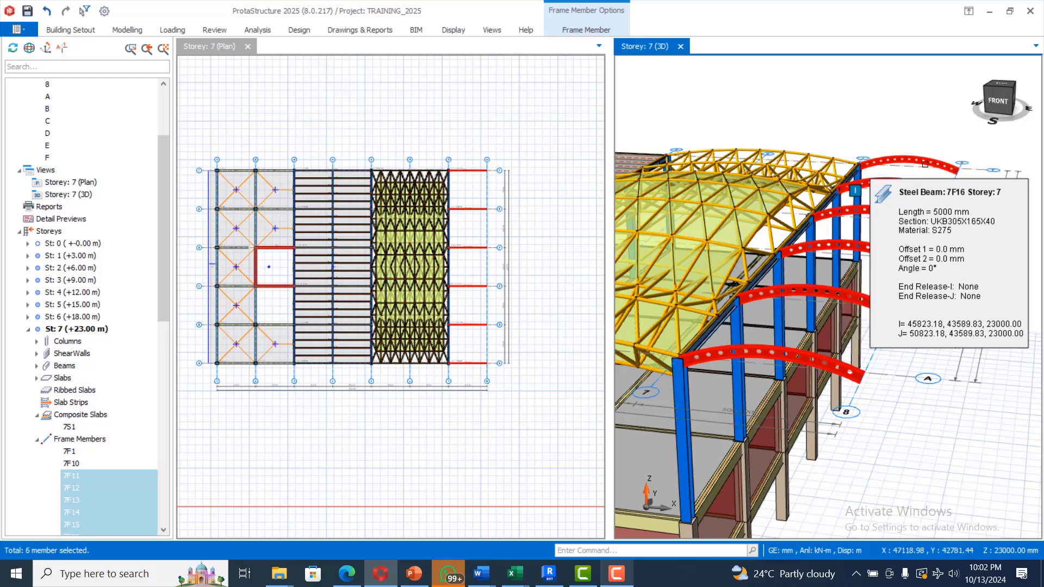
left_click(935, 171)
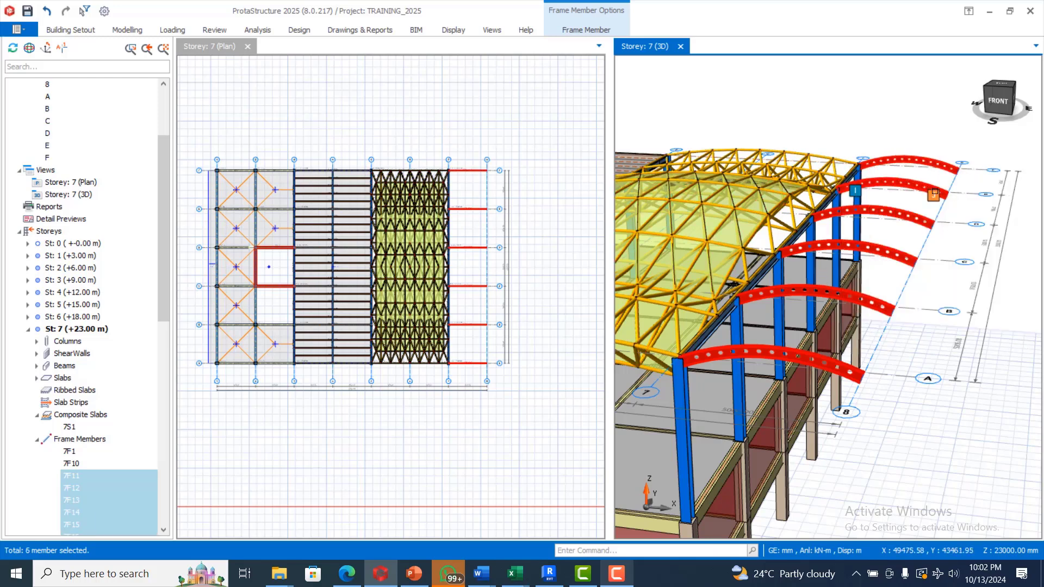
right_click(934, 137)
left_click(847, 119)
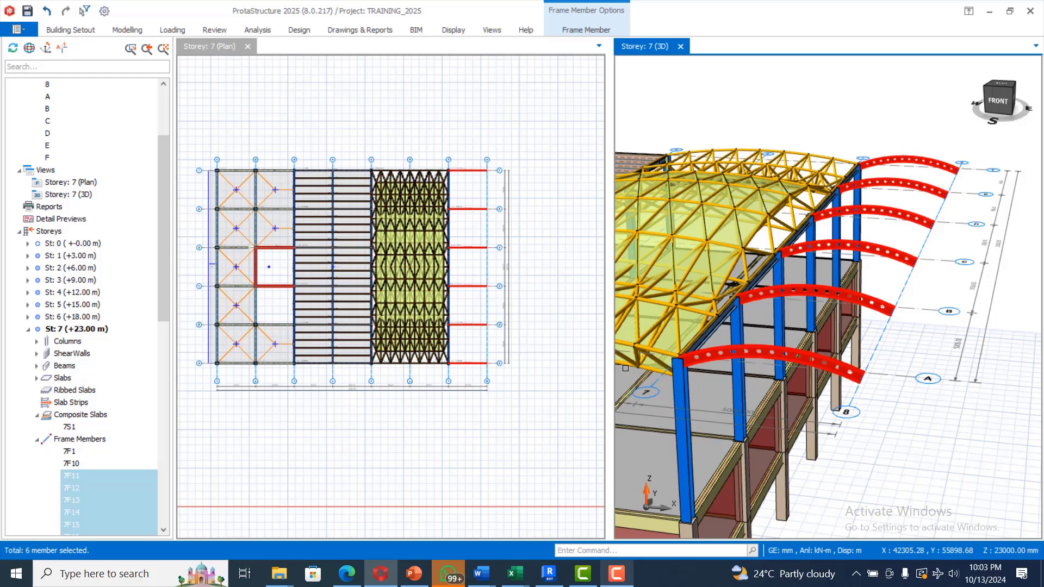
key("Escape")
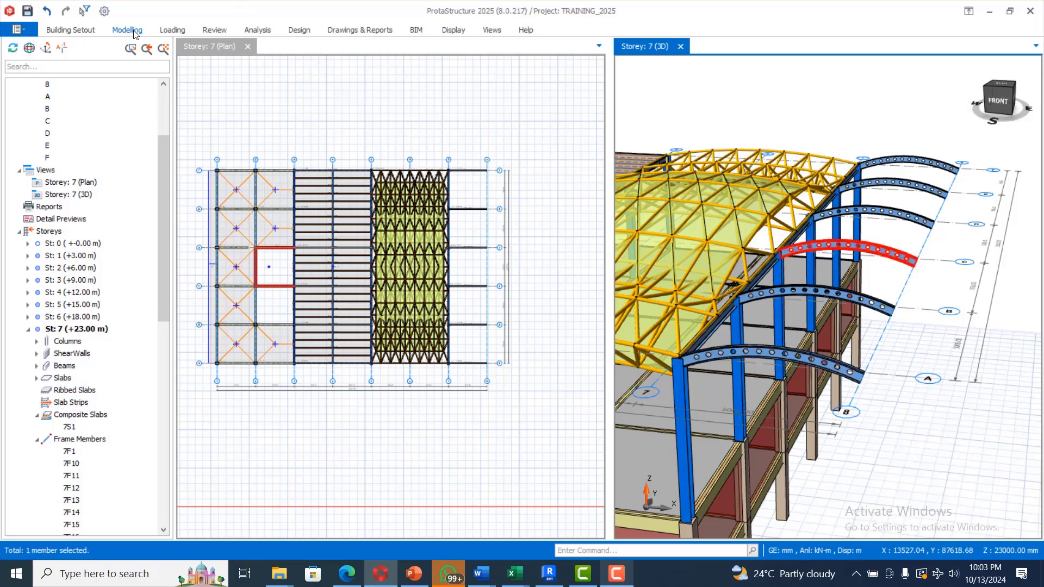
Try to restart the purlin insertion from the curved beam on axis A between axes 7 and 8.
left_click(131, 31)
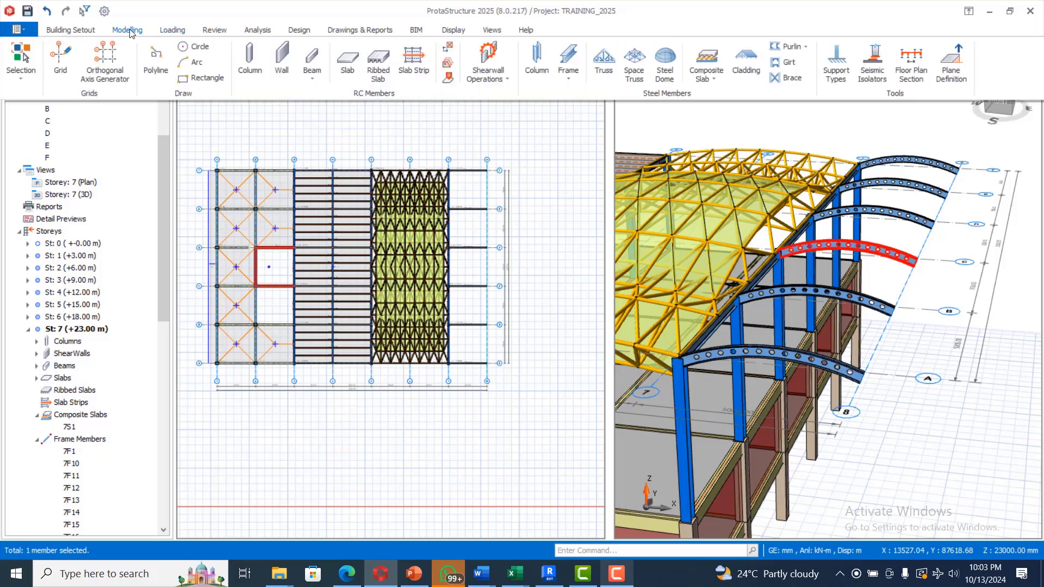
left_click(798, 47)
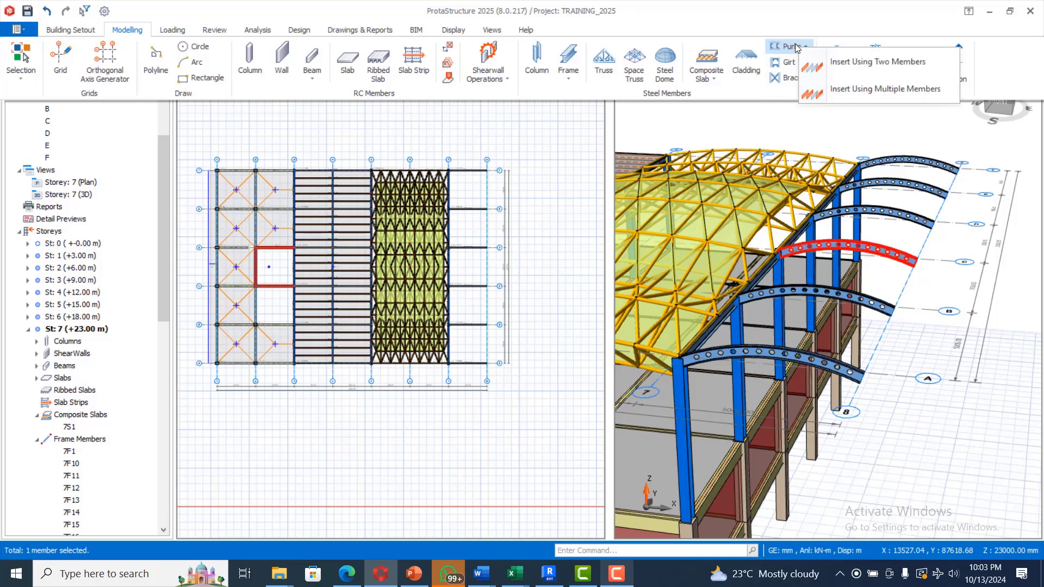
left_click(788, 47)
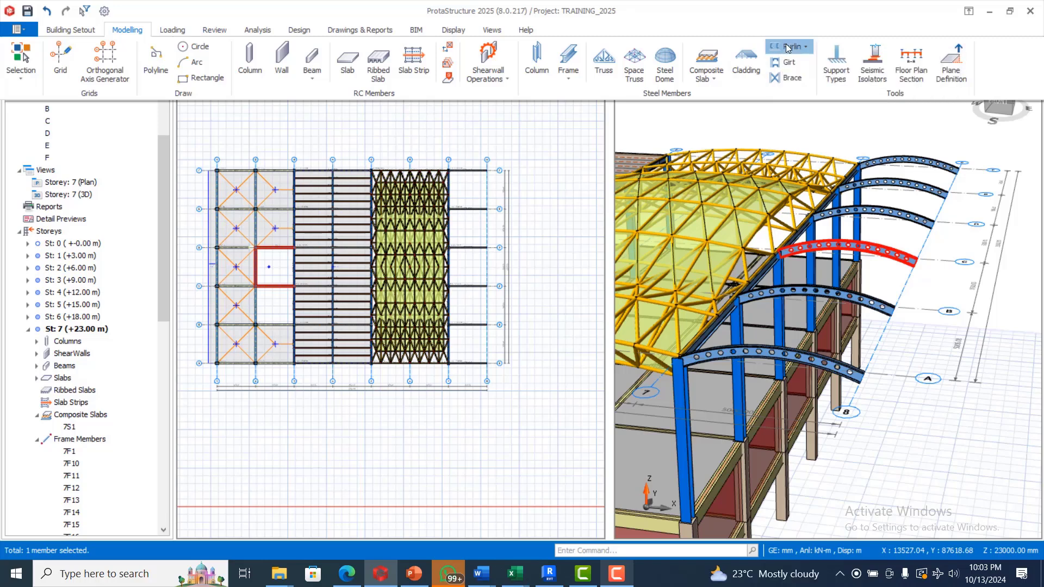
left_click(788, 48)
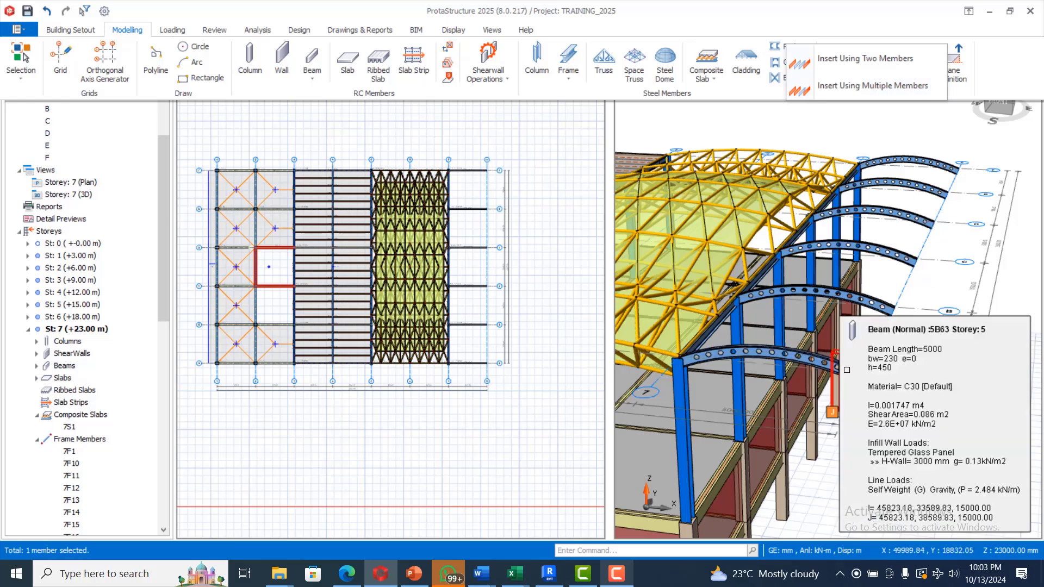
left_click(864, 348)
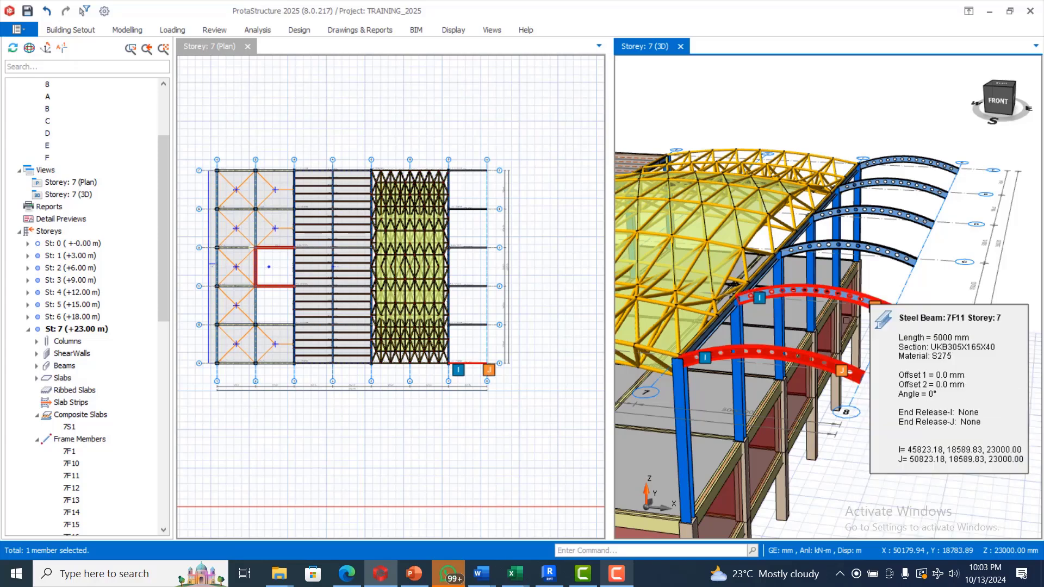
left_click(615, 579)
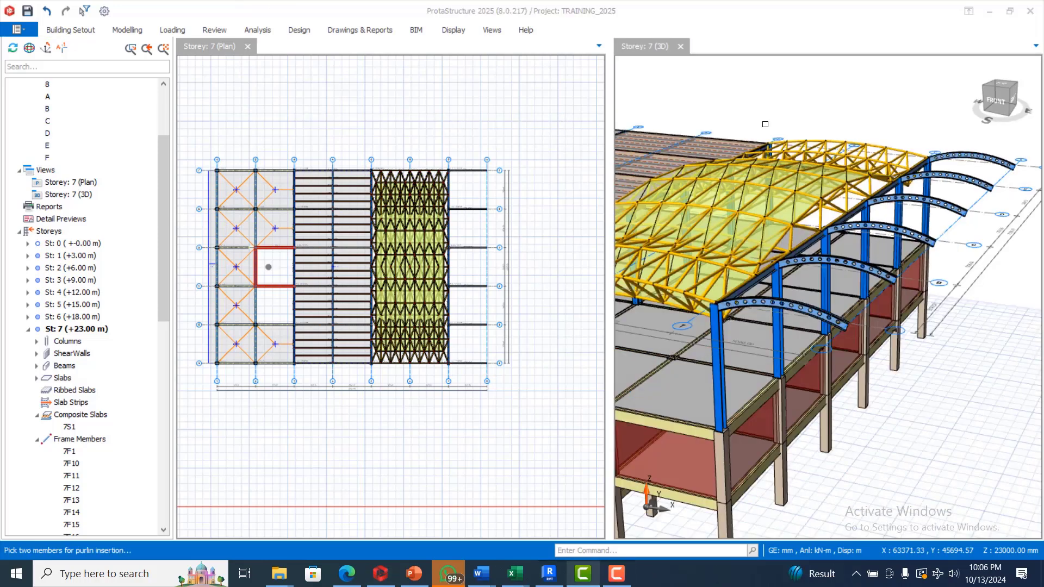
Try to insert purlins between the curved beams on axes A and B, reviewing the geometry and sag rod settings before accepting them.
left_click(802, 308)
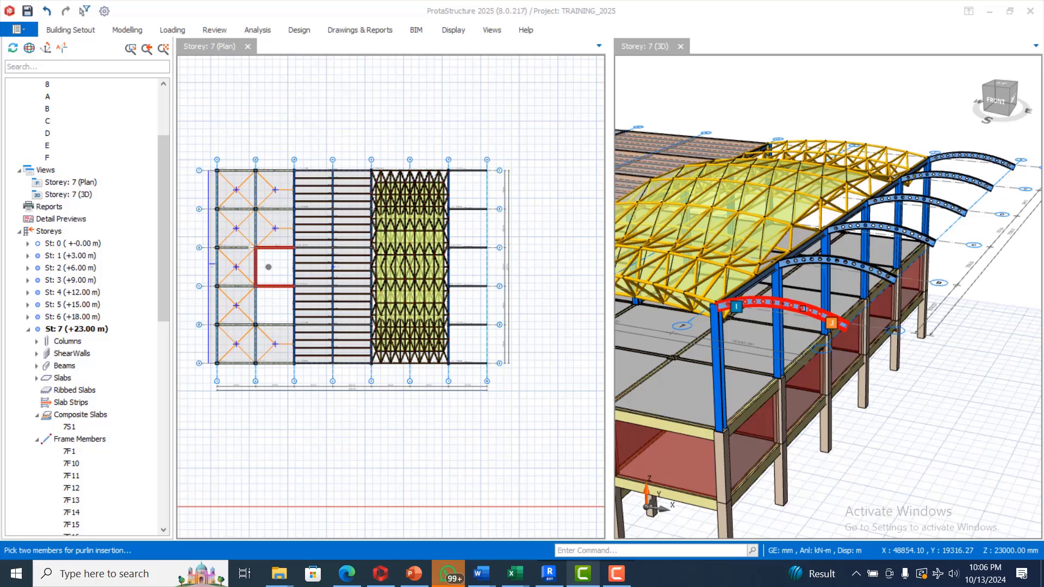
left_click(802, 308)
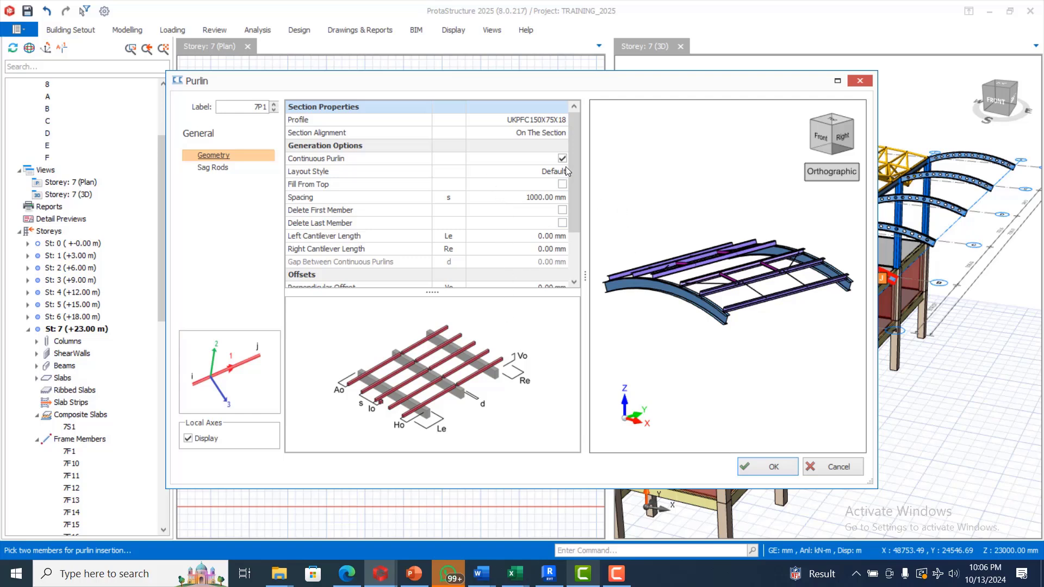
left_click_drag(572, 168, 572, 121)
left_click(219, 170)
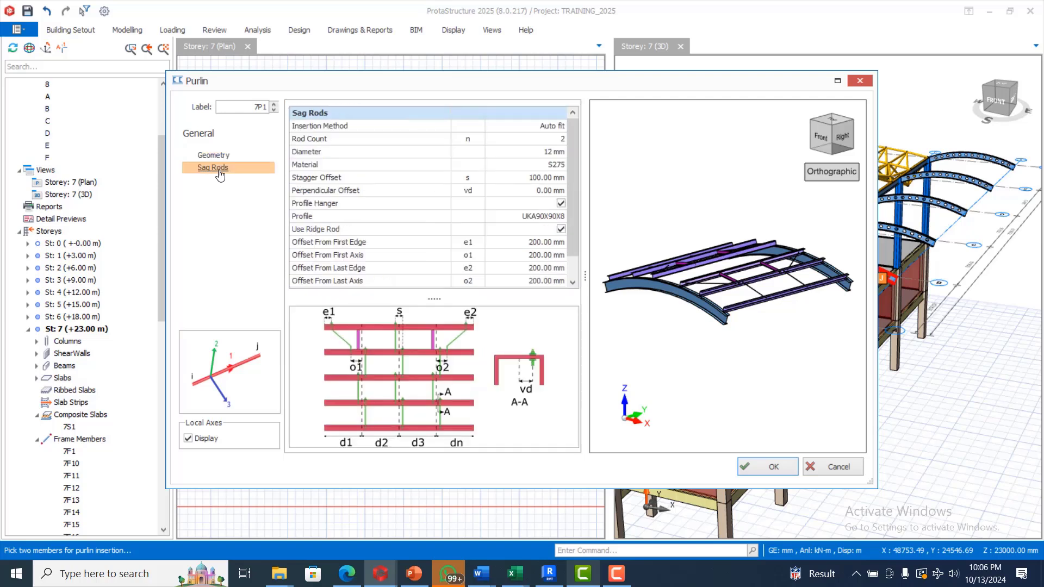
left_click(224, 156)
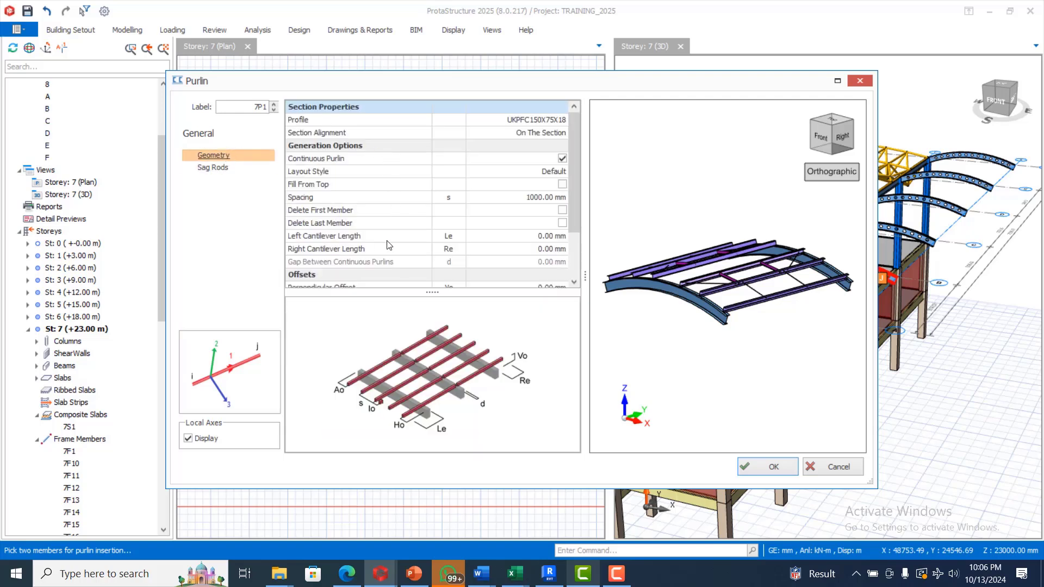
left_click(213, 168)
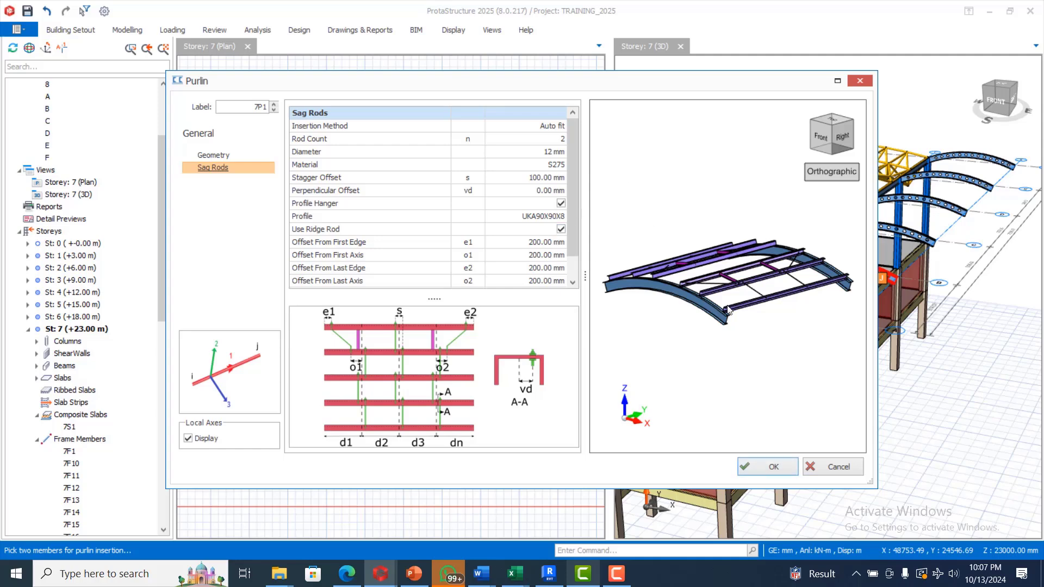
left_click(771, 465)
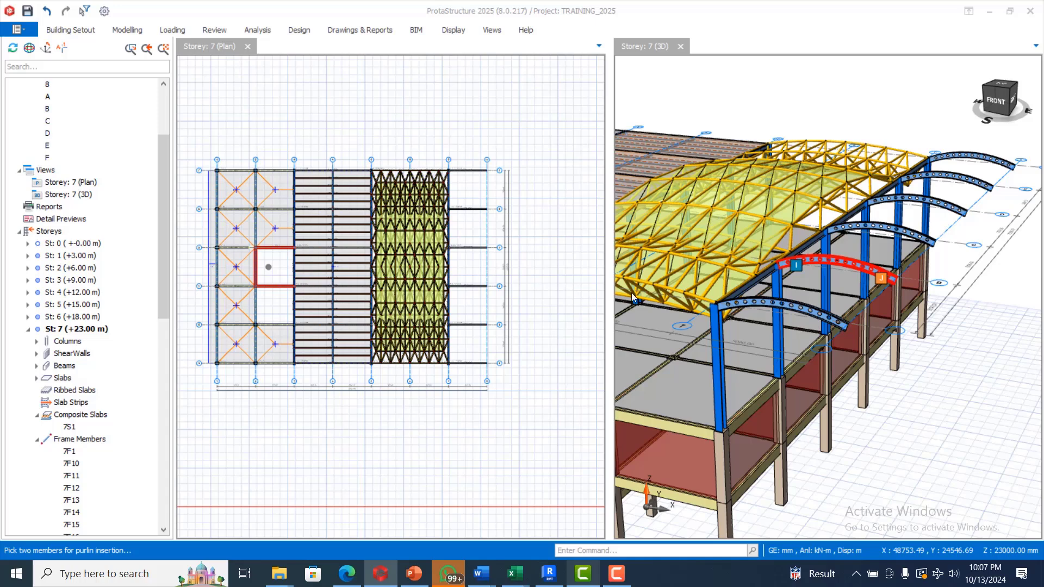
left_click(615, 573)
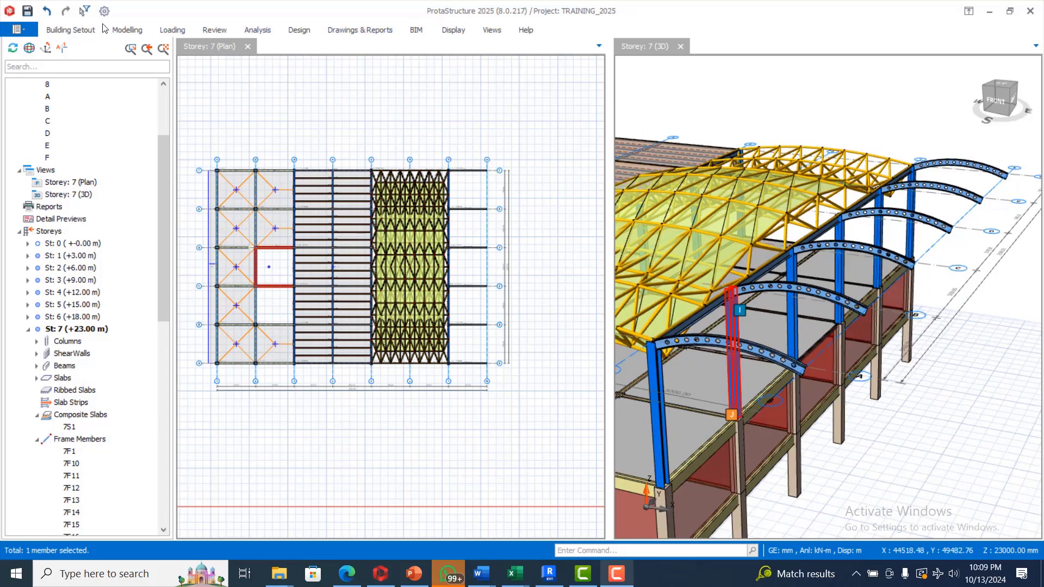
Insert purlins using two members, the curved beams on axes A and F, with profile UKPFC150X75X18 and 1000 mm spacing.
left_click(144, 34)
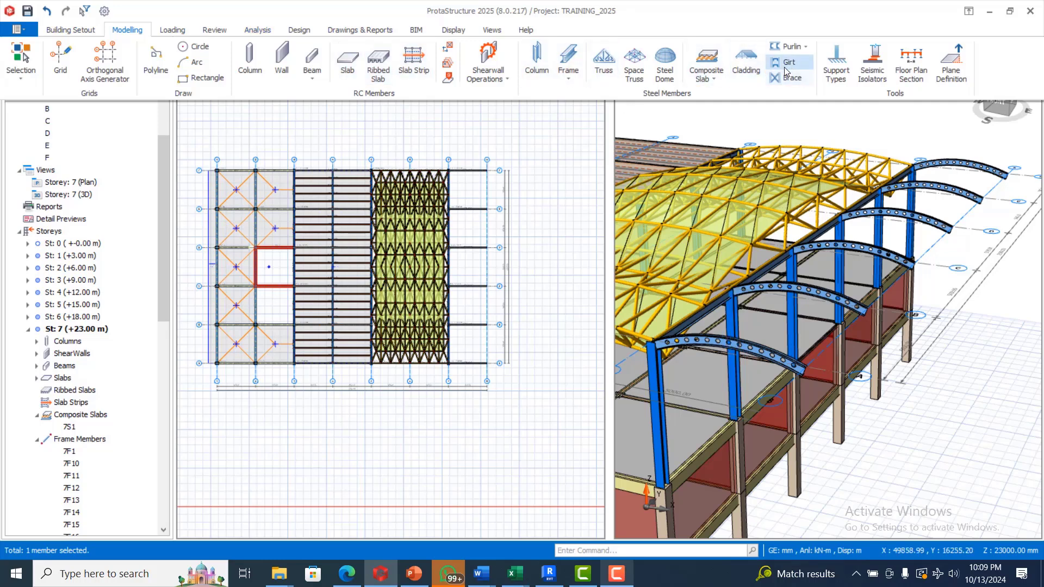
left_click(793, 49)
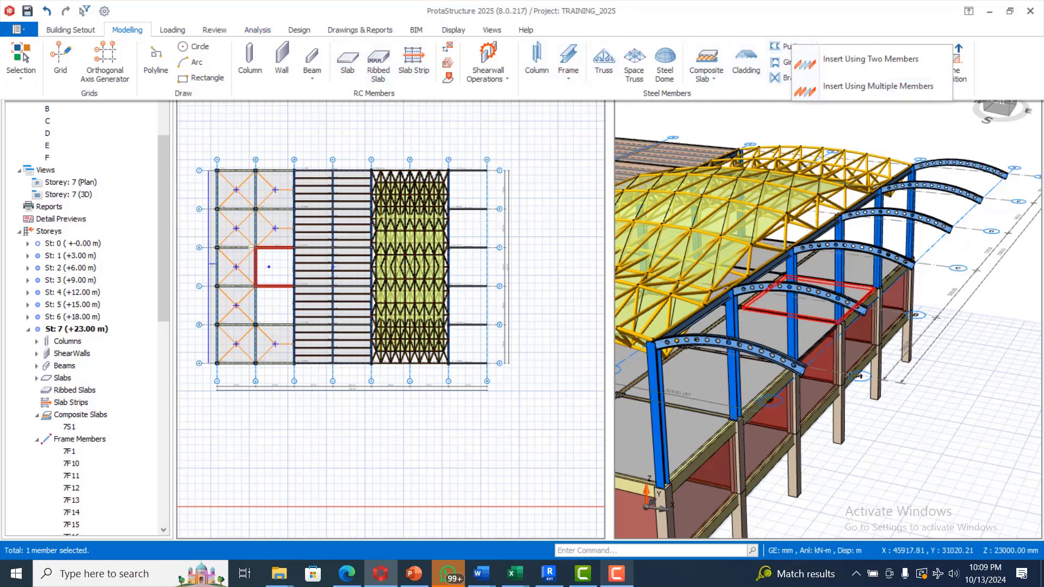
left_click(877, 62)
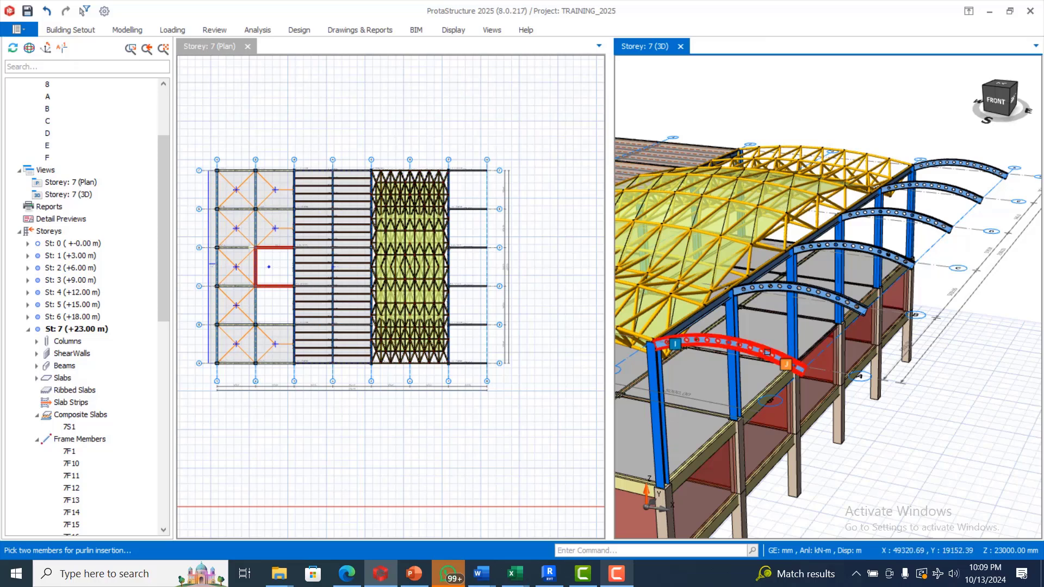
left_click(974, 165)
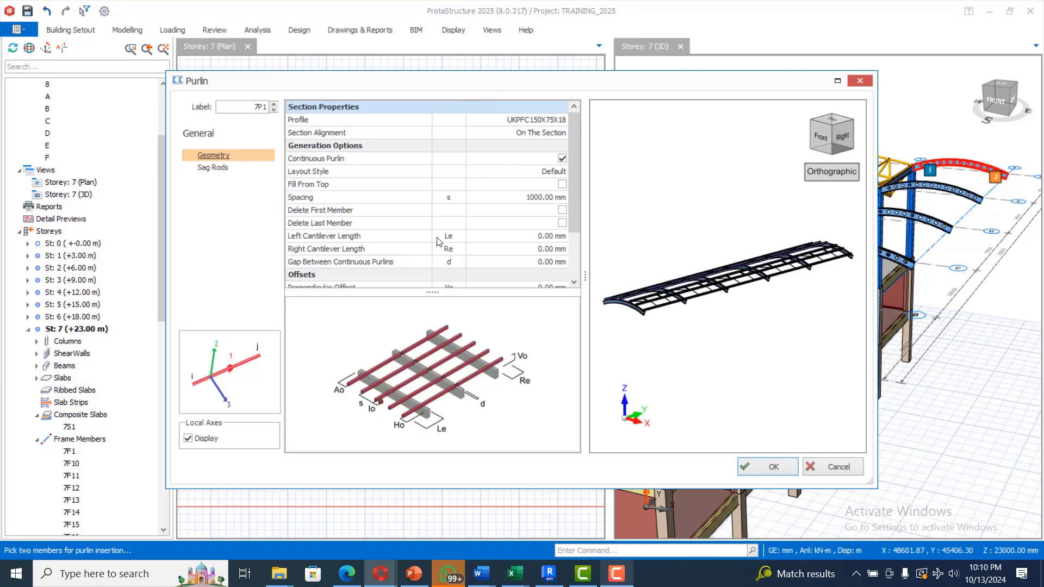
left_click(753, 462)
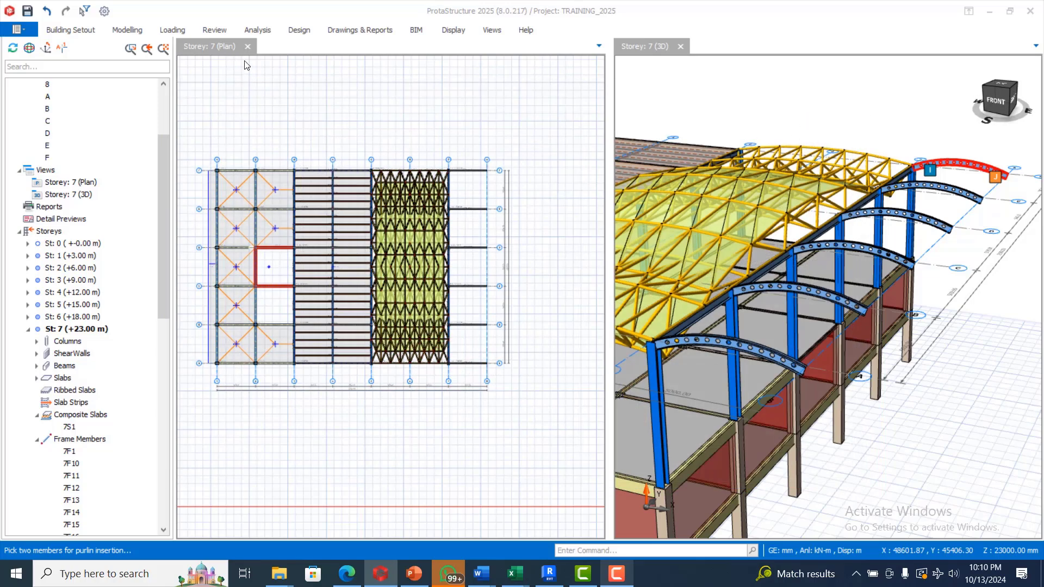
left_click(617, 571)
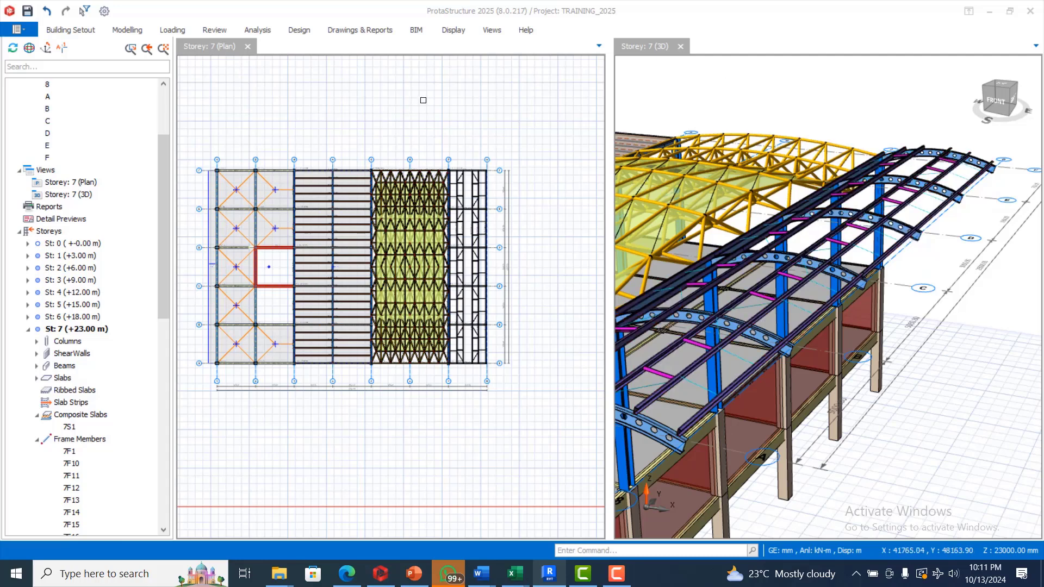
Start a cladding on the purlin group between axes 7 and 8, setting its self weight to OSB 9mm, 0.06 kN/m2.
left_click(80, 31)
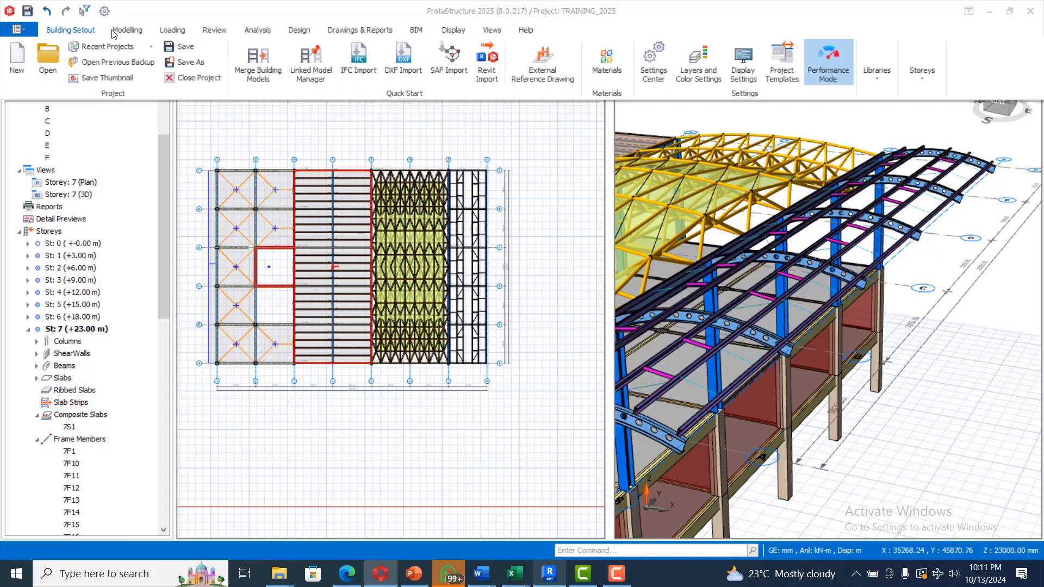
left_click(123, 31)
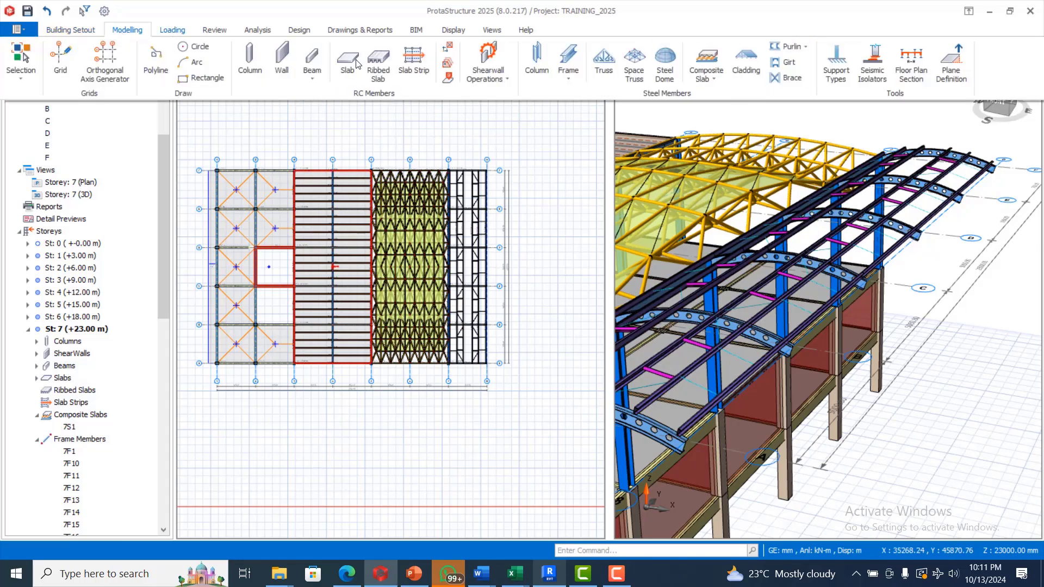
left_click(751, 66)
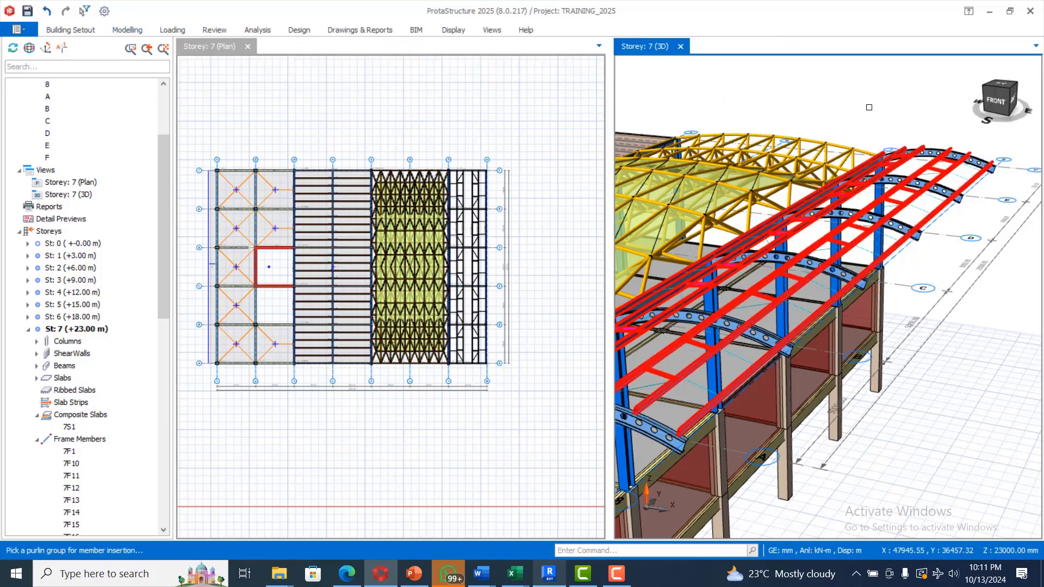
left_click(829, 110)
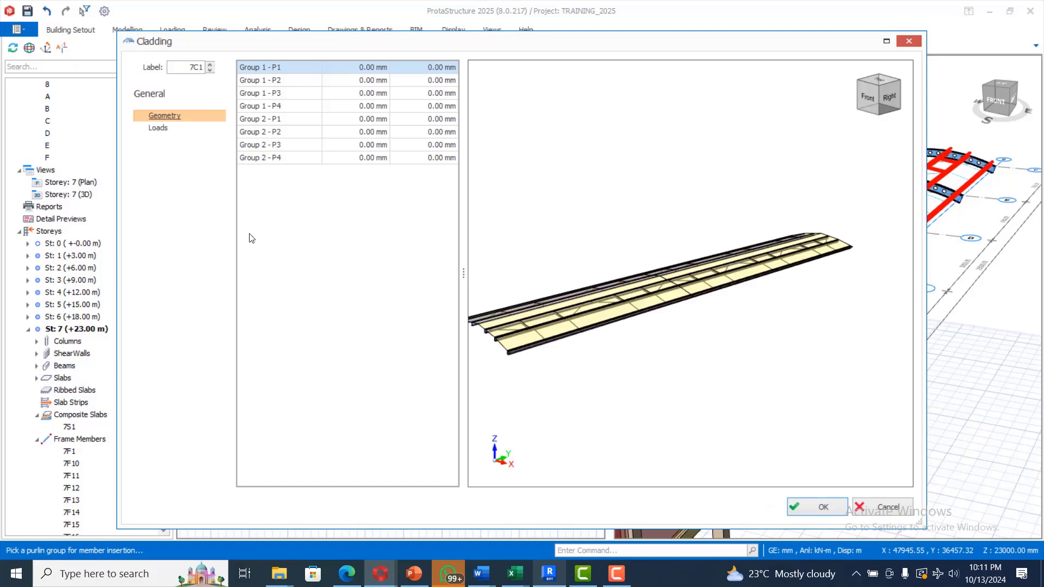
left_click(159, 127)
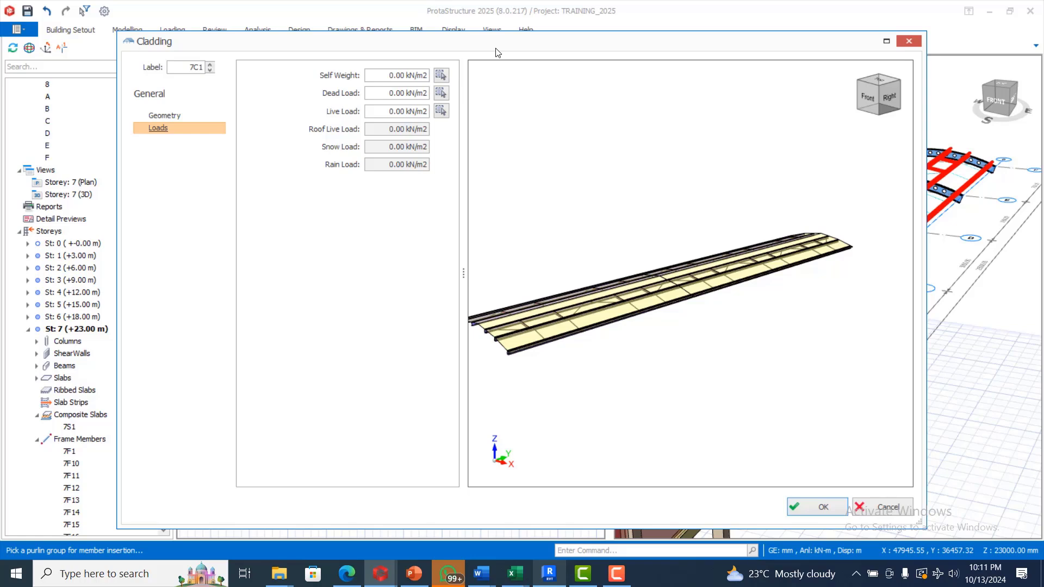
left_click(442, 75)
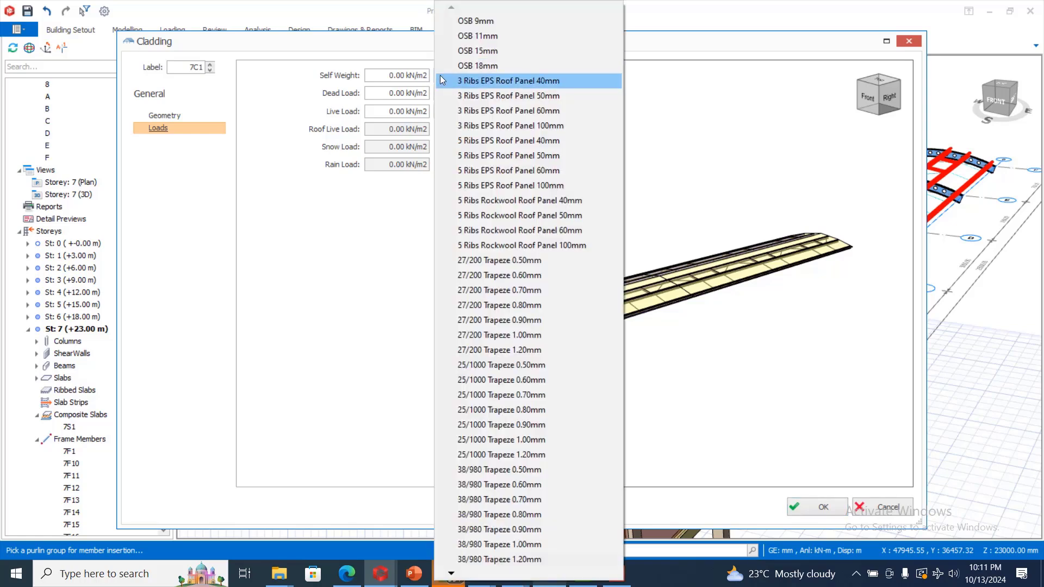
left_click(359, 166)
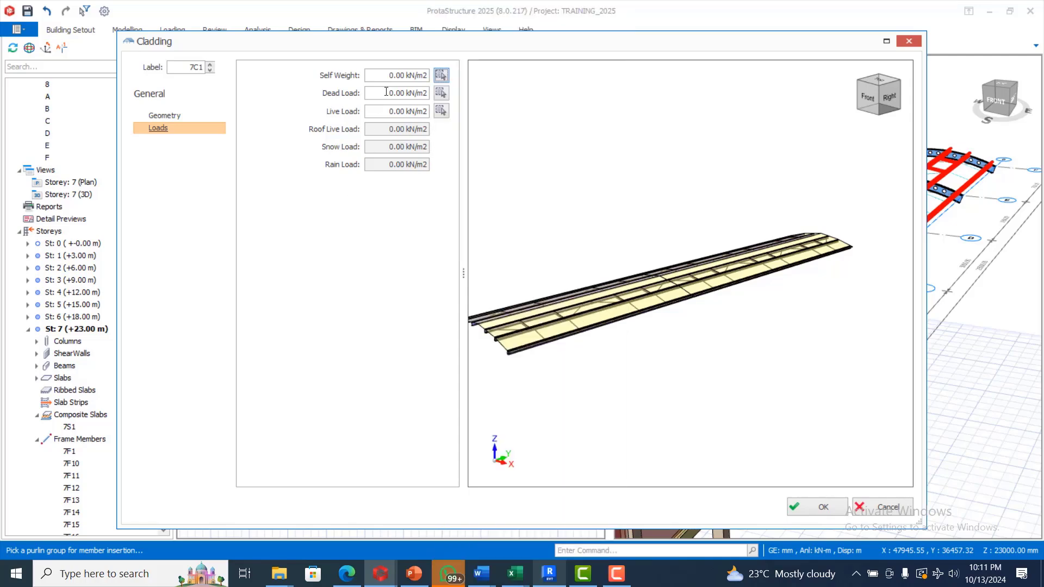
left_click(441, 77)
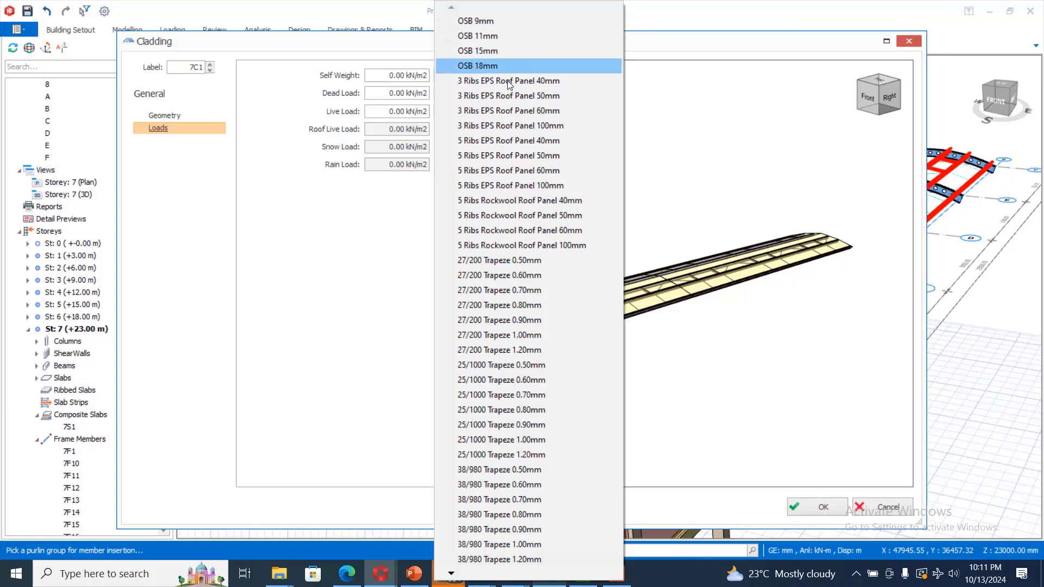
left_click(513, 19)
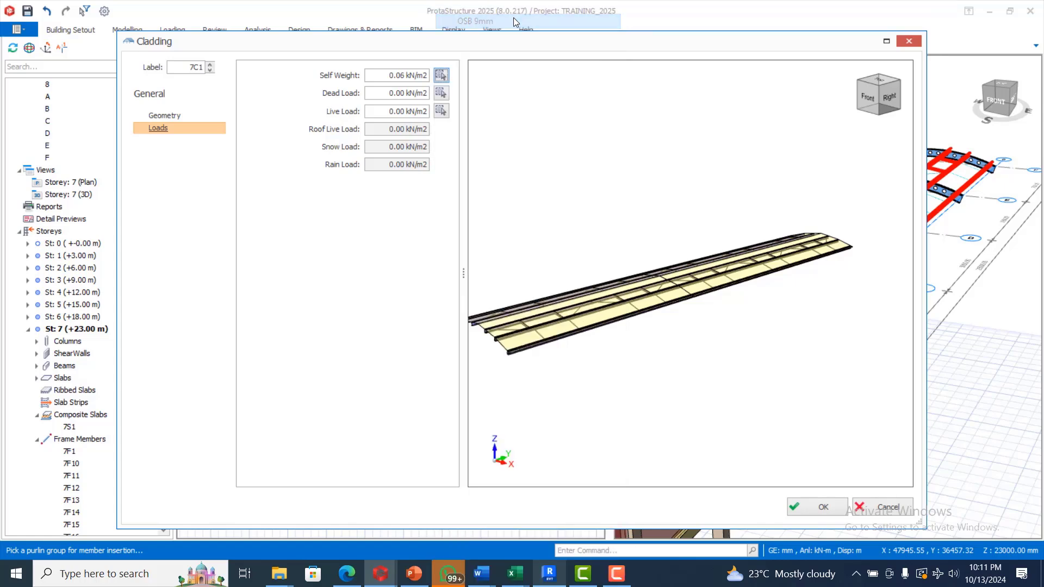
Insert the cladding with the Flat Roof dead load of 1.00 kN/m2 and the Residential Communal Areas with limited use live load of 1.50 kN/m2.
left_click(441, 95)
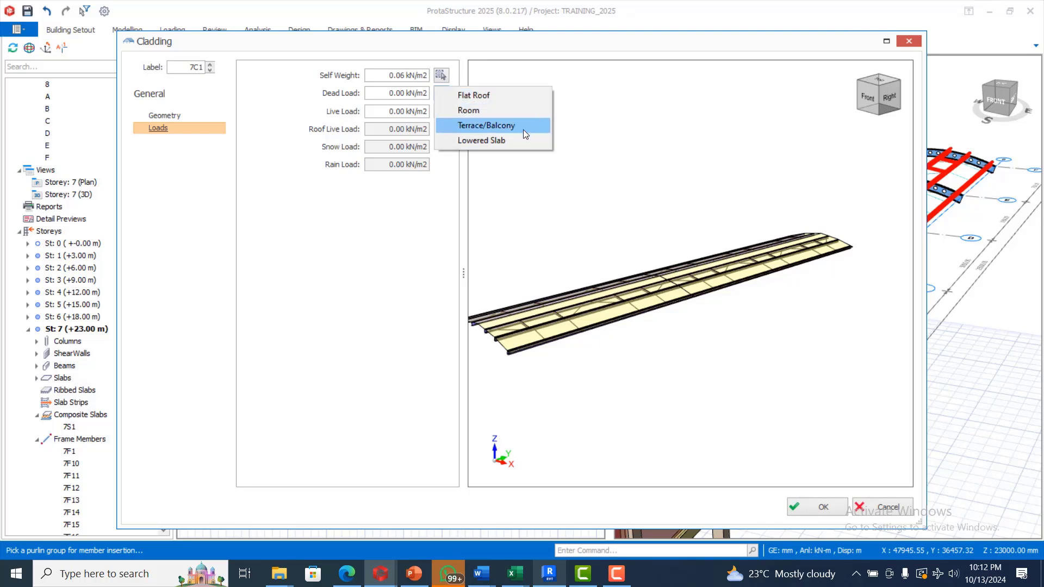
left_click(494, 95)
left_click(441, 111)
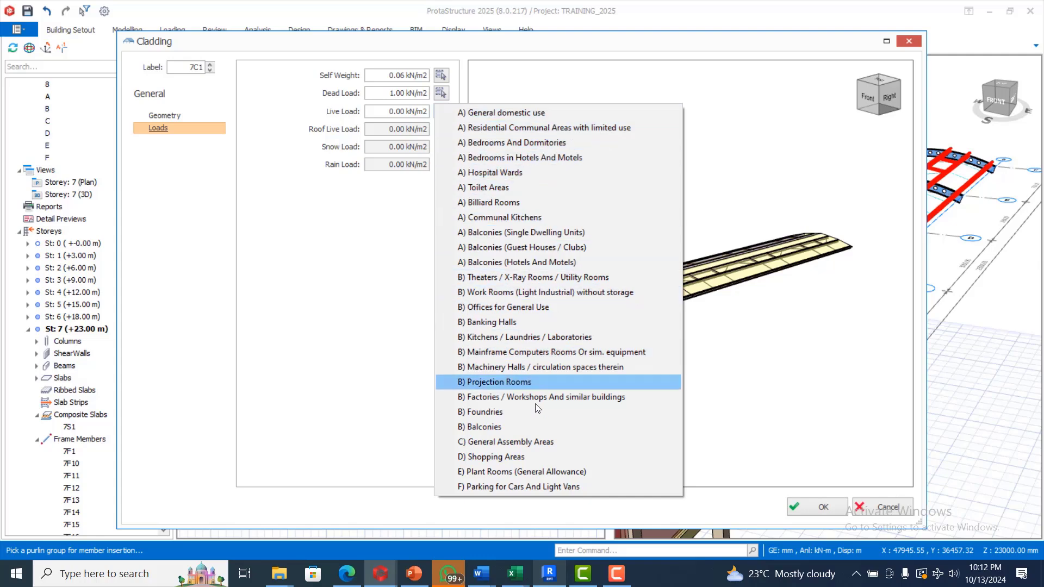
left_click(535, 128)
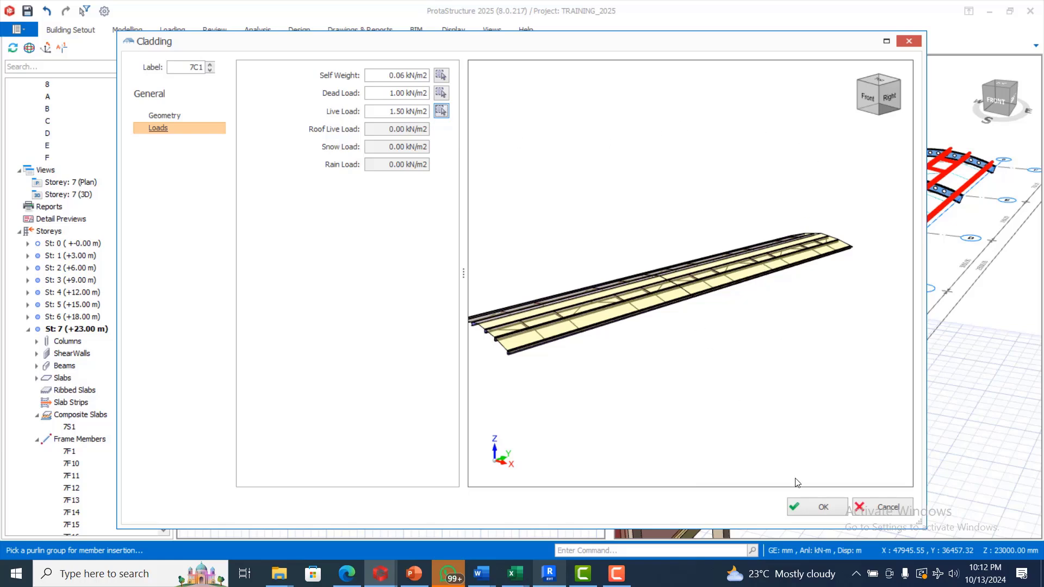
left_click(806, 511)
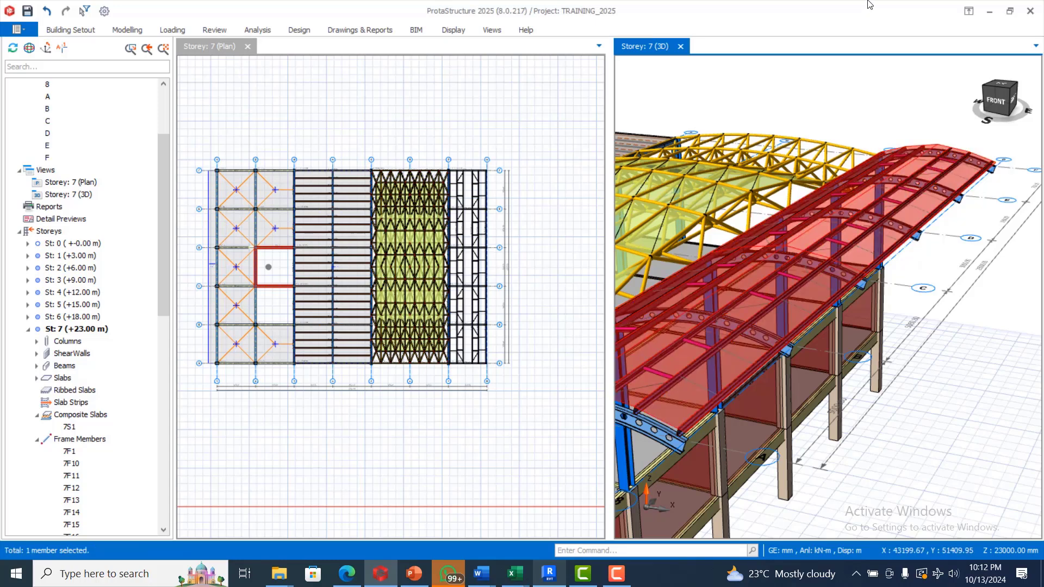
Inspect the G load case on the roof members in the load editor for Storey 7 and close the editor.
left_click(130, 30)
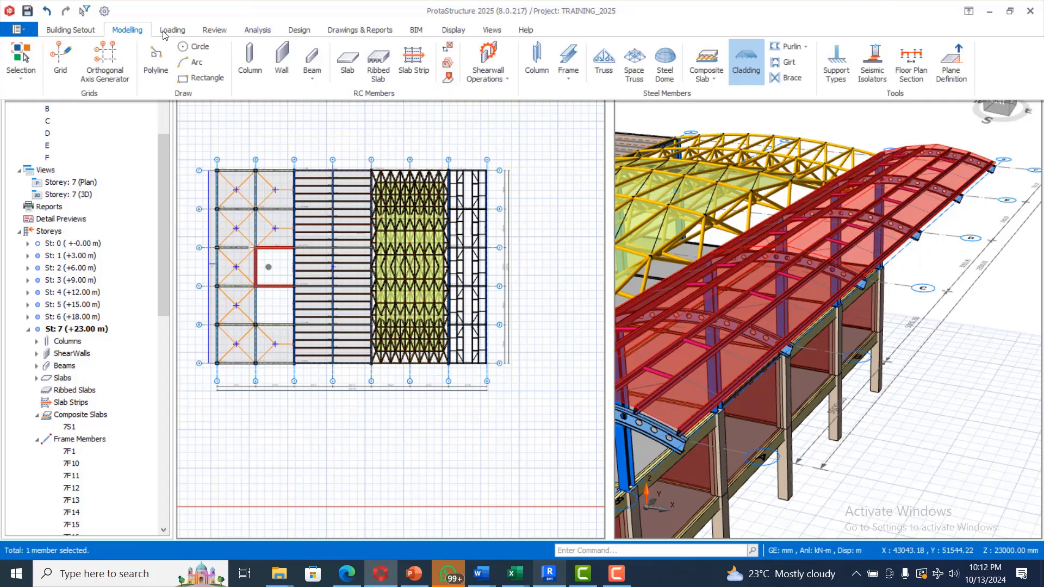
left_click(177, 31)
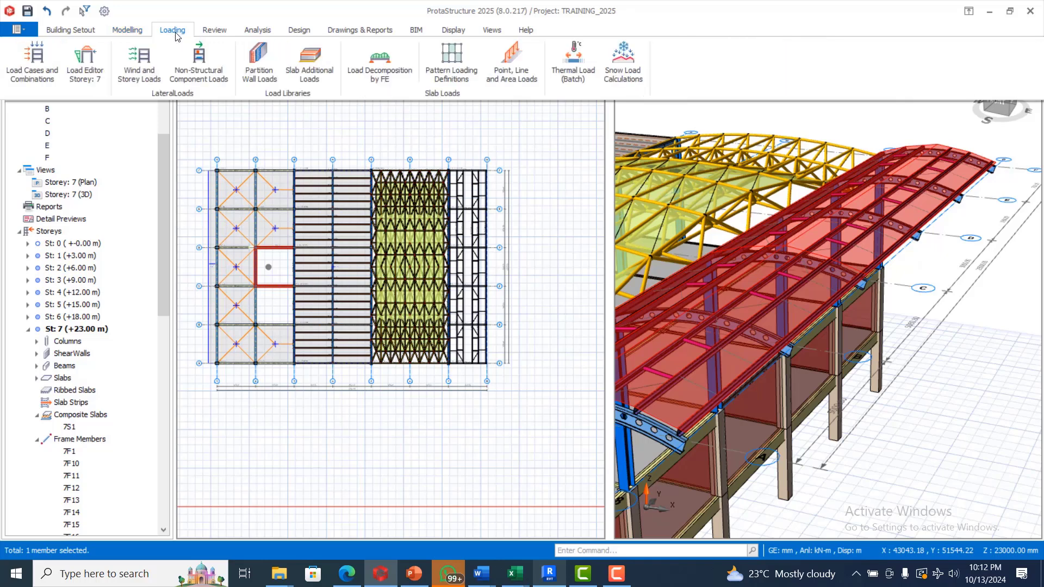
left_click(86, 65)
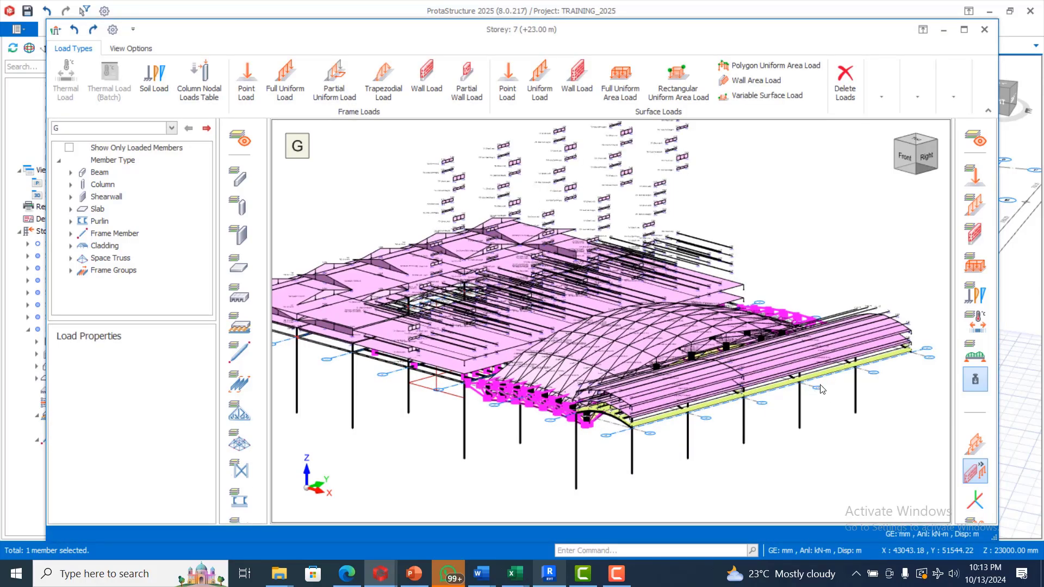
scroll(821, 387, "up", 2)
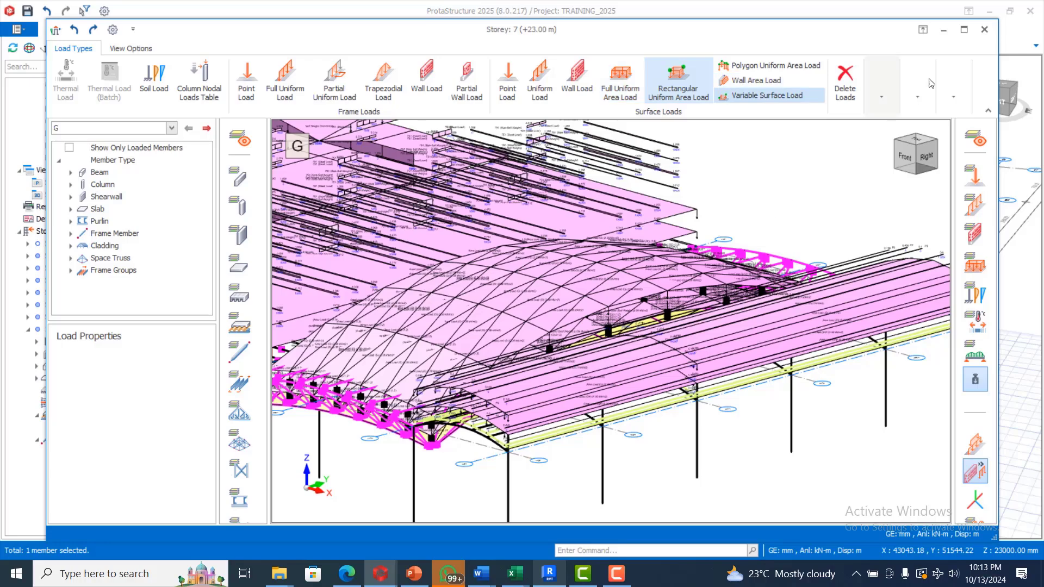
left_click(978, 31)
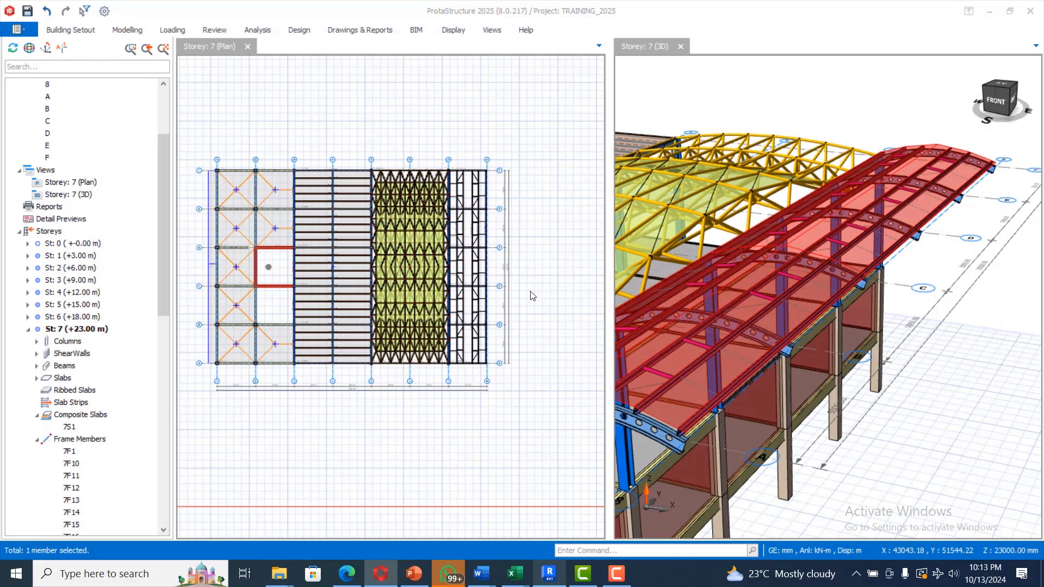
Examine the curved cladding, space truss roof and supporting steel columns of Storey 7 in the 3D model.
left_click(939, 262)
scroll(941, 224, "down", 5)
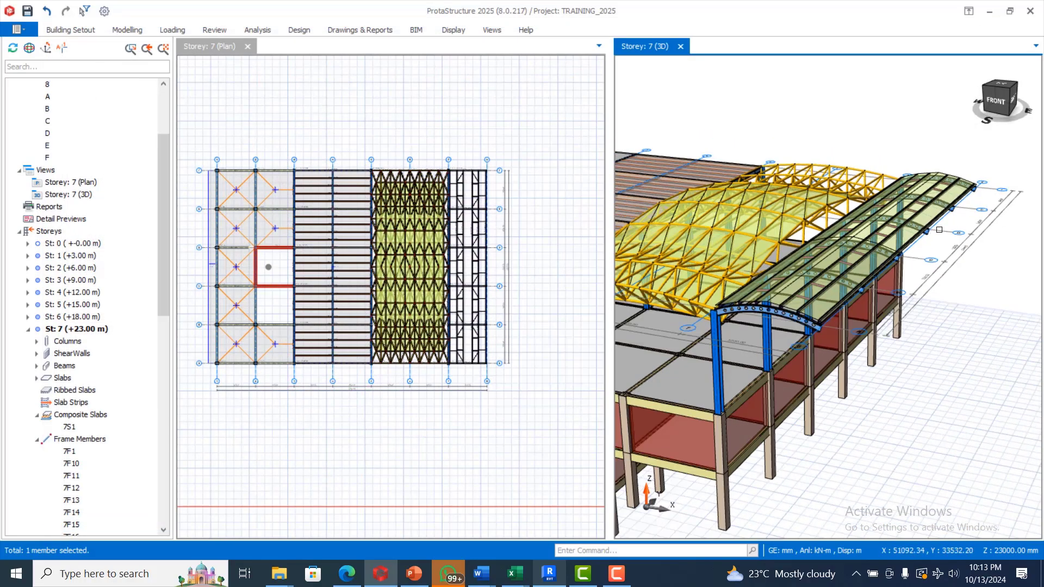
scroll(921, 172, "up", 4)
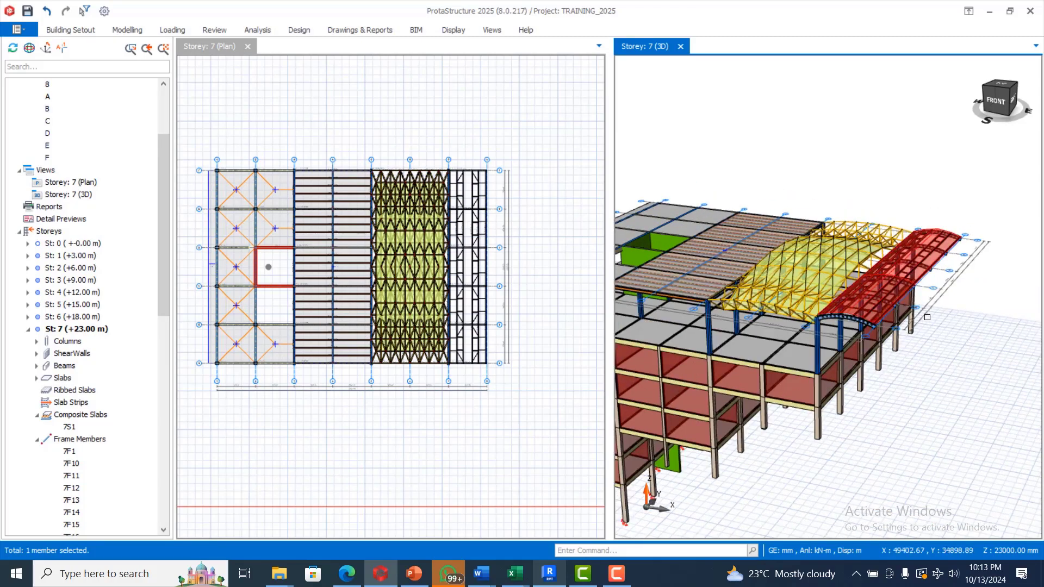
mouse_move(911, 369)
middle_mouse_down()
mouse_move(930, 338)
mouse_move(971, 338)
mouse_move(973, 361)
mouse_move(934, 337)
mouse_move(876, 337)
mouse_move(892, 361)
mouse_move(925, 365)
middle_mouse_up()
scroll(892, 273, "up", 2)
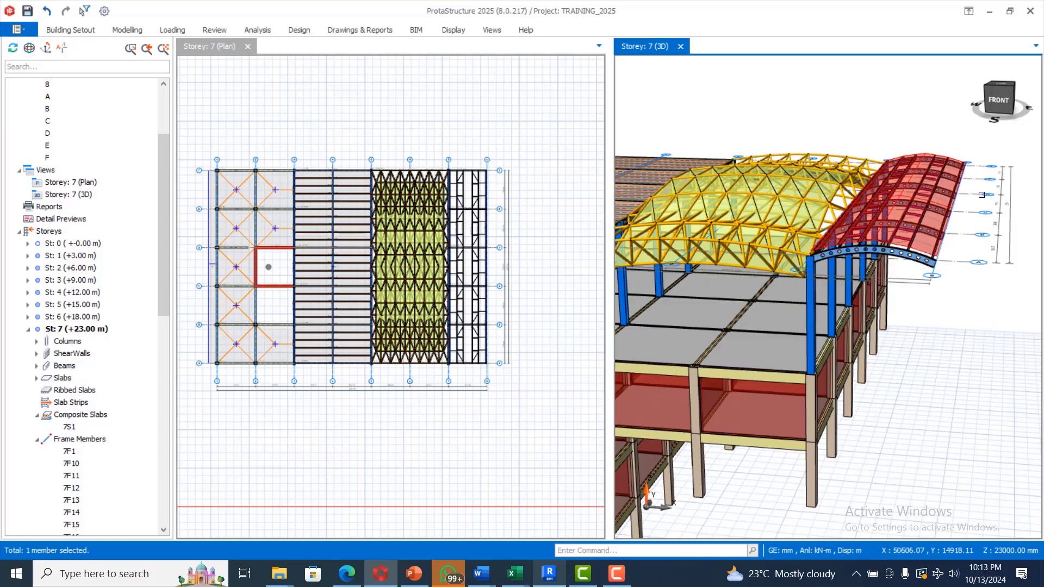
scroll(947, 118, "up", 6)
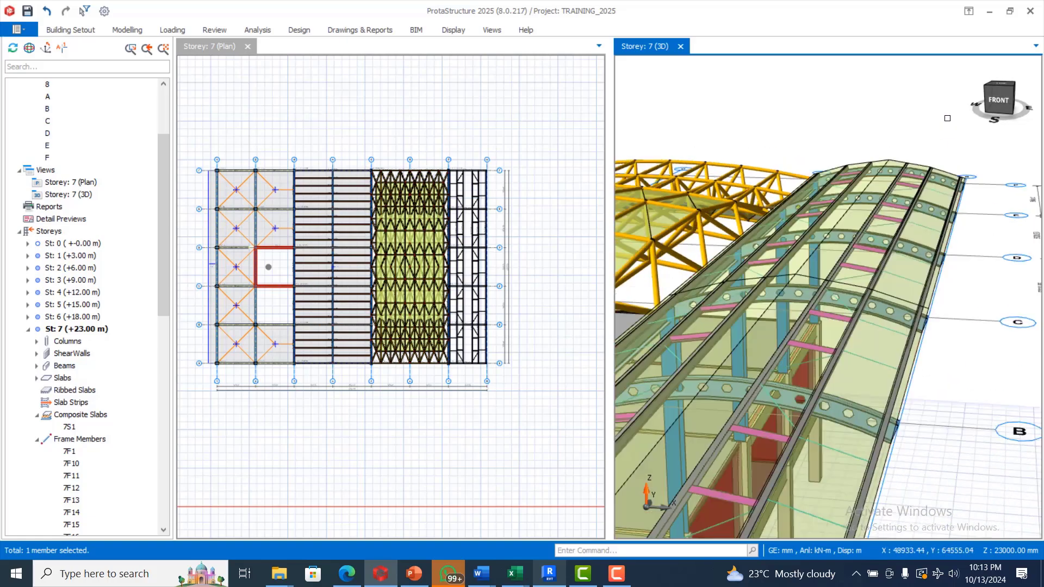
scroll(946, 121, "down", 4)
scroll(947, 120, "down", 3)
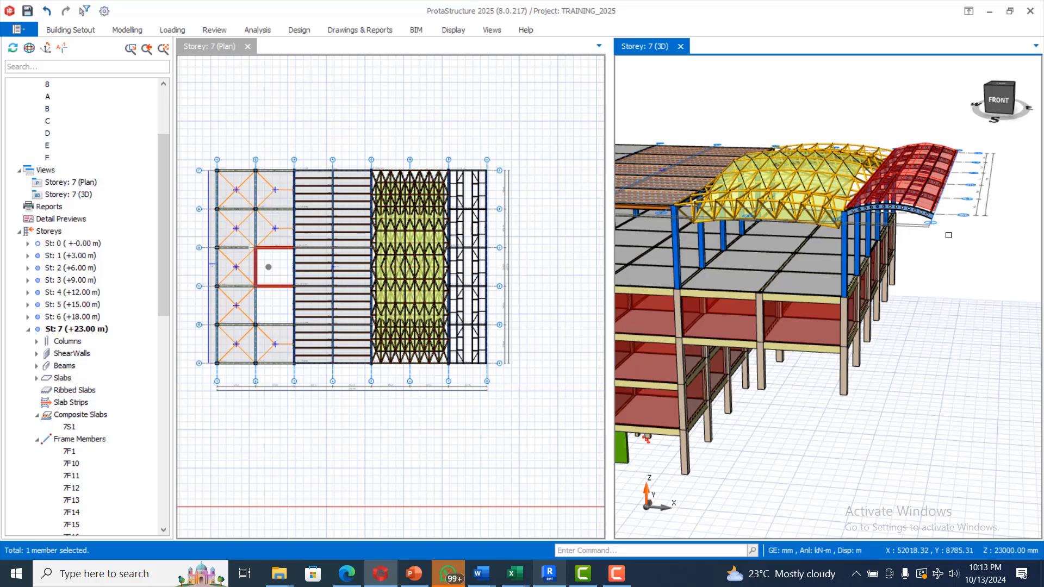
left_click(617, 577)
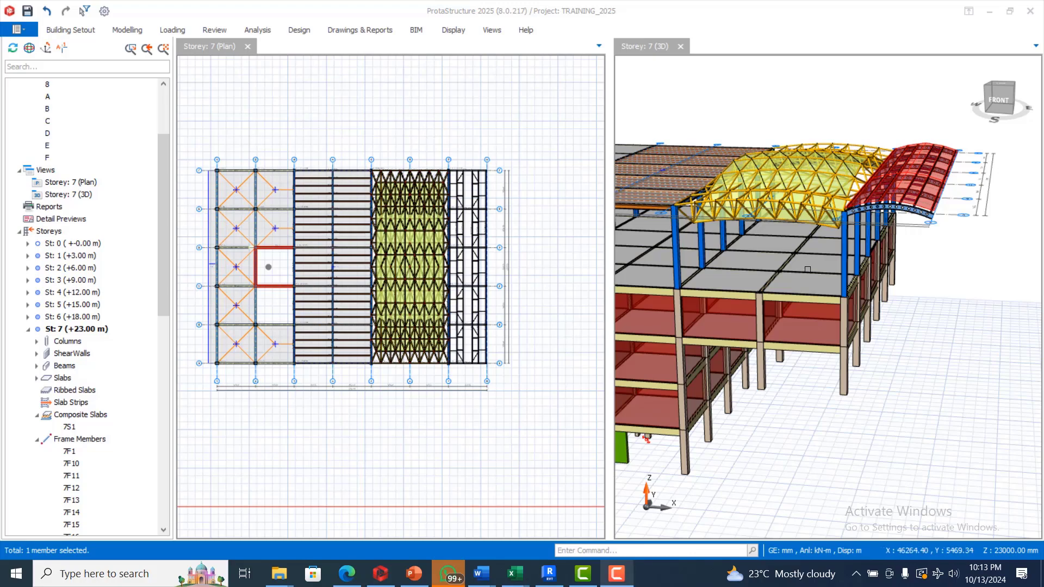
scroll(932, 317, "down", 3)
middle_click_drag(932, 317, 869, 312)
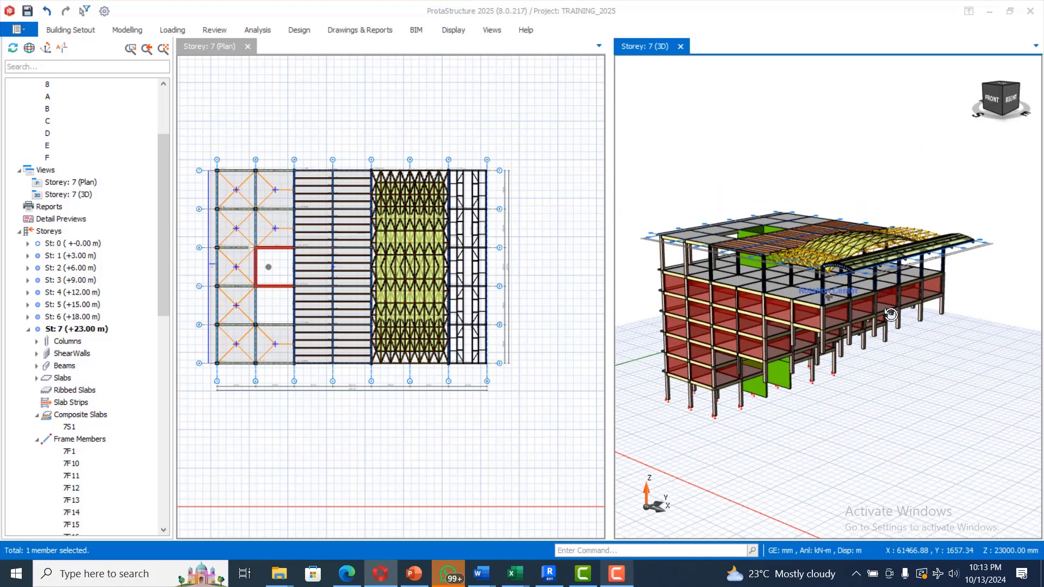
scroll(953, 286, "up", 3)
scroll(707, 239, "up", 1)
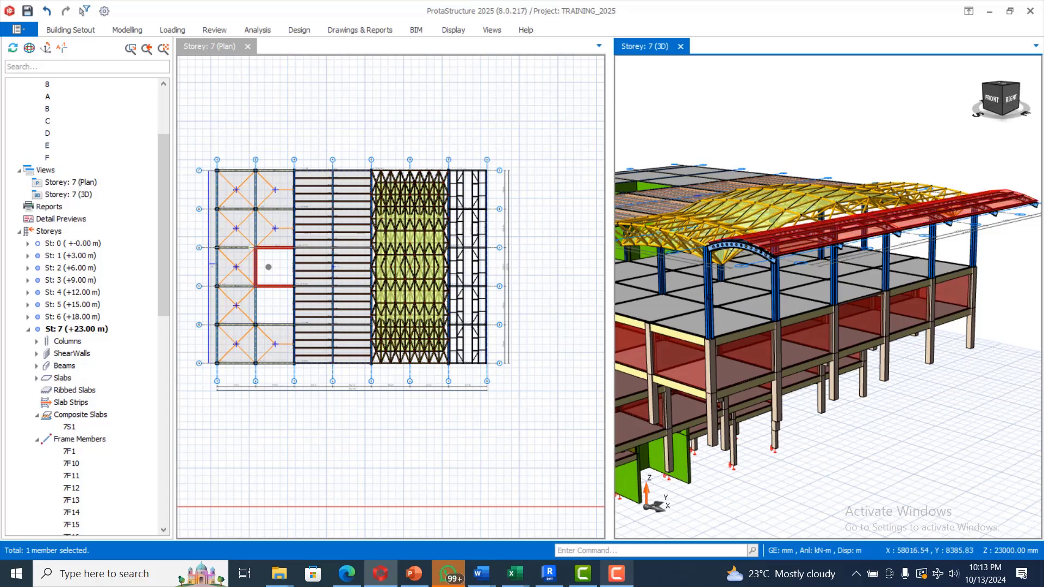
scroll(873, 333, "down", 3)
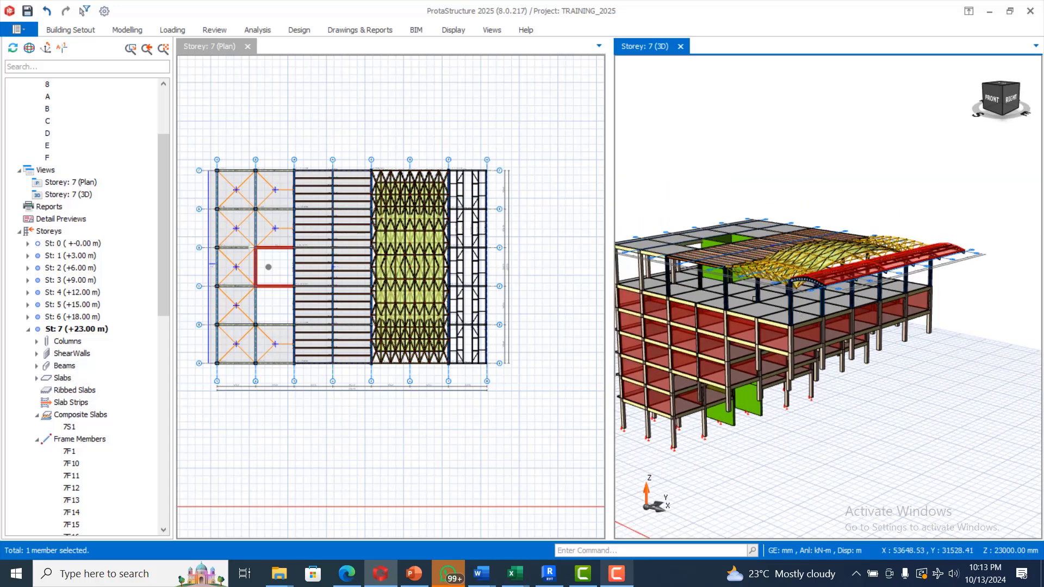
middle_click_drag(754, 299, 689, 341)
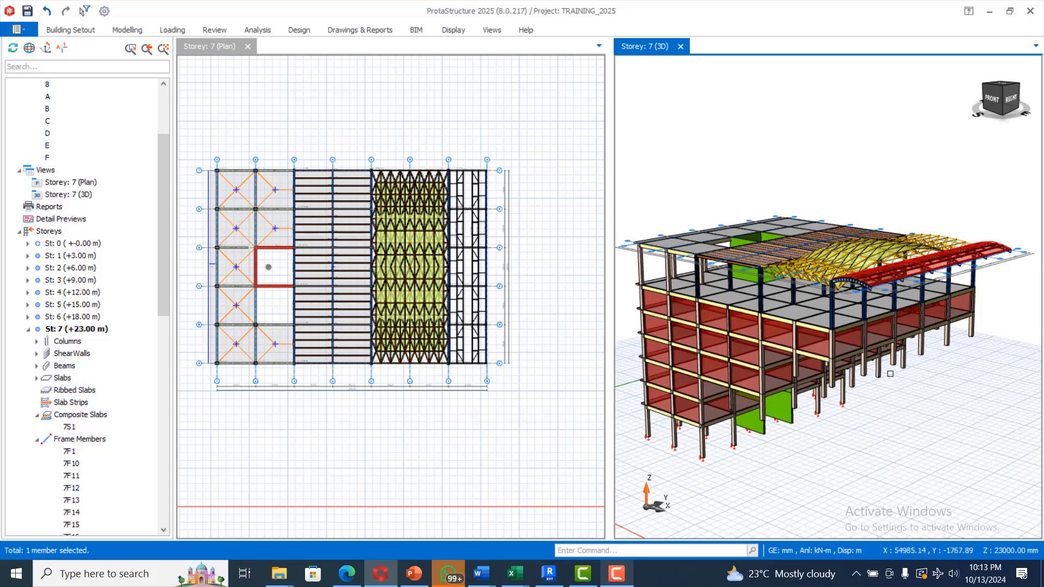
scroll(890, 373, "up", 2)
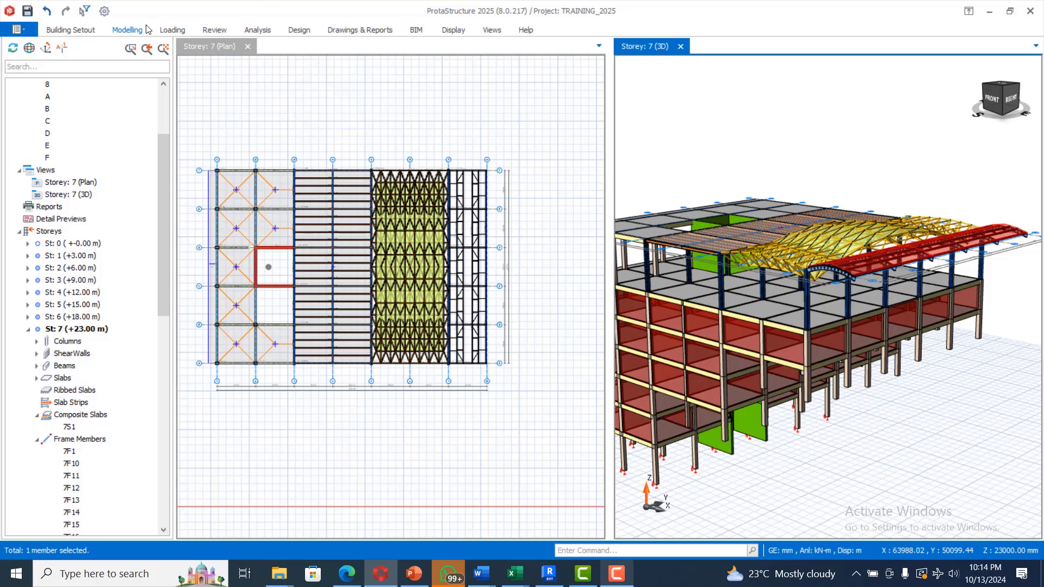
mouse_move(723, 185)
middle_mouse_down()
mouse_move(743, 170)
mouse_move(705, 176)
middle_mouse_up()
scroll(889, 284, "up", 4)
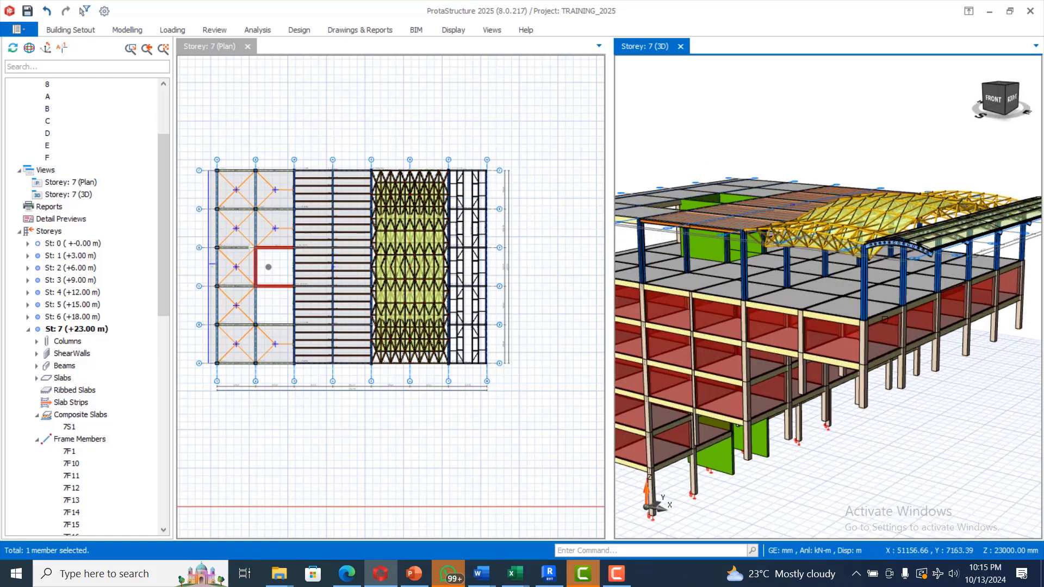
scroll(889, 284, "down", 2)
scroll(889, 281, "up", 2)
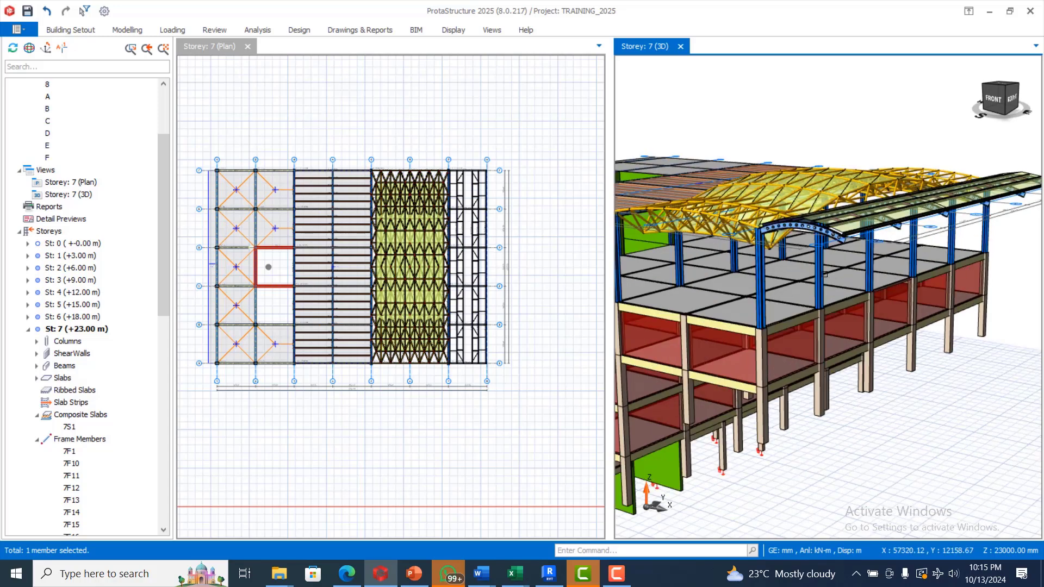
scroll(793, 270, "down", 2)
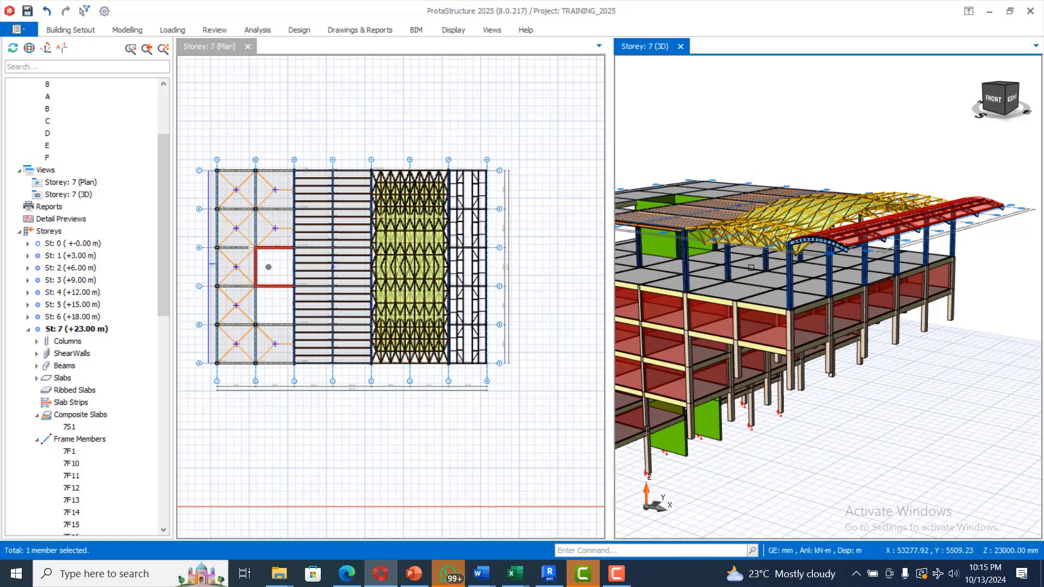
mouse_move(751, 267)
middle_mouse_down()
mouse_move(690, 172)
mouse_move(739, 161)
mouse_move(688, 169)
mouse_move(741, 168)
mouse_move(706, 168)
mouse_move(756, 216)
middle_mouse_up()
scroll(756, 216, "up", 5)
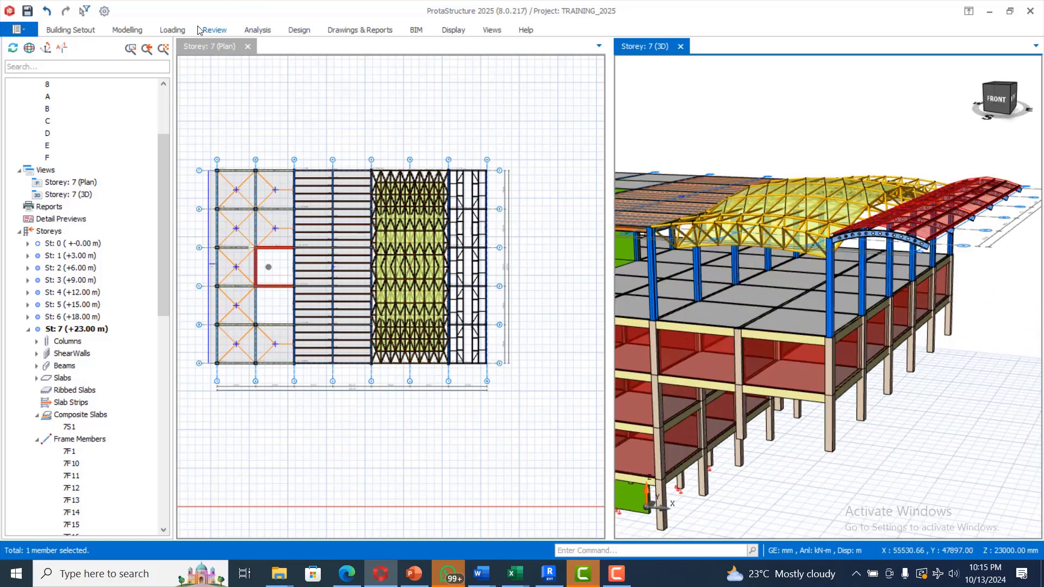
Insert a girt between the first and last steel columns under the curved cladding, with profile UKPFC150X75X18 and 1000 mm spacing.
left_click(141, 31)
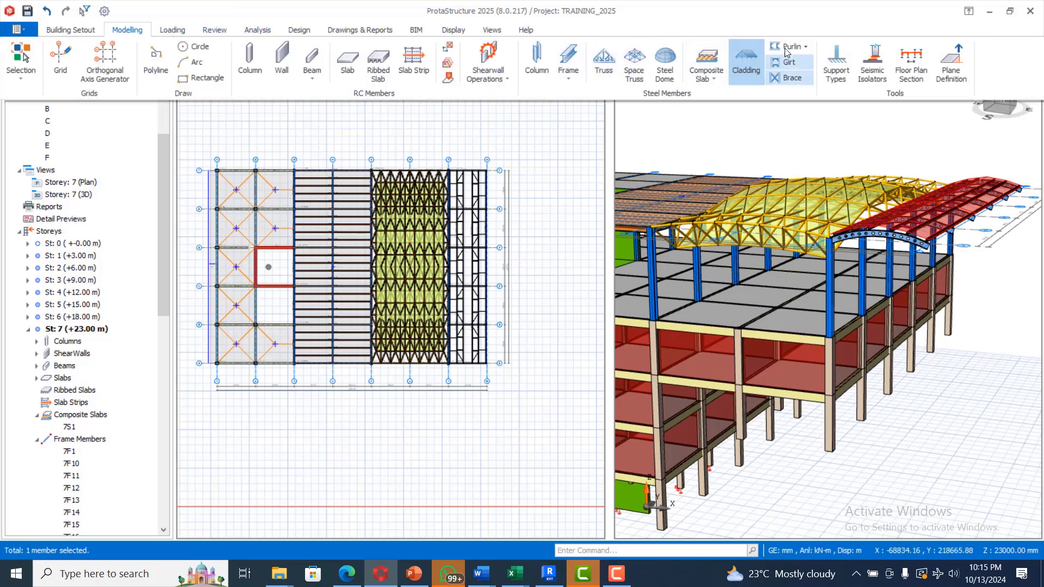
left_click(787, 78)
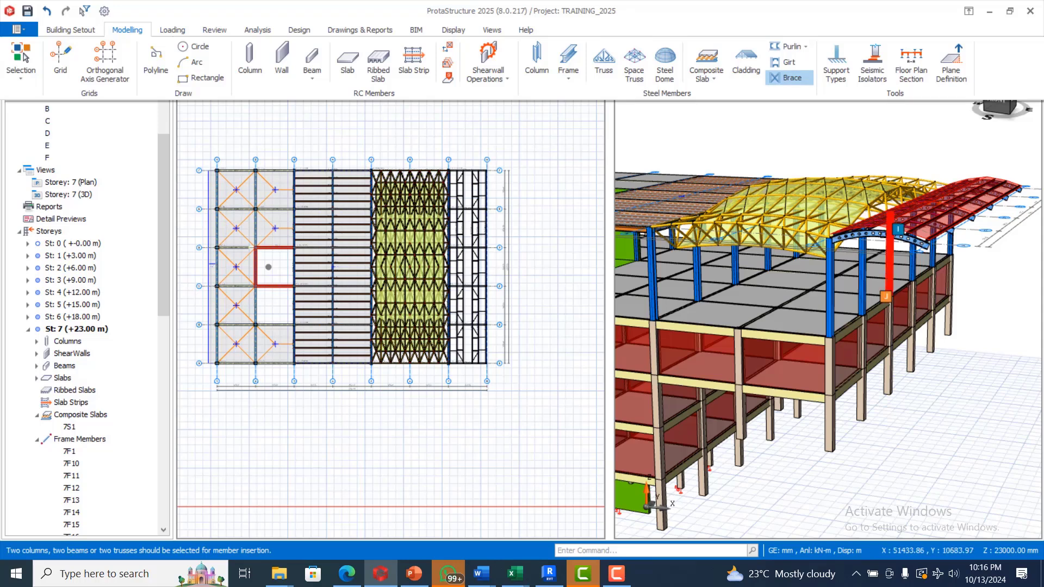
left_click(788, 63)
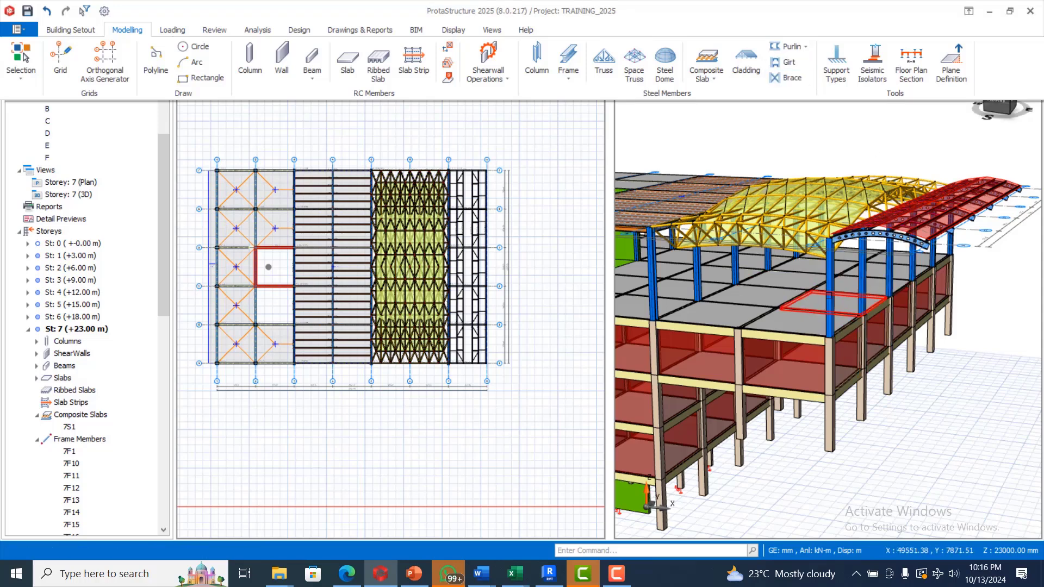
left_click(855, 293)
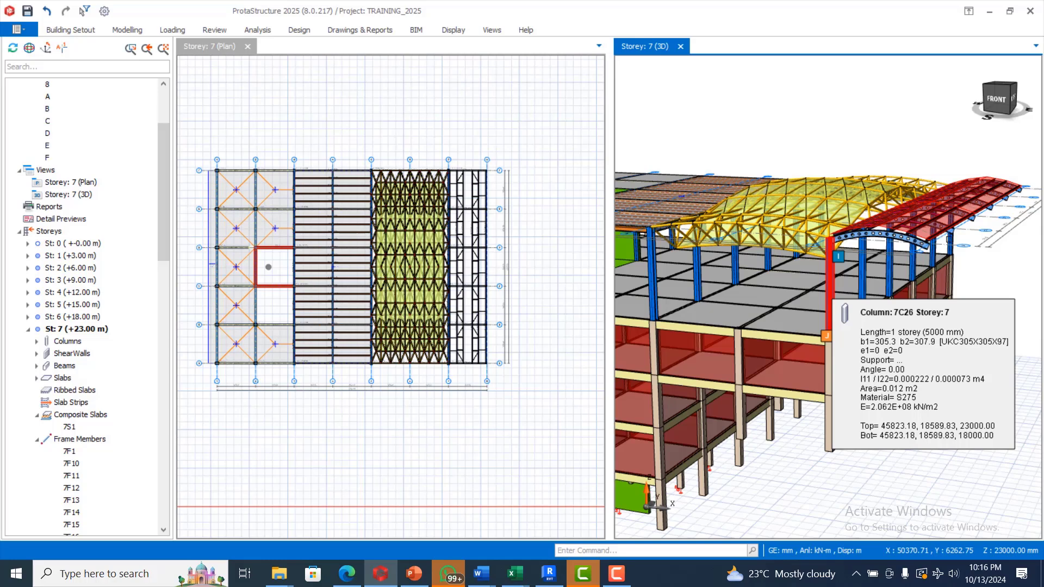
scroll(753, 294, "down", 3)
scroll(931, 318, "up", 3)
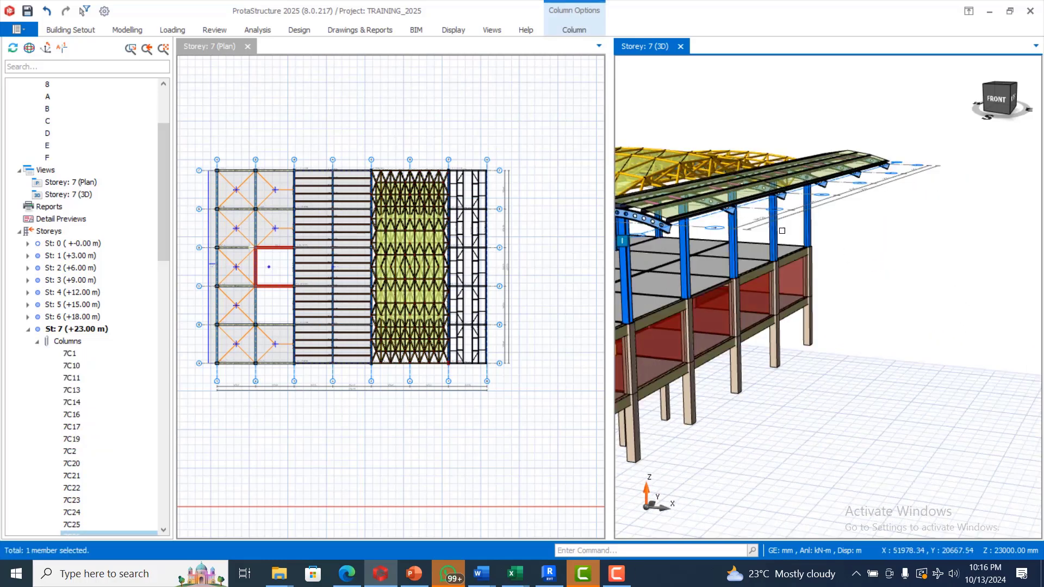
mouse_move(884, 196)
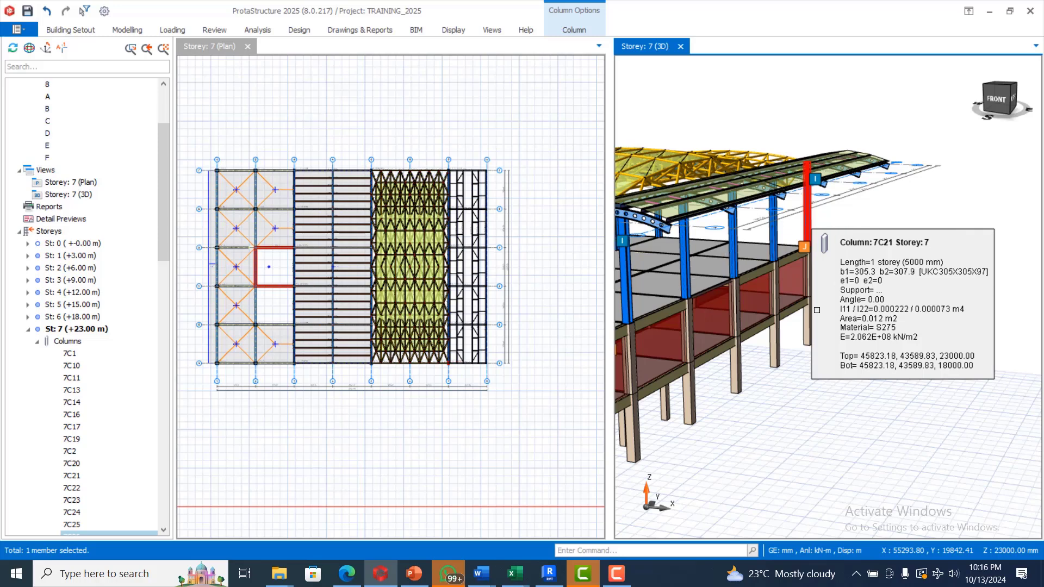
left_click(615, 568)
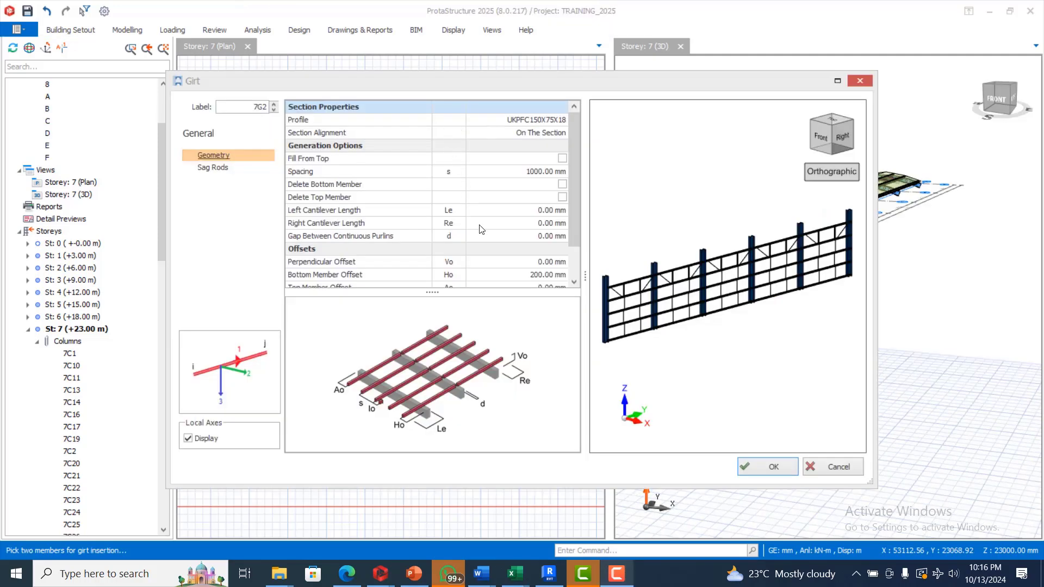
left_click(214, 169)
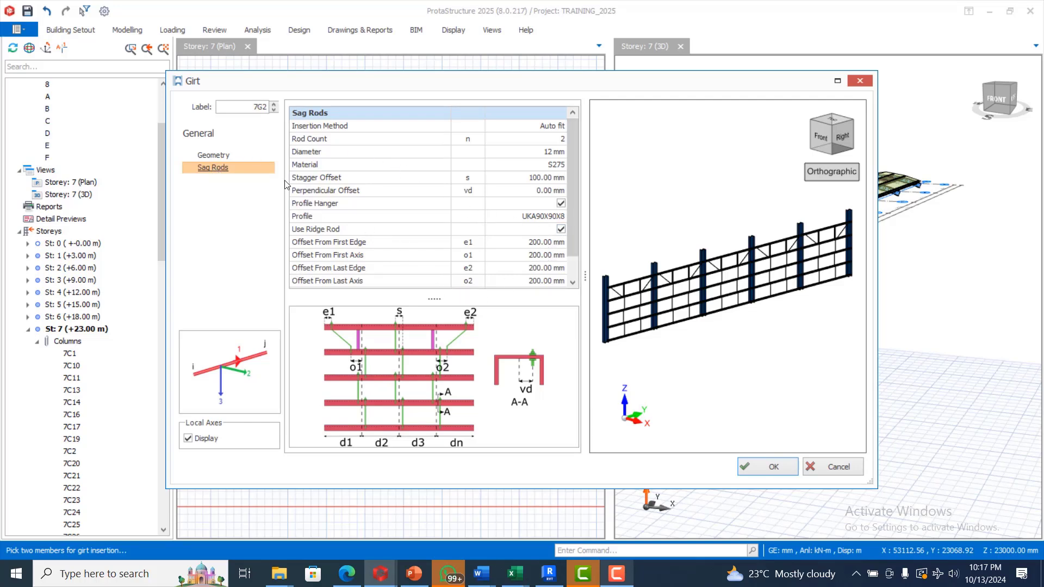
left_click(223, 158)
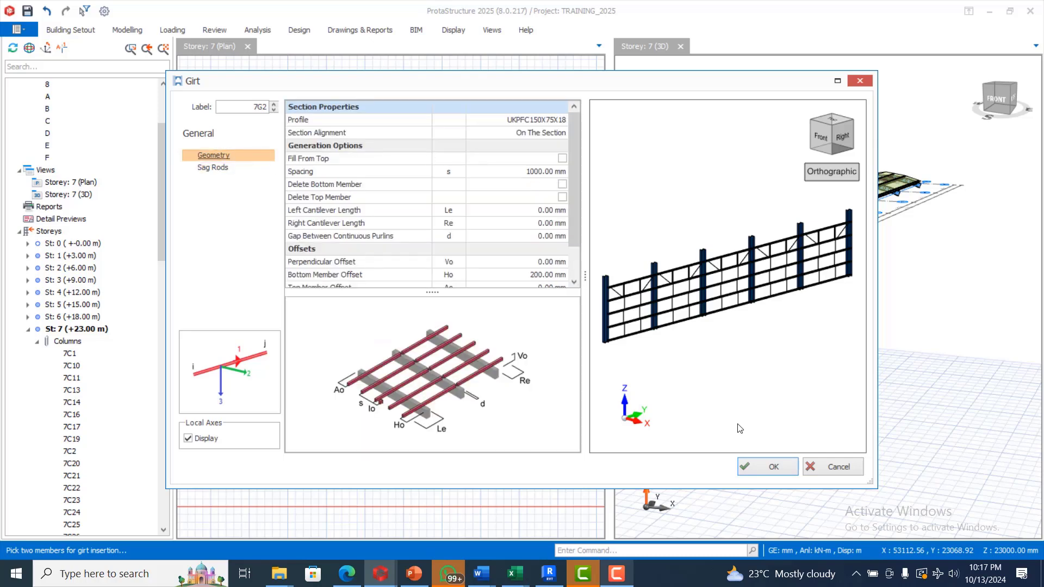
left_click(775, 467)
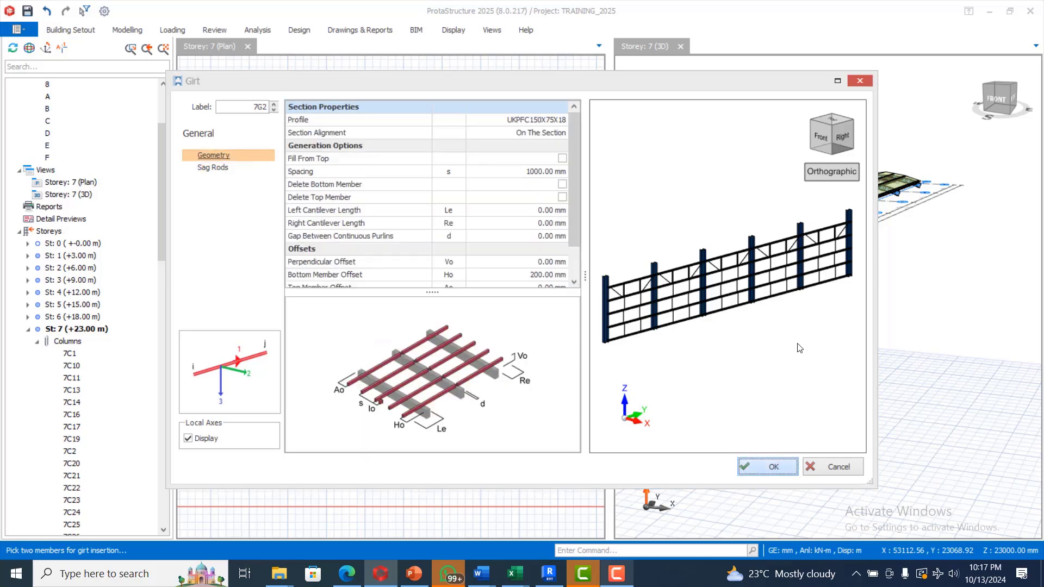
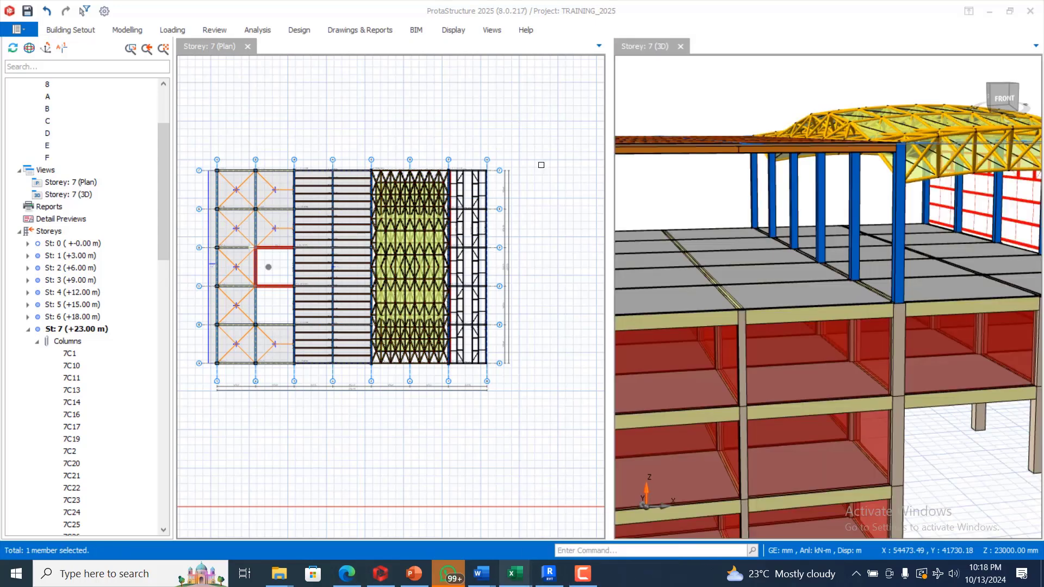
Insert a UKPFC150X75X18 girt at 1000 mm spacing along the steel column row between the composite slab roof and the space truss.
left_click(763, 189)
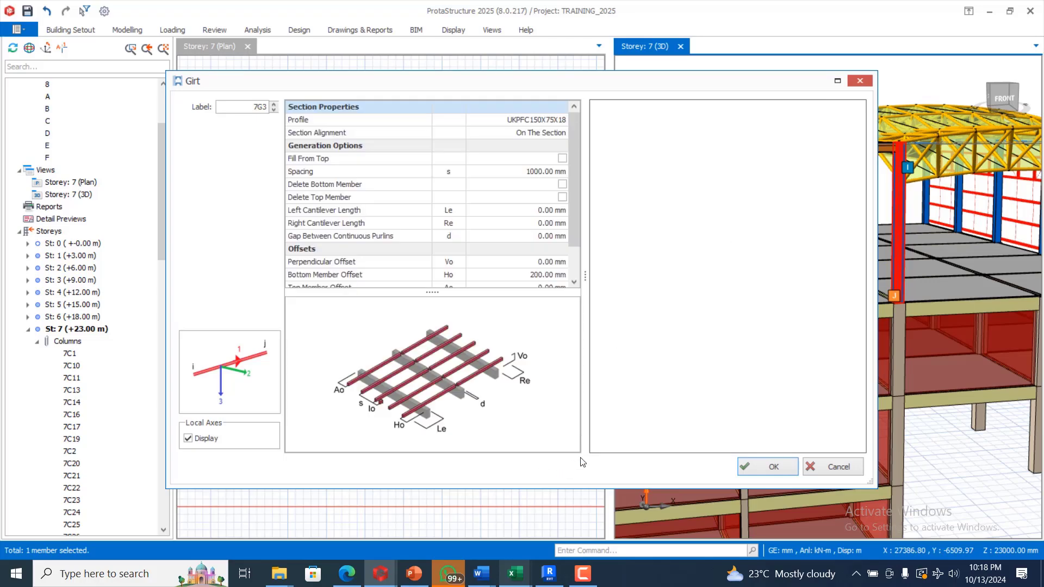
left_click(770, 466)
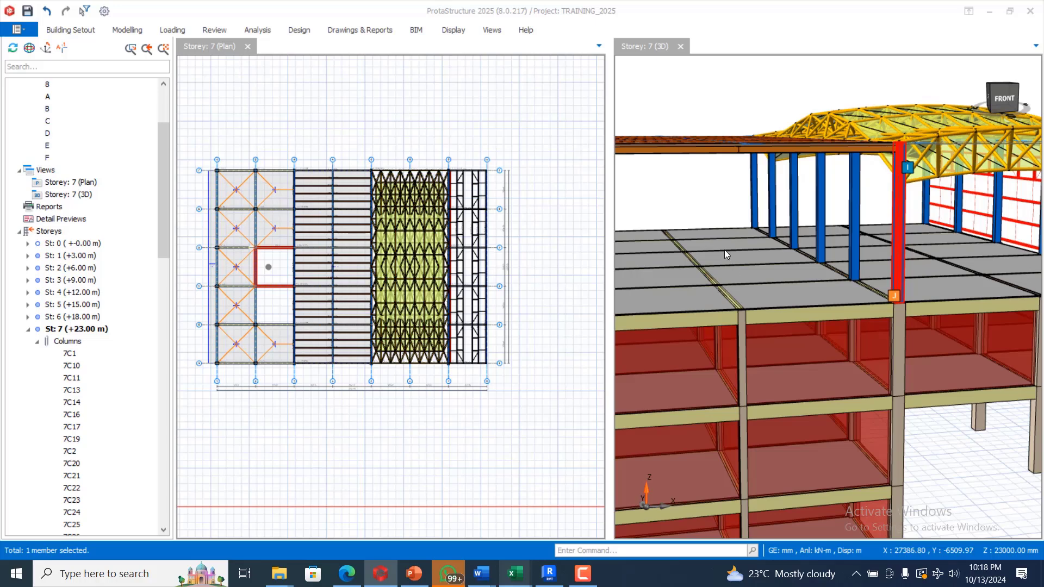
left_click(577, 583)
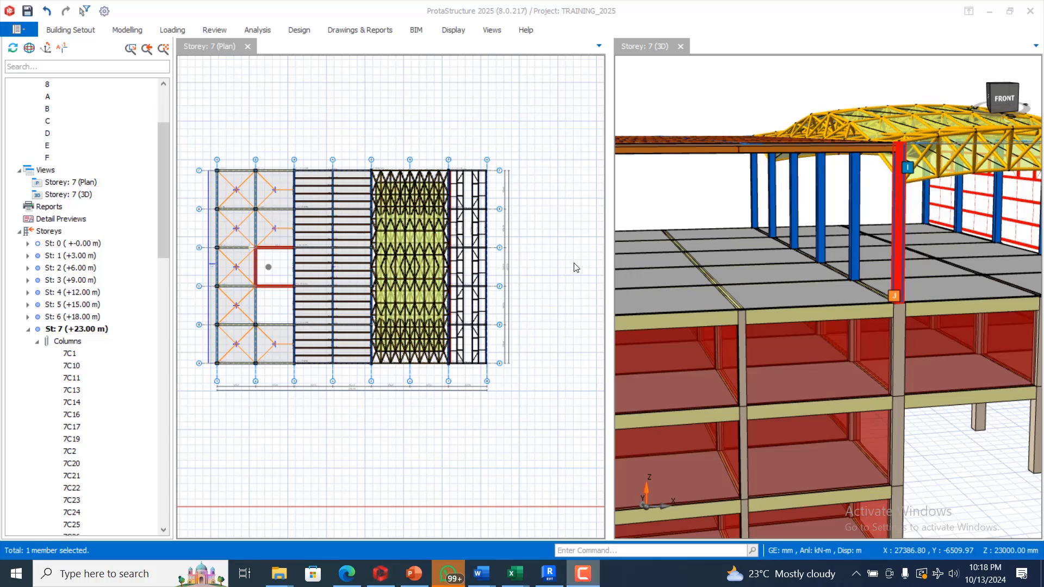
left_click(548, 134)
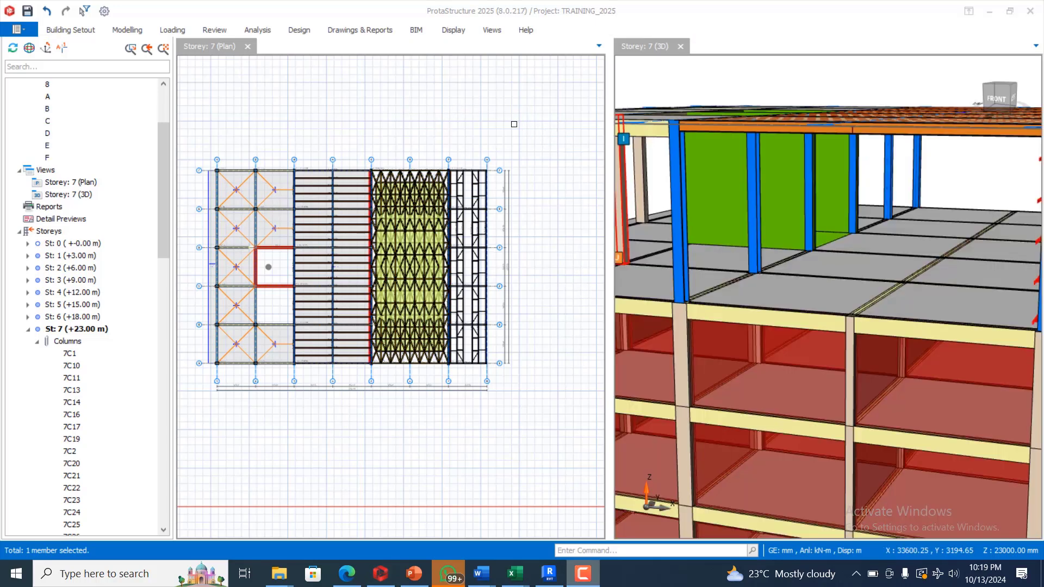
Insert a girt between the corner steel column and the third column of the row beside the green wall.
left_click(686, 228)
left_click(809, 199)
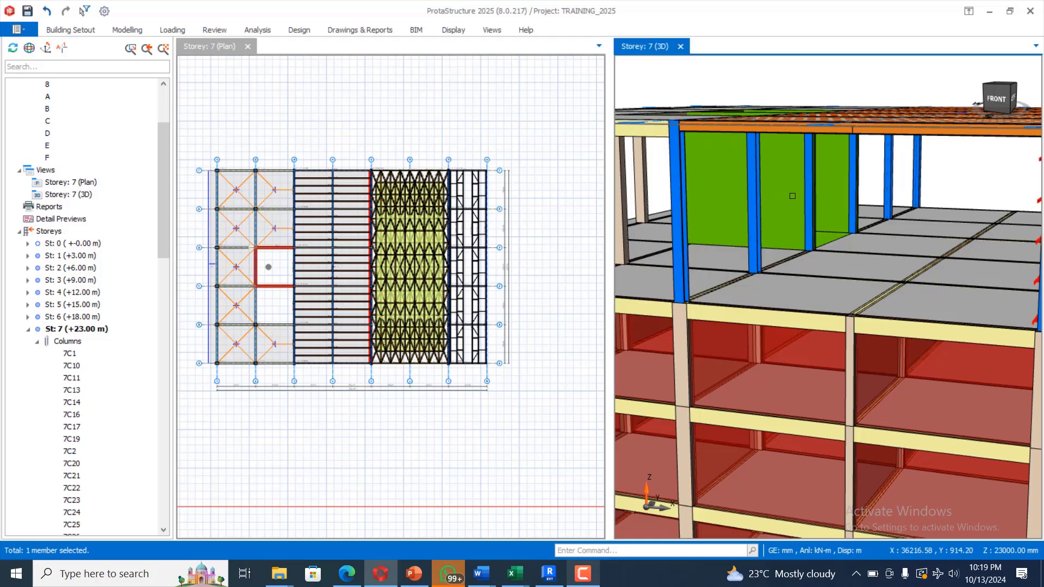
right_click(753, 82)
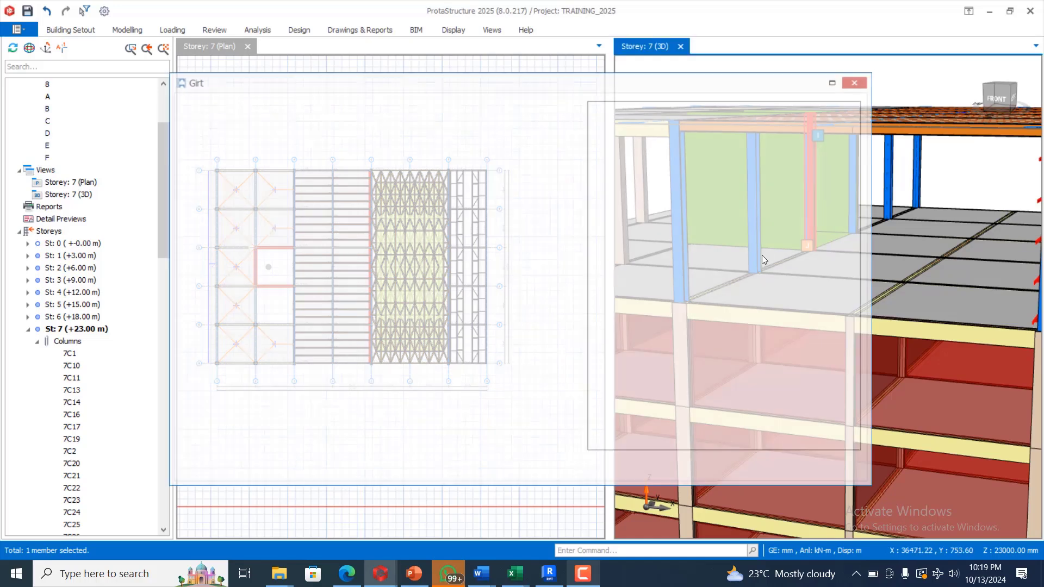
left_click(750, 467)
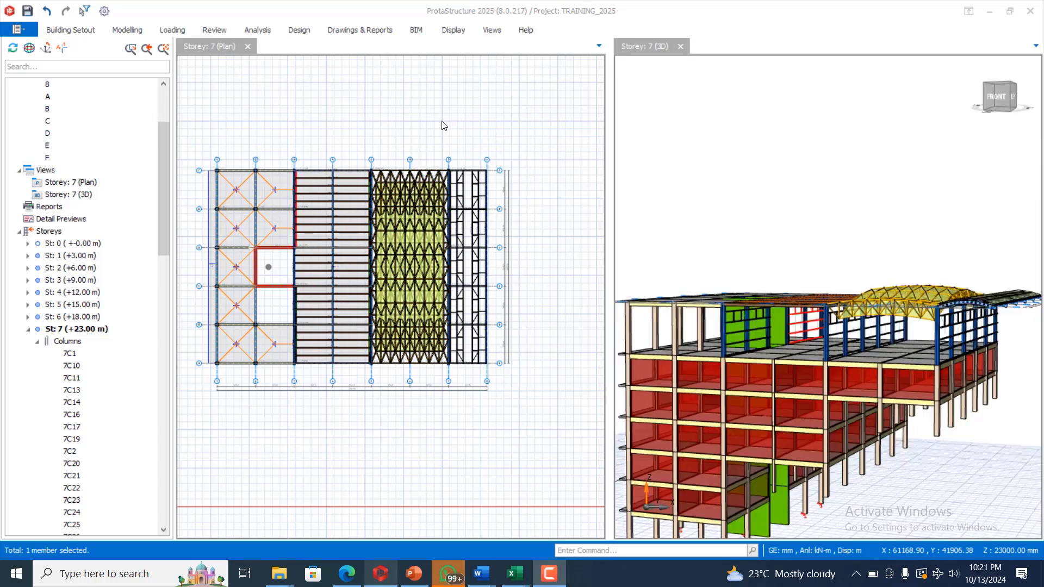
Insert an X brace with profile UKA90X90X8 between the first two steel columns under the curved cladding.
scroll(815, 337, "down", 3)
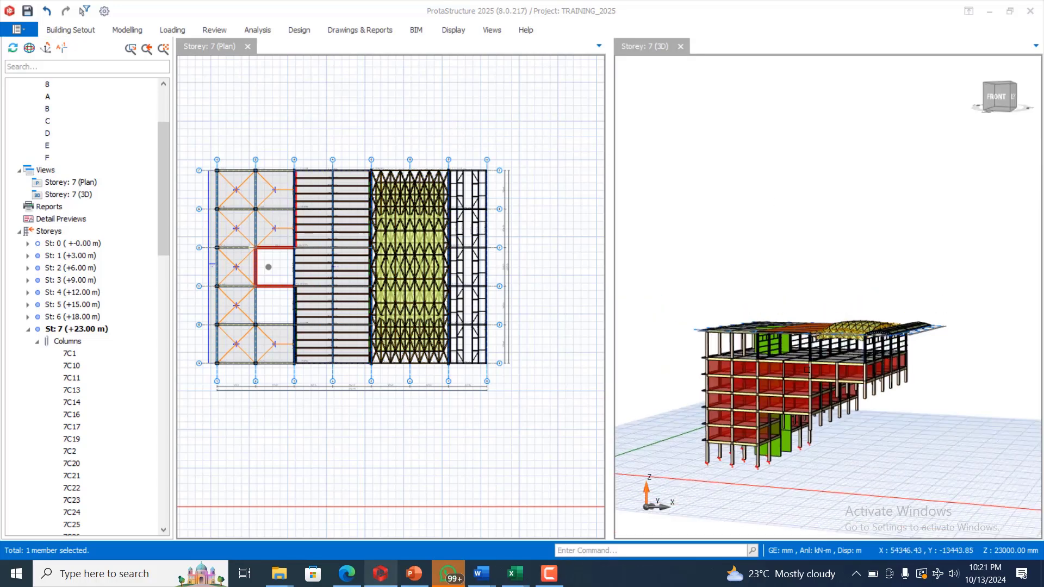
scroll(914, 330, "up", 5)
scroll(914, 330, "up", 2)
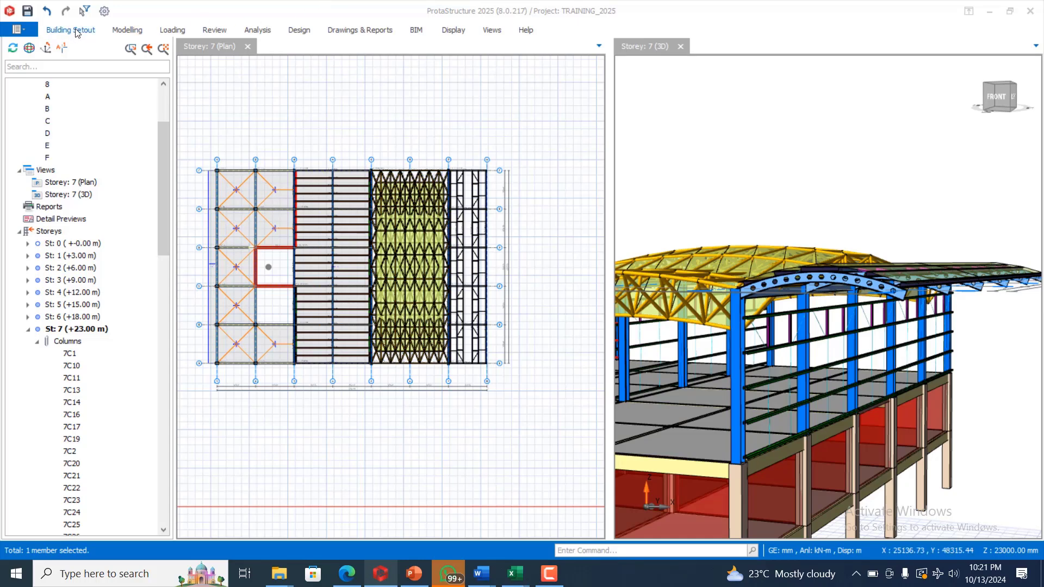
left_click(120, 28)
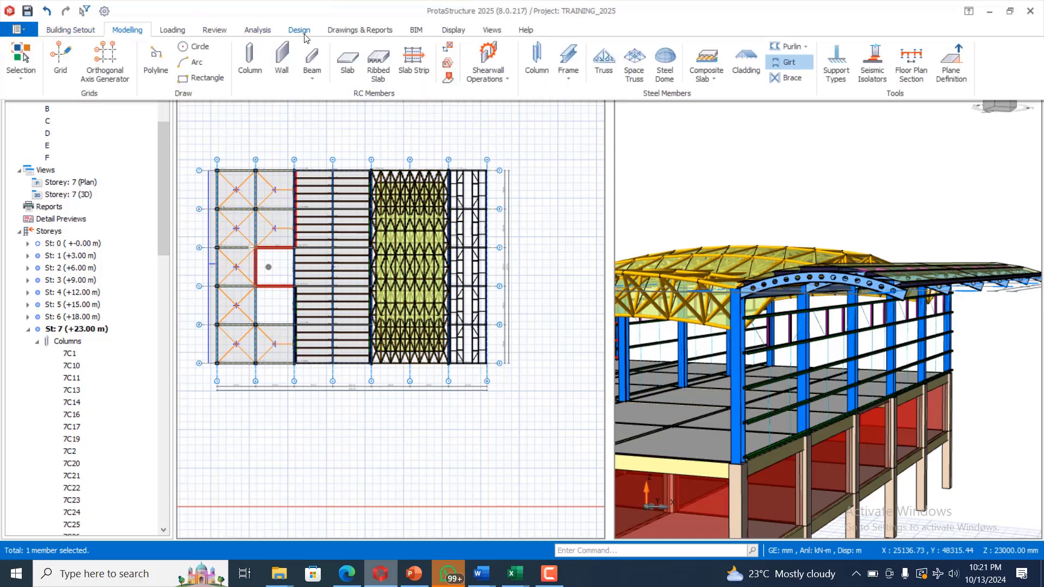
left_click(781, 79)
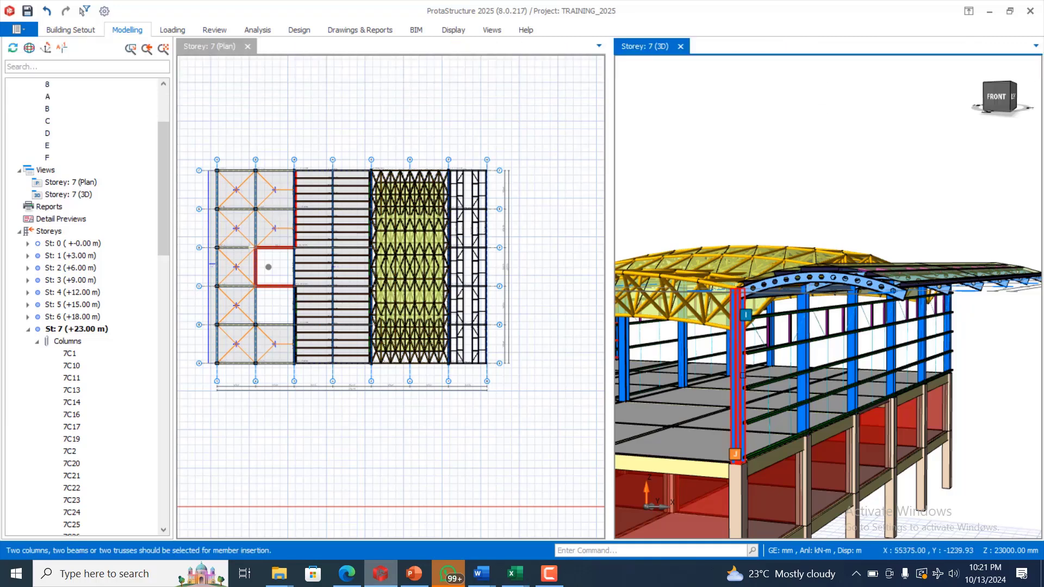
left_click(804, 362)
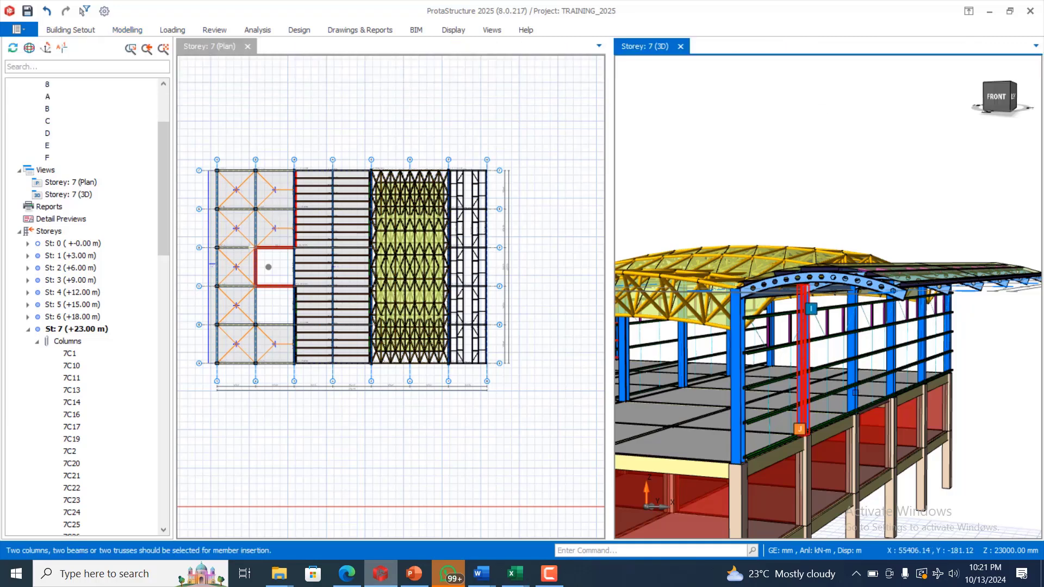
left_click(775, 397)
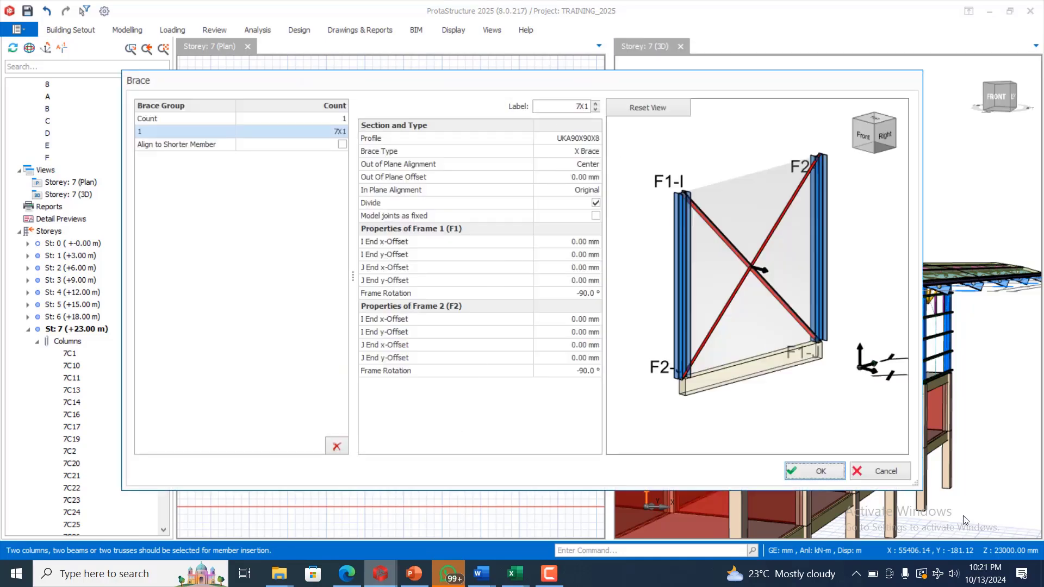
left_click(842, 475)
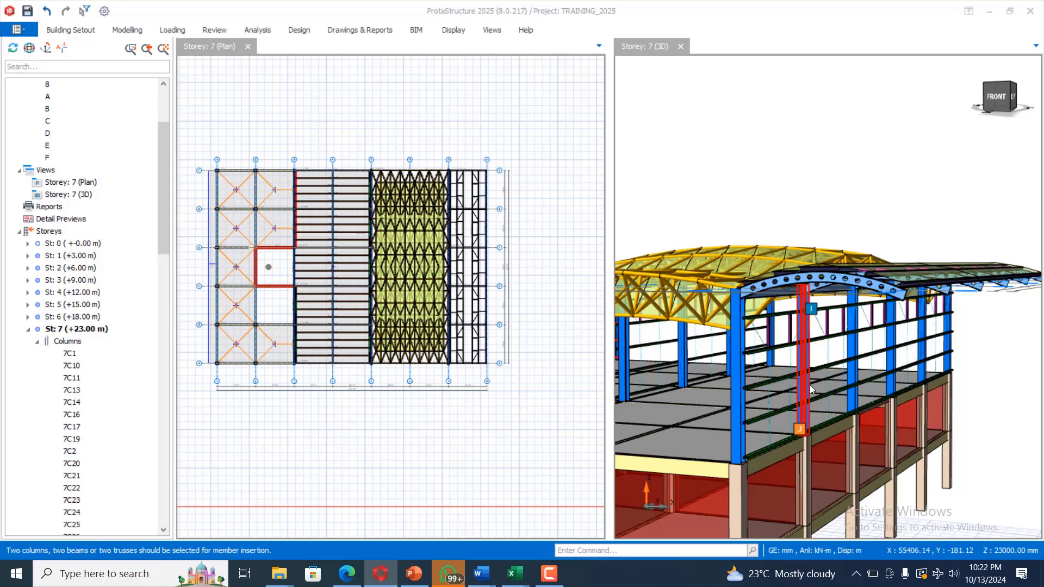
left_click(557, 575)
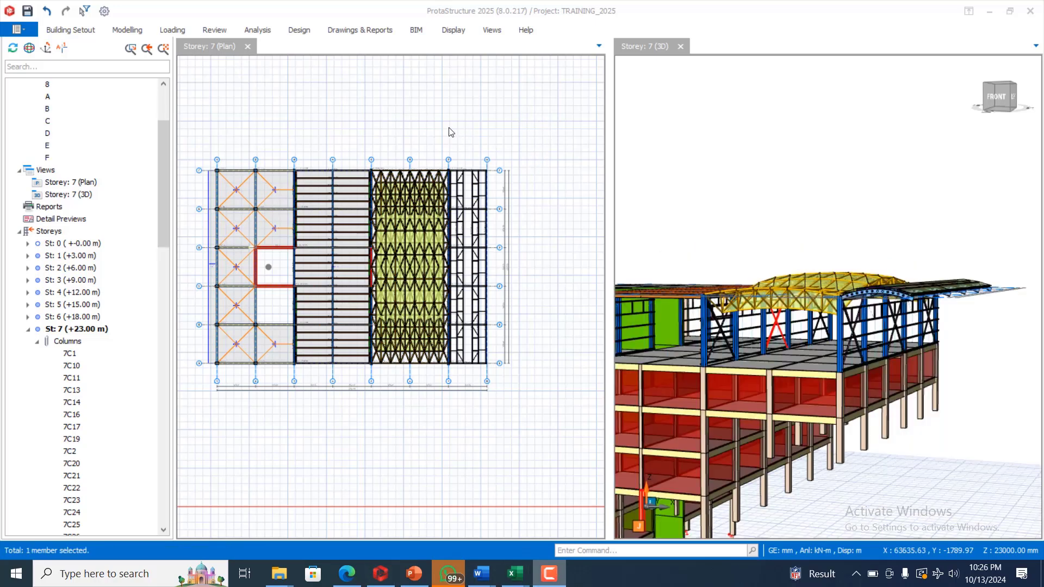
Examine the X bracing between the steel columns and the curved cellular beams carrying the cladding in the 3D model.
middle_click_drag(768, 313, 870, 314)
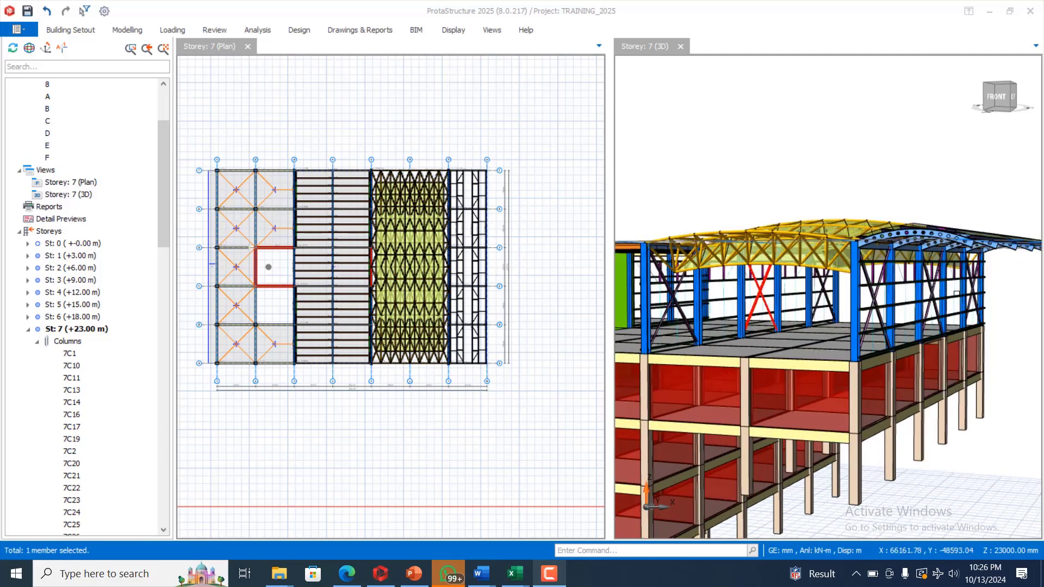
scroll(813, 350, "down", 2)
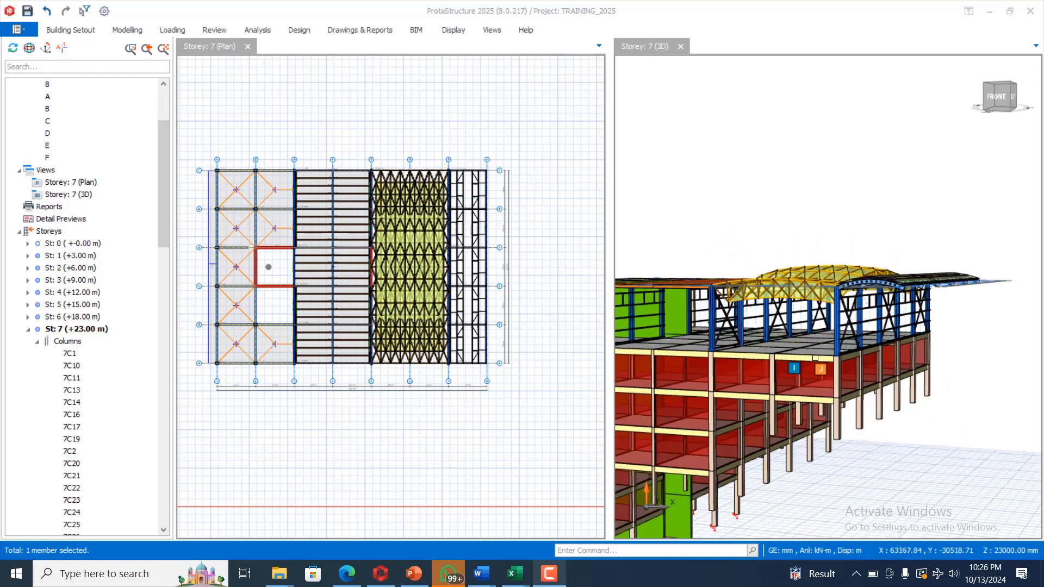
scroll(952, 338, "down", 1)
mouse_move(951, 344)
middle_mouse_down()
mouse_move(940, 361)
mouse_move(966, 320)
mouse_move(880, 349)
middle_mouse_up()
scroll(966, 319, "up", 4)
scroll(803, 377, "up", 1)
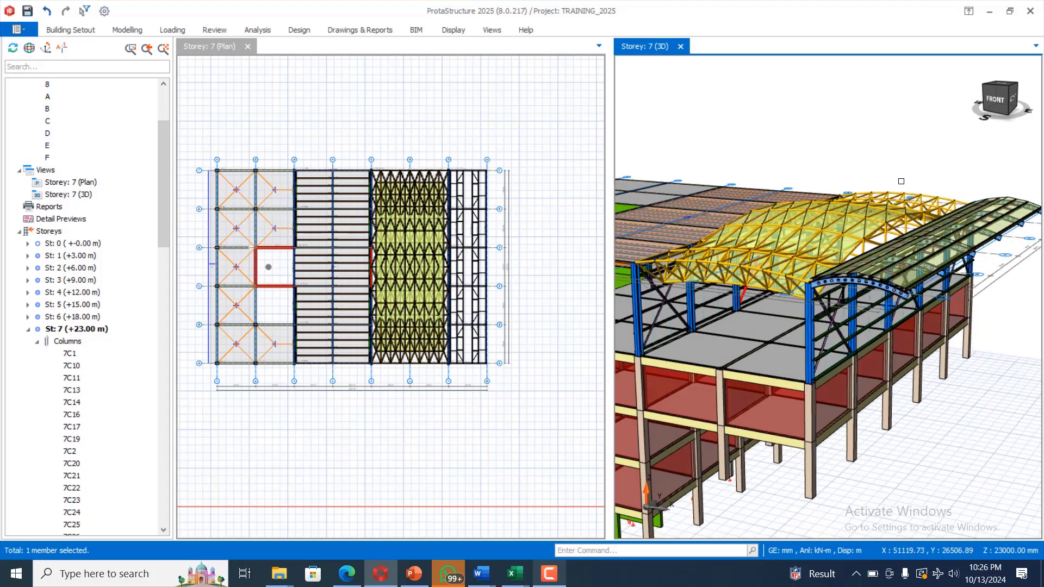
scroll(998, 277, "up", 3)
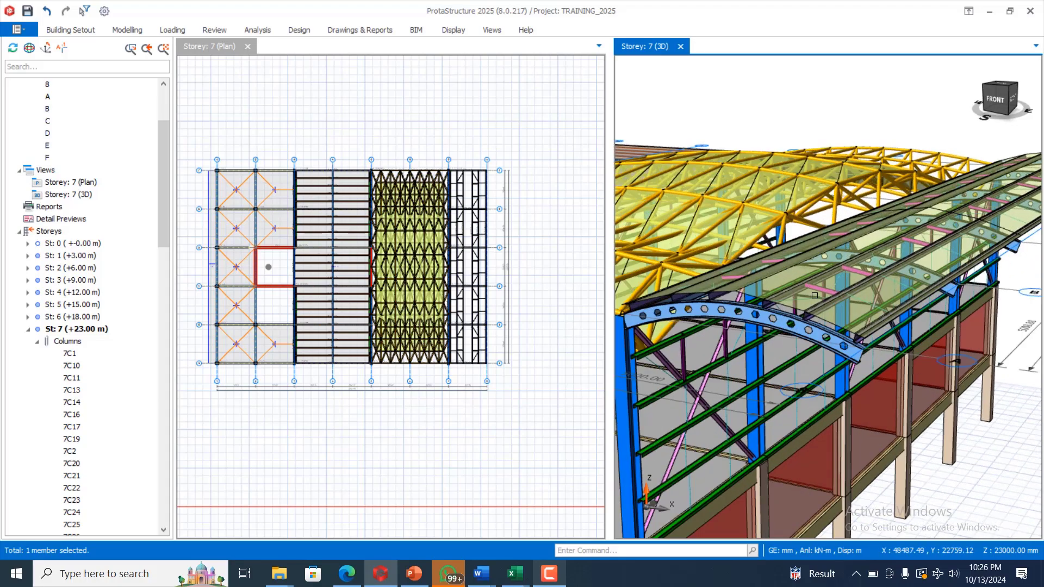
scroll(837, 277, "down", 3)
scroll(961, 328, "up", 2)
mouse_move(960, 328)
middle_mouse_down()
mouse_move(913, 388)
mouse_move(905, 356)
mouse_move(943, 271)
mouse_move(981, 318)
mouse_move(968, 309)
mouse_move(948, 357)
middle_mouse_up()
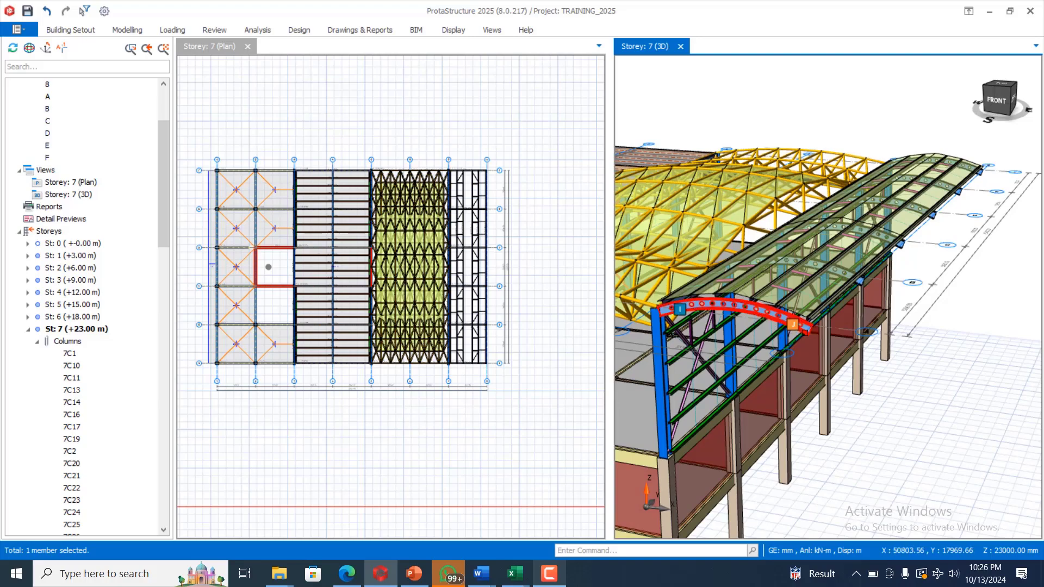
scroll(805, 332, "up", 3)
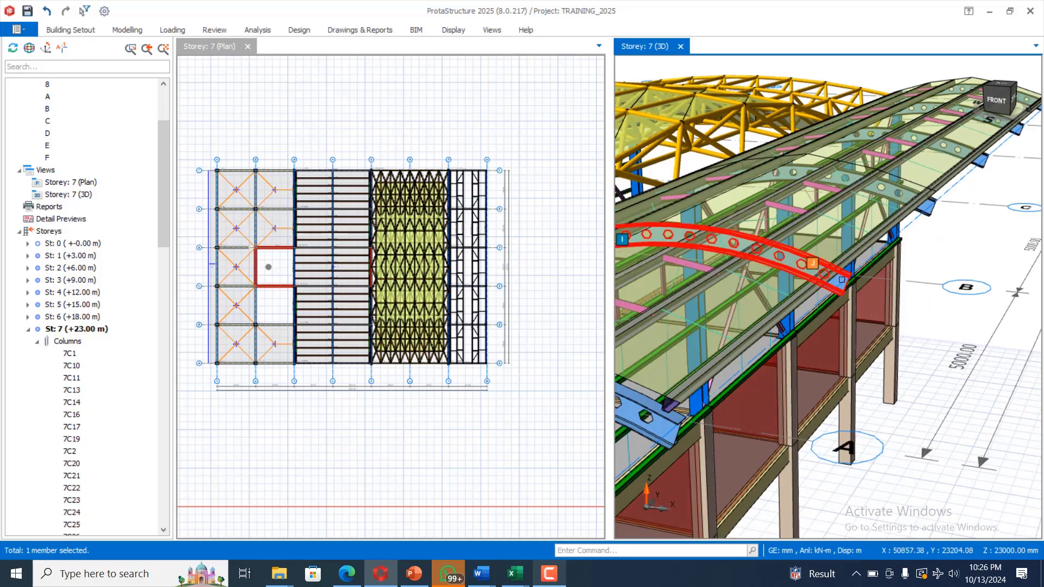
scroll(949, 252, "down", 2)
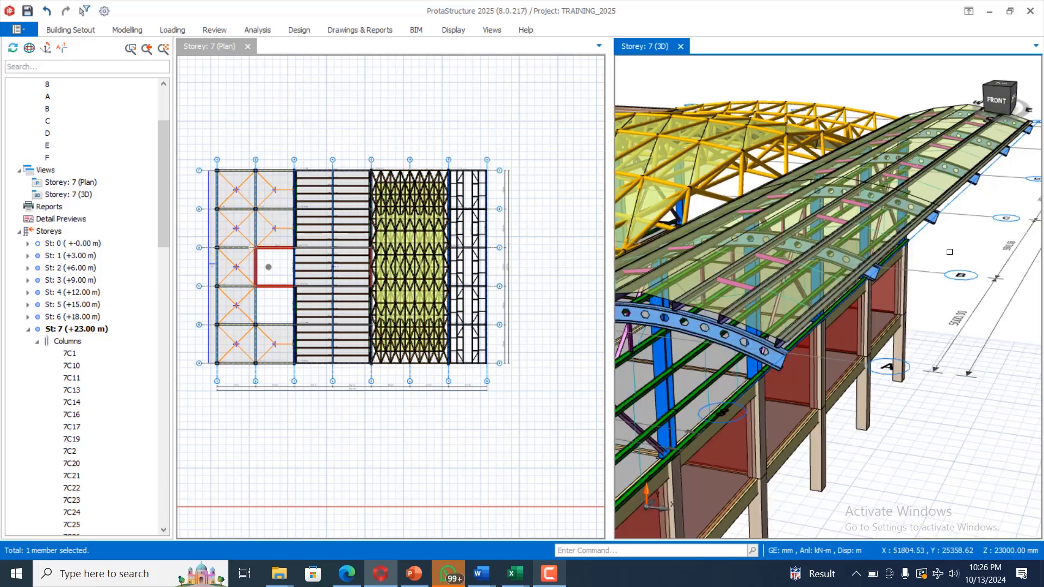
scroll(896, 271, "down", 2)
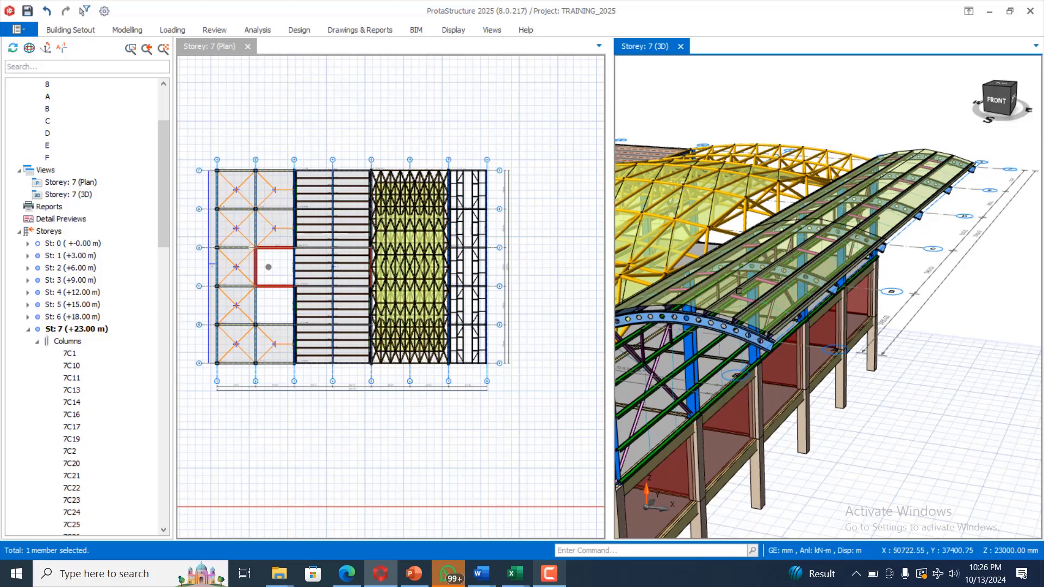
scroll(864, 283, "down", 2)
scroll(805, 290, "up", 4)
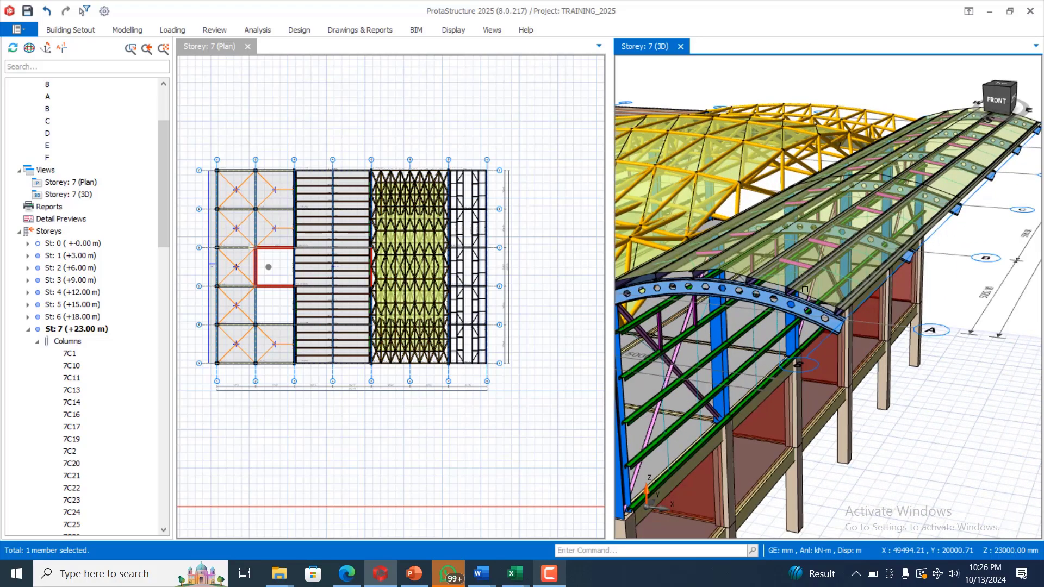
left_click(126, 30)
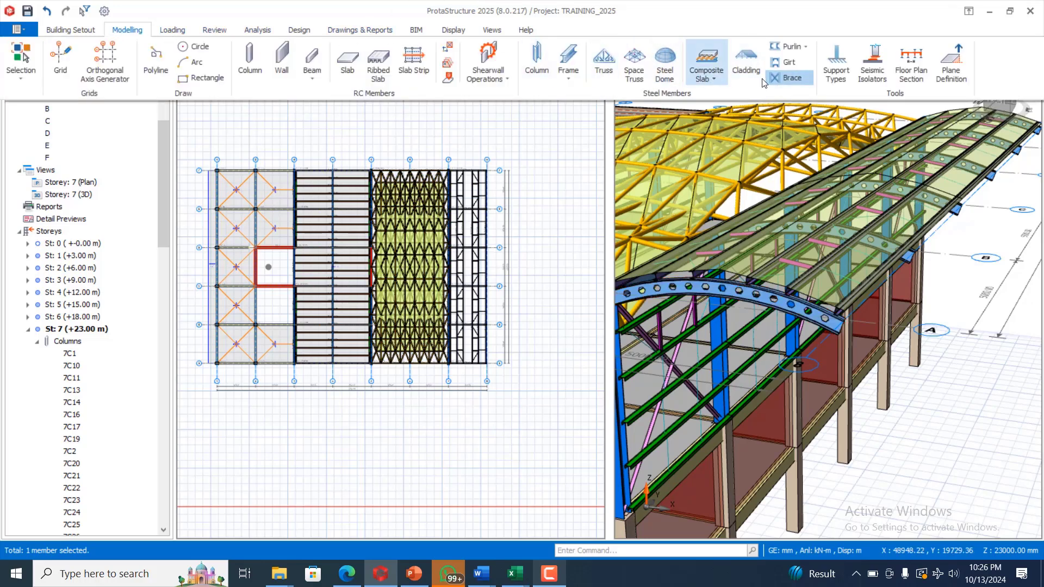
left_click(782, 77)
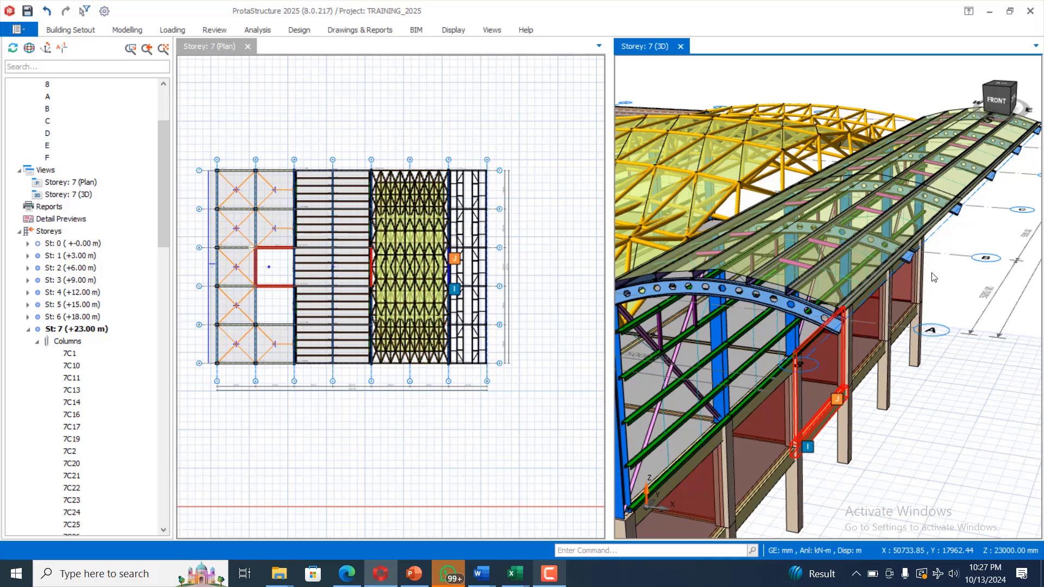
key("Escape")
scroll(957, 235, "down", 2)
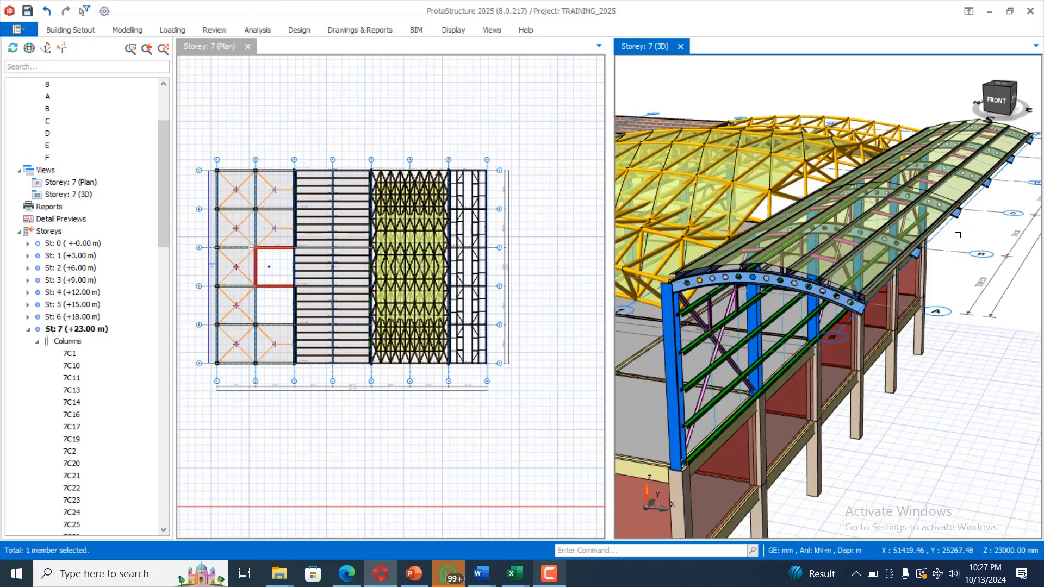
left_click(652, 172)
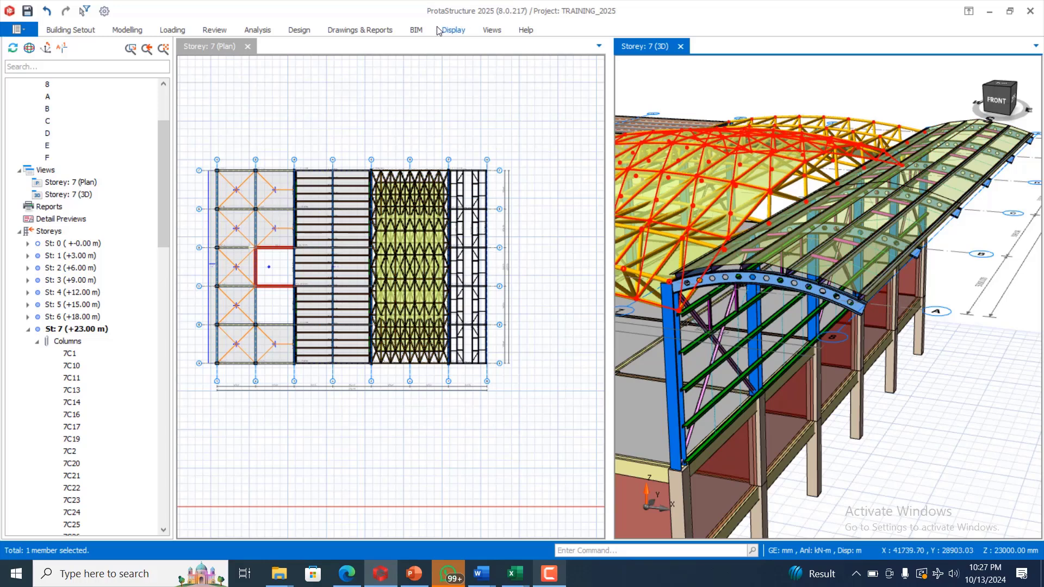
Insert an X brace with profile UKA90X90X8 between the first two curved cellular beams under the cladding.
left_click(124, 31)
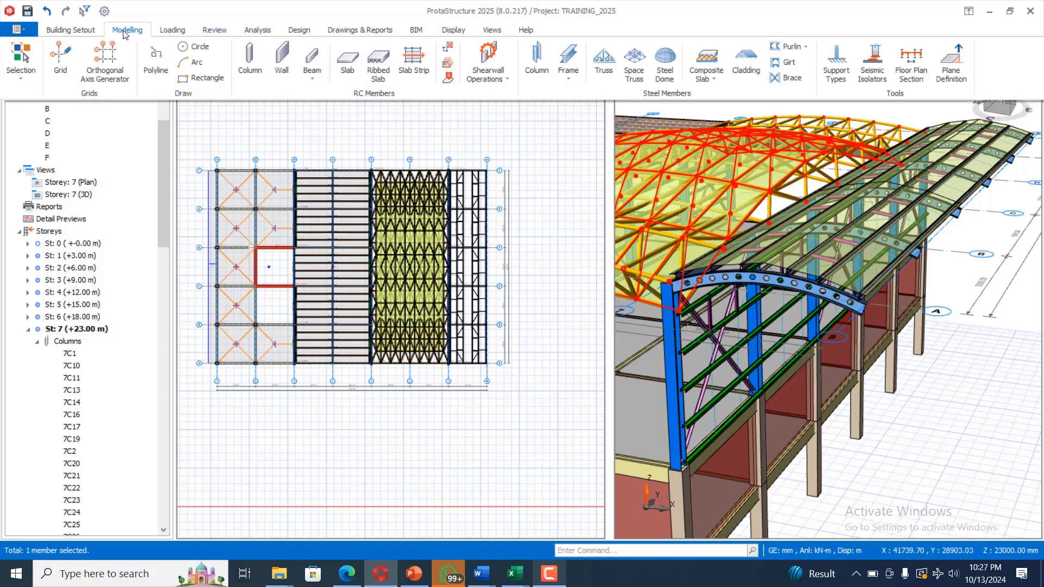
left_click(788, 78)
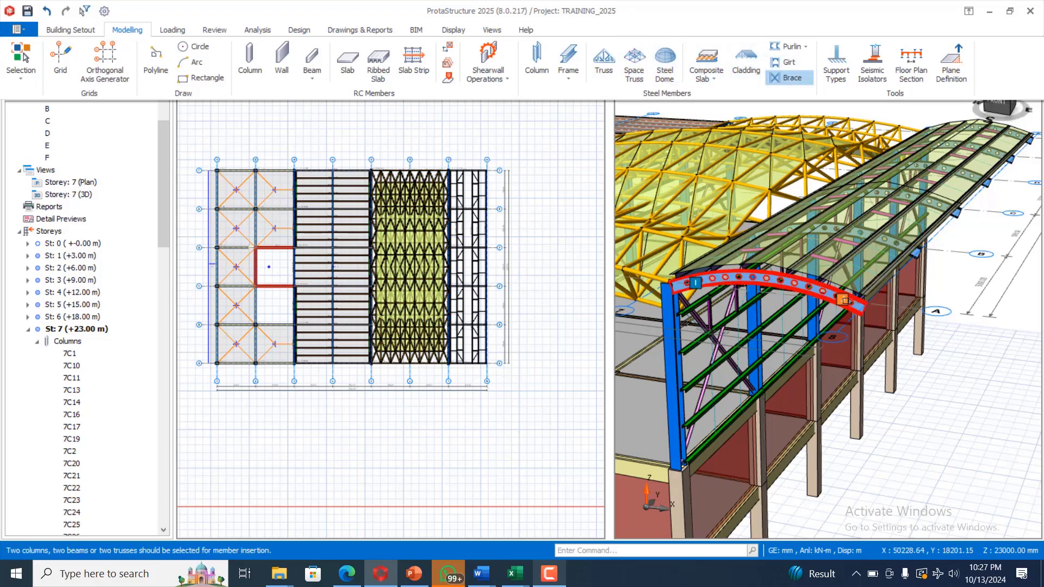
left_click(858, 305)
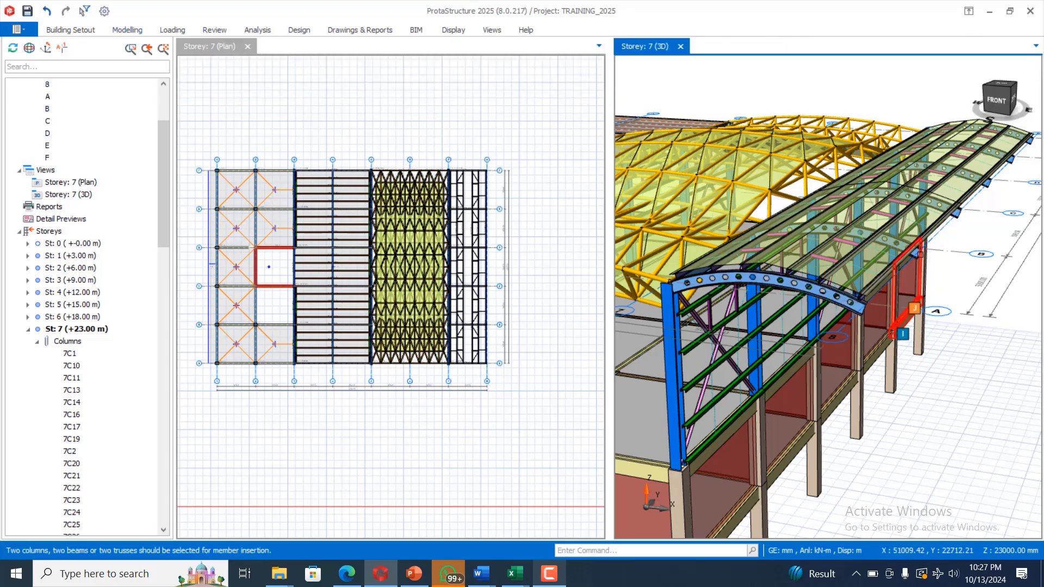
scroll(918, 259, "up", 2)
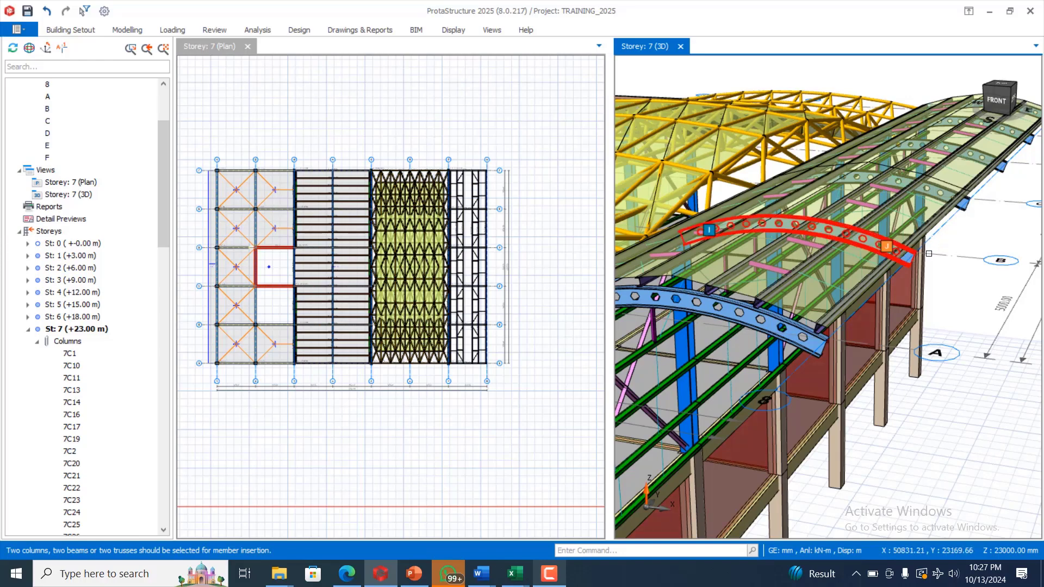
double_click(857, 311)
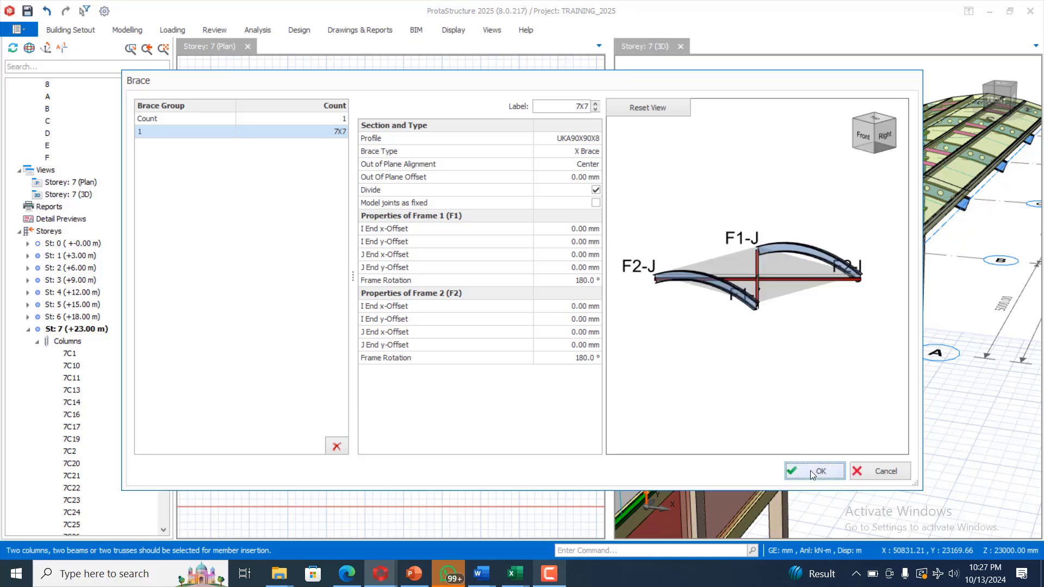
left_click(813, 472)
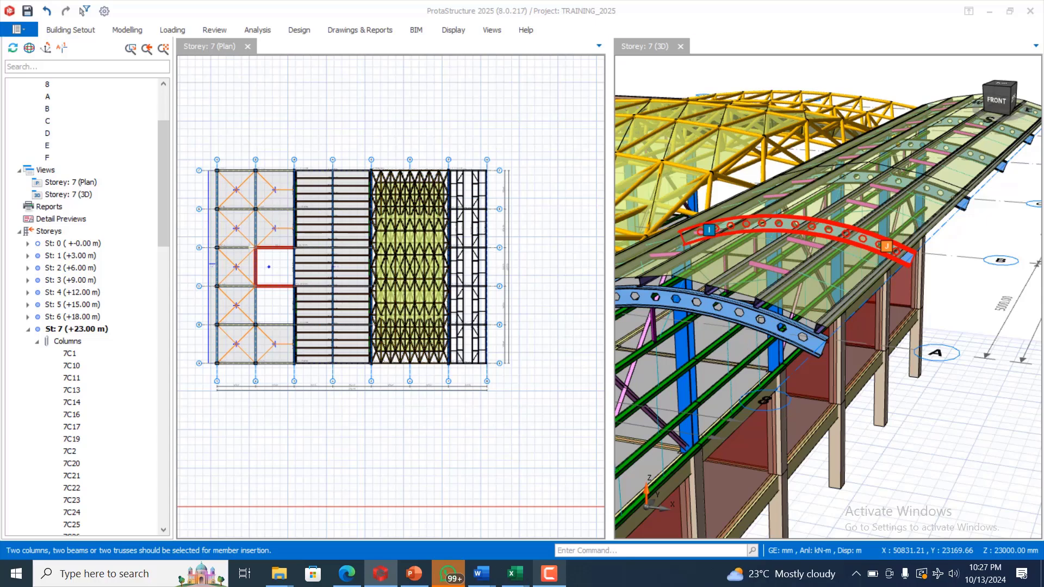
left_click(761, 322)
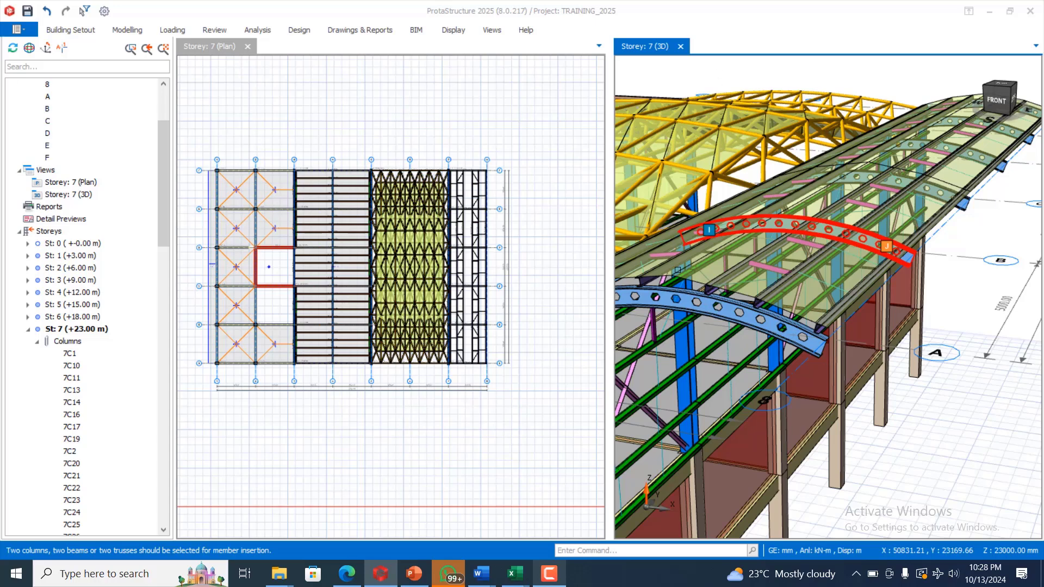
left_click(762, 327)
Insert an X brace with profile UKA90X90X8 between the curved cellular beams on axes C and D.
scroll(832, 310, "down", 2)
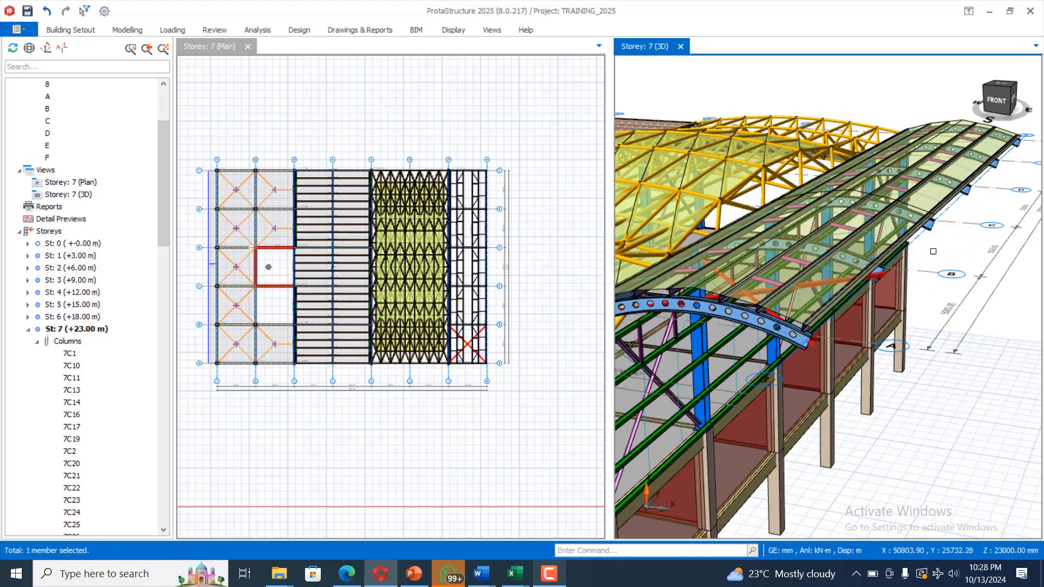
scroll(970, 229, "up", 2)
scroll(881, 236, "down", 3)
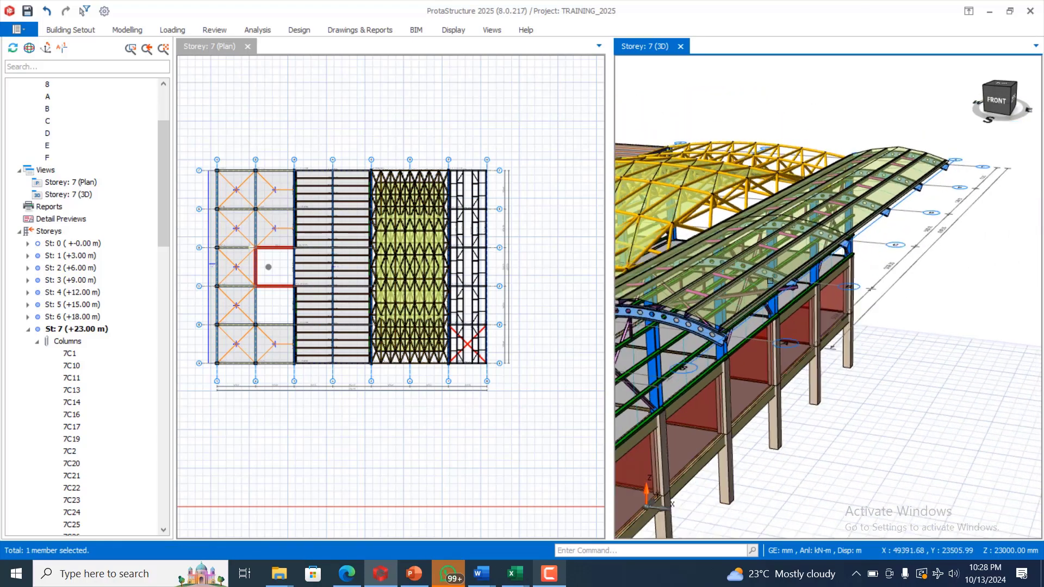
scroll(881, 236, "up", 5)
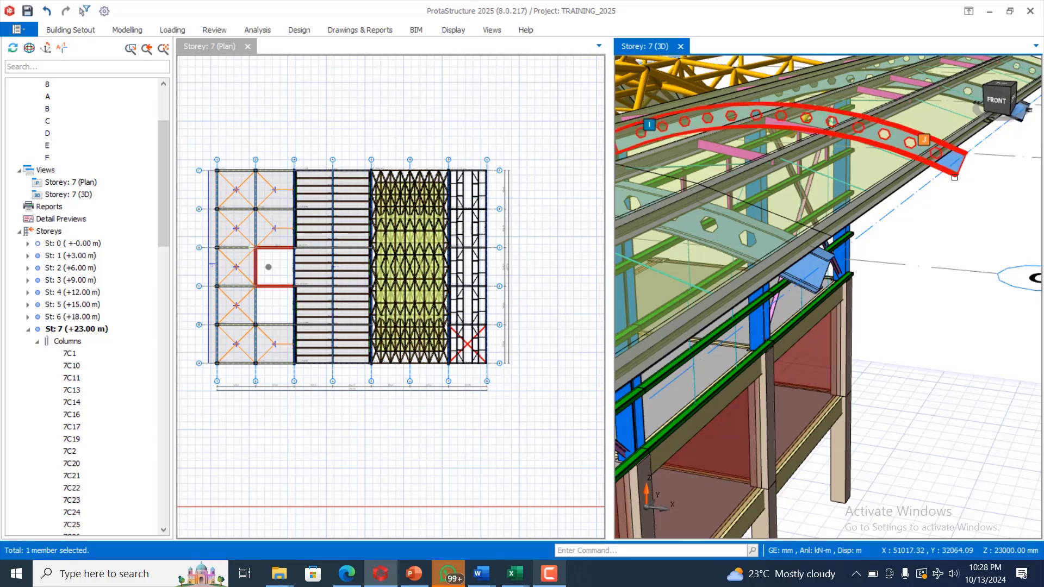
double_click(947, 244)
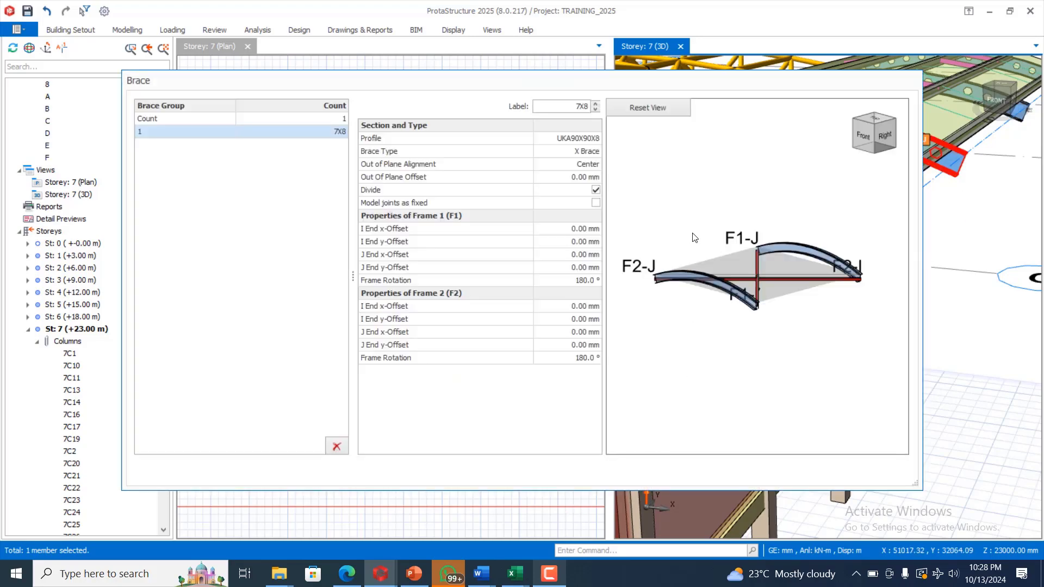
left_click(795, 472)
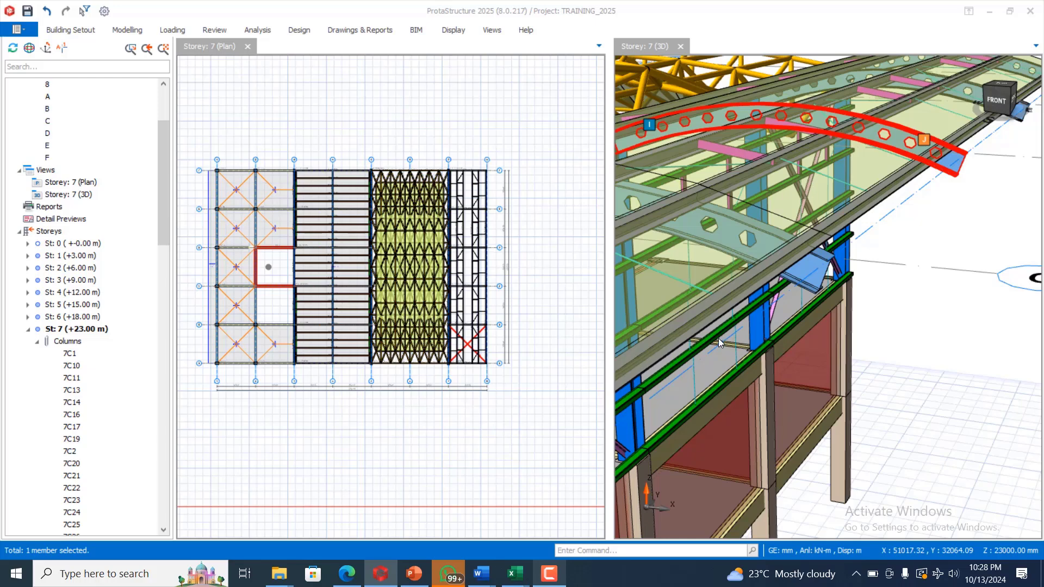
left_click(790, 257)
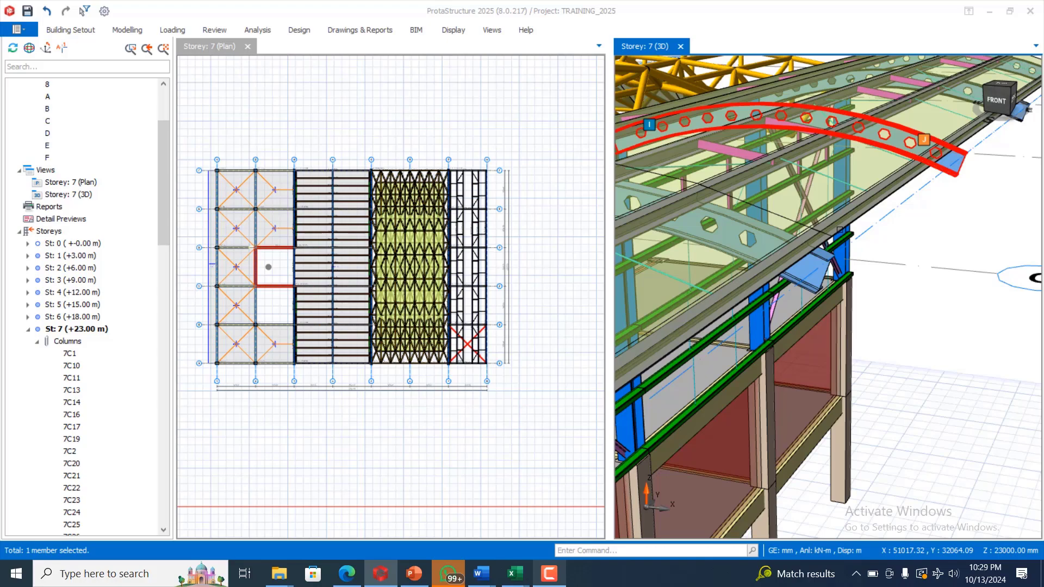
Insert an X brace with profile UKA90X90X8 between the curved cellular beams on axes E and F at the far end bay.
scroll(839, 227, "down", 2)
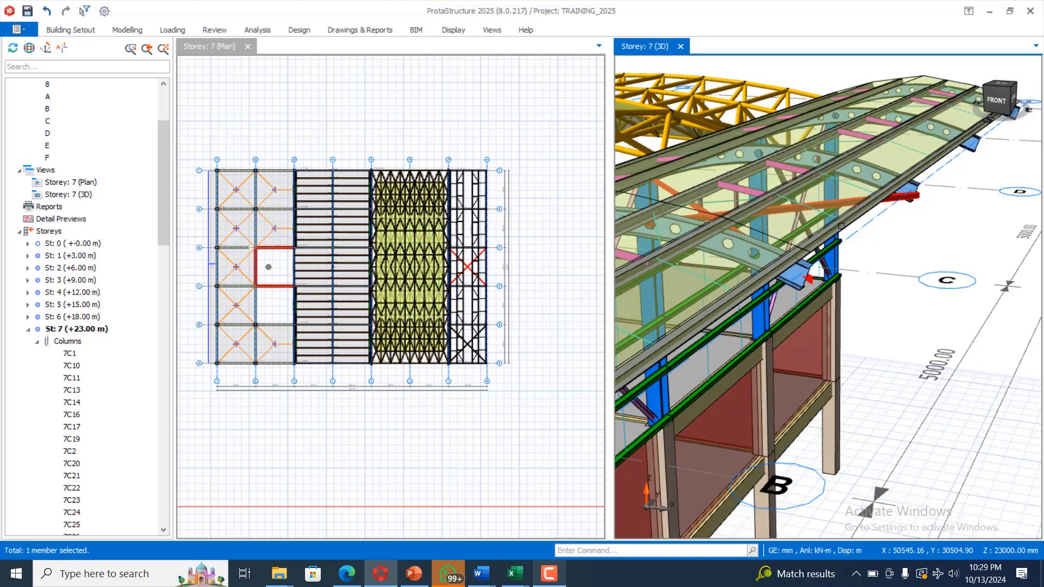
scroll(842, 246, "down", 3)
scroll(842, 246, "up", 3)
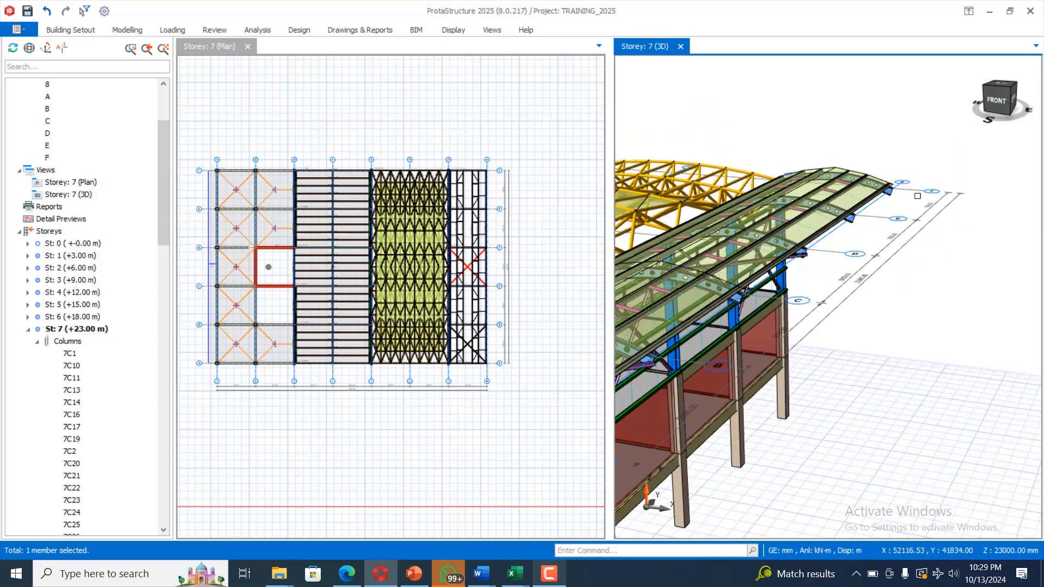
scroll(846, 223, "up", 2)
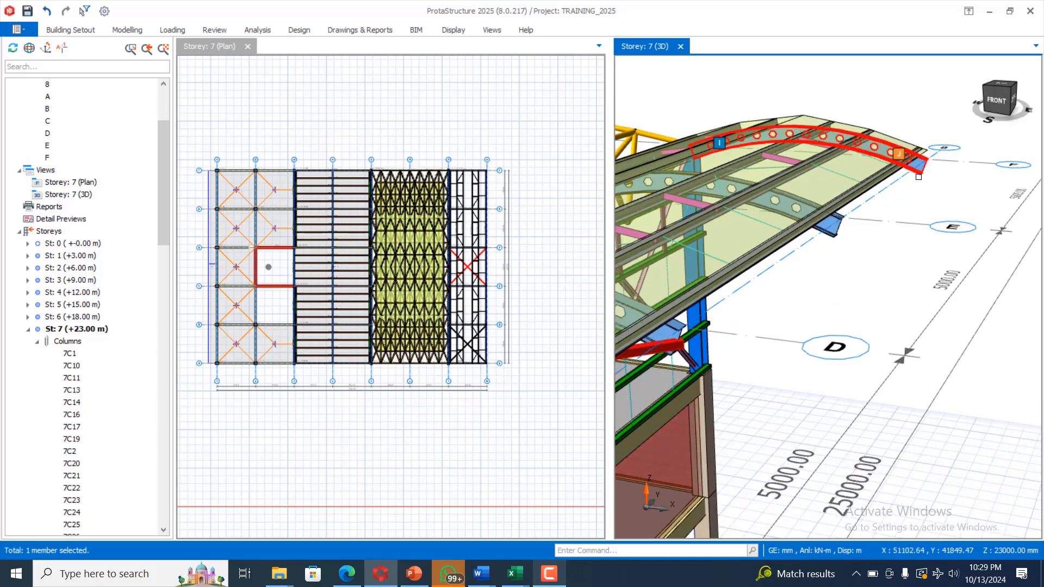
double_click(907, 217)
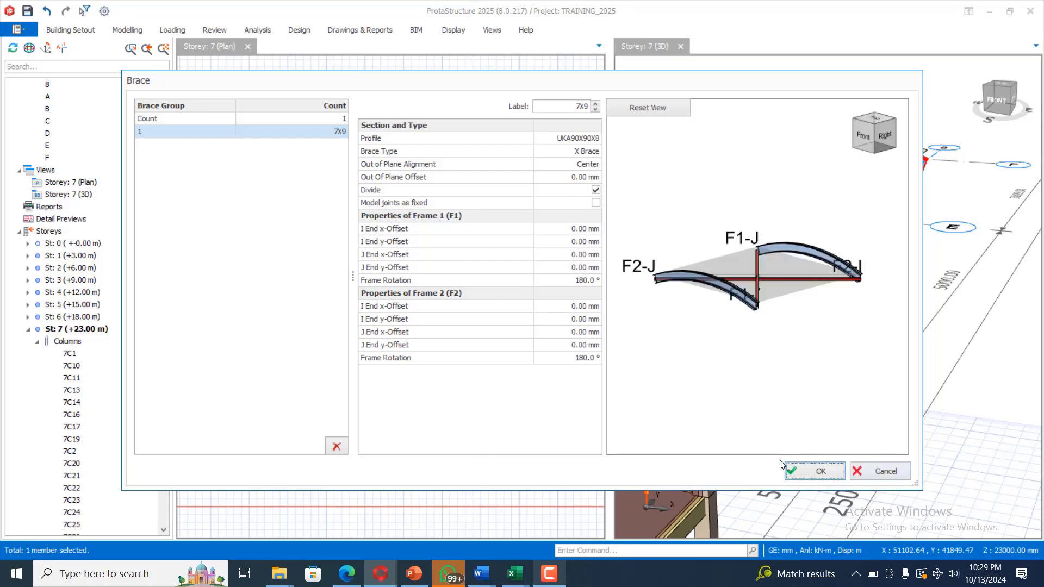
left_click(803, 475)
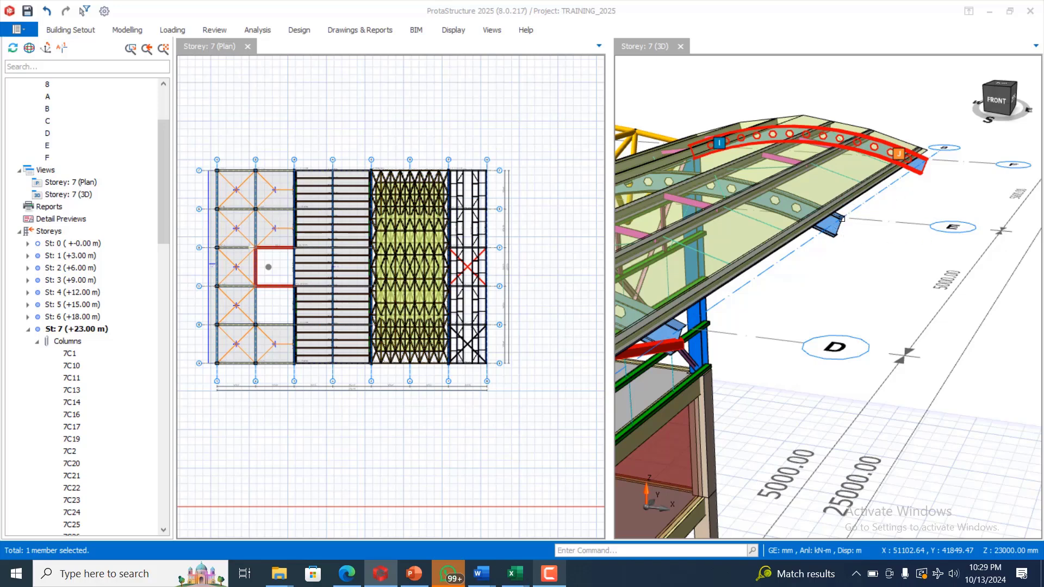
left_click(843, 219)
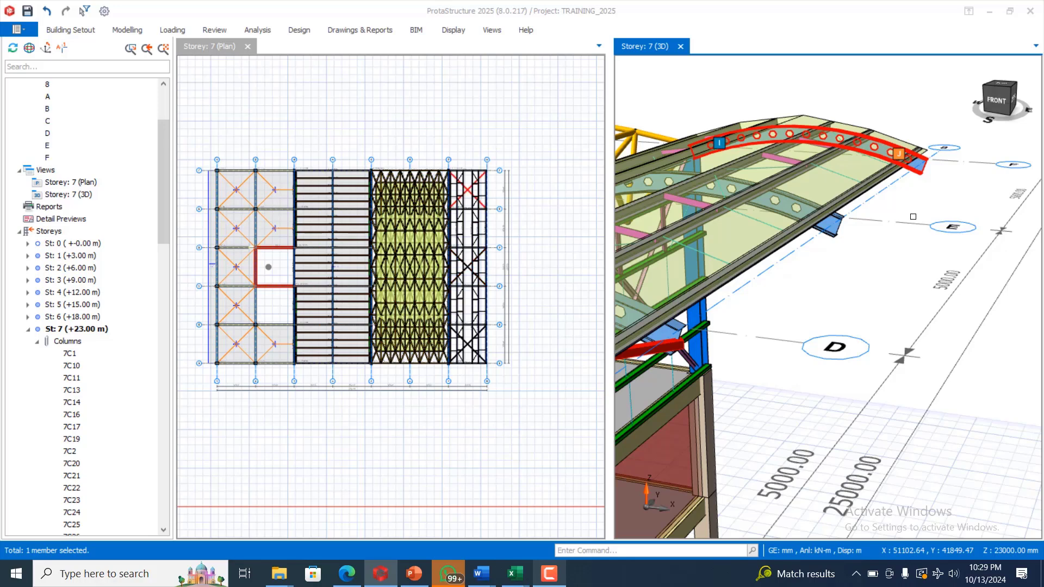
Examine the braced curved canopy, the roof trusses and the rest of the building in the 3D model from several angles.
scroll(913, 217, "down", 2)
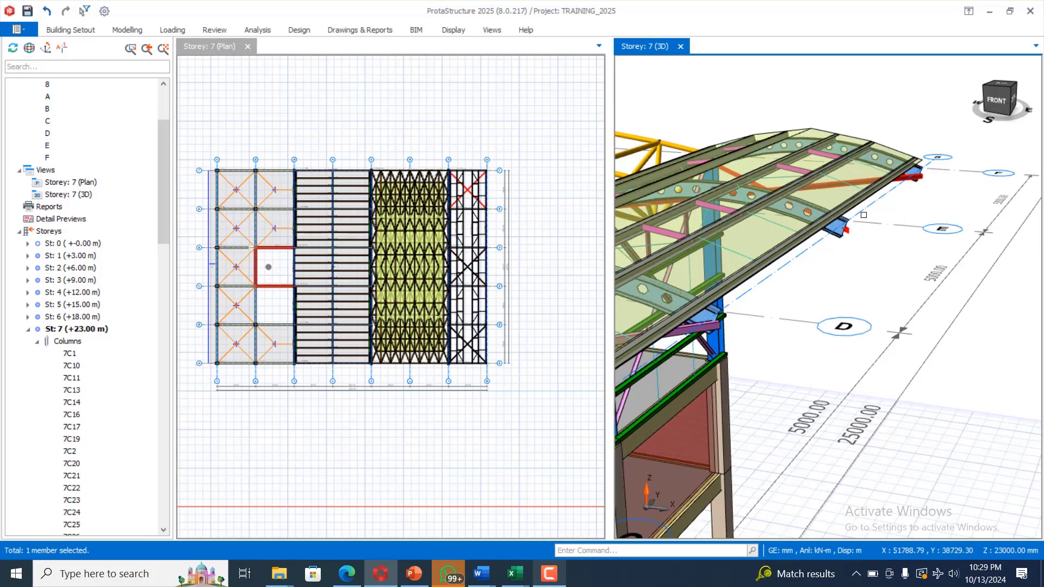
scroll(900, 191, "down", 4)
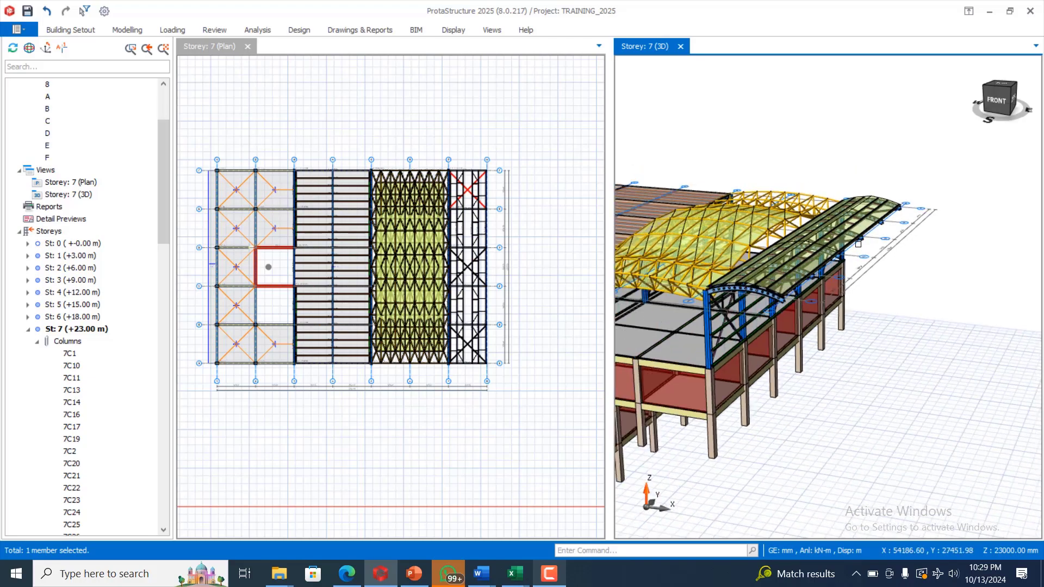
scroll(844, 196, "down", 3)
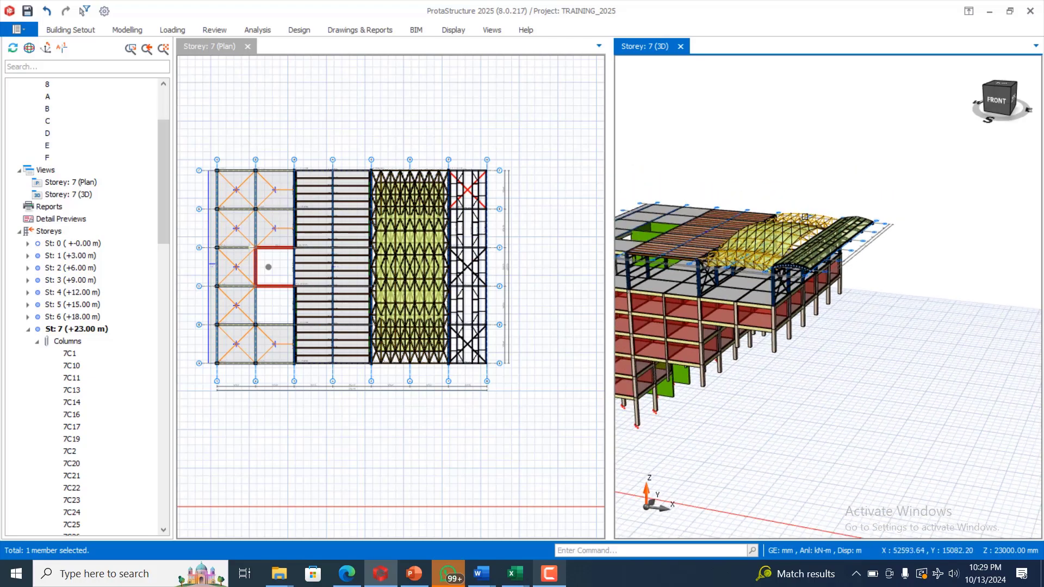
scroll(837, 269, "up", 2)
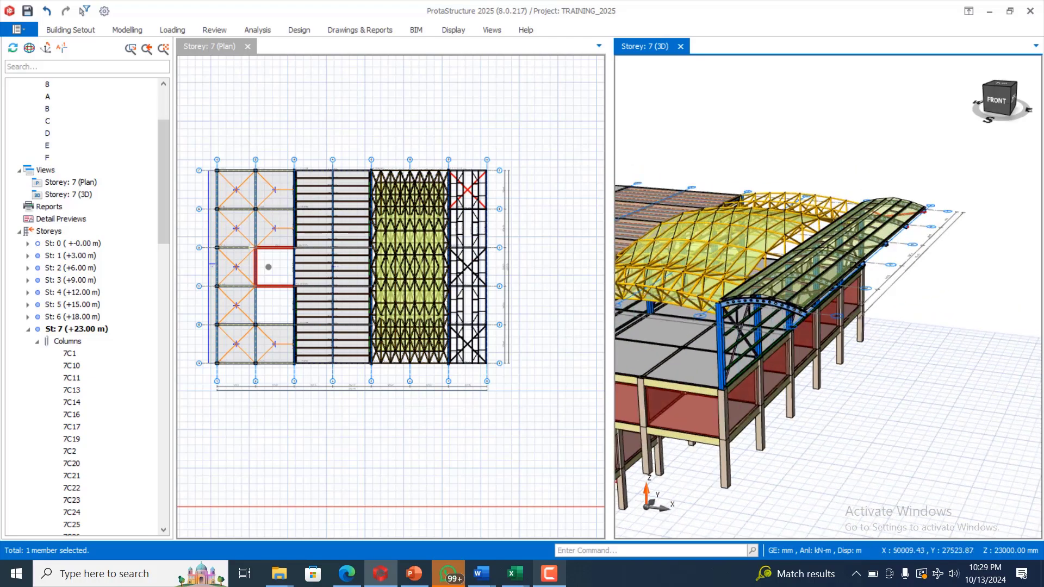
middle_click_drag(890, 292, 885, 317)
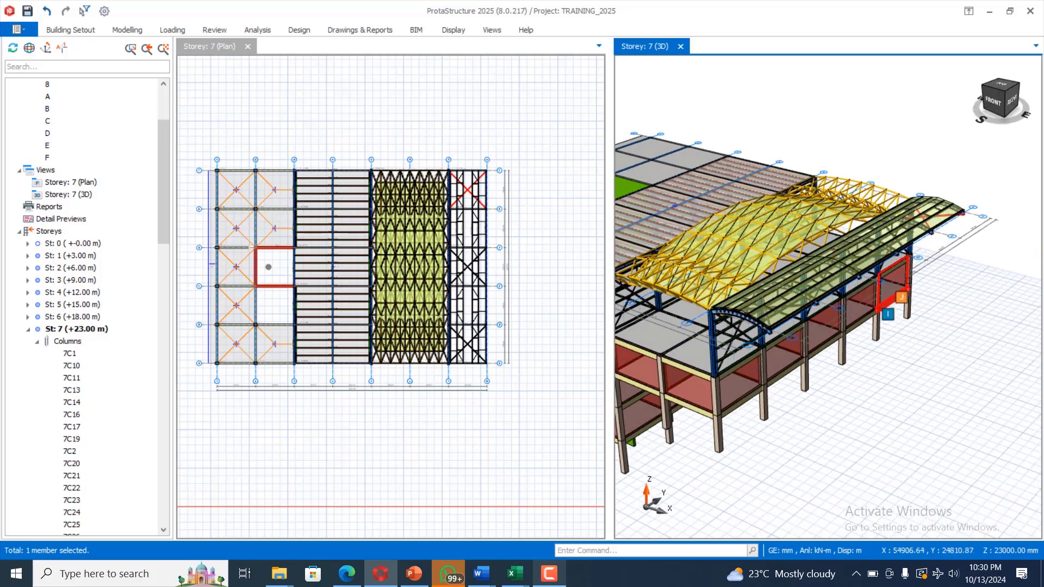
scroll(866, 300, "up", 5)
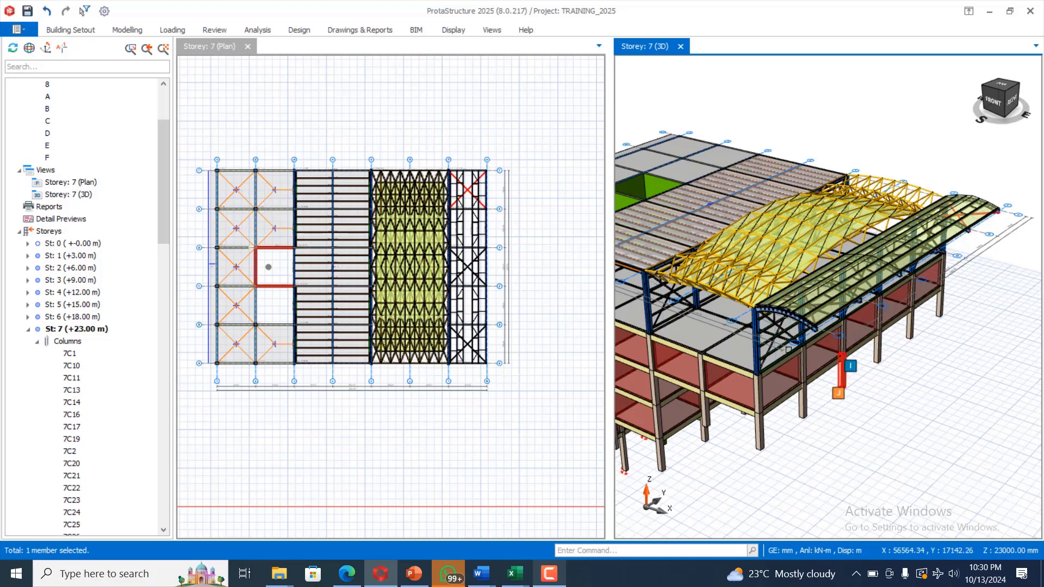
scroll(789, 278, "down", 3)
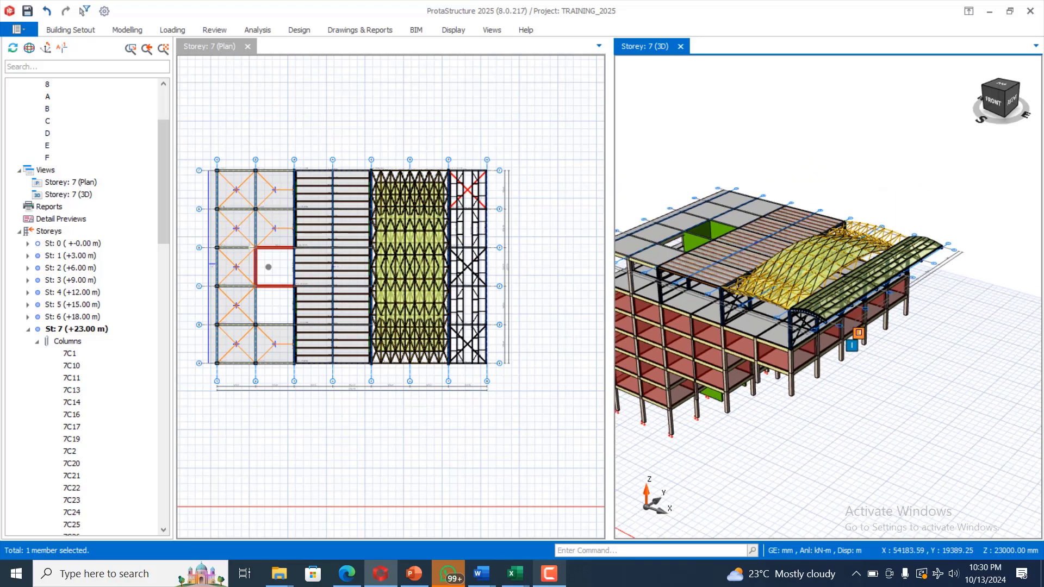
scroll(708, 276, "up", 3)
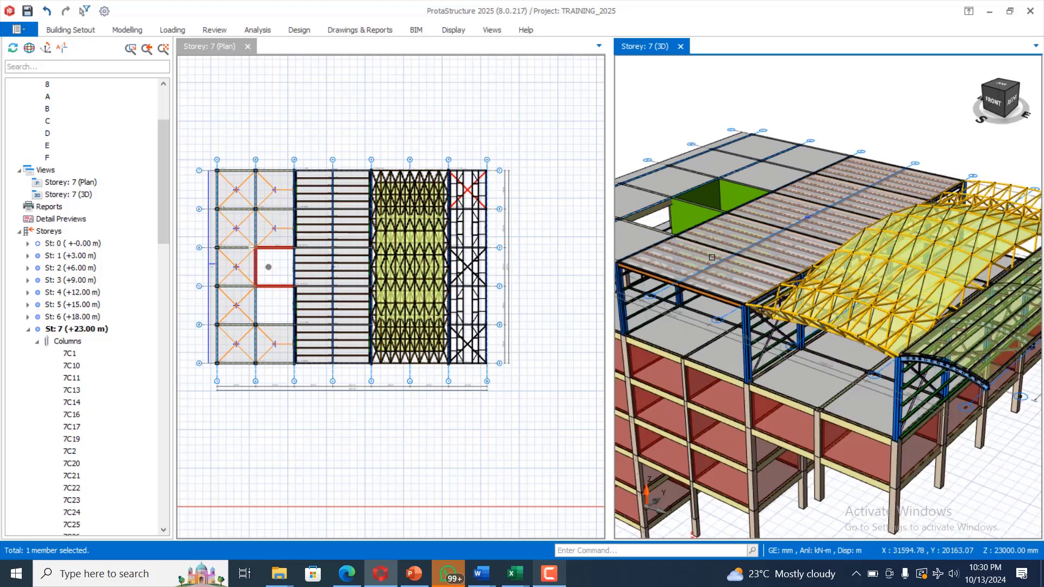
middle_click_drag(712, 257, 786, 327)
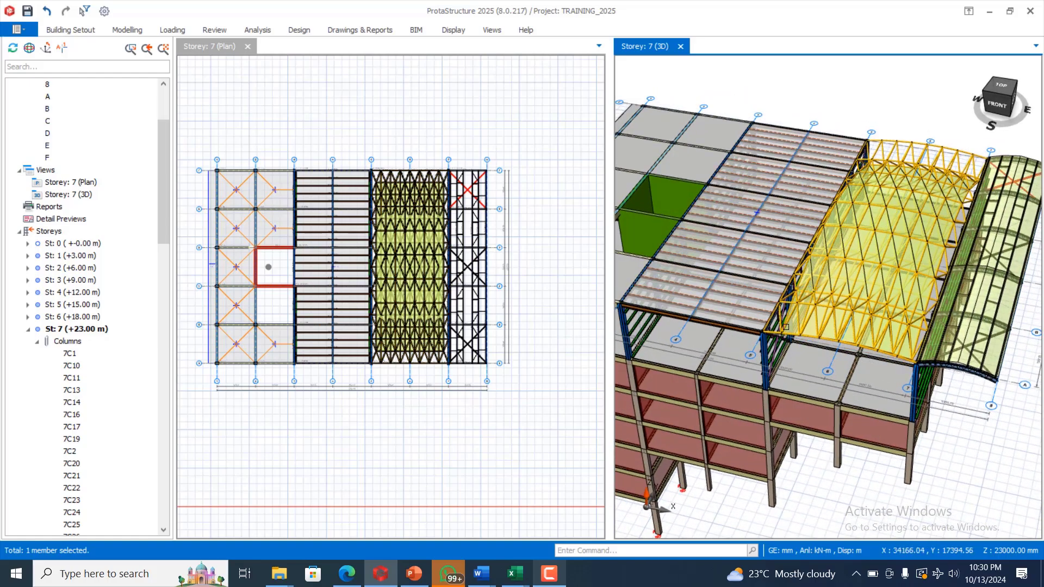
scroll(951, 222, "down", 3)
middle_click_drag(946, 413, 928, 343)
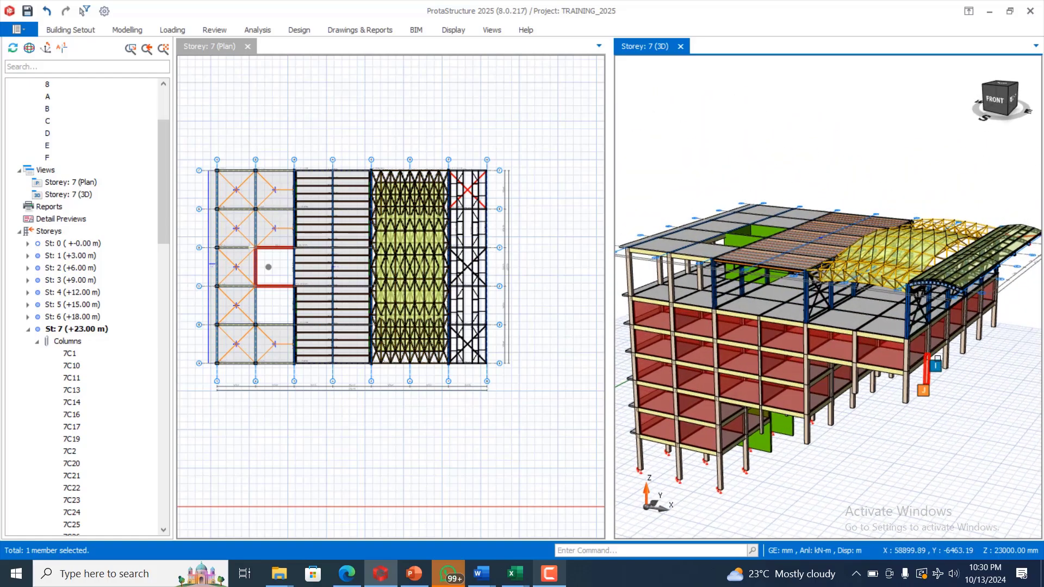
scroll(956, 326, "up", 3)
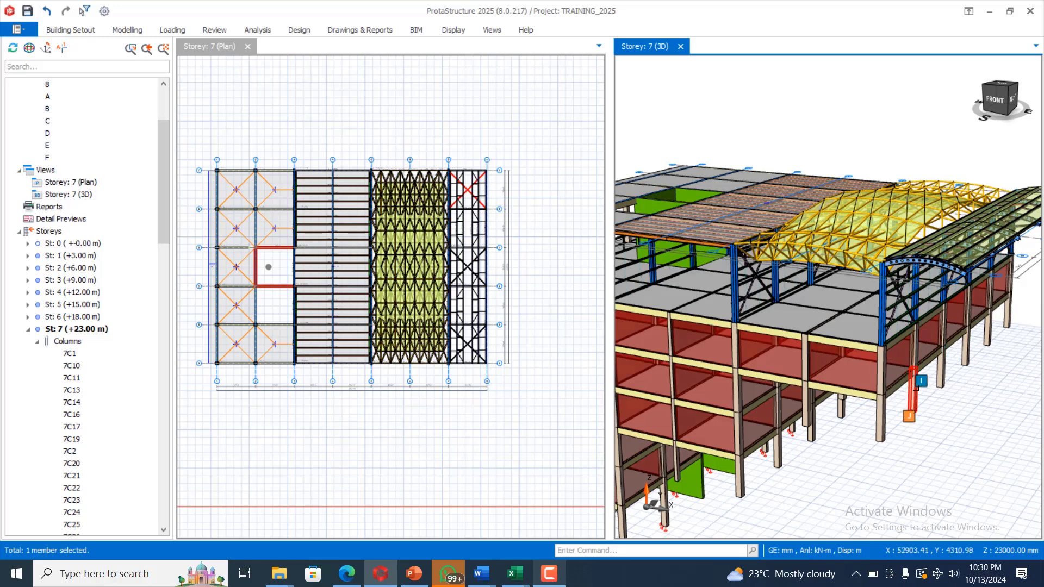
middle_click_drag(926, 376, 938, 382)
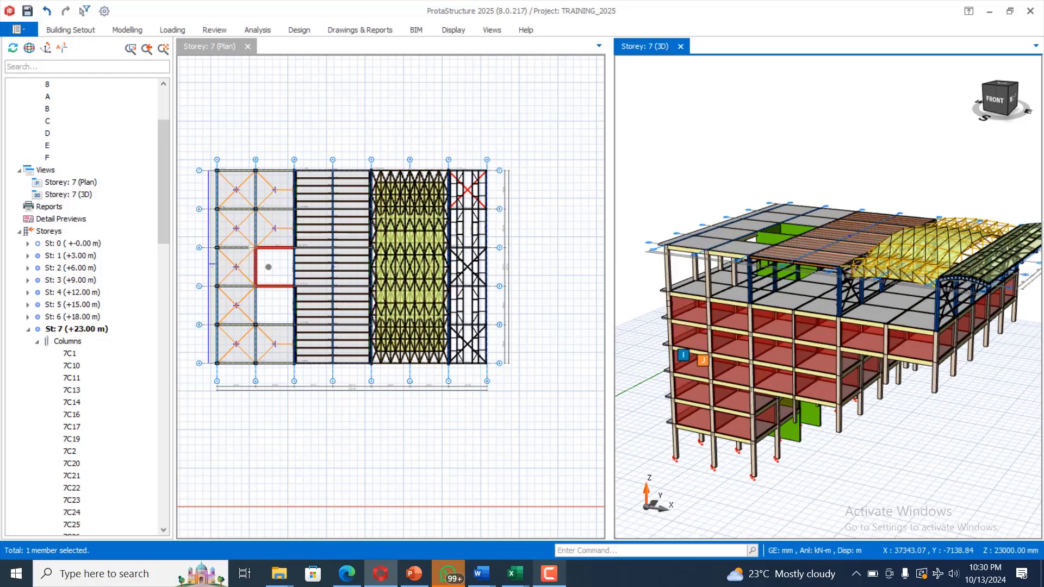
scroll(692, 268, "up", 2)
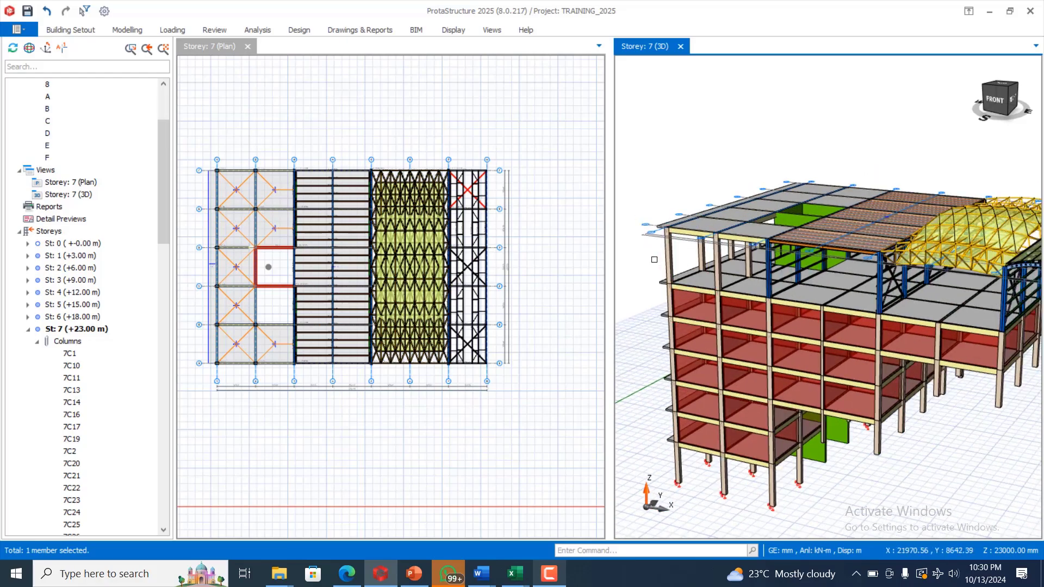
middle_click_drag(654, 259, 703, 269)
scroll(407, 196, "down", 3)
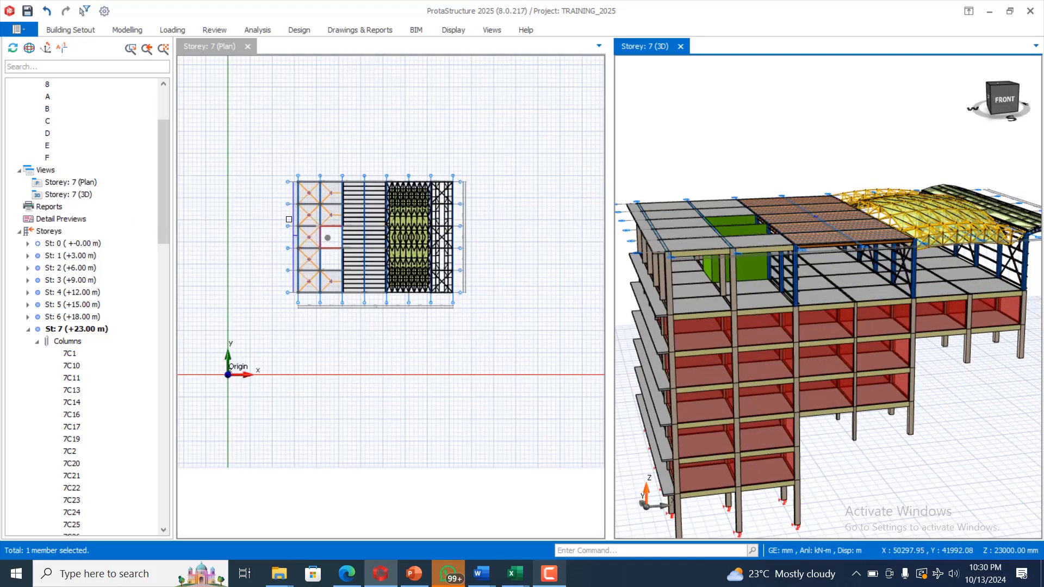
Clear the member selection in the Storey 7 plan view.
scroll(288, 219, "up", 4)
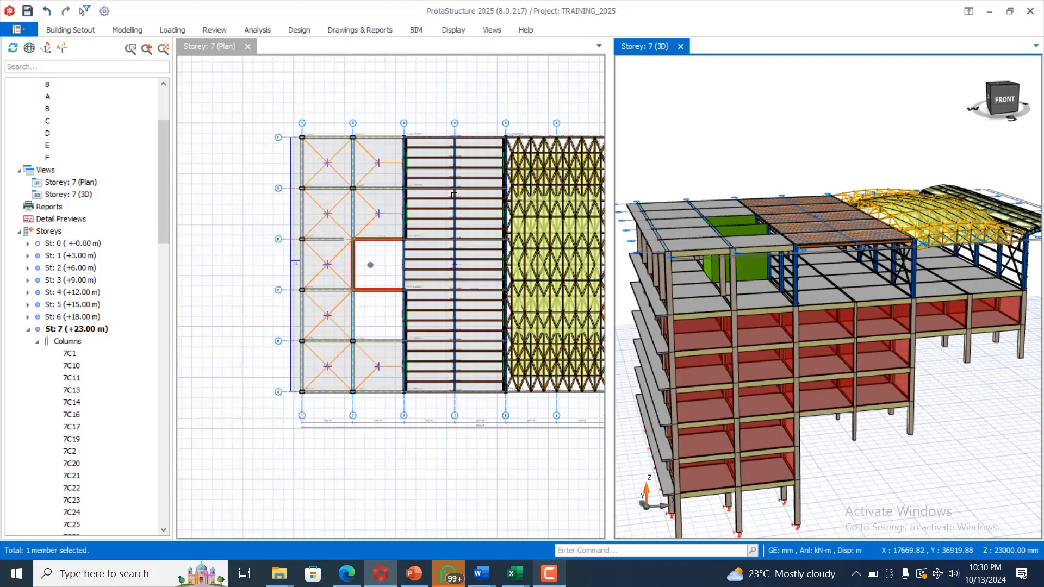
left_click(453, 194)
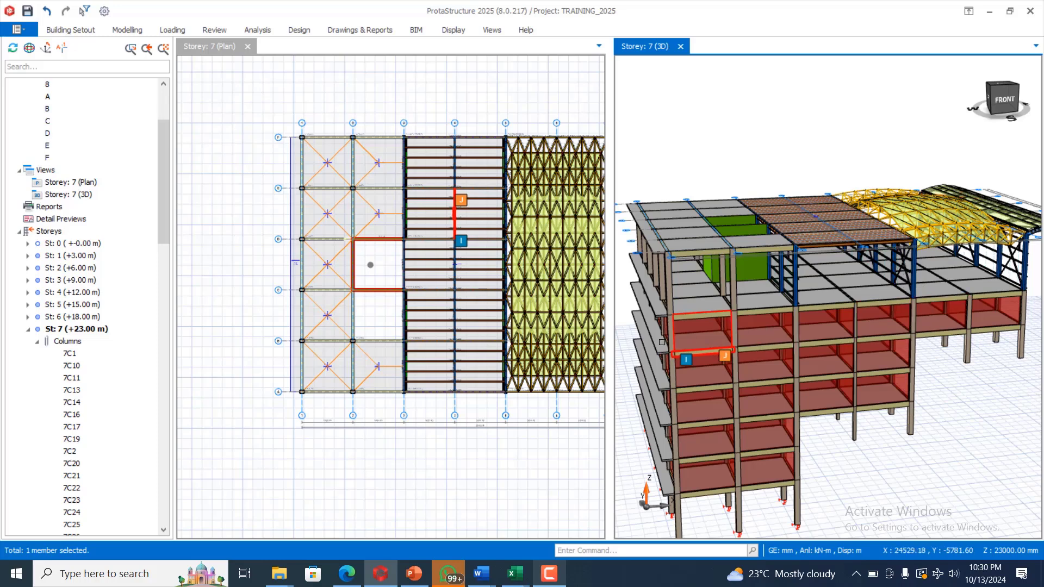
scroll(261, 190, "down", 2)
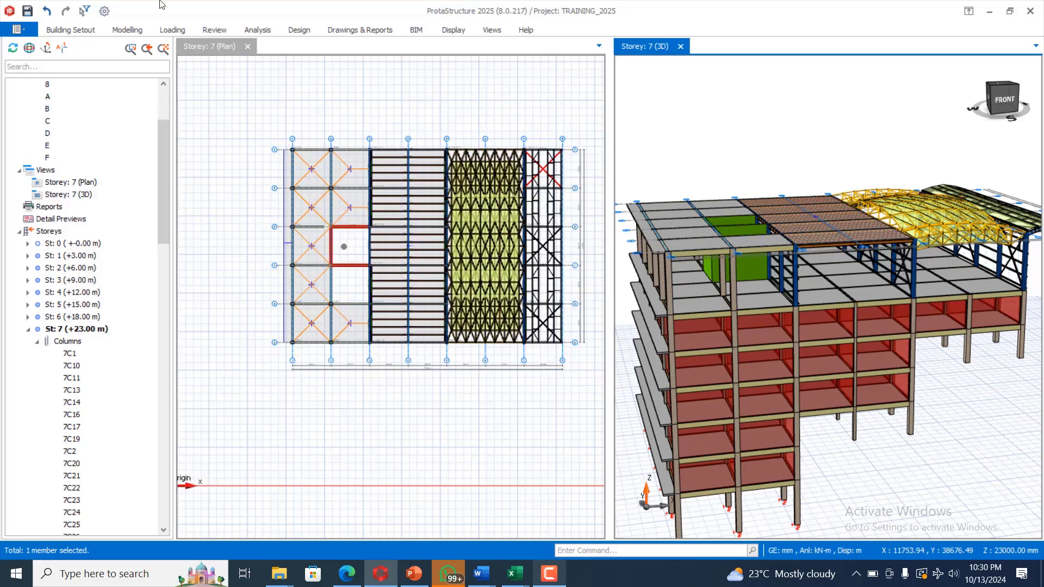
left_click(312, 94)
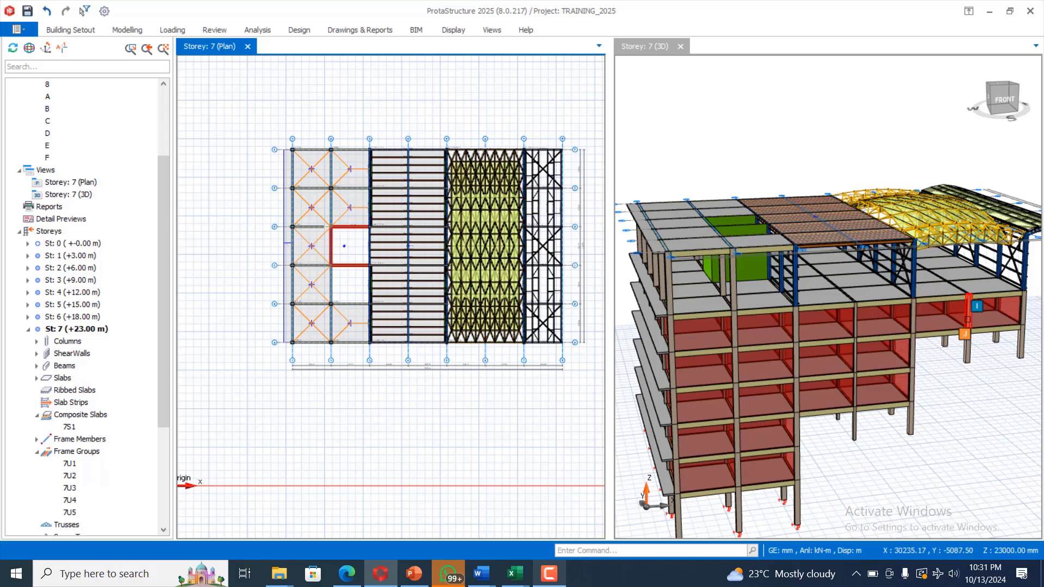
mouse_move(680, 440)
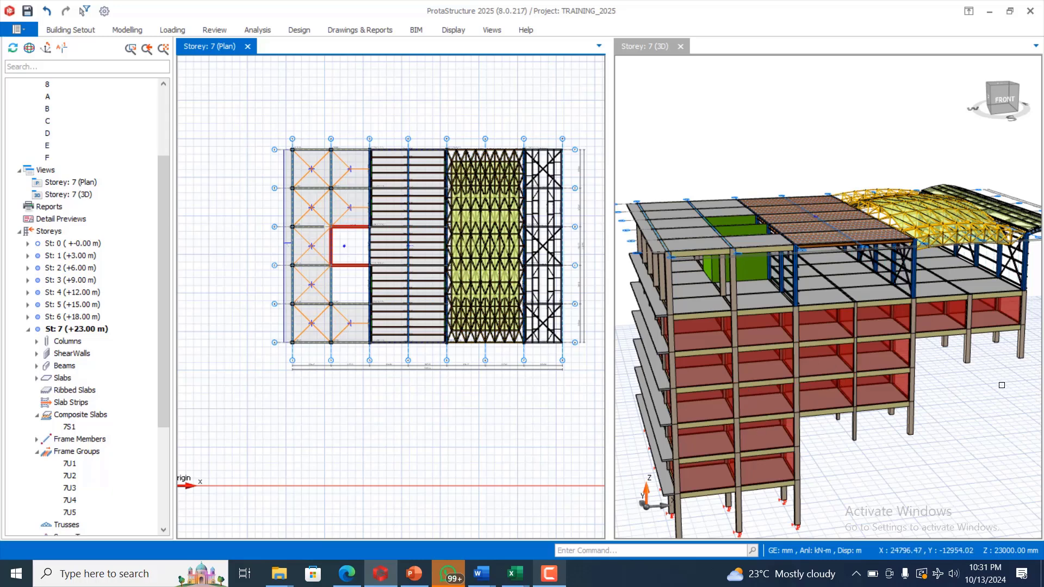
scroll(874, 327, "down", 2)
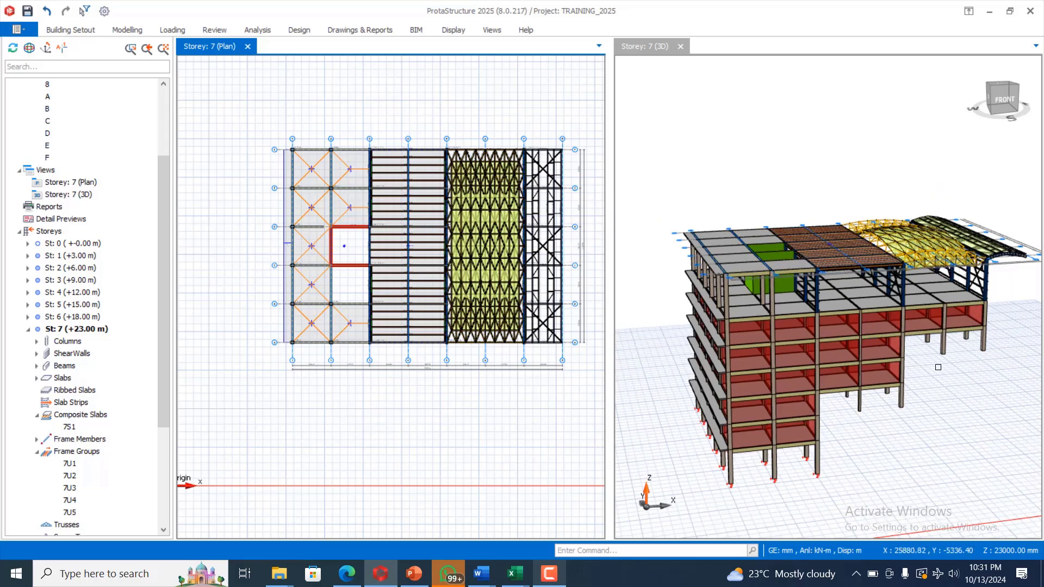
scroll(935, 304, "up", 1)
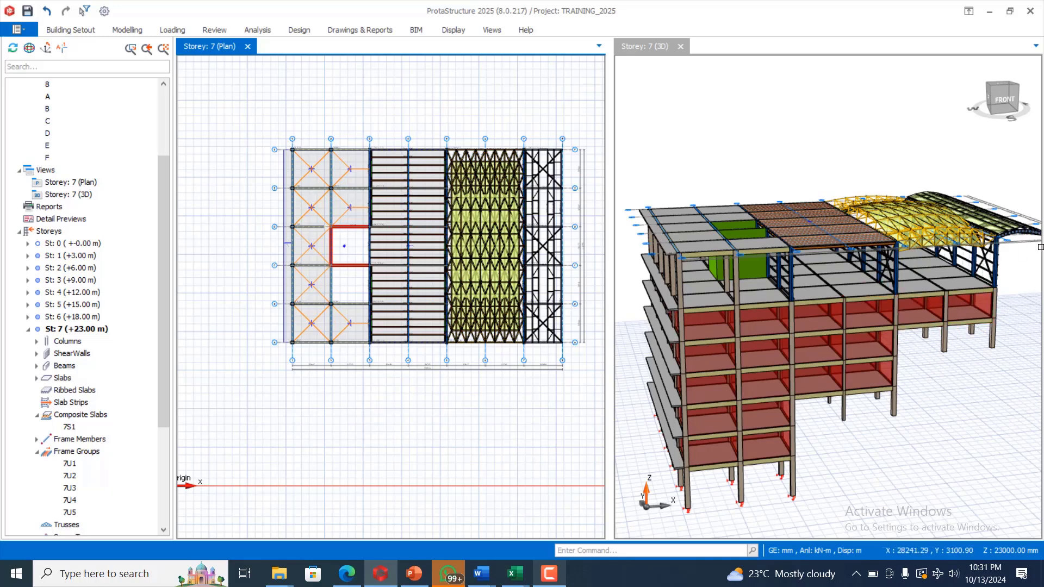
scroll(858, 352, "up", 2)
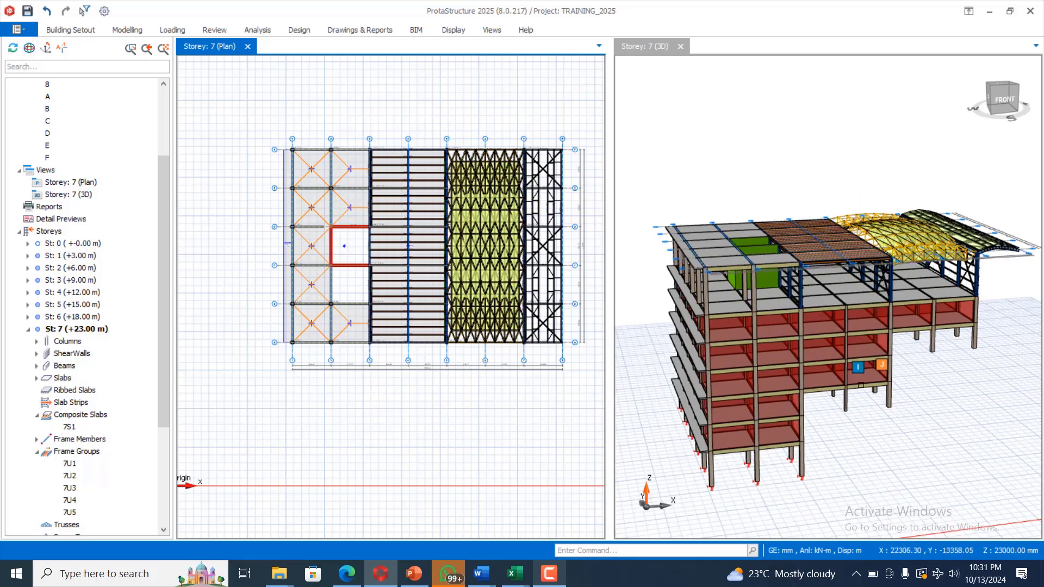
scroll(854, 294, "up", 3)
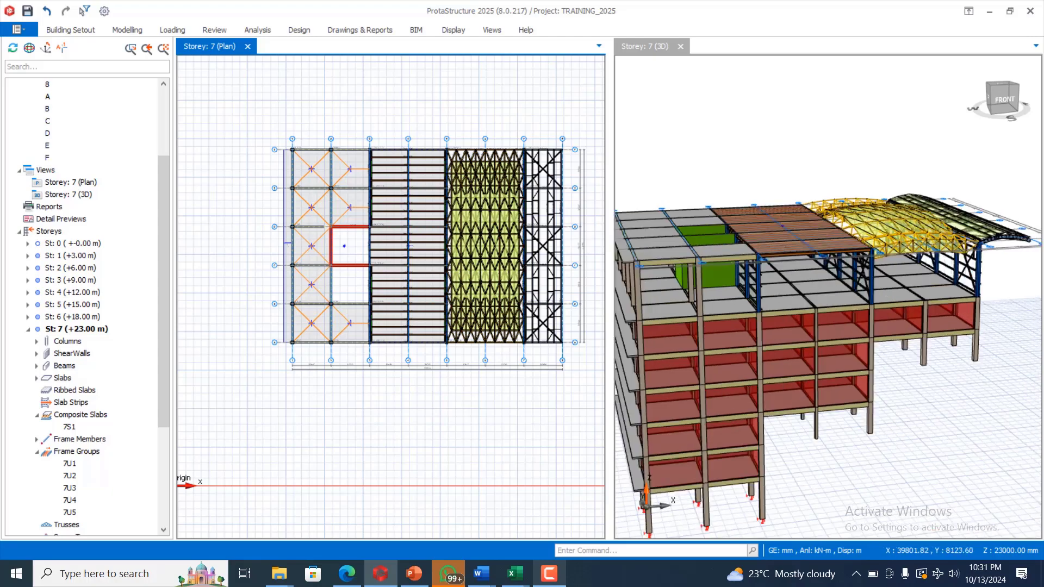
Examine the braced roof structures, steel columns and lower storeys of the building in the 3D model from several distances and angles.
scroll(849, 277, "up", 3)
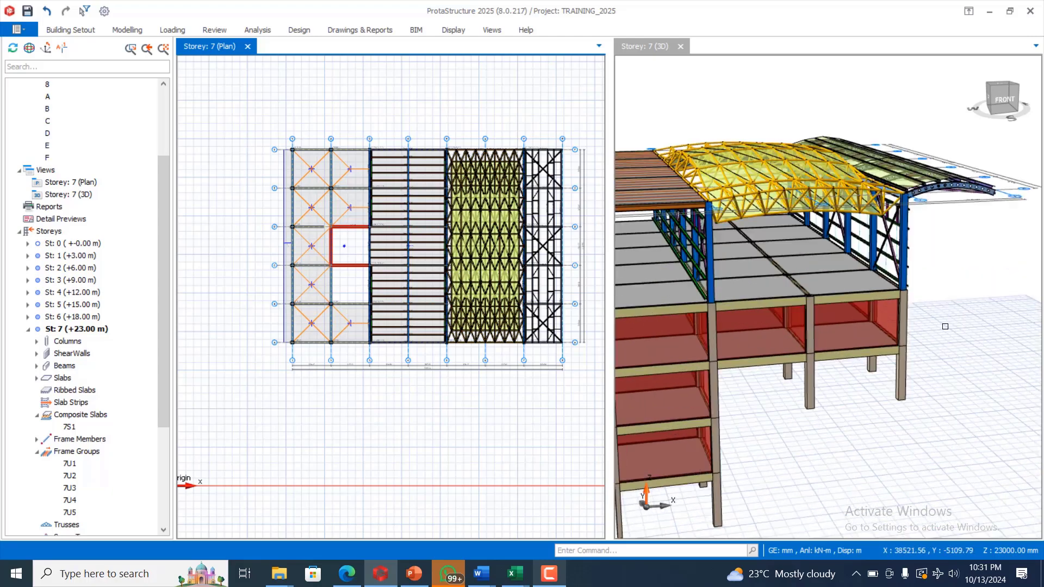
scroll(976, 318, "down", 4)
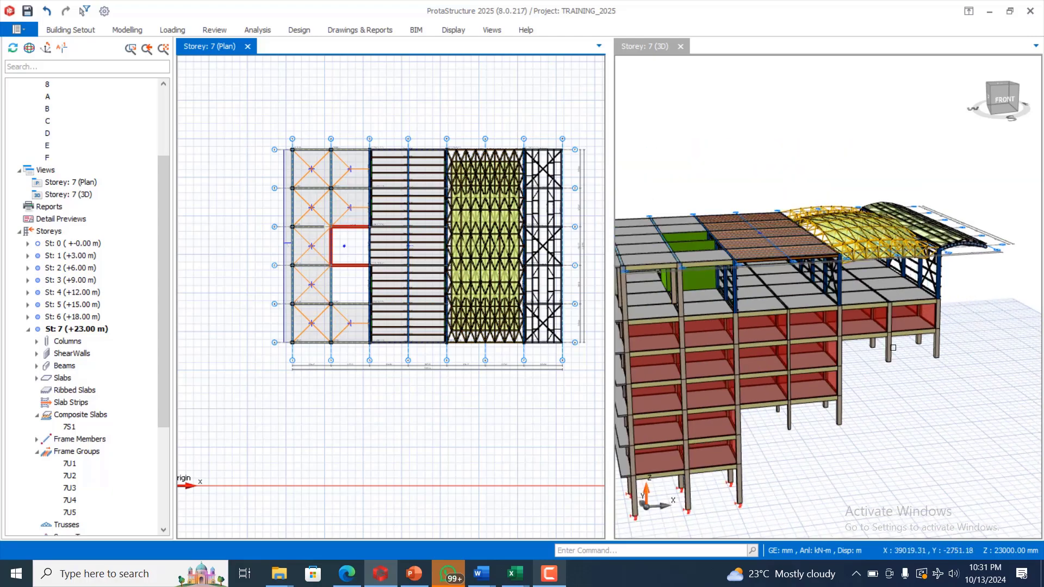
scroll(946, 302, "up", 4)
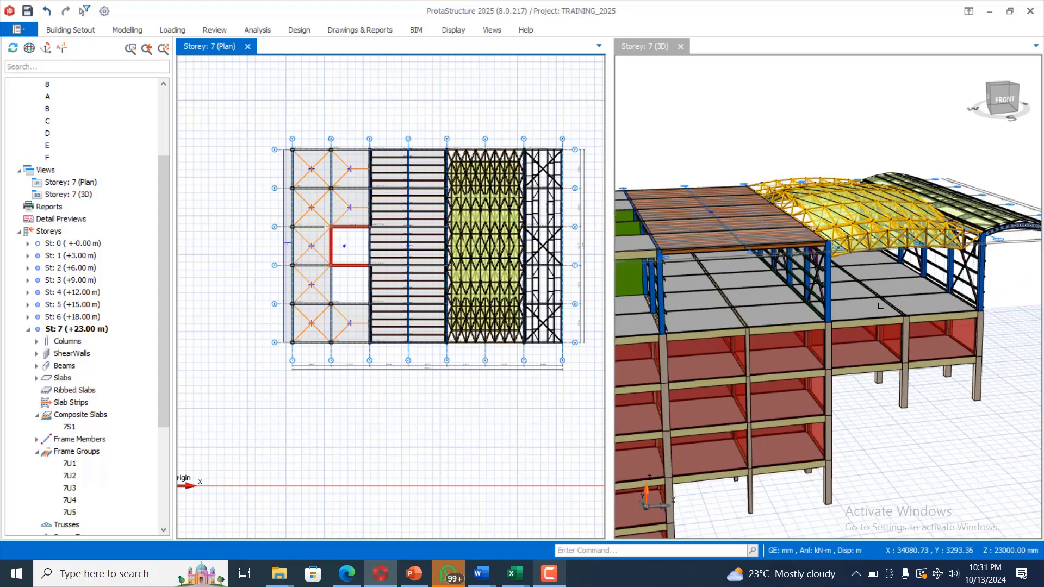
scroll(957, 301, "down", 2)
scroll(870, 315, "up", 2)
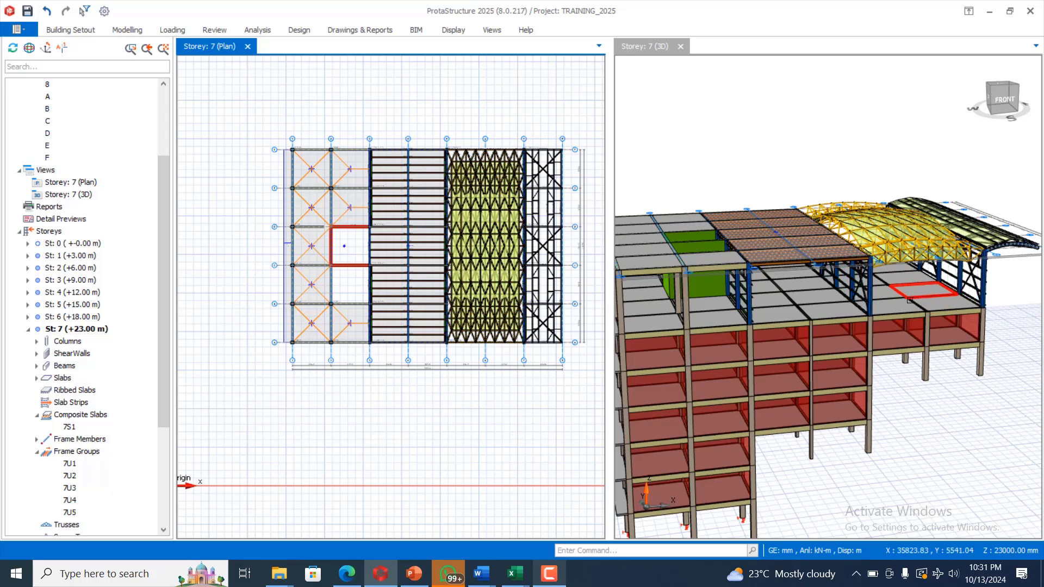
scroll(937, 310, "down", 1)
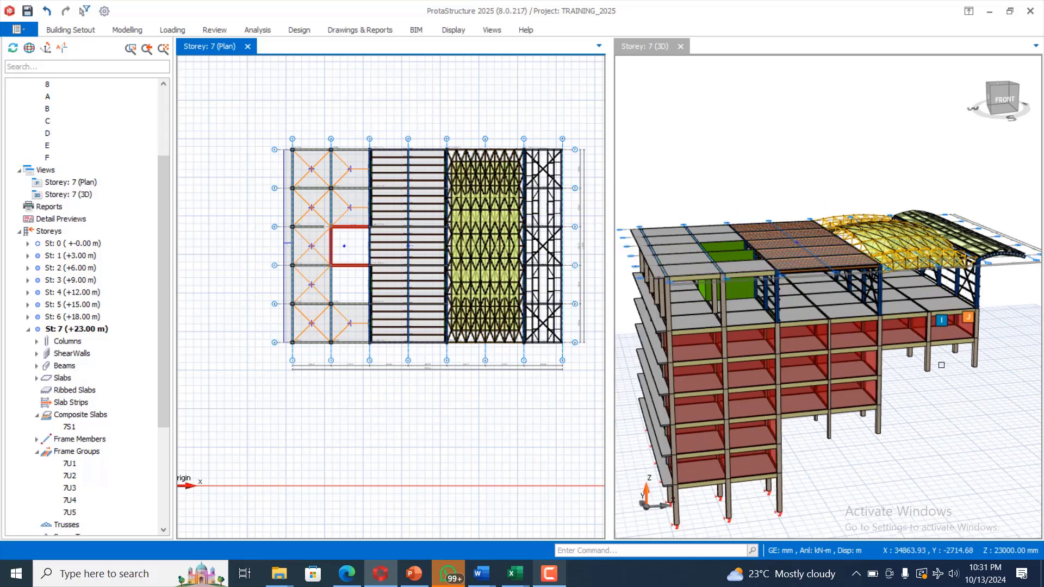
left_click(952, 380)
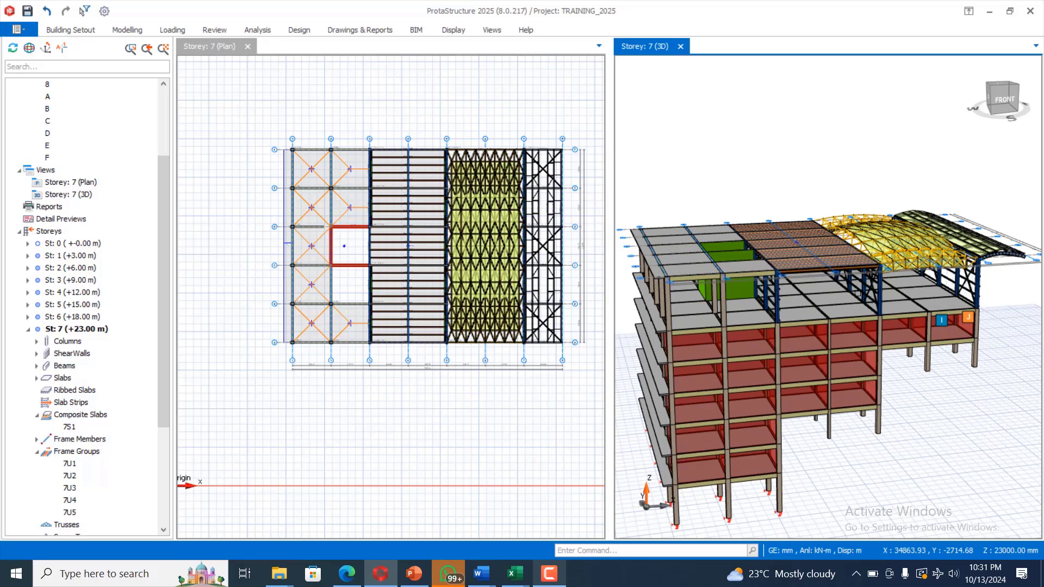
middle_click_drag(858, 293, 916, 495)
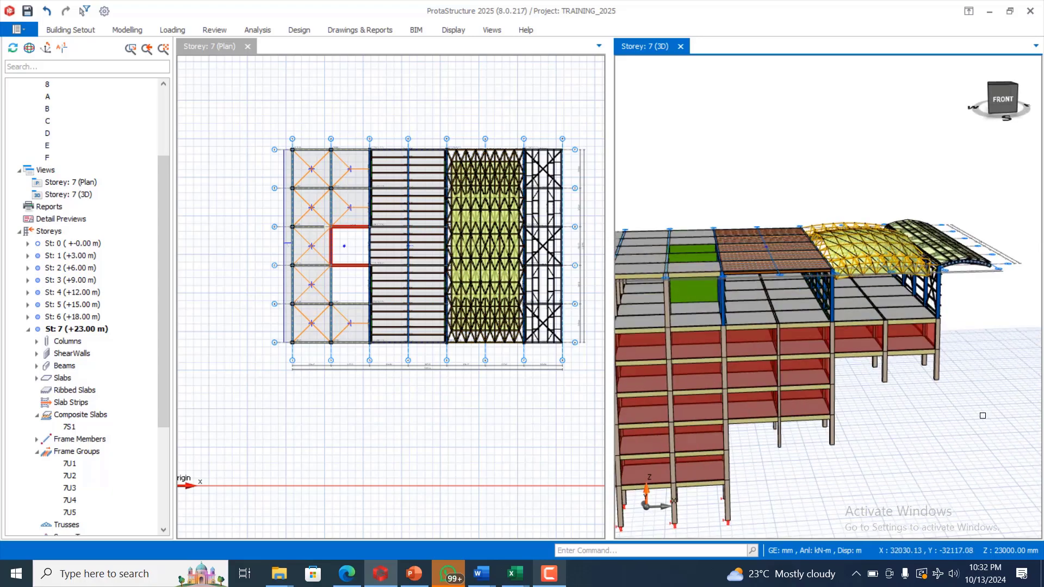
scroll(982, 415, "down", 2)
scroll(818, 432, "up", 1)
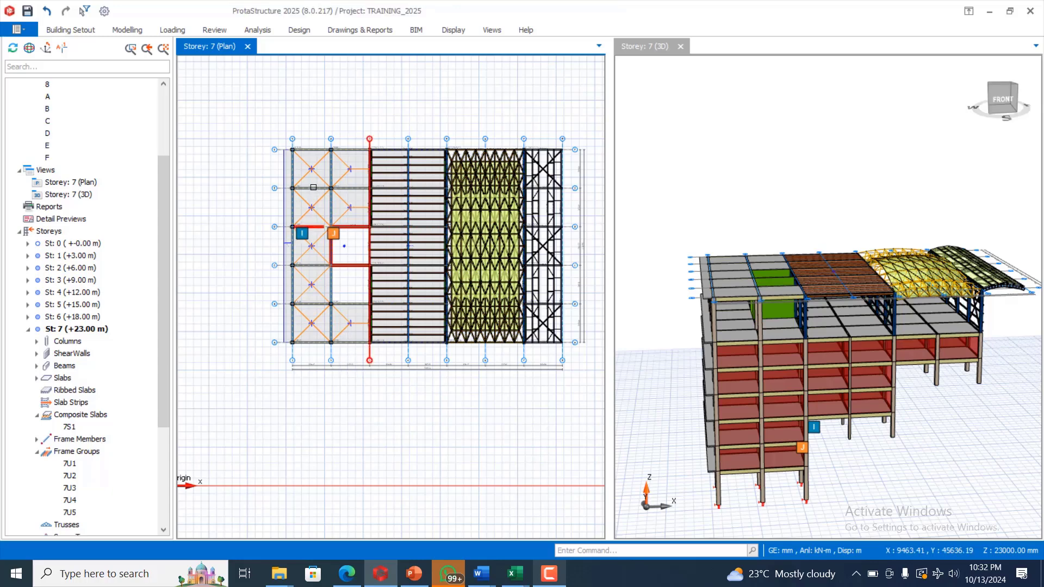
scroll(246, 199, "up", 1)
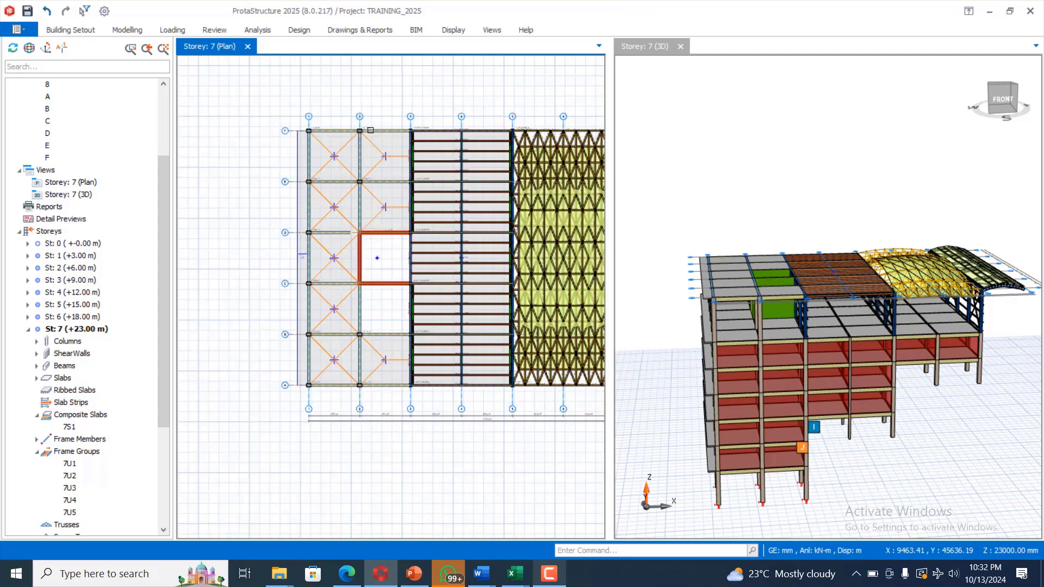
mouse_move(370, 131)
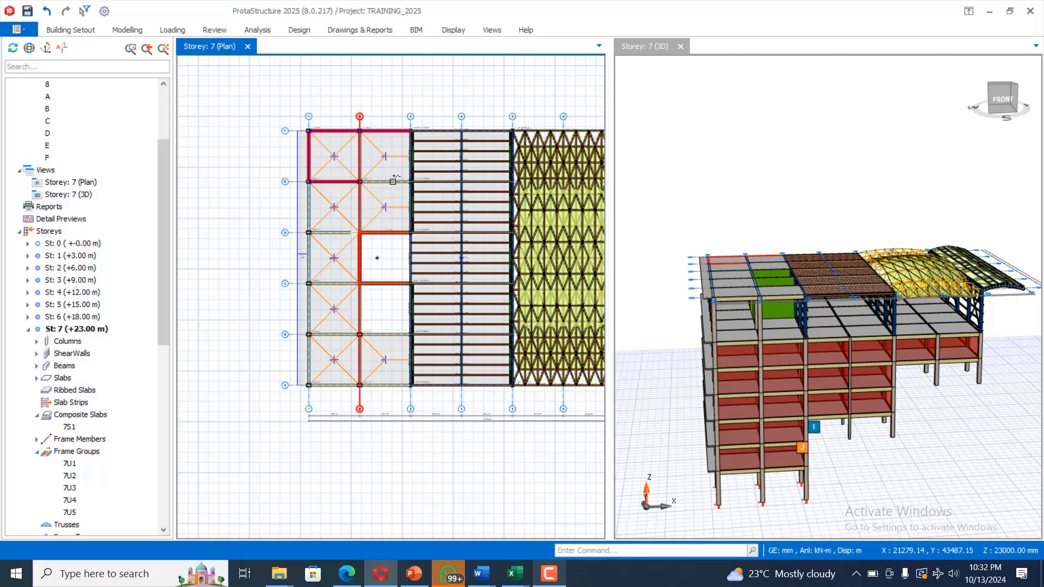
scroll(402, 180, "up", 5)
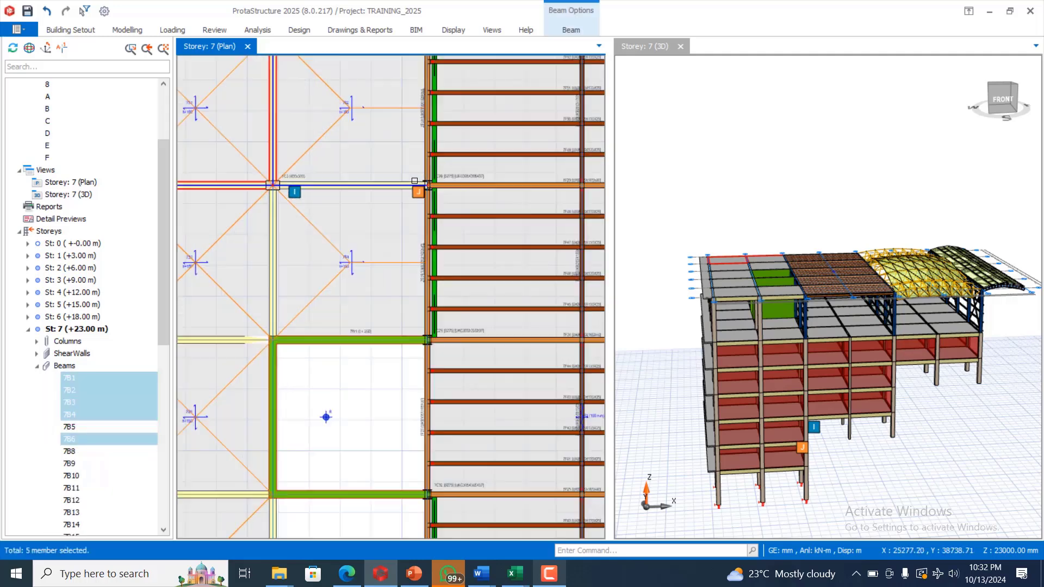
left_click(406, 179)
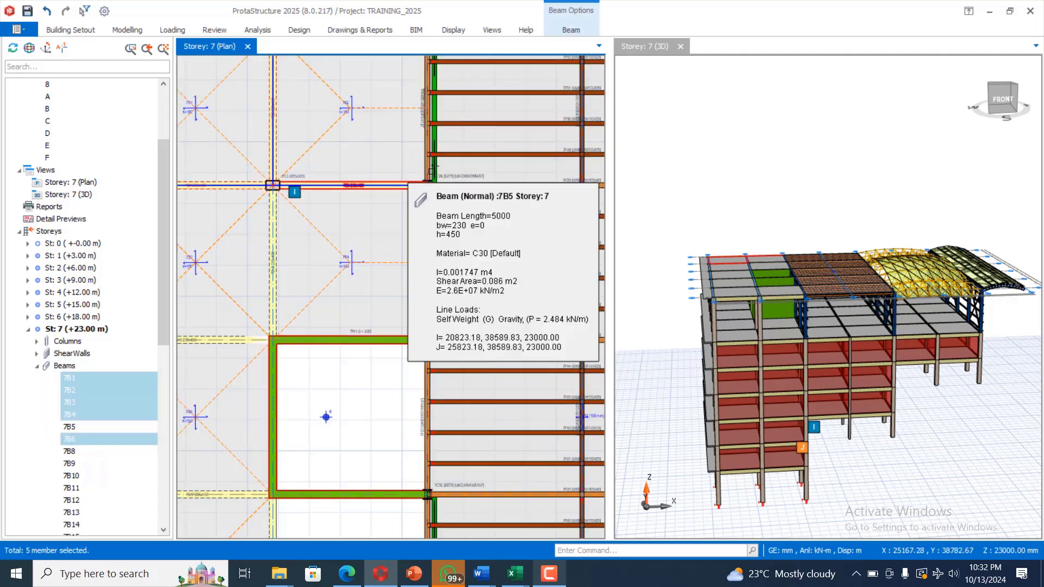
scroll(406, 179, "down", 4)
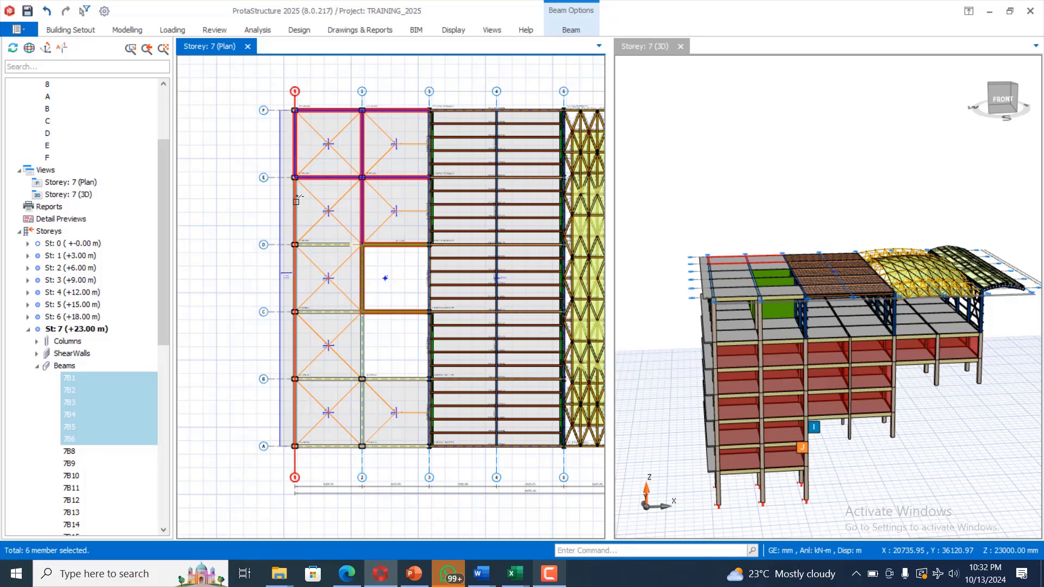
scroll(297, 201, "up", 3)
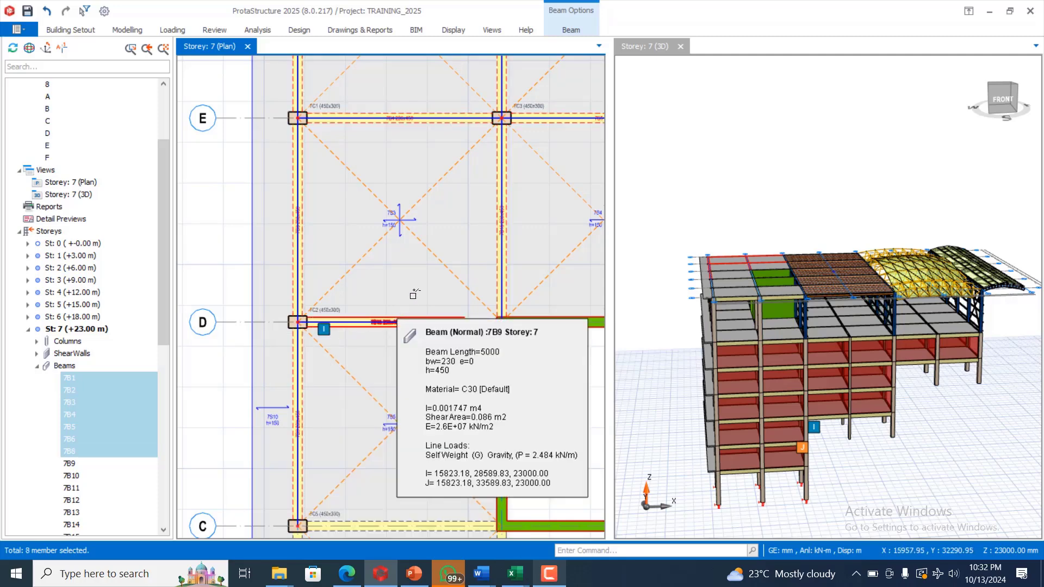
scroll(418, 289, "down", 1)
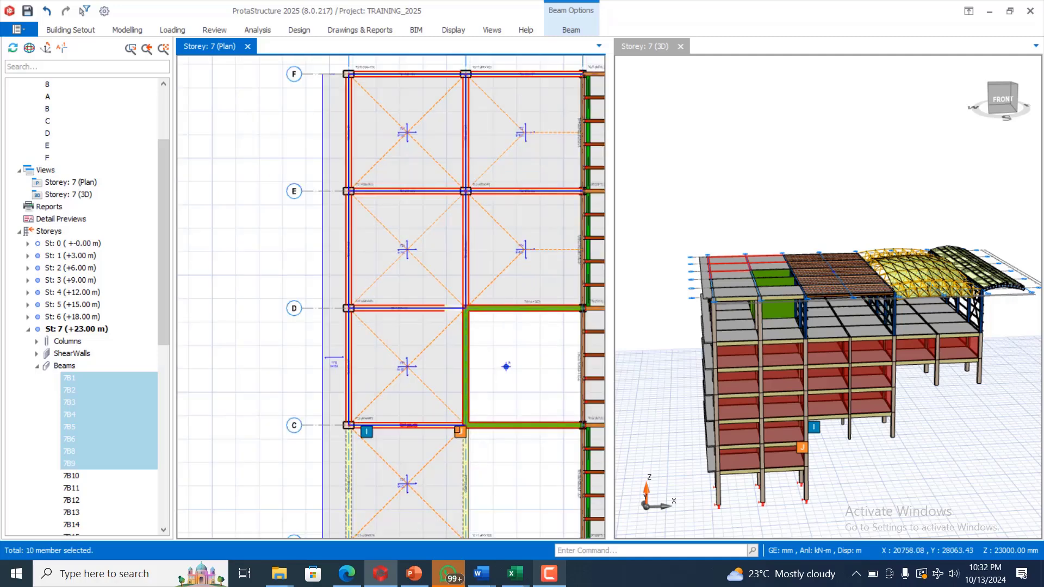
scroll(492, 300, "down", 1)
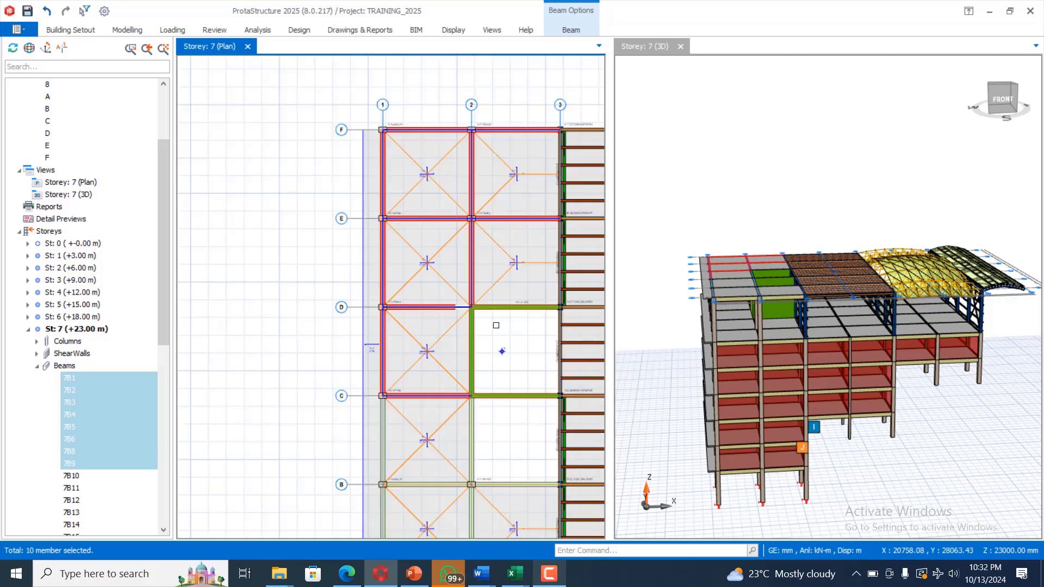
scroll(496, 325, "down", 4)
scroll(496, 416, "up", 5)
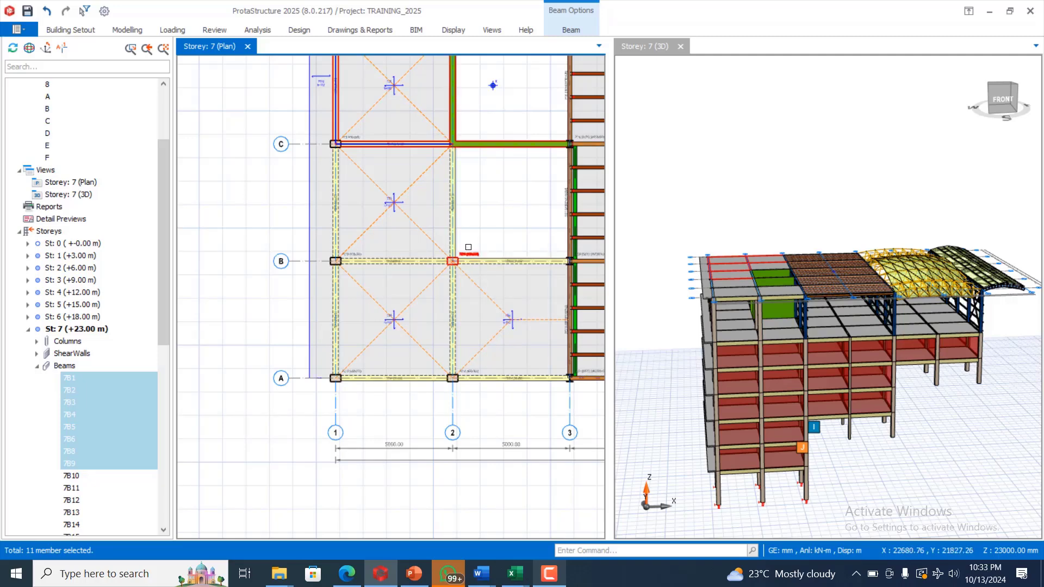
left_click(338, 201)
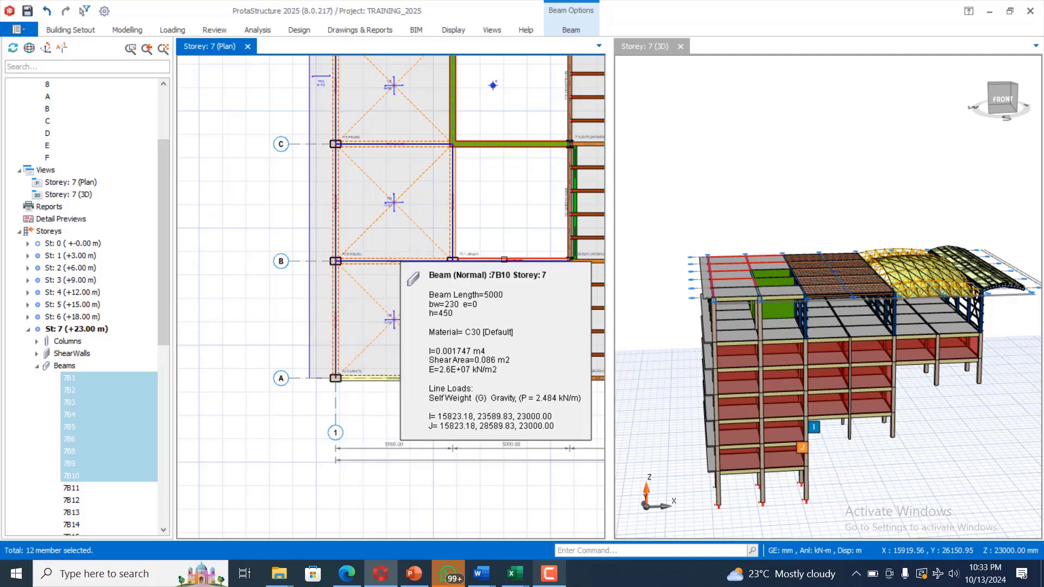
left_click(397, 379, "ctrl")
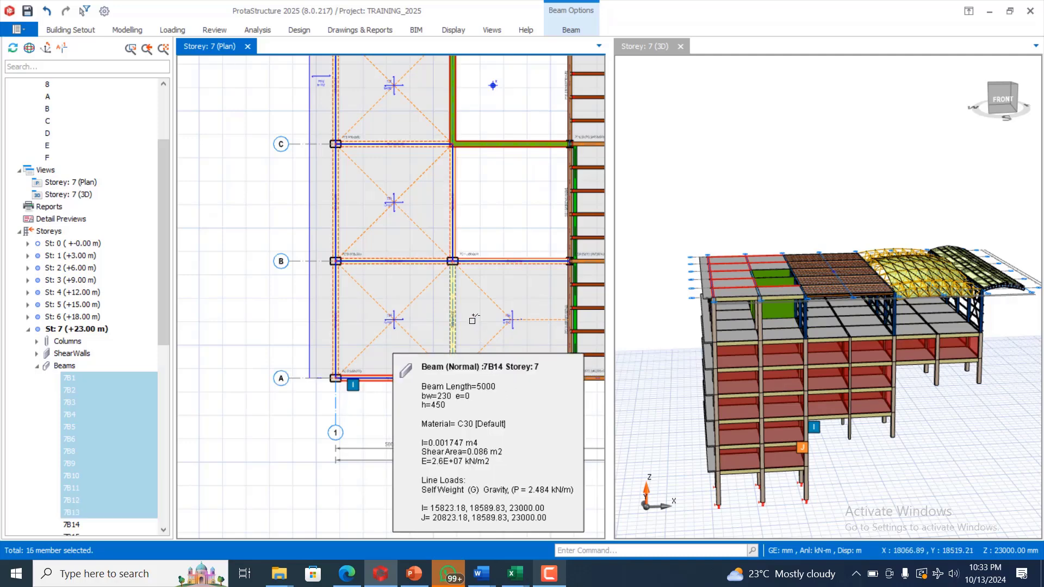
left_click(458, 300, "ctrl")
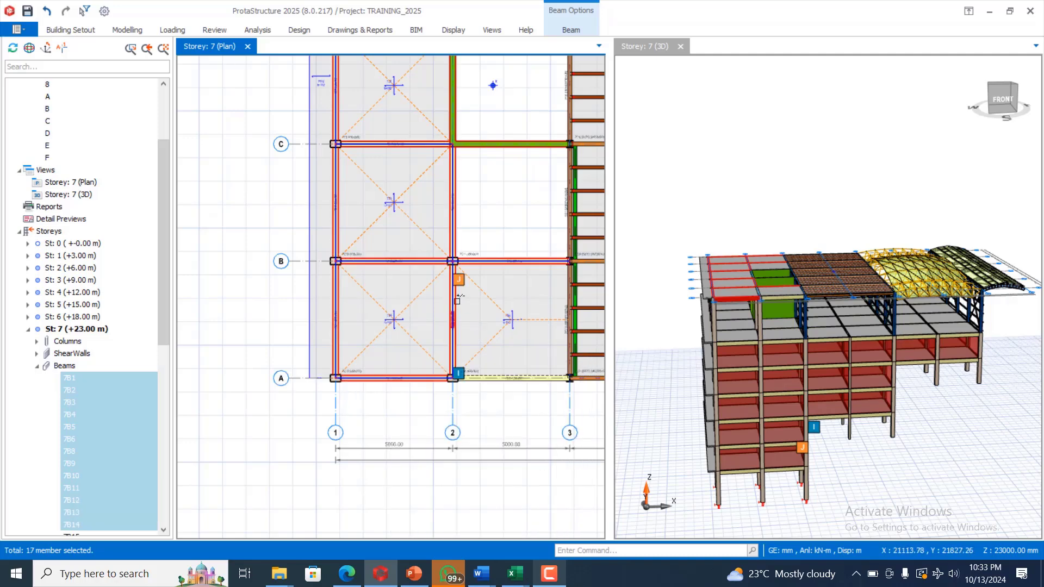
left_click(505, 376, "ctrl")
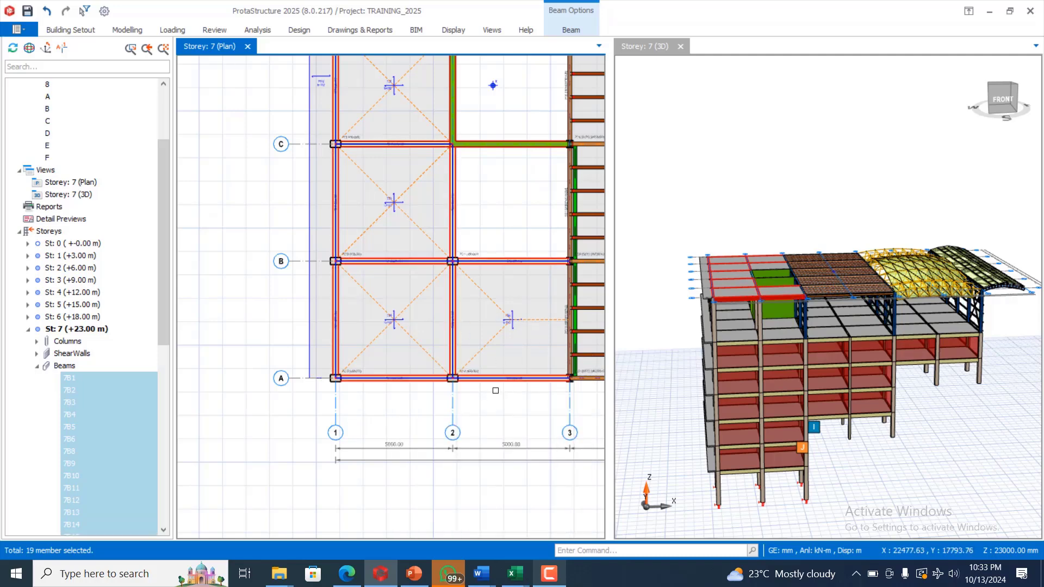
left_click(500, 375, "ctrl")
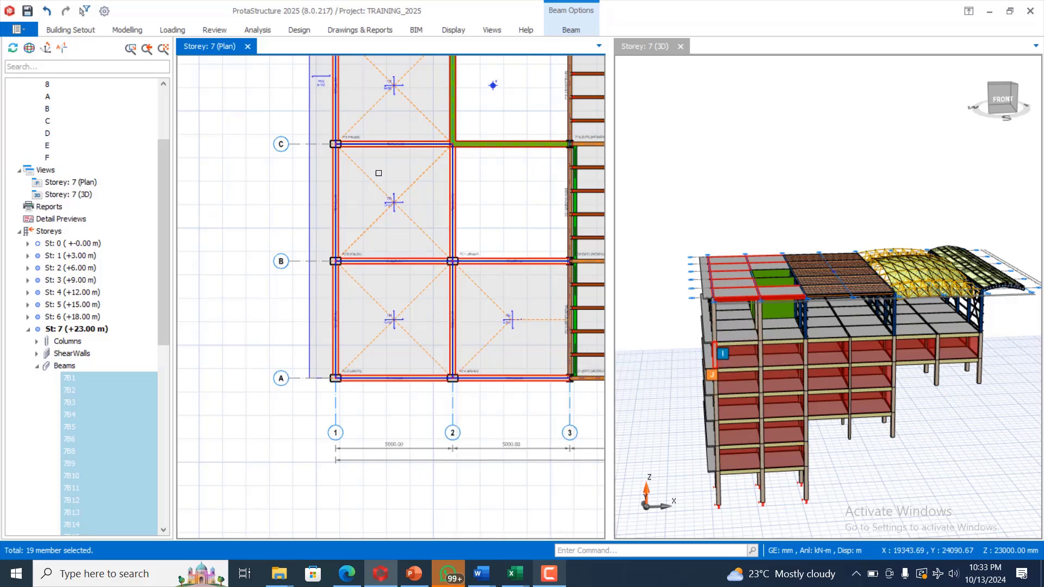
key("Escape")
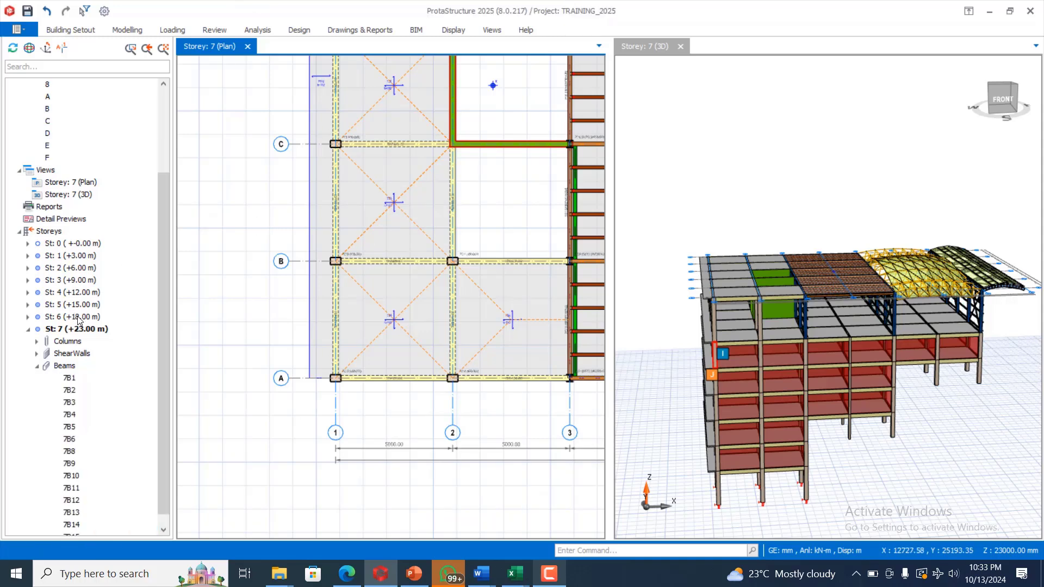
Switch the plan view to Storey 6 (+18.00 m) and open the Load Editor for that storey.
double_click(76, 317)
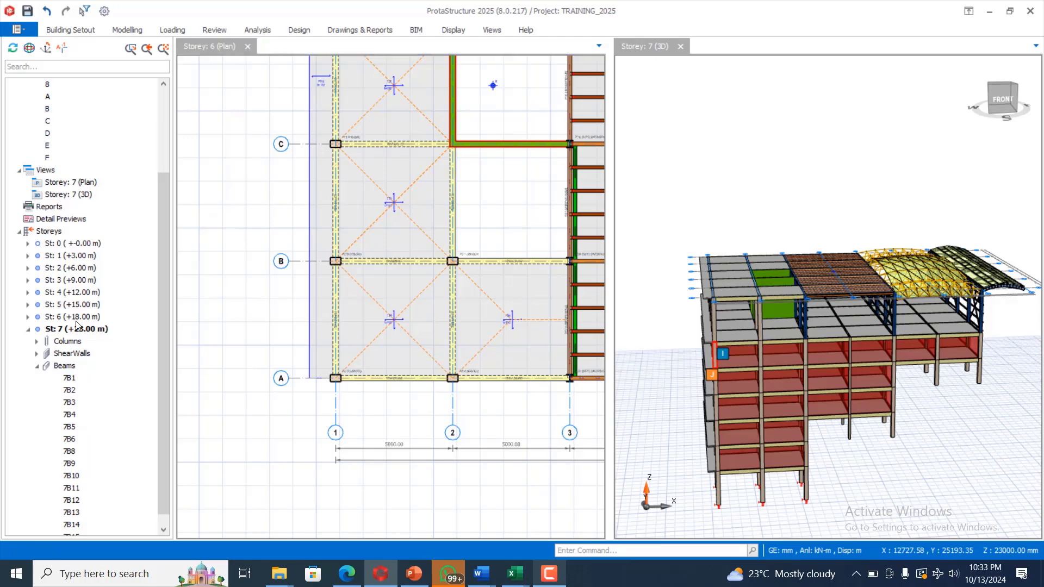
left_click(550, 575)
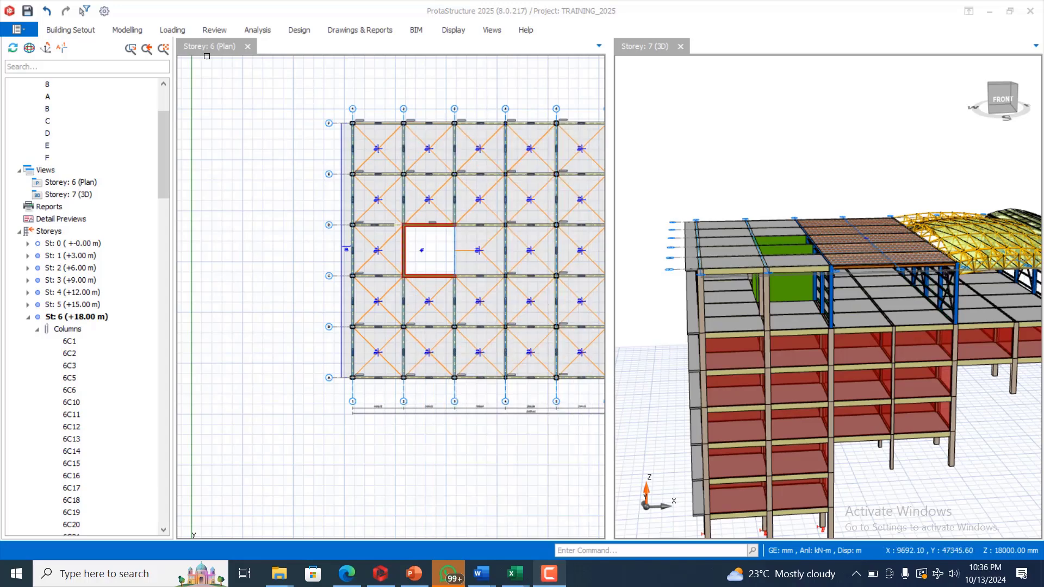
left_click(172, 31)
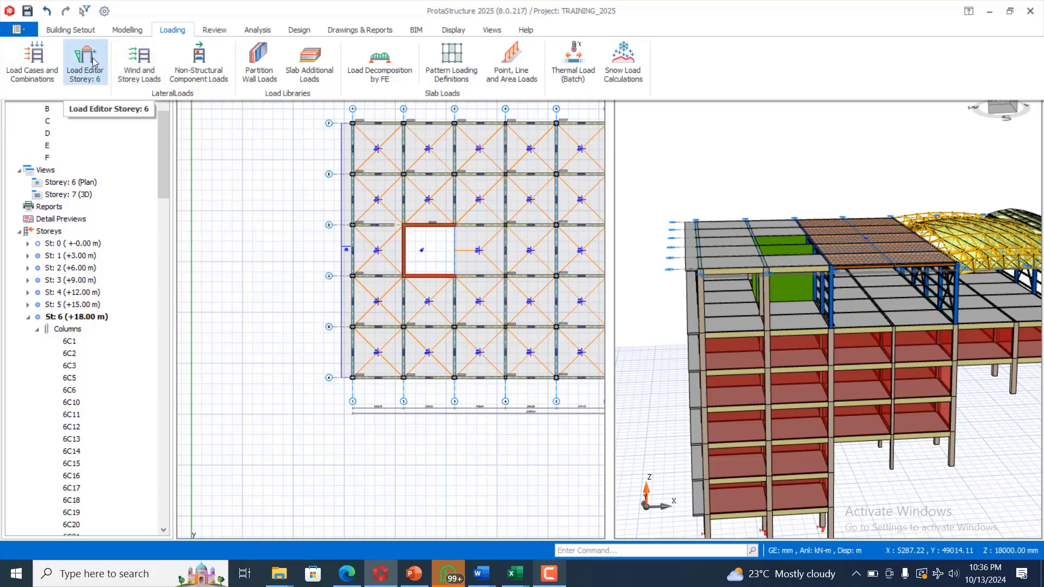
left_click(541, 159)
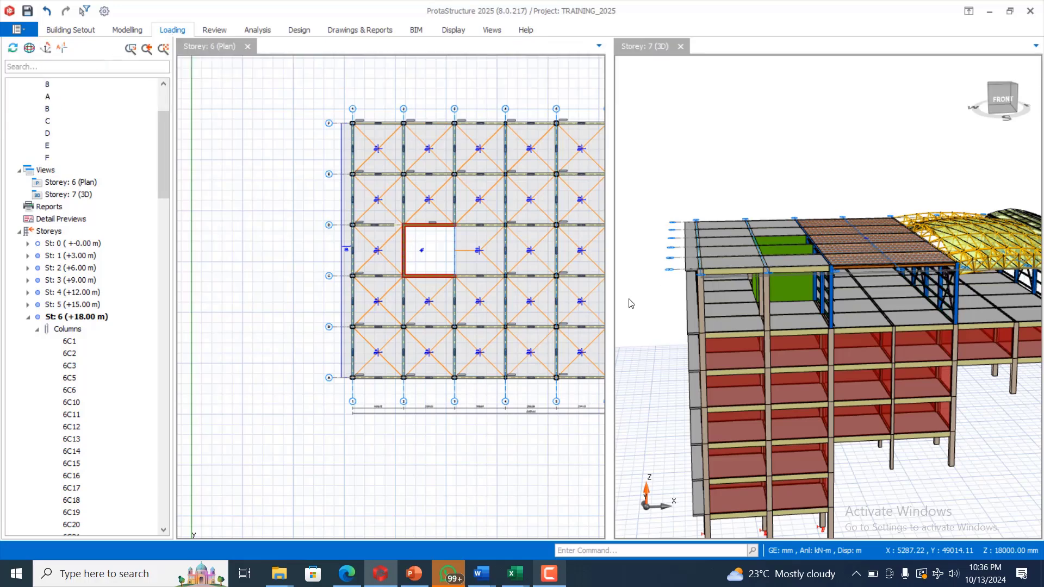
left_click(396, 75)
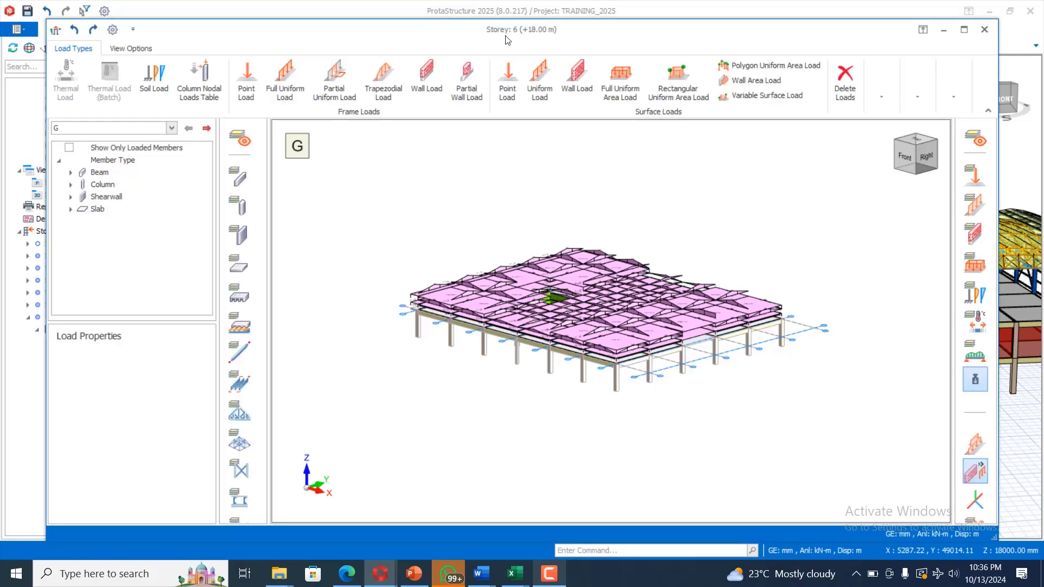
Assign the 3000 mm high Tempered Glass Panel wall load to the Storey 6 beams in the first two bays along X.
left_click(539, 79)
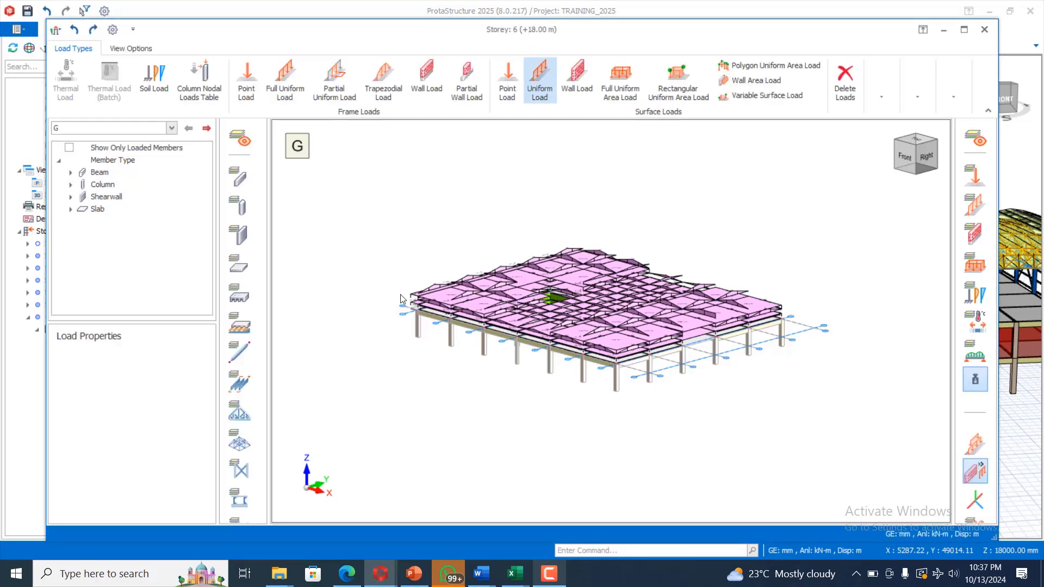
middle_click_drag(358, 251, 405, 232)
left_click_drag(400, 225, 557, 414)
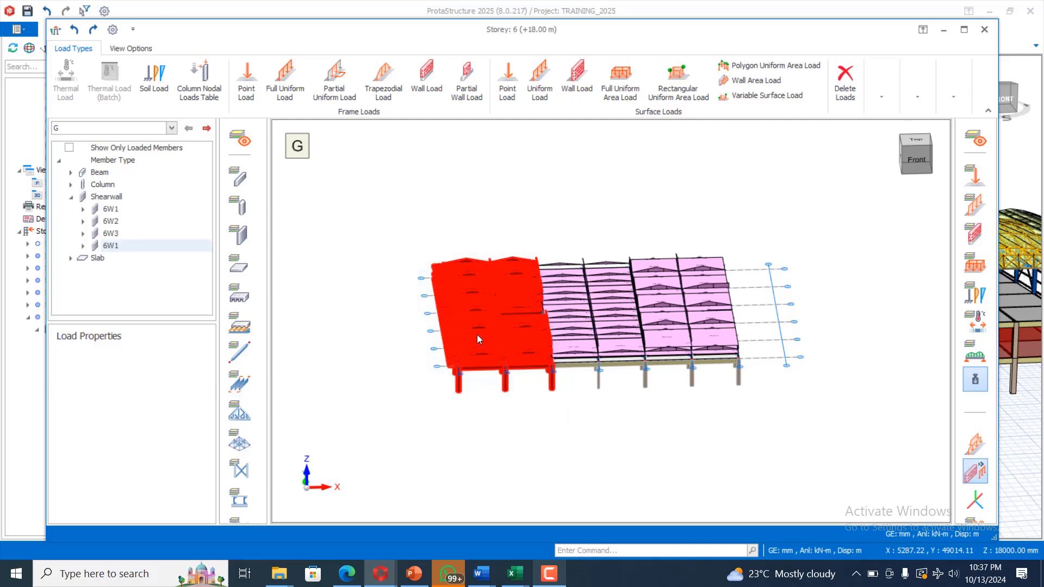
left_click(431, 84)
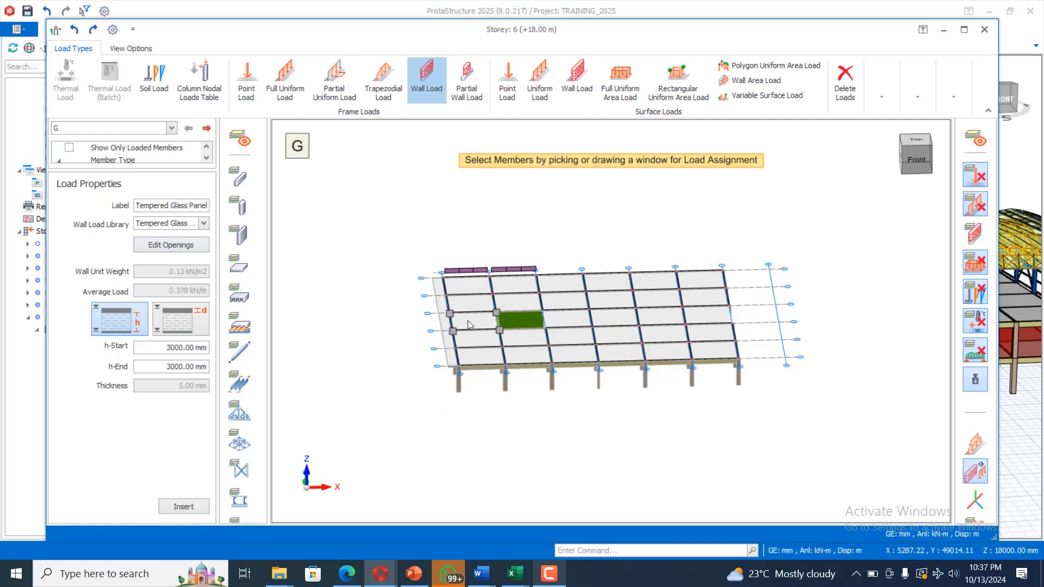
left_click_drag(379, 211, 561, 423)
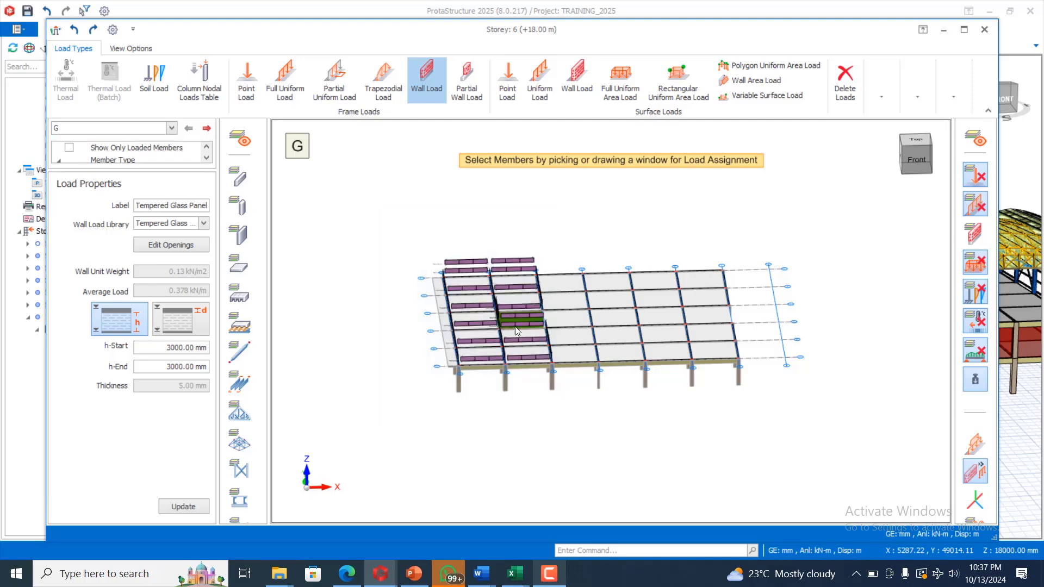
scroll(449, 367, "up", 3)
scroll(503, 390, "up", 2)
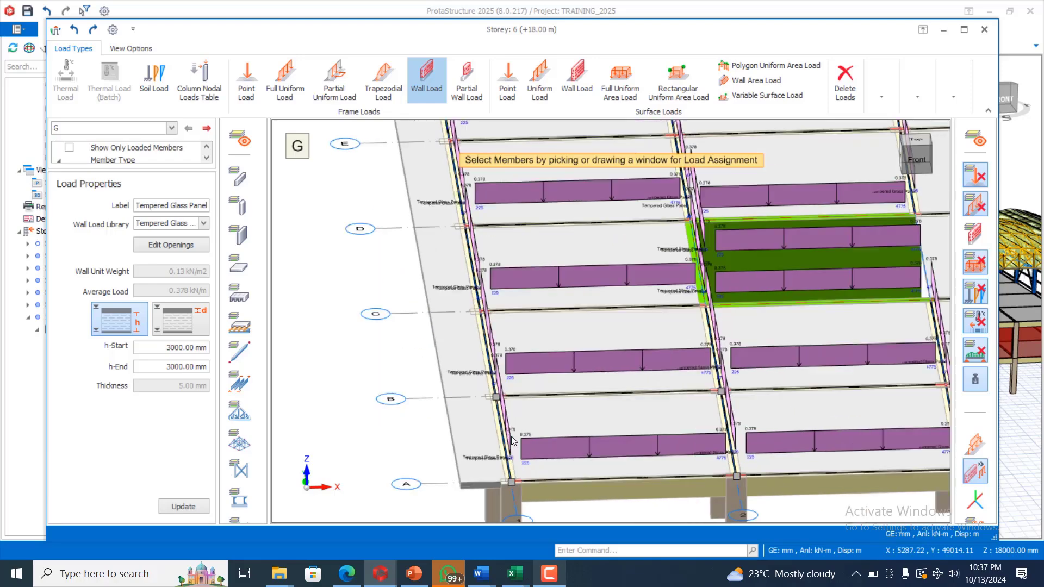
scroll(507, 270, "down", 4)
scroll(515, 277, "down", 2)
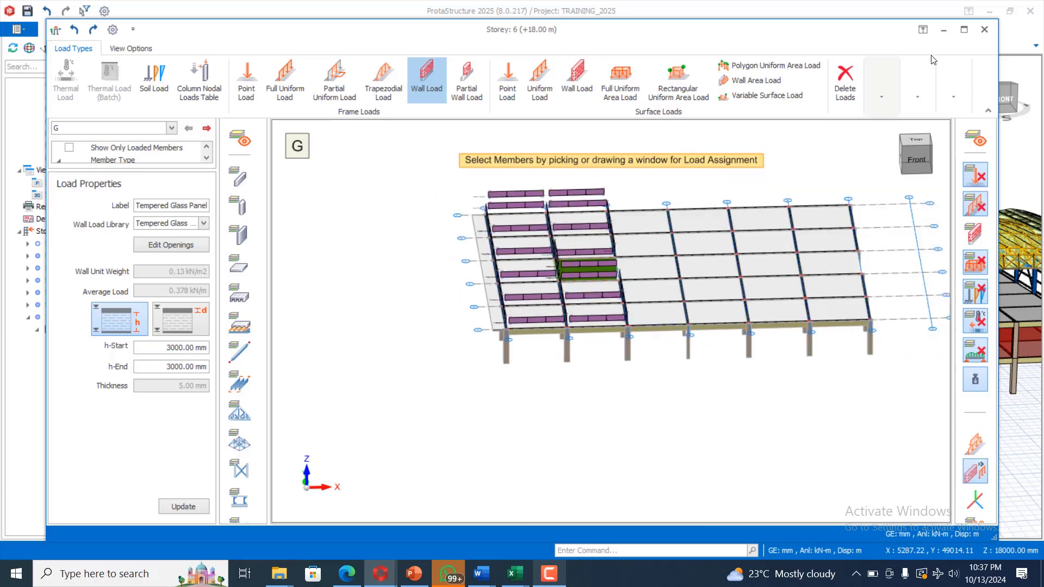
Close the Storey 6 Load Editor and save the load changes.
left_click(984, 29)
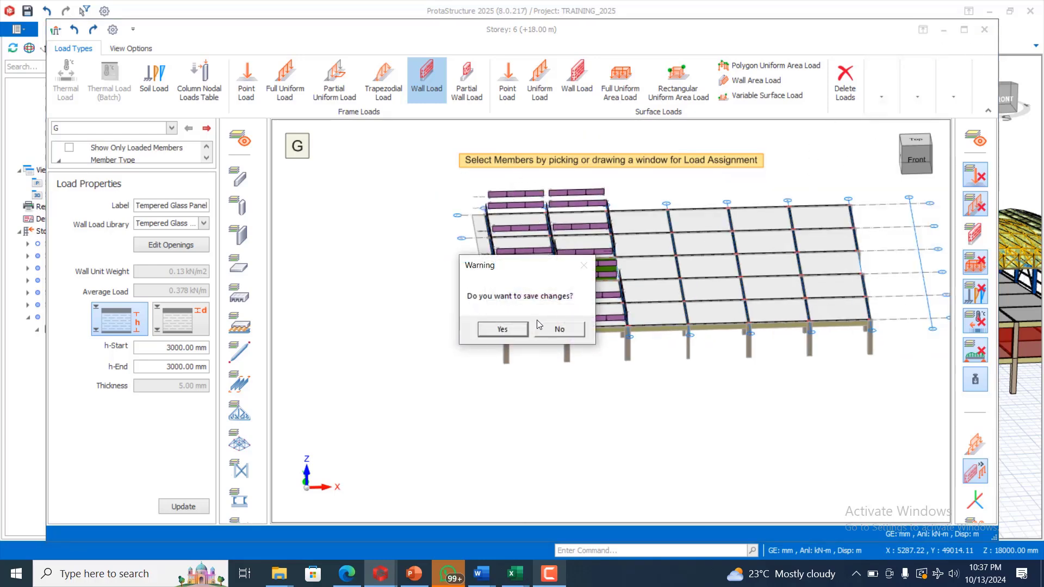
left_click(502, 329)
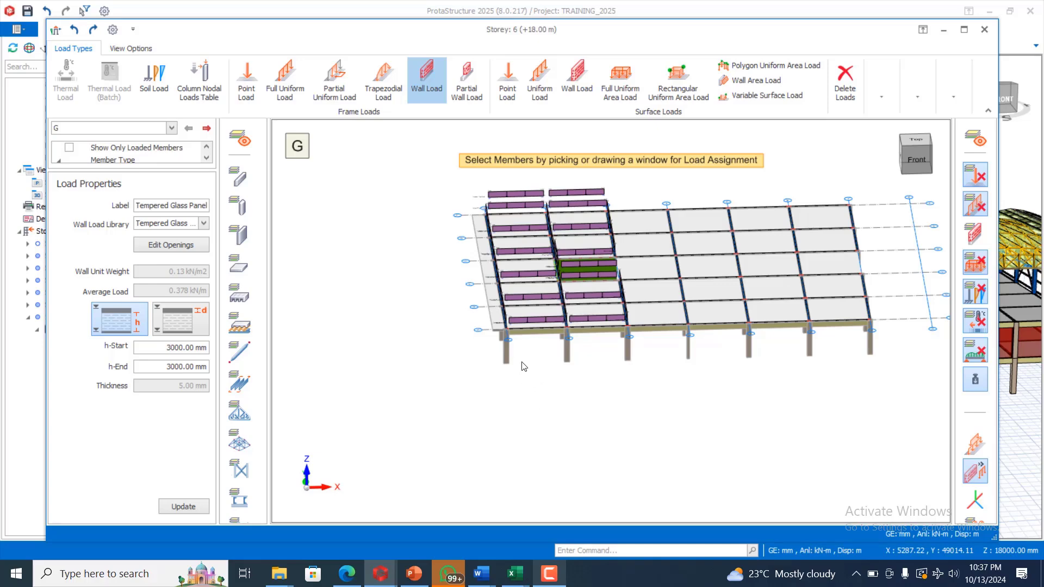
key("Escape")
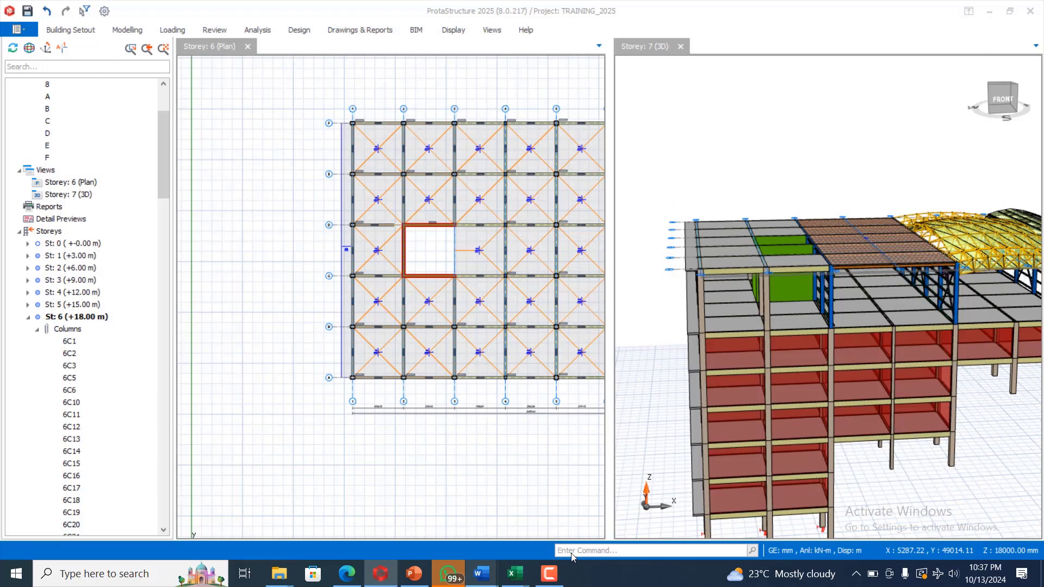
Examine the wall loads, steel roofs and storeys of the building in the 3D model from several angles, dismissing the Bentley sign-in window.
scroll(679, 294, "down", 2)
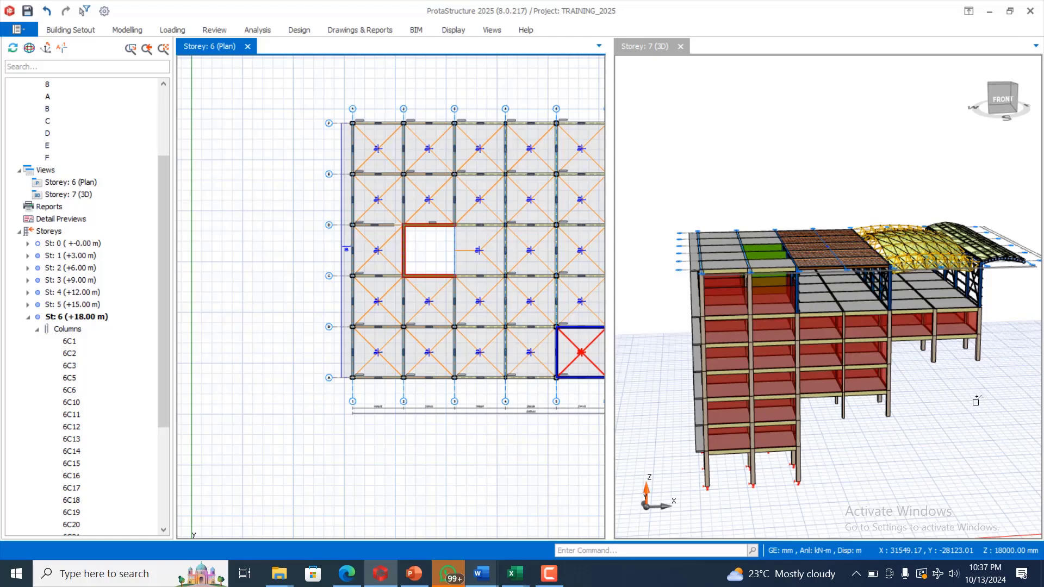
left_click(951, 405)
mouse_move(952, 405)
middle_mouse_down()
mouse_move(929, 404)
mouse_move(1006, 356)
middle_mouse_up()
scroll(958, 340, "down", 2)
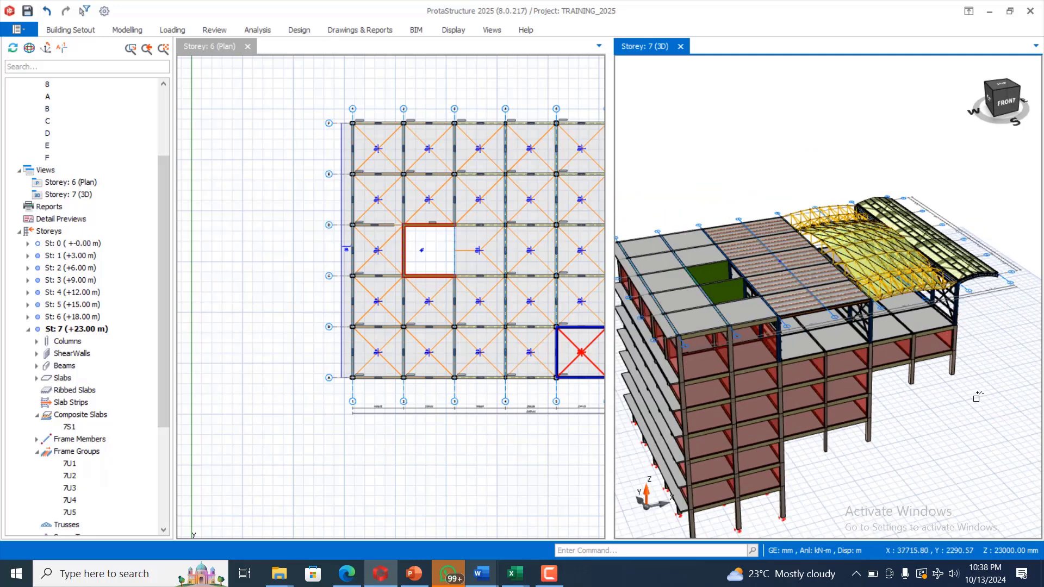
middle_click_drag(935, 442, 811, 432)
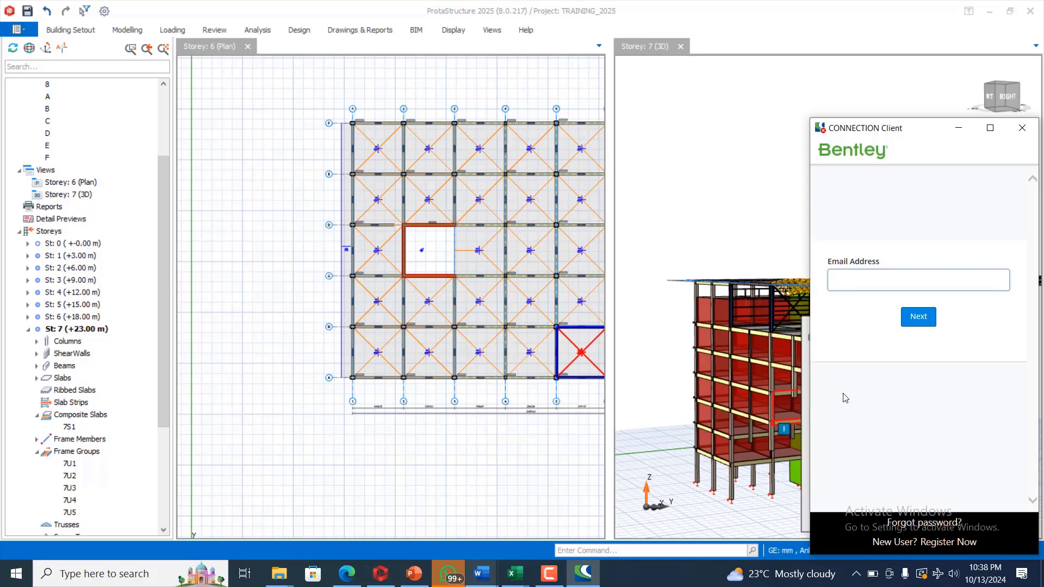
left_click(1021, 128)
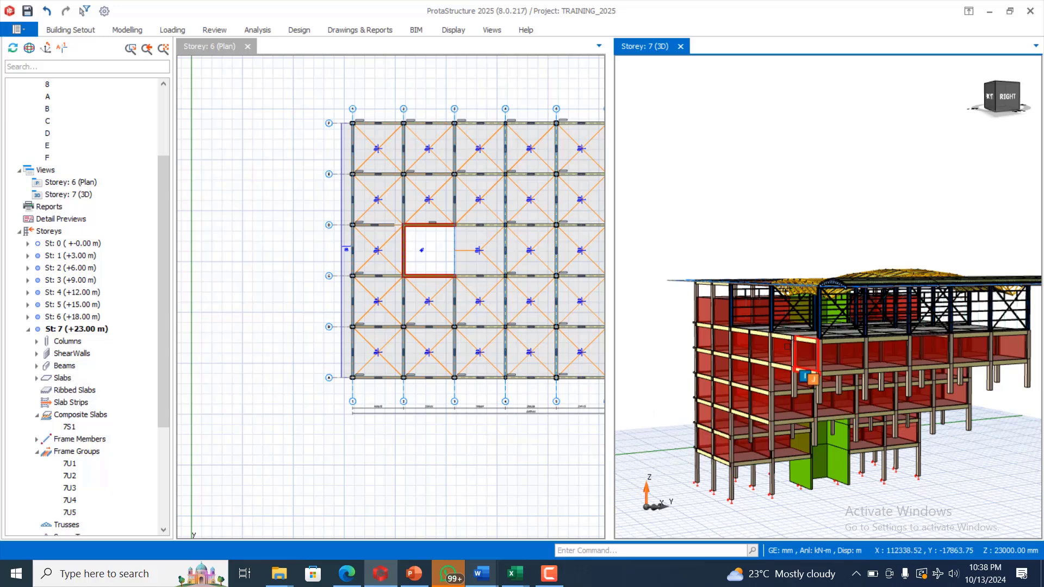
middle_click_drag(671, 297, 746, 305)
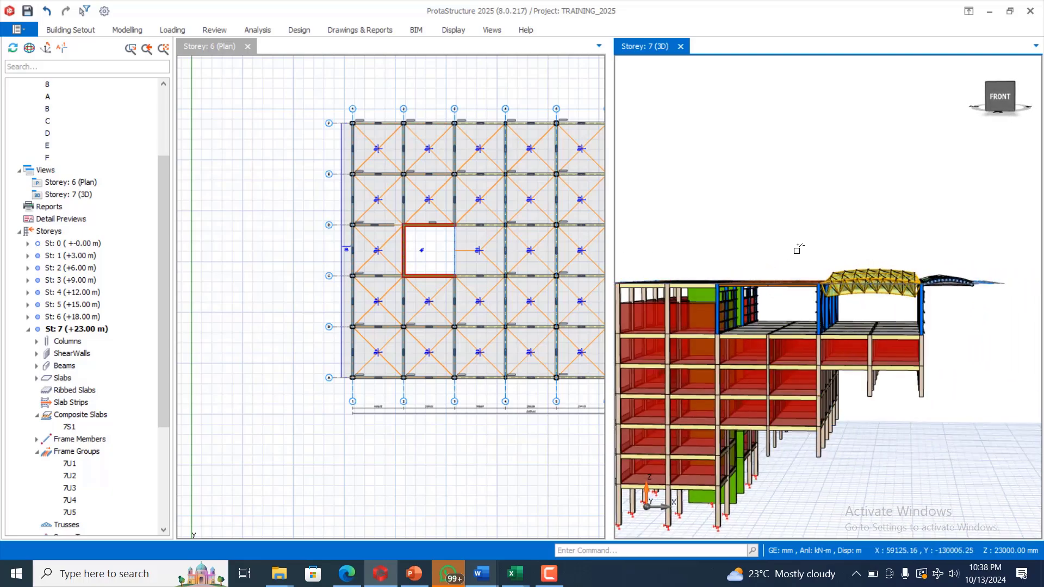
middle_click_drag(989, 354, 956, 356)
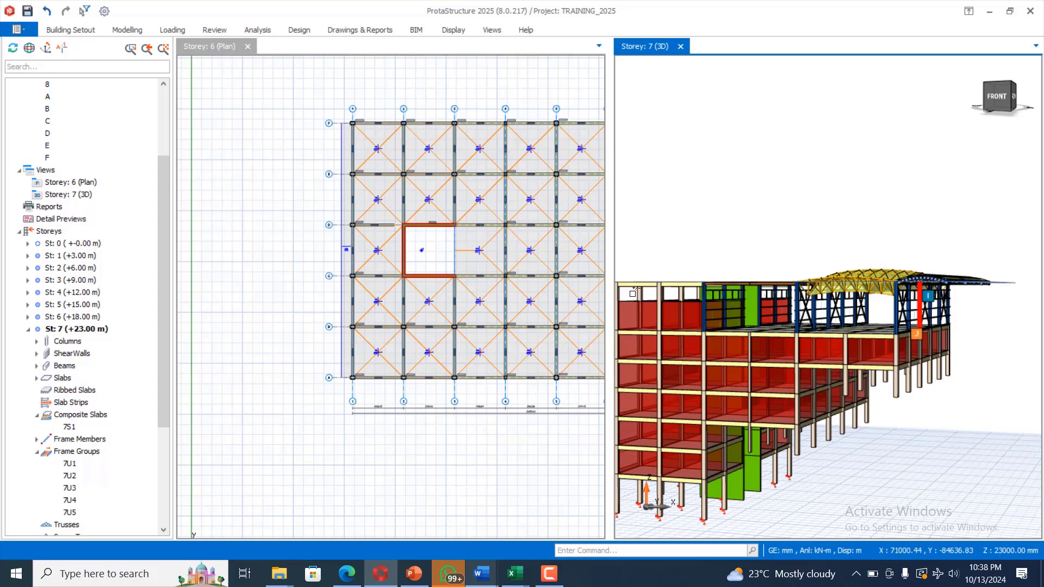
Set the default concrete column material to C25 in the Building Analysis materials and apply it to all members of that material class.
left_click(262, 31)
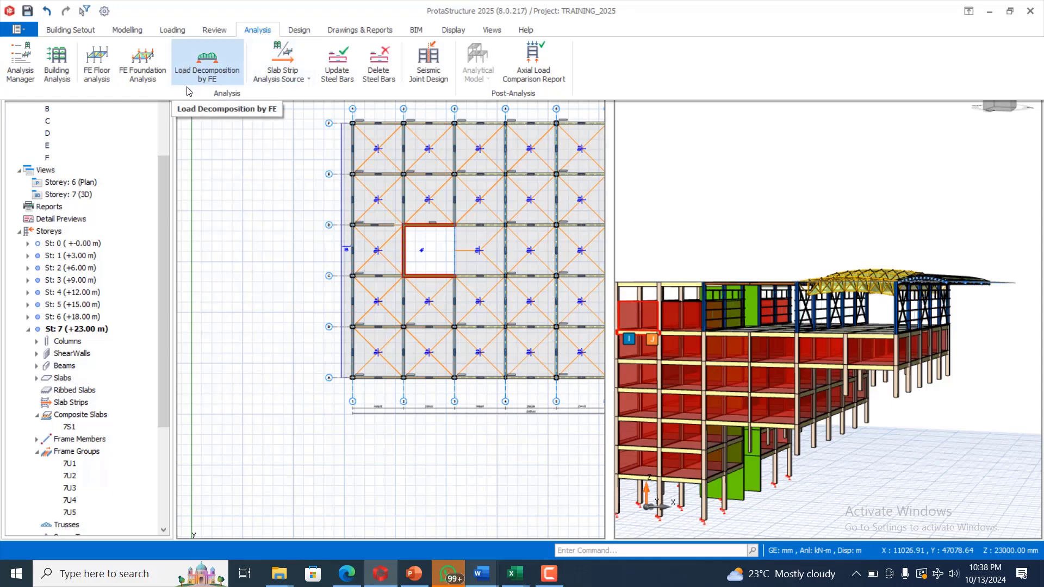
left_click(58, 67)
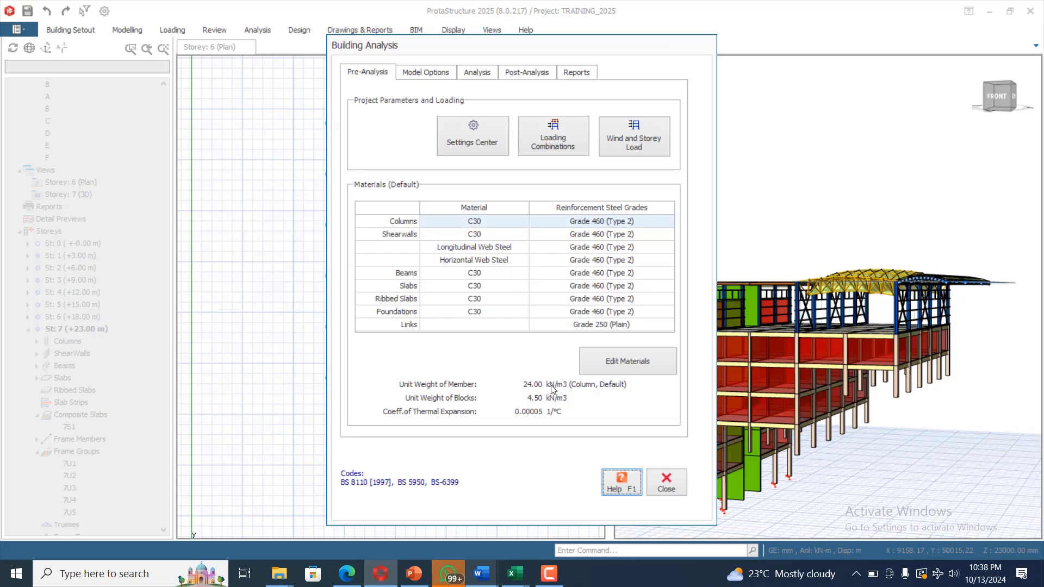
left_click(612, 362)
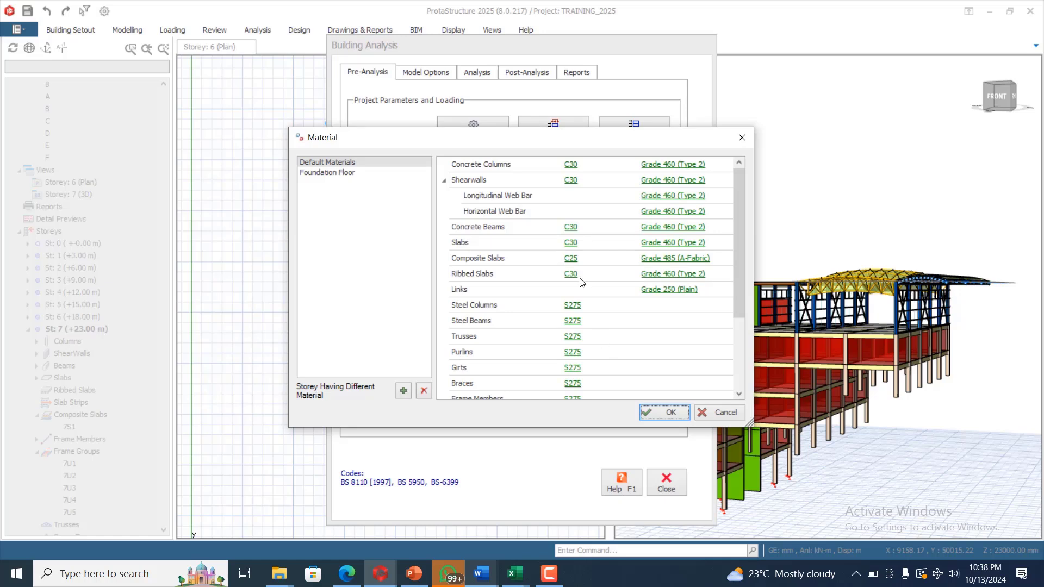
left_click(574, 165)
left_click(570, 165)
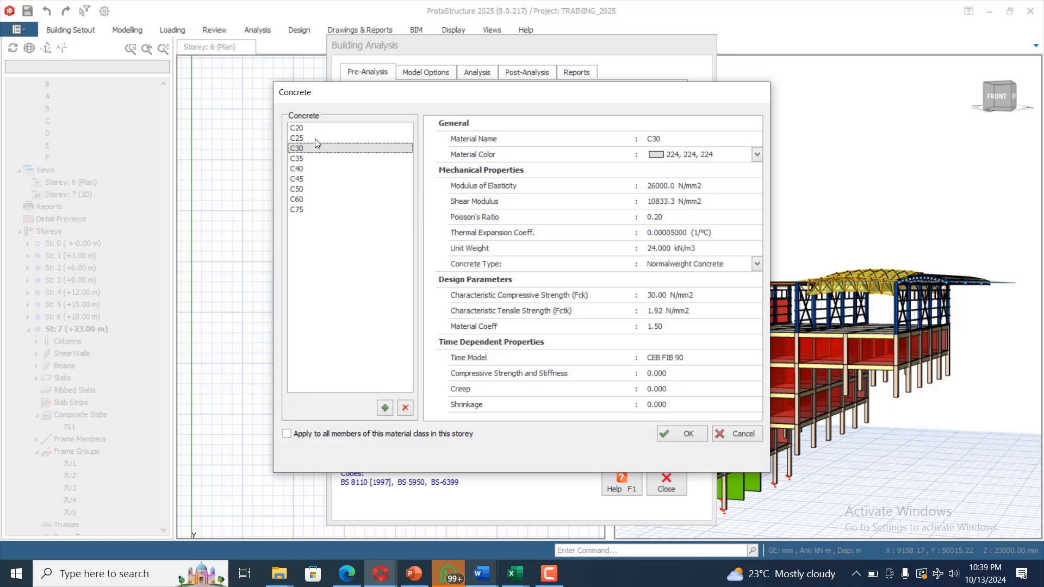
left_click(314, 140)
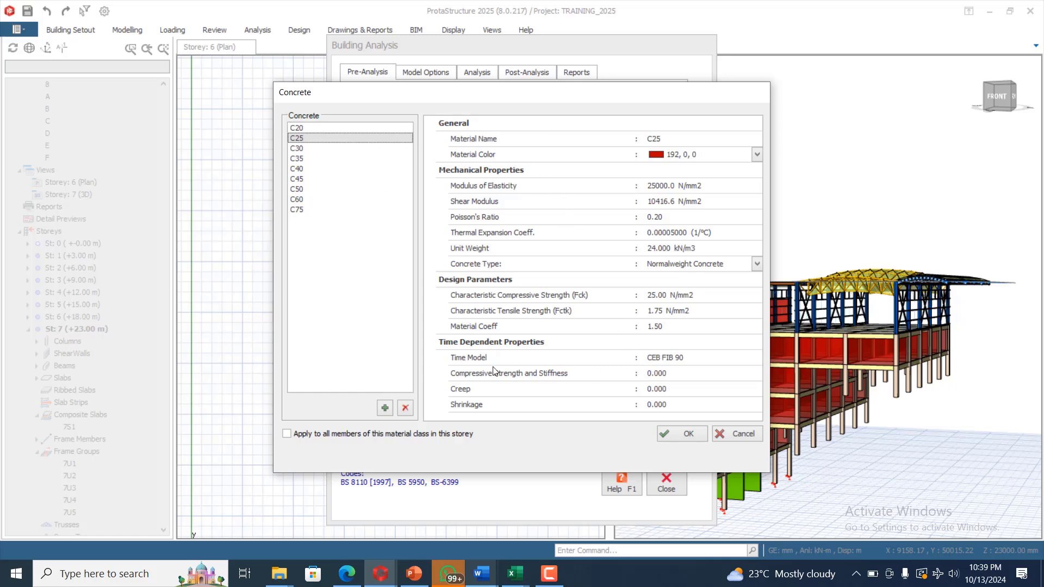
left_click(300, 435)
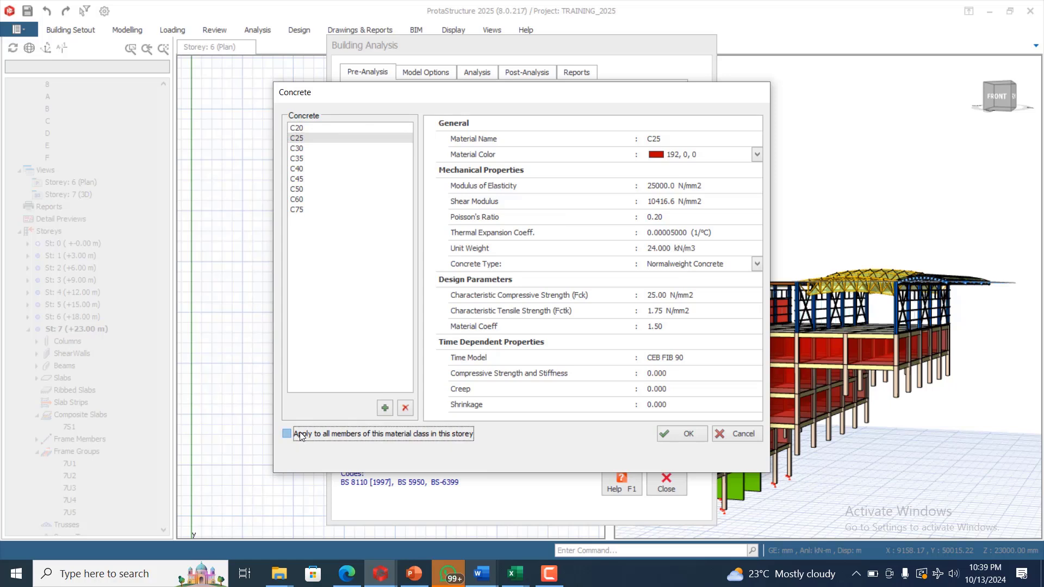
left_click(674, 434)
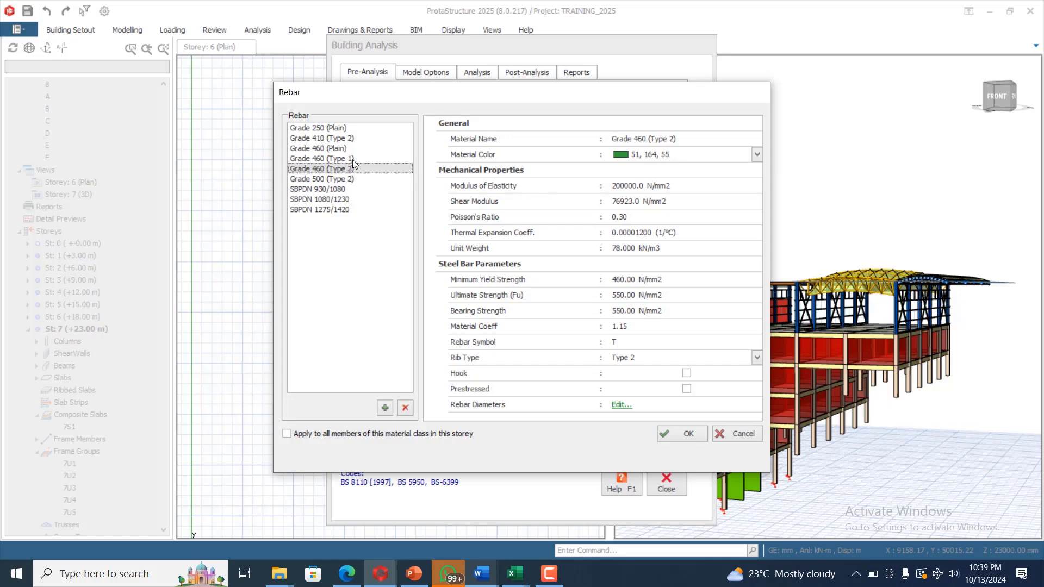
Choose Grade 410 (Type 2) rebar for all members of the material class and open its rebar diameter table.
left_click(315, 139)
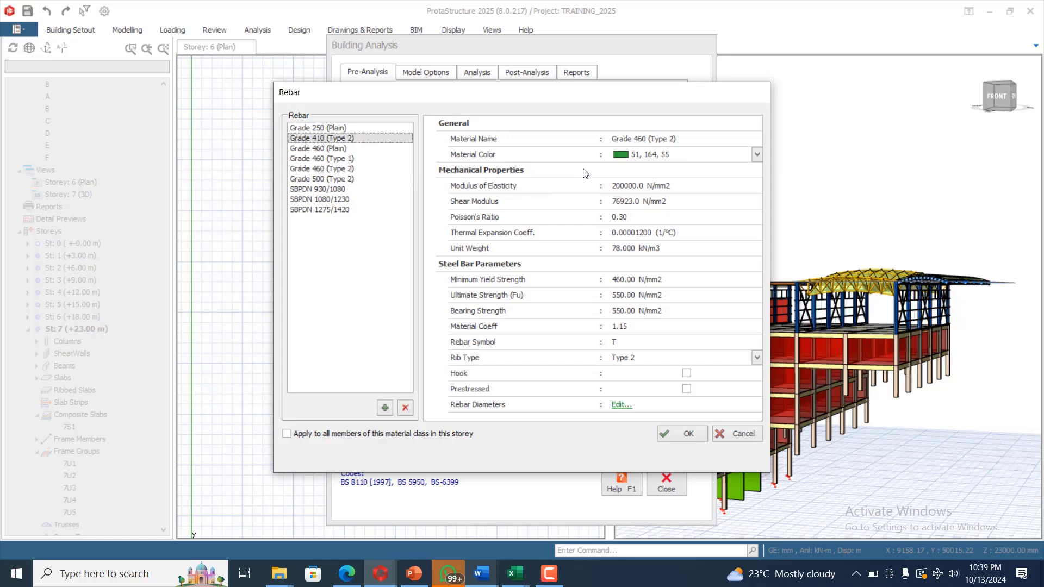
left_click(287, 433)
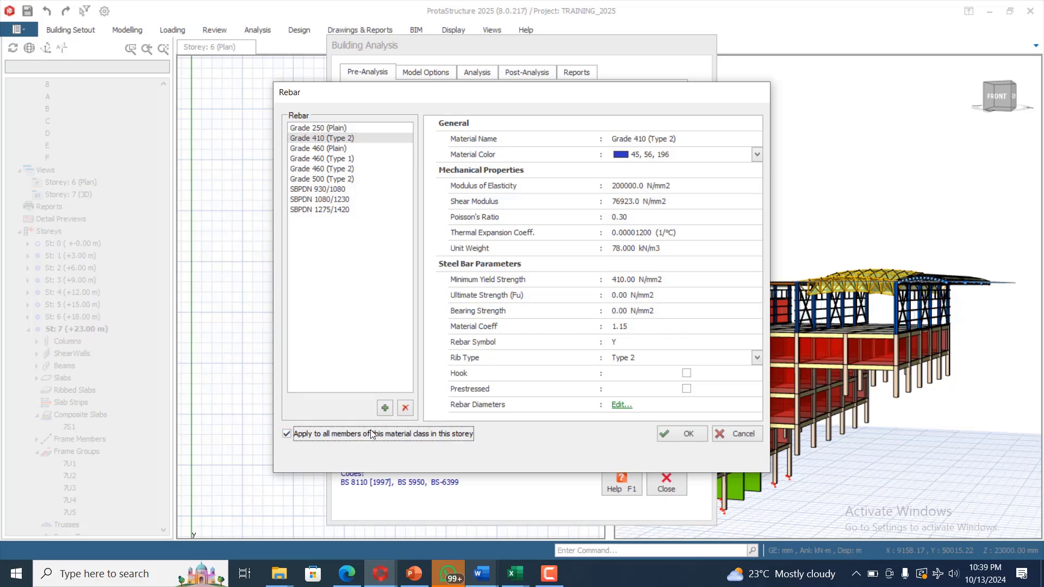
left_click(619, 408)
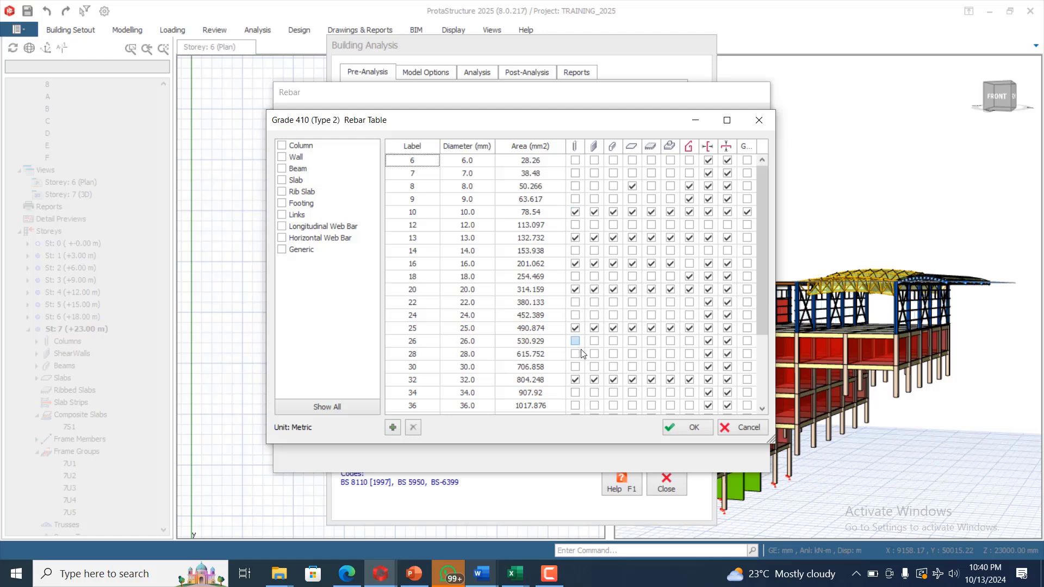
Disable the 10, 13 and 32 mm bar diameters for columns in the Grade 410 rebar table, keeping 25 mm enabled.
left_click(574, 380)
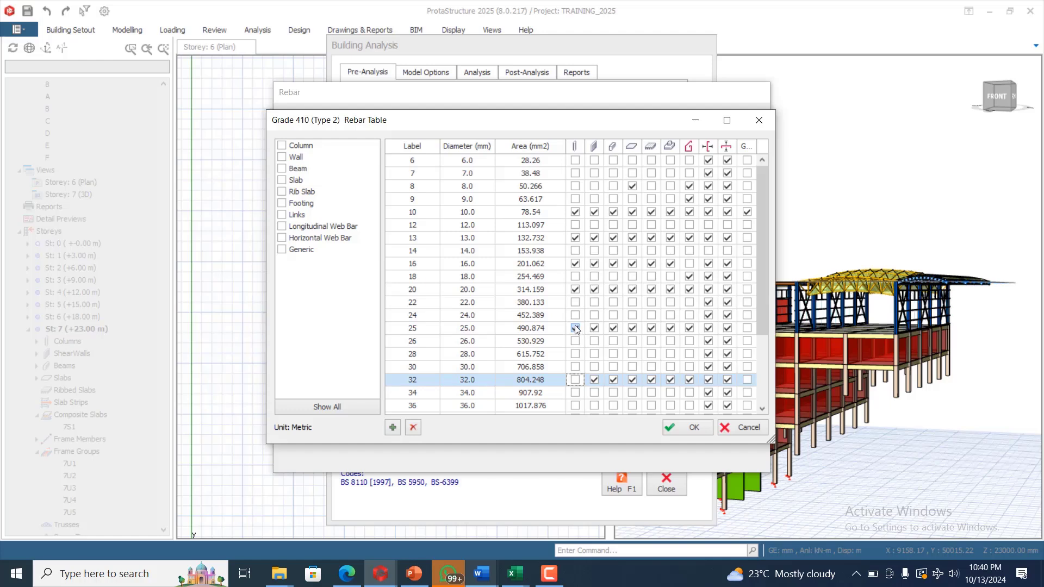
left_click(575, 327)
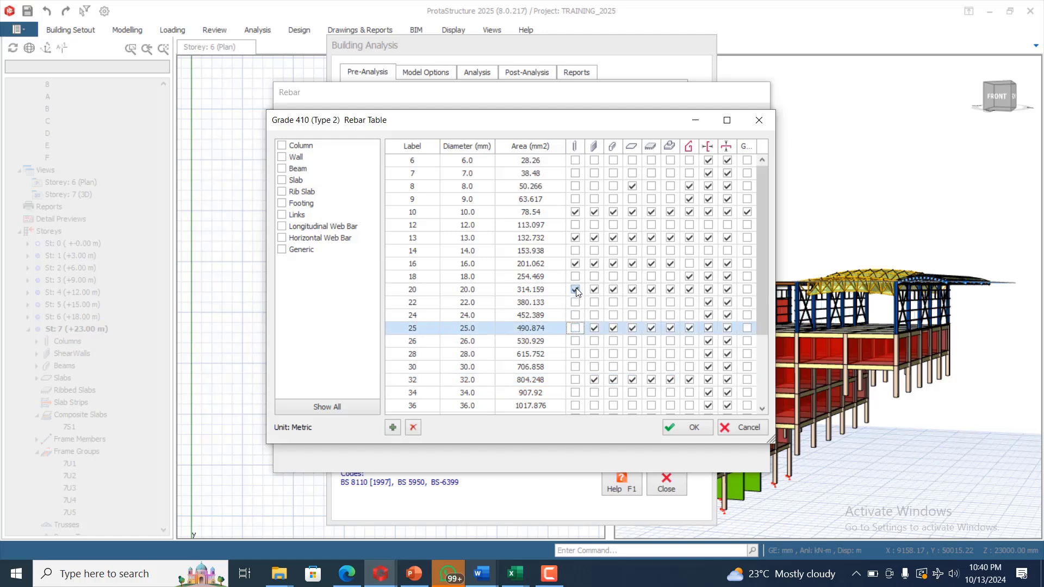
left_click(575, 237)
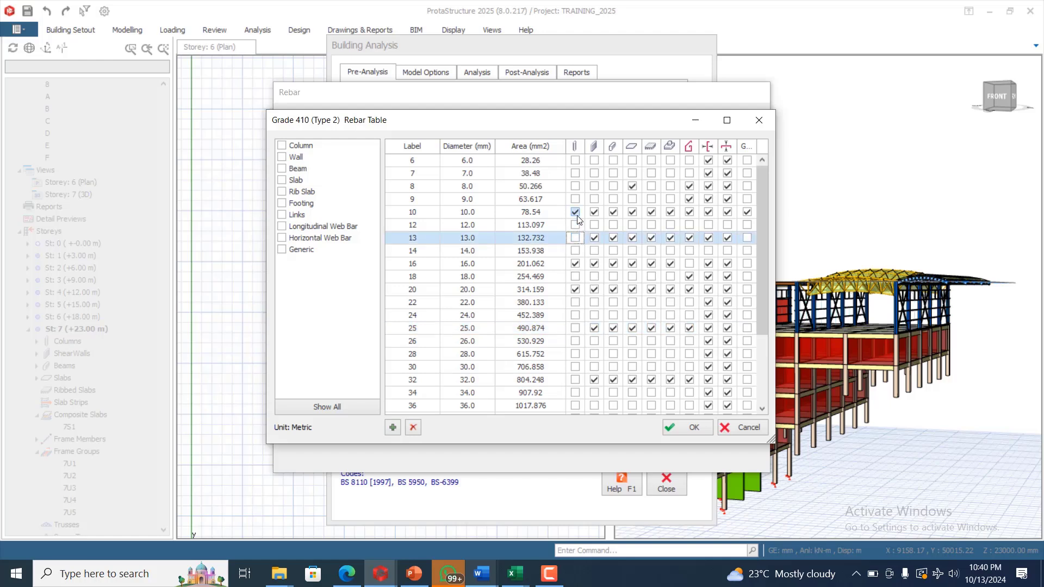
left_click(575, 212)
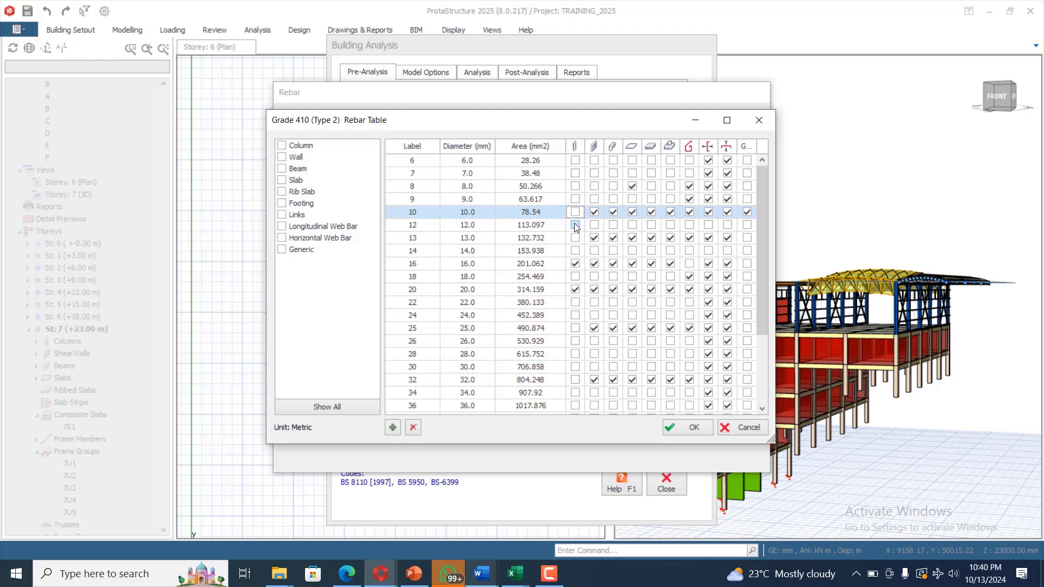
left_click(576, 327)
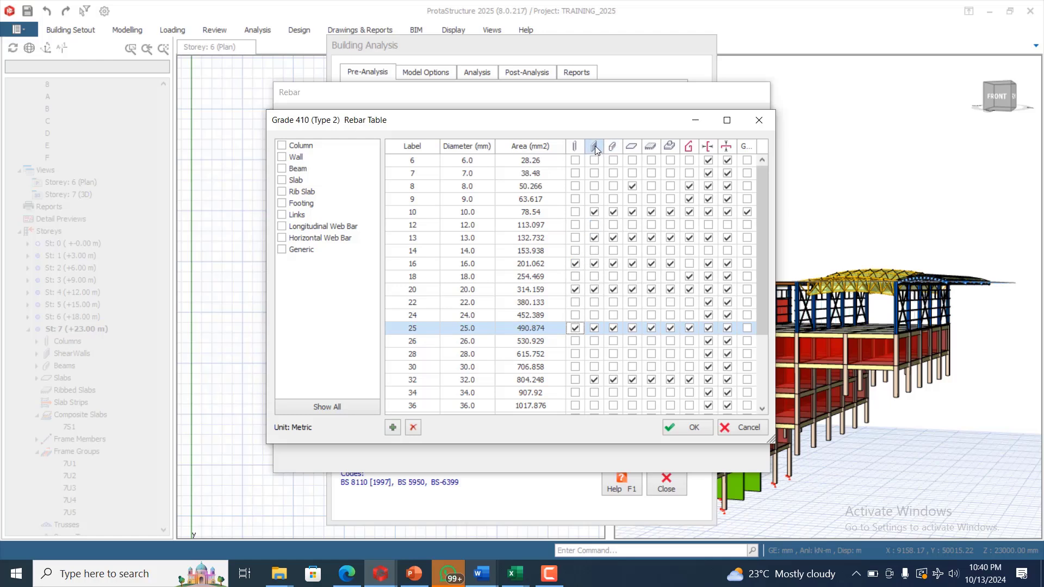
Disable the 10, 13 and 32 mm bar diameters for walls in the Grade 410 rebar table.
left_click(594, 213)
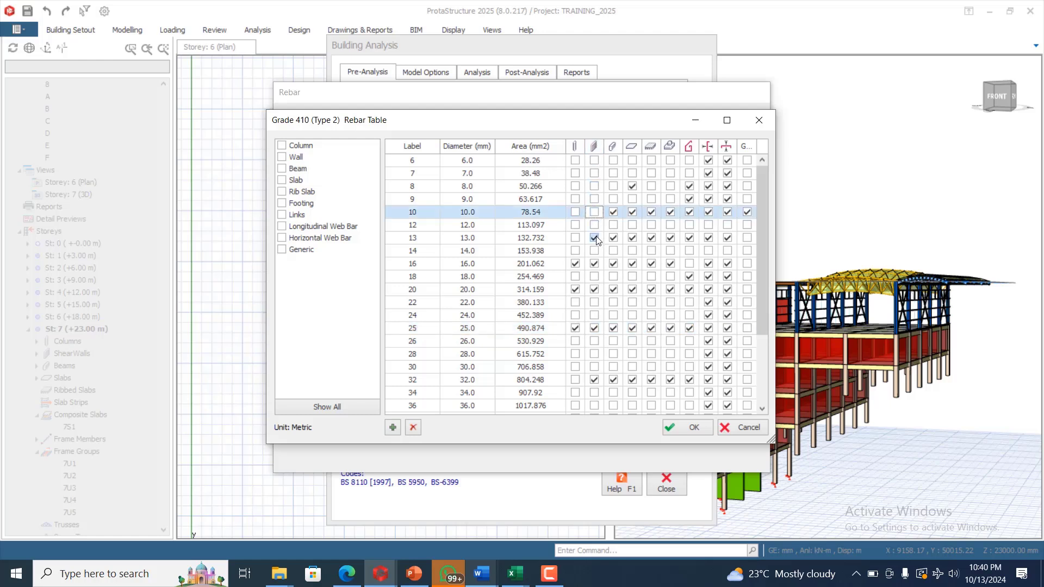
left_click(594, 238)
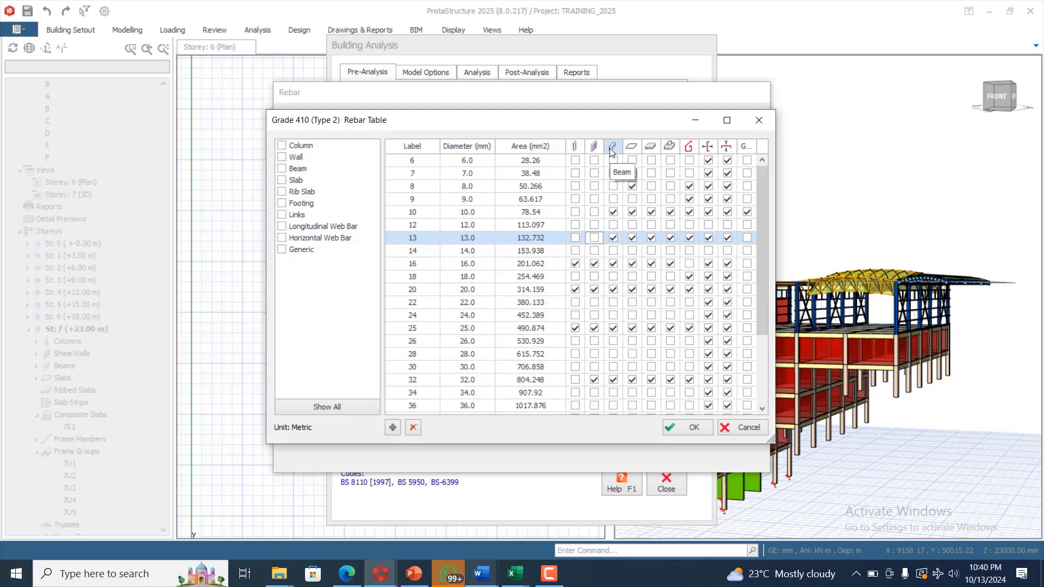
left_click(594, 379)
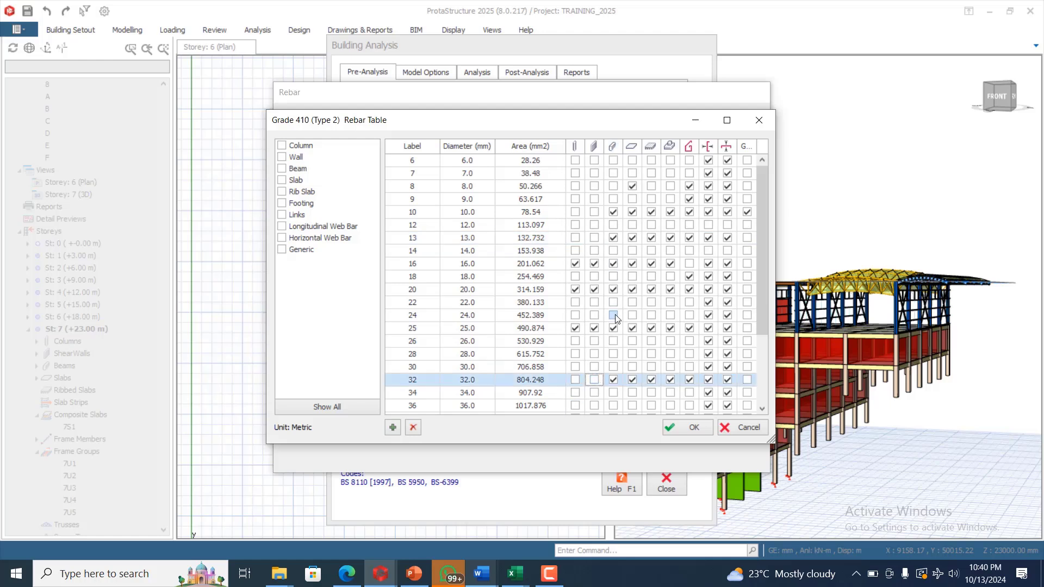
Disable the 10, 13, 25 and 32 mm bar diameters for beams in the Grade 410 rebar table.
scroll(616, 319, "down", 2)
scroll(609, 316, "up", 2)
left_click(613, 212)
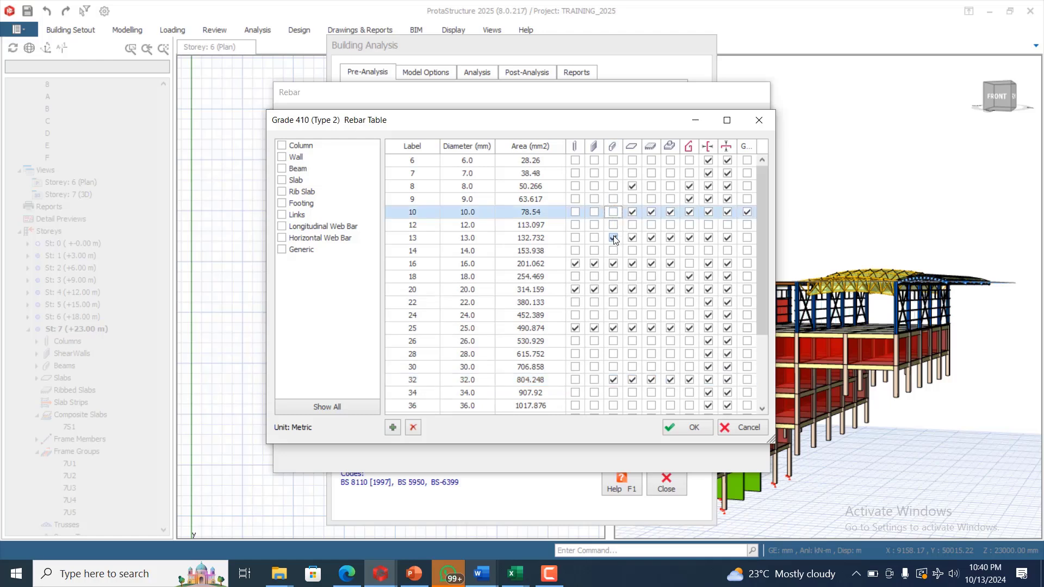
left_click(613, 238)
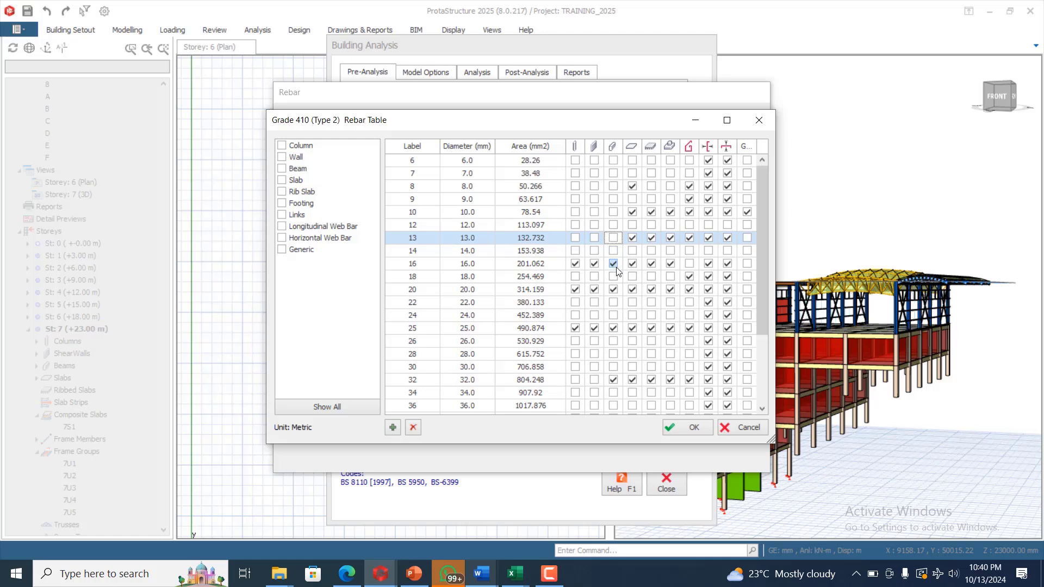
left_click(613, 327)
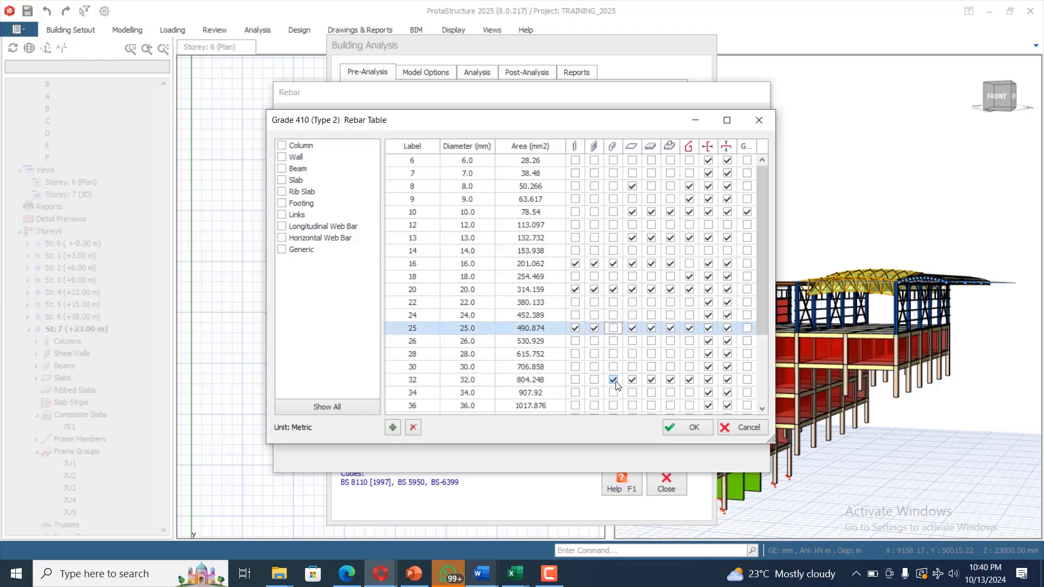
left_click(613, 380)
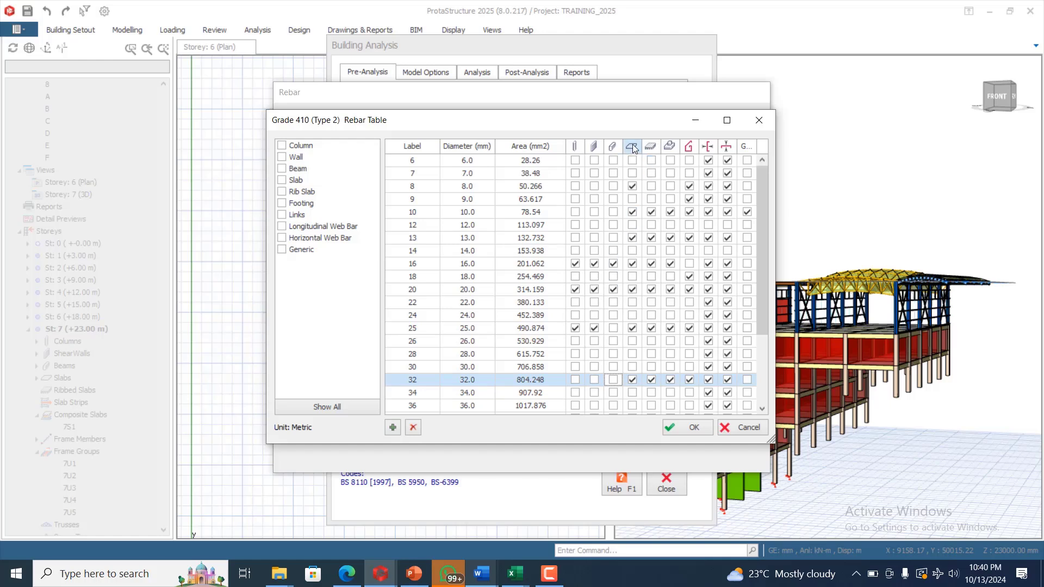
Enable the 12 mm bar for slabs and disable the 8, 10, 13, 16, 20, 25 and 32 mm diameters.
left_click(633, 187)
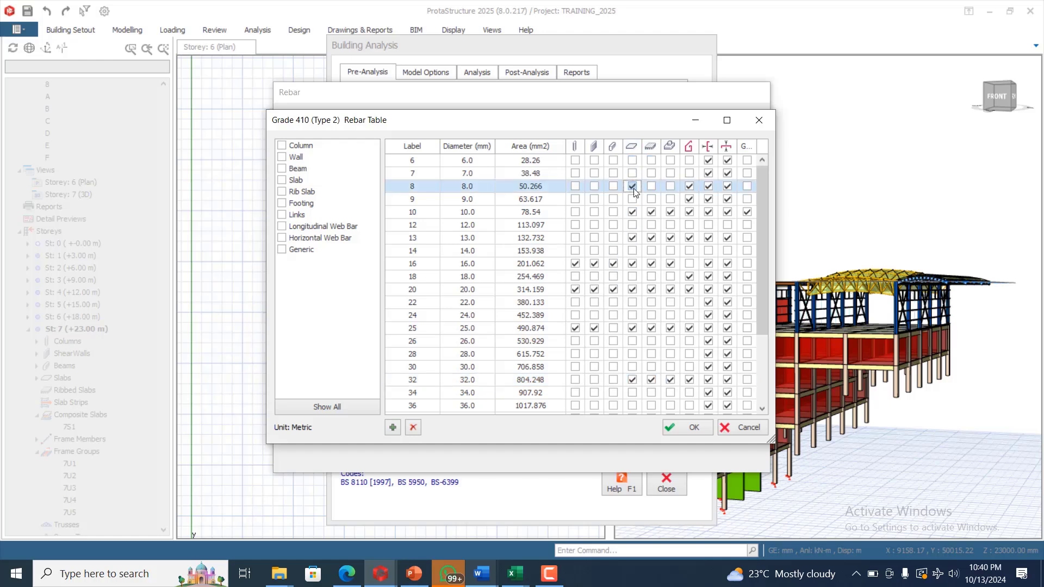
left_click(632, 185)
left_click(632, 212)
left_click(632, 225)
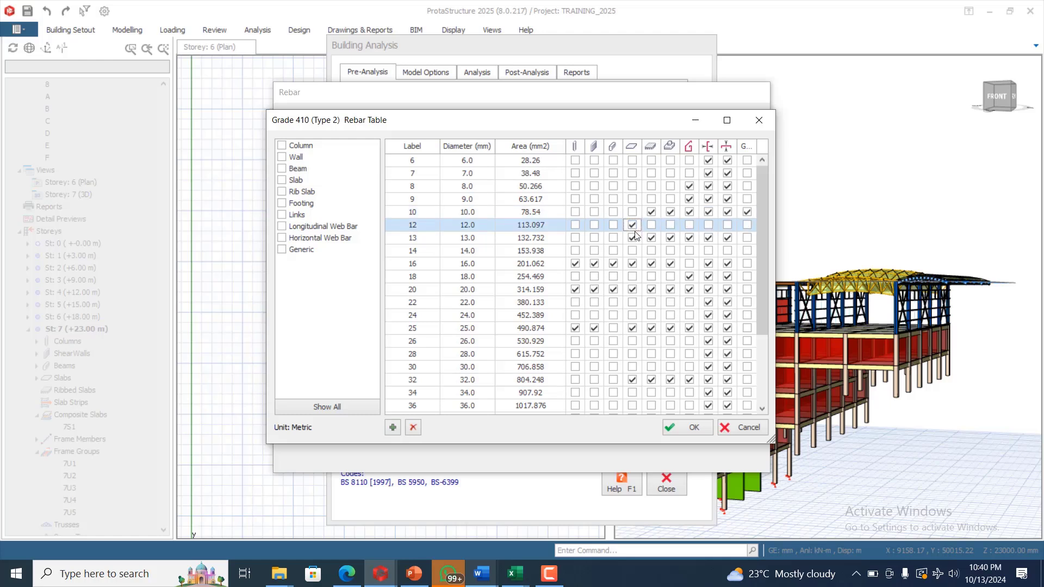
left_click(632, 237)
left_click(633, 264)
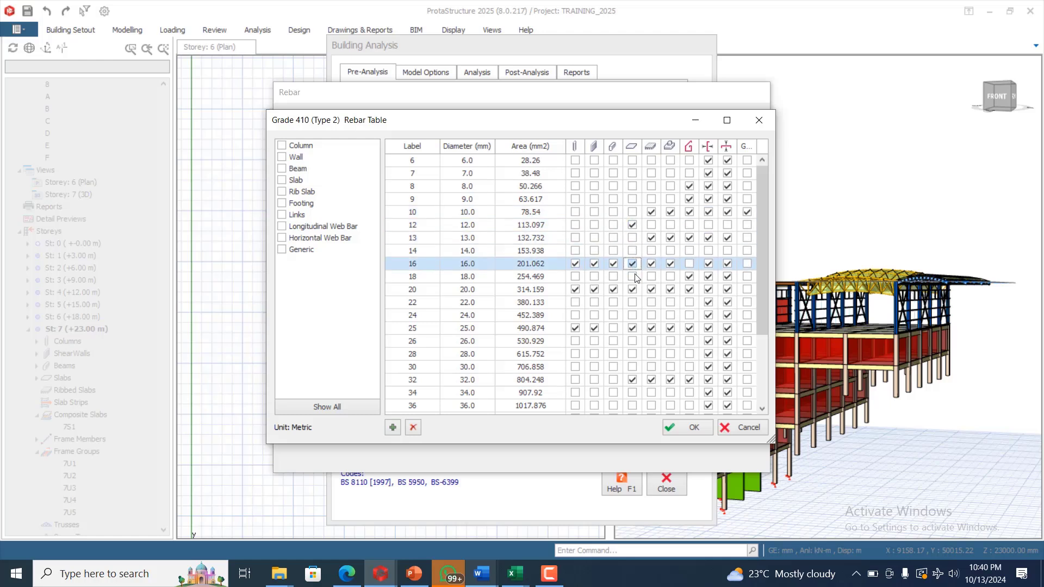
left_click(632, 289)
left_click(632, 264)
left_click(632, 328)
left_click(632, 379)
scroll(642, 304, "down", 3)
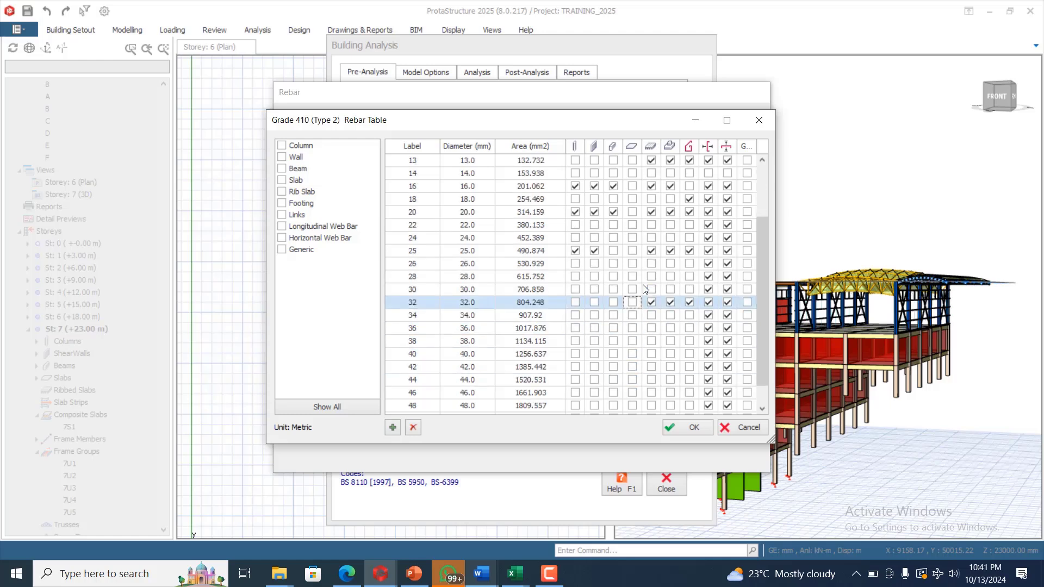
scroll(665, 224, "up", 3)
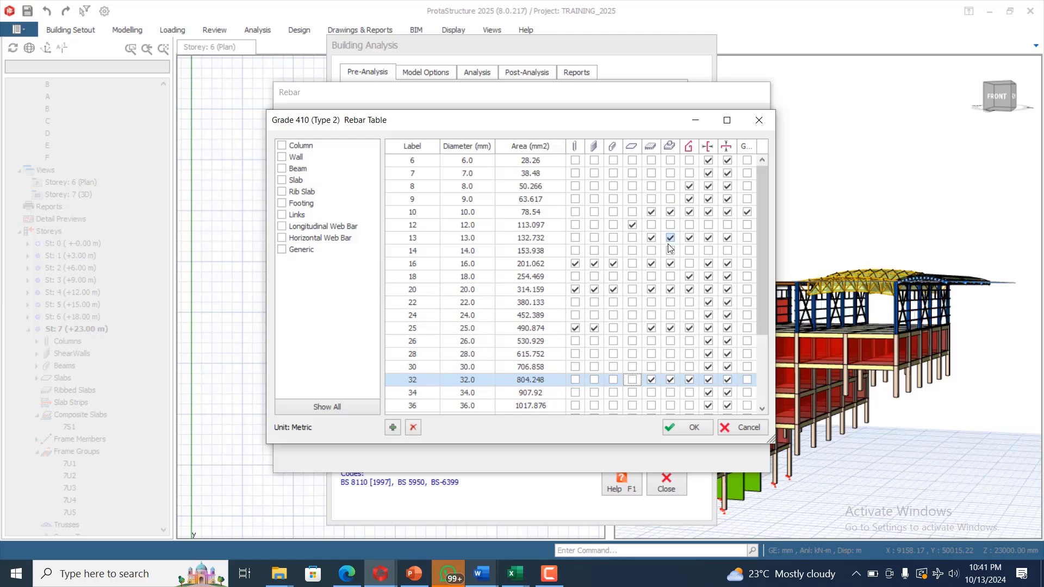
Disable the 10, 13, 25 and 32 mm bar diameters for footings in the Grade 410 rebar table.
left_click(670, 238)
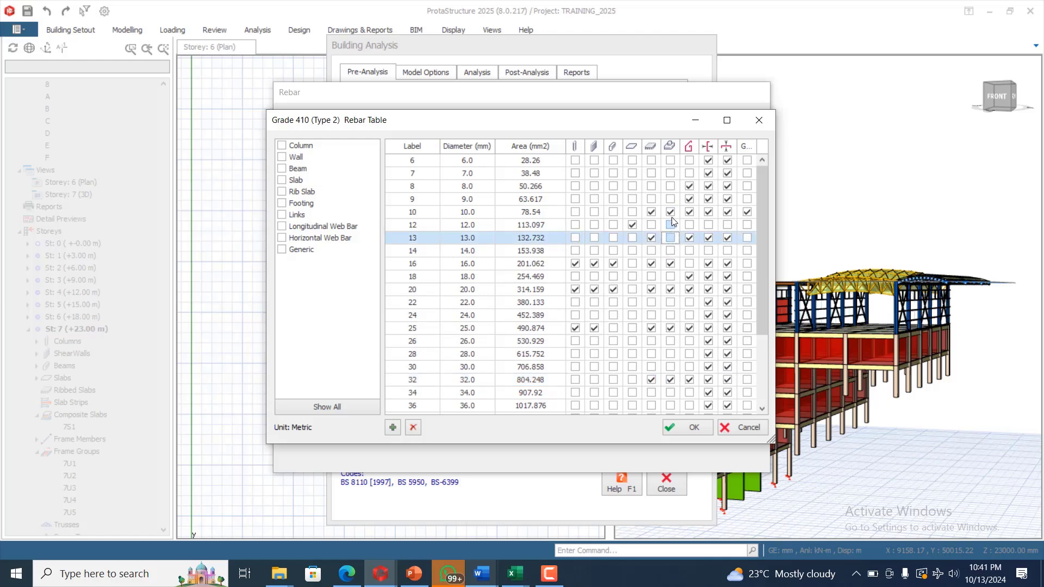
left_click(670, 212)
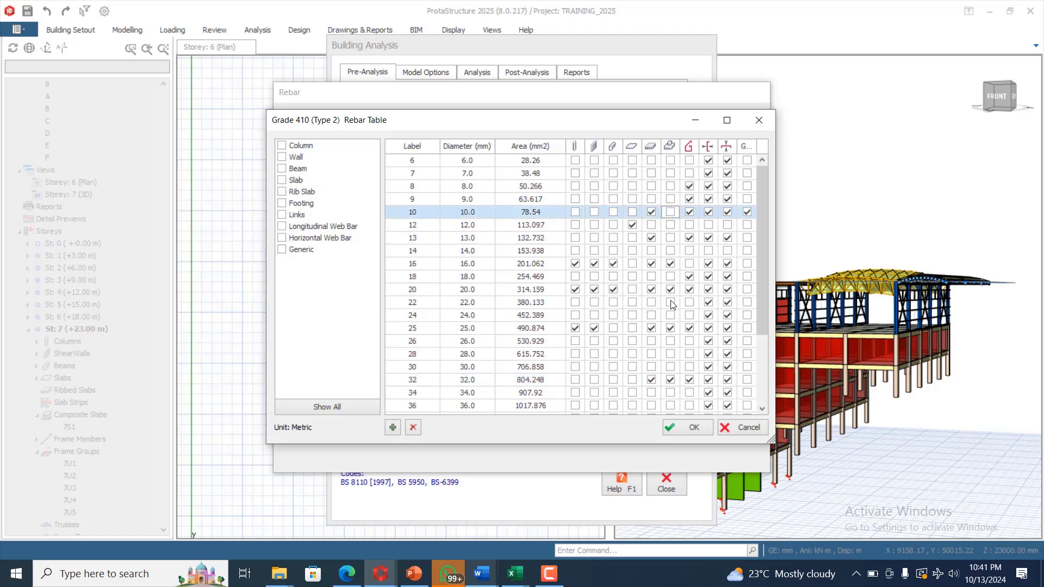
left_click(670, 328)
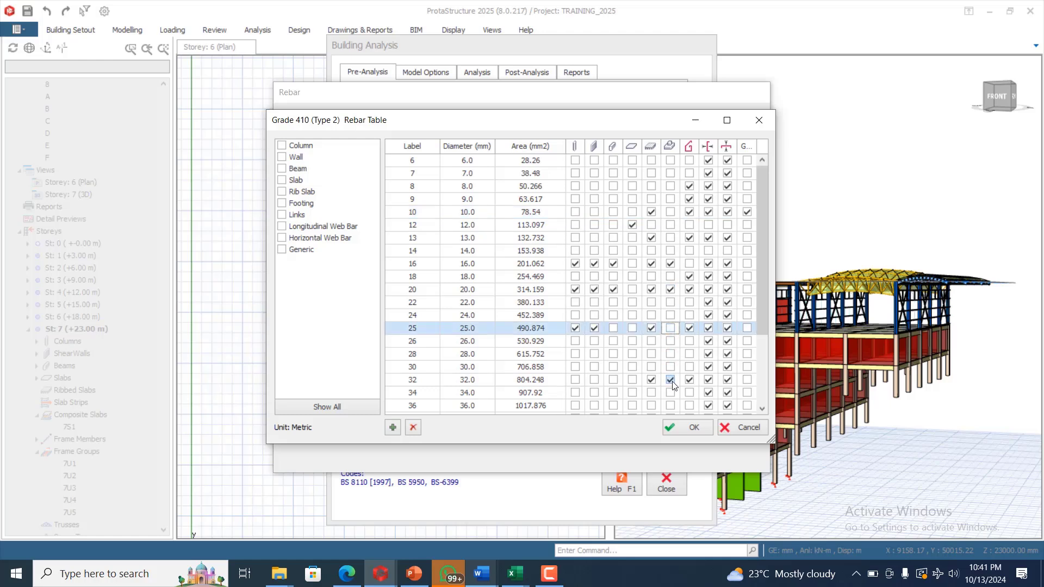
left_click(670, 380)
scroll(673, 368, "down", 3)
scroll(673, 324, "up", 3)
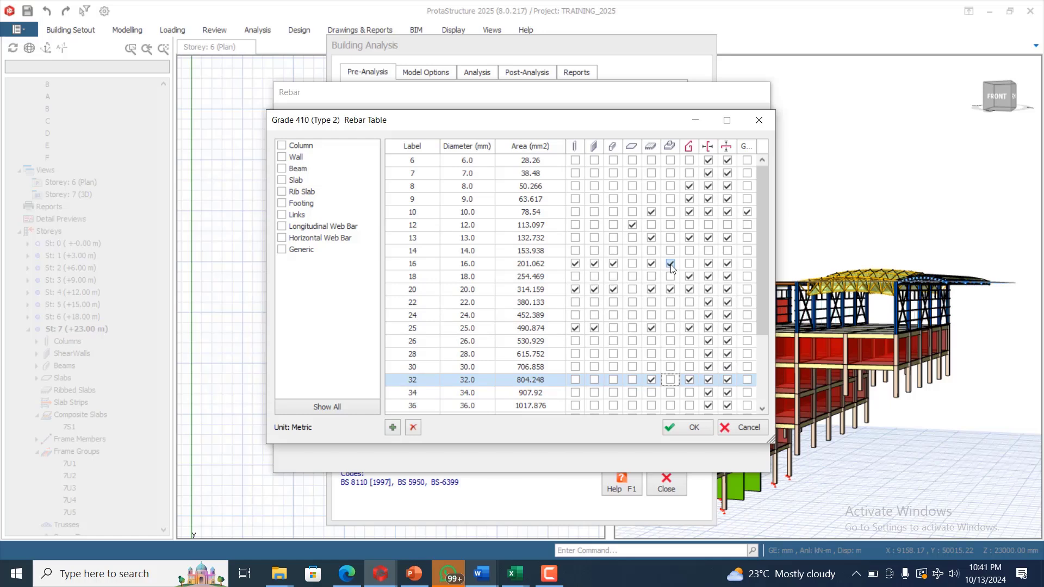
Disable the 8, 9, 13, 18, 20, 25 and 32 mm bar diameters for links, keeping 10 mm enabled.
left_click(689, 186)
left_click(689, 200)
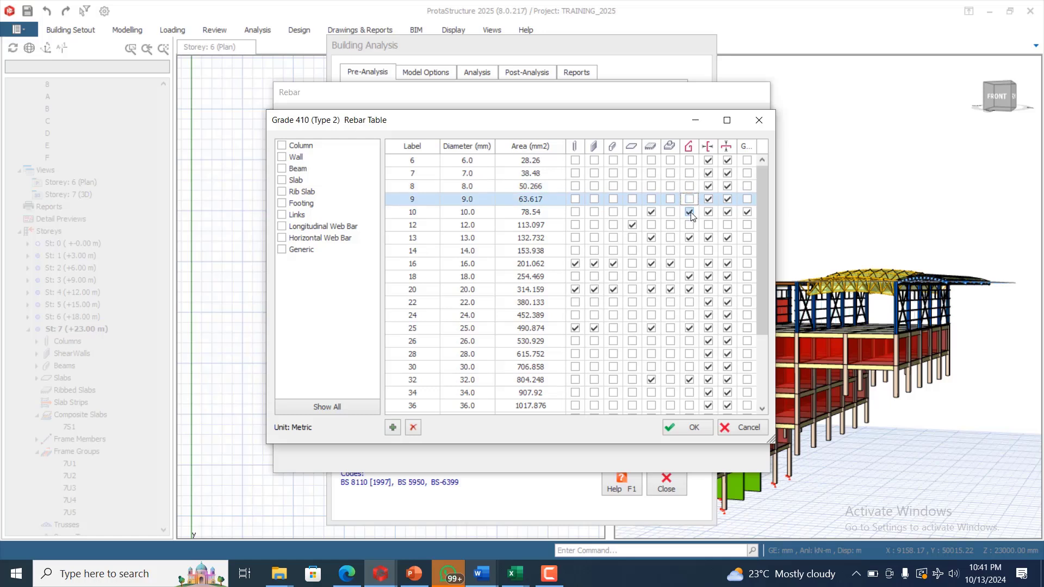
left_click(689, 238)
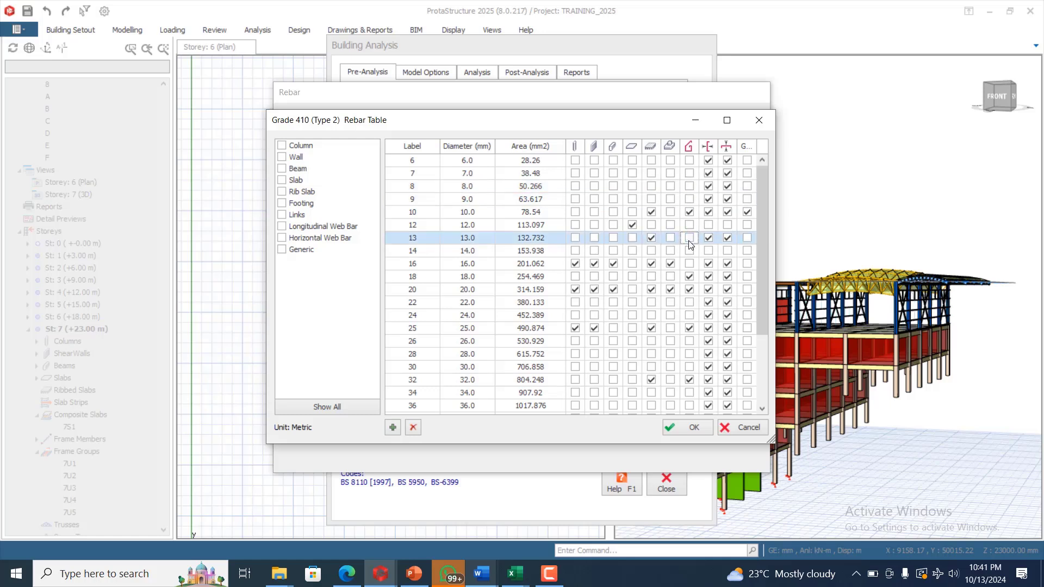
left_click(690, 276)
left_click(689, 289)
left_click(690, 328)
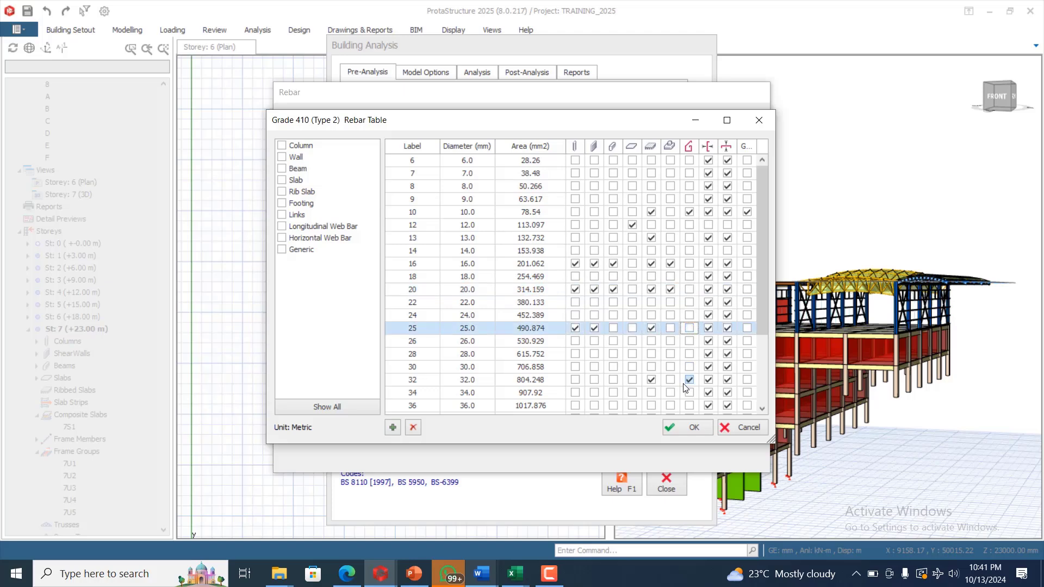
left_click(689, 380)
scroll(693, 366, "down", 2)
scroll(693, 366, "up", 2)
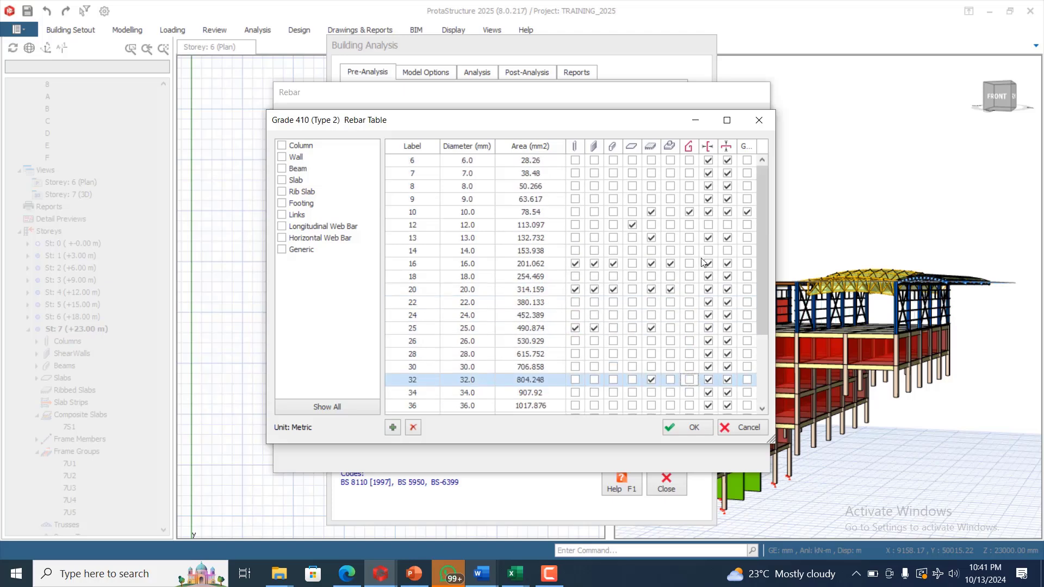
Accept the rebar table, the Grade 410 (Type 2) rebar settings and the default material assignments.
left_click(695, 428)
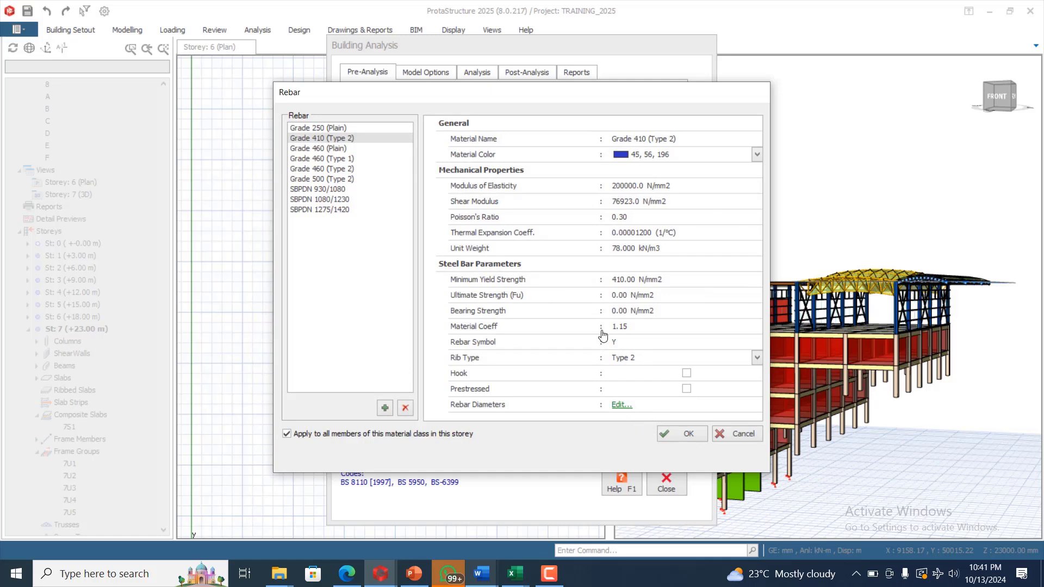
left_click(674, 435)
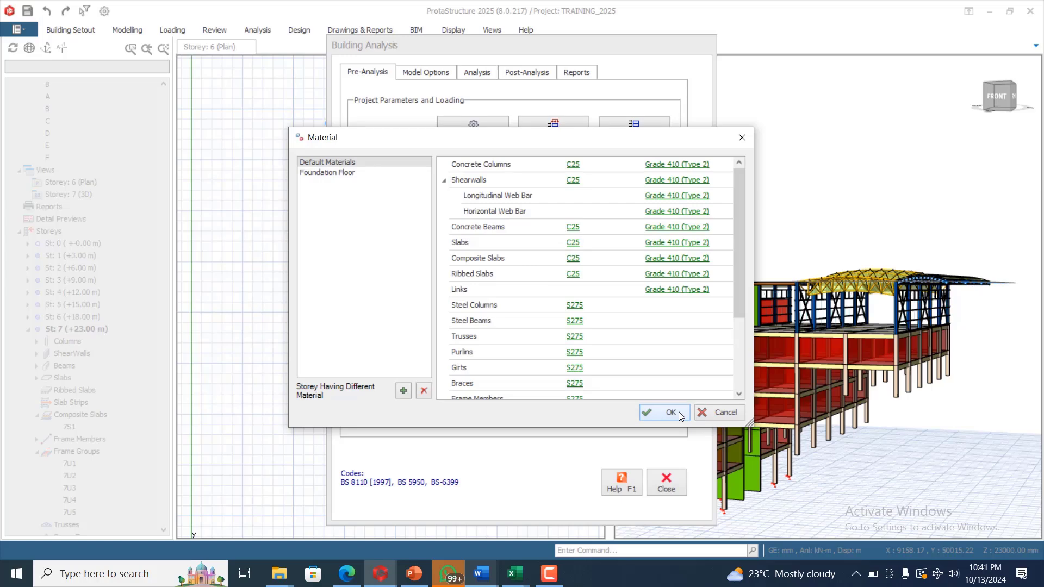
left_click(672, 412)
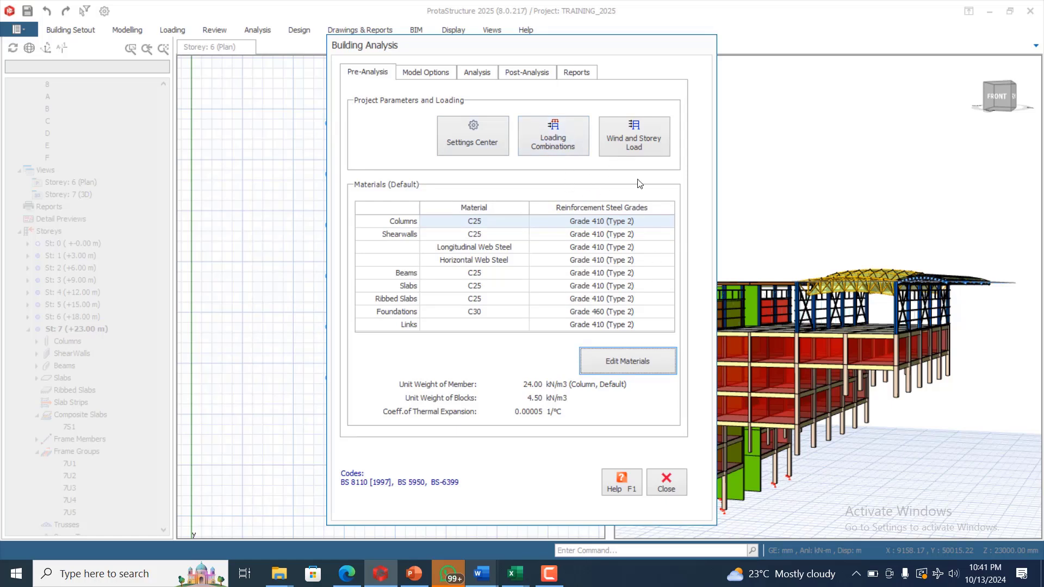
Try to import wind loads into the storey parameters and loads, then close that dialog.
left_click(639, 146)
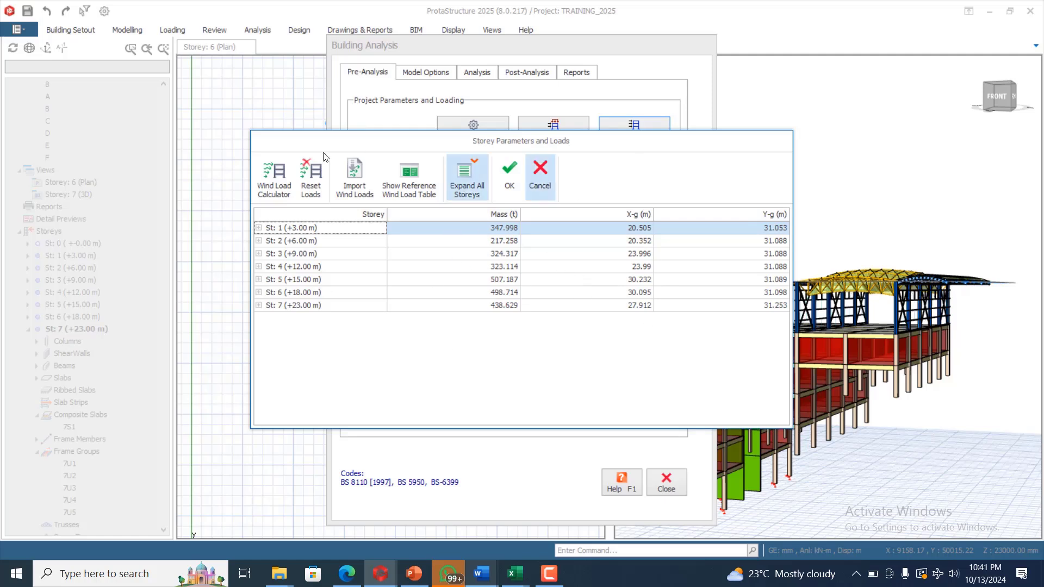
left_click(369, 182)
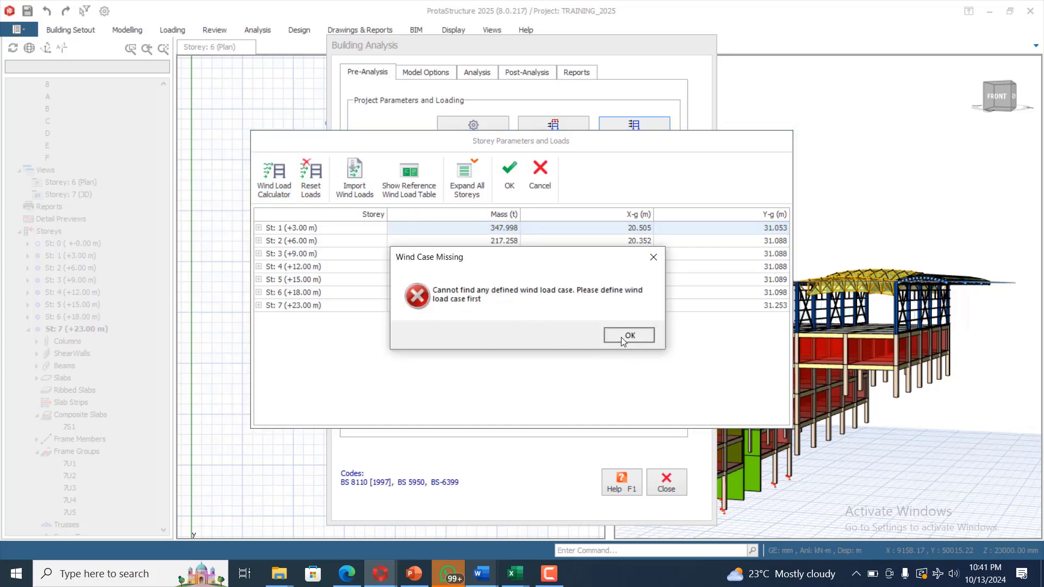
left_click(625, 335)
left_click(404, 232)
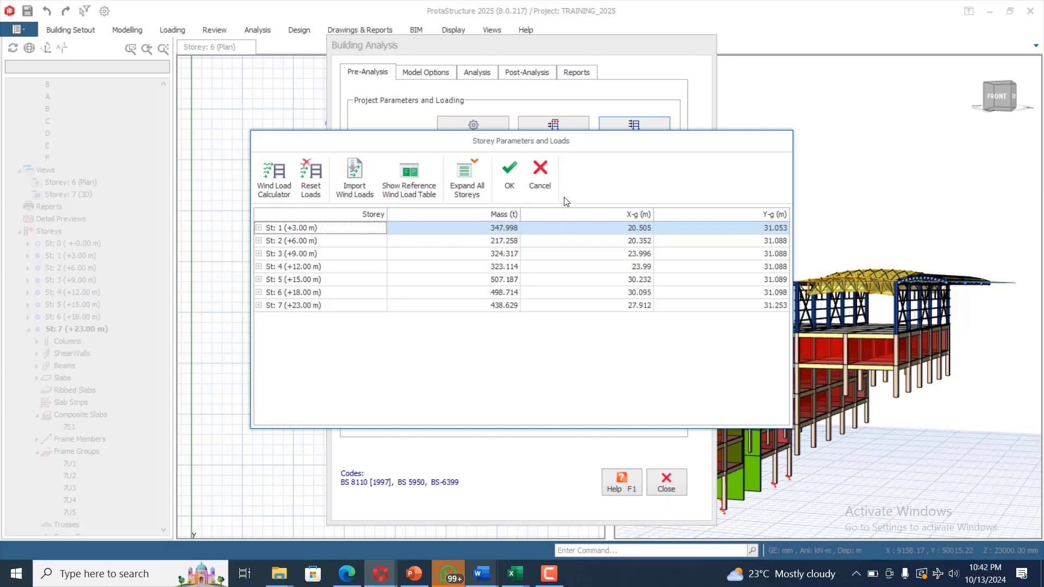
left_click(508, 176)
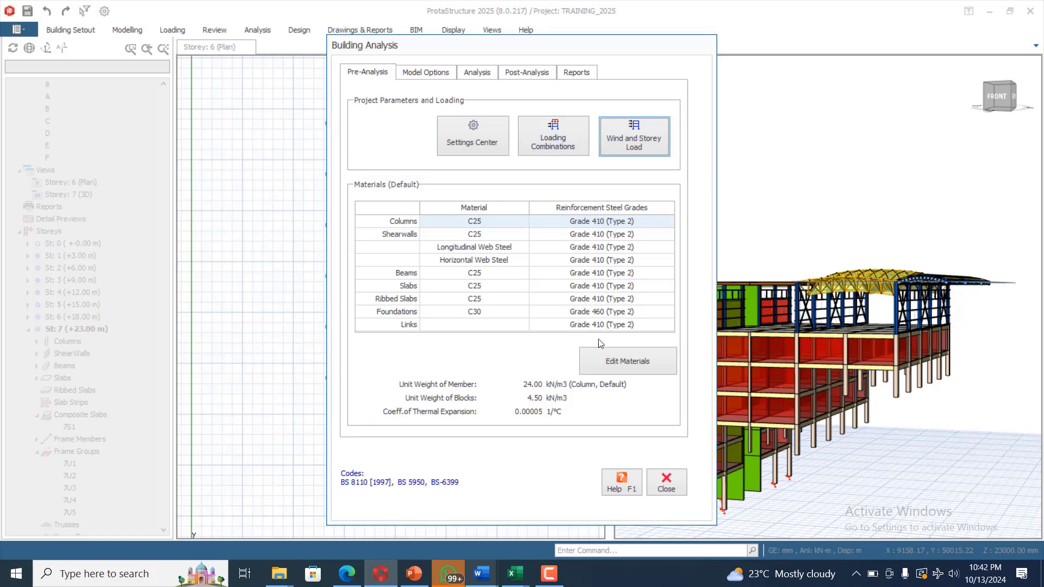
Run the Building Model Check on all storeys with every check enabled.
left_click(416, 73)
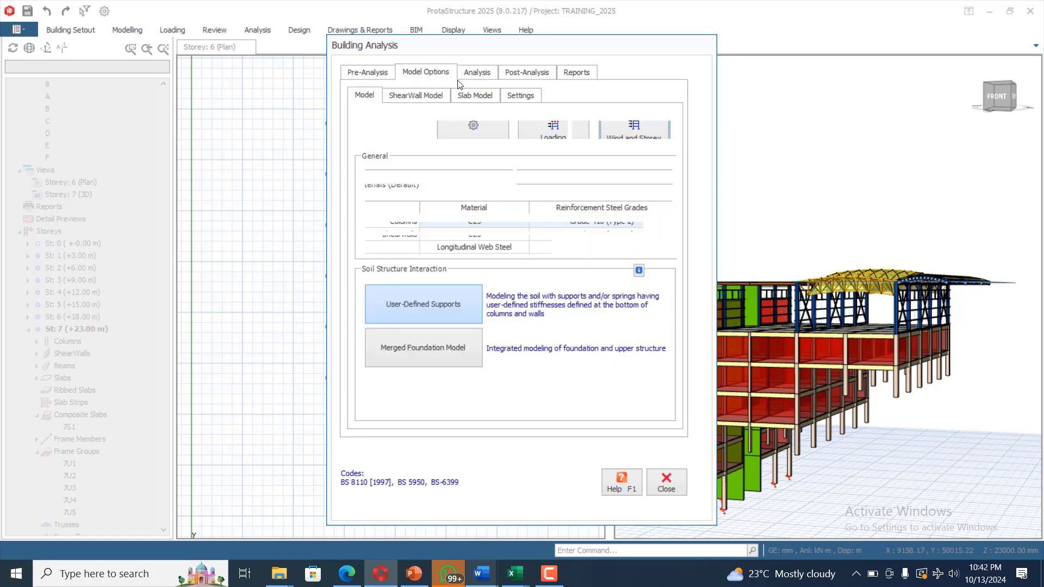
left_click(467, 77)
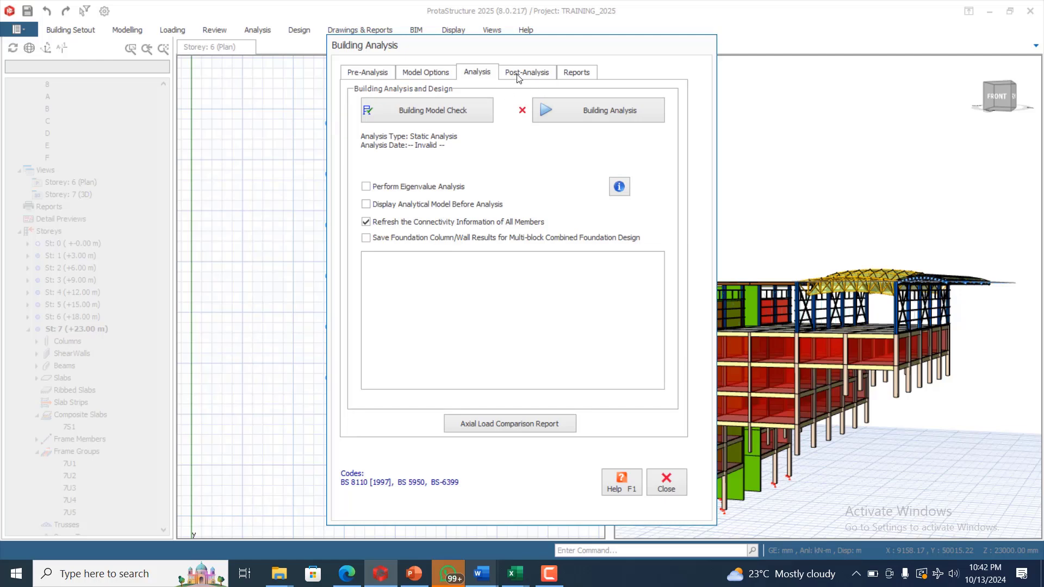
left_click(451, 110)
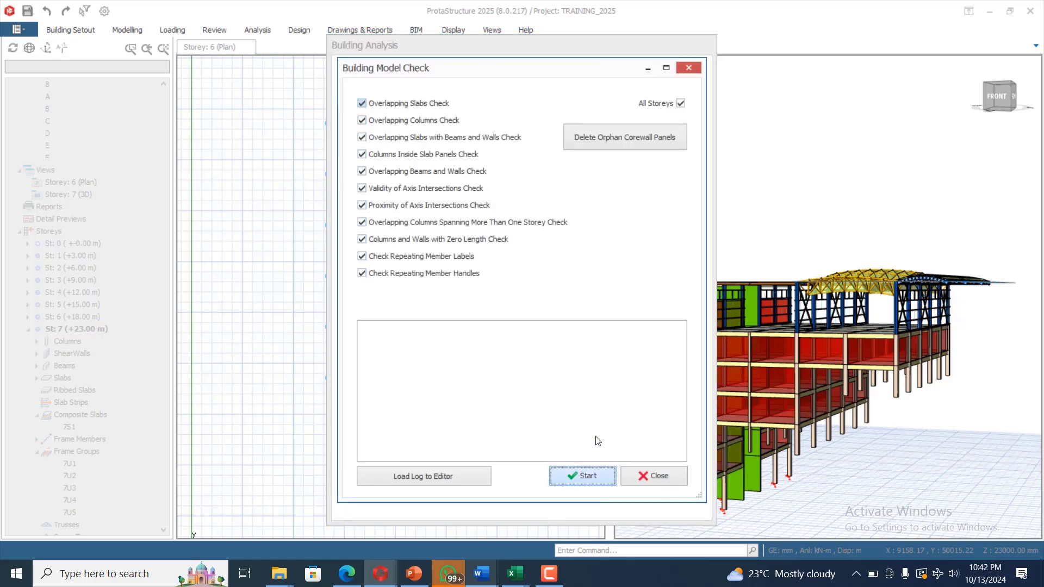
left_click(601, 476)
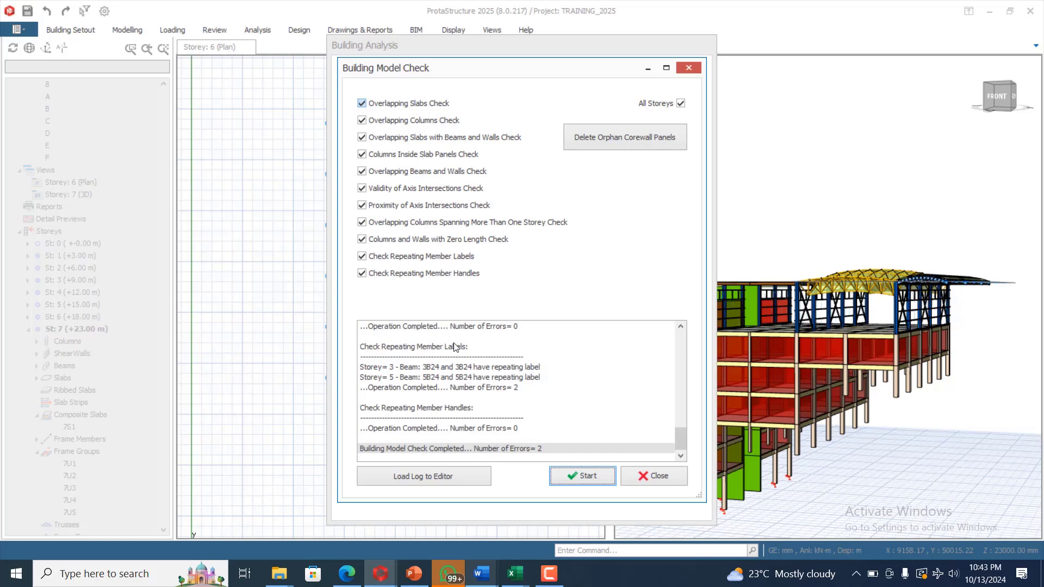
Load the model check log into the text editor, review its listed errors, and close the log and the check.
left_click(427, 481)
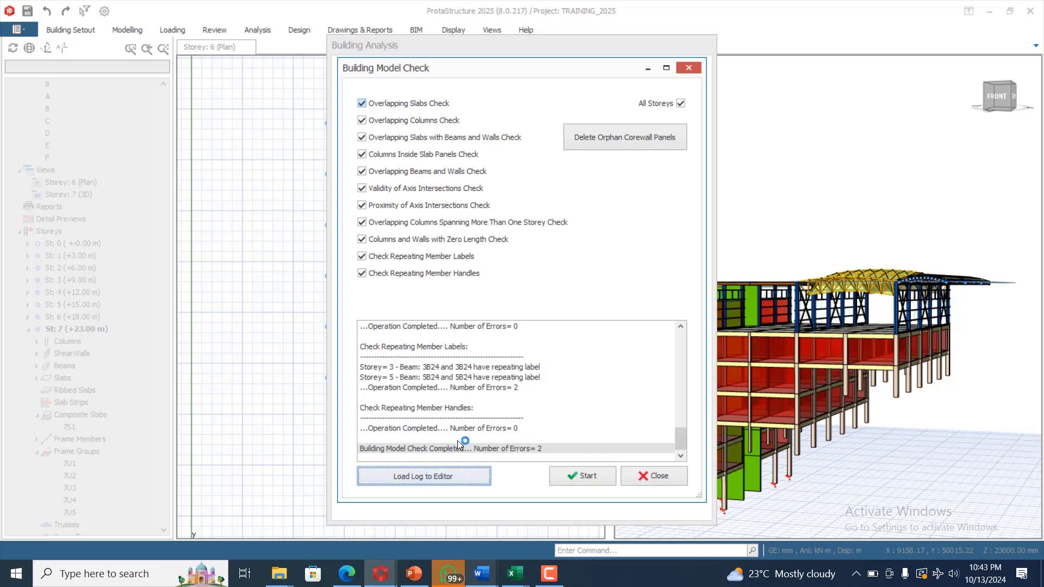
scroll(389, 249, "down", 13)
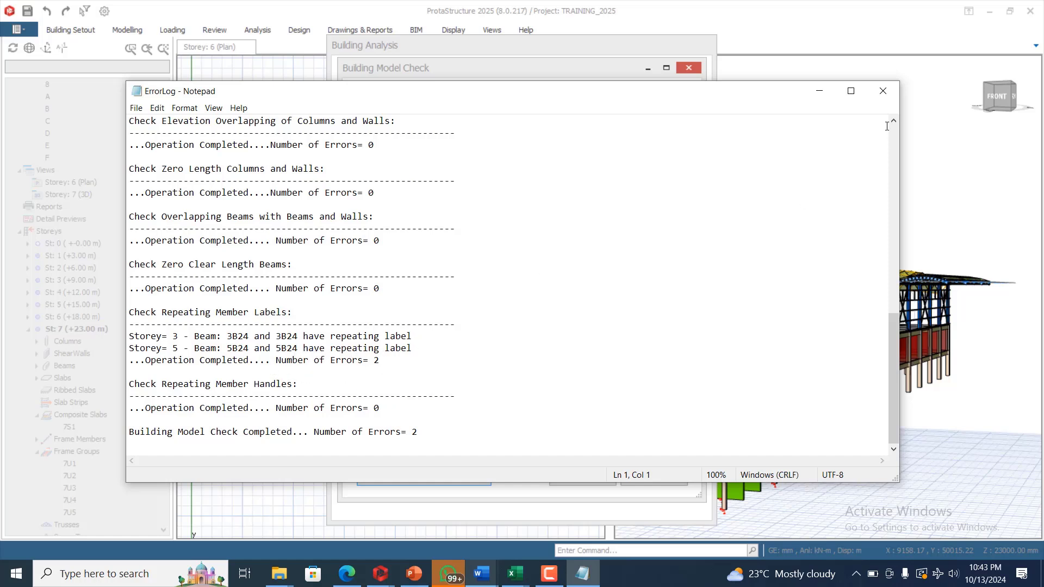
left_click(883, 92)
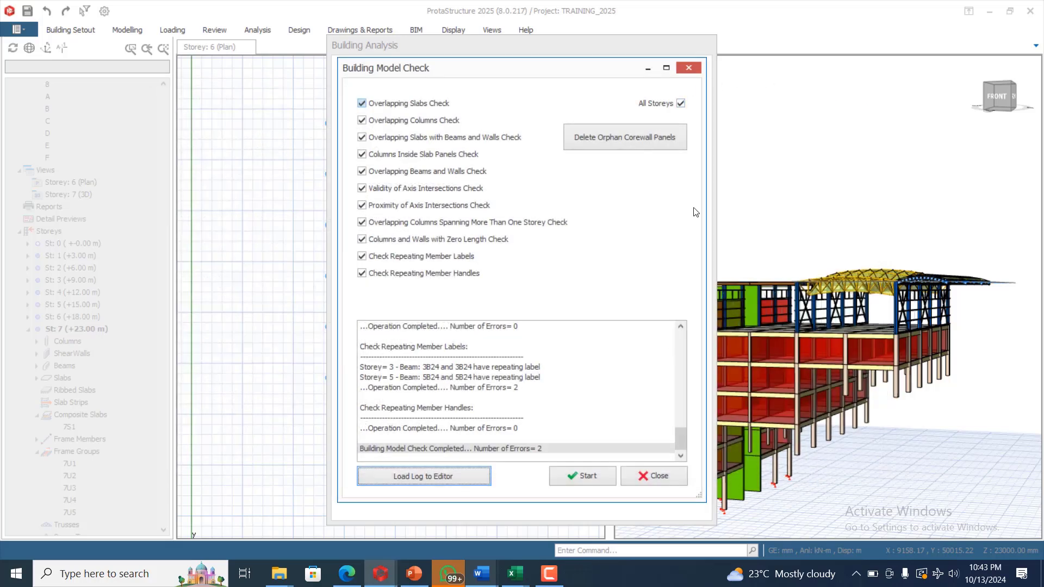
left_click(648, 486)
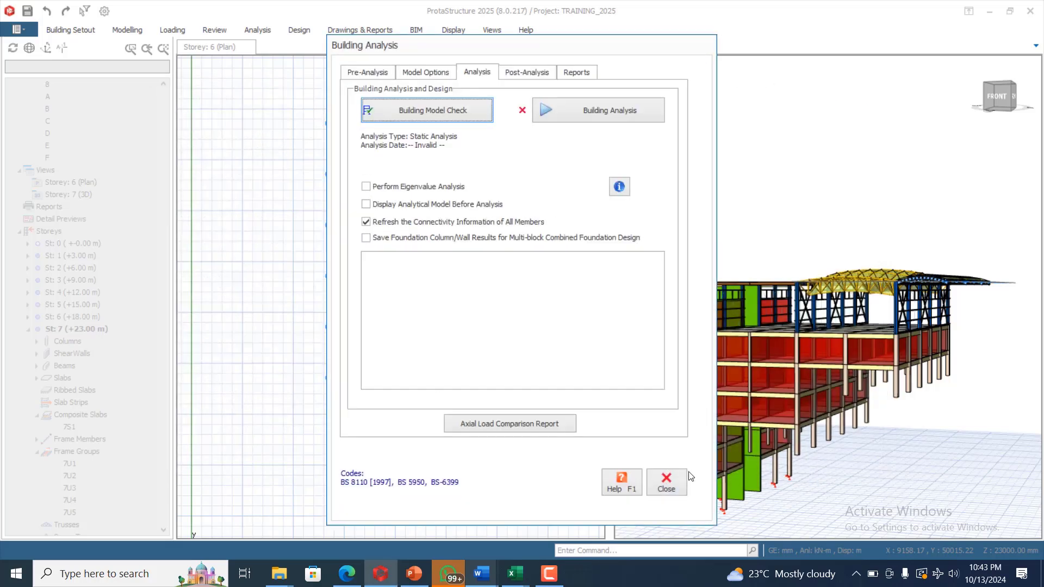
Leave the building analysis setup and re-label the columns, beams and slabs on all storeys, accepting that this cannot be undone.
left_click(669, 490)
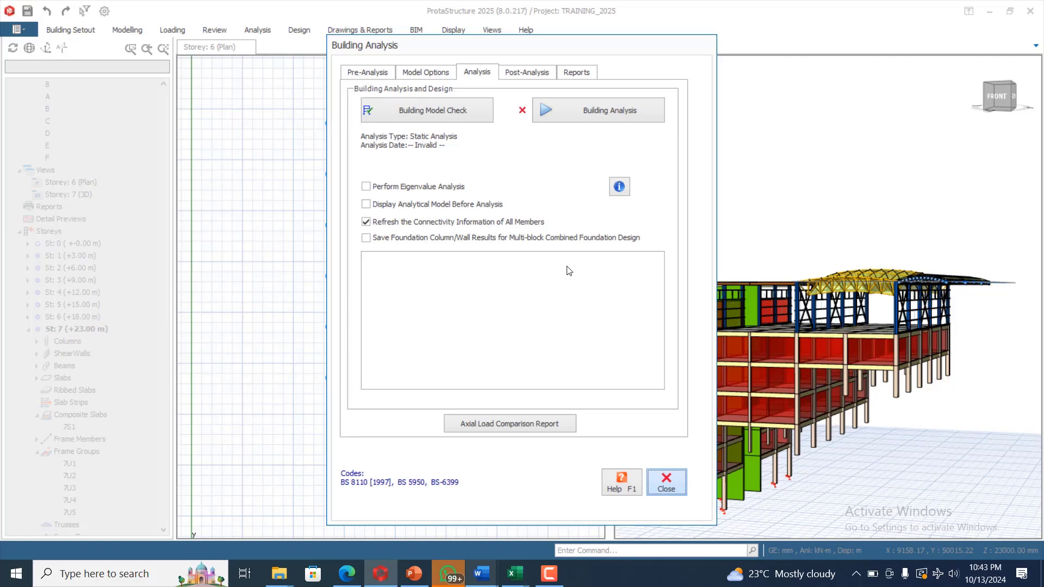
left_click(662, 481)
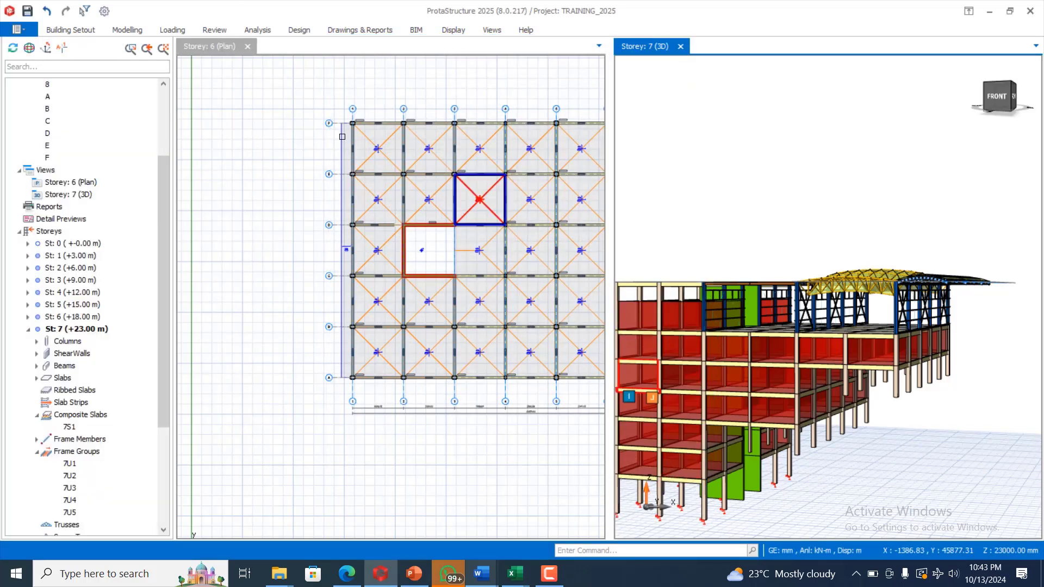
left_click(228, 30)
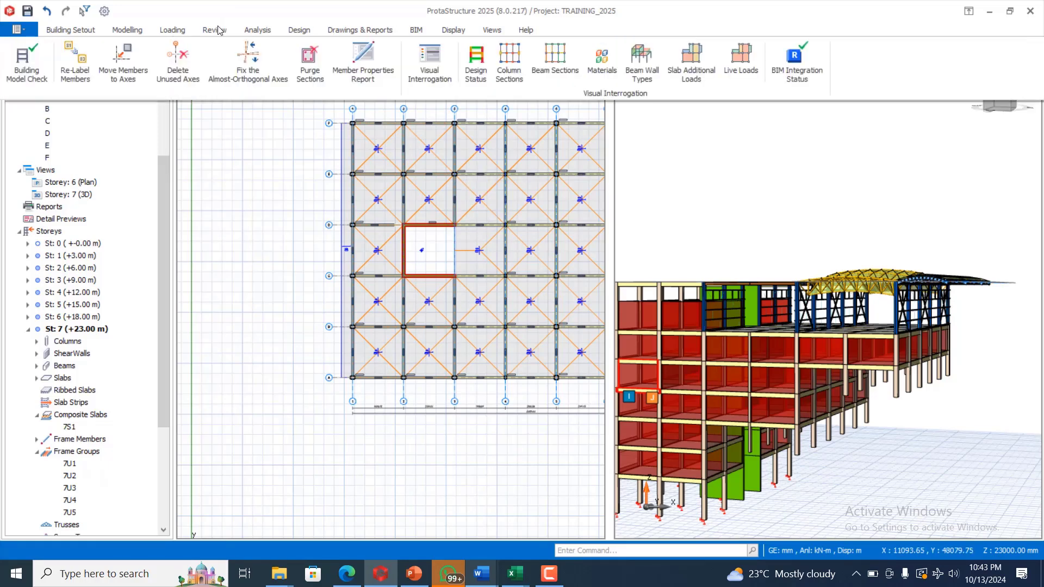
left_click(223, 31)
left_click(220, 31)
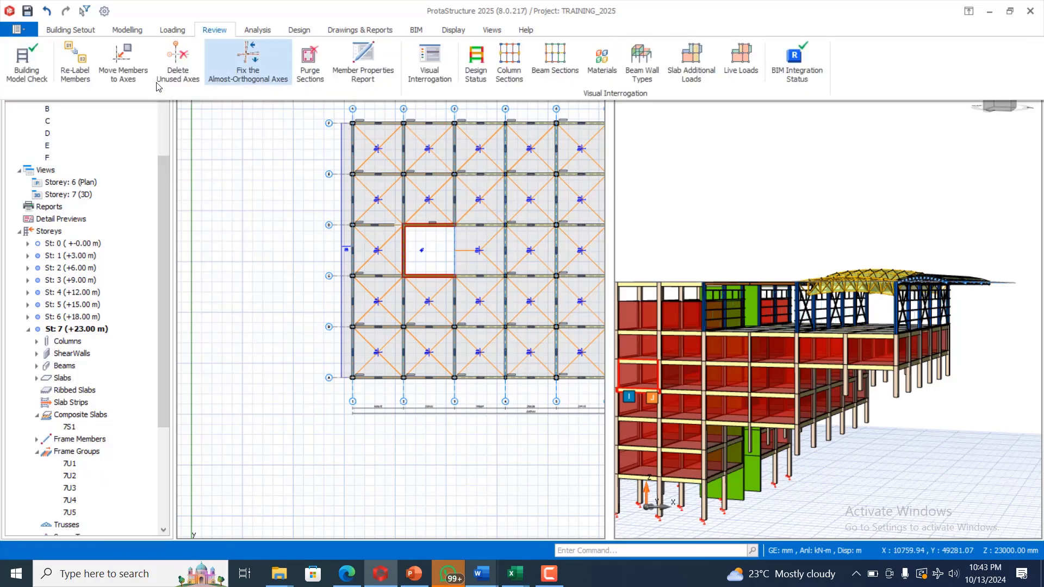
left_click(89, 64)
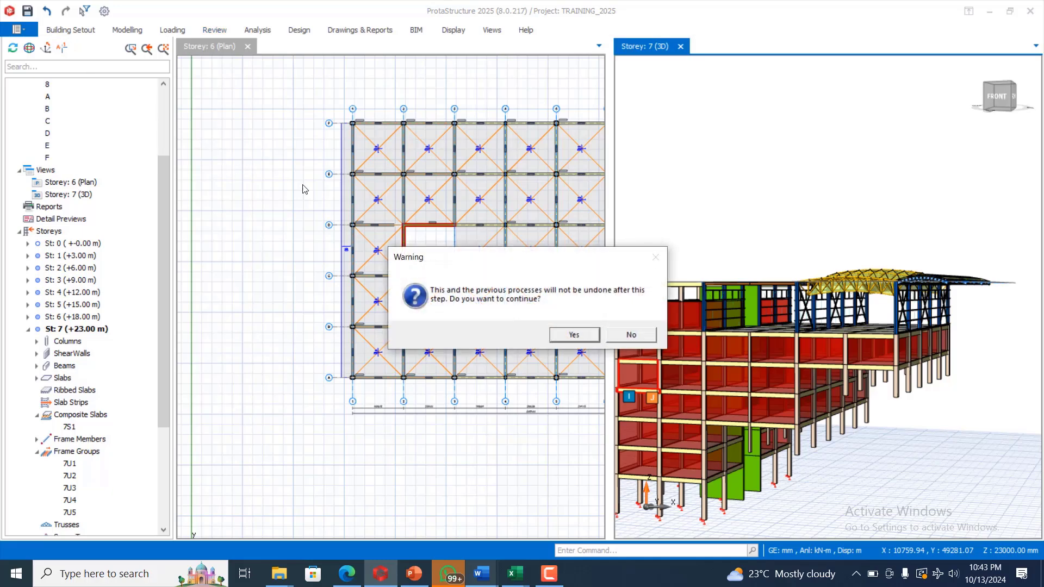
left_click(580, 336)
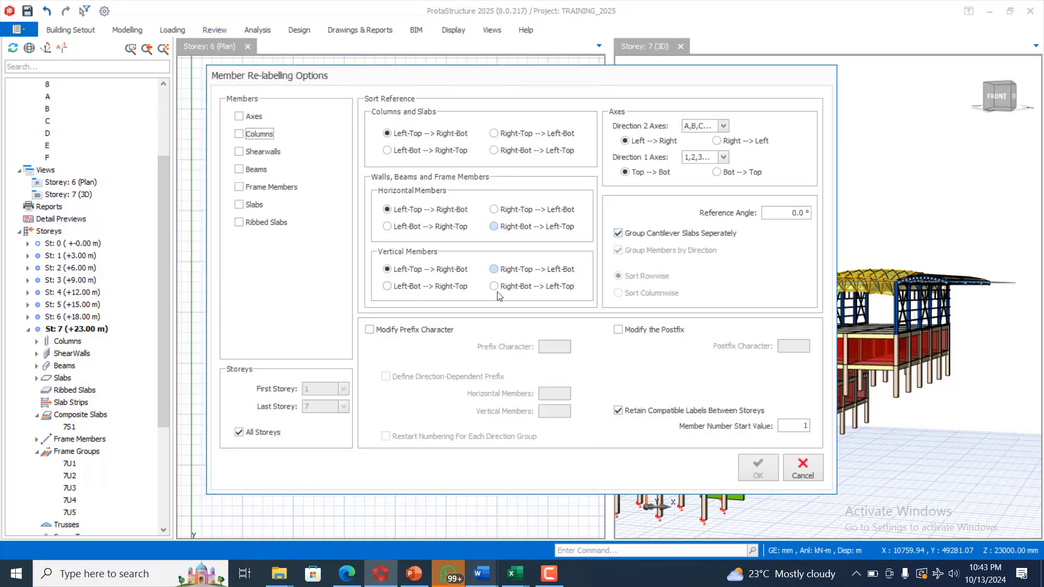
left_click(239, 134)
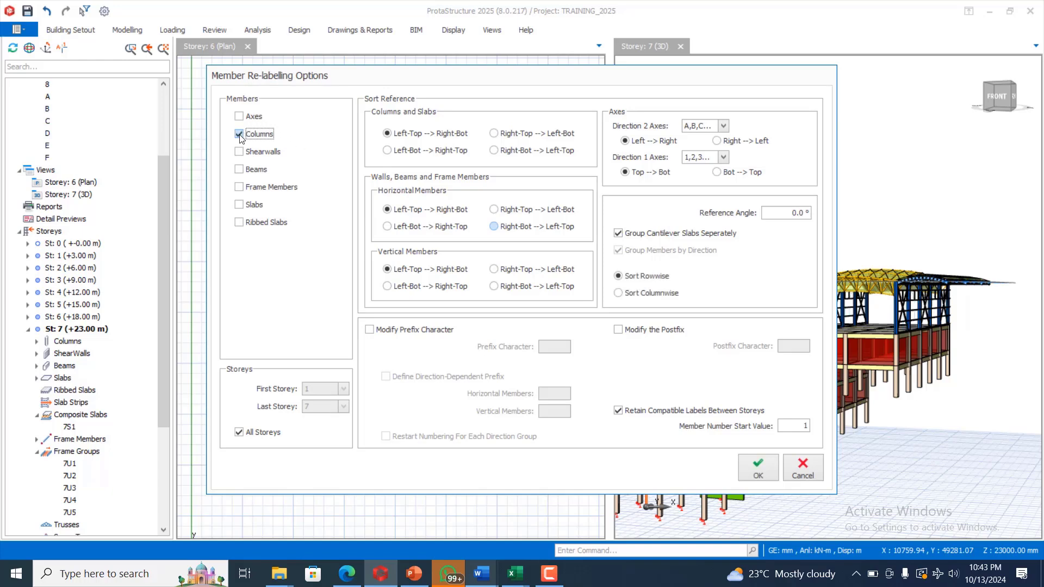
left_click(239, 172)
left_click(239, 207)
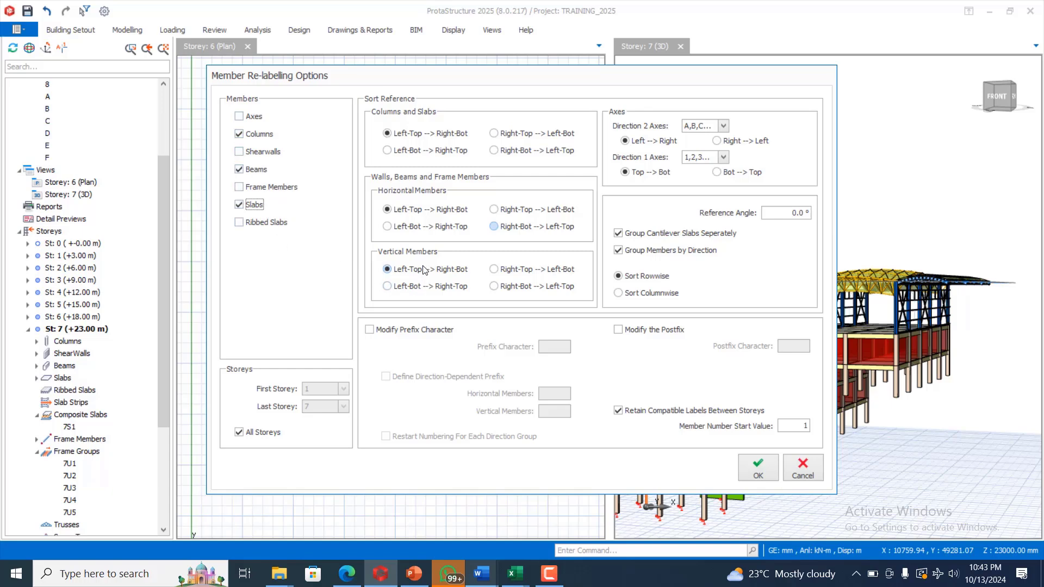
left_click(757, 472)
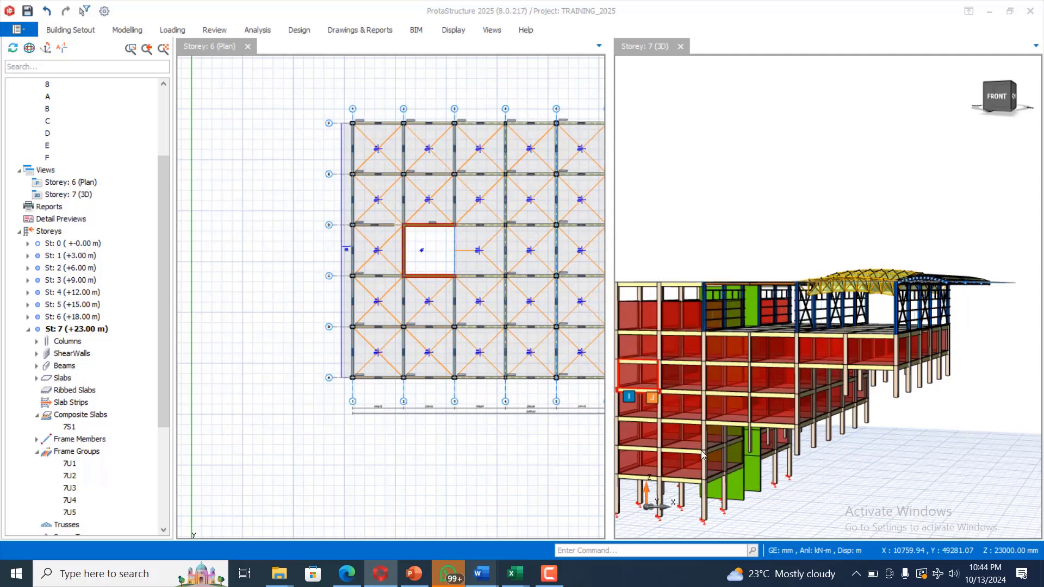
Delete the unused axis 8 from the model.
left_click(214, 30)
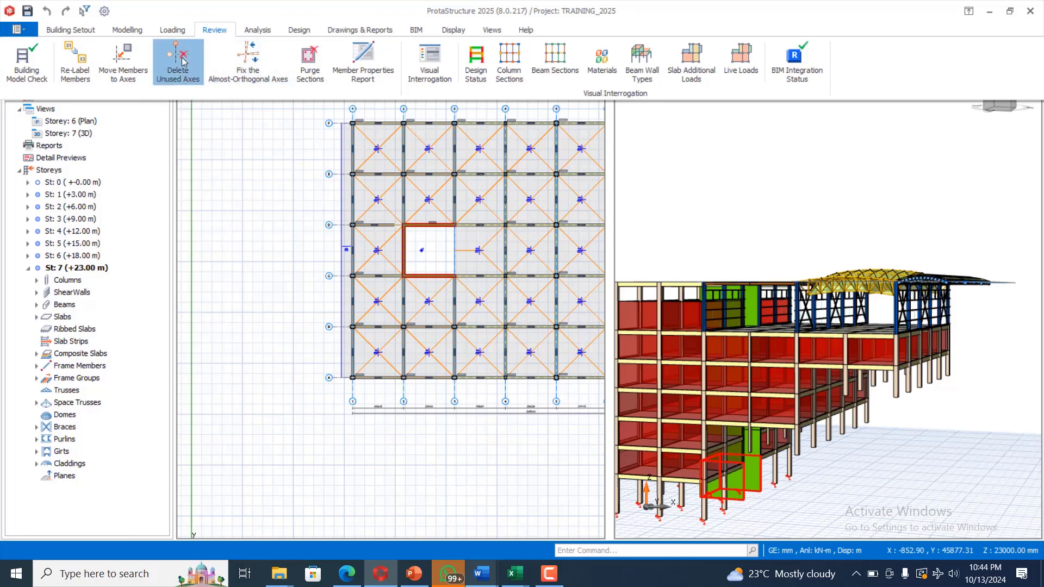
left_click(266, 82)
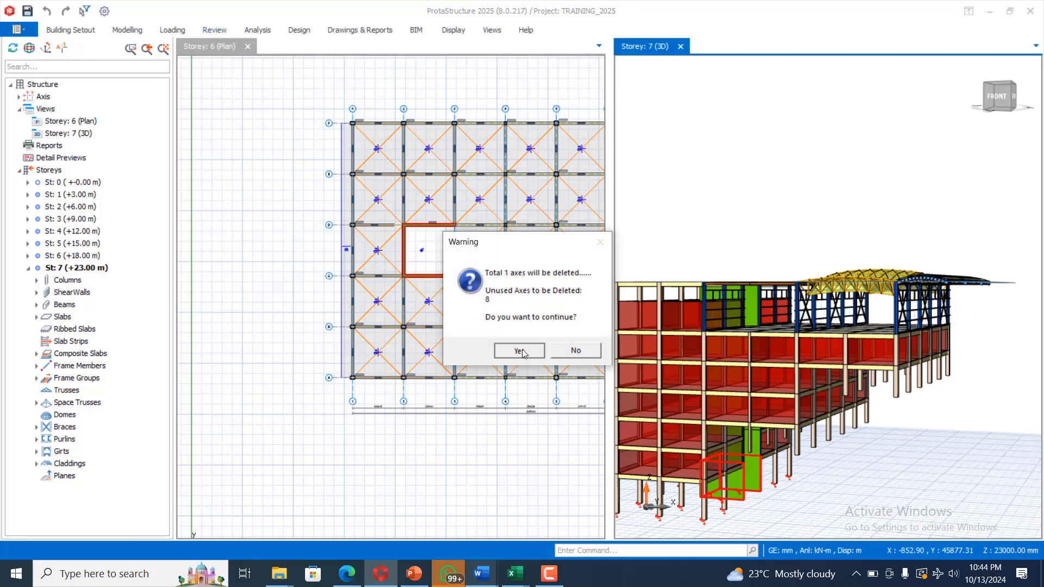
left_click(519, 352)
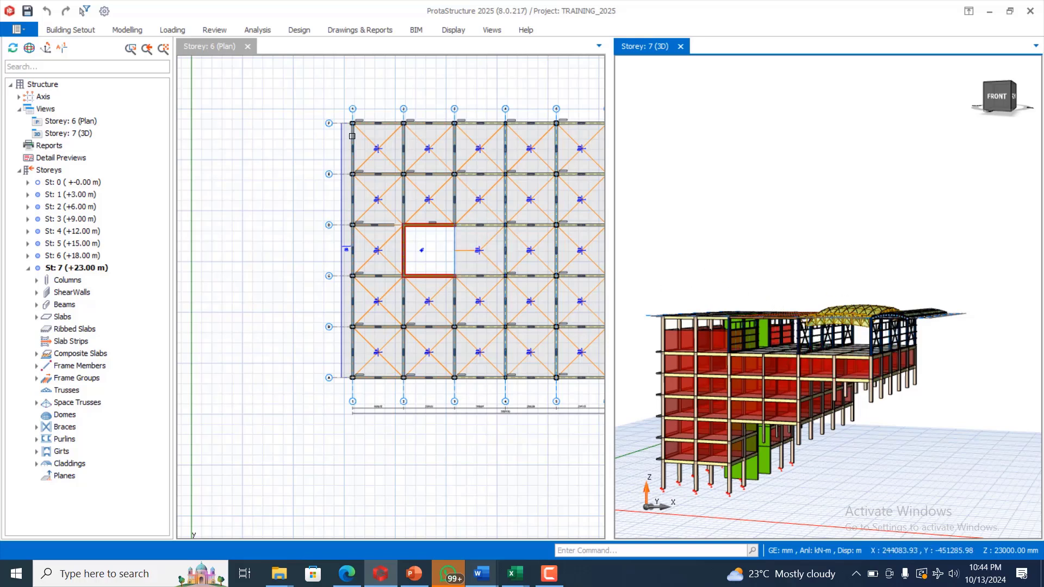
Select corner slab 6S1 in the storey 6 plan and examine the available slab commands and the surrounding slab labels.
left_click(219, 31)
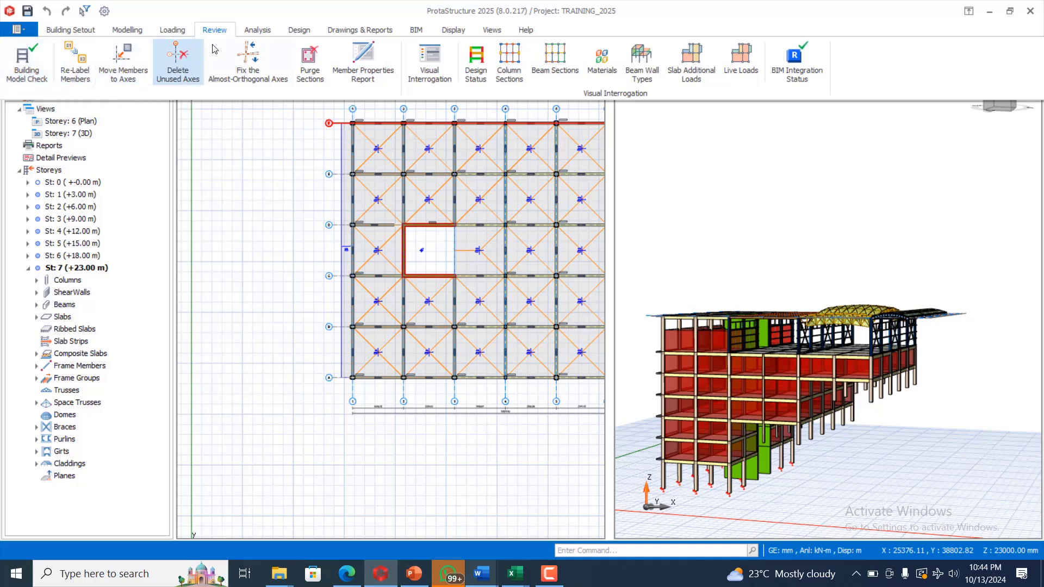
left_click(260, 31)
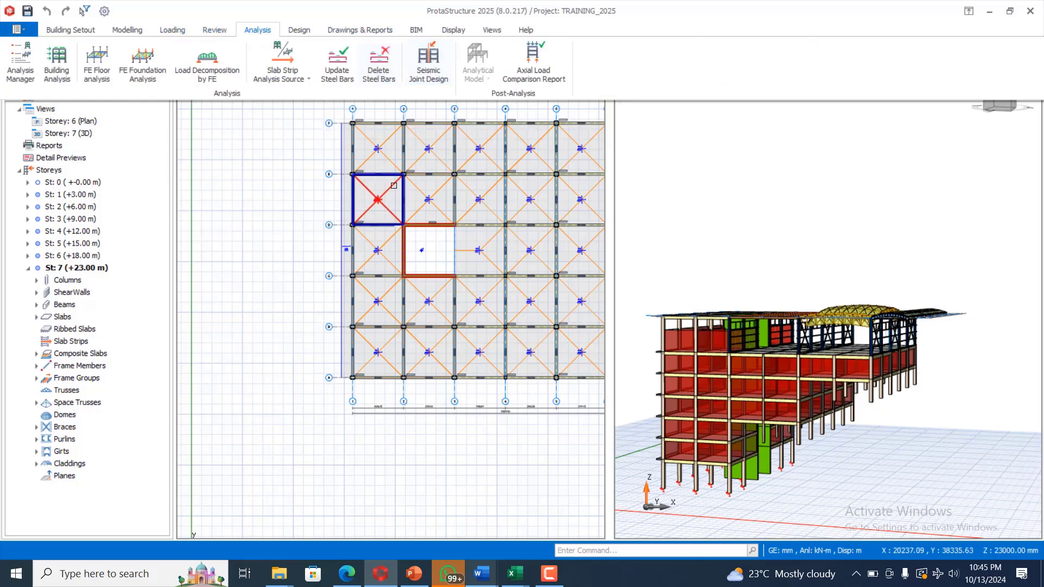
left_click(378, 149)
left_click(377, 148)
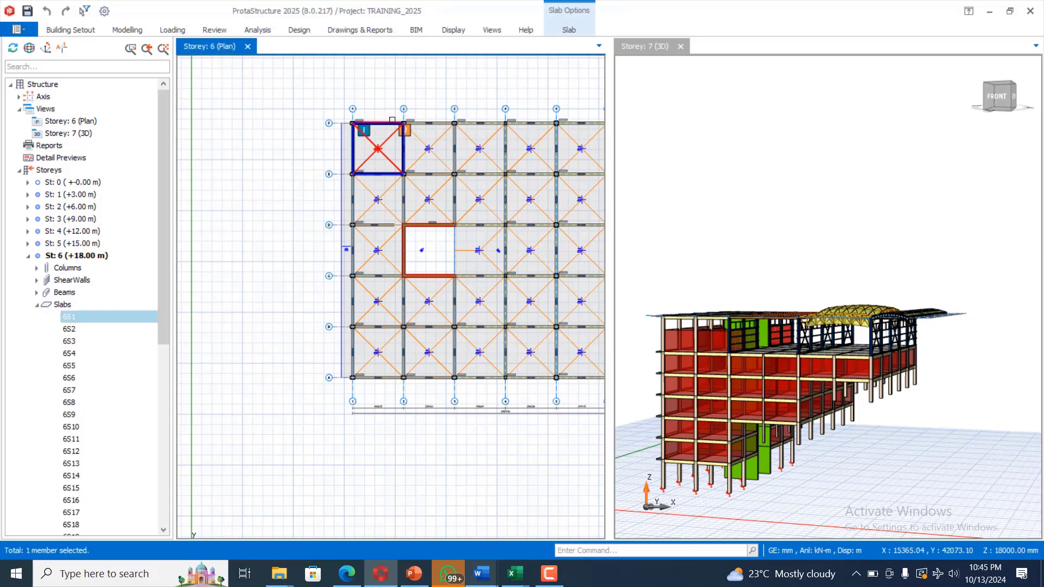
left_click(579, 21)
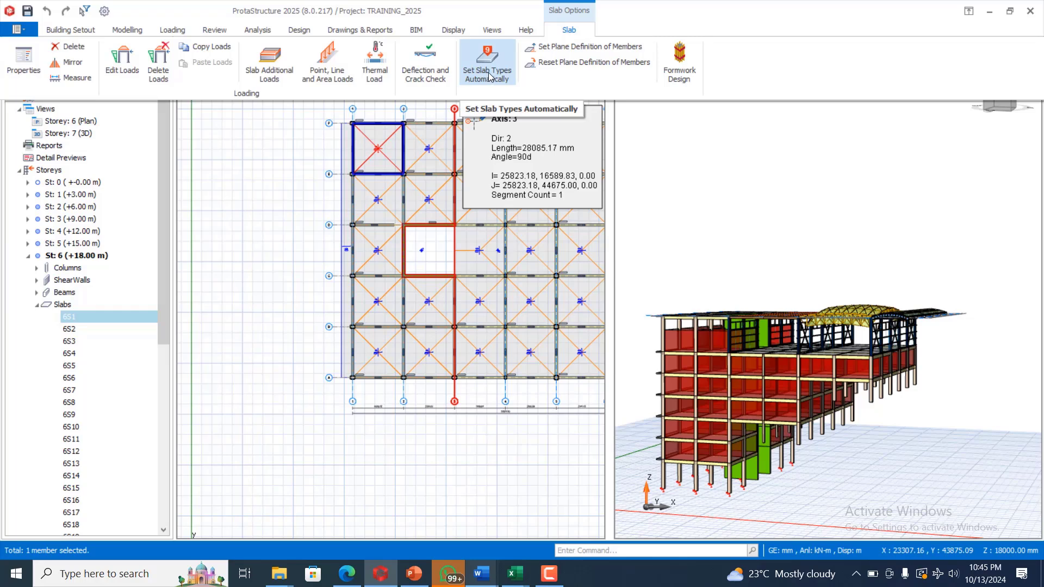
scroll(403, 125, "up", 4)
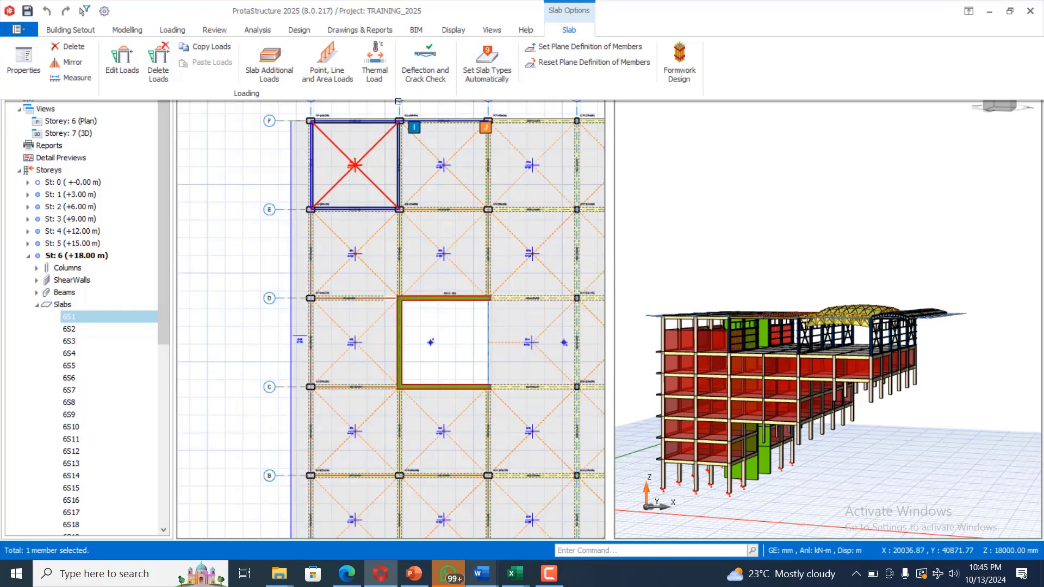
scroll(348, 162, "up", 2)
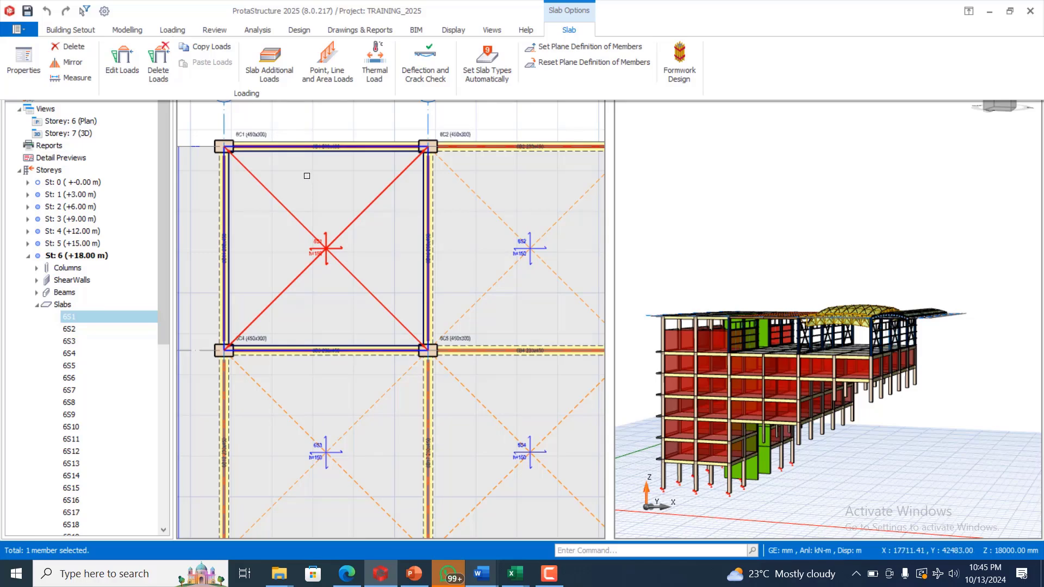
scroll(339, 172, "down", 2)
scroll(491, 219, "up", 2)
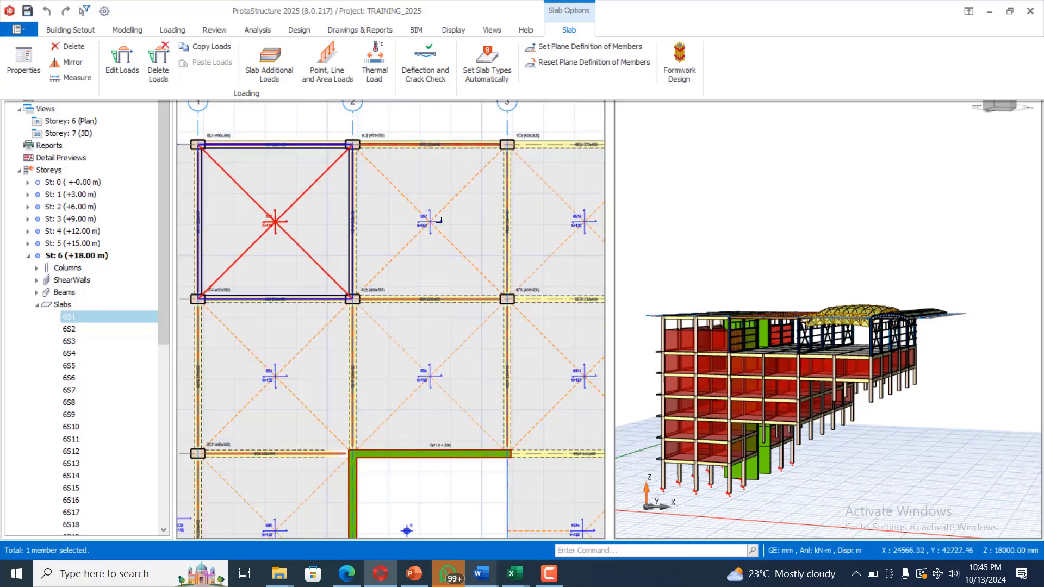
scroll(438, 220, "up", 2)
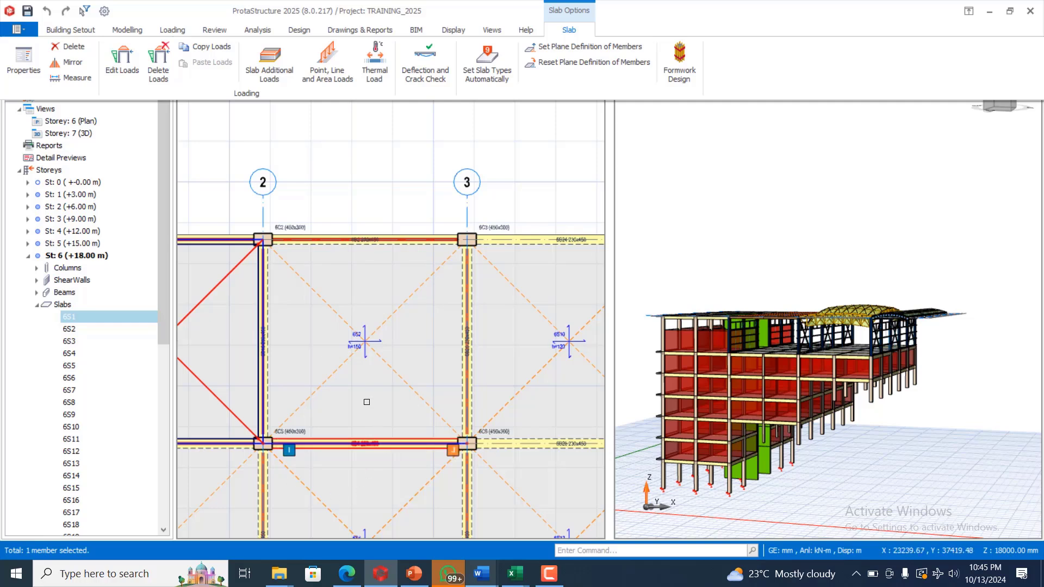
Inspect the properties of slab 6S2 between axes 2 and 3, view the selectable slab types, and close without changes.
left_click(362, 341)
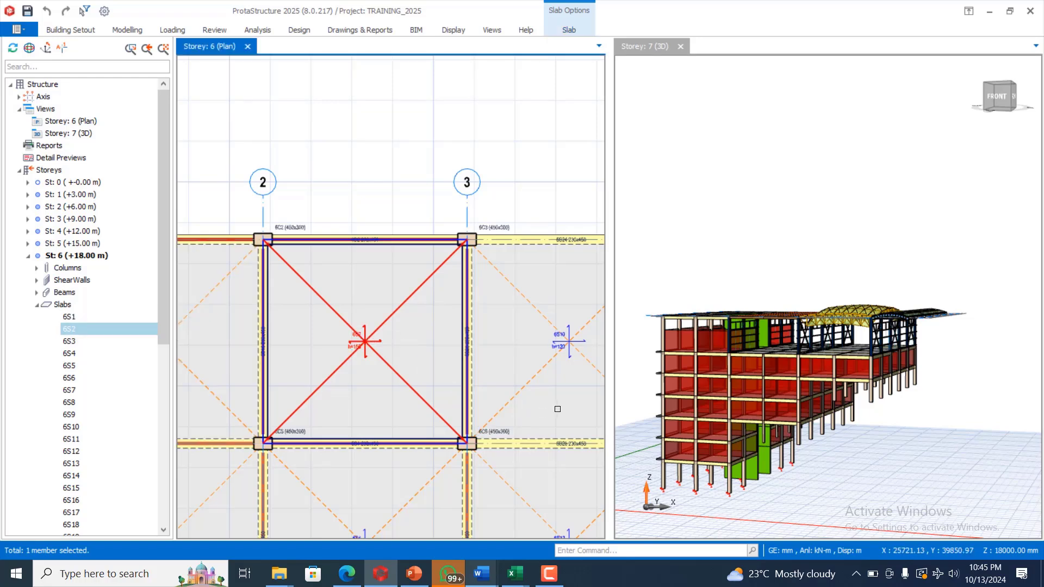
mouse_move(363, 338)
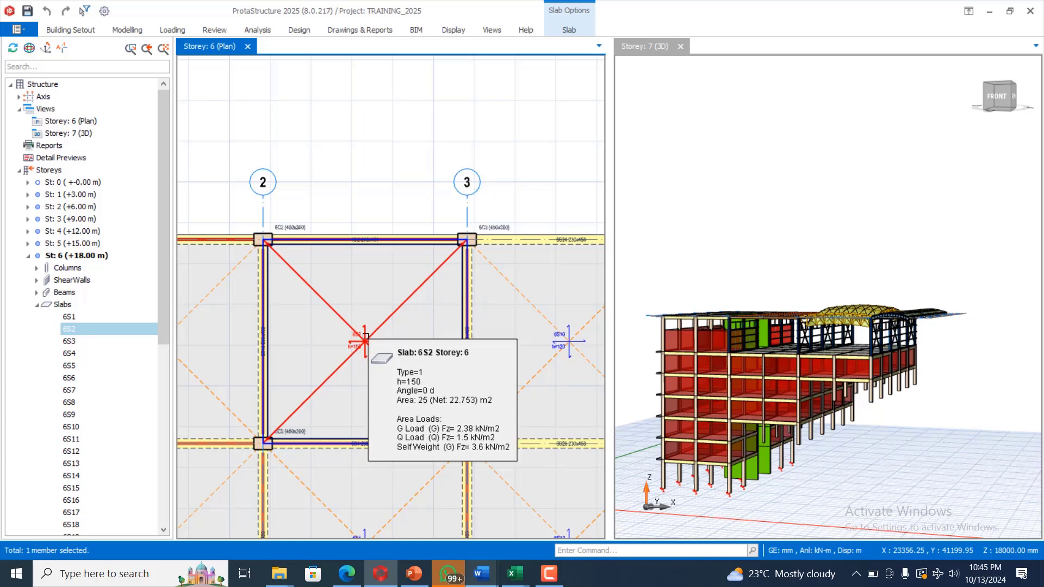
double_click(365, 335)
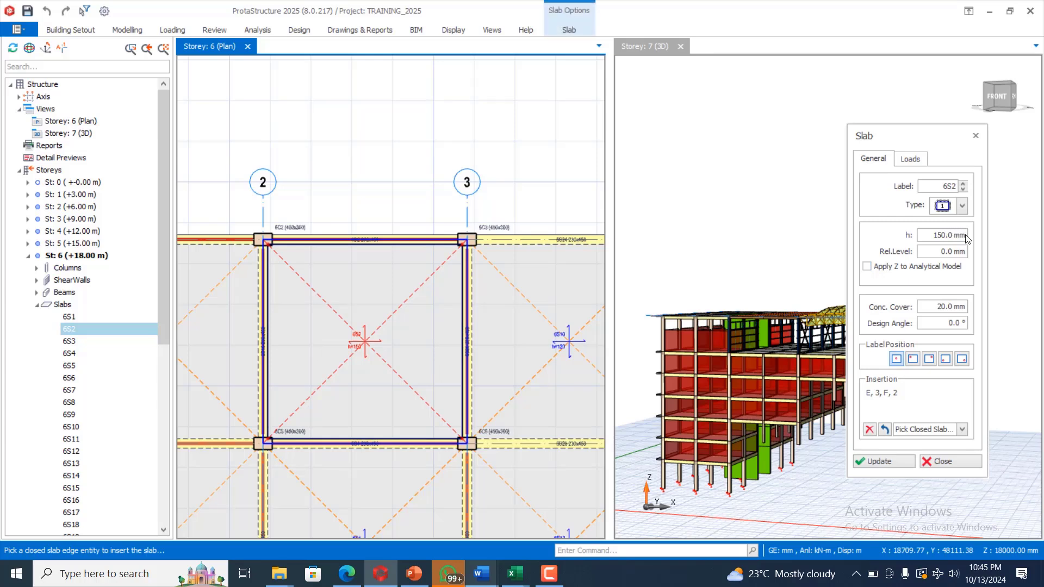
left_click(961, 206)
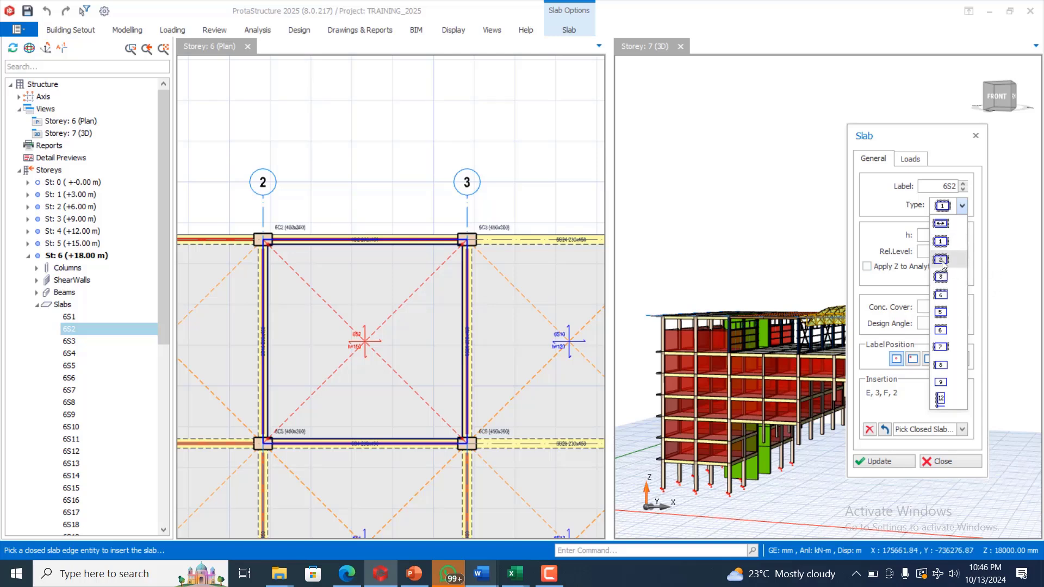
left_click(975, 135)
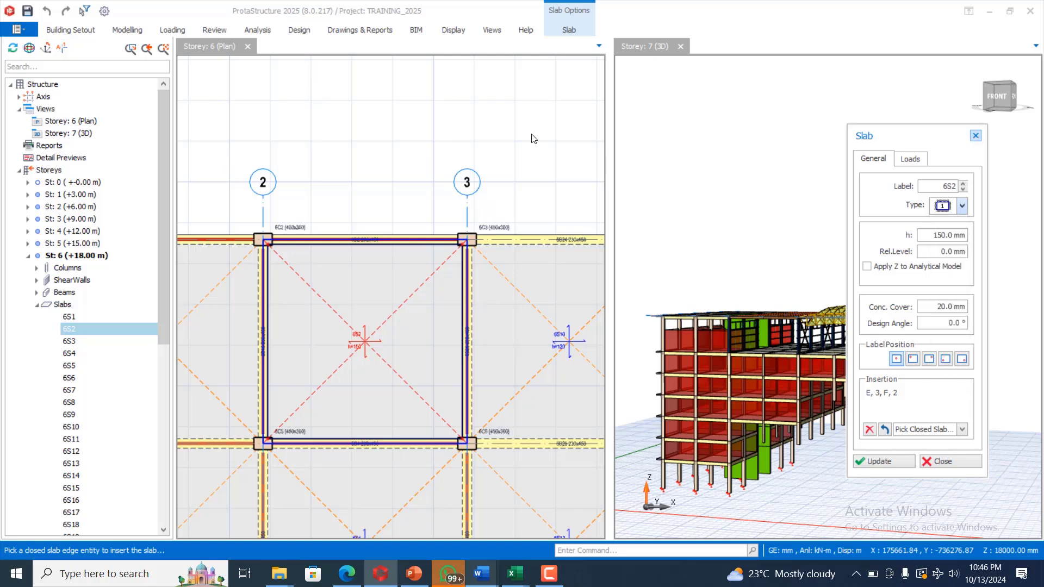
key("Escape")
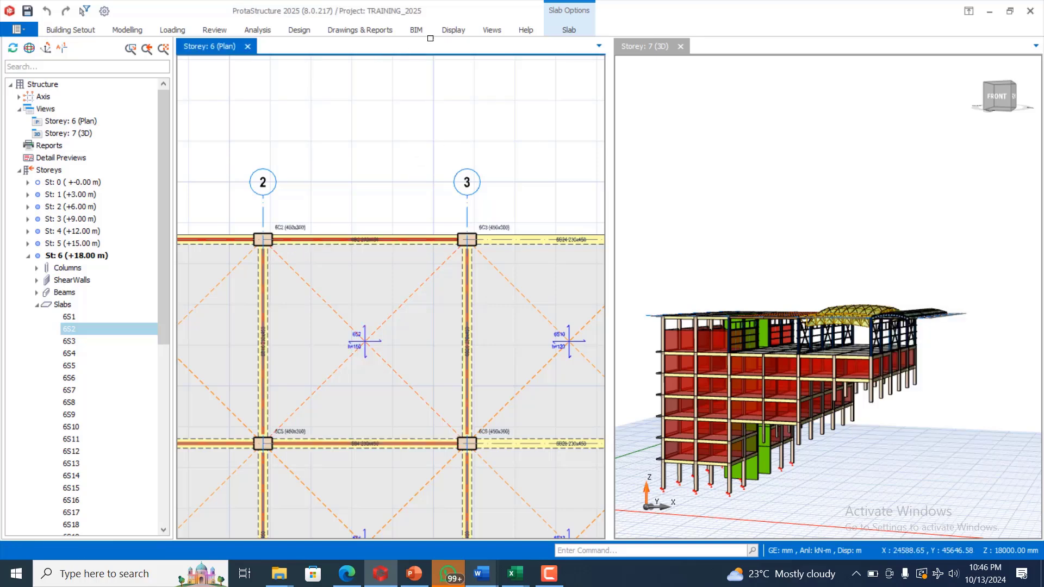
Determine slab types automatically for all slabs in the model, using a 70% minimum edge coverage length ratio for continuity.
left_click(378, 338)
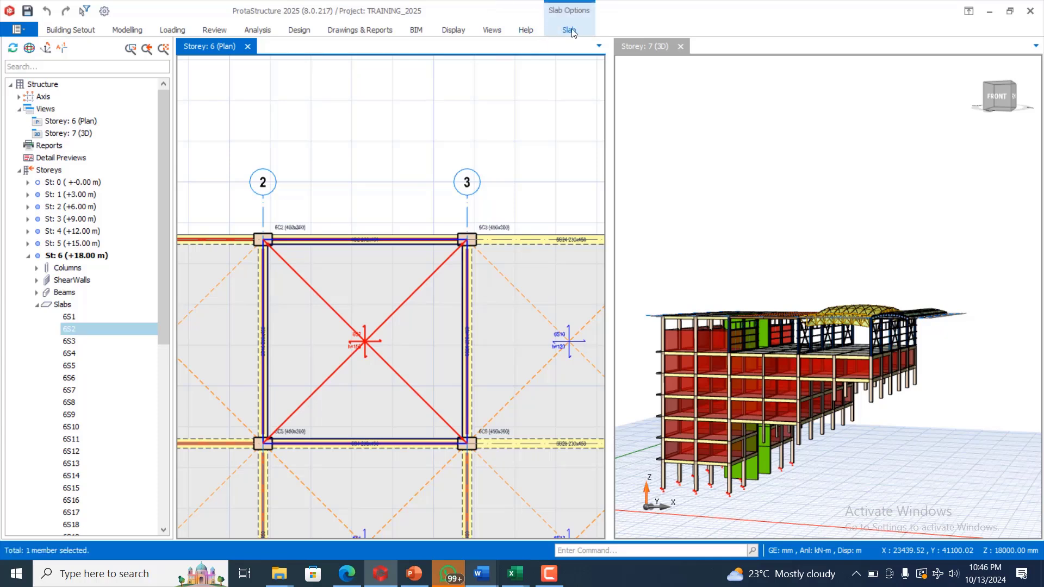
left_click(572, 31)
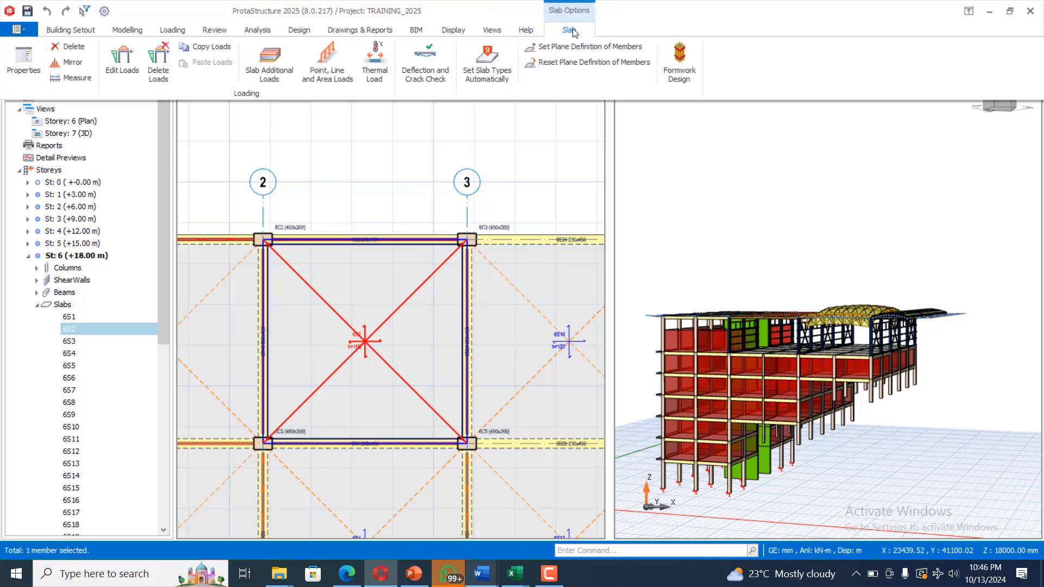
left_click(484, 58)
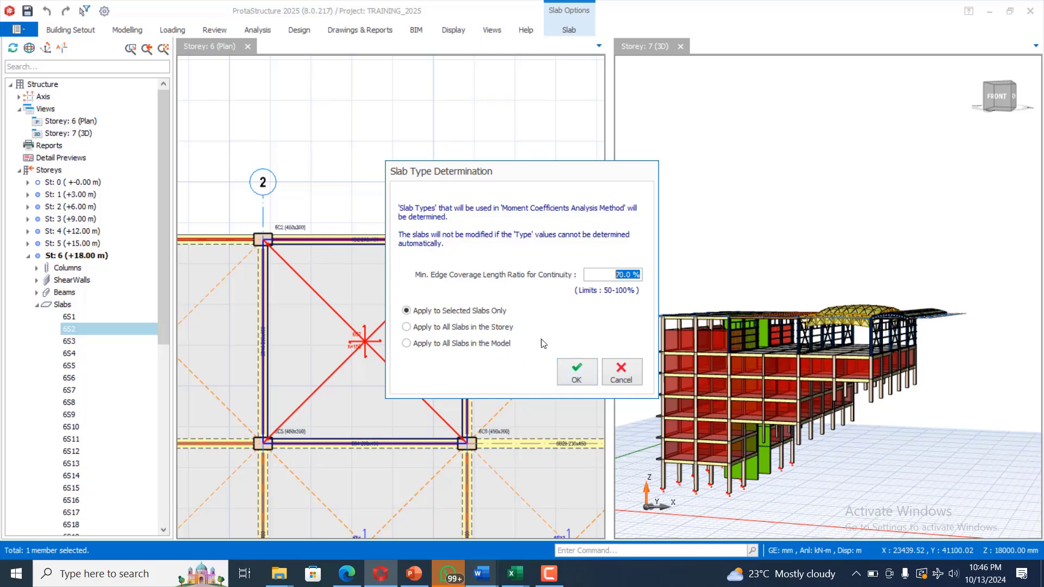
left_click(406, 327)
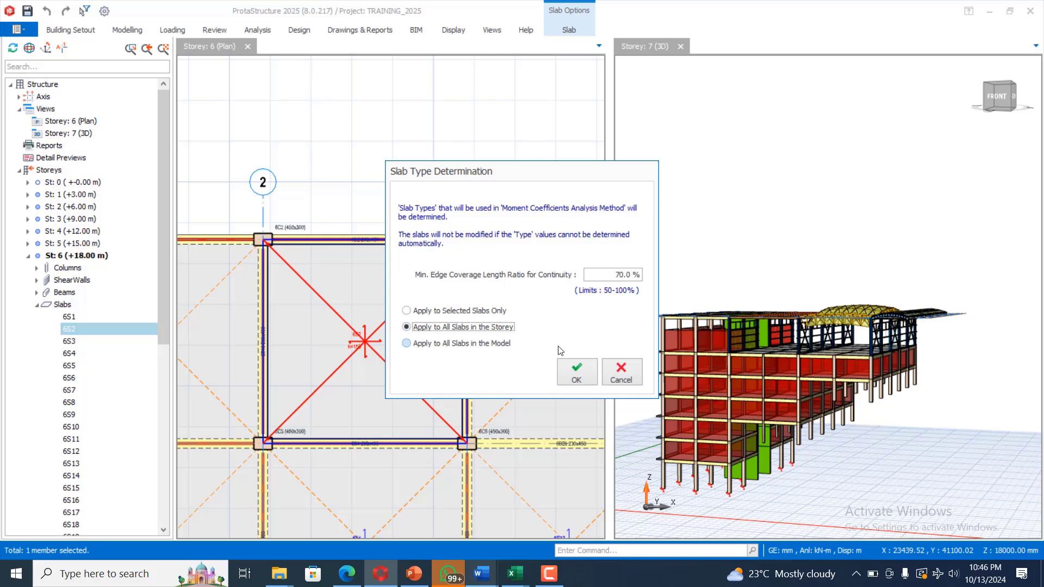
left_click(432, 344)
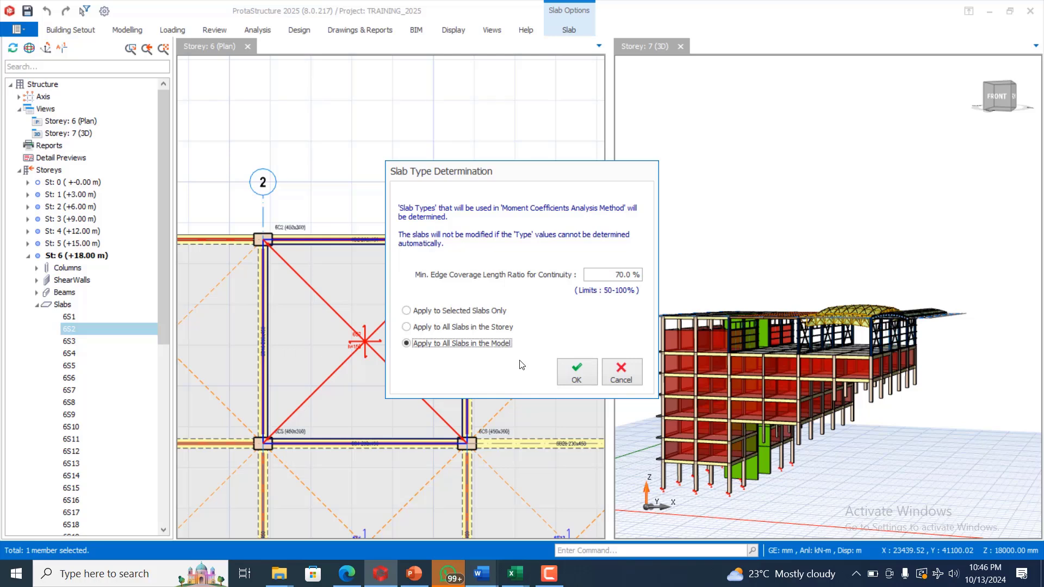
left_click(566, 379)
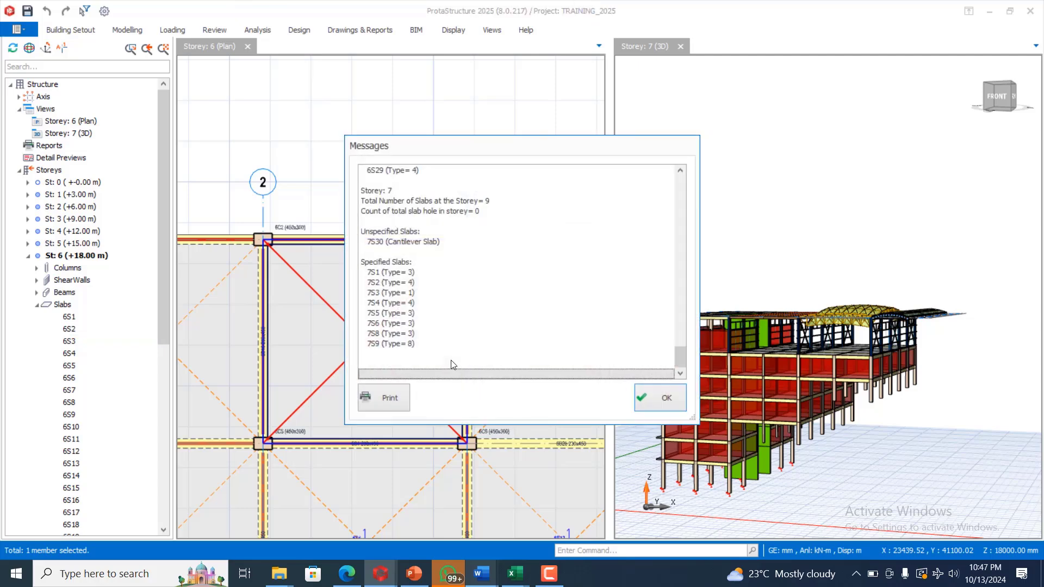
left_click(671, 397)
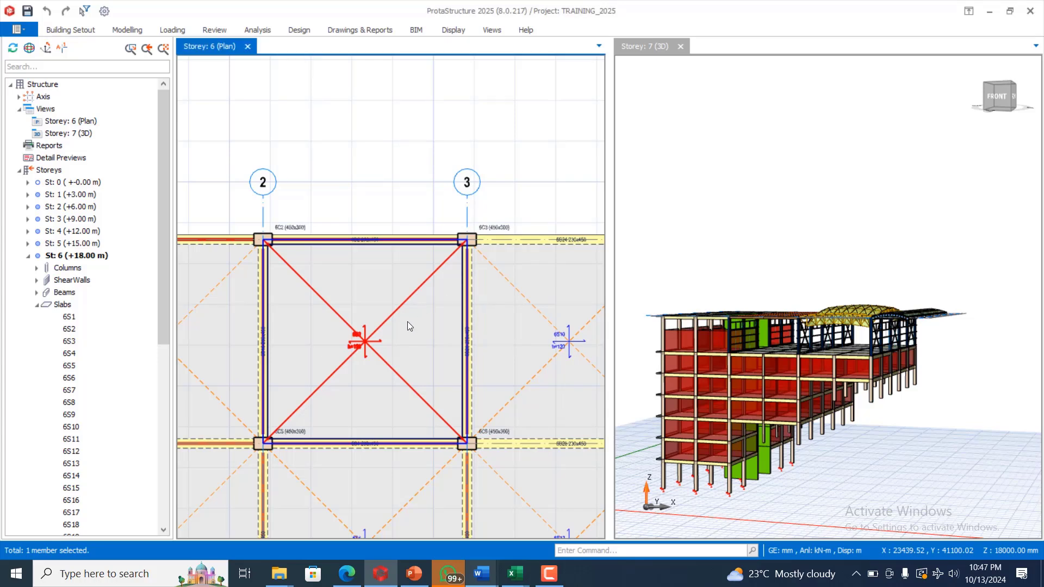
key("Escape")
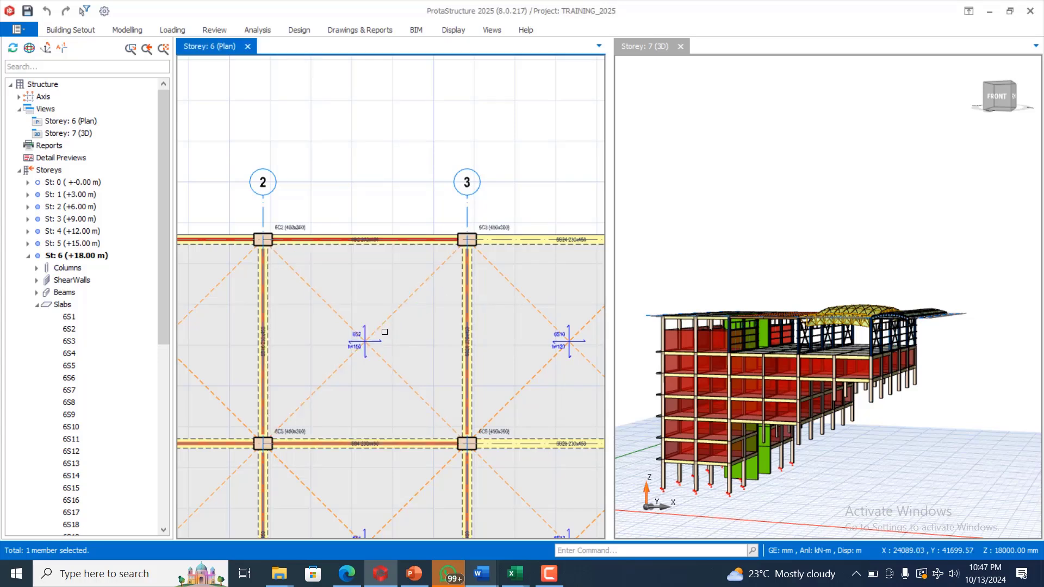
Inspect the assigned type in the properties of slab 6S2 between axes 2 and 3, and close them without changes.
left_click(357, 340)
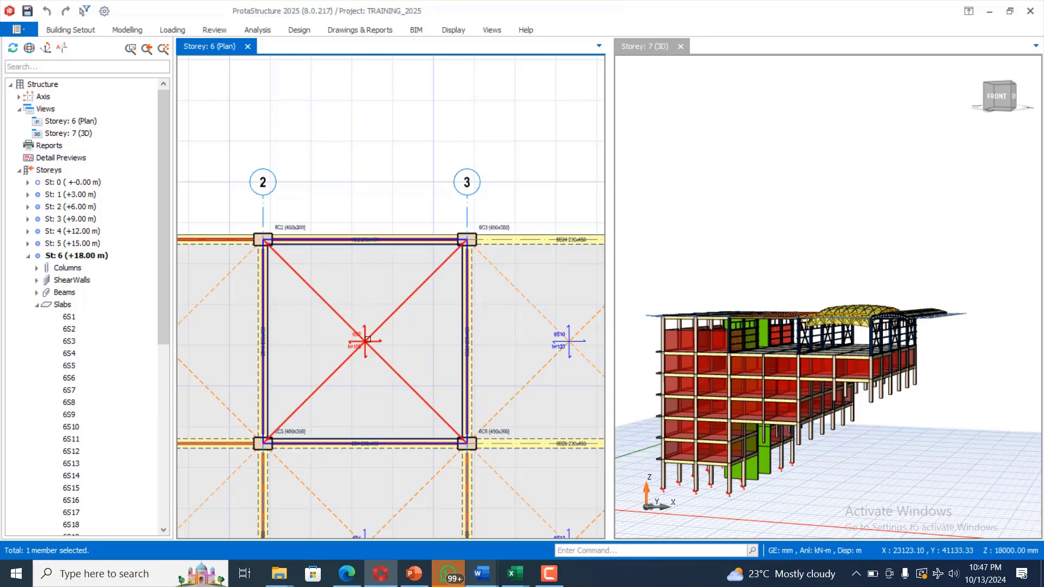
double_click(366, 339)
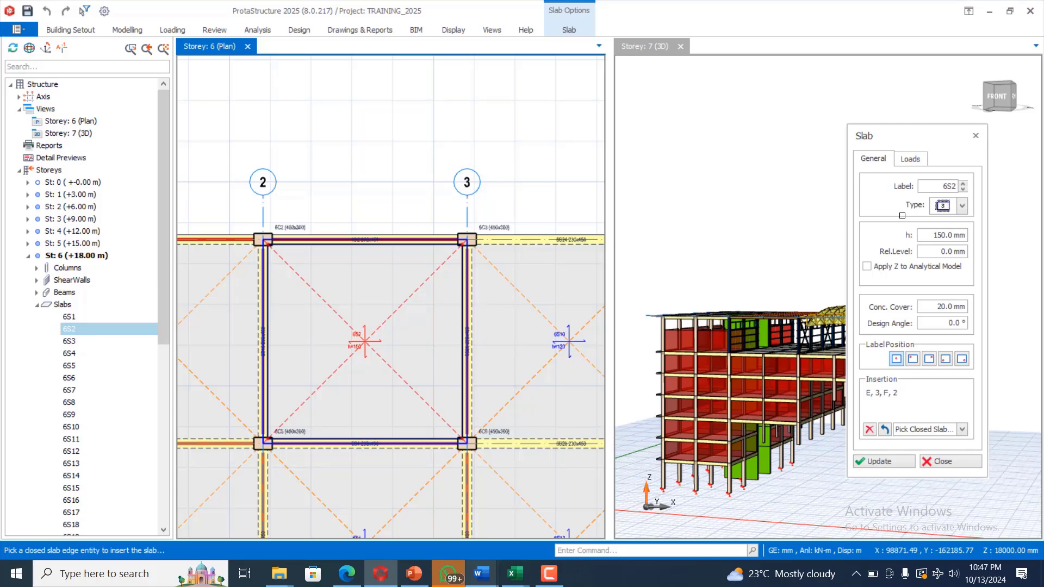
left_click(975, 136)
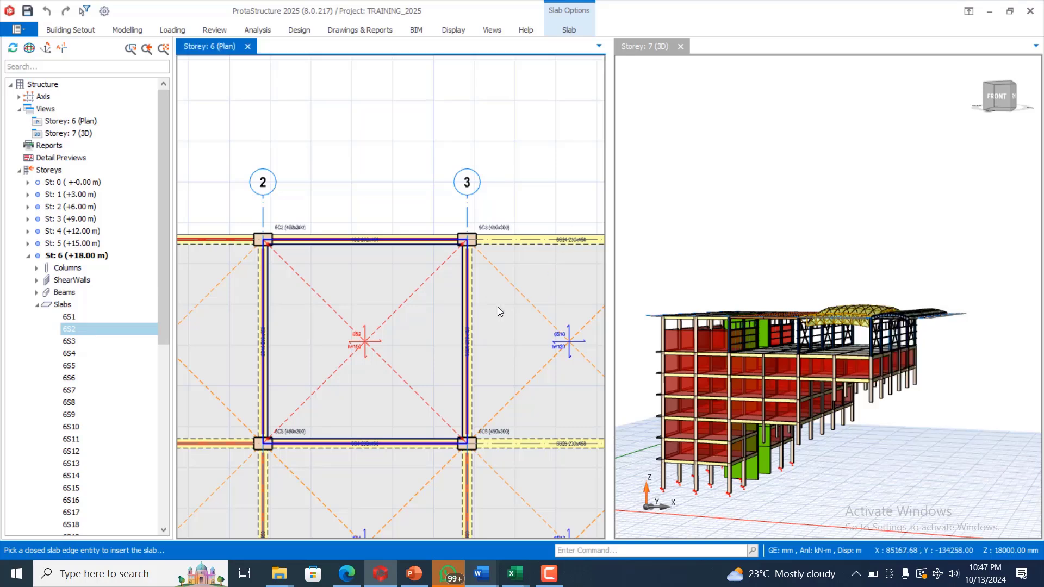
scroll(497, 307, "down", 3)
scroll(490, 301, "up", 3)
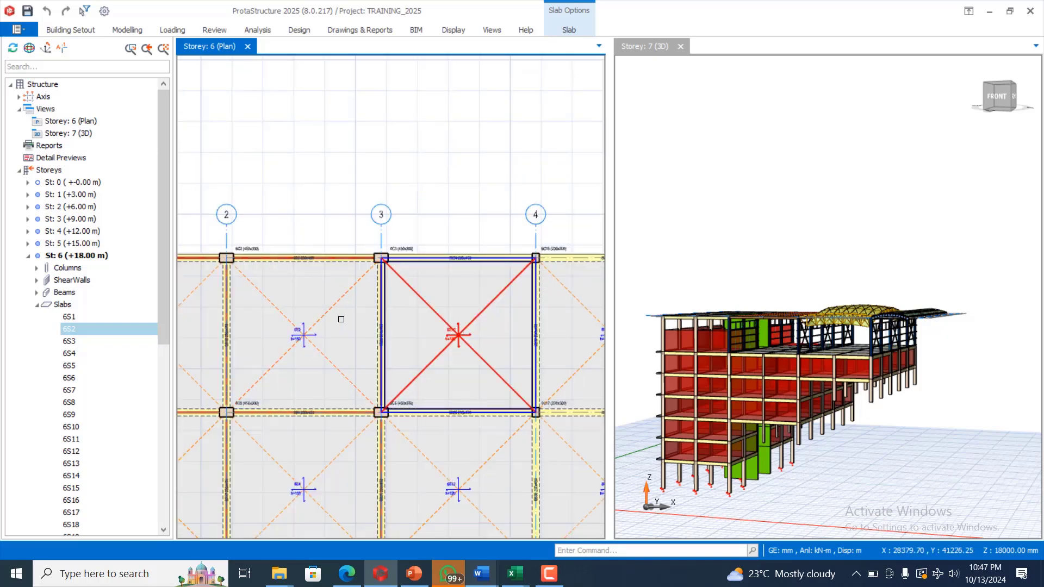
Inspect the assigned type in the properties of slab 6S13 between axes 4 and 5, close them without changes and clear the selection.
scroll(306, 323, "down", 3)
scroll(541, 322, "up", 2)
scroll(361, 327, "down", 3)
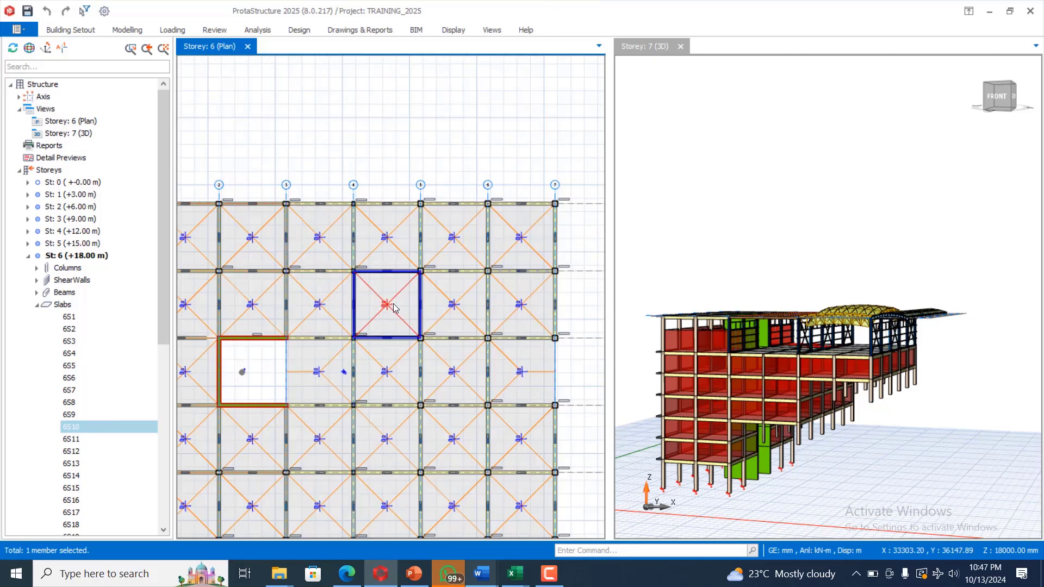
left_click(421, 316)
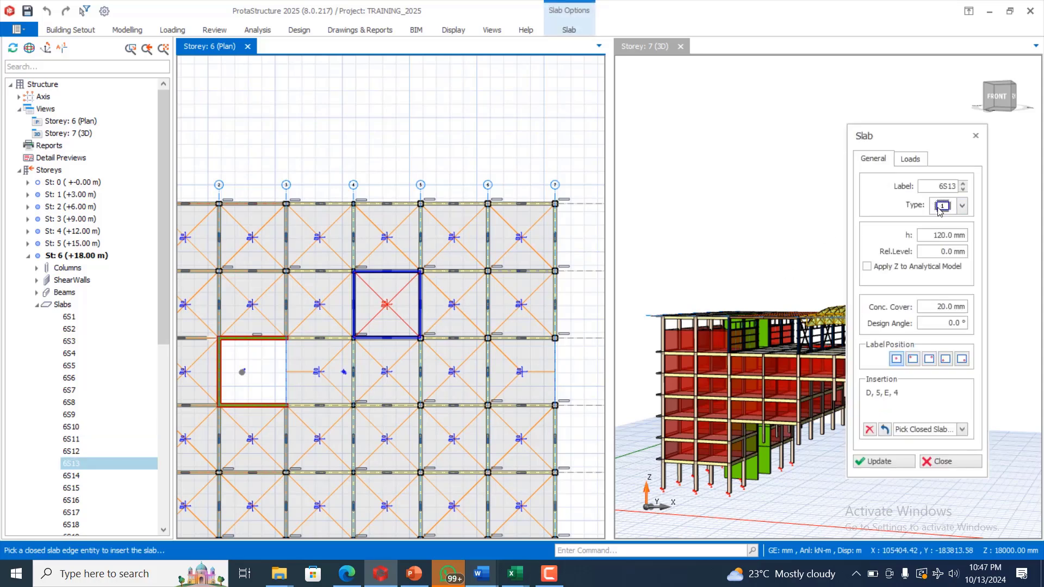
left_click(974, 137)
scroll(464, 185, "down", 1)
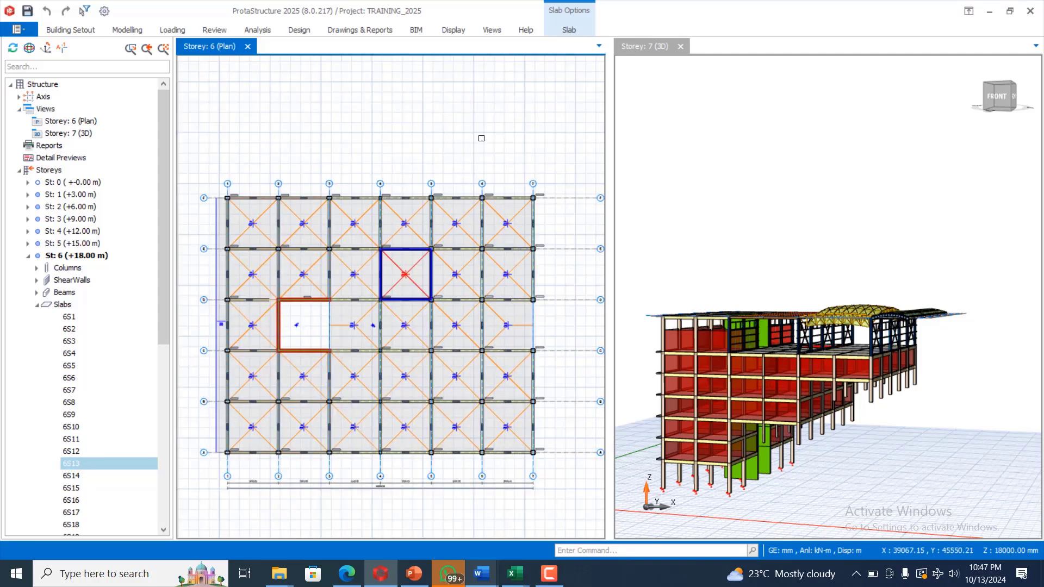
left_click(462, 168)
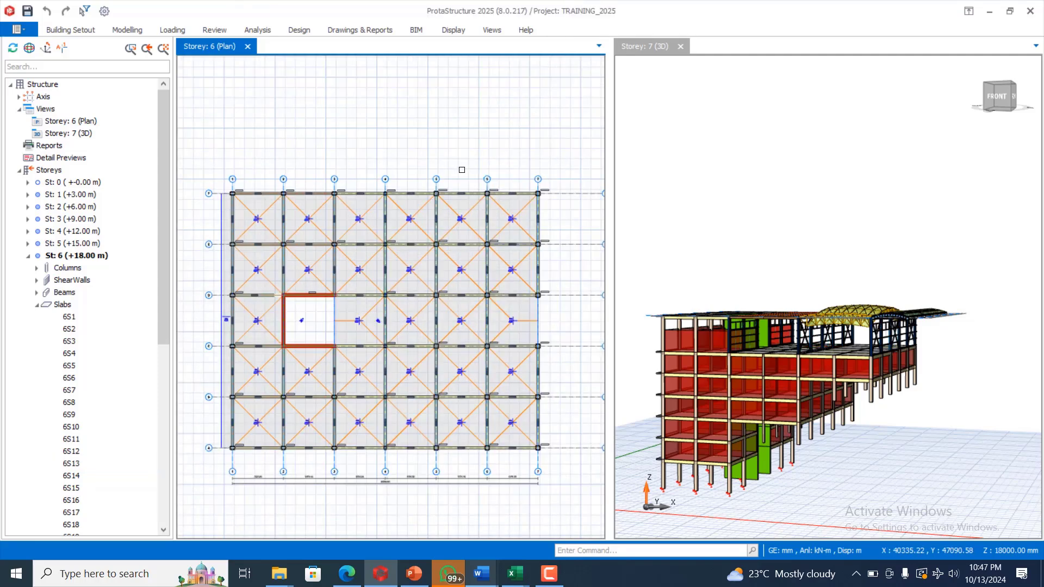
scroll(464, 160, "up", 1)
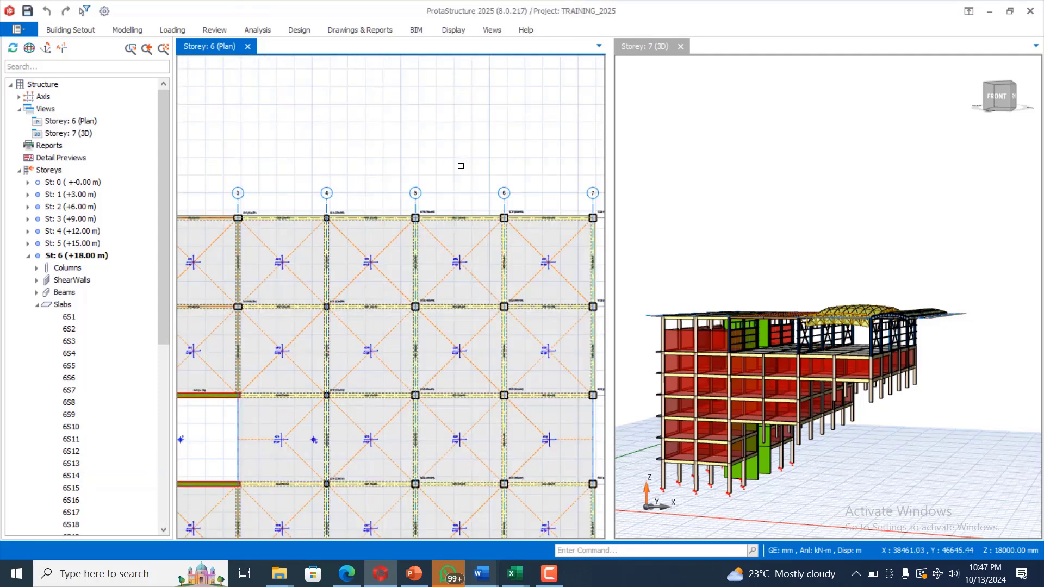
scroll(482, 156, "down", 2)
scroll(457, 161, "up", 1)
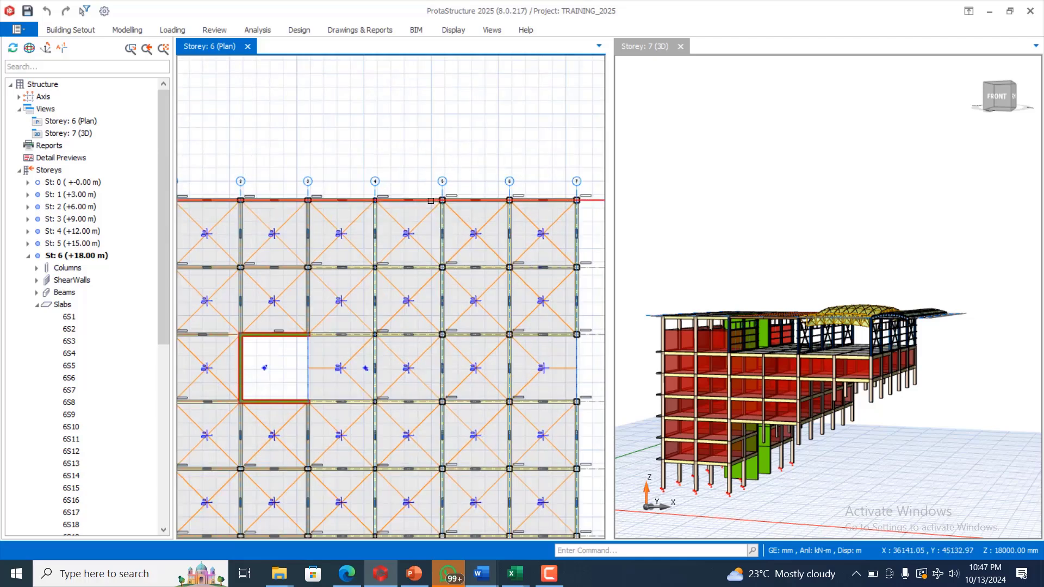
scroll(512, 171, "down", 1)
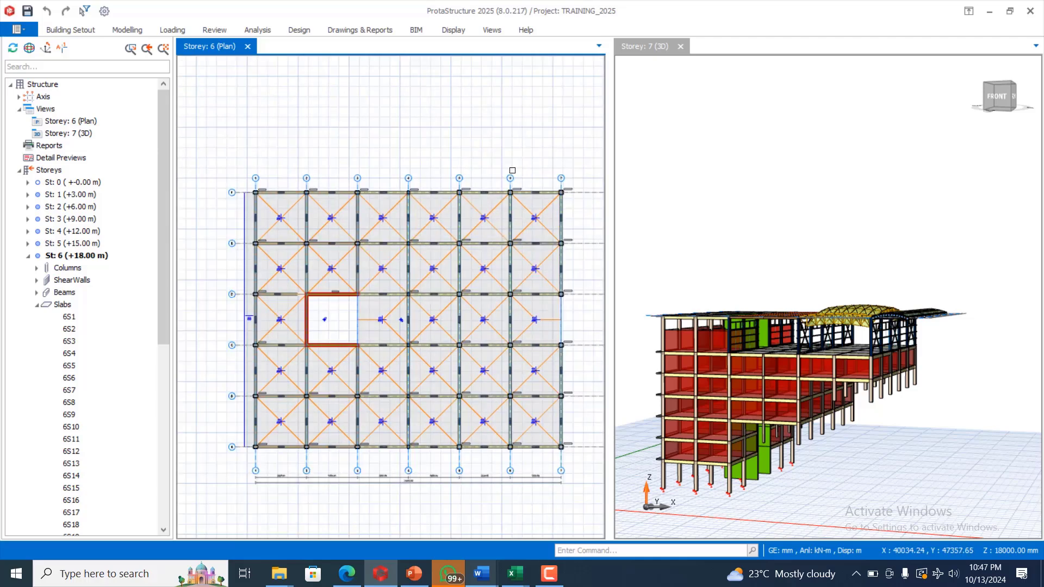
scroll(437, 200, "up", 1)
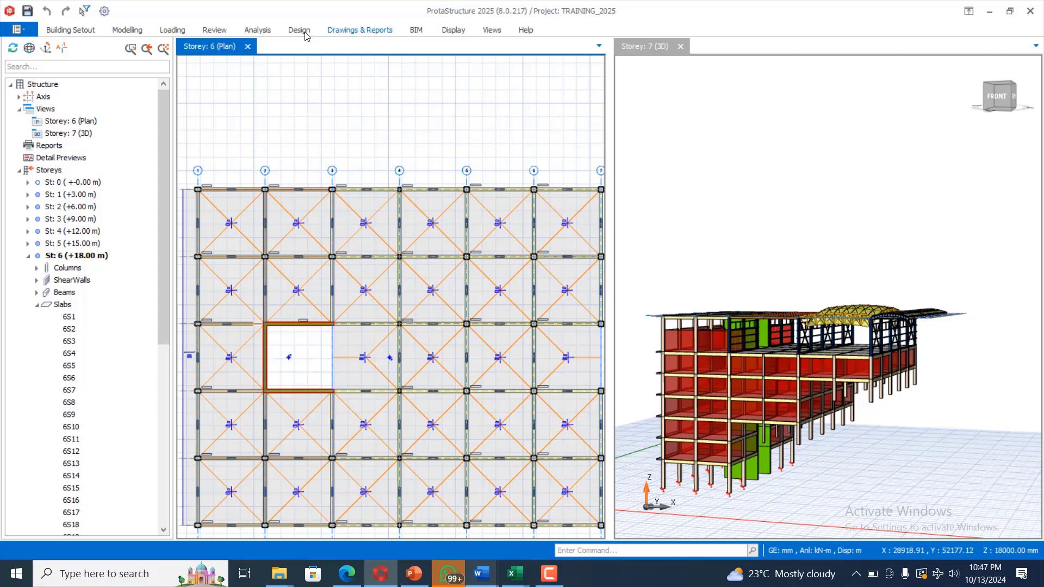
Open Building Analysis and start the analysis to bring up its batch design options.
left_click(262, 31)
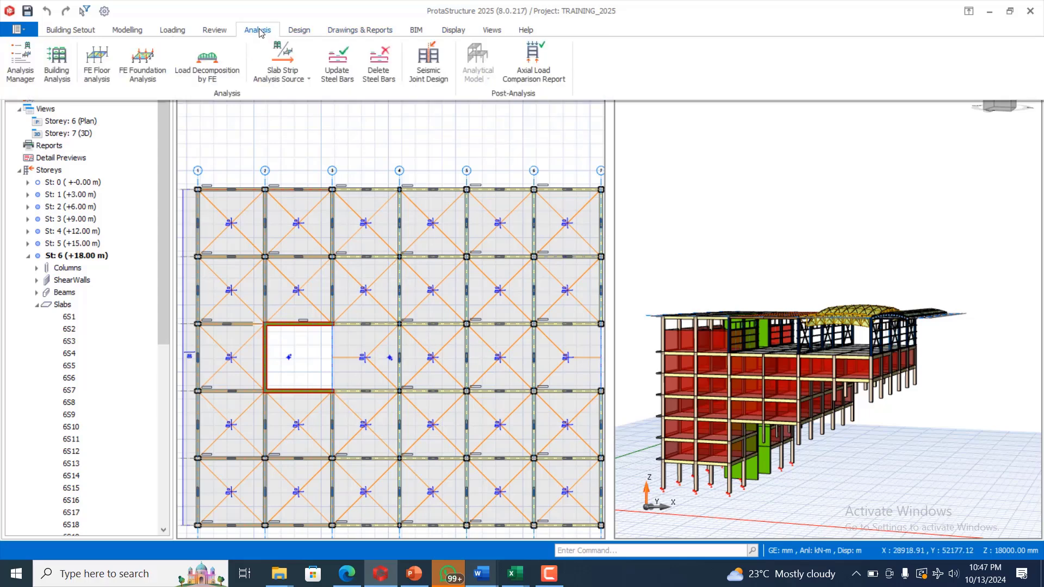
left_click(56, 70)
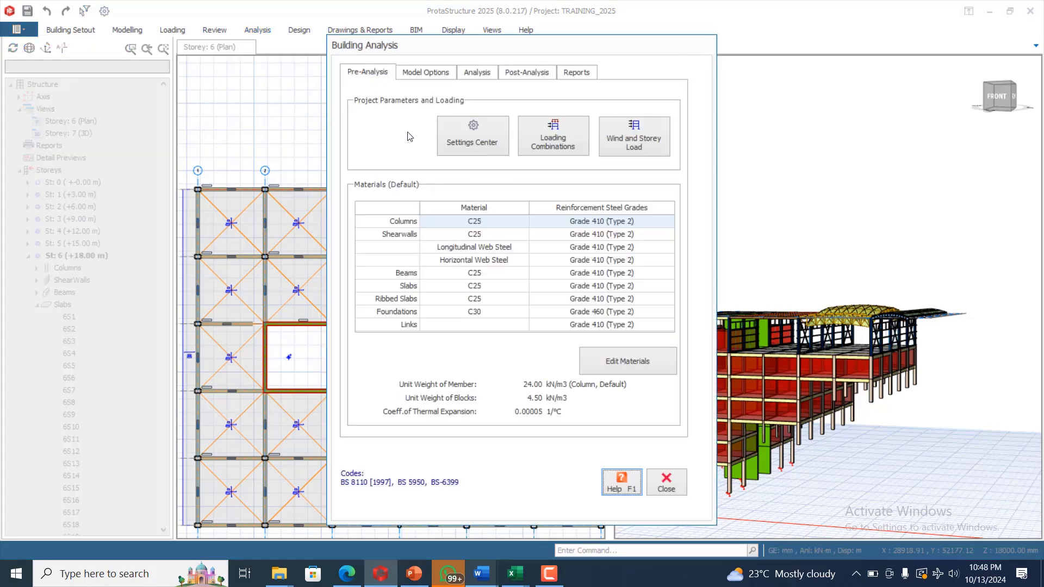
left_click(526, 73)
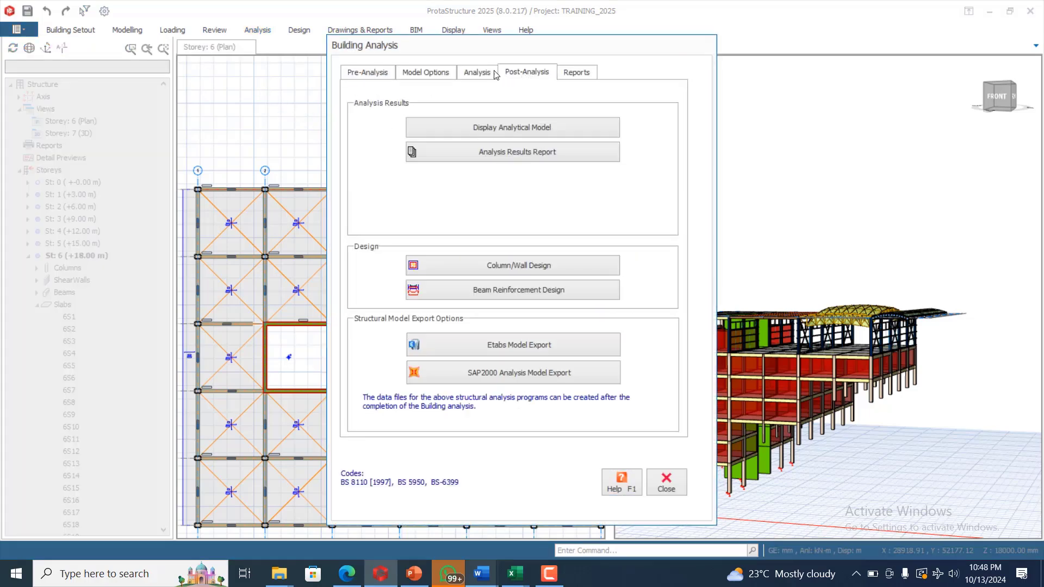
left_click(469, 72)
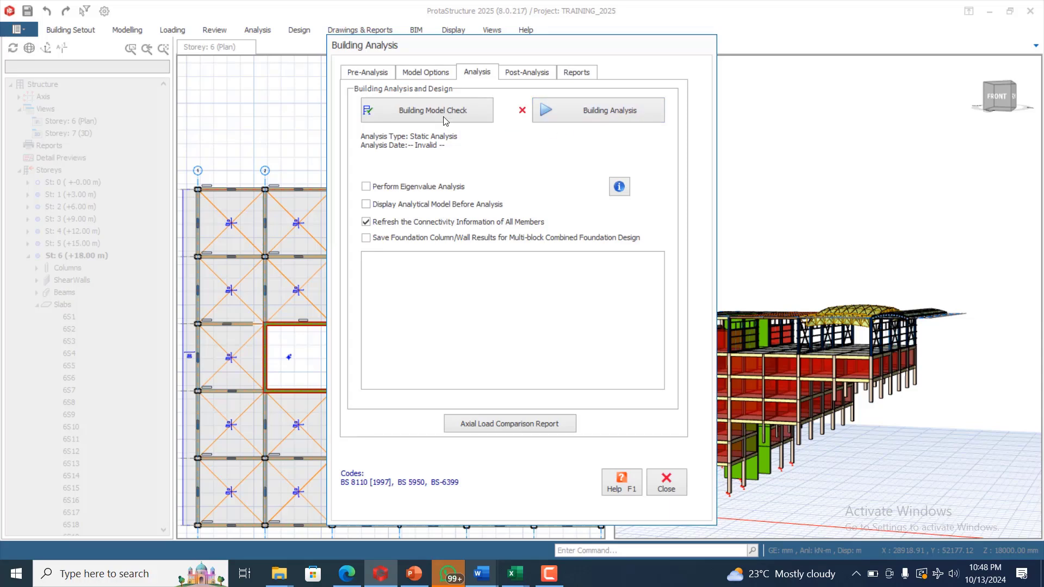
left_click(590, 115)
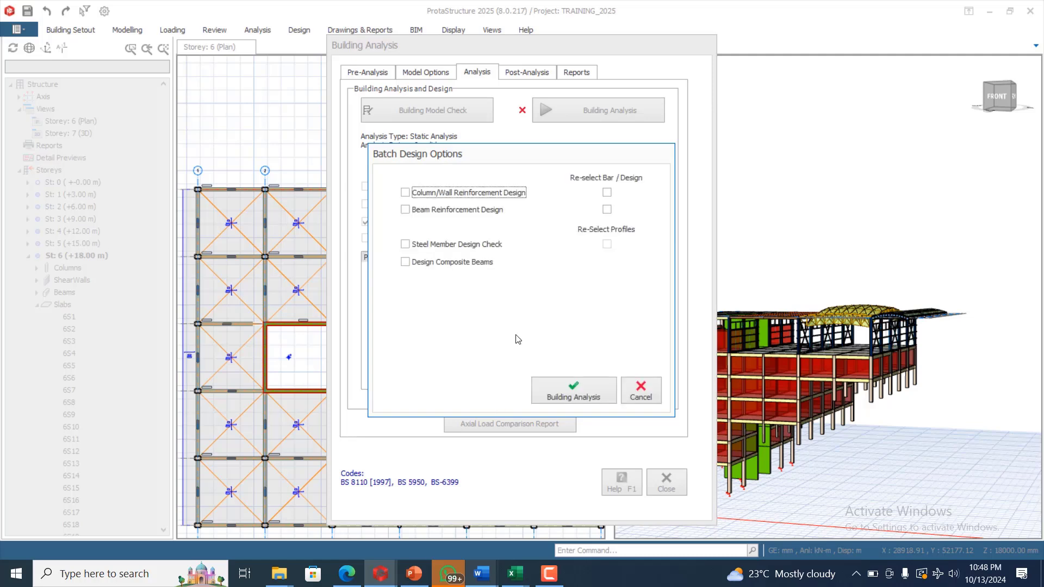
Enable column/wall and beam reinforcement design with bar re-selection for both, plus the steel member design check and composite beam design.
left_click(449, 209)
left_click(467, 193)
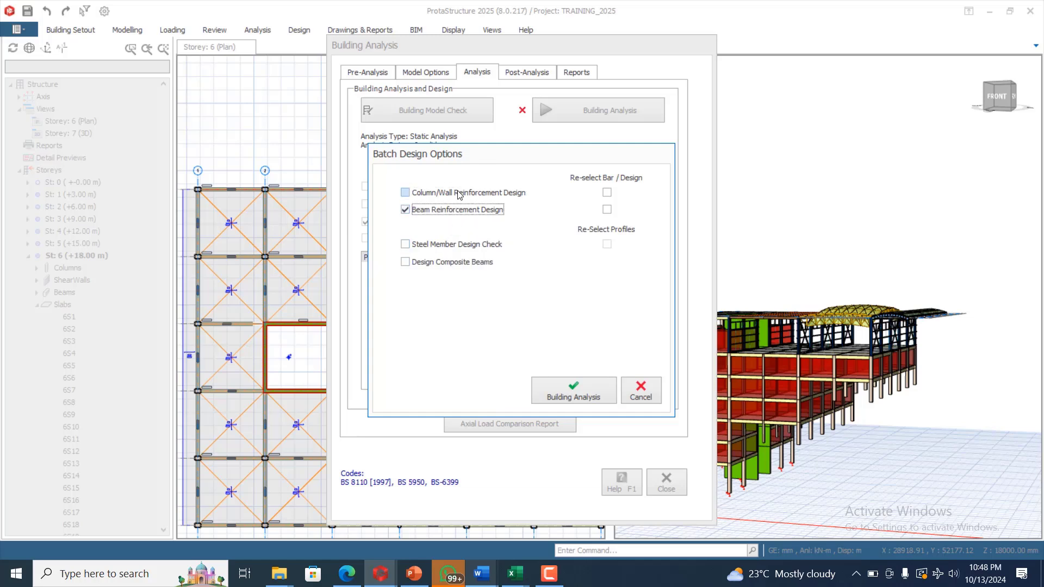
left_click(607, 209)
left_click(607, 192)
left_click(411, 244)
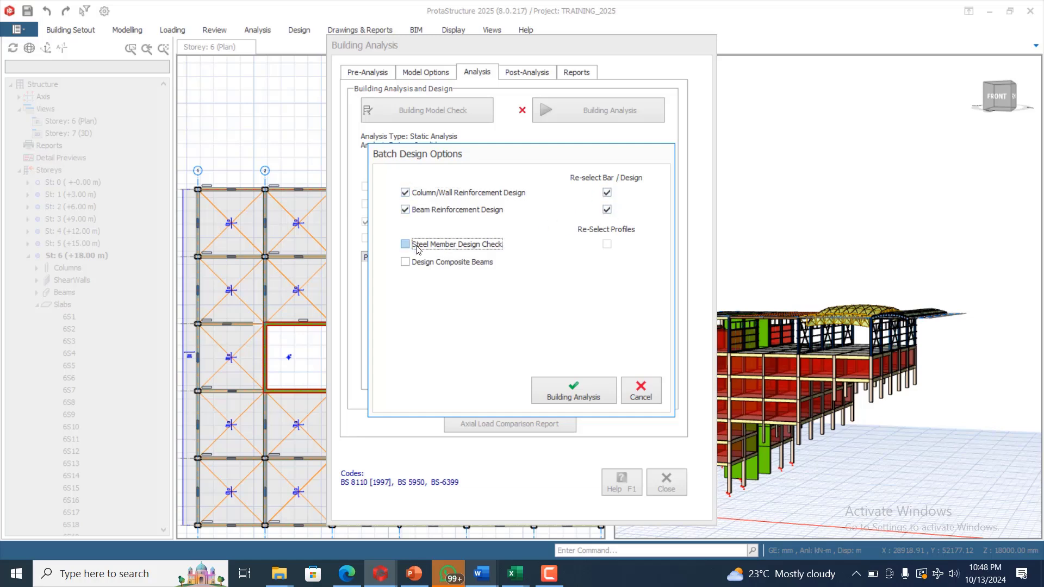
left_click(419, 262)
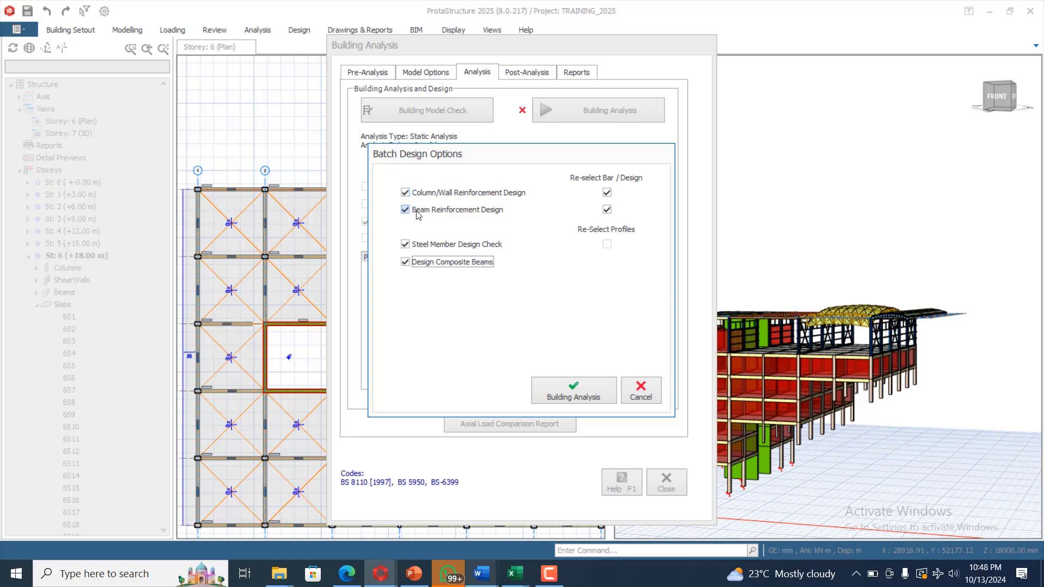
Toggle the composite beam design option, run the building analysis and close its dialog on completion.
left_click(405, 261)
left_click(405, 261)
left_click(405, 262)
left_click(588, 390)
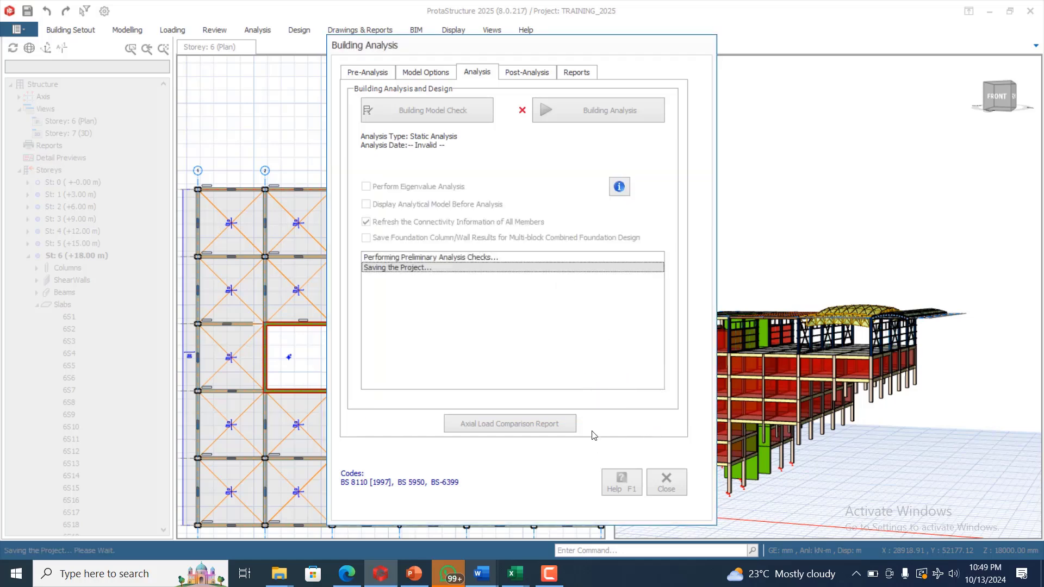
left_click(554, 575)
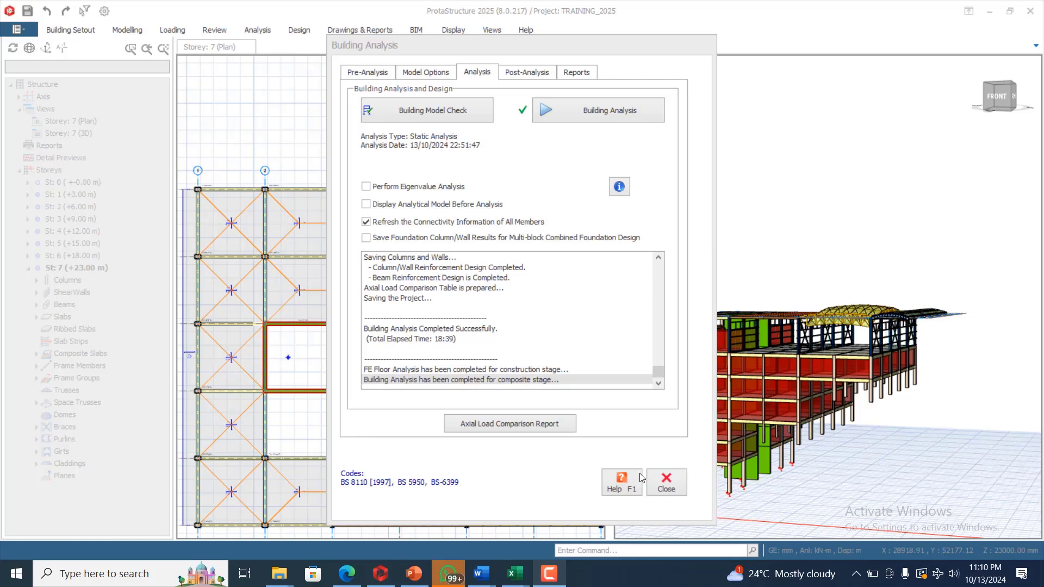
left_click(673, 494)
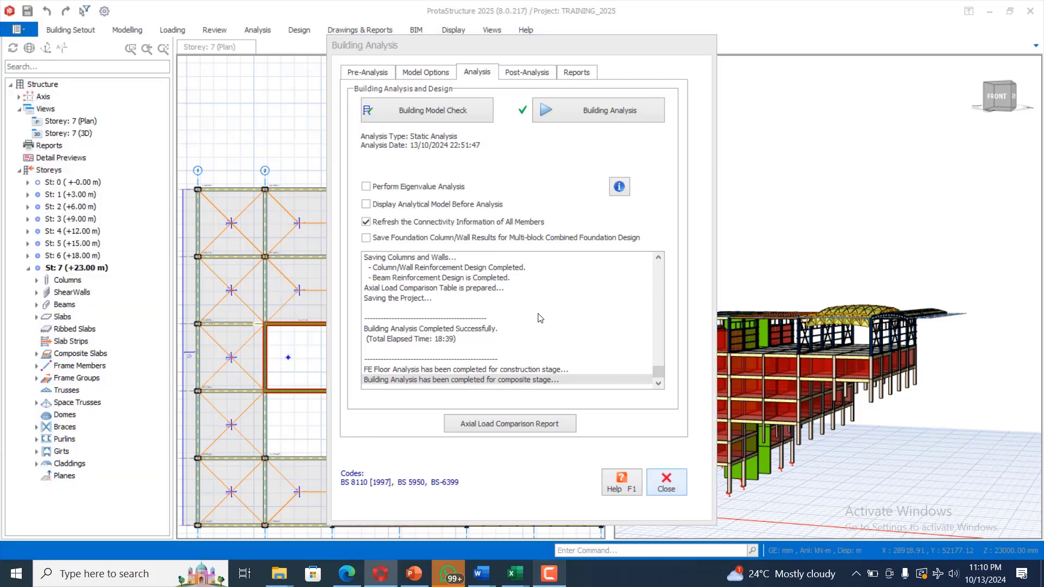
Open the storey 0 plan and examine its column and shear wall layout alongside the 3D model.
scroll(456, 217, "down", 1)
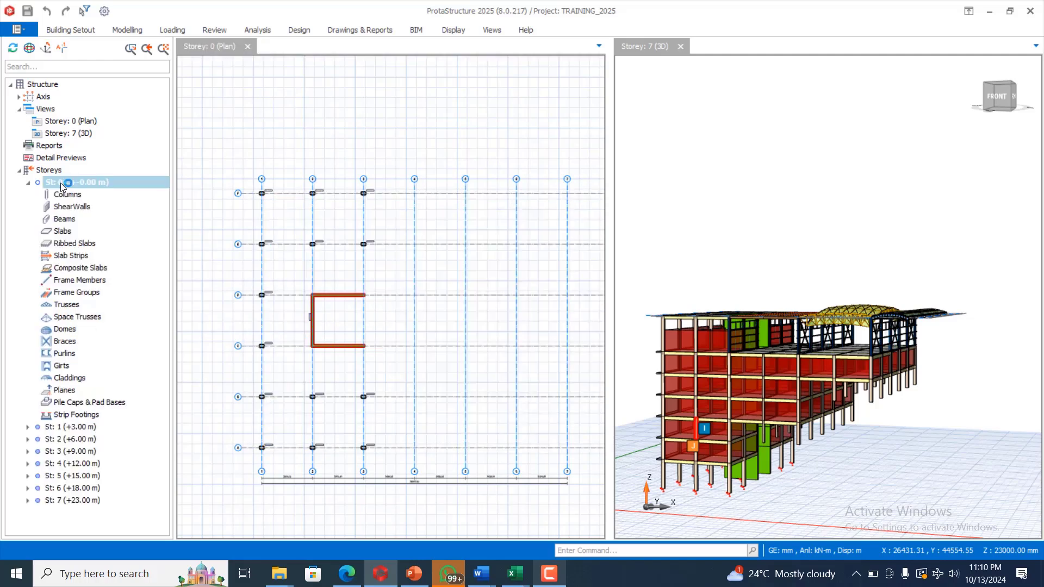
scroll(295, 187, "up", 3)
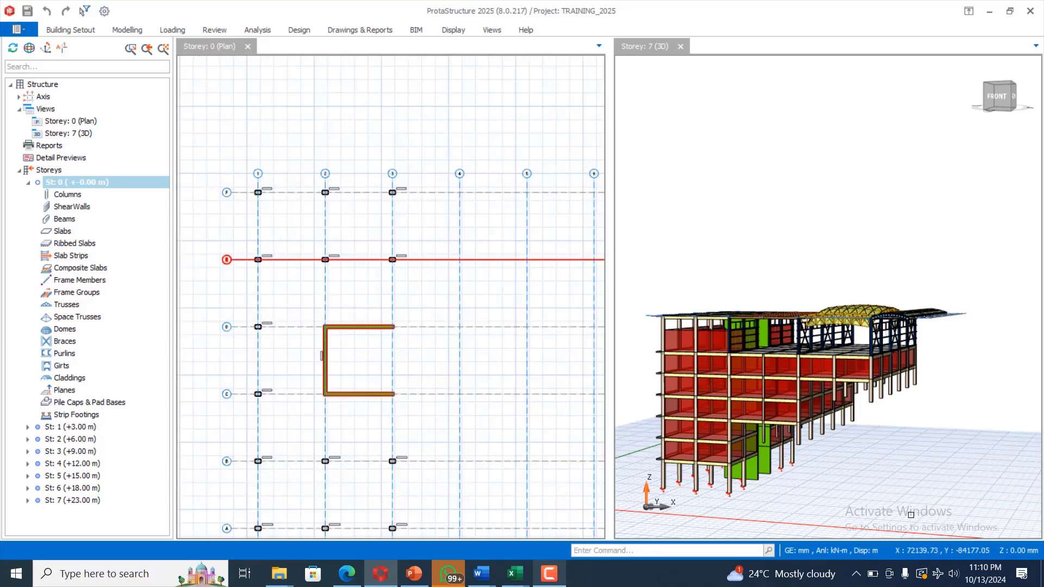
scroll(813, 425, "up", 3)
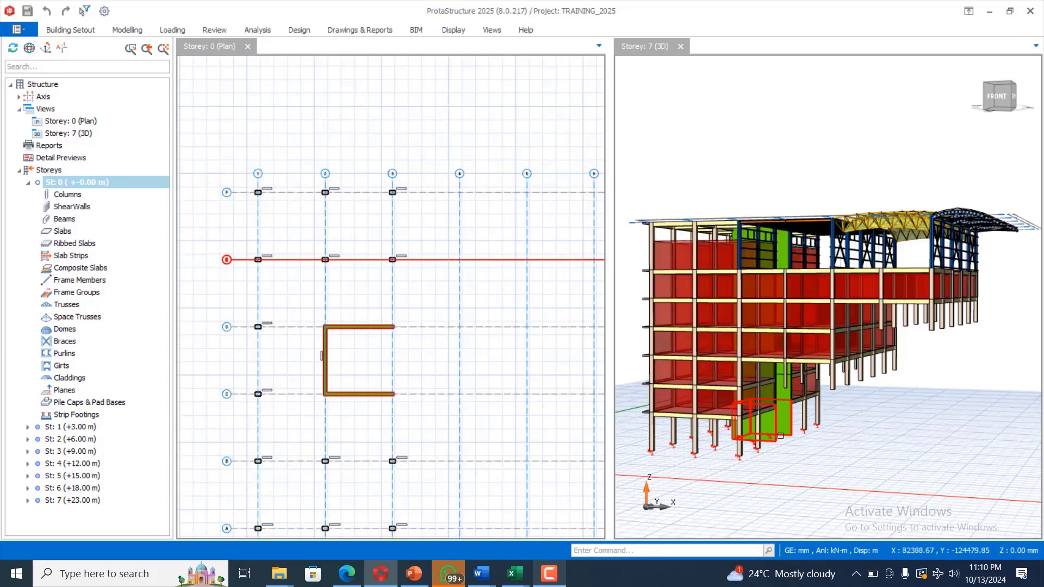
scroll(813, 425, "up", 2)
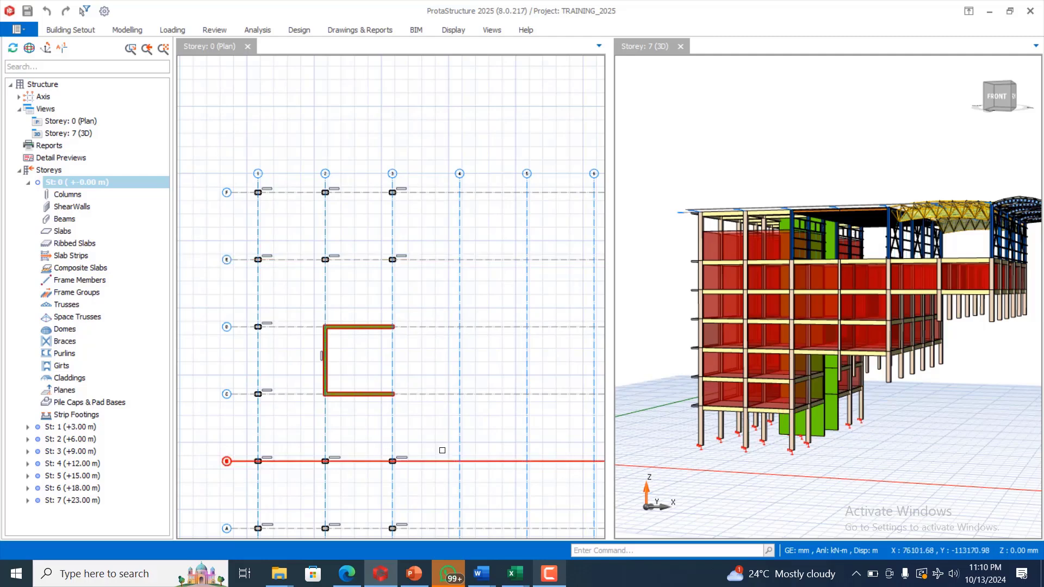
scroll(473, 287, "down", 3)
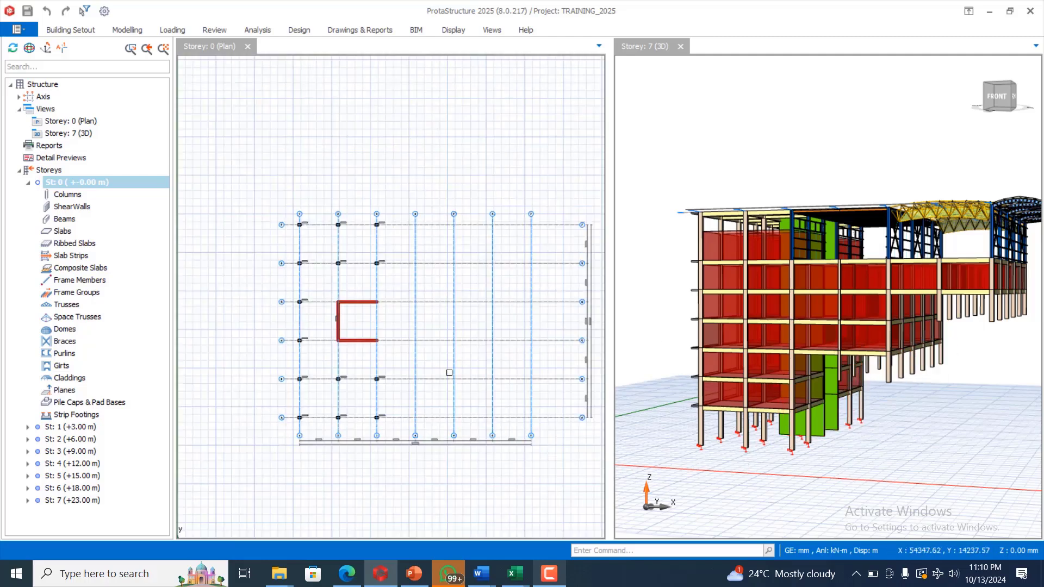
scroll(732, 297, "down", 1)
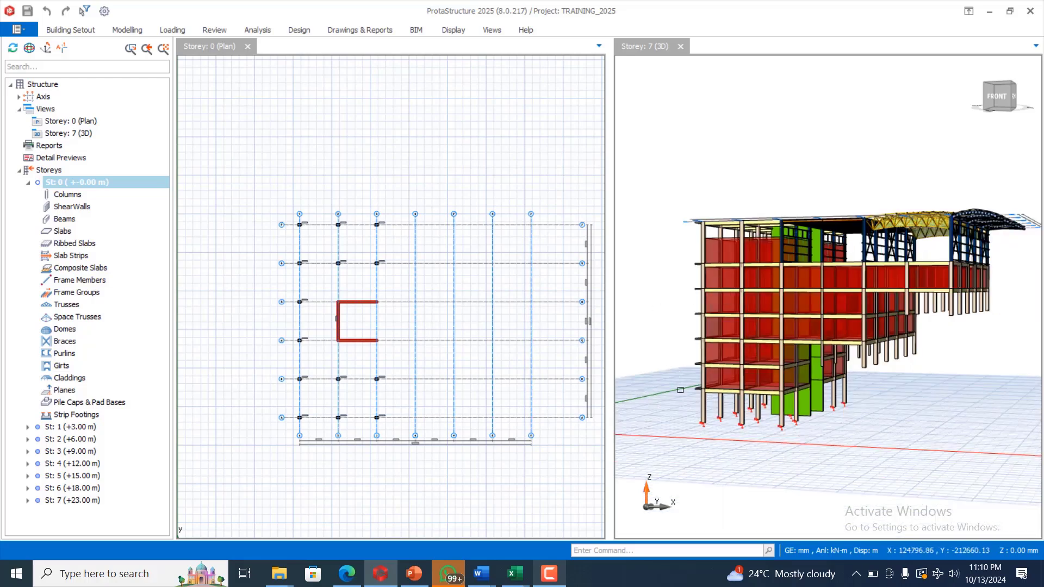
Window-select the columns hanging below the overhanging floor in the 3D front view to examine them, and clear the selection.
mouse_move(804, 401)
middle_mouse_down()
mouse_move(865, 405)
mouse_move(848, 408)
middle_mouse_up()
scroll(851, 401, "up", 6)
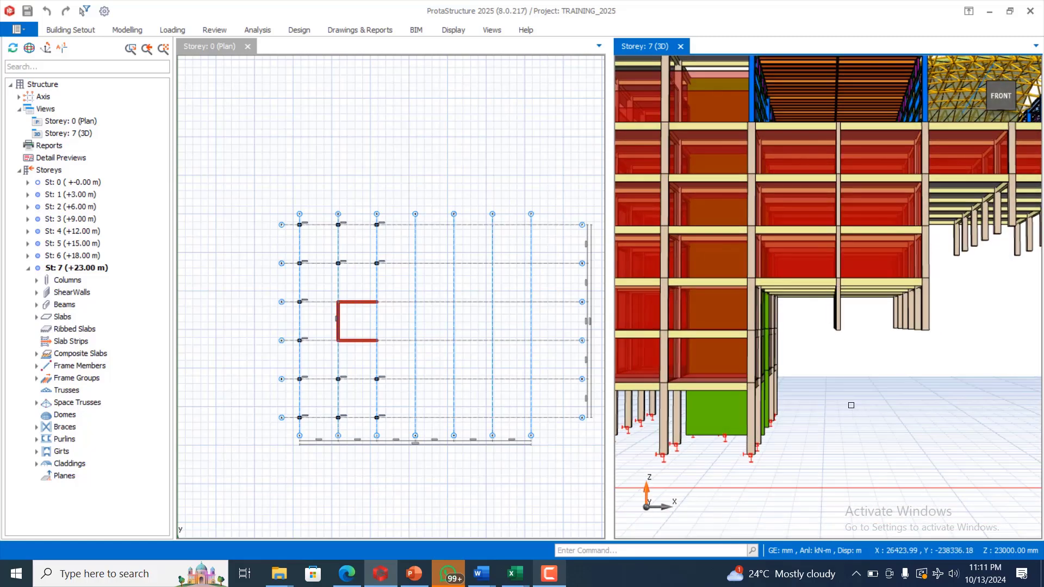
left_click_drag(947, 321, 821, 360)
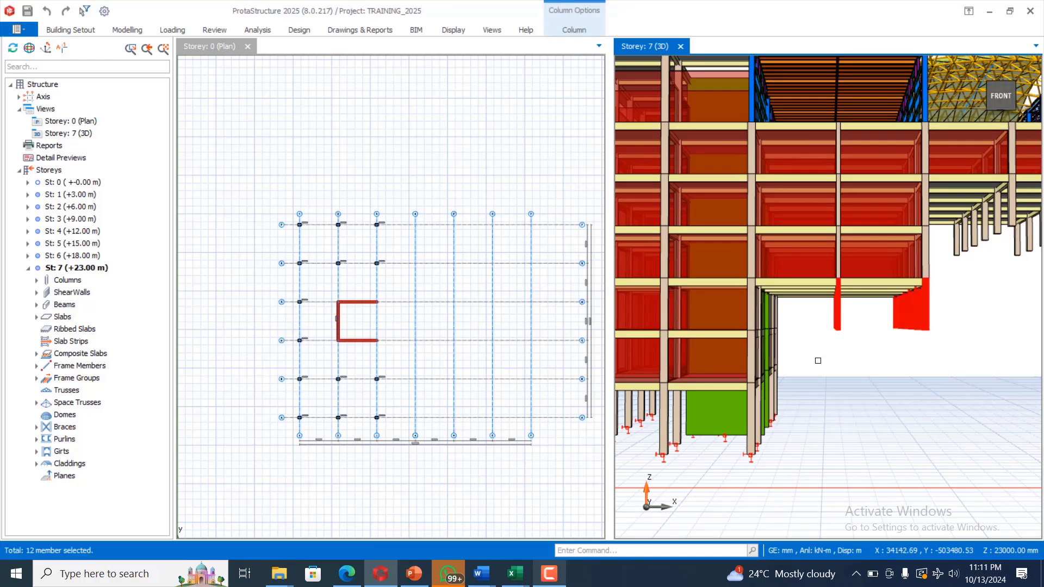
left_click(842, 363)
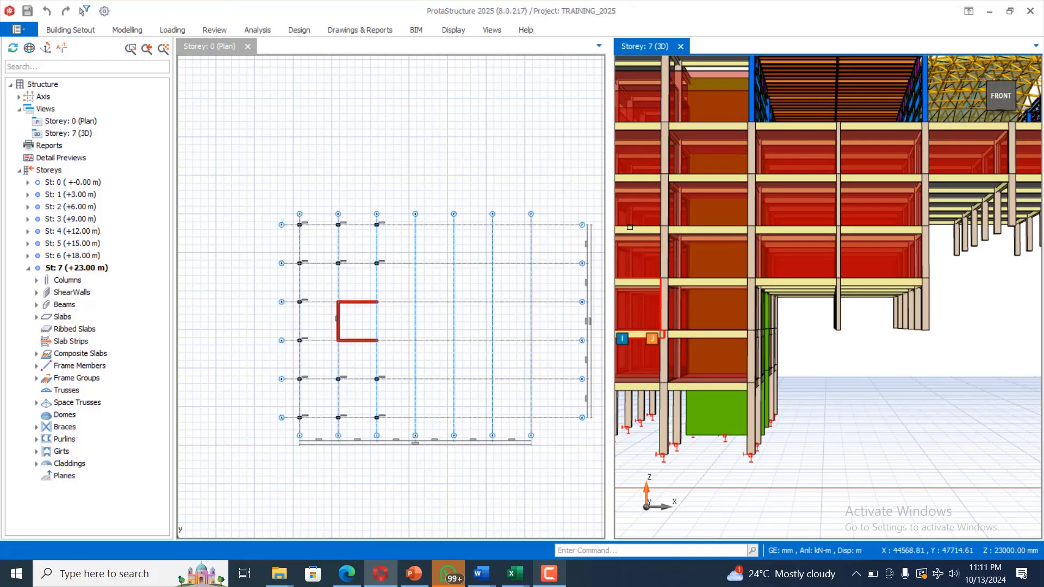
left_click(171, 29)
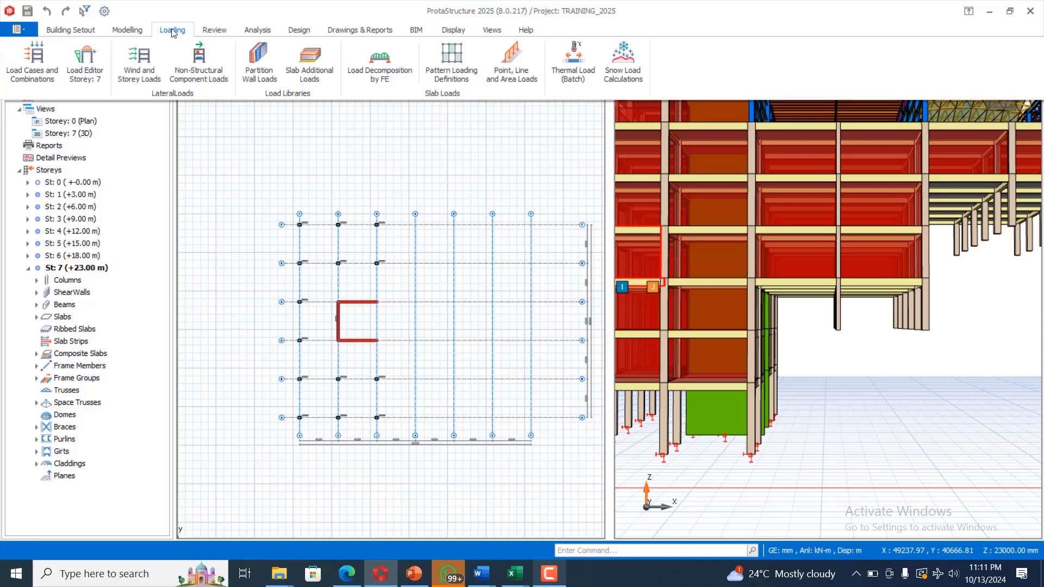
left_click(125, 30)
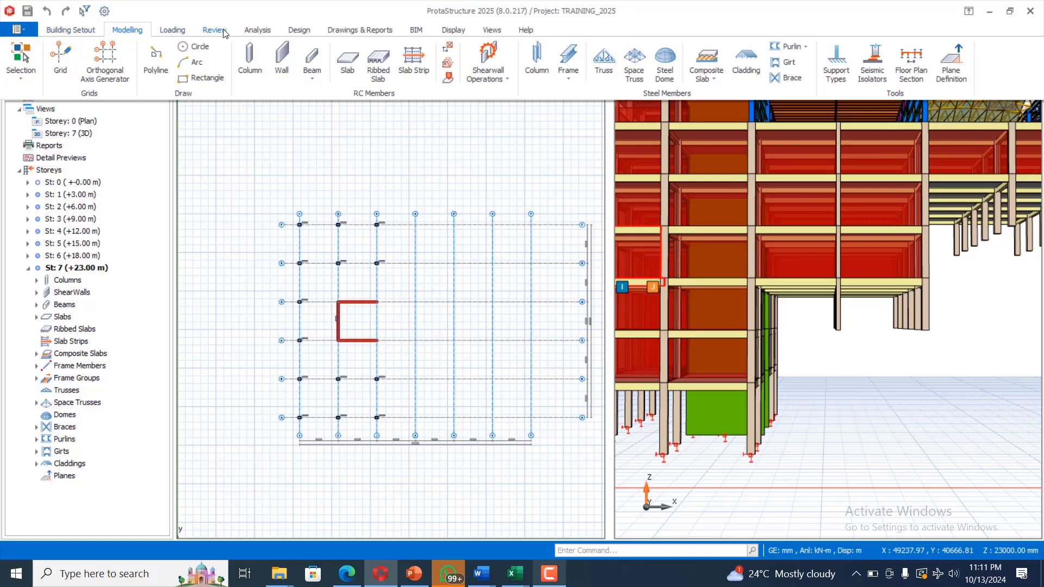
left_click(263, 32)
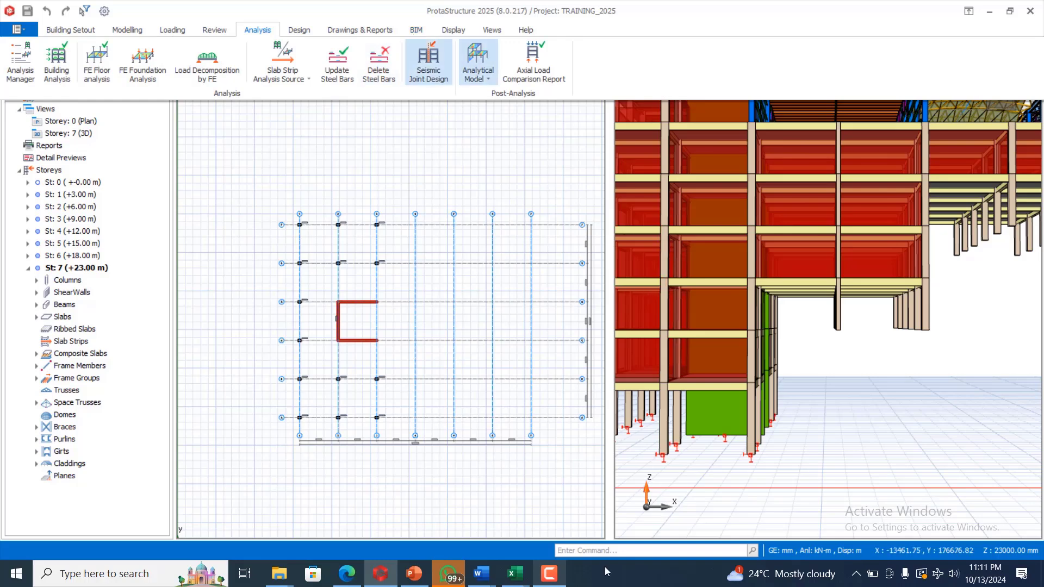
Open the support type definitions, examine the default type's restraints and spring stiffnesses, and close the dialog.
left_click(488, 204)
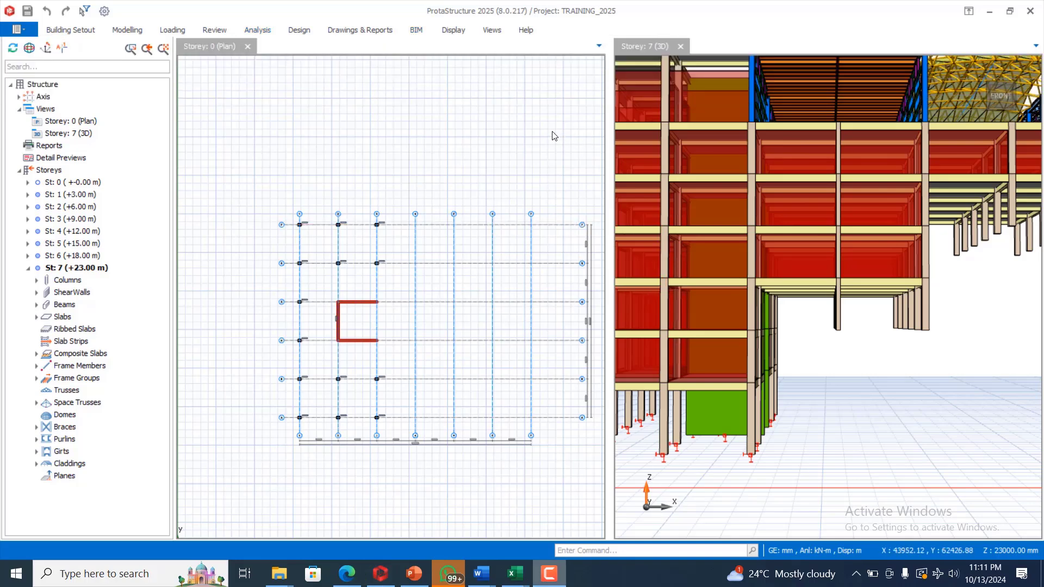
left_click(127, 31)
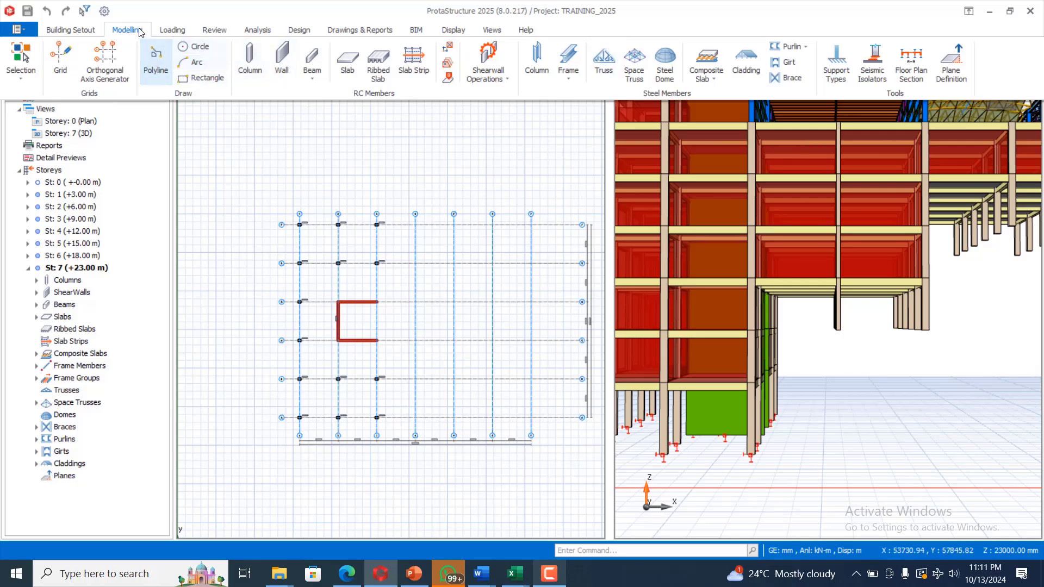
left_click(836, 65)
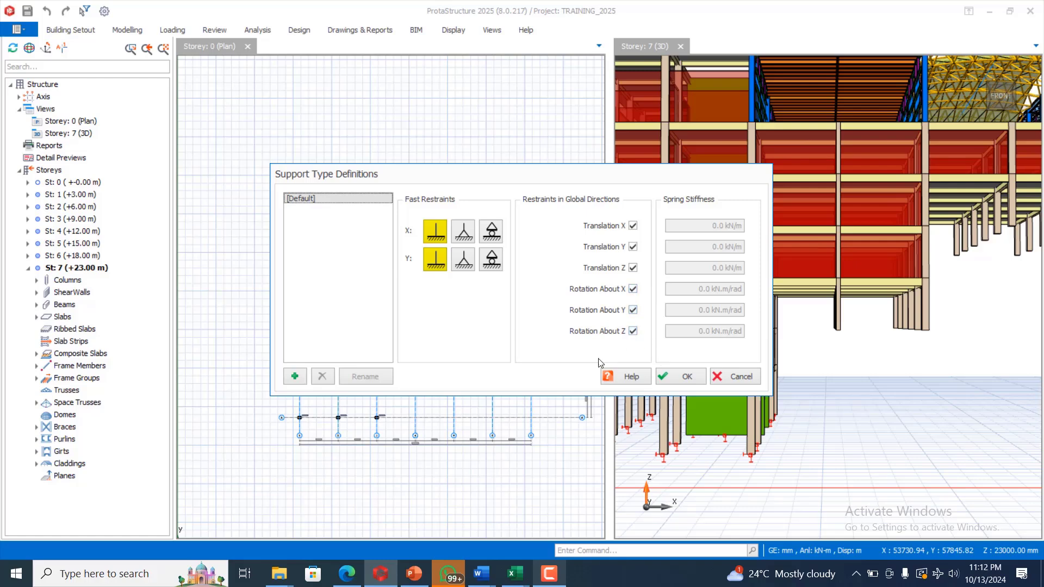
left_click(668, 376)
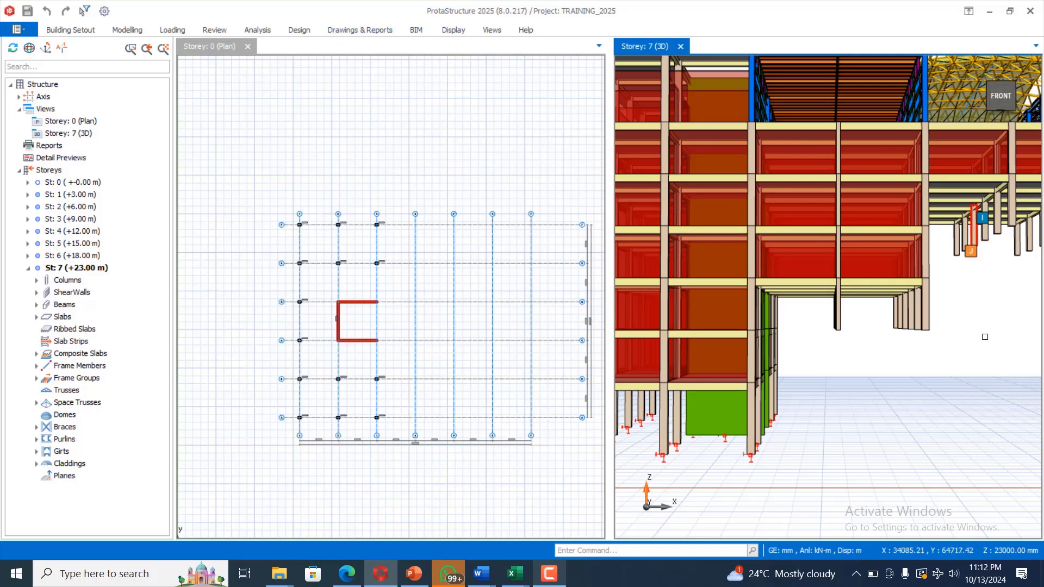
Window-select all columns hanging below the lower overhanging floor, at storey 3, in the 3D model.
left_click_drag(964, 319, 821, 350)
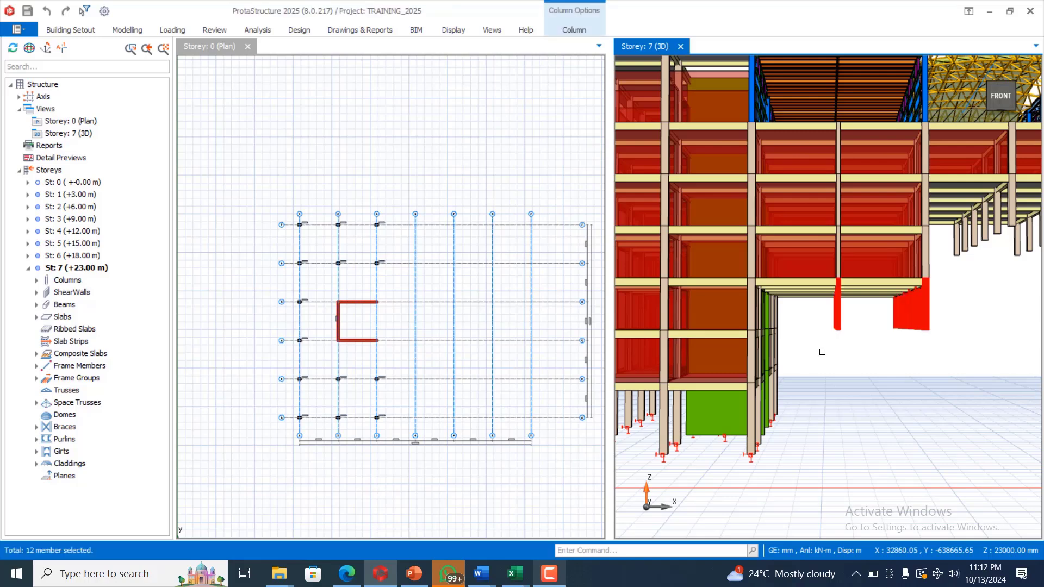
scroll(753, 357, "down", 3)
scroll(897, 345, "up", 4)
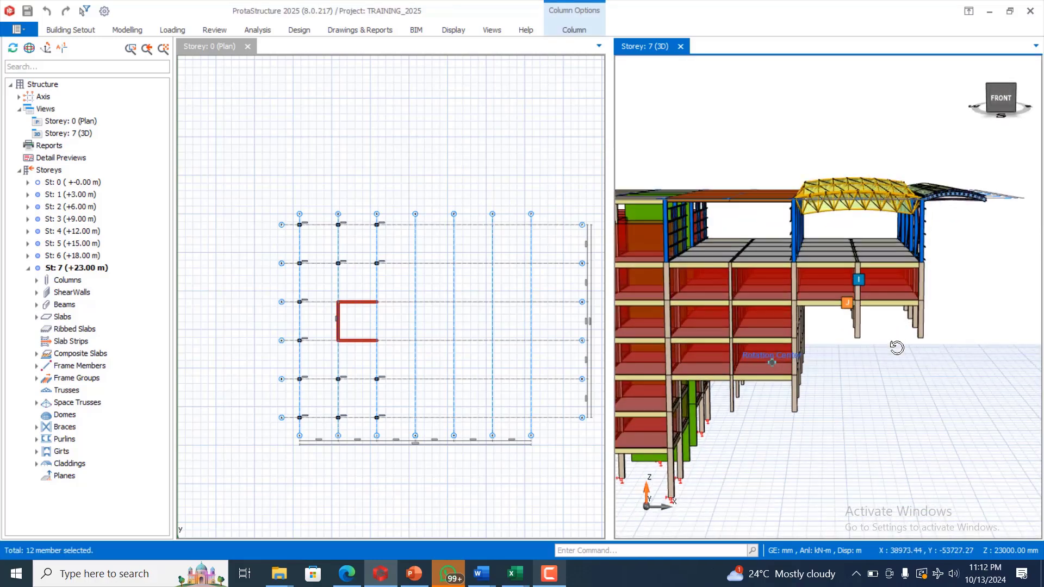
right_click(894, 348)
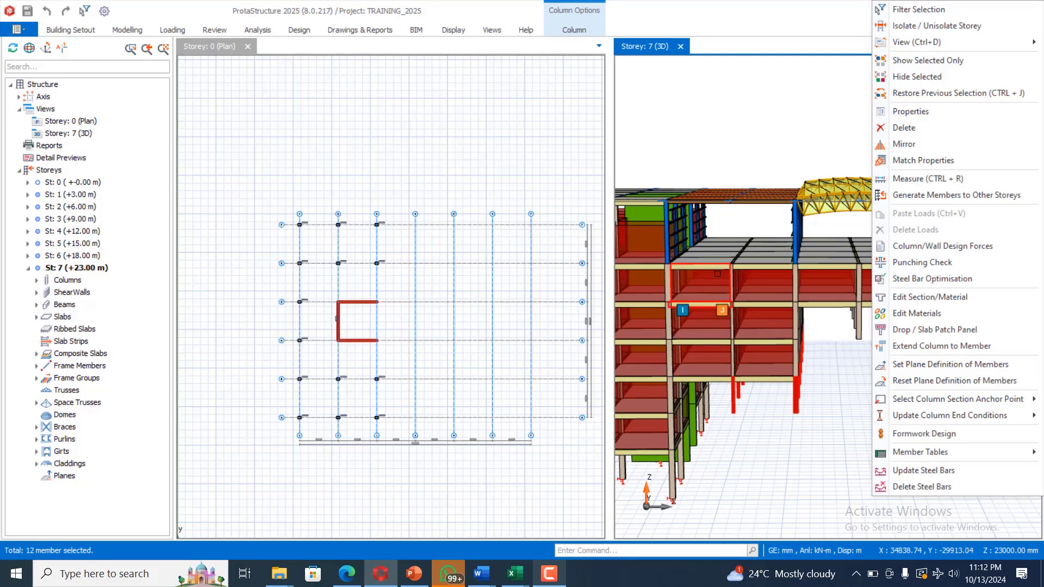
left_click(766, 254)
scroll(851, 381, "up", 5)
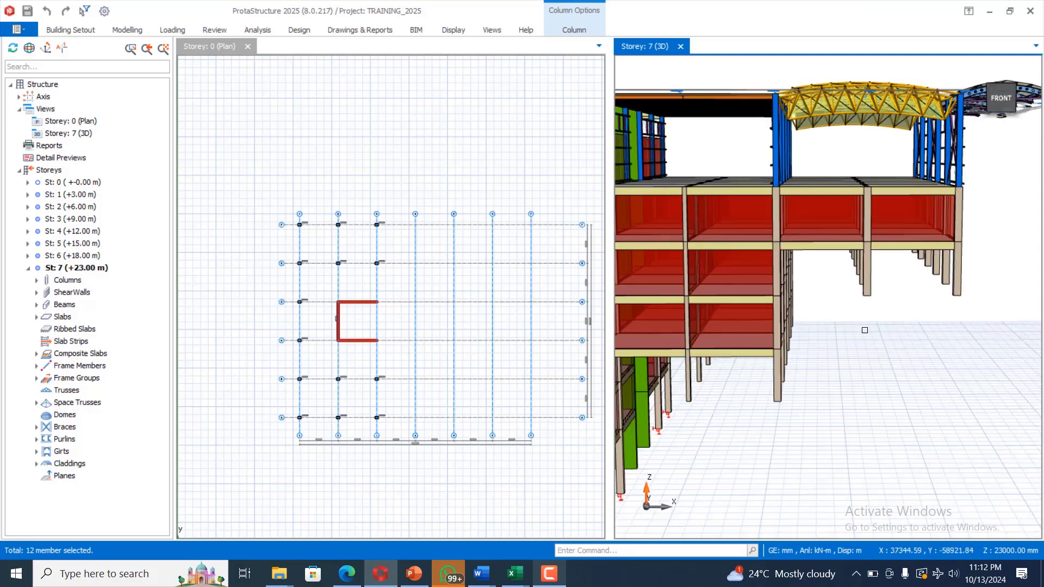
Add the columns hanging below the upper overhanging floor, at storey 5, to the current column selection in the 3D model.
middle_click_drag(866, 384, 892, 354)
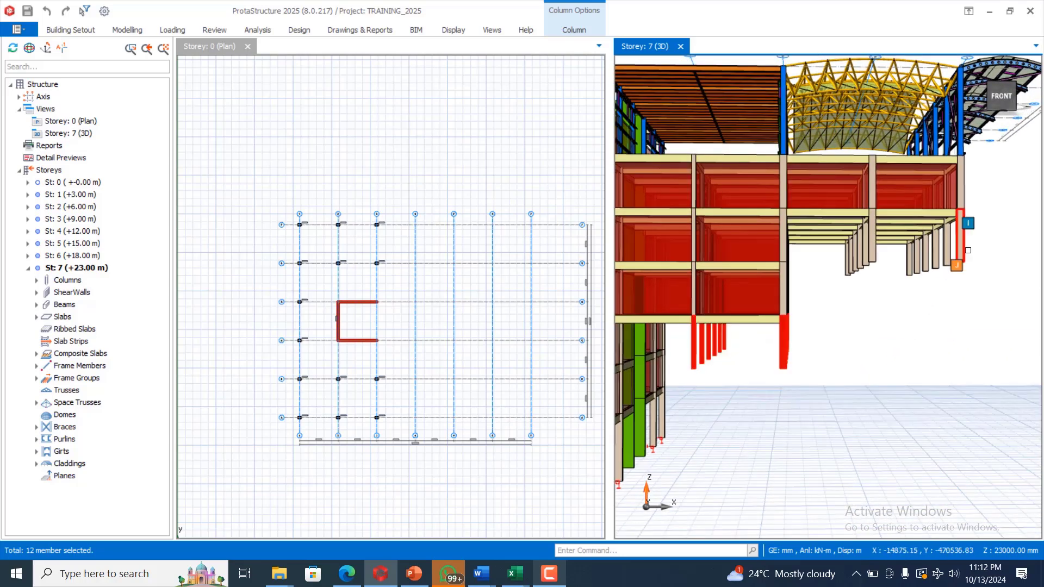
middle_click_drag(971, 287, 966, 307)
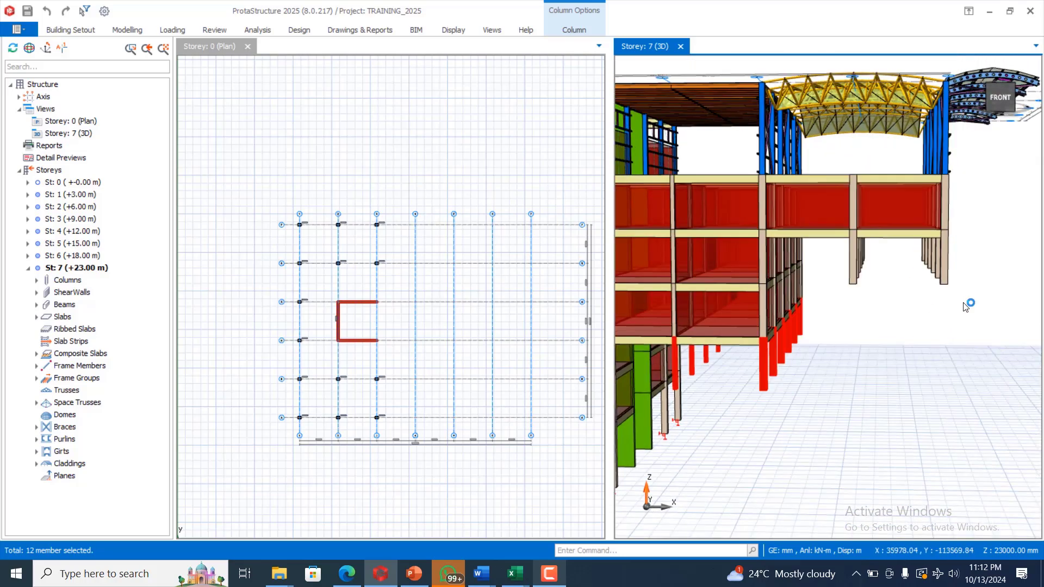
right_click_drag(944, 304, 944, 306)
right_click(944, 305)
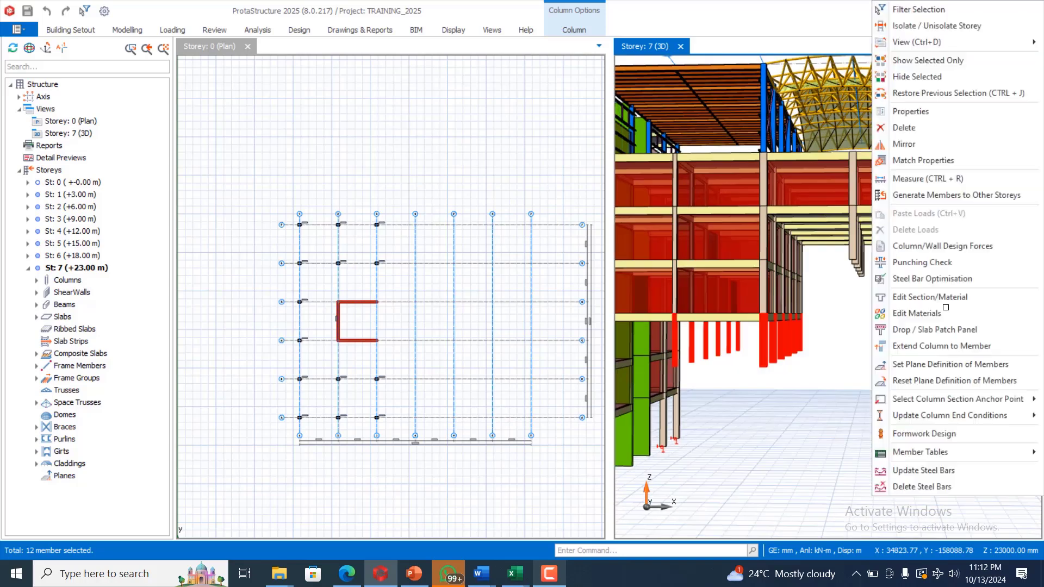
right_click(943, 313)
left_click(853, 276)
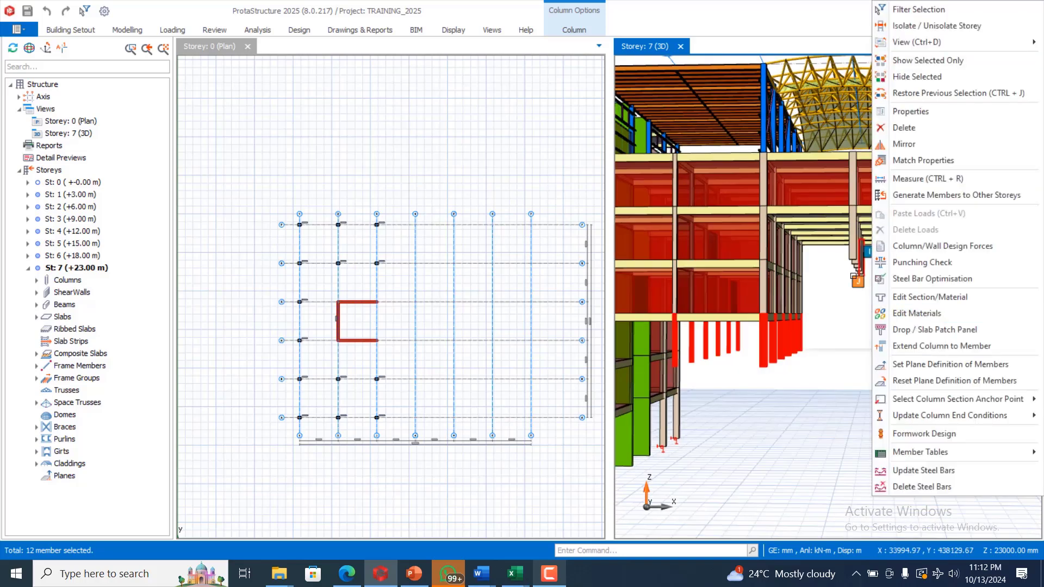
left_click(841, 307)
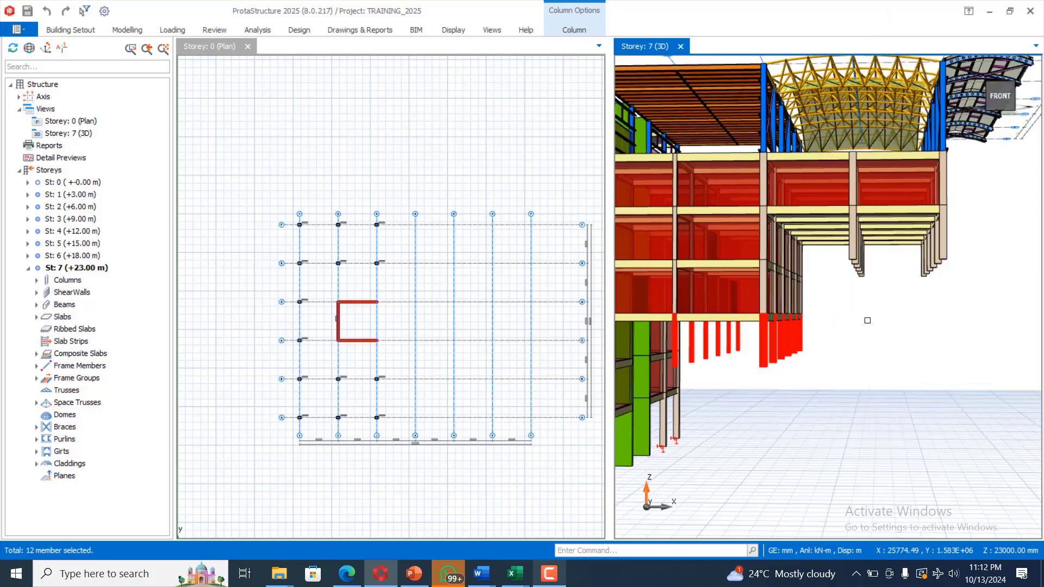
right_click_drag(876, 309, 879, 311)
right_click(889, 314)
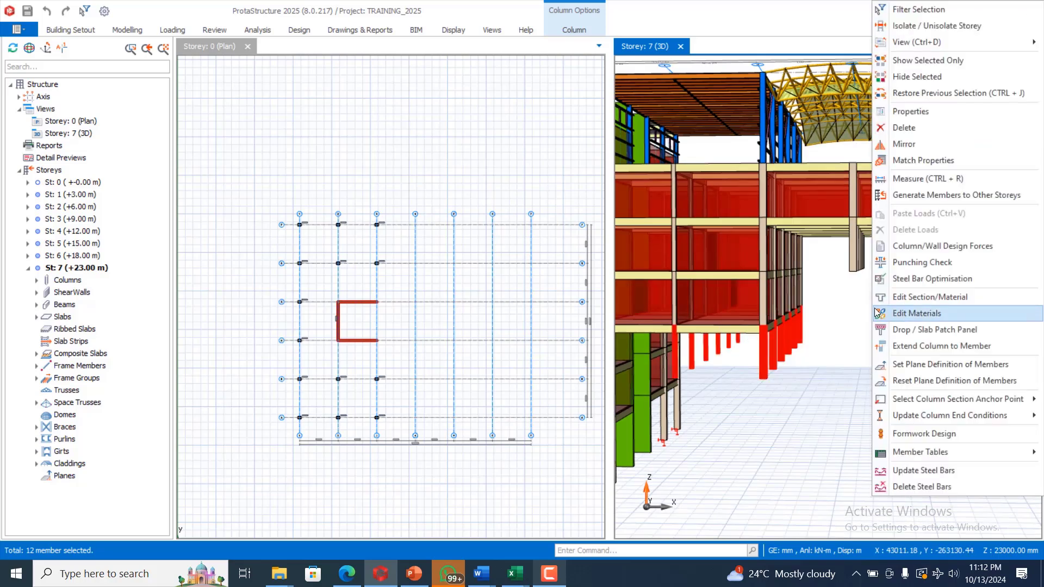
left_click(837, 305)
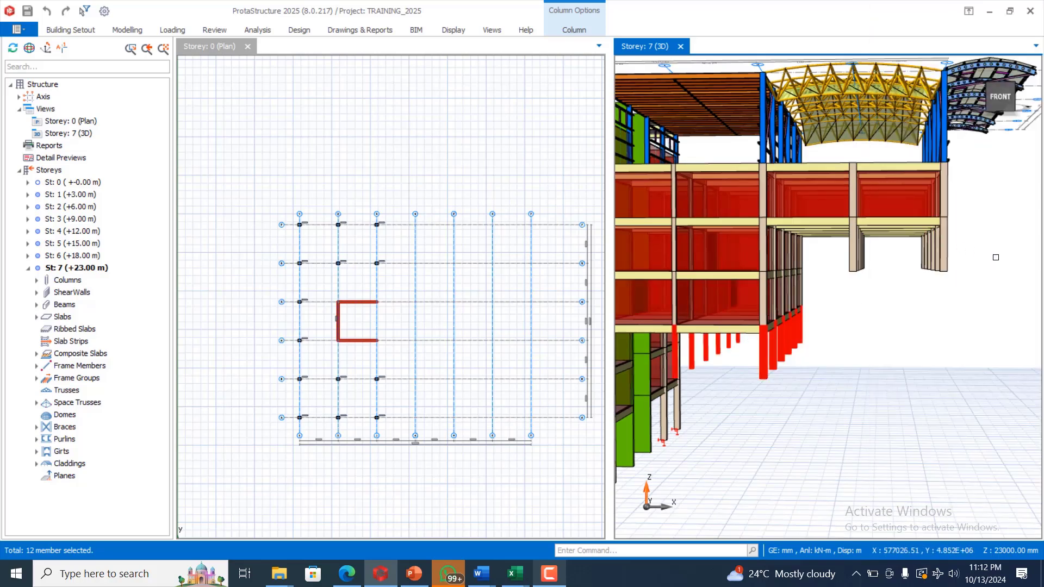
left_click_drag(995, 255, 840, 291)
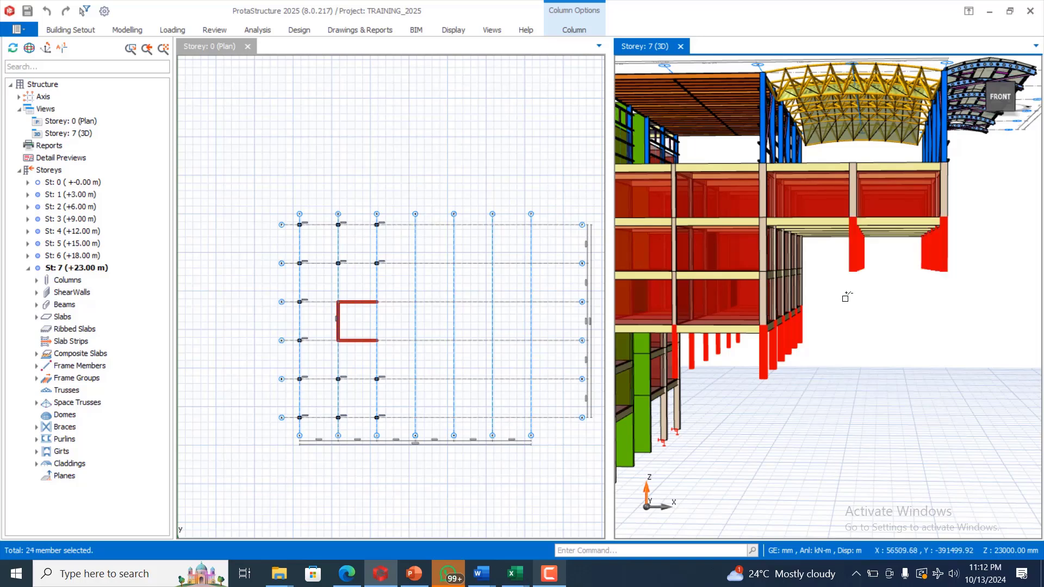
right_click(857, 264)
left_click(888, 159)
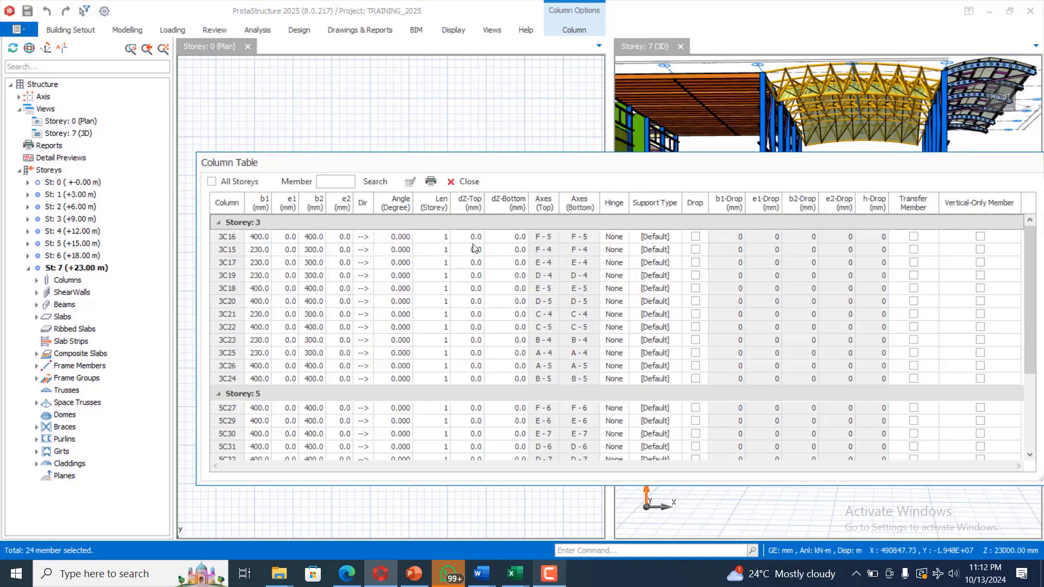
left_click(662, 204)
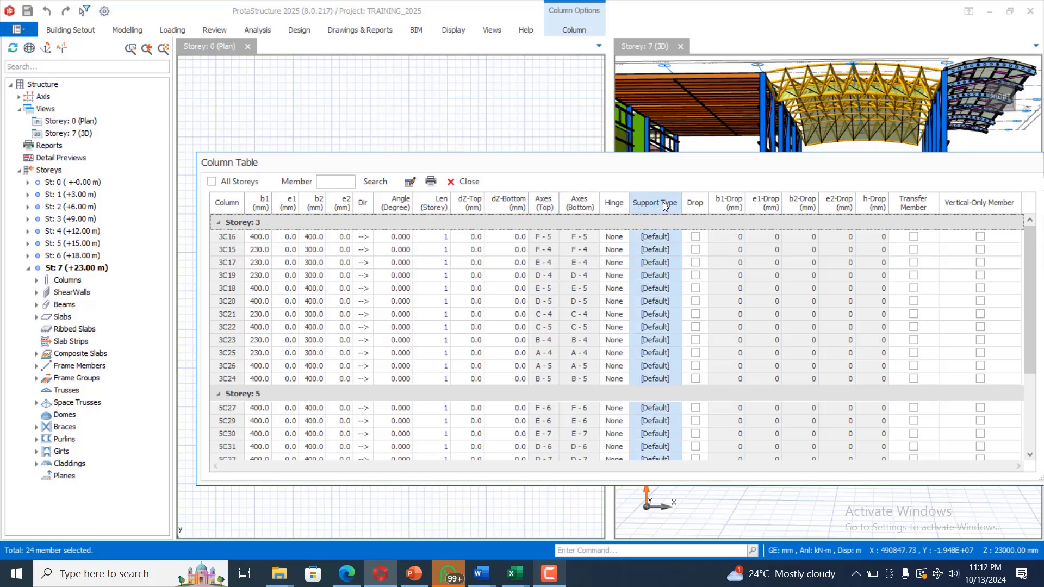
left_click(410, 181)
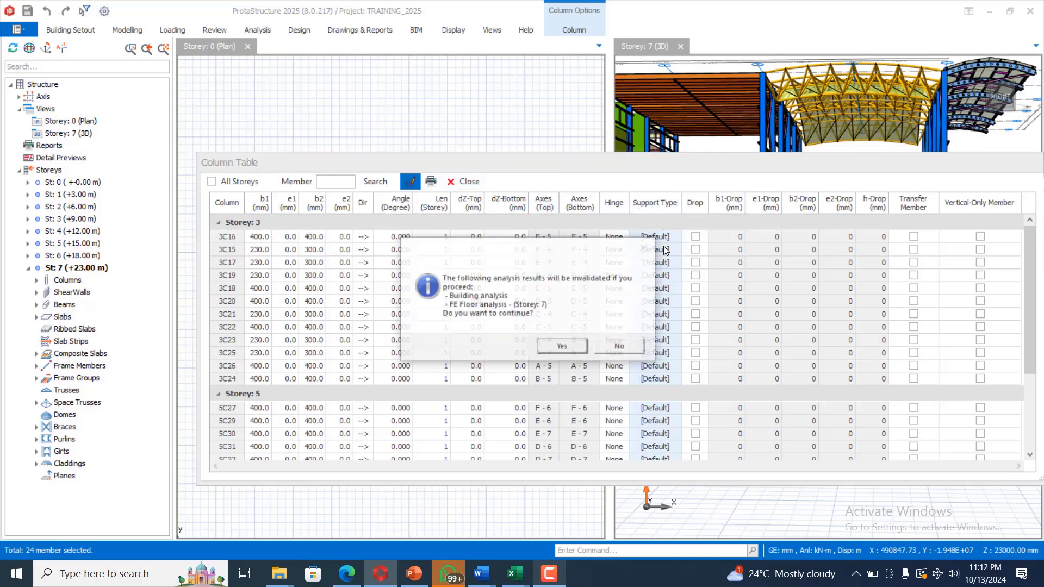
left_click(563, 347)
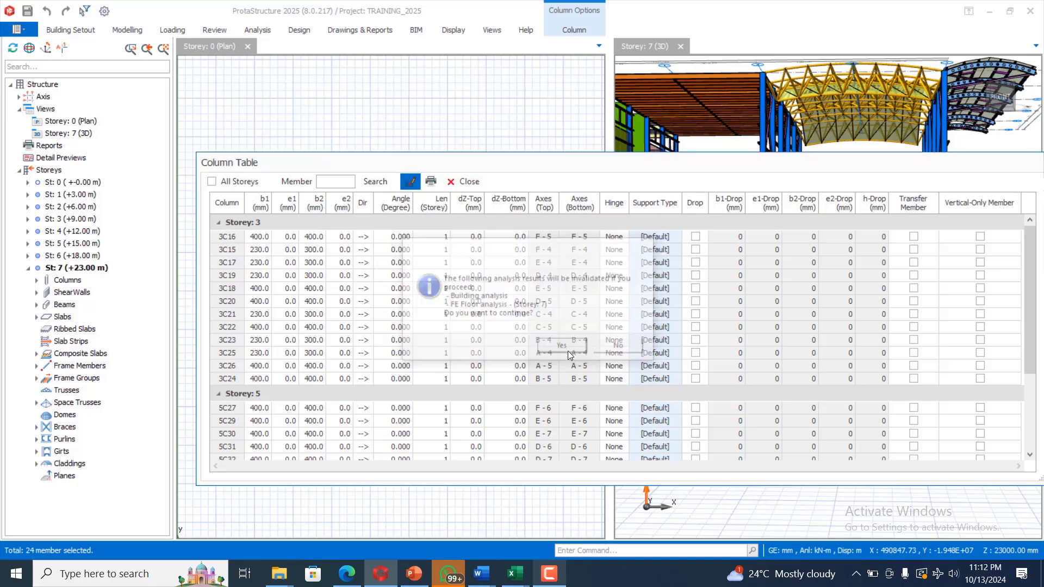
left_click(628, 292)
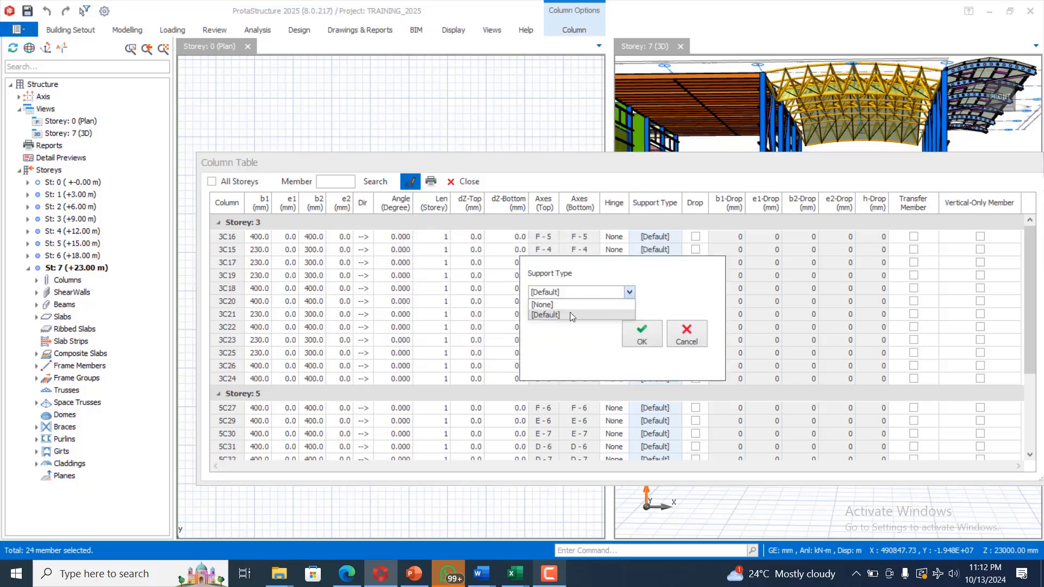
left_click(565, 314)
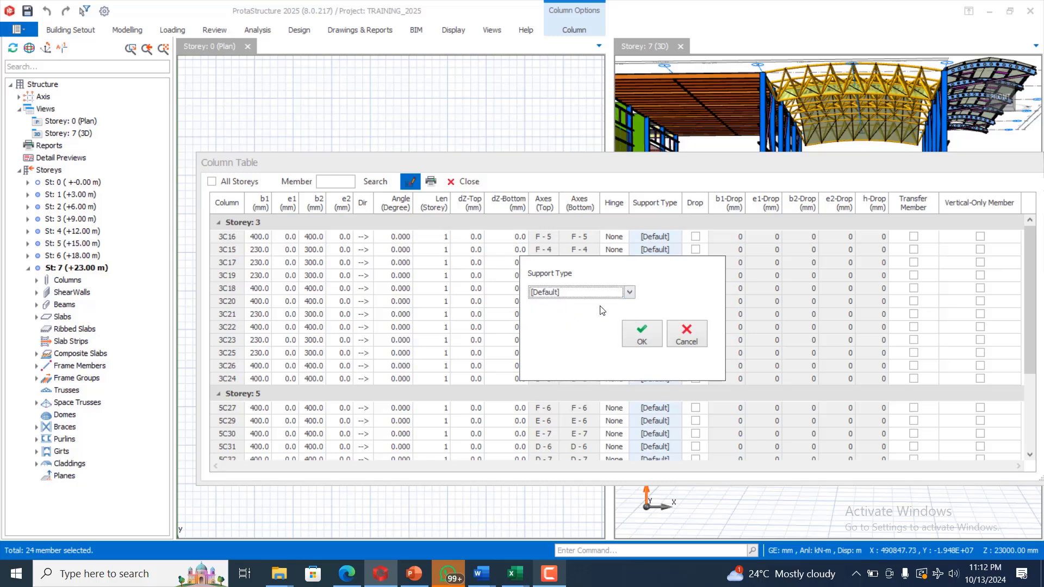
left_click(629, 293)
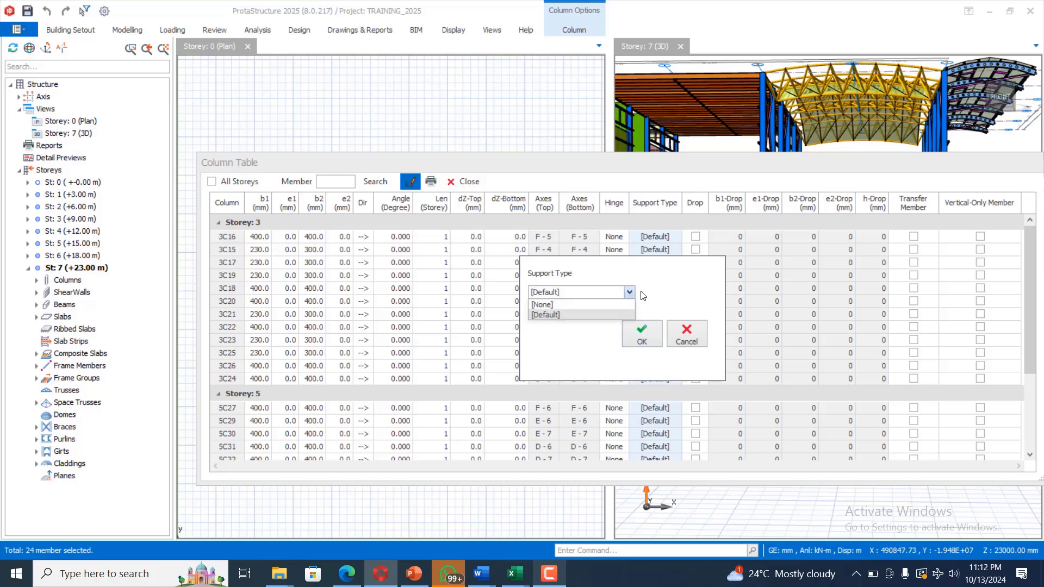
left_click(686, 332)
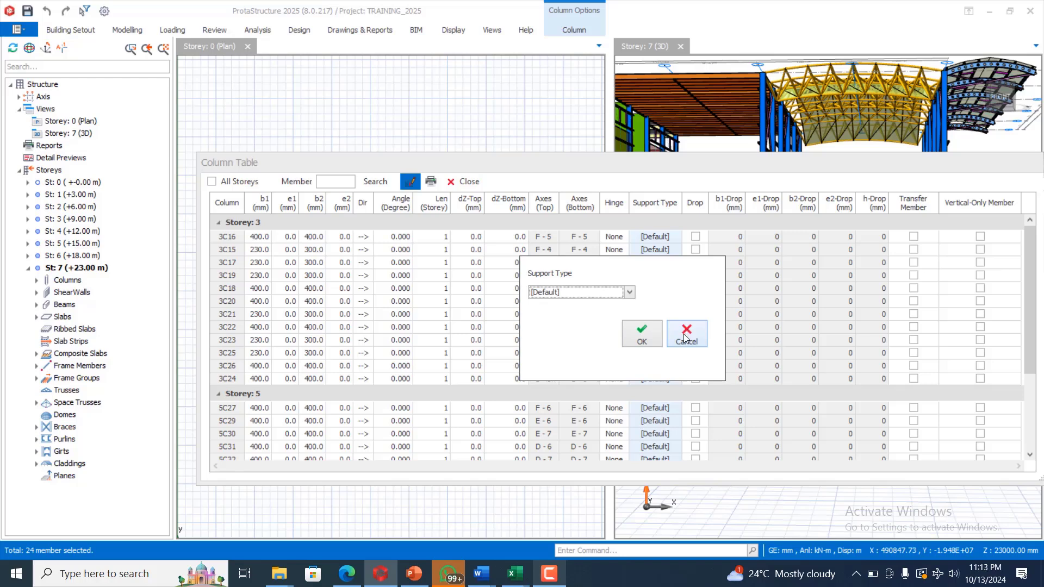
left_click(686, 336)
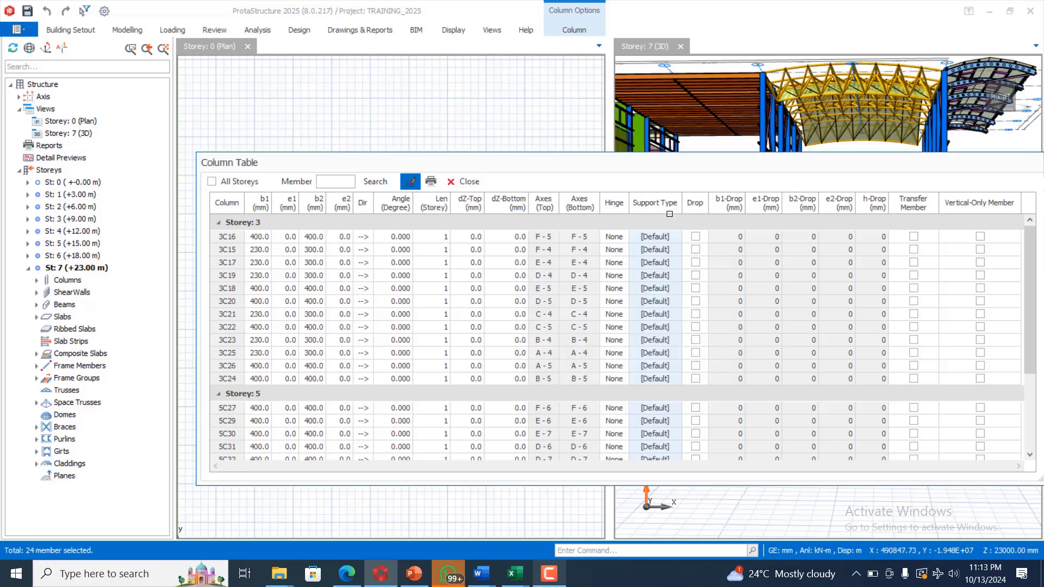
left_click(464, 182)
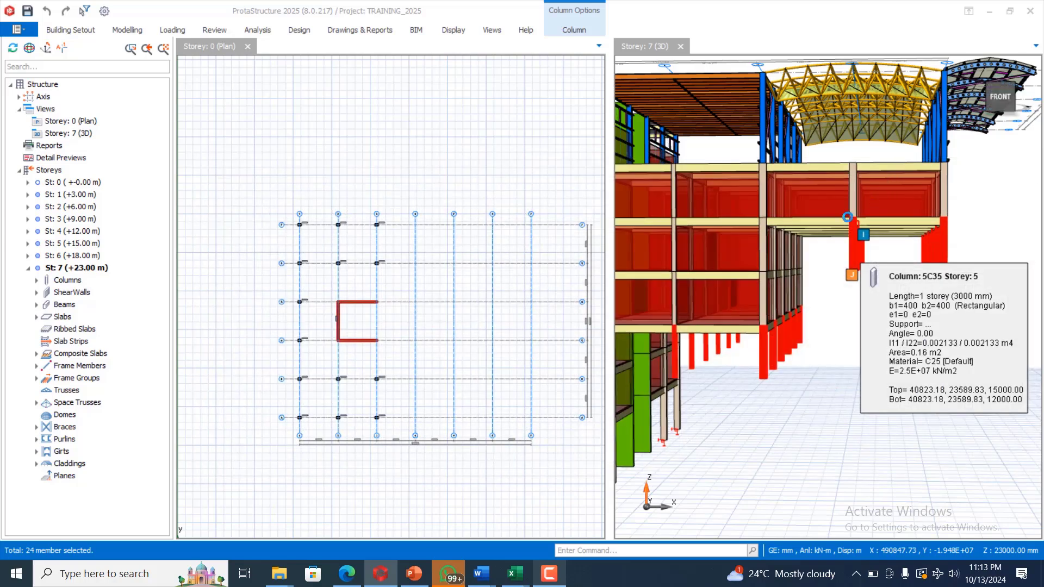
Define a new support type named Support with all translations and rotations restrained, and save the support type definitions.
left_click(128, 32)
left_click(837, 68)
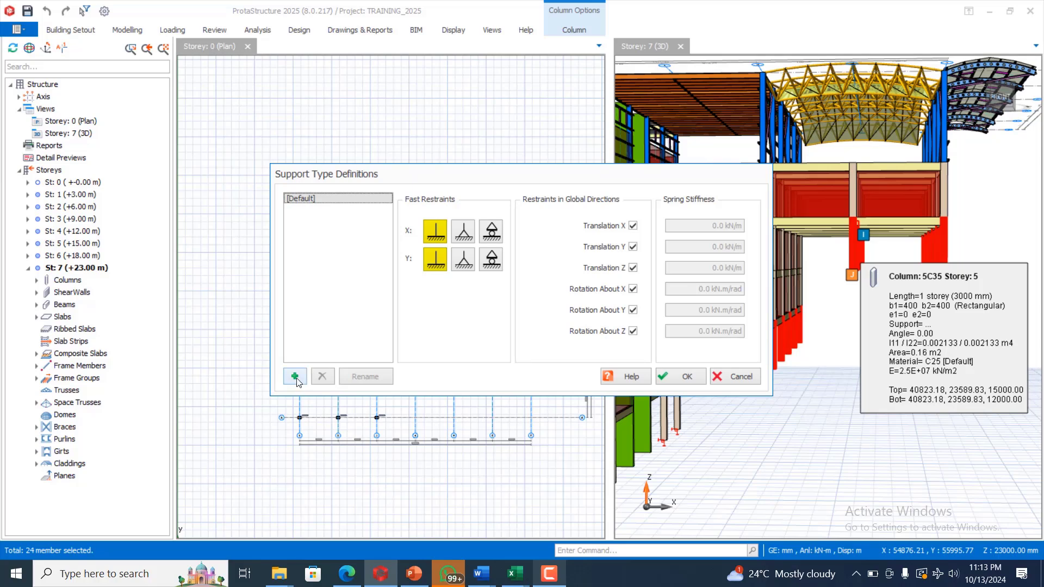
left_click(294, 376)
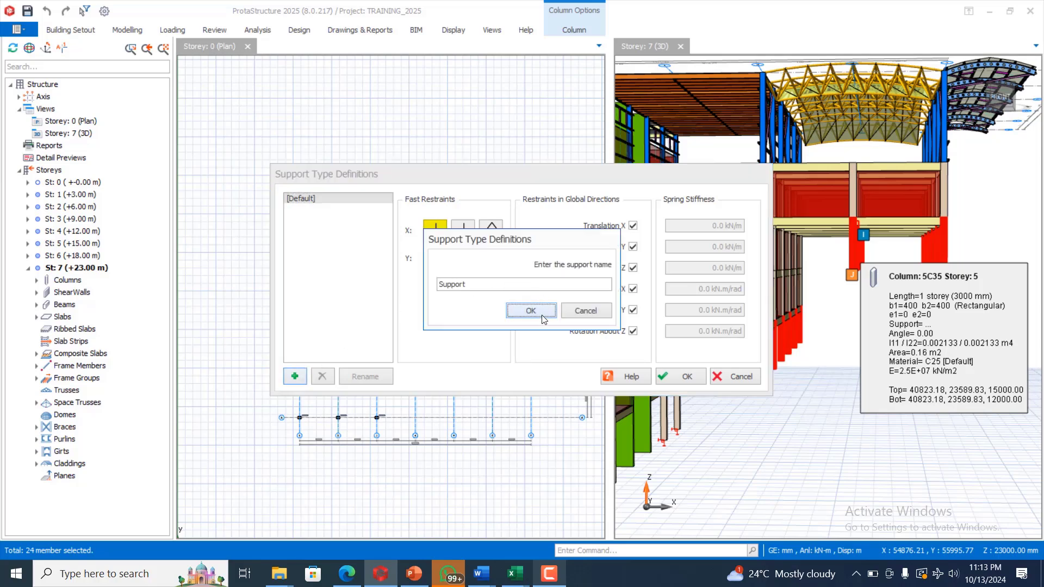
left_click(541, 314)
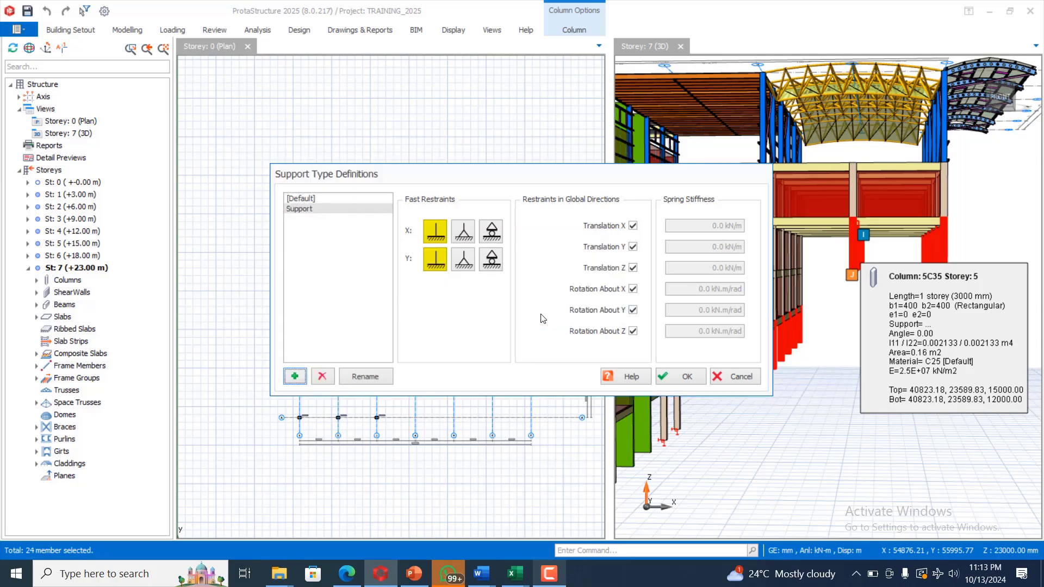
left_click(667, 376)
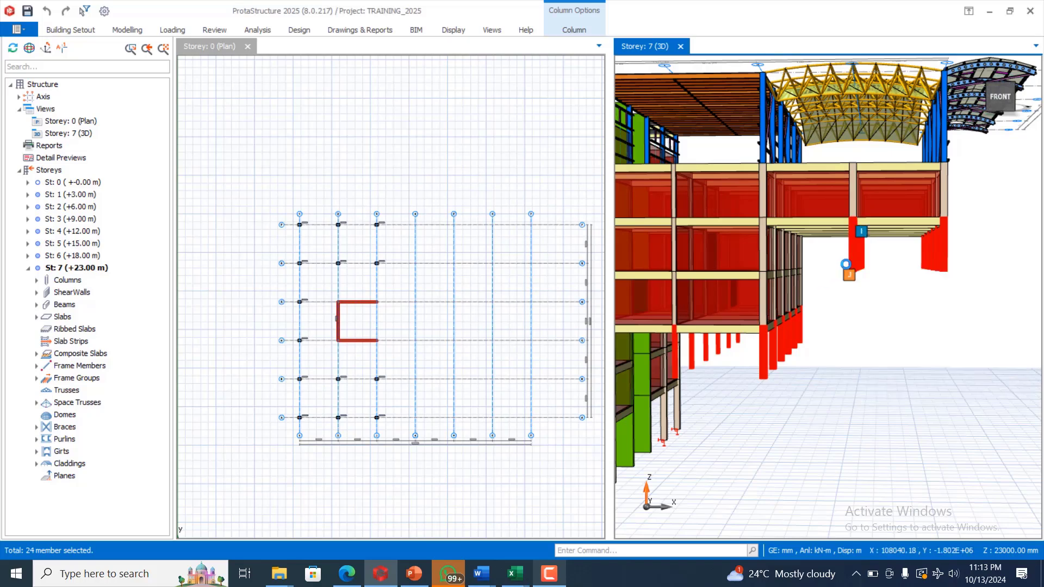
Assign the support type Support to all selected storey 3 and storey 5 columns through the column table, and close the table.
right_click(853, 261)
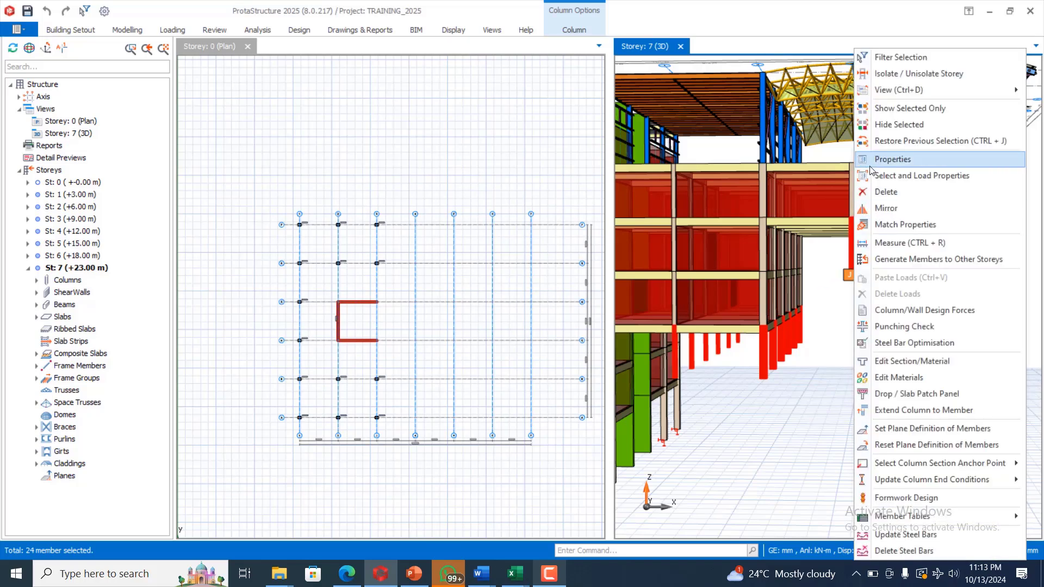
left_click(872, 162)
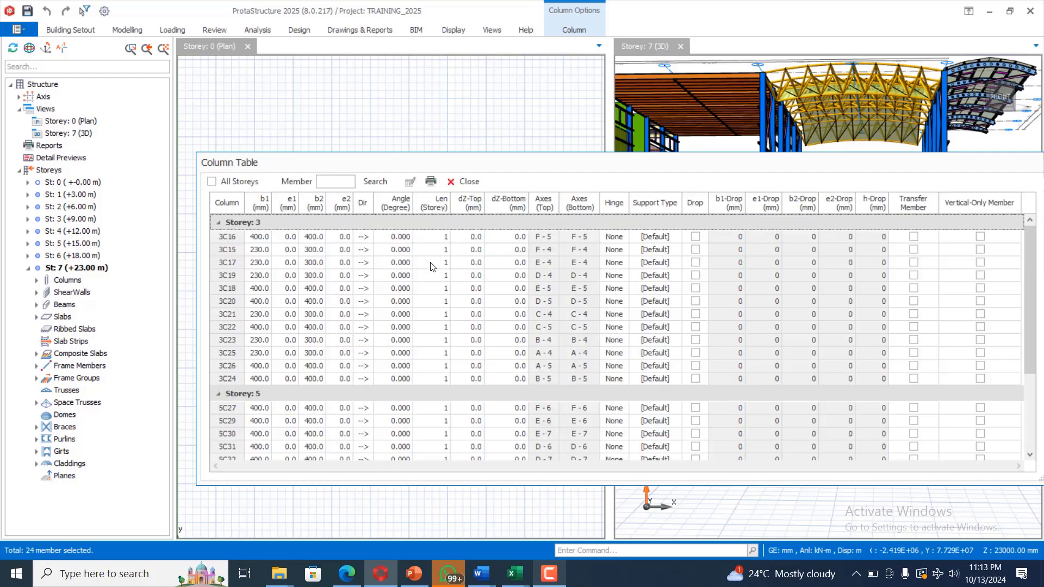
left_click(652, 202)
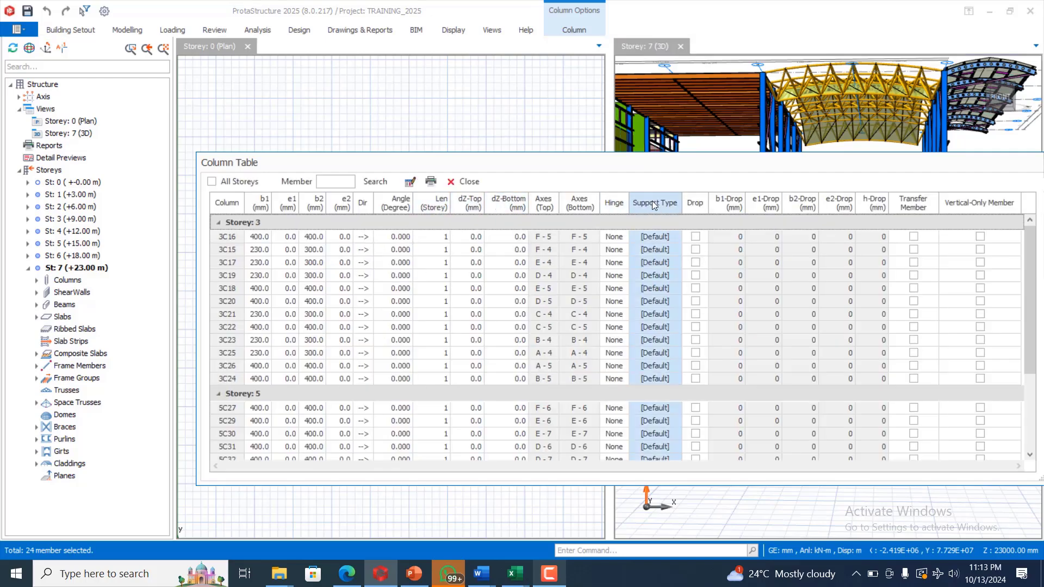
left_click(408, 183)
left_click(628, 292)
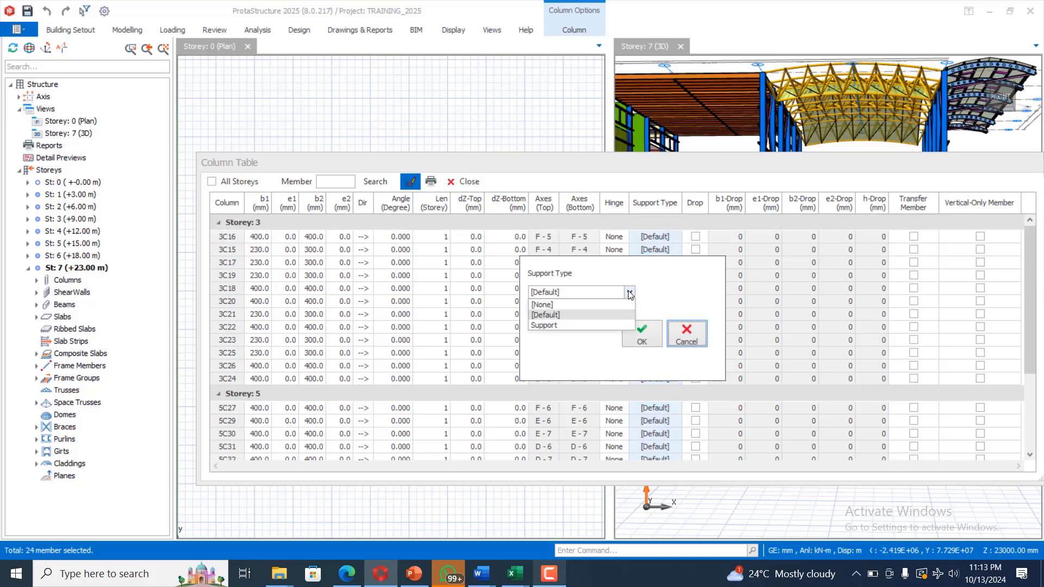
left_click(558, 325)
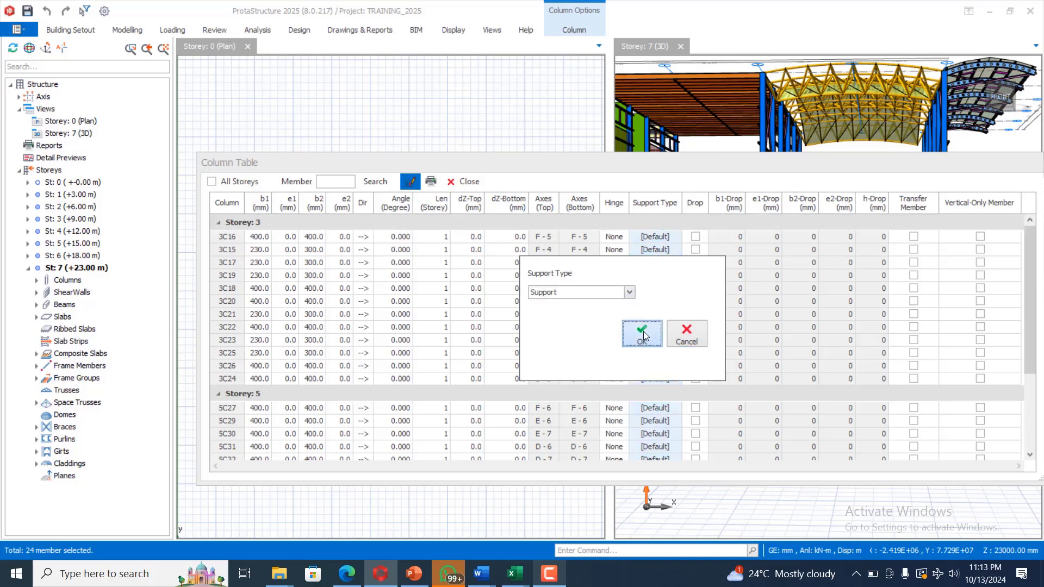
left_click(643, 331)
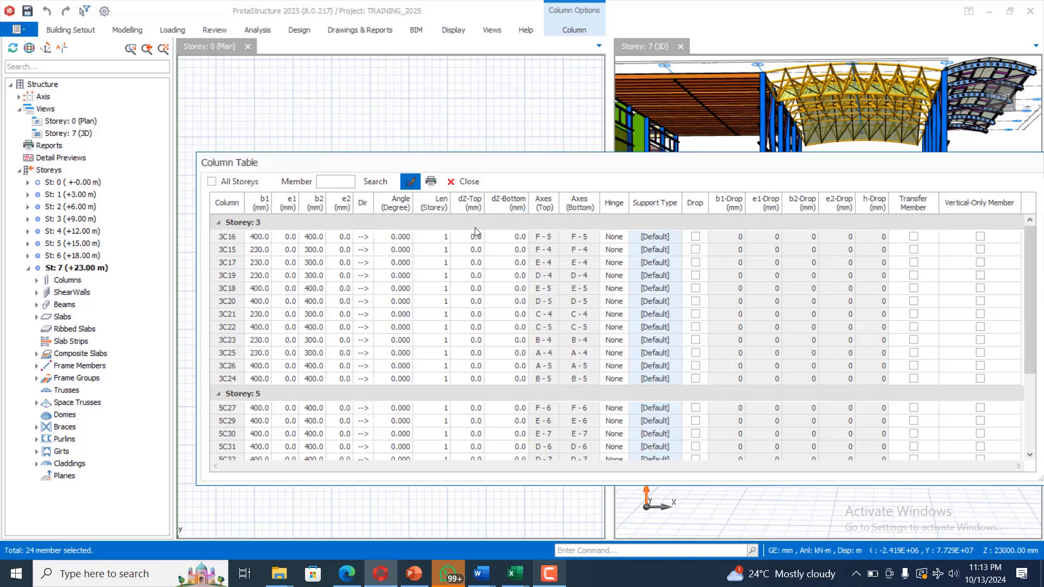
left_click(469, 181)
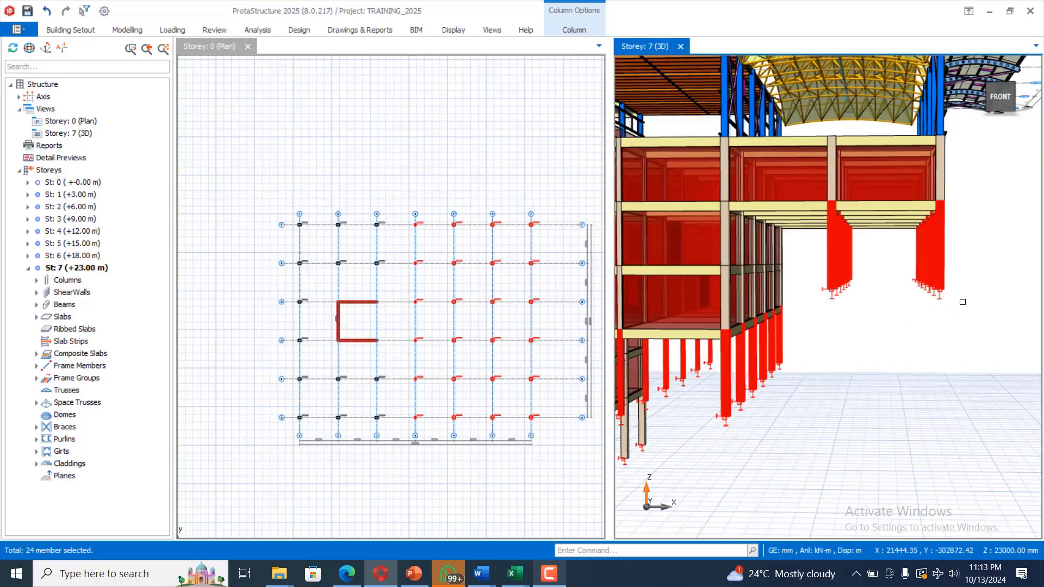
Examine the supports beneath the hanging columns in the 3D model and the column layout in the storey 0 plan.
scroll(966, 303, "up", 5)
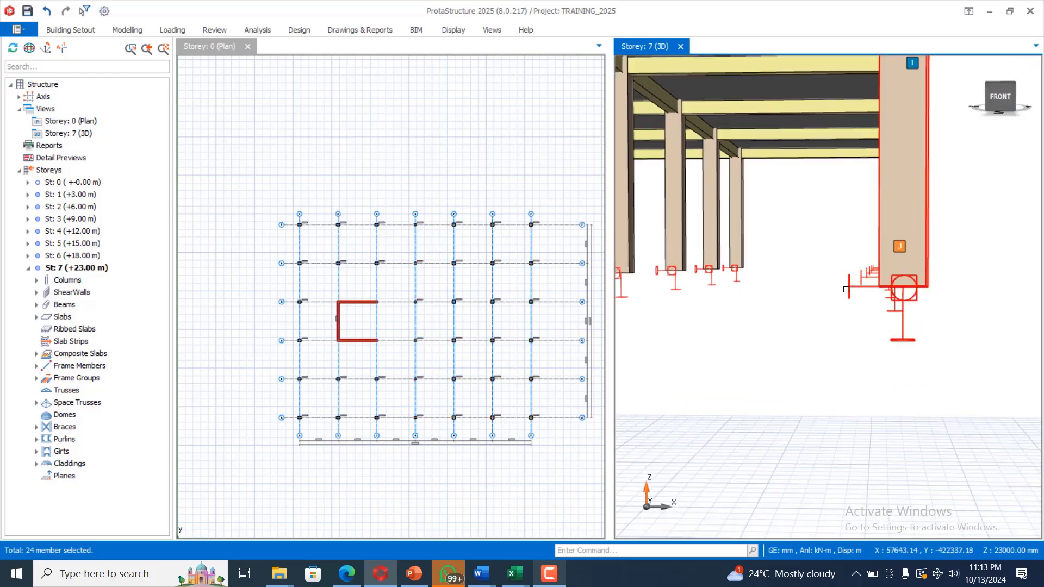
scroll(873, 312, "down", 8)
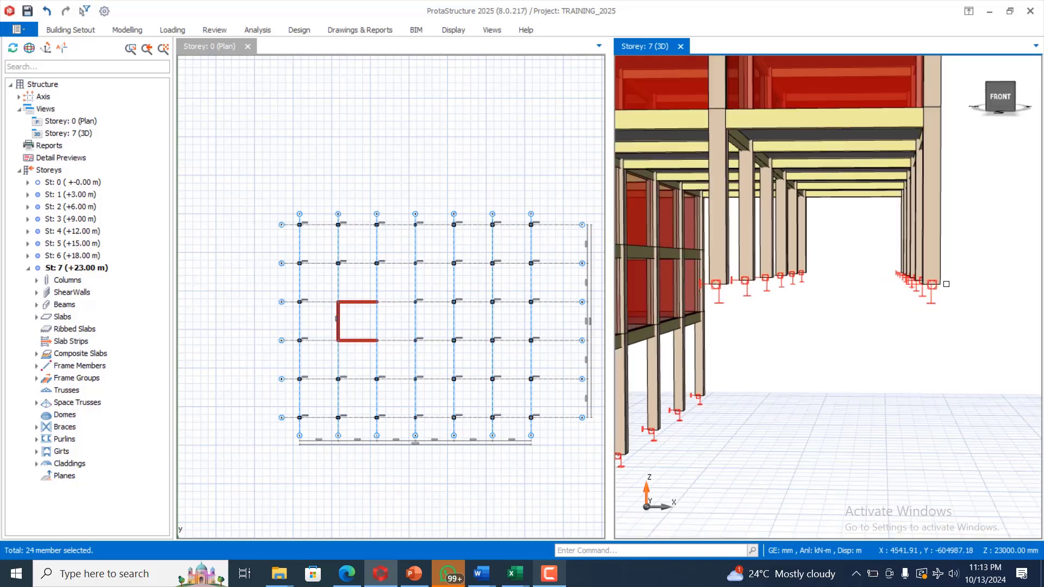
scroll(875, 315, "down", 3)
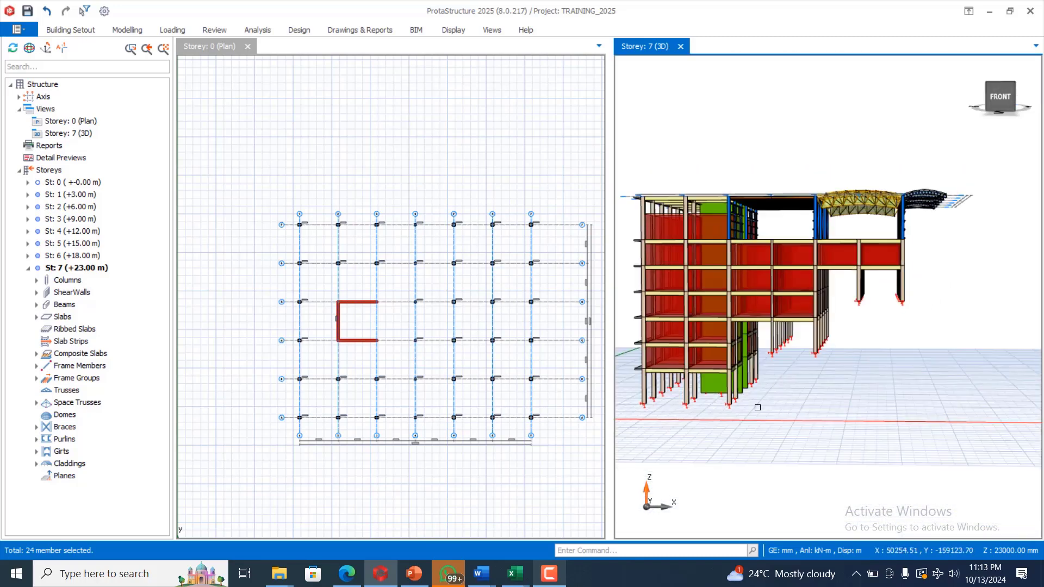
scroll(534, 229, "up", 3)
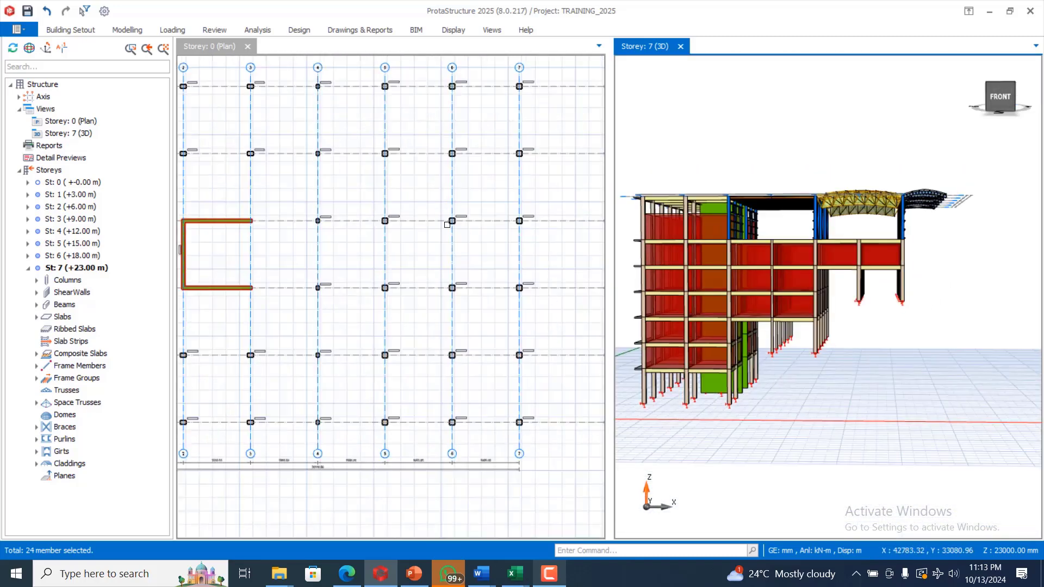
scroll(498, 226, "down", 3)
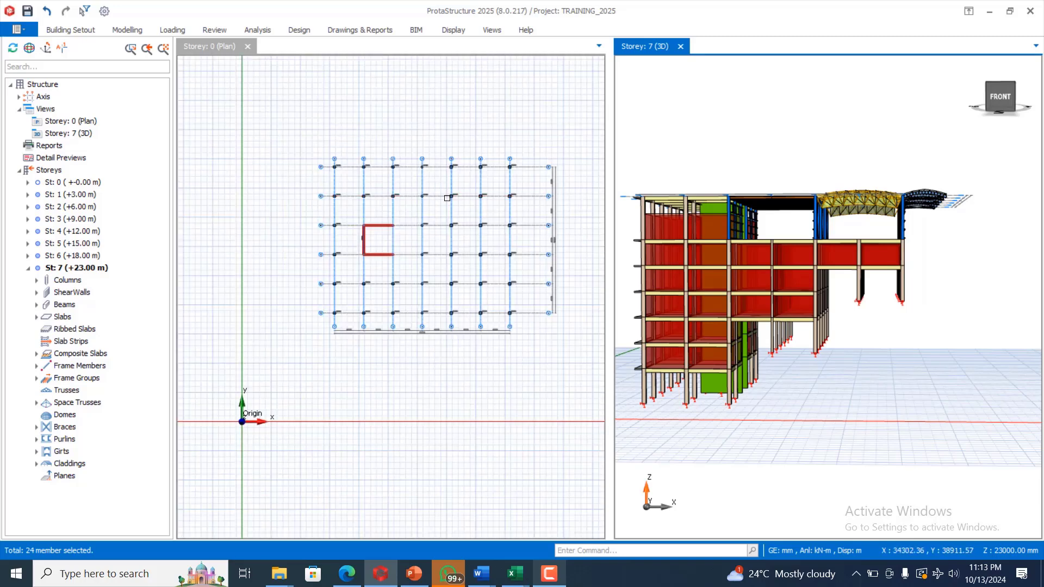
scroll(520, 103, "up", 3)
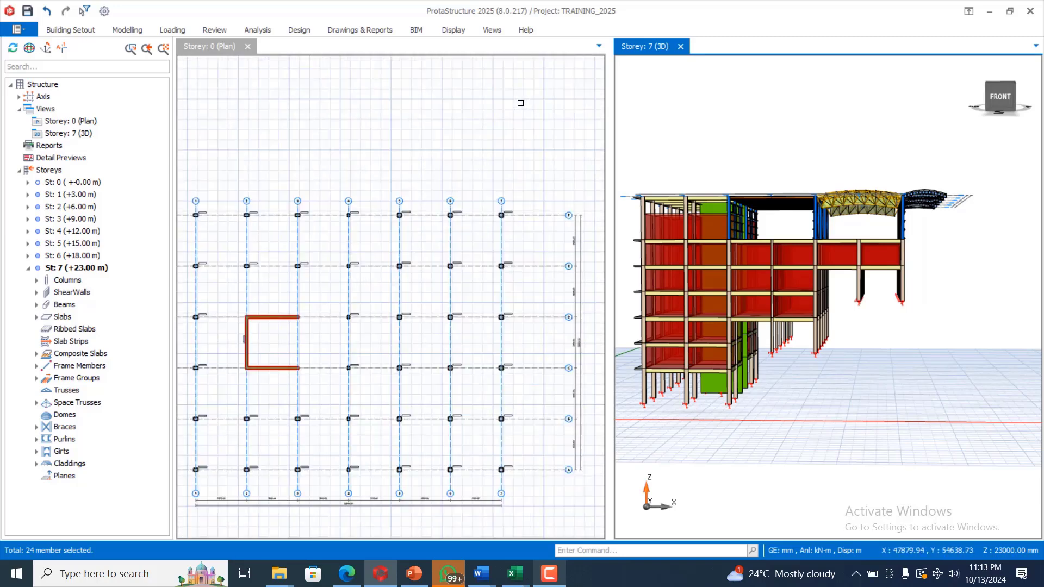
scroll(422, 200, "down", 3)
scroll(316, 217, "up", 3)
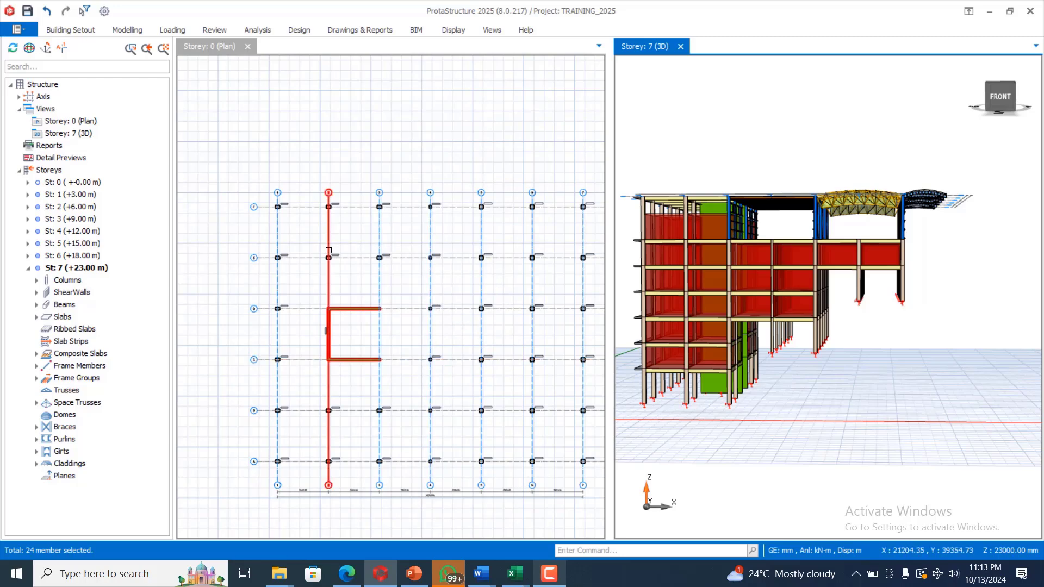
scroll(333, 250, "down", 2)
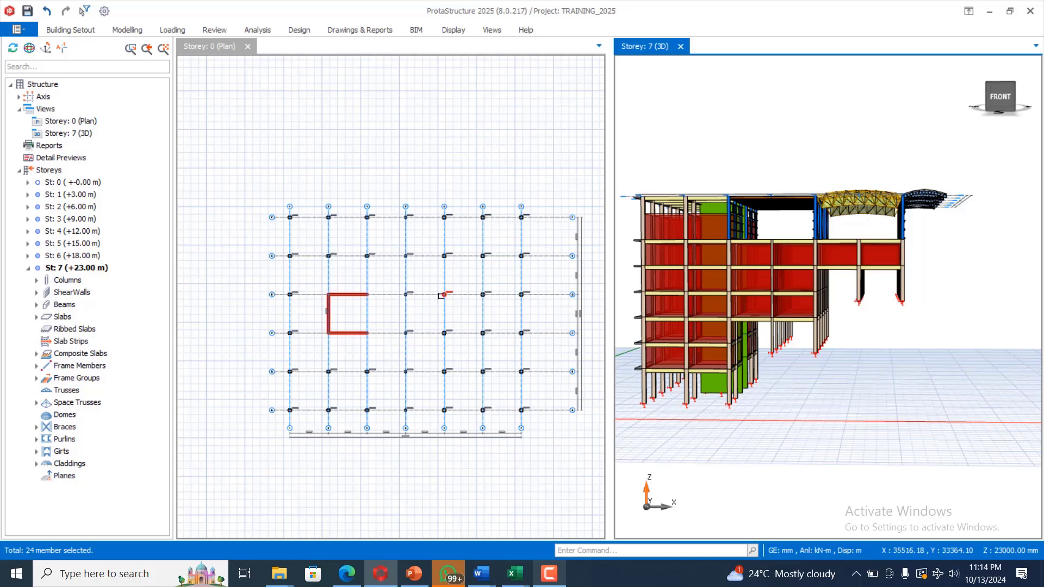
mouse_move(441, 296)
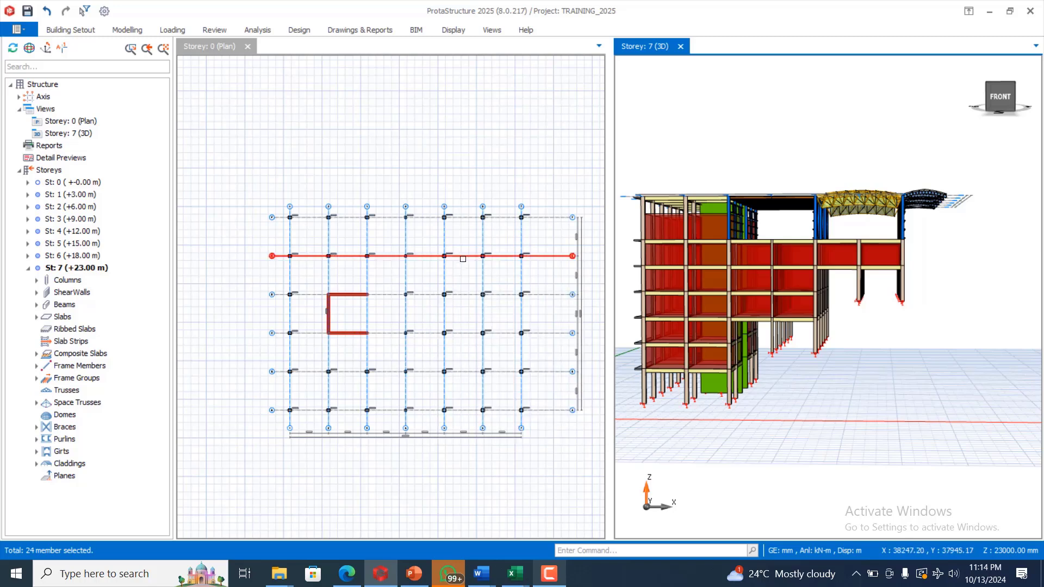